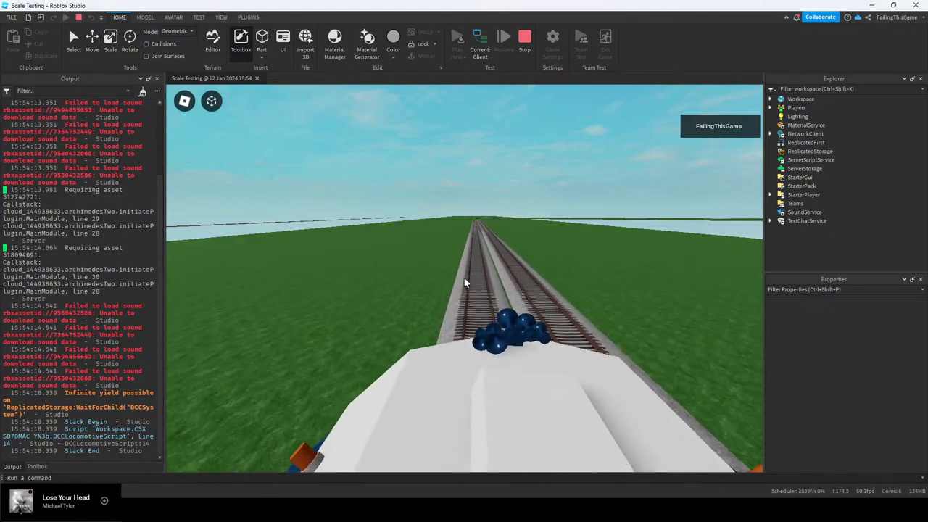
Observe the locomotive's run past the signal tower onto the curve in the play test and stop the test
{"action": "key", "text": "d"}
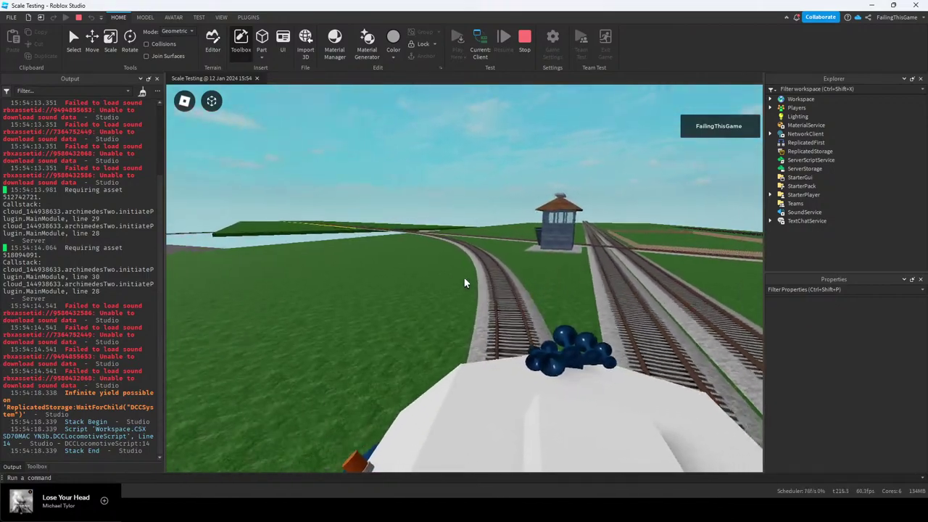
{"action": "scroll", "coordinate": [465, 283], "scroll_direction": "down", "scroll_amount": 5}
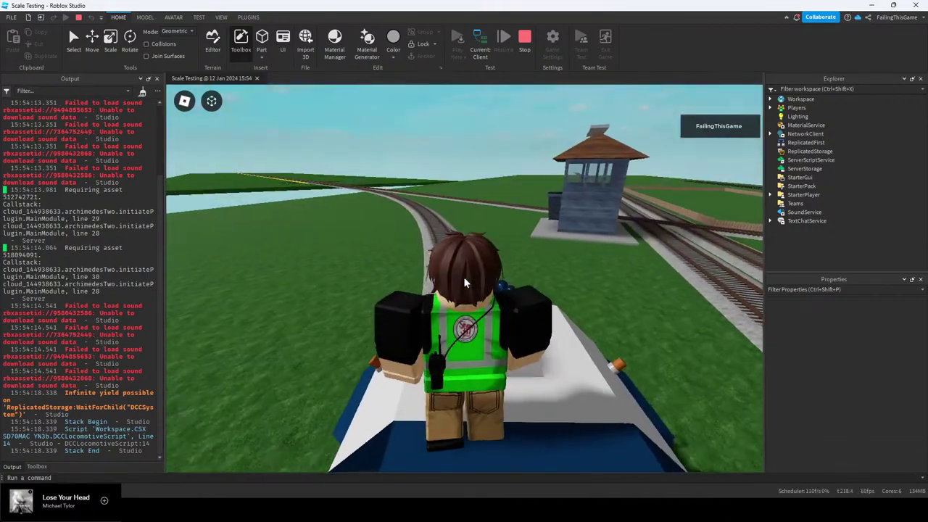
{"action": "scroll", "coordinate": [511, 312], "scroll_direction": "down", "scroll_amount": 5}
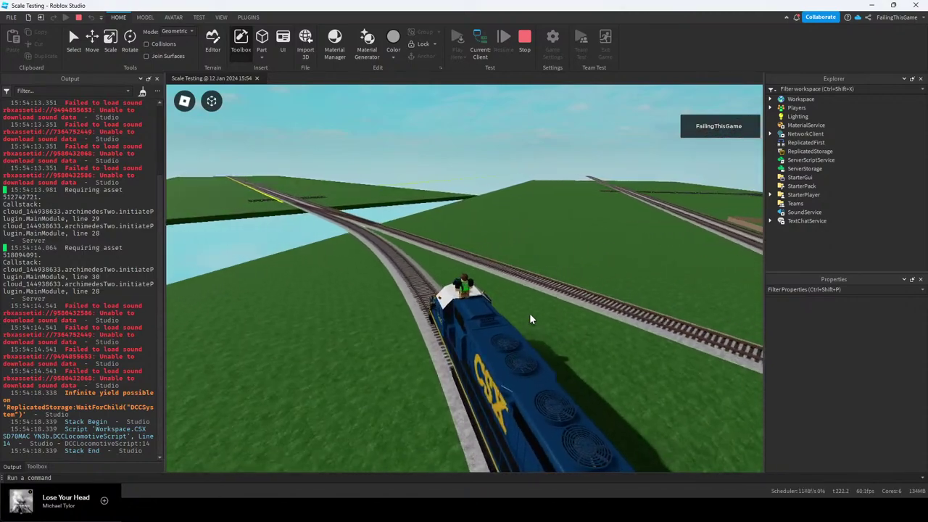
{"action": "scroll", "coordinate": [530, 315], "scroll_direction": "down", "scroll_amount": 4}
{"action": "right_click_drag", "start_coordinate": [530, 315], "coordinate": [531, 315]}
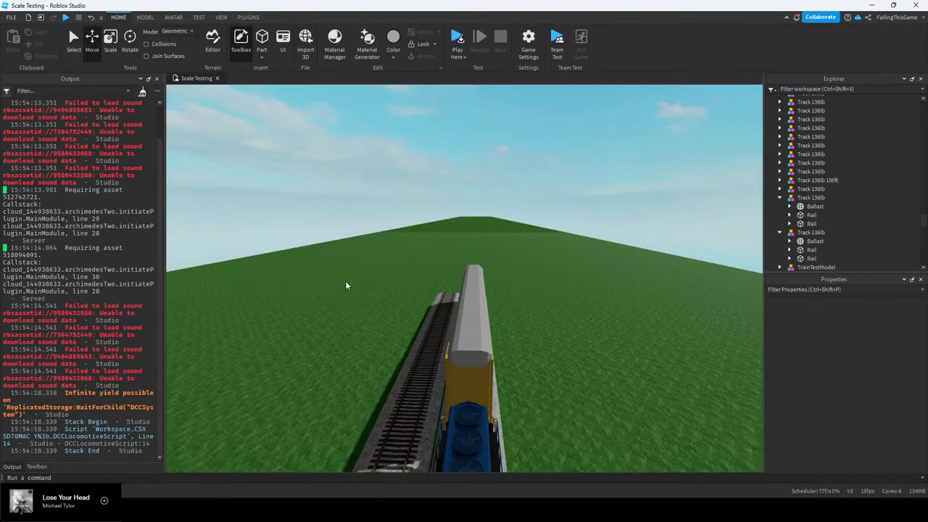
Examine the double track and the crossover ahead of the parked train
{"action": "right_click_drag", "start_coordinate": [513, 244], "coordinate": [513, 244]}
{"action": "key", "text": "s"}
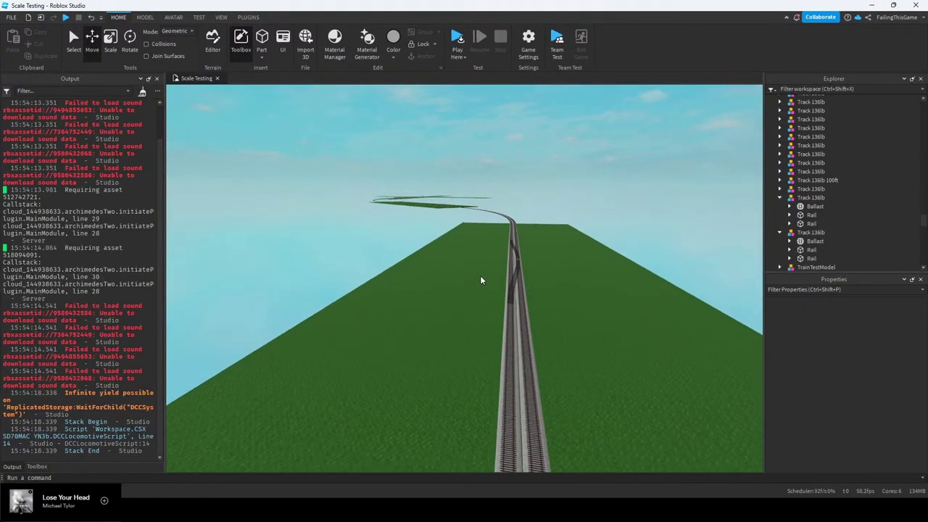
{"action": "right_click_drag", "start_coordinate": [483, 280], "coordinate": [472, 304]}
{"action": "key", "text": "s"}
{"action": "key", "text": "e"}
{"action": "key", "text": "w"}
{"action": "key", "text": "e"}
{"action": "key", "text": "q"}
{"action": "key", "text": "w"}
{"action": "key", "text": "w"}
{"action": "key", "text": "s"}
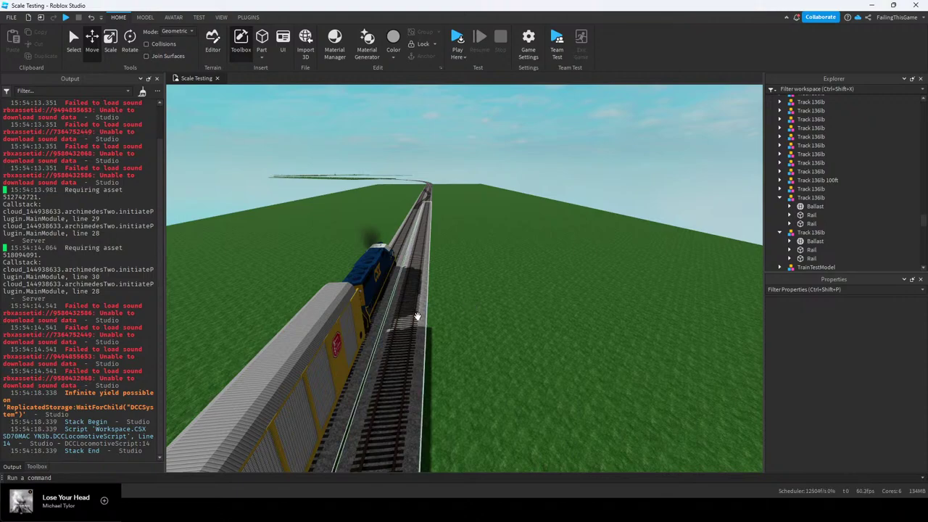
Examine the track ends behind the parked train and the curved line leading away from it
{"action": "right_click_drag", "start_coordinate": [495, 198], "coordinate": [493, 200]}
{"action": "right_click", "coordinate": [494, 270]}
{"action": "right_click_drag", "start_coordinate": [414, 274], "coordinate": [411, 269]}
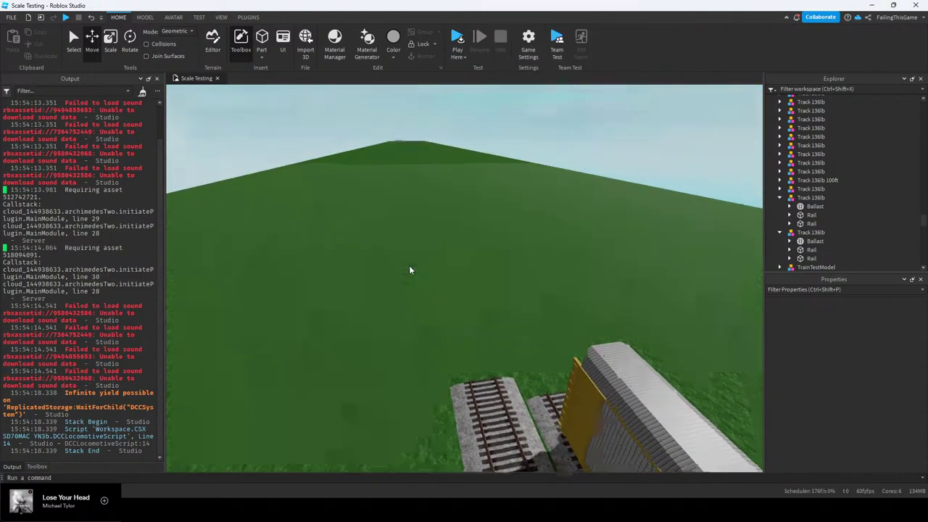
{"action": "key", "text": "d"}
{"action": "key", "text": "q"}
{"action": "key", "text": "w"}
{"action": "key", "text": "e"}
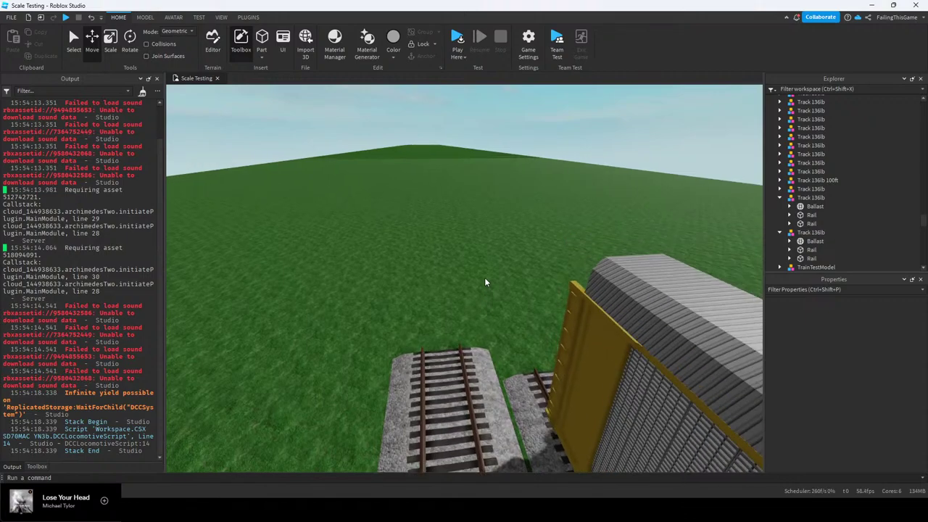
{"action": "right_click_drag", "start_coordinate": [487, 283], "coordinate": [485, 277]}
{"action": "key", "text": "w"}
{"action": "key", "text": "e"}
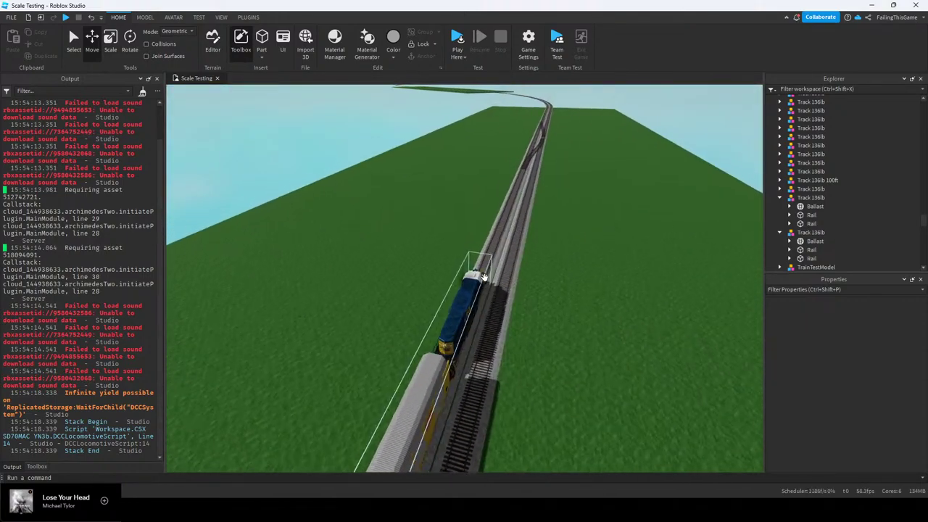
{"action": "key", "text": "w"}
{"action": "key", "text": "e"}
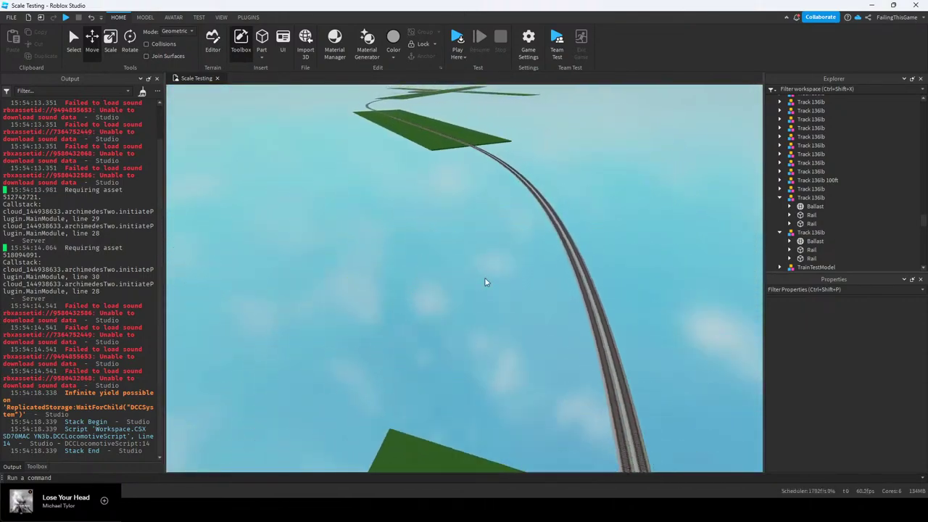
Collapse the two expanded Track 136lb models in the Explorer hierarchy
{"action": "left_click", "coordinate": [780, 197]}
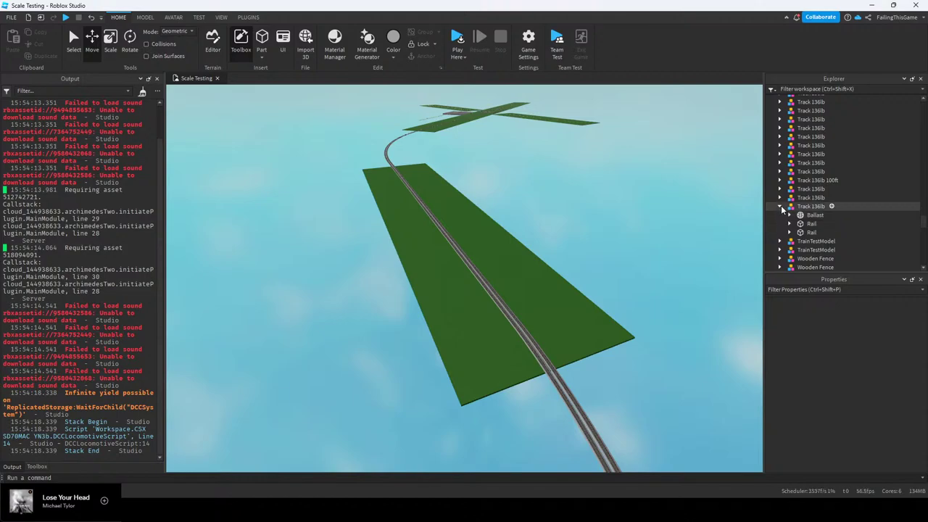
{"action": "left_click", "coordinate": [780, 207]}
Move the Mile marker from the open area to the parked train's grass strip, at about 3369, 3, 10112
{"action": "key", "text": "w"}
{"action": "key", "text": "e"}
{"action": "key", "text": "w"}
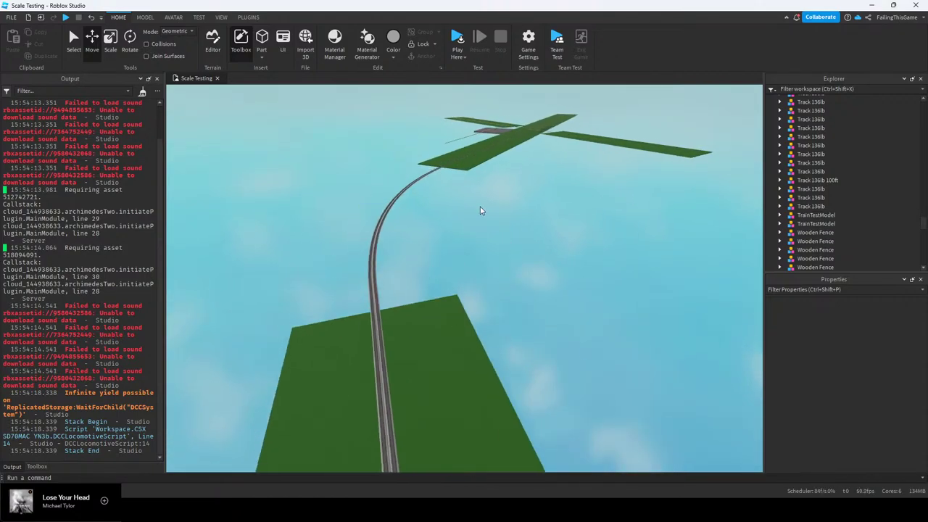
{"action": "right_click_drag", "start_coordinate": [479, 210], "coordinate": [480, 210]}
{"action": "scroll", "coordinate": [480, 210], "scroll_direction": "down", "scroll_amount": 10}
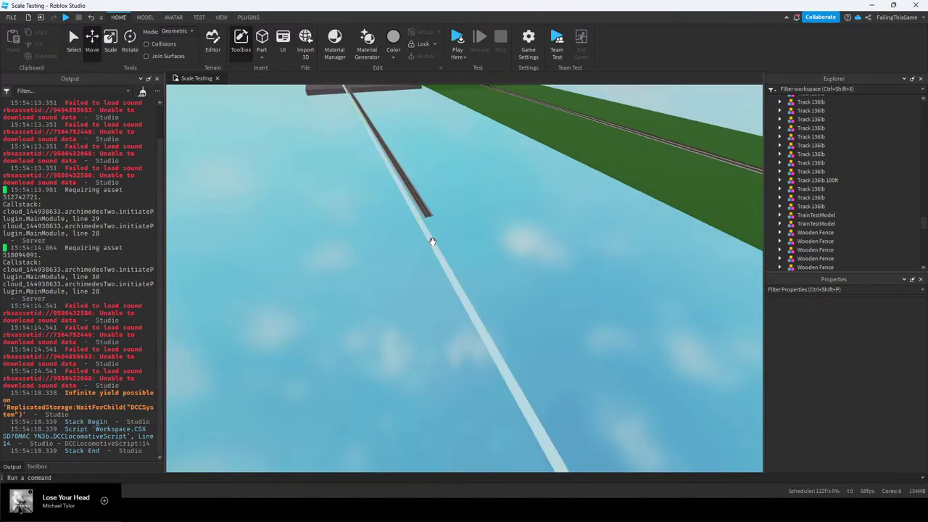
{"action": "left_click", "coordinate": [440, 241]}
{"action": "left_click_drag", "start_coordinate": [439, 242], "coordinate": [528, 207]}
{"action": "key", "text": "w"}
{"action": "key", "text": "w"}
{"action": "right_click_drag", "start_coordinate": [505, 253], "coordinate": [503, 268]}
{"action": "key", "text": "w"}
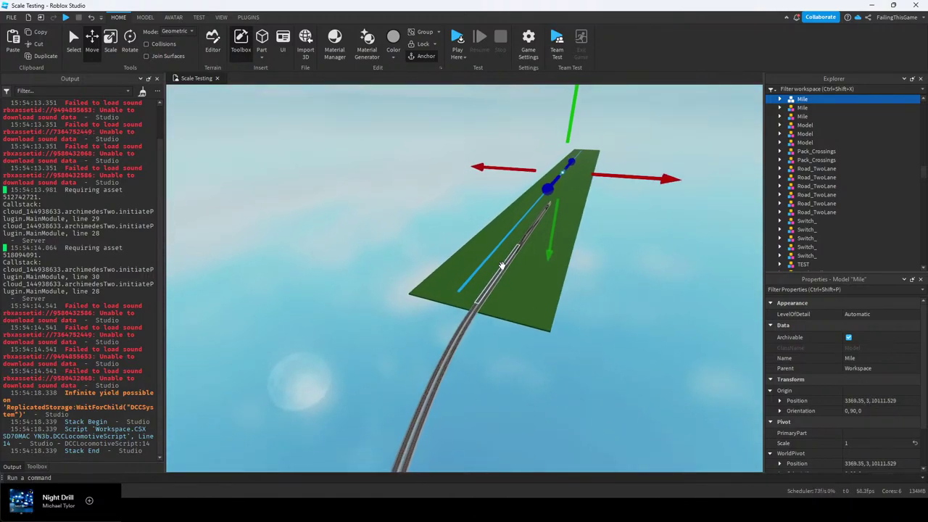
Shift the Mile marker lengthwise along the grass strip to a Z position of about 11119.5
{"action": "left_click_drag", "start_coordinate": [525, 224], "coordinate": [549, 205]}
{"action": "key", "text": "w"}
{"action": "left_click", "coordinate": [580, 253]}
{"action": "right_click_drag", "start_coordinate": [580, 253], "coordinate": [543, 271]}
{"action": "key", "text": "w"}
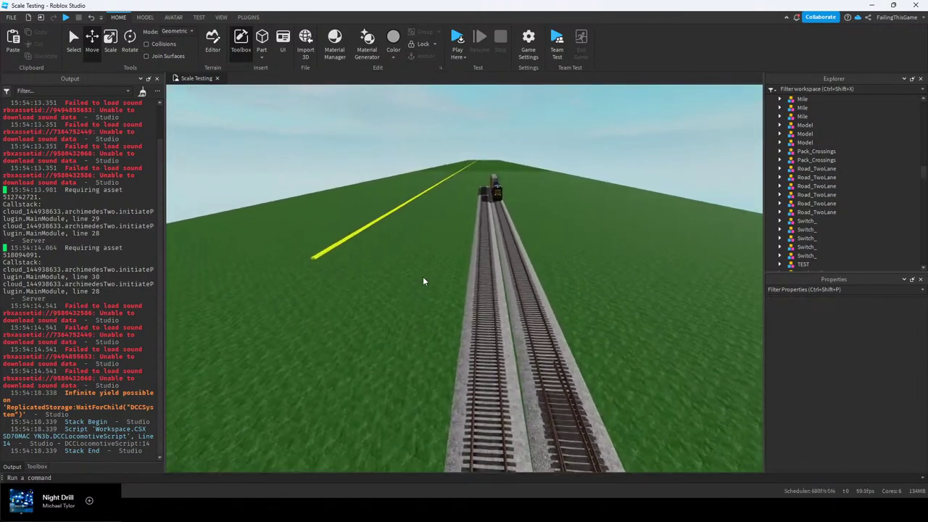
Move the Mile marker sideways to sit directly beside the double track, at an X position of about 3294
{"action": "right_click_drag", "start_coordinate": [425, 281], "coordinate": [426, 281]}
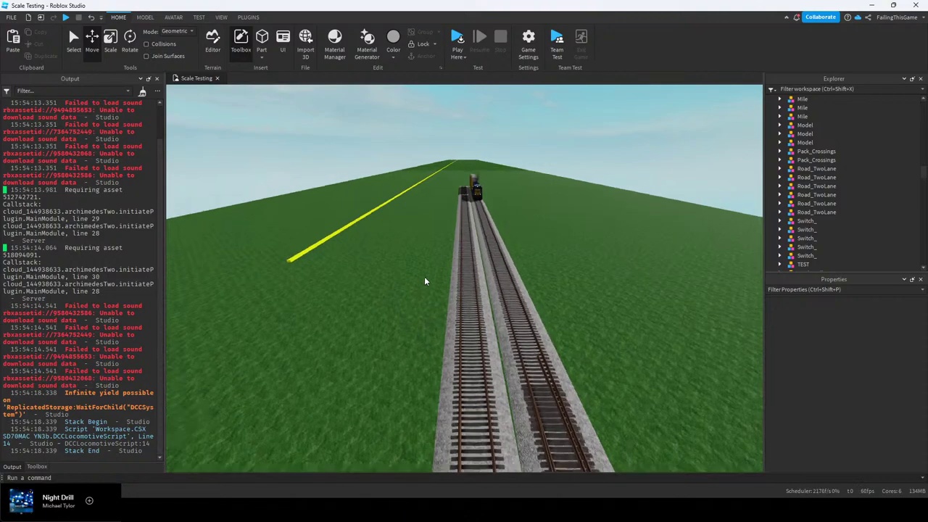
{"action": "left_click", "coordinate": [304, 259]}
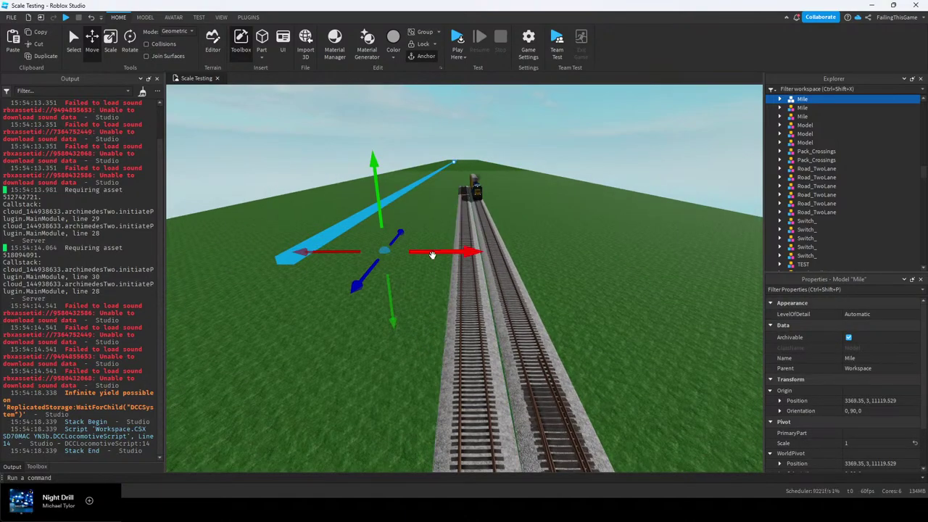
{"action": "left_click_drag", "start_coordinate": [431, 256], "coordinate": [571, 261]}
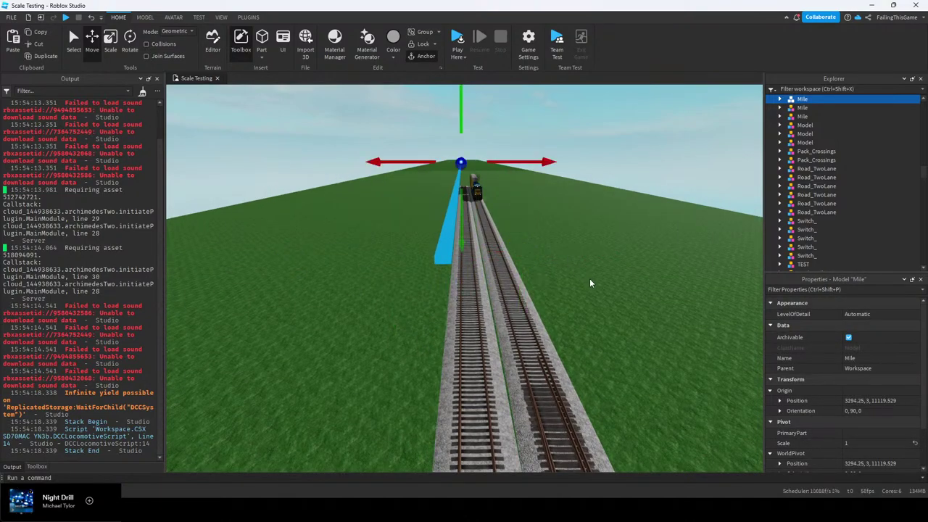
{"action": "left_click", "coordinate": [590, 282]}
{"action": "right_click_drag", "start_coordinate": [588, 281], "coordinate": [576, 269]}
{"action": "key", "text": "w"}
{"action": "key", "text": "s"}
{"action": "scroll", "coordinate": [441, 339], "scroll_direction": "up", "scroll_amount": 5}
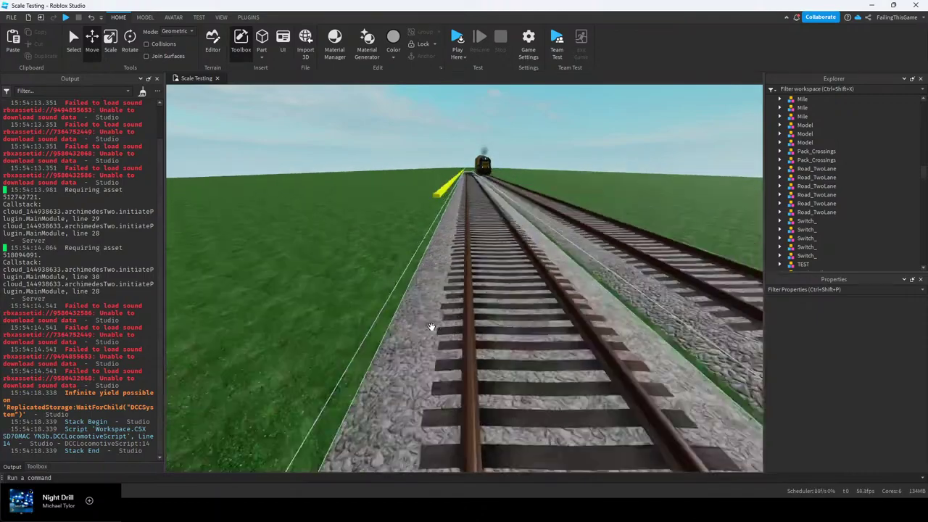
{"action": "scroll", "coordinate": [410, 316], "scroll_direction": "down", "scroll_amount": 8}
{"action": "scroll", "coordinate": [430, 290], "scroll_direction": "up", "scroll_amount": 3}
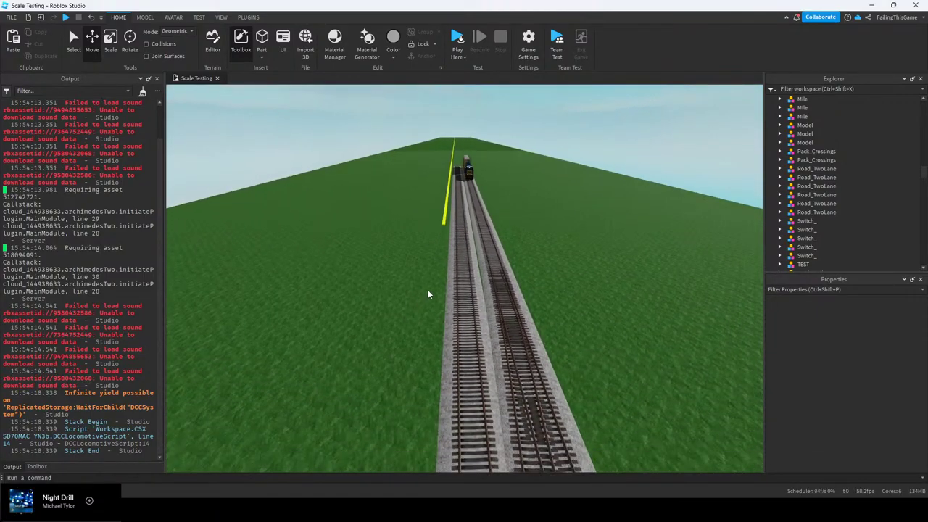
Check how far the Mile marker reaches past the far end of the grass strip
{"action": "left_click", "coordinate": [435, 282]}
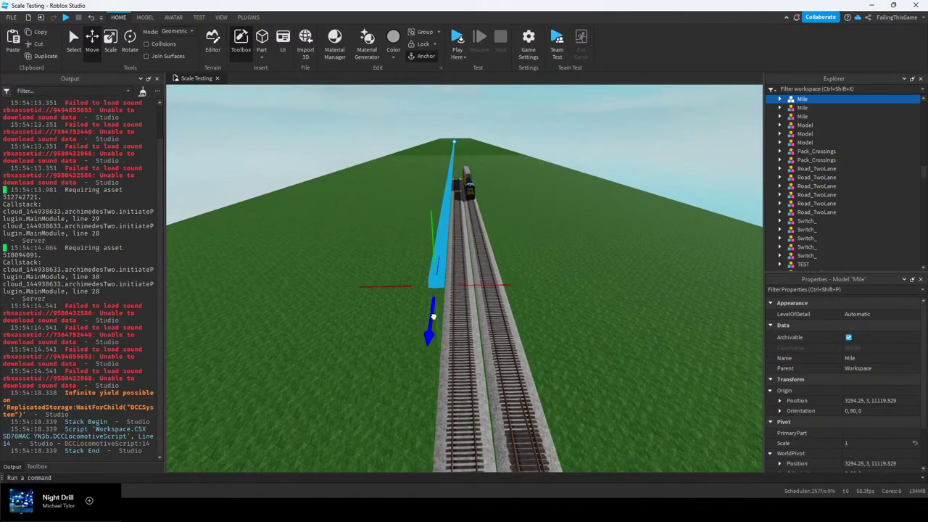
{"action": "left_click", "coordinate": [450, 300]}
{"action": "key", "text": "w"}
{"action": "key", "text": "e"}
{"action": "key", "text": "a"}
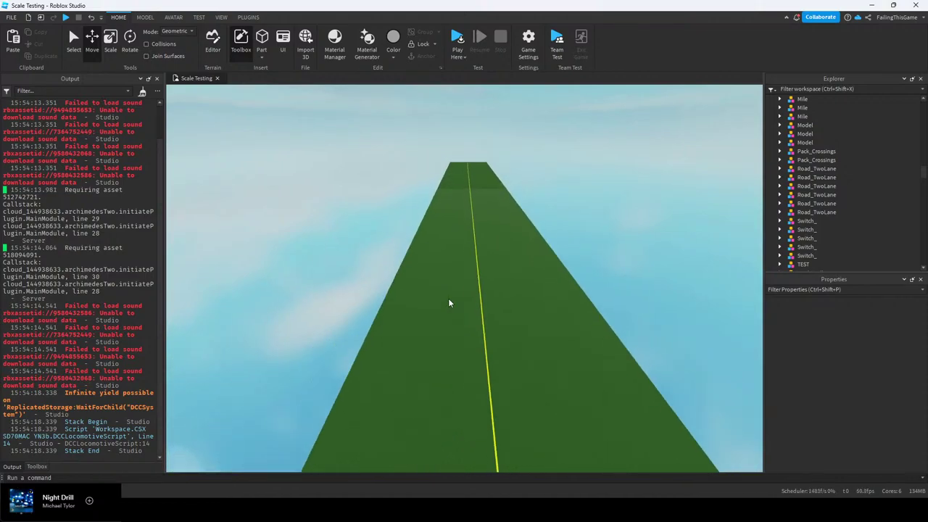
{"action": "key", "text": "d"}
{"action": "right_click_drag", "start_coordinate": [449, 302], "coordinate": [444, 308]}
{"action": "key", "text": "a"}
{"action": "key", "text": "e"}
{"action": "key", "text": "d"}
{"action": "key", "text": "w"}
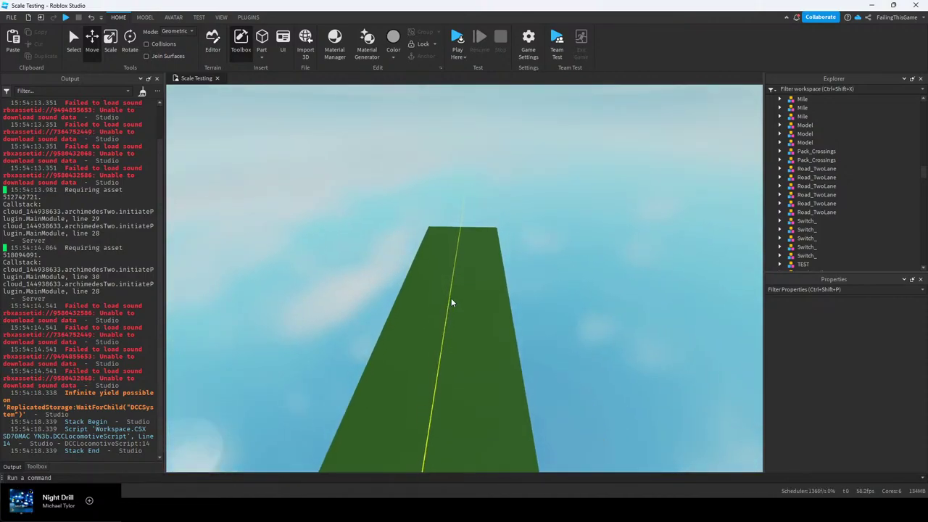
{"action": "key", "text": "e"}
{"action": "key", "text": "w"}
{"action": "right_click_drag", "start_coordinate": [466, 294], "coordinate": [457, 298]}
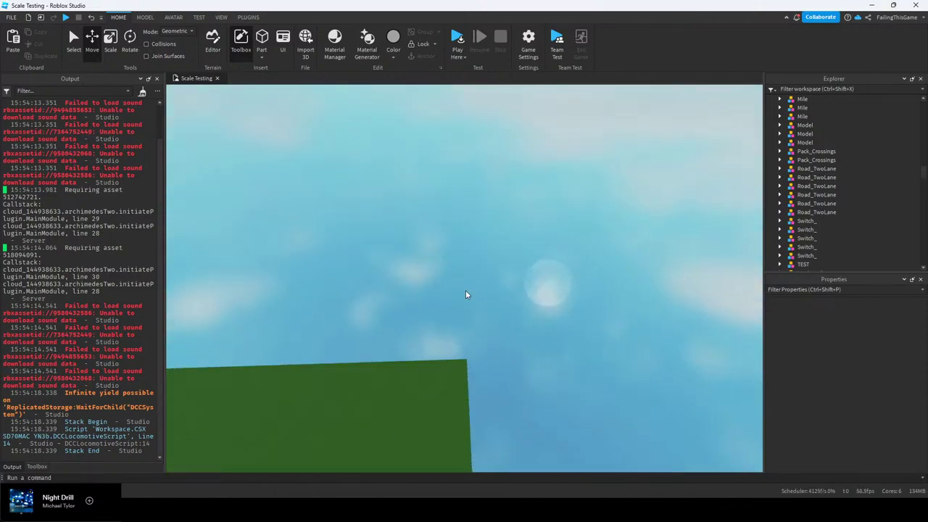
Select the Grass part at the far end of the strip and set the move snap increment to 2048 studs
{"action": "scroll", "coordinate": [876, 181], "scroll_direction": "down", "scroll_amount": 4}
{"action": "scroll", "coordinate": [844, 184], "scroll_direction": "down", "scroll_amount": 3}
{"action": "scroll", "coordinate": [845, 184], "scroll_direction": "down", "scroll_amount": 5}
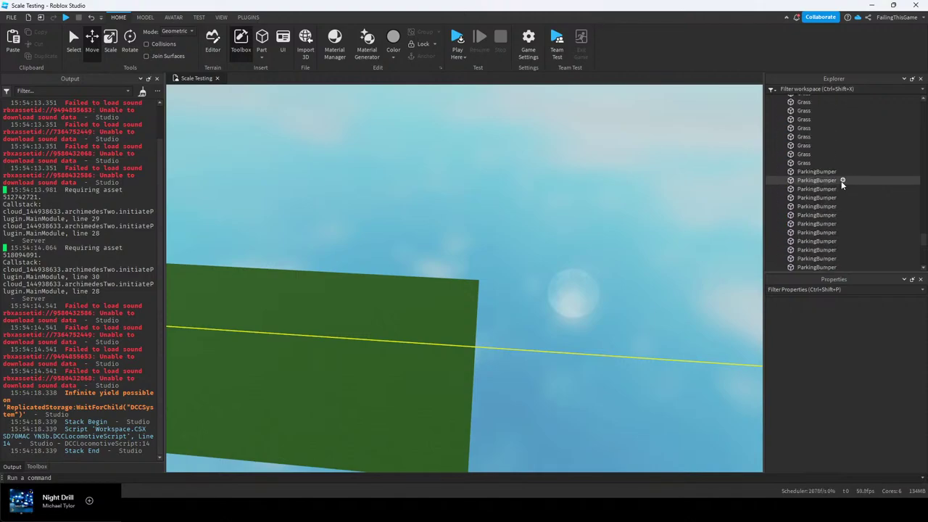
{"action": "left_click", "coordinate": [805, 164]}
{"action": "right_click_drag", "start_coordinate": [519, 211], "coordinate": [561, 205]}
{"action": "left_click", "coordinate": [802, 155]}
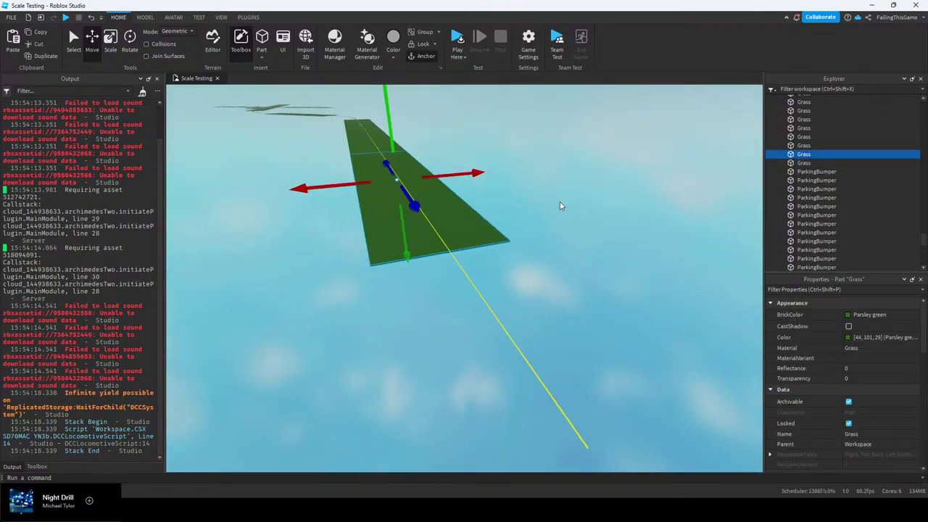
{"action": "left_click", "coordinate": [147, 20]}
{"action": "double_click", "coordinate": [218, 50]}
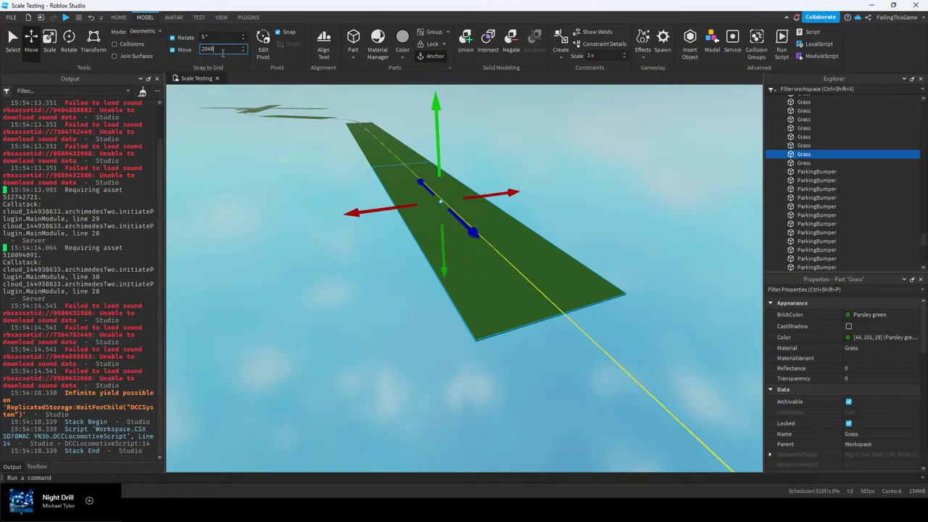
Duplicate the end Grass part three times, placing the copies end to end at 2048-stud steps along the Mile marker's direction
{"action": "right_click_drag", "start_coordinate": [341, 155], "coordinate": [347, 158]}
{"action": "key", "text": "ctrl+d"}
{"action": "left_click_drag", "start_coordinate": [362, 169], "coordinate": [522, 290]}
{"action": "right_click_drag", "start_coordinate": [522, 290], "coordinate": [528, 293]}
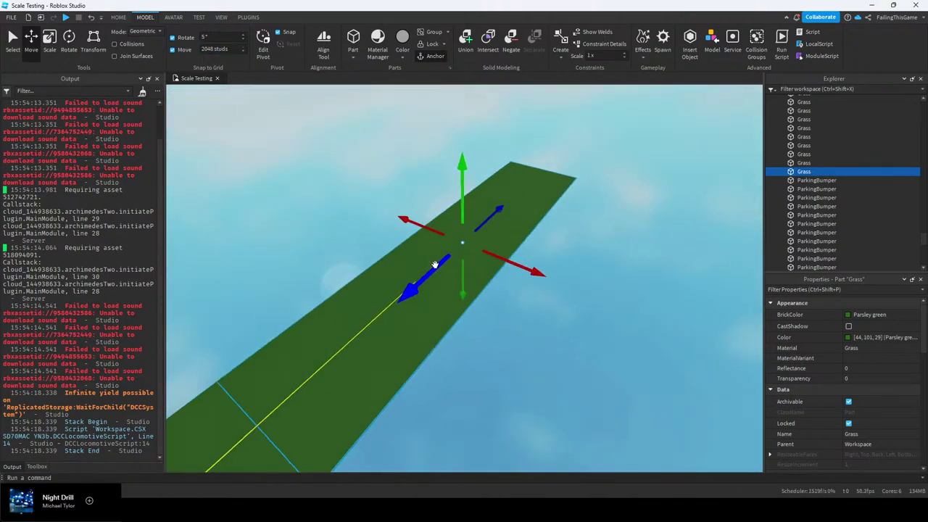
{"action": "key", "text": "ctrl+d"}
{"action": "left_click_drag", "start_coordinate": [438, 260], "coordinate": [617, 124]}
{"action": "key", "text": "ctrl+d"}
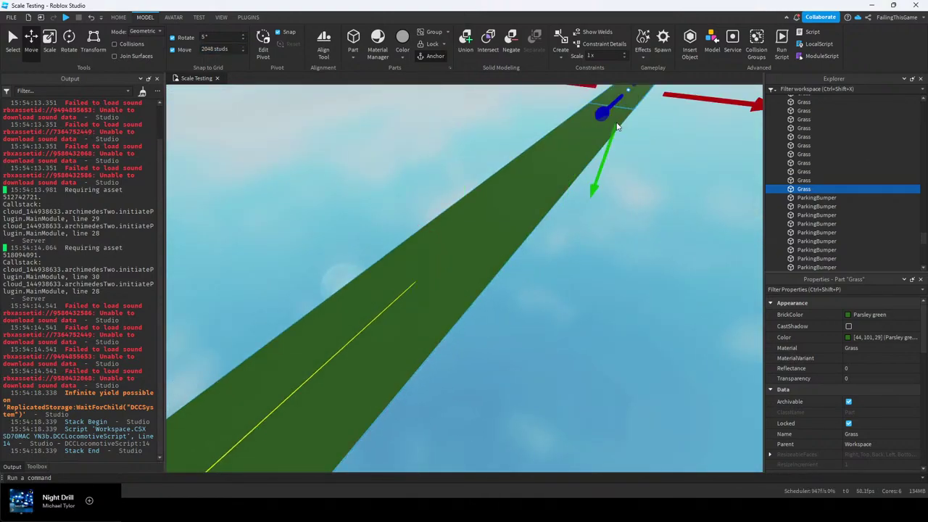
Deselect the last Grass copy and set the move snap increment to 0.05 studs
{"action": "left_click", "coordinate": [427, 143]}
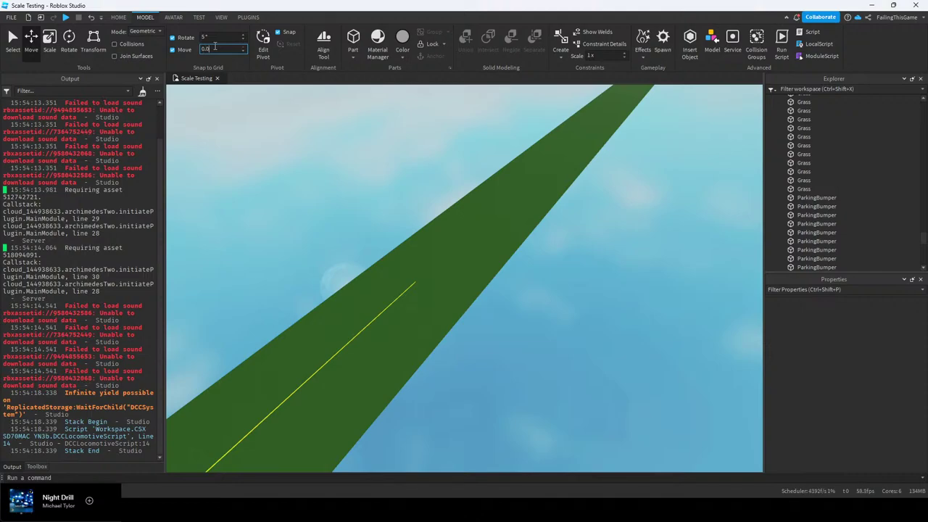
{"action": "right_click_drag", "start_coordinate": [355, 166], "coordinate": [417, 211]}
{"action": "key", "text": "s"}
{"action": "key", "text": "a"}
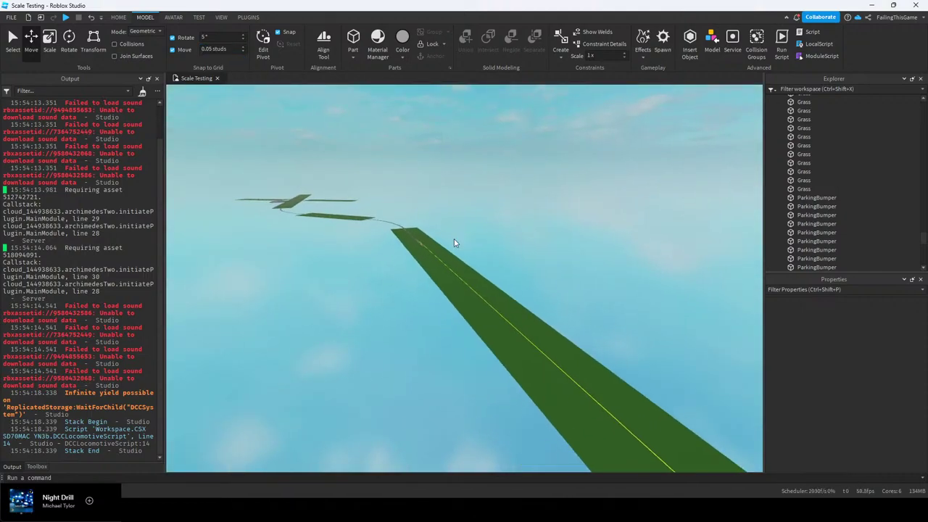
{"action": "key", "text": "w"}
{"action": "key", "text": "a"}
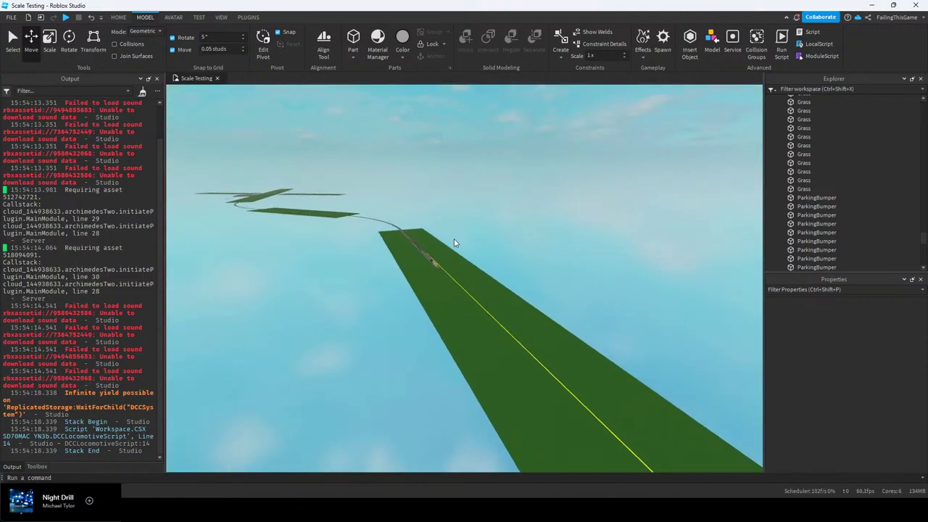
{"action": "key", "text": "w"}
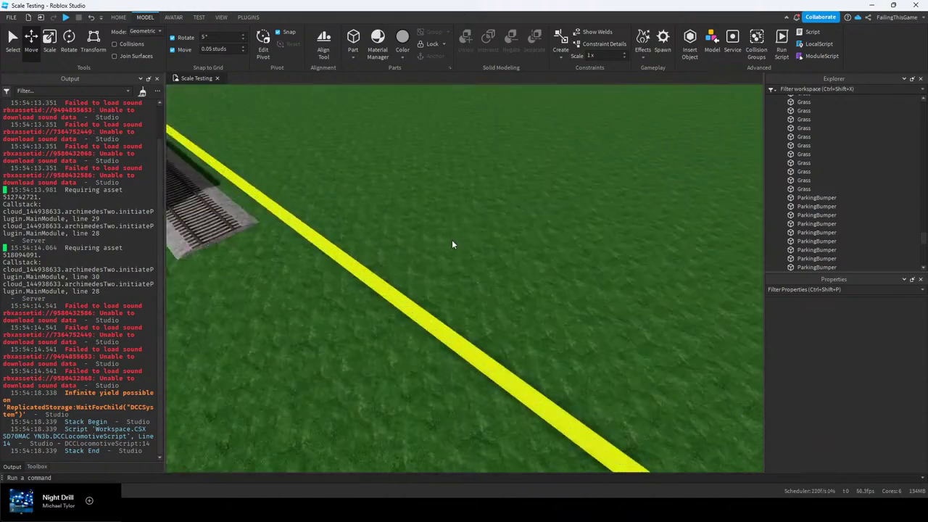
{"action": "right_click_drag", "start_coordinate": [452, 240], "coordinate": [415, 229]}
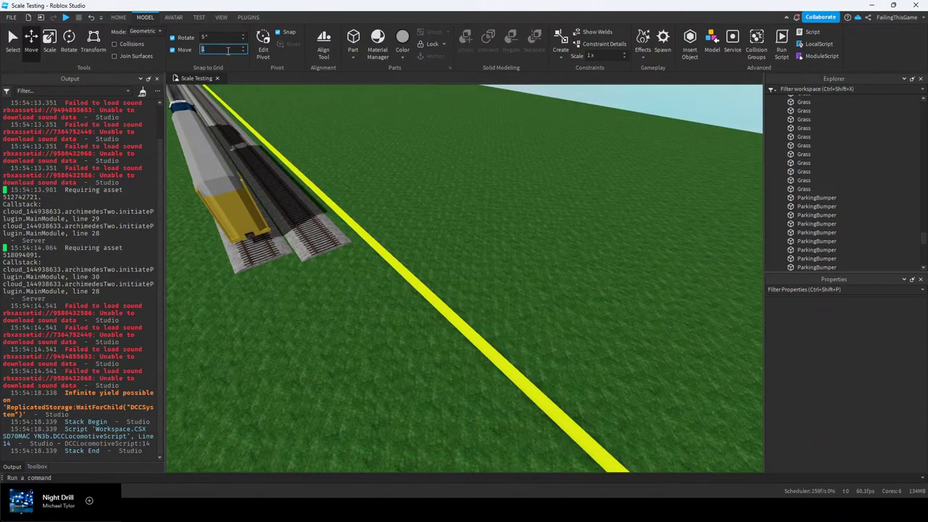
{"action": "right_click_drag", "start_coordinate": [281, 178], "coordinate": [284, 182]}
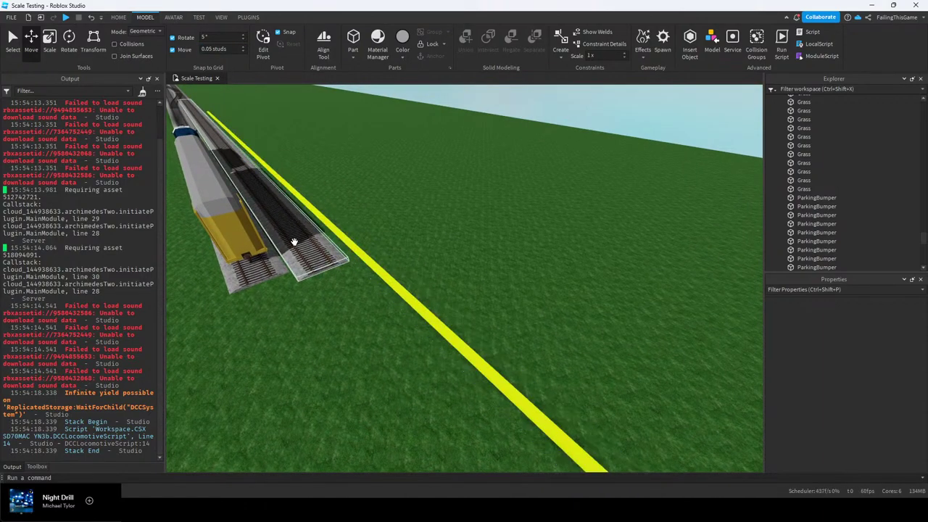
Select the Track 136lb model at the end of the track nearest the Mile marker and activate the Scale tool
{"action": "key", "text": "a"}
{"action": "right_click_drag", "start_coordinate": [379, 186], "coordinate": [380, 188]}
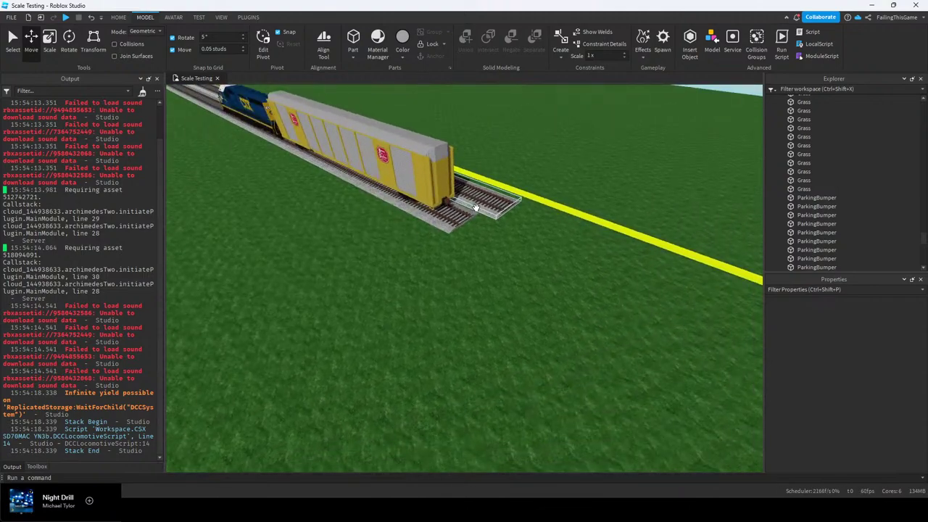
{"action": "left_click", "coordinate": [479, 206]}
{"action": "right_click_drag", "start_coordinate": [293, 144], "coordinate": [294, 144]}
{"action": "left_click", "coordinate": [52, 43]}
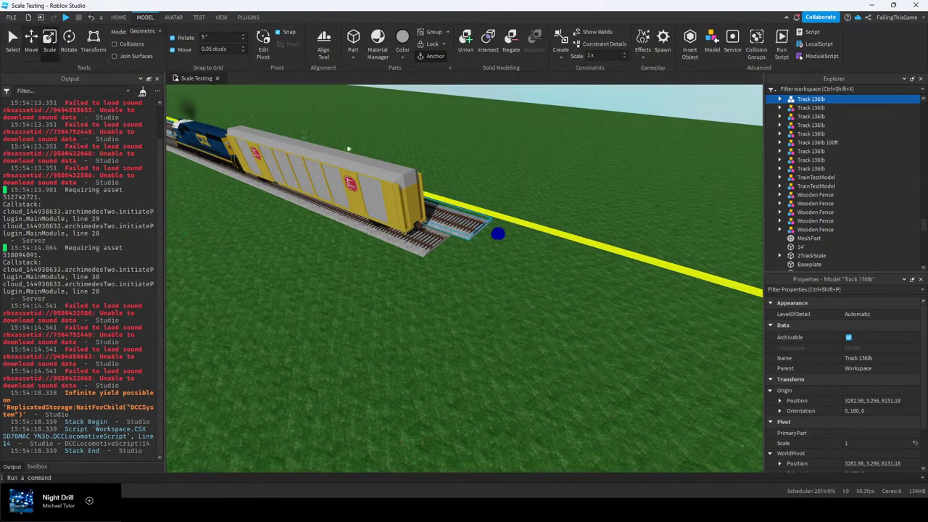
{"action": "right_click_drag", "start_coordinate": [348, 181], "coordinate": [351, 182]}
{"action": "left_click_drag", "start_coordinate": [440, 232], "coordinate": [483, 251]}
{"action": "right_click_drag", "start_coordinate": [482, 250], "coordinate": [481, 252]}
{"action": "key", "text": "ctrl+z"}
Expand the selected Track 136lb model and stretch its Ballast part far along the Mile marker
{"action": "left_click", "coordinate": [779, 99]}
{"action": "left_click", "coordinate": [805, 108]}
{"action": "left_click_drag", "start_coordinate": [257, 99], "coordinate": [659, 280]}
{"action": "scroll", "coordinate": [812, 381], "scroll_direction": "down", "scroll_amount": 3}
{"action": "right_click_drag", "start_coordinate": [570, 301], "coordinate": [569, 304]}
{"action": "left_click_drag", "start_coordinate": [435, 226], "coordinate": [439, 220]}
{"action": "key", "text": "d"}
{"action": "right_click_drag", "start_coordinate": [439, 220], "coordinate": [439, 220]}
{"action": "left_click_drag", "start_coordinate": [439, 219], "coordinate": [439, 219]}
{"action": "right_click_drag", "start_coordinate": [439, 219], "coordinate": [439, 220]}
{"action": "left_click_drag", "start_coordinate": [440, 220], "coordinate": [518, 238]}
Set the move snap increment to 0.01 studs and fine-tune the Ballast's far end to a length of about 2048 studs
{"action": "key", "text": "w"}
{"action": "scroll", "coordinate": [517, 238], "scroll_direction": "up", "scroll_amount": 3}
{"action": "scroll", "coordinate": [518, 238], "scroll_direction": "down", "scroll_amount": 2}
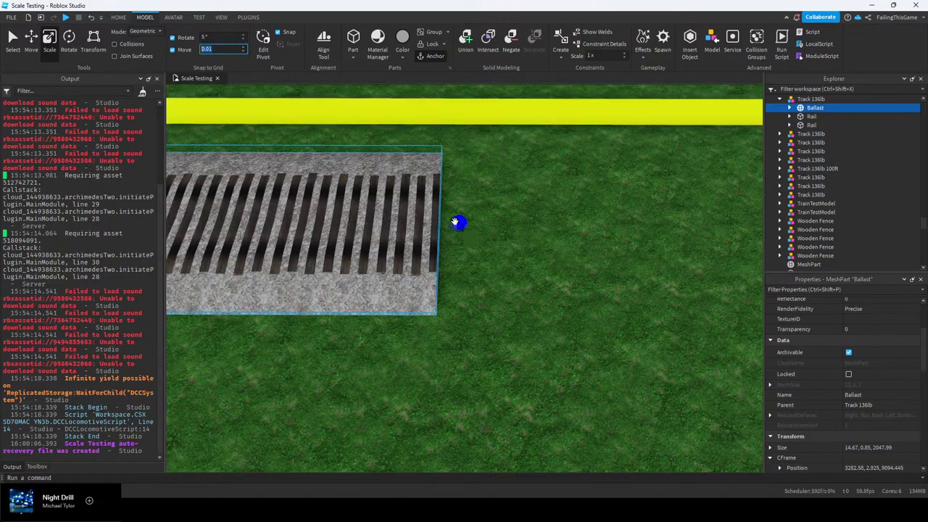
{"action": "left_click_drag", "start_coordinate": [455, 222], "coordinate": [464, 221]}
{"action": "left_click", "coordinate": [503, 237]}
{"action": "right_click_drag", "start_coordinate": [503, 236], "coordinate": [503, 236]}
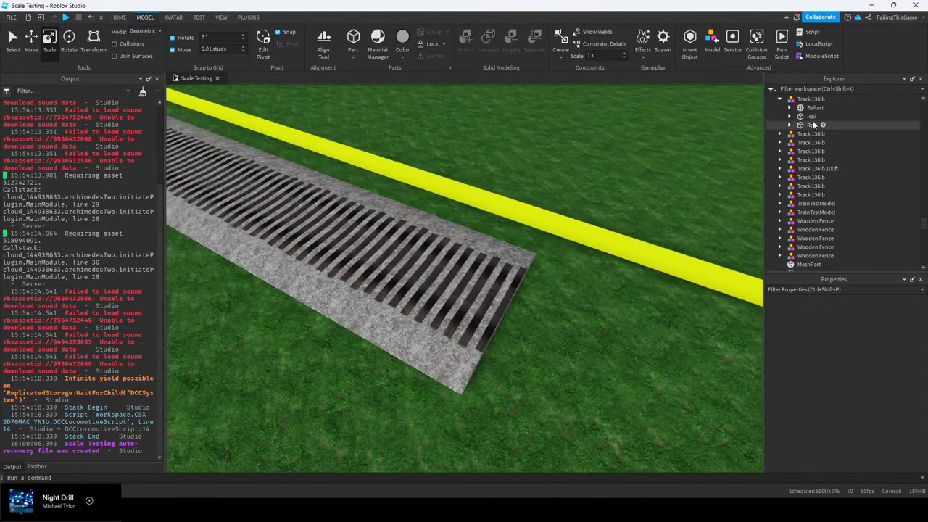
Stretch the first Rail of the lengthened Track 136lb model to the far end of its Ballast
{"action": "left_click", "coordinate": [811, 117]}
{"action": "key", "text": "f"}
{"action": "right_click_drag", "start_coordinate": [539, 278], "coordinate": [532, 288]}
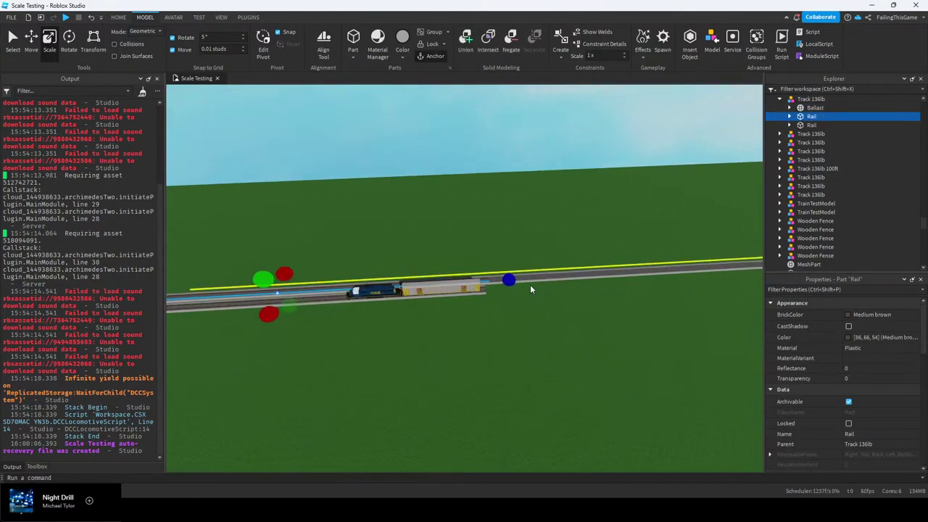
{"action": "key", "text": "d"}
{"action": "left_click_drag", "start_coordinate": [460, 280], "coordinate": [491, 282]}
{"action": "right_click_drag", "start_coordinate": [491, 281], "coordinate": [491, 281]}
{"action": "left_click_drag", "start_coordinate": [491, 282], "coordinate": [490, 281]}
{"action": "right_click_drag", "start_coordinate": [490, 281], "coordinate": [490, 281]}
{"action": "key", "text": "w"}
{"action": "left_click_drag", "start_coordinate": [490, 282], "coordinate": [490, 281]}
{"action": "key", "text": "w"}
{"action": "right_click_drag", "start_coordinate": [490, 281], "coordinate": [536, 311]}
{"action": "left_click", "coordinate": [558, 335]}
Stretch the second Rail of the same track model to 2048 studs, flush with the Ballast's far end
{"action": "key", "text": "s"}
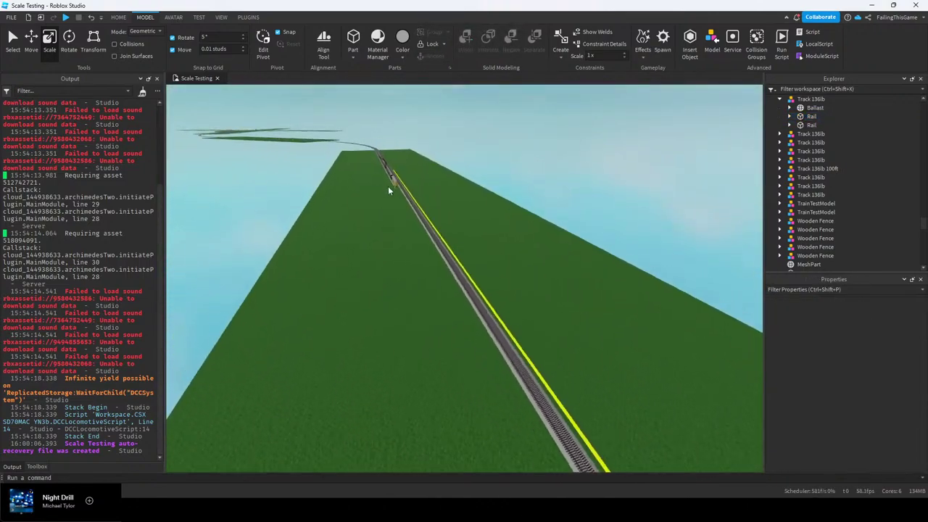
{"action": "scroll", "coordinate": [378, 180], "scroll_direction": "up", "scroll_amount": 10}
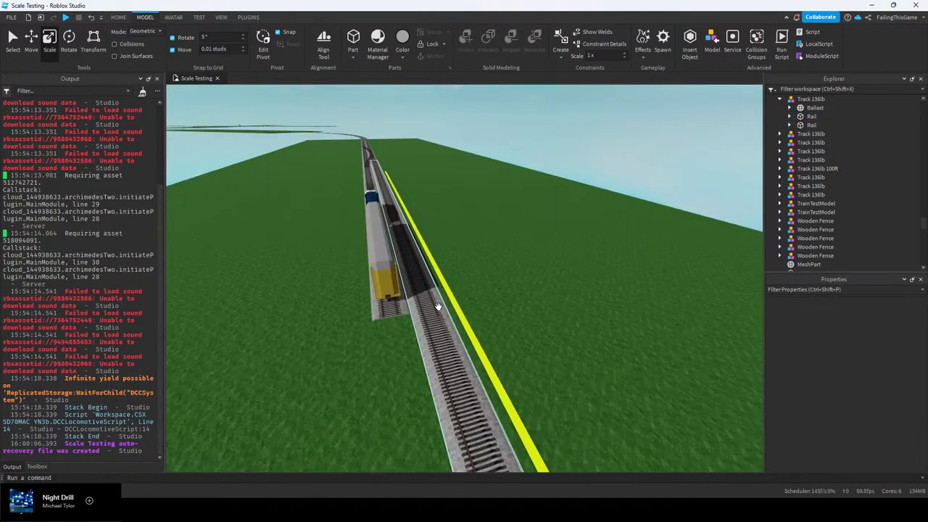
{"action": "left_click_drag", "start_coordinate": [449, 330], "coordinate": [460, 338]}
{"action": "right_click_drag", "start_coordinate": [461, 337], "coordinate": [461, 338]}
{"action": "left_click_drag", "start_coordinate": [460, 338], "coordinate": [460, 338]}
{"action": "right_click_drag", "start_coordinate": [461, 338], "coordinate": [461, 337]}
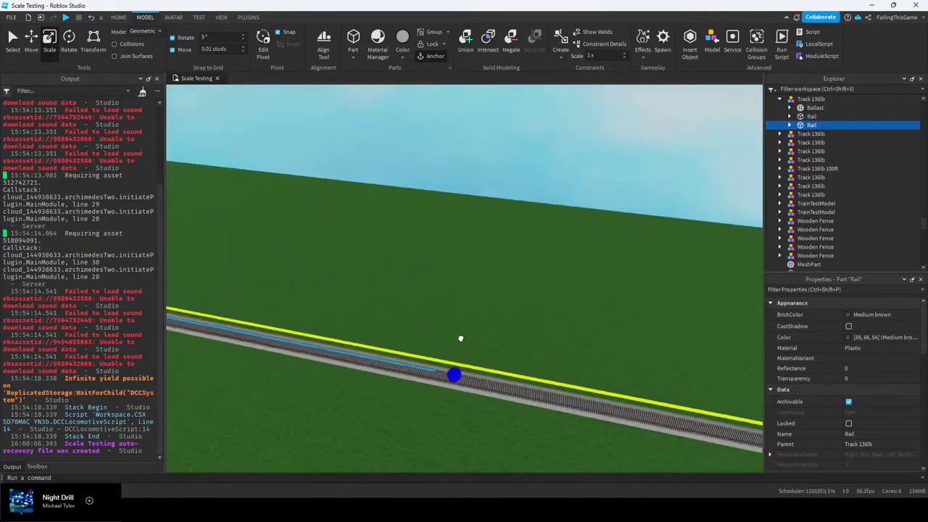
{"action": "left_click_drag", "start_coordinate": [461, 338], "coordinate": [460, 337]}
{"action": "right_click_drag", "start_coordinate": [461, 338], "coordinate": [460, 338]}
{"action": "left_click_drag", "start_coordinate": [461, 337], "coordinate": [460, 339]}
{"action": "right_click_drag", "start_coordinate": [461, 338], "coordinate": [460, 338]}
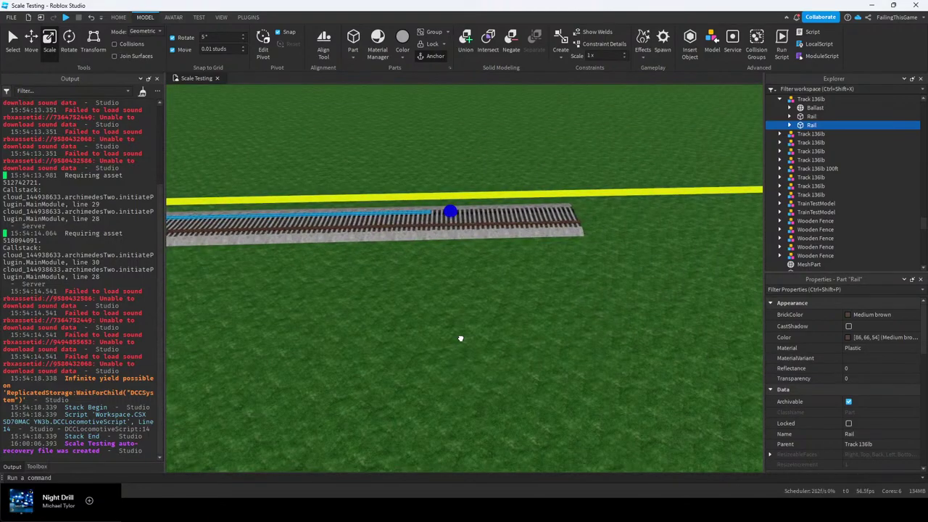
{"action": "left_click_drag", "start_coordinate": [650, 239], "coordinate": [650, 240]}
{"action": "scroll", "coordinate": [616, 209], "scroll_direction": "up", "scroll_amount": 4}
{"action": "scroll", "coordinate": [775, 335], "scroll_direction": "down", "scroll_amount": 3}
{"action": "scroll", "coordinate": [524, 247], "scroll_direction": "up", "scroll_amount": 5}
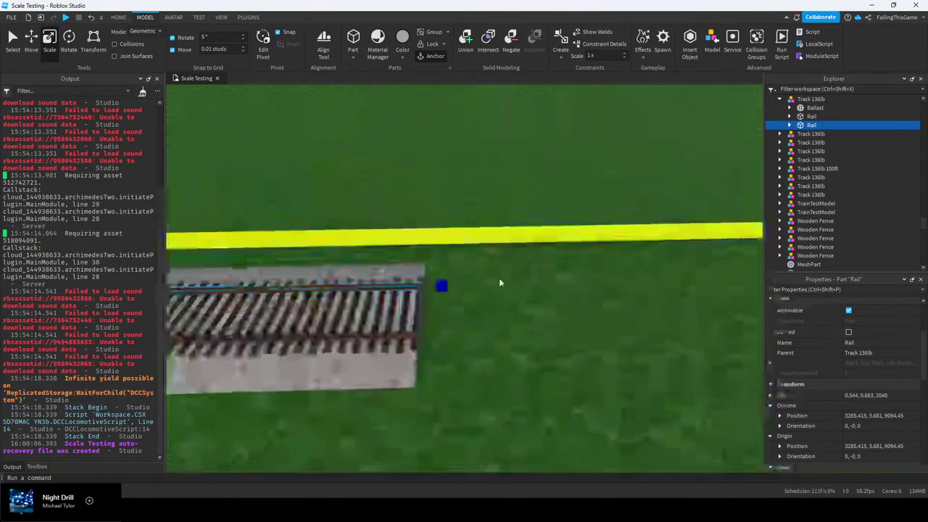
{"action": "left_click", "coordinate": [499, 281]}
Stretch the Ballast of the parallel Track 136lb model under the autorack along the first lengthened track
{"action": "right_click_drag", "start_coordinate": [495, 281], "coordinate": [496, 265]}
{"action": "scroll", "coordinate": [495, 266], "scroll_direction": "down", "scroll_amount": 10}
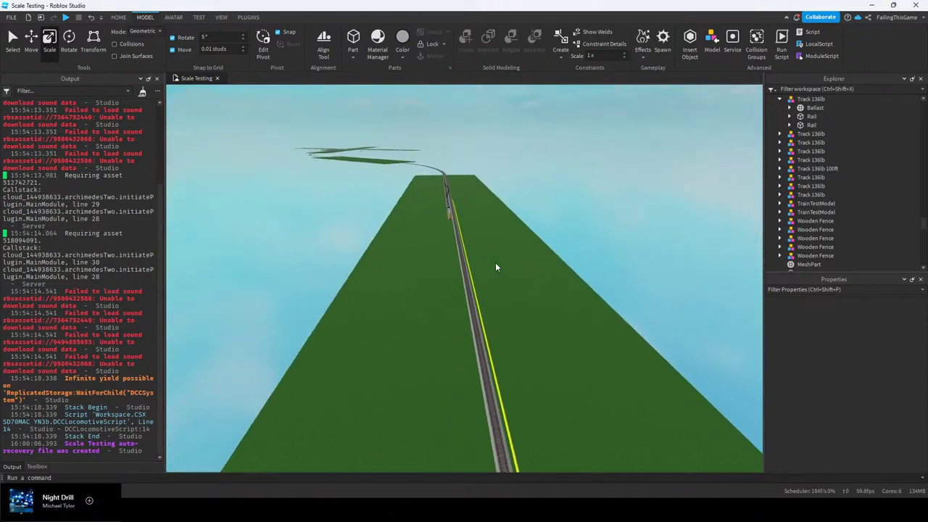
{"action": "scroll", "coordinate": [457, 269], "scroll_direction": "up", "scroll_amount": 8}
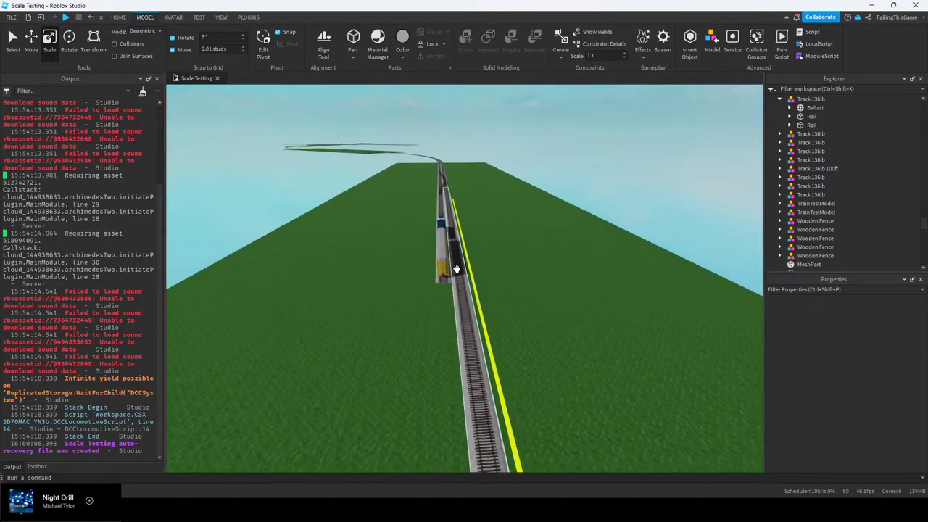
{"action": "right_click_drag", "start_coordinate": [457, 321], "coordinate": [484, 328]}
{"action": "key", "text": "q"}
{"action": "key", "text": "w"}
{"action": "key", "text": "a"}
{"action": "key", "text": "s"}
{"action": "key", "text": "d"}
{"action": "key", "text": "a"}
{"action": "key", "text": "w"}
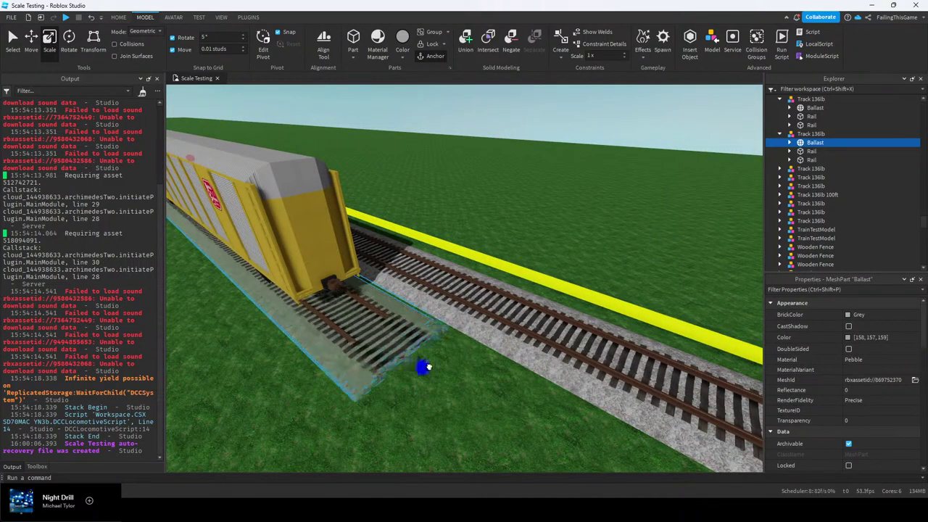
{"action": "left_click_drag", "start_coordinate": [428, 367], "coordinate": [439, 368]}
{"action": "key", "text": "s"}
{"action": "right_click_drag", "start_coordinate": [429, 366], "coordinate": [439, 369]}
{"action": "left_click_drag", "start_coordinate": [439, 369], "coordinate": [440, 370]}
{"action": "key", "text": "d"}
{"action": "right_click_drag", "start_coordinate": [439, 371], "coordinate": [439, 370]}
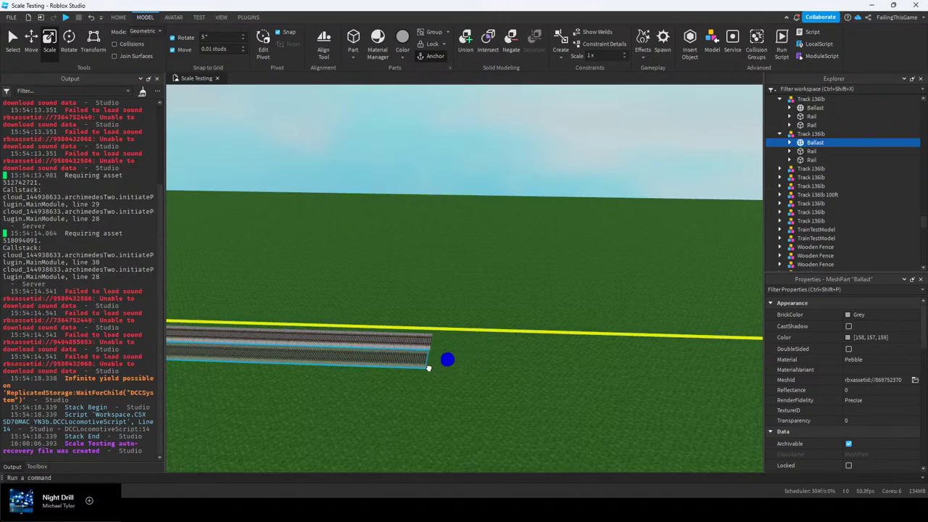
Extend the parallel track's Ballast past the first track's end to a length of 2048 studs
{"action": "key", "text": "w"}
{"action": "right_click_drag", "start_coordinate": [504, 345], "coordinate": [505, 342]}
{"action": "key", "text": "d"}
{"action": "key", "text": "s"}
{"action": "key", "text": "w"}
{"action": "scroll", "coordinate": [464, 263], "scroll_direction": "down", "scroll_amount": 5}
{"action": "key", "text": "s"}
{"action": "left_click_drag", "start_coordinate": [455, 263], "coordinate": [409, 281]}
{"action": "key", "text": "a"}
{"action": "scroll", "coordinate": [894, 377], "scroll_direction": "down", "scroll_amount": 1}
{"action": "right_click_drag", "start_coordinate": [464, 310], "coordinate": [464, 310]}
{"action": "key", "text": "w"}
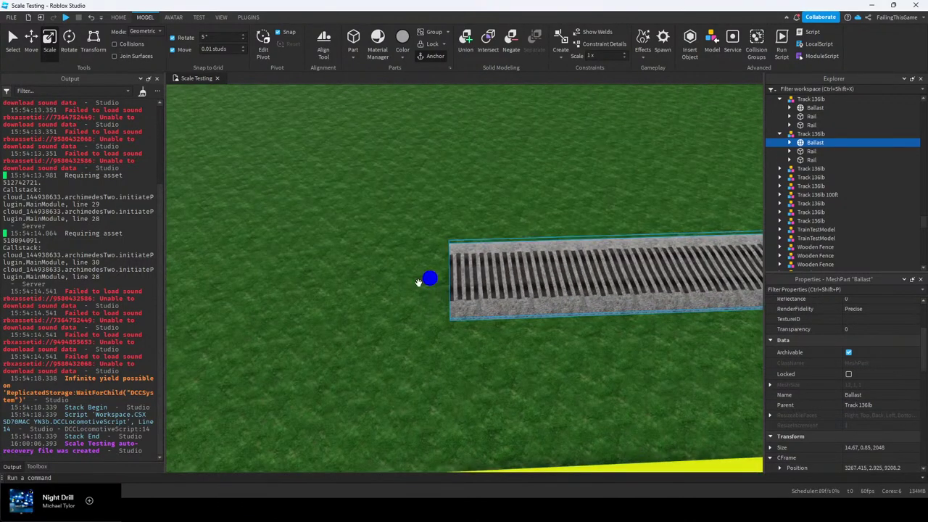
Stretch the first Rail of the parallel track to the far end of its 2048-stud Ballast
{"action": "key", "text": "f"}
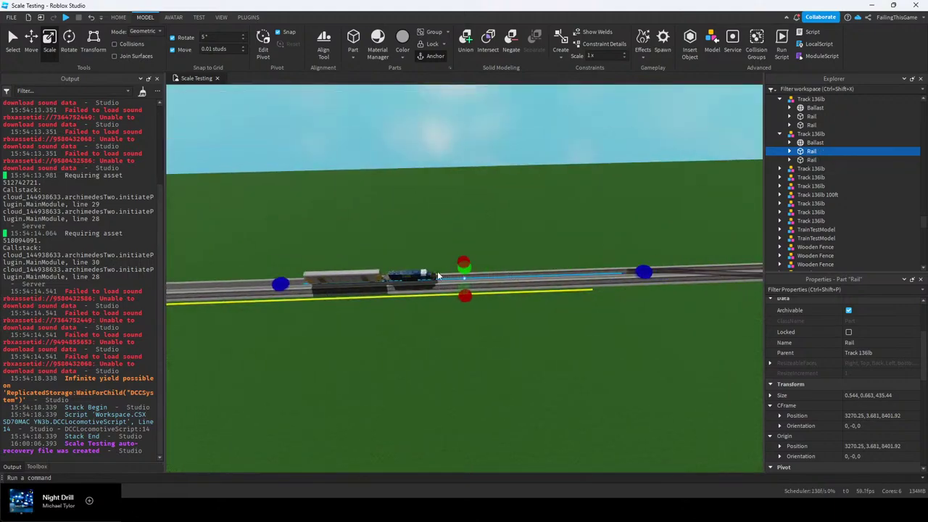
{"action": "right_click_drag", "start_coordinate": [424, 273], "coordinate": [424, 273]}
{"action": "key", "text": "w"}
{"action": "key", "text": "a"}
{"action": "left_click_drag", "start_coordinate": [386, 274], "coordinate": [371, 232]}
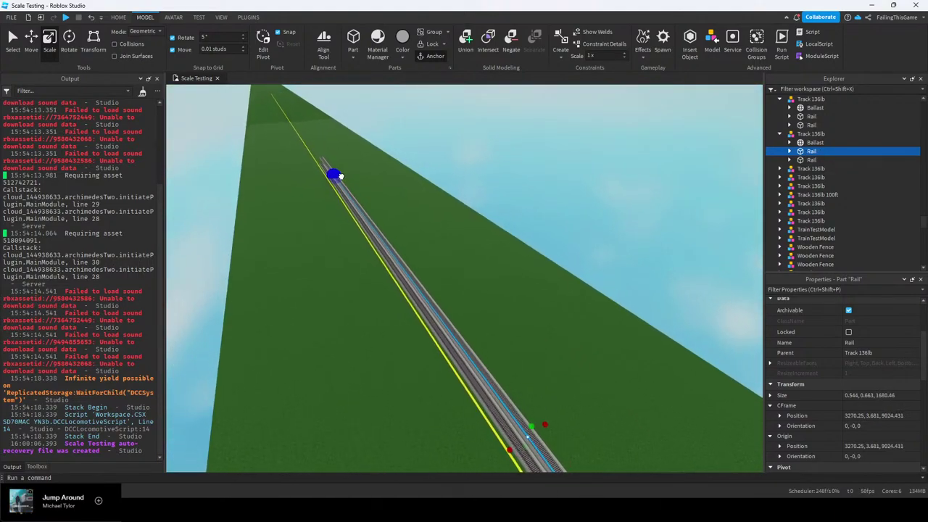
{"action": "left_click_drag", "start_coordinate": [328, 170], "coordinate": [345, 169]}
{"action": "key", "text": "a"}
{"action": "right_click_drag", "start_coordinate": [345, 172], "coordinate": [345, 173]}
{"action": "key", "text": "w"}
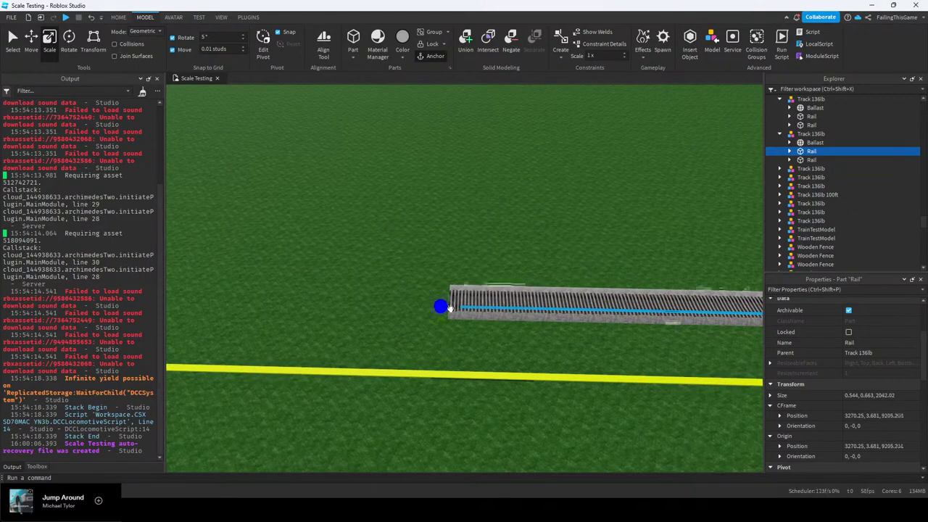
{"action": "left_click_drag", "start_coordinate": [450, 309], "coordinate": [450, 308]}
{"action": "key", "text": "w"}
{"action": "right_click_drag", "start_coordinate": [450, 308], "coordinate": [450, 309]}
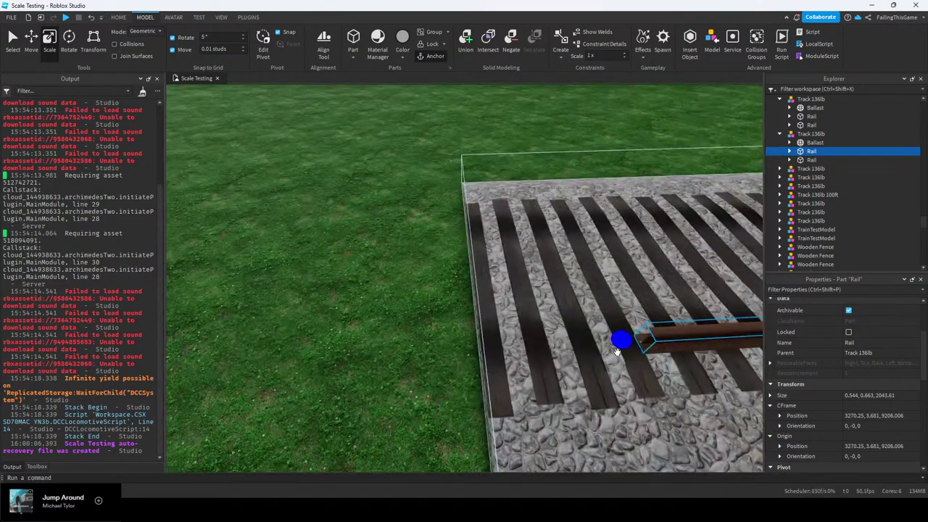
{"action": "left_click_drag", "start_coordinate": [617, 352], "coordinate": [494, 346]}
{"action": "key", "text": "s"}
{"action": "right_click_drag", "start_coordinate": [605, 366], "coordinate": [605, 365]}
Stretch the parallel track's second Rail to 2048 studs, flush with its Ballast's far end
{"action": "left_click", "coordinate": [819, 160]}
{"action": "key", "text": "f"}
{"action": "right_click_drag", "start_coordinate": [495, 271], "coordinate": [471, 288]}
{"action": "left_click_drag", "start_coordinate": [454, 290], "coordinate": [451, 289]}
{"action": "right_click_drag", "start_coordinate": [452, 289], "coordinate": [451, 289]}
{"action": "left_click_drag", "start_coordinate": [451, 290], "coordinate": [329, 202]}
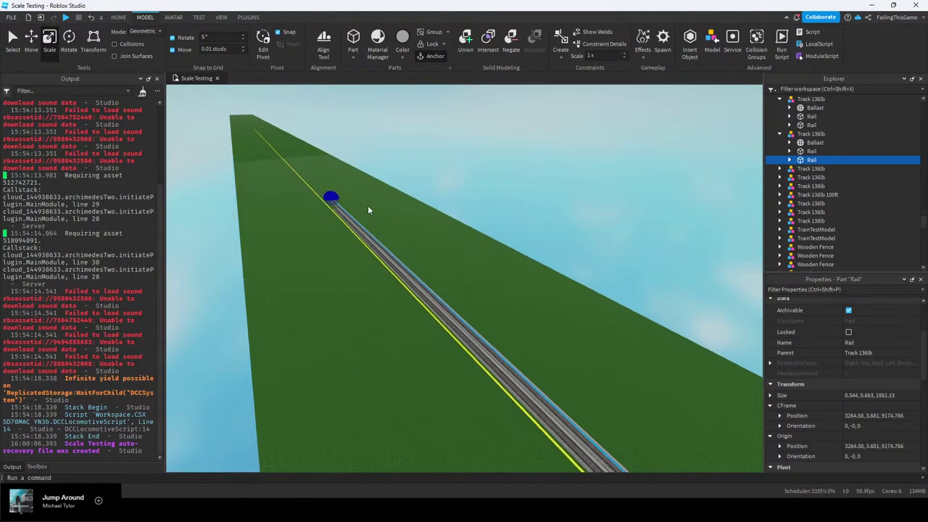
{"action": "right_click_drag", "start_coordinate": [367, 206], "coordinate": [368, 207]}
{"action": "key", "text": "w"}
{"action": "key", "text": "w"}
{"action": "left_click_drag", "start_coordinate": [511, 352], "coordinate": [506, 354]}
{"action": "right_click_drag", "start_coordinate": [510, 355], "coordinate": [510, 355]}
{"action": "key", "text": "w"}
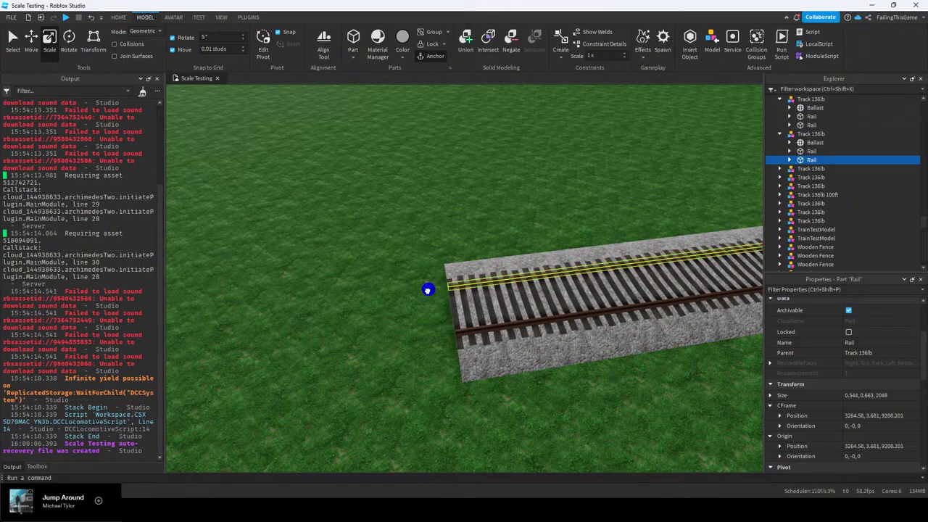
Select both lengthened Track 136lb models and set the move snap increment to 2048 studs
{"action": "left_click", "coordinate": [393, 275]}
{"action": "key", "text": "s"}
{"action": "right_click_drag", "start_coordinate": [392, 274], "coordinate": [393, 274]}
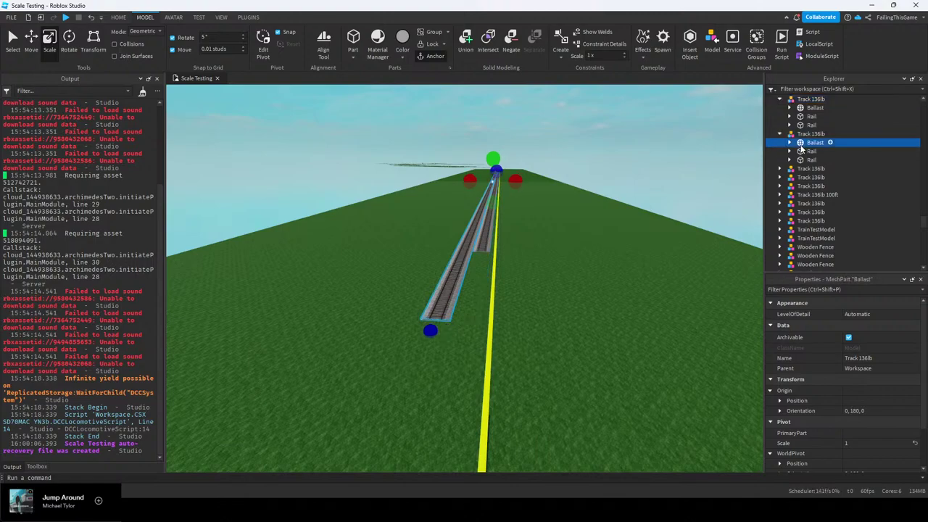
{"action": "scroll", "coordinate": [840, 373], "scroll_direction": "down", "scroll_amount": 3}
{"action": "scroll", "coordinate": [833, 351], "scroll_direction": "up", "scroll_amount": 3}
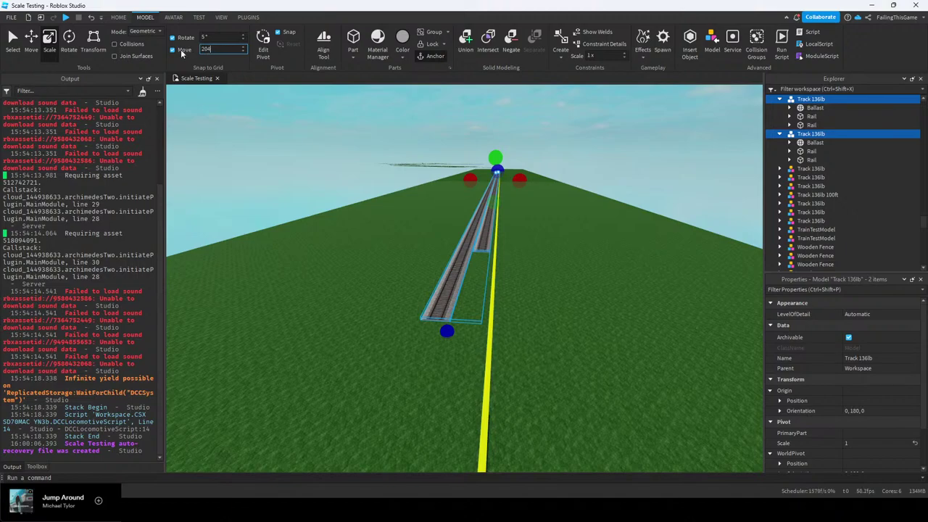
Duplicate the two lengthened track models and move the copies 2048 studs along the Mile marker, end to end with the originals
{"action": "right_click_drag", "start_coordinate": [408, 182], "coordinate": [408, 182]}
{"action": "key", "text": "s"}
{"action": "key", "text": "ctrl+d"}
{"action": "right_click_drag", "start_coordinate": [656, 279], "coordinate": [656, 280]}
{"action": "left_click_drag", "start_coordinate": [714, 359], "coordinate": [335, 263]}
{"action": "key", "text": "w"}
{"action": "right_click_drag", "start_coordinate": [503, 256], "coordinate": [502, 254]}
{"action": "key", "text": "w"}
{"action": "left_click", "coordinate": [513, 128]}
{"action": "key", "text": "s"}
{"action": "right_click_drag", "start_coordinate": [512, 128], "coordinate": [513, 129]}
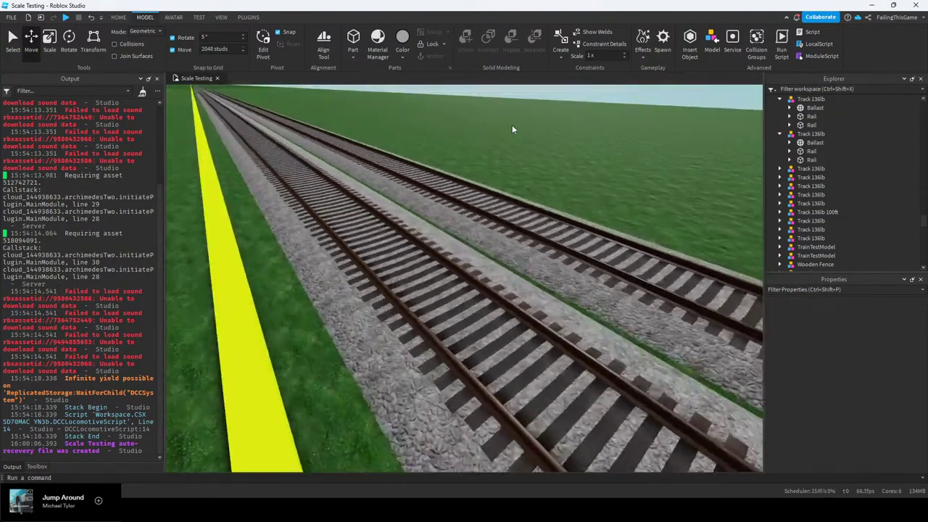
Duplicate the copied pair of track models again and place the new pair one 2048-stud step further along the Mile marker
{"action": "right_click_drag", "start_coordinate": [427, 189], "coordinate": [426, 189]}
{"action": "scroll", "coordinate": [450, 248], "scroll_direction": "down", "scroll_amount": 5}
{"action": "right_click_drag", "start_coordinate": [449, 248], "coordinate": [459, 241]}
{"action": "left_click", "coordinate": [460, 240], "text": "ctrl"}
{"action": "scroll", "coordinate": [460, 241], "scroll_direction": "down", "scroll_amount": 5}
{"action": "key", "text": "ctrl+d"}
{"action": "left_click_drag", "start_coordinate": [344, 181], "coordinate": [345, 181]}
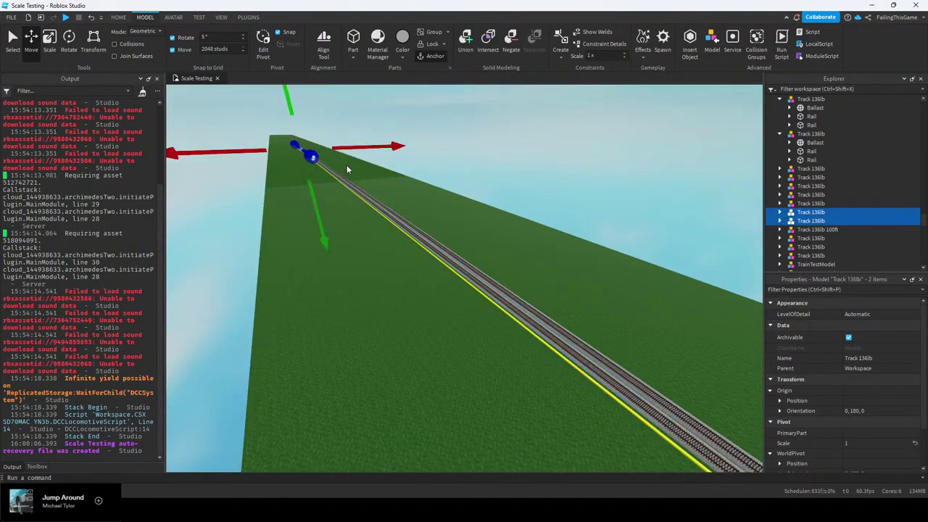
{"action": "key", "text": "f"}
{"action": "right_click_drag", "start_coordinate": [510, 233], "coordinate": [466, 218]}
{"action": "left_click", "coordinate": [502, 218]}
{"action": "key", "text": "w"}
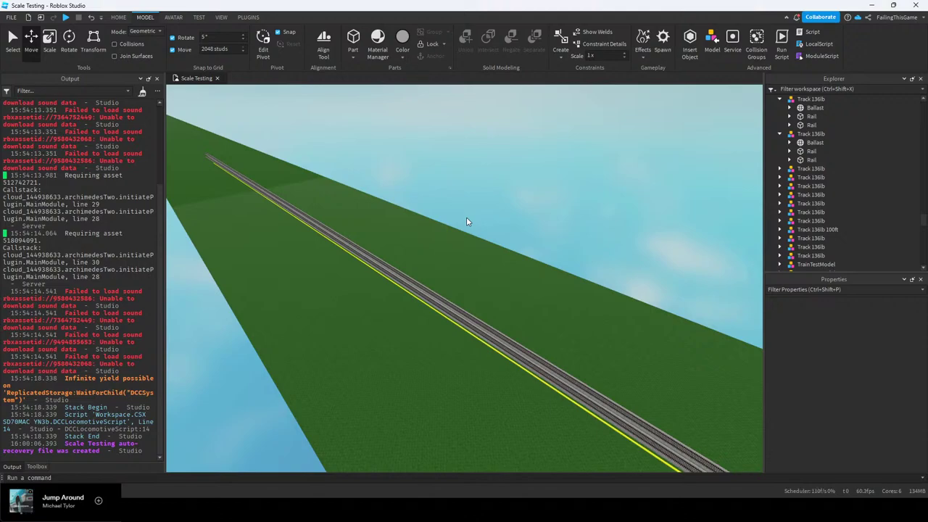
Set the move snap increment to 1 stud and shorten the last far-side track's Ballast back to the Mile marker's end
{"action": "right_click_drag", "start_coordinate": [469, 263], "coordinate": [468, 263]}
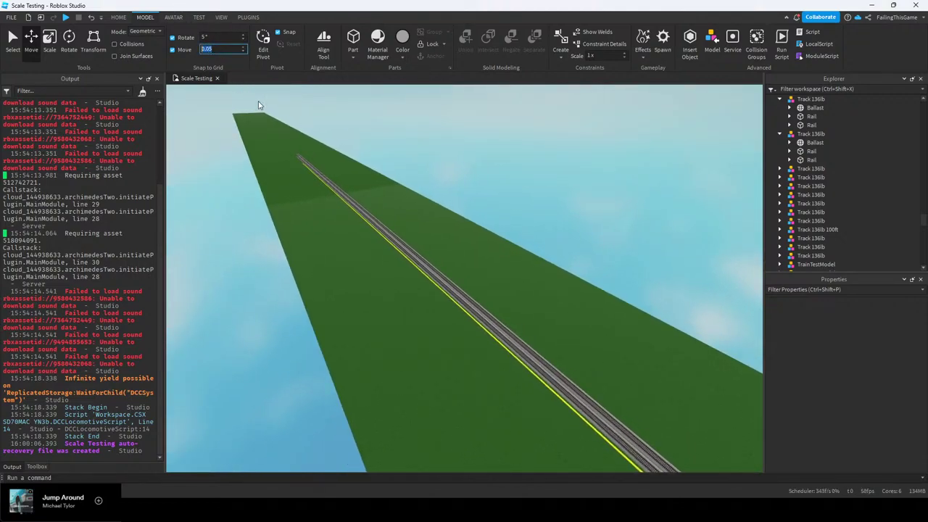
{"action": "type", "text": "1 studs"}
{"action": "scroll", "coordinate": [386, 196], "scroll_direction": "up", "scroll_amount": 10}
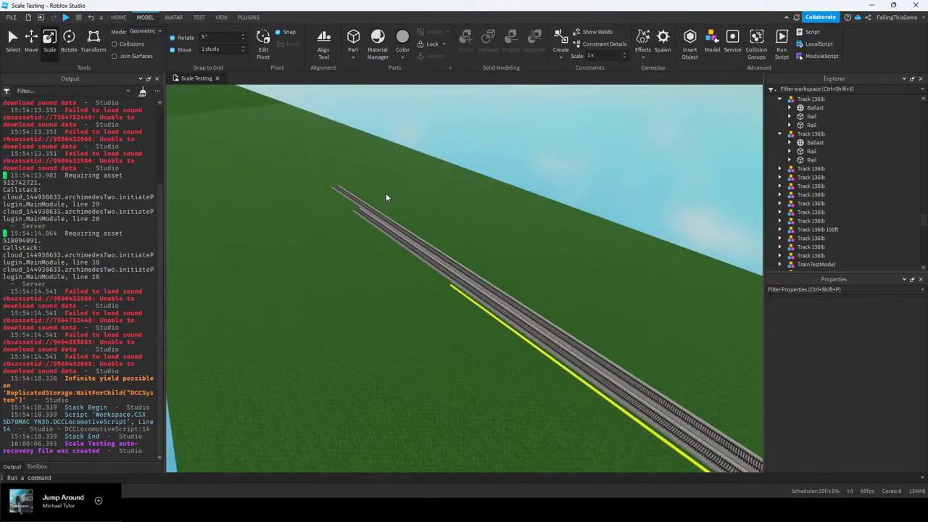
{"action": "scroll", "coordinate": [386, 196], "scroll_direction": "up", "scroll_amount": 3}
{"action": "right_click_drag", "start_coordinate": [386, 196], "coordinate": [282, 156]}
{"action": "left_click", "coordinate": [402, 234], "text": "alt"}
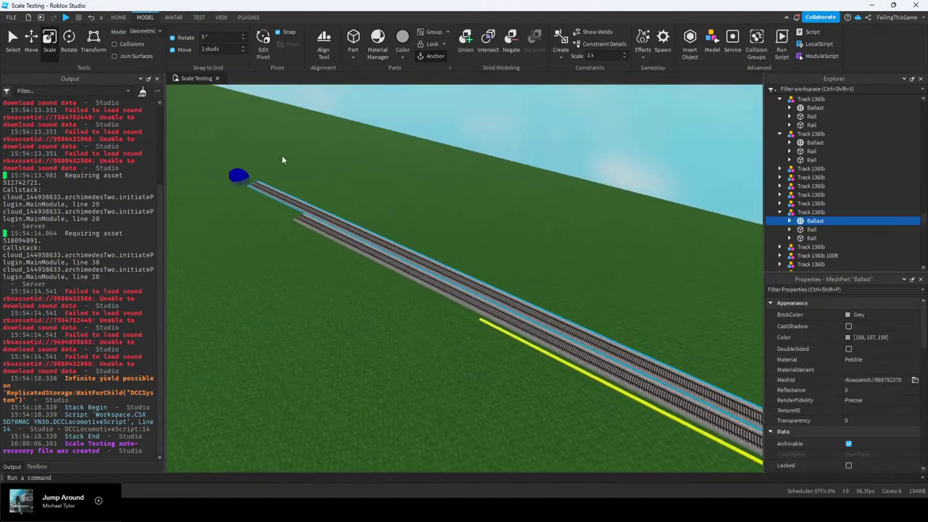
{"action": "scroll", "coordinate": [450, 267], "scroll_direction": "up", "scroll_amount": 8}
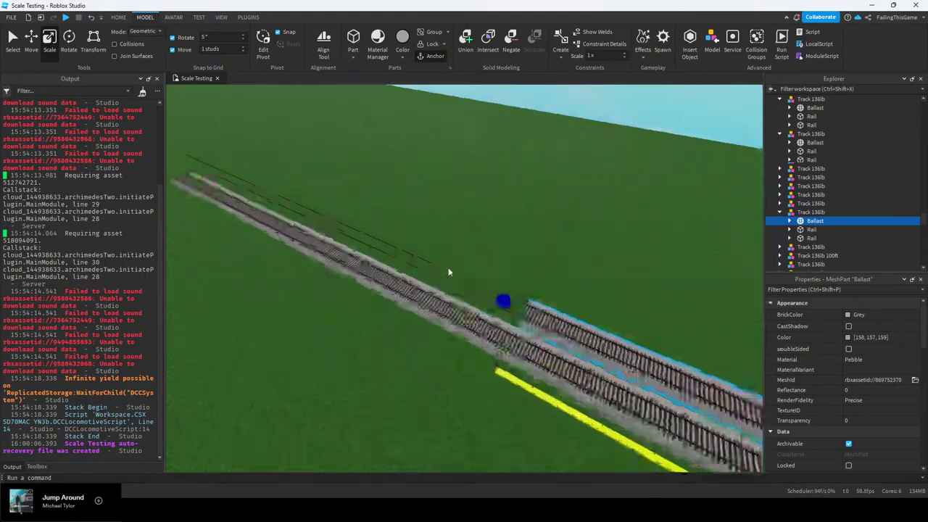
{"action": "right_click_drag", "start_coordinate": [451, 268], "coordinate": [449, 270]}
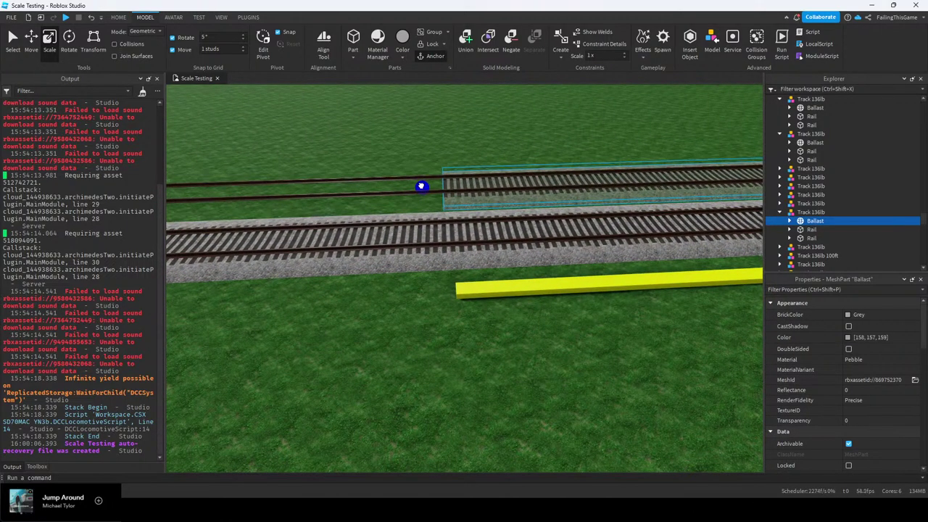
Shorten both Rails of the last far-side track back to its trimmed Ballast
{"action": "left_click", "coordinate": [448, 228], "text": "alt"}
{"action": "right_click_drag", "start_coordinate": [448, 229], "coordinate": [251, 132]}
{"action": "left_click", "coordinate": [441, 213], "text": "alt"}
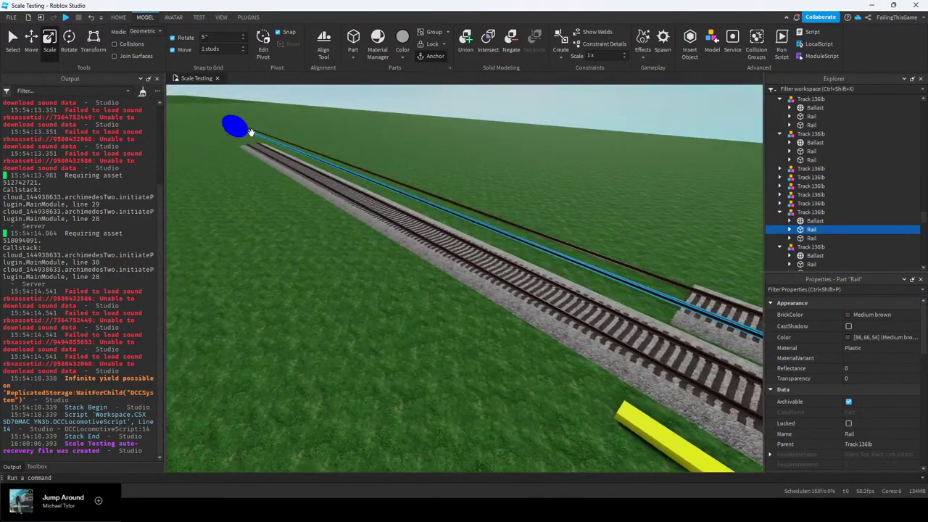
{"action": "left_click", "coordinate": [514, 228]}
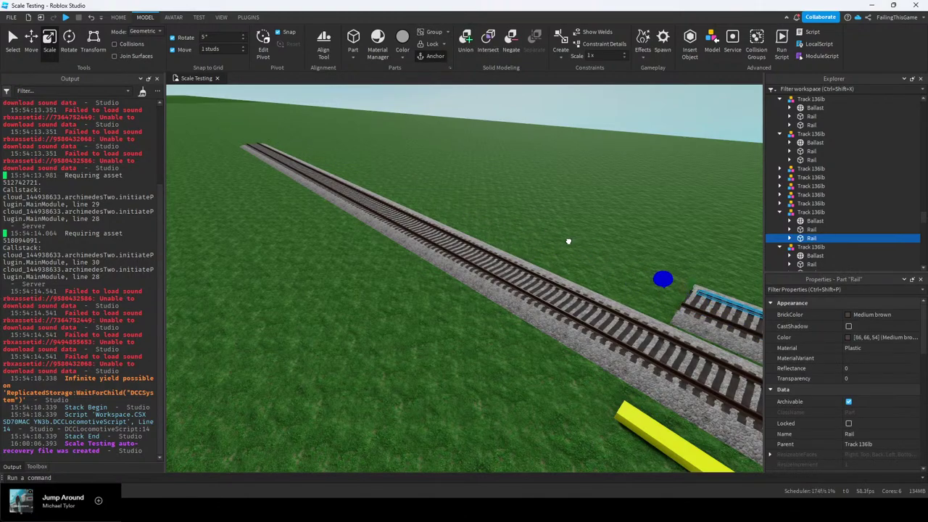
Shorten the last near-side track's Ballast and both of its Rails back to the Mile marker's end
{"action": "left_click_drag", "start_coordinate": [247, 142], "coordinate": [504, 250]}
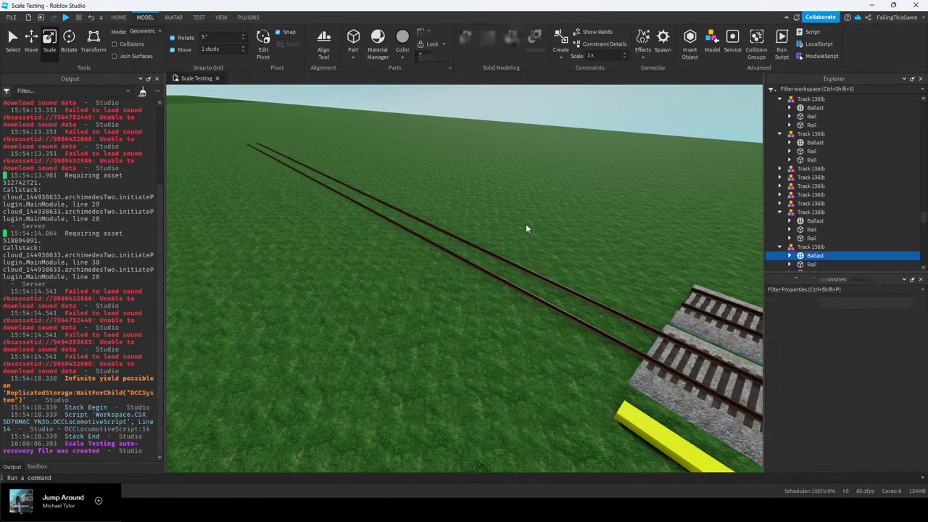
{"action": "right_click_drag", "start_coordinate": [527, 229], "coordinate": [536, 229]}
{"action": "left_click", "coordinate": [509, 264]}
{"action": "left_click", "coordinate": [506, 262]}
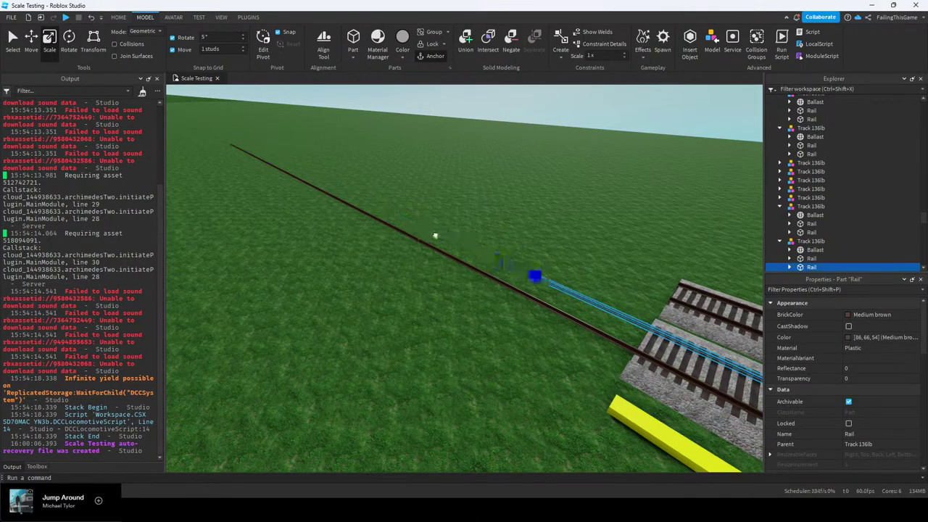
{"action": "left_click", "coordinate": [432, 255]}
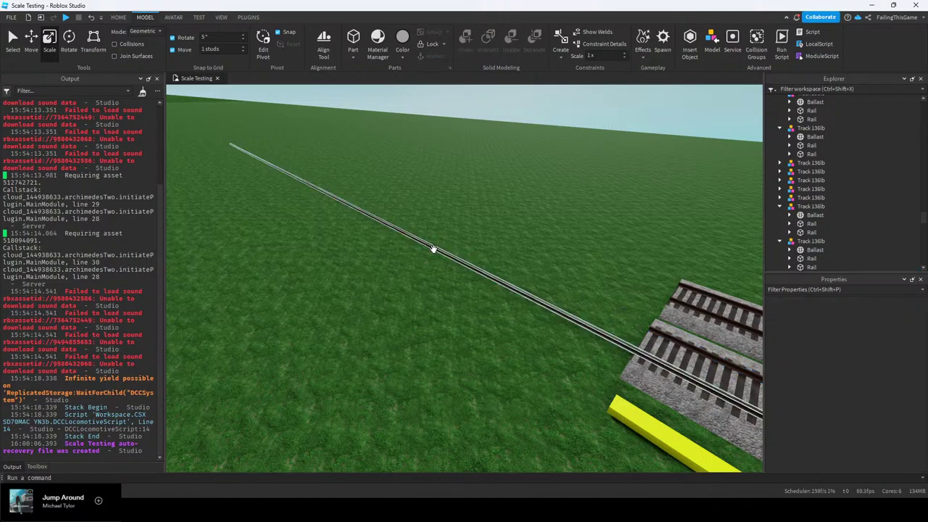
{"action": "left_click", "coordinate": [568, 276]}
{"action": "right_click_drag", "start_coordinate": [428, 214], "coordinate": [435, 213]}
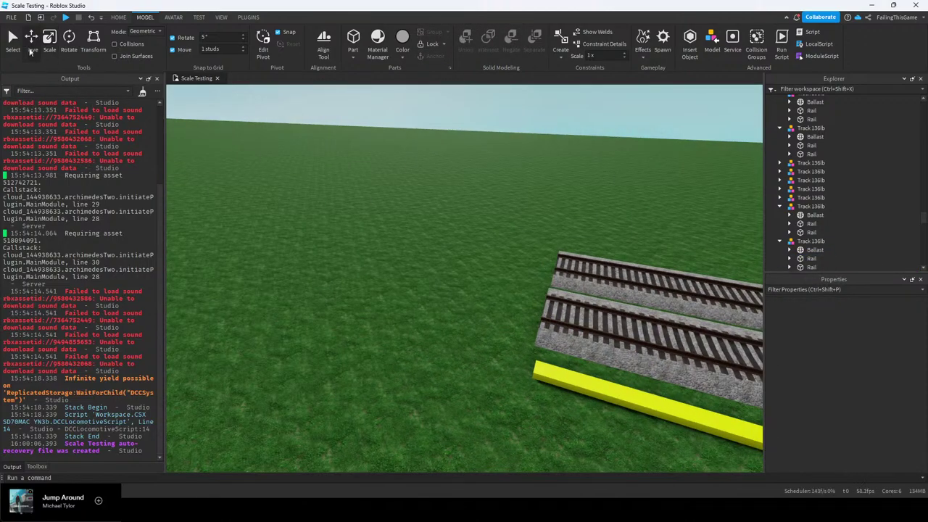
Inspect the double track along the Mile marker, from its trimmed end past the train to the crossover switches
{"action": "right_click_drag", "start_coordinate": [364, 222], "coordinate": [476, 264]}
{"action": "key", "text": "e"}
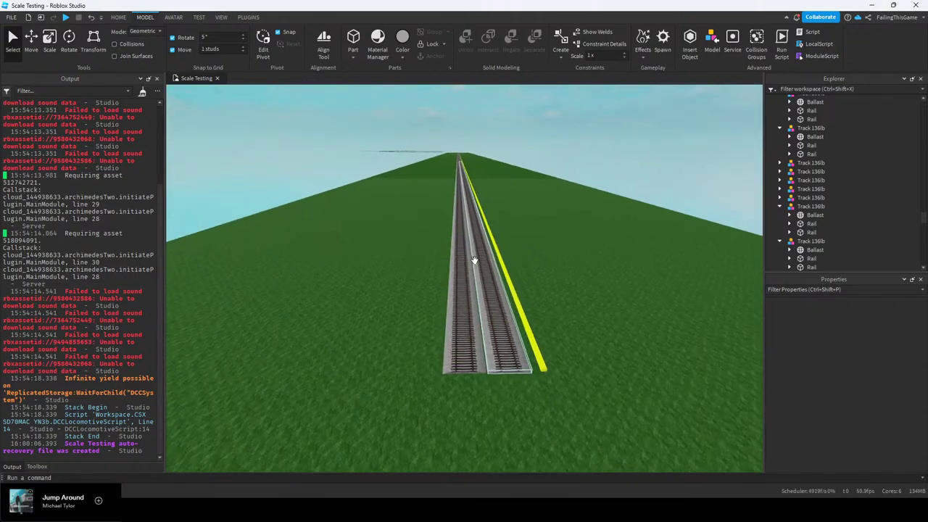
{"action": "key", "text": "w"}
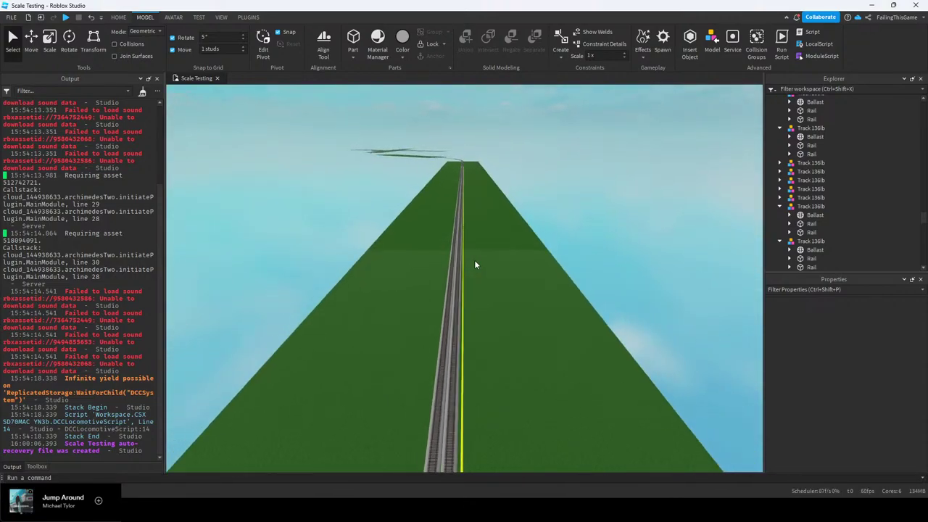
{"action": "key", "text": "w"}
{"action": "key", "text": "e"}
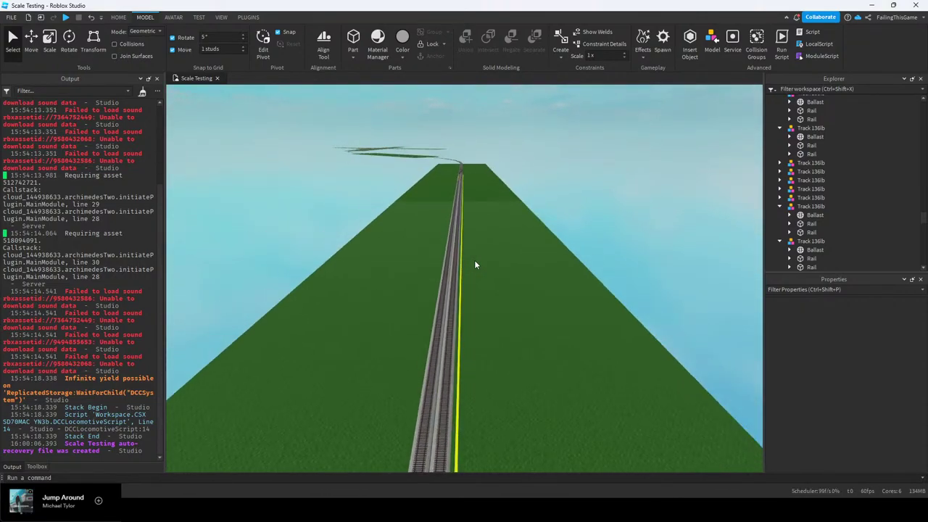
{"action": "key", "text": "w"}
{"action": "key", "text": "q"}
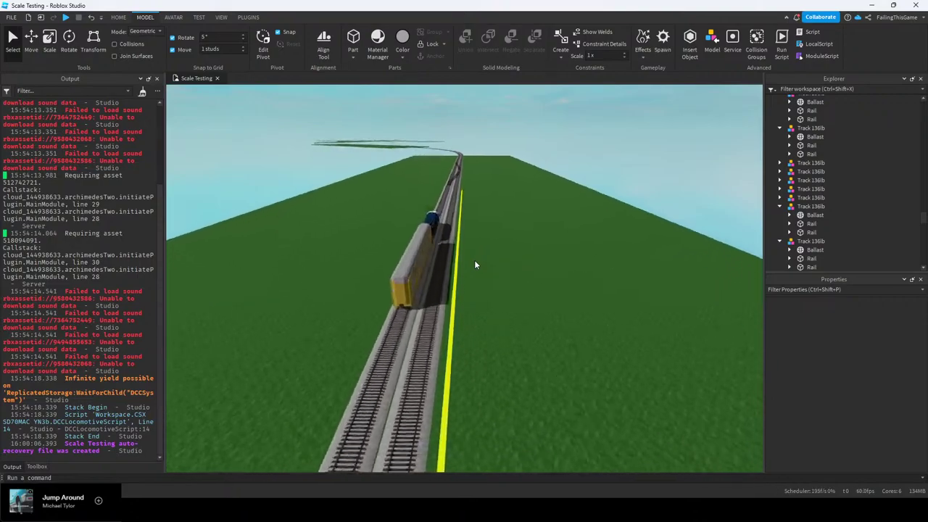
{"action": "key", "text": "w"}
{"action": "right_click_drag", "start_coordinate": [475, 263], "coordinate": [475, 263]}
{"action": "key", "text": "w"}
{"action": "key", "text": "e"}
{"action": "key", "text": "w"}
{"action": "key", "text": "w"}
{"action": "key", "text": "w"}
{"action": "key", "text": "w"}
{"action": "key", "text": "s"}
{"action": "scroll", "coordinate": [475, 263], "scroll_direction": "down", "scroll_amount": 15}
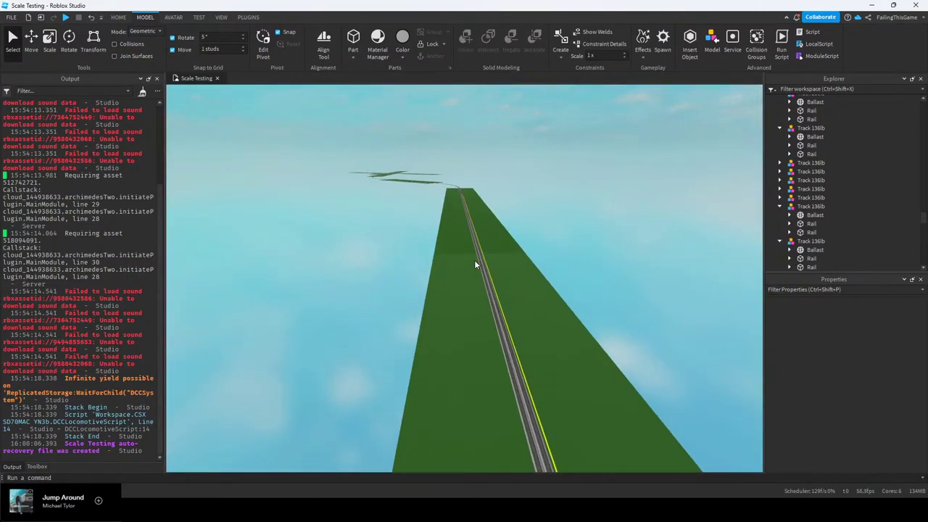
Group the crossover's two Switch_ models and slide a copy of the group along the line beyond the Mile marker's far end
{"action": "key", "text": "w"}
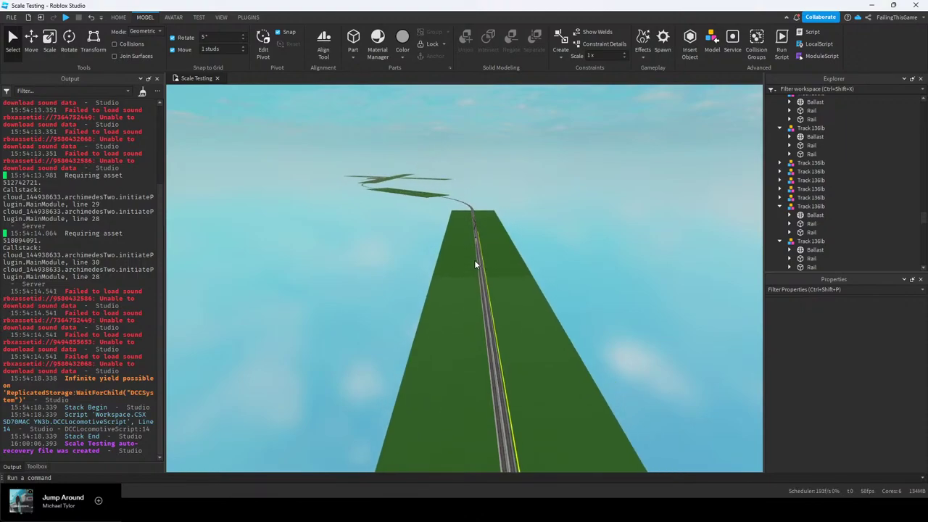
{"action": "scroll", "coordinate": [475, 265], "scroll_direction": "up", "scroll_amount": 5}
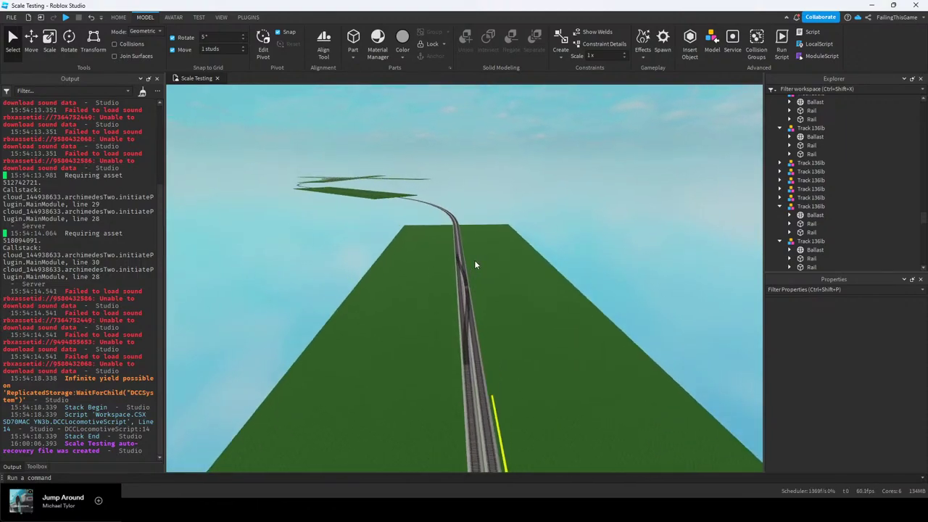
{"action": "scroll", "coordinate": [475, 264], "scroll_direction": "up", "scroll_amount": 5}
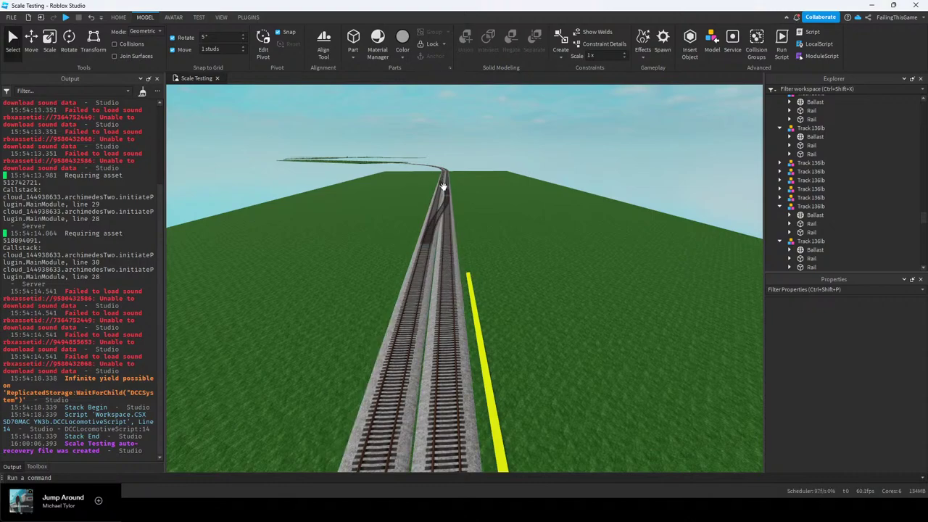
{"action": "scroll", "coordinate": [443, 187], "scroll_direction": "up", "scroll_amount": 3}
{"action": "right_click_drag", "start_coordinate": [443, 186], "coordinate": [445, 191]}
{"action": "scroll", "coordinate": [445, 191], "scroll_direction": "up", "scroll_amount": 3}
{"action": "left_click", "coordinate": [437, 255]}
{"action": "scroll", "coordinate": [449, 248], "scroll_direction": "up", "scroll_amount": 2}
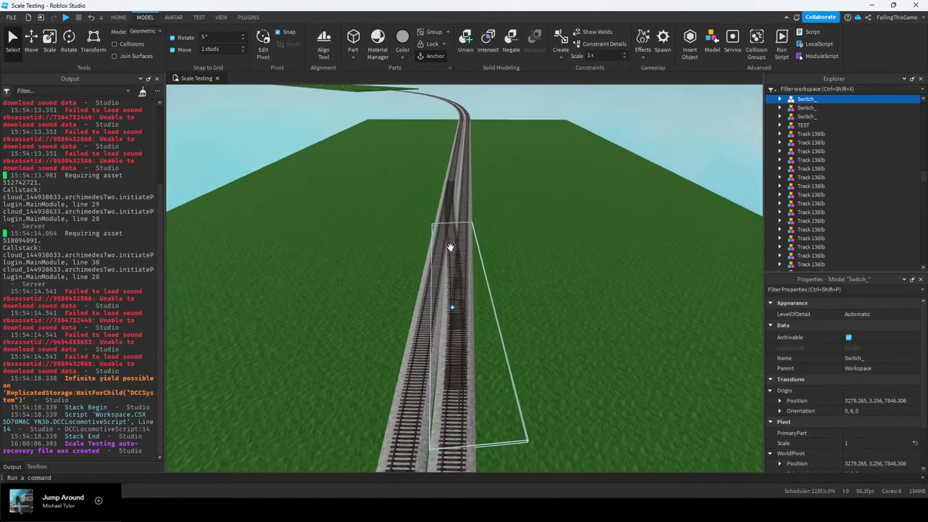
{"action": "left_click", "coordinate": [445, 214], "text": "ctrl"}
{"action": "right_click_drag", "start_coordinate": [445, 215], "coordinate": [464, 201]}
{"action": "key", "text": "ctrl+g"}
{"action": "left_click_drag", "start_coordinate": [471, 295], "coordinate": [220, 180]}
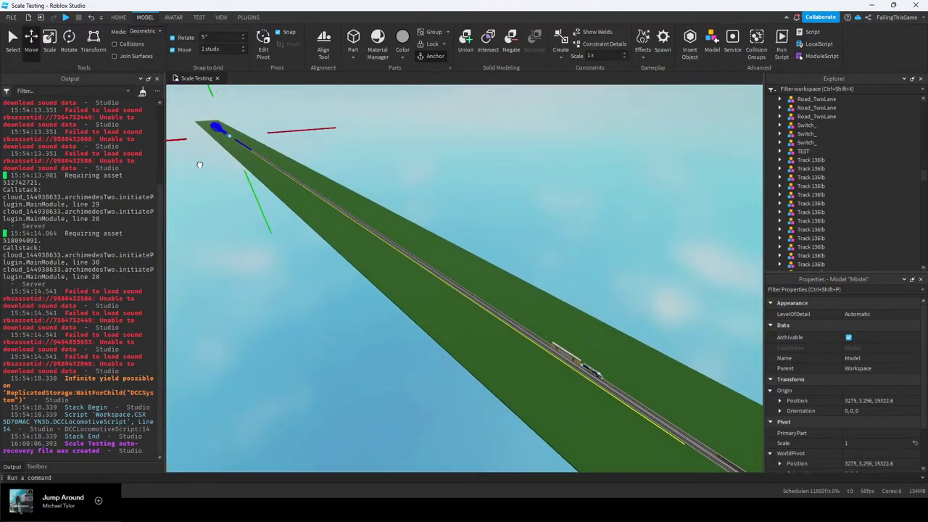
Ungroup the original crossover so its two Switch_ models are separate again
{"action": "right_click_drag", "start_coordinate": [209, 165], "coordinate": [416, 255]}
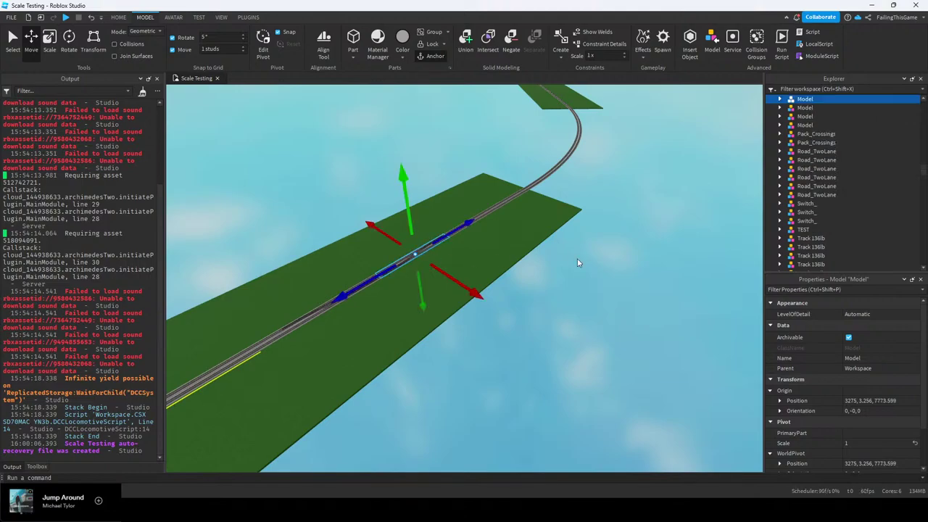
{"action": "key", "text": "ctrl+u"}
{"action": "right_click_drag", "start_coordinate": [575, 254], "coordinate": [356, 203]}
{"action": "left_click", "coordinate": [465, 227]}
Slide the copied crossover group back along the line to just beyond the trimmed track ends
{"action": "key", "text": "w"}
{"action": "key", "text": "a"}
{"action": "key", "text": "e"}
{"action": "left_click", "coordinate": [252, 161]}
{"action": "key", "text": "f"}
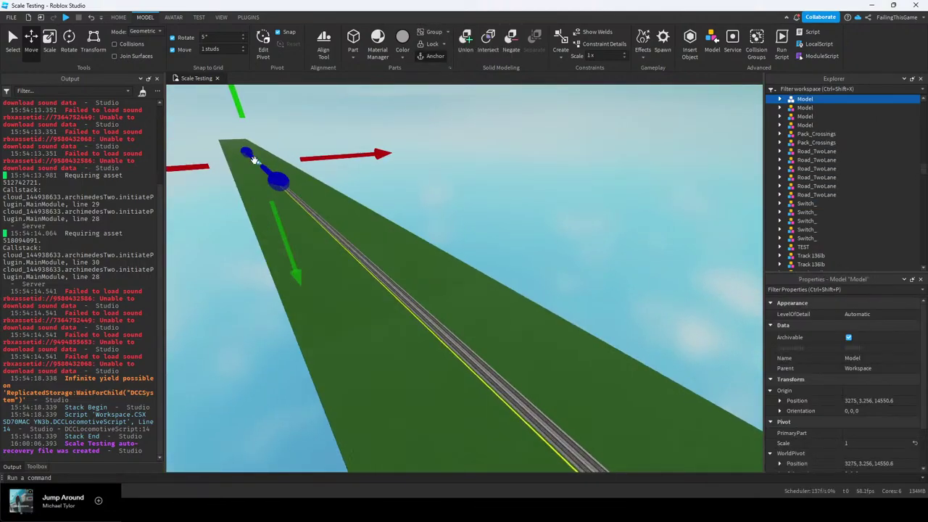
{"action": "left_click", "coordinate": [564, 201]}
{"action": "right_click_drag", "start_coordinate": [564, 201], "coordinate": [319, 275]}
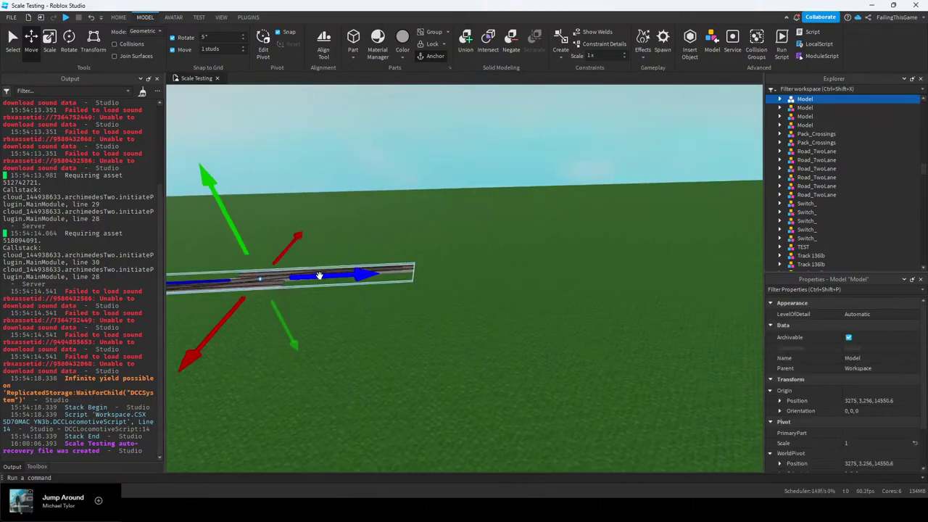
{"action": "key", "text": "d"}
{"action": "left_click_drag", "start_coordinate": [396, 274], "coordinate": [563, 234]}
{"action": "key", "text": "w"}
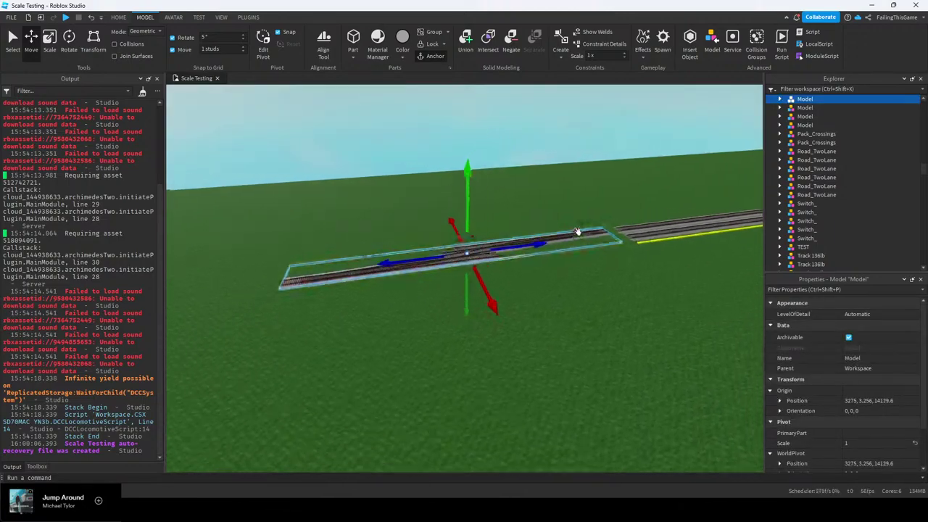
{"action": "key", "text": "d"}
Butt the copied crossover group against the trimmed track ends, fine-tuning its position with a 0.05-stud move snap increment
{"action": "right_click_drag", "start_coordinate": [554, 240], "coordinate": [460, 282]}
{"action": "key", "text": "w"}
{"action": "key", "text": "Tab"}
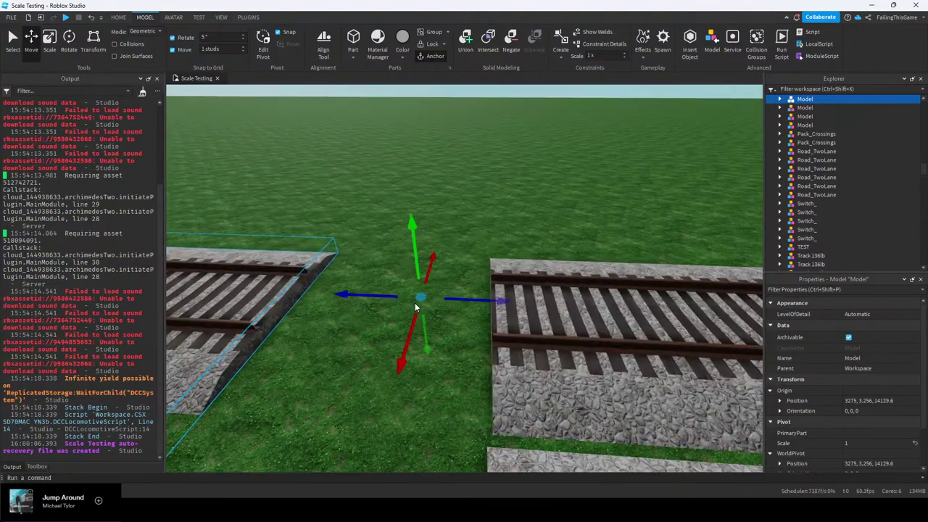
{"action": "left_click_drag", "start_coordinate": [456, 298], "coordinate": [652, 306]}
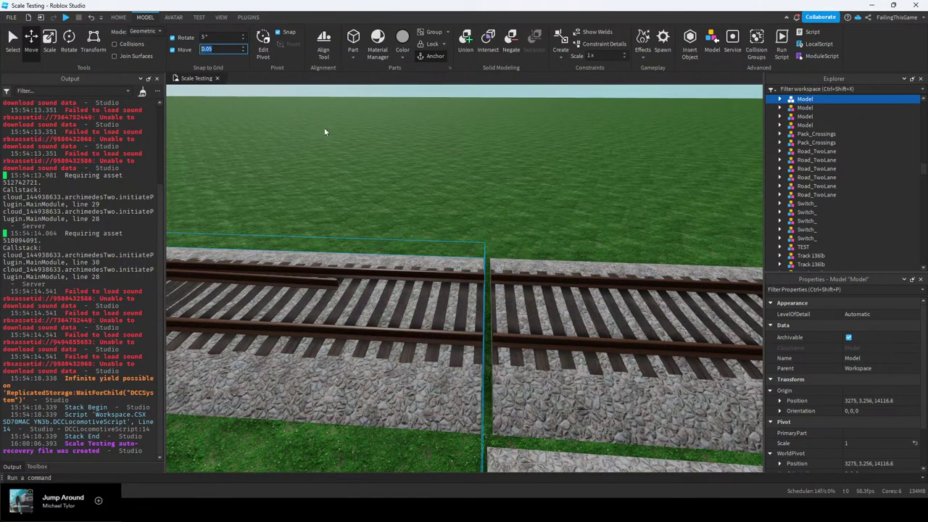
{"action": "right_click_drag", "start_coordinate": [481, 250], "coordinate": [479, 260]}
{"action": "key", "text": "w"}
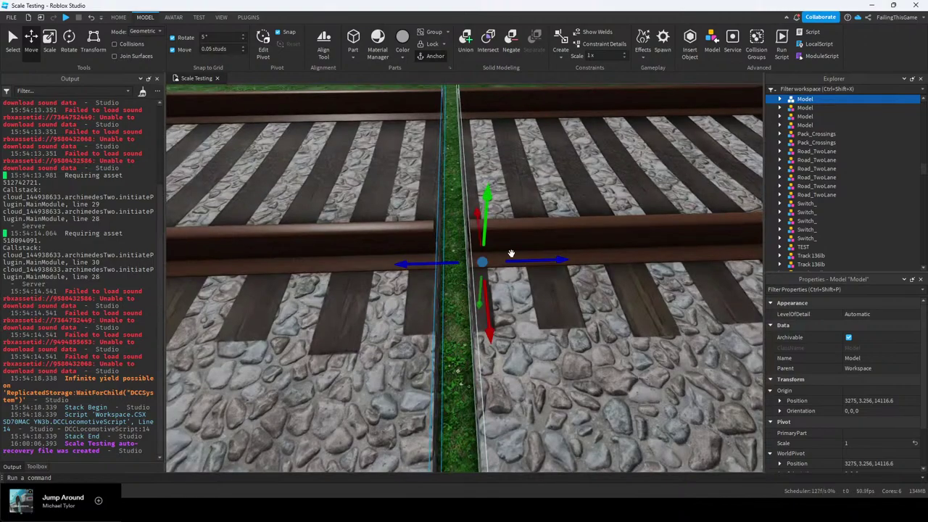
{"action": "left_click_drag", "start_coordinate": [511, 254], "coordinate": [553, 247]}
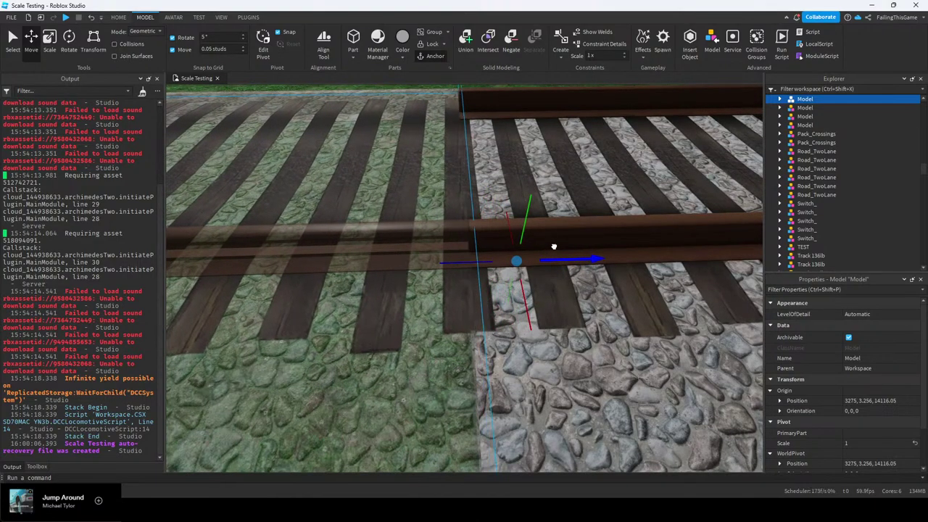
Slide the copied crossover group away from the track ends to leave a gap for more track
{"action": "scroll", "coordinate": [553, 247], "scroll_direction": "down", "scroll_amount": 15}
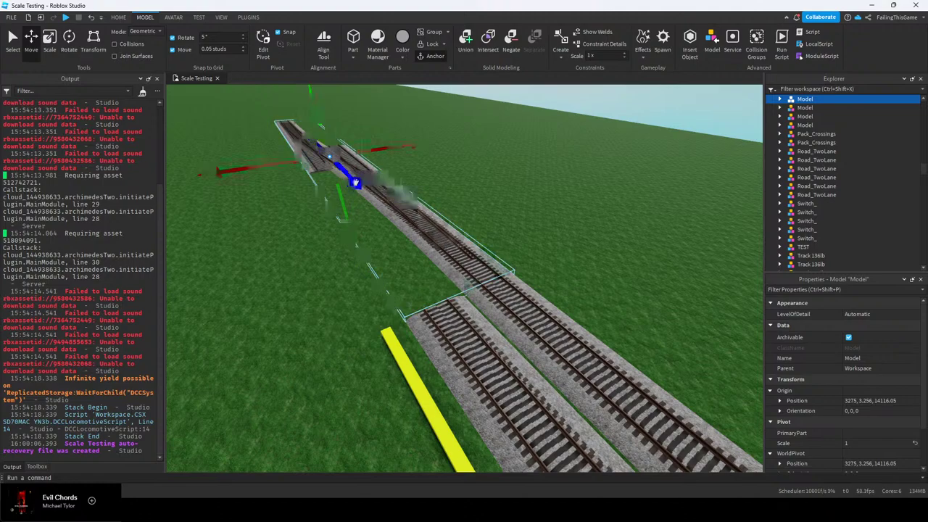
{"action": "left_click_drag", "start_coordinate": [355, 183], "coordinate": [364, 180]}
{"action": "left_click", "coordinate": [471, 248]}
{"action": "right_click_drag", "start_coordinate": [472, 248], "coordinate": [422, 236]}
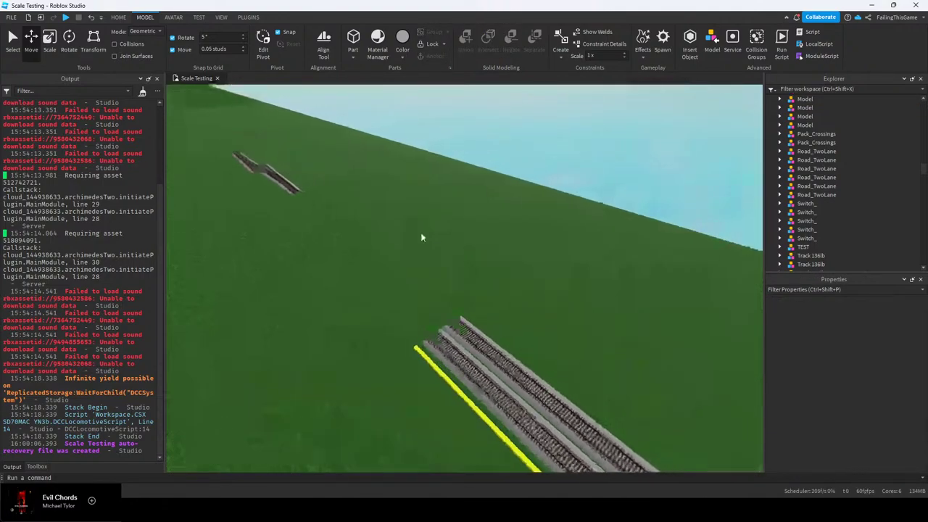
Try to duplicate both end tracks and move the copies beyond the Mile marker's end with a 2048-stud snap increment
{"action": "left_click", "coordinate": [226, 49]}
{"action": "type", "text": "2028"}
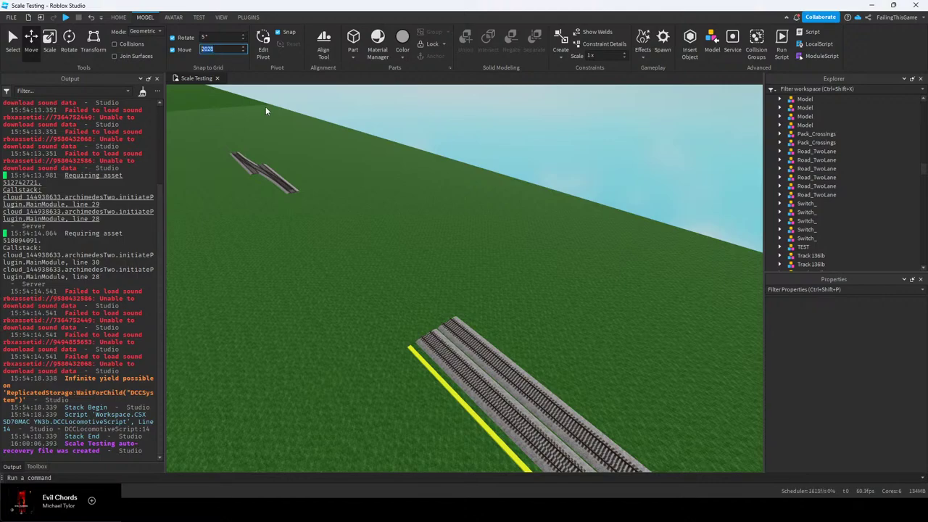
{"action": "right_click_drag", "start_coordinate": [405, 238], "coordinate": [407, 239]}
{"action": "left_click", "coordinate": [213, 47]}
{"action": "type", "text": "20"}
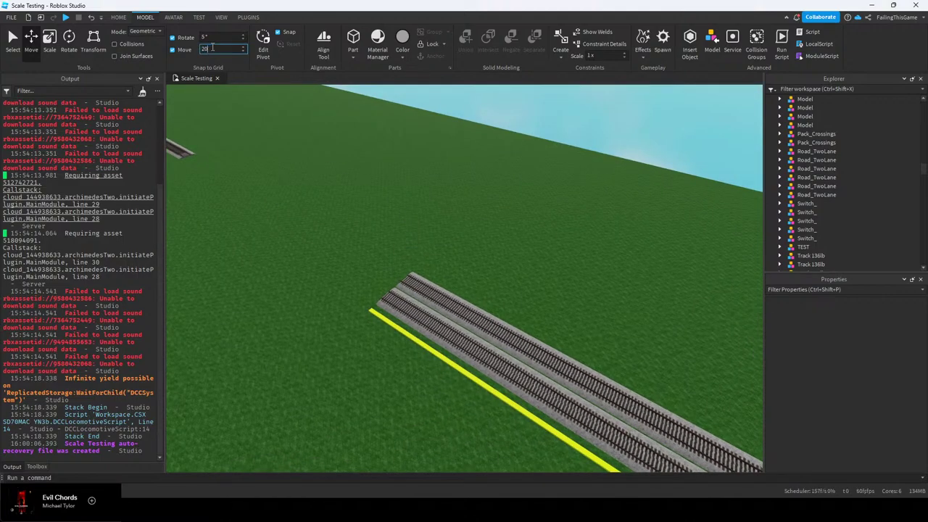
{"action": "type", "text": "48"}
{"action": "left_click", "coordinate": [410, 278]}
{"action": "left_click", "coordinate": [404, 302], "text": "ctrl"}
{"action": "right_click_drag", "start_coordinate": [450, 283], "coordinate": [455, 281]}
{"action": "key", "text": "ctrl+d"}
{"action": "left_click_drag", "start_coordinate": [593, 178], "coordinate": [588, 184]}
{"action": "right_click_drag", "start_coordinate": [592, 181], "coordinate": [588, 184]}
{"action": "left_click_drag", "start_coordinate": [588, 184], "coordinate": [412, 112]}
{"action": "right_click_drag", "start_coordinate": [419, 109], "coordinate": [411, 111]}
{"action": "left_click_drag", "start_coordinate": [412, 111], "coordinate": [529, 256]}
{"action": "right_click_drag", "start_coordinate": [538, 259], "coordinate": [528, 255]}
{"action": "left_click_drag", "start_coordinate": [528, 256], "coordinate": [328, 202]}
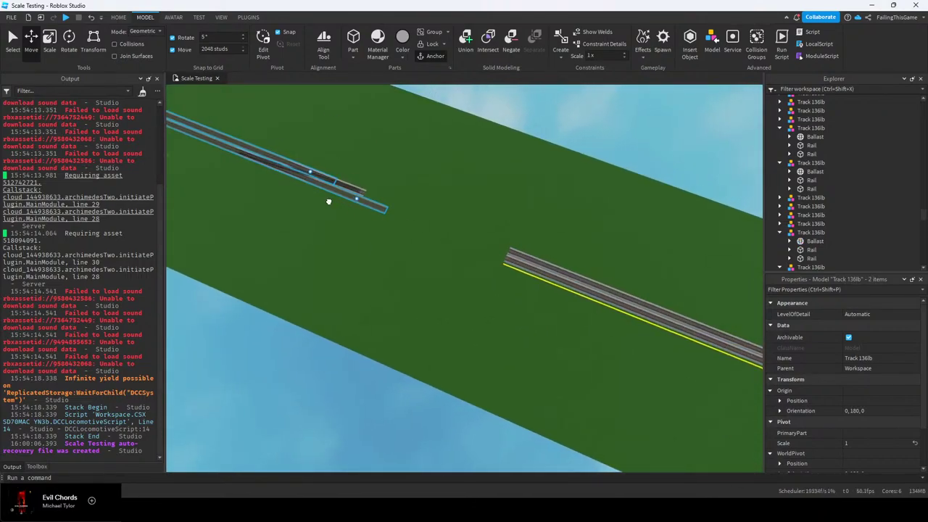
Set the move snap increment to 0.05 studs and discard the two copied tracks
{"action": "left_click", "coordinate": [229, 52]}
{"action": "type", "text": "0.05"}
{"action": "key", "text": "Return"}
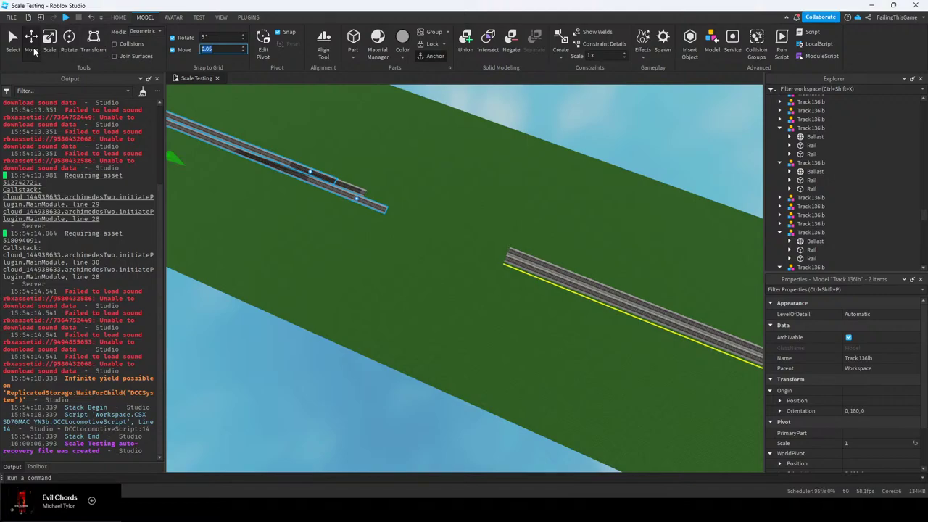
{"action": "left_click", "coordinate": [33, 47]}
{"action": "left_click", "coordinate": [33, 47]}
{"action": "left_click", "coordinate": [451, 224]}
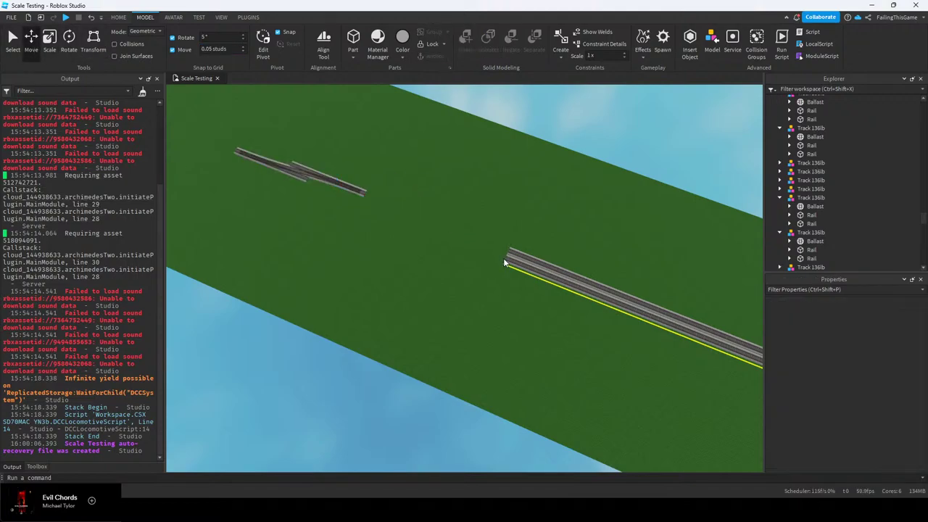
Duplicate the near-side end track and slide the copy along the line beyond the Mile marker's end
{"action": "left_click", "coordinate": [502, 262]}
{"action": "right_click_drag", "start_coordinate": [502, 261], "coordinate": [502, 261]}
{"action": "key", "text": "ctrl+d"}
{"action": "left_click_drag", "start_coordinate": [660, 153], "coordinate": [644, 174]}
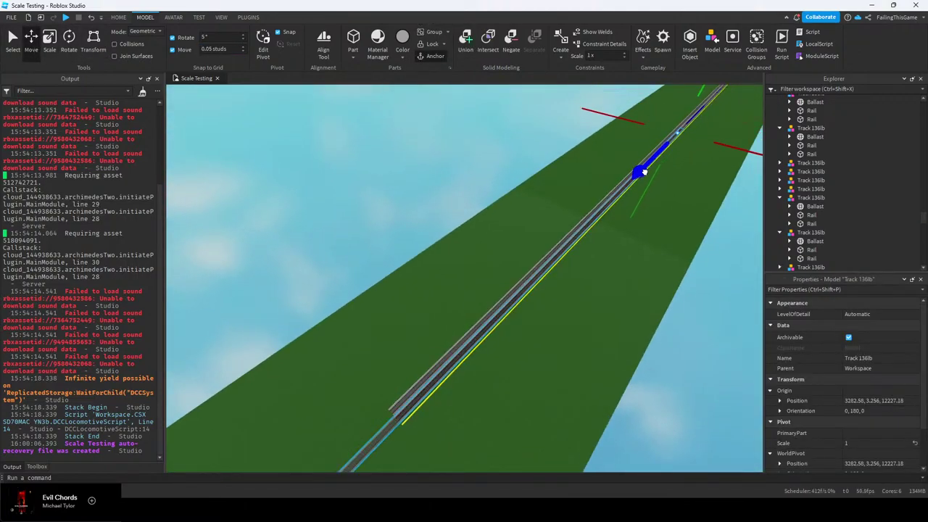
{"action": "right_click_drag", "start_coordinate": [644, 174], "coordinate": [551, 211]}
{"action": "left_click_drag", "start_coordinate": [644, 174], "coordinate": [341, 259]}
Close the gap between the copied near-side track and the trimmed track's end so they meet end to end
{"action": "scroll", "coordinate": [459, 250], "scroll_direction": "up", "scroll_amount": 8}
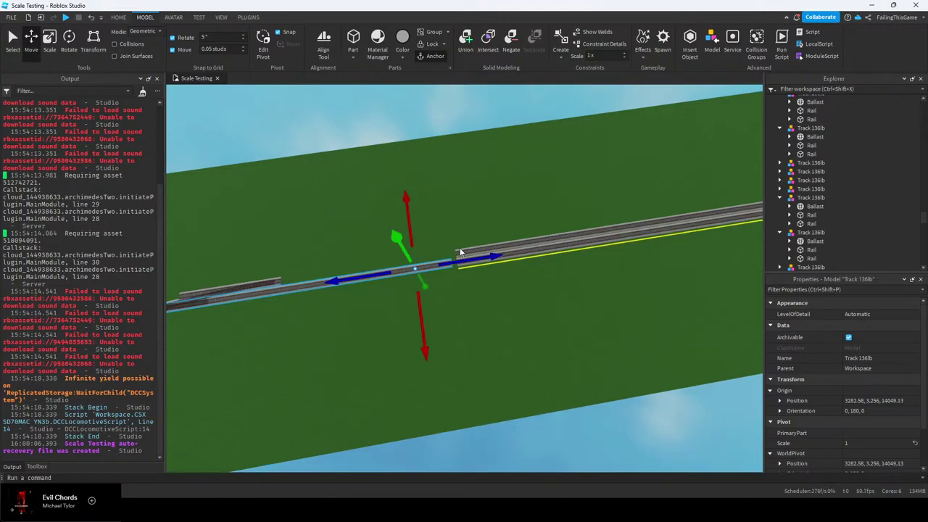
{"action": "right_click_drag", "start_coordinate": [460, 247], "coordinate": [460, 248]}
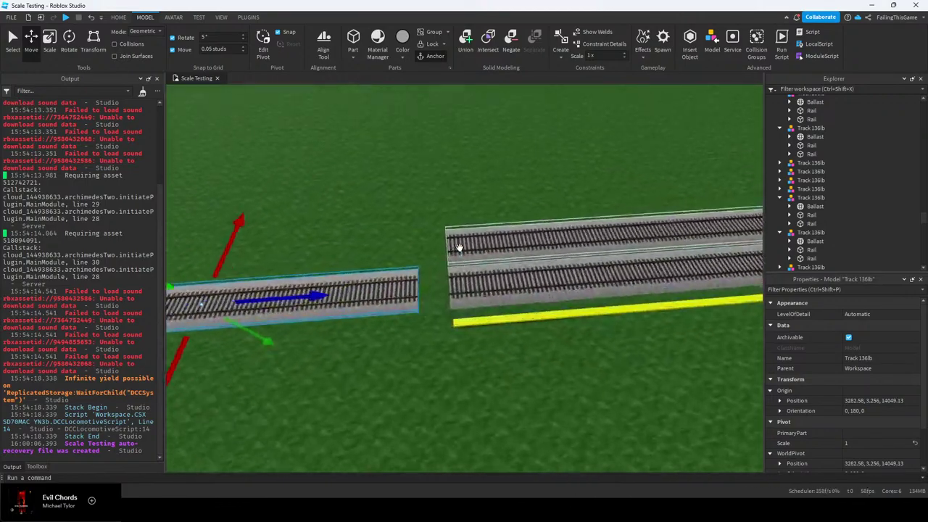
{"action": "scroll", "coordinate": [459, 247], "scroll_direction": "up", "scroll_amount": 10}
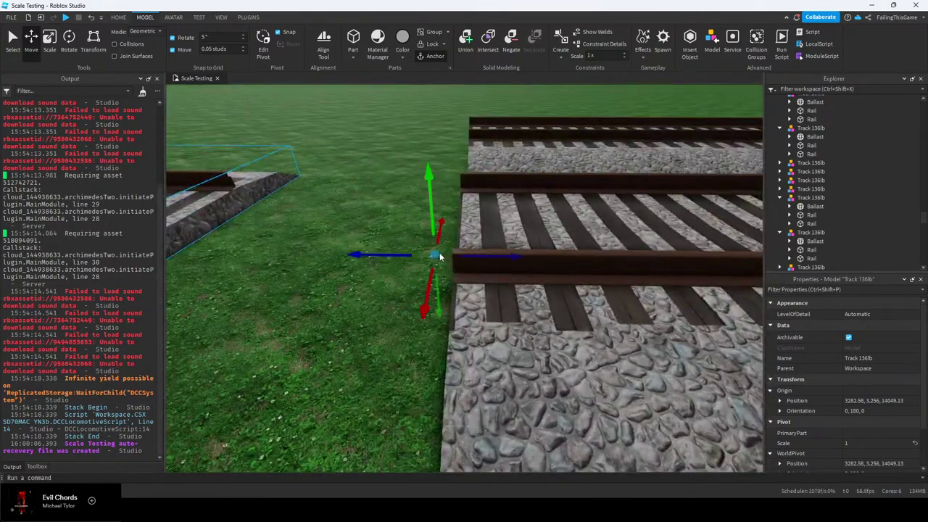
{"action": "left_click_drag", "start_coordinate": [477, 256], "coordinate": [624, 256]}
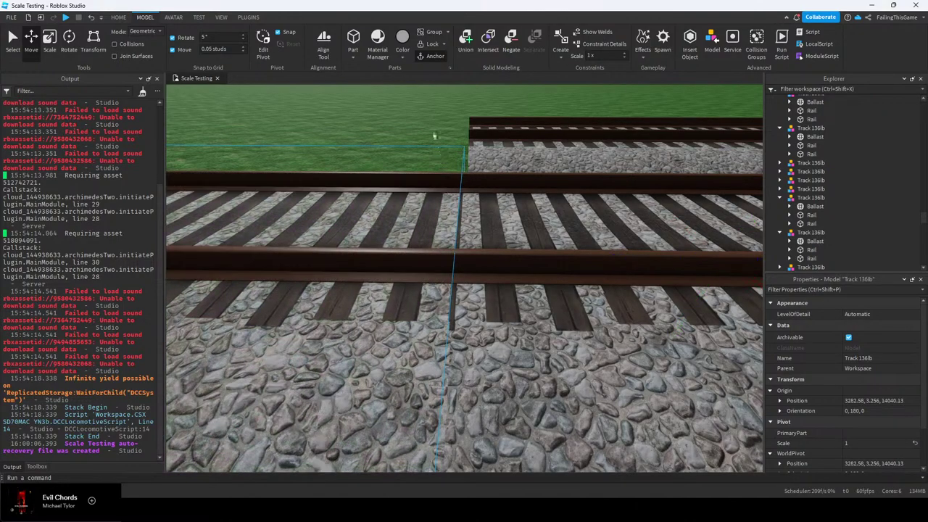
{"action": "left_click", "coordinate": [433, 131]}
Duplicate the far-side end track and slide the copy along the line beyond the Mile marker's end
{"action": "right_click_drag", "start_coordinate": [433, 130], "coordinate": [473, 233]}
{"action": "key", "text": "d"}
{"action": "key", "text": "e"}
{"action": "key", "text": "s"}
{"action": "left_click", "coordinate": [516, 344]}
{"action": "key", "text": "s"}
{"action": "right_click_drag", "start_coordinate": [516, 343], "coordinate": [516, 343]}
{"action": "right_click_drag", "start_coordinate": [573, 312], "coordinate": [573, 313]}
{"action": "key", "text": "ctrl+d"}
{"action": "left_click_drag", "start_coordinate": [736, 213], "coordinate": [543, 276]}
{"action": "right_click_drag", "start_coordinate": [634, 253], "coordinate": [543, 275]}
{"action": "left_click_drag", "start_coordinate": [543, 276], "coordinate": [401, 275]}
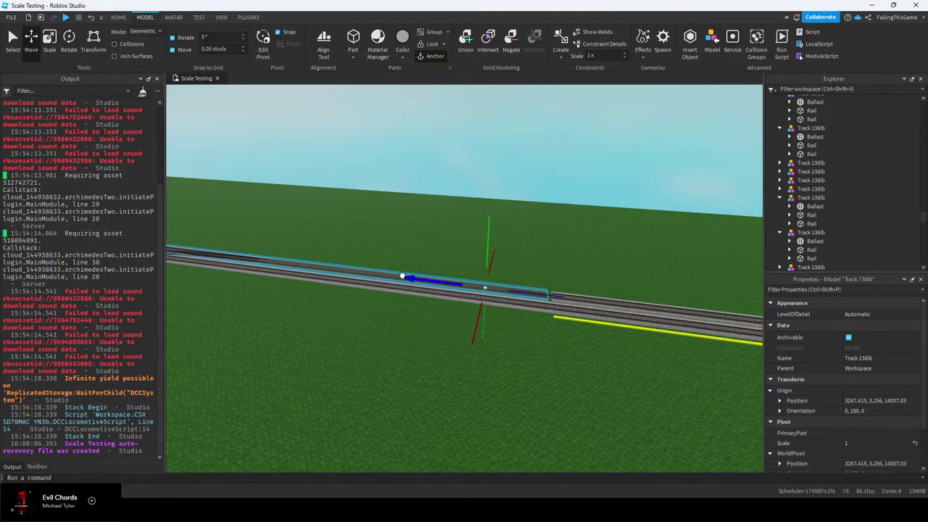
Close the gap between the copied far-side track and the existing track so they meet end to end
{"action": "key", "text": "w"}
{"action": "right_click_drag", "start_coordinate": [490, 281], "coordinate": [490, 281]}
{"action": "scroll", "coordinate": [490, 282], "scroll_direction": "up", "scroll_amount": 8}
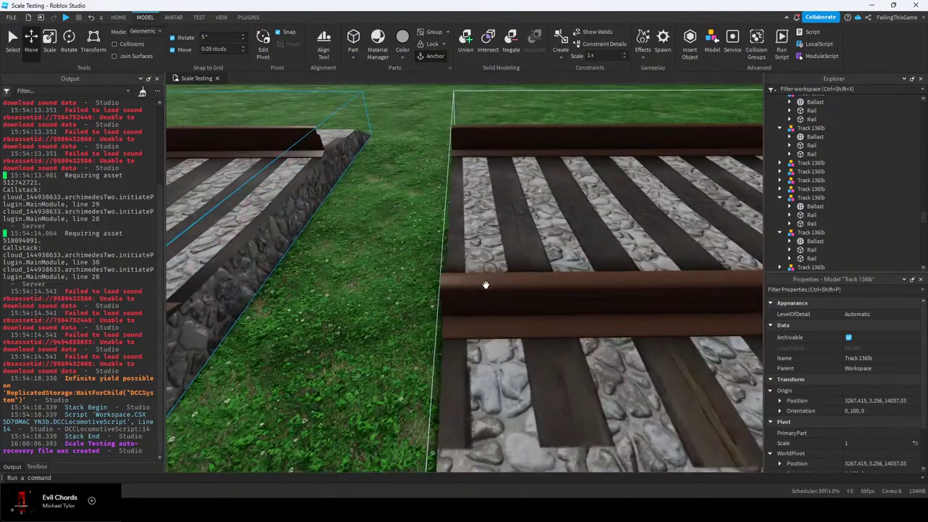
{"action": "key", "text": "Tab"}
{"action": "left_click_drag", "start_coordinate": [514, 297], "coordinate": [705, 279]}
{"action": "left_click_drag", "start_coordinate": [572, 296], "coordinate": [669, 281]}
{"action": "key", "text": "a"}
{"action": "right_click_drag", "start_coordinate": [669, 281], "coordinate": [669, 282]}
{"action": "key", "text": "Tab"}
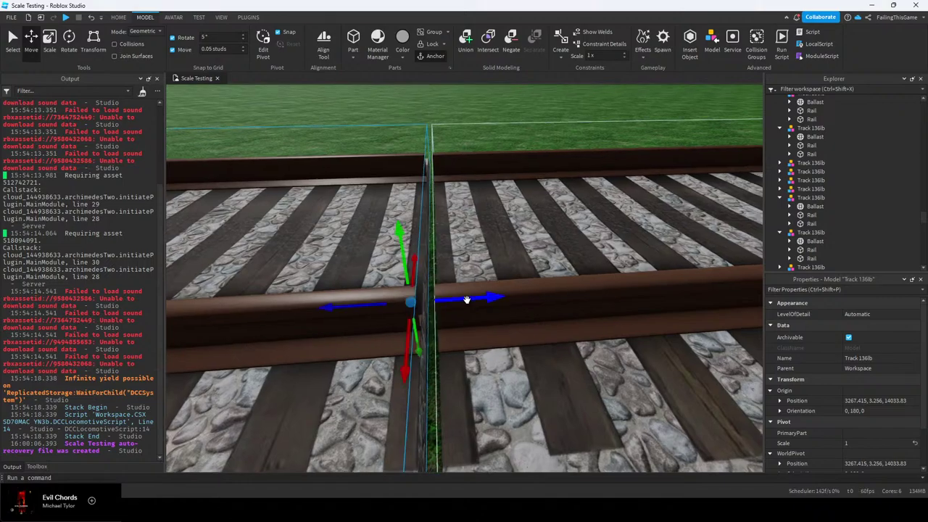
{"action": "left_click_drag", "start_coordinate": [466, 298], "coordinate": [485, 291]}
{"action": "left_click", "coordinate": [488, 117]}
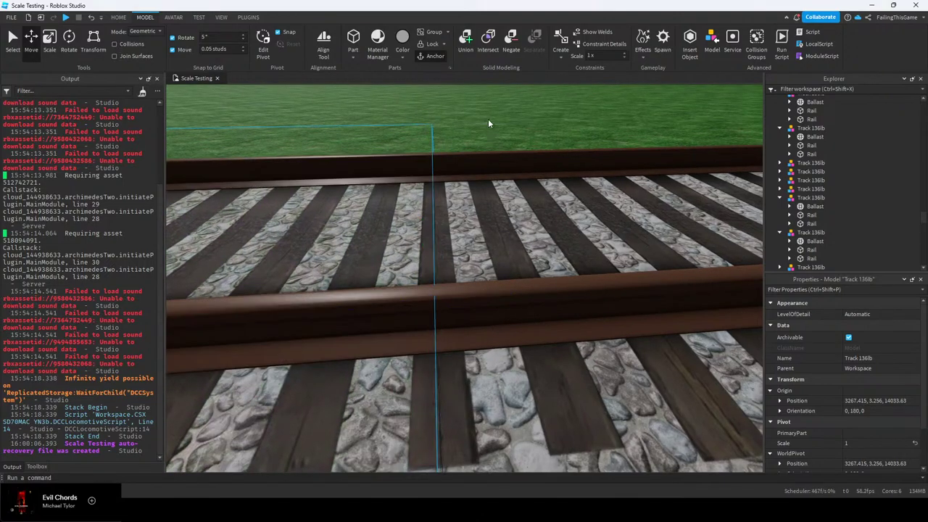
Collapse the expanded track models in the Explorer and duplicate the Dev Message sign reading "Placeholder Building"
{"action": "right_click_drag", "start_coordinate": [488, 119], "coordinate": [440, 207]}
{"action": "key", "text": "s"}
{"action": "key", "text": "q"}
{"action": "right_click_drag", "start_coordinate": [440, 321], "coordinate": [456, 259]}
{"action": "key", "text": "w"}
{"action": "key", "text": "s"}
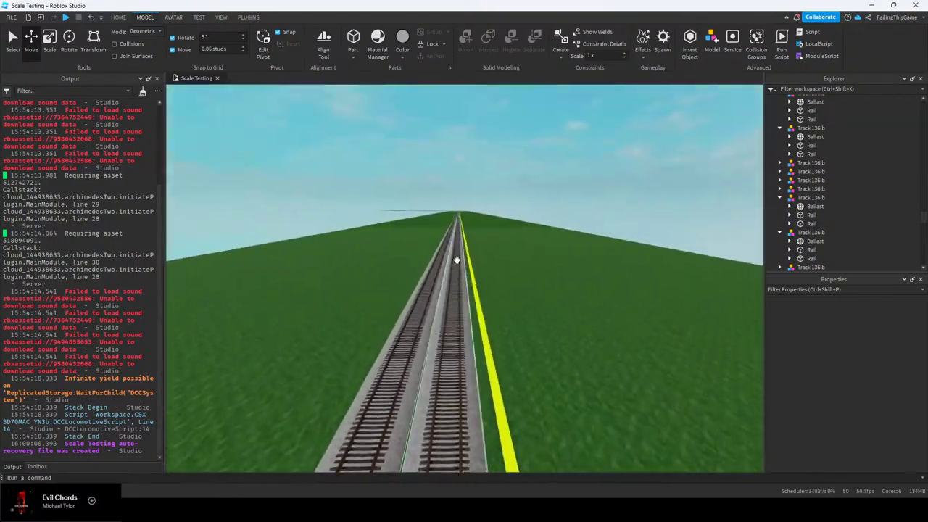
{"action": "left_click", "coordinate": [779, 199]}
{"action": "left_click", "coordinate": [779, 206]}
{"action": "scroll", "coordinate": [834, 232], "scroll_direction": "down", "scroll_amount": 7}
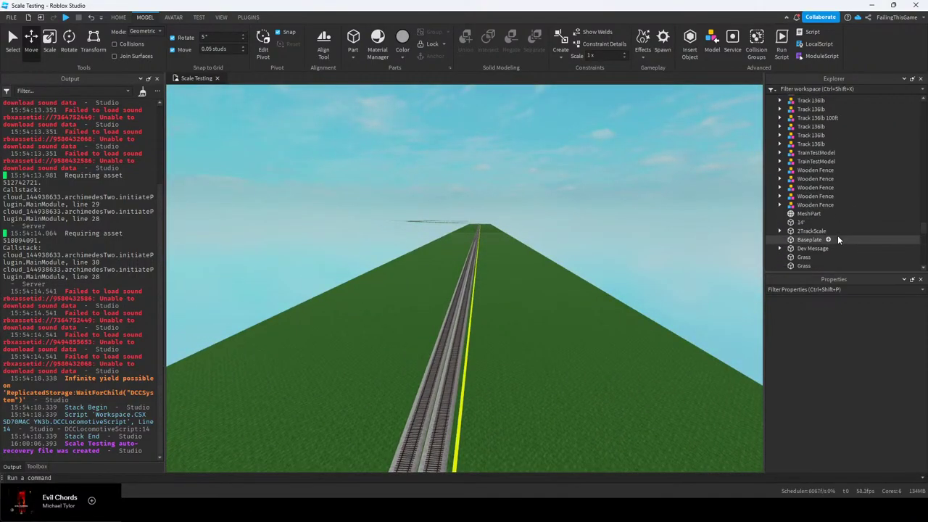
{"action": "left_click", "coordinate": [793, 202]}
{"action": "key", "text": "f"}
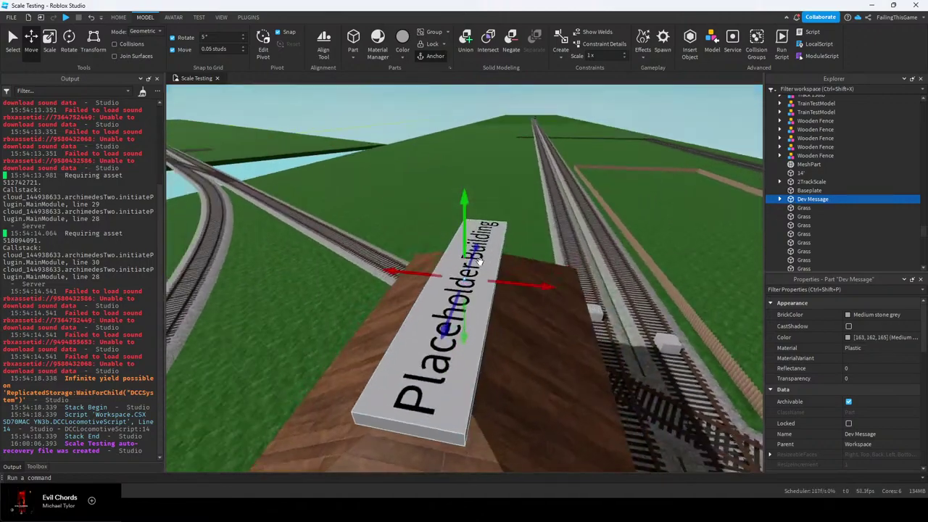
{"action": "key", "text": "ctrl+d"}
Move the copied Dev Message sign along the line to the far end of the yellow Mile marker
{"action": "left_click_drag", "start_coordinate": [414, 331], "coordinate": [345, 352]}
{"action": "right_click_drag", "start_coordinate": [384, 340], "coordinate": [374, 292]}
{"action": "key", "text": "w"}
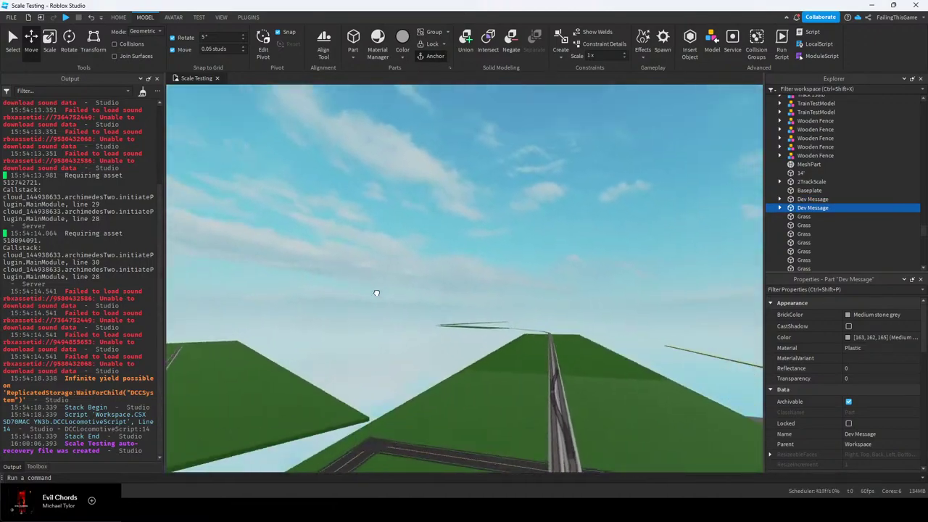
{"action": "key", "text": "f"}
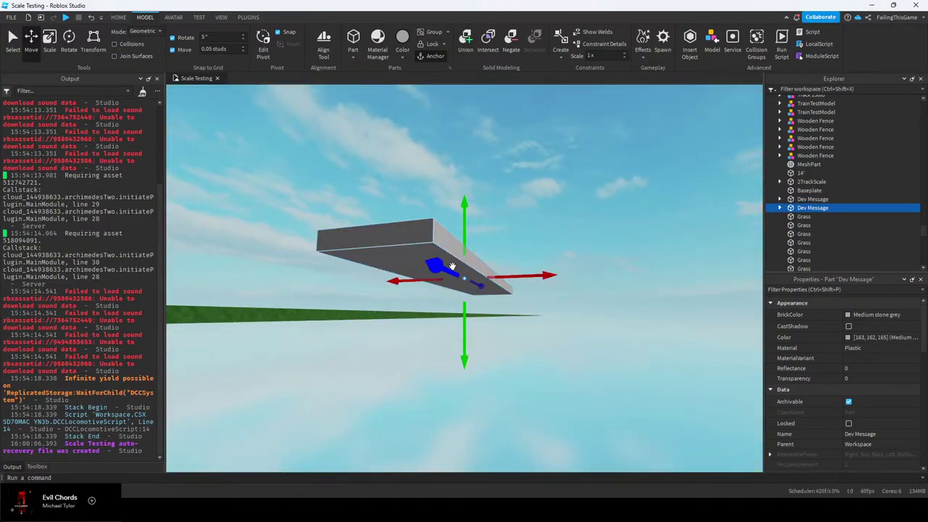
{"action": "key", "text": "w"}
{"action": "right_click_drag", "start_coordinate": [453, 268], "coordinate": [443, 284]}
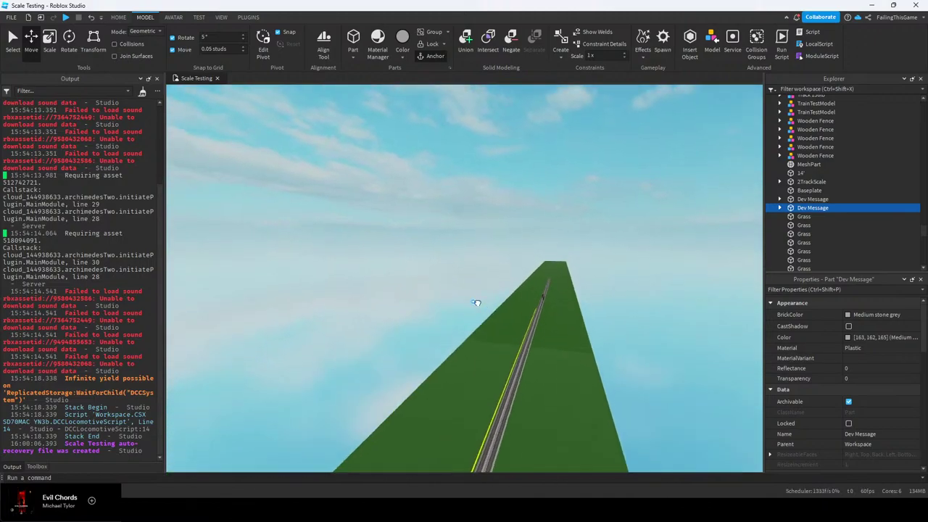
{"action": "key", "text": "f"}
{"action": "right_click_drag", "start_coordinate": [540, 342], "coordinate": [542, 341]}
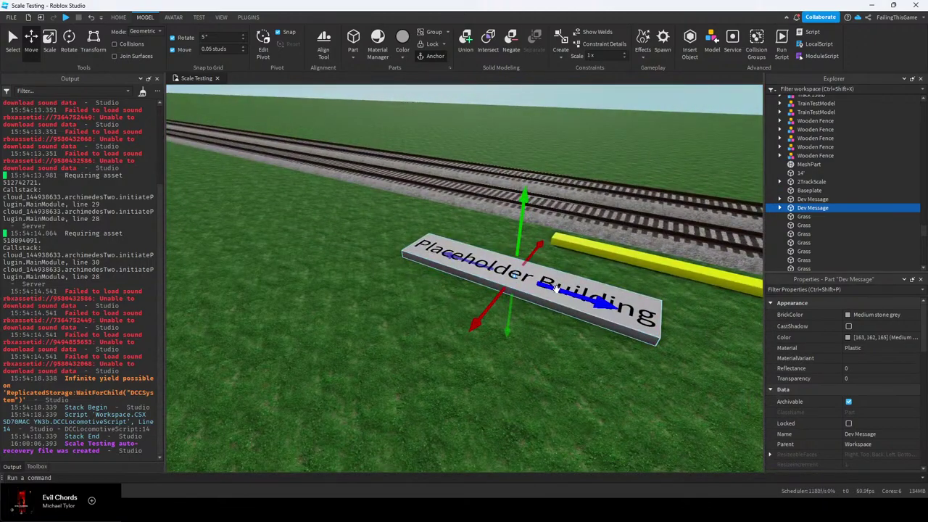
Position the copied sign on the grass just outside the Mile marker, centred on the marker's end
{"action": "left_click_drag", "start_coordinate": [531, 288], "coordinate": [550, 278]}
{"action": "right_click_drag", "start_coordinate": [549, 278], "coordinate": [550, 278]}
{"action": "left_click_drag", "start_coordinate": [549, 278], "coordinate": [549, 279]}
{"action": "right_click_drag", "start_coordinate": [549, 279], "coordinate": [549, 280]}
{"action": "left_click_drag", "start_coordinate": [549, 279], "coordinate": [476, 303]}
{"action": "right_click_drag", "start_coordinate": [478, 302], "coordinate": [476, 302]}
{"action": "left_click_drag", "start_coordinate": [476, 303], "coordinate": [476, 303]}
{"action": "right_click_drag", "start_coordinate": [476, 302], "coordinate": [476, 303]}
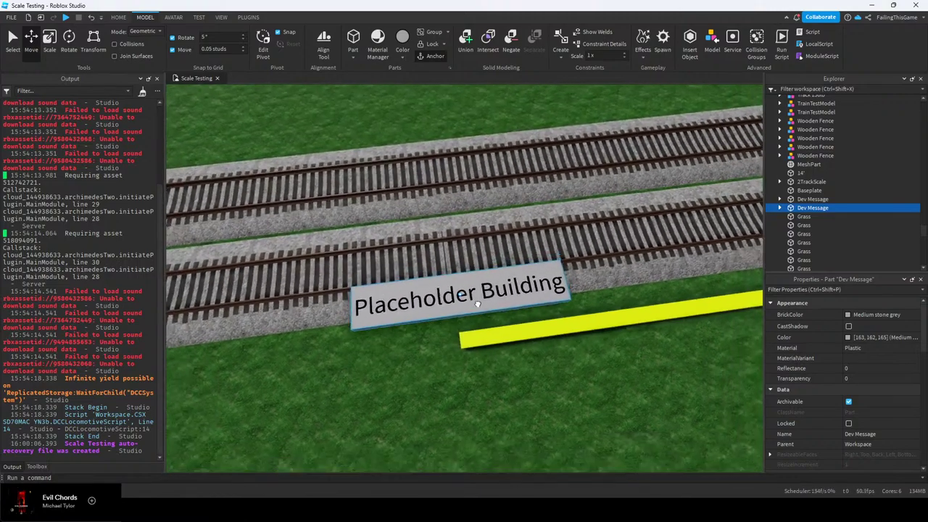
{"action": "left_click_drag", "start_coordinate": [476, 303], "coordinate": [475, 368]}
{"action": "right_click_drag", "start_coordinate": [475, 363], "coordinate": [475, 368]}
{"action": "left_click_drag", "start_coordinate": [474, 368], "coordinate": [487, 352]}
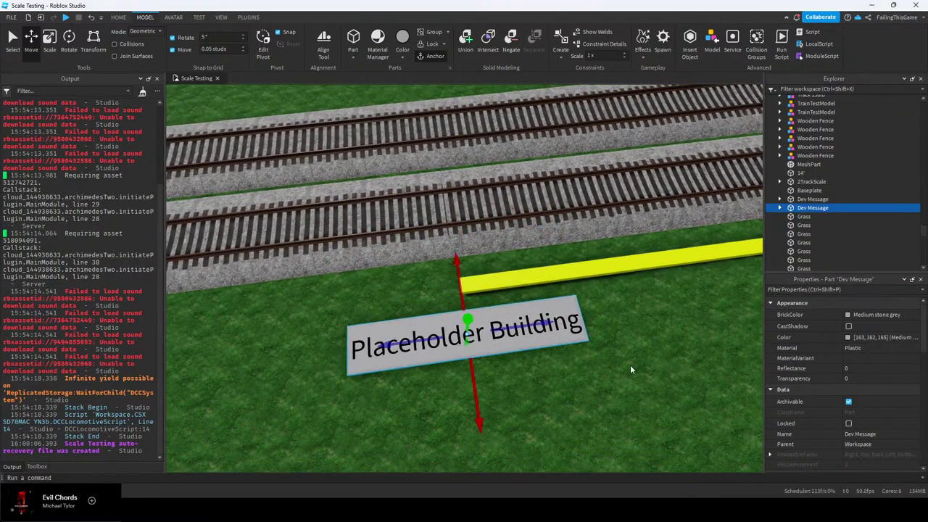
Change the copied sign's TextLabel text to "CP Signal / Yard Limits"
{"action": "left_click", "coordinate": [780, 208]}
{"action": "left_click", "coordinate": [789, 217]}
{"action": "left_click", "coordinate": [816, 225]}
{"action": "scroll", "coordinate": [857, 391], "scroll_direction": "down", "scroll_amount": 2}
{"action": "scroll", "coordinate": [862, 390], "scroll_direction": "down", "scroll_amount": 3}
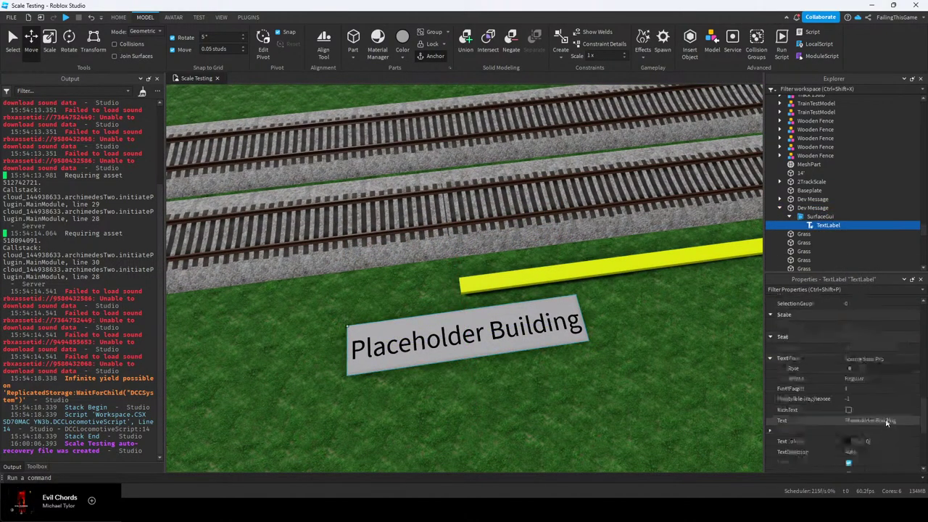
{"action": "left_click", "coordinate": [893, 422]}
{"action": "type", "text": "CP"}
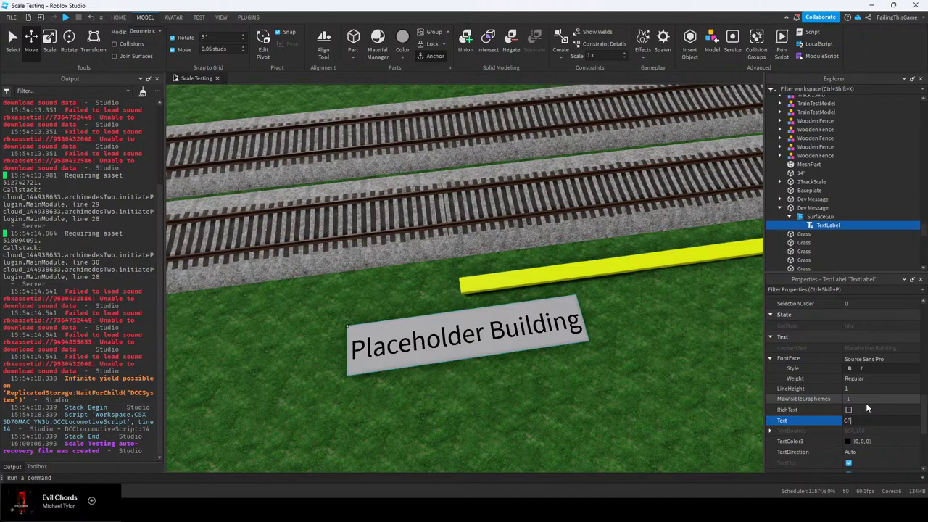
{"action": "type", "text": " Signal ?"}
{"action": "key", "text": "BackSpace"}
{"action": "type", "text": "/ Yard Limits"}
{"action": "key", "text": "Return"}
Duplicate the CP Signal / Yard Limits sign and place the copy across both tracks on the opposite side
{"action": "left_click", "coordinate": [529, 332]}
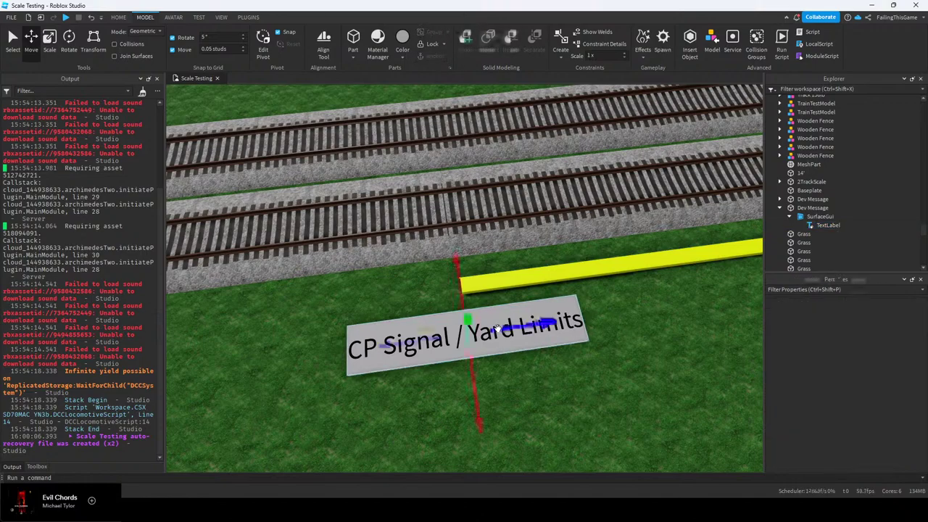
{"action": "key", "text": "ctrl+d"}
{"action": "left_click_drag", "start_coordinate": [495, 347], "coordinate": [464, 280]}
{"action": "key", "text": "w"}
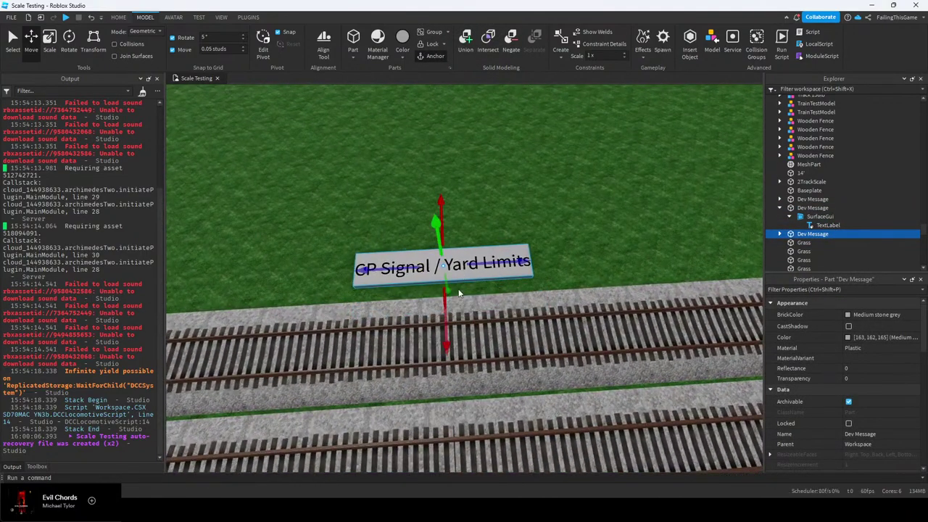
Change the TextLabel text of the sign copied across the tracks to "Block Signal"
{"action": "left_click", "coordinate": [892, 435]}
{"action": "type", "text": "Block Signal"}
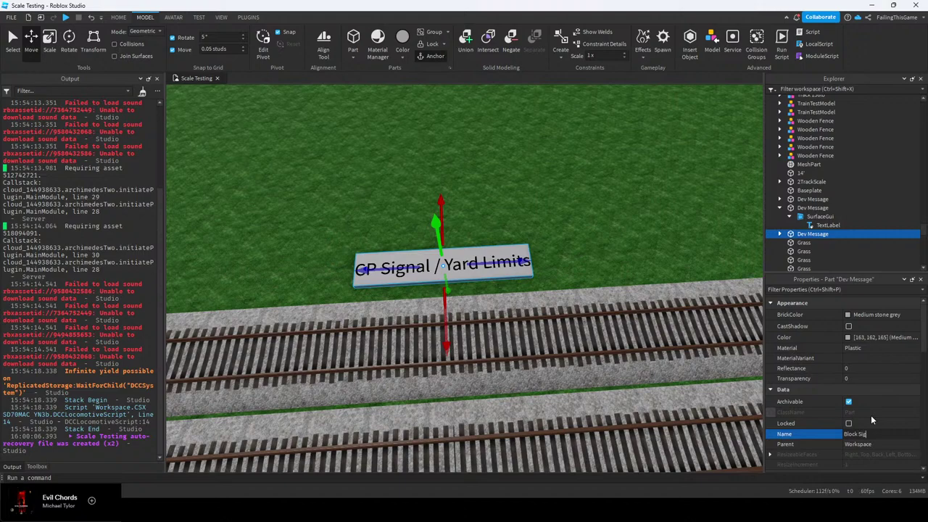
{"action": "left_click", "coordinate": [779, 234]}
{"action": "left_click", "coordinate": [789, 243]}
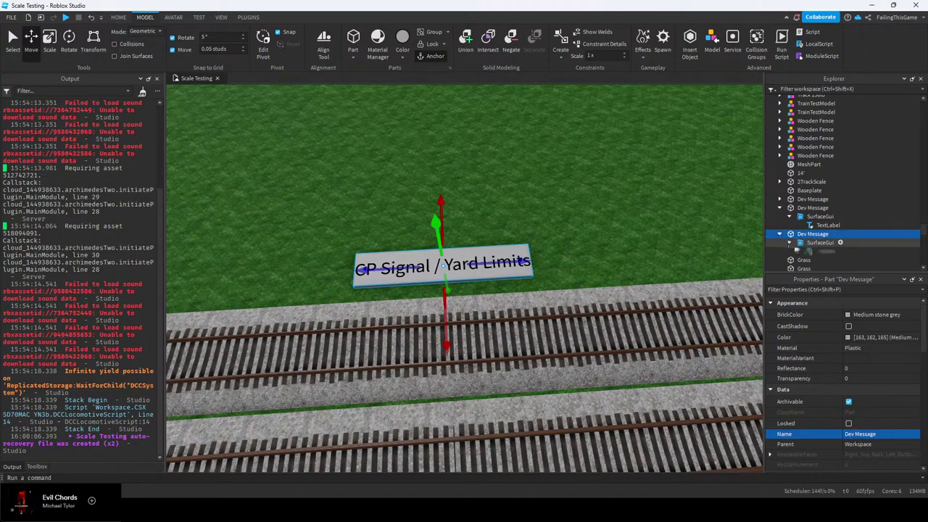
{"action": "left_click", "coordinate": [825, 252]}
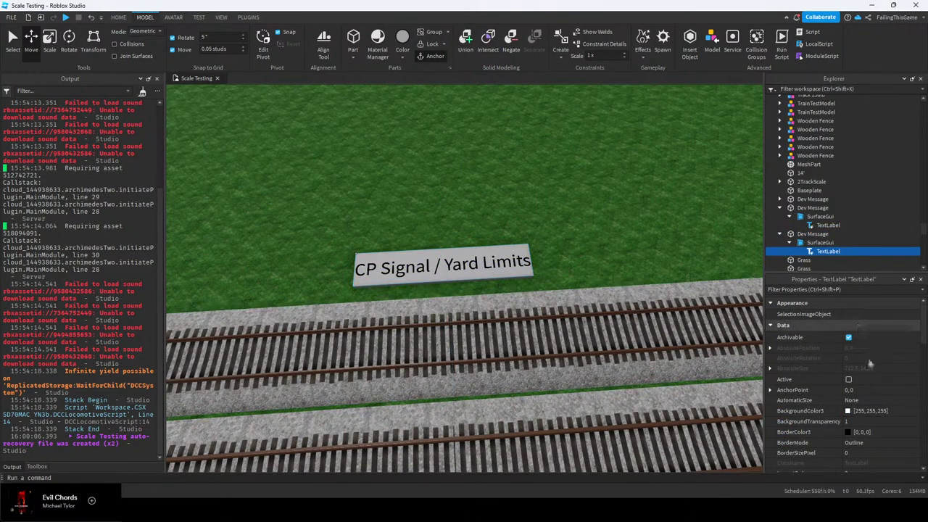
{"action": "scroll", "coordinate": [878, 419], "scroll_direction": "down", "scroll_amount": 8}
{"action": "left_click", "coordinate": [878, 421]}
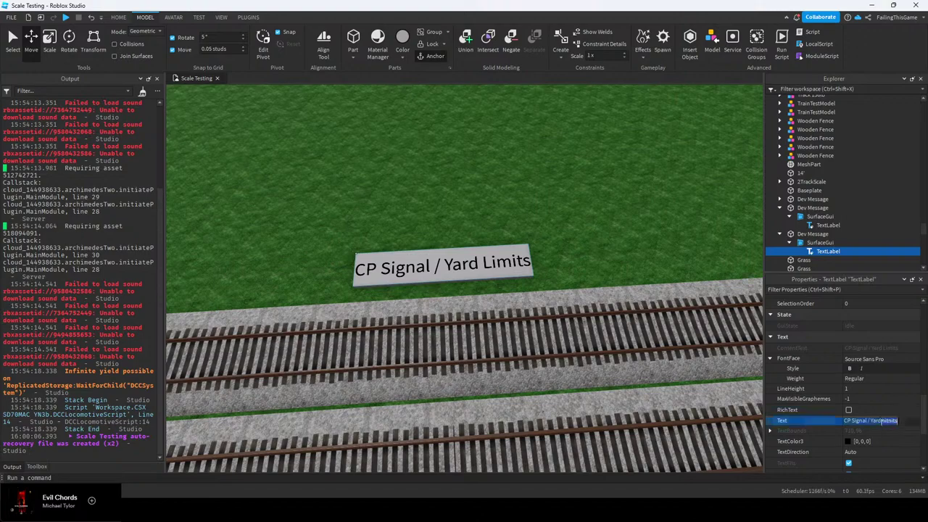
{"action": "type", "text": "Block Signal"}
{"action": "key", "text": "Return"}
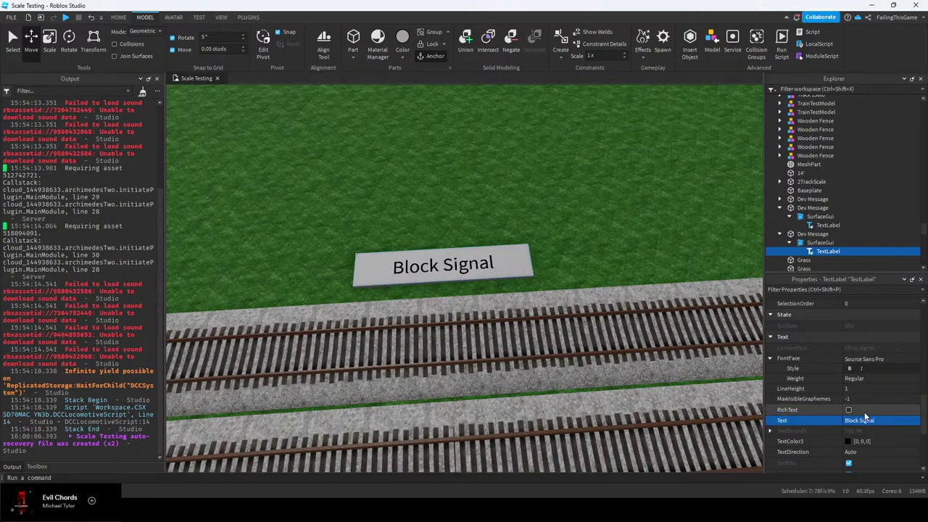
{"action": "left_click", "coordinate": [375, 134]}
Examine both signs' placement beside the tracks and the line ahead towards the crossover
{"action": "right_click_drag", "start_coordinate": [375, 133], "coordinate": [498, 194]}
{"action": "scroll", "coordinate": [498, 197], "scroll_direction": "down", "scroll_amount": 2}
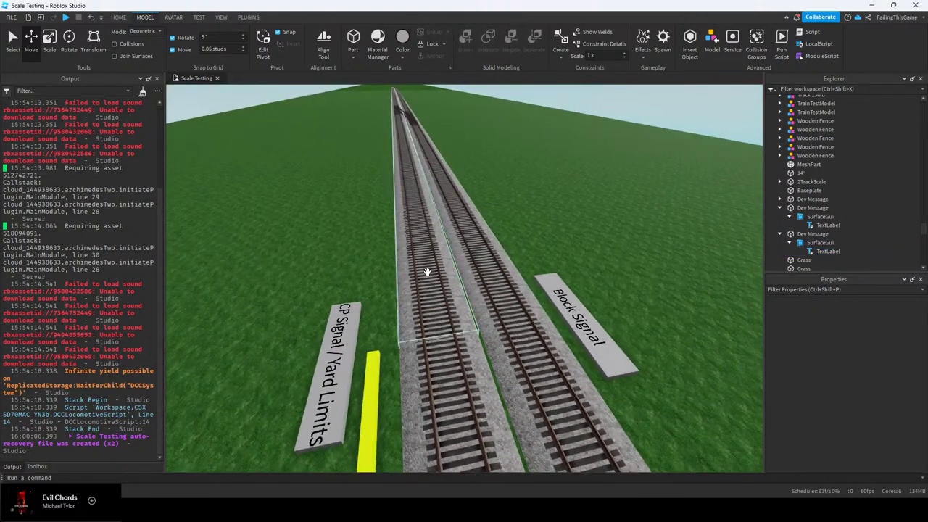
{"action": "right_click_drag", "start_coordinate": [427, 269], "coordinate": [428, 270]}
{"action": "scroll", "coordinate": [428, 269], "scroll_direction": "down", "scroll_amount": 1}
{"action": "scroll", "coordinate": [551, 304], "scroll_direction": "up", "scroll_amount": 2}
{"action": "left_click", "coordinate": [553, 308]}
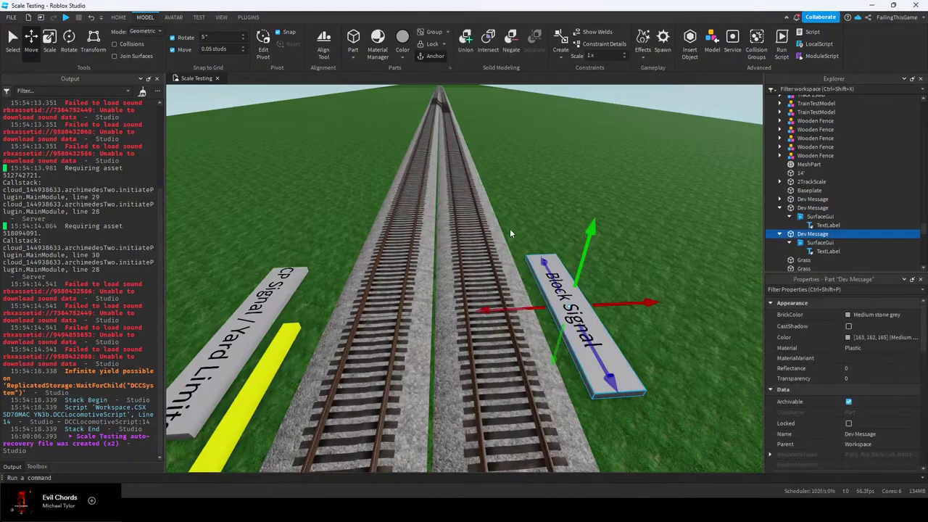
{"action": "left_click", "coordinate": [510, 229]}
{"action": "key", "text": "e"}
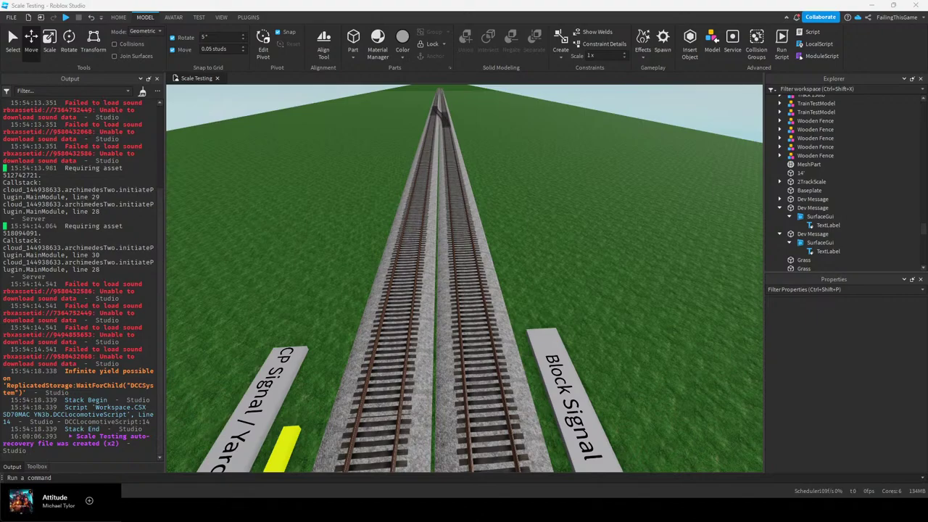
Enter print() in the command bar and insert a new part on the grass past the CP Signal / Yard Limits sign
{"action": "left_click", "coordinate": [75, 477]}
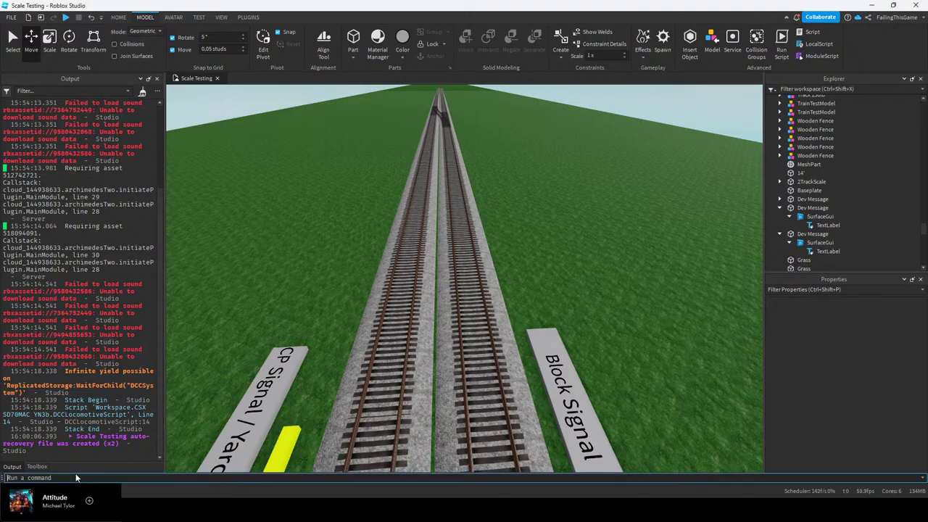
{"action": "type", "text": "print()"}
{"action": "right_click_drag", "start_coordinate": [315, 277], "coordinate": [315, 277]}
{"action": "key", "text": "d"}
{"action": "left_click", "coordinate": [355, 40]}
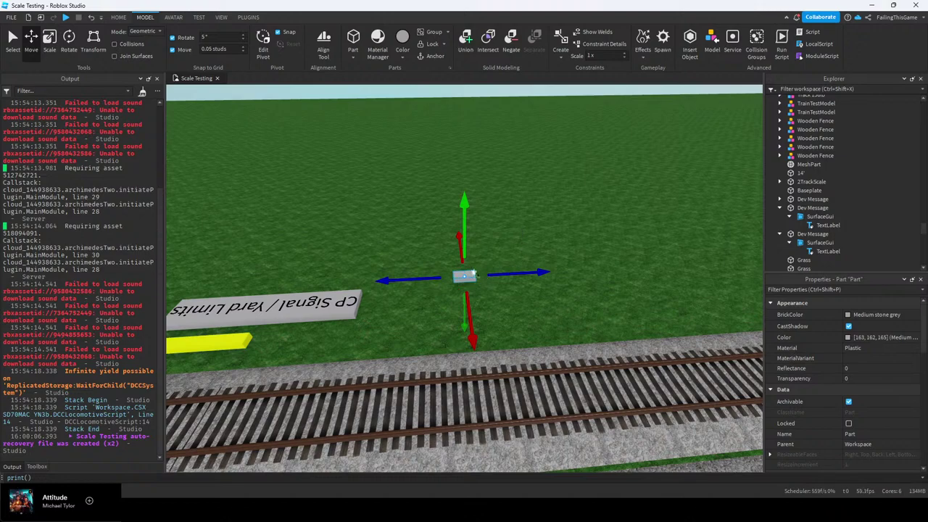
{"action": "left_click_drag", "start_coordinate": [473, 273], "coordinate": [489, 310]}
Set the new part's X size to 6400/28 studs
{"action": "scroll", "coordinate": [845, 402], "scroll_direction": "down", "scroll_amount": 4}
{"action": "left_click", "coordinate": [846, 364]}
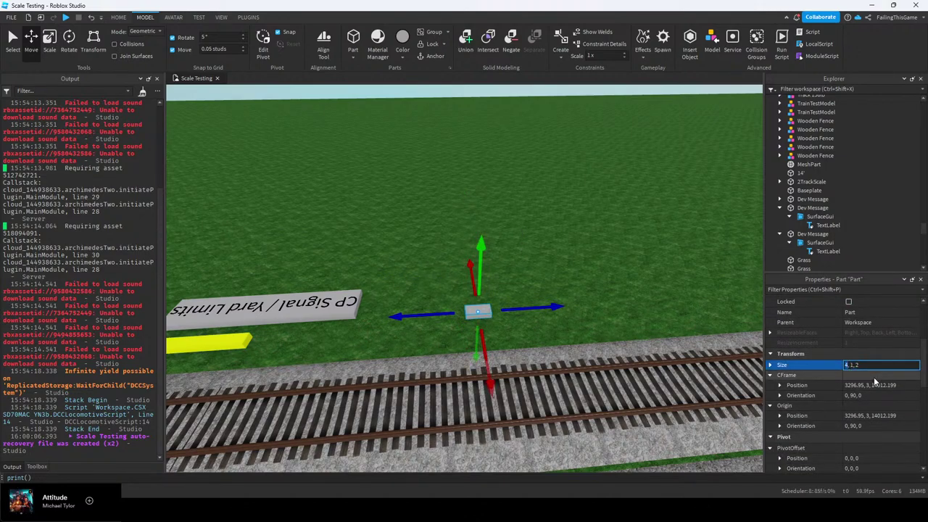
{"action": "type", "text": "6400"}
{"action": "type", "text": "*"}
{"action": "type", "text": "/28"}
{"action": "key", "text": "Return"}
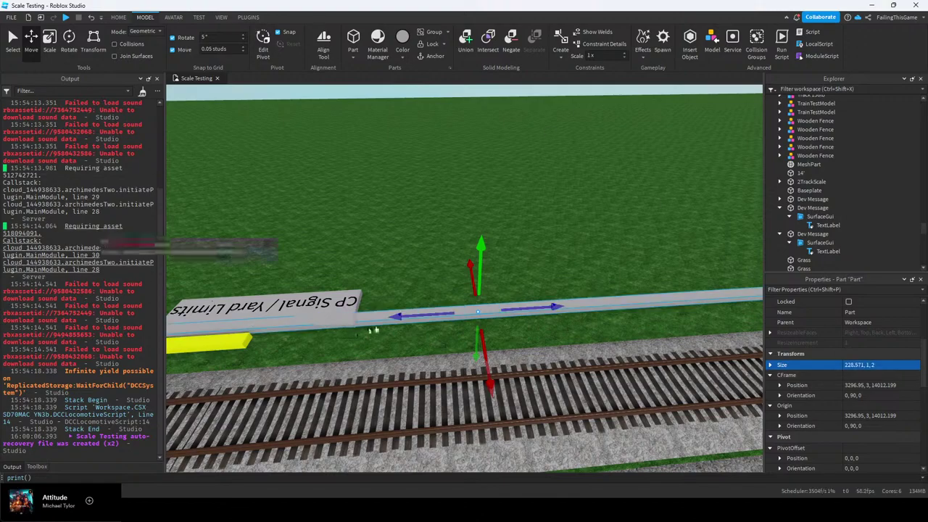
Slide the long part along the line so it starts at the end of the yellow Mile marker
{"action": "right_click_drag", "start_coordinate": [444, 252], "coordinate": [447, 251]}
{"action": "left_click_drag", "start_coordinate": [480, 232], "coordinate": [732, 204]}
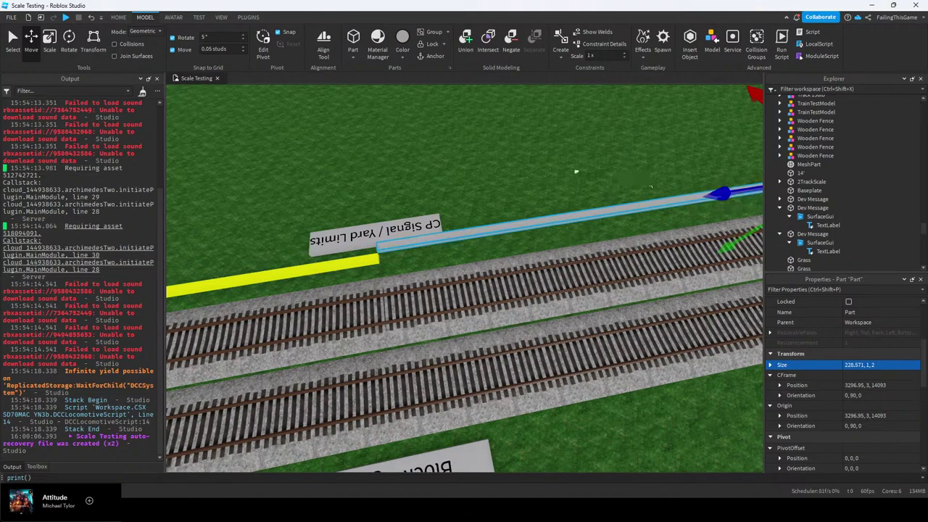
{"action": "right_click_drag", "start_coordinate": [492, 187], "coordinate": [508, 160]}
{"action": "left_click", "coordinate": [507, 161]}
{"action": "scroll", "coordinate": [518, 157], "scroll_direction": "up", "scroll_amount": 1}
{"action": "left_click", "coordinate": [427, 238]}
{"action": "right_click_drag", "start_coordinate": [430, 239], "coordinate": [435, 243]}
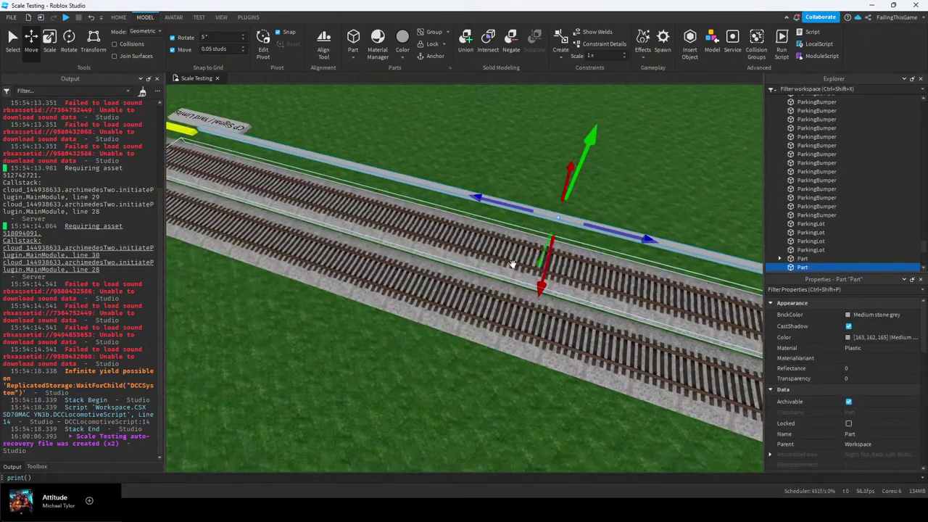
Move the long part across both tracks to the Block Signal side, alongside the ballast edge
{"action": "left_click_drag", "start_coordinate": [548, 289], "coordinate": [534, 311]}
{"action": "right_click_drag", "start_coordinate": [540, 305], "coordinate": [534, 311]}
{"action": "scroll", "coordinate": [522, 327], "scroll_direction": "down", "scroll_amount": 3}
{"action": "left_click_drag", "start_coordinate": [534, 311], "coordinate": [480, 385]}
Slide the copied crossover model back along the line until its start lines up with the long part's far end
{"action": "right_click_drag", "start_coordinate": [373, 197], "coordinate": [471, 189]}
{"action": "key", "text": "w"}
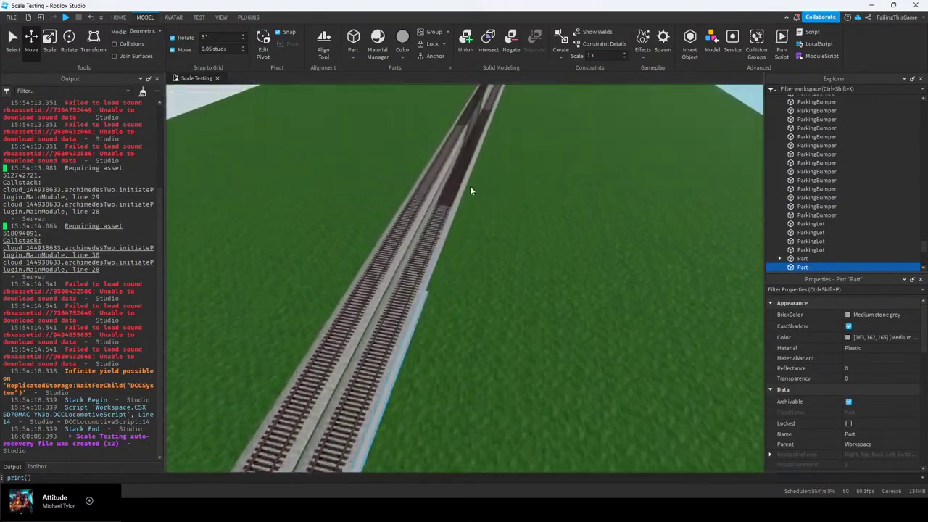
{"action": "right_click_drag", "start_coordinate": [464, 122], "coordinate": [473, 108]}
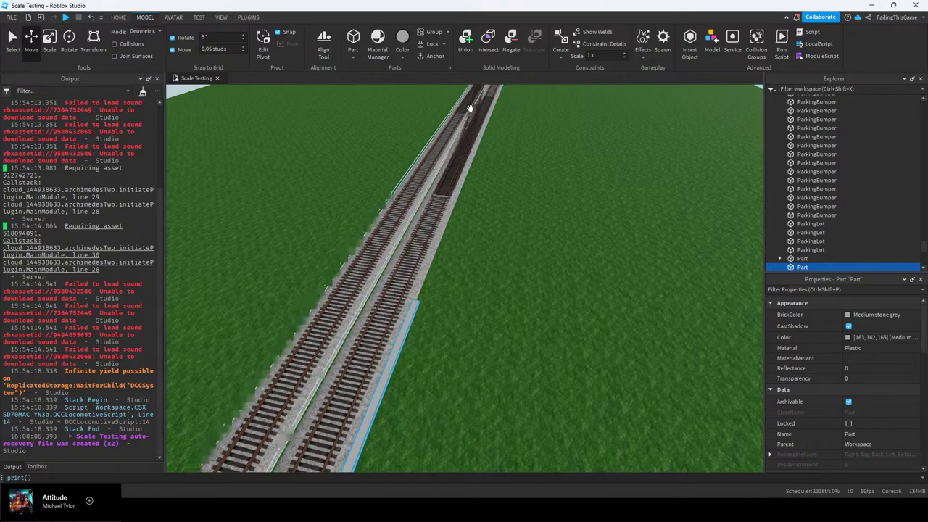
{"action": "left_click", "coordinate": [470, 108]}
{"action": "scroll", "coordinate": [461, 203], "scroll_direction": "up", "scroll_amount": 4}
{"action": "right_click_drag", "start_coordinate": [460, 206], "coordinate": [466, 221]}
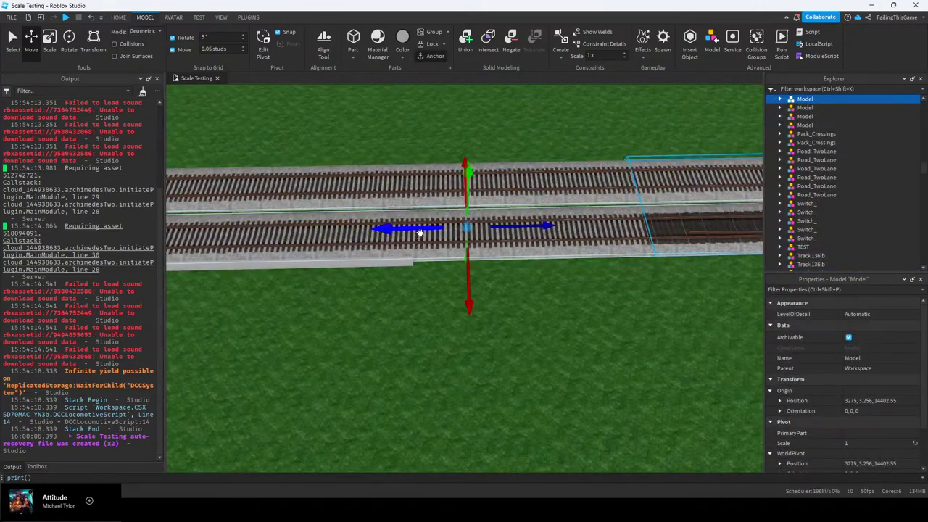
{"action": "left_click_drag", "start_coordinate": [306, 230], "coordinate": [207, 239]}
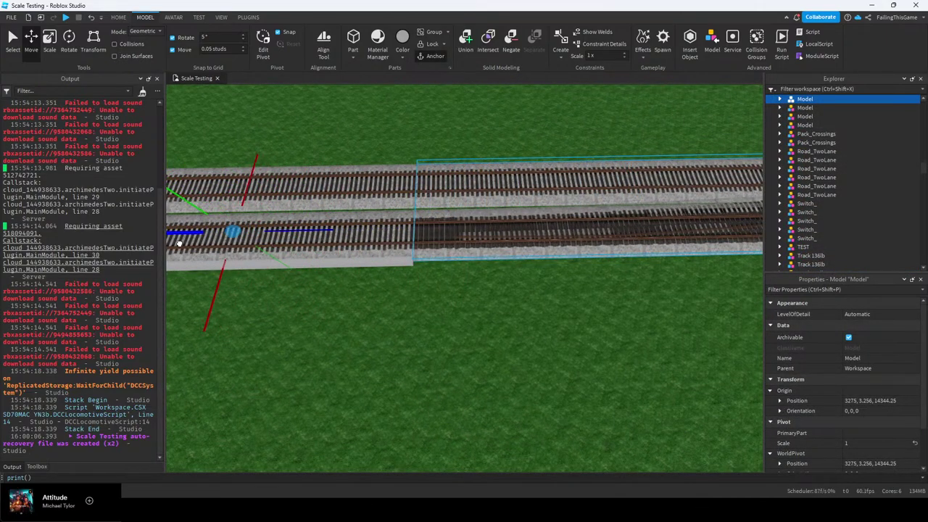
Delete the long measuring part lying along the ballast edge on the Block Signal side
{"action": "right_click_drag", "start_coordinate": [370, 259], "coordinate": [403, 268]}
{"action": "left_click", "coordinate": [390, 290]}
{"action": "key", "text": "Delete"}
Duplicate the two parallel Track 136lb models and slide the copies along the line to beyond the crossover
{"action": "left_click", "coordinate": [405, 240]}
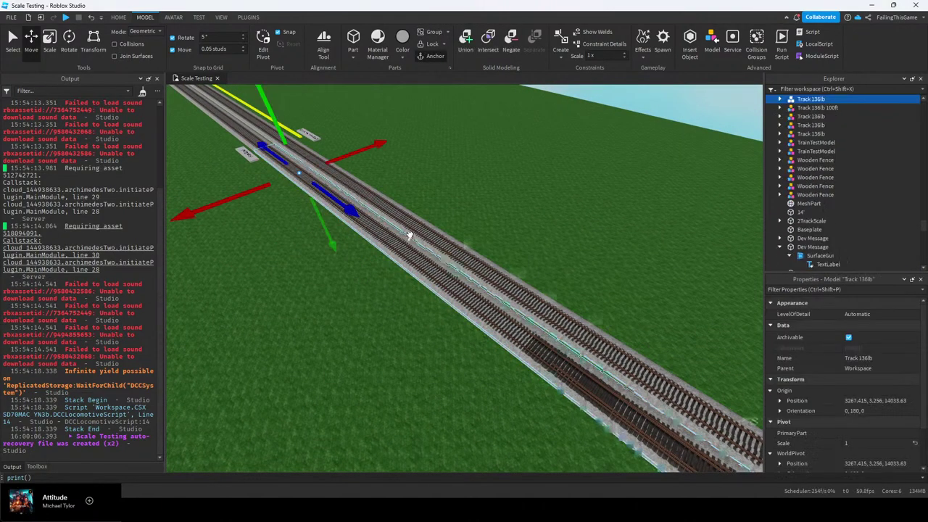
{"action": "left_click", "coordinate": [409, 234], "text": "ctrl"}
{"action": "right_click_drag", "start_coordinate": [410, 234], "coordinate": [352, 271]}
{"action": "key", "text": "ctrl+d"}
{"action": "left_click_drag", "start_coordinate": [557, 210], "coordinate": [572, 201]}
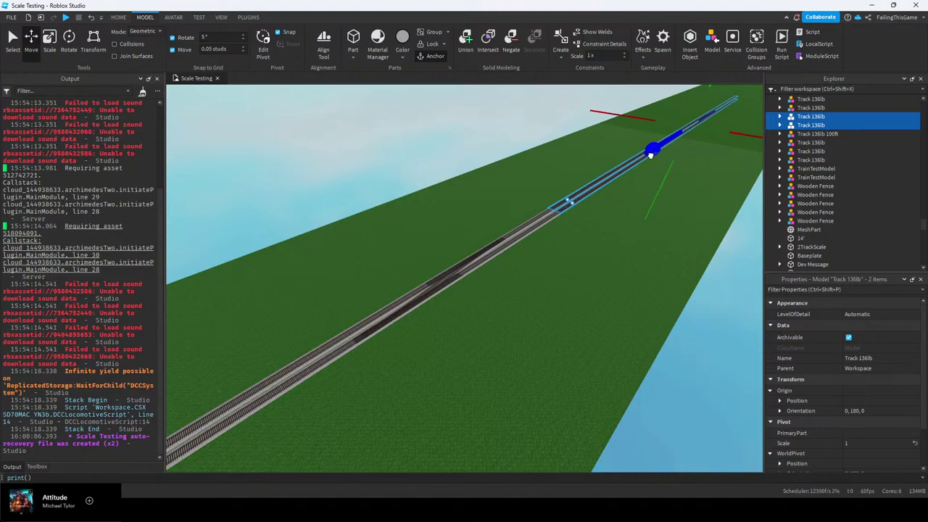
Shorten the ballast of the Yard Limit side's original track with the Scale tool until it ends flush with the crossover's start
{"action": "left_click", "coordinate": [513, 229]}
{"action": "right_click_drag", "start_coordinate": [512, 229], "coordinate": [511, 230]}
{"action": "key", "text": "w"}
{"action": "left_click", "coordinate": [51, 41]}
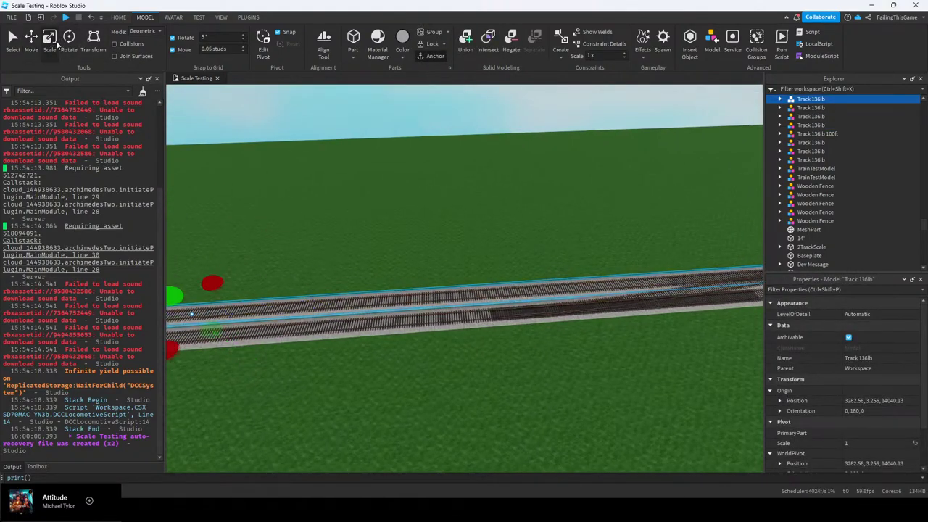
{"action": "left_click", "coordinate": [401, 288]}
{"action": "right_click_drag", "start_coordinate": [400, 298], "coordinate": [735, 124]}
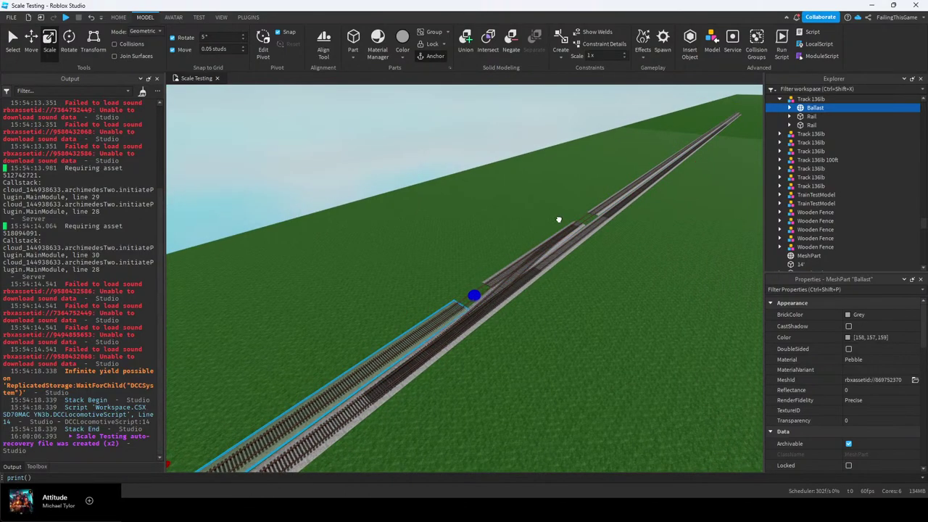
{"action": "key", "text": "w"}
{"action": "right_click_drag", "start_coordinate": [519, 226], "coordinate": [514, 225]}
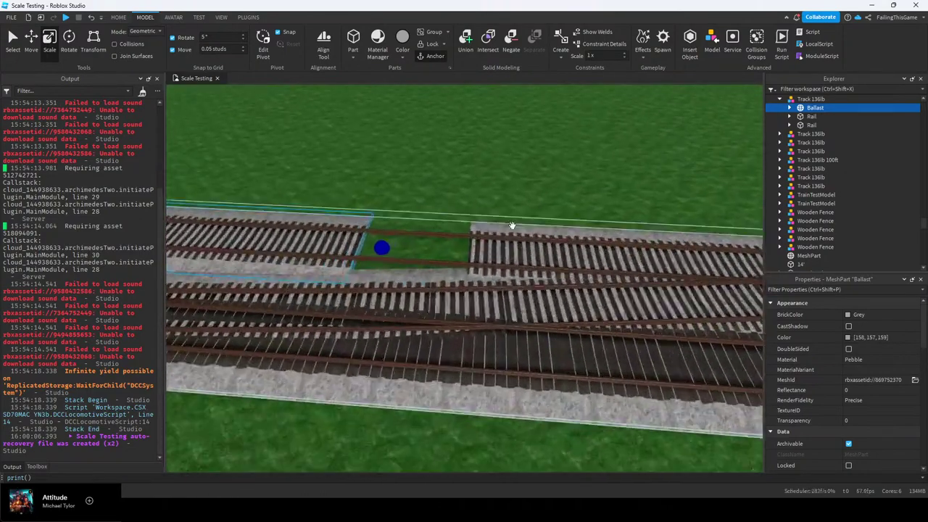
{"action": "left_click_drag", "start_coordinate": [380, 244], "coordinate": [474, 245]}
{"action": "right_click_drag", "start_coordinate": [476, 244], "coordinate": [477, 245]}
{"action": "key", "text": "w"}
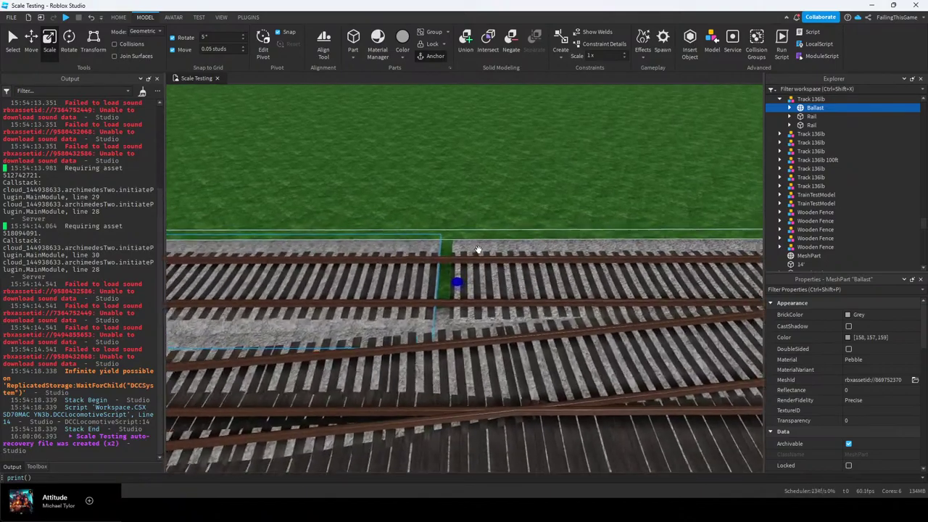
{"action": "scroll", "coordinate": [487, 264], "scroll_direction": "up", "scroll_amount": 4}
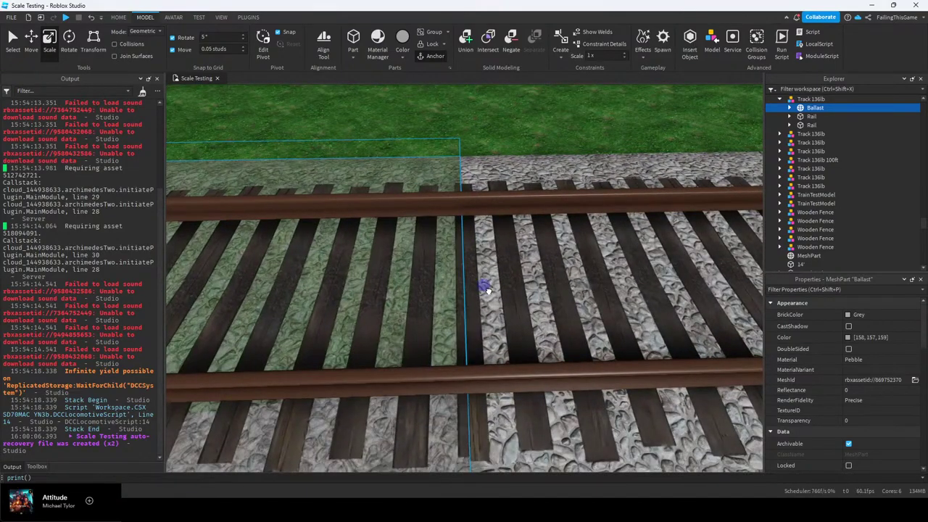
Shorten the outer, grass-side rail of the Yard Limit side's track so it ends at the start of the crossover rail
{"action": "scroll", "coordinate": [487, 290], "scroll_direction": "down", "scroll_amount": 10}
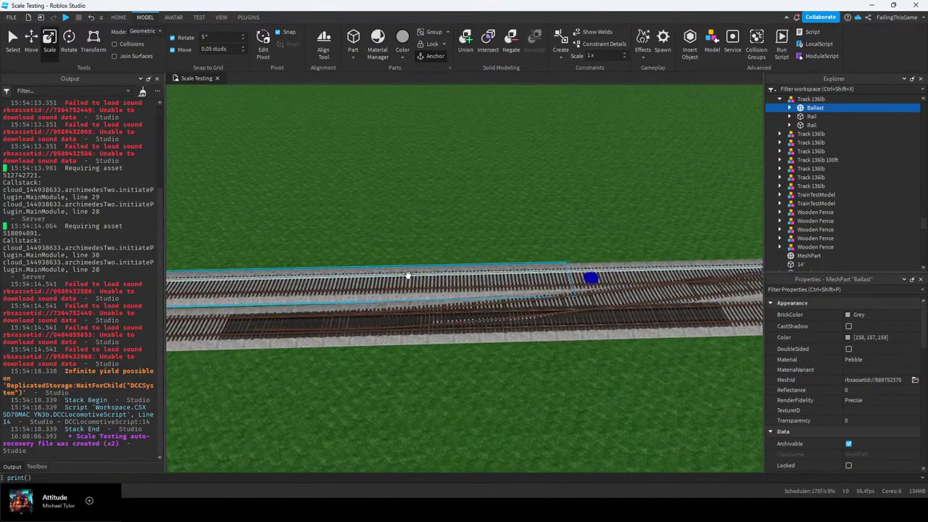
{"action": "left_click", "coordinate": [408, 275], "text": "alt"}
{"action": "right_click_drag", "start_coordinate": [410, 275], "coordinate": [420, 276]}
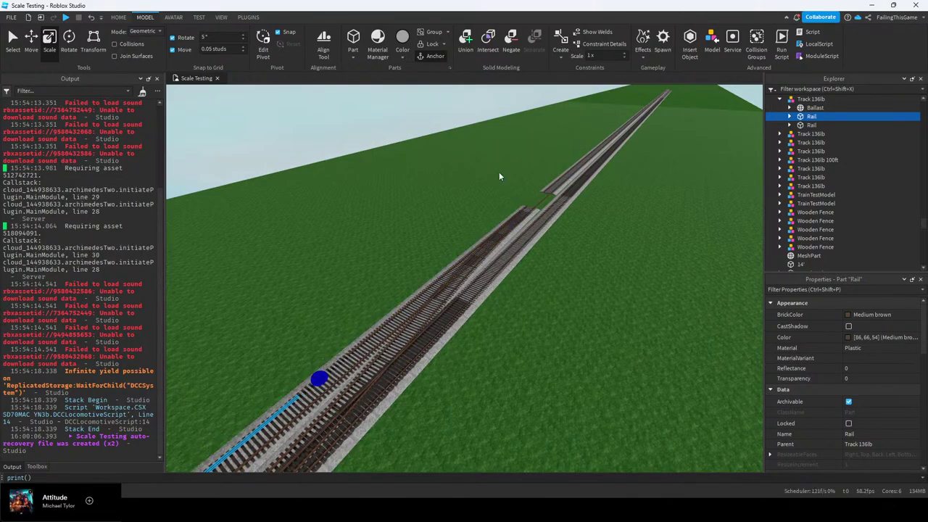
{"action": "right_click_drag", "start_coordinate": [499, 176], "coordinate": [519, 178]}
{"action": "scroll", "coordinate": [518, 179], "scroll_direction": "up", "scroll_amount": 2}
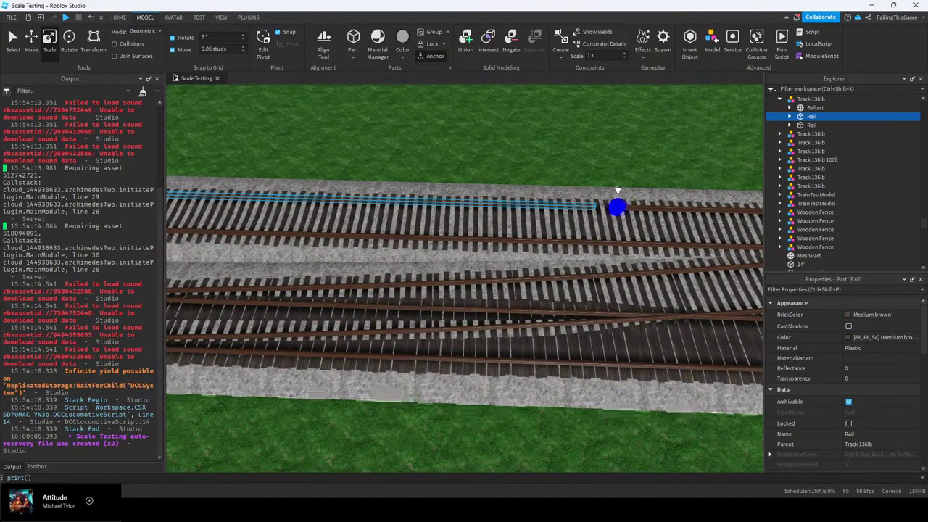
{"action": "key", "text": "w"}
{"action": "key", "text": "d"}
{"action": "right_click_drag", "start_coordinate": [451, 219], "coordinate": [476, 219]}
{"action": "scroll", "coordinate": [477, 220], "scroll_direction": "up", "scroll_amount": 4}
{"action": "key", "text": "s"}
{"action": "key", "text": "d"}
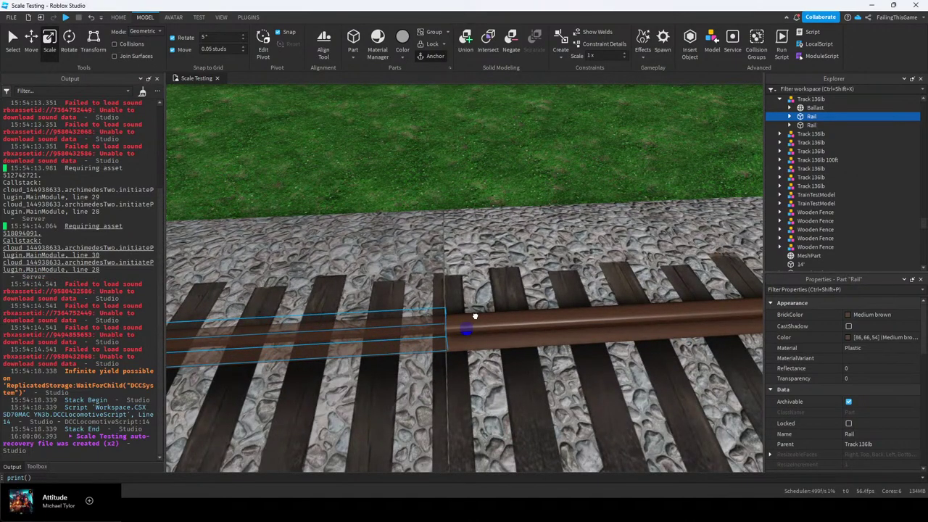
Shorten the inner rail of the Yard Limit side's track so it also ends at the start of the crossover rail
{"action": "scroll", "coordinate": [475, 316], "scroll_direction": "down", "scroll_amount": 5}
{"action": "left_click", "coordinate": [389, 342]}
{"action": "right_click_drag", "start_coordinate": [390, 344], "coordinate": [395, 341]}
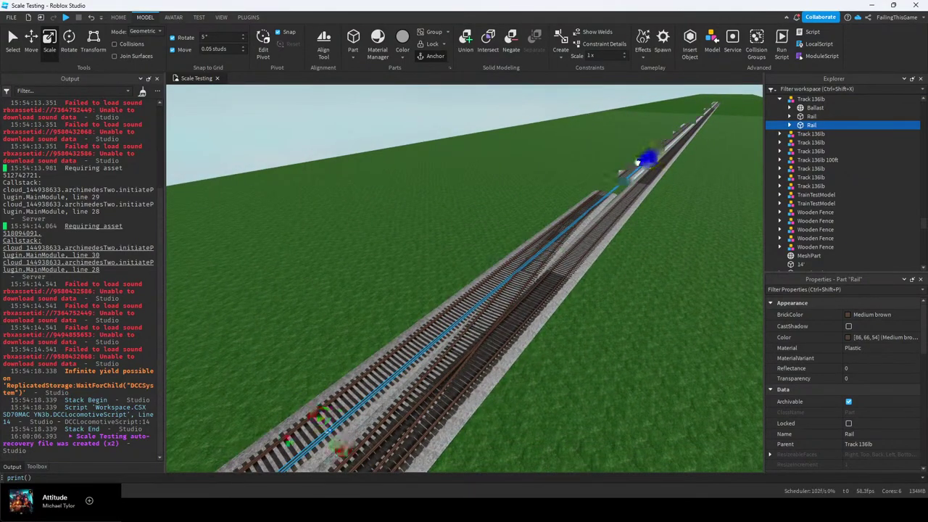
{"action": "right_click_drag", "start_coordinate": [456, 308], "coordinate": [454, 290]}
{"action": "key", "text": "s"}
{"action": "key", "text": "d"}
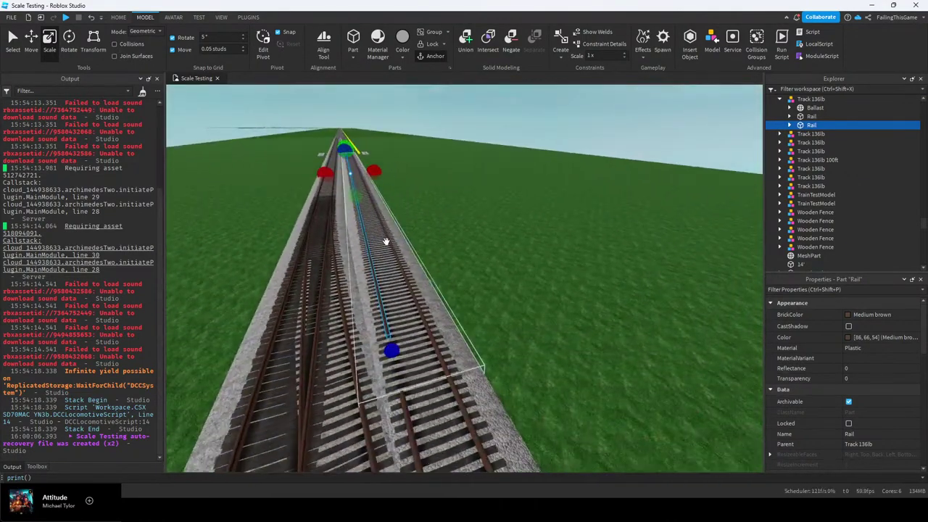
{"action": "right_click_drag", "start_coordinate": [357, 193], "coordinate": [360, 184]}
{"action": "key", "text": "w"}
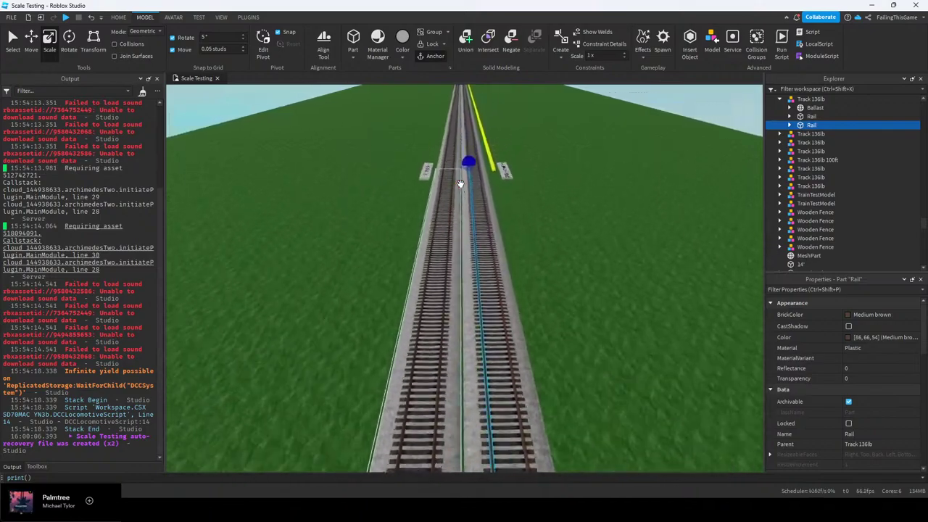
{"action": "right_click_drag", "start_coordinate": [476, 231], "coordinate": [458, 248]}
{"action": "key", "text": "e"}
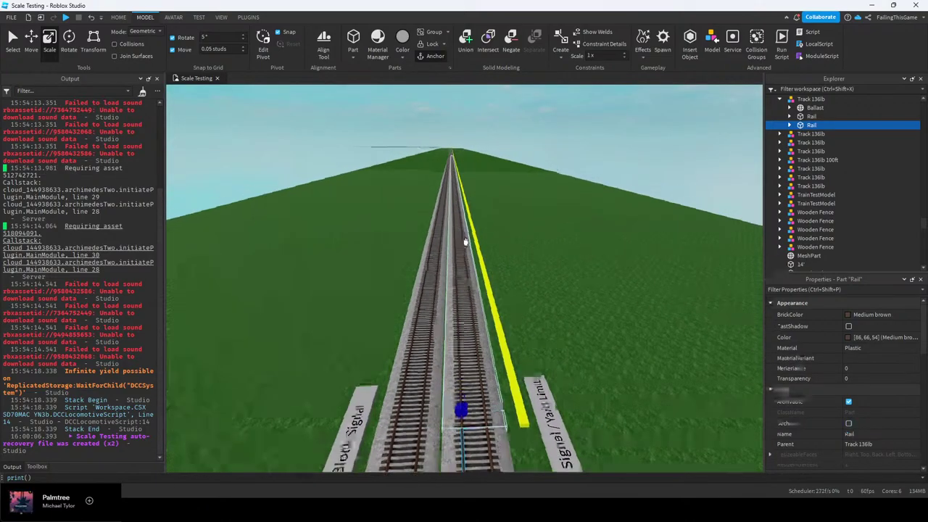
{"action": "key", "text": "q"}
{"action": "key", "text": "q"}
{"action": "right_click_drag", "start_coordinate": [465, 174], "coordinate": [515, 232]}
{"action": "right_click_drag", "start_coordinate": [269, 174], "coordinate": [444, 242]}
{"action": "key", "text": "s"}
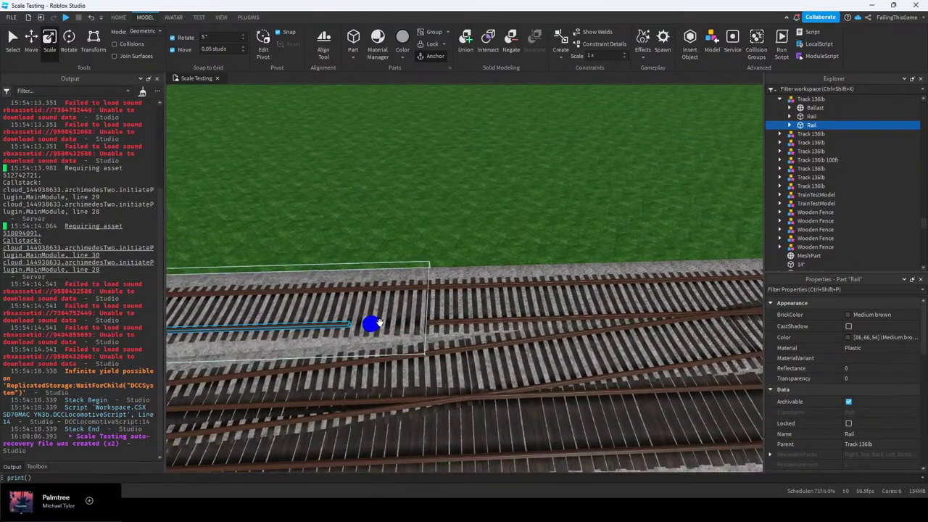
{"action": "left_click_drag", "start_coordinate": [373, 325], "coordinate": [439, 325]}
{"action": "scroll", "coordinate": [443, 323], "scroll_direction": "up", "scroll_amount": 5}
{"action": "key", "text": "a"}
{"action": "scroll", "coordinate": [445, 323], "scroll_direction": "up", "scroll_amount": 4}
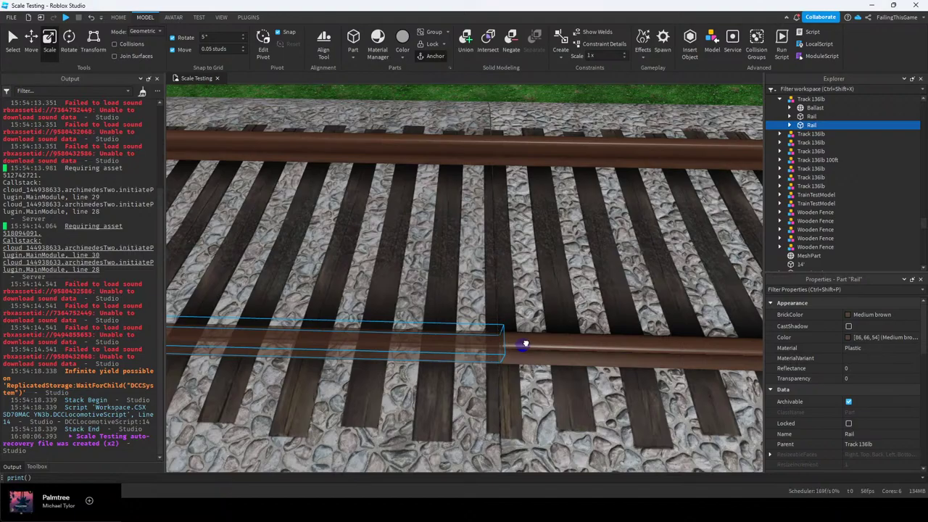
Inspect the line around the crossover, from the shortened track's joint to the gap before the copied tracks
{"action": "right_click_drag", "start_coordinate": [526, 343], "coordinate": [500, 358]}
{"action": "scroll", "coordinate": [500, 358], "scroll_direction": "down", "scroll_amount": 8}
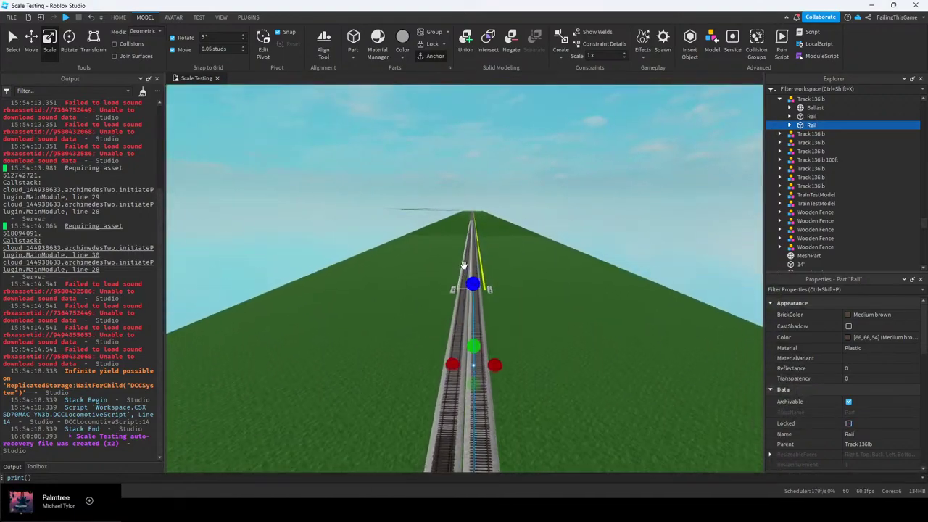
{"action": "scroll", "coordinate": [439, 352], "scroll_direction": "up", "scroll_amount": 5}
{"action": "scroll", "coordinate": [440, 352], "scroll_direction": "down", "scroll_amount": 5}
{"action": "scroll", "coordinate": [453, 220], "scroll_direction": "up", "scroll_amount": 4}
{"action": "right_click_drag", "start_coordinate": [454, 221], "coordinate": [451, 222]}
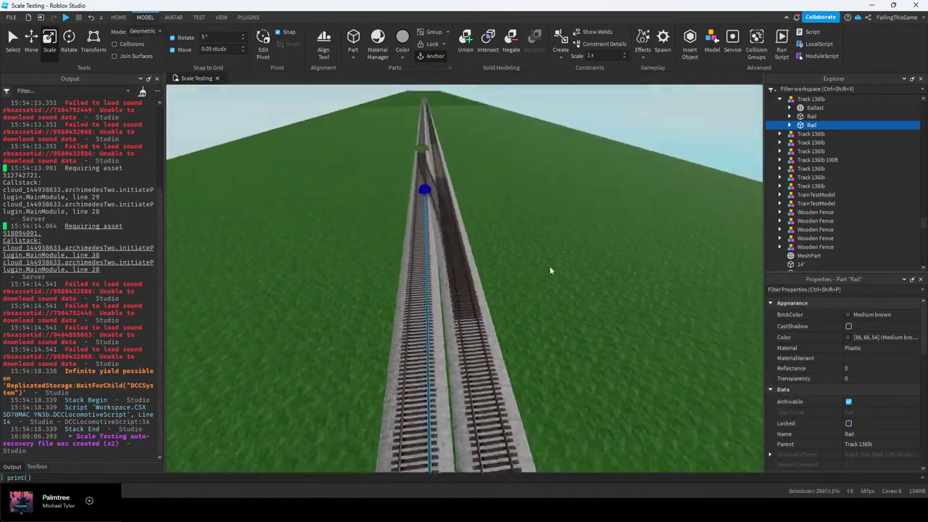
{"action": "scroll", "coordinate": [550, 270], "scroll_direction": "up", "scroll_amount": 5}
{"action": "right_click_drag", "start_coordinate": [549, 270], "coordinate": [470, 305]}
{"action": "scroll", "coordinate": [529, 265], "scroll_direction": "down", "scroll_amount": 5}
{"action": "right_click_drag", "start_coordinate": [528, 265], "coordinate": [529, 268]}
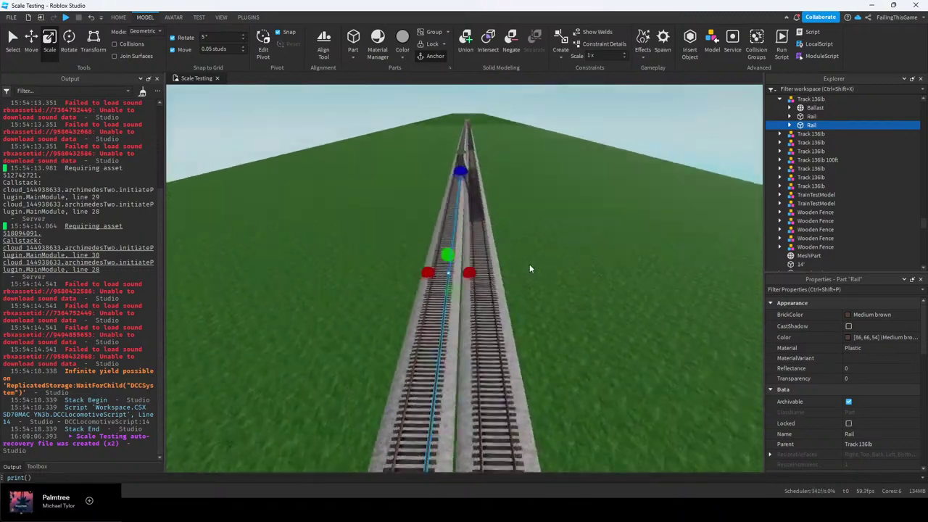
{"action": "scroll", "coordinate": [498, 218], "scroll_direction": "up", "scroll_amount": 8}
{"action": "right_click_drag", "start_coordinate": [487, 190], "coordinate": [510, 223]}
{"action": "scroll", "coordinate": [510, 224], "scroll_direction": "up", "scroll_amount": 4}
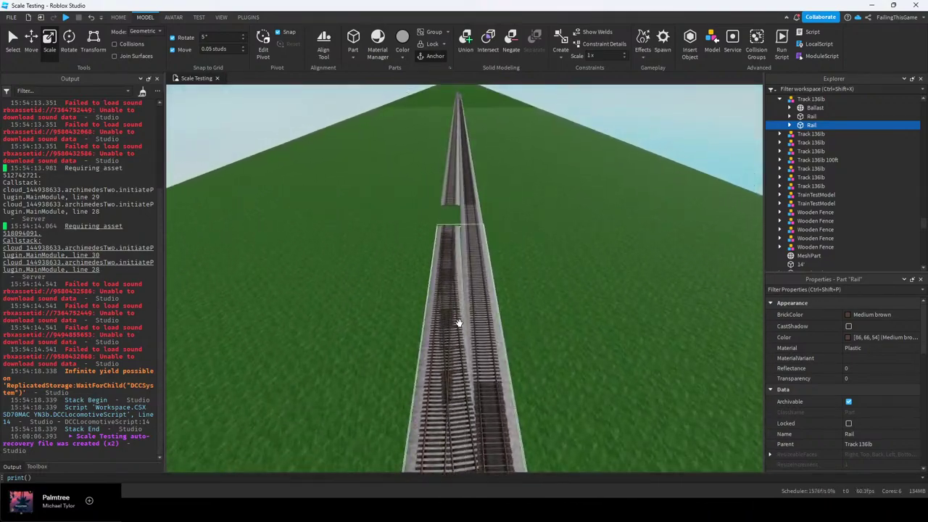
{"action": "right_click_drag", "start_coordinate": [459, 270], "coordinate": [509, 265]}
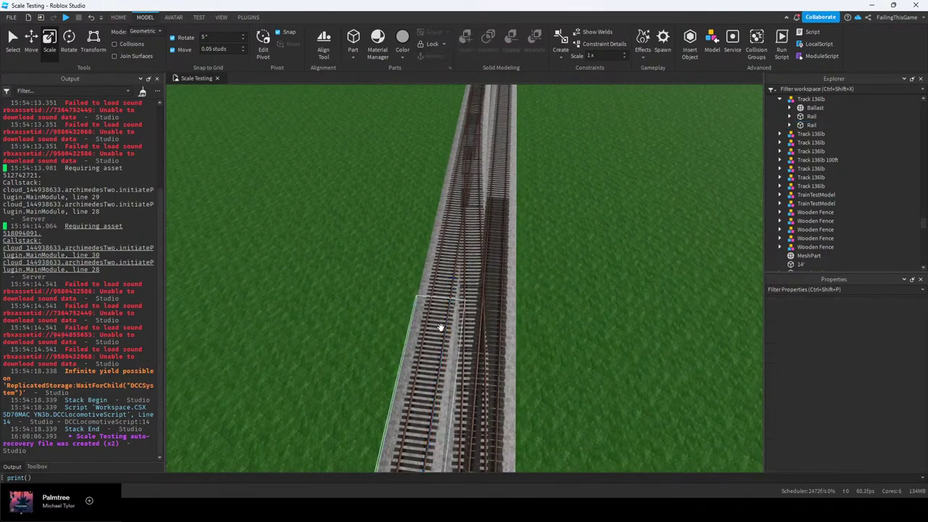
{"action": "scroll", "coordinate": [440, 327], "scroll_direction": "up", "scroll_amount": 5}
{"action": "right_click_drag", "start_coordinate": [440, 328], "coordinate": [522, 239]}
{"action": "scroll", "coordinate": [419, 295], "scroll_direction": "down", "scroll_amount": 6}
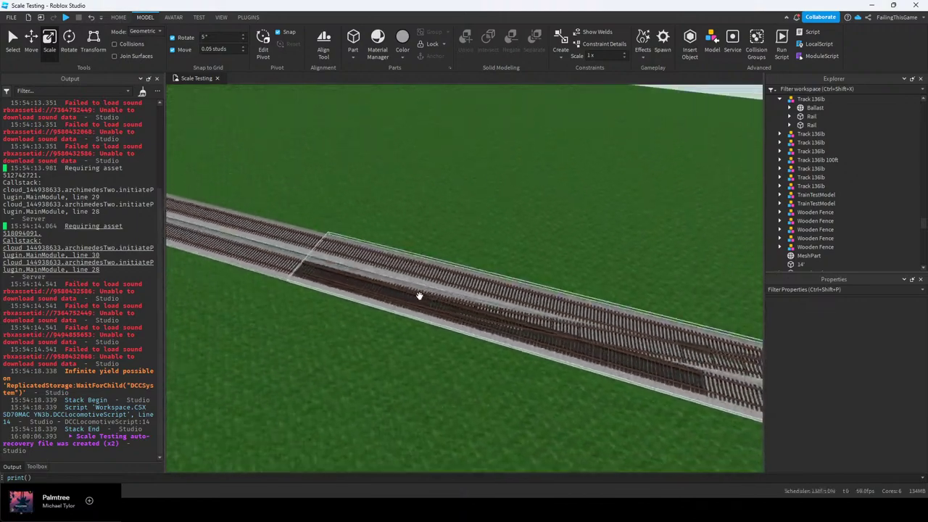
Shorten the ballast of the Block Signal side's track until it ends flush with the crossover's ballast
{"action": "key", "text": "a"}
{"action": "left_click", "coordinate": [356, 266], "text": "alt"}
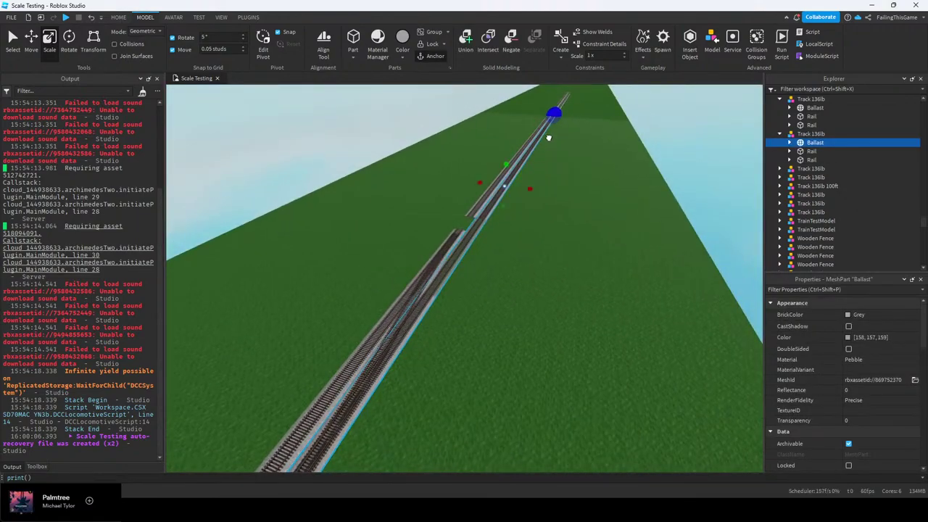
{"action": "scroll", "coordinate": [549, 137], "scroll_direction": "up", "scroll_amount": 5}
{"action": "right_click_drag", "start_coordinate": [549, 137], "coordinate": [472, 181]}
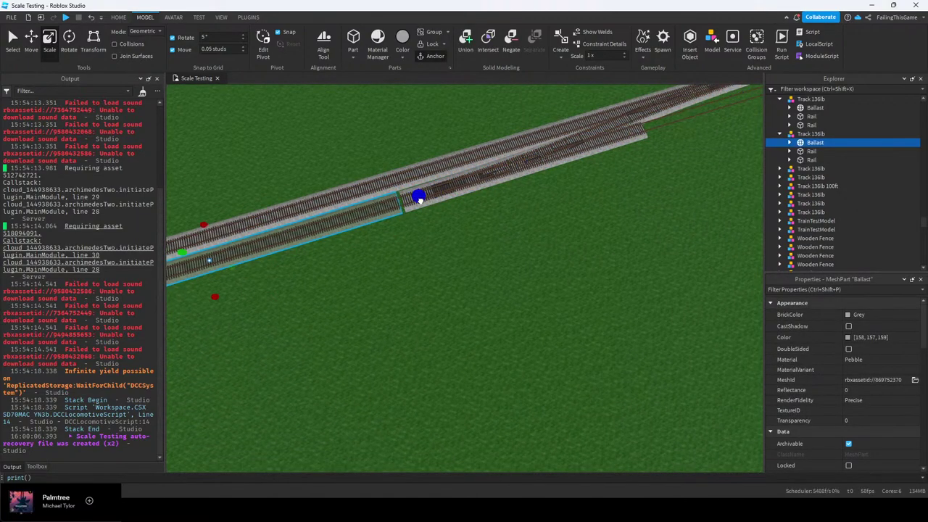
{"action": "scroll", "coordinate": [420, 200], "scroll_direction": "up", "scroll_amount": 5}
{"action": "right_click_drag", "start_coordinate": [420, 201], "coordinate": [370, 206]}
{"action": "scroll", "coordinate": [523, 224], "scroll_direction": "up", "scroll_amount": 5}
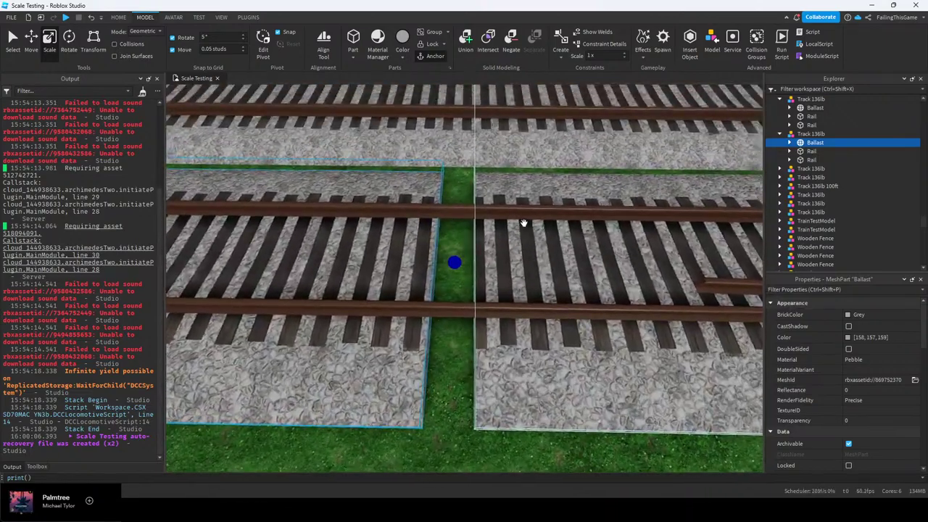
{"action": "key", "text": "w"}
{"action": "key", "text": "d"}
{"action": "key", "text": "a"}
{"action": "left_click_drag", "start_coordinate": [461, 257], "coordinate": [516, 255]}
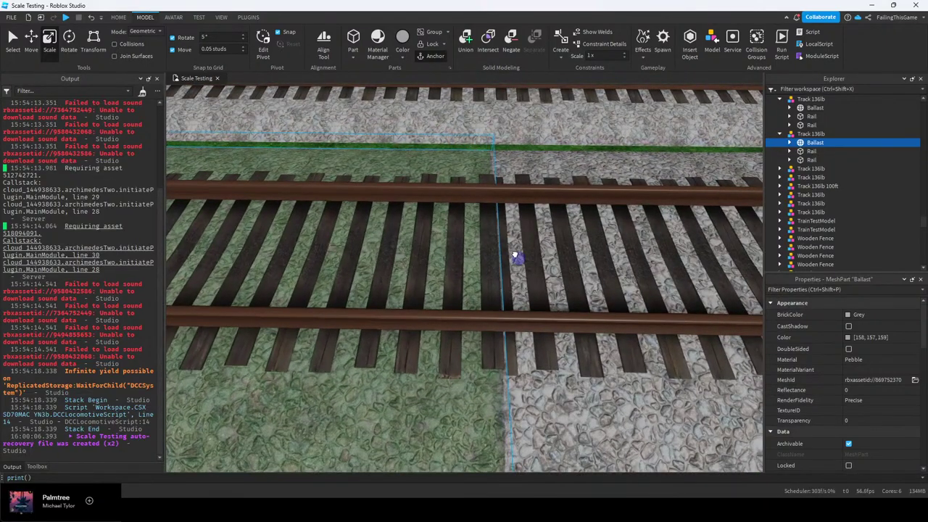
Shorten the inner rail of the Block Signal side's track so it ends where the crossover rail starts
{"action": "right_click_drag", "start_coordinate": [515, 255], "coordinate": [464, 217]}
{"action": "scroll", "coordinate": [464, 218], "scroll_direction": "down", "scroll_amount": 8}
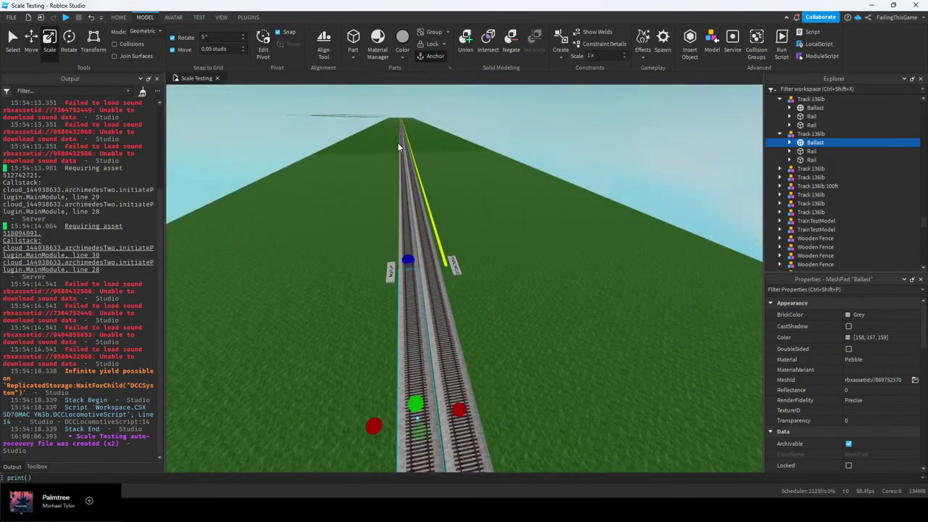
{"action": "scroll", "coordinate": [406, 163], "scroll_direction": "down", "scroll_amount": 4}
{"action": "right_click_drag", "start_coordinate": [414, 182], "coordinate": [464, 214]}
{"action": "scroll", "coordinate": [475, 208], "scroll_direction": "up", "scroll_amount": 4}
{"action": "key", "text": "w"}
{"action": "key", "text": "a"}
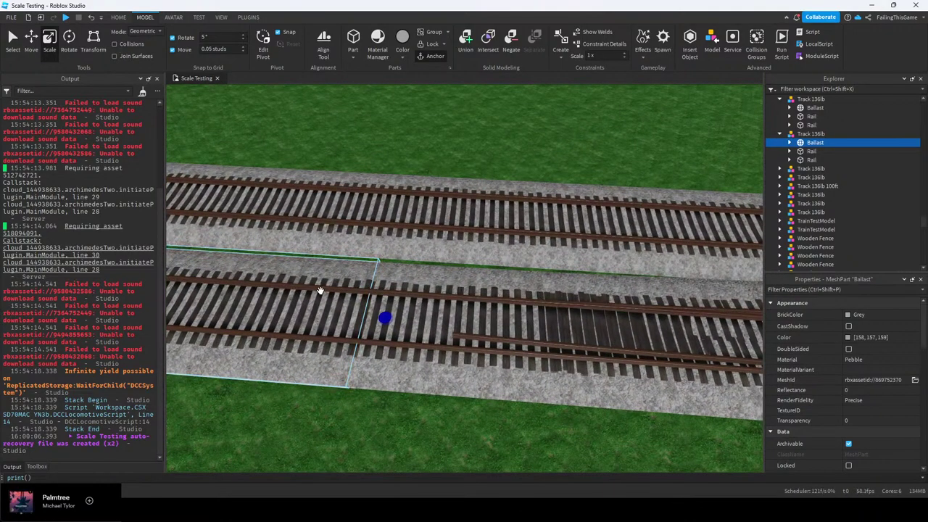
{"action": "left_click", "coordinate": [322, 289], "text": "alt"}
{"action": "right_click_drag", "start_coordinate": [322, 290], "coordinate": [450, 245]}
{"action": "scroll", "coordinate": [509, 220], "scroll_direction": "down", "scroll_amount": 4}
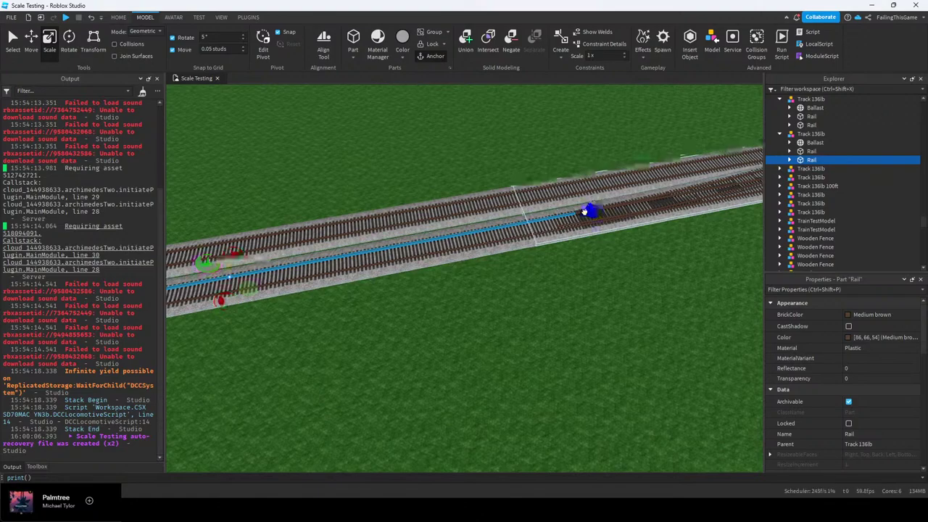
{"action": "scroll", "coordinate": [544, 225], "scroll_direction": "up", "scroll_amount": 6}
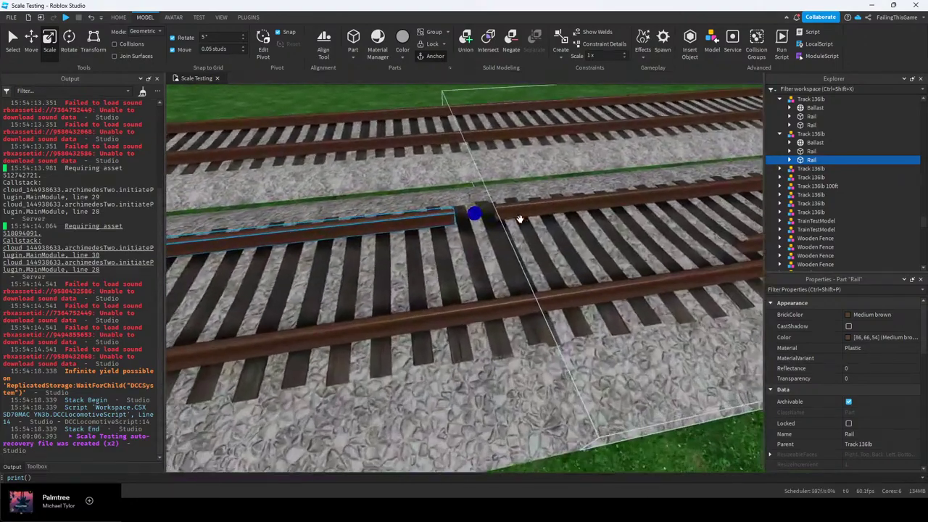
{"action": "right_click_drag", "start_coordinate": [518, 219], "coordinate": [519, 219]}
{"action": "scroll", "coordinate": [519, 219], "scroll_direction": "down", "scroll_amount": 5}
{"action": "scroll", "coordinate": [336, 133], "scroll_direction": "down", "scroll_amount": 3}
{"action": "right_click_drag", "start_coordinate": [336, 133], "coordinate": [505, 254]}
{"action": "scroll", "coordinate": [505, 254], "scroll_direction": "up", "scroll_amount": 5}
{"action": "scroll", "coordinate": [505, 254], "scroll_direction": "up", "scroll_amount": 5}
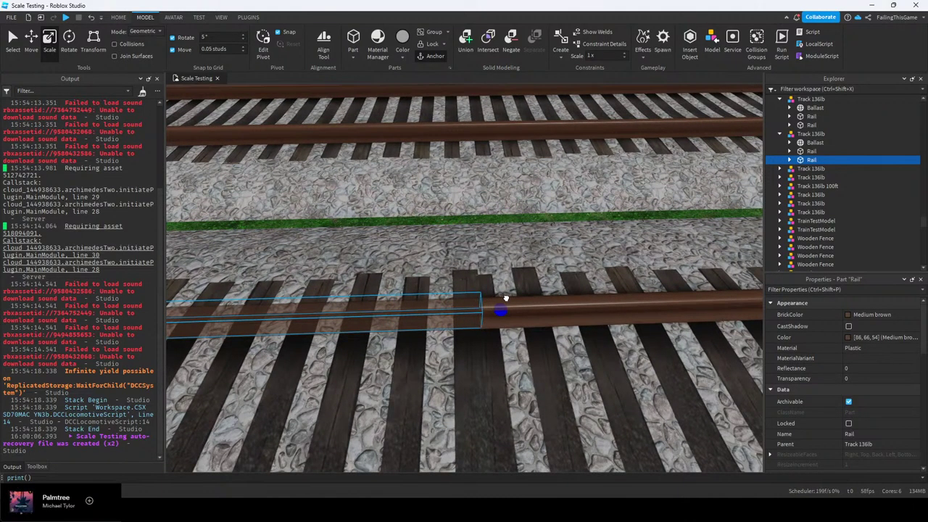
Shorten the outer rail of the Block Signal side's track so it ends where the crossover rail starts
{"action": "scroll", "coordinate": [508, 297], "scroll_direction": "down", "scroll_amount": 5}
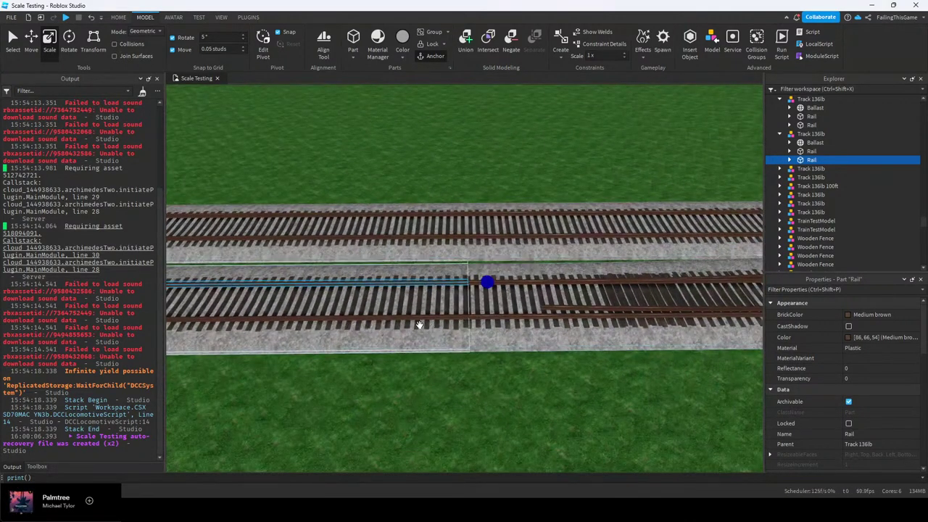
{"action": "right_click_drag", "start_coordinate": [433, 317], "coordinate": [490, 288]}
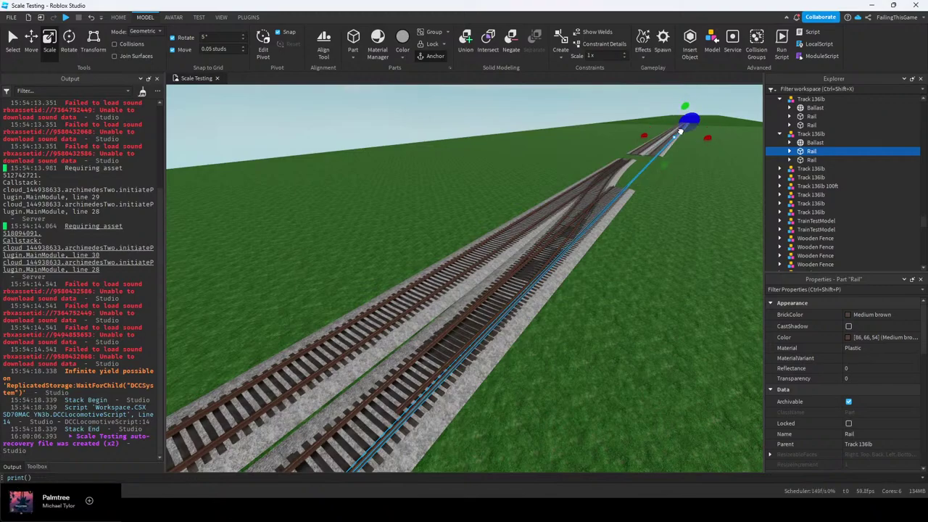
{"action": "left_click_drag", "start_coordinate": [574, 225], "coordinate": [472, 277]}
{"action": "right_click_drag", "start_coordinate": [574, 225], "coordinate": [473, 277]}
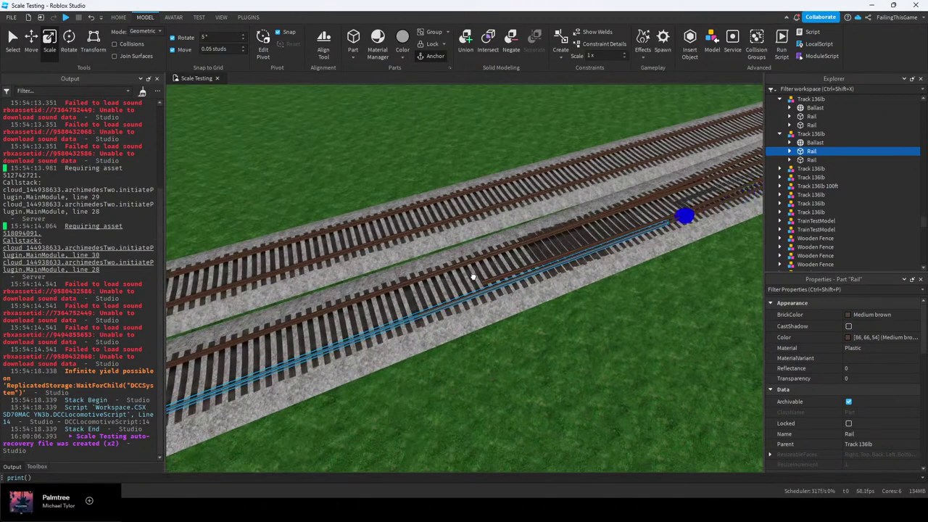
{"action": "right_click_drag", "start_coordinate": [443, 311], "coordinate": [475, 310]}
{"action": "scroll", "coordinate": [443, 309], "scroll_direction": "up", "scroll_amount": 6}
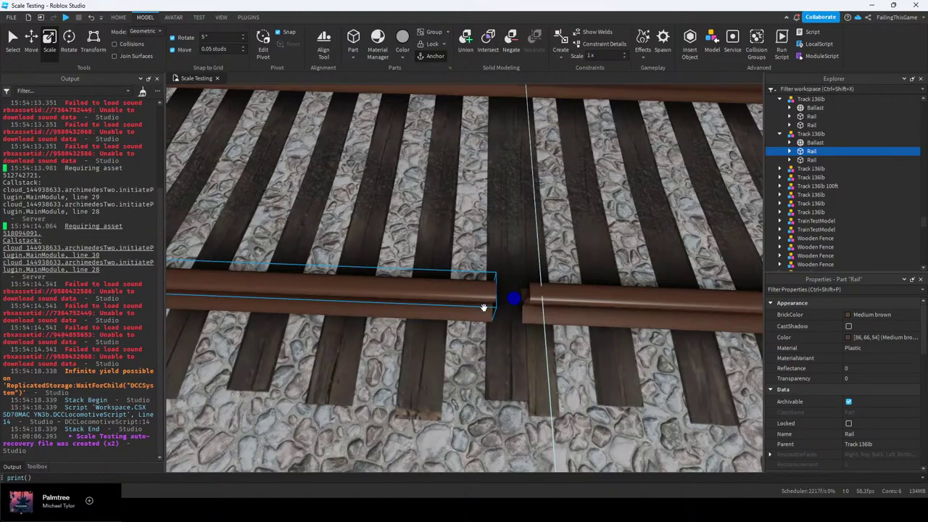
{"action": "key", "text": "d"}
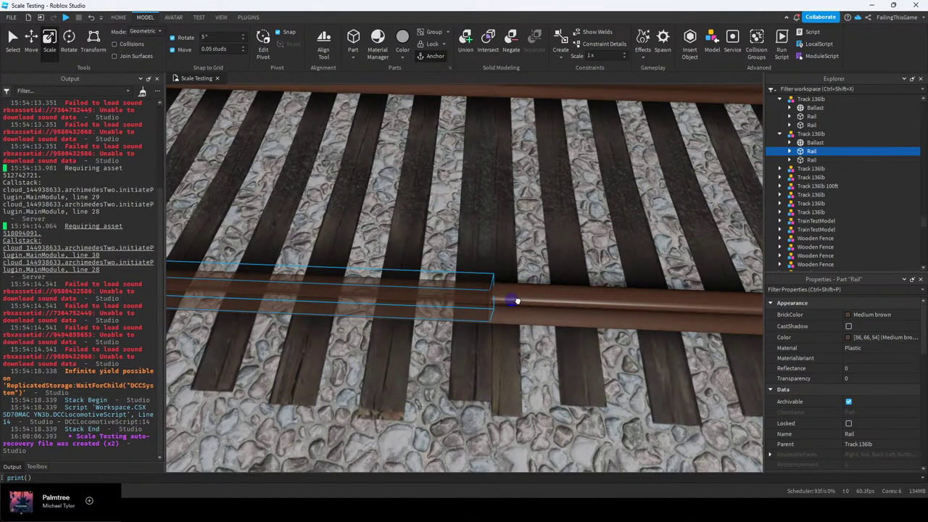
{"action": "scroll", "coordinate": [516, 300], "scroll_direction": "down", "scroll_amount": 6}
{"action": "right_click_drag", "start_coordinate": [513, 299], "coordinate": [509, 281]}
{"action": "left_click", "coordinate": [490, 136]}
{"action": "right_click_drag", "start_coordinate": [490, 136], "coordinate": [500, 176]}
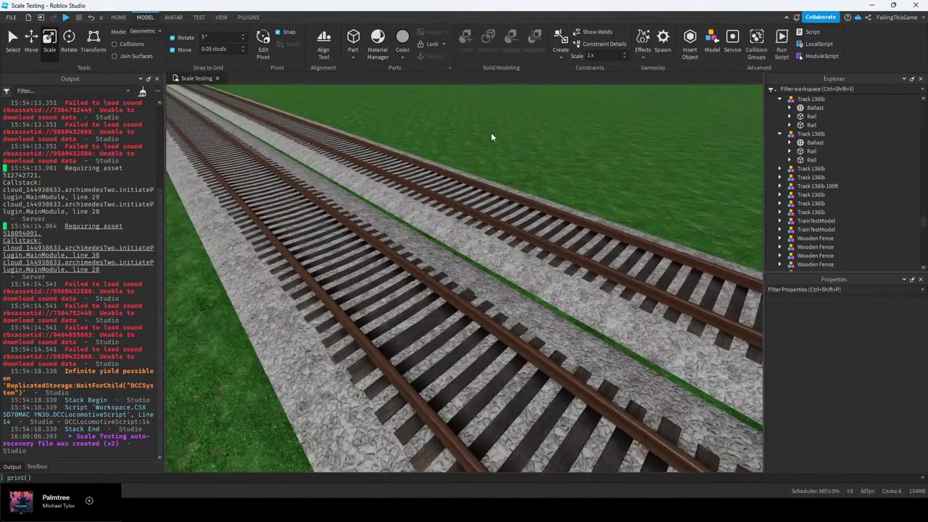
Move the copied track beyond the crossover's far end along the line until it nearly reaches the crossover
{"action": "key", "text": "s"}
{"action": "key", "text": "e"}
{"action": "key", "text": "d"}
{"action": "key", "text": "e"}
{"action": "left_click", "coordinate": [574, 215]}
{"action": "key", "text": "w"}
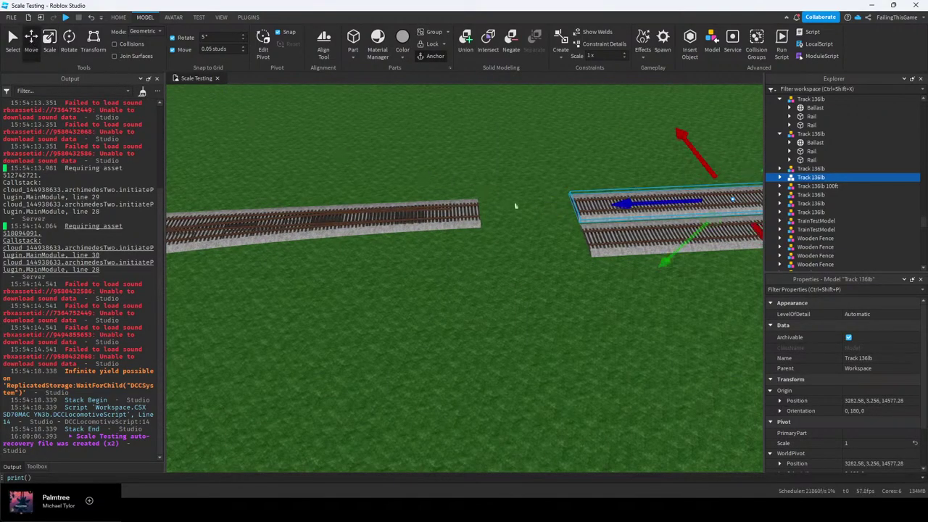
{"action": "right_click_drag", "start_coordinate": [515, 205], "coordinate": [516, 206]}
{"action": "right_click", "coordinate": [552, 213]}
{"action": "left_click", "coordinate": [530, 207]}
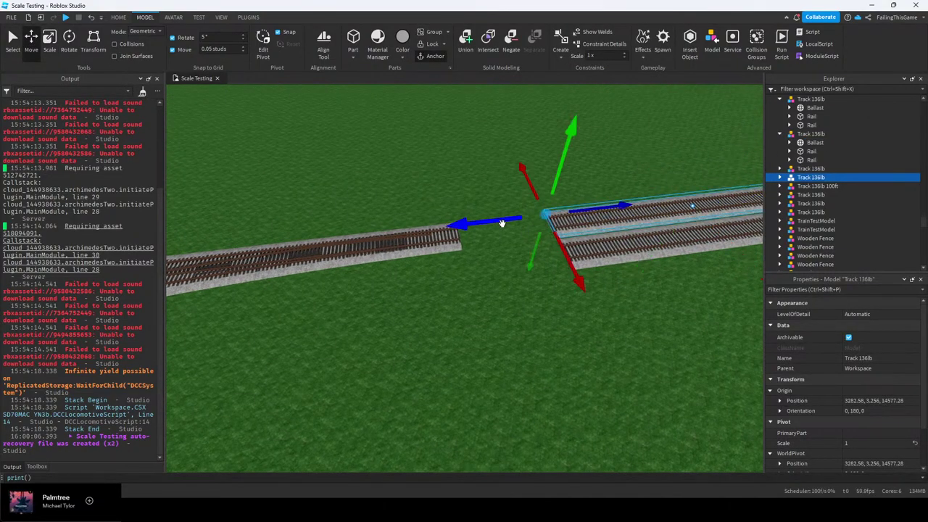
{"action": "scroll", "coordinate": [425, 237], "scroll_direction": "up", "scroll_amount": 6}
{"action": "scroll", "coordinate": [425, 236], "scroll_direction": "down", "scroll_amount": 6}
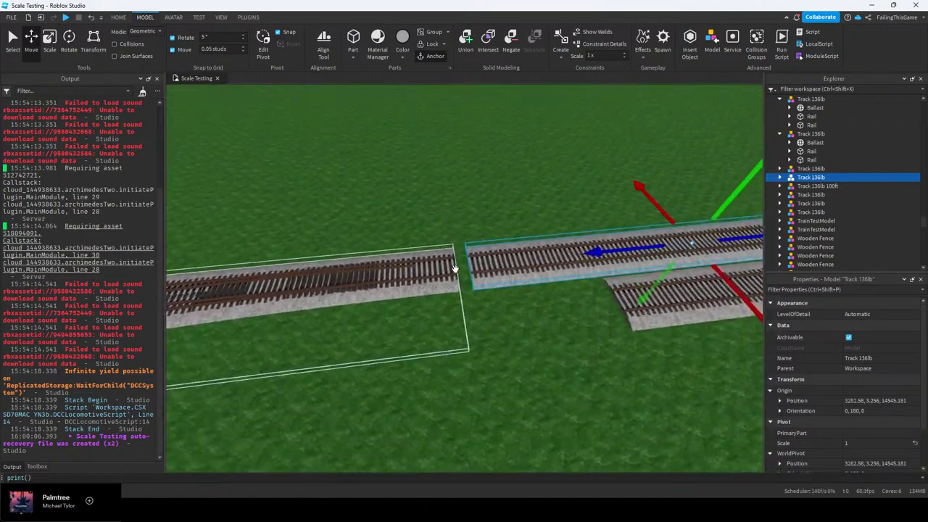
Close the remaining gap by moving that copied track flush against the crossover's far end
{"action": "scroll", "coordinate": [455, 269], "scroll_direction": "up", "scroll_amount": 4}
{"action": "scroll", "coordinate": [456, 270], "scroll_direction": "up", "scroll_amount": 3}
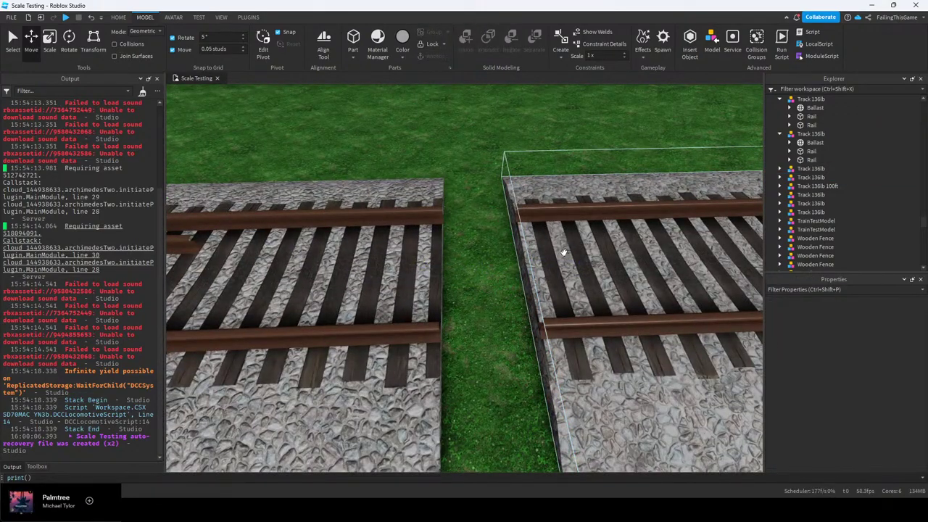
{"action": "left_click_drag", "start_coordinate": [478, 273], "coordinate": [390, 284]}
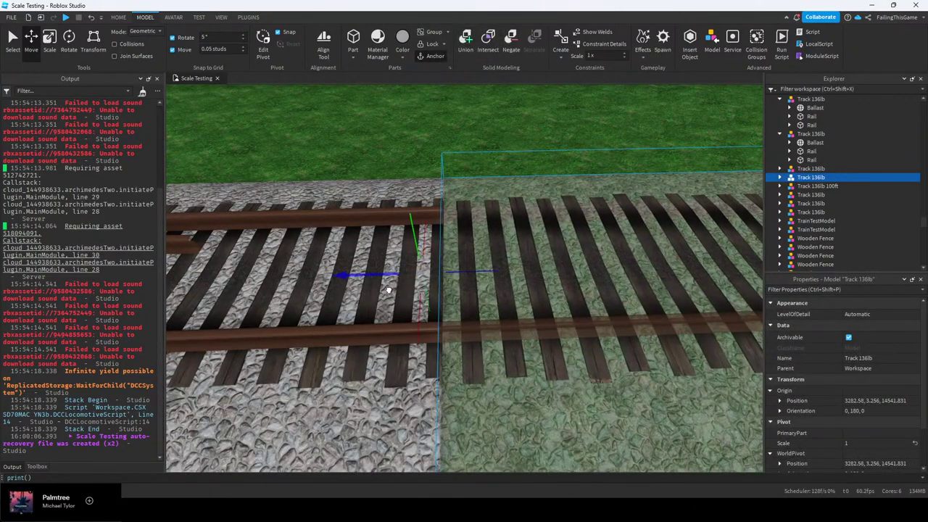
{"action": "left_click", "coordinate": [468, 108]}
Move the second copied track along the line to the open end of the crossover's other side
{"action": "scroll", "coordinate": [468, 108], "scroll_direction": "down", "scroll_amount": 8}
{"action": "left_click", "coordinate": [558, 279]}
{"action": "left_click_drag", "start_coordinate": [517, 291], "coordinate": [501, 300]}
{"action": "key", "text": "a"}
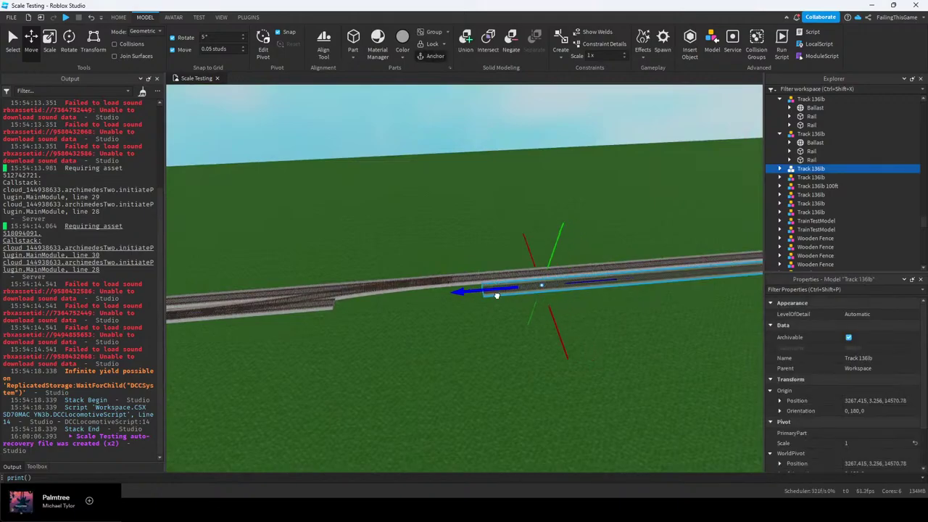
{"action": "scroll", "coordinate": [501, 301], "scroll_direction": "up", "scroll_amount": 8}
{"action": "scroll", "coordinate": [501, 301], "scroll_direction": "down", "scroll_amount": 4}
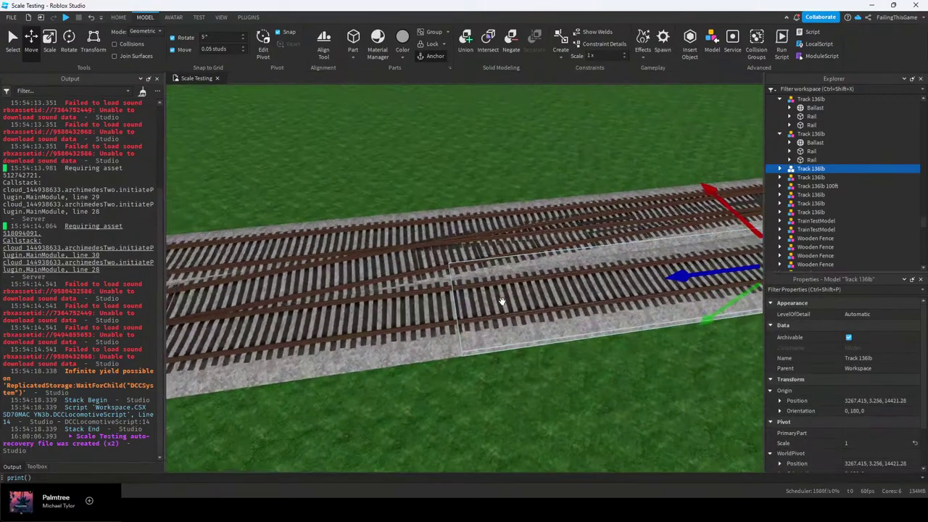
Fine-adjust the second copied track along the line so its rails and ballast butt against the crossover's end
{"action": "scroll", "coordinate": [502, 301], "scroll_direction": "up", "scroll_amount": 4}
{"action": "scroll", "coordinate": [502, 301], "scroll_direction": "up", "scroll_amount": 4}
{"action": "right_click_drag", "start_coordinate": [502, 300], "coordinate": [502, 301]}
{"action": "scroll", "coordinate": [501, 300], "scroll_direction": "up", "scroll_amount": 5}
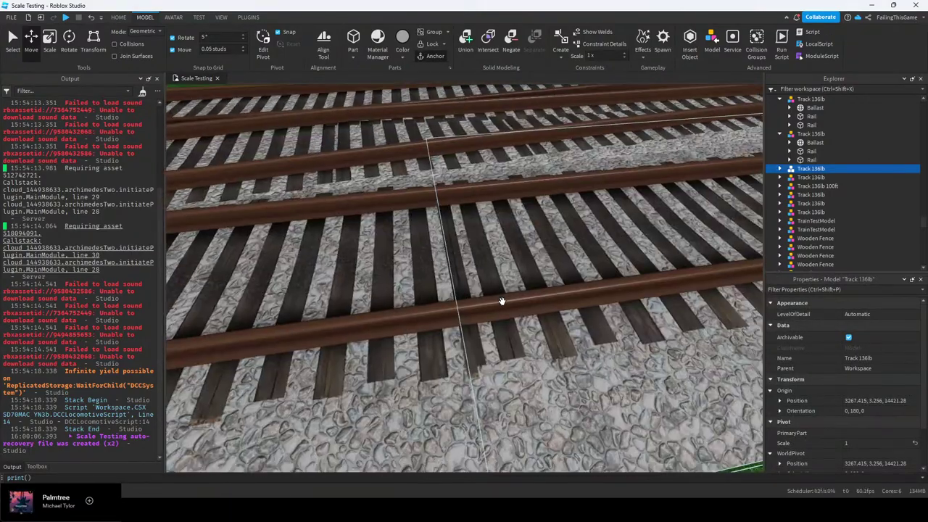
{"action": "left_click_drag", "start_coordinate": [410, 336], "coordinate": [454, 312]}
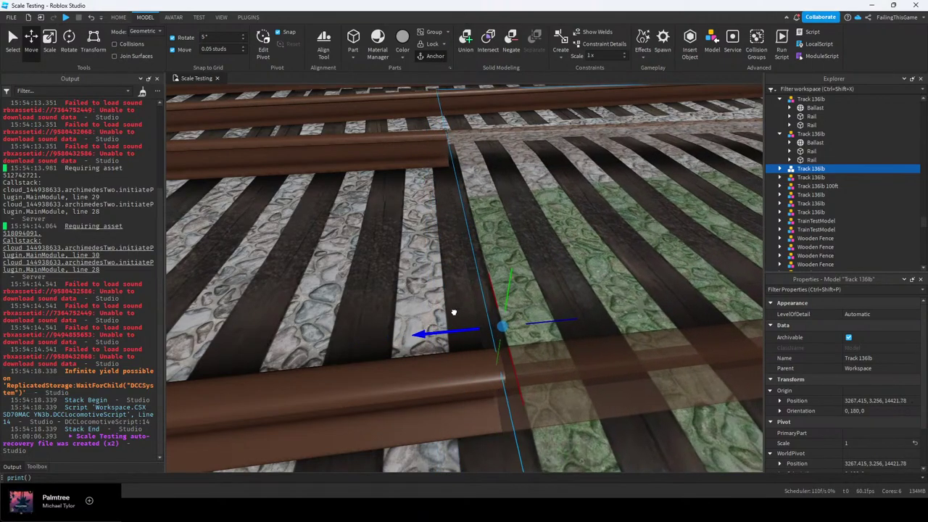
{"action": "scroll", "coordinate": [456, 315], "scroll_direction": "down", "scroll_amount": 8}
{"action": "right_click_drag", "start_coordinate": [457, 316], "coordinate": [458, 316]}
{"action": "left_click", "coordinate": [528, 231]}
Examine the joined double track beyond the crossover and back to the Block Signal marker
{"action": "right_click_drag", "start_coordinate": [527, 231], "coordinate": [467, 253]}
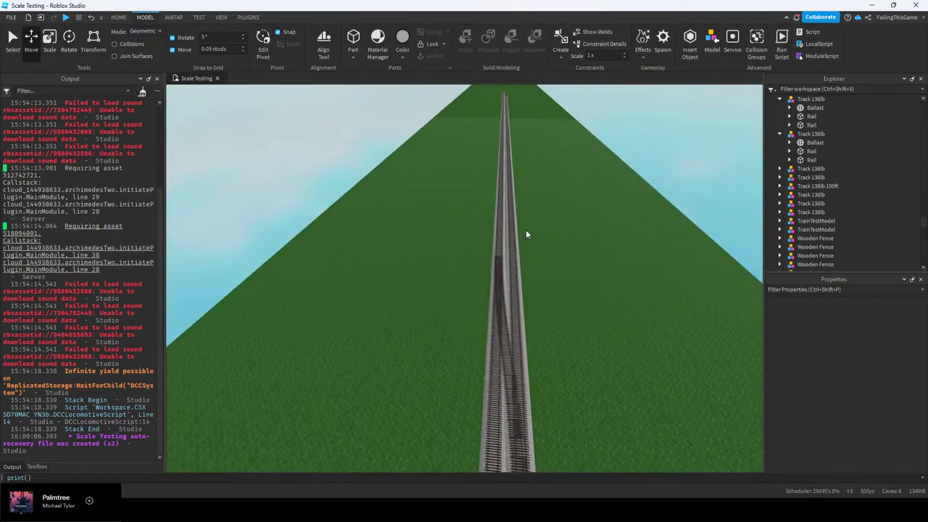
{"action": "key", "text": "d"}
{"action": "key", "text": "a"}
{"action": "key", "text": "e"}
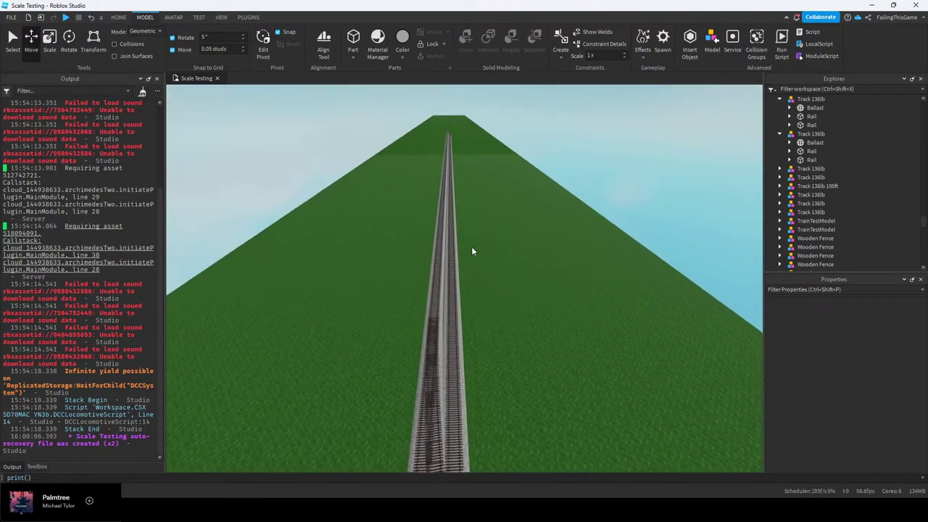
{"action": "key", "text": "e"}
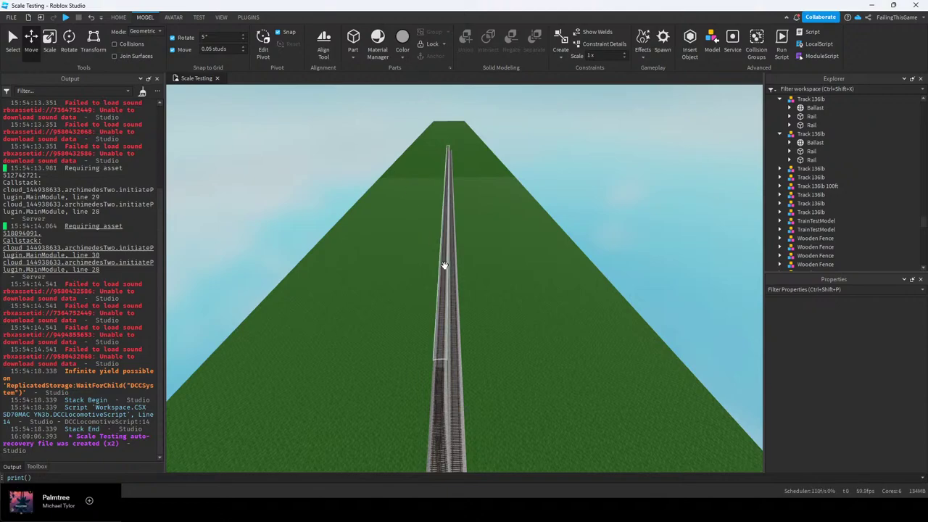
{"action": "key", "text": "w"}
{"action": "key", "text": "d"}
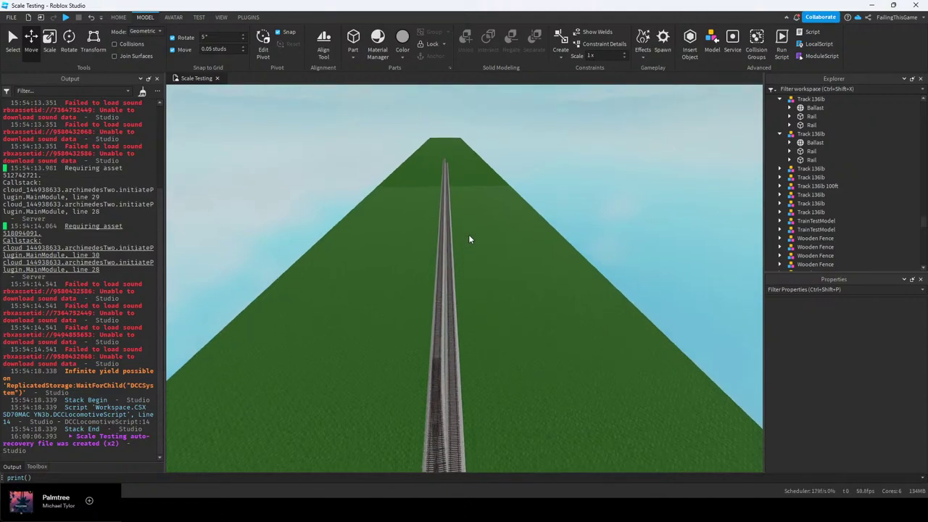
{"action": "right_click_drag", "start_coordinate": [486, 258], "coordinate": [542, 290]}
{"action": "key", "text": "w"}
{"action": "key", "text": "w"}
{"action": "key", "text": "d"}
{"action": "key", "text": "d"}
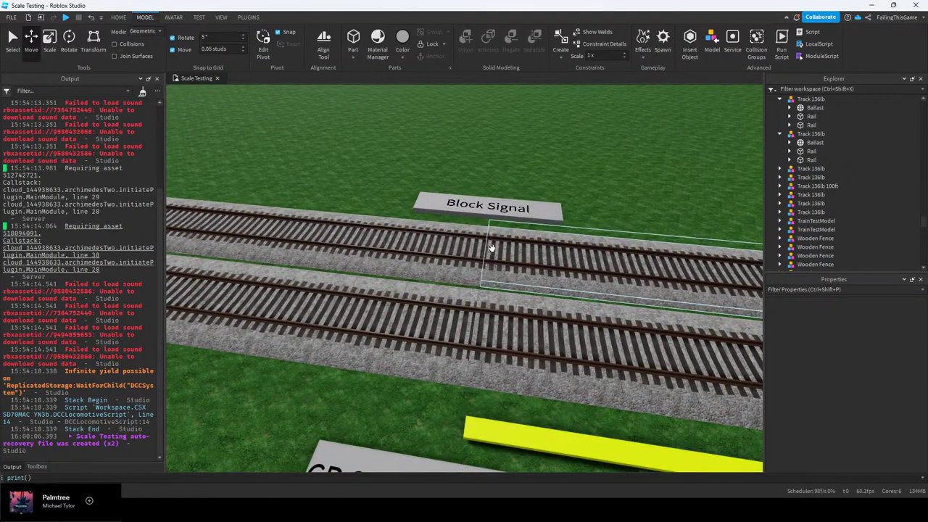
{"action": "right_click_drag", "start_coordinate": [415, 264], "coordinate": [459, 278]}
{"action": "key", "text": "e"}
{"action": "key", "text": "w"}
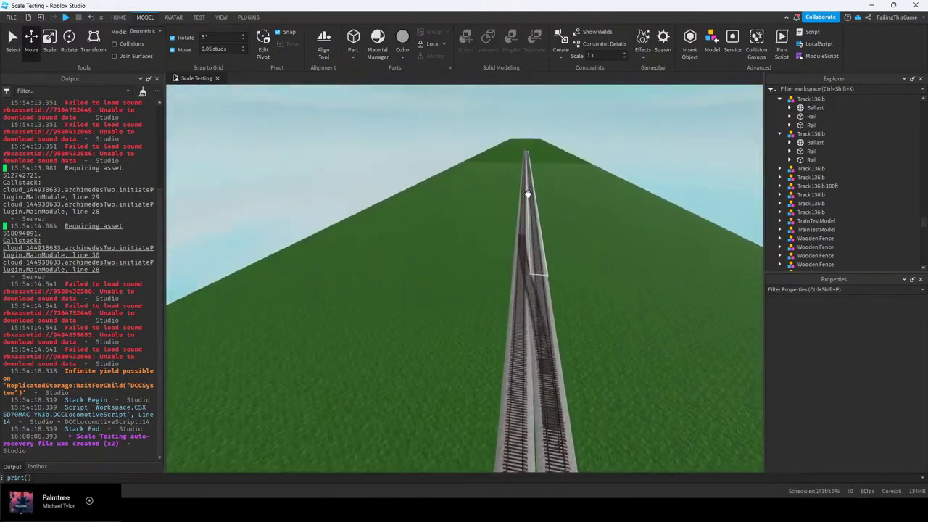
Ungroup the crossover model in the double track
{"action": "right_click_drag", "start_coordinate": [540, 318], "coordinate": [626, 265]}
{"action": "key", "text": "d"}
{"action": "key", "text": "w"}
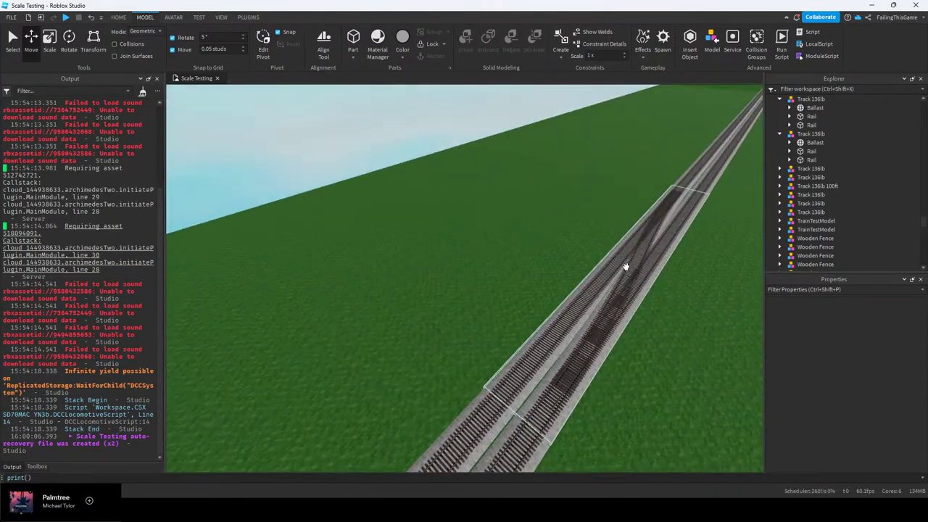
{"action": "left_click", "coordinate": [622, 265]}
{"action": "right_click_drag", "start_coordinate": [511, 249], "coordinate": [518, 246]}
{"action": "key", "text": "ctrl+u"}
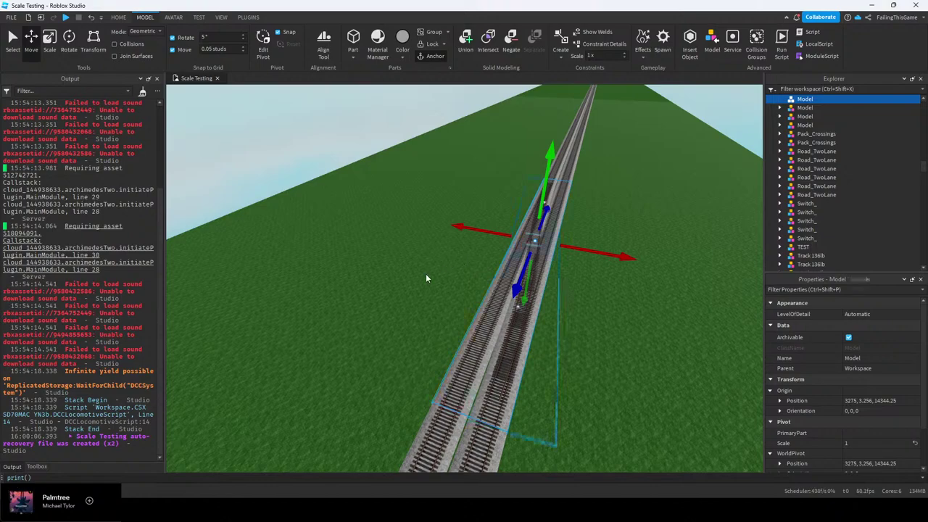
{"action": "left_click", "coordinate": [433, 277]}
Check the line toward its other end and focus the view on the TrainTestModel train there
{"action": "right_click_drag", "start_coordinate": [439, 277], "coordinate": [475, 254]}
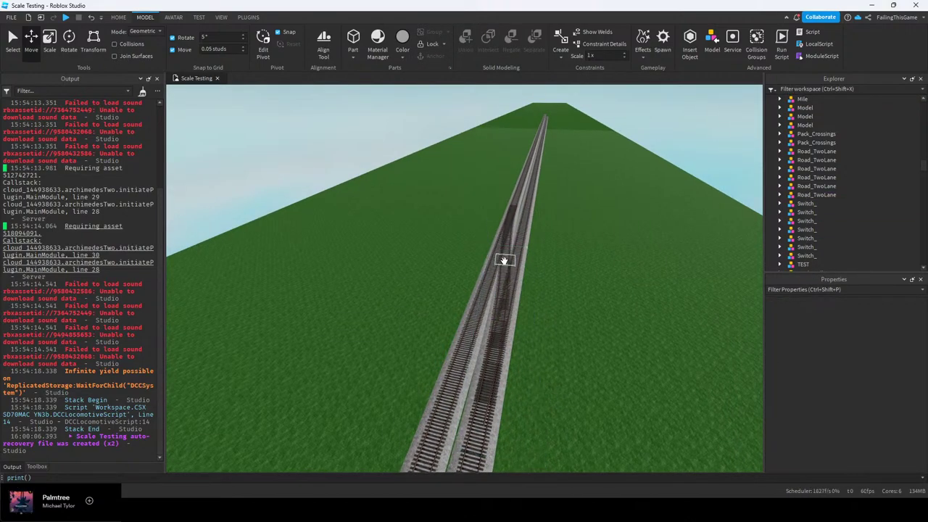
{"action": "key", "text": "w"}
{"action": "right_click_drag", "start_coordinate": [512, 296], "coordinate": [499, 281]}
{"action": "key", "text": "a"}
{"action": "key", "text": "e"}
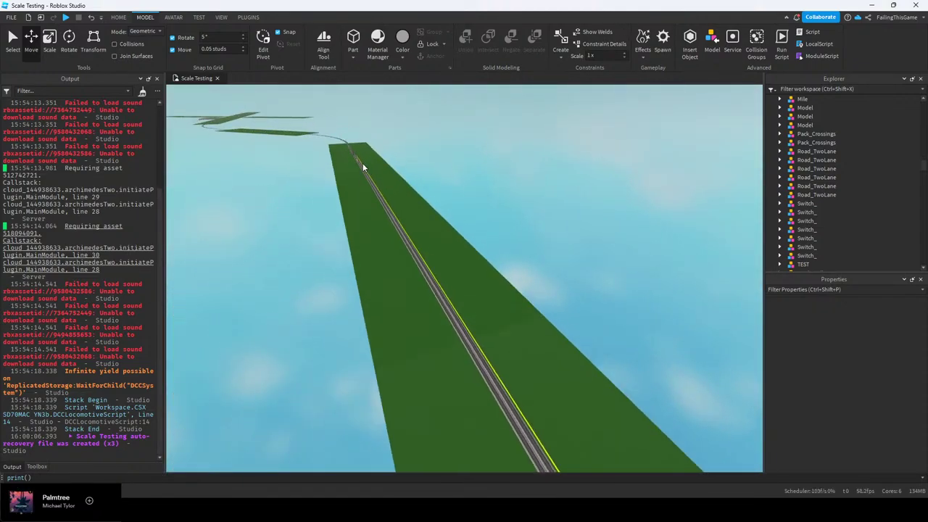
{"action": "left_click", "coordinate": [356, 160]}
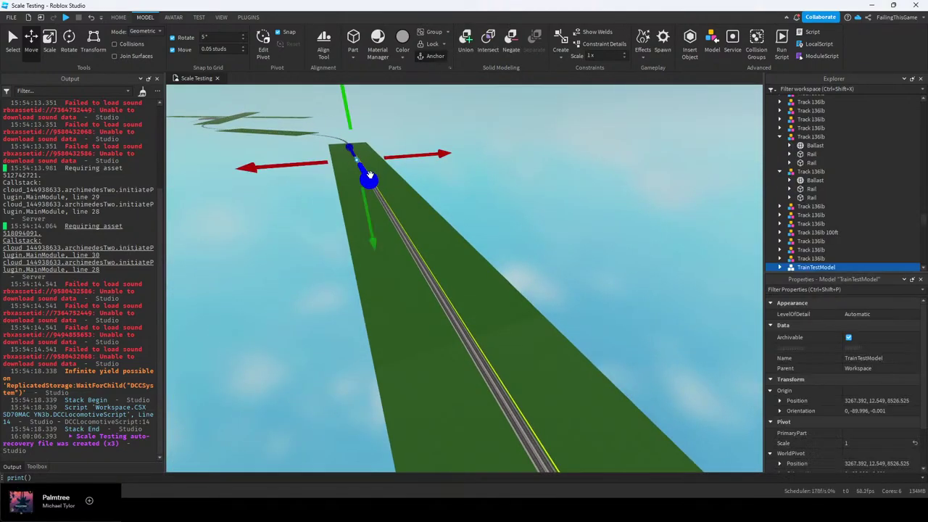
{"action": "key", "text": "f"}
{"action": "right_click_drag", "start_coordinate": [403, 219], "coordinate": [506, 227]}
{"action": "left_click_drag", "start_coordinate": [506, 227], "coordinate": [634, 217]}
{"action": "left_click", "coordinate": [635, 217]}
{"action": "scroll", "coordinate": [628, 218], "scroll_direction": "up", "scroll_amount": 6}
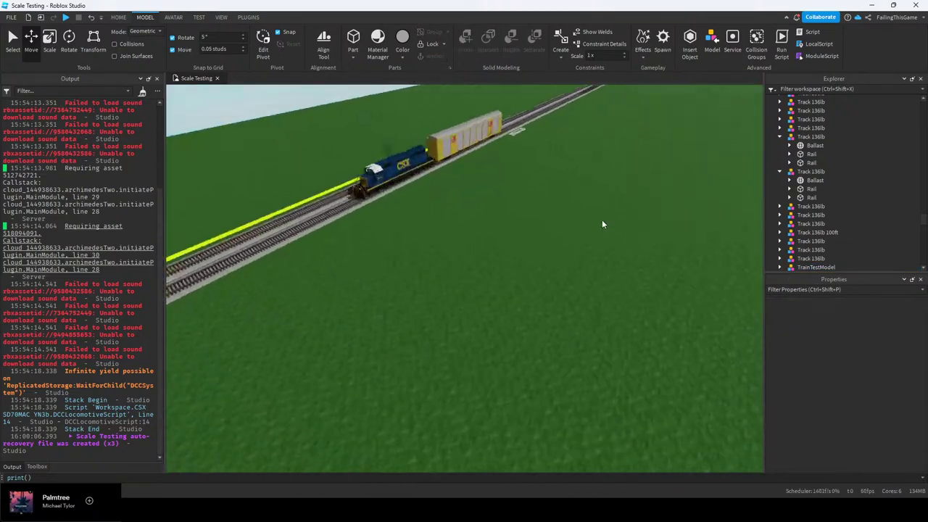
Survey the map's overall layout from above the train, including the distant curve and track sections
{"action": "key", "text": "w"}
{"action": "right_click_drag", "start_coordinate": [601, 219], "coordinate": [594, 225]}
{"action": "key", "text": "e"}
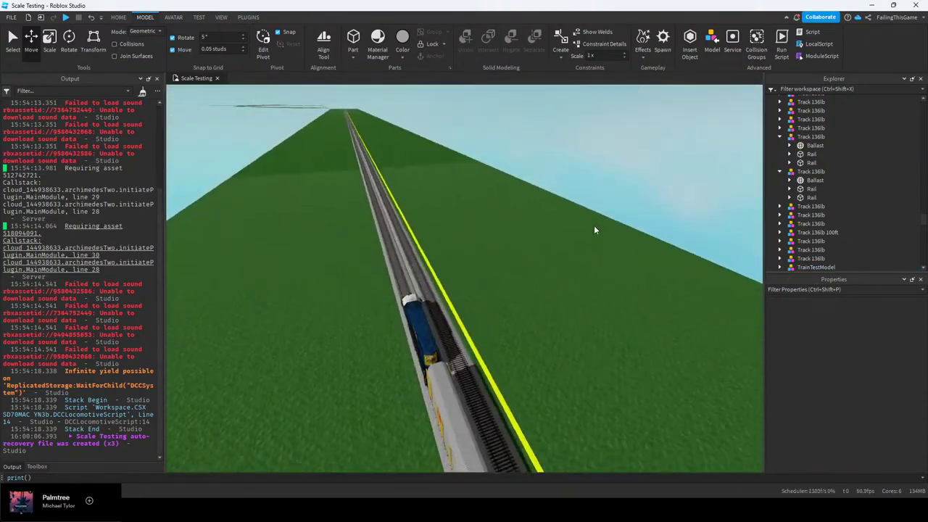
{"action": "key", "text": "s"}
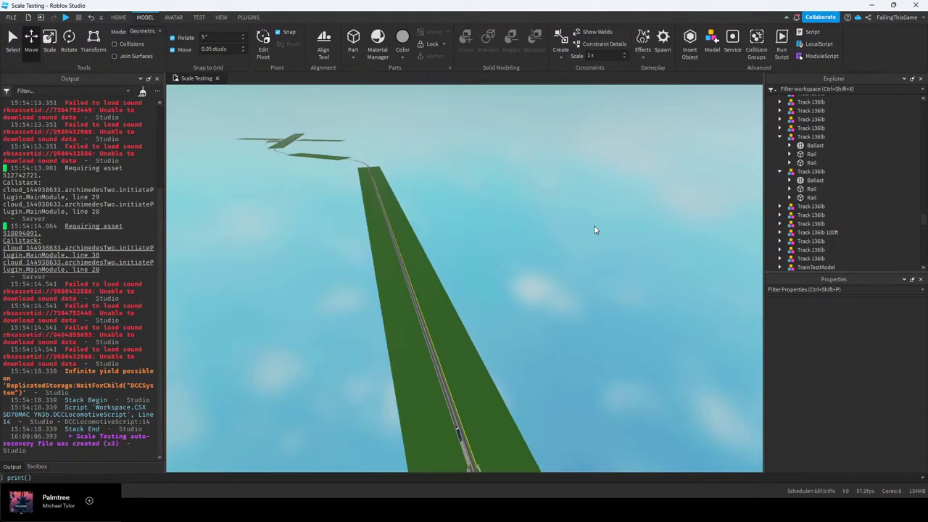
{"action": "key", "text": "e"}
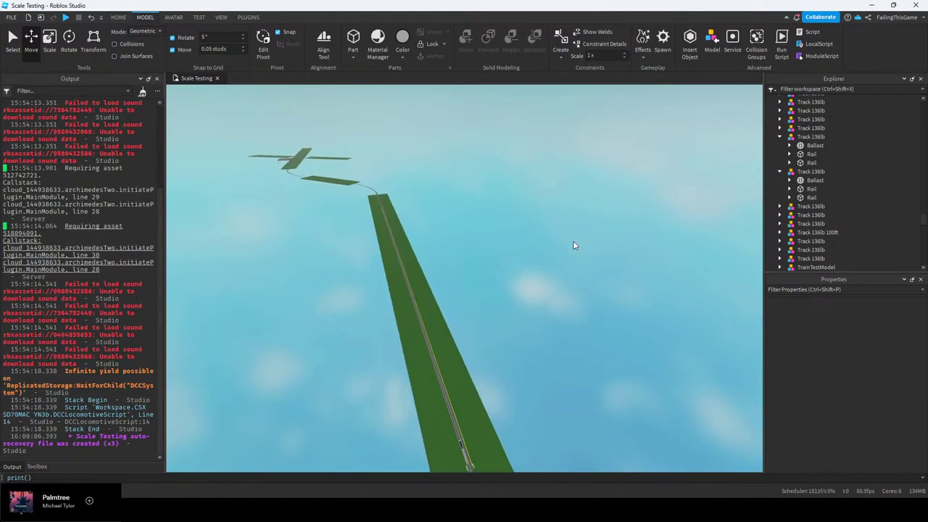
{"action": "key", "text": "q"}
{"action": "right_click_drag", "start_coordinate": [563, 247], "coordinate": [563, 246]}
{"action": "key", "text": "w"}
{"action": "key", "text": "d"}
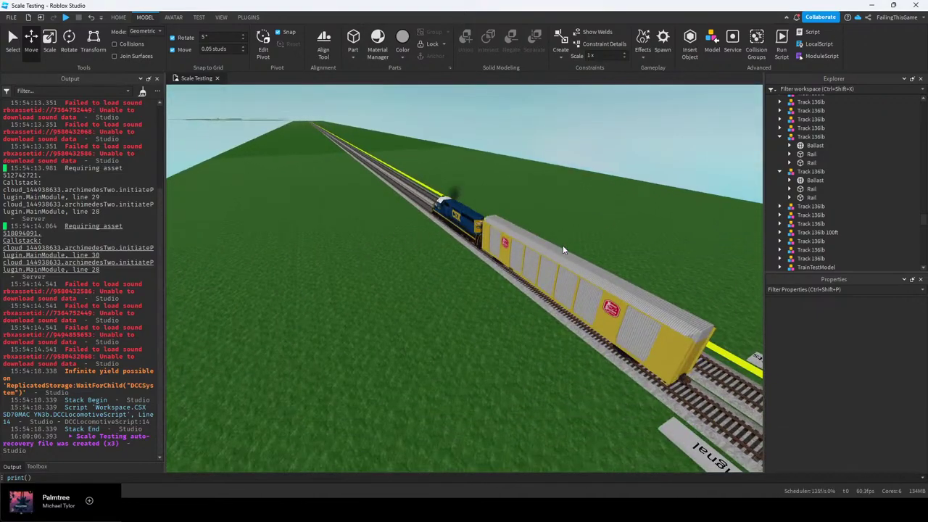
Follow the double track from the train to the crossover, checking the line and its connection to the distant sections
{"action": "right_click_drag", "start_coordinate": [564, 249], "coordinate": [513, 254]}
{"action": "key", "text": "w"}
{"action": "key", "text": "w"}
{"action": "key", "text": "w"}
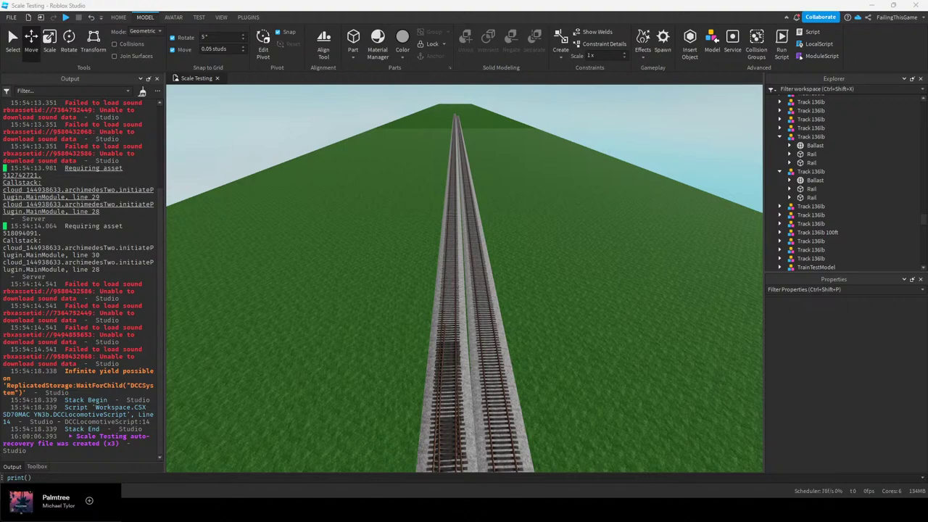
{"action": "right_click_drag", "start_coordinate": [588, 233], "coordinate": [522, 258]}
{"action": "key", "text": "w"}
{"action": "key", "text": "w"}
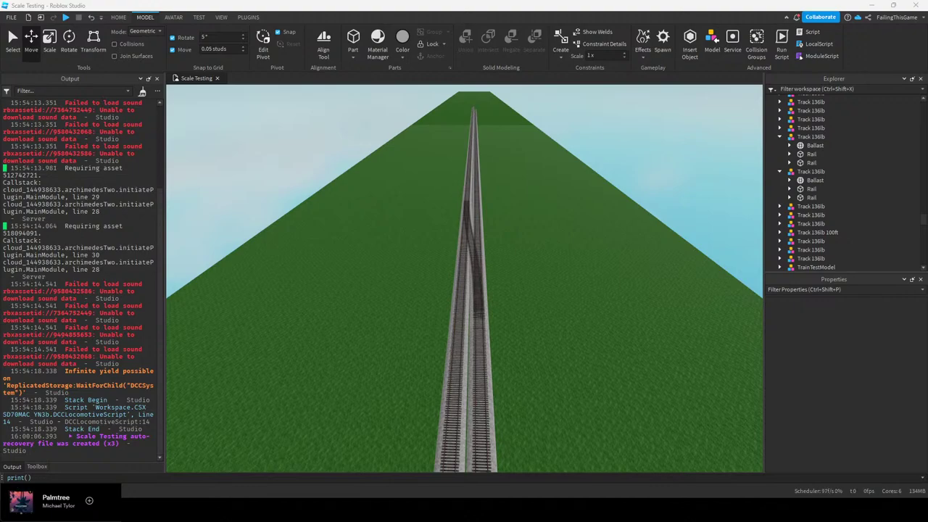
{"action": "right_click_drag", "start_coordinate": [588, 221], "coordinate": [511, 241]}
{"action": "key", "text": "w"}
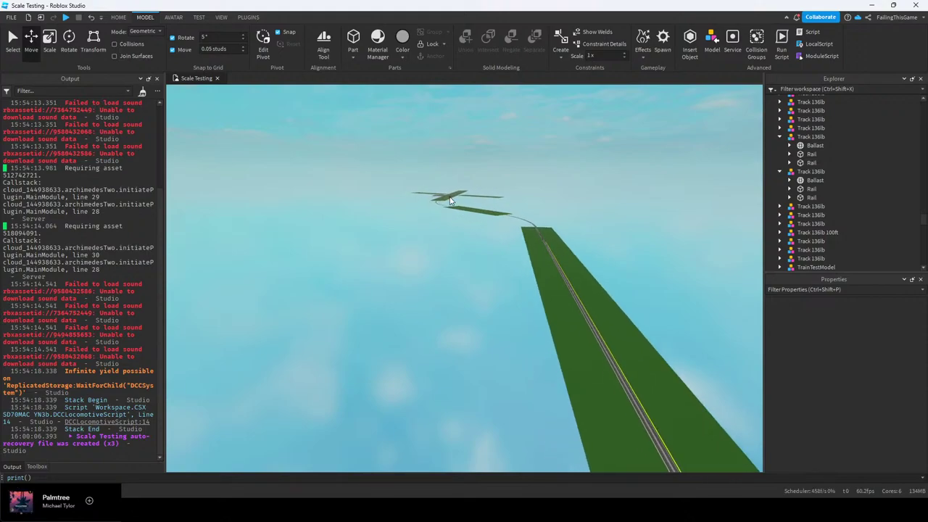
{"action": "key", "text": "w"}
{"action": "key", "text": "w"}
{"action": "key", "text": "e"}
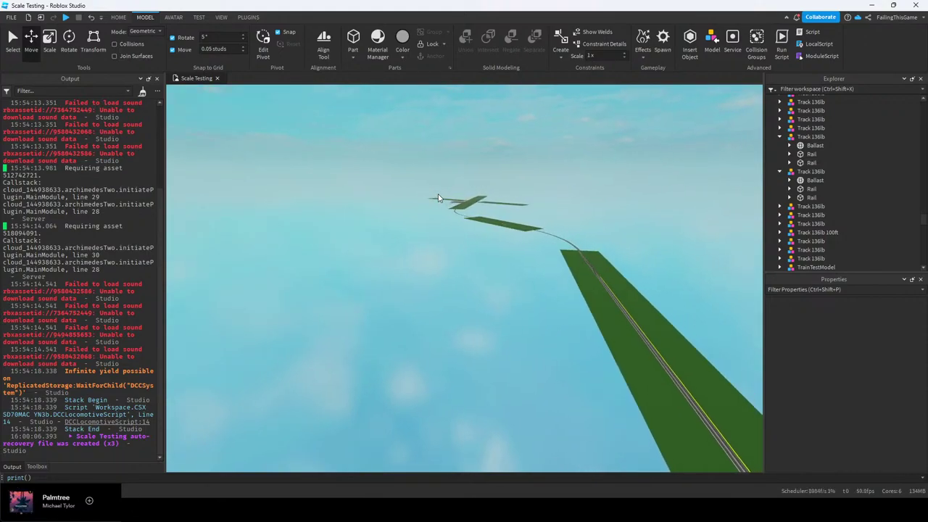
Duplicate a two-lane road model from the distant road section near the far curve
{"action": "key", "text": "w"}
{"action": "key", "text": "e"}
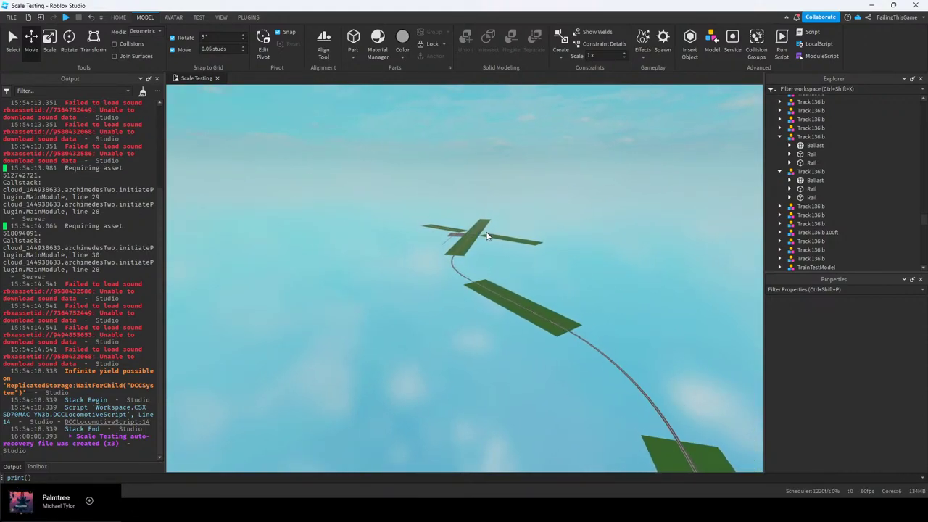
{"action": "key", "text": "e"}
{"action": "scroll", "coordinate": [471, 234], "scroll_direction": "up", "scroll_amount": 4}
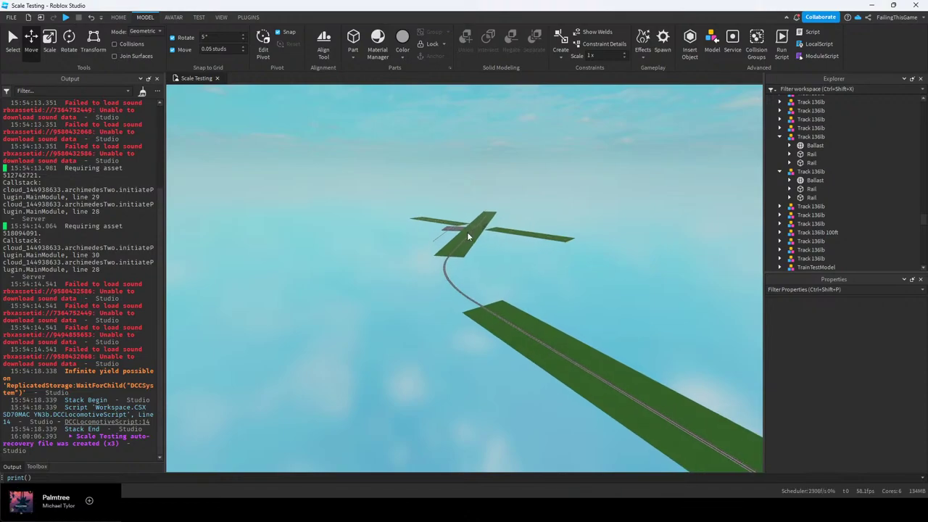
{"action": "left_click_drag", "start_coordinate": [467, 227], "coordinate": [464, 224]}
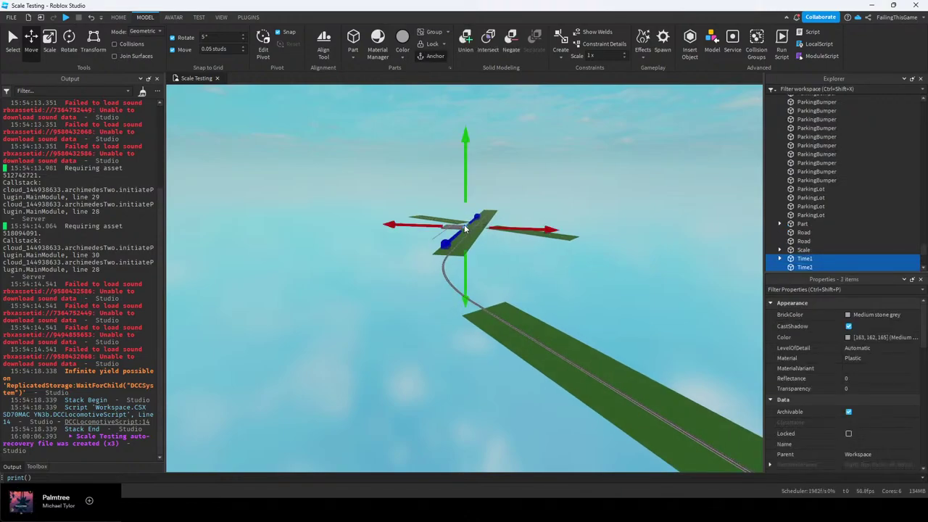
{"action": "key", "text": "f"}
{"action": "left_click", "coordinate": [522, 243]}
{"action": "left_click", "coordinate": [500, 312]}
{"action": "key", "text": "ctrl+d"}
Move the duplicated two-lane road back to the grass beside the double track near the train
{"action": "left_click_drag", "start_coordinate": [510, 333], "coordinate": [585, 253]}
{"action": "key", "text": "w"}
{"action": "key", "text": "e"}
{"action": "key", "text": "f"}
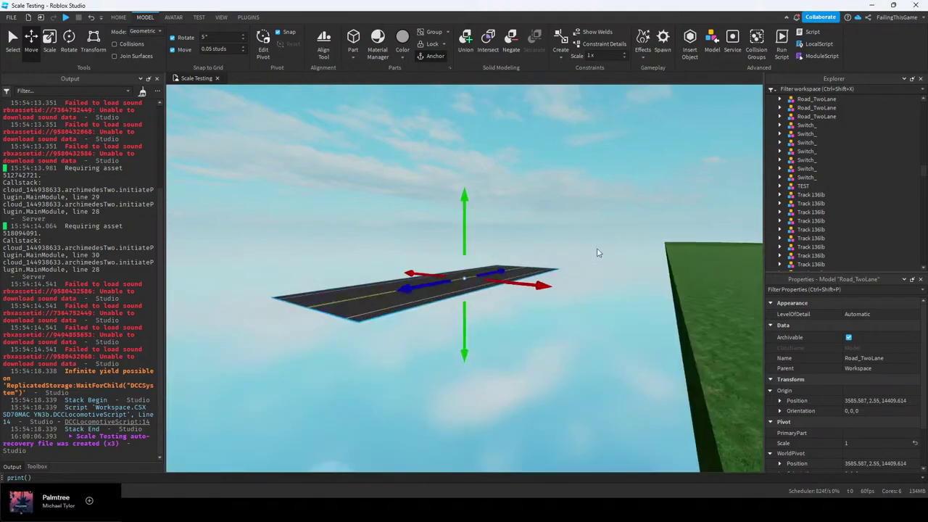
{"action": "right_click_drag", "start_coordinate": [541, 272], "coordinate": [465, 286]}
{"action": "left_click_drag", "start_coordinate": [465, 319], "coordinate": [541, 315]}
{"action": "right_click_drag", "start_coordinate": [524, 315], "coordinate": [594, 284]}
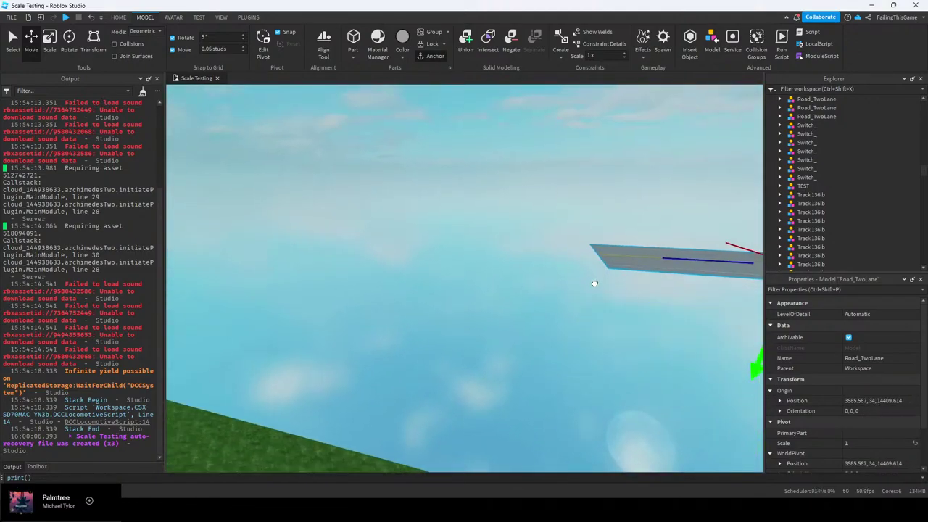
{"action": "left_click_drag", "start_coordinate": [596, 265], "coordinate": [490, 274]}
{"action": "right_click_drag", "start_coordinate": [597, 263], "coordinate": [491, 273]}
{"action": "left_click_drag", "start_coordinate": [491, 274], "coordinate": [624, 273]}
{"action": "key", "text": "w"}
{"action": "right_click_drag", "start_coordinate": [620, 274], "coordinate": [623, 273]}
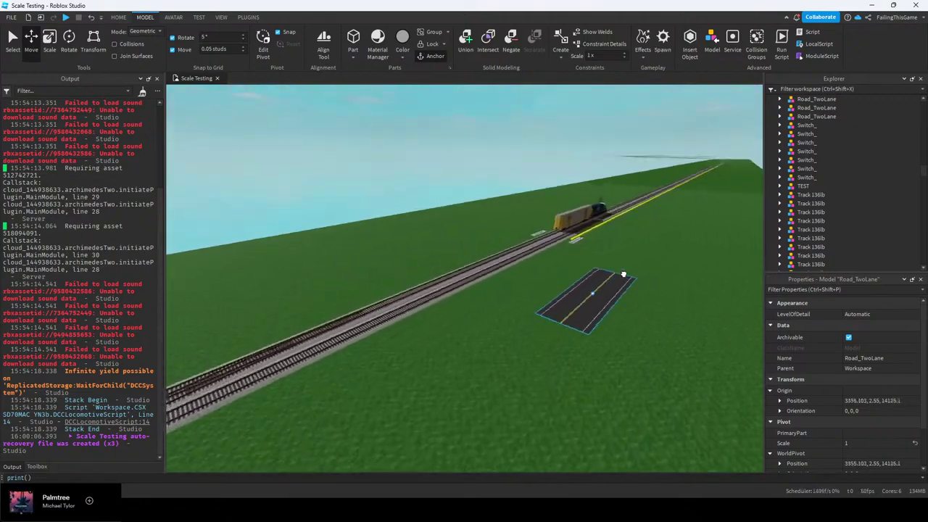
{"action": "left_click_drag", "start_coordinate": [623, 273], "coordinate": [624, 274]}
{"action": "right_click_drag", "start_coordinate": [624, 272], "coordinate": [623, 273]}
{"action": "left_click_drag", "start_coordinate": [623, 274], "coordinate": [623, 274]}
{"action": "right_click_drag", "start_coordinate": [624, 273], "coordinate": [623, 274]}
{"action": "left_click_drag", "start_coordinate": [624, 274], "coordinate": [547, 256]}
Turn the two-lane road 90° and place it across both tracks beneath the train
{"action": "key", "text": "w"}
{"action": "key", "text": "ctrl+r"}
{"action": "left_click_drag", "start_coordinate": [499, 314], "coordinate": [508, 301]}
{"action": "key", "text": "a"}
{"action": "right_click_drag", "start_coordinate": [504, 301], "coordinate": [508, 300]}
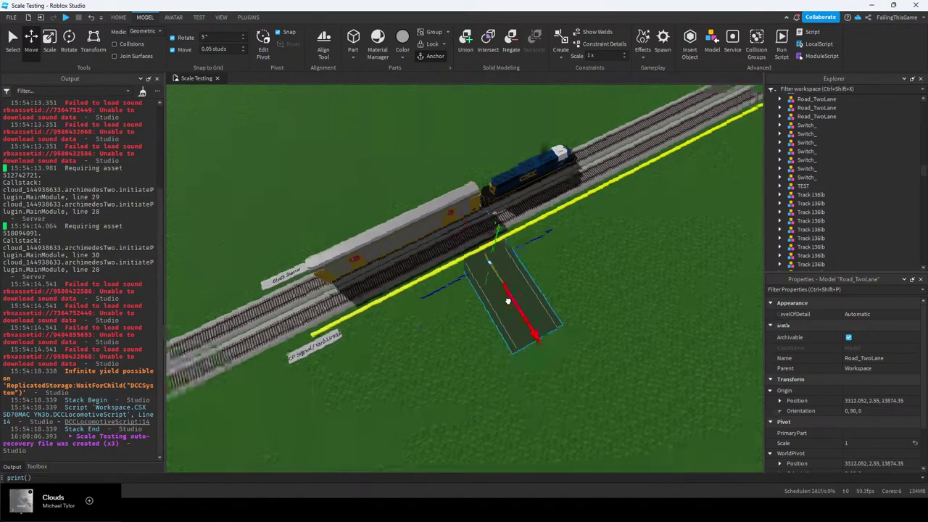
{"action": "left_click_drag", "start_coordinate": [507, 300], "coordinate": [511, 292]}
{"action": "right_click_drag", "start_coordinate": [508, 300], "coordinate": [512, 292]}
{"action": "left_click_drag", "start_coordinate": [512, 292], "coordinate": [533, 263]}
{"action": "right_click_drag", "start_coordinate": [512, 292], "coordinate": [513, 291]}
{"action": "left_click_drag", "start_coordinate": [533, 262], "coordinate": [529, 264]}
{"action": "key", "text": "d"}
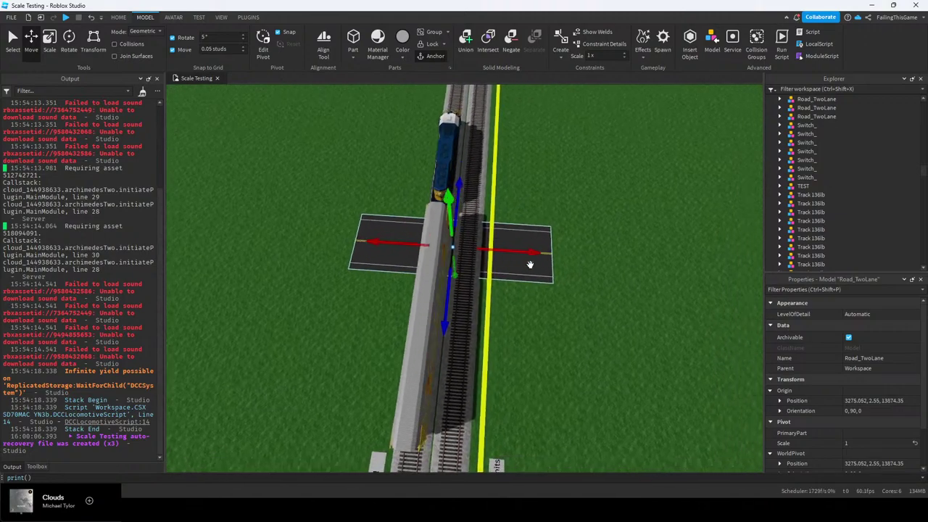
{"action": "right_click_drag", "start_coordinate": [541, 265], "coordinate": [543, 264]}
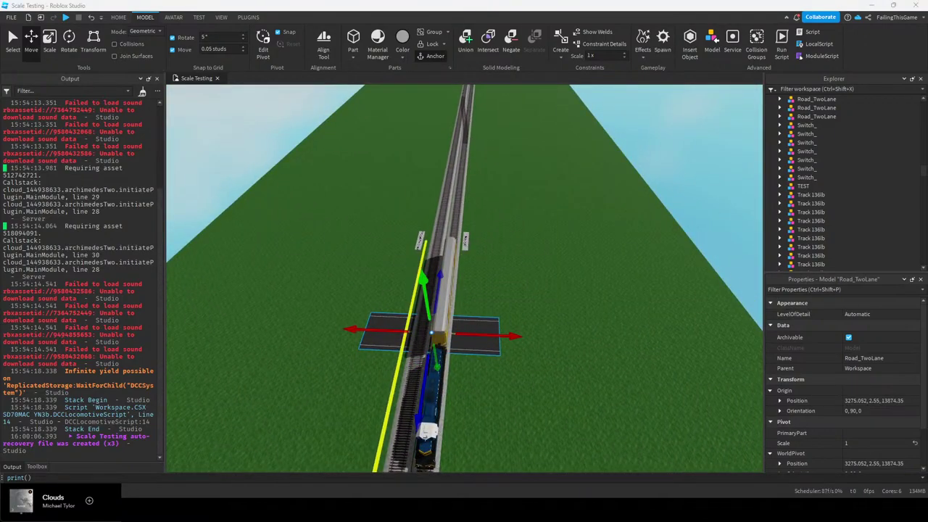
Rotate the crossing road to an orientation of 0, 50, 0 so it meets the tracks at a skew
{"action": "right_click_drag", "start_coordinate": [477, 249], "coordinate": [478, 250]}
{"action": "key", "text": "w"}
{"action": "left_click", "coordinate": [77, 56]}
{"action": "right_click_drag", "start_coordinate": [488, 209], "coordinate": [488, 209]}
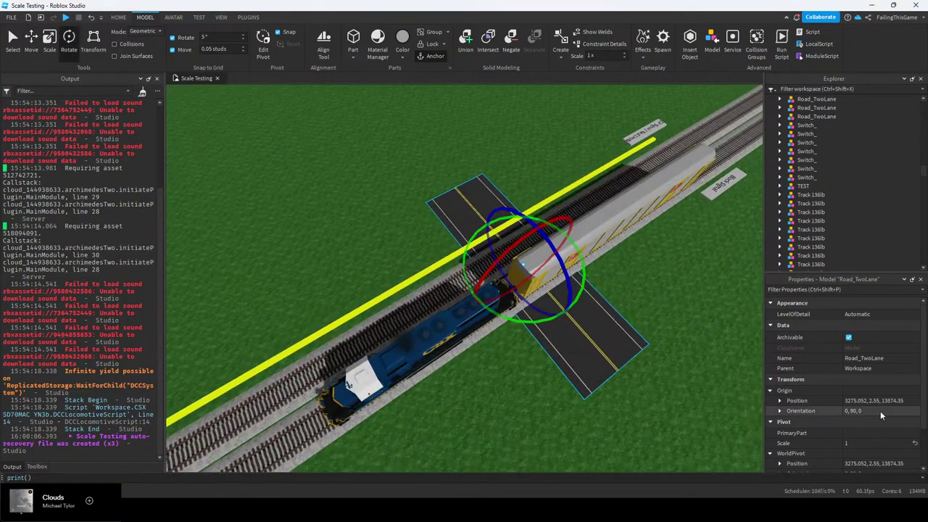
{"action": "scroll", "coordinate": [880, 414], "scroll_direction": "down", "scroll_amount": 2}
{"action": "right_click_drag", "start_coordinate": [560, 305], "coordinate": [558, 312]}
{"action": "left_click_drag", "start_coordinate": [557, 312], "coordinate": [449, 316]}
{"action": "right_click_drag", "start_coordinate": [449, 315], "coordinate": [448, 305]}
{"action": "key", "text": "w"}
Shift the skewed road about 6 studs along the double track, leaving it unselected
{"action": "left_click", "coordinate": [43, 41]}
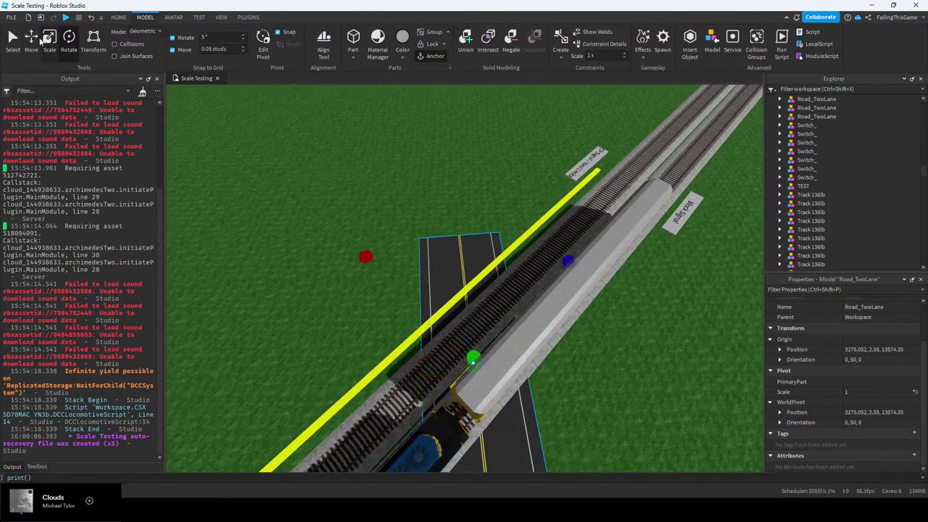
{"action": "left_click", "coordinate": [29, 36]}
{"action": "right_click_drag", "start_coordinate": [376, 204], "coordinate": [376, 203]}
{"action": "key", "text": "s"}
{"action": "key", "text": "w"}
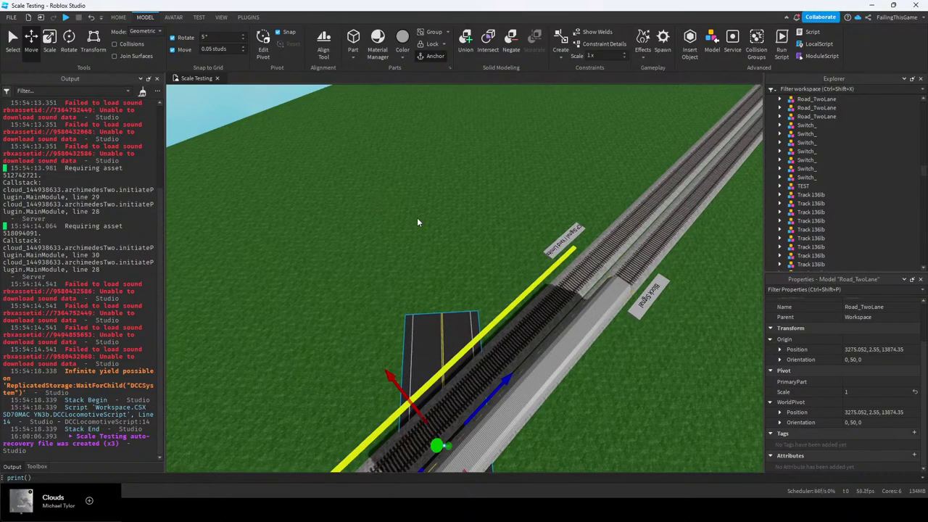
{"action": "right_click_drag", "start_coordinate": [419, 231], "coordinate": [425, 253]}
{"action": "key", "text": "s"}
{"action": "left_click_drag", "start_coordinate": [395, 363], "coordinate": [398, 338]}
{"action": "right_click_drag", "start_coordinate": [402, 241], "coordinate": [394, 249]}
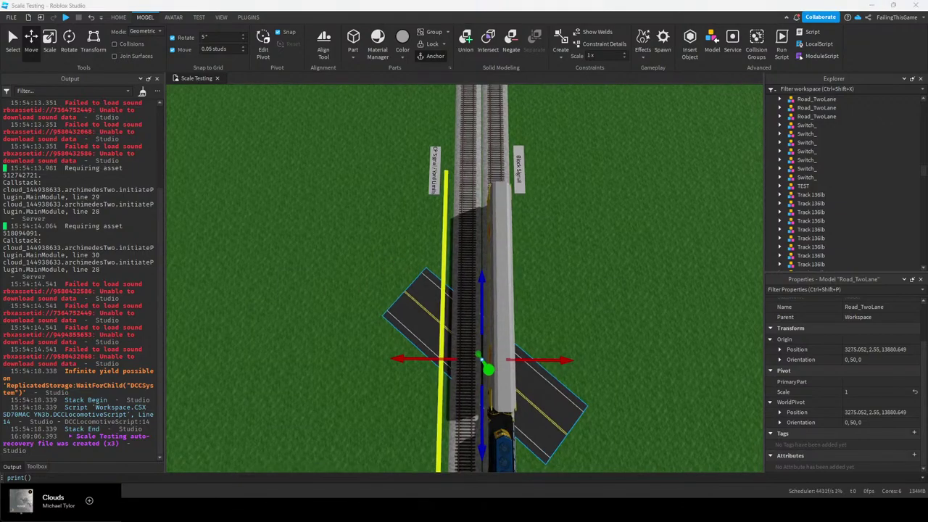
{"action": "right_click_drag", "start_coordinate": [388, 257], "coordinate": [436, 243]}
{"action": "left_click", "coordinate": [575, 267]}
Examine the skewed road crossing, the train and the line beyond from several distances
{"action": "key", "text": "s"}
{"action": "key", "text": "d"}
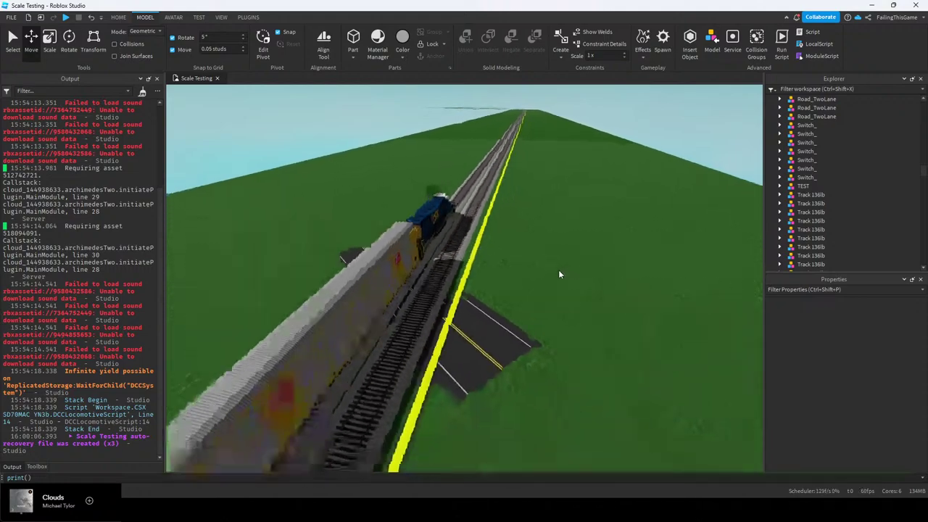
{"action": "key", "text": "w"}
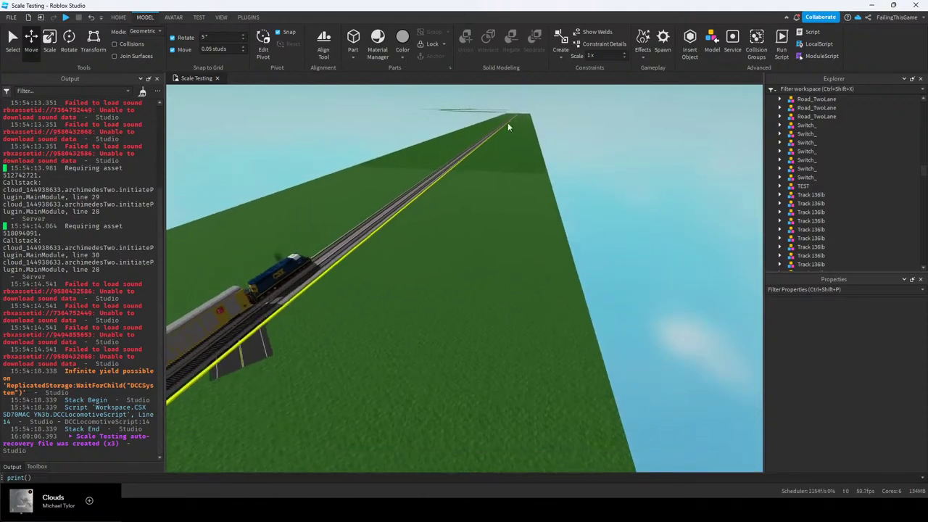
{"action": "key", "text": "a"}
{"action": "key", "text": "s"}
{"action": "key", "text": "d"}
{"action": "key", "text": "s"}
{"action": "key", "text": "q"}
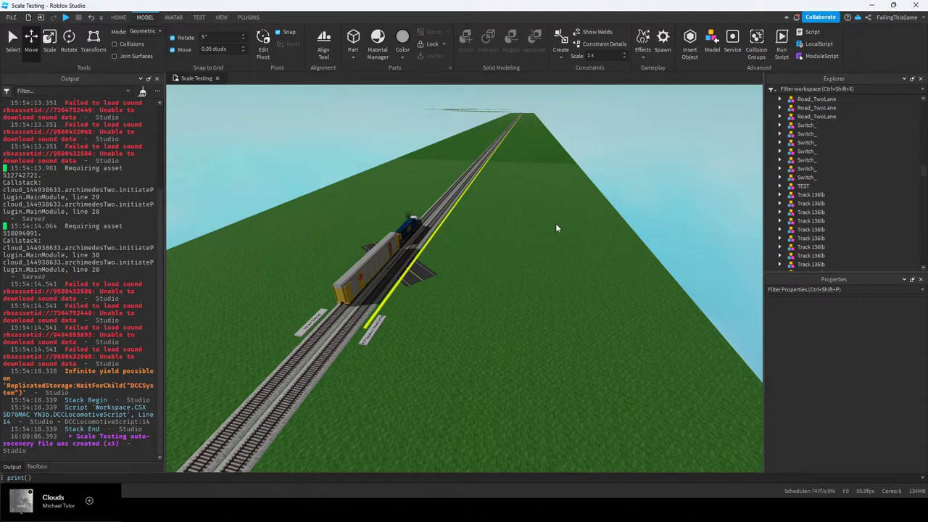
Look along the double track in both directions, checking the crossover's spacing from the signal markers and train
{"action": "right_click_drag", "start_coordinate": [597, 411], "coordinate": [439, 346]}
{"action": "scroll", "coordinate": [440, 353], "scroll_direction": "up", "scroll_amount": 3}
{"action": "scroll", "coordinate": [449, 218], "scroll_direction": "down", "scroll_amount": 3}
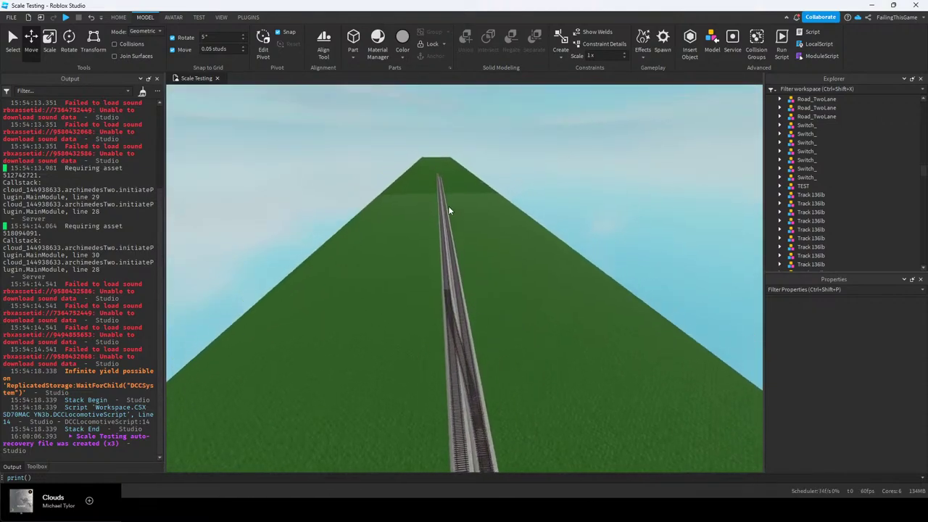
{"action": "scroll", "coordinate": [439, 233], "scroll_direction": "up", "scroll_amount": 2}
{"action": "scroll", "coordinate": [423, 103], "scroll_direction": "down", "scroll_amount": 4}
{"action": "scroll", "coordinate": [436, 156], "scroll_direction": "up", "scroll_amount": 4}
{"action": "scroll", "coordinate": [433, 152], "scroll_direction": "down", "scroll_amount": 2}
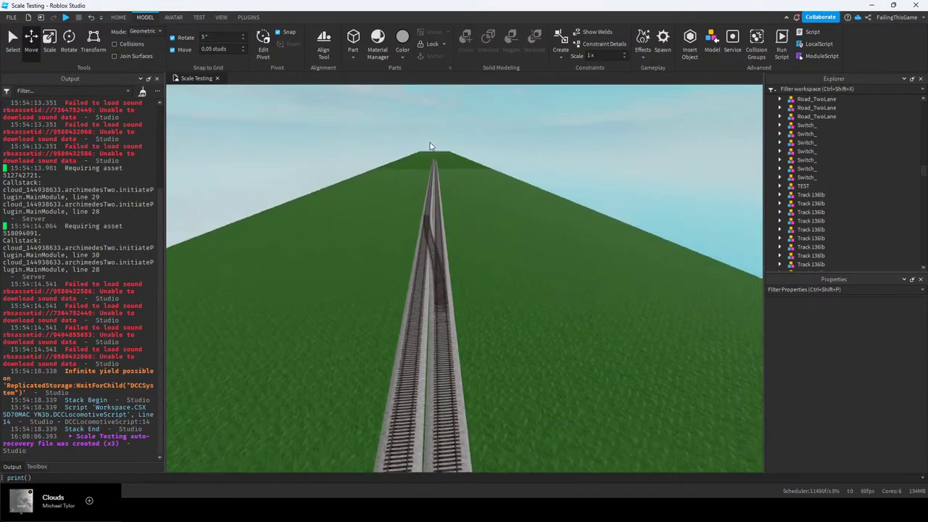
{"action": "scroll", "coordinate": [430, 138], "scroll_direction": "up", "scroll_amount": 2}
{"action": "scroll", "coordinate": [383, 245], "scroll_direction": "up", "scroll_amount": 3}
{"action": "scroll", "coordinate": [384, 311], "scroll_direction": "down", "scroll_amount": 4}
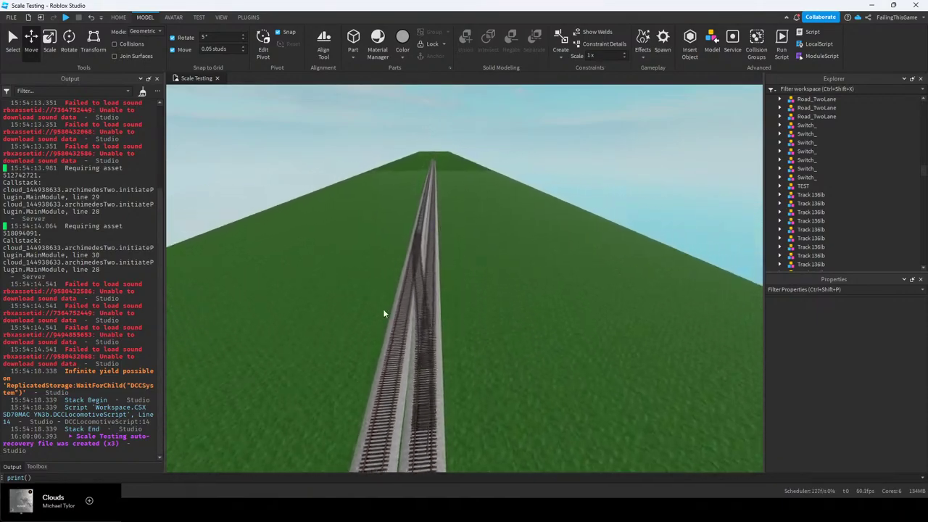
{"action": "scroll", "coordinate": [432, 107], "scroll_direction": "down", "scroll_amount": 6}
{"action": "right_click_drag", "start_coordinate": [489, 263], "coordinate": [453, 303]}
{"action": "scroll", "coordinate": [453, 306], "scroll_direction": "up", "scroll_amount": 3}
{"action": "scroll", "coordinate": [454, 304], "scroll_direction": "up", "scroll_amount": 3}
{"action": "scroll", "coordinate": [445, 364], "scroll_direction": "up", "scroll_amount": 4}
{"action": "scroll", "coordinate": [478, 172], "scroll_direction": "down", "scroll_amount": 8}
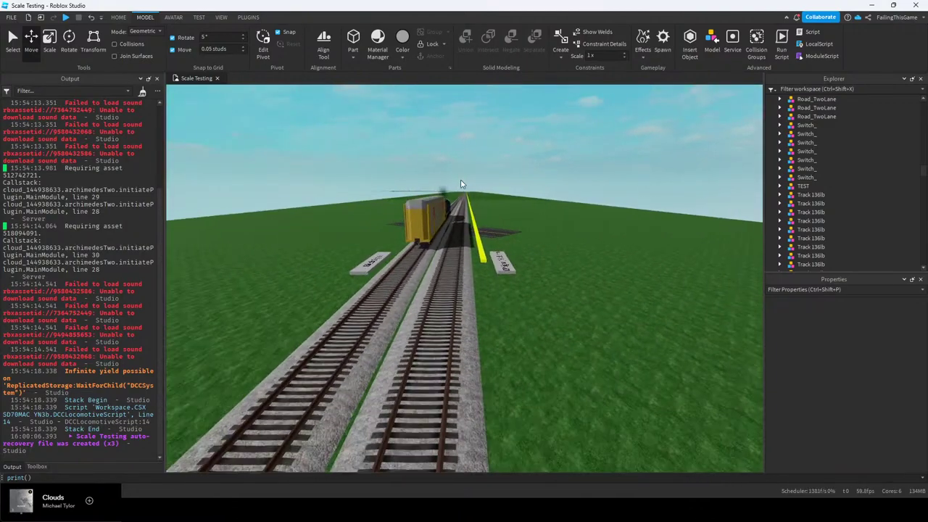
Examine the line from above the road crossing to the crossover, ending close to the crossover's track end
{"action": "key", "text": "e"}
{"action": "key", "text": "w"}
{"action": "key", "text": "s"}
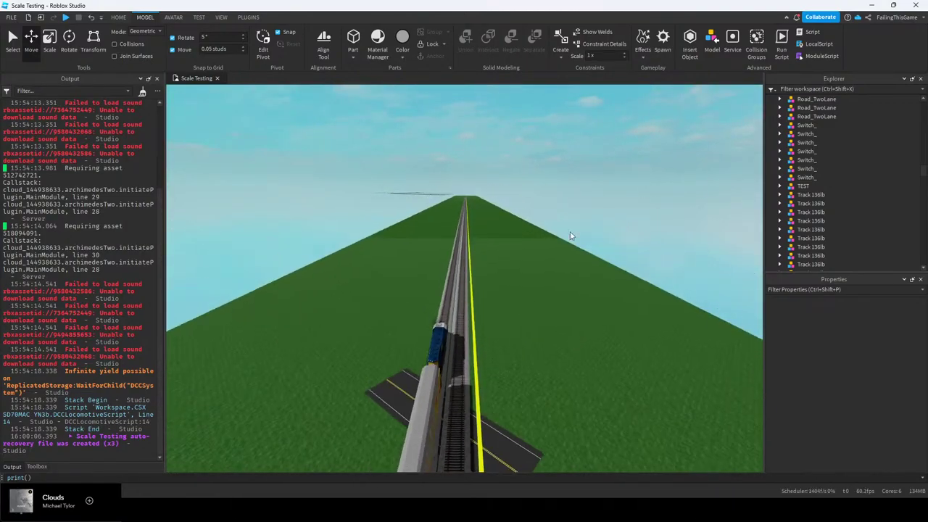
{"action": "key", "text": "w"}
{"action": "key", "text": "q"}
{"action": "right_click_drag", "start_coordinate": [473, 193], "coordinate": [473, 193]}
{"action": "key", "text": "s"}
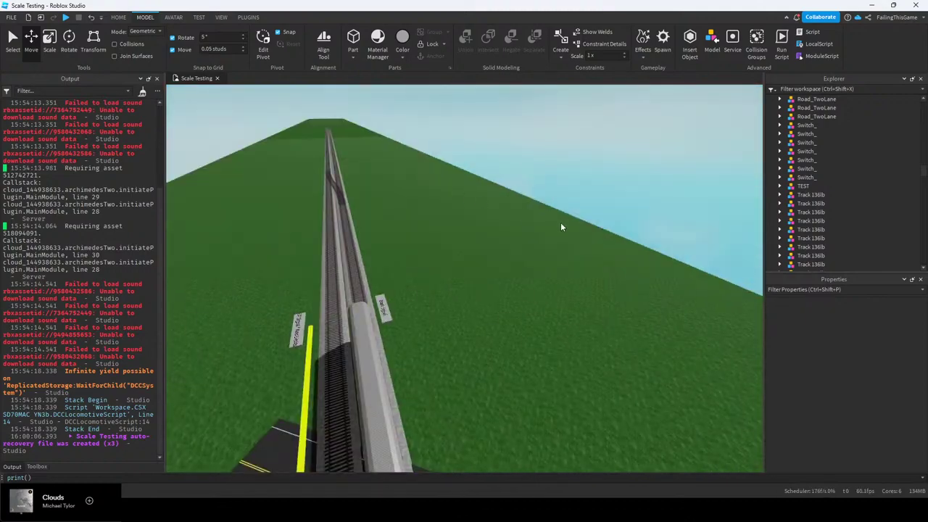
{"action": "key", "text": "s"}
{"action": "right_click_drag", "start_coordinate": [560, 224], "coordinate": [543, 233]}
{"action": "key", "text": "w"}
{"action": "key", "text": "w"}
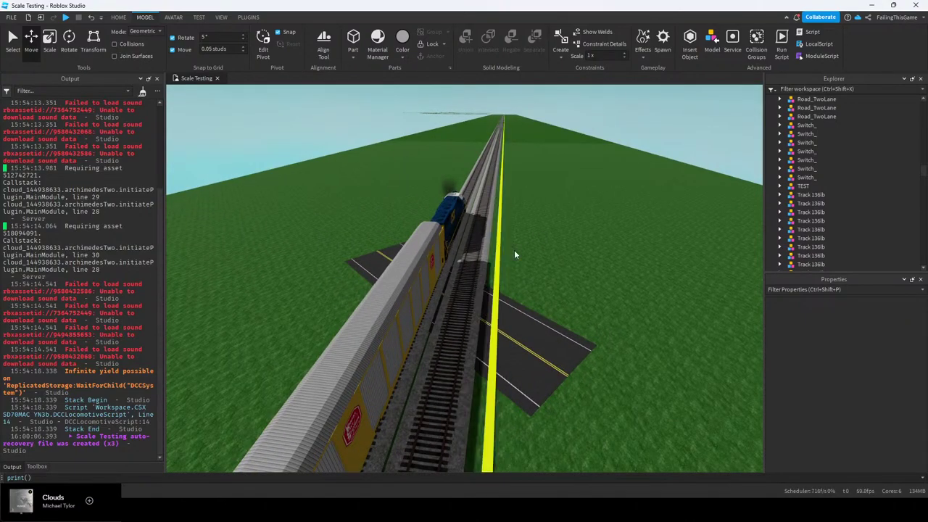
{"action": "right_click", "coordinate": [515, 248]}
{"action": "left_click", "coordinate": [510, 197]}
{"action": "right_click_drag", "start_coordinate": [510, 198], "coordinate": [437, 293]}
{"action": "key", "text": "w"}
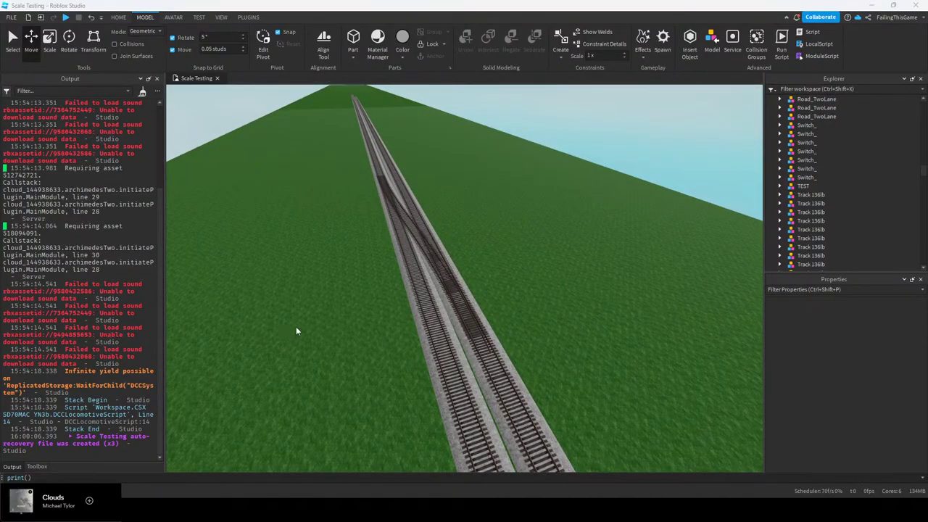
{"action": "right_click_drag", "start_coordinate": [296, 331], "coordinate": [452, 258]}
{"action": "right_click_drag", "start_coordinate": [326, 297], "coordinate": [502, 284]}
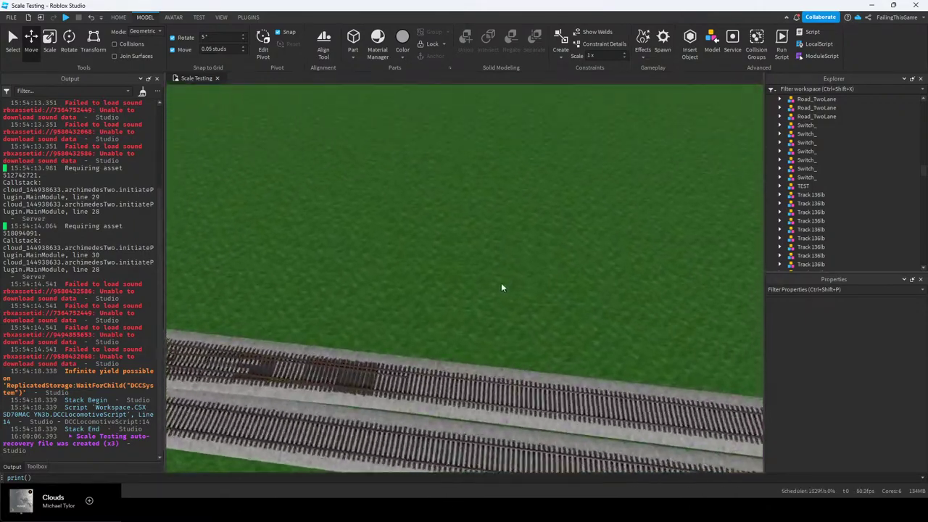
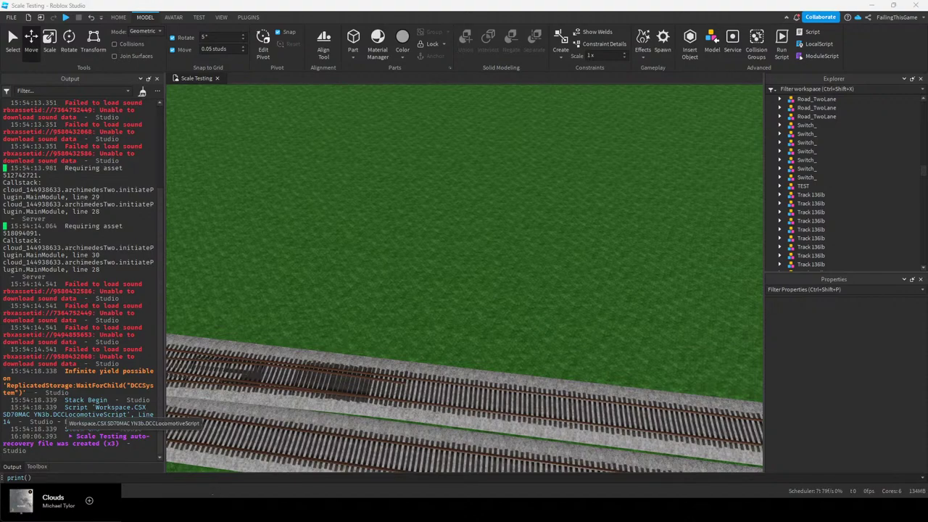
Calculate 3048 divided by 28 by running print(3048/28)
{"action": "left_click", "coordinate": [32, 478]}
{"action": "type", "text": "3"}
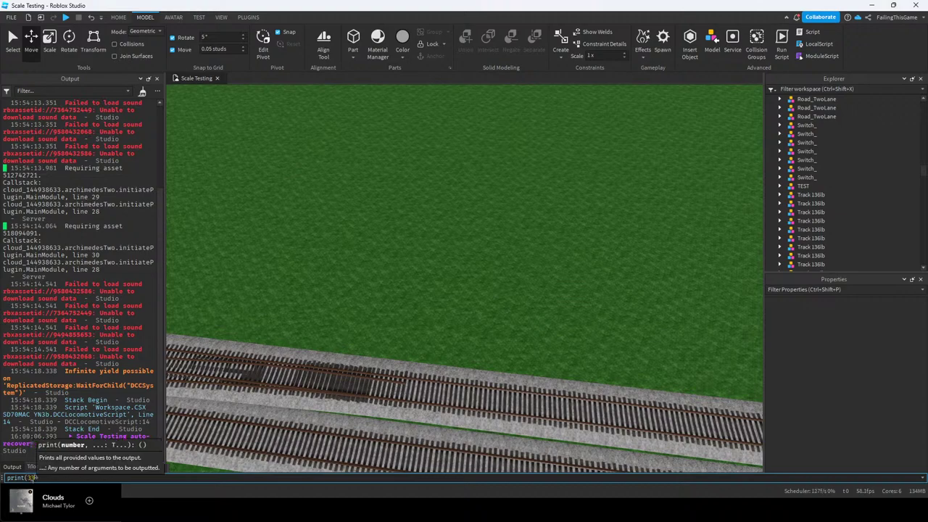
{"action": "type", "text": "948*"}
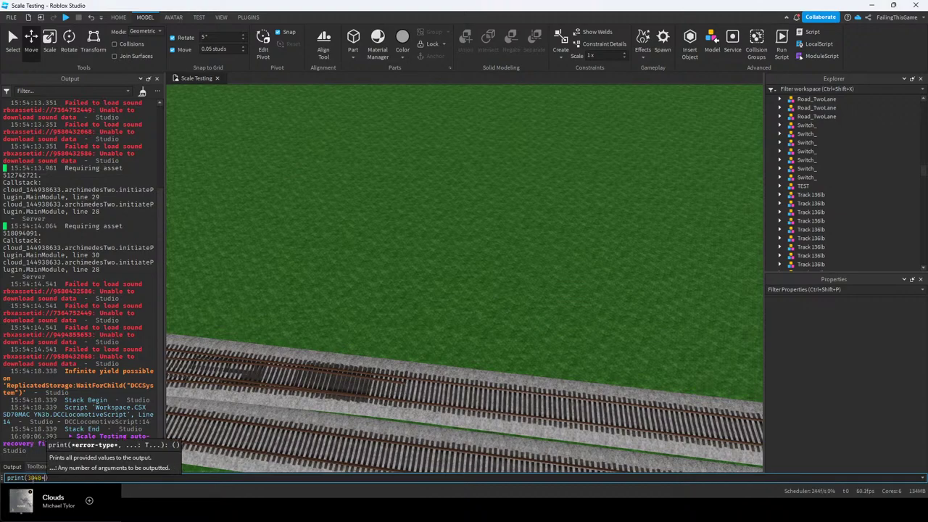
{"action": "key", "text": "BackSpace"}
{"action": "type", "text": "/28"}
{"action": "key", "text": "Return"}
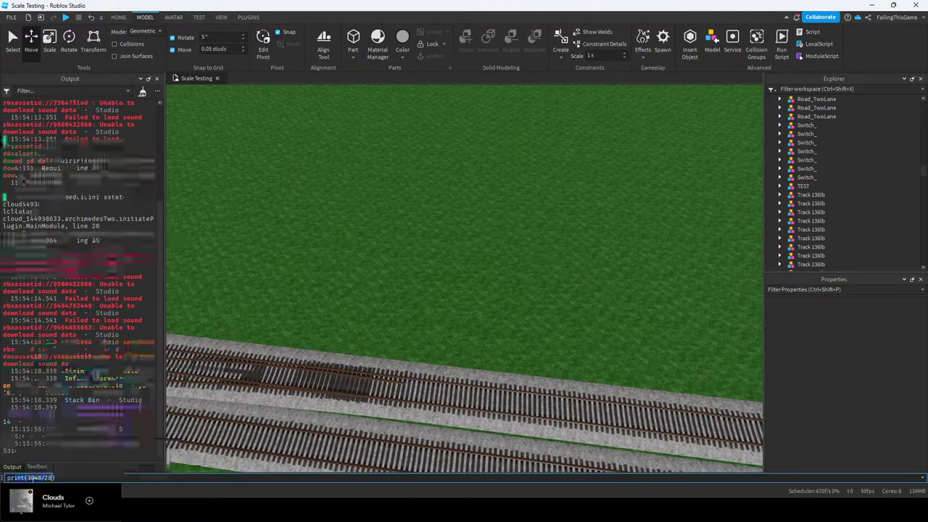
Insert a new block part near the crossover and set its size to 108.86, 1, 2
{"action": "right_click_drag", "start_coordinate": [342, 292], "coordinate": [406, 290]}
{"action": "left_click", "coordinate": [358, 38]}
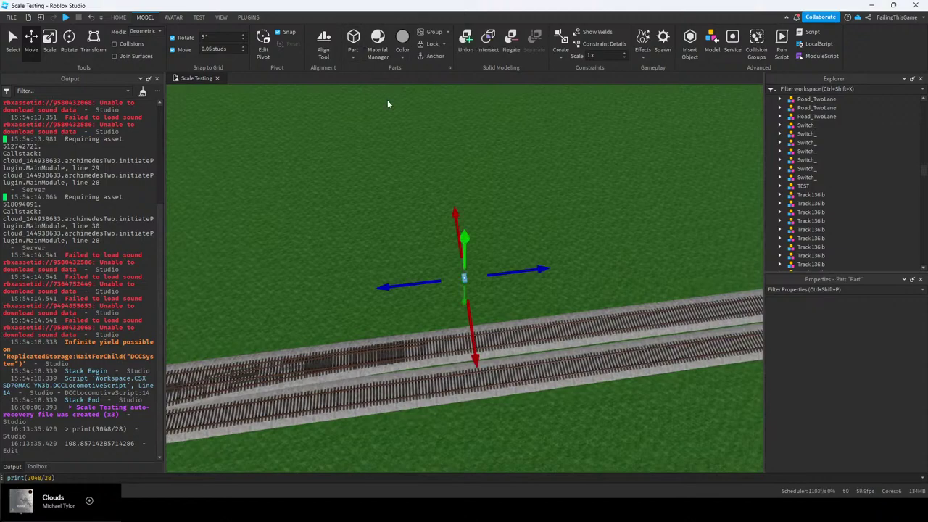
{"action": "scroll", "coordinate": [841, 391], "scroll_direction": "down", "scroll_amount": 2}
{"action": "left_click", "coordinate": [846, 426]}
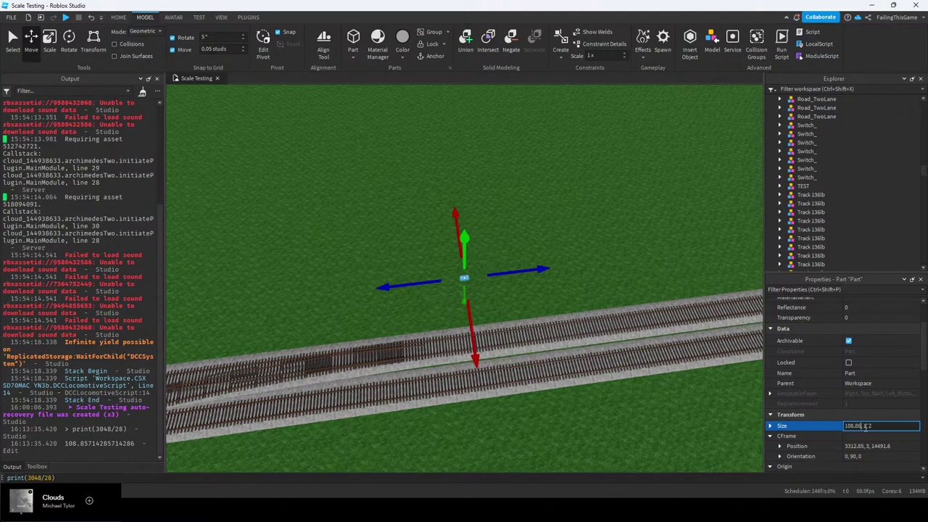
{"action": "key", "text": "Return"}
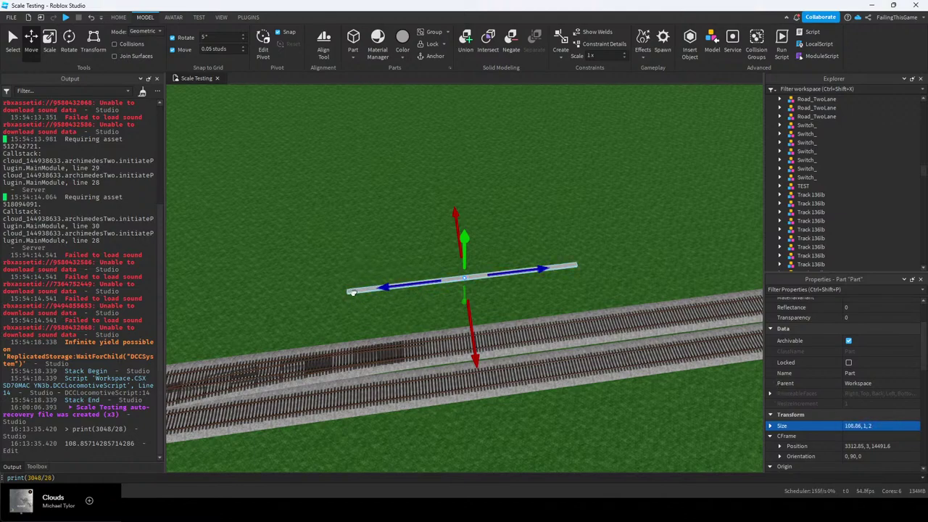
Place the long part parallel to the double track, starting level with the crossover's end
{"action": "left_click_drag", "start_coordinate": [354, 297], "coordinate": [433, 322]}
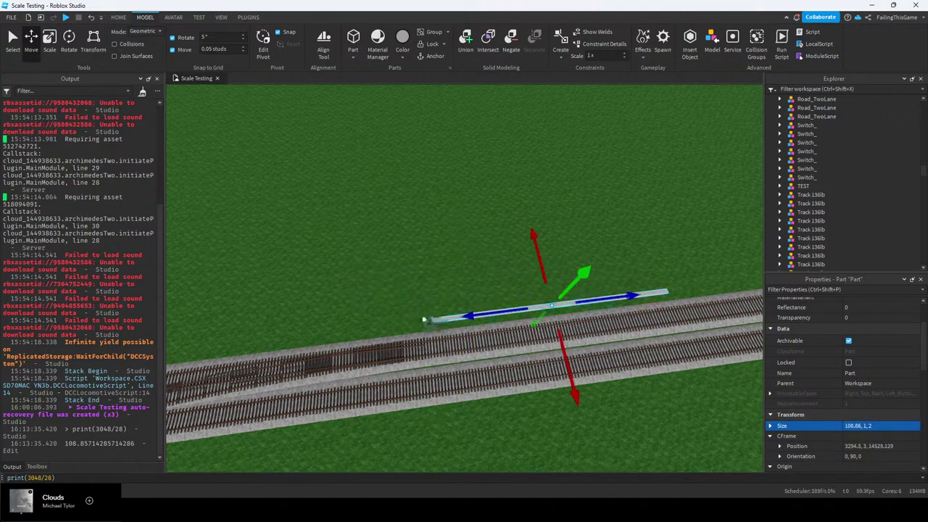
{"action": "right_click_drag", "start_coordinate": [425, 320], "coordinate": [419, 311]}
{"action": "key", "text": "a"}
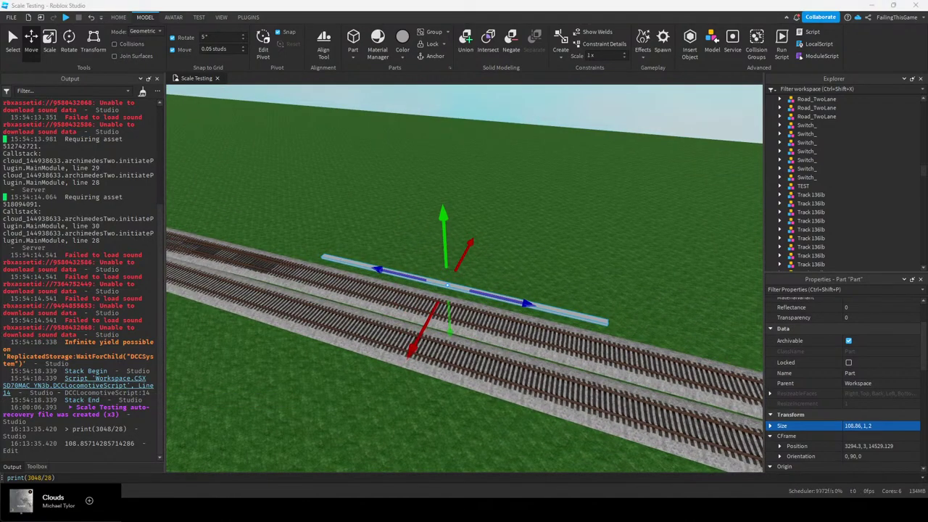
Calculate 6096 divided by 28 by running print(6096/28)
{"action": "left_click", "coordinate": [36, 478]}
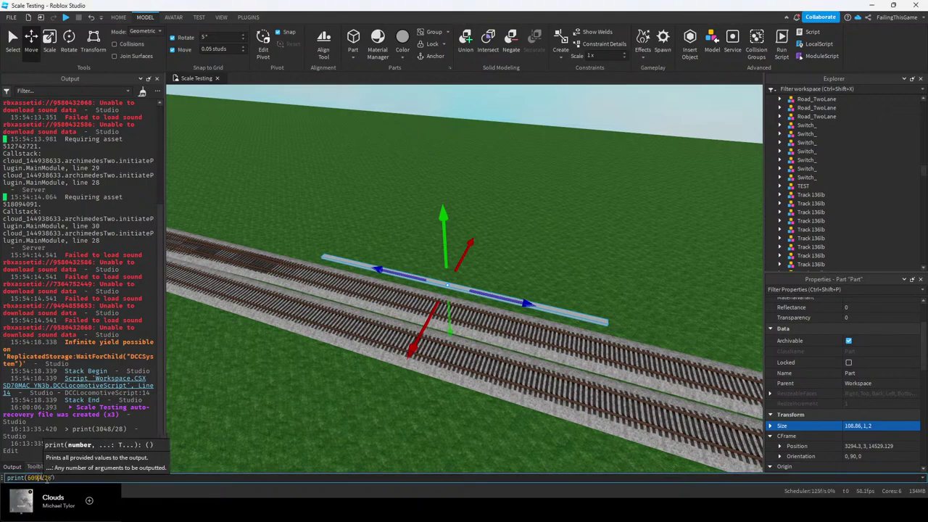
{"action": "key", "text": "Return"}
{"action": "left_click", "coordinate": [845, 427]}
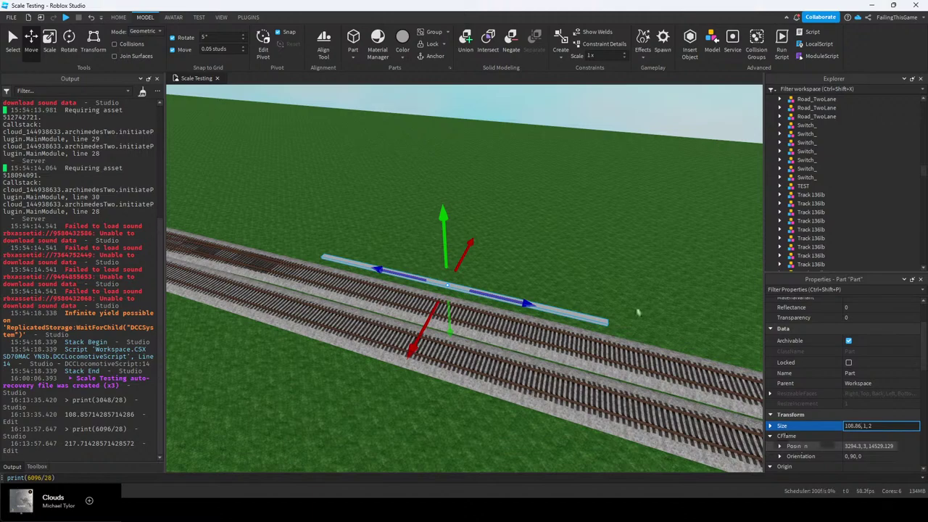
Duplicate the long measuring part and place the copy end to end with it along the double track
{"action": "left_click", "coordinate": [374, 241]}
{"action": "left_click", "coordinate": [398, 275]}
{"action": "key", "text": "ctrl+d"}
{"action": "left_click_drag", "start_coordinate": [398, 276], "coordinate": [518, 295]}
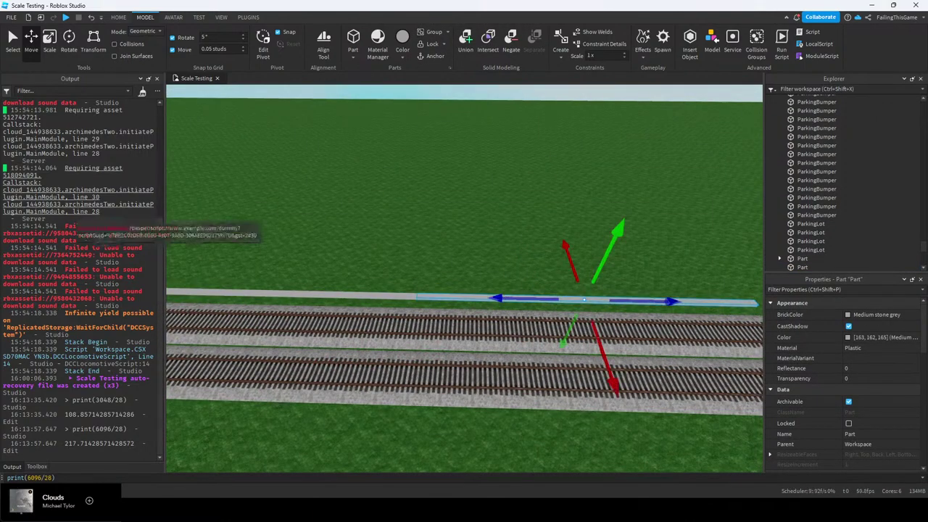
Select both measuring parts and shift them together slightly along the double track
{"action": "left_click", "coordinate": [522, 250]}
{"action": "right_click_drag", "start_coordinate": [520, 251], "coordinate": [520, 251]}
{"action": "key", "text": "a"}
{"action": "right_click_drag", "start_coordinate": [445, 275], "coordinate": [454, 265]}
{"action": "left_click", "coordinate": [453, 263]}
{"action": "left_click", "coordinate": [625, 259], "text": "ctrl"}
{"action": "left_click_drag", "start_coordinate": [540, 267], "coordinate": [546, 265]}
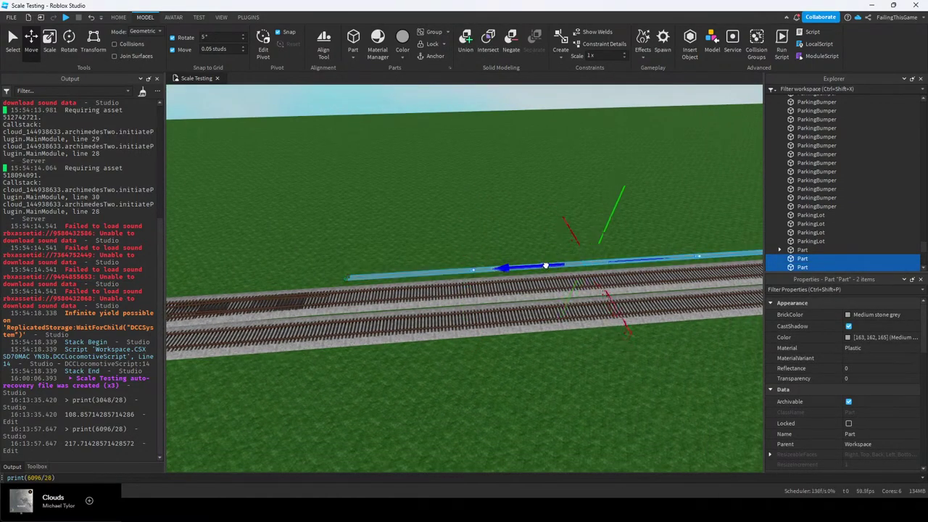
Shorten the ballast of the track beside the measuring parts to about 220 studs, ending just past the second part
{"action": "left_click", "coordinate": [469, 251]}
{"action": "right_click_drag", "start_coordinate": [470, 251], "coordinate": [470, 251]}
{"action": "key", "text": "d"}
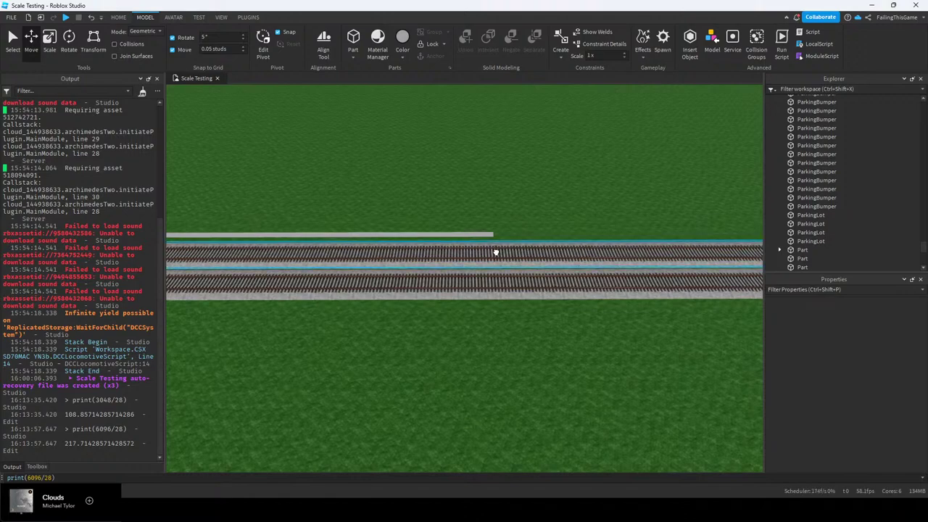
{"action": "left_click", "coordinate": [495, 251], "text": "alt"}
{"action": "right_click_drag", "start_coordinate": [351, 147], "coordinate": [351, 147]}
{"action": "left_click_drag", "start_coordinate": [653, 93], "coordinate": [524, 200]}
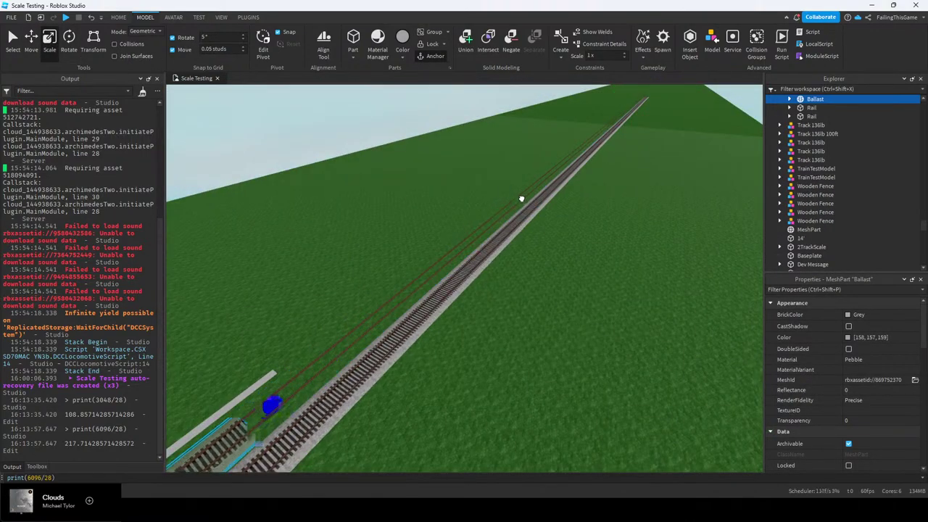
{"action": "right_click_drag", "start_coordinate": [524, 182], "coordinate": [523, 182]}
{"action": "right_click_drag", "start_coordinate": [453, 220], "coordinate": [454, 226]}
{"action": "right_click_drag", "start_coordinate": [496, 263], "coordinate": [496, 263]}
{"action": "left_click_drag", "start_coordinate": [525, 276], "coordinate": [495, 277]}
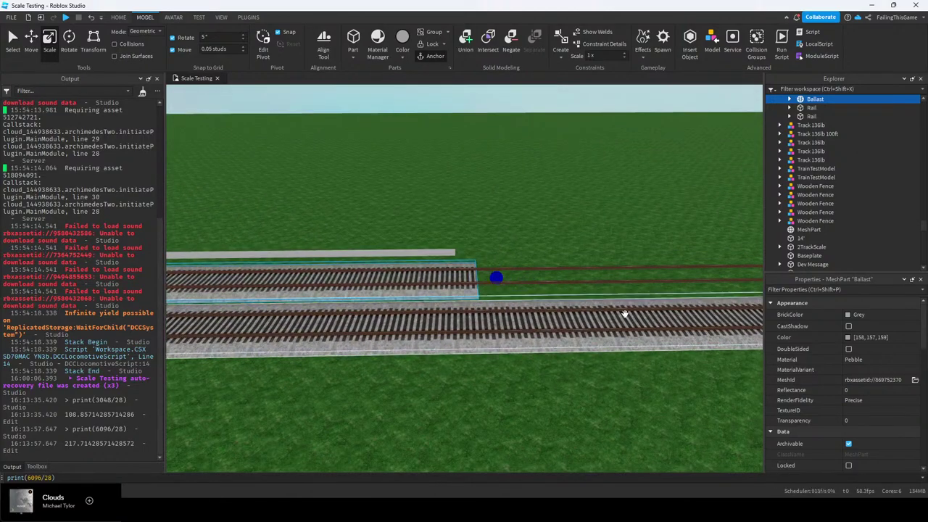
{"action": "scroll", "coordinate": [772, 392], "scroll_direction": "down", "scroll_amount": 2}
{"action": "scroll", "coordinate": [803, 377], "scroll_direction": "down", "scroll_amount": 3}
{"action": "scroll", "coordinate": [571, 253], "scroll_direction": "up", "scroll_amount": 8}
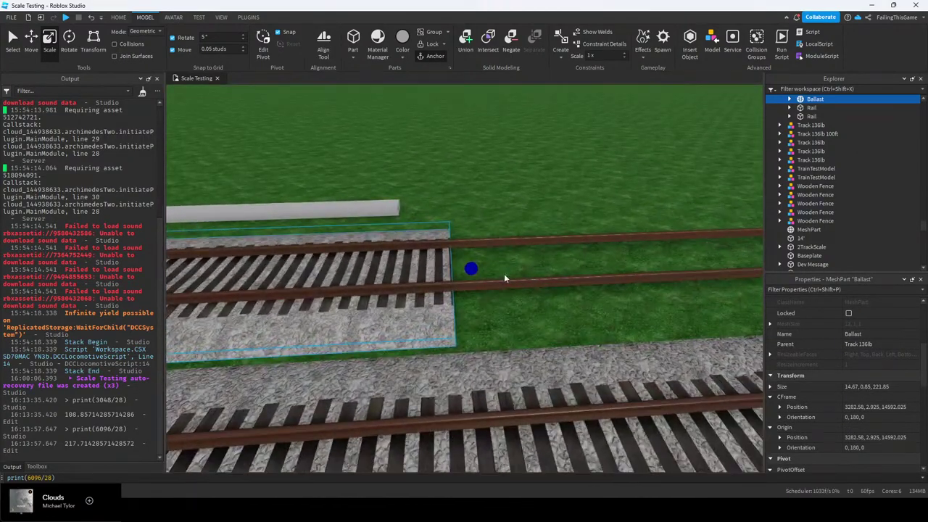
{"action": "mouse_move", "coordinate": [465, 301]}
{"action": "left_mouse_down"}
{"action": "mouse_move", "coordinate": [474, 300]}
{"action": "mouse_move", "coordinate": [457, 302]}
{"action": "left_mouse_up"}
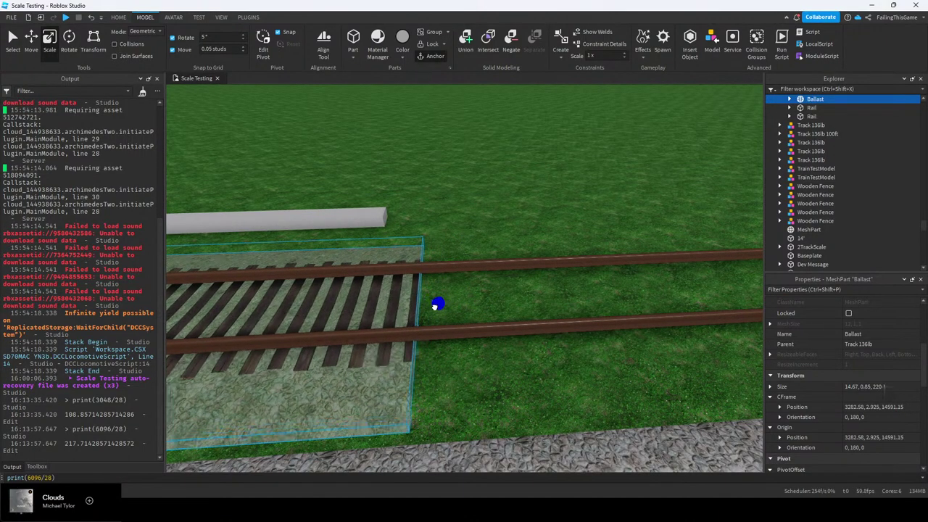
Shorten the shortened track's rail nearest the other track to 220 studs, flush with the ballast end
{"action": "left_click", "coordinate": [503, 268], "text": "alt"}
{"action": "right_click_drag", "start_coordinate": [503, 268], "coordinate": [673, 162]}
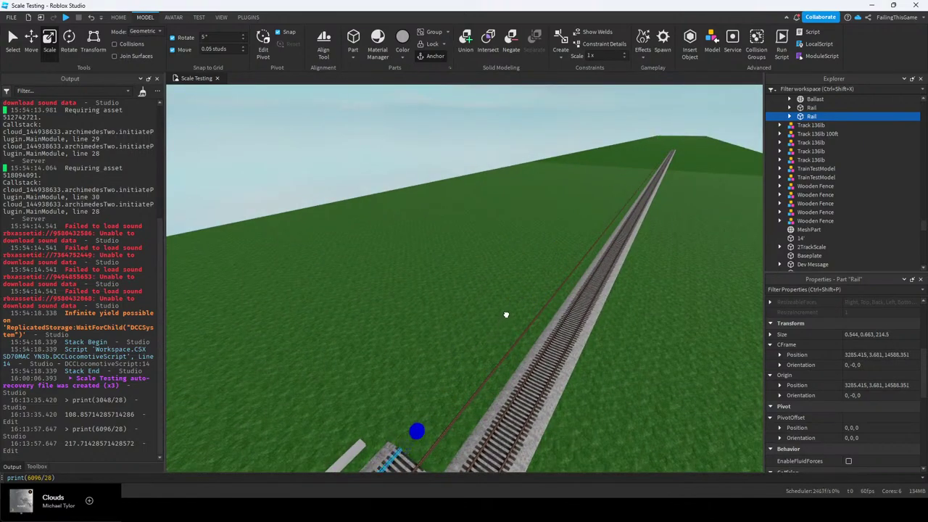
{"action": "right_click_drag", "start_coordinate": [506, 315], "coordinate": [507, 314]}
{"action": "key", "text": "w"}
{"action": "key", "text": "w"}
{"action": "left_click_drag", "start_coordinate": [584, 303], "coordinate": [497, 311]}
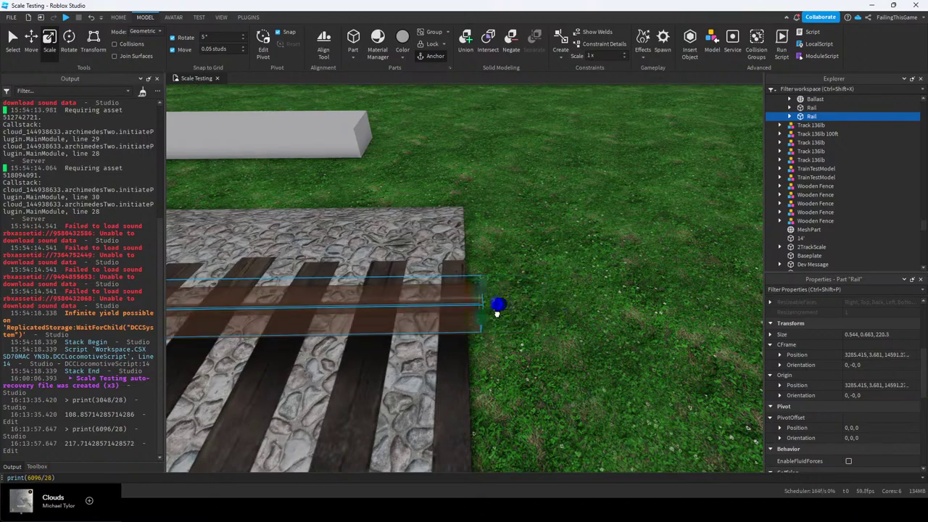
{"action": "scroll", "coordinate": [513, 332], "scroll_direction": "up", "scroll_amount": 4}
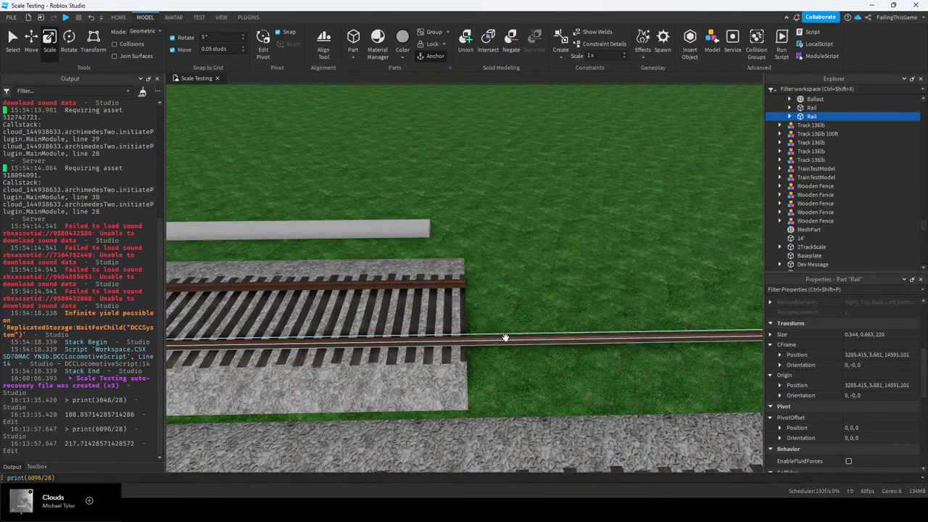
Shorten the same track's remaining long rail to 220 studs so both rails end level
{"action": "left_click", "coordinate": [506, 337]}
{"action": "scroll", "coordinate": [506, 337], "scroll_direction": "down", "scroll_amount": 5}
{"action": "right_click_drag", "start_coordinate": [506, 337], "coordinate": [506, 338]}
{"action": "left_click_drag", "start_coordinate": [720, 137], "coordinate": [681, 156]}
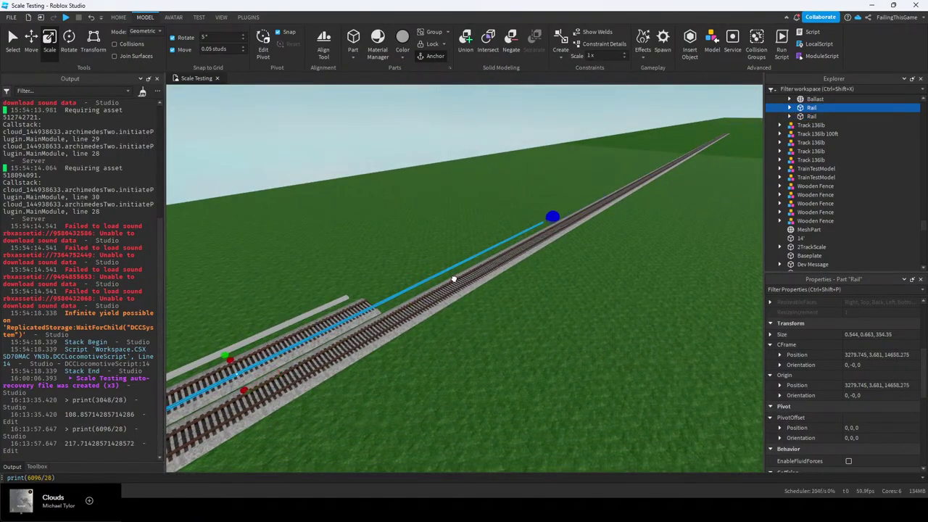
{"action": "left_click_drag", "start_coordinate": [454, 279], "coordinate": [432, 282]}
{"action": "scroll", "coordinate": [393, 297], "scroll_direction": "up", "scroll_amount": 10}
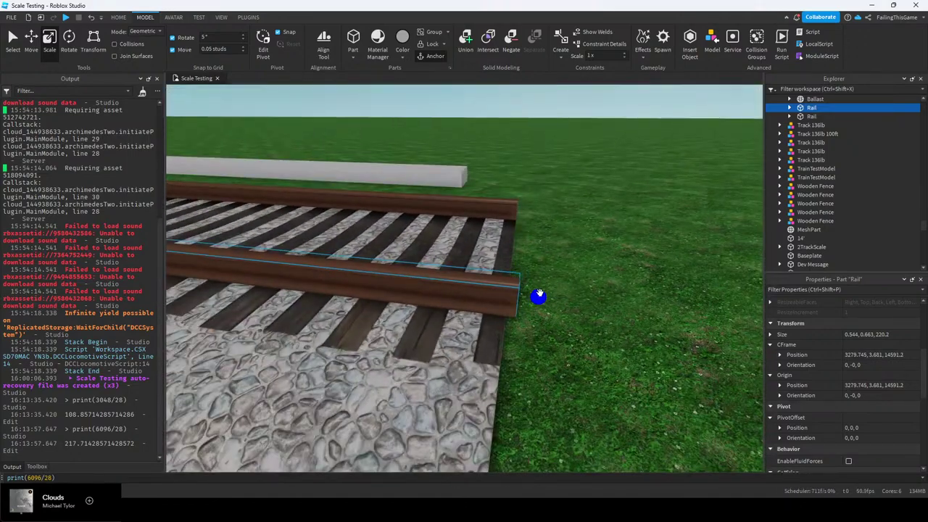
{"action": "left_click_drag", "start_coordinate": [539, 295], "coordinate": [528, 294]}
{"action": "scroll", "coordinate": [533, 274], "scroll_direction": "down", "scroll_amount": 5}
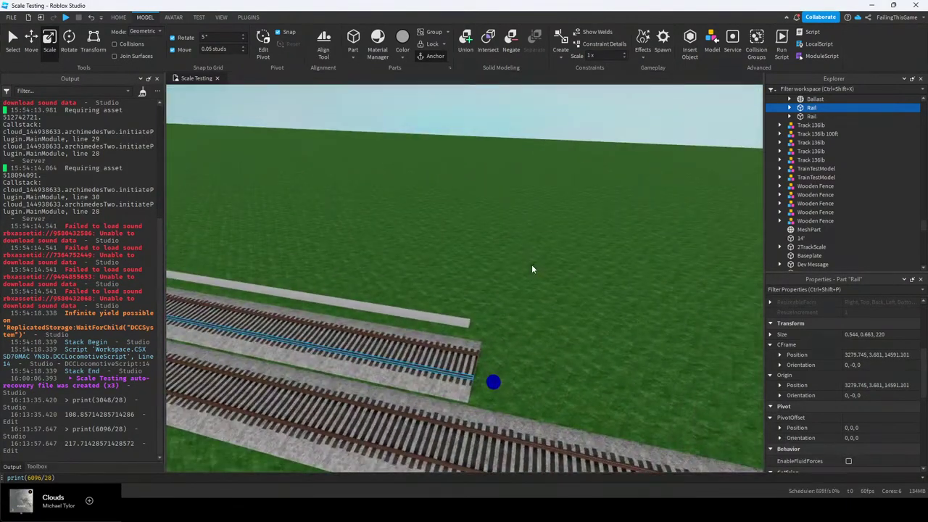
Clear the selection and collapse the expanded track models and Dev Message entries in the object tree
{"action": "left_click", "coordinate": [532, 265]}
{"action": "scroll", "coordinate": [819, 116], "scroll_direction": "up", "scroll_amount": 2}
{"action": "left_click", "coordinate": [779, 140]}
{"action": "scroll", "coordinate": [778, 130], "scroll_direction": "up", "scroll_amount": 1}
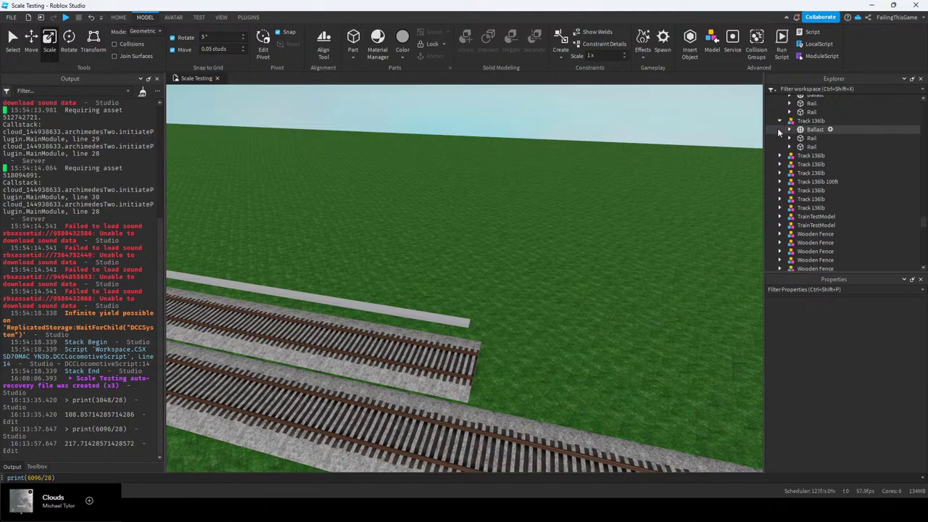
{"action": "left_click", "coordinate": [779, 122]}
{"action": "scroll", "coordinate": [780, 156], "scroll_direction": "down", "scroll_amount": 3}
{"action": "left_click", "coordinate": [780, 220]}
{"action": "left_click", "coordinate": [779, 229]}
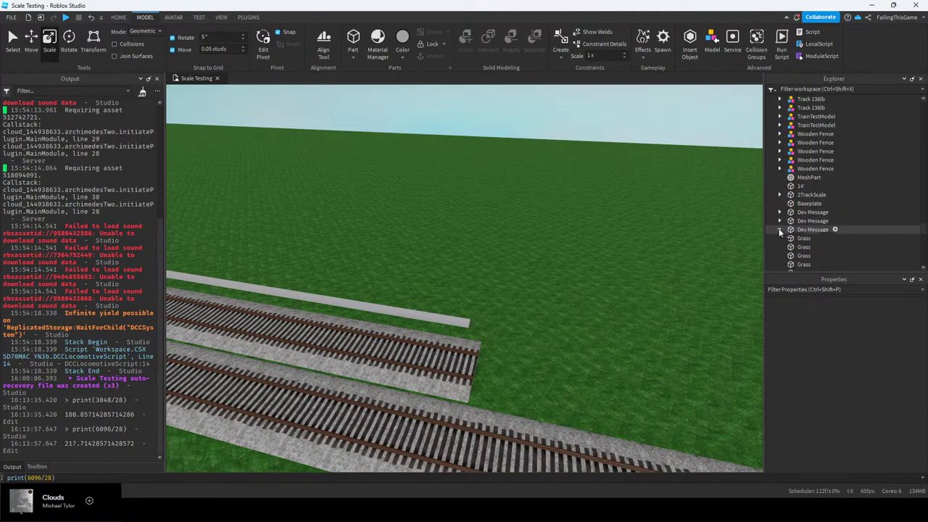
Delete both long measuring parts beside the double track
{"action": "right_click_drag", "start_coordinate": [571, 264], "coordinate": [486, 264]}
{"action": "left_click", "coordinate": [472, 271]}
{"action": "key", "text": "Delete"}
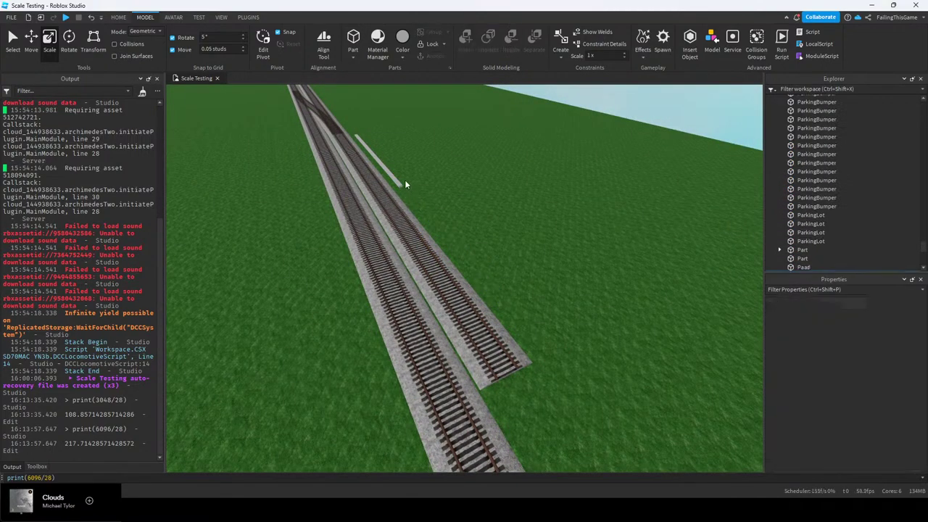
Examine the line beyond the shortened track's end and the whole layout from high above
{"action": "right_click_drag", "start_coordinate": [391, 306], "coordinate": [308, 262]}
{"action": "key", "text": "s"}
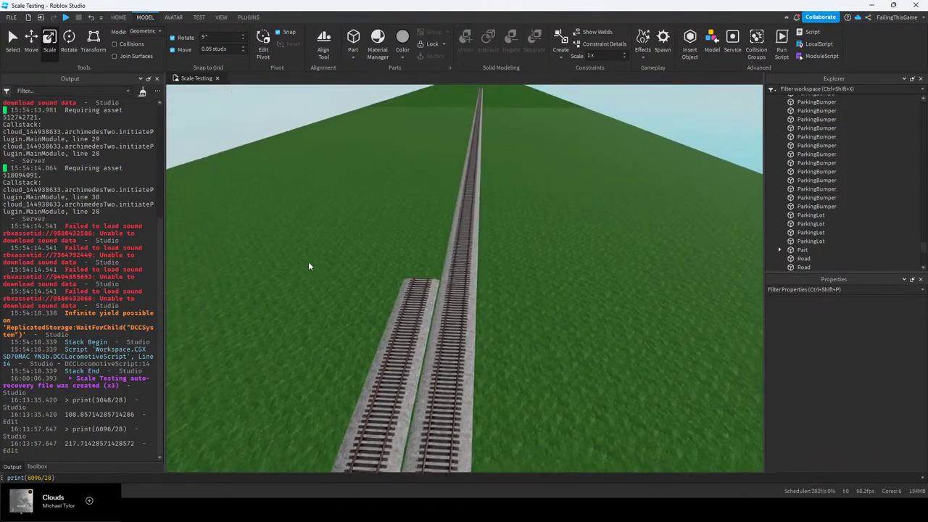
{"action": "key", "text": "s"}
{"action": "mouse_move", "coordinate": [462, 225]}
{"action": "right_mouse_down"}
{"action": "mouse_move", "coordinate": [478, 237]}
{"action": "mouse_move", "coordinate": [470, 235]}
{"action": "right_mouse_up"}
{"action": "key", "text": "w"}
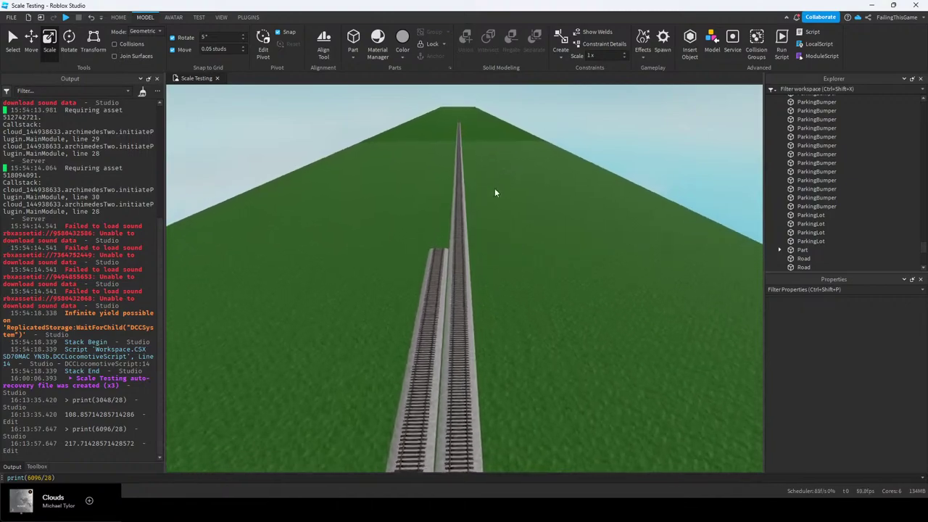
{"action": "right_click_drag", "start_coordinate": [494, 188], "coordinate": [470, 231]}
{"action": "key", "text": "d"}
{"action": "key", "text": "e"}
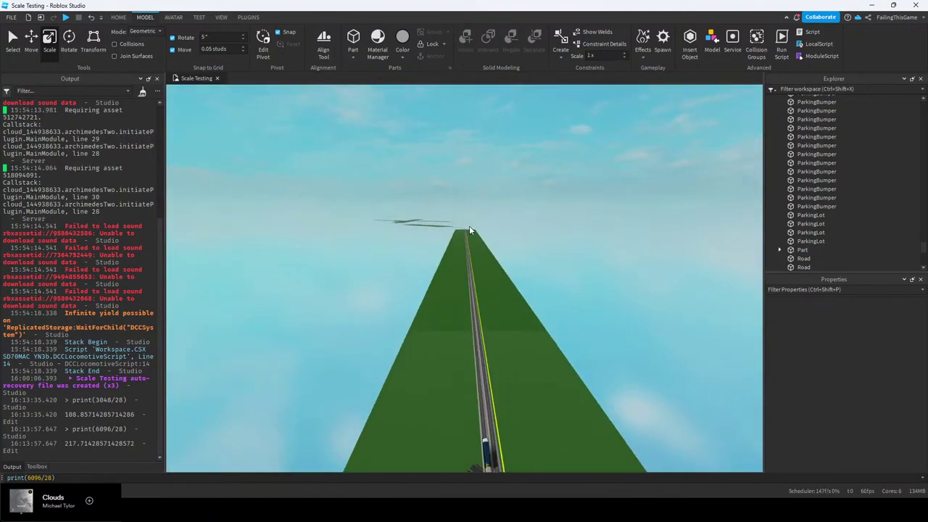
{"action": "key", "text": "e"}
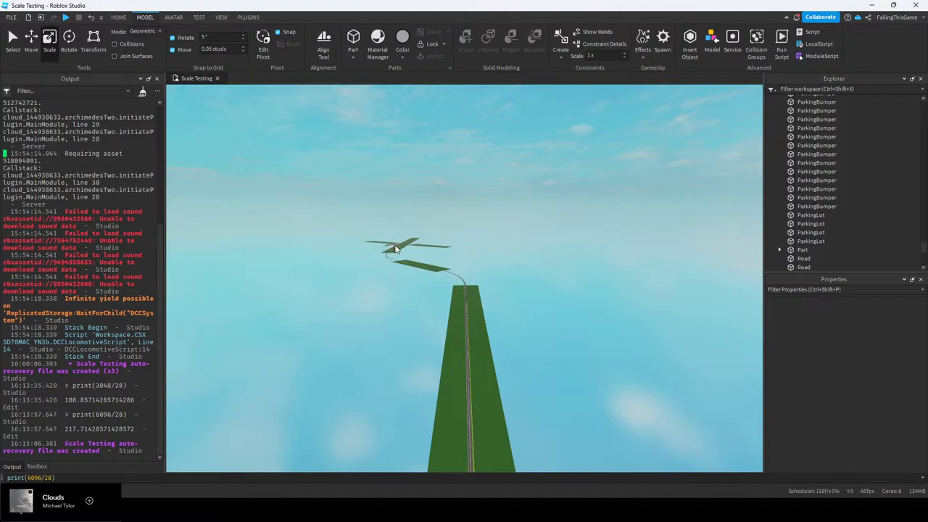
Pick up the short Track 136lb piece on the grey baseplate and carry it toward the double-track line
{"action": "left_click_drag", "start_coordinate": [395, 246], "coordinate": [401, 243]}
{"action": "key", "text": "f"}
{"action": "left_click", "coordinate": [552, 255]}
{"action": "key", "text": "w"}
{"action": "right_click_drag", "start_coordinate": [464, 245], "coordinate": [464, 249]}
{"action": "key", "text": "w"}
{"action": "left_click", "coordinate": [473, 356]}
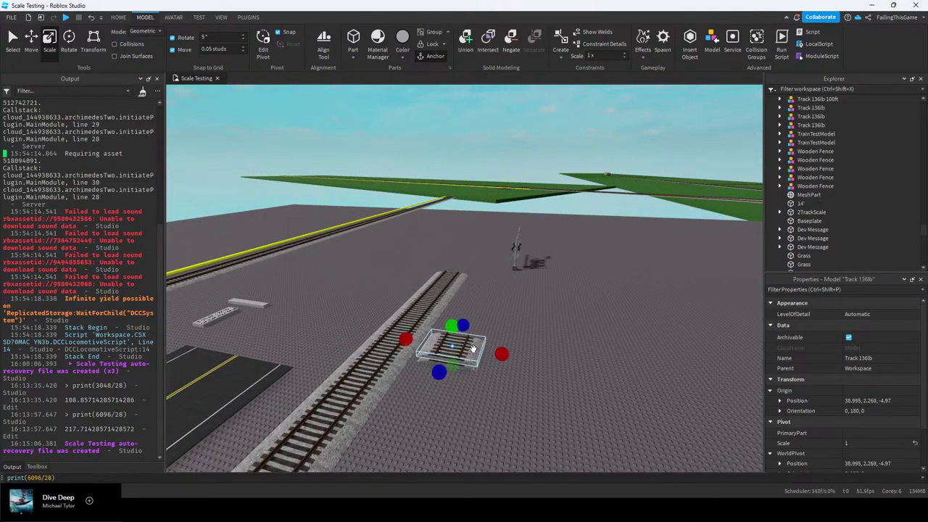
{"action": "key", "text": "w"}
{"action": "left_click_drag", "start_coordinate": [473, 349], "coordinate": [456, 265]}
{"action": "key", "text": "f"}
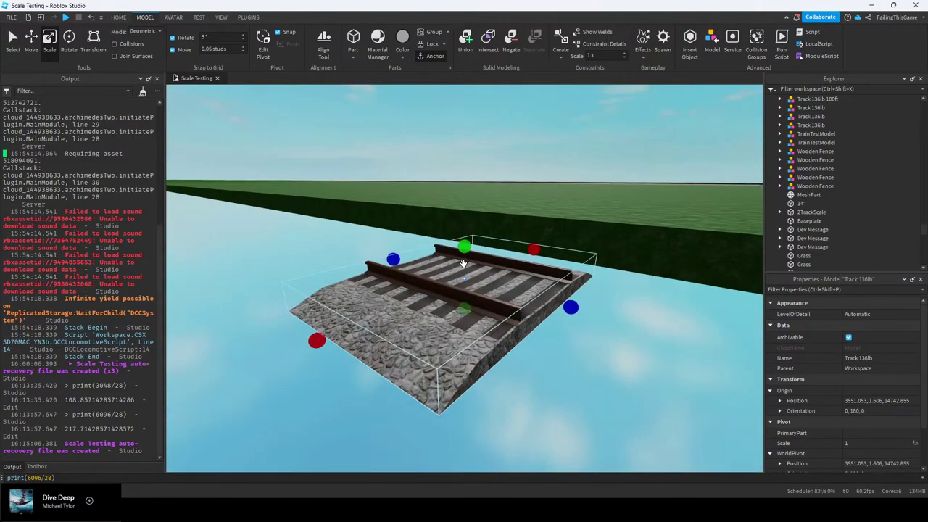
Set the short Track 136lb piece down on the grass beside the double track, near the shortened track's end
{"action": "left_click_drag", "start_coordinate": [526, 269], "coordinate": [516, 289]}
{"action": "key", "text": "w"}
{"action": "right_click_drag", "start_coordinate": [515, 289], "coordinate": [515, 289]}
{"action": "left_click_drag", "start_coordinate": [516, 289], "coordinate": [514, 290]}
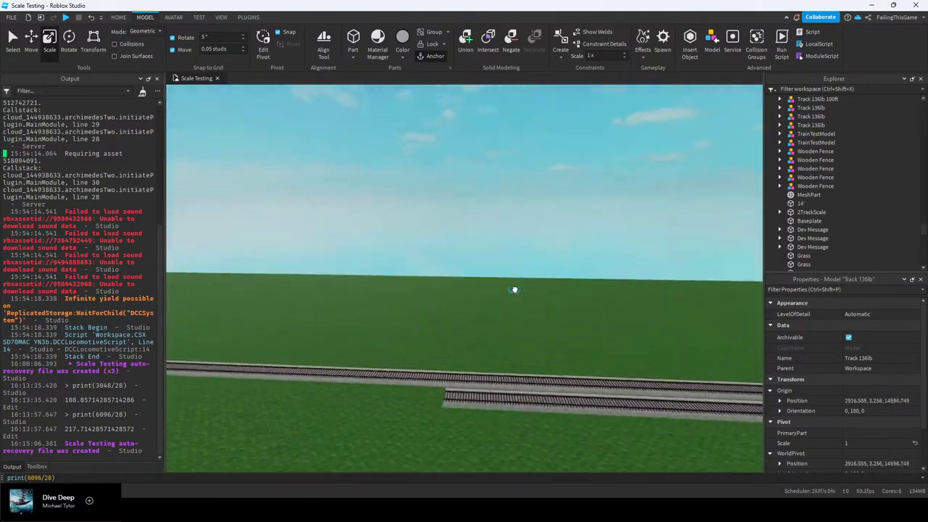
{"action": "key", "text": "w"}
{"action": "right_click_drag", "start_coordinate": [514, 290], "coordinate": [514, 290]}
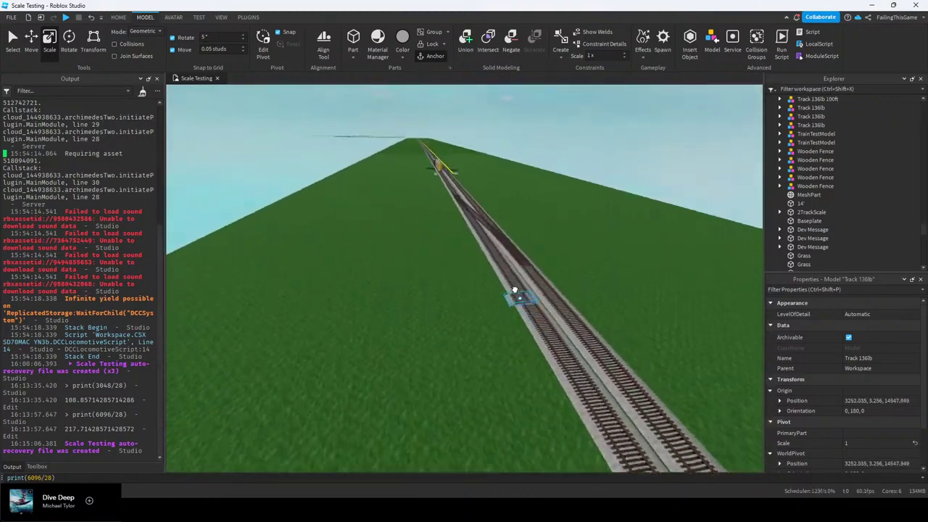
{"action": "left_click_drag", "start_coordinate": [514, 289], "coordinate": [515, 290]}
{"action": "right_click_drag", "start_coordinate": [514, 290], "coordinate": [515, 290]}
{"action": "left_click_drag", "start_coordinate": [516, 290], "coordinate": [474, 343]}
{"action": "right_click_drag", "start_coordinate": [474, 343], "coordinate": [474, 343]}
Set the move snap to 10 studs and lengthen the short track piece's ballast and both rails equally
{"action": "left_click", "coordinate": [479, 296]}
{"action": "right_click_drag", "start_coordinate": [478, 297], "coordinate": [479, 296]}
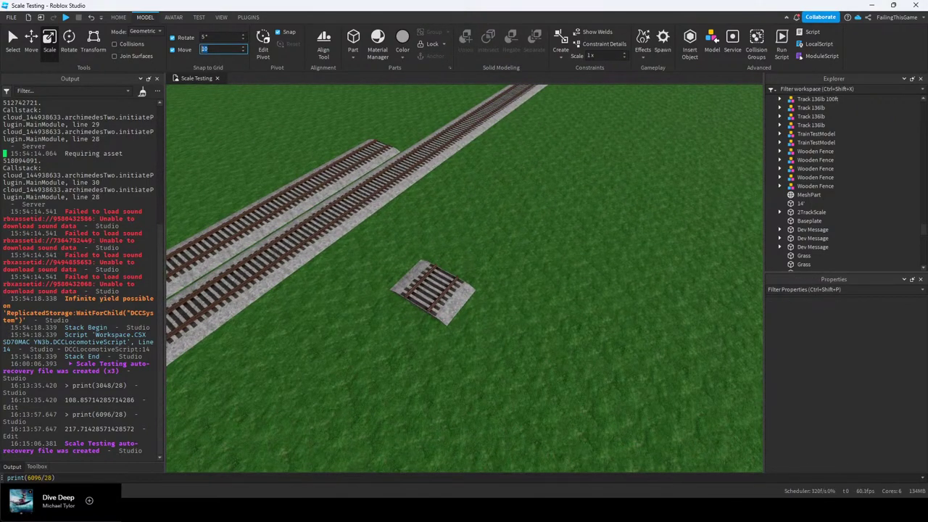
{"action": "right_click_drag", "start_coordinate": [360, 302], "coordinate": [359, 302]}
{"action": "key", "text": "d"}
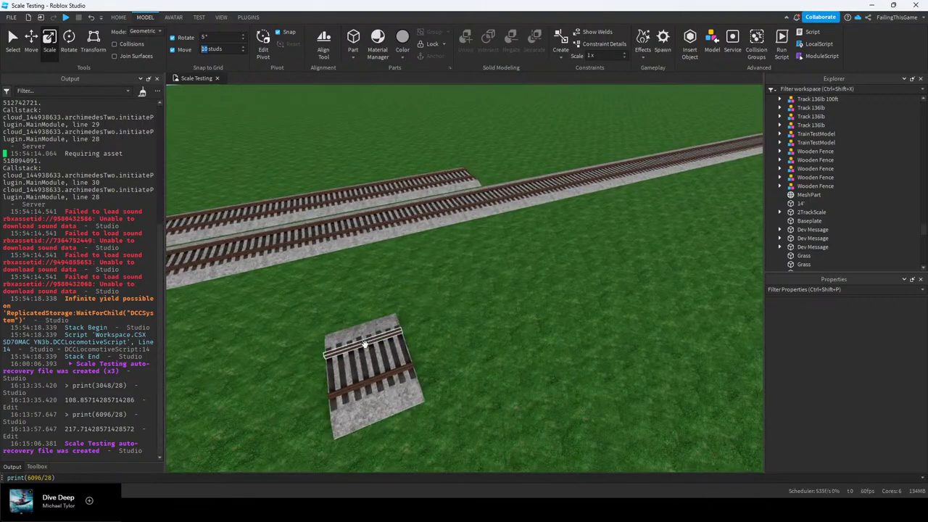
{"action": "left_click", "coordinate": [368, 344], "text": "alt"}
{"action": "left_click", "coordinate": [378, 356], "text": "alt"}
{"action": "left_click_drag", "start_coordinate": [426, 344], "coordinate": [465, 307]}
{"action": "left_click", "coordinate": [377, 337], "text": "alt"}
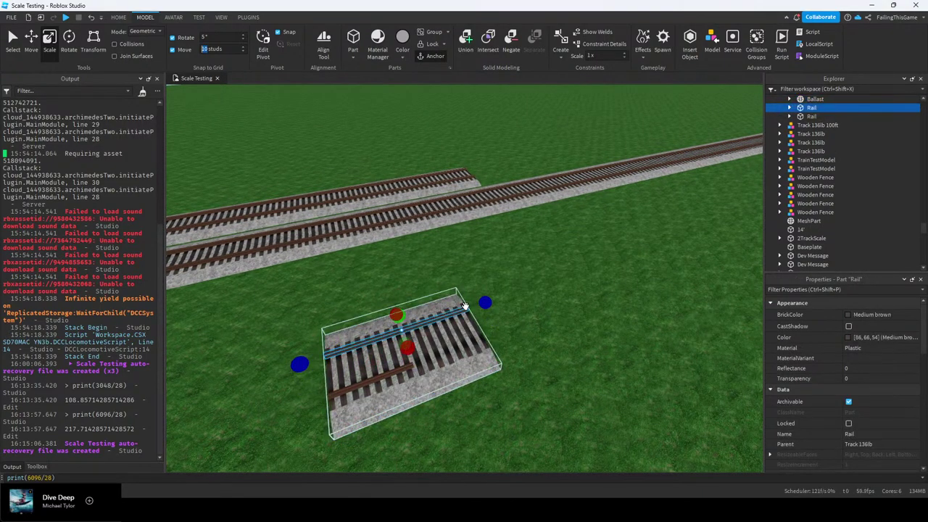
{"action": "left_click", "coordinate": [367, 381], "text": "alt"}
{"action": "left_click_drag", "start_coordinate": [431, 358], "coordinate": [496, 334]}
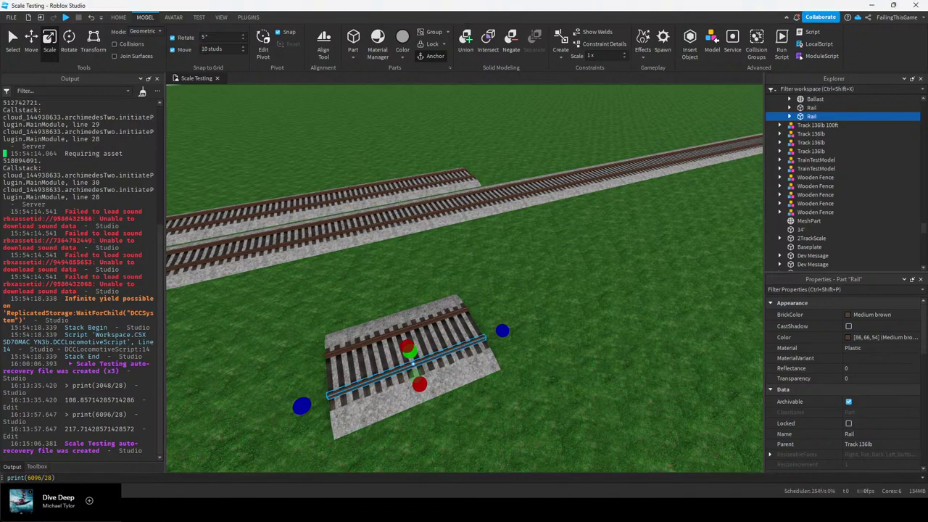
Move the lengthened track piece along the grass, keeping it parallel to the double track near the shortened track's end
{"action": "left_click", "coordinate": [485, 285]}
{"action": "right_click_drag", "start_coordinate": [486, 285], "coordinate": [464, 284]}
{"action": "left_click_drag", "start_coordinate": [439, 317], "coordinate": [596, 257]}
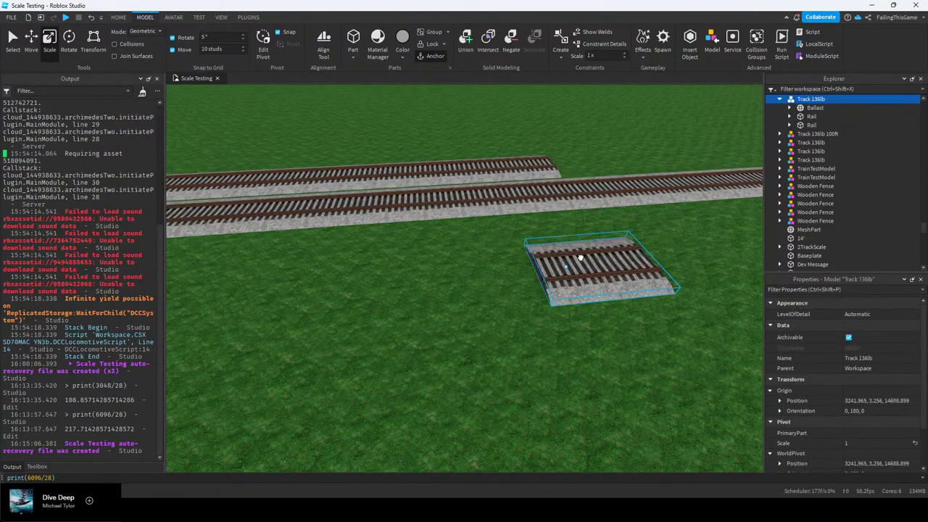
{"action": "key", "text": "d"}
{"action": "key", "text": "s"}
{"action": "left_click_drag", "start_coordinate": [419, 257], "coordinate": [499, 271]}
{"action": "left_click", "coordinate": [437, 255]}
{"action": "key", "text": "d"}
{"action": "right_click_drag", "start_coordinate": [437, 255], "coordinate": [437, 252]}
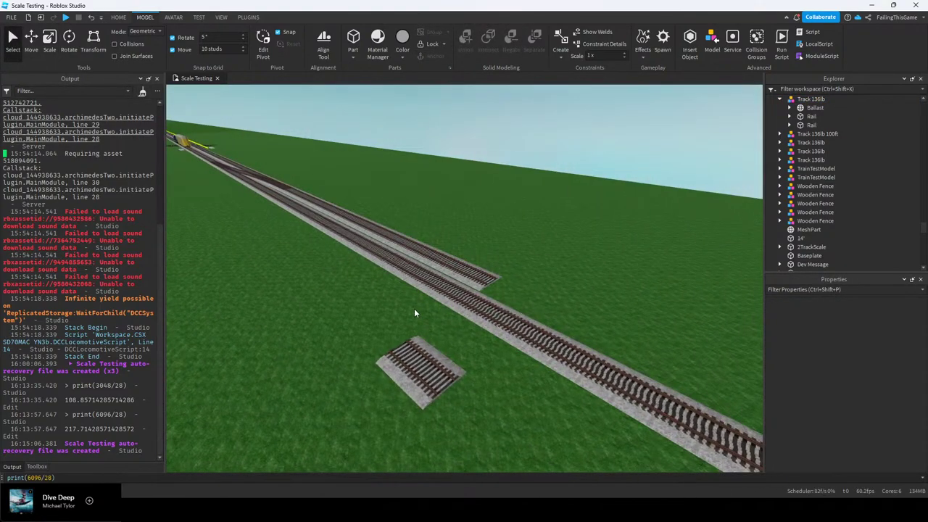
{"action": "left_click_drag", "start_coordinate": [416, 352], "coordinate": [375, 298]}
Examine the double track from the shortened end, looking both toward the crossover and down the remaining single line
{"action": "right_click_drag", "start_coordinate": [323, 237], "coordinate": [318, 234]}
{"action": "key", "text": "d"}
{"action": "right_click_drag", "start_coordinate": [469, 219], "coordinate": [535, 196]}
{"action": "key", "text": "q"}
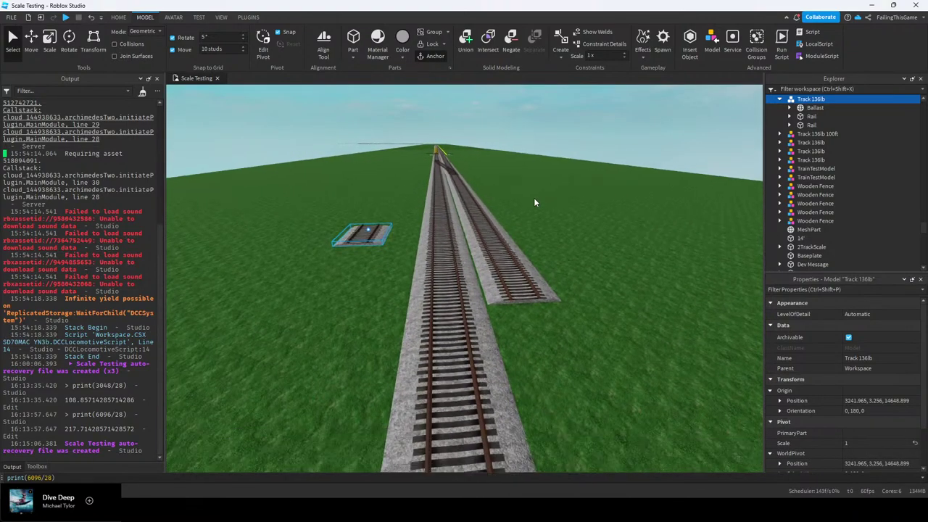
{"action": "left_click", "coordinate": [535, 200]}
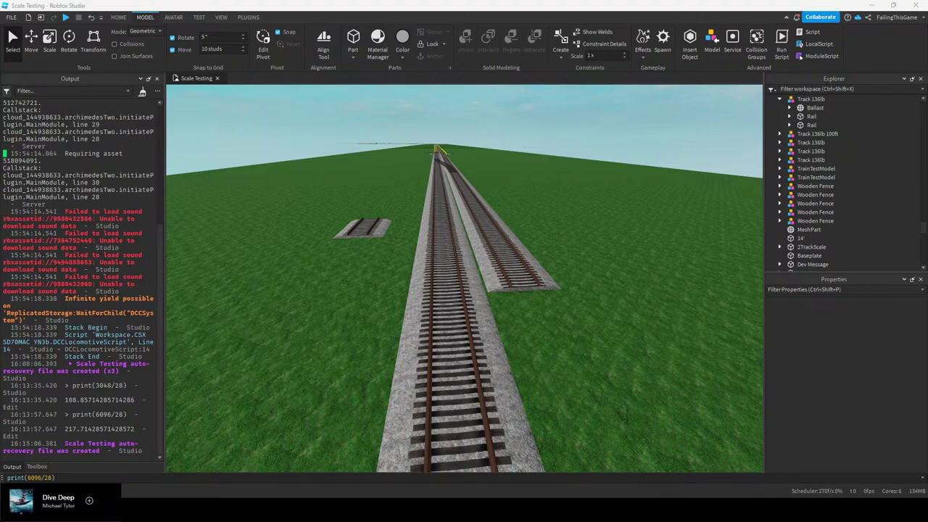
{"action": "right_click_drag", "start_coordinate": [415, 235], "coordinate": [415, 255]}
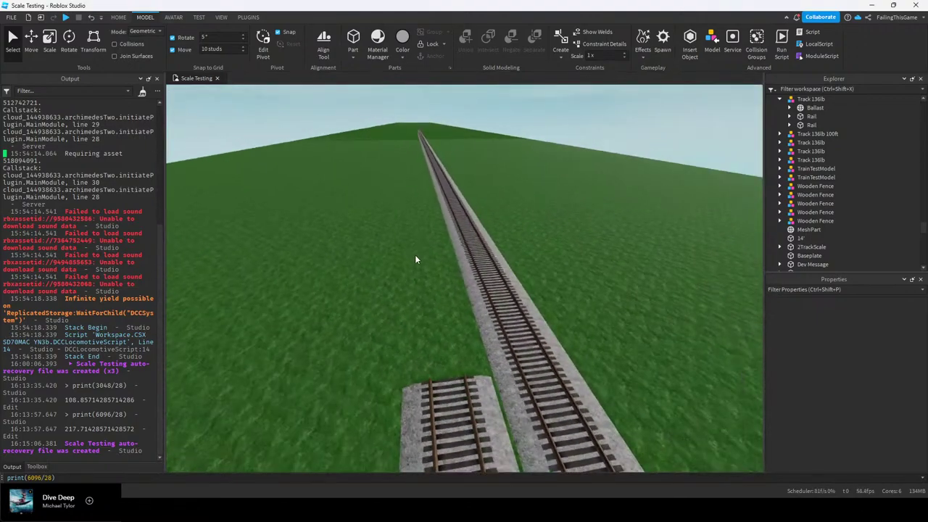
Set the short track piece's X position to 3267.415 so it lines up with the remaining long track
{"action": "right_click_drag", "start_coordinate": [319, 211], "coordinate": [303, 203]}
{"action": "scroll", "coordinate": [303, 203], "scroll_direction": "down", "scroll_amount": 3}
{"action": "mouse_move", "coordinate": [464, 280]}
{"action": "right_mouse_down"}
{"action": "mouse_move", "coordinate": [472, 276]}
{"action": "mouse_move", "coordinate": [437, 303]}
{"action": "mouse_move", "coordinate": [462, 290]}
{"action": "right_mouse_up"}
{"action": "left_click", "coordinate": [612, 372]}
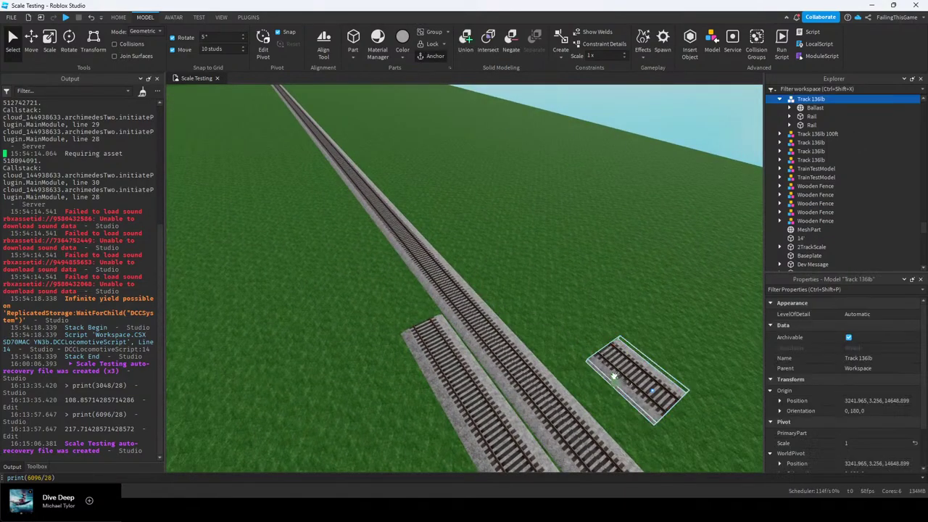
{"action": "right_click_drag", "start_coordinate": [613, 373], "coordinate": [626, 380]}
{"action": "left_click", "coordinate": [438, 370]}
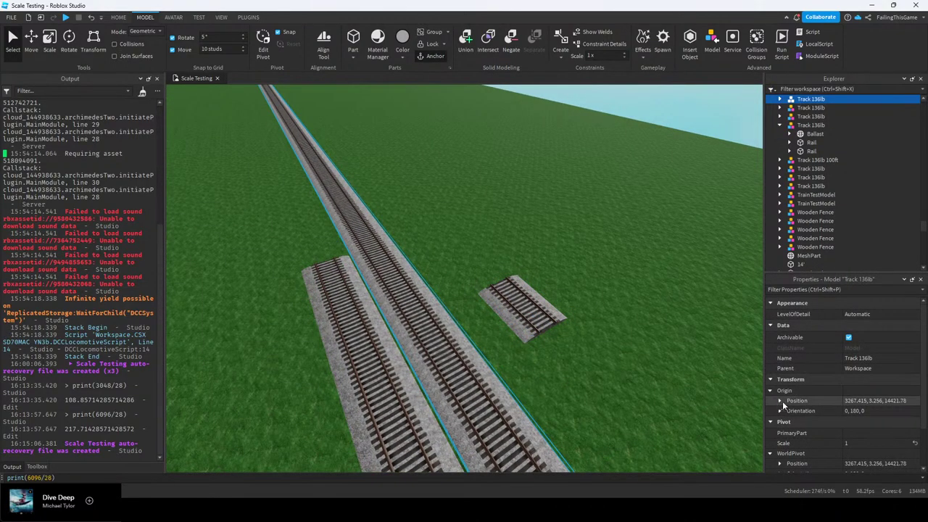
{"action": "left_click", "coordinate": [538, 314]}
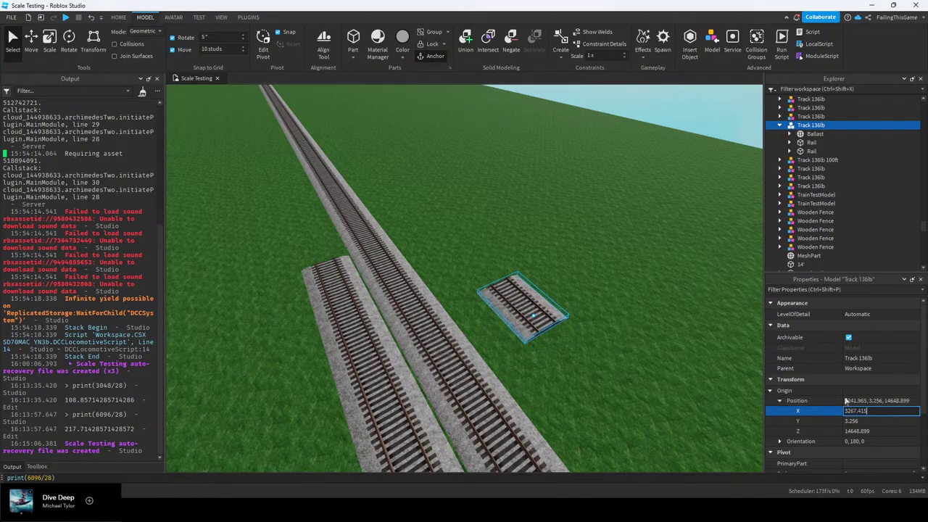
{"action": "key", "text": "Return"}
Move the short track piece 40 studs along the long track so it sits beside the shortened track's end
{"action": "right_click_drag", "start_coordinate": [529, 291], "coordinate": [529, 292]}
{"action": "key", "text": "w"}
{"action": "key", "text": "s"}
{"action": "left_click", "coordinate": [31, 41]}
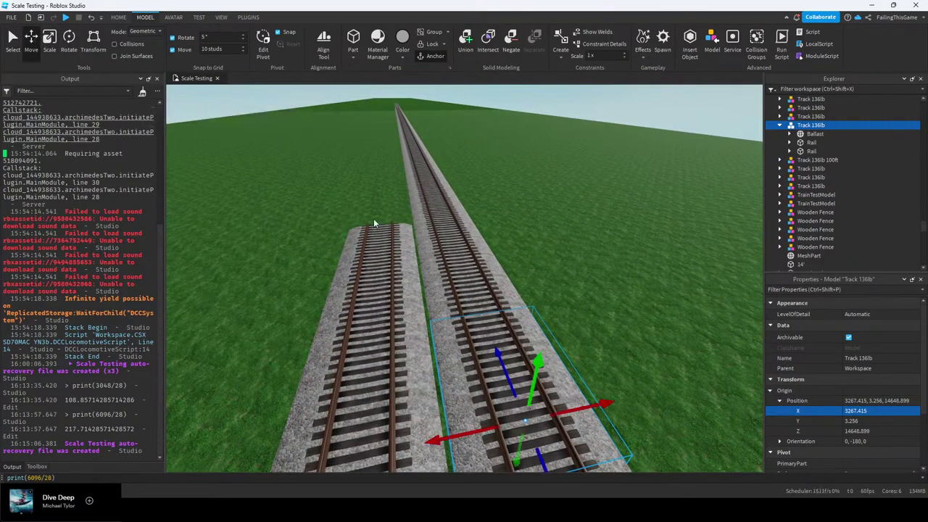
{"action": "right_click_drag", "start_coordinate": [464, 258], "coordinate": [497, 266]}
{"action": "left_click_drag", "start_coordinate": [497, 265], "coordinate": [452, 268]}
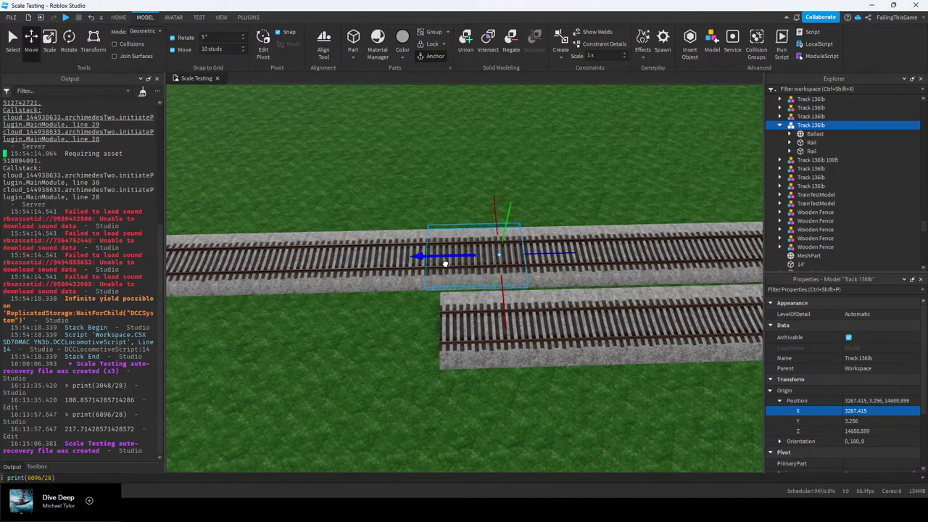
{"action": "left_click_drag", "start_coordinate": [445, 264], "coordinate": [444, 263]}
Set the move snap to 0.05 studs and shorten the long track's ballast back to the short piece's inner edge
{"action": "left_click", "coordinate": [338, 258]}
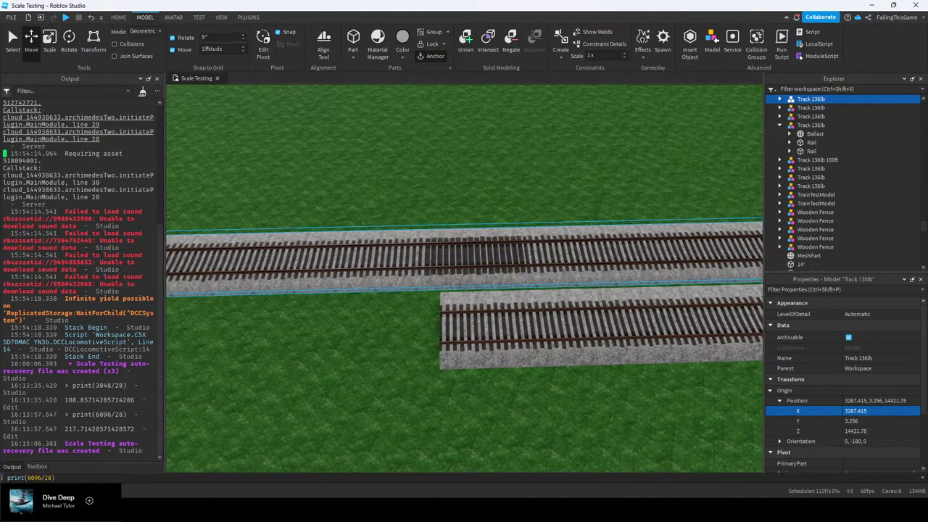
{"action": "left_click", "coordinate": [374, 196]}
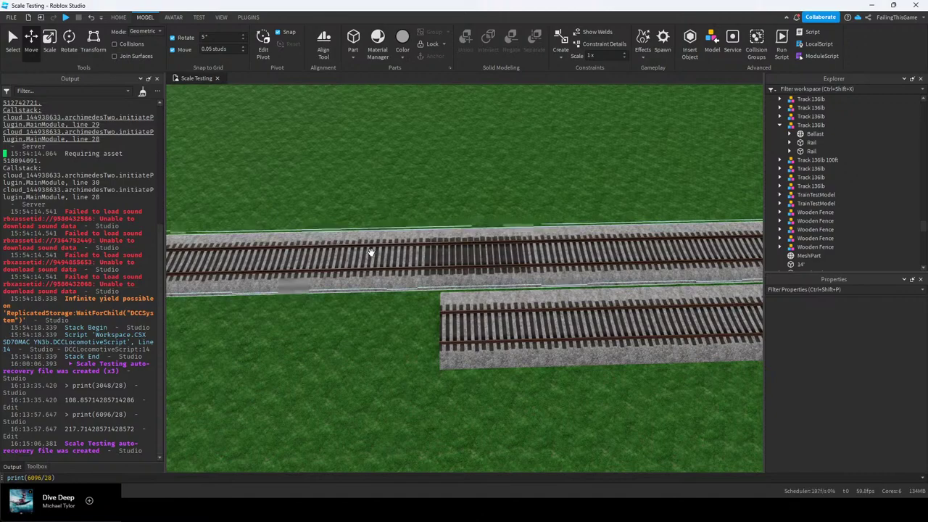
{"action": "left_click", "coordinate": [368, 250], "text": "alt"}
{"action": "right_click_drag", "start_coordinate": [368, 250], "coordinate": [363, 239]}
{"action": "key", "text": "s"}
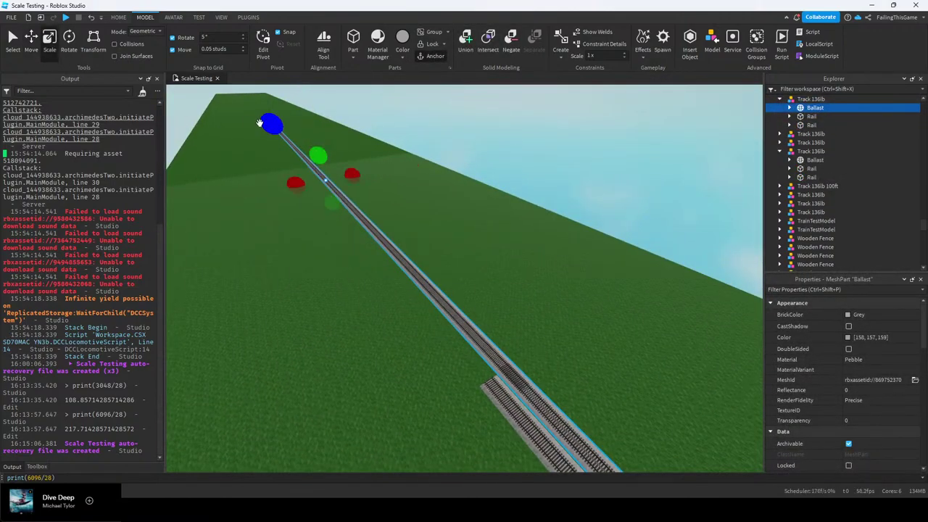
{"action": "left_click_drag", "start_coordinate": [260, 123], "coordinate": [323, 176]}
{"action": "right_click_drag", "start_coordinate": [323, 177], "coordinate": [323, 176]}
{"action": "left_click_drag", "start_coordinate": [323, 176], "coordinate": [253, 153]}
{"action": "key", "text": "w"}
{"action": "right_click_drag", "start_coordinate": [392, 203], "coordinate": [392, 203]}
{"action": "key", "text": "w"}
{"action": "right_click_drag", "start_coordinate": [500, 240], "coordinate": [499, 240]}
{"action": "left_click_drag", "start_coordinate": [520, 280], "coordinate": [427, 280]}
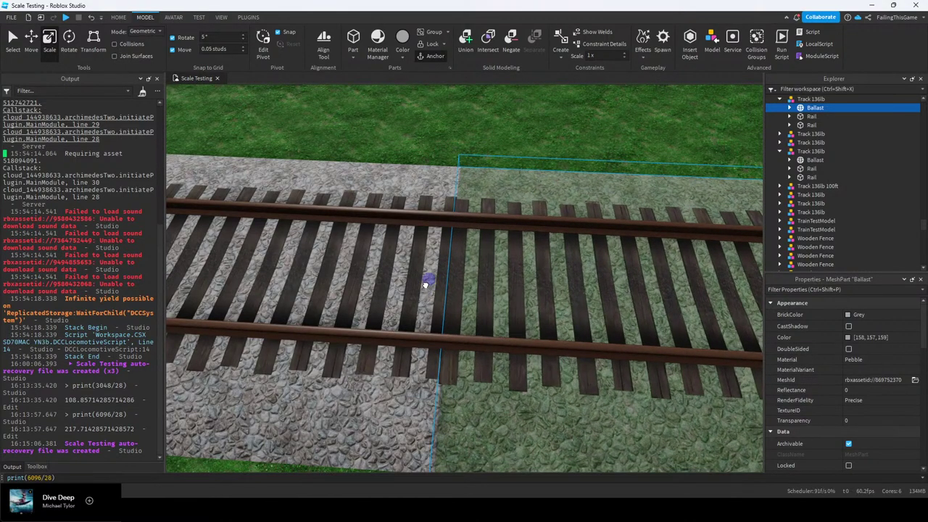
Shorten the long track's outer rail back to the double-track section so it meets the short piece
{"action": "left_click", "coordinate": [523, 151]}
{"action": "left_click", "coordinate": [549, 220], "text": "alt"}
{"action": "right_click_drag", "start_coordinate": [549, 220], "coordinate": [365, 198]}
{"action": "key", "text": "s"}
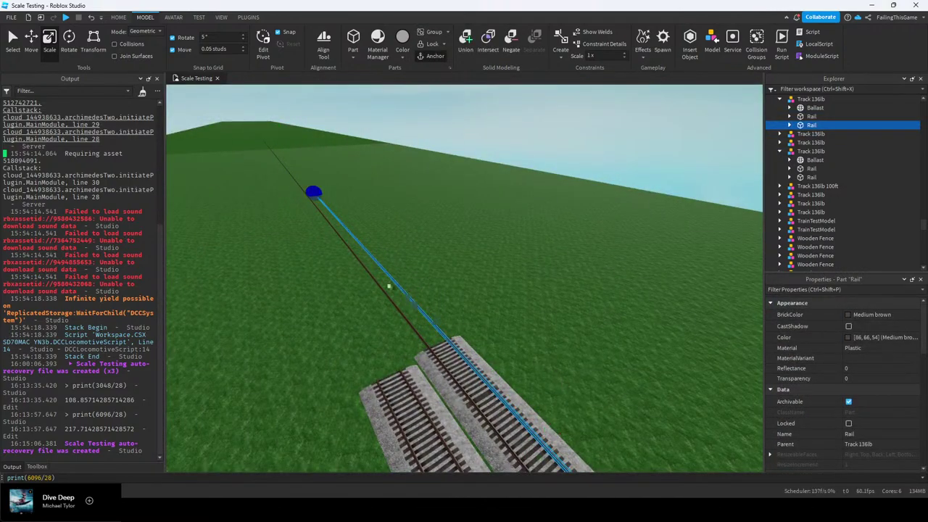
{"action": "key", "text": "w"}
{"action": "right_click_drag", "start_coordinate": [452, 316], "coordinate": [430, 311]}
{"action": "left_click_drag", "start_coordinate": [419, 309], "coordinate": [415, 308]}
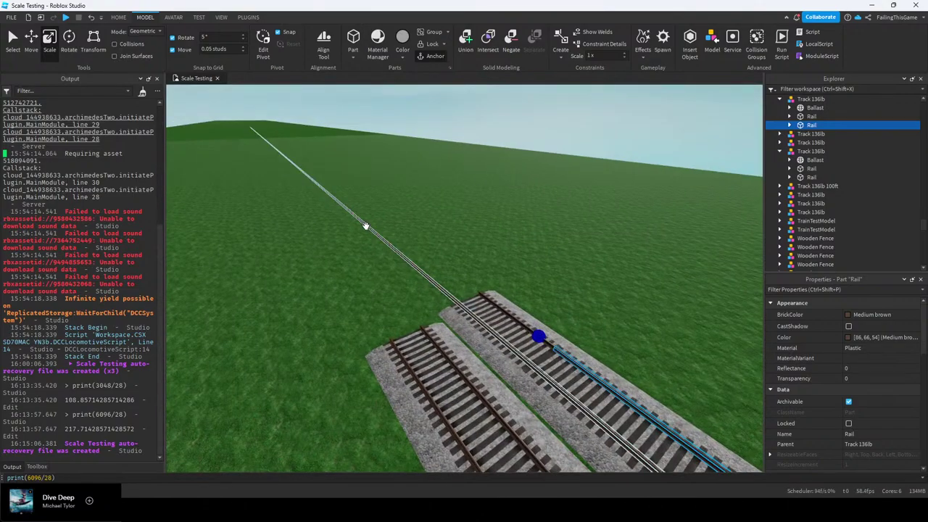
Shorten the long track's rail nearest the neighbouring track so it ends at the short piece's inner edge
{"action": "left_click", "coordinate": [366, 225]}
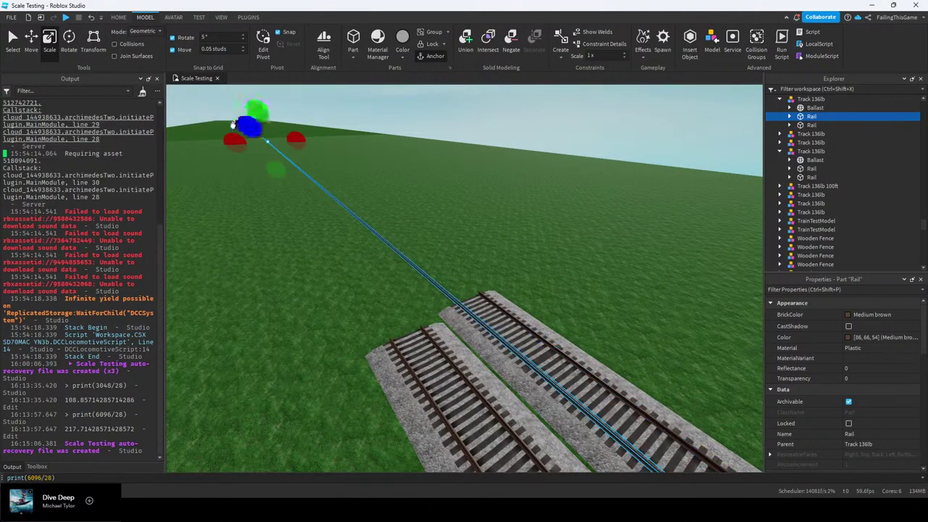
{"action": "key", "text": "s"}
{"action": "right_click_drag", "start_coordinate": [241, 153], "coordinate": [571, 263]}
{"action": "key", "text": "w"}
{"action": "right_click_drag", "start_coordinate": [523, 279], "coordinate": [517, 284]}
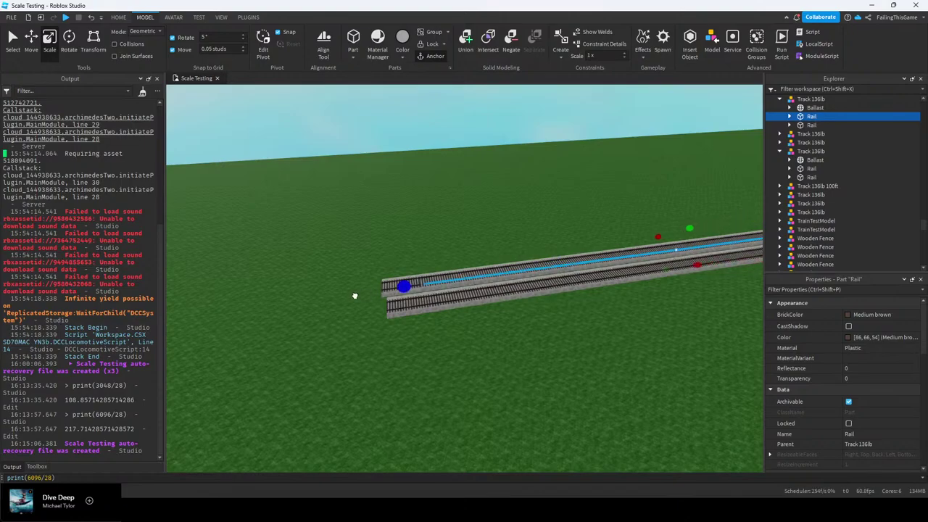
{"action": "scroll", "coordinate": [355, 296], "scroll_direction": "up", "scroll_amount": 10}
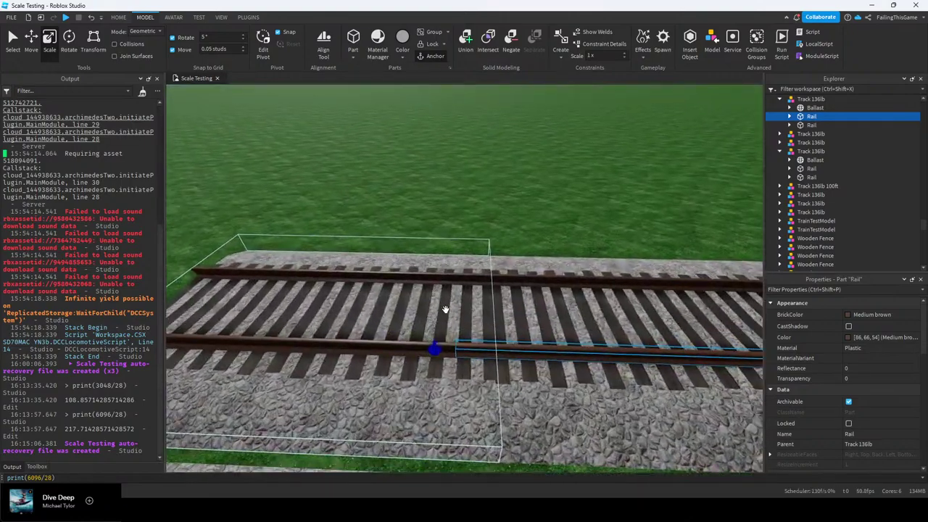
{"action": "key", "text": "w"}
{"action": "left_click_drag", "start_coordinate": [381, 336], "coordinate": [430, 334]}
{"action": "left_click", "coordinate": [455, 183]}
Move the short track piece back 20 studs along the long track using a 10-stud move snap
{"action": "key", "text": "s"}
{"action": "right_click_drag", "start_coordinate": [455, 183], "coordinate": [447, 191]}
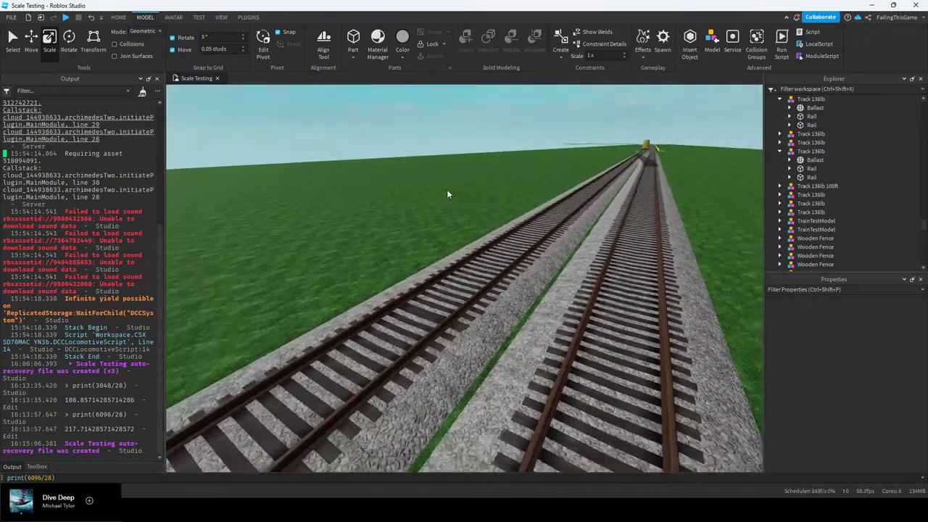
{"action": "key", "text": "s"}
{"action": "left_click", "coordinate": [455, 323]}
{"action": "right_click_drag", "start_coordinate": [456, 324], "coordinate": [453, 319]}
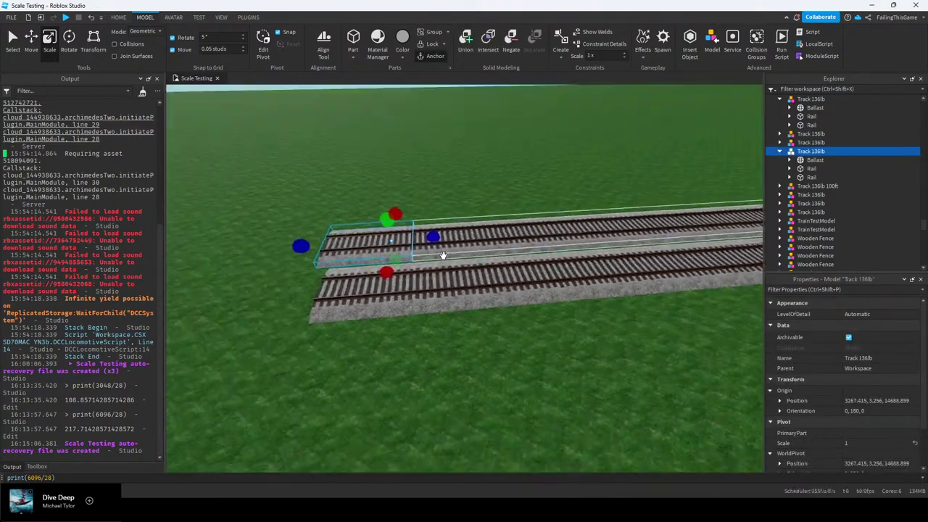
{"action": "right_click_drag", "start_coordinate": [443, 256], "coordinate": [495, 219]}
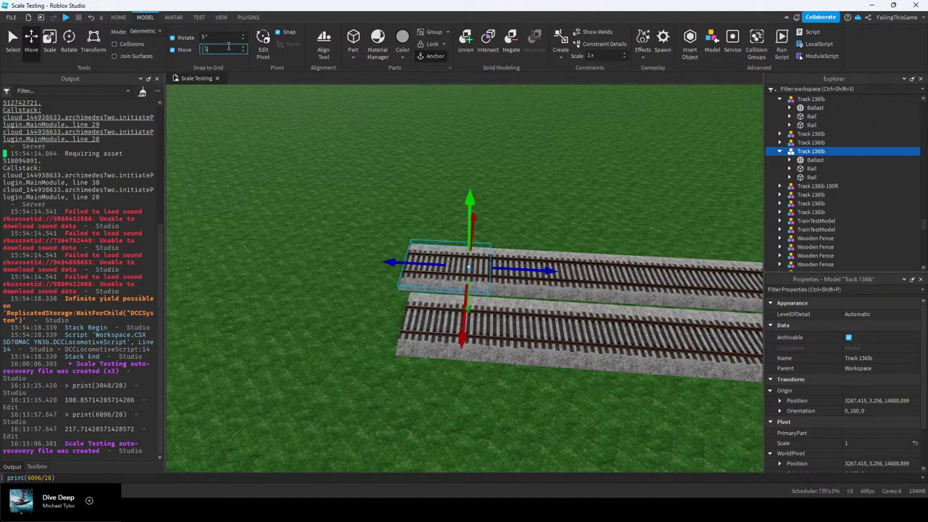
{"action": "left_click_drag", "start_coordinate": [548, 271], "coordinate": [575, 264]}
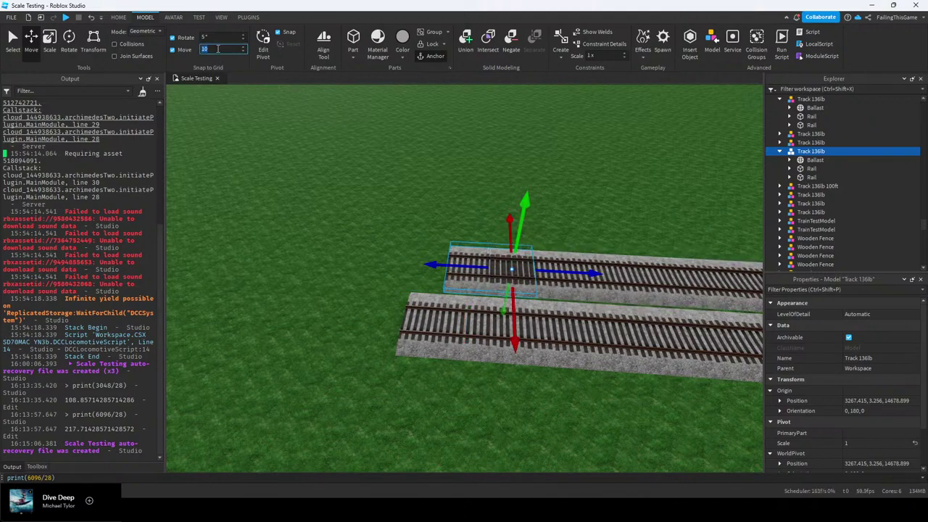
{"action": "right_click_drag", "start_coordinate": [352, 150], "coordinate": [355, 153]}
{"action": "left_click_drag", "start_coordinate": [449, 214], "coordinate": [472, 217]}
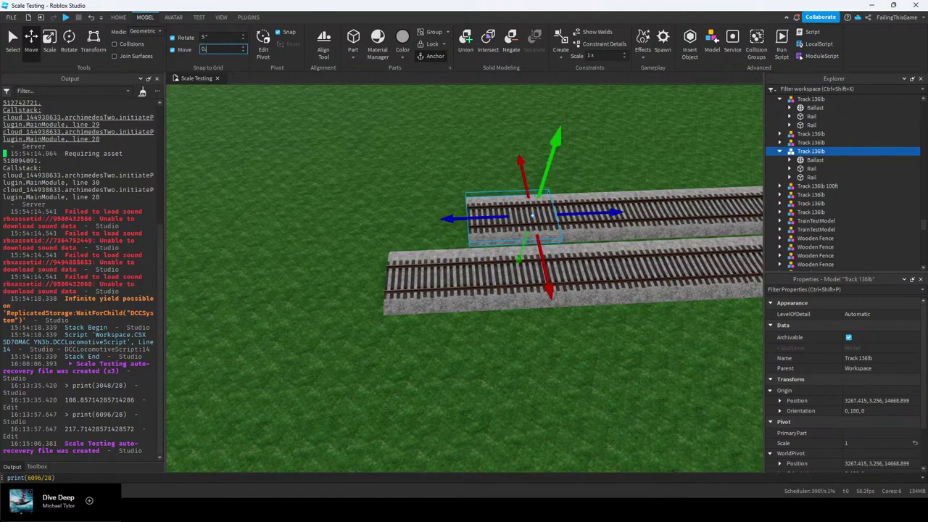
Shorten the long track's ballast and both rails in 10-stud increments to match the moved short piece
{"action": "left_click", "coordinate": [52, 46]}
{"action": "key", "text": "d"}
{"action": "left_click", "coordinate": [519, 214], "text": "alt"}
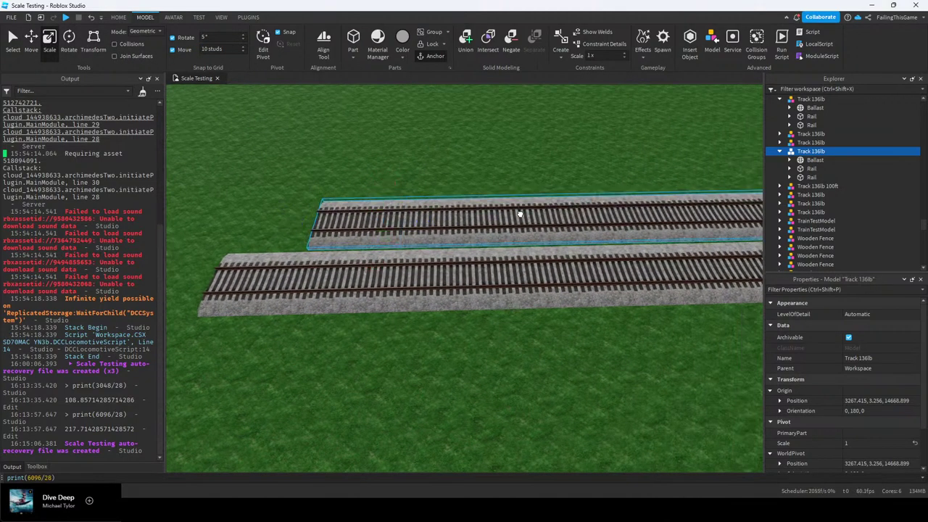
{"action": "left_click_drag", "start_coordinate": [299, 221], "coordinate": [367, 201]}
{"action": "left_click", "coordinate": [353, 206], "text": "alt"}
{"action": "left_click", "coordinate": [466, 227], "text": "alt"}
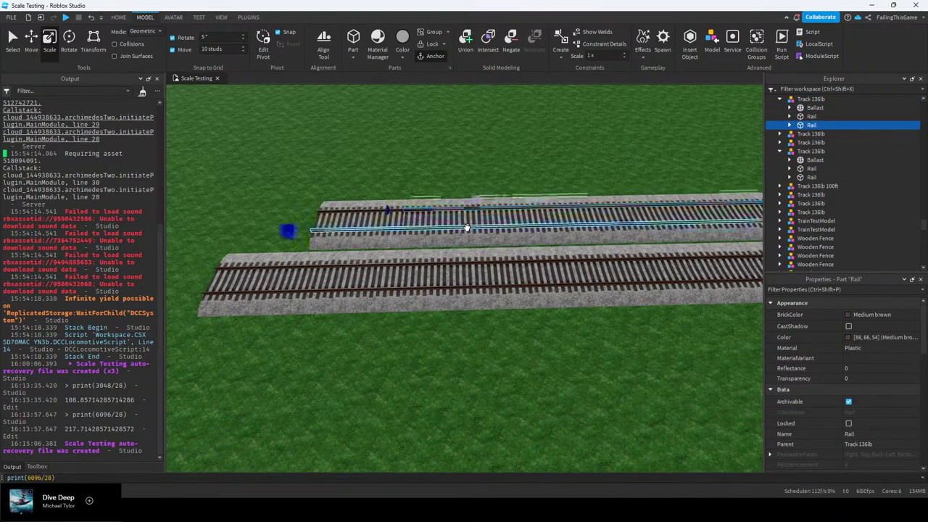
{"action": "left_click_drag", "start_coordinate": [292, 230], "coordinate": [380, 225]}
{"action": "left_click", "coordinate": [326, 149]}
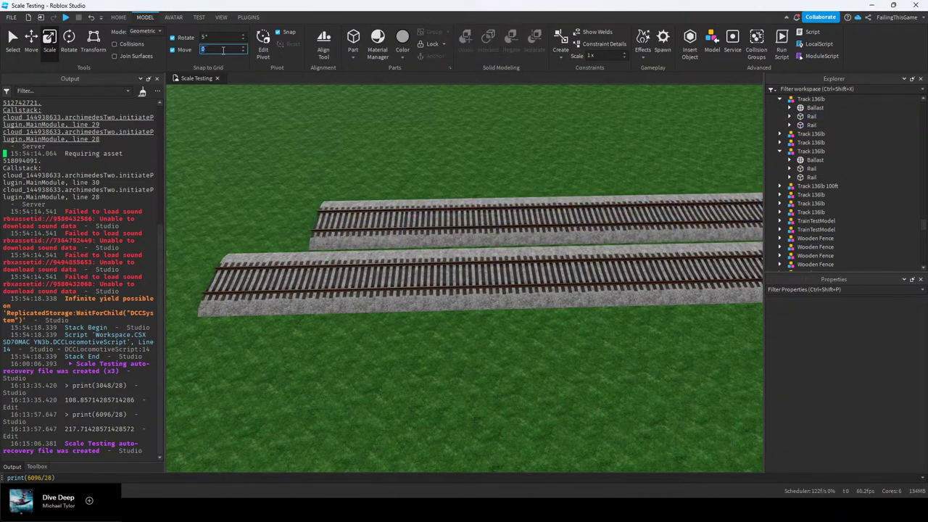
Set the move snap to 0.05 studs and duplicate the switch on the double track just before the station building
{"action": "right_click_drag", "start_coordinate": [382, 199], "coordinate": [430, 267]}
{"action": "left_click", "coordinate": [382, 216]}
{"action": "key", "text": "s"}
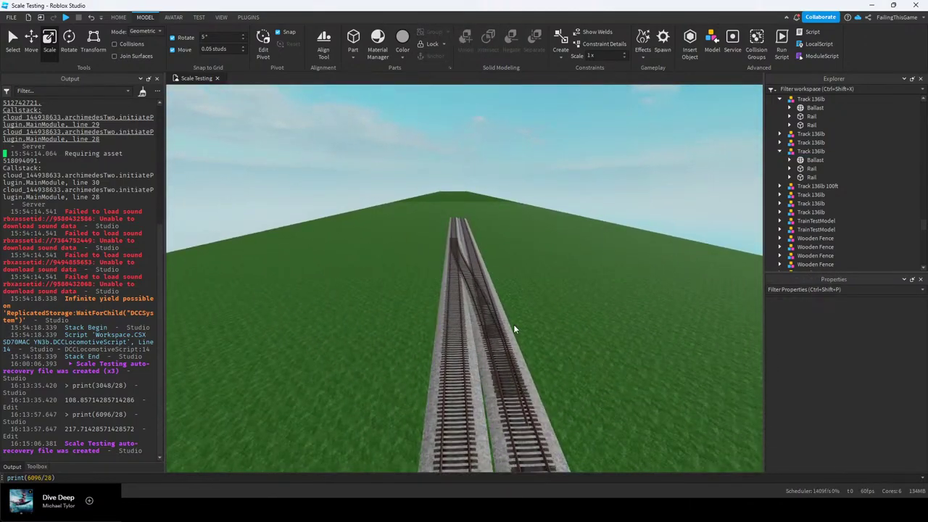
{"action": "right_click_drag", "start_coordinate": [495, 302], "coordinate": [495, 302]}
{"action": "key", "text": "w"}
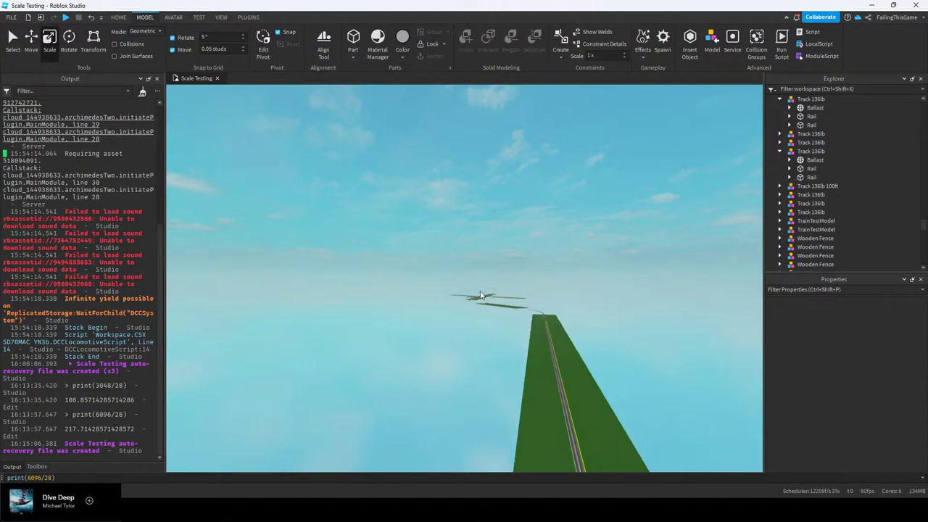
{"action": "left_click_drag", "start_coordinate": [475, 293], "coordinate": [482, 299]}
{"action": "key", "text": "f"}
{"action": "left_click", "coordinate": [547, 225]}
{"action": "right_click_drag", "start_coordinate": [547, 225], "coordinate": [505, 234]}
{"action": "key", "text": "w"}
{"action": "key", "text": "e"}
{"action": "key", "text": "w"}
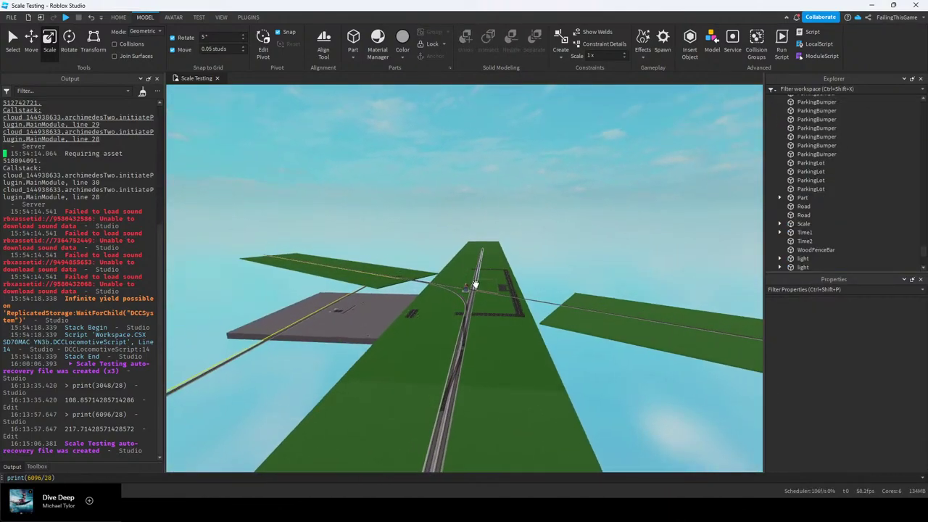
{"action": "left_click", "coordinate": [466, 322]}
{"action": "key", "text": "f"}
{"action": "key", "text": "ctrl+d"}
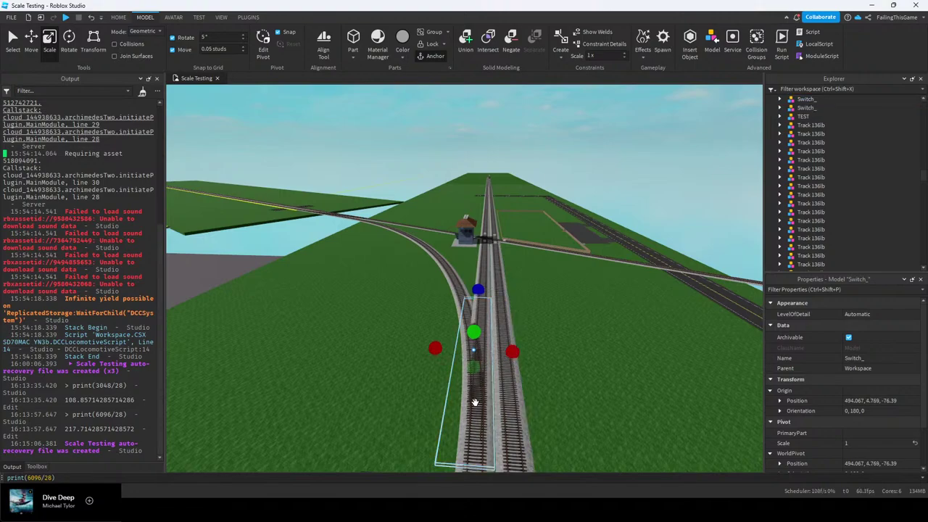
Carry the duplicated switch to the grass beyond the double track's far end and rotate it there
{"action": "left_click_drag", "start_coordinate": [474, 402], "coordinate": [412, 414]}
{"action": "right_click_drag", "start_coordinate": [413, 413], "coordinate": [412, 413]}
{"action": "left_click_drag", "start_coordinate": [412, 414], "coordinate": [410, 356]}
{"action": "right_click_drag", "start_coordinate": [413, 414], "coordinate": [411, 355]}
{"action": "left_click_drag", "start_coordinate": [410, 356], "coordinate": [385, 172]}
{"action": "key", "text": "w"}
{"action": "key", "text": "a"}
{"action": "key", "text": "e"}
{"action": "key", "text": "f"}
{"action": "left_click_drag", "start_coordinate": [484, 348], "coordinate": [441, 272]}
{"action": "key", "text": "a"}
{"action": "key", "text": "e"}
{"action": "key", "text": "w"}
{"action": "key", "text": "a"}
{"action": "key", "text": "e"}
{"action": "right_click_drag", "start_coordinate": [441, 271], "coordinate": [442, 271]}
{"action": "left_click_drag", "start_coordinate": [441, 272], "coordinate": [445, 238]}
{"action": "key", "text": "ctrl+r"}
{"action": "key", "text": "ctrl+r"}
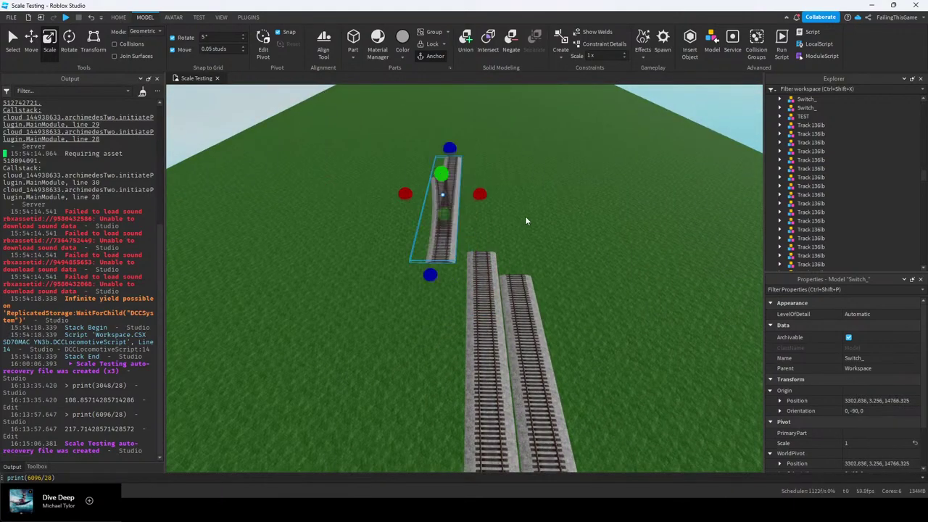
Place the switch at the end of the longer track, continuing straight on with its diverging route on the outer side
{"action": "key", "text": "d"}
{"action": "key", "text": "w"}
{"action": "left_click_drag", "start_coordinate": [388, 314], "coordinate": [458, 294]}
{"action": "key", "text": "w"}
{"action": "key", "text": "s"}
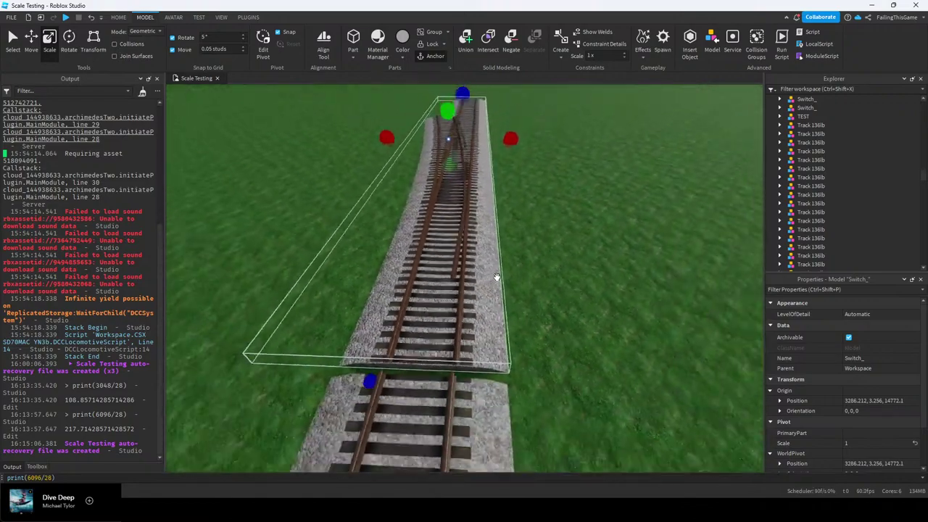
Examine the placed switch's position relative to both ends of the double track from several distances
{"action": "left_click", "coordinate": [519, 251]}
{"action": "right_click_drag", "start_coordinate": [512, 283], "coordinate": [480, 238]}
{"action": "key", "text": "w"}
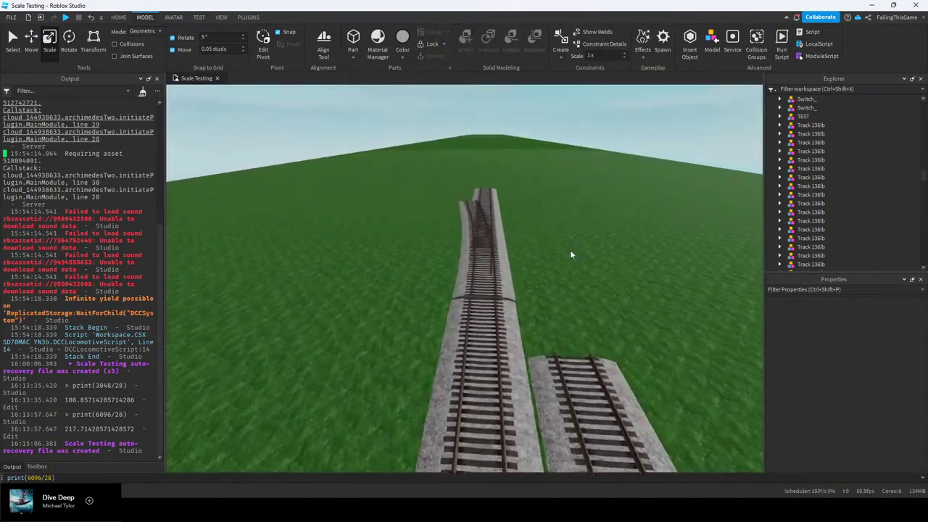
{"action": "key", "text": "d"}
{"action": "key", "text": "s"}
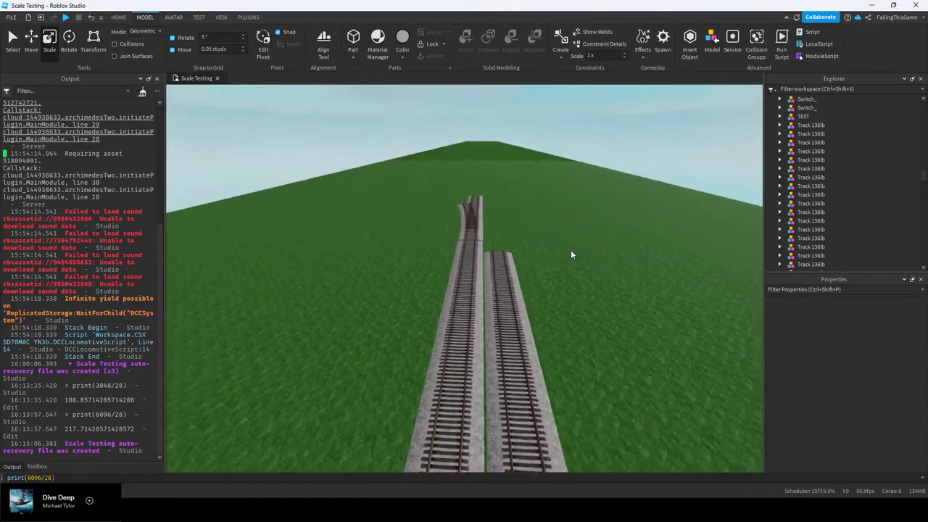
{"action": "right_click_drag", "start_coordinate": [570, 249], "coordinate": [570, 250]}
{"action": "key", "text": "w"}
{"action": "key", "text": "w"}
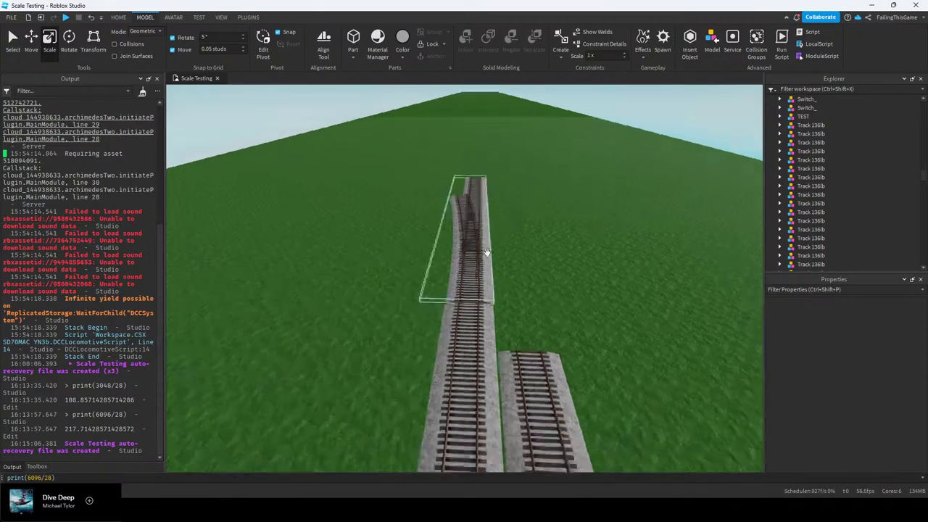
Examine the joint between the switch and the longer track up close for gaps and rail alignment
{"action": "right_click_drag", "start_coordinate": [484, 253], "coordinate": [446, 305]}
{"action": "left_click", "coordinate": [446, 304]}
{"action": "key", "text": "w"}
{"action": "key", "text": "w"}
{"action": "key", "text": "s"}
{"action": "right_click_drag", "start_coordinate": [440, 198], "coordinate": [439, 201]}
{"action": "key", "text": "w"}
{"action": "left_click", "coordinate": [444, 294], "text": "alt"}
{"action": "right_click_drag", "start_coordinate": [445, 255], "coordinate": [446, 255]}
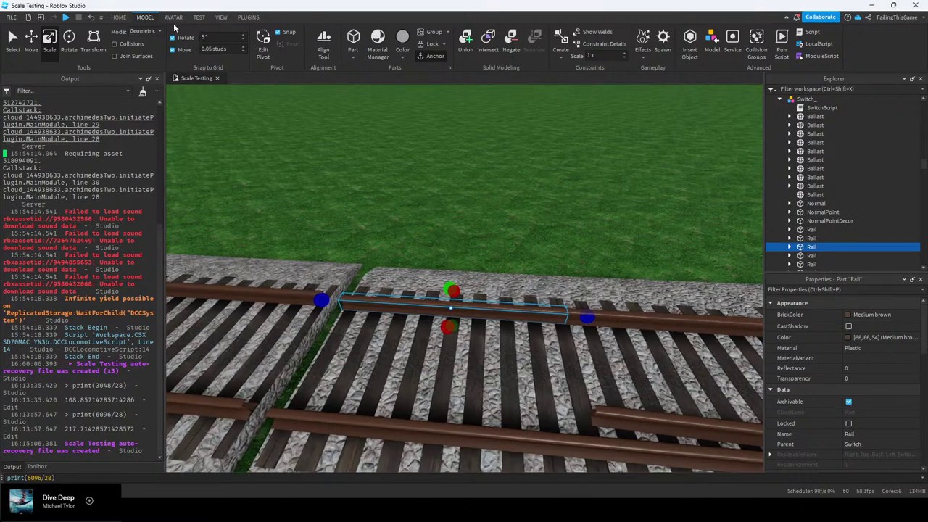
{"action": "left_click", "coordinate": [424, 240]}
Slide the whole switch 1.05 studs toward the longer track to close the gap at the joint
{"action": "left_click", "coordinate": [441, 289]}
{"action": "key", "text": "a"}
{"action": "right_click_drag", "start_coordinate": [441, 287], "coordinate": [442, 287]}
{"action": "key", "text": "s"}
{"action": "key", "text": "w"}
{"action": "left_click", "coordinate": [21, 45]}
{"action": "right_click_drag", "start_coordinate": [509, 296], "coordinate": [510, 296]}
{"action": "key", "text": "d"}
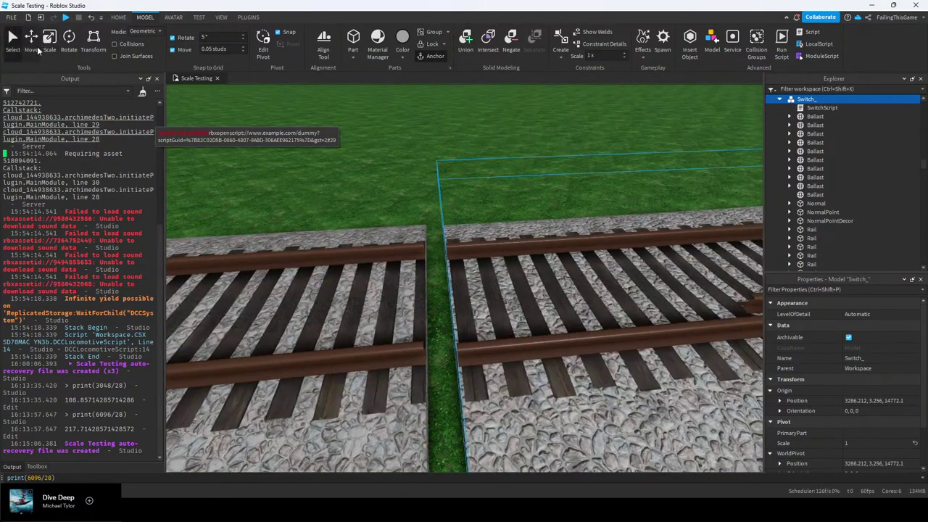
{"action": "left_click", "coordinate": [31, 46]}
{"action": "right_click_drag", "start_coordinate": [422, 327], "coordinate": [422, 328]}
{"action": "key", "text": "a"}
{"action": "right_click_drag", "start_coordinate": [462, 302], "coordinate": [462, 302]}
{"action": "key", "text": "Tab"}
{"action": "left_click_drag", "start_coordinate": [424, 309], "coordinate": [406, 313]}
{"action": "key", "text": "ctrl+z"}
{"action": "left_click", "coordinate": [499, 296]}
{"action": "key", "text": "Tab"}
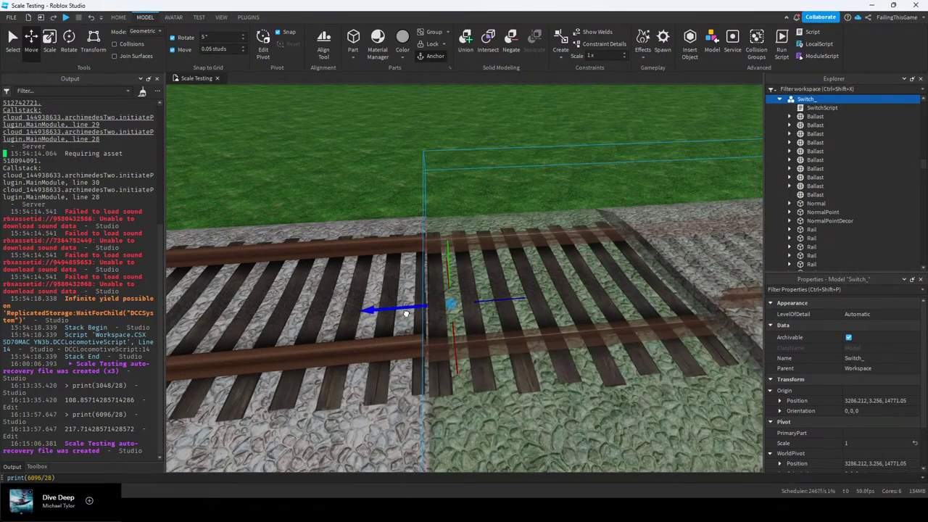
Nudge the switch 0.2 studs sideways so its rails line up with the adjoining track's rails
{"action": "key", "text": "a"}
{"action": "right_click_drag", "start_coordinate": [406, 311], "coordinate": [406, 311]}
{"action": "key", "text": "w"}
{"action": "key", "text": "Tab"}
{"action": "left_click_drag", "start_coordinate": [367, 340], "coordinate": [344, 344]}
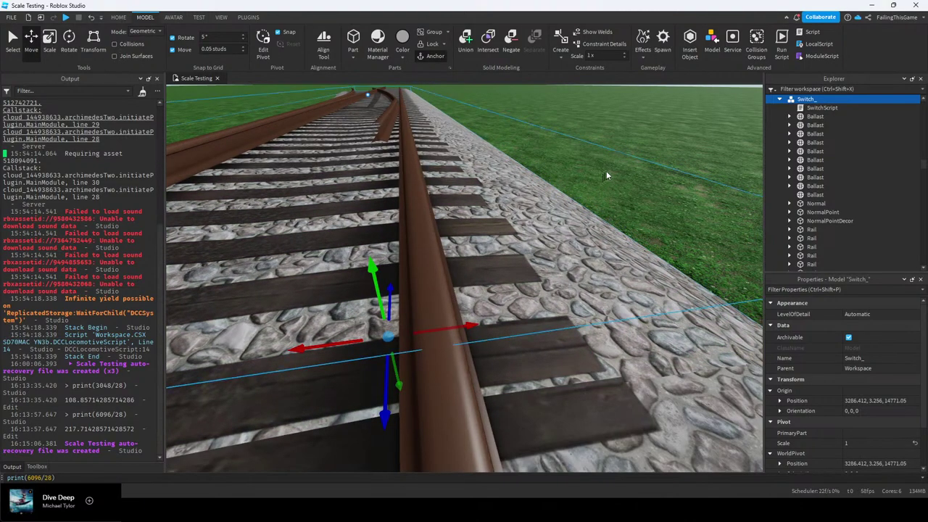
Set the move increment to 0.005 studs and nudge the switch 0.005 studs sideways to finish aligning its rails with the adjoining track
{"action": "key", "text": "Tab"}
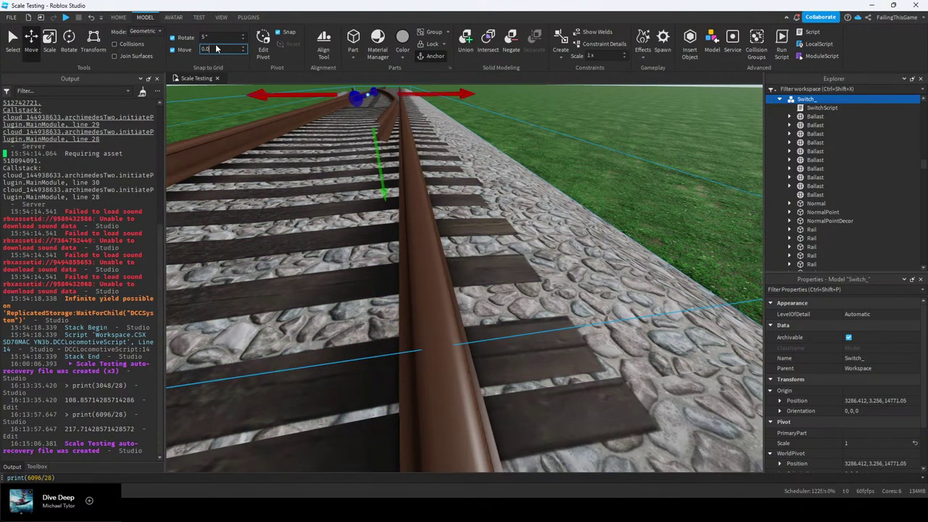
{"action": "right_click_drag", "start_coordinate": [508, 389], "coordinate": [508, 389]}
{"action": "key", "text": "w"}
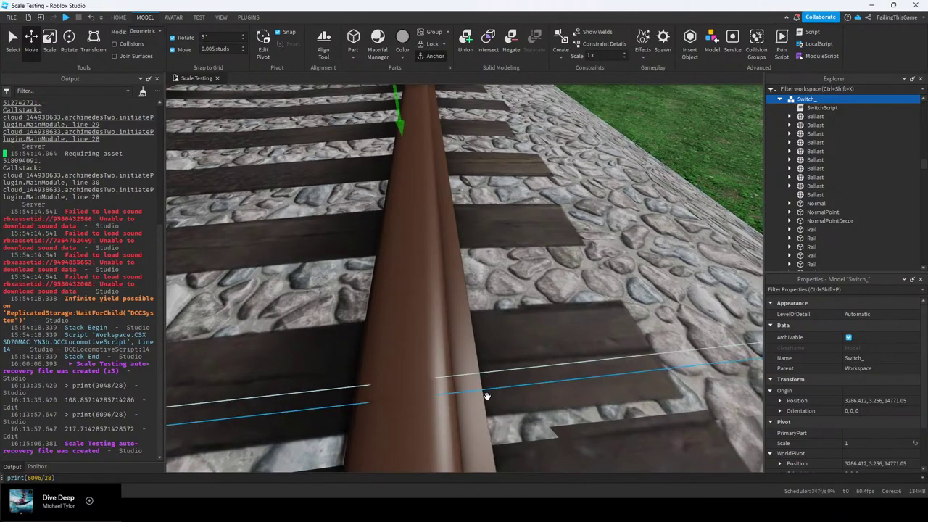
{"action": "key", "text": "Tab"}
{"action": "left_click_drag", "start_coordinate": [499, 393], "coordinate": [499, 392]}
{"action": "key", "text": "a"}
{"action": "right_click_drag", "start_coordinate": [499, 392], "coordinate": [499, 392]}
{"action": "left_click_drag", "start_coordinate": [428, 386], "coordinate": [421, 385]}
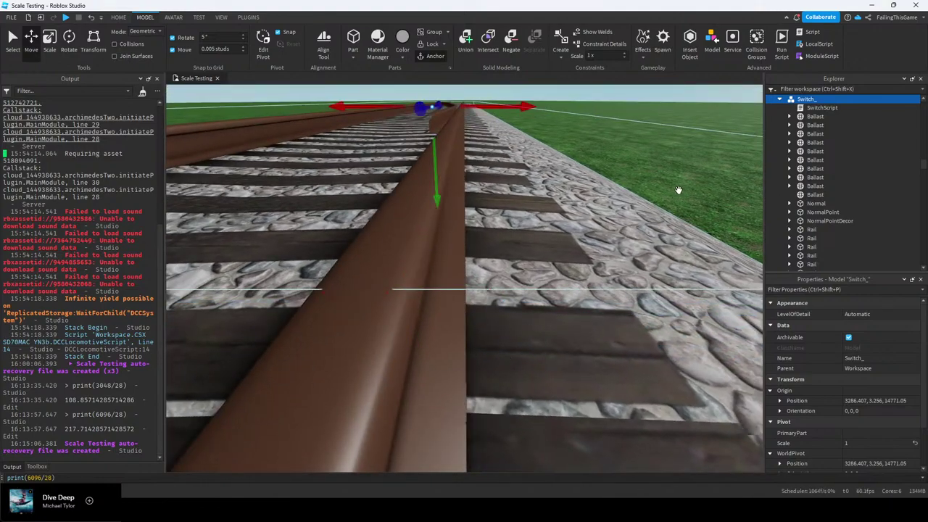
Deselect the switch and set the move increment back to 0.05 studs
{"action": "left_click", "coordinate": [678, 155]}
{"action": "right_click_drag", "start_coordinate": [678, 156], "coordinate": [675, 151]}
{"action": "scroll", "coordinate": [675, 152], "scroll_direction": "down", "scroll_amount": 5}
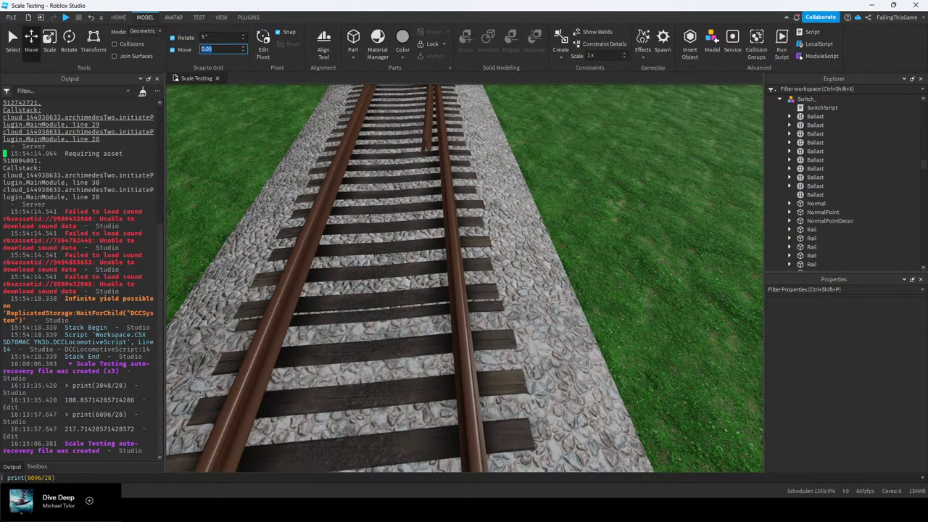
{"action": "right_click_drag", "start_coordinate": [514, 346], "coordinate": [514, 346]}
{"action": "scroll", "coordinate": [514, 346], "scroll_direction": "down", "scroll_amount": 6}
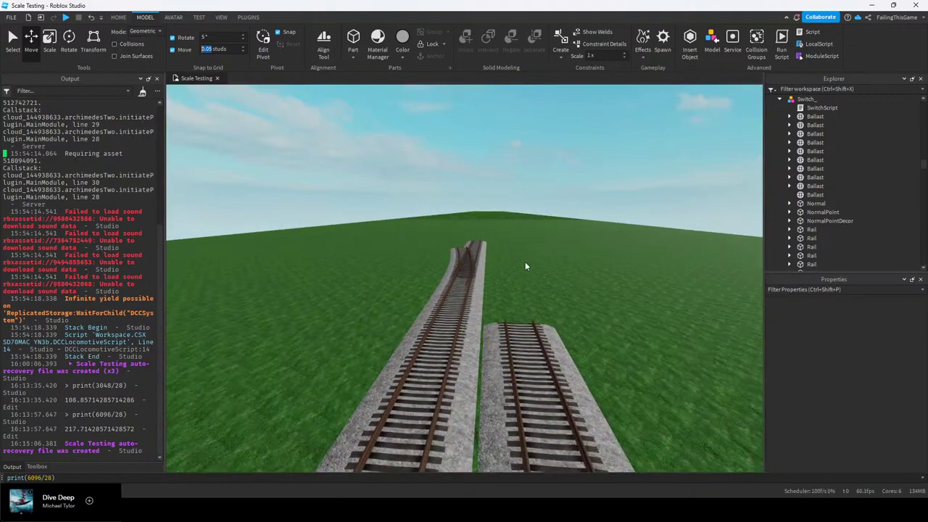
Examine the shorter track's end against the switch and check the size and orientation of the diverging leg's end ballast
{"action": "right_click_drag", "start_coordinate": [522, 263], "coordinate": [516, 259]}
{"action": "left_click", "coordinate": [514, 258]}
{"action": "left_click", "coordinate": [248, 17]}
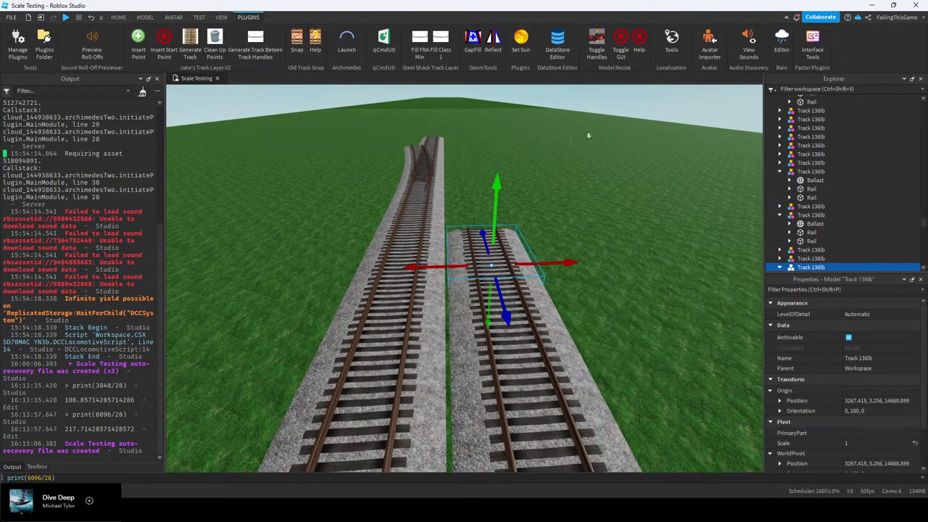
{"action": "right_click_drag", "start_coordinate": [398, 134], "coordinate": [408, 142]}
{"action": "scroll", "coordinate": [399, 134], "scroll_direction": "up", "scroll_amount": 3}
{"action": "left_click", "coordinate": [379, 137]}
{"action": "scroll", "coordinate": [380, 137], "scroll_direction": "up", "scroll_amount": 1}
{"action": "scroll", "coordinate": [380, 139], "scroll_direction": "up", "scroll_amount": 3}
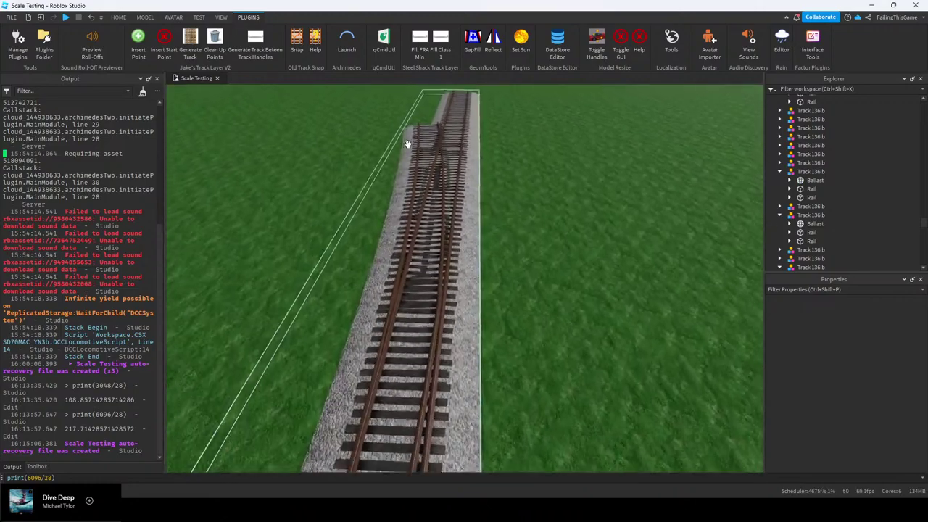
{"action": "scroll", "coordinate": [417, 148], "scroll_direction": "down", "scroll_amount": 2}
{"action": "left_click", "coordinate": [426, 153]}
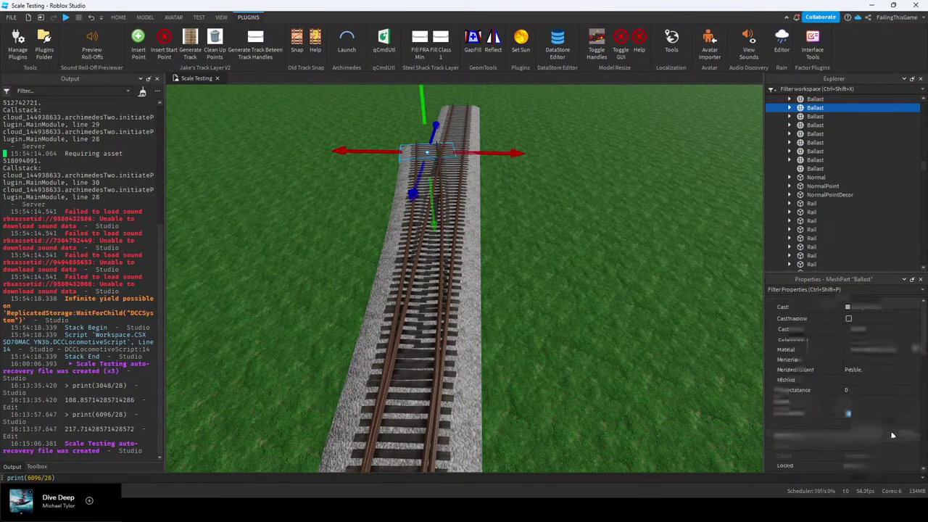
{"action": "scroll", "coordinate": [596, 282], "scroll_direction": "down", "scroll_amount": 3}
{"action": "scroll", "coordinate": [597, 280], "scroll_direction": "down", "scroll_amount": 2}
{"action": "scroll", "coordinate": [812, 395], "scroll_direction": "down", "scroll_amount": 1}
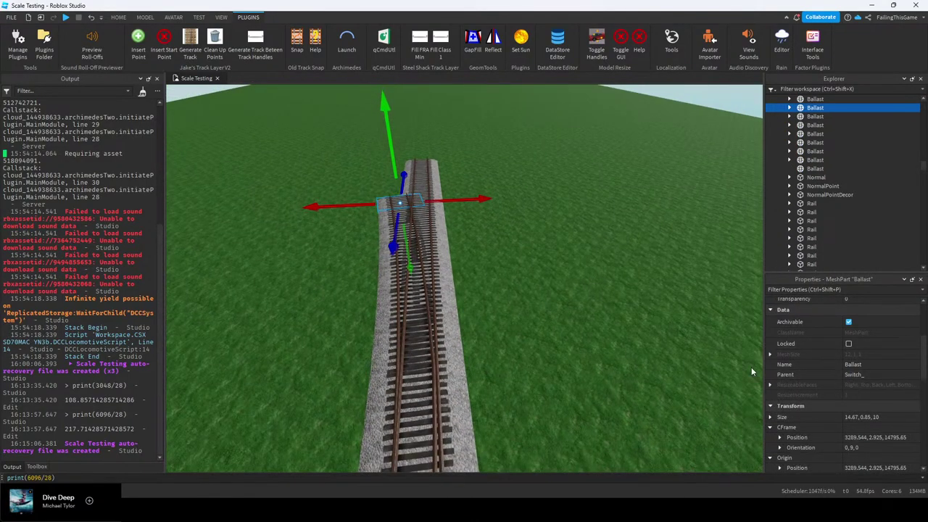
Select the end ballast piece and its two rails on the switch's diverging leg
{"action": "right_click_drag", "start_coordinate": [596, 286], "coordinate": [596, 286]}
{"action": "left_click", "coordinate": [595, 273]}
{"action": "scroll", "coordinate": [594, 273], "scroll_direction": "down", "scroll_amount": 2}
{"action": "scroll", "coordinate": [466, 137], "scroll_direction": "up", "scroll_amount": 3}
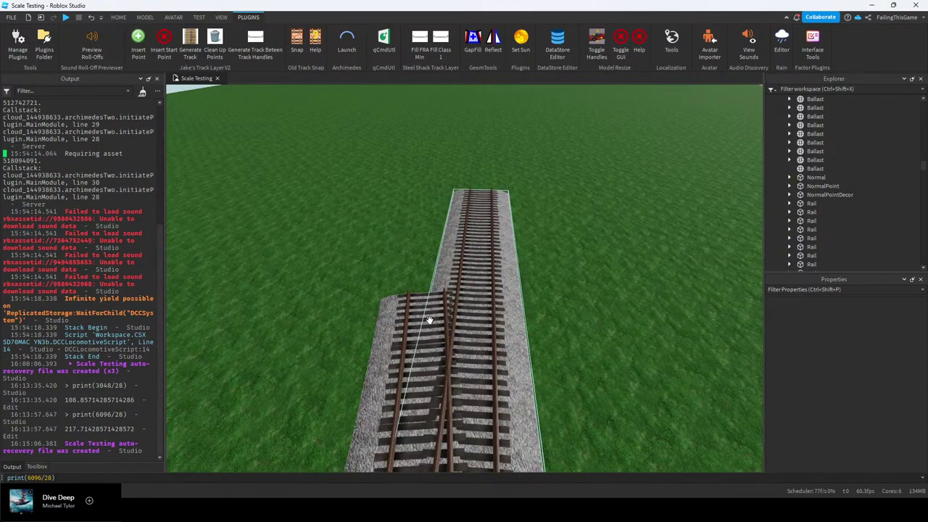
{"action": "left_click", "coordinate": [408, 315], "text": "alt"}
{"action": "scroll", "coordinate": [809, 127], "scroll_direction": "up", "scroll_amount": 2}
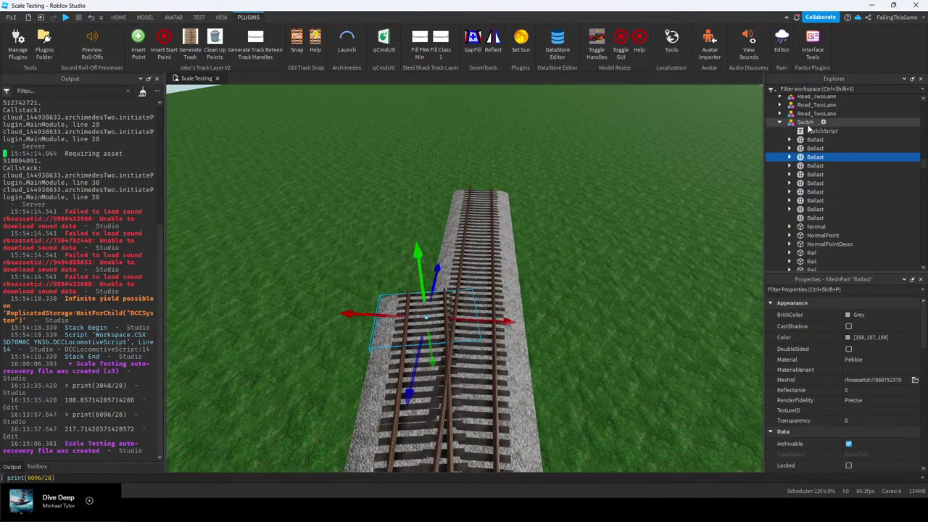
{"action": "right_click_drag", "start_coordinate": [628, 195], "coordinate": [628, 195]}
{"action": "scroll", "coordinate": [573, 202], "scroll_direction": "up", "scroll_amount": 2}
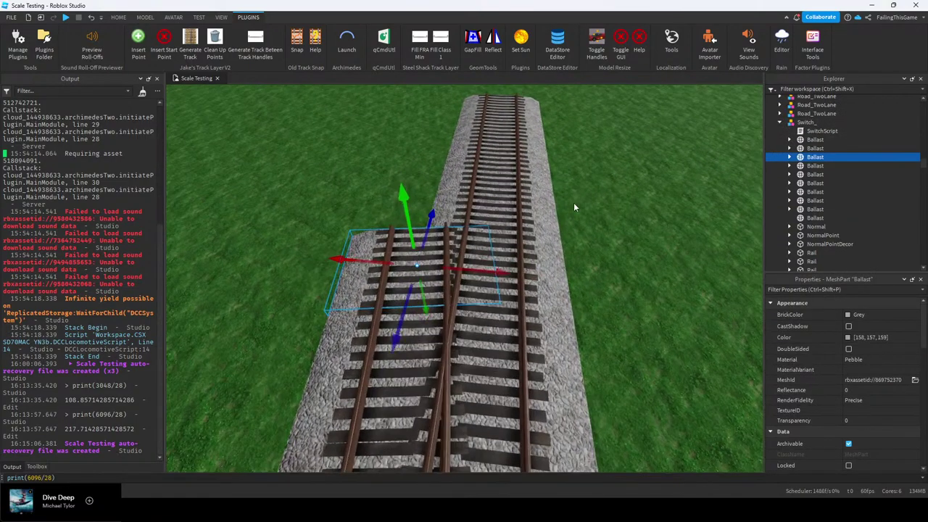
{"action": "left_click", "coordinate": [447, 250], "text": "ctrl+alt"}
{"action": "left_click", "coordinate": [387, 244], "text": "ctrl+alt"}
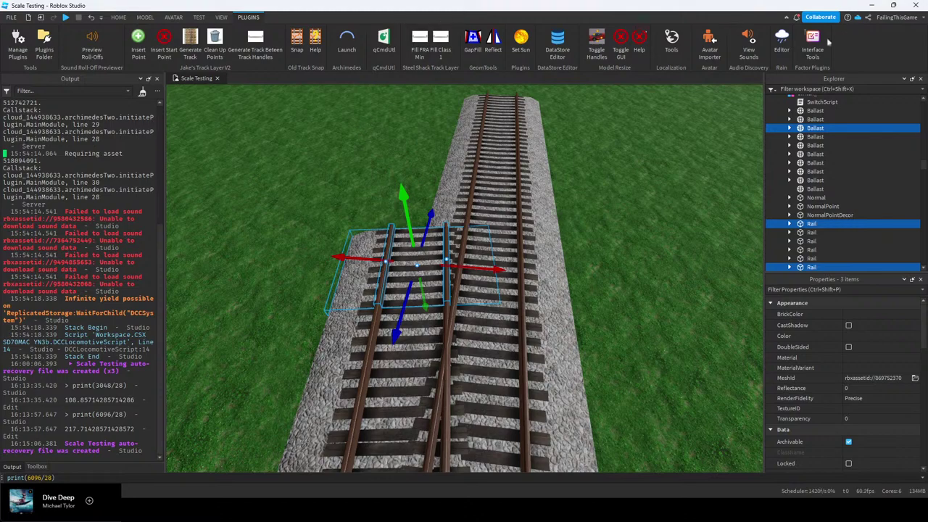
Group the selected ballast and rails into a model and set Archimedes to the z² axis with an angle of 1
{"action": "left_click", "coordinate": [353, 50]}
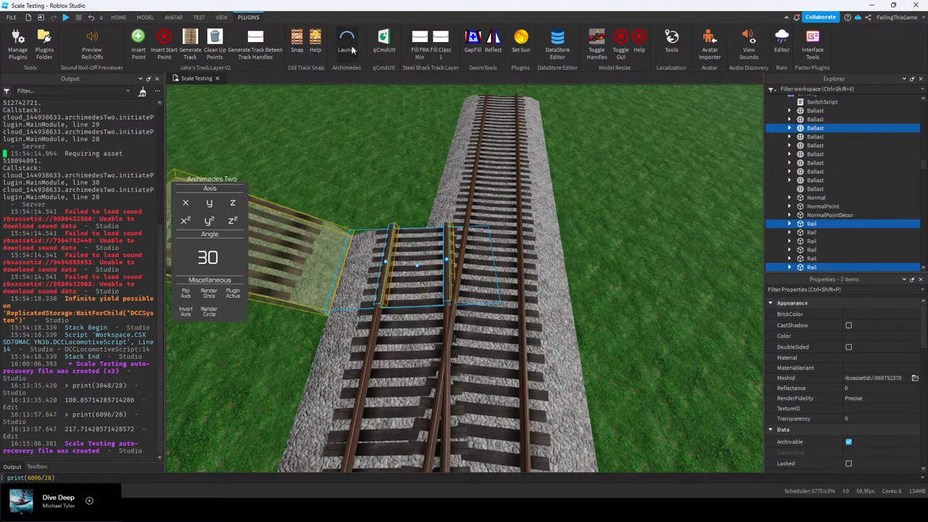
{"action": "left_click", "coordinate": [232, 221]}
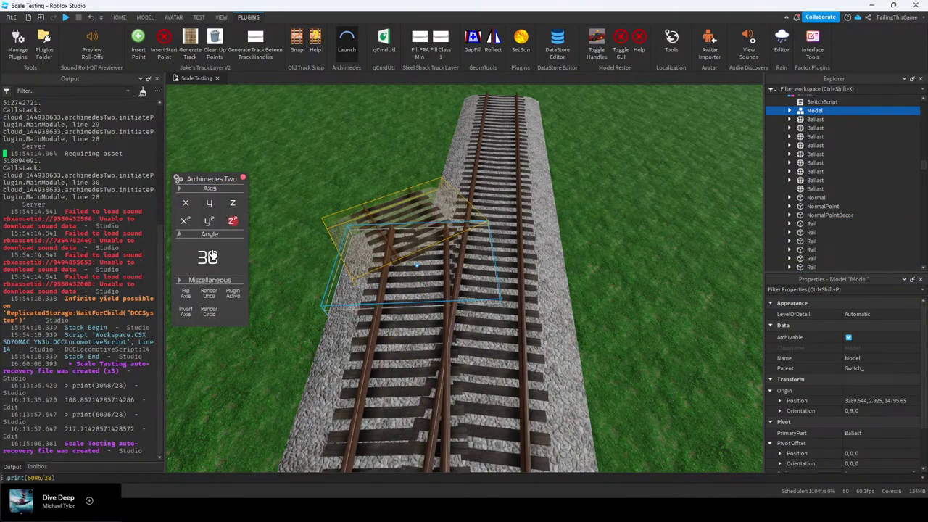
{"action": "key", "text": "Return"}
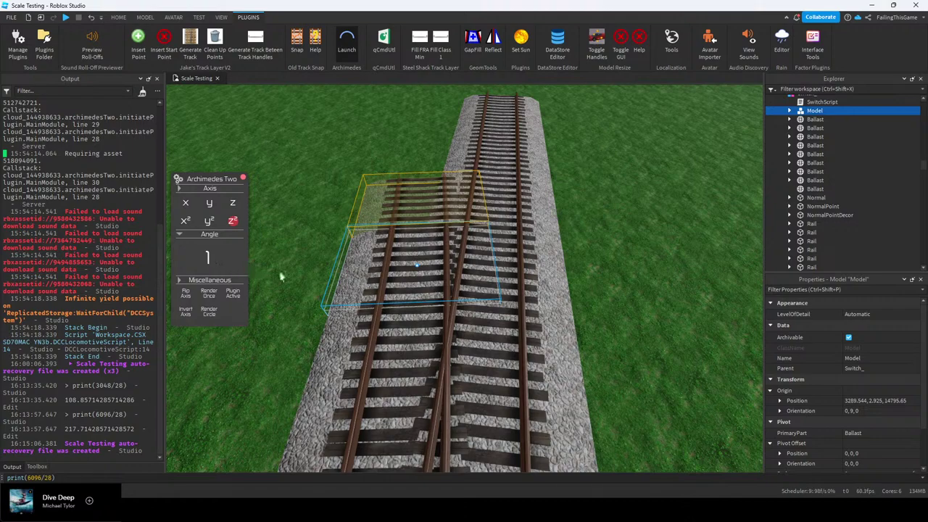
Compare the neighbouring ballast orientations and render one 1-degree copy of the grouped segment beyond the diverging end
{"action": "left_click", "coordinate": [813, 136]}
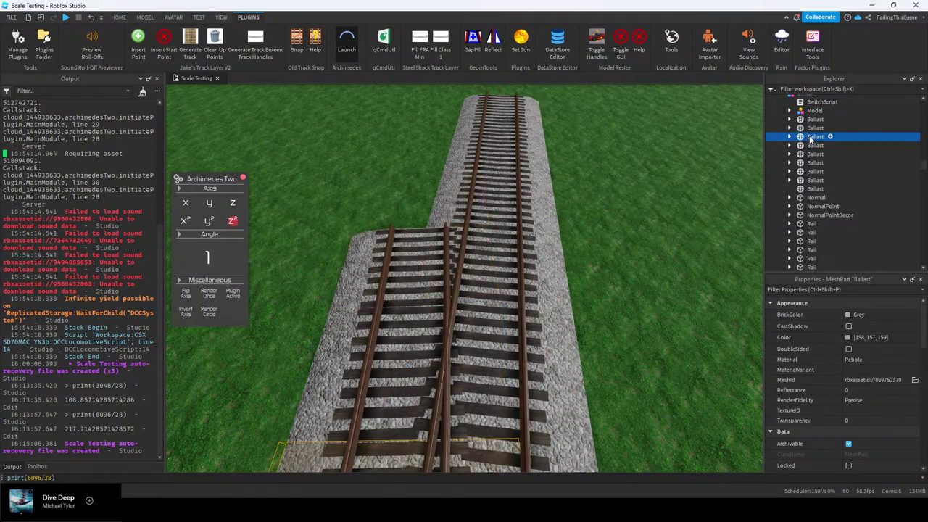
{"action": "scroll", "coordinate": [863, 300], "scroll_direction": "down", "scroll_amount": 4}
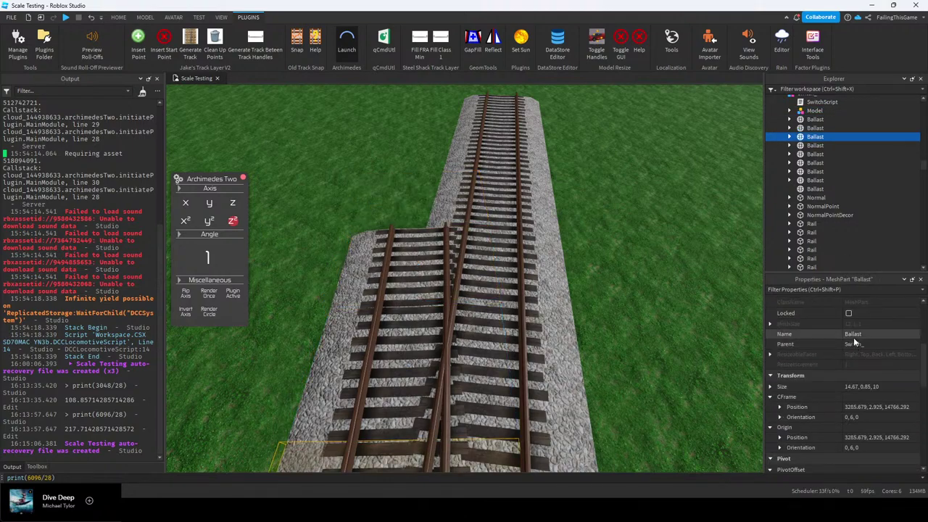
{"action": "left_click", "coordinate": [813, 130]}
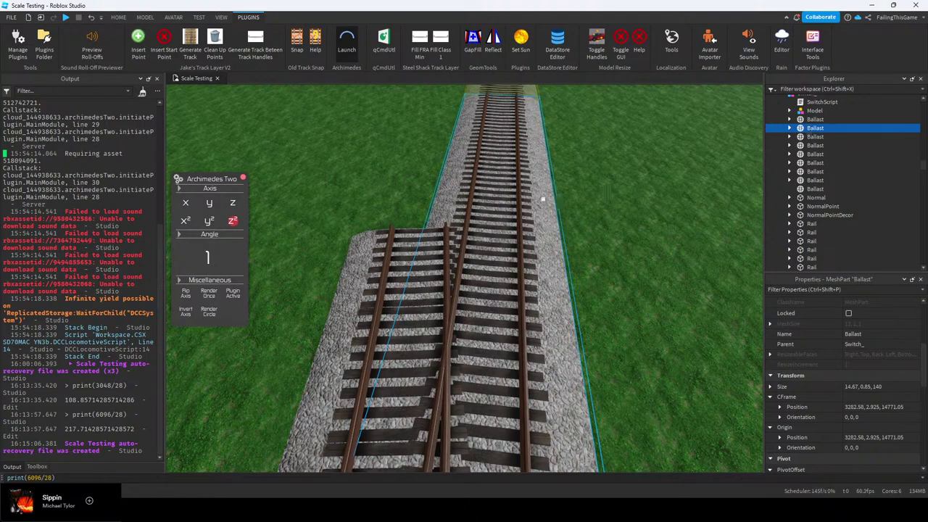
{"action": "left_click", "coordinate": [815, 111]}
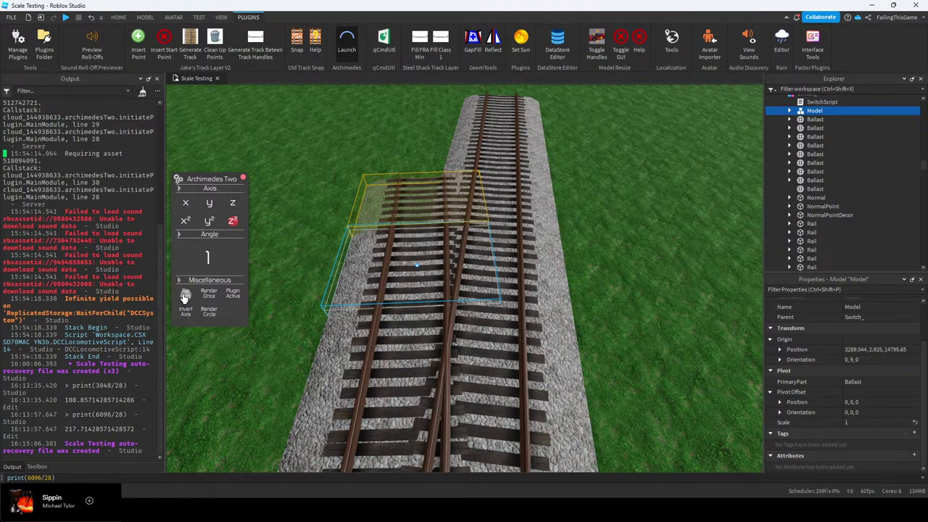
{"action": "left_click", "coordinate": [212, 296]}
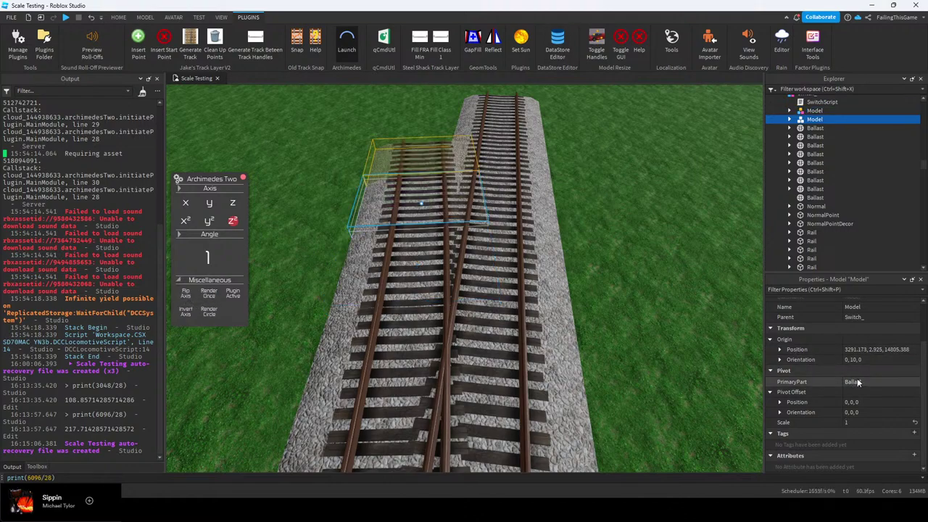
{"action": "scroll", "coordinate": [832, 364], "scroll_direction": "up", "scroll_amount": 1}
{"action": "scroll", "coordinate": [828, 358], "scroll_direction": "up", "scroll_amount": 1}
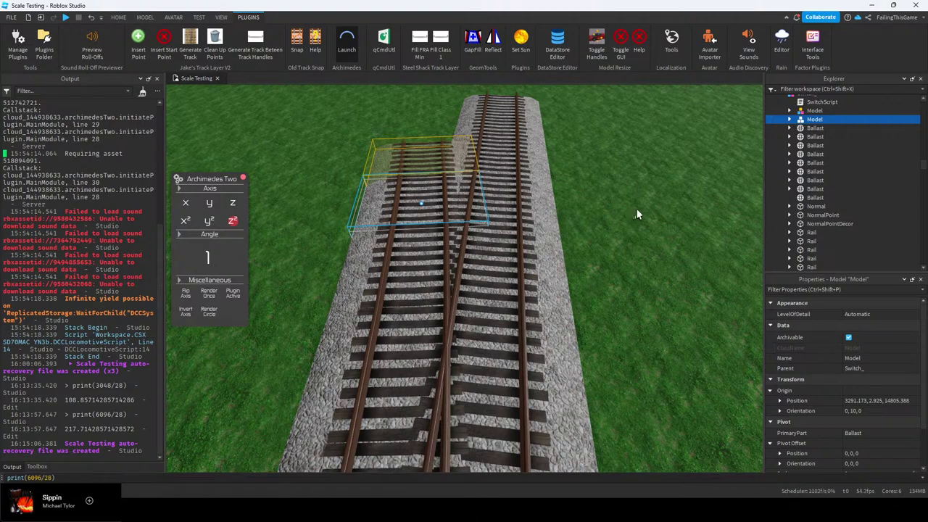
{"action": "right_click_drag", "start_coordinate": [636, 208], "coordinate": [638, 210]}
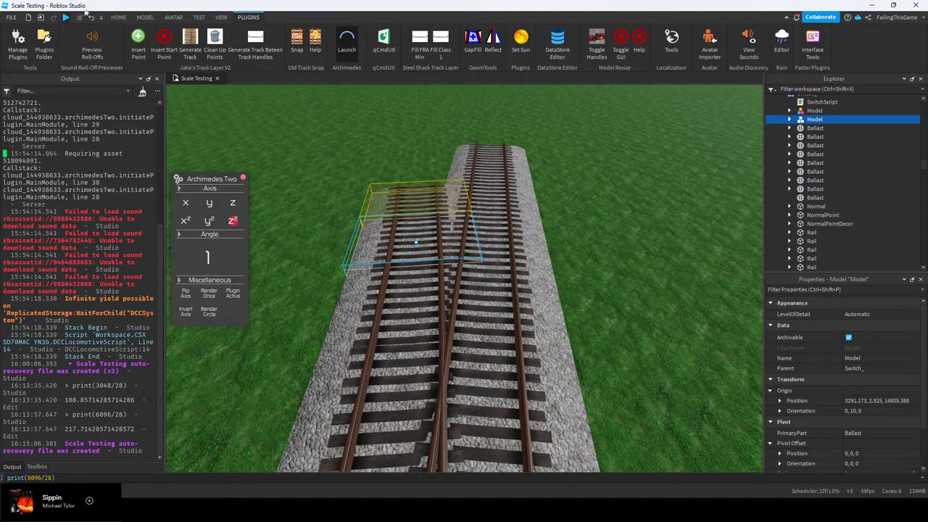
Close the Archimedes tool and deselect the rendered segment
{"action": "left_click", "coordinate": [118, 17]}
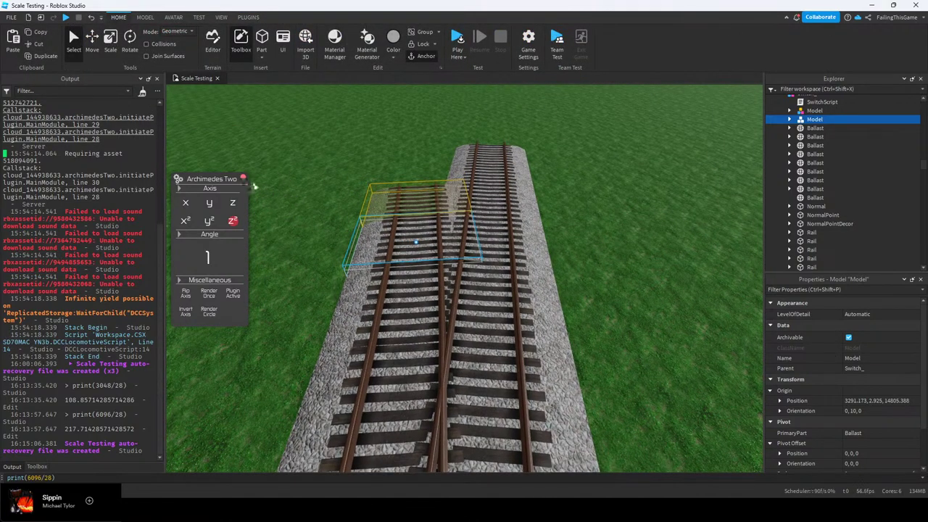
{"action": "left_click", "coordinate": [244, 180]}
{"action": "left_click", "coordinate": [283, 203]}
{"action": "right_click_drag", "start_coordinate": [407, 286], "coordinate": [408, 291]}
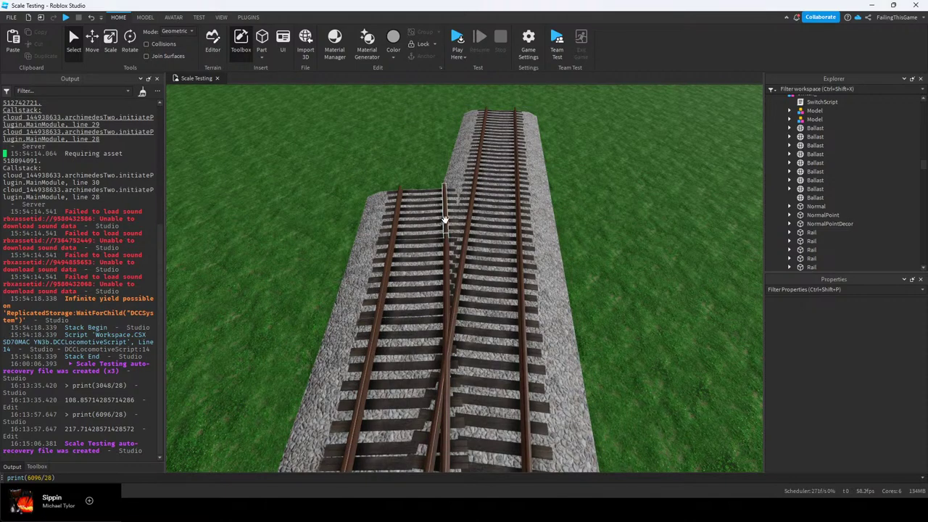
Ungroup the model of the switch's original end ballast and rails, keeping the newly rendered segment grouped
{"action": "left_click", "coordinate": [422, 209]}
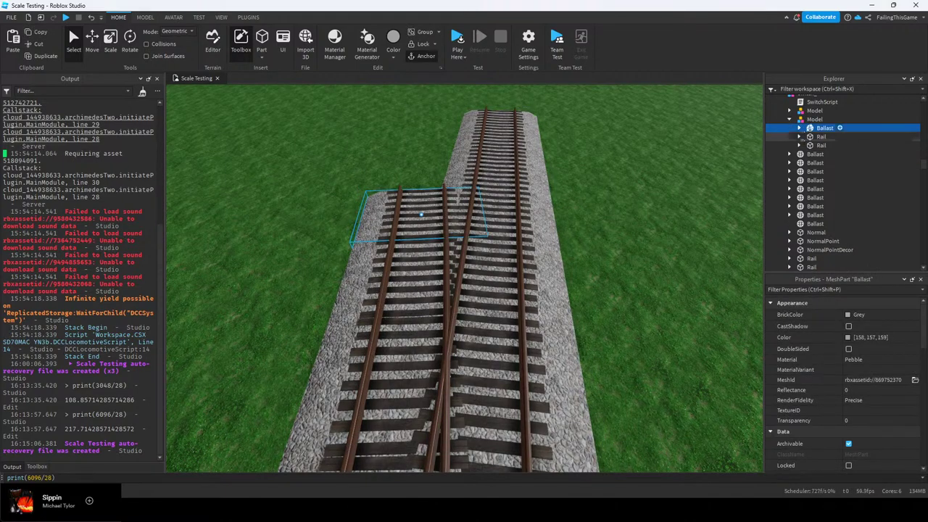
{"action": "left_click", "coordinate": [810, 121]}
{"action": "right_click_drag", "start_coordinate": [715, 147], "coordinate": [762, 153]}
{"action": "left_click", "coordinate": [809, 112]}
{"action": "left_click", "coordinate": [812, 120]}
{"action": "right_click_drag", "start_coordinate": [580, 171], "coordinate": [637, 171]}
{"action": "scroll", "coordinate": [625, 173], "scroll_direction": "up", "scroll_amount": 3}
{"action": "scroll", "coordinate": [714, 165], "scroll_direction": "down", "scroll_amount": 1}
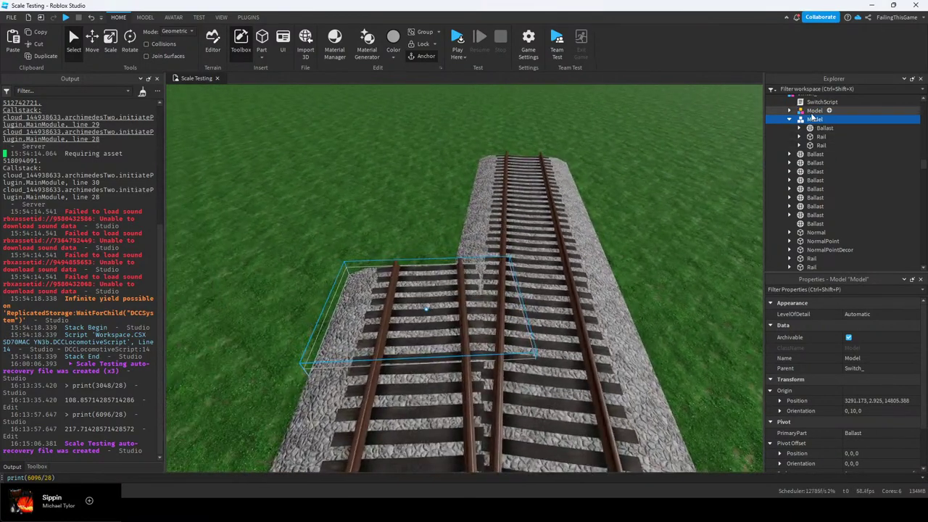
{"action": "left_click", "coordinate": [812, 111]}
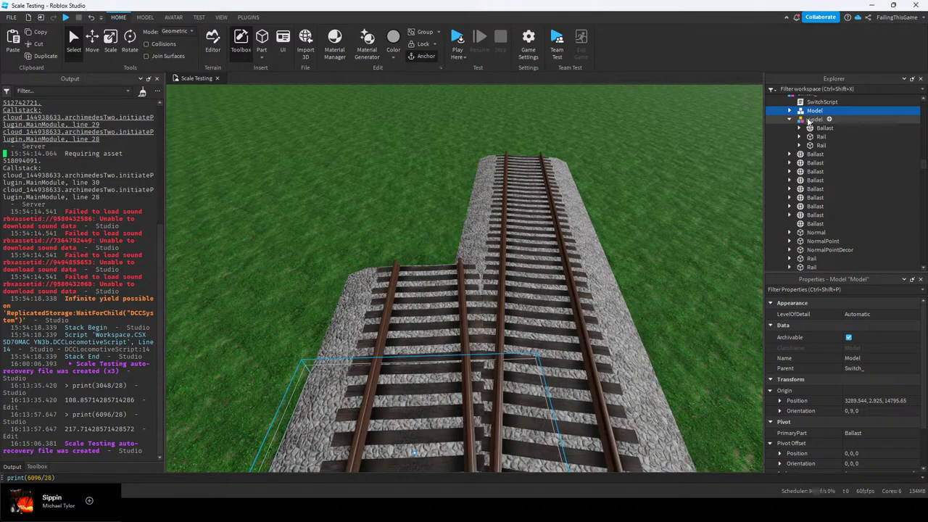
{"action": "scroll", "coordinate": [628, 160], "scroll_direction": "up", "scroll_amount": 1}
{"action": "right_click_drag", "start_coordinate": [623, 169], "coordinate": [627, 178]}
{"action": "key", "text": "ctrl+u"}
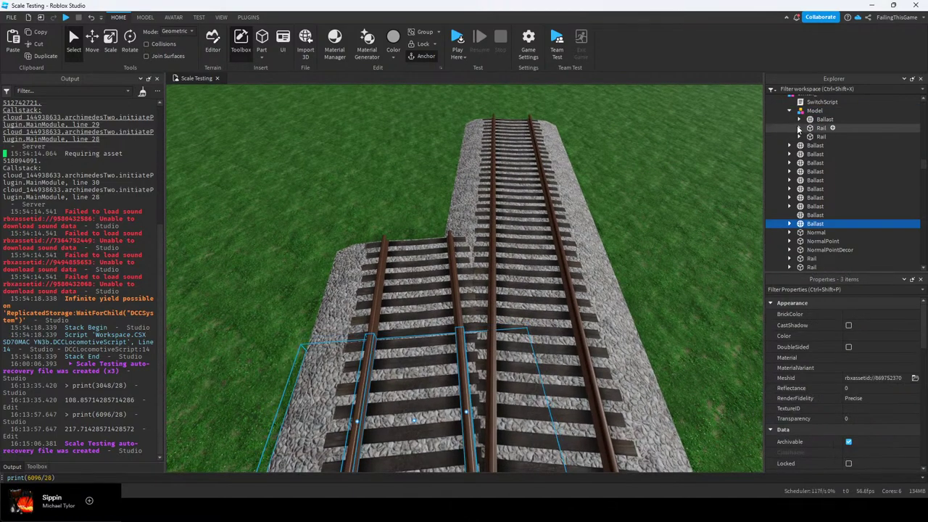
Move the new segment's model out of the switch into the Workspace and collapse the expanded Curve model
{"action": "left_click_drag", "start_coordinate": [805, 111], "coordinate": [801, 102]}
{"action": "scroll", "coordinate": [817, 145], "scroll_direction": "up", "scroll_amount": 8}
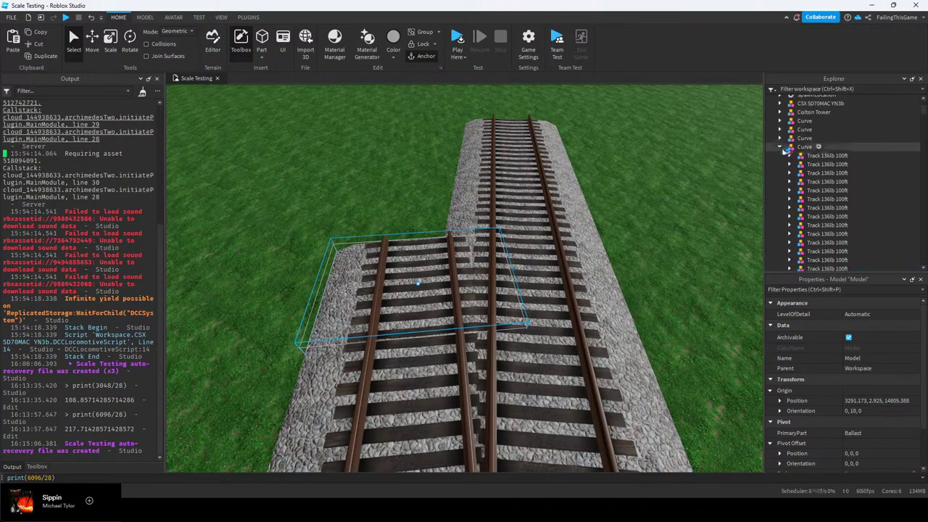
{"action": "left_click", "coordinate": [780, 147]}
{"action": "right_click_drag", "start_coordinate": [544, 236], "coordinate": [537, 332]}
{"action": "scroll", "coordinate": [538, 331], "scroll_direction": "down", "scroll_amount": 6}
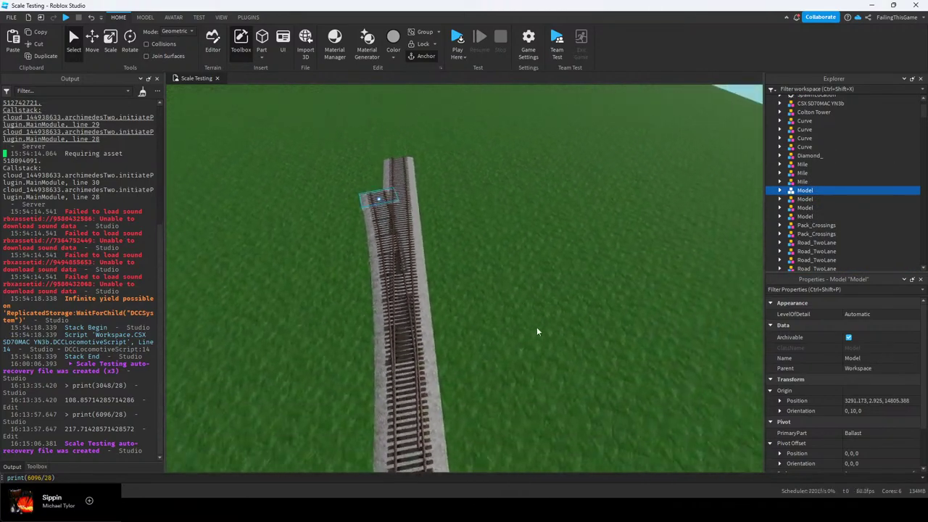
Rename the new segment's model to Track 136lb, copying the name from the shorter track's end piece
{"action": "key", "text": "s"}
{"action": "left_click", "coordinate": [490, 323]}
{"action": "left_click", "coordinate": [892, 361]}
{"action": "key", "text": "ctrl+c"}
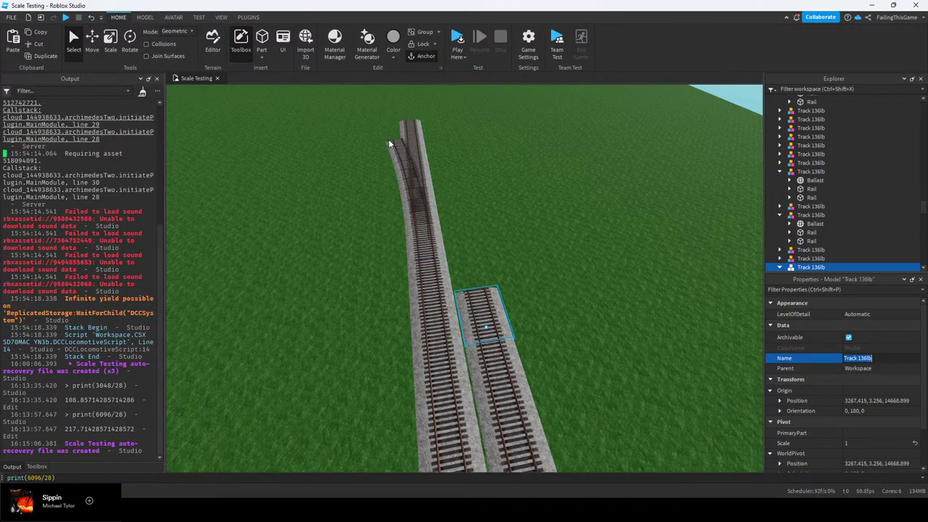
{"action": "left_click", "coordinate": [390, 144]}
{"action": "left_click", "coordinate": [860, 358]}
{"action": "key", "text": "ctrl+v"}
{"action": "left_click", "coordinate": [538, 245]}
Inspect the renamed segment's fit at the switch's diverging end from the opposite side
{"action": "right_click_drag", "start_coordinate": [539, 245], "coordinate": [518, 239]}
{"action": "key", "text": "w"}
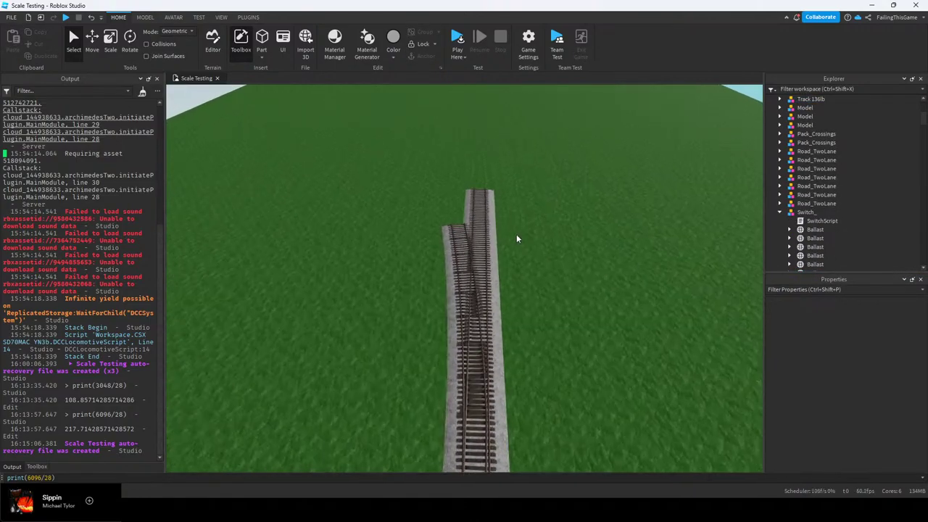
{"action": "key", "text": "w"}
{"action": "left_click", "coordinate": [444, 179]}
{"action": "right_click_drag", "start_coordinate": [445, 178], "coordinate": [563, 222]}
{"action": "key", "text": "d"}
{"action": "key", "text": "s"}
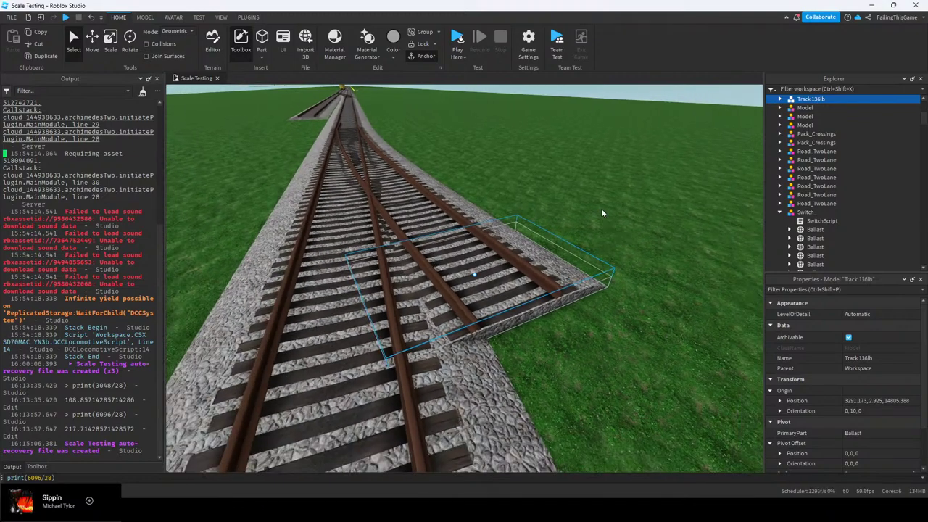
{"action": "left_click", "coordinate": [602, 213]}
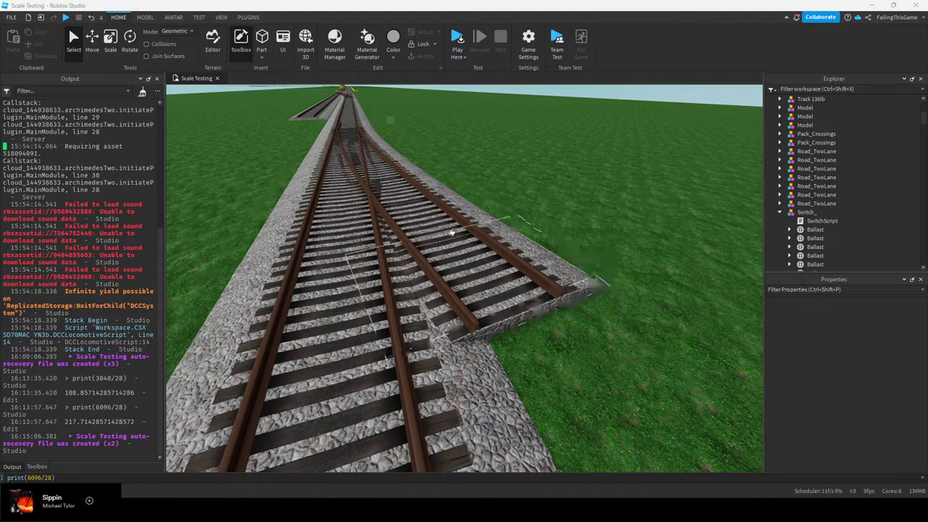
Select the new Track 136lb segment at the switch's diverging end and collapse the expanded Switch_ model
{"action": "right_click_drag", "start_coordinate": [472, 242], "coordinate": [496, 263]}
{"action": "left_click", "coordinate": [503, 259]}
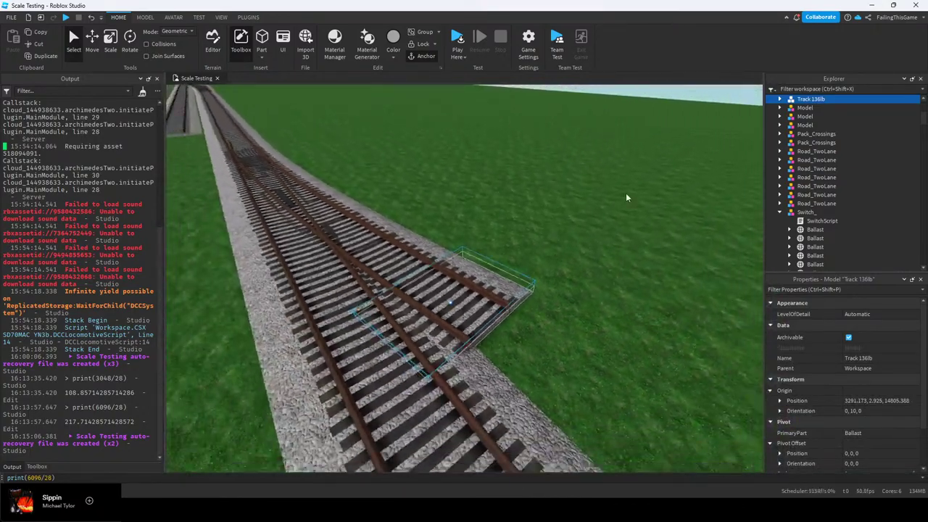
{"action": "left_click", "coordinate": [780, 213]}
Extend the parallel track's end piece with Archimedes Two at angle 1, rendering curved segments until the heading is 170°
{"action": "left_click", "coordinate": [503, 211]}
{"action": "right_click_drag", "start_coordinate": [503, 211], "coordinate": [458, 192]}
{"action": "left_click", "coordinate": [520, 187]}
{"action": "key", "text": "s"}
{"action": "key", "text": "d"}
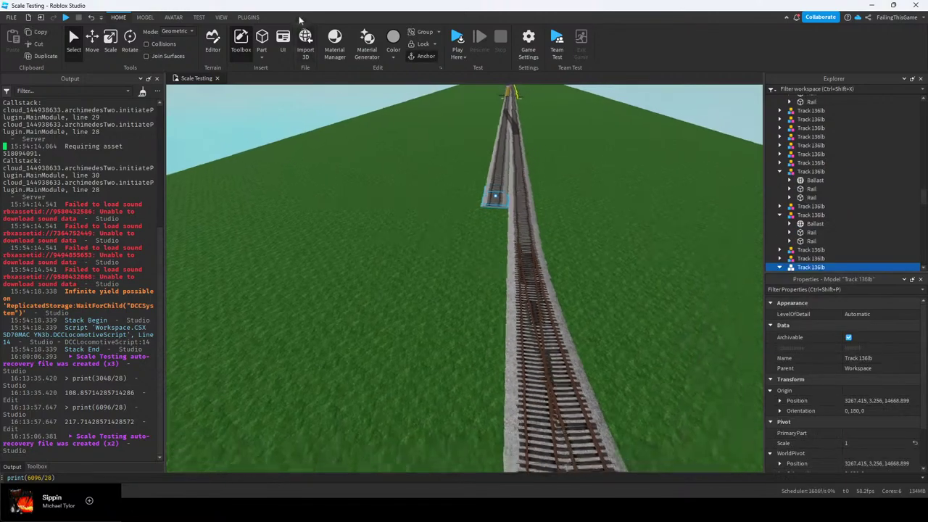
{"action": "left_click", "coordinate": [249, 18]}
{"action": "left_click", "coordinate": [348, 41]}
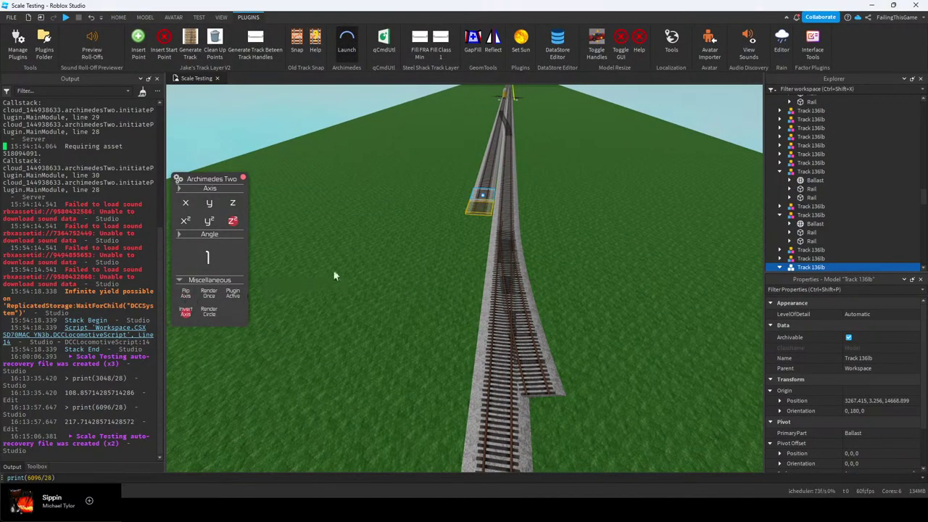
{"action": "right_click_drag", "start_coordinate": [335, 276], "coordinate": [352, 271]}
{"action": "key", "text": "s"}
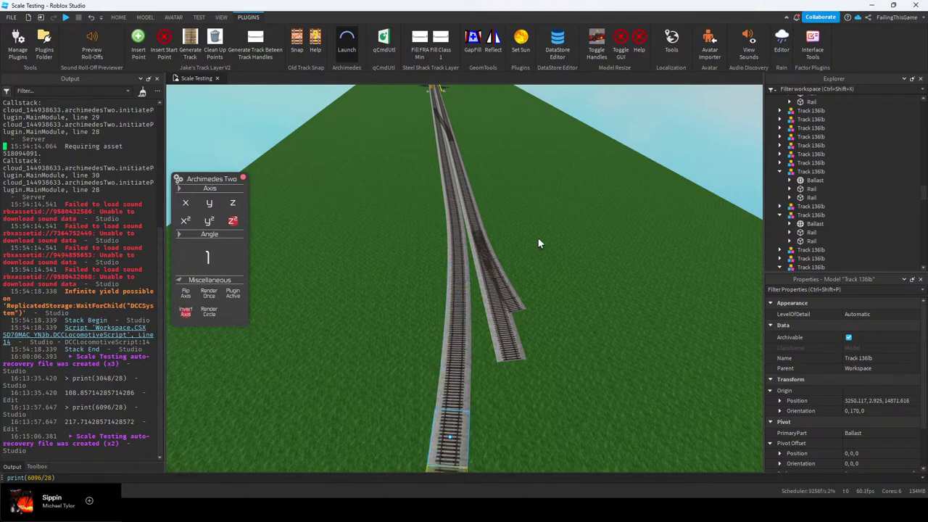
{"action": "right_click_drag", "start_coordinate": [538, 240], "coordinate": [538, 240]}
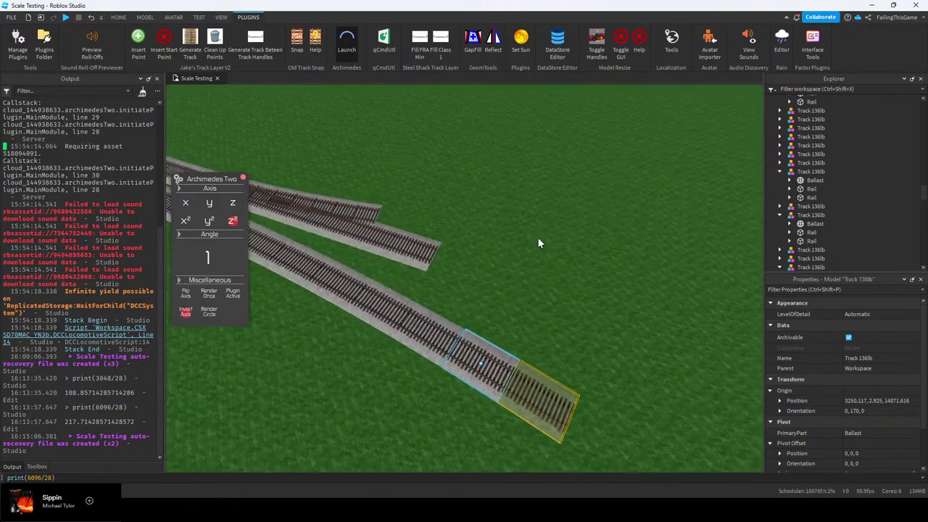
{"action": "key", "text": "w"}
{"action": "key", "text": "a"}
{"action": "left_click", "coordinate": [243, 179]}
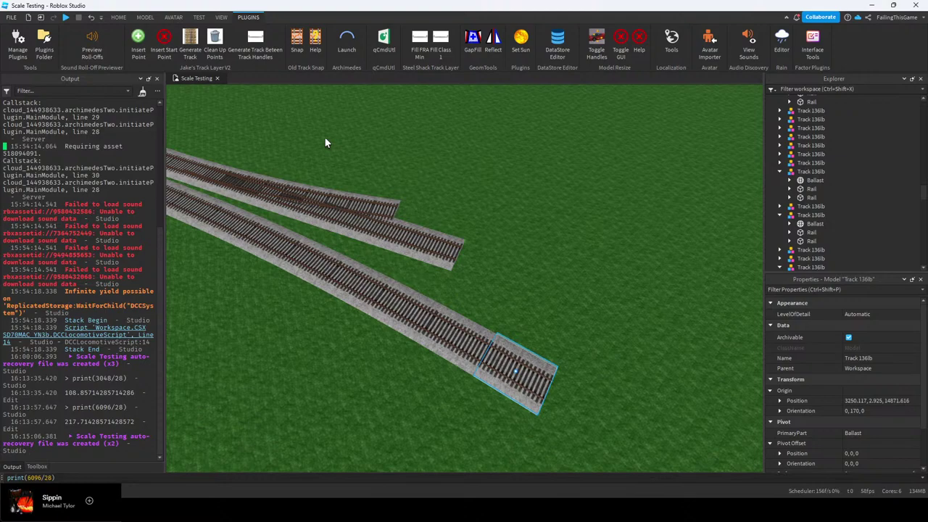
Duplicate the switch and move the copy onto the open grass beyond the track ends
{"action": "left_click", "coordinate": [121, 18]}
{"action": "left_click", "coordinate": [75, 42]}
{"action": "left_click", "coordinate": [464, 179]}
{"action": "key", "text": "d"}
{"action": "right_click_drag", "start_coordinate": [466, 180], "coordinate": [466, 179]}
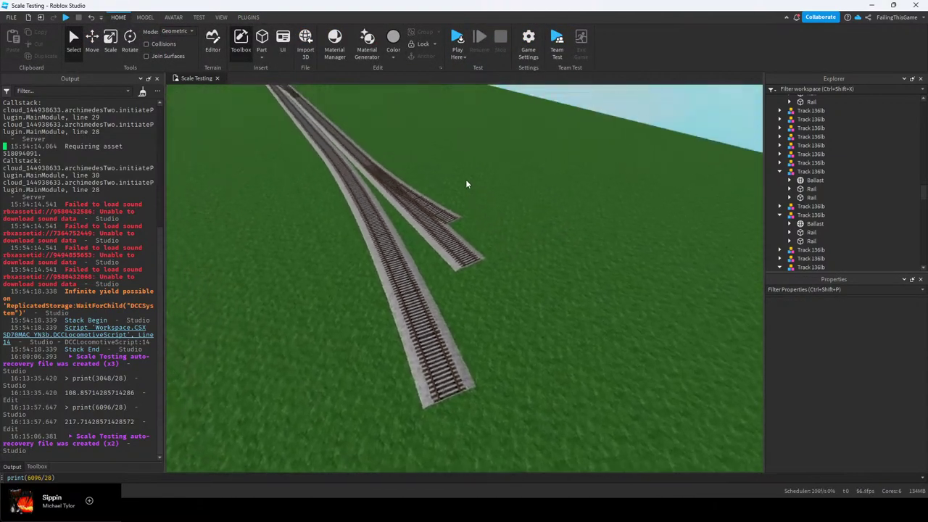
{"action": "key", "text": "w"}
{"action": "left_click", "coordinate": [398, 249]}
{"action": "key", "text": "s"}
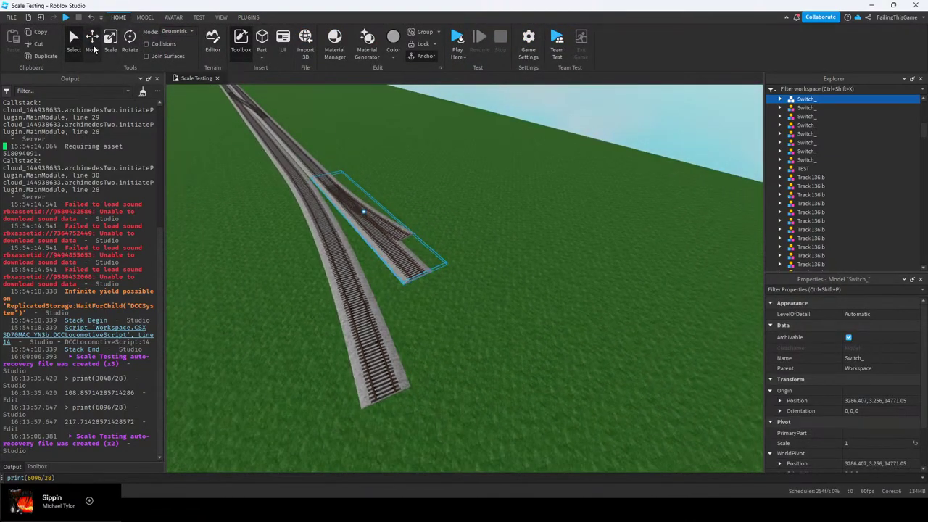
{"action": "left_click", "coordinate": [94, 49]}
{"action": "left_click_drag", "start_coordinate": [398, 245], "coordinate": [549, 305]}
{"action": "right_click_drag", "start_coordinate": [549, 304], "coordinate": [548, 305]}
{"action": "left_click_drag", "start_coordinate": [549, 305], "coordinate": [578, 230]}
{"action": "left_click", "coordinate": [562, 286]}
{"action": "right_click_drag", "start_coordinate": [561, 287], "coordinate": [575, 269]}
Mirror the duplicated switch across its straight side with the Reflect tool
{"action": "left_click", "coordinate": [245, 17]}
{"action": "key", "text": "w"}
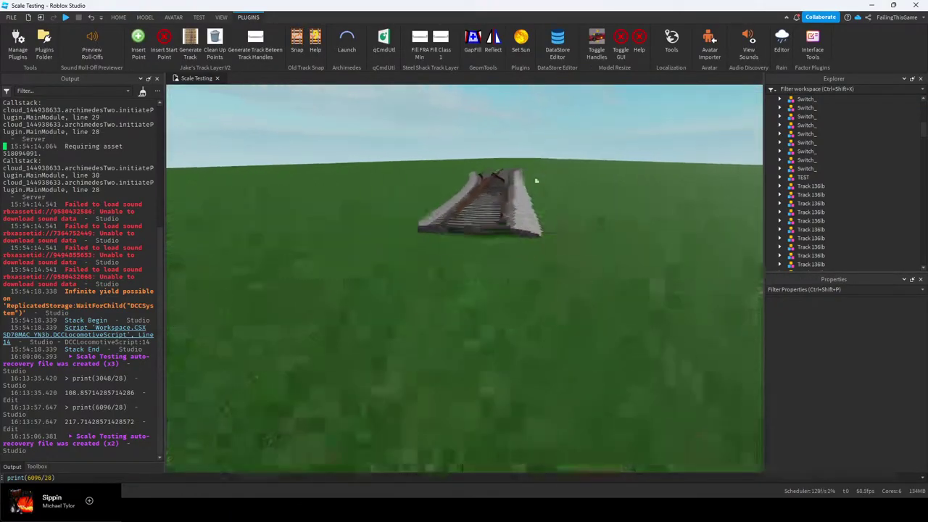
{"action": "left_click", "coordinate": [477, 228]}
{"action": "right_click_drag", "start_coordinate": [476, 228], "coordinate": [530, 189]}
{"action": "left_click", "coordinate": [491, 48]}
{"action": "left_click", "coordinate": [377, 197]}
{"action": "key", "text": "s"}
{"action": "key", "text": "s"}
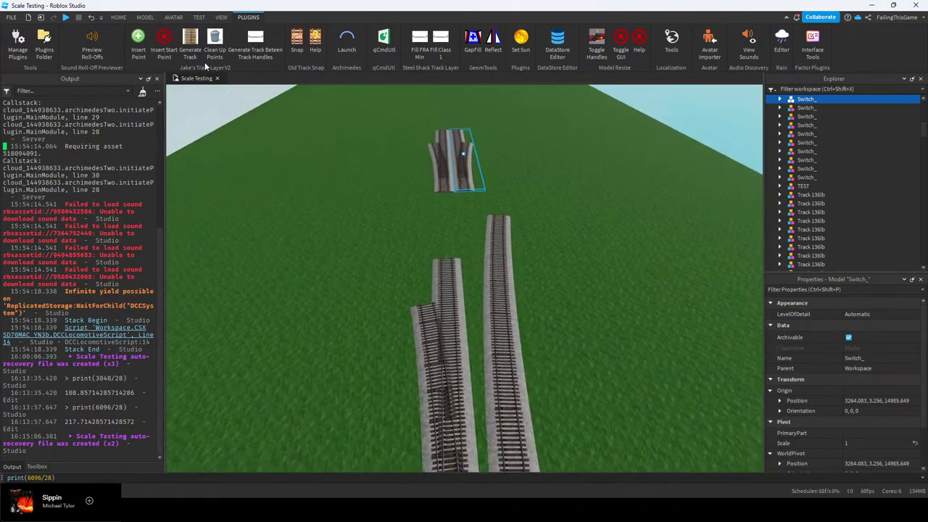
Delete the unmirrored switch copy, leaving the mirrored one on the grass
{"action": "left_click", "coordinate": [124, 19]}
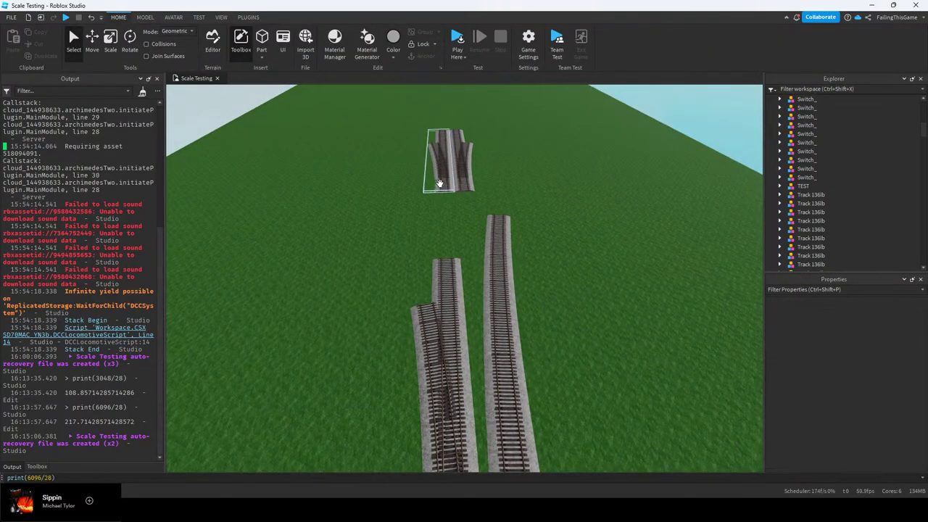
{"action": "left_click", "coordinate": [440, 183]}
{"action": "key", "text": "Delete"}
Move the mirrored switch up to the first switch's straight end, overlapping it slightly, with 0.05-stud move snapping
{"action": "left_click", "coordinate": [467, 186]}
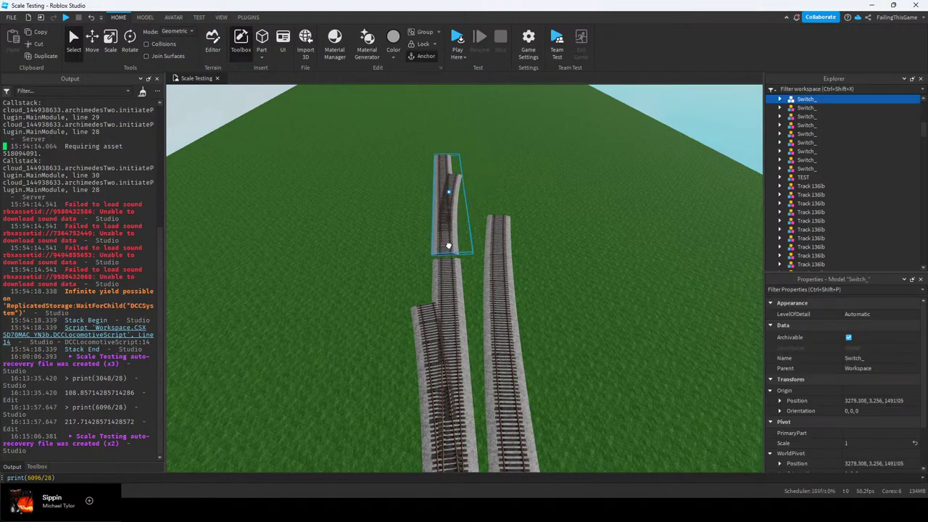
{"action": "scroll", "coordinate": [462, 244], "scroll_direction": "up", "scroll_amount": 3}
{"action": "right_click_drag", "start_coordinate": [462, 244], "coordinate": [501, 257]}
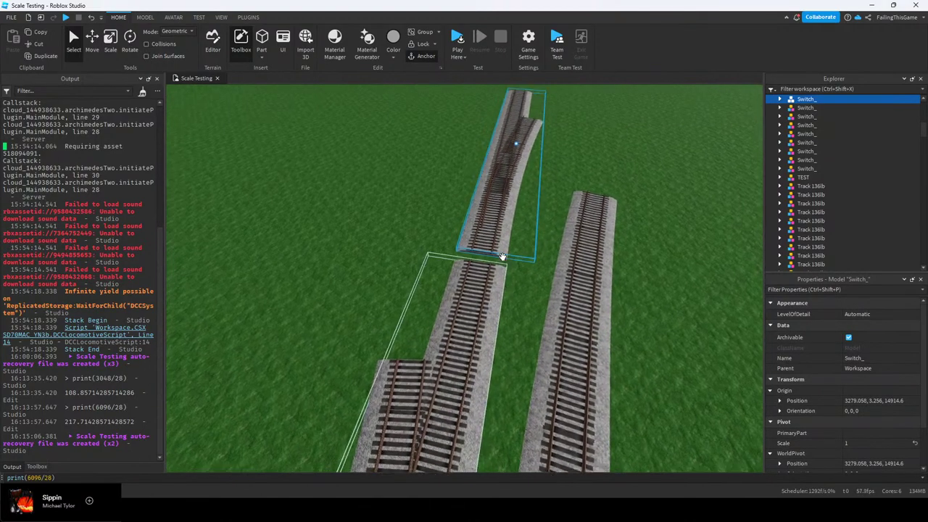
{"action": "left_click", "coordinate": [96, 42]}
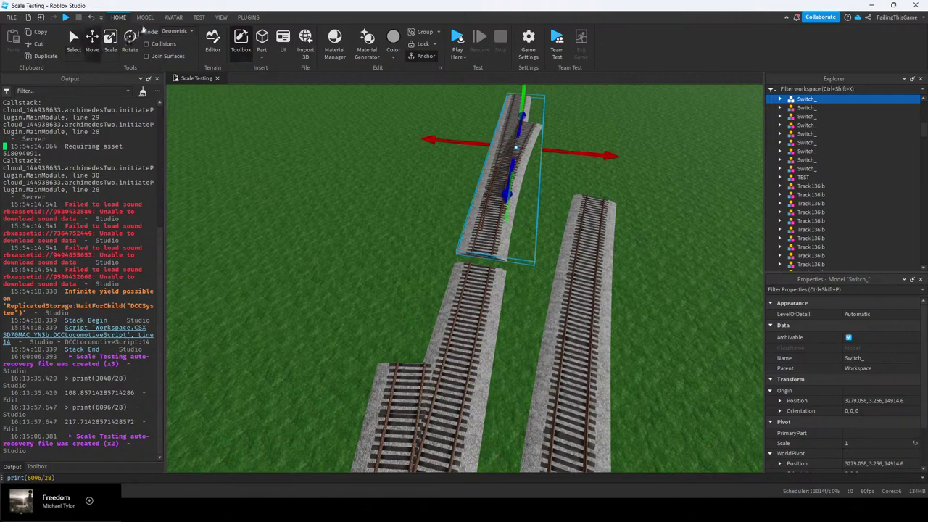
{"action": "left_click", "coordinate": [145, 18]}
{"action": "left_click", "coordinate": [395, 206]}
{"action": "left_click", "coordinate": [487, 215]}
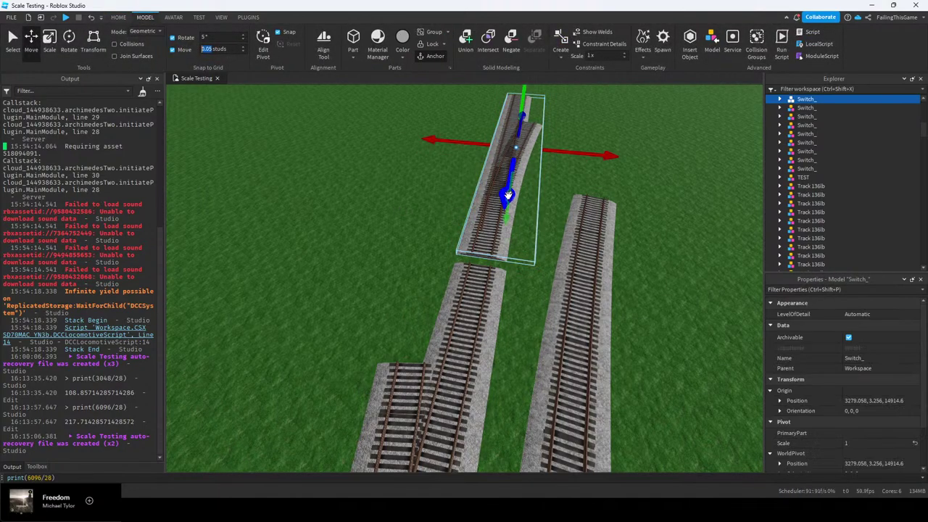
{"action": "left_click_drag", "start_coordinate": [508, 194], "coordinate": [494, 251]}
Shift the mirrored switch sideways by 0.3 studs to line its rails up with the first switch's straight leg
{"action": "key", "text": "w"}
{"action": "right_click_drag", "start_coordinate": [470, 284], "coordinate": [472, 283]}
{"action": "key", "text": "w"}
{"action": "key", "text": "Tab"}
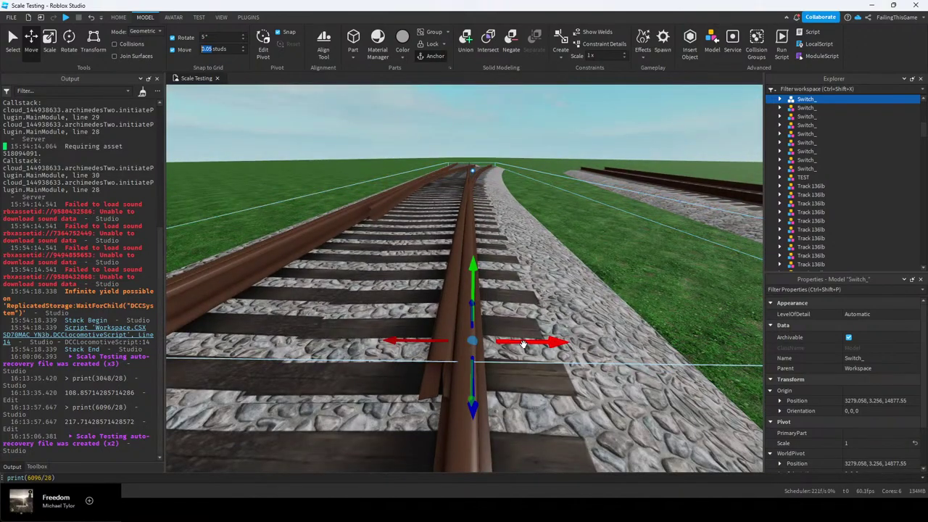
{"action": "left_click_drag", "start_coordinate": [522, 344], "coordinate": [544, 329]}
{"action": "right_click_drag", "start_coordinate": [545, 329], "coordinate": [545, 329]}
{"action": "key", "text": "w"}
{"action": "scroll", "coordinate": [545, 329], "scroll_direction": "down", "scroll_amount": 10}
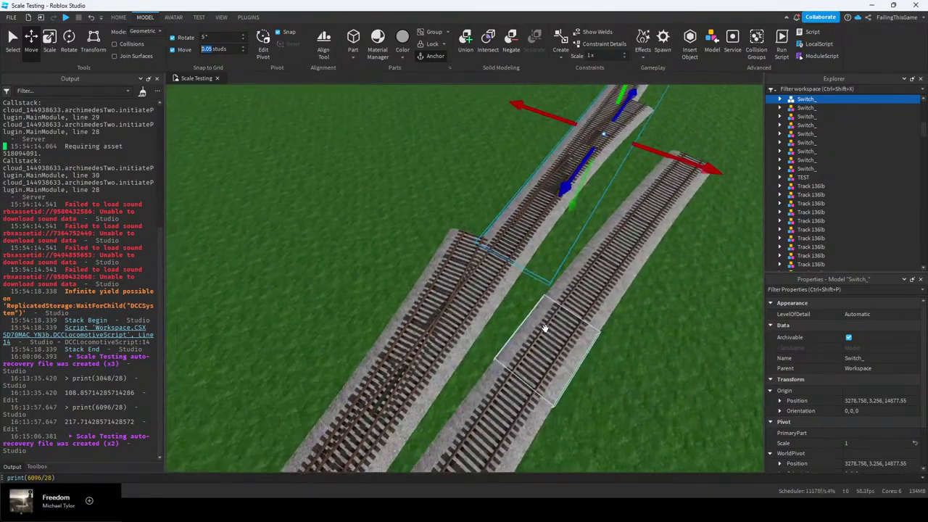
Shorten the first switch's straight-leg ballast so it ends where the mirrored switch begins
{"action": "left_click", "coordinate": [554, 288]}
{"action": "right_click_drag", "start_coordinate": [551, 289], "coordinate": [550, 289]}
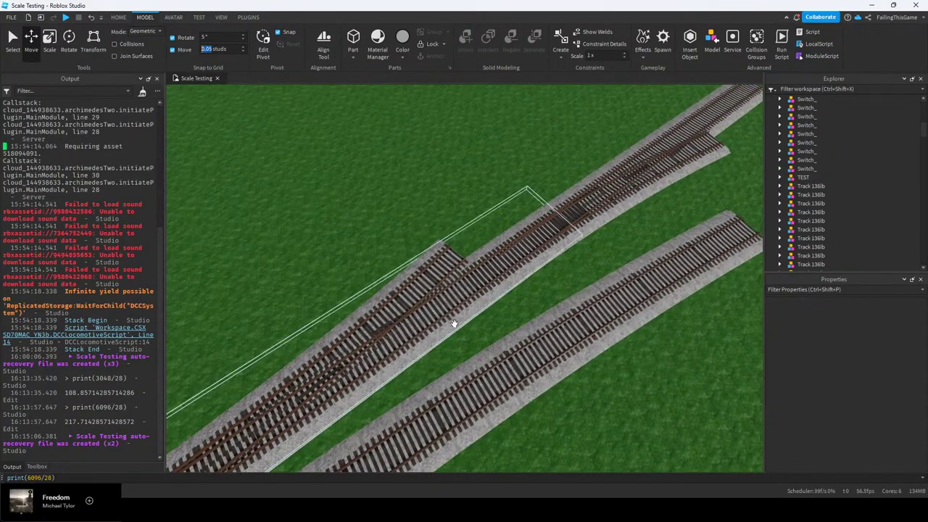
{"action": "left_click", "coordinate": [451, 326], "text": "alt"}
{"action": "scroll", "coordinate": [450, 329], "scroll_direction": "up", "scroll_amount": 3}
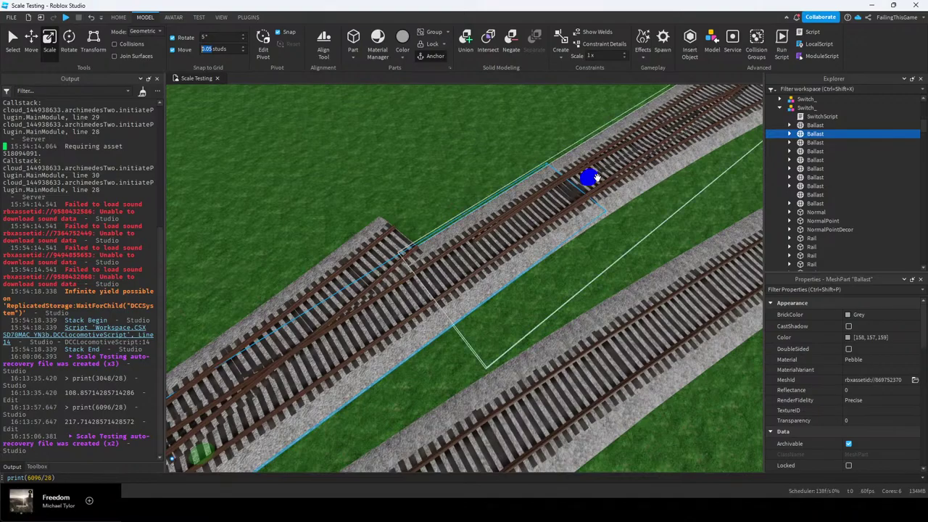
{"action": "left_click_drag", "start_coordinate": [596, 177], "coordinate": [441, 258]}
{"action": "scroll", "coordinate": [440, 258], "scroll_direction": "up", "scroll_amount": 6}
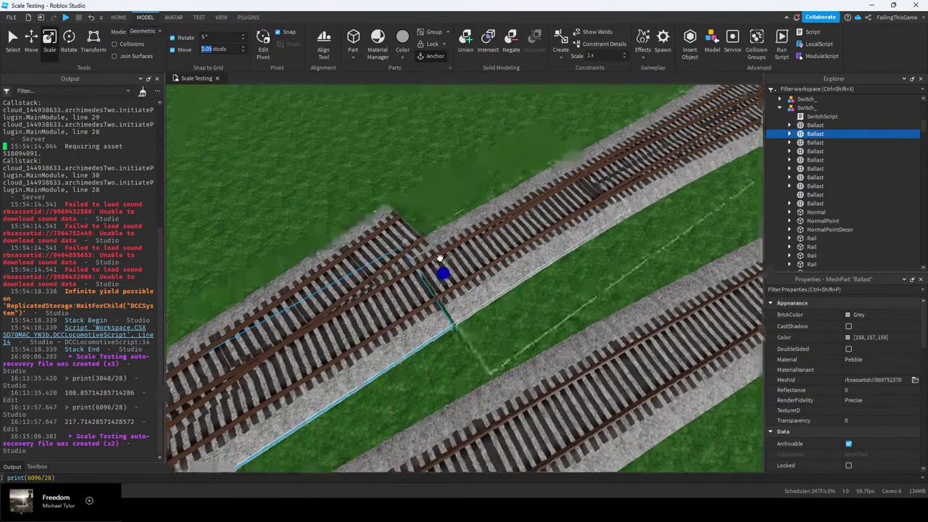
{"action": "right_click_drag", "start_coordinate": [441, 258], "coordinate": [440, 258]}
{"action": "scroll", "coordinate": [441, 257], "scroll_direction": "up", "scroll_amount": 2}
{"action": "left_click_drag", "start_coordinate": [446, 235], "coordinate": [464, 231]}
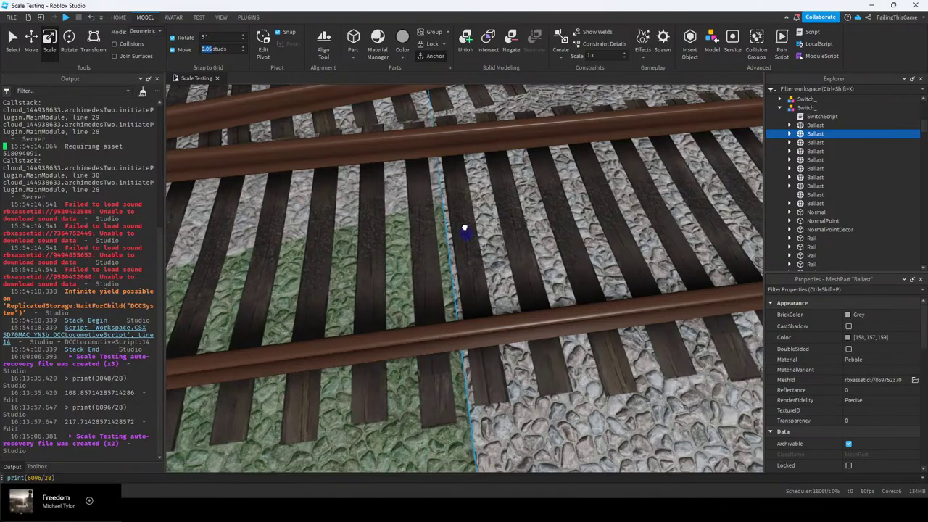
Scale back the outer rail of the first switch's straight leg to meet the mirrored switch's rail
{"action": "scroll", "coordinate": [467, 227], "scroll_direction": "down", "scroll_amount": 6}
{"action": "left_click", "coordinate": [472, 281]}
{"action": "right_click_drag", "start_coordinate": [472, 278], "coordinate": [472, 278]}
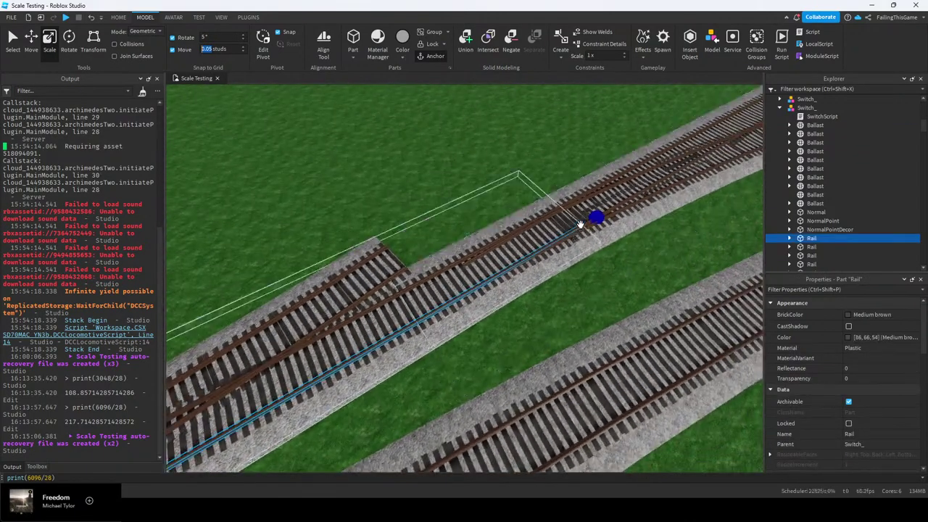
{"action": "right_click_drag", "start_coordinate": [433, 305], "coordinate": [434, 306]}
{"action": "scroll", "coordinate": [493, 282], "scroll_direction": "up", "scroll_amount": 6}
{"action": "right_click_drag", "start_coordinate": [493, 283], "coordinate": [501, 294]}
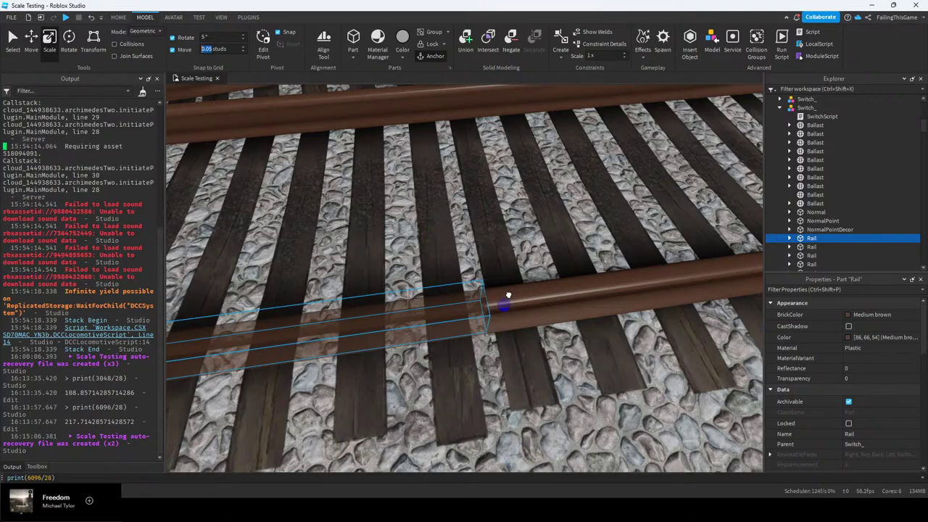
Scale back the inner rail of the first switch's straight leg to meet the mirrored switch's rail
{"action": "scroll", "coordinate": [510, 296], "scroll_direction": "down", "scroll_amount": 5}
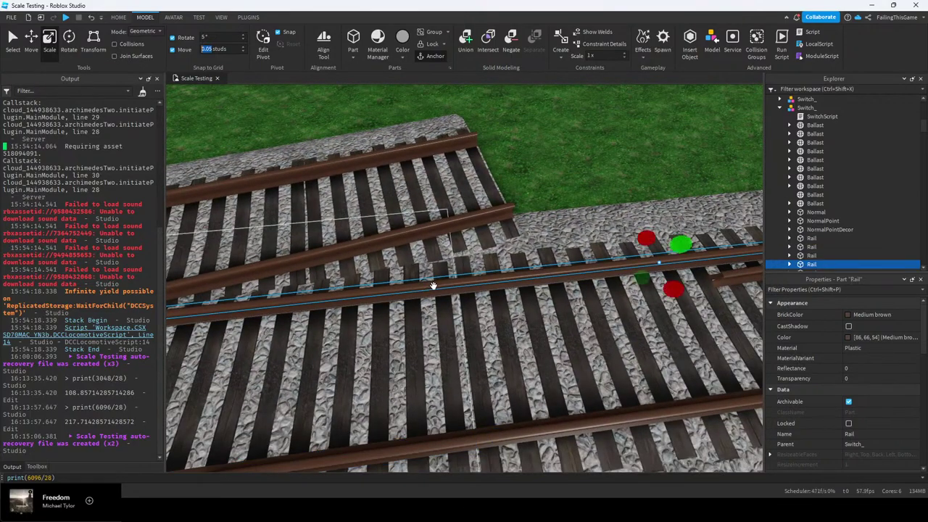
{"action": "scroll", "coordinate": [434, 286], "scroll_direction": "down", "scroll_amount": 5}
{"action": "right_click_drag", "start_coordinate": [433, 285], "coordinate": [434, 285]}
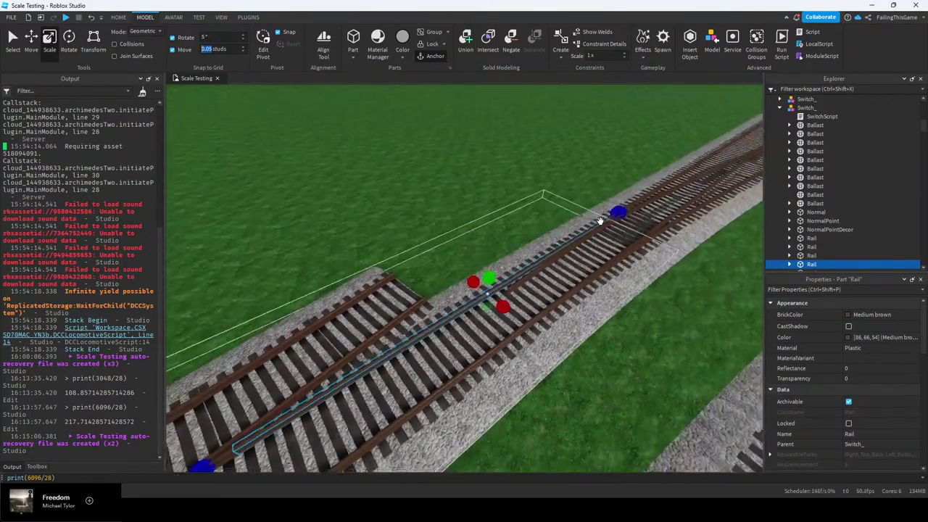
{"action": "left_click_drag", "start_coordinate": [601, 222], "coordinate": [588, 234]}
{"action": "scroll", "coordinate": [451, 317], "scroll_direction": "up", "scroll_amount": 6}
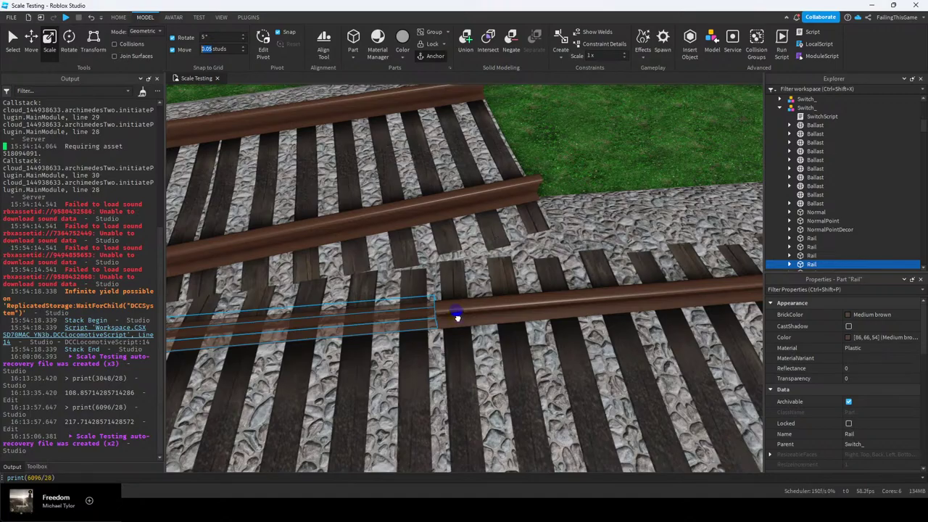
{"action": "scroll", "coordinate": [497, 266], "scroll_direction": "down", "scroll_amount": 6}
{"action": "left_click", "coordinate": [523, 210]}
Examine the joint between the two switches and the gap to the adjacent curved track
{"action": "right_click_drag", "start_coordinate": [524, 210], "coordinate": [511, 227]}
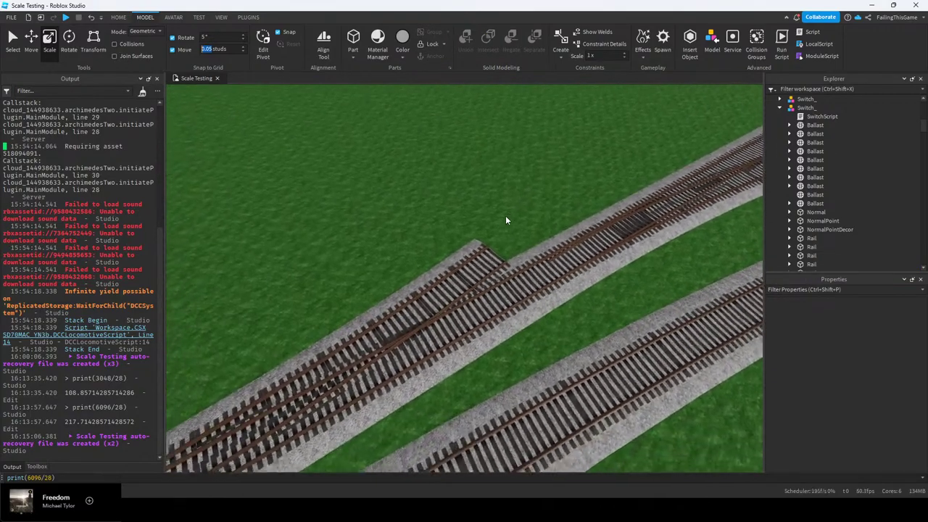
{"action": "scroll", "coordinate": [464, 264], "scroll_direction": "up", "scroll_amount": 2}
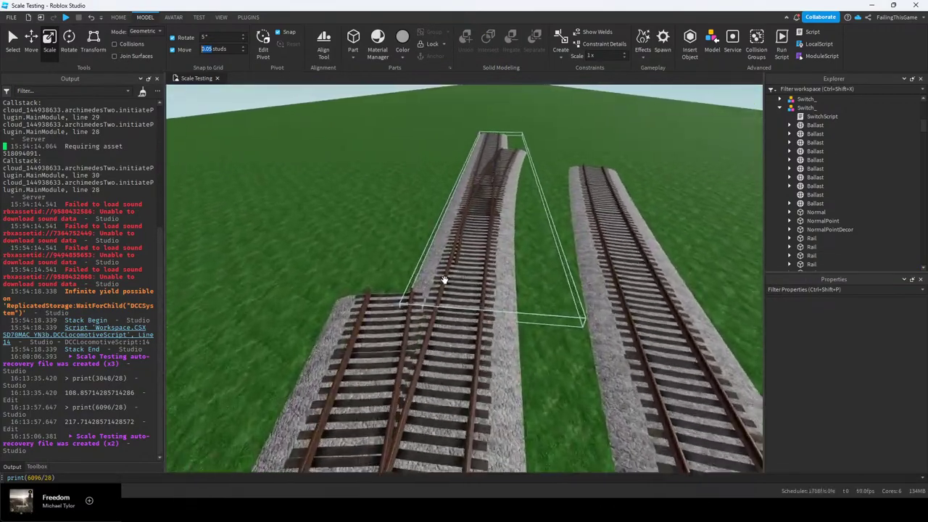
{"action": "scroll", "coordinate": [444, 279], "scroll_direction": "up", "scroll_amount": 1}
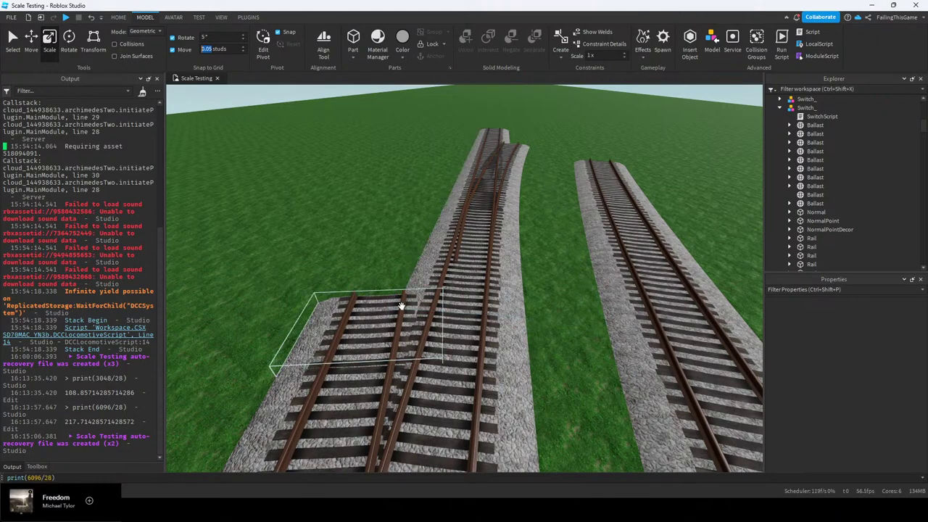
{"action": "right_click_drag", "start_coordinate": [402, 305], "coordinate": [486, 285]}
{"action": "key", "text": "e"}
{"action": "key", "text": "s"}
{"action": "key", "text": "w"}
{"action": "right_click_drag", "start_coordinate": [506, 171], "coordinate": [471, 198]}
Place the 2019 Sports car model between the mirrored switch and the adjacent track as a size check, and delete it
{"action": "left_click", "coordinate": [36, 467]}
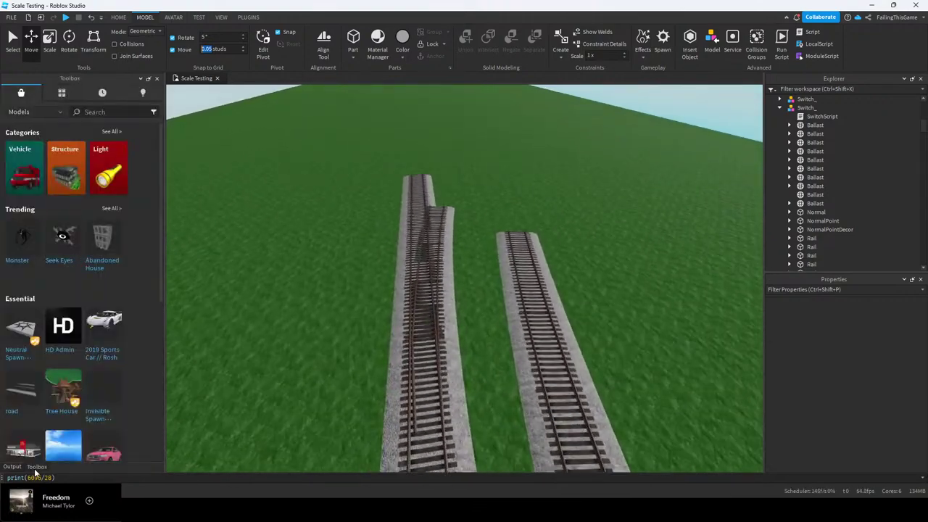
{"action": "left_click", "coordinate": [107, 340]}
{"action": "left_click", "coordinate": [555, 275]}
{"action": "left_click_drag", "start_coordinate": [483, 280], "coordinate": [495, 194]}
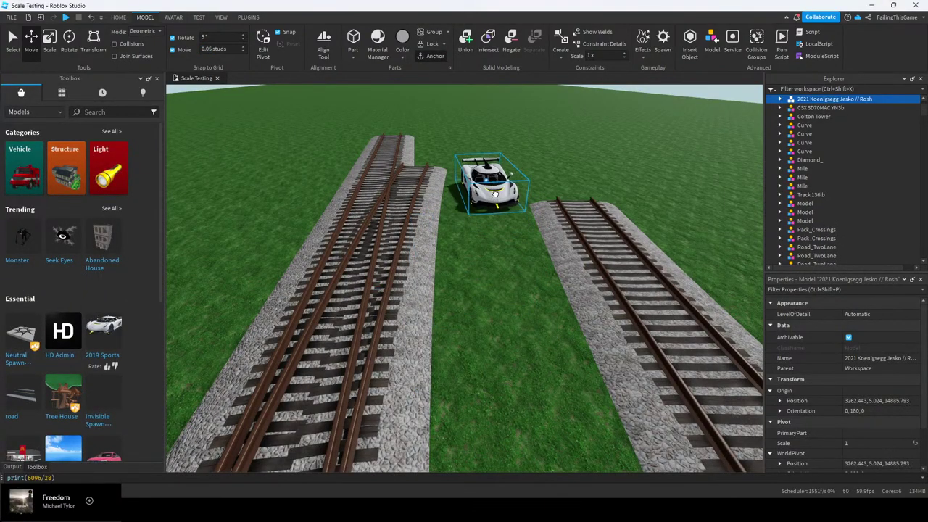
{"action": "key", "text": "Delete"}
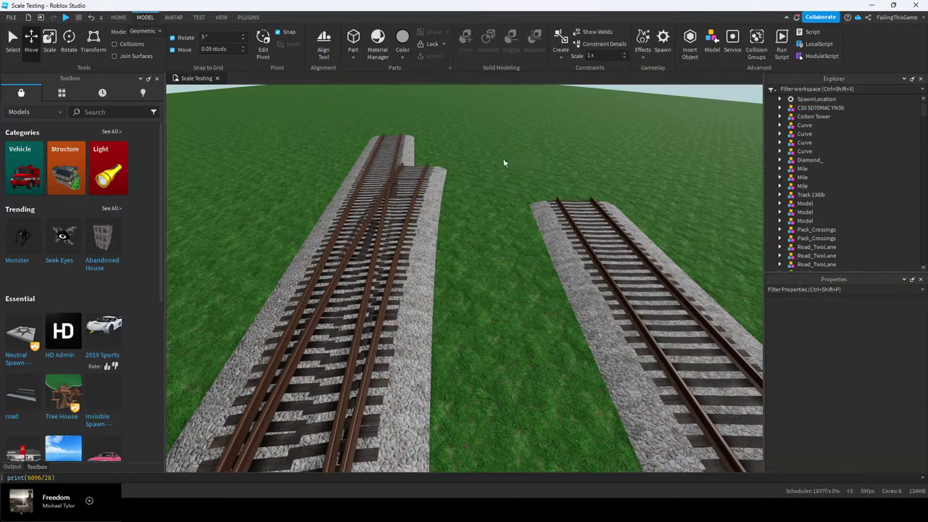
Examine the overall alignment of both switches and the adjacent curved track from farther back
{"action": "key", "text": "s"}
{"action": "right_click_drag", "start_coordinate": [467, 280], "coordinate": [511, 275]}
{"action": "key", "text": "q"}
{"action": "key", "text": "a"}
{"action": "key", "text": "w"}
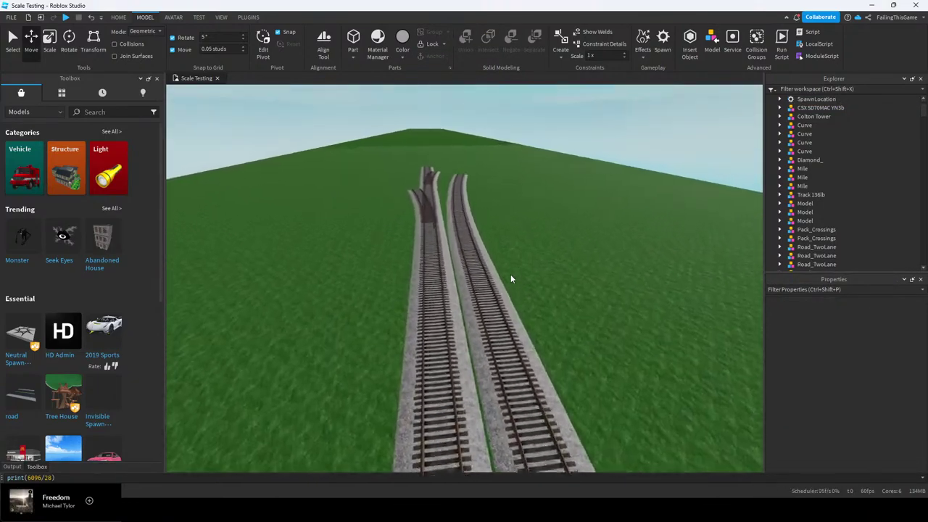
{"action": "key", "text": "d"}
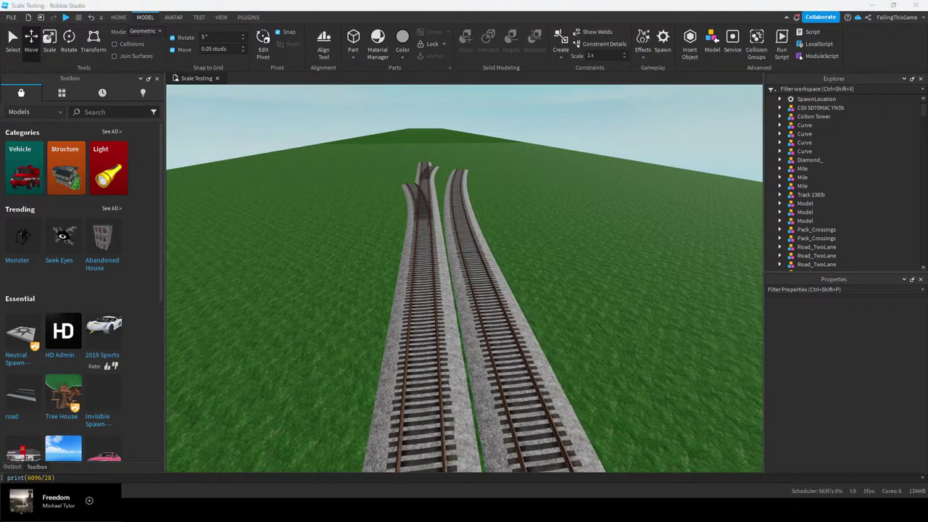
{"action": "key", "text": "w"}
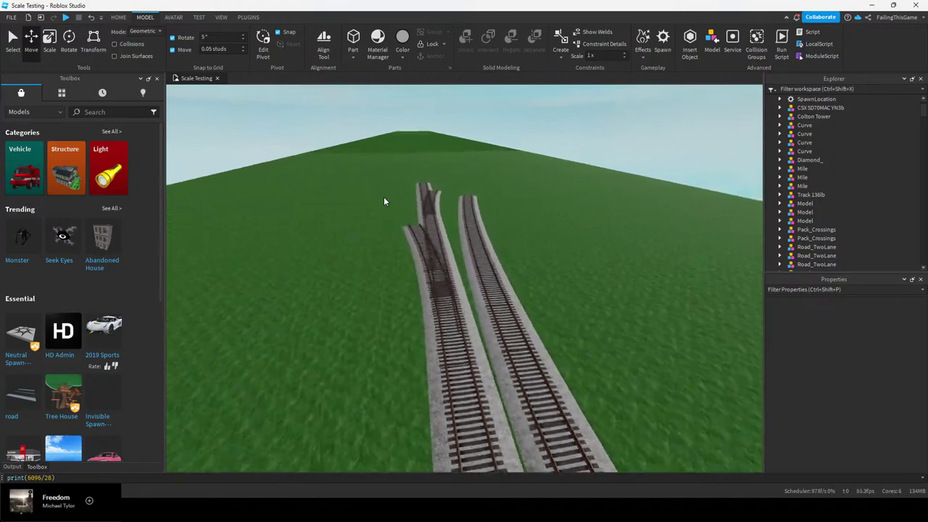
Duplicate the end segment of the adjacent curved track and move the copy beyond the track's open end
{"action": "right_click_drag", "start_coordinate": [383, 197], "coordinate": [428, 225]}
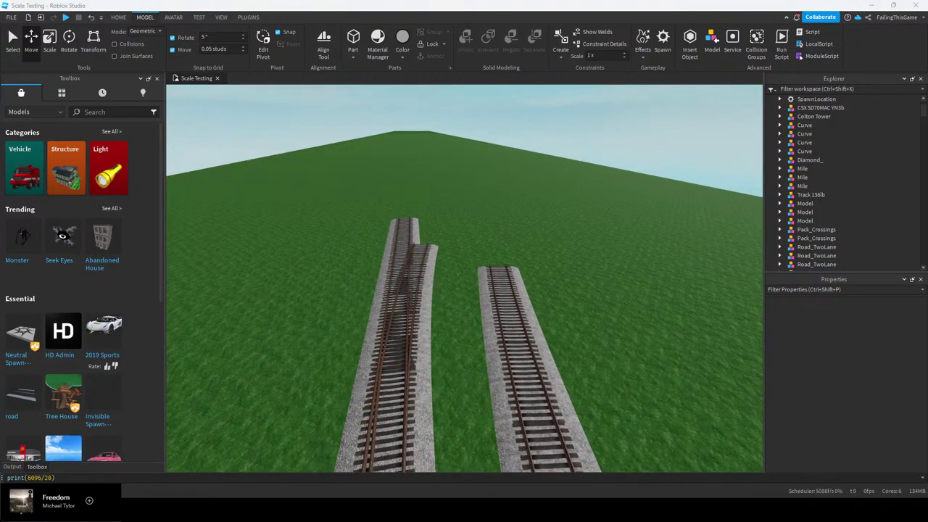
{"action": "key", "text": "d"}
{"action": "mouse_move", "coordinate": [477, 245]}
{"action": "right_mouse_down"}
{"action": "mouse_move", "coordinate": [468, 259]}
{"action": "mouse_move", "coordinate": [456, 250]}
{"action": "mouse_move", "coordinate": [471, 237]}
{"action": "mouse_move", "coordinate": [464, 214]}
{"action": "mouse_move", "coordinate": [487, 231]}
{"action": "right_mouse_up"}
{"action": "key", "text": "s"}
{"action": "key", "text": "w"}
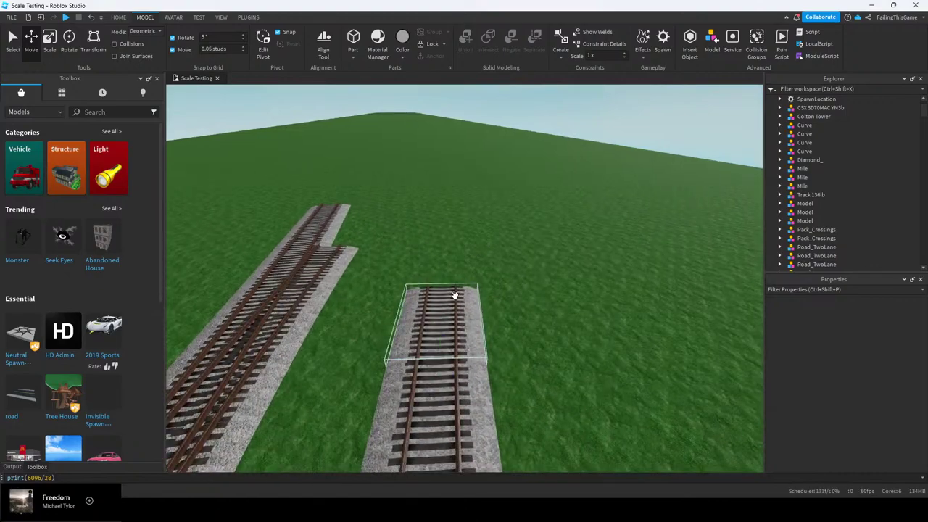
{"action": "left_click", "coordinate": [455, 293]}
{"action": "right_click_drag", "start_coordinate": [493, 272], "coordinate": [528, 243]}
{"action": "key", "text": "d"}
{"action": "key", "text": "d"}
{"action": "key", "text": "w"}
{"action": "key", "text": "ctrl+d"}
{"action": "left_click_drag", "start_coordinate": [419, 320], "coordinate": [646, 297]}
Slide the duplicated track segment back until its rails and ballast butt against the existing track end
{"action": "key", "text": "w"}
{"action": "right_click_drag", "start_coordinate": [534, 324], "coordinate": [537, 331]}
{"action": "key", "text": "d"}
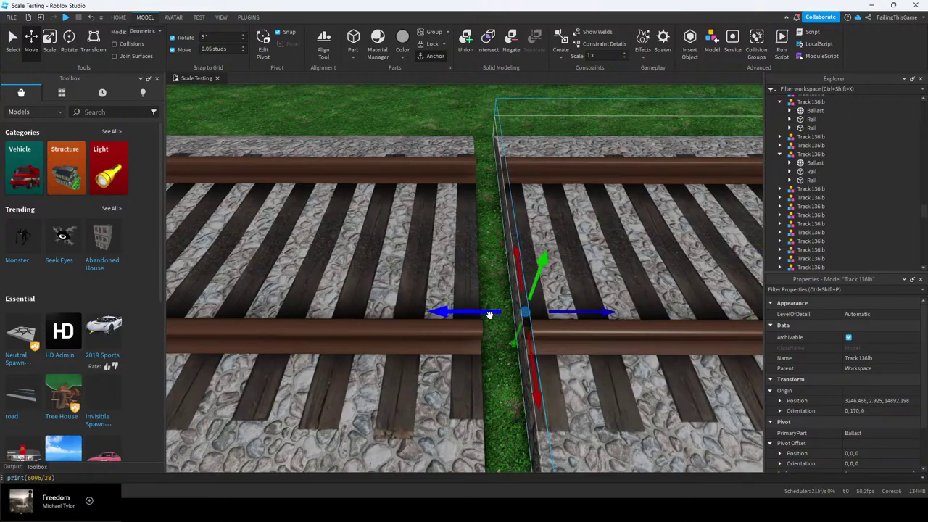
{"action": "left_click_drag", "start_coordinate": [489, 315], "coordinate": [448, 324]}
{"action": "left_click", "coordinate": [446, 111]}
{"action": "right_click_drag", "start_coordinate": [446, 111], "coordinate": [445, 109]}
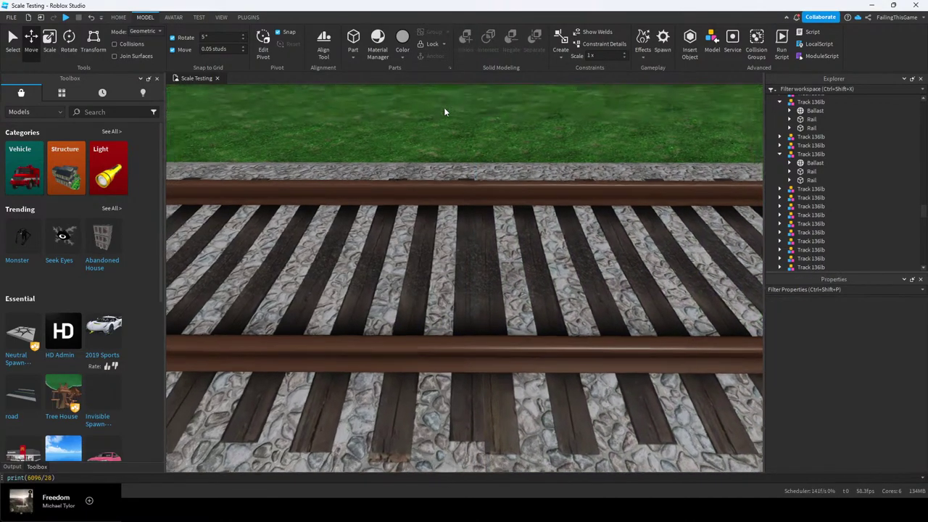
Duplicate the first switch, place the copy beyond the mirrored switch and rotate it to a -10° vertical-axis orientation
{"action": "scroll", "coordinate": [468, 167], "scroll_direction": "down", "scroll_amount": 3}
{"action": "right_click_drag", "start_coordinate": [469, 168], "coordinate": [469, 168]}
{"action": "scroll", "coordinate": [540, 200], "scroll_direction": "down", "scroll_amount": 3}
{"action": "mouse_move", "coordinate": [540, 200]}
{"action": "right_mouse_down"}
{"action": "mouse_move", "coordinate": [599, 200]}
{"action": "mouse_move", "coordinate": [539, 202]}
{"action": "right_mouse_up"}
{"action": "scroll", "coordinate": [539, 201], "scroll_direction": "down", "scroll_amount": 3}
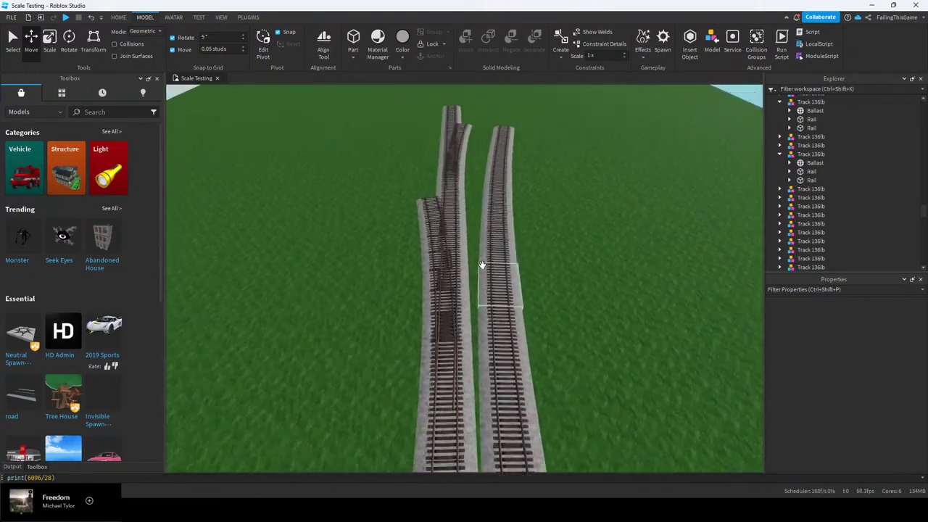
{"action": "left_click", "coordinate": [451, 284]}
{"action": "key", "text": "ctrl+d"}
{"action": "key", "text": "w"}
{"action": "left_click_drag", "start_coordinate": [454, 377], "coordinate": [488, 293]}
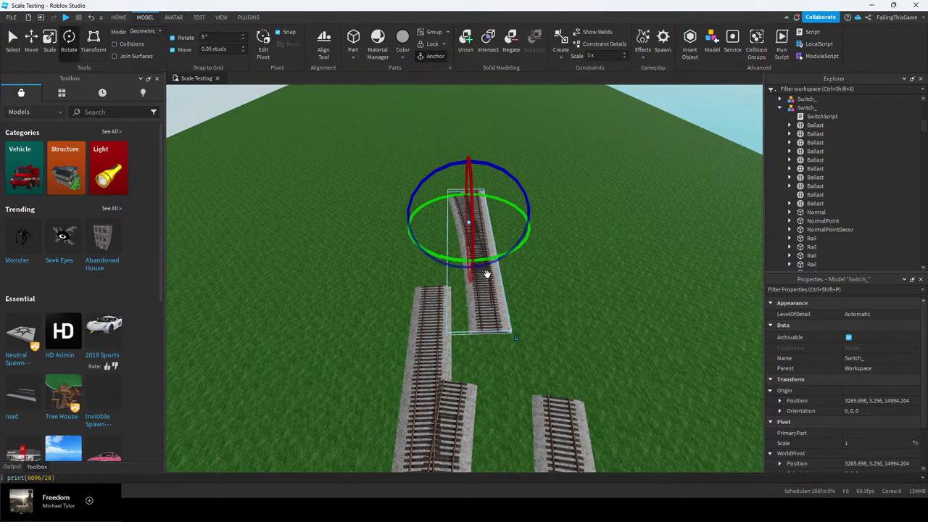
{"action": "right_click_drag", "start_coordinate": [471, 277], "coordinate": [471, 280]}
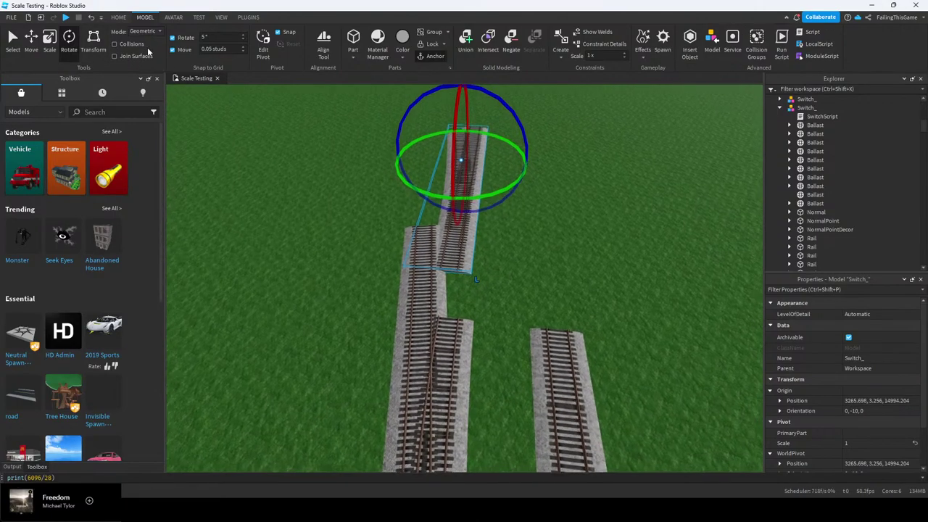
Move the rotated switch copy toward the end of the mirrored switch's shorter diverging leg
{"action": "key", "text": "w"}
{"action": "left_click", "coordinate": [31, 50]}
{"action": "right_click_drag", "start_coordinate": [472, 231], "coordinate": [472, 232]}
{"action": "left_click_drag", "start_coordinate": [448, 281], "coordinate": [430, 329]}
{"action": "key", "text": "w"}
{"action": "right_click_drag", "start_coordinate": [452, 324], "coordinate": [452, 325]}
{"action": "key", "text": "w"}
Close the gap between the switch copy and the diverging leg, lining up their rails at the joint
{"action": "left_click_drag", "start_coordinate": [482, 320], "coordinate": [629, 301]}
{"action": "right_click_drag", "start_coordinate": [549, 306], "coordinate": [547, 305]}
{"action": "key", "text": "w"}
{"action": "key", "text": "s"}
{"action": "left_click_drag", "start_coordinate": [512, 382], "coordinate": [529, 321]}
{"action": "right_click_drag", "start_coordinate": [528, 321], "coordinate": [530, 320]}
{"action": "key", "text": "d"}
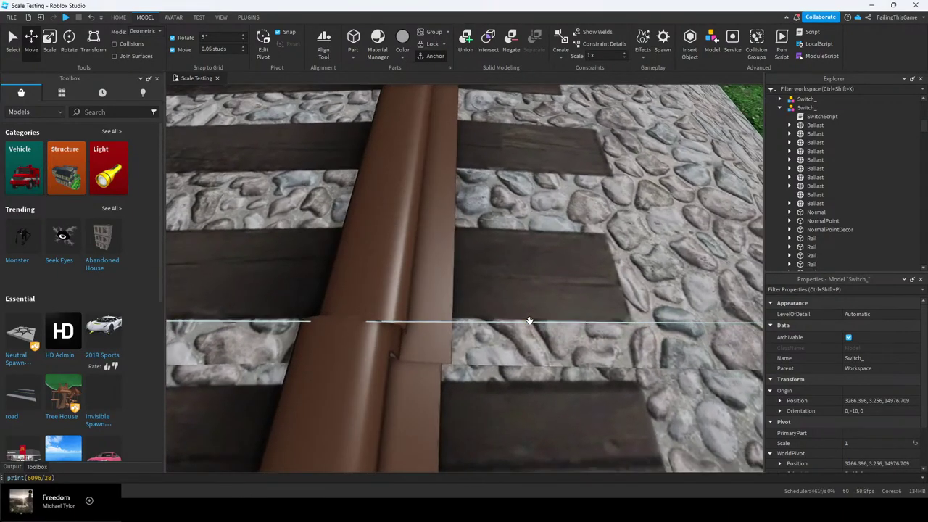
Delete the switch copy to check the end ballast's orientation on the mirrored switch's diverging leg, and undo the deletion
{"action": "scroll", "coordinate": [530, 320], "scroll_direction": "down", "scroll_amount": 10}
{"action": "key", "text": "Delete"}
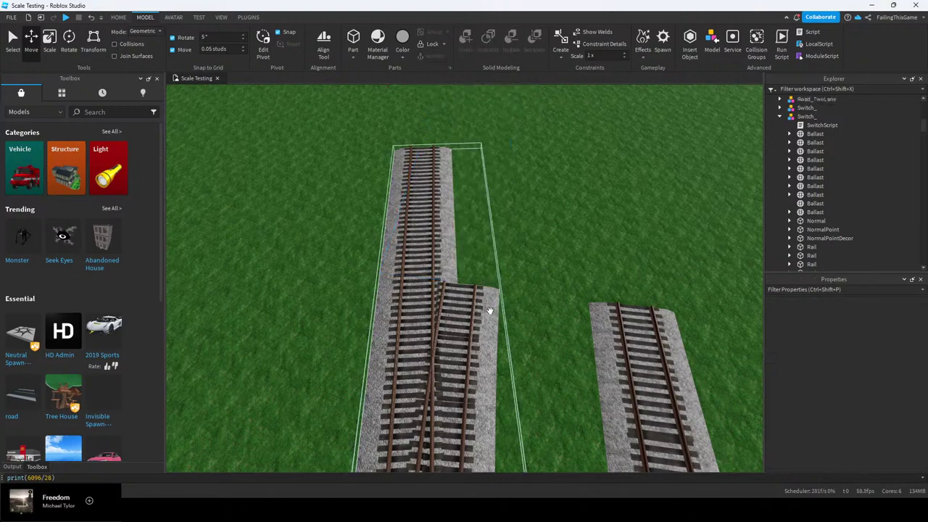
{"action": "left_click", "coordinate": [491, 308]}
{"action": "scroll", "coordinate": [904, 386], "scroll_direction": "down", "scroll_amount": 5}
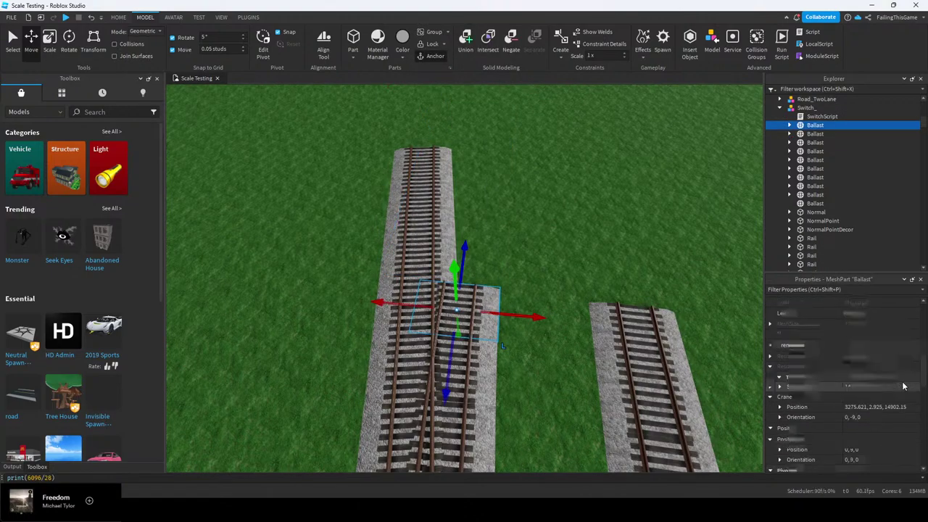
{"action": "scroll", "coordinate": [897, 382], "scroll_direction": "up", "scroll_amount": 5}
{"action": "left_click", "coordinate": [518, 209]}
{"action": "key", "text": "ctrl+z"}
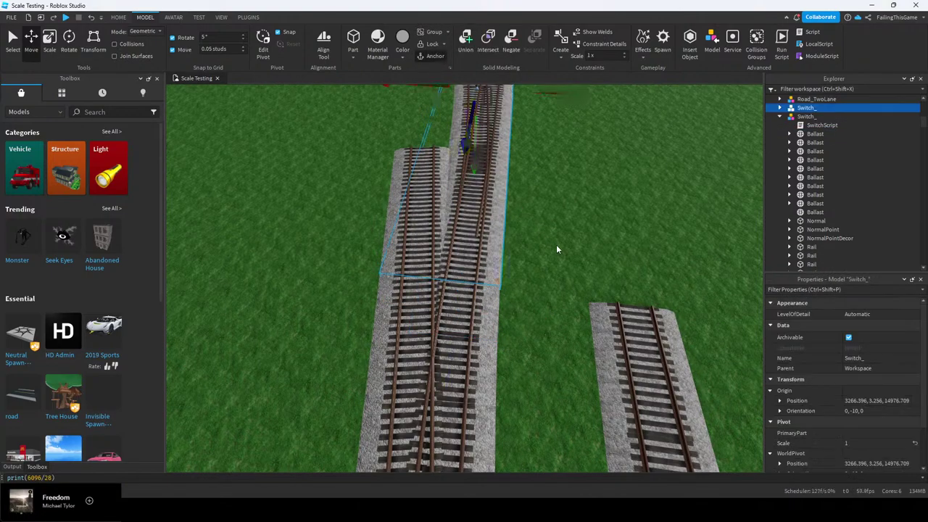
Set the move snap to 0.005 studs and nudge the switch copy sideways to line up its rail at the joint
{"action": "left_click", "coordinate": [527, 249]}
{"action": "right_click_drag", "start_coordinate": [527, 249], "coordinate": [526, 250]}
{"action": "right_click_drag", "start_coordinate": [420, 238], "coordinate": [420, 238]}
{"action": "key", "text": "w"}
{"action": "left_click", "coordinate": [499, 201]}
{"action": "key", "text": "w"}
{"action": "right_click_drag", "start_coordinate": [499, 203], "coordinate": [499, 201]}
{"action": "right_click_drag", "start_coordinate": [435, 282], "coordinate": [435, 281]}
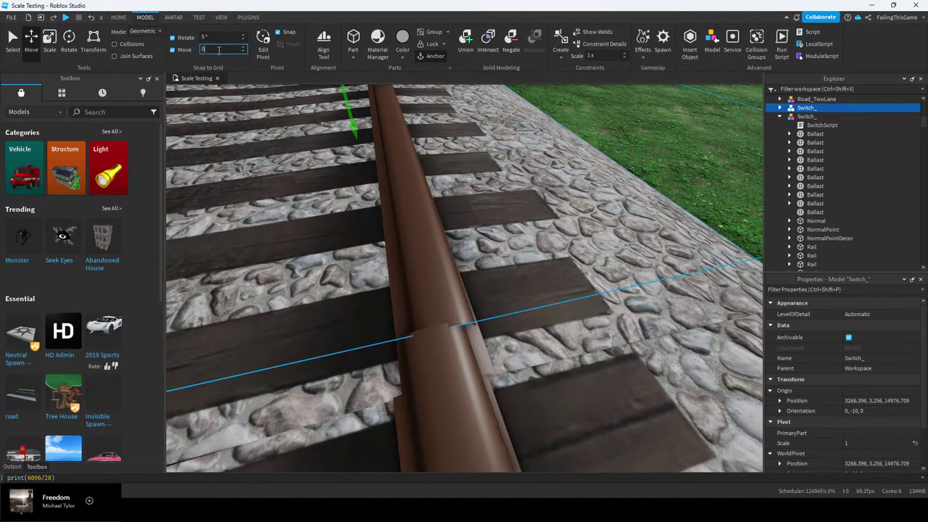
{"action": "right_click_drag", "start_coordinate": [454, 272], "coordinate": [454, 271]}
{"action": "key", "text": "Tab"}
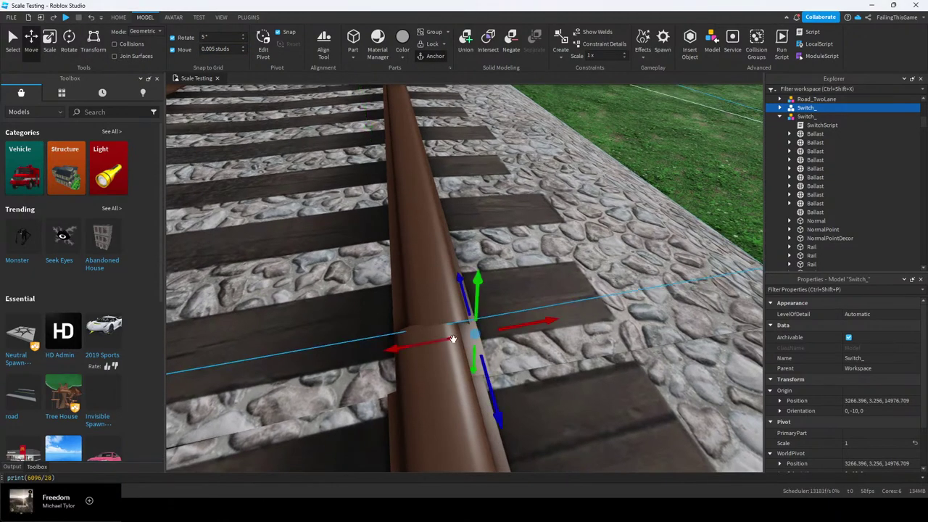
{"action": "left_click_drag", "start_coordinate": [437, 346], "coordinate": [417, 358]}
{"action": "key", "text": "ctrl+z"}
Inspect the rail joint and ballast texture up close, then select the whole newly placed switch model and duplicate it
{"action": "right_click_drag", "start_coordinate": [669, 138], "coordinate": [669, 137]}
{"action": "key", "text": "w"}
{"action": "key", "text": "s"}
{"action": "key", "text": "d"}
{"action": "key", "text": "w"}
{"action": "right_click_drag", "start_coordinate": [527, 277], "coordinate": [527, 278]}
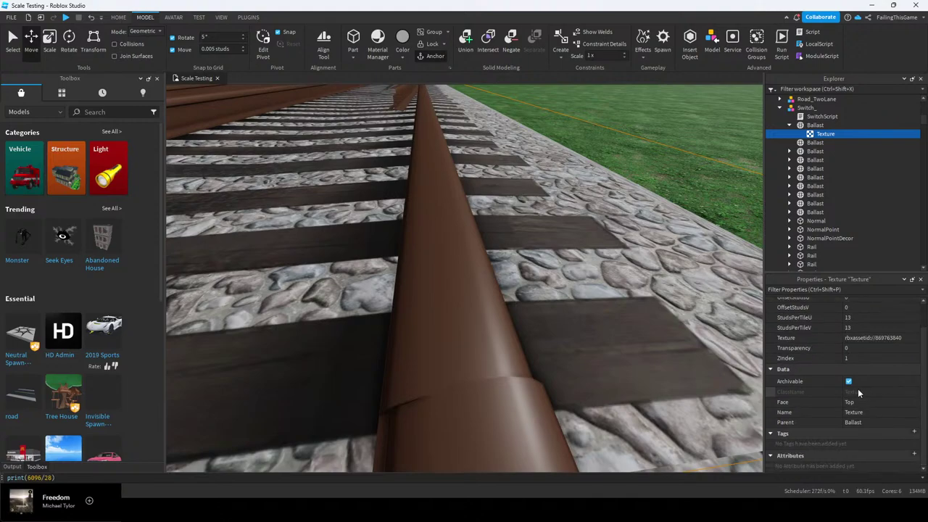
{"action": "left_click", "coordinate": [796, 109]}
{"action": "key", "text": "ctrl+d"}
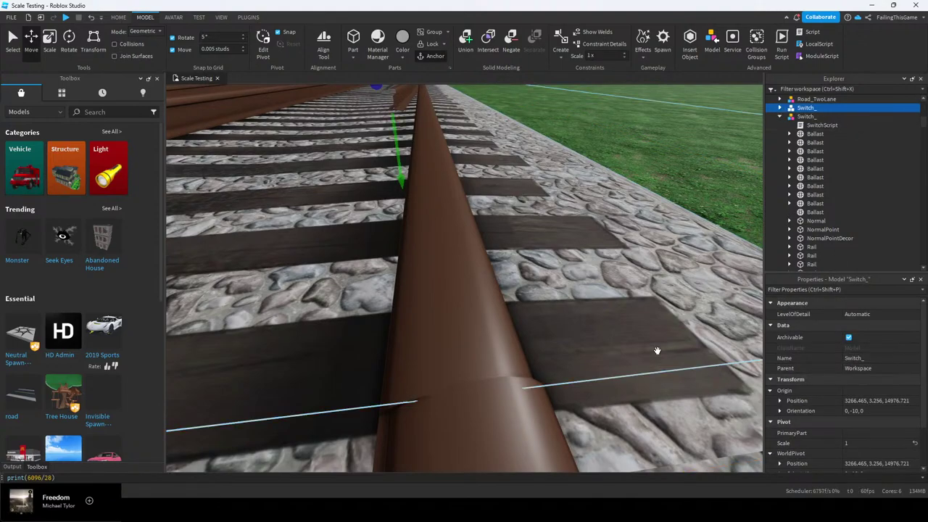
Nudge the selected switch to line its rail up with the end of the adjoining rail
{"action": "right_click_drag", "start_coordinate": [658, 351], "coordinate": [658, 351]}
{"action": "key", "text": "a"}
{"action": "key", "text": "Tab"}
{"action": "left_click_drag", "start_coordinate": [404, 315], "coordinate": [412, 307]}
{"action": "right_click_drag", "start_coordinate": [528, 275], "coordinate": [530, 278]}
{"action": "key", "text": "s"}
{"action": "key", "text": "w"}
{"action": "key", "text": "s"}
{"action": "key", "text": "w"}
{"action": "key", "text": "s"}
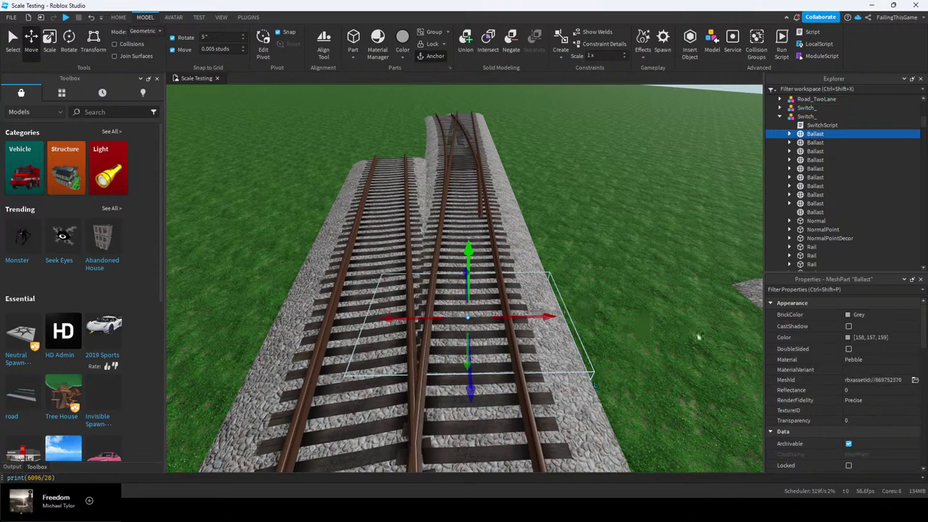
Delete the switch attached beyond the diverging track's last ballast section
{"action": "scroll", "coordinate": [802, 380], "scroll_direction": "down", "scroll_amount": 5}
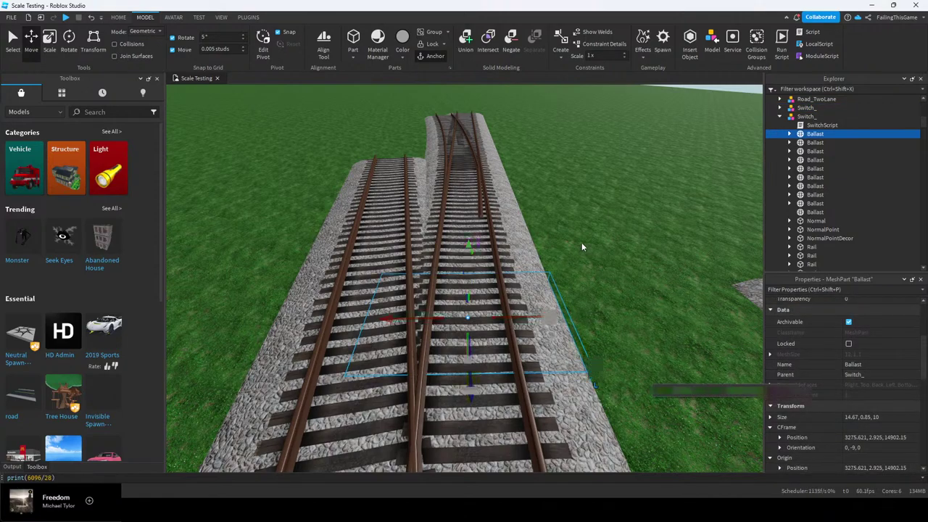
{"action": "left_click", "coordinate": [503, 224]}
{"action": "key", "text": "Delete"}
Examine the properties of the diverging track's end ballast section and its two rails
{"action": "left_click", "coordinate": [537, 310], "text": "alt"}
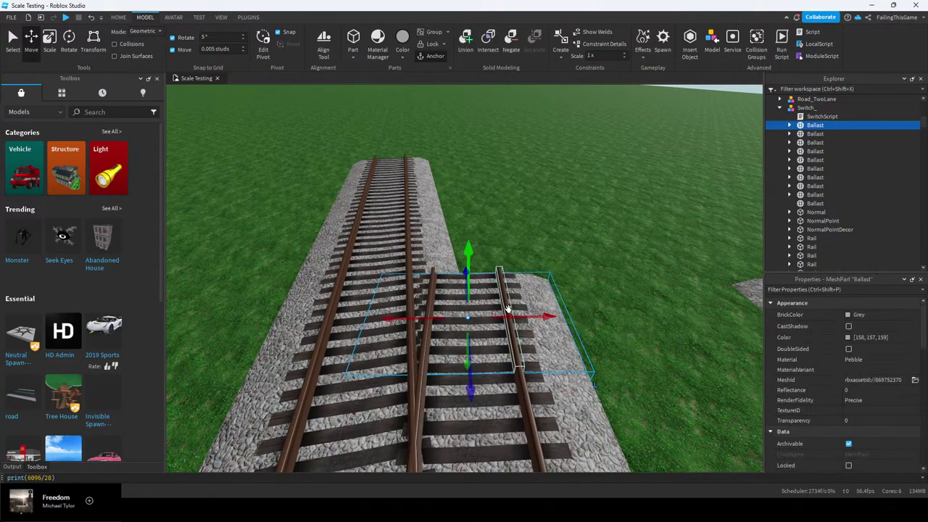
{"action": "left_click", "coordinate": [506, 308], "text": "ctrl+alt"}
{"action": "left_click", "coordinate": [431, 298], "text": "ctrl+alt"}
{"action": "scroll", "coordinate": [878, 401], "scroll_direction": "down", "scroll_amount": 4}
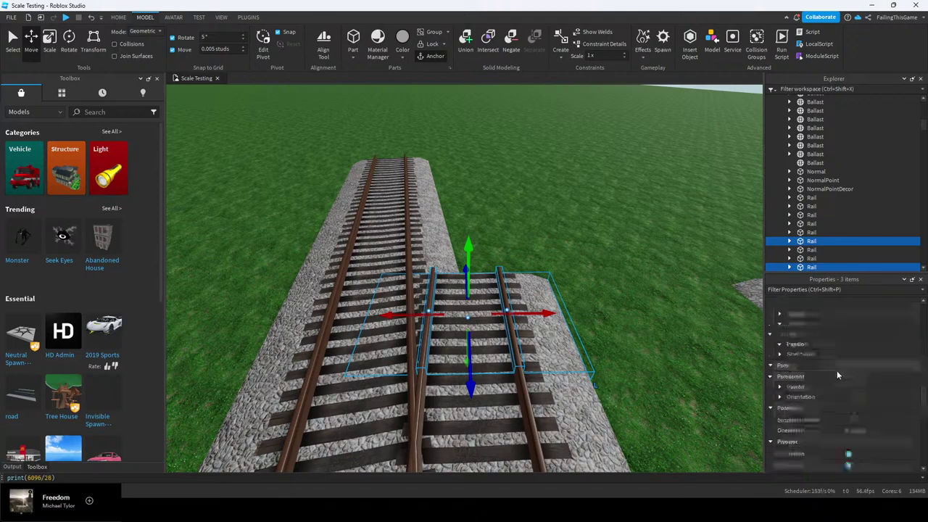
{"action": "scroll", "coordinate": [835, 371], "scroll_direction": "up", "scroll_amount": 3}
{"action": "left_click", "coordinate": [646, 327]}
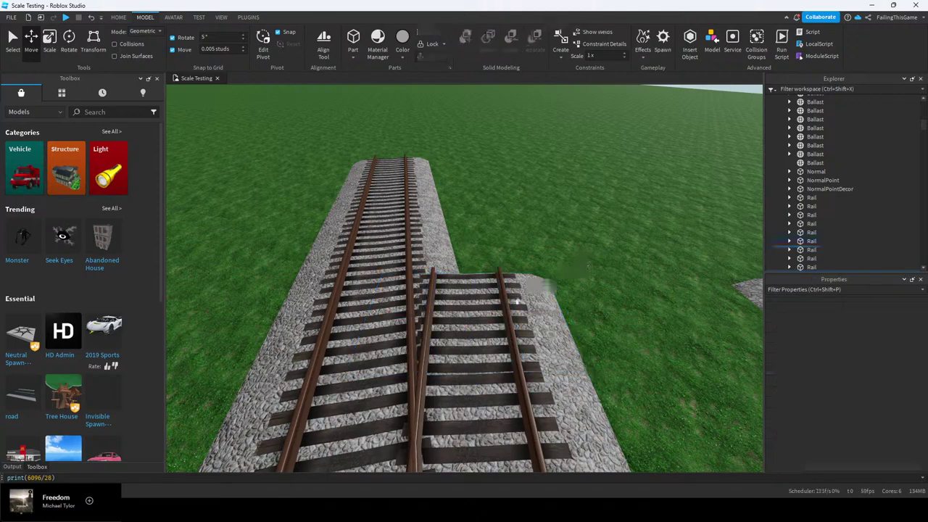
{"action": "left_click", "coordinate": [540, 313], "text": "alt"}
{"action": "scroll", "coordinate": [827, 380], "scroll_direction": "down", "scroll_amount": 3}
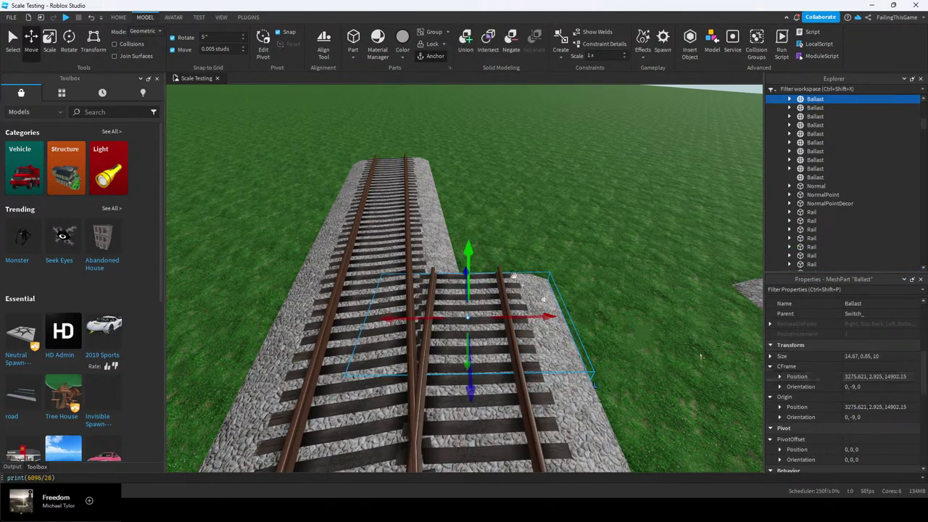
{"action": "left_click", "coordinate": [641, 333]}
Group the diverging track's end ballast section and its rails into one model inside the switch
{"action": "left_click", "coordinate": [542, 310], "text": "alt"}
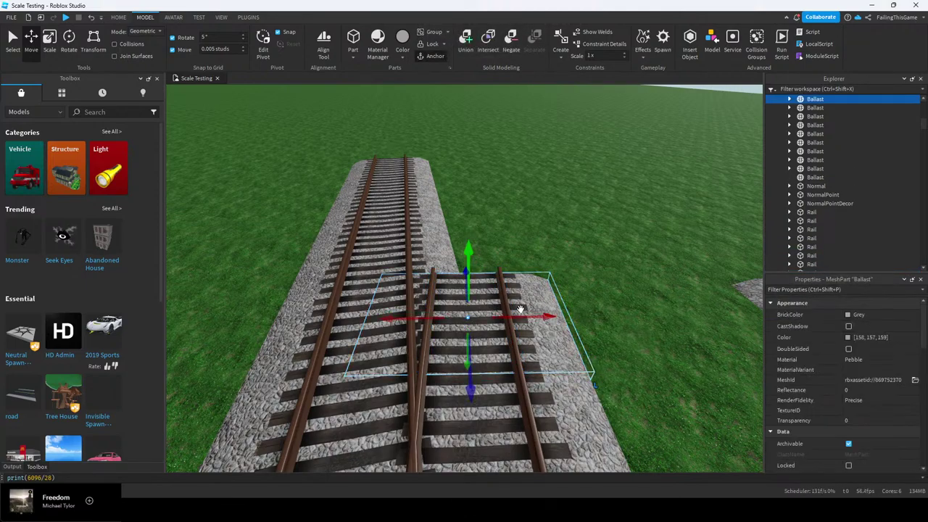
{"action": "left_click", "coordinate": [428, 290], "text": "ctrl+alt"}
{"action": "left_click", "coordinate": [250, 18]}
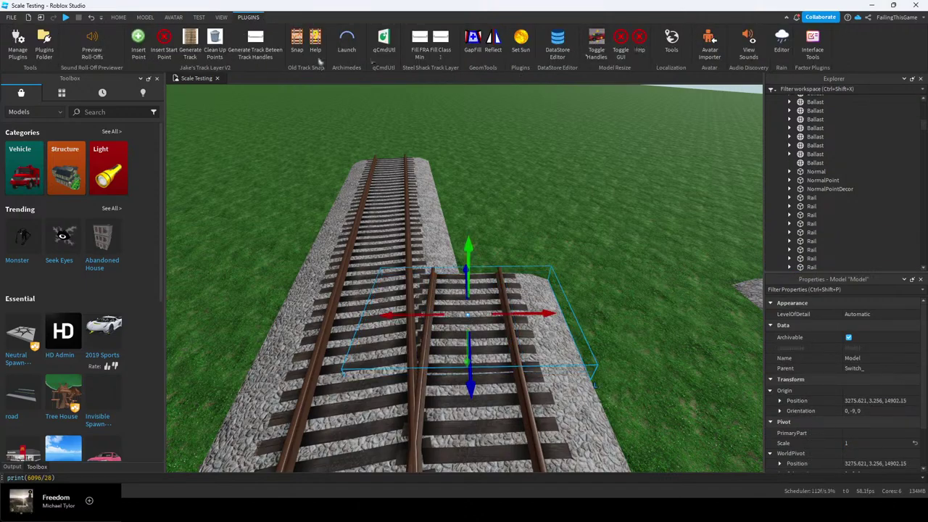
Render one further track segment from the grouped section with Archimedes, using a 1-degree angle and flipped axis, and close the plugin
{"action": "left_click", "coordinate": [354, 42]}
{"action": "left_click", "coordinate": [185, 311]}
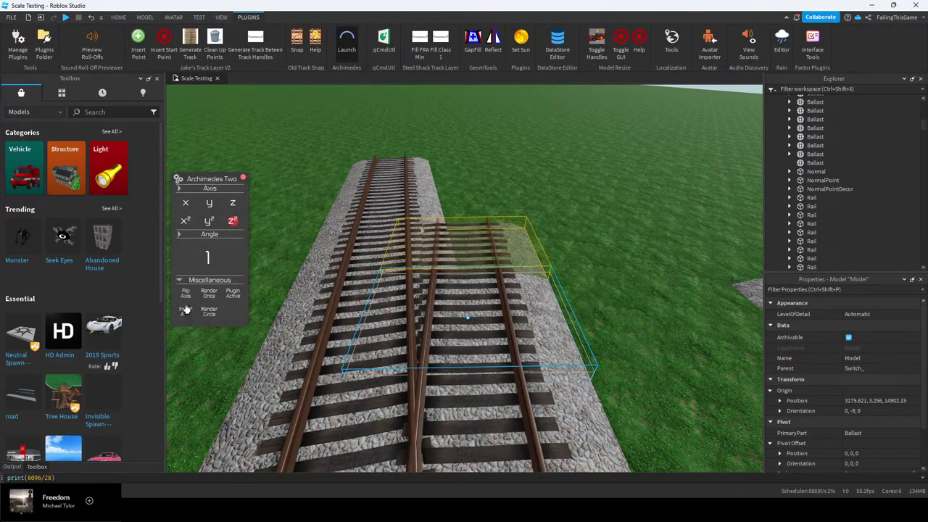
{"action": "left_click", "coordinate": [215, 296]}
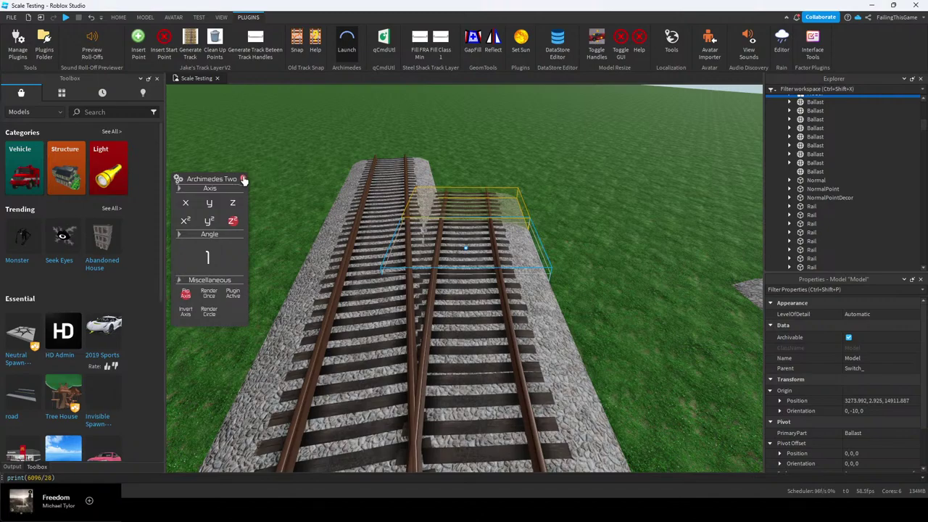
{"action": "left_click", "coordinate": [243, 179]}
{"action": "left_click", "coordinate": [117, 17]}
Ungroup the newly rendered track segment
{"action": "left_click", "coordinate": [580, 197]}
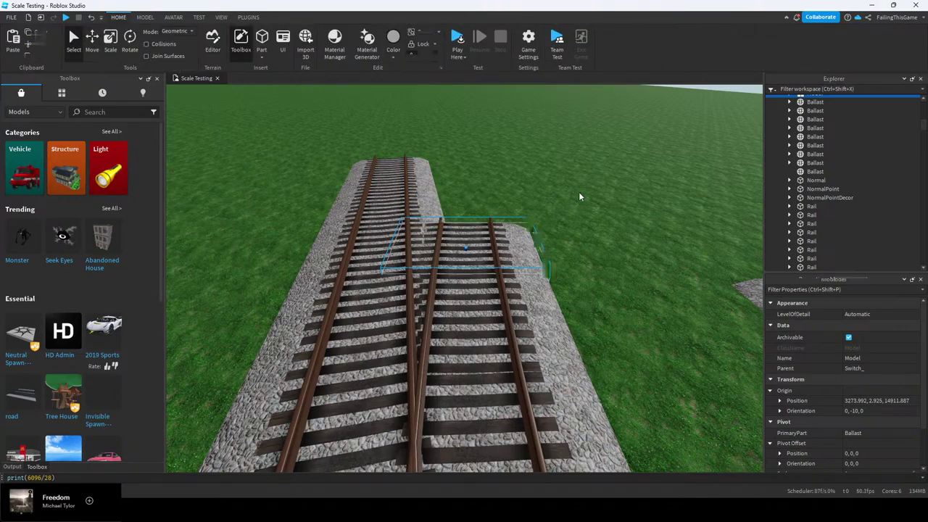
{"action": "scroll", "coordinate": [815, 164], "scroll_direction": "up", "scroll_amount": 2}
{"action": "right_click_drag", "start_coordinate": [578, 196], "coordinate": [545, 230]}
{"action": "key", "text": "ctrl+u"}
{"action": "left_click", "coordinate": [586, 225]}
Paste the copied track segment into the unrotated Switch_ model at its original location
{"action": "left_click", "coordinate": [383, 204]}
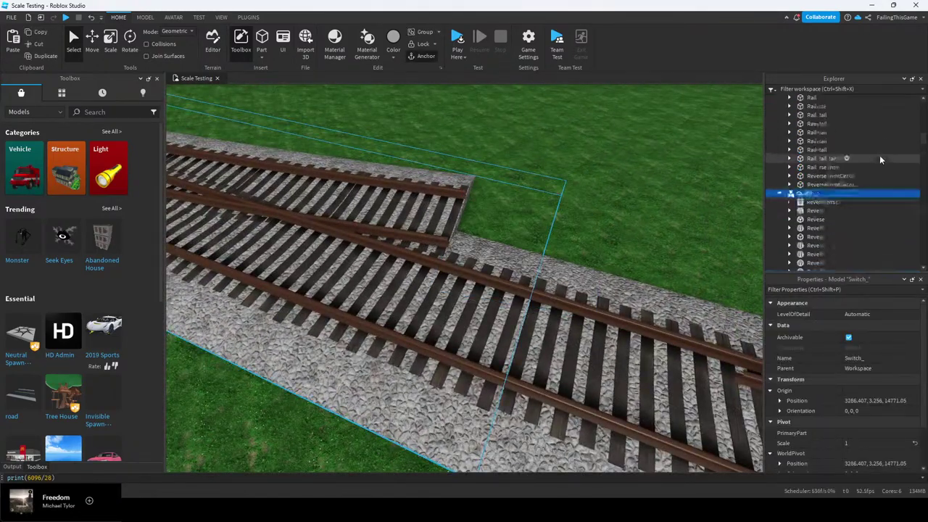
{"action": "scroll", "coordinate": [870, 161], "scroll_direction": "down", "scroll_amount": 1}
{"action": "right_click", "coordinate": [810, 171]}
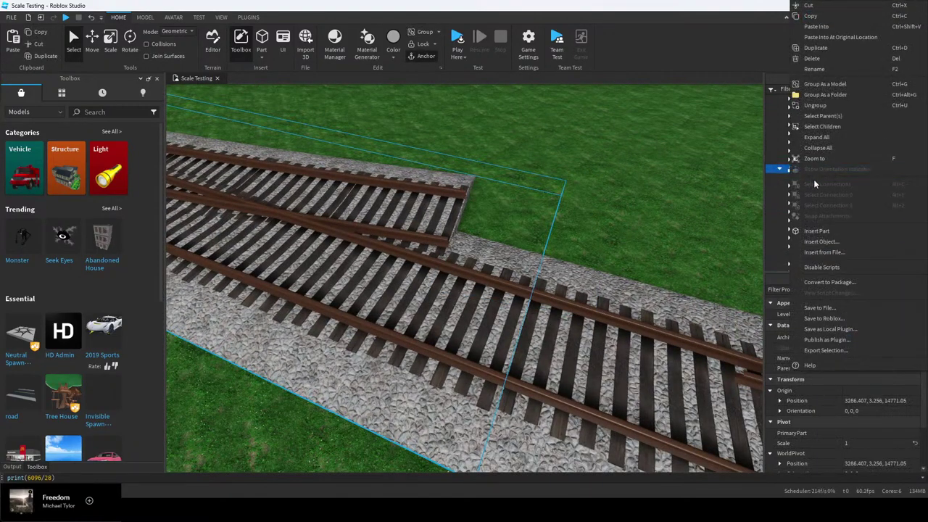
{"action": "left_click", "coordinate": [833, 35]}
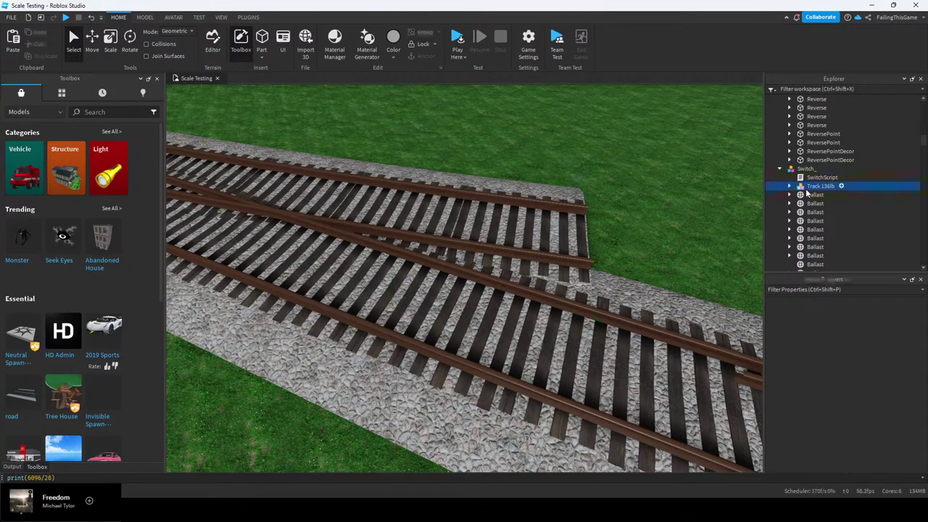
{"action": "right_click_drag", "start_coordinate": [597, 201], "coordinate": [559, 204]}
{"action": "key", "text": "Delete"}
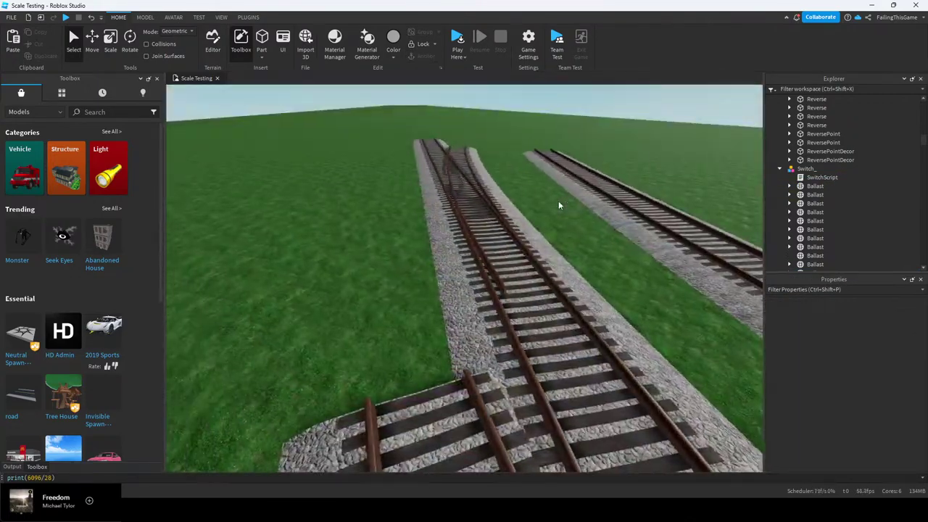
Duplicate the extended switch and move the copy beyond the end of the diverging track
{"action": "scroll", "coordinate": [558, 205], "scroll_direction": "down", "scroll_amount": 6}
{"action": "left_click", "coordinate": [471, 317]}
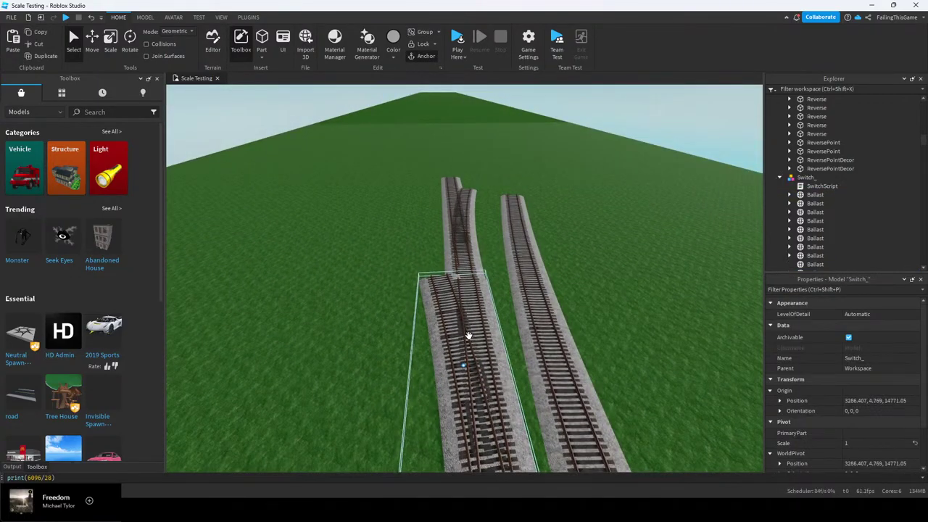
{"action": "key", "text": "w"}
{"action": "left_click_drag", "start_coordinate": [468, 336], "coordinate": [484, 257]}
{"action": "key", "text": "f"}
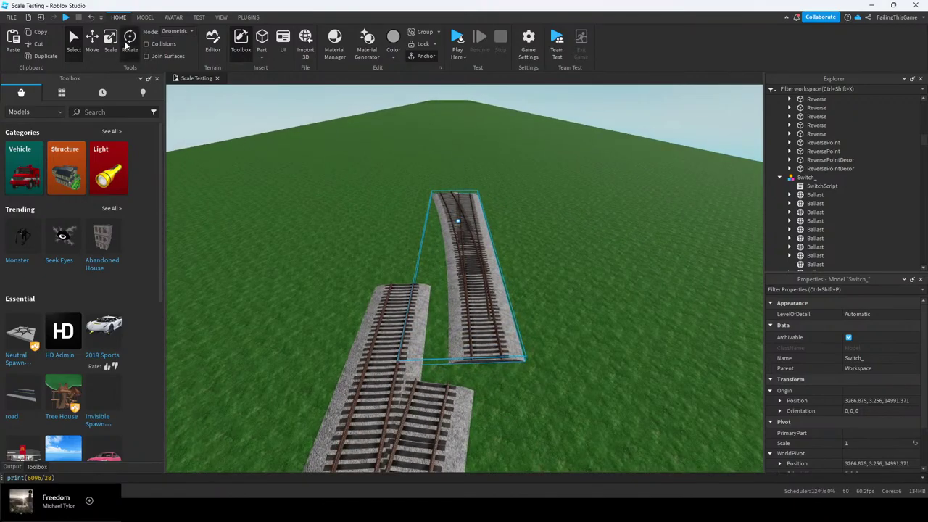
Rotate the switch copy horizontally to a Y orientation of -10 degrees
{"action": "left_click", "coordinate": [127, 45]}
{"action": "right_click_drag", "start_coordinate": [474, 242], "coordinate": [474, 242]}
{"action": "left_click_drag", "start_coordinate": [490, 218], "coordinate": [479, 225]}
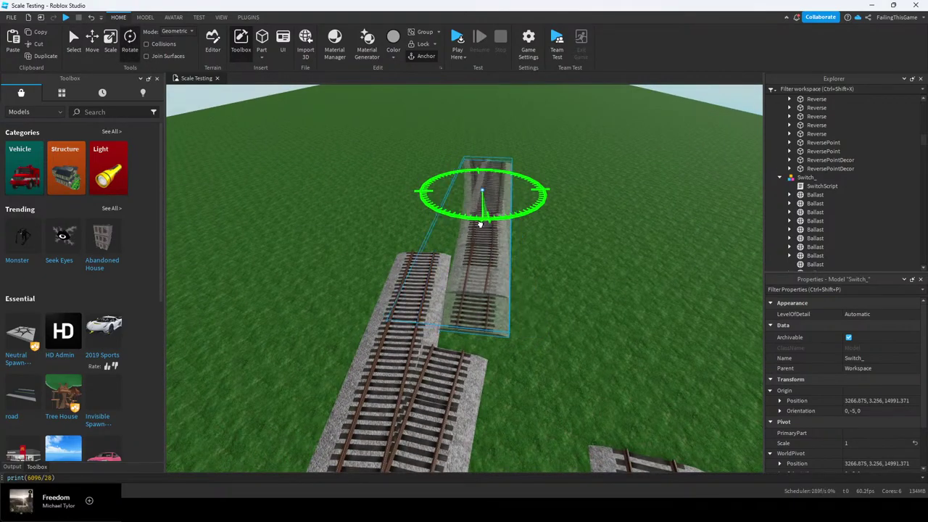
{"action": "key", "text": "w"}
Move the rotated switch lengthwise until it meets the end of the diverging track
{"action": "left_click", "coordinate": [93, 45]}
{"action": "key", "text": "w"}
{"action": "right_click_drag", "start_coordinate": [429, 249], "coordinate": [437, 255]}
{"action": "right_click_drag", "start_coordinate": [425, 322], "coordinate": [439, 311]}
{"action": "key", "text": "w"}
{"action": "left_click_drag", "start_coordinate": [470, 288], "coordinate": [326, 326]}
{"action": "right_click_drag", "start_coordinate": [358, 328], "coordinate": [358, 328]}
{"action": "key", "text": "s"}
{"action": "key", "text": "d"}
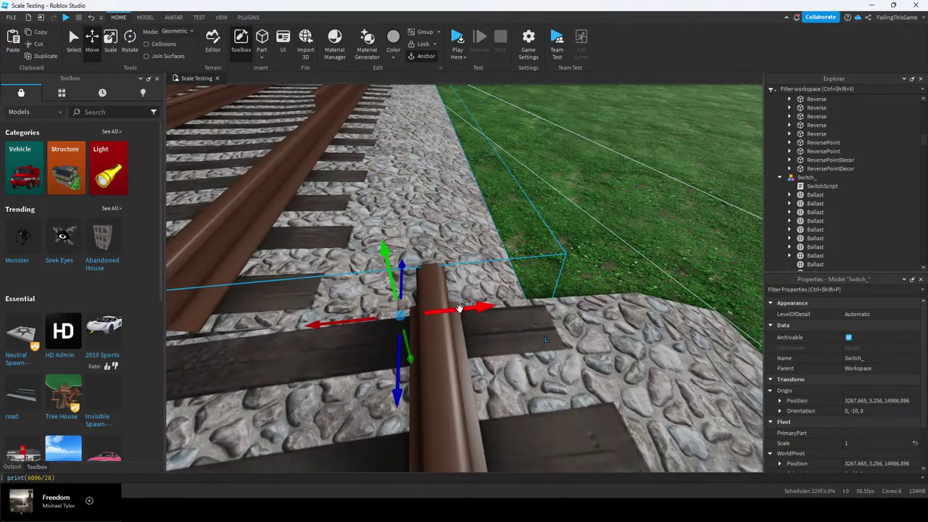
Shift the rotated switch sideways and fine-tune its position so its rails meet those of the diverging track
{"action": "left_click_drag", "start_coordinate": [460, 309], "coordinate": [684, 253]}
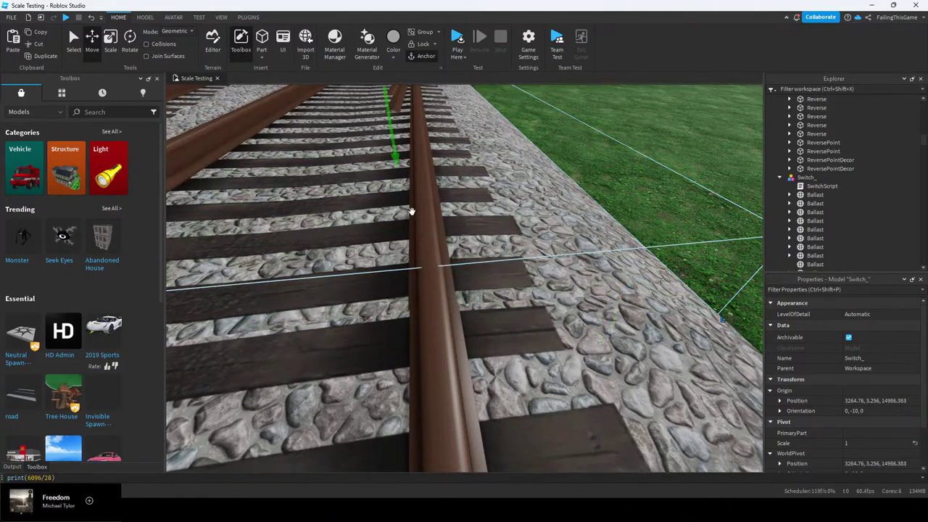
{"action": "key", "text": "w"}
{"action": "right_click_drag", "start_coordinate": [412, 212], "coordinate": [412, 212]}
{"action": "left_click_drag", "start_coordinate": [516, 275], "coordinate": [518, 275]}
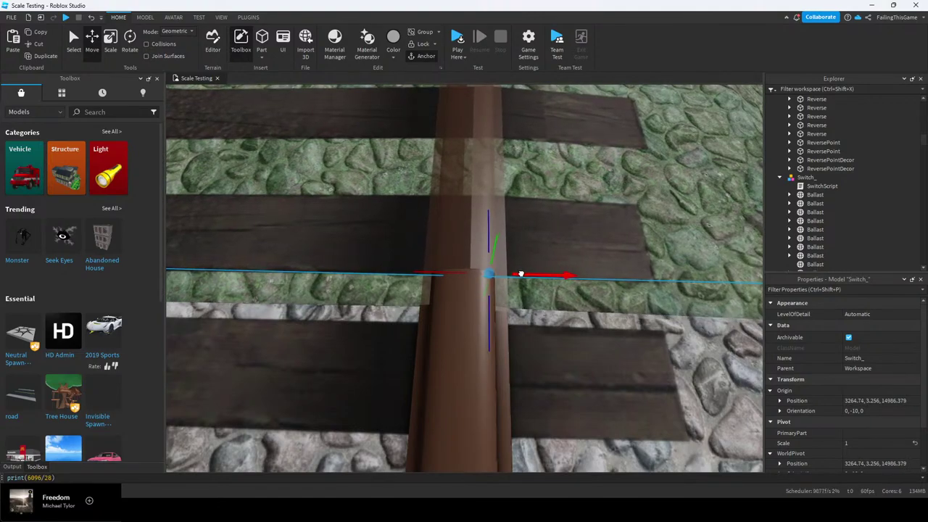
{"action": "left_click_drag", "start_coordinate": [520, 275], "coordinate": [522, 275]}
{"action": "right_click_drag", "start_coordinate": [520, 279], "coordinate": [519, 279]}
{"action": "left_click_drag", "start_coordinate": [482, 284], "coordinate": [468, 282]}
{"action": "right_click_drag", "start_coordinate": [468, 282], "coordinate": [468, 282]}
Try extending the parallel track by duplicating a straight Track 136lb section and sliding the copy forward beside the switches
{"action": "scroll", "coordinate": [471, 281], "scroll_direction": "down", "scroll_amount": 6}
{"action": "left_click", "coordinate": [584, 244]}
{"action": "key", "text": "s"}
{"action": "right_click_drag", "start_coordinate": [552, 234], "coordinate": [525, 235]}
{"action": "key", "text": "s"}
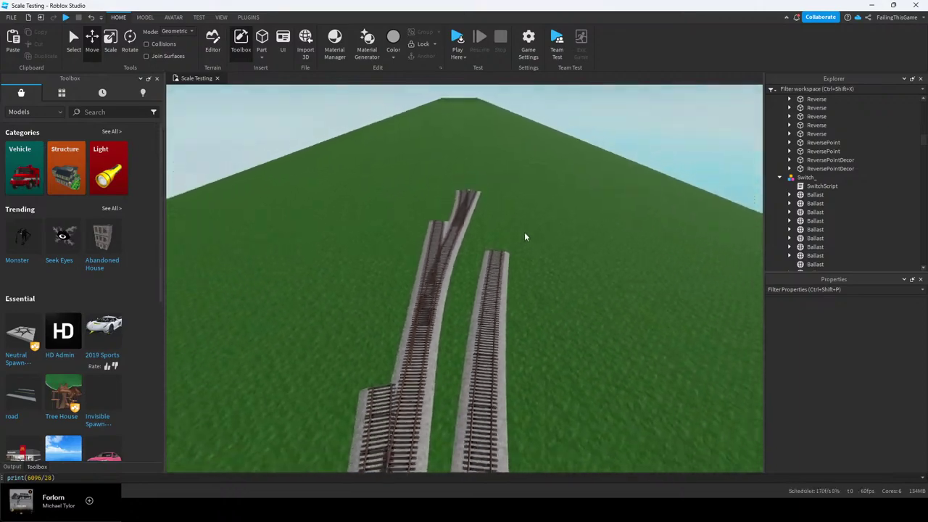
{"action": "key", "text": "q"}
{"action": "left_click", "coordinate": [469, 250]}
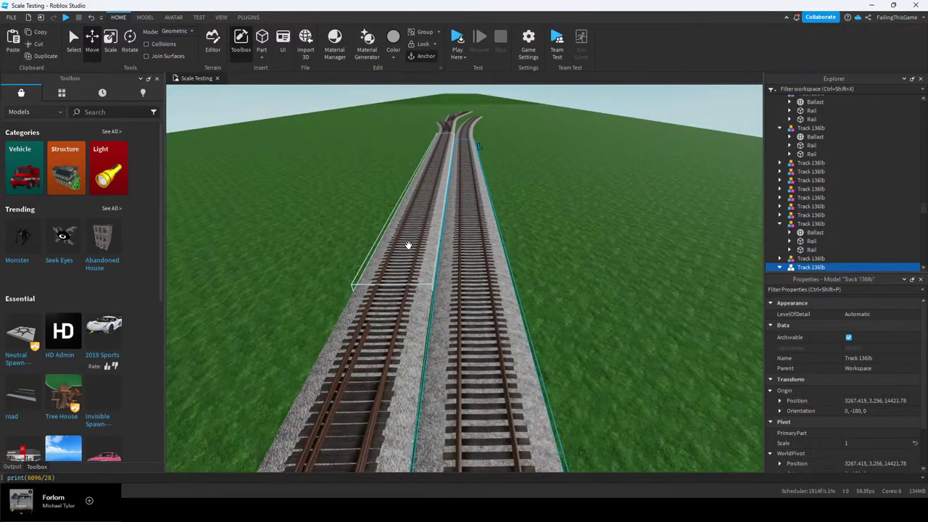
{"action": "key", "text": "ctrl+d"}
{"action": "key", "text": "w"}
{"action": "left_click_drag", "start_coordinate": [445, 228], "coordinate": [451, 193]}
{"action": "key", "text": "w"}
{"action": "right_click_drag", "start_coordinate": [460, 197], "coordinate": [512, 214]}
{"action": "key", "text": "Delete"}
Duplicate the -10 degree switch and move the copy forward past the original's far end
{"action": "key", "text": "w"}
{"action": "key", "text": "a"}
{"action": "key", "text": "w"}
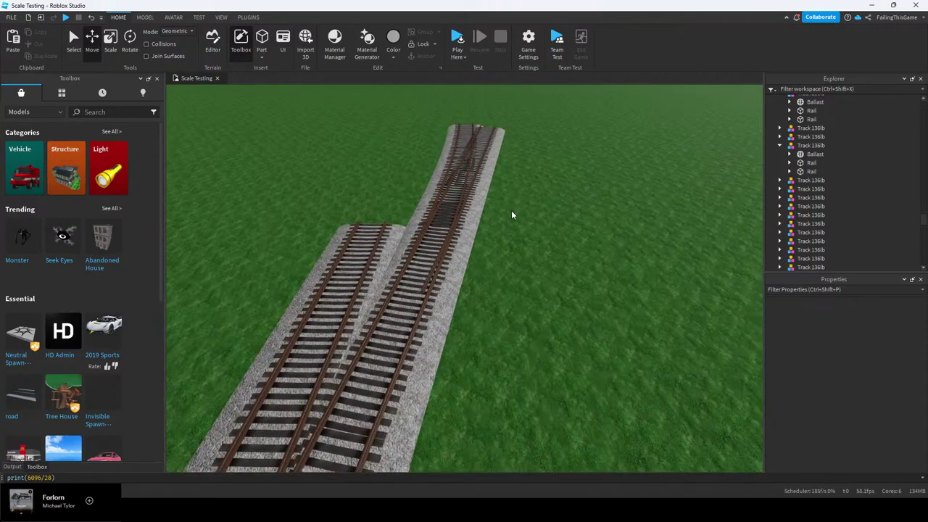
{"action": "key", "text": "s"}
{"action": "scroll", "coordinate": [511, 214], "scroll_direction": "down", "scroll_amount": 4}
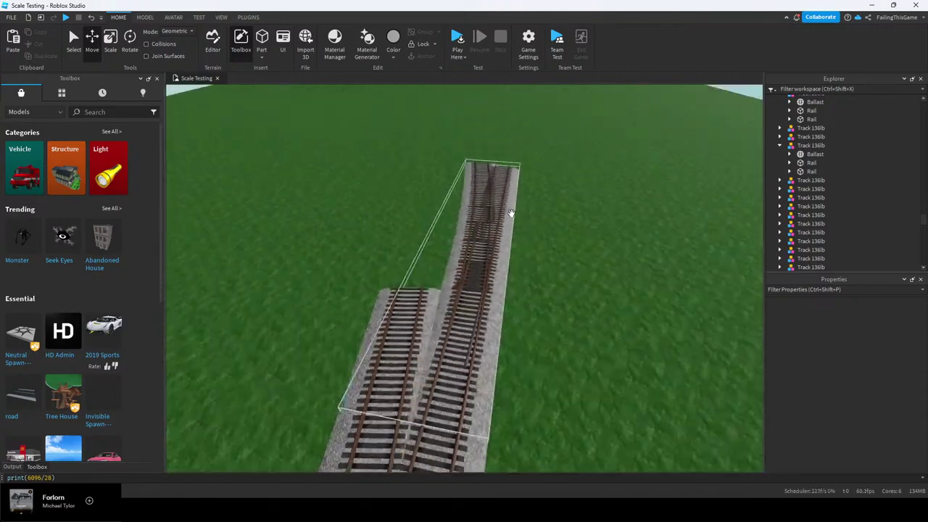
{"action": "left_click", "coordinate": [493, 260]}
{"action": "key", "text": "ctrl+d"}
{"action": "key", "text": "w"}
{"action": "left_click_drag", "start_coordinate": [464, 257], "coordinate": [472, 234]}
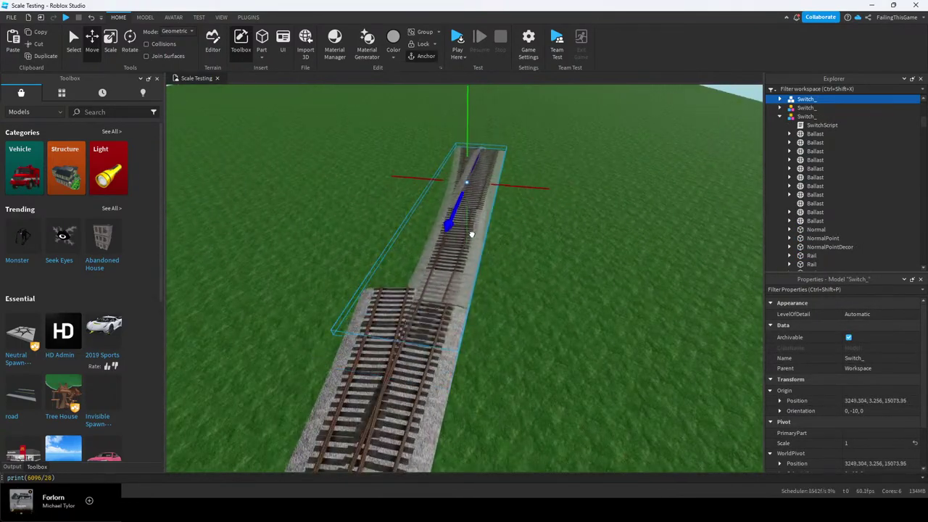
Slide the second angled switch back to close the gap against the preceding switch
{"action": "scroll", "coordinate": [474, 221], "scroll_direction": "up", "scroll_amount": 10}
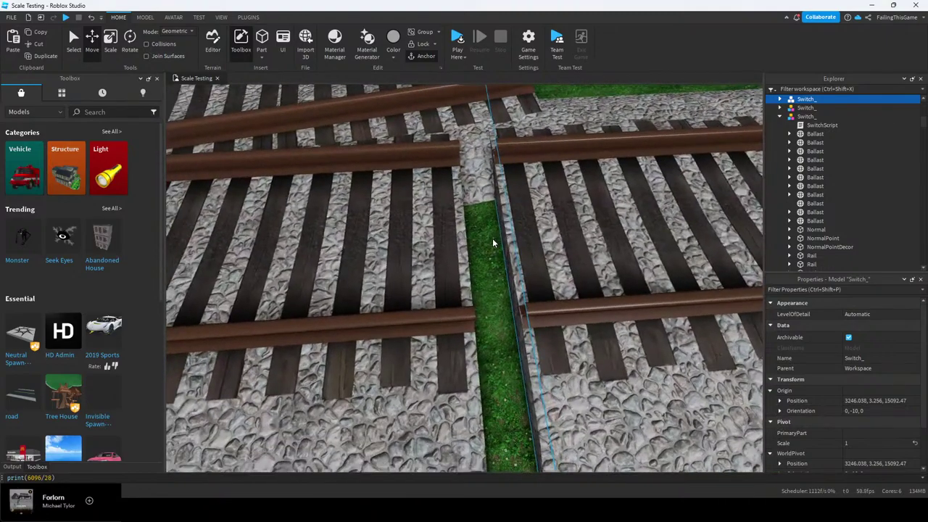
{"action": "left_click_drag", "start_coordinate": [420, 258], "coordinate": [375, 272]}
{"action": "right_click_drag", "start_coordinate": [470, 247], "coordinate": [470, 247]}
{"action": "left_click", "coordinate": [534, 165]}
{"action": "scroll", "coordinate": [496, 167], "scroll_direction": "up", "scroll_amount": 4}
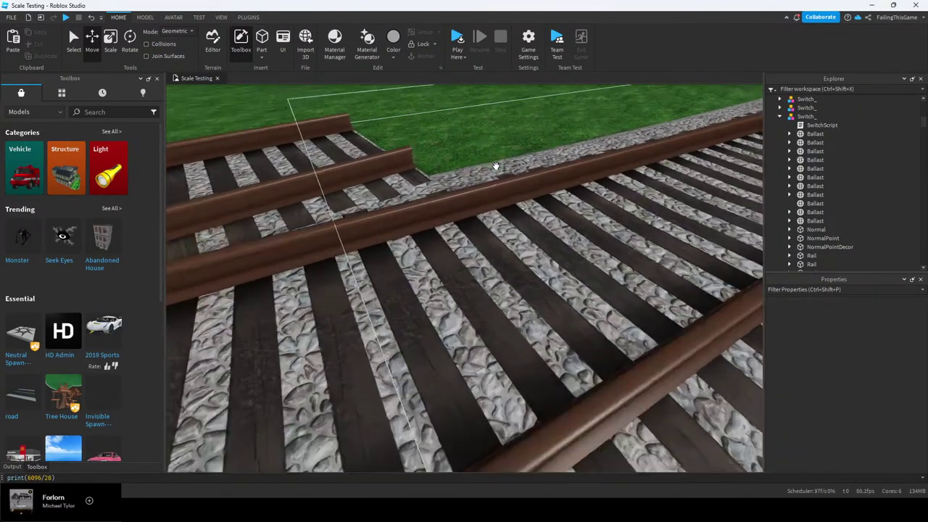
{"action": "right_click_drag", "start_coordinate": [496, 167], "coordinate": [496, 165]}
{"action": "scroll", "coordinate": [497, 166], "scroll_direction": "down", "scroll_amount": 8}
{"action": "scroll", "coordinate": [542, 226], "scroll_direction": "down", "scroll_amount": 6}
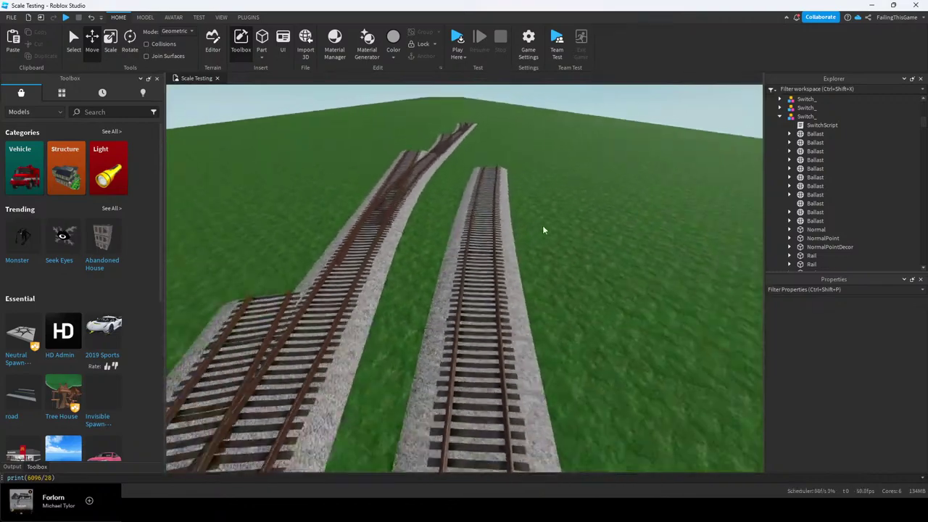
Try to duplicate both parallel Track 136lb sections and slide the copies forward over the chained switches
{"action": "scroll", "coordinate": [535, 226], "scroll_direction": "up", "scroll_amount": 4}
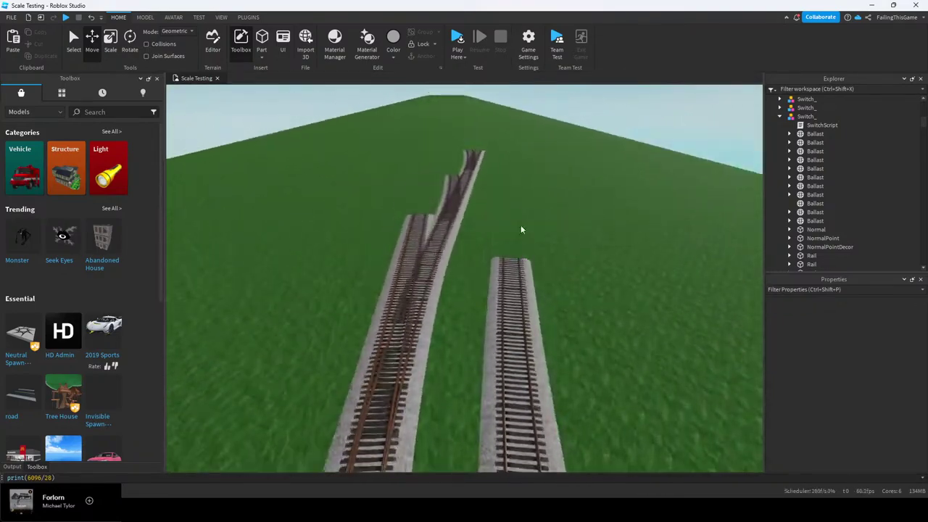
{"action": "scroll", "coordinate": [520, 225], "scroll_direction": "down", "scroll_amount": 2}
{"action": "scroll", "coordinate": [501, 243], "scroll_direction": "down", "scroll_amount": 5}
{"action": "left_click", "coordinate": [485, 269]}
{"action": "left_click", "coordinate": [446, 284], "text": "ctrl"}
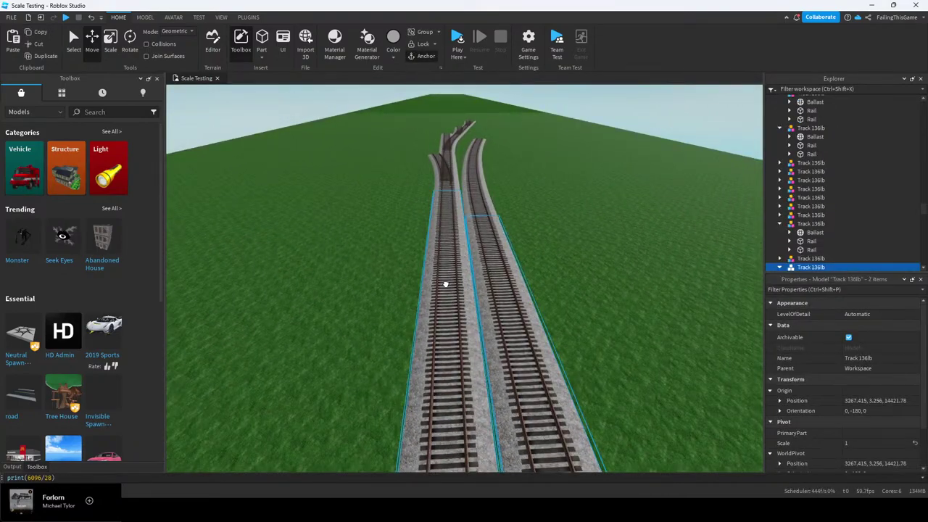
{"action": "scroll", "coordinate": [488, 368], "scroll_direction": "down", "scroll_amount": 3}
{"action": "right_click_drag", "start_coordinate": [488, 368], "coordinate": [505, 420]}
{"action": "left_click_drag", "start_coordinate": [505, 420], "coordinate": [469, 358]}
{"action": "right_click_drag", "start_coordinate": [459, 363], "coordinate": [469, 358]}
{"action": "left_click_drag", "start_coordinate": [469, 358], "coordinate": [472, 348]}
{"action": "right_click_drag", "start_coordinate": [469, 358], "coordinate": [472, 348]}
{"action": "left_click_drag", "start_coordinate": [472, 347], "coordinate": [527, 277]}
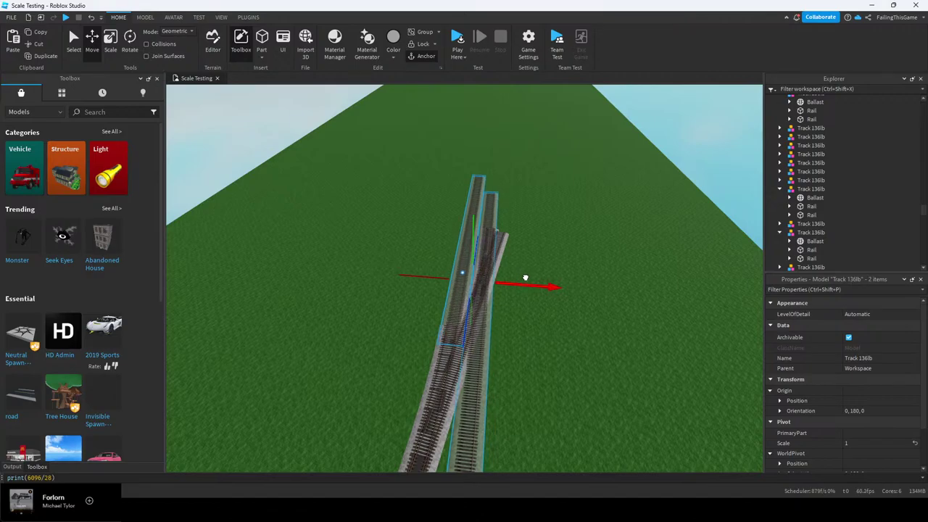
{"action": "key", "text": "w"}
{"action": "right_click_drag", "start_coordinate": [526, 280], "coordinate": [480, 285]}
{"action": "key", "text": "Delete"}
Duplicate the last angled switch in the chain and move the copy forward past its end
{"action": "left_click", "coordinate": [486, 277]}
{"action": "key", "text": "f"}
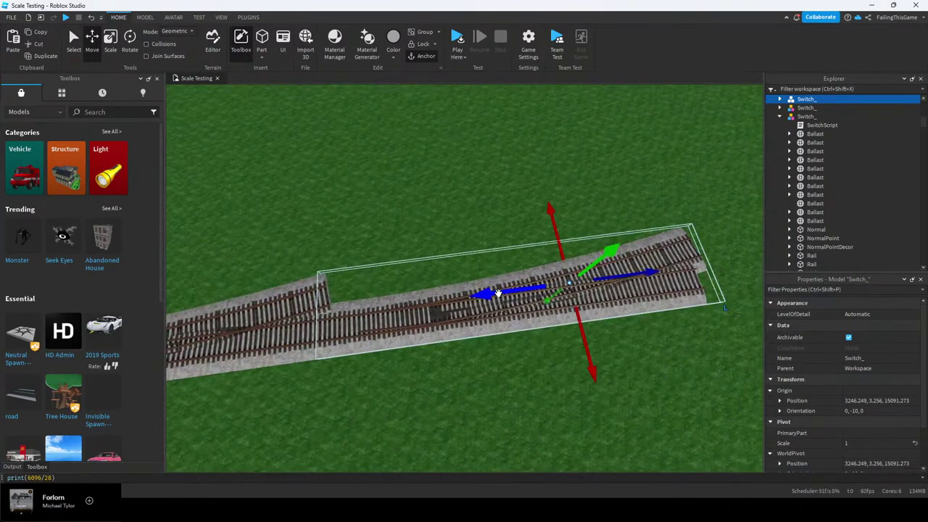
{"action": "key", "text": "ctrl+d"}
{"action": "left_click_drag", "start_coordinate": [497, 293], "coordinate": [626, 255]}
Slide the newest switch copy along the track so its end butts against the previous switch
{"action": "key", "text": "w"}
{"action": "right_click_drag", "start_coordinate": [545, 282], "coordinate": [545, 281]}
{"action": "left_click_drag", "start_coordinate": [390, 326], "coordinate": [370, 338]}
{"action": "scroll", "coordinate": [370, 337], "scroll_direction": "down", "scroll_amount": 10}
{"action": "left_click", "coordinate": [455, 249]}
Examine the chained switches from along the two parallel approach tracks
{"action": "right_click_drag", "start_coordinate": [456, 248], "coordinate": [475, 249]}
{"action": "scroll", "coordinate": [458, 255], "scroll_direction": "down", "scroll_amount": 4}
{"action": "key", "text": "w"}
{"action": "key", "text": "w"}
{"action": "scroll", "coordinate": [487, 247], "scroll_direction": "up", "scroll_amount": 5}
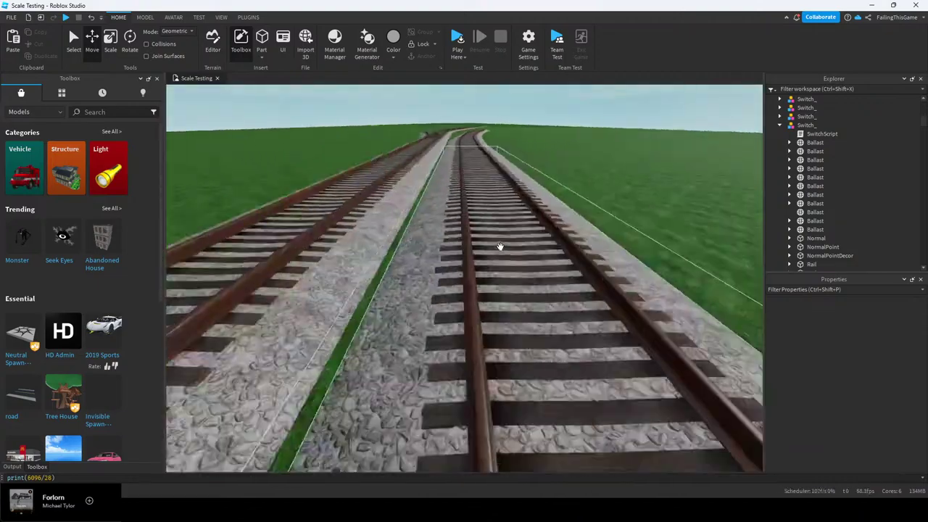
{"action": "scroll", "coordinate": [523, 246], "scroll_direction": "down", "scroll_amount": 5}
{"action": "scroll", "coordinate": [536, 244], "scroll_direction": "up", "scroll_amount": 2}
{"action": "scroll", "coordinate": [553, 241], "scroll_direction": "down", "scroll_amount": 5}
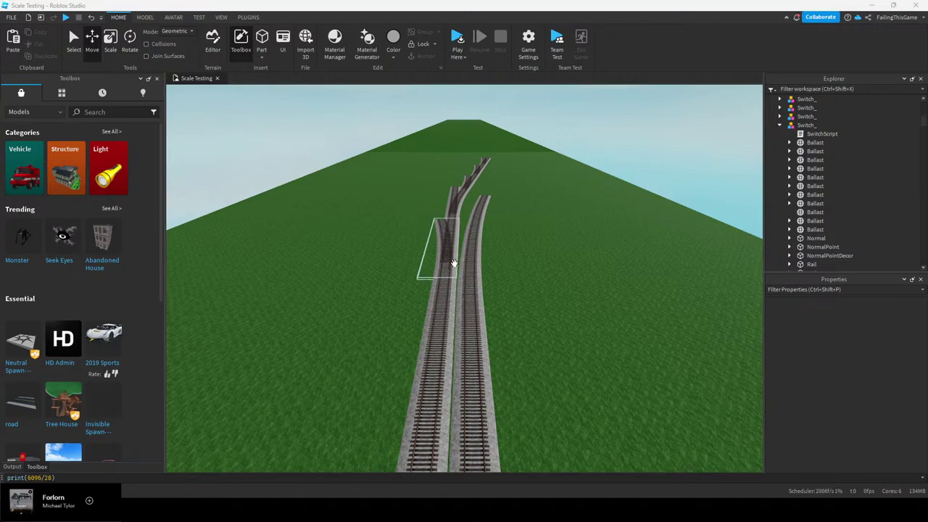
Examine how the chained switches diverge beyond the end of the shorter parallel track, viewing the ladder from near and far
{"action": "right_click_drag", "start_coordinate": [413, 243], "coordinate": [419, 241]}
{"action": "scroll", "coordinate": [419, 242], "scroll_direction": "up", "scroll_amount": 4}
{"action": "scroll", "coordinate": [443, 242], "scroll_direction": "down", "scroll_amount": 4}
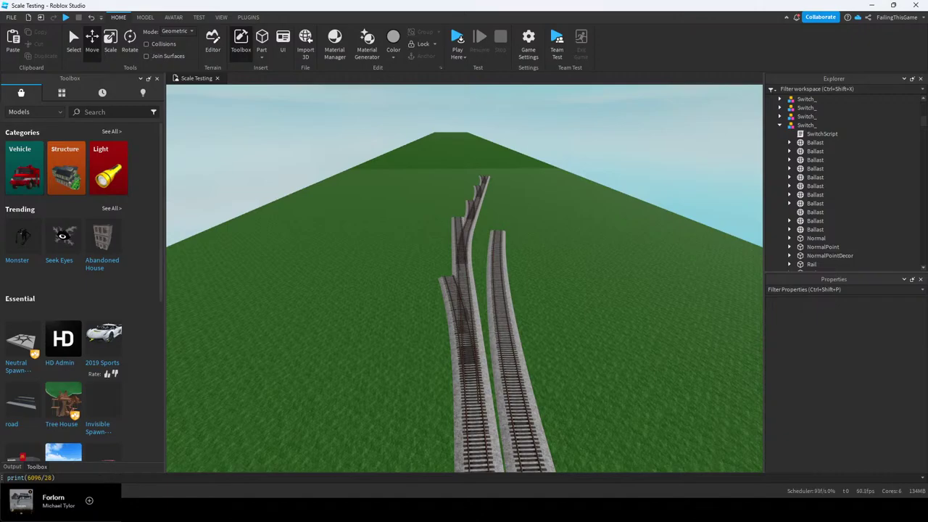
{"action": "right_click_drag", "start_coordinate": [443, 374], "coordinate": [432, 358]}
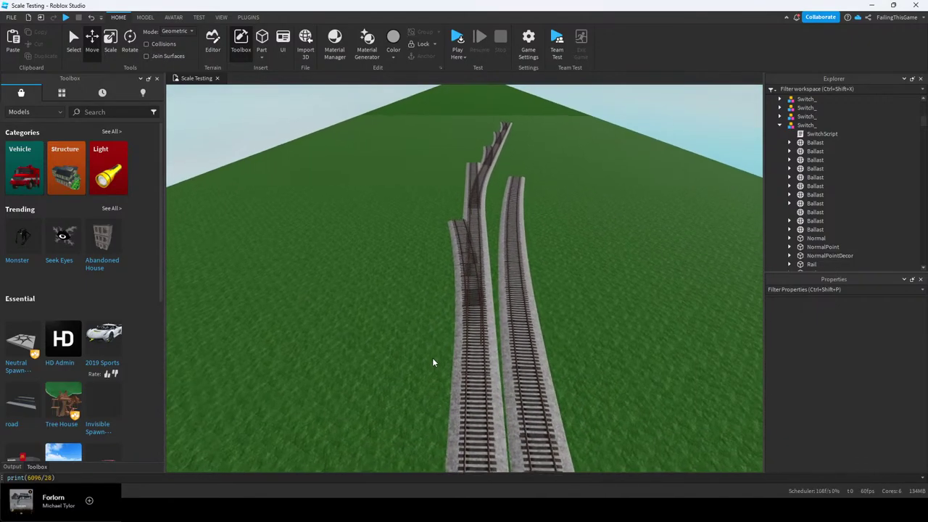
{"action": "scroll", "coordinate": [435, 356], "scroll_direction": "up", "scroll_amount": 4}
{"action": "right_click_drag", "start_coordinate": [475, 307], "coordinate": [477, 307]}
{"action": "scroll", "coordinate": [476, 306], "scroll_direction": "up", "scroll_amount": 5}
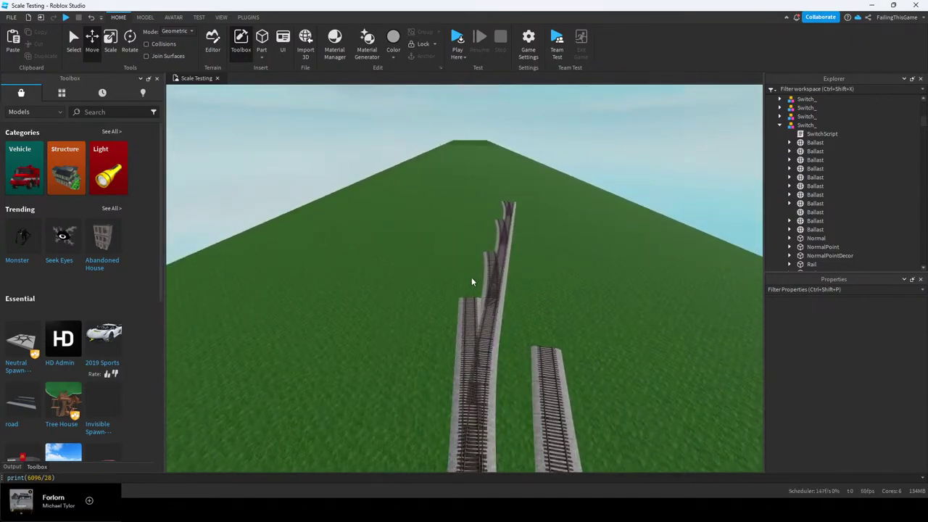
{"action": "scroll", "coordinate": [473, 261], "scroll_direction": "up", "scroll_amount": 5}
{"action": "scroll", "coordinate": [474, 238], "scroll_direction": "down", "scroll_amount": 10}
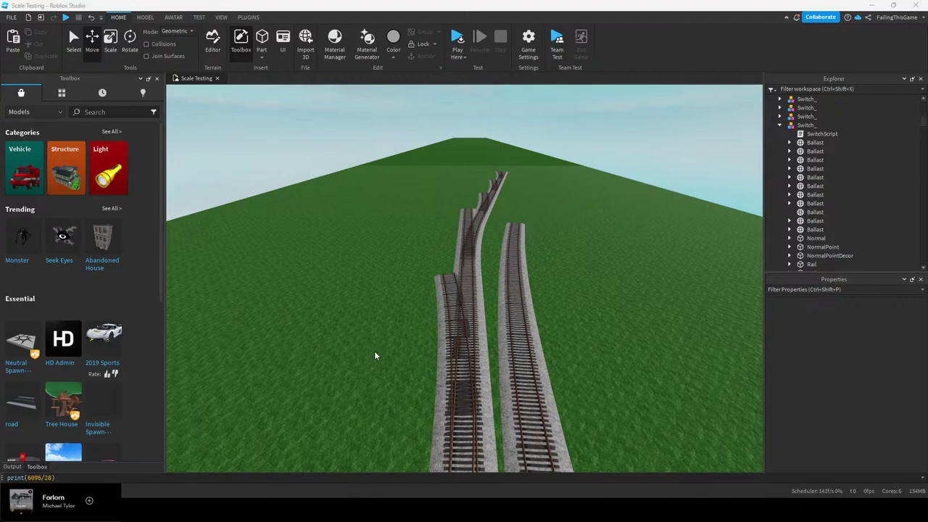
{"action": "key", "text": "q"}
{"action": "right_click_drag", "start_coordinate": [520, 305], "coordinate": [491, 278]}
{"action": "key", "text": "e"}
{"action": "key", "text": "w"}
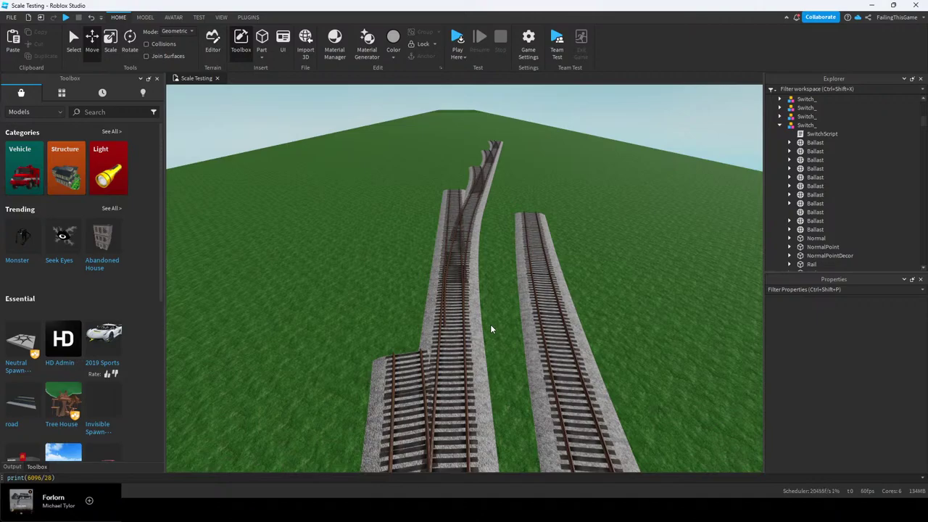
{"action": "right_click_drag", "start_coordinate": [490, 324], "coordinate": [495, 331]}
{"action": "key", "text": "w"}
{"action": "key", "text": "e"}
{"action": "key", "text": "w"}
{"action": "key", "text": "e"}
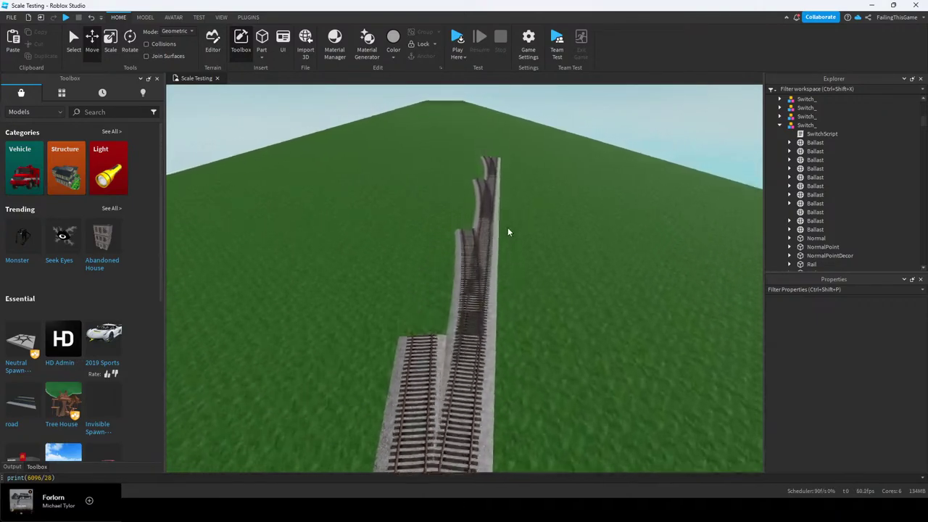
{"action": "key", "text": "w"}
{"action": "key", "text": "d"}
{"action": "key", "text": "s"}
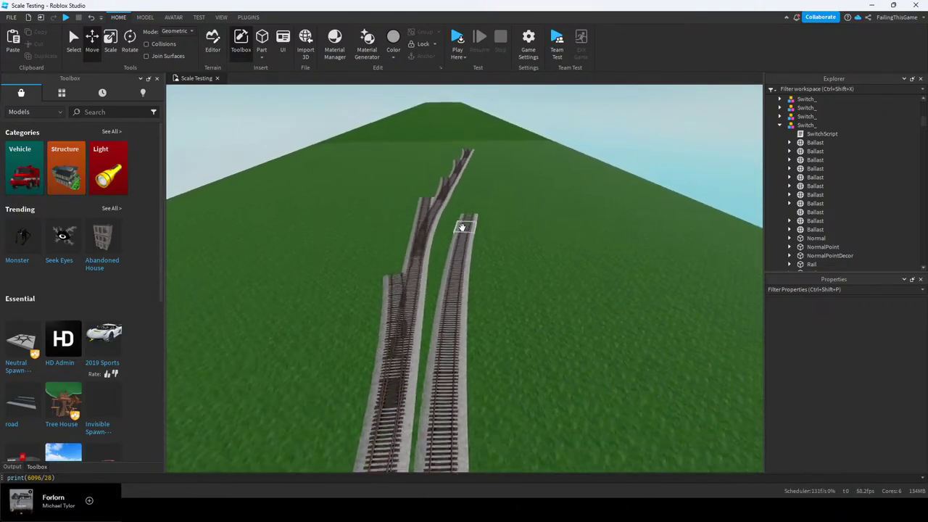
{"action": "scroll", "coordinate": [454, 210], "scroll_direction": "down", "scroll_amount": 4}
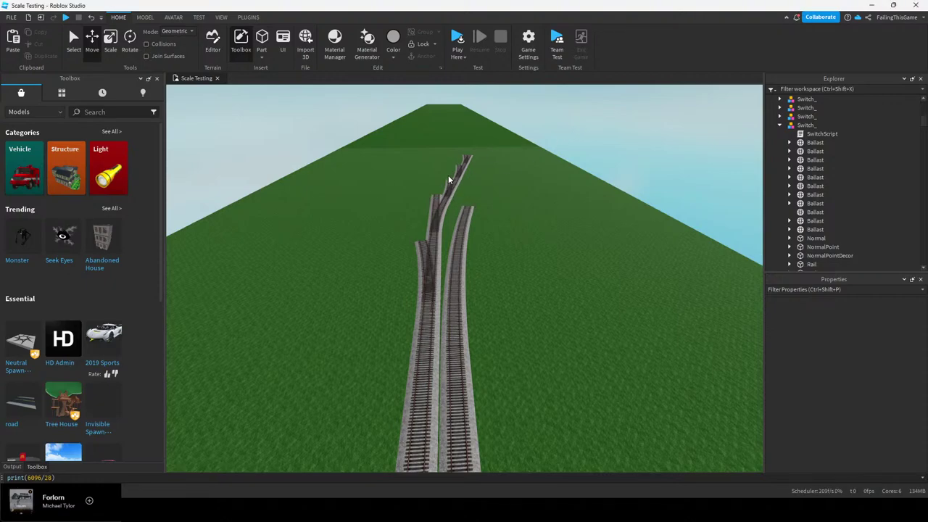
{"action": "key", "text": "w"}
{"action": "key", "text": "e"}
{"action": "key", "text": "a"}
{"action": "key", "text": "w"}
{"action": "key", "text": "d"}
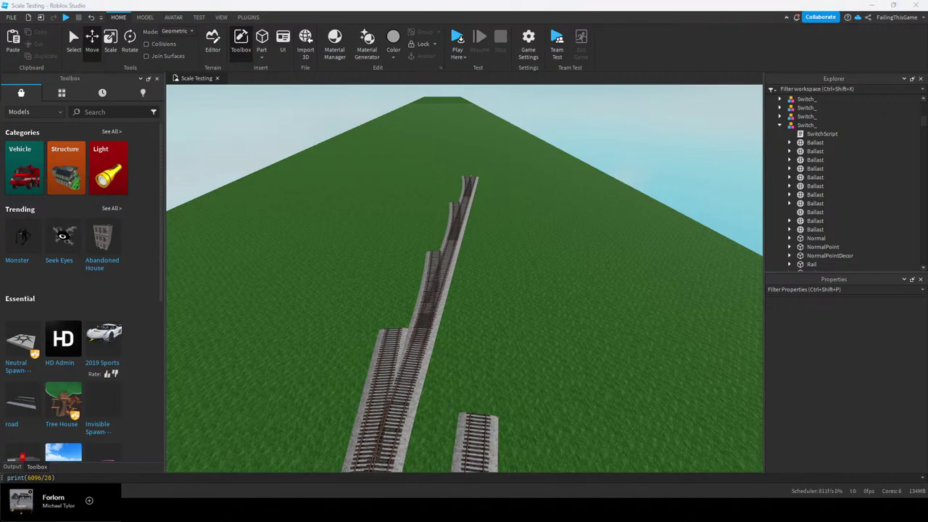
{"action": "right_click_drag", "start_coordinate": [446, 222], "coordinate": [445, 220]}
{"action": "key", "text": "q"}
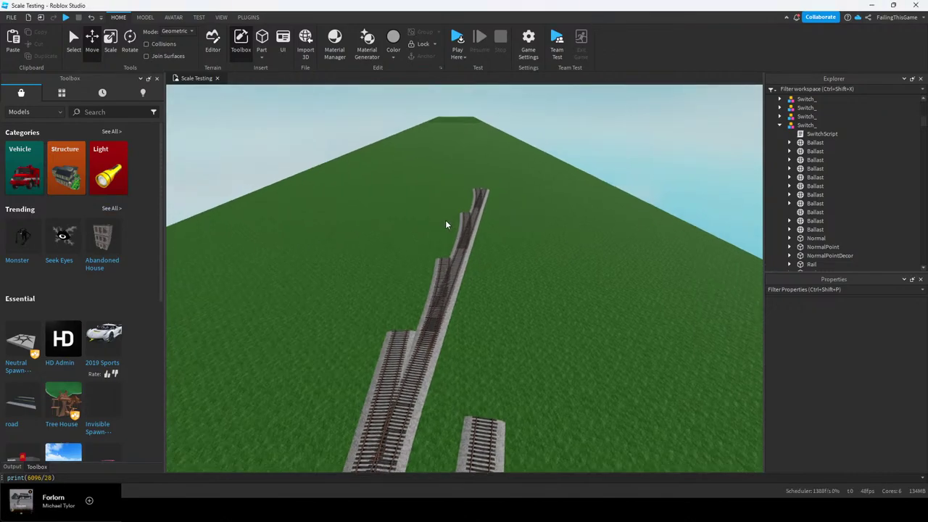
{"action": "key", "text": "e"}
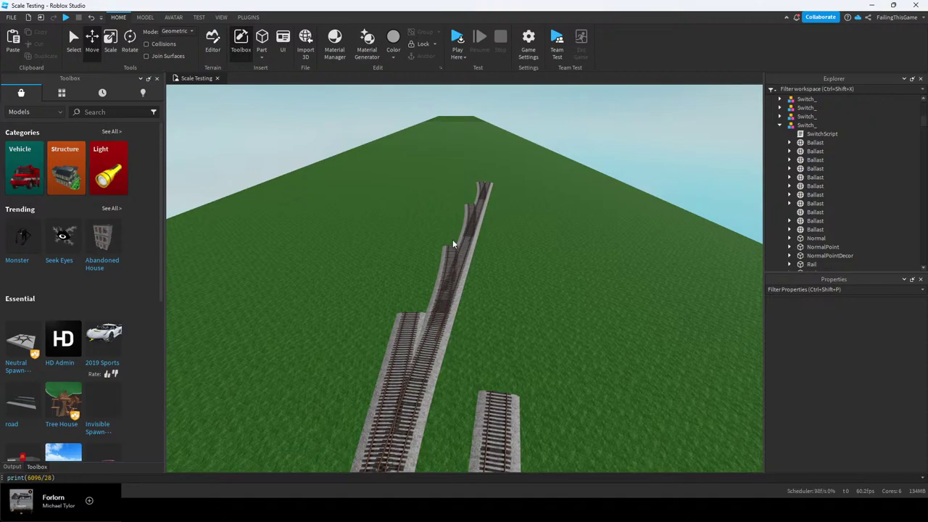
Duplicate the last angled switch in the ladder and move the copy forward along its own axis, past the original's end
{"action": "key", "text": "w"}
{"action": "key", "text": "d"}
{"action": "key", "text": "e"}
{"action": "key", "text": "q"}
{"action": "key", "text": "w"}
{"action": "key", "text": "d"}
{"action": "key", "text": "e"}
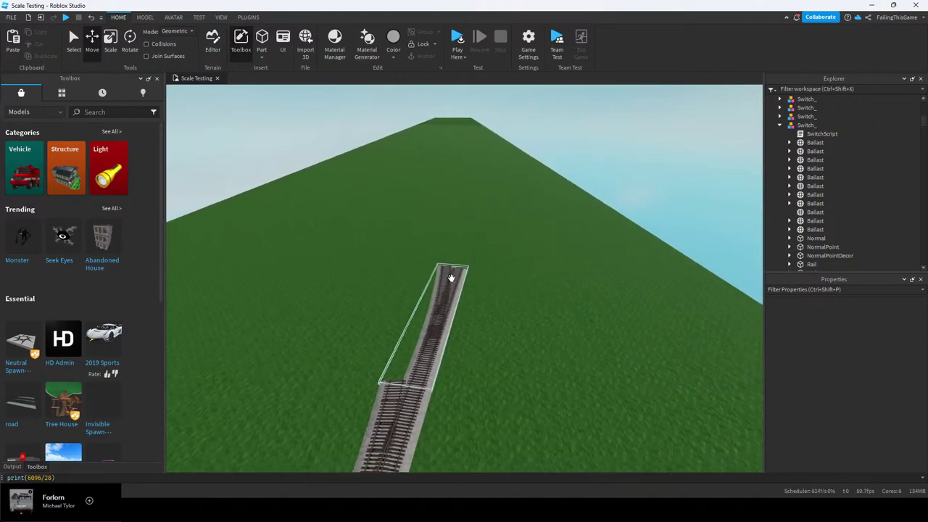
{"action": "left_click", "coordinate": [450, 279]}
{"action": "key", "text": "w"}
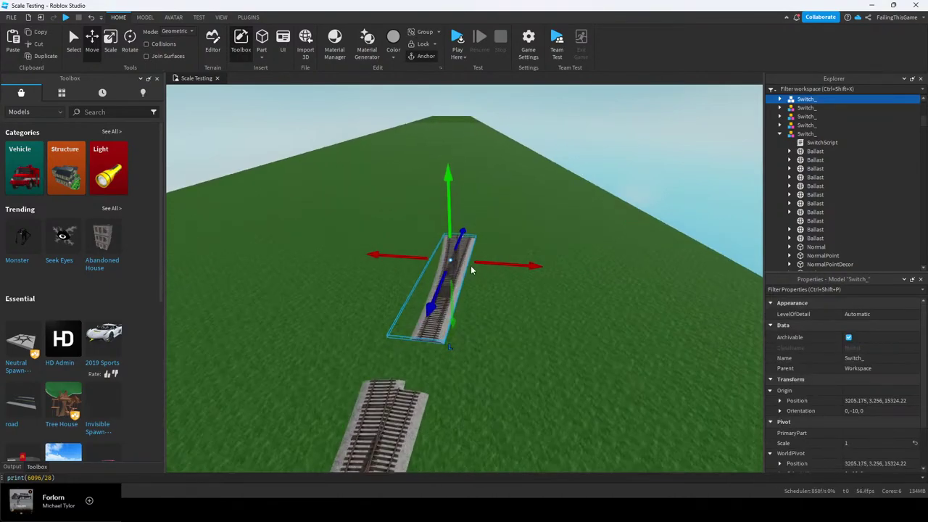
Slide the new switch copy back until its end butts against the previous switch, then clear the selection
{"action": "right_click_drag", "start_coordinate": [471, 269], "coordinate": [471, 270]}
{"action": "key", "text": "Tab"}
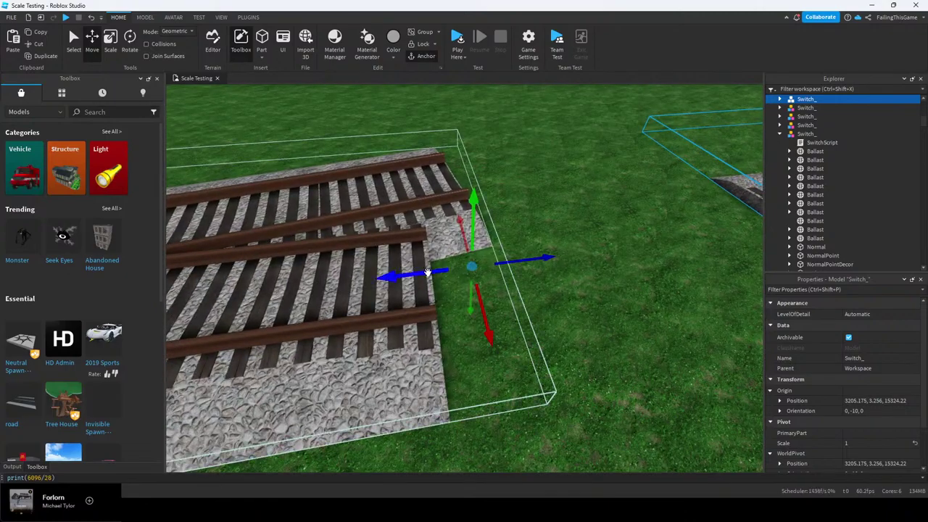
{"action": "left_click_drag", "start_coordinate": [428, 273], "coordinate": [254, 295]}
{"action": "left_click_drag", "start_coordinate": [437, 266], "coordinate": [256, 284]}
{"action": "right_click_drag", "start_coordinate": [306, 290], "coordinate": [309, 291]}
{"action": "key", "text": "w"}
{"action": "key", "text": "Tab"}
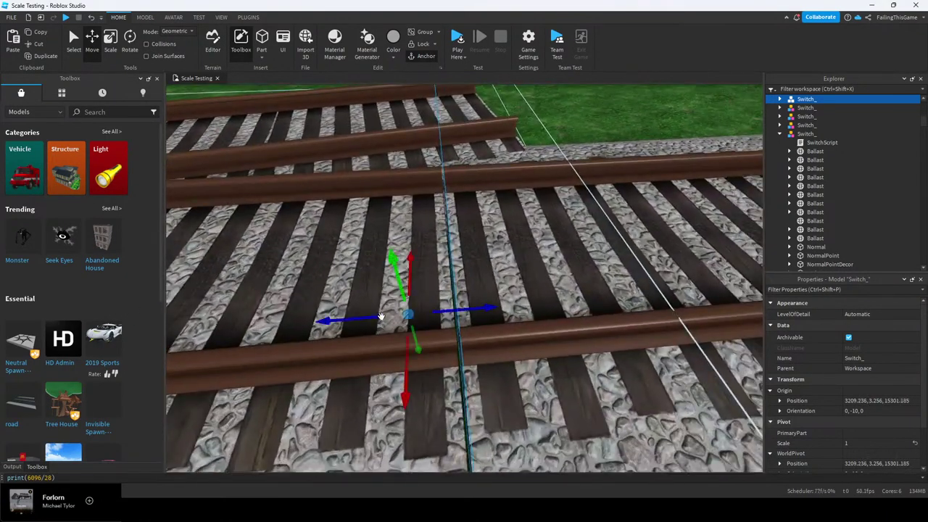
{"action": "left_click_drag", "start_coordinate": [354, 319], "coordinate": [350, 322]}
{"action": "scroll", "coordinate": [414, 291], "scroll_direction": "down", "scroll_amount": 6}
{"action": "left_click", "coordinate": [519, 213]}
Examine the extended ladder from its far end, looking back along the chained switches towards the main tracks
{"action": "right_click_drag", "start_coordinate": [519, 213], "coordinate": [529, 266]}
{"action": "key", "text": "w"}
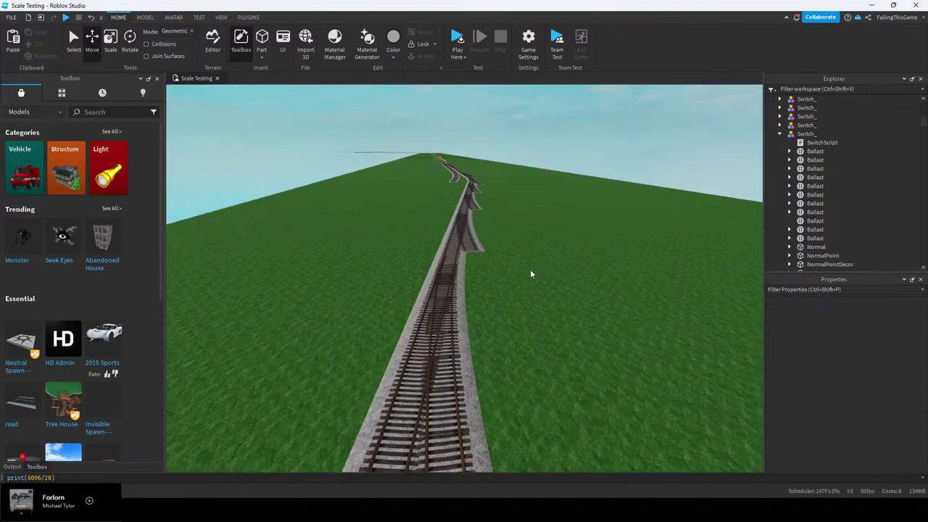
{"action": "middle_click_drag", "start_coordinate": [523, 262], "coordinate": [501, 236]}
{"action": "scroll", "coordinate": [473, 243], "scroll_direction": "up", "scroll_amount": 4}
{"action": "scroll", "coordinate": [474, 241], "scroll_direction": "down", "scroll_amount": 2}
{"action": "scroll", "coordinate": [493, 222], "scroll_direction": "up", "scroll_amount": 4}
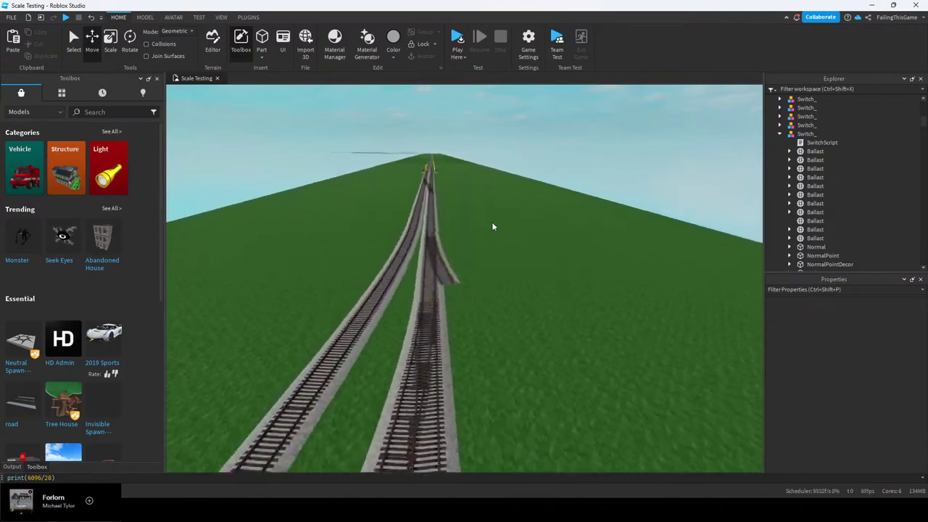
{"action": "scroll", "coordinate": [492, 222], "scroll_direction": "down", "scroll_amount": 2}
{"action": "scroll", "coordinate": [492, 223], "scroll_direction": "down", "scroll_amount": 6}
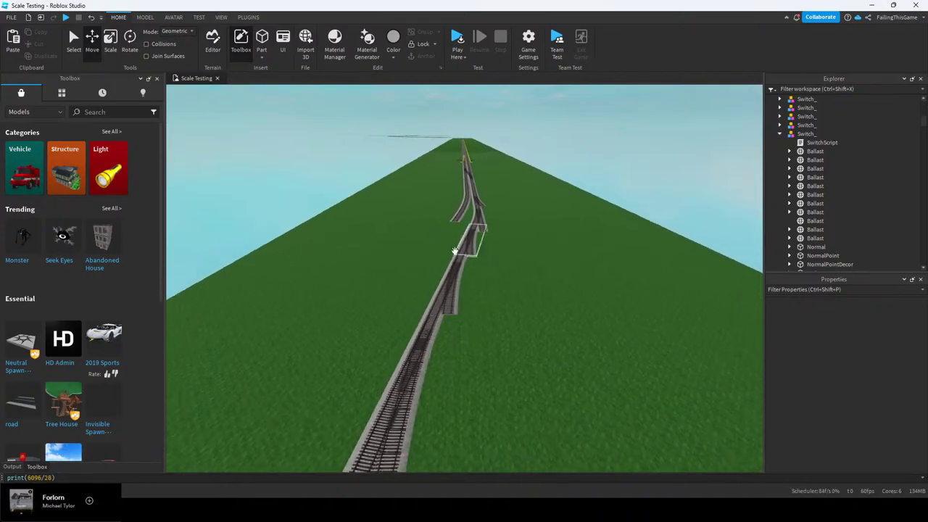
{"action": "middle_click_drag", "start_coordinate": [454, 251], "coordinate": [482, 226]}
{"action": "scroll", "coordinate": [482, 226], "scroll_direction": "down", "scroll_amount": 2}
{"action": "scroll", "coordinate": [484, 229], "scroll_direction": "down", "scroll_amount": 3}
{"action": "scroll", "coordinate": [498, 245], "scroll_direction": "up", "scroll_amount": 4}
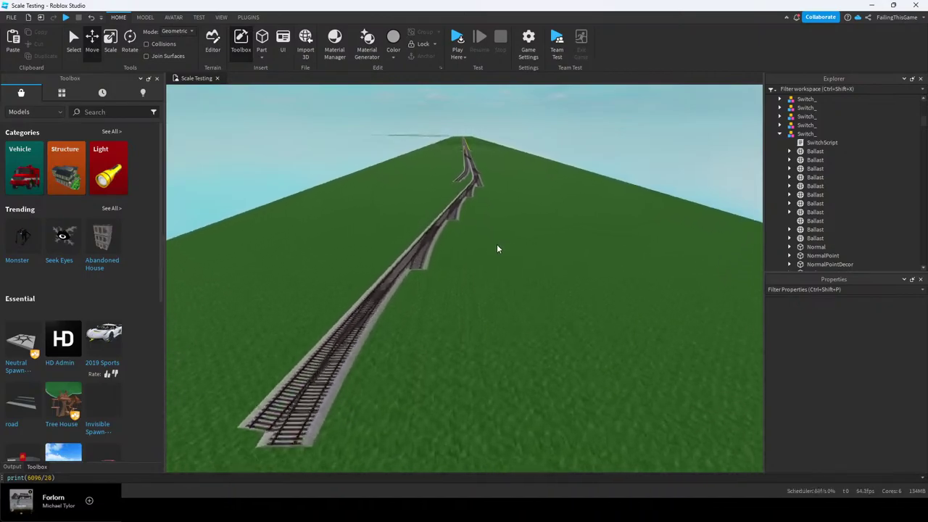
{"action": "scroll", "coordinate": [507, 253], "scroll_direction": "up", "scroll_amount": 7}
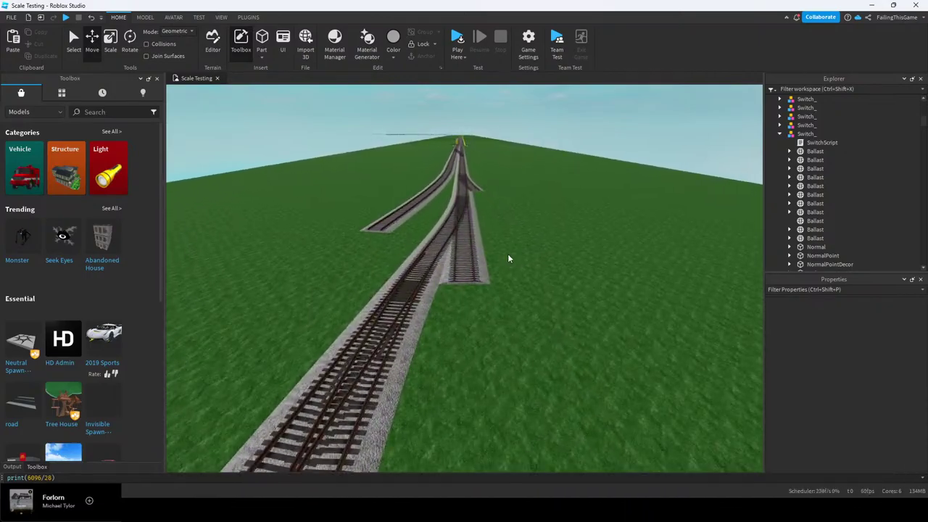
{"action": "scroll", "coordinate": [508, 258], "scroll_direction": "down", "scroll_amount": 10}
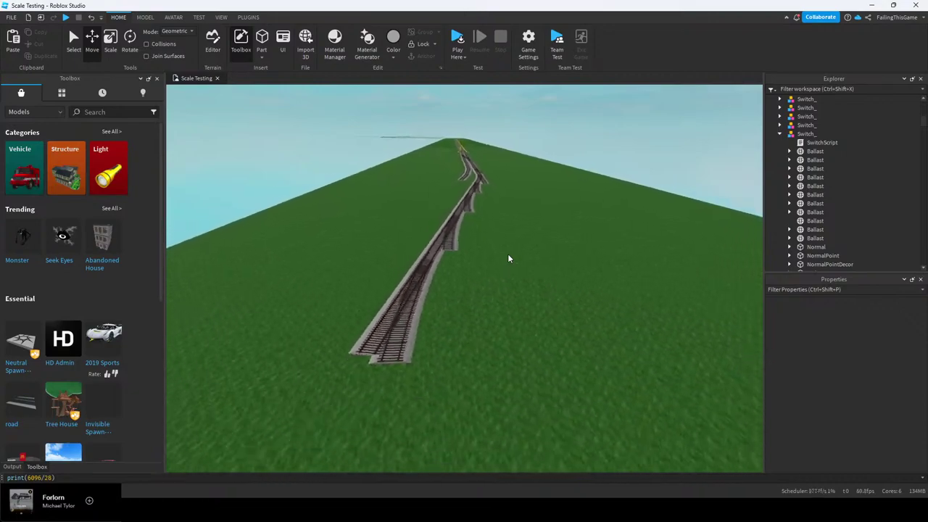
{"action": "key", "text": "w"}
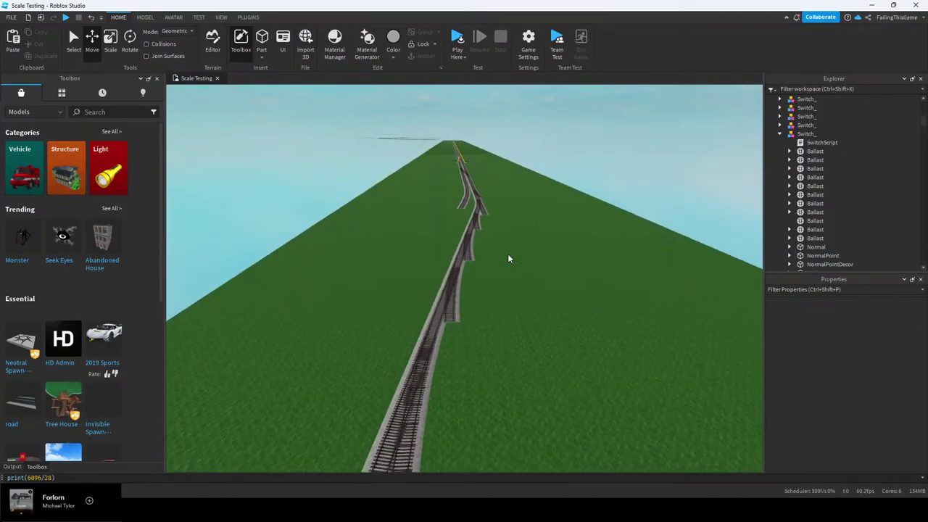
{"action": "key", "text": "w"}
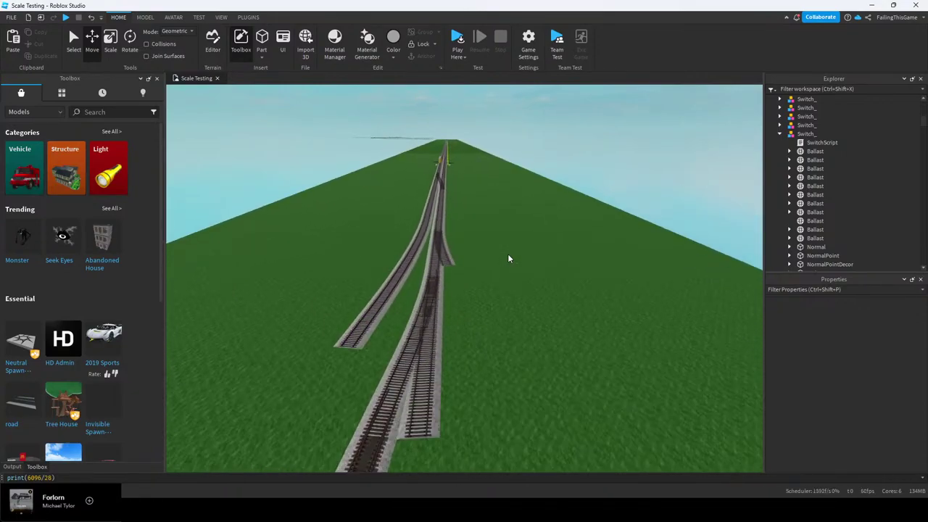
Duplicate the end Track 136lb section of the curved track running beside the switch ladder
{"action": "mouse_move", "coordinate": [508, 259]}
{"action": "right_mouse_down"}
{"action": "mouse_move", "coordinate": [500, 260]}
{"action": "mouse_move", "coordinate": [511, 255]}
{"action": "right_mouse_up"}
{"action": "key", "text": "w"}
{"action": "key", "text": "a"}
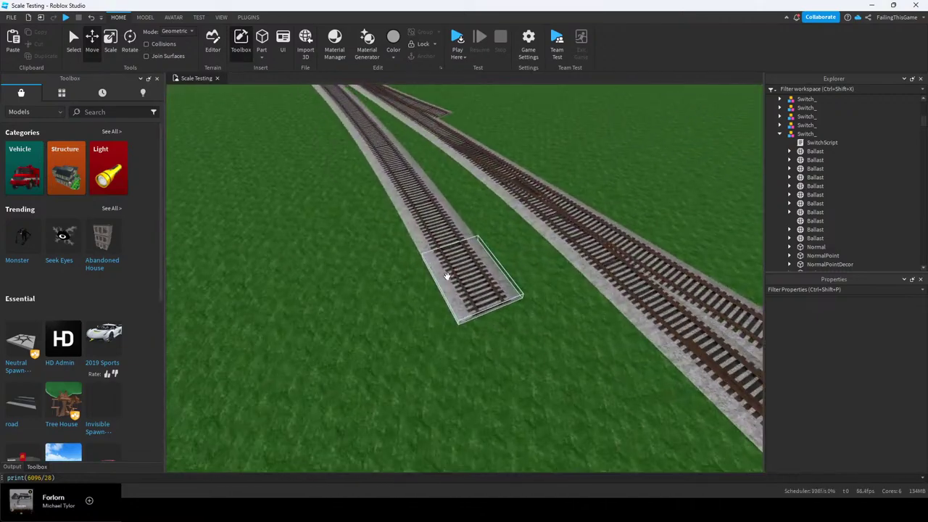
{"action": "key", "text": "a"}
{"action": "right_click_drag", "start_coordinate": [475, 289], "coordinate": [475, 288]}
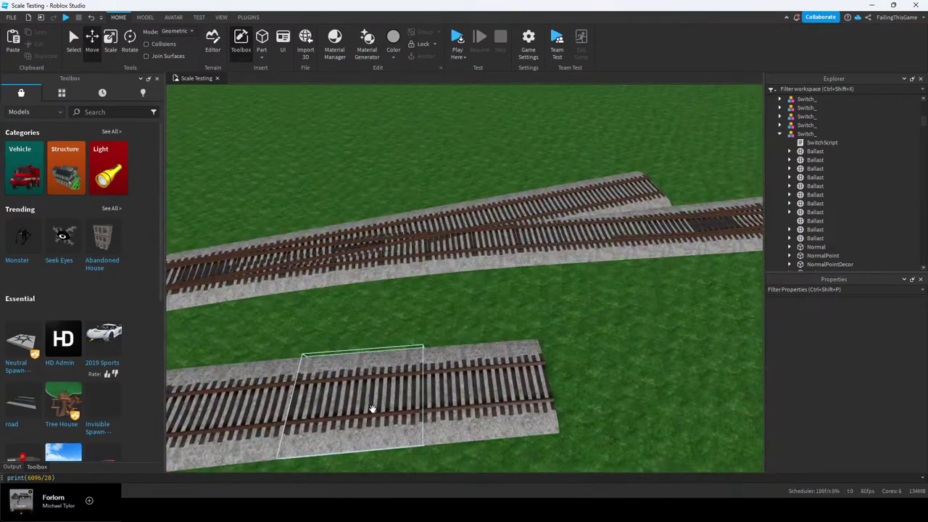
{"action": "left_click", "coordinate": [372, 410]}
{"action": "scroll", "coordinate": [893, 383], "scroll_direction": "down", "scroll_amount": 2}
{"action": "right_click_drag", "start_coordinate": [544, 339], "coordinate": [546, 339]}
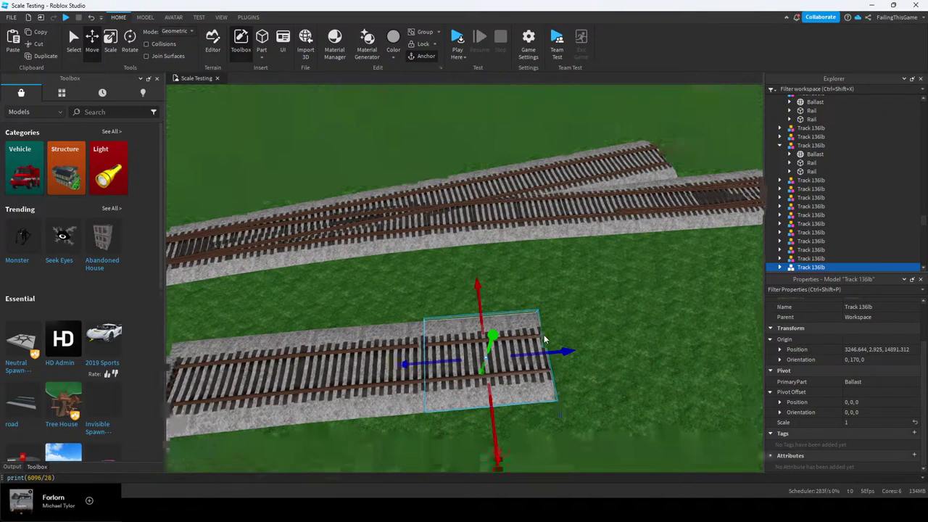
{"action": "right_click_drag", "start_coordinate": [421, 309], "coordinate": [420, 310]}
{"action": "key", "text": "s"}
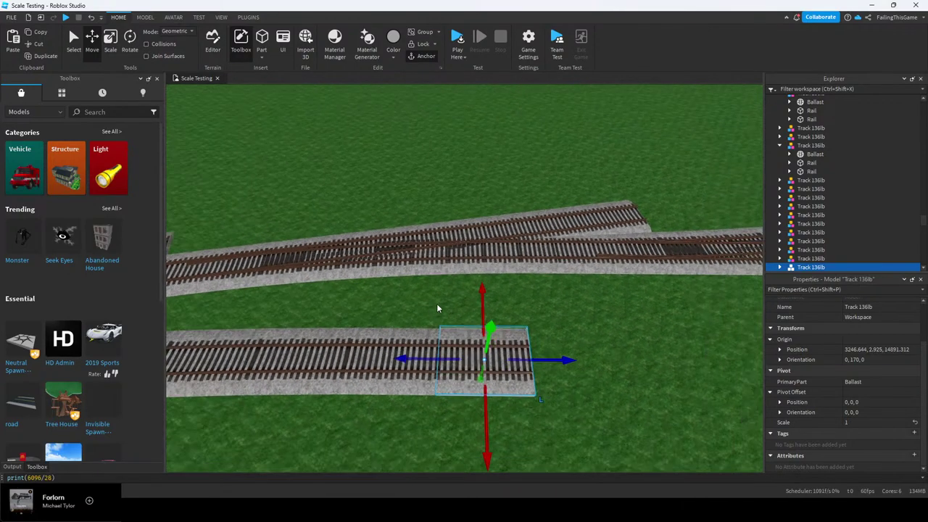
{"action": "left_click", "coordinate": [437, 306]}
{"action": "key", "text": "ctrl+d"}
Move the duplicated Track 136lb section forward until it lies beside the last switch of the ladder
{"action": "key", "text": "s"}
{"action": "key", "text": "d"}
{"action": "left_click_drag", "start_coordinate": [439, 360], "coordinate": [508, 333]}
{"action": "key", "text": "d"}
{"action": "left_click_drag", "start_coordinate": [514, 330], "coordinate": [416, 323]}
{"action": "key", "text": "d"}
{"action": "key", "text": "w"}
Use the Archimedes plugin to extend the copied section into a curve at 1 degree per section until its orientation reaches 180 degrees
{"action": "left_click", "coordinate": [227, 20]}
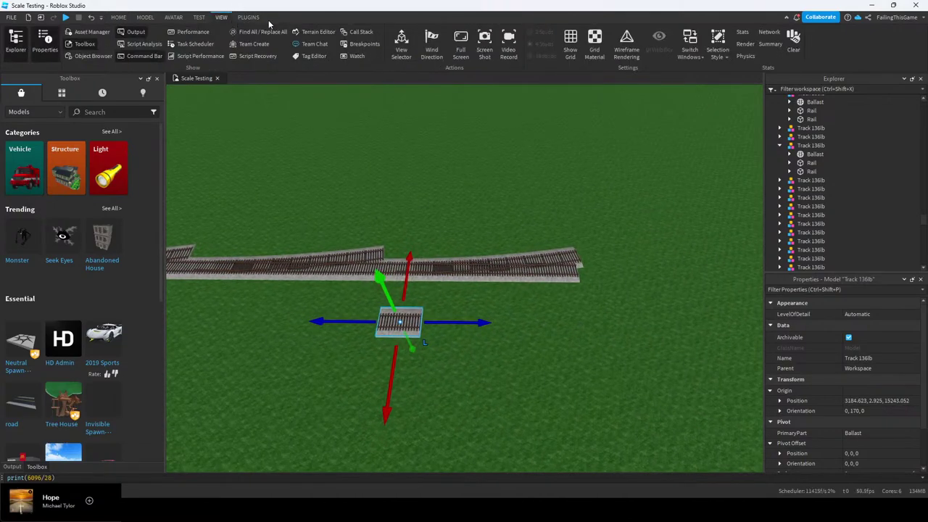
{"action": "left_click", "coordinate": [254, 19]}
{"action": "left_click", "coordinate": [347, 42]}
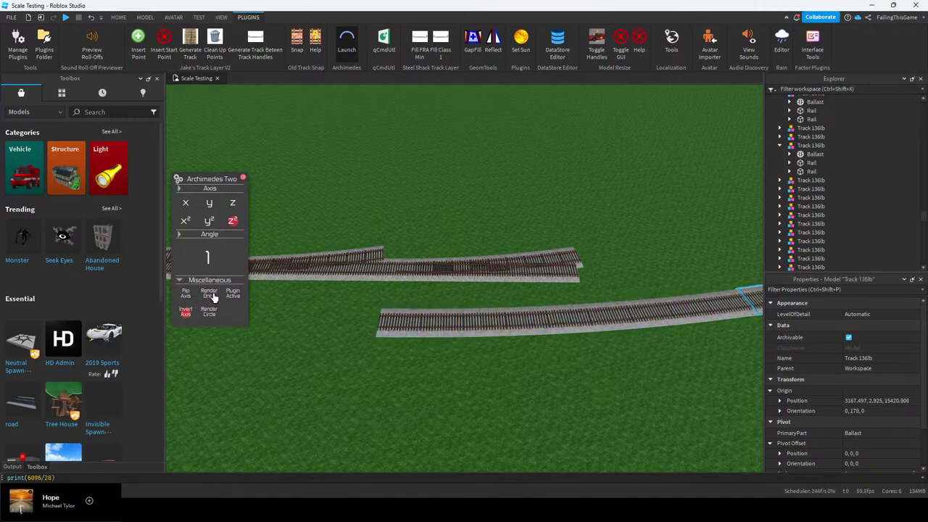
{"action": "right_click_drag", "start_coordinate": [458, 279], "coordinate": [458, 278]}
{"action": "key", "text": "s"}
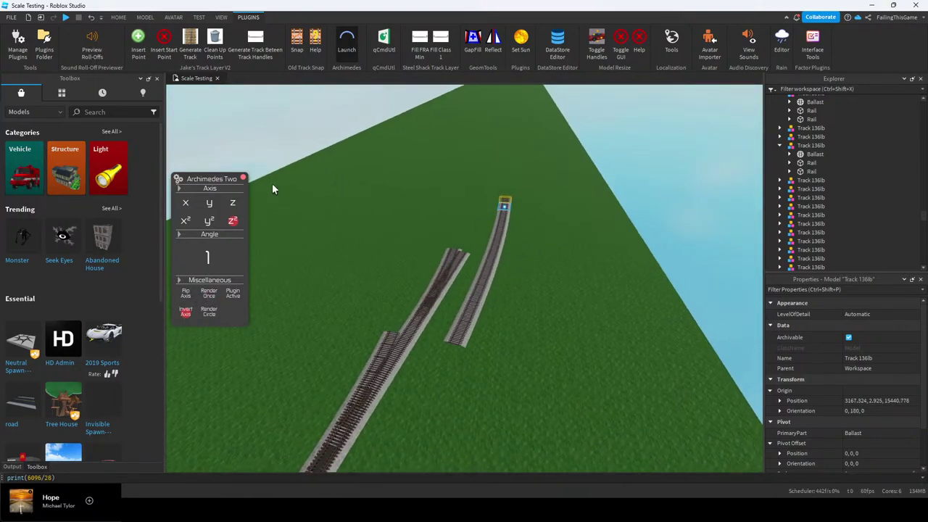
{"action": "right_click_drag", "start_coordinate": [251, 176], "coordinate": [251, 176]}
{"action": "left_click", "coordinate": [243, 178]}
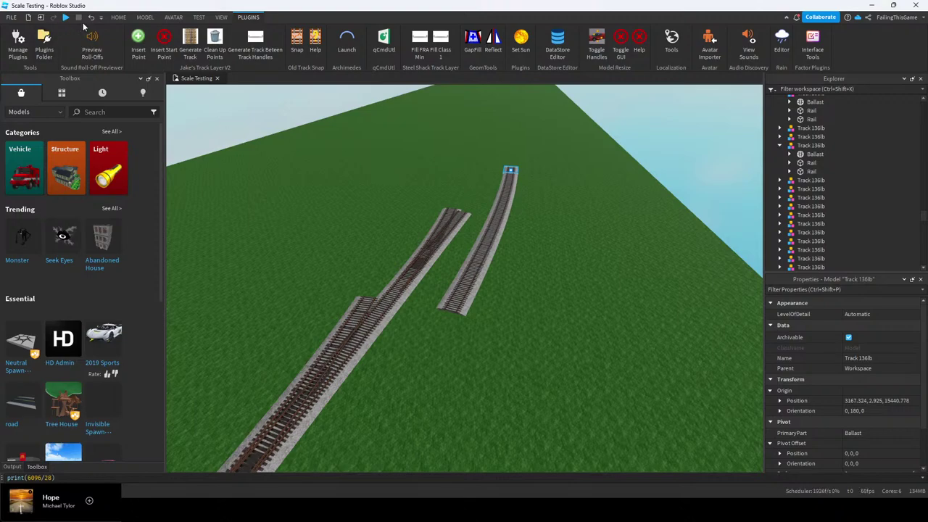
Select all 11 Track 136lb sections of the new curve and move them together forward, well past the last switch
{"action": "left_click", "coordinate": [121, 18]}
{"action": "left_click", "coordinate": [77, 42]}
{"action": "left_click", "coordinate": [328, 150]}
{"action": "key", "text": "s"}
{"action": "right_click_drag", "start_coordinate": [328, 150], "coordinate": [435, 151]}
{"action": "left_click_drag", "start_coordinate": [431, 141], "coordinate": [501, 286]}
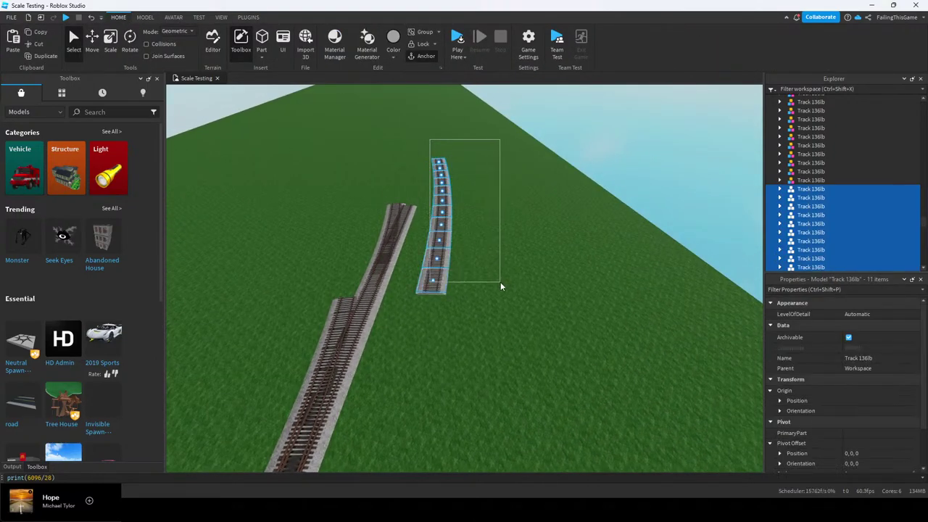
{"action": "left_click", "coordinate": [92, 40]}
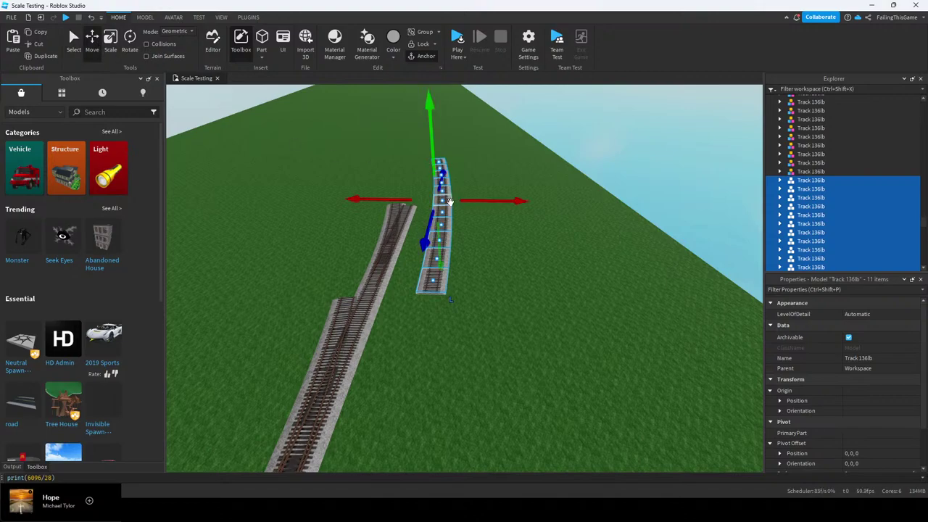
{"action": "left_click_drag", "start_coordinate": [423, 234], "coordinate": [437, 192]}
{"action": "left_click", "coordinate": [537, 165]}
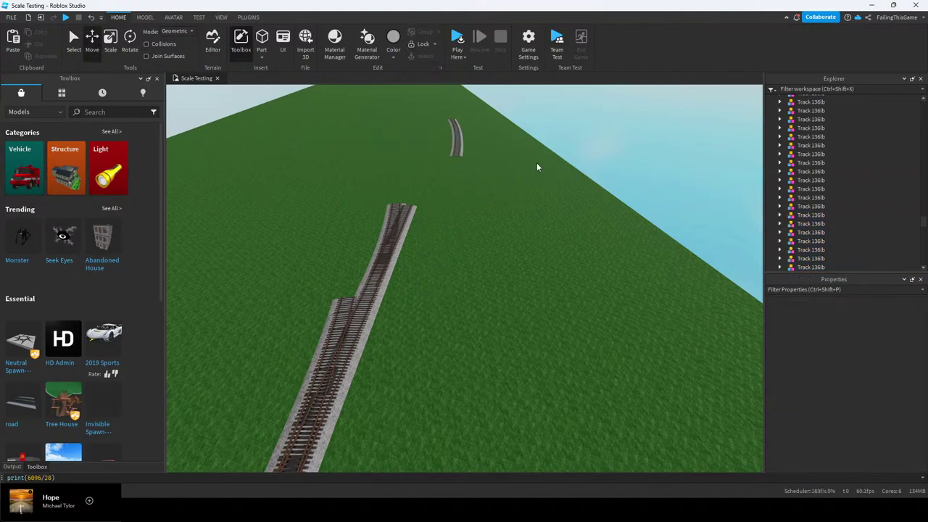
{"action": "right_click_drag", "start_coordinate": [537, 166], "coordinate": [518, 158]}
{"action": "key", "text": "w"}
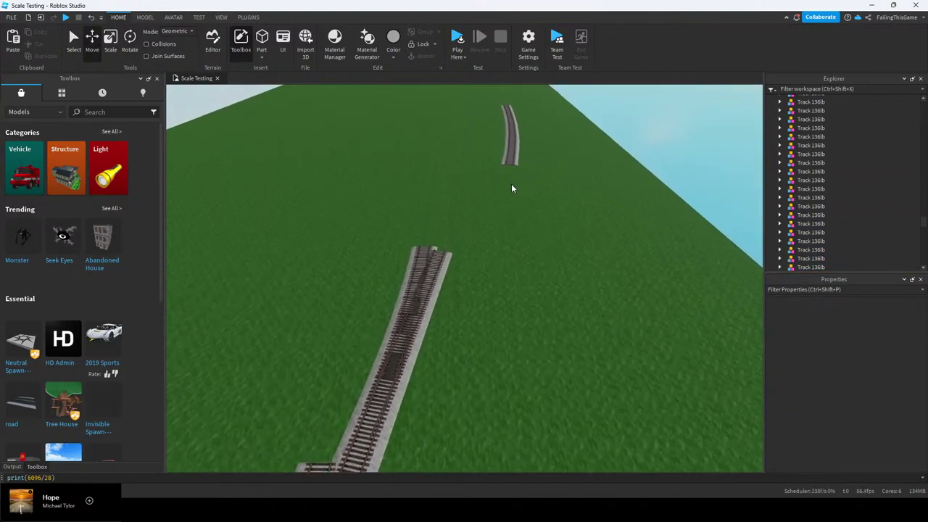
Set the move snap increment to 0.05 studs
{"action": "right_click_drag", "start_coordinate": [435, 220], "coordinate": [437, 224]}
{"action": "key", "text": "s"}
{"action": "left_click", "coordinate": [145, 16]}
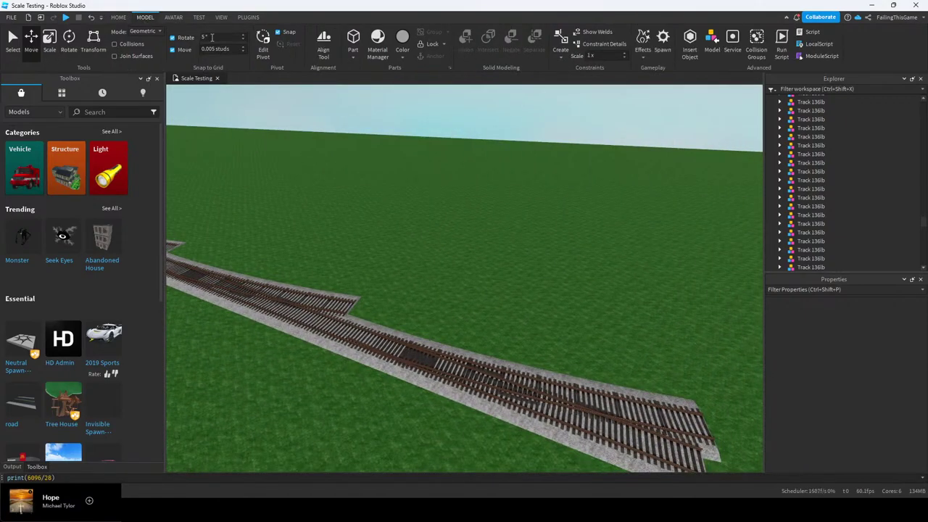
{"action": "left_click", "coordinate": [224, 49]}
{"action": "type", "text": "0.05"}
{"action": "key", "text": "Return"}
Bring the loose Track 136lb section from the grey baseplate over to the grass beside the main line near the parked train
{"action": "mouse_move", "coordinate": [408, 142]}
{"action": "right_mouse_down"}
{"action": "mouse_move", "coordinate": [406, 149]}
{"action": "mouse_move", "coordinate": [443, 132]}
{"action": "mouse_move", "coordinate": [414, 126]}
{"action": "right_mouse_up"}
{"action": "key", "text": "w"}
{"action": "left_click_drag", "start_coordinate": [414, 126], "coordinate": [409, 139]}
{"action": "key", "text": "f"}
{"action": "left_click", "coordinate": [444, 129]}
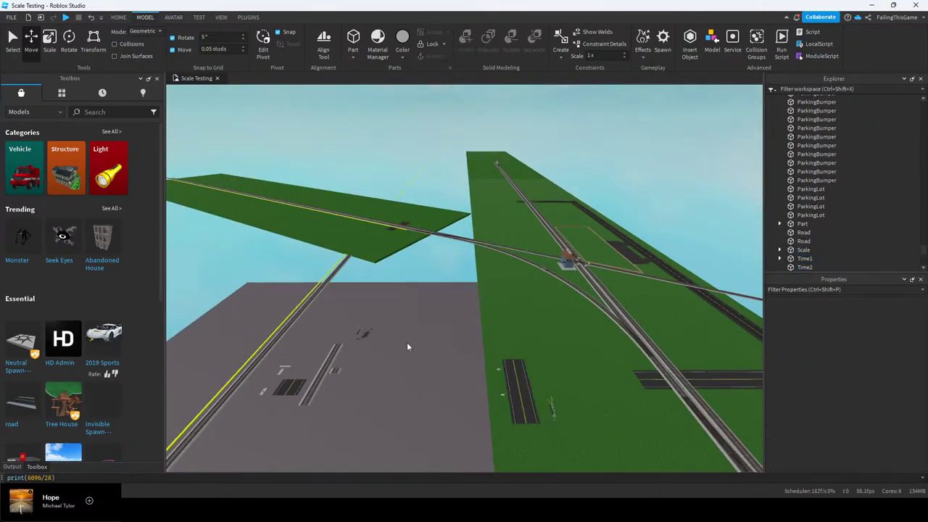
{"action": "left_click", "coordinate": [338, 371]}
{"action": "left_click_drag", "start_coordinate": [335, 369], "coordinate": [582, 198]}
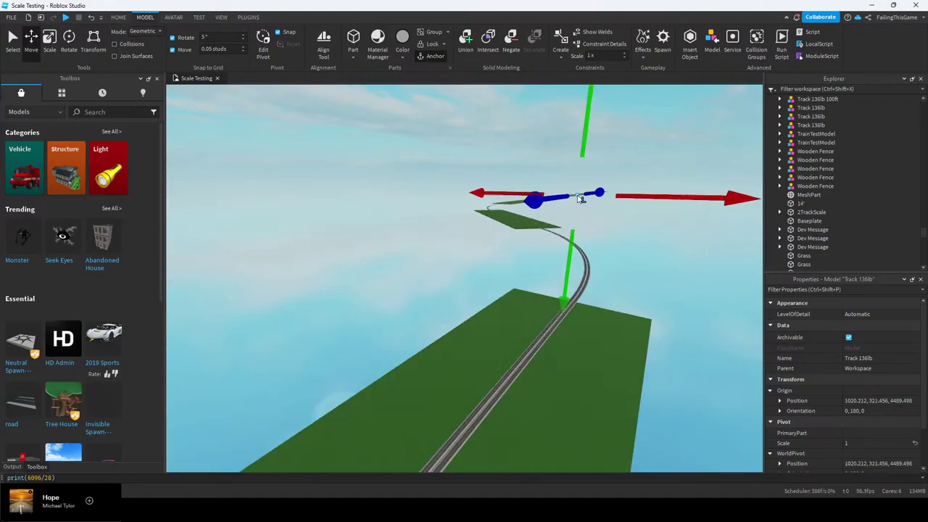
{"action": "key", "text": "f"}
{"action": "left_click_drag", "start_coordinate": [540, 294], "coordinate": [554, 198]}
{"action": "key", "text": "f"}
{"action": "left_click_drag", "start_coordinate": [540, 325], "coordinate": [492, 138]}
{"action": "key", "text": "f"}
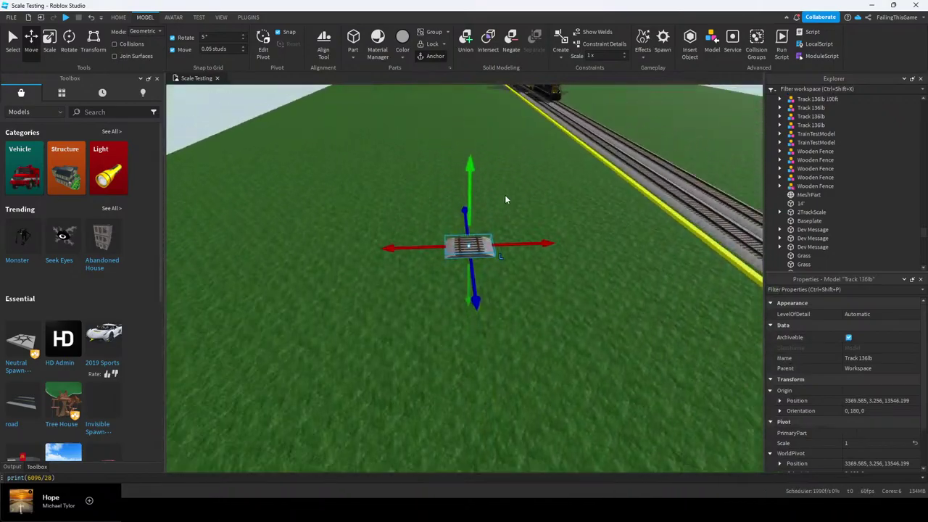
{"action": "left_click_drag", "start_coordinate": [467, 289], "coordinate": [488, 194]}
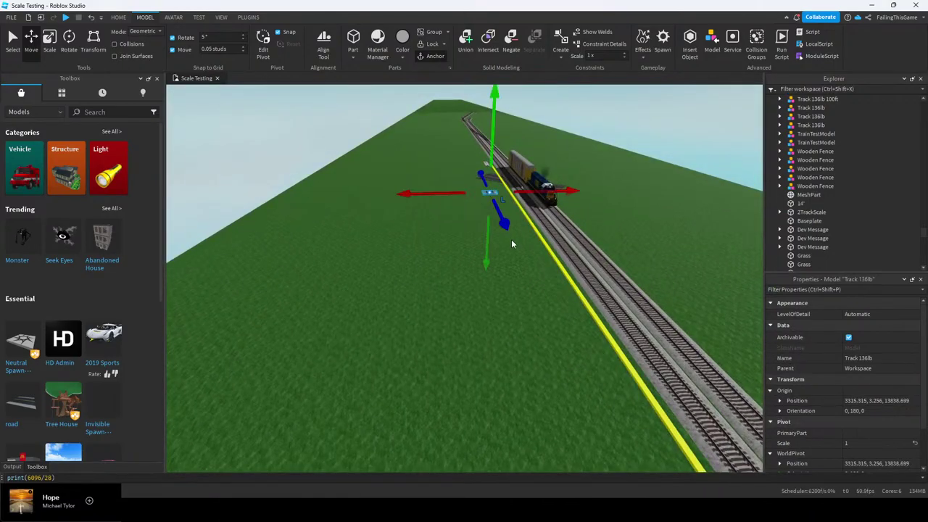
Duplicate the straight Track 136lb section and move the copy to just beyond the last switch of the ladder
{"action": "key", "text": "f"}
{"action": "key", "text": "ctrl+d"}
{"action": "left_click_drag", "start_coordinate": [570, 302], "coordinate": [498, 397]}
{"action": "key", "text": "w"}
{"action": "key", "text": "w"}
{"action": "key", "text": "w"}
{"action": "right_click_drag", "start_coordinate": [498, 401], "coordinate": [500, 321]}
{"action": "key", "text": "w"}
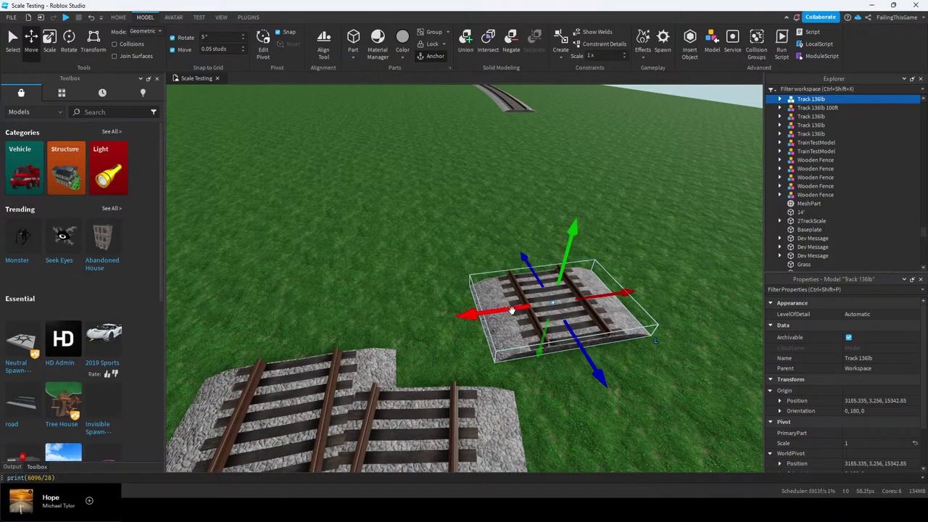
{"action": "left_click_drag", "start_coordinate": [512, 310], "coordinate": [299, 221]}
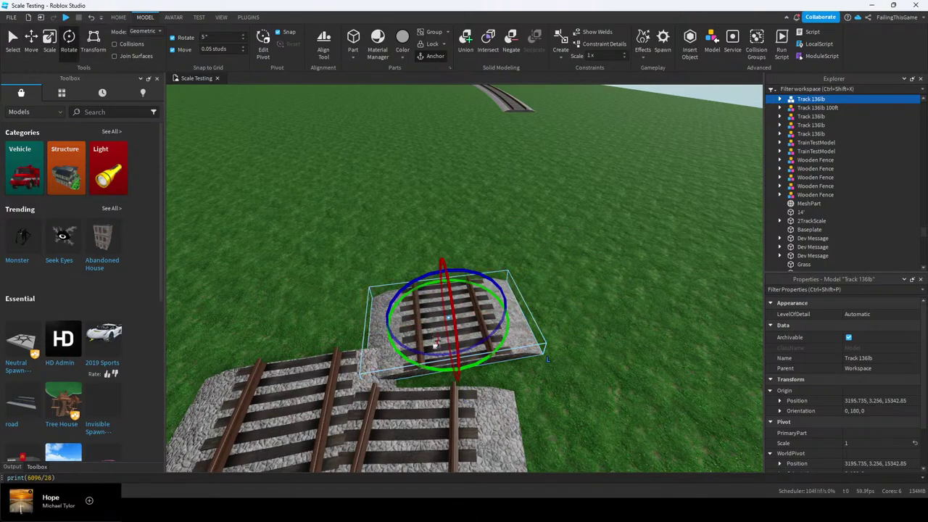
Rotate the copied Track 136lb section to an orientation of 170 degrees to match the switch angle
{"action": "left_click_drag", "start_coordinate": [436, 345], "coordinate": [420, 370]}
{"action": "key", "text": "w"}
{"action": "left_click", "coordinate": [34, 50]}
{"action": "right_click_drag", "start_coordinate": [414, 230], "coordinate": [414, 247]}
{"action": "key", "text": "w"}
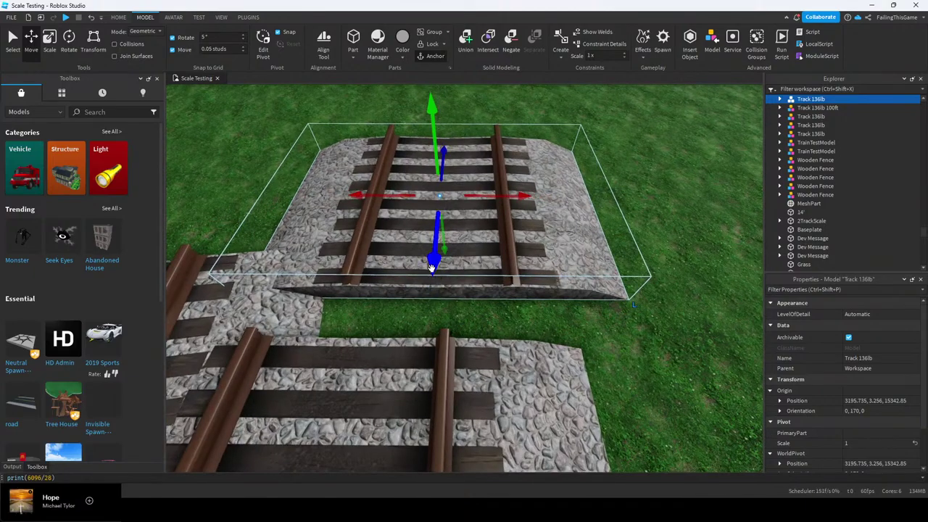
Slide the rotated section back against the end of the last switch and roughly line it up with the ladder track
{"action": "left_click_drag", "start_coordinate": [429, 267], "coordinate": [427, 297]}
{"action": "right_click_drag", "start_coordinate": [427, 297], "coordinate": [438, 293]}
{"action": "key", "text": "w"}
{"action": "left_click_drag", "start_coordinate": [530, 208], "coordinate": [457, 217]}
Set the move increment to 0.005 studs and nudge the section until its rails line up with the switch's rails
{"action": "right_click_drag", "start_coordinate": [538, 257], "coordinate": [538, 257]}
{"action": "key", "text": "s"}
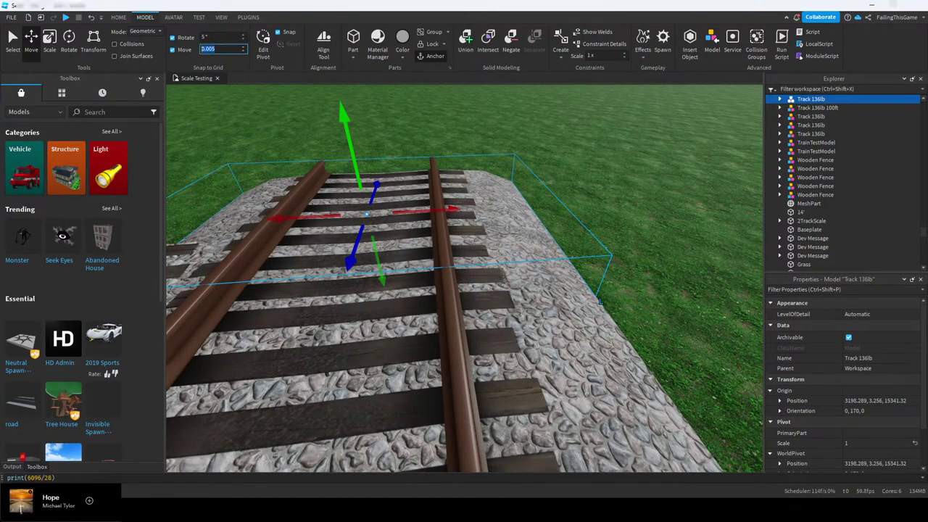
{"action": "right_click_drag", "start_coordinate": [530, 264], "coordinate": [531, 267]}
{"action": "key", "text": "w"}
{"action": "key", "text": "q"}
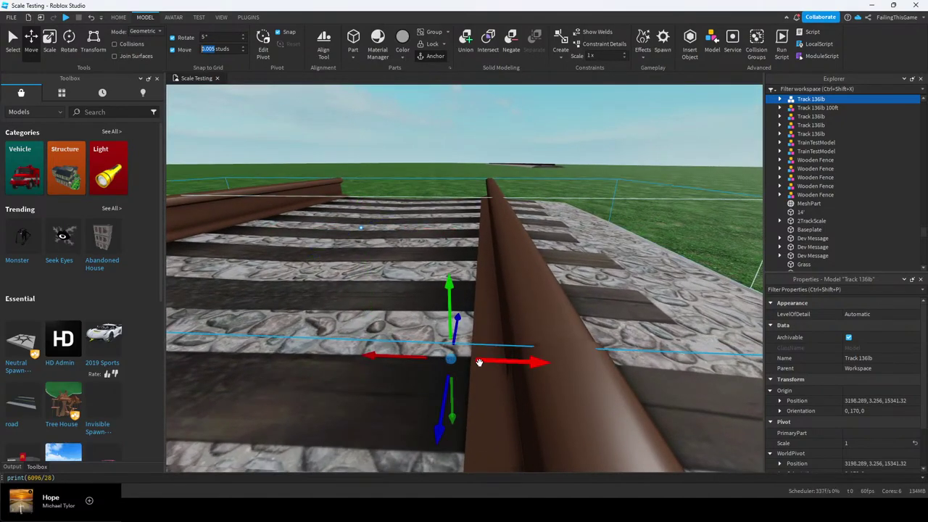
{"action": "left_click_drag", "start_coordinate": [480, 363], "coordinate": [483, 361]}
{"action": "right_click_drag", "start_coordinate": [482, 361], "coordinate": [482, 361]}
{"action": "key", "text": "d"}
{"action": "key", "text": "a"}
{"action": "left_click", "coordinate": [616, 195]}
{"action": "key", "text": "a"}
{"action": "right_click_drag", "start_coordinate": [616, 194], "coordinate": [593, 211]}
{"action": "key", "text": "w"}
{"action": "left_click", "coordinate": [493, 284]}
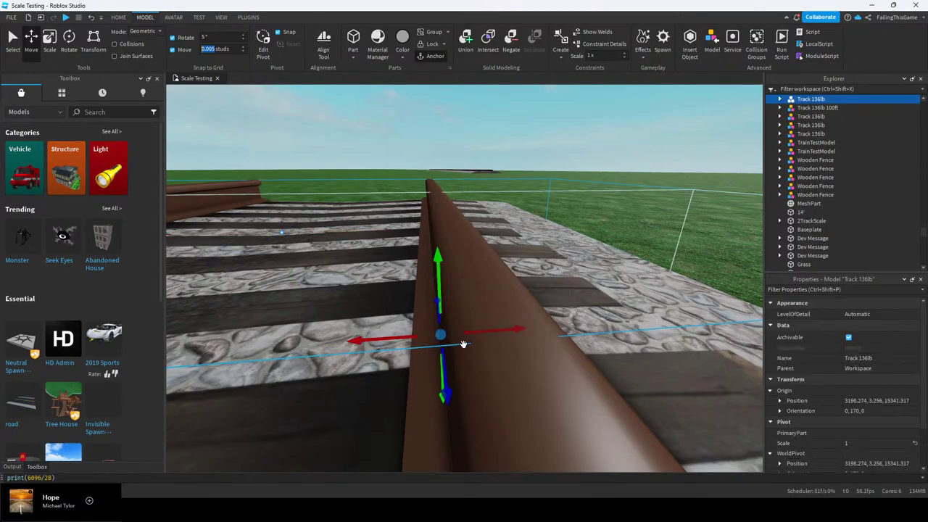
{"action": "left_click_drag", "start_coordinate": [475, 331], "coordinate": [478, 331]}
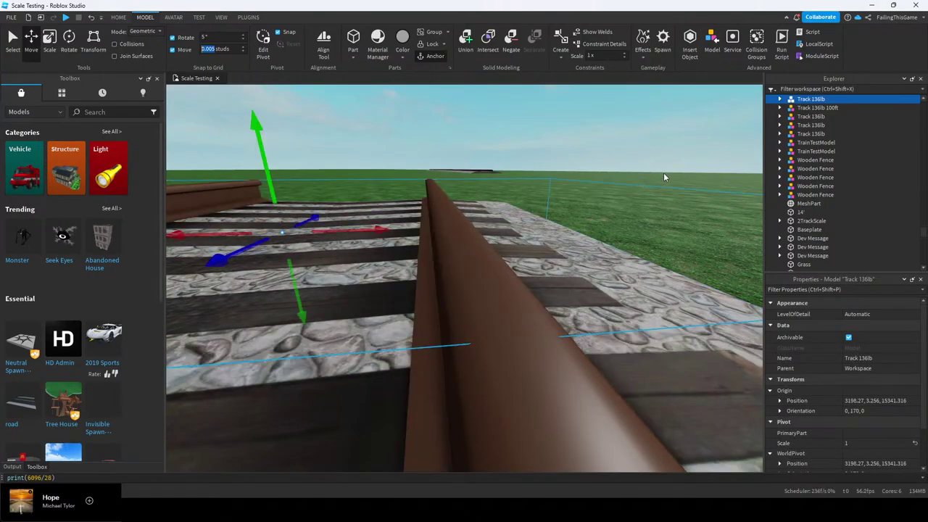
Examine the joint between the new angled section and the last switch from close up and from above
{"action": "left_click", "coordinate": [664, 173]}
{"action": "right_click_drag", "start_coordinate": [660, 172], "coordinate": [660, 172]}
{"action": "key", "text": "d"}
{"action": "key", "text": "w"}
{"action": "left_click", "coordinate": [466, 238]}
{"action": "key", "text": "s"}
{"action": "right_click_drag", "start_coordinate": [466, 237], "coordinate": [466, 237]}
{"action": "left_click", "coordinate": [478, 209]}
{"action": "left_click", "coordinate": [472, 271]}
{"action": "key", "text": "s"}
{"action": "left_click", "coordinate": [322, 177]}
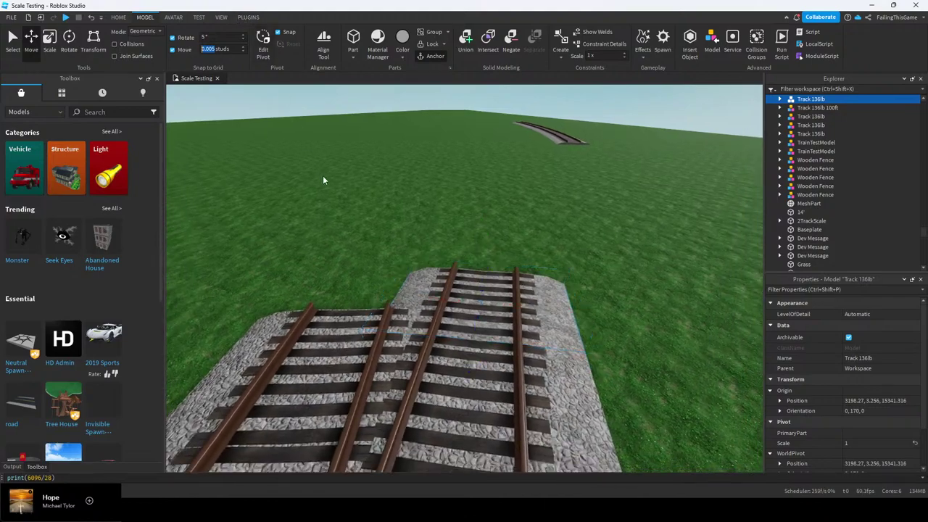
Launch the Archimedes plugin and apply its 1 degree curve preview to the angled Track 136lb section
{"action": "left_click", "coordinate": [246, 17]}
{"action": "left_click", "coordinate": [347, 40]}
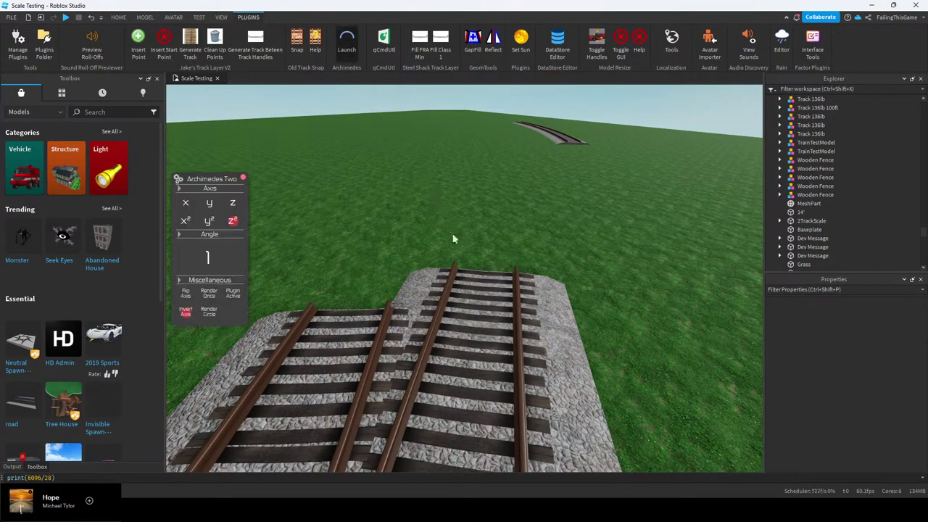
{"action": "left_click", "coordinate": [116, 17]}
{"action": "left_click", "coordinate": [421, 283]}
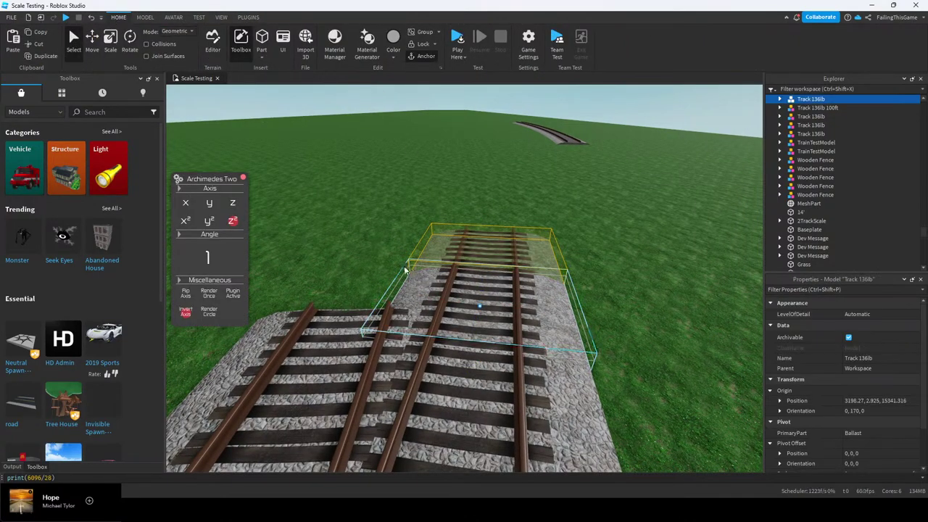
{"action": "key", "text": "e"}
{"action": "left_click", "coordinate": [185, 293]}
{"action": "scroll", "coordinate": [863, 398], "scroll_direction": "down", "scroll_amount": 2}
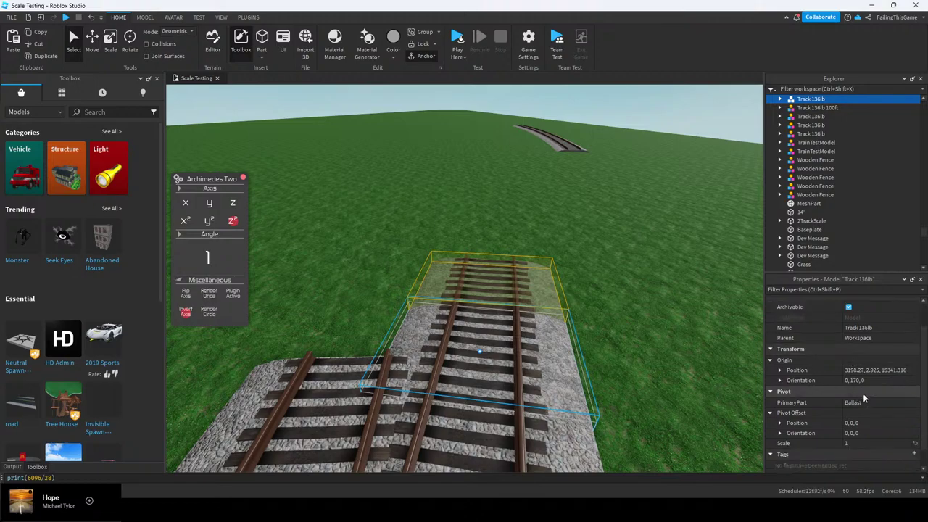
Render 1 degree sections from the angled track until its orientation reaches 180 degrees, and close Archimedes
{"action": "left_click", "coordinate": [209, 298]}
{"action": "left_click", "coordinate": [210, 297]}
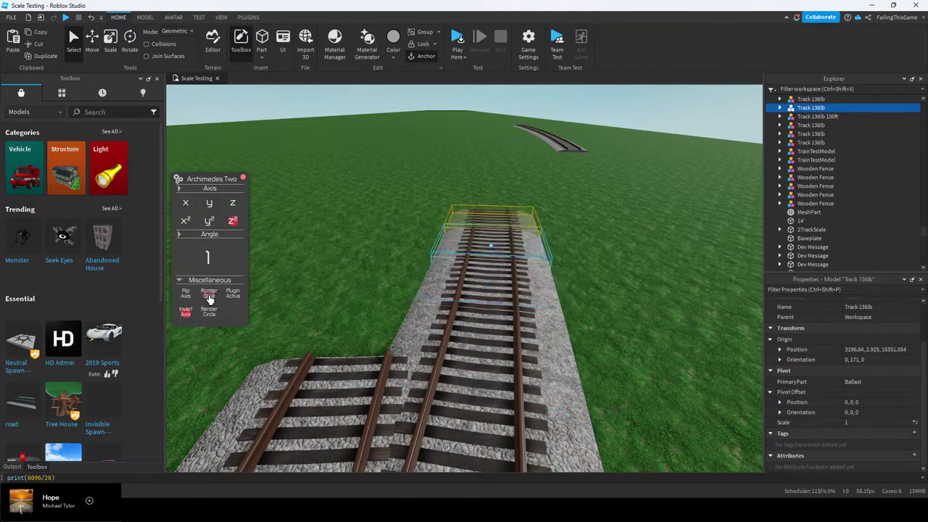
{"action": "left_click", "coordinate": [209, 298]}
{"action": "left_click", "coordinate": [210, 298]}
{"action": "left_click", "coordinate": [210, 298]}
{"action": "left_click", "coordinate": [209, 298]}
{"action": "left_click", "coordinate": [209, 298]}
{"action": "left_click", "coordinate": [210, 299]}
{"action": "left_click", "coordinate": [209, 299]}
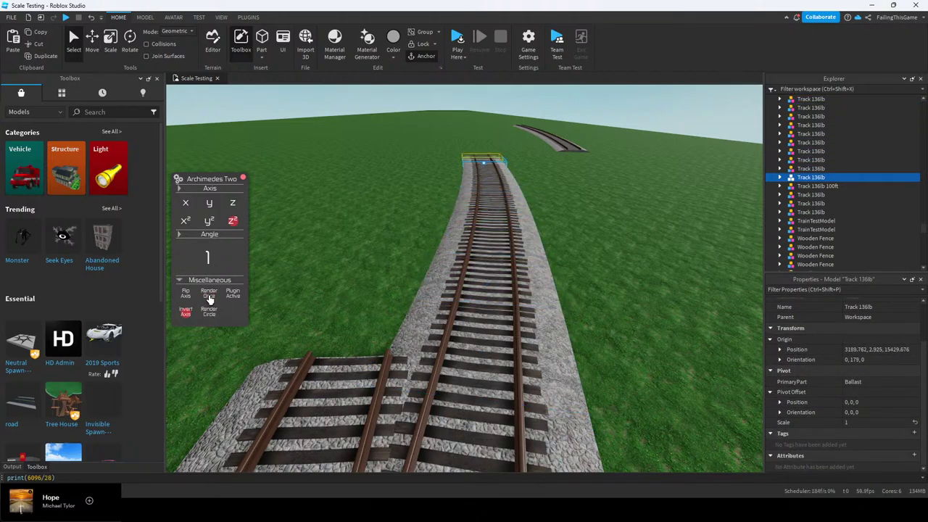
{"action": "left_click", "coordinate": [210, 299]}
{"action": "key", "text": "s"}
{"action": "right_click_drag", "start_coordinate": [421, 261], "coordinate": [368, 240]}
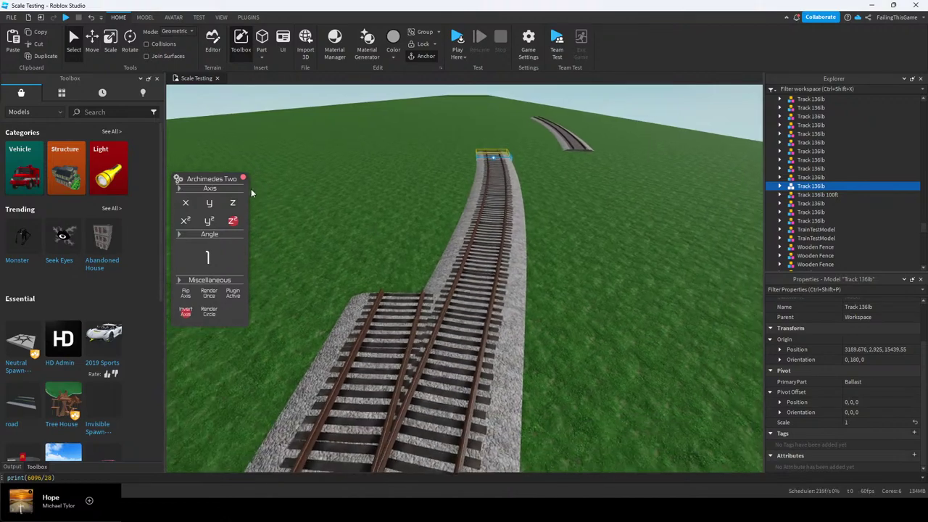
{"action": "left_click", "coordinate": [243, 178]}
{"action": "left_click", "coordinate": [405, 172]}
Try to place another copy of the angled switch beyond the last switch of the ladder
{"action": "right_click_drag", "start_coordinate": [407, 172], "coordinate": [403, 208]}
{"action": "scroll", "coordinate": [433, 191], "scroll_direction": "down", "scroll_amount": 10}
{"action": "key", "text": "s"}
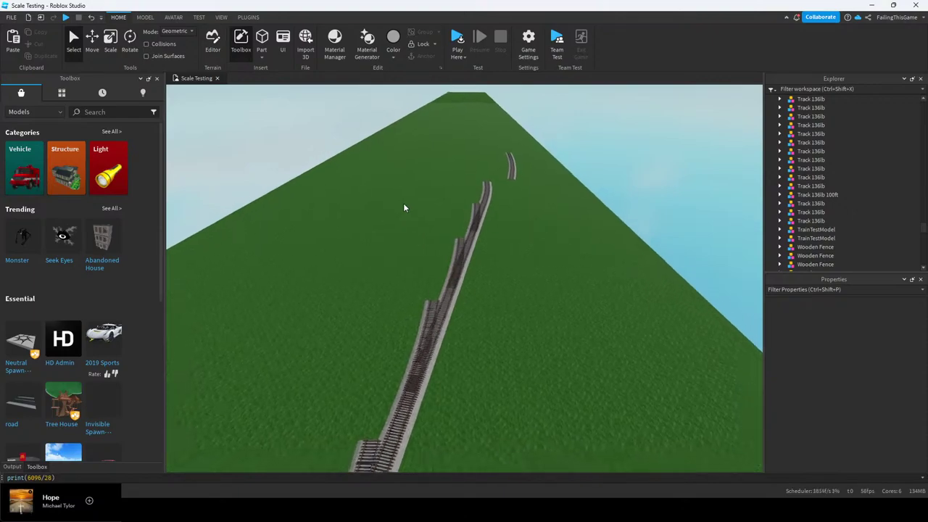
{"action": "left_click", "coordinate": [455, 252]}
{"action": "key", "text": "ctrl+2"}
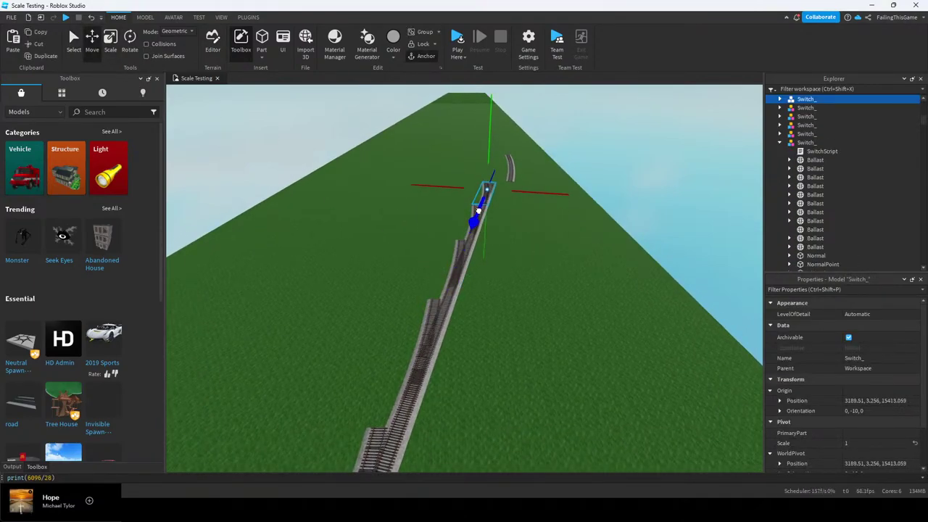
{"action": "left_click_drag", "start_coordinate": [478, 210], "coordinate": [479, 210]}
{"action": "right_click_drag", "start_coordinate": [484, 207], "coordinate": [486, 209]}
{"action": "key", "text": "w"}
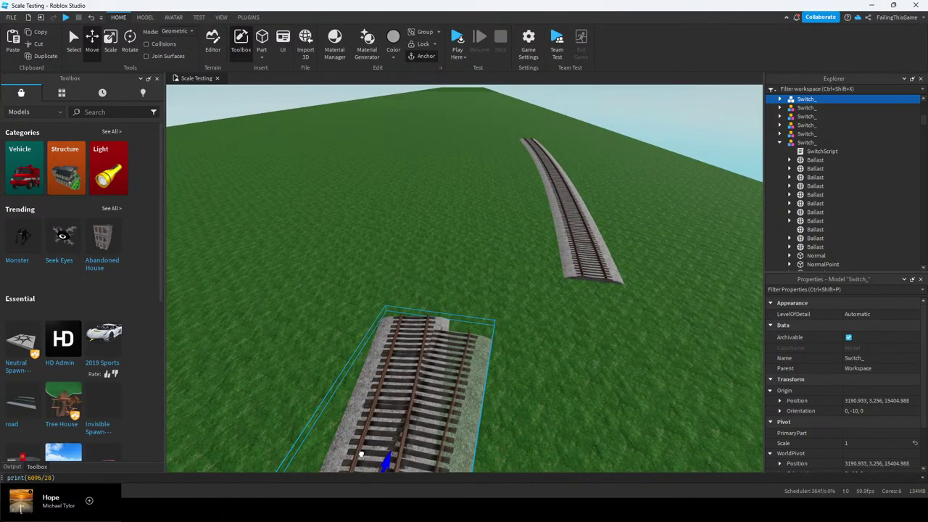
{"action": "left_click_drag", "start_coordinate": [361, 453], "coordinate": [362, 452]}
{"action": "key", "text": "s"}
{"action": "right_click_drag", "start_coordinate": [384, 417], "coordinate": [406, 394]}
{"action": "key", "text": "w"}
{"action": "right_click_drag", "start_coordinate": [493, 343], "coordinate": [482, 323]}
{"action": "key", "text": "w"}
{"action": "left_click", "coordinate": [481, 312]}
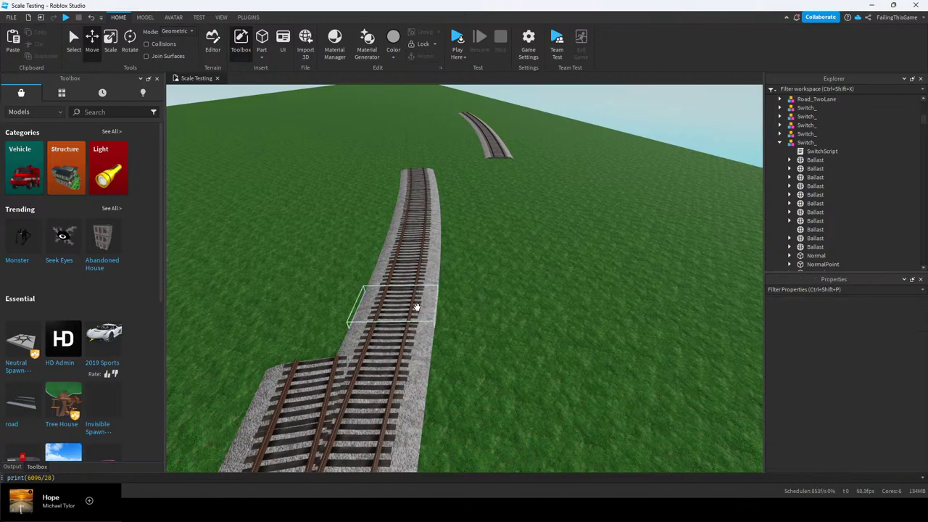
Select the 11 Track 136lb sections of the detached curve and move them along the track direction near the ladder's new curve
{"action": "right_click_drag", "start_coordinate": [464, 277], "coordinate": [461, 164]}
{"action": "key", "text": "w"}
{"action": "key", "text": "s"}
{"action": "left_click_drag", "start_coordinate": [461, 164], "coordinate": [514, 235]}
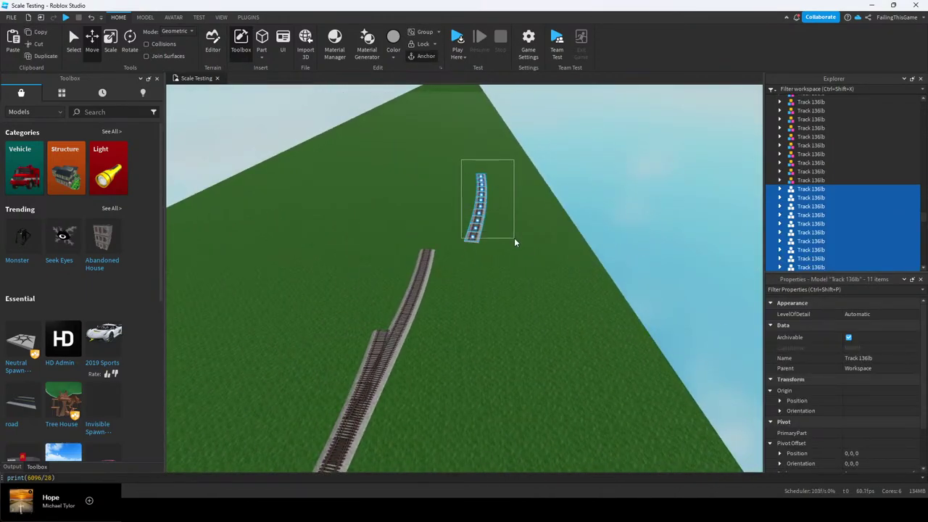
{"action": "left_click", "coordinate": [532, 243]}
{"action": "key", "text": "w"}
{"action": "right_click_drag", "start_coordinate": [529, 239], "coordinate": [524, 237]}
{"action": "left_click", "coordinate": [451, 288]}
{"action": "left_click_drag", "start_coordinate": [436, 324], "coordinate": [448, 270]}
{"action": "key", "text": "w"}
Shift the detached curve sideways to adjust its spacing from the ladder's end curve
{"action": "right_click_drag", "start_coordinate": [448, 269], "coordinate": [449, 276]}
{"action": "key", "text": "Tab"}
{"action": "left_click_drag", "start_coordinate": [486, 272], "coordinate": [383, 276]}
{"action": "key", "text": "a"}
{"action": "right_click_drag", "start_coordinate": [384, 276], "coordinate": [384, 275]}
{"action": "key", "text": "Tab"}
{"action": "left_click_drag", "start_coordinate": [420, 290], "coordinate": [400, 297]}
{"action": "scroll", "coordinate": [420, 253], "scroll_direction": "down", "scroll_amount": 10}
{"action": "left_click", "coordinate": [418, 253]}
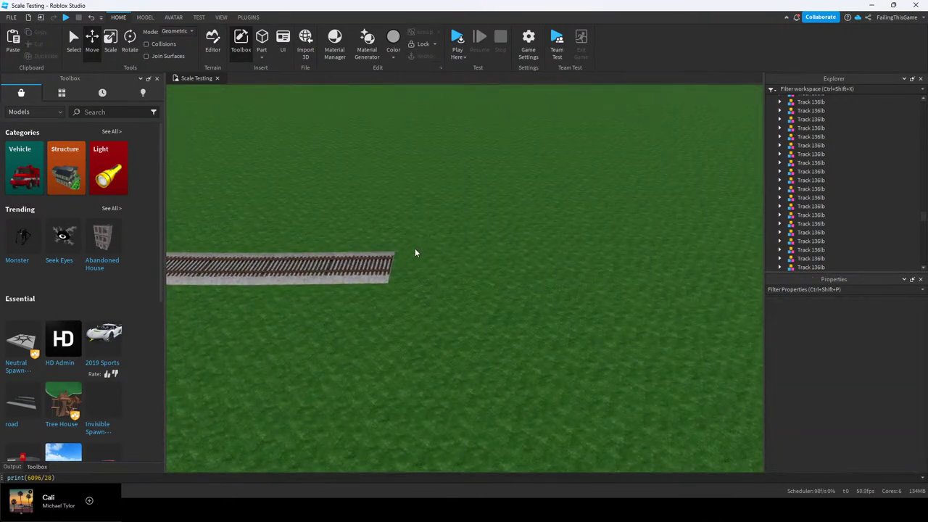
Set the snap increment to 80 studs and lengthen the end section's ballast and both rails by 80 studs
{"action": "left_click", "coordinate": [371, 261]}
{"action": "scroll", "coordinate": [783, 310], "scroll_direction": "down", "scroll_amount": 5}
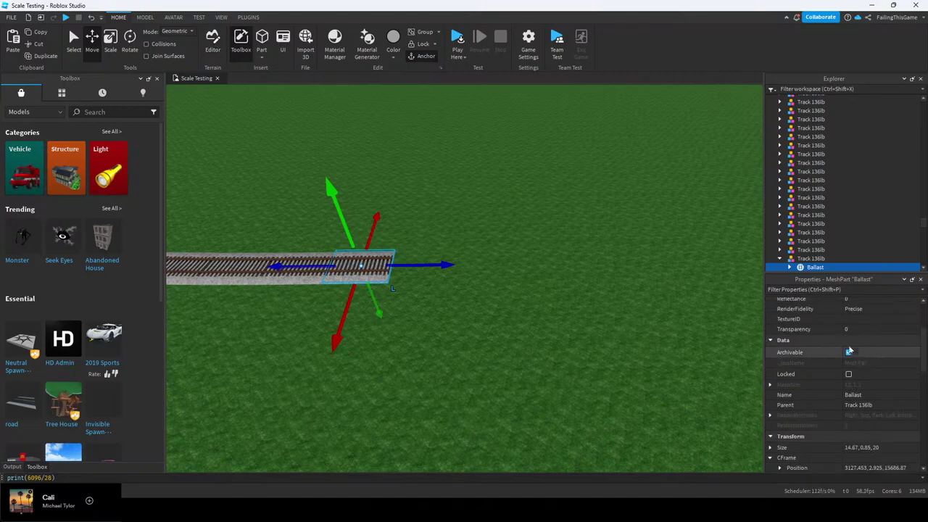
{"action": "left_click", "coordinate": [145, 17]}
{"action": "left_click", "coordinate": [217, 48]}
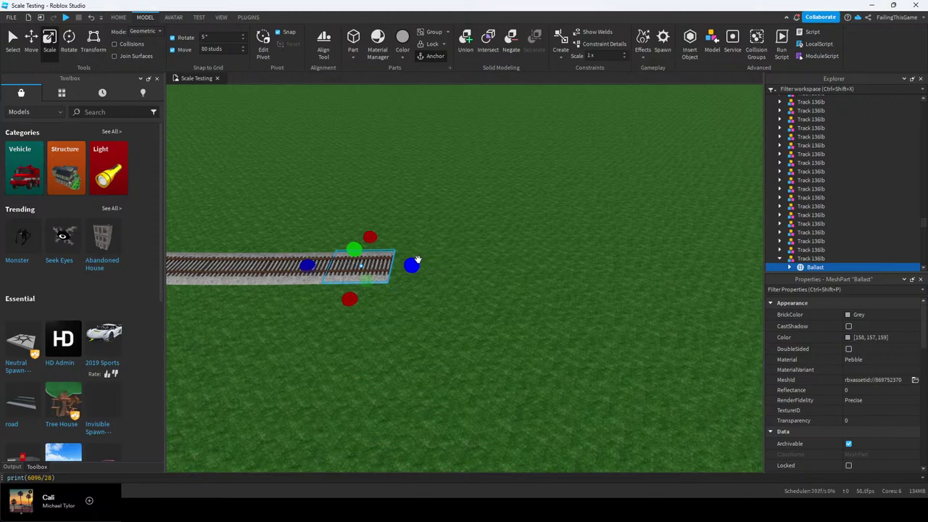
{"action": "left_click_drag", "start_coordinate": [417, 260], "coordinate": [670, 241]}
{"action": "left_click", "coordinate": [410, 258]}
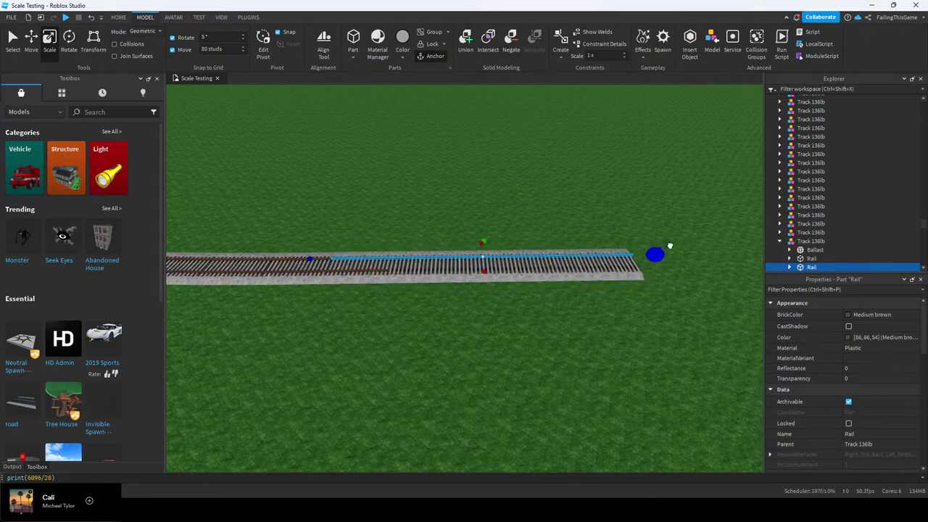
{"action": "left_click", "coordinate": [373, 270]}
{"action": "left_click_drag", "start_coordinate": [410, 270], "coordinate": [427, 270]}
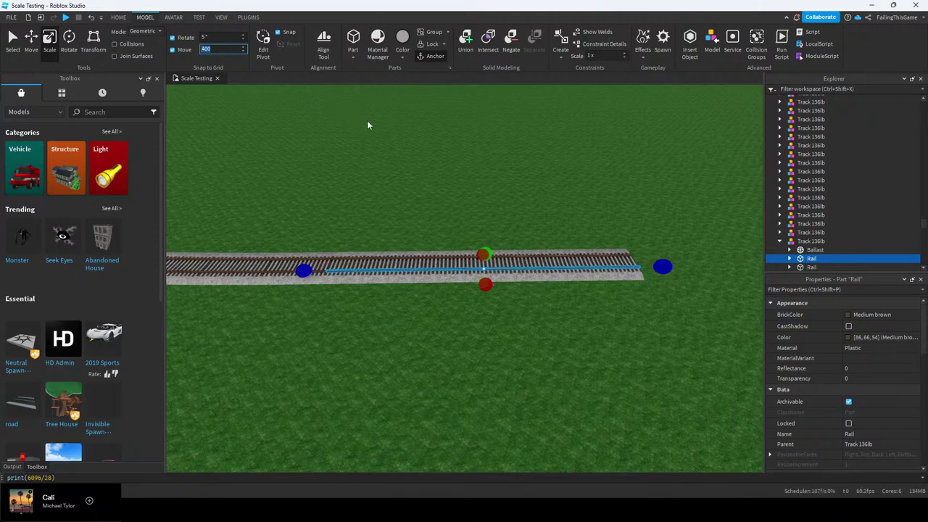
Set the snap increment to 400 studs and lengthen the same section's rails and ballast by 400 studs
{"action": "right_click_drag", "start_coordinate": [367, 124], "coordinate": [408, 128]}
{"action": "key", "text": "d"}
{"action": "left_click_drag", "start_coordinate": [598, 240], "coordinate": [628, 202]}
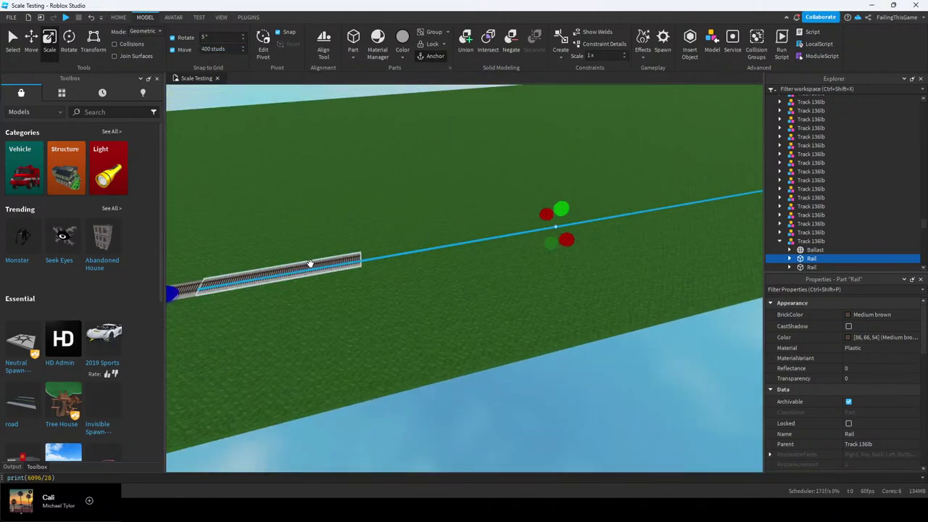
{"action": "left_click", "coordinate": [358, 256]}
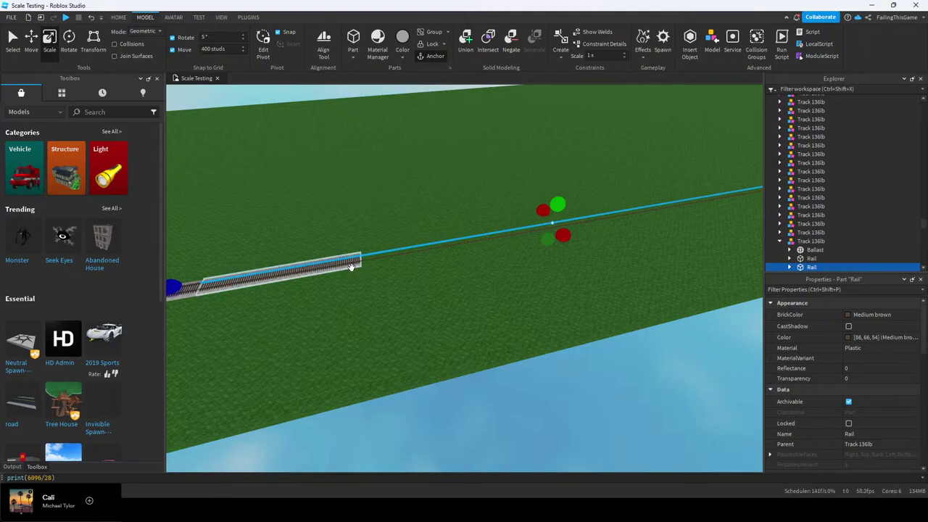
{"action": "left_click", "coordinate": [351, 267]}
{"action": "left_click_drag", "start_coordinate": [380, 254], "coordinate": [722, 189]}
{"action": "right_click_drag", "start_coordinate": [723, 189], "coordinate": [548, 202]}
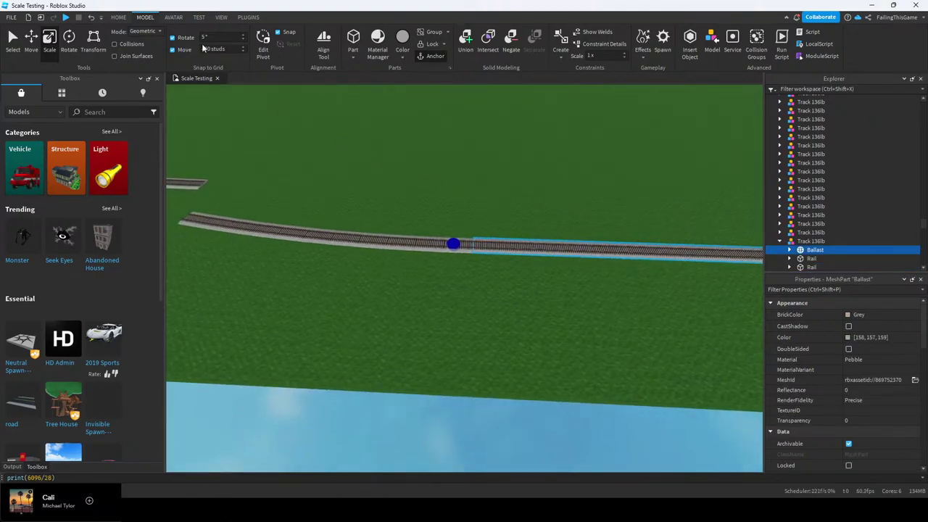
Set the move increment to 0.05 studs, select the detached curve with its long straight, and shift all 12 sections alongside the ladder
{"action": "left_click", "coordinate": [29, 49]}
{"action": "right_click_drag", "start_coordinate": [386, 186], "coordinate": [398, 190]}
{"action": "left_click", "coordinate": [459, 199]}
{"action": "right_click_drag", "start_coordinate": [459, 200], "coordinate": [462, 196]}
{"action": "left_click_drag", "start_coordinate": [401, 113], "coordinate": [530, 365]}
{"action": "right_click_drag", "start_coordinate": [531, 365], "coordinate": [530, 363]}
{"action": "right_click_drag", "start_coordinate": [520, 293], "coordinate": [582, 308]}
{"action": "key", "text": "Tab"}
{"action": "left_click_drag", "start_coordinate": [472, 335], "coordinate": [360, 368]}
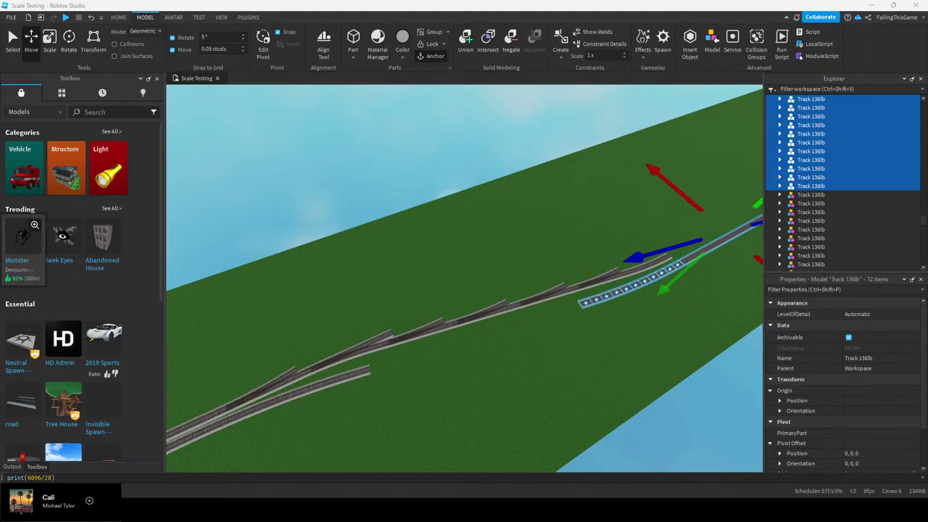
Adjust the position of the 12 selected sections beside the end of the ladder's curve, and deselect them
{"action": "key", "text": "w"}
{"action": "right_click_drag", "start_coordinate": [668, 256], "coordinate": [527, 272]}
{"action": "left_click_drag", "start_coordinate": [451, 206], "coordinate": [475, 188]}
{"action": "key", "text": "w"}
{"action": "right_click_drag", "start_coordinate": [475, 188], "coordinate": [475, 187]}
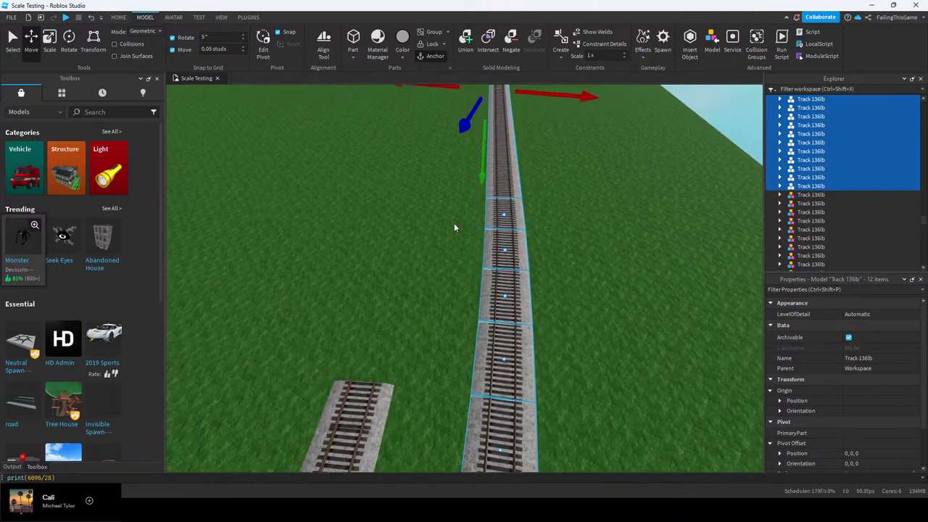
{"action": "right_click_drag", "start_coordinate": [444, 236], "coordinate": [443, 237]}
{"action": "key", "text": "s"}
{"action": "left_click", "coordinate": [509, 281]}
{"action": "right_click_drag", "start_coordinate": [509, 282], "coordinate": [504, 281]}
{"action": "key", "text": "w"}
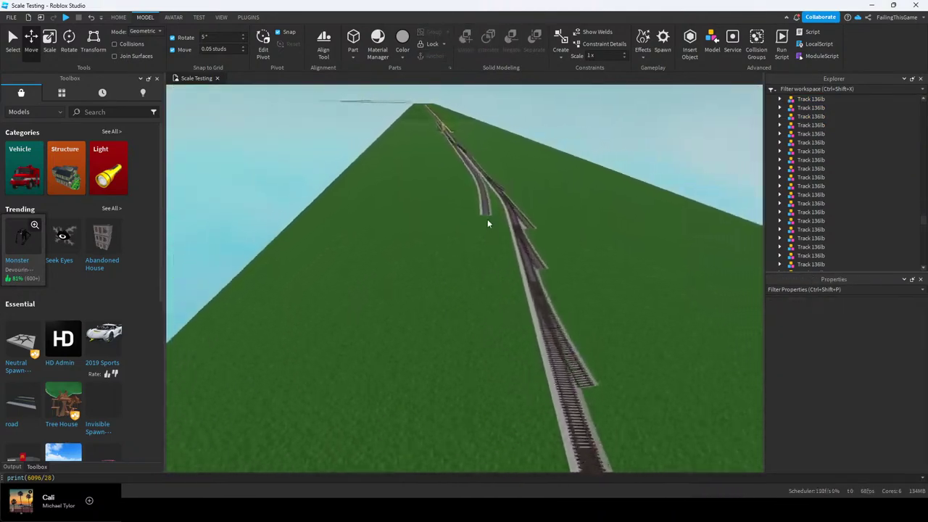
Lengthen the parallel track's short end section ballast in 1-stud increments, then fit it against the detached curve using 0.05-stud increments
{"action": "right_click_drag", "start_coordinate": [487, 219], "coordinate": [488, 220]}
{"action": "left_click", "coordinate": [453, 301]}
{"action": "right_click_drag", "start_coordinate": [456, 296], "coordinate": [456, 296]}
{"action": "left_click", "coordinate": [211, 51]}
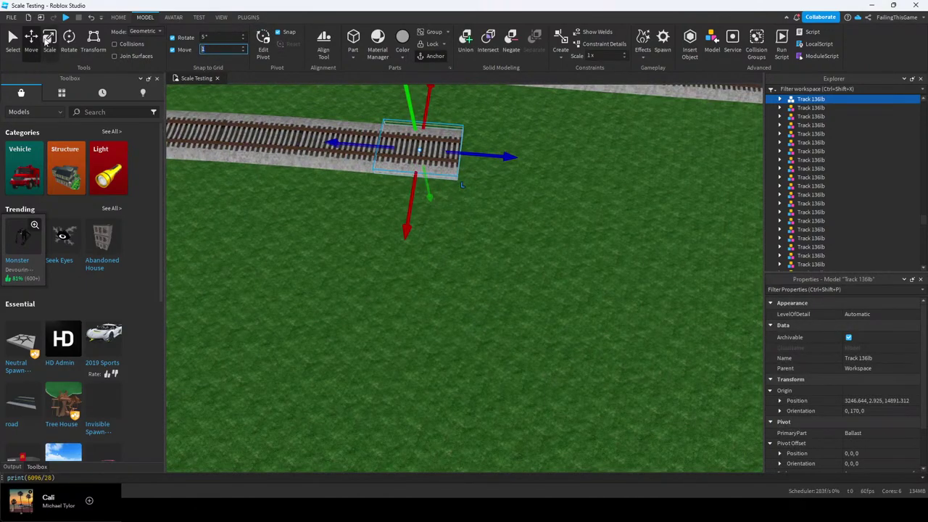
{"action": "left_click", "coordinate": [48, 42]}
{"action": "right_click_drag", "start_coordinate": [478, 153], "coordinate": [479, 152]}
{"action": "left_click", "coordinate": [438, 164], "text": "alt"}
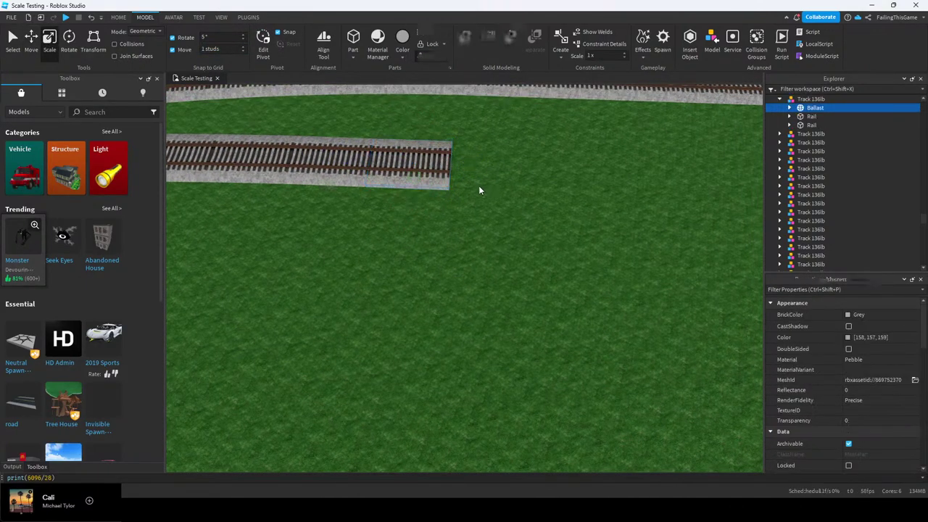
{"action": "scroll", "coordinate": [485, 167], "scroll_direction": "down", "scroll_amount": 3}
{"action": "key", "text": "d"}
{"action": "left_click_drag", "start_coordinate": [469, 165], "coordinate": [503, 184]}
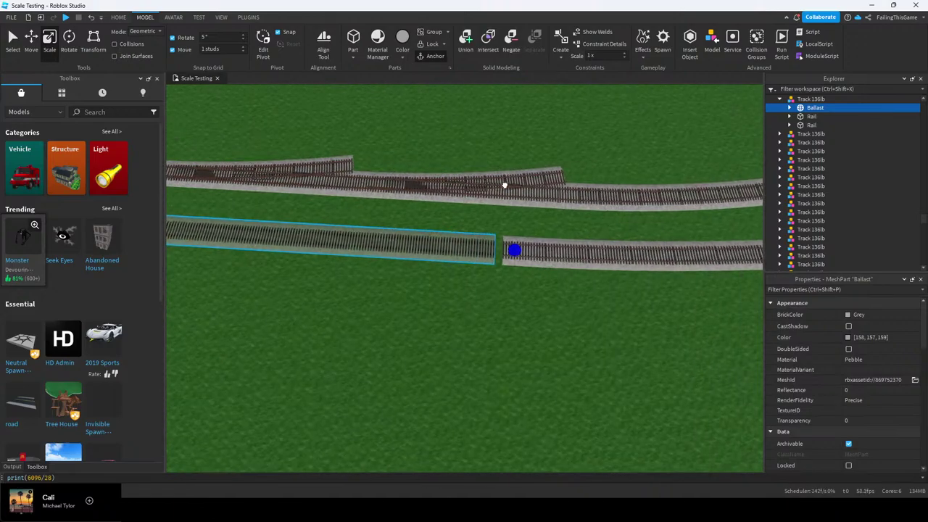
{"action": "key", "text": "w"}
{"action": "left_click_drag", "start_coordinate": [369, 230], "coordinate": [455, 230]}
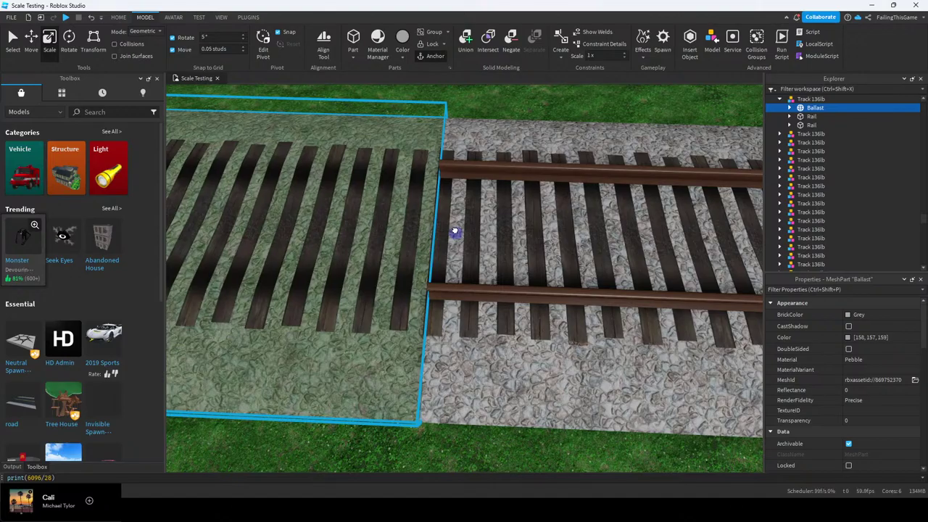
Lengthen the first rail of the same section in 0.05-stud increments to meet the matching rail of the adjoining curve
{"action": "scroll", "coordinate": [456, 230], "scroll_direction": "down", "scroll_amount": 5}
{"action": "right_click_drag", "start_coordinate": [455, 231], "coordinate": [450, 236]}
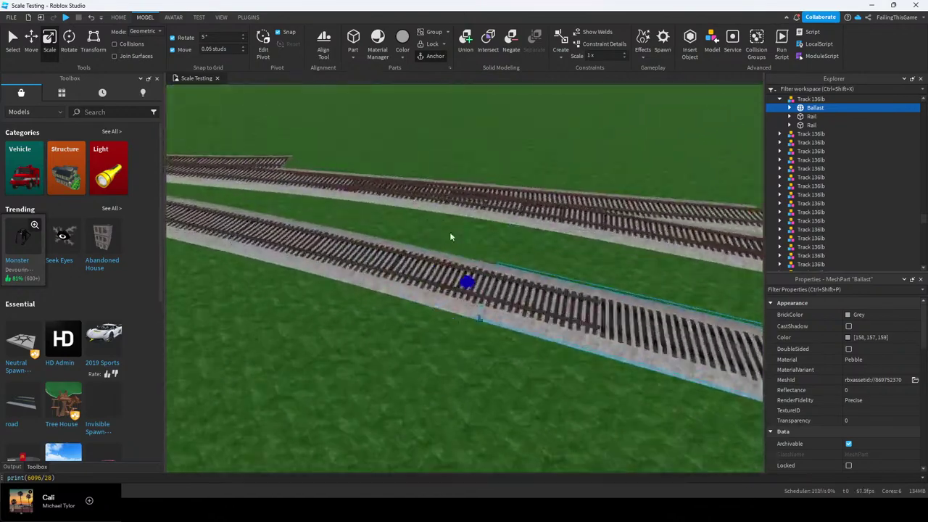
{"action": "right_click_drag", "start_coordinate": [539, 287], "coordinate": [551, 287]}
{"action": "left_click_drag", "start_coordinate": [575, 284], "coordinate": [590, 280]}
{"action": "right_click_drag", "start_coordinate": [590, 280], "coordinate": [590, 280]}
{"action": "left_click_drag", "start_coordinate": [590, 280], "coordinate": [414, 263]}
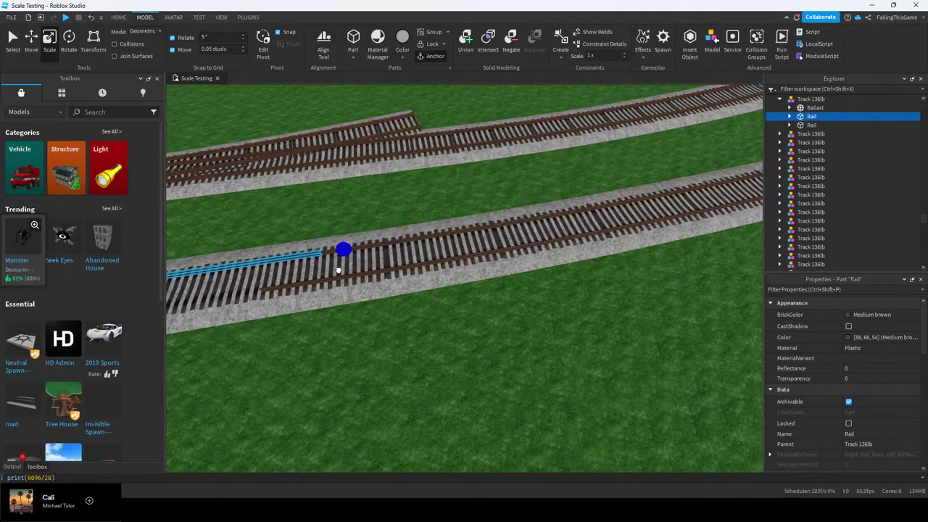
{"action": "left_click_drag", "start_coordinate": [338, 271], "coordinate": [496, 236]}
{"action": "key", "text": "w"}
{"action": "right_click_drag", "start_coordinate": [523, 234], "coordinate": [523, 233]}
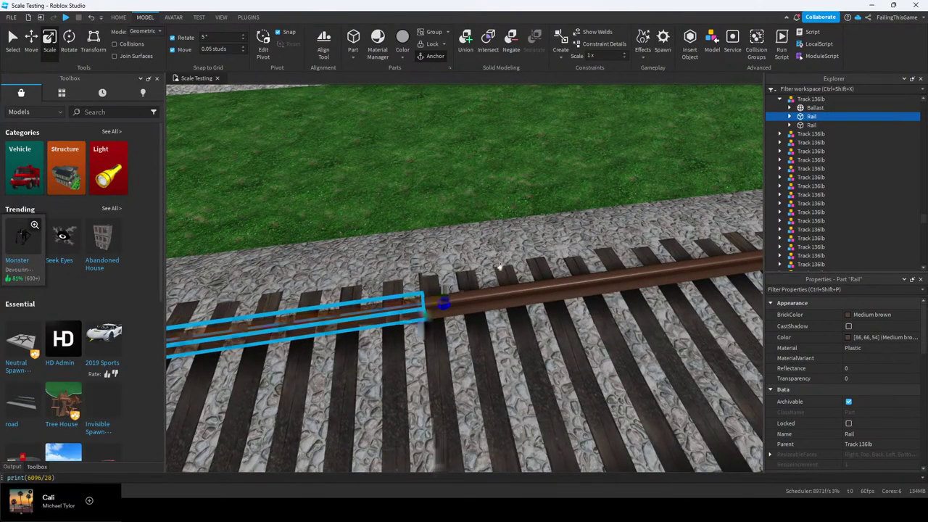
Lengthen the section's second rail to meet the adjoining rail, trim its overlap, and collapse the section's model
{"action": "scroll", "coordinate": [499, 266], "scroll_direction": "down", "scroll_amount": 6}
{"action": "left_click", "coordinate": [820, 125]}
{"action": "key", "text": "f"}
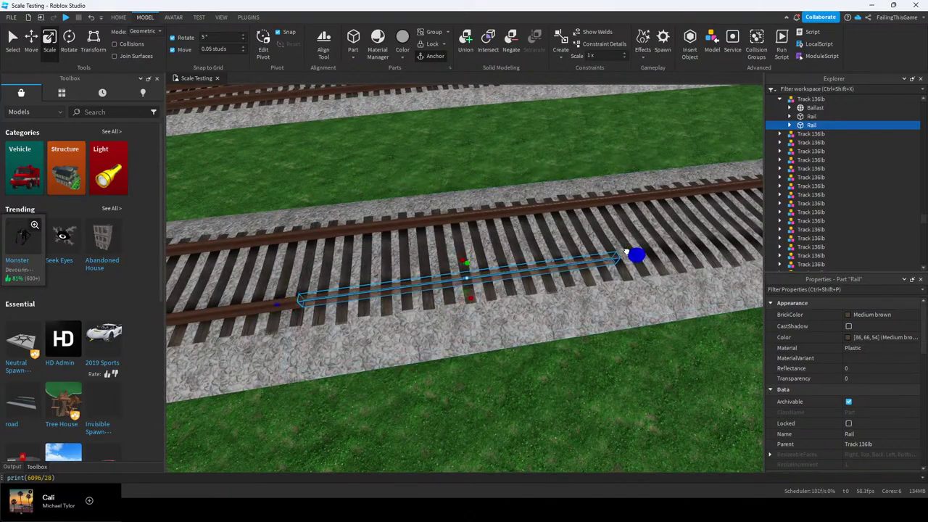
{"action": "left_click_drag", "start_coordinate": [626, 252], "coordinate": [556, 269]}
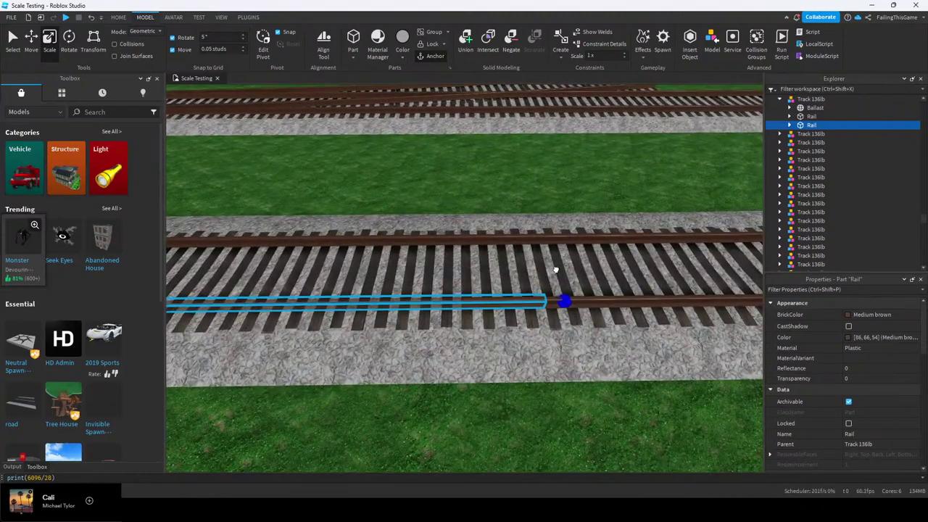
{"action": "scroll", "coordinate": [555, 270], "scroll_direction": "up", "scroll_amount": 1}
{"action": "scroll", "coordinate": [493, 296], "scroll_direction": "up", "scroll_amount": 3}
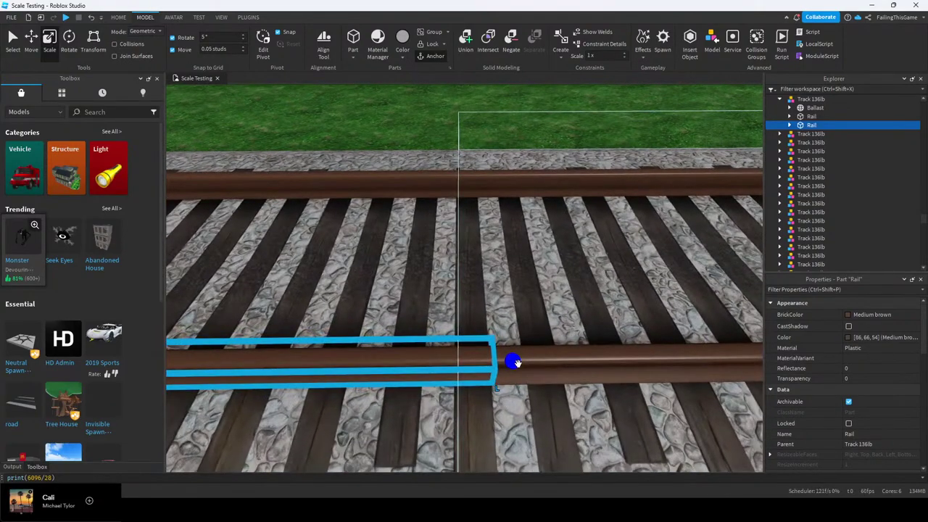
{"action": "left_click_drag", "start_coordinate": [484, 363], "coordinate": [484, 363]}
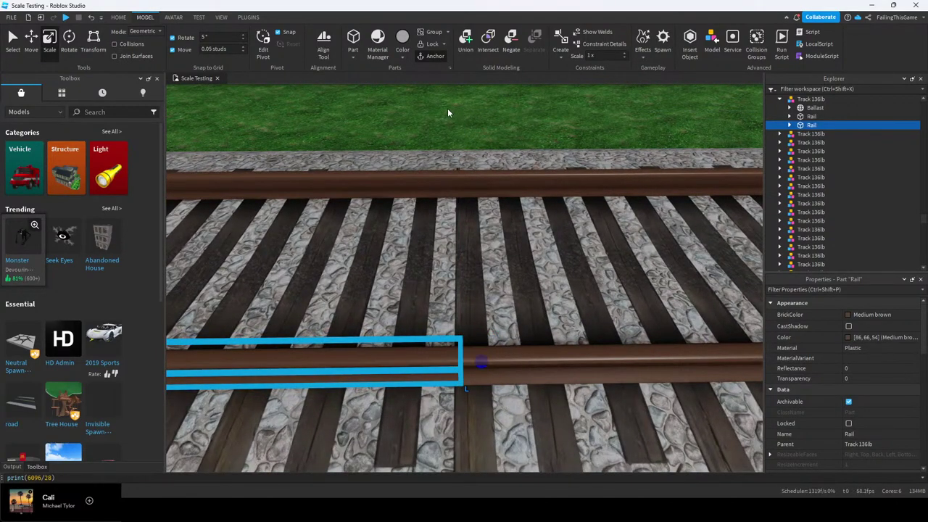
{"action": "left_click", "coordinate": [447, 110]}
{"action": "right_click_drag", "start_coordinate": [448, 111], "coordinate": [449, 117]}
{"action": "left_click", "coordinate": [451, 181]}
{"action": "left_click", "coordinate": [781, 99]}
{"action": "left_click", "coordinate": [583, 129]}
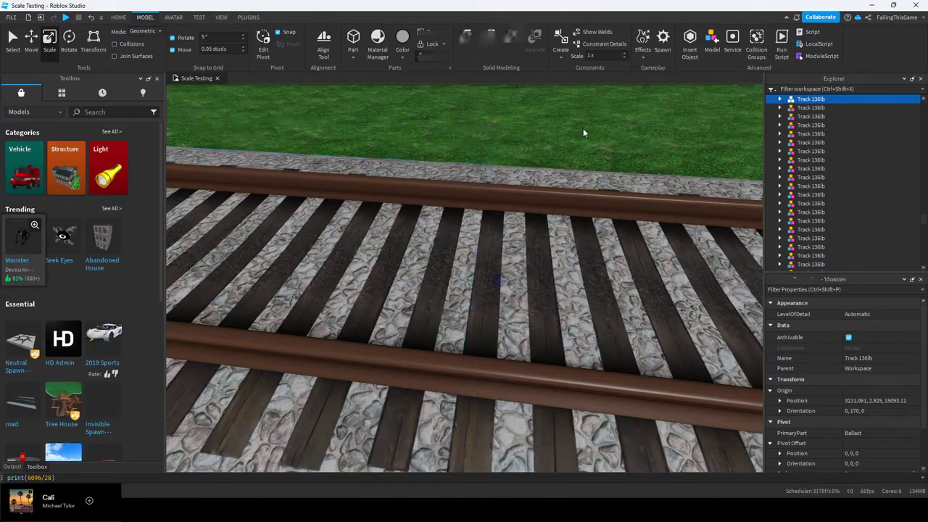
Examine the overall layout from above, following the main line from the yard ladder across the distant baseplates and back
{"action": "scroll", "coordinate": [573, 133], "scroll_direction": "down", "scroll_amount": 5}
{"action": "right_click_drag", "start_coordinate": [573, 133], "coordinate": [496, 157]}
{"action": "scroll", "coordinate": [496, 158], "scroll_direction": "down", "scroll_amount": 2}
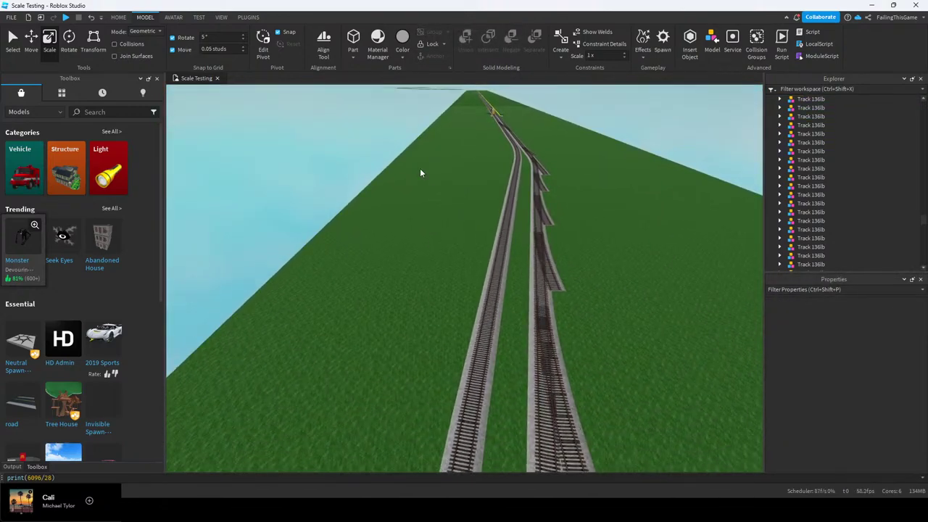
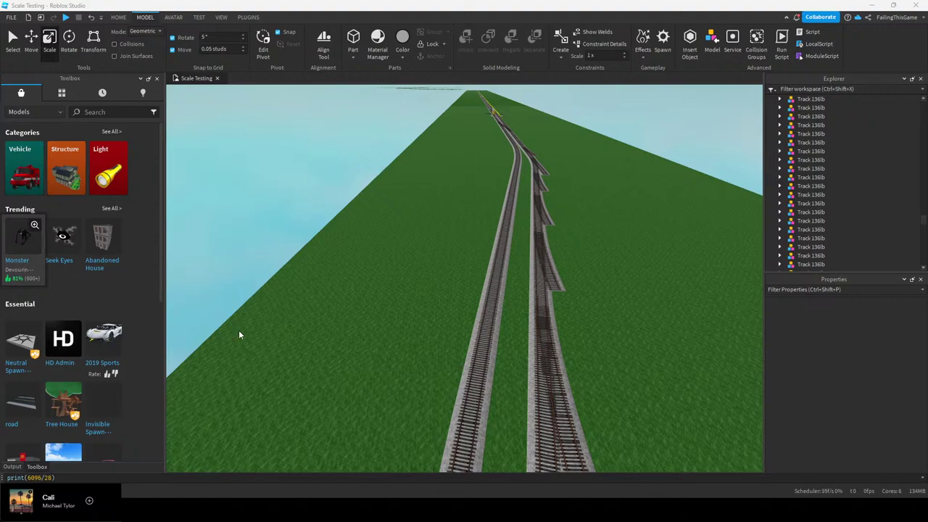
{"action": "key", "text": "e"}
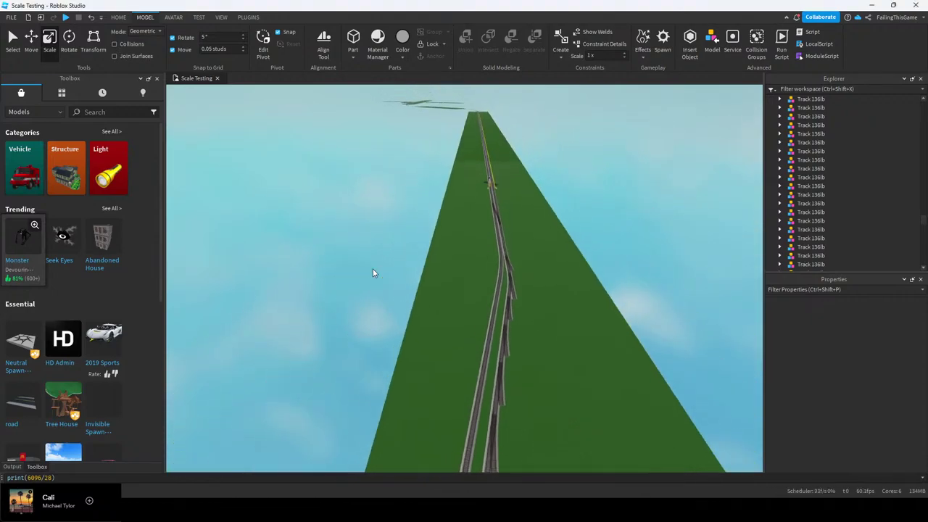
{"action": "right_click_drag", "start_coordinate": [372, 268], "coordinate": [372, 258]}
{"action": "key", "text": "w"}
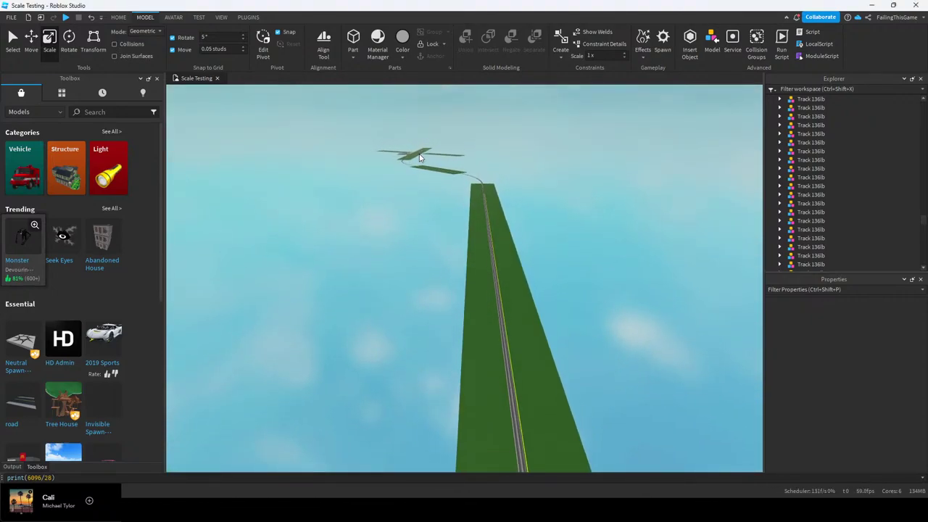
{"action": "key", "text": "a"}
{"action": "key", "text": "e"}
{"action": "key", "text": "w"}
{"action": "key", "text": "a"}
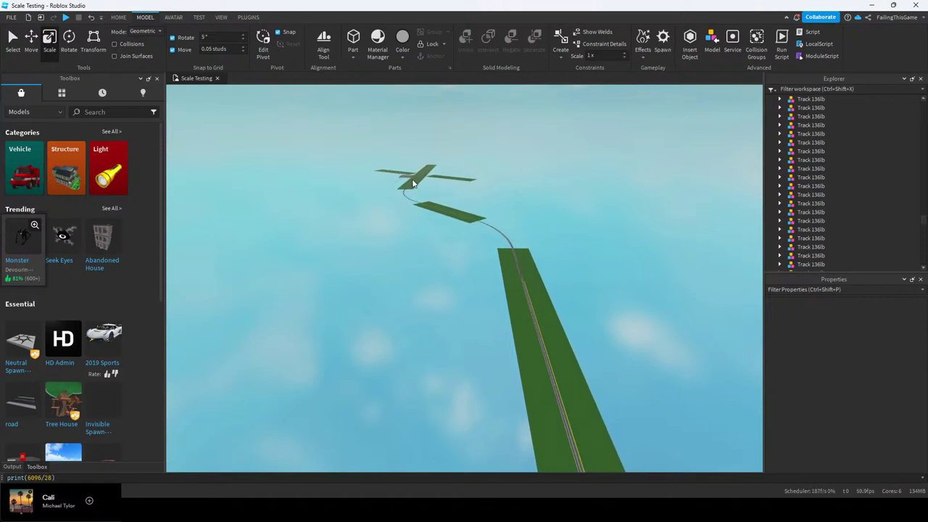
{"action": "key", "text": "a"}
{"action": "key", "text": "w"}
{"action": "key", "text": "e"}
{"action": "key", "text": "a"}
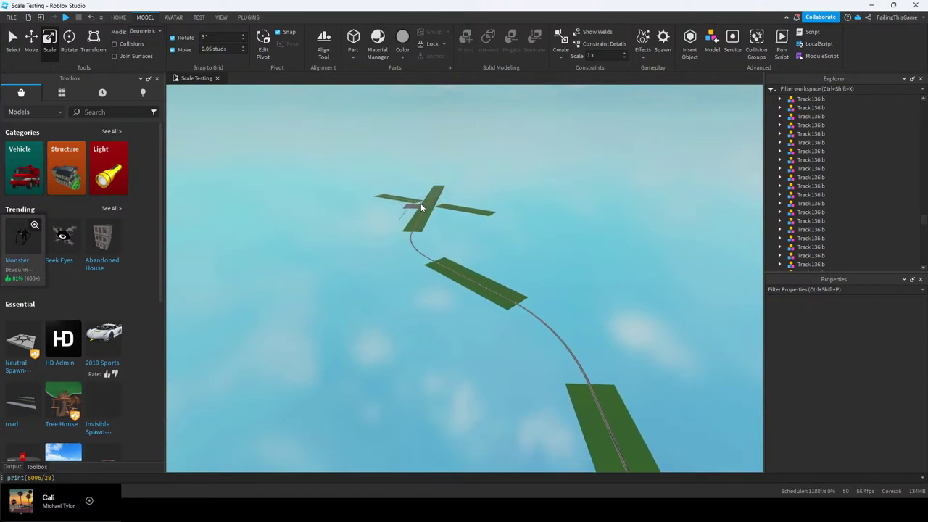
{"action": "key", "text": "w"}
{"action": "key", "text": "e"}
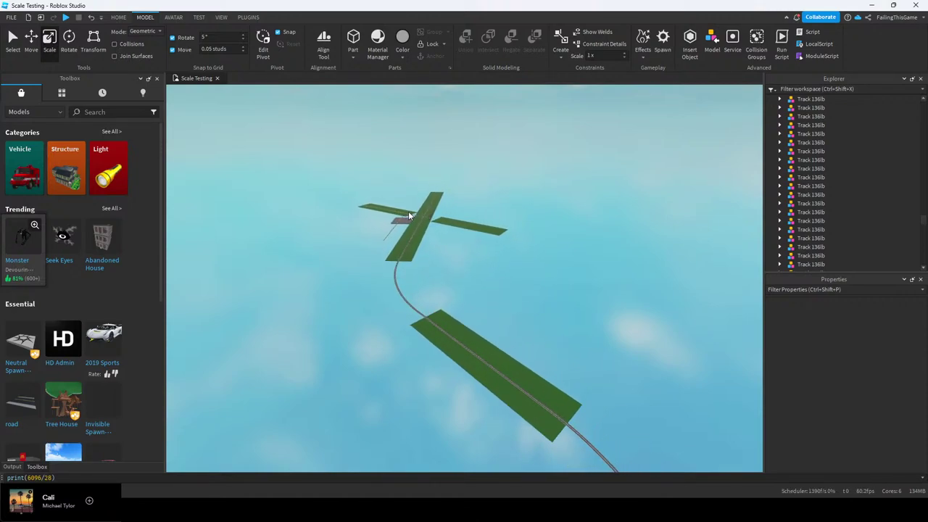
{"action": "key", "text": "e"}
{"action": "key", "text": "w"}
{"action": "key", "text": "q"}
{"action": "key", "text": "a"}
{"action": "right_click_drag", "start_coordinate": [417, 217], "coordinate": [418, 220]}
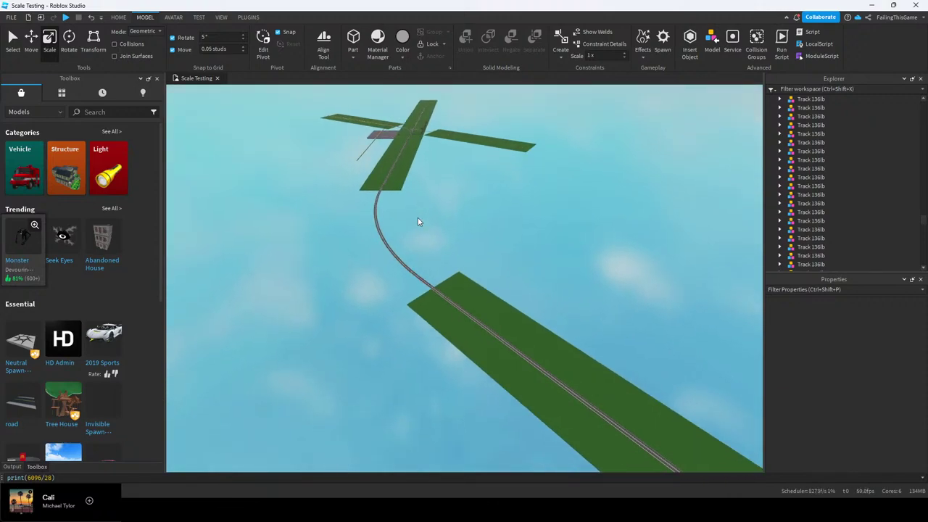
{"action": "key", "text": "s"}
{"action": "key", "text": "d"}
{"action": "key", "text": "q"}
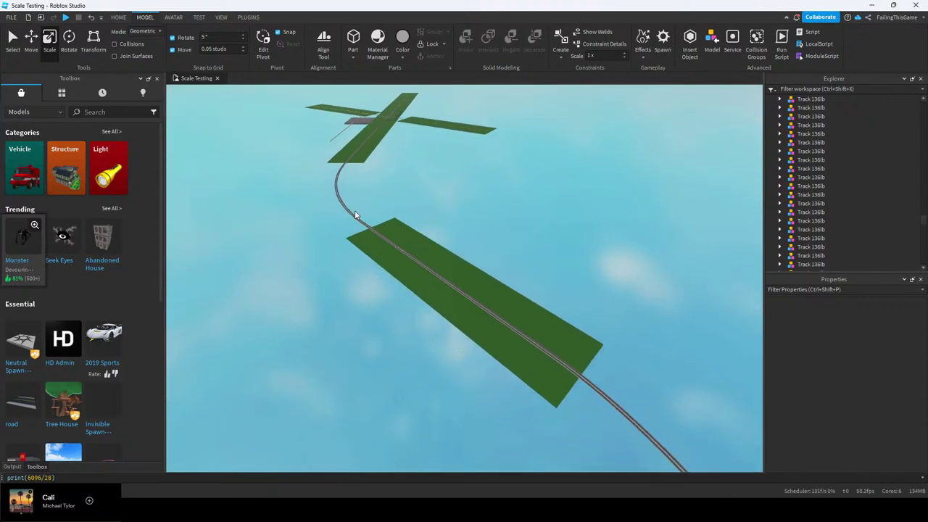
{"action": "right_click_drag", "start_coordinate": [354, 211], "coordinate": [357, 170]}
{"action": "key", "text": "s"}
{"action": "key", "text": "d"}
{"action": "key", "text": "q"}
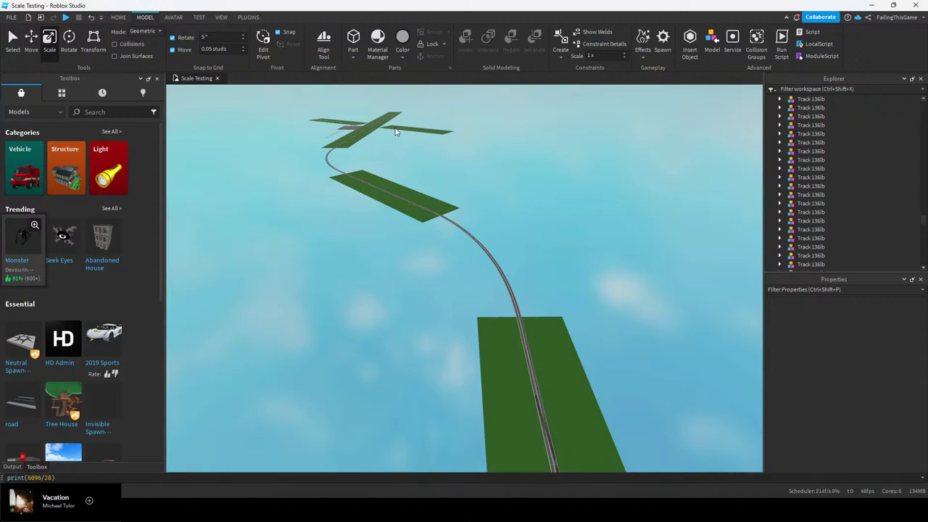
{"action": "key", "text": "s"}
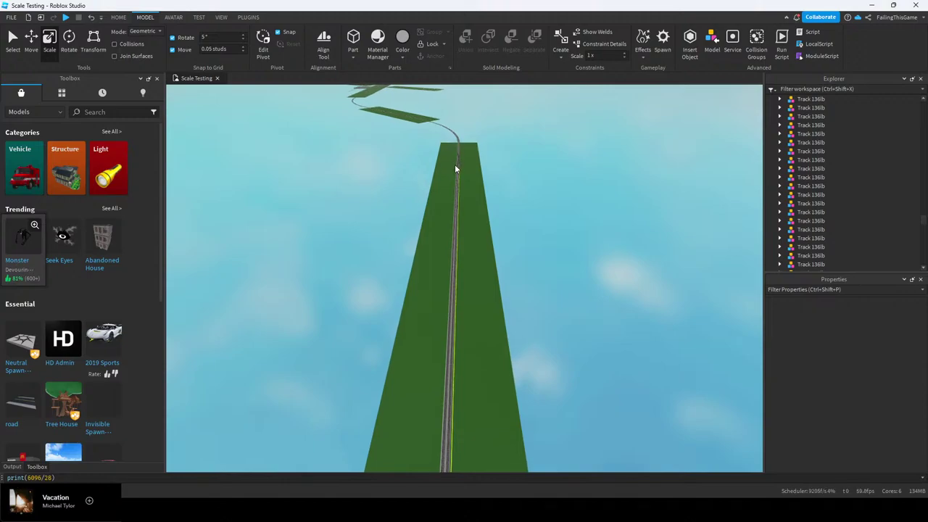
{"action": "key", "text": "e"}
{"action": "key", "text": "w"}
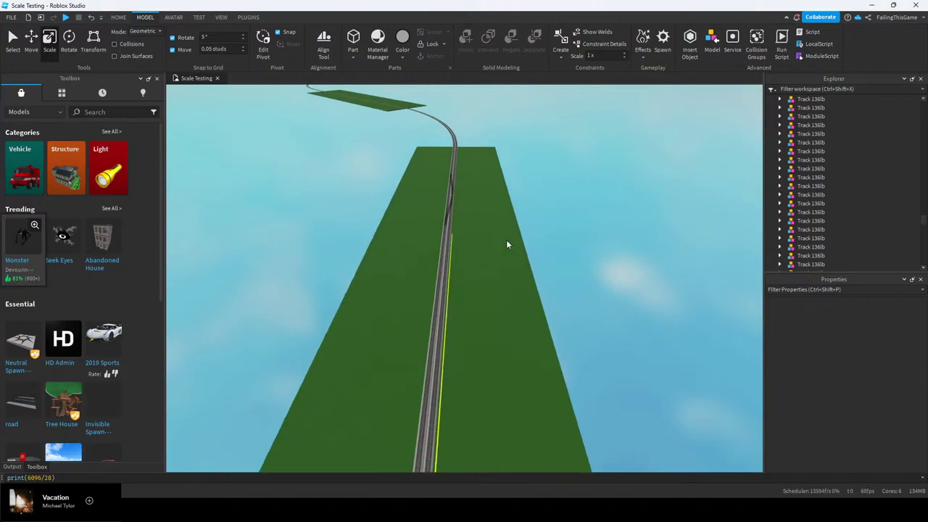
{"action": "key", "text": "w"}
{"action": "right_click_drag", "start_coordinate": [476, 231], "coordinate": [488, 261]}
{"action": "key", "text": "s"}
{"action": "key", "text": "w"}
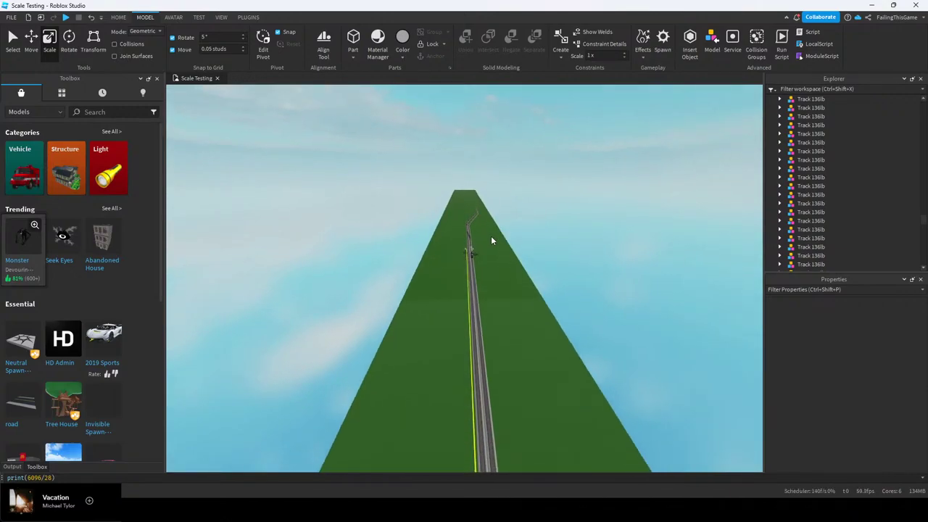
Examine the train, the road crossing and the labelled signal location beside the double track
{"action": "key", "text": "w"}
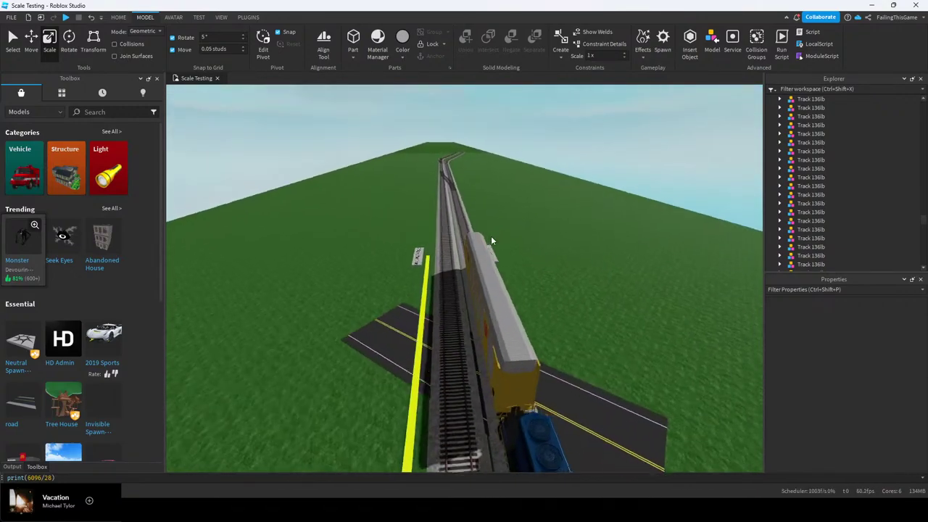
{"action": "key", "text": "w"}
{"action": "right_click_drag", "start_coordinate": [467, 259], "coordinate": [467, 259]}
{"action": "right_click_drag", "start_coordinate": [460, 210], "coordinate": [459, 210]}
{"action": "key", "text": "w"}
{"action": "right_click_drag", "start_coordinate": [511, 293], "coordinate": [466, 307]}
{"action": "key", "text": "e"}
{"action": "key", "text": "q"}
{"action": "key", "text": "d"}
{"action": "key", "text": "s"}
{"action": "key", "text": "d"}
{"action": "right_click_drag", "start_coordinate": [488, 268], "coordinate": [480, 294]}
{"action": "key", "text": "d"}
{"action": "key", "text": "w"}
{"action": "key", "text": "s"}
{"action": "key", "text": "d"}
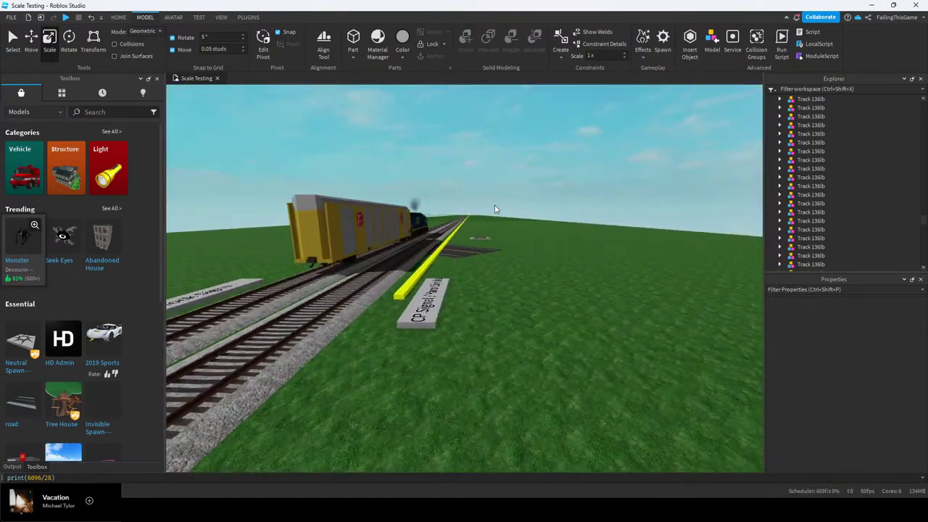
Examine the ends of the two parallel tracks beyond the ladder, including the long straight section after the outer curve
{"action": "key", "text": "a"}
{"action": "key", "text": "w"}
{"action": "key", "text": "w"}
{"action": "right_click_drag", "start_coordinate": [479, 251], "coordinate": [479, 244]}
{"action": "key", "text": "w"}
{"action": "key", "text": "w"}
{"action": "key", "text": "e"}
{"action": "key", "text": "w"}
{"action": "key", "text": "d"}
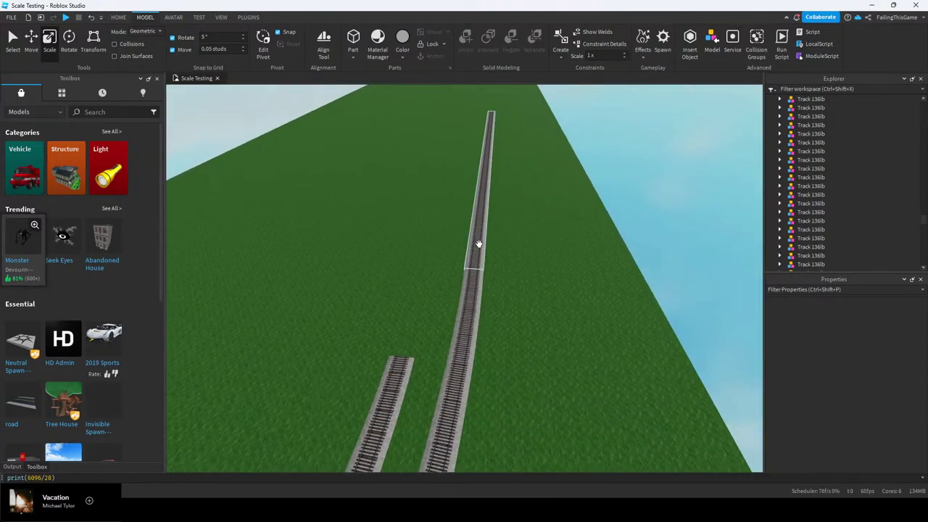
{"action": "key", "text": "a"}
{"action": "left_click", "coordinate": [492, 240]}
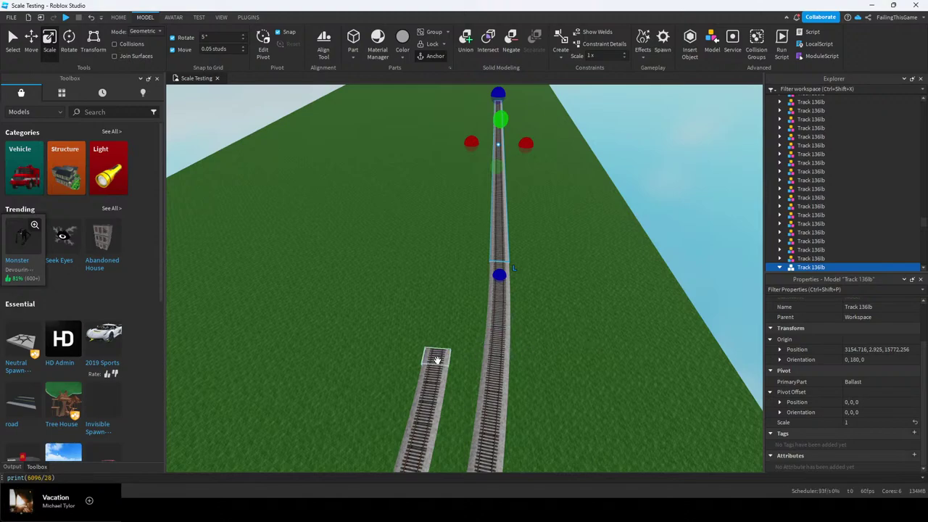
{"action": "left_click", "coordinate": [574, 300]}
{"action": "key", "text": "s"}
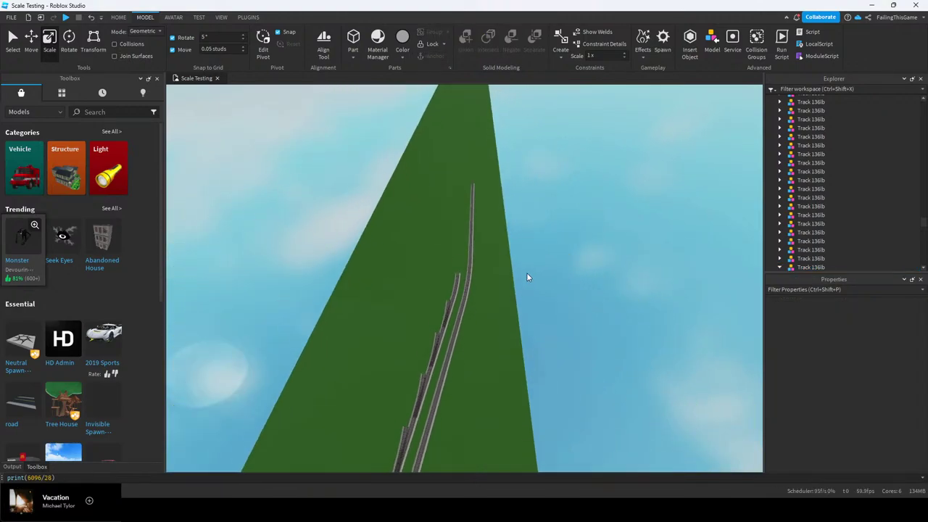
{"action": "key", "text": "w"}
{"action": "scroll", "coordinate": [479, 249], "scroll_direction": "up", "scroll_amount": 10}
Duplicate the short section at the end of the ladder's curve and move the copy flush against its far end
{"action": "left_click", "coordinate": [457, 316]}
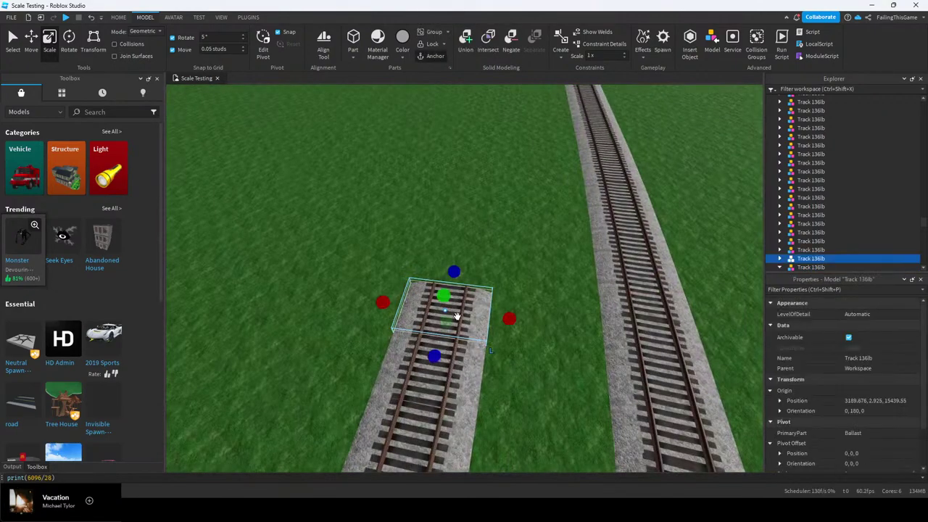
{"action": "left_click", "coordinate": [481, 310]}
{"action": "key", "text": "d"}
{"action": "right_click_drag", "start_coordinate": [481, 311], "coordinate": [476, 302]}
{"action": "left_click", "coordinate": [13, 42]}
{"action": "right_click_drag", "start_coordinate": [387, 161], "coordinate": [385, 160]}
{"action": "key", "text": "w"}
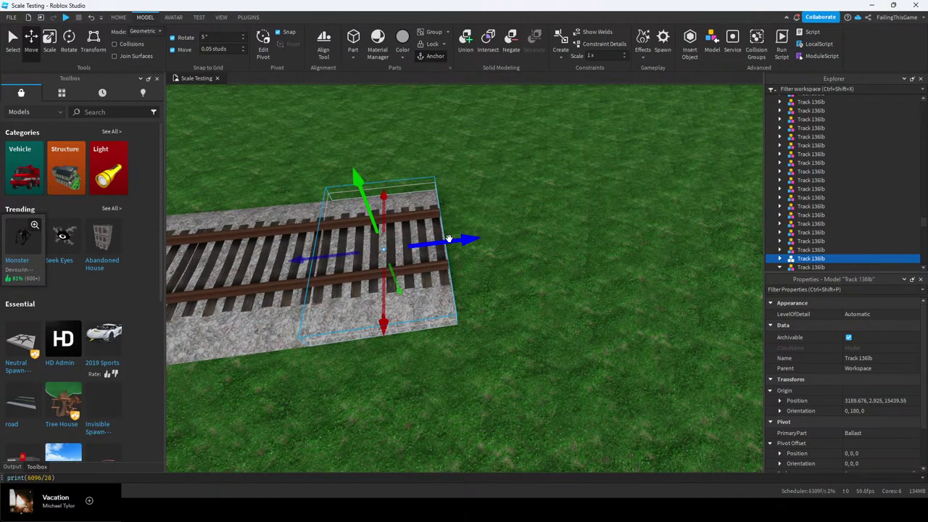
{"action": "key", "text": "ctrl+d"}
{"action": "left_click_drag", "start_coordinate": [449, 240], "coordinate": [566, 201]}
{"action": "right_click_drag", "start_coordinate": [501, 222], "coordinate": [497, 224]}
{"action": "key", "text": "w"}
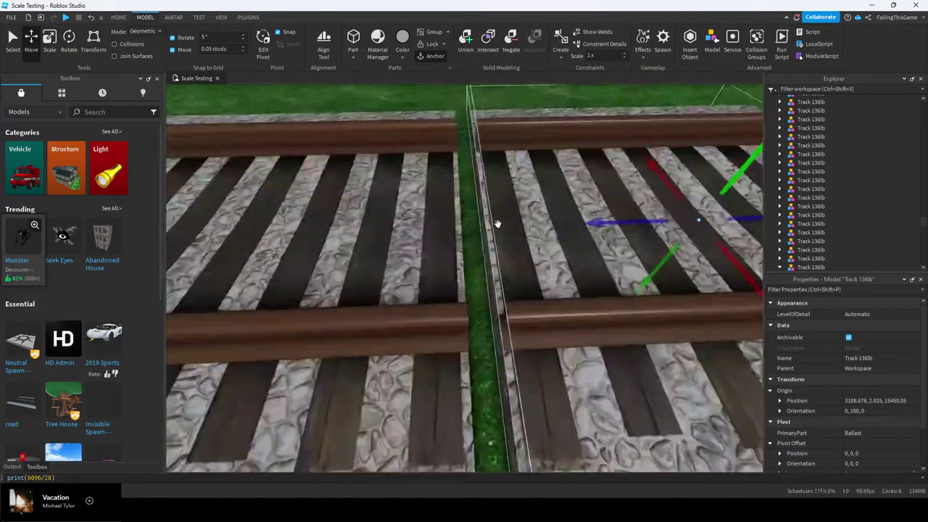
{"action": "left_click_drag", "start_coordinate": [572, 230], "coordinate": [575, 237]}
{"action": "left_click", "coordinate": [428, 91]}
Set the movement snap to 80 studs and lengthen the ballast of the last section beyond the ladder's curve, away from the curve
{"action": "right_click_drag", "start_coordinate": [429, 91], "coordinate": [428, 91]}
{"action": "key", "text": "s"}
{"action": "left_click", "coordinate": [490, 128]}
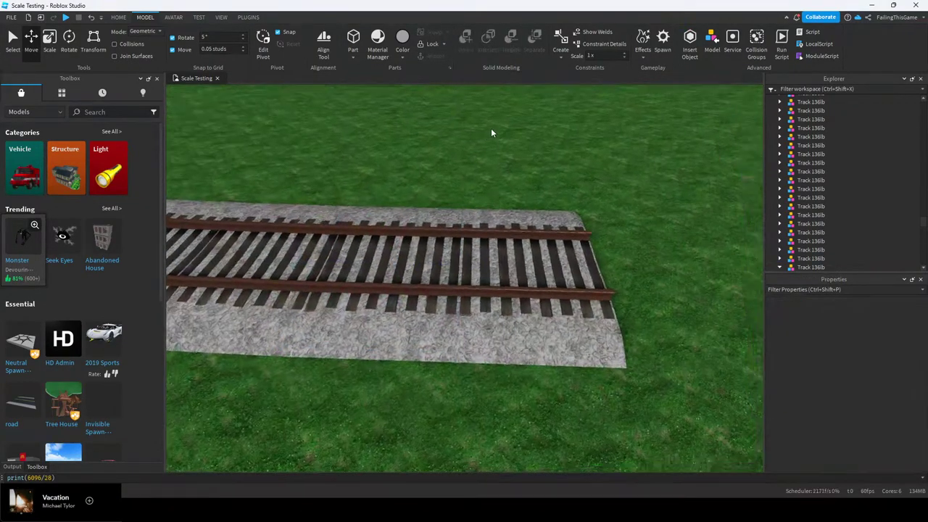
{"action": "right_click_drag", "start_coordinate": [490, 128], "coordinate": [493, 130]}
{"action": "key", "text": "w"}
{"action": "left_click", "coordinate": [519, 251]}
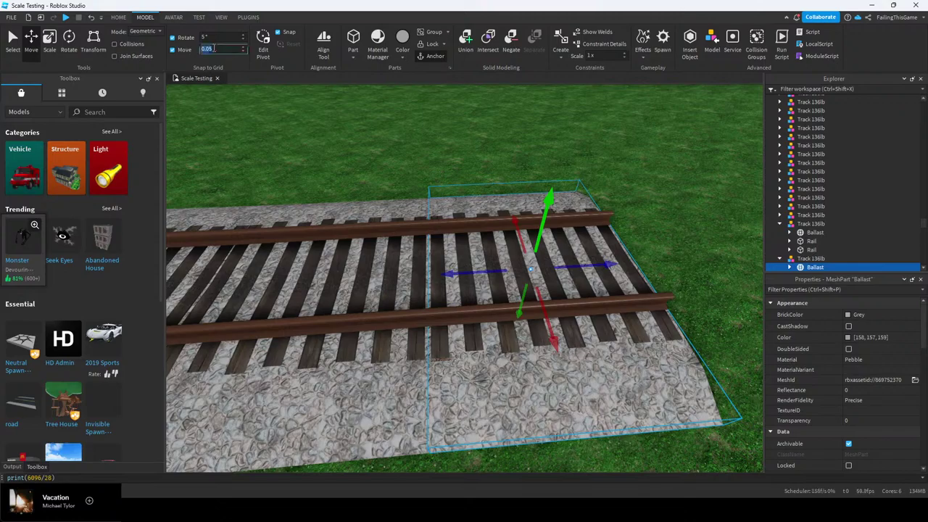
{"action": "left_click", "coordinate": [52, 40]}
{"action": "key", "text": "s"}
{"action": "key", "text": "d"}
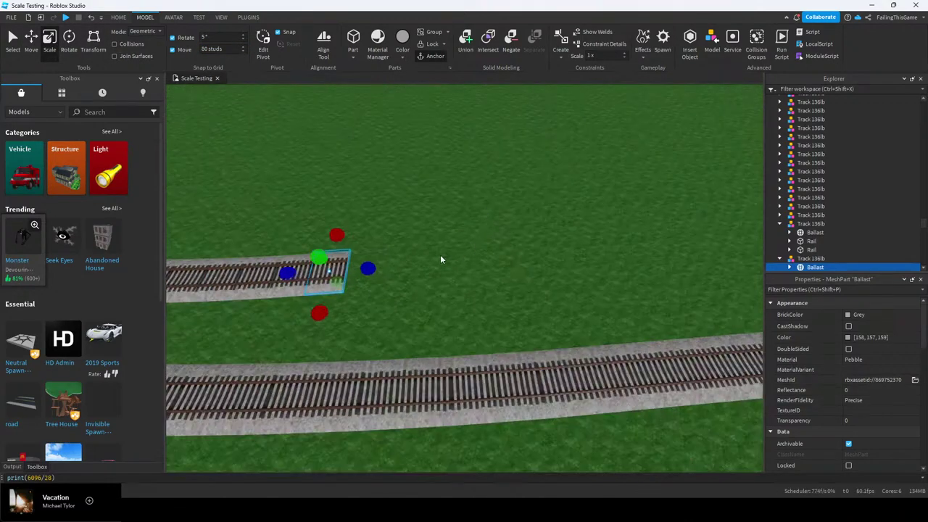
{"action": "left_click_drag", "start_coordinate": [459, 258], "coordinate": [546, 246]}
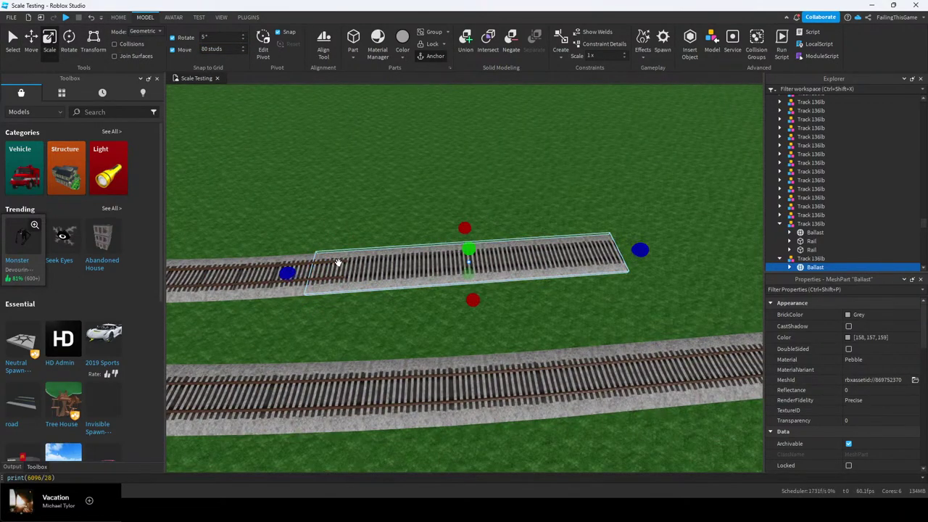
Lengthen both rails of the same section to the end of the extended ballast, and set the snap to 0.05 studs
{"action": "left_click", "coordinate": [339, 261]}
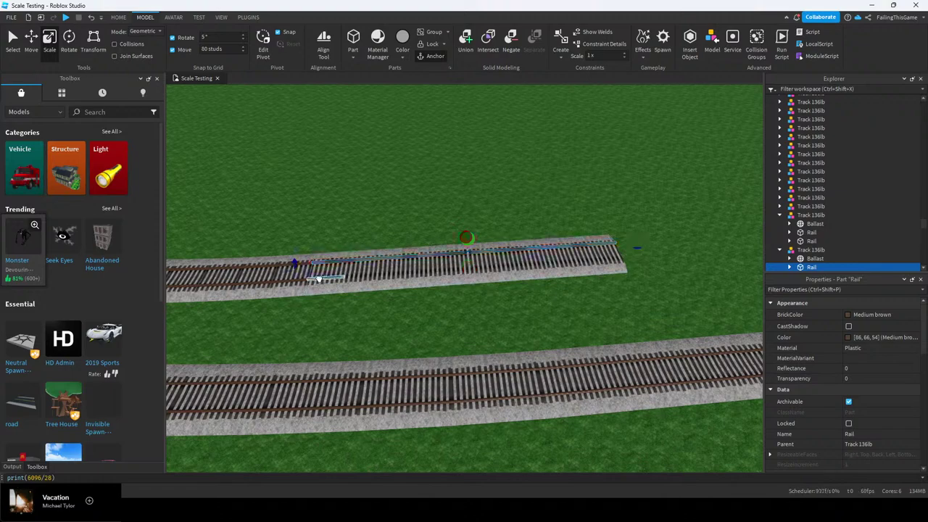
{"action": "key", "text": "s"}
{"action": "left_click", "coordinate": [538, 192]}
{"action": "left_click", "coordinate": [435, 271]}
{"action": "scroll", "coordinate": [780, 335], "scroll_direction": "down", "scroll_amount": 3}
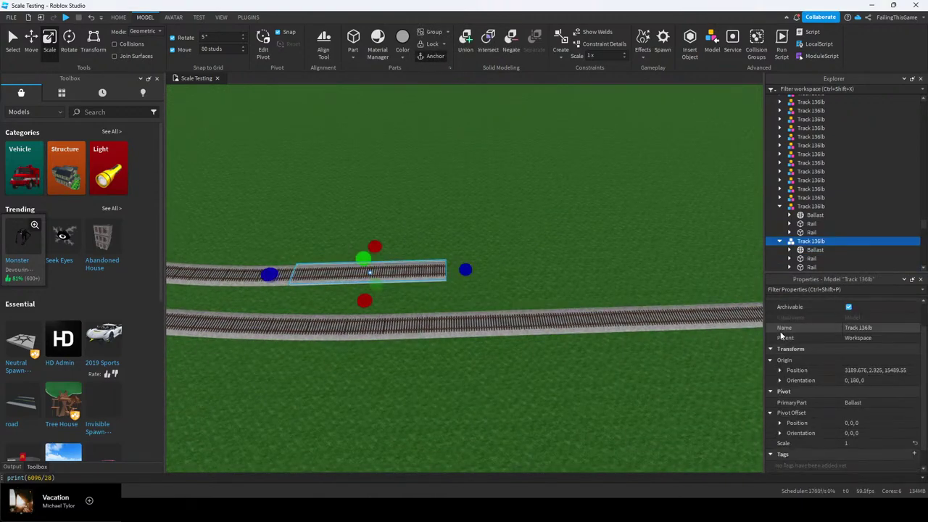
{"action": "right_click_drag", "start_coordinate": [553, 245], "coordinate": [554, 244]}
{"action": "key", "text": "w"}
{"action": "left_click", "coordinate": [554, 243]}
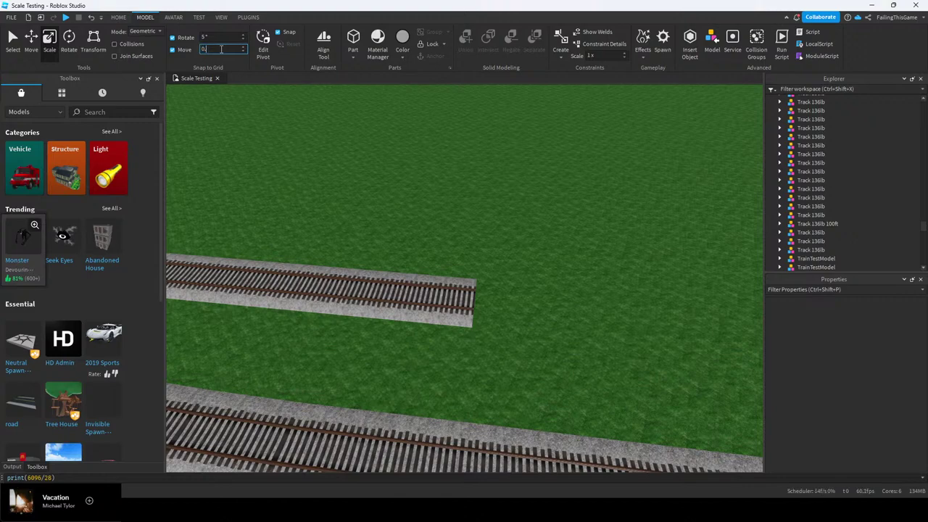
Examine the whole layout from above, looking back at the ladder from beyond the ends of the two parallel tracks
{"action": "right_click_drag", "start_coordinate": [511, 217], "coordinate": [490, 198]}
{"action": "key", "text": "s"}
{"action": "key", "text": "s"}
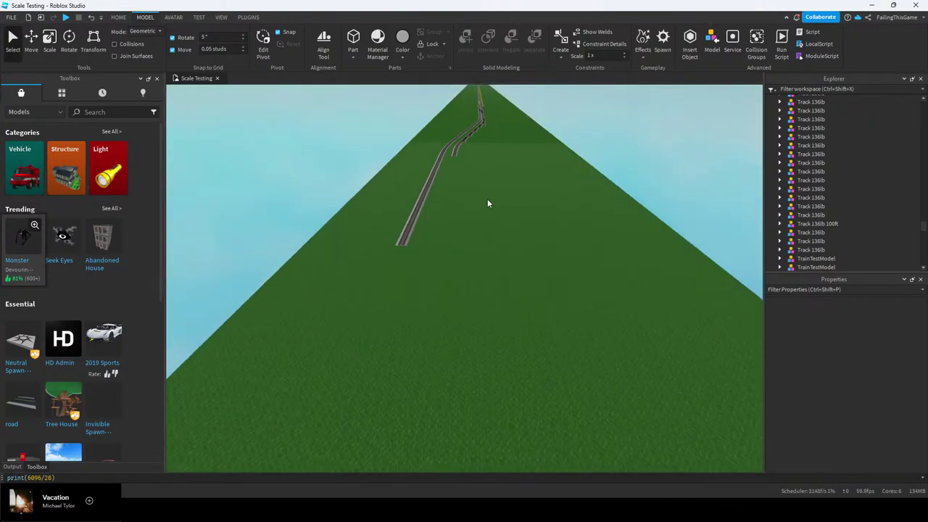
{"action": "key", "text": "w"}
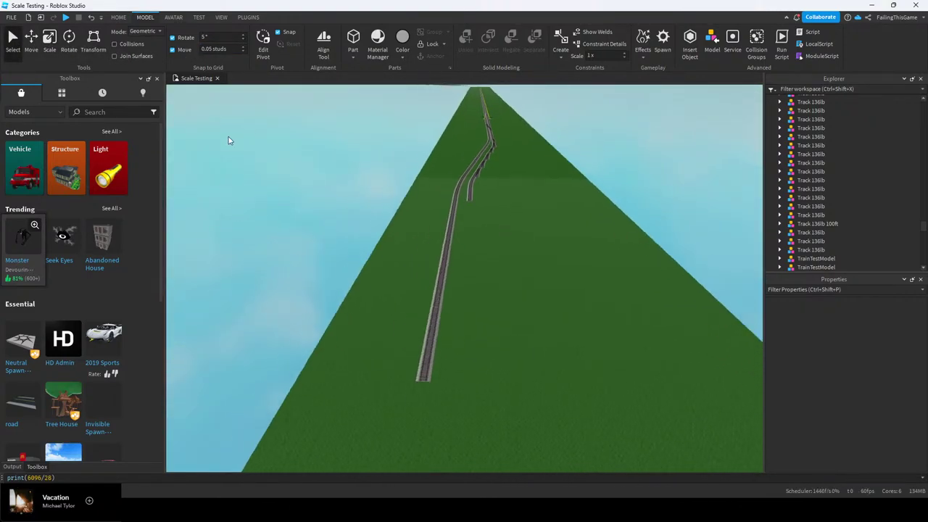
{"action": "key", "text": "e"}
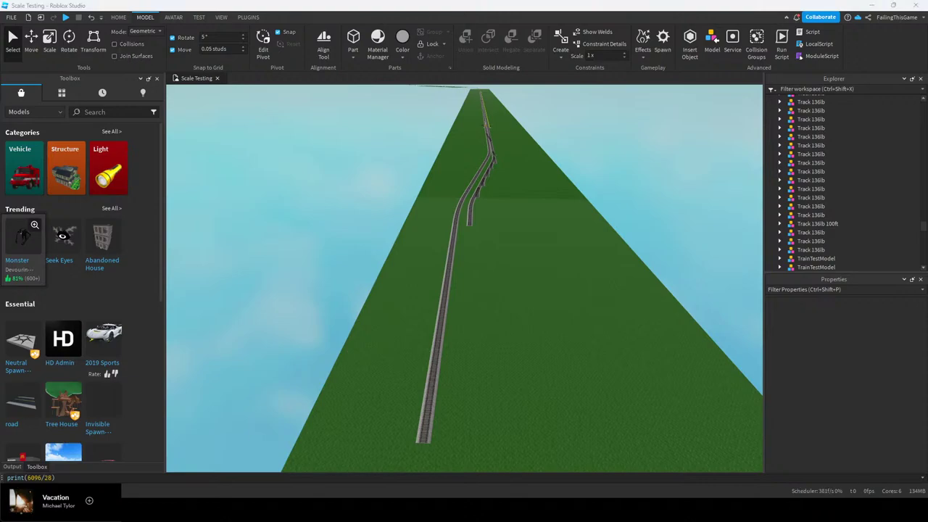
{"action": "right_click_drag", "start_coordinate": [410, 355], "coordinate": [422, 319]}
{"action": "key", "text": "s"}
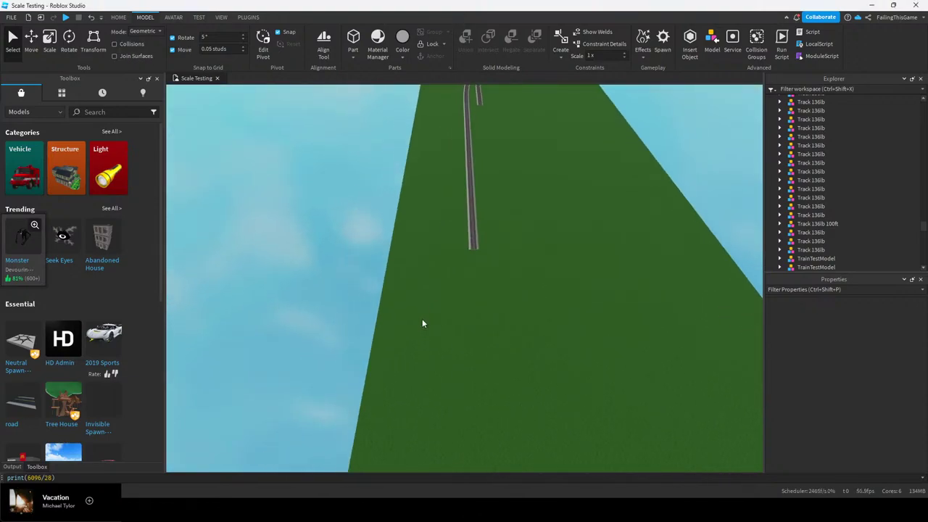
{"action": "right_click_drag", "start_coordinate": [462, 361], "coordinate": [458, 281]}
{"action": "key", "text": "w"}
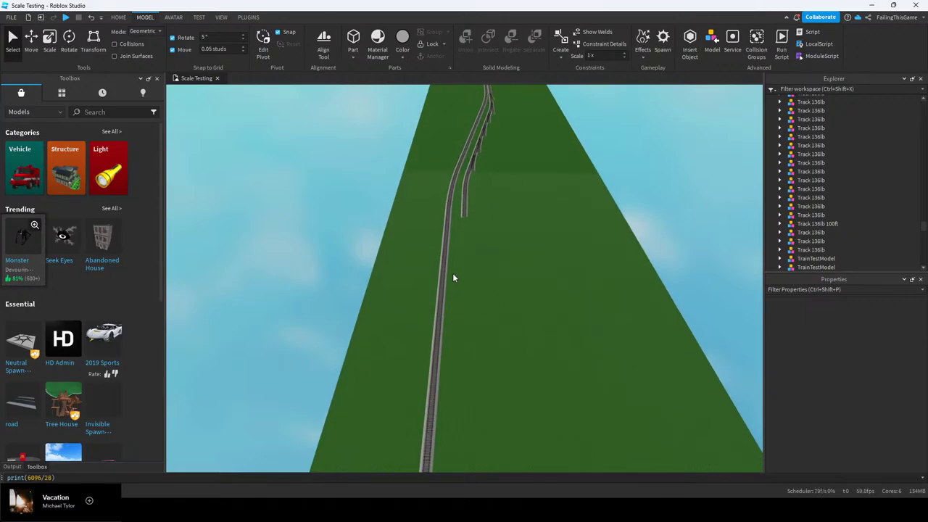
Examine the ladder switches, the parallel curves and the straight tracks beyond them from both directions
{"action": "key", "text": "w"}
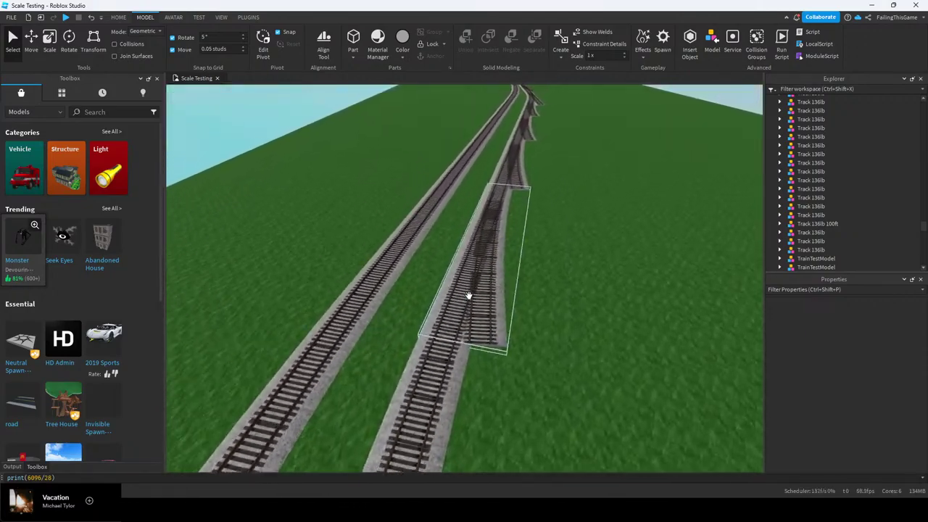
{"action": "mouse_move", "coordinate": [468, 295]}
{"action": "right_mouse_down"}
{"action": "mouse_move", "coordinate": [486, 301]}
{"action": "mouse_move", "coordinate": [481, 293]}
{"action": "right_mouse_up"}
{"action": "key", "text": "s"}
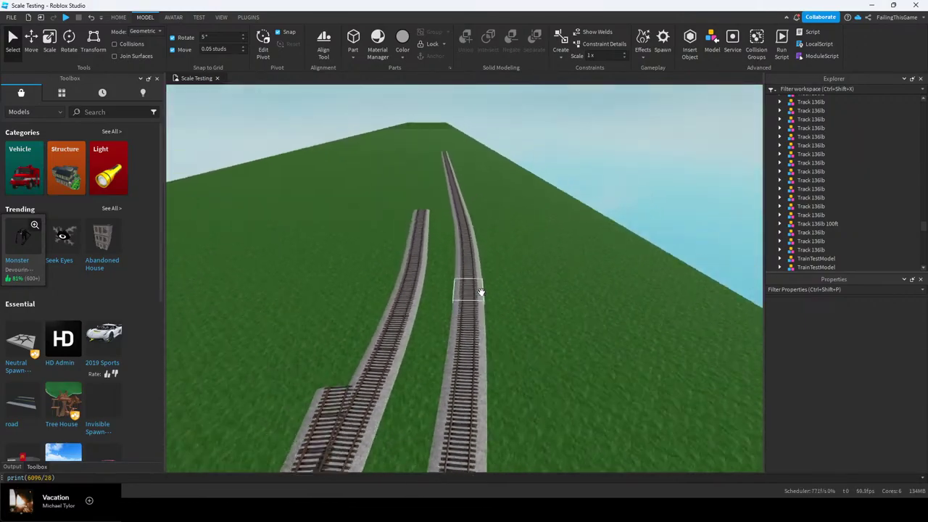
{"action": "key", "text": "w"}
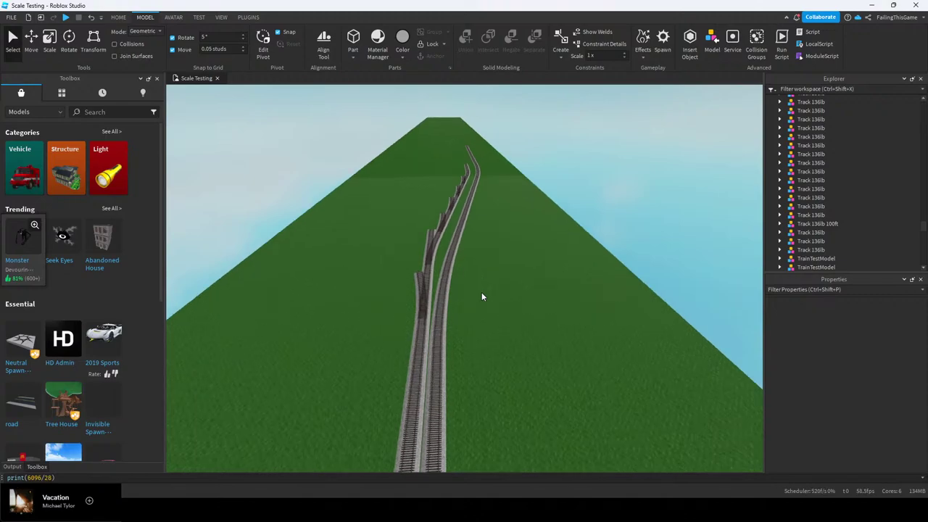
{"action": "key", "text": "s"}
{"action": "key", "text": "w"}
{"action": "key", "text": "e"}
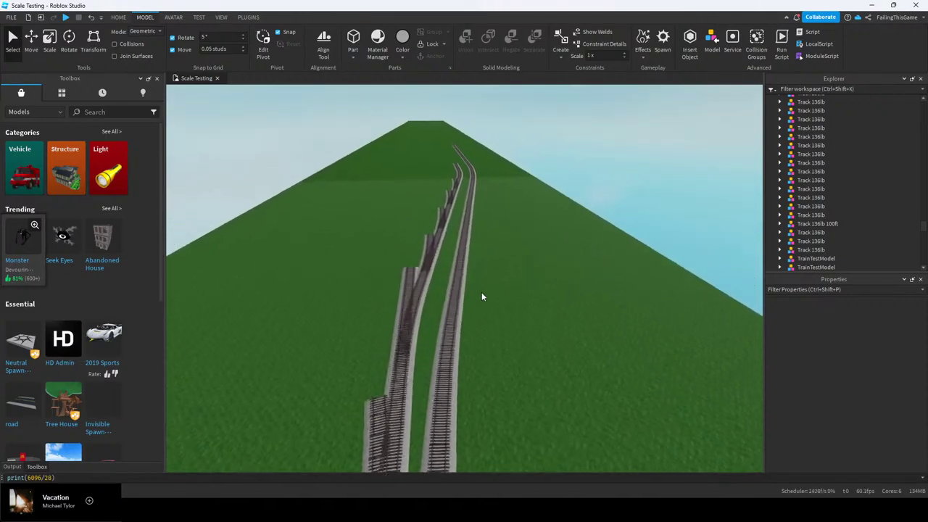
{"action": "key", "text": "a"}
{"action": "right_click_drag", "start_coordinate": [482, 292], "coordinate": [481, 292]}
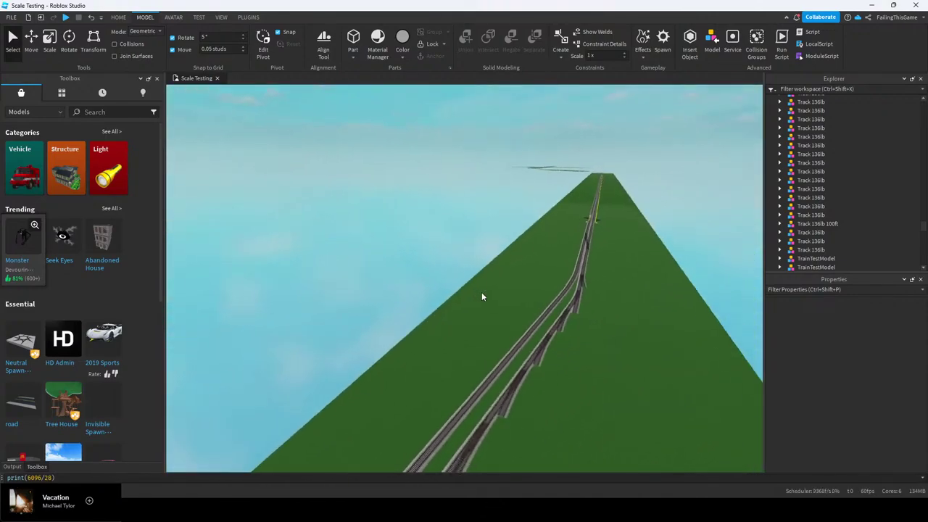
Move the train model from the road crossing along the line until it is beside the curves beyond the ladder
{"action": "key", "text": "w"}
{"action": "right_click_drag", "start_coordinate": [533, 274], "coordinate": [533, 278]}
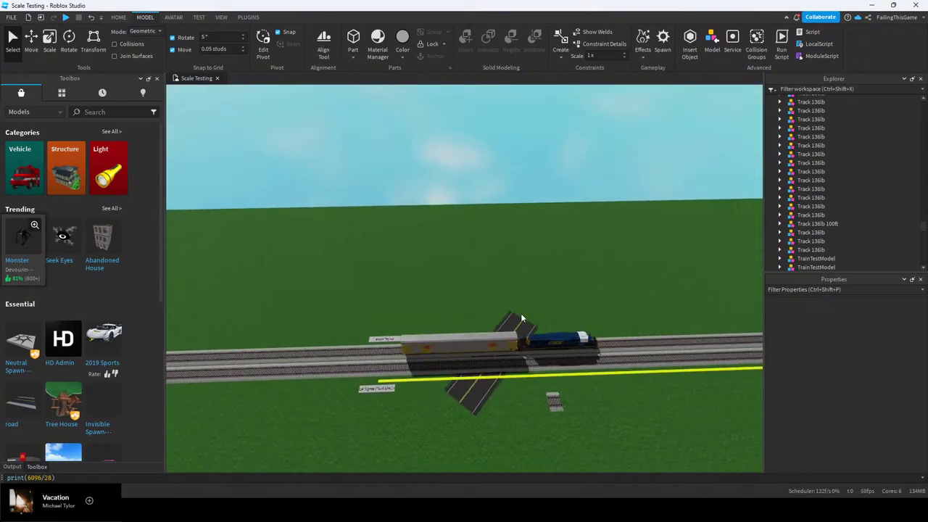
{"action": "left_click", "coordinate": [499, 345]}
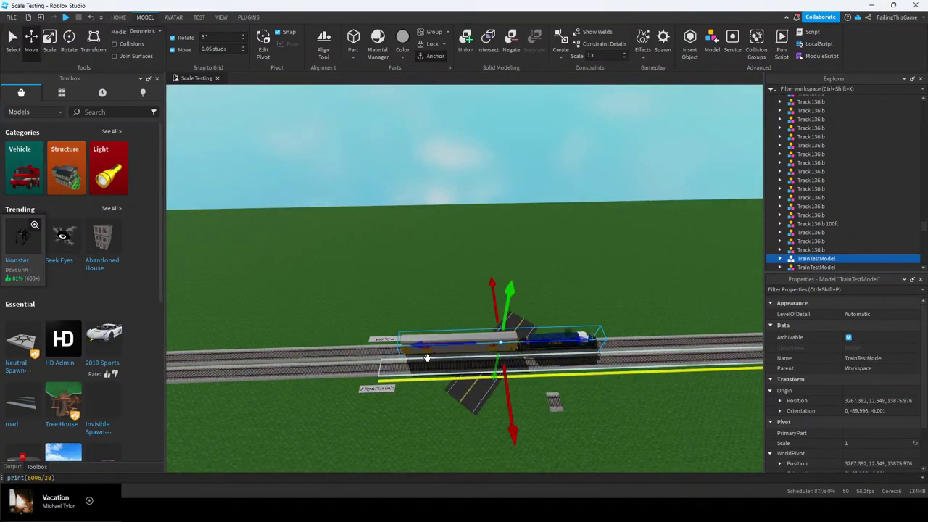
{"action": "left_click_drag", "start_coordinate": [402, 344], "coordinate": [385, 348]}
{"action": "right_click_drag", "start_coordinate": [385, 348], "coordinate": [385, 348]}
{"action": "left_click_drag", "start_coordinate": [385, 348], "coordinate": [386, 348]}
{"action": "right_click_drag", "start_coordinate": [385, 348], "coordinate": [386, 348]}
{"action": "left_click_drag", "start_coordinate": [386, 348], "coordinate": [386, 348]}
{"action": "right_click_drag", "start_coordinate": [385, 348], "coordinate": [385, 348]}
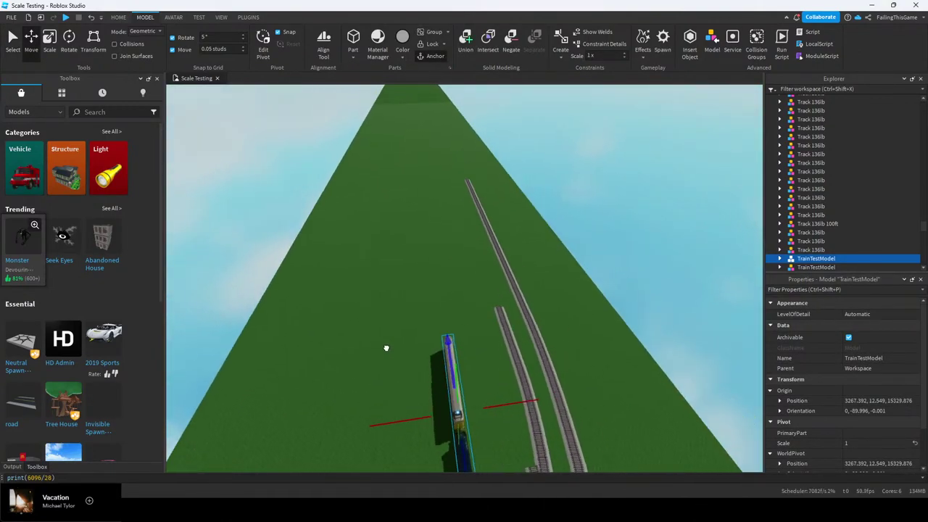
Place the train model on the far end of the outer straight track, at about X 3155 and Z 15927
{"action": "left_click_drag", "start_coordinate": [385, 348], "coordinate": [353, 308]}
{"action": "left_click_drag", "start_coordinate": [545, 339], "coordinate": [521, 327]}
{"action": "key", "text": "w"}
{"action": "right_click_drag", "start_coordinate": [520, 327], "coordinate": [517, 316]}
{"action": "key", "text": "a"}
{"action": "left_click_drag", "start_coordinate": [516, 276], "coordinate": [519, 274]}
{"action": "right_click_drag", "start_coordinate": [519, 274], "coordinate": [527, 269]}
{"action": "key", "text": "a"}
{"action": "key", "text": "s"}
{"action": "left_click_drag", "start_coordinate": [579, 315], "coordinate": [510, 303]}
{"action": "right_click_drag", "start_coordinate": [512, 301], "coordinate": [510, 303]}
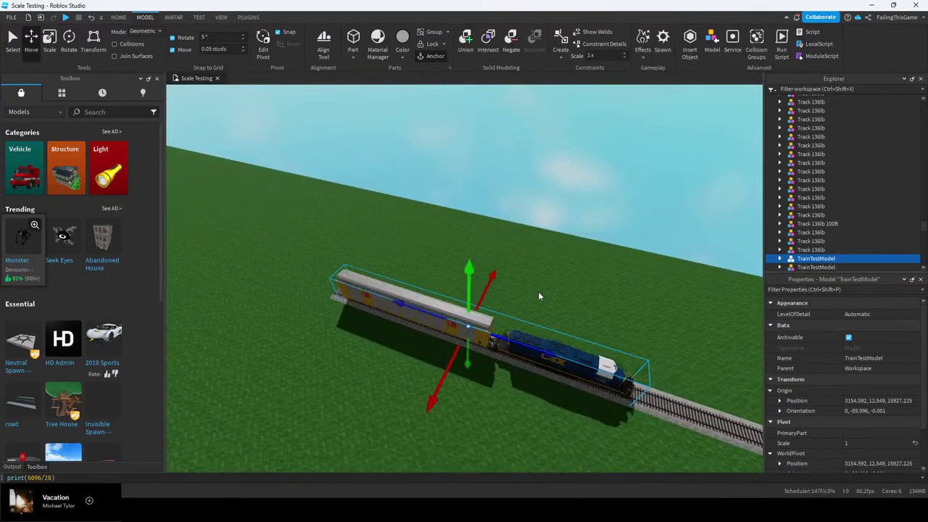
Deselect the train and start a play test from a viewpoint just above the locomotive's roof
{"action": "left_click", "coordinate": [563, 278]}
{"action": "key", "text": "d"}
{"action": "right_click_drag", "start_coordinate": [567, 275], "coordinate": [519, 253]}
{"action": "key", "text": "w"}
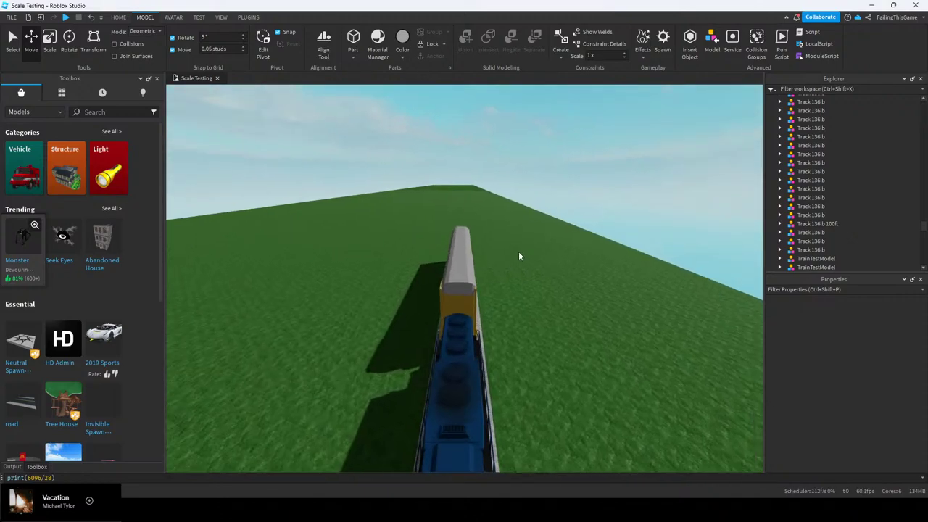
{"action": "left_click", "coordinate": [125, 18]}
{"action": "left_click", "coordinate": [457, 40]}
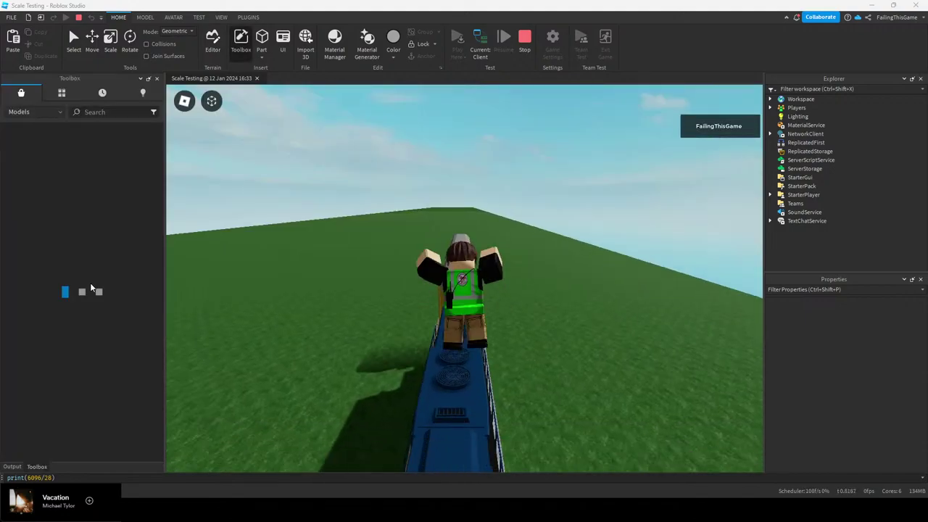
Walk the avatar to the front of the locomotive and ride the train past the ladder to the double track
{"action": "right_click_drag", "start_coordinate": [503, 279], "coordinate": [495, 304]}
{"action": "key", "text": "w"}
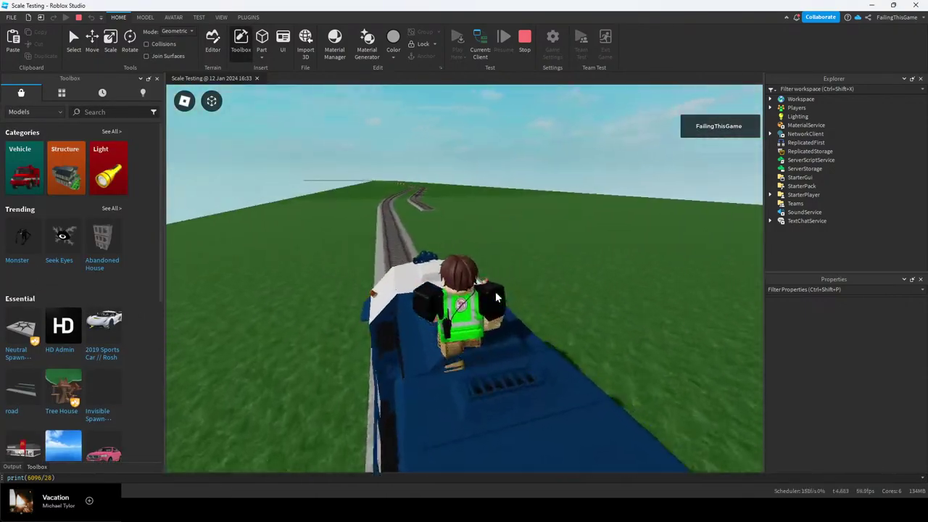
{"action": "scroll", "coordinate": [466, 283], "scroll_direction": "up", "scroll_amount": 5}
{"action": "scroll", "coordinate": [464, 283], "scroll_direction": "down", "scroll_amount": 5}
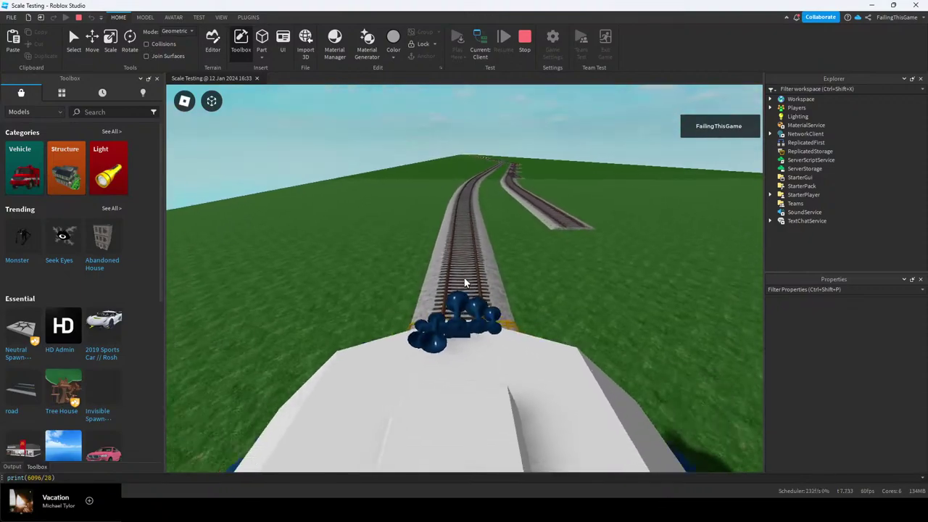
{"action": "key", "text": "w"}
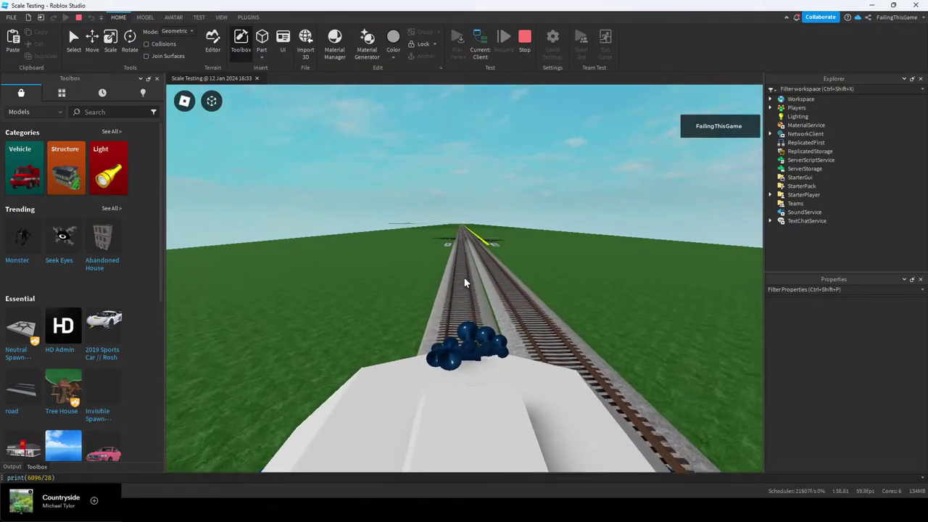
Switch to a free camera, examine the train from trackside as it passes the road crossing, and end the play test
{"action": "scroll", "coordinate": [464, 278], "scroll_direction": "down", "scroll_amount": 3}
{"action": "key", "text": "shift+p"}
{"action": "key", "text": "d"}
{"action": "key", "text": "w"}
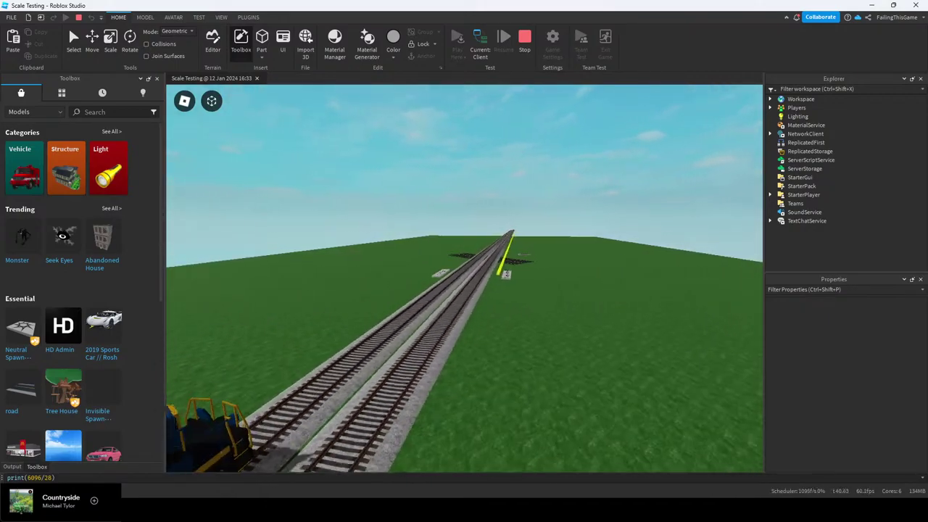
{"action": "key", "text": "w"}
{"action": "key", "text": "d"}
{"action": "right_click_drag", "start_coordinate": [464, 277], "coordinate": [345, 278]}
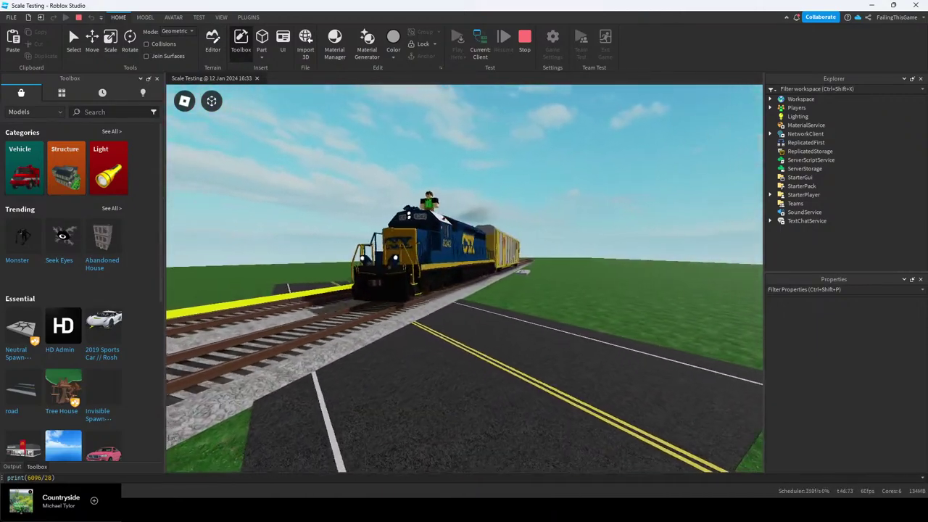
{"action": "key", "text": "s"}
{"action": "right_click_drag", "start_coordinate": [464, 278], "coordinate": [456, 282]}
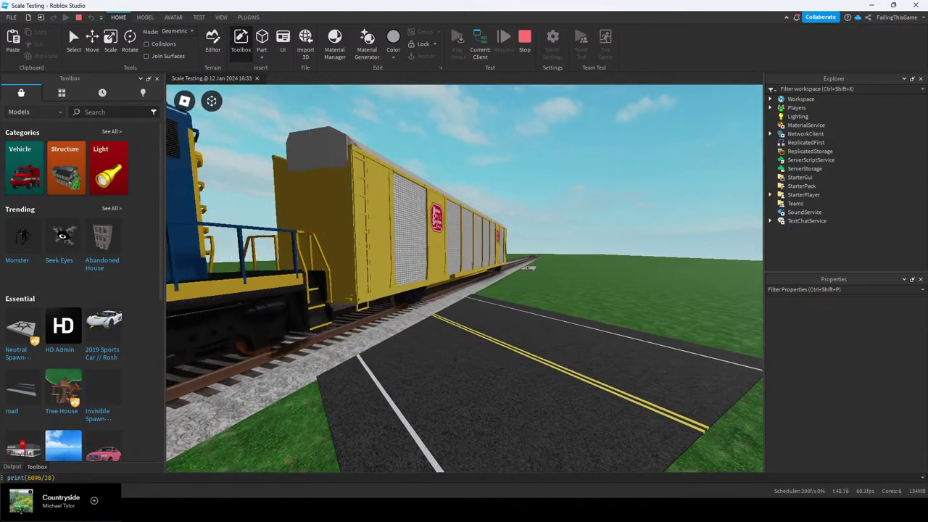
{"action": "key", "text": "e"}
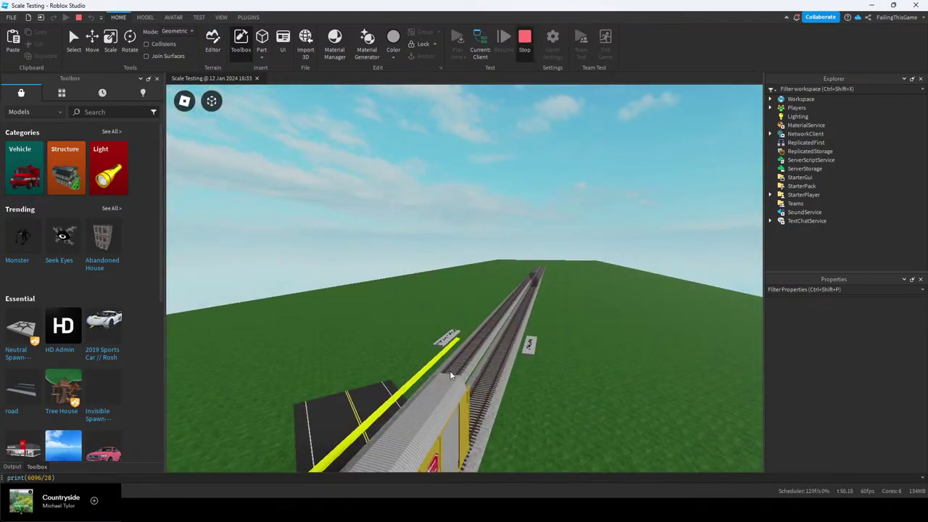
{"action": "key", "text": "shift+F5"}
Set the orientation of the two-lane road at the crossing to 0, -50, 0
{"action": "key", "text": "s"}
{"action": "right_click_drag", "start_coordinate": [468, 340], "coordinate": [451, 357]}
{"action": "key", "text": "w"}
{"action": "right_click_drag", "start_coordinate": [412, 292], "coordinate": [564, 349]}
{"action": "key", "text": "s"}
{"action": "key", "text": "w"}
{"action": "mouse_move", "coordinate": [410, 278]}
{"action": "right_mouse_down"}
{"action": "mouse_move", "coordinate": [410, 249]}
{"action": "mouse_move", "coordinate": [410, 300]}
{"action": "mouse_move", "coordinate": [410, 287]}
{"action": "right_mouse_up"}
{"action": "key", "text": "s"}
{"action": "key", "text": "w"}
{"action": "left_click", "coordinate": [414, 326]}
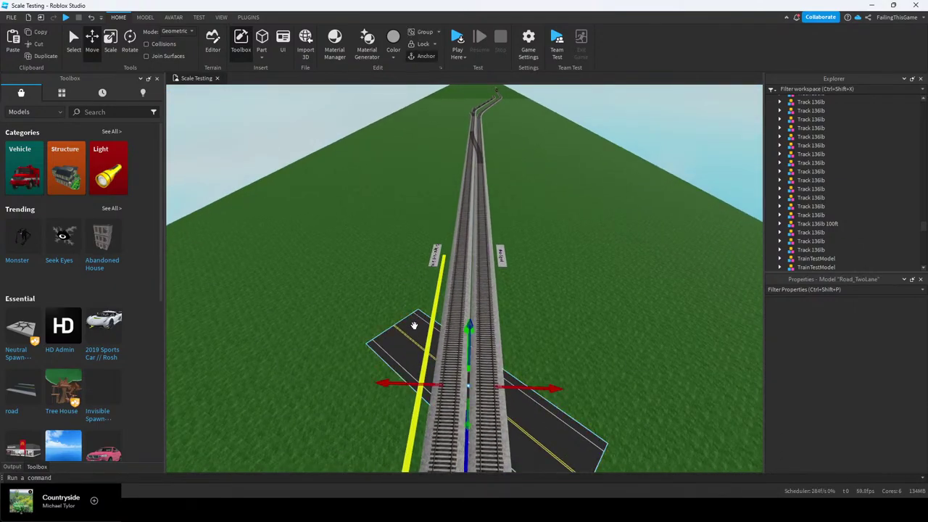
{"action": "left_click", "coordinate": [862, 360]}
{"action": "left_click", "coordinate": [851, 360]}
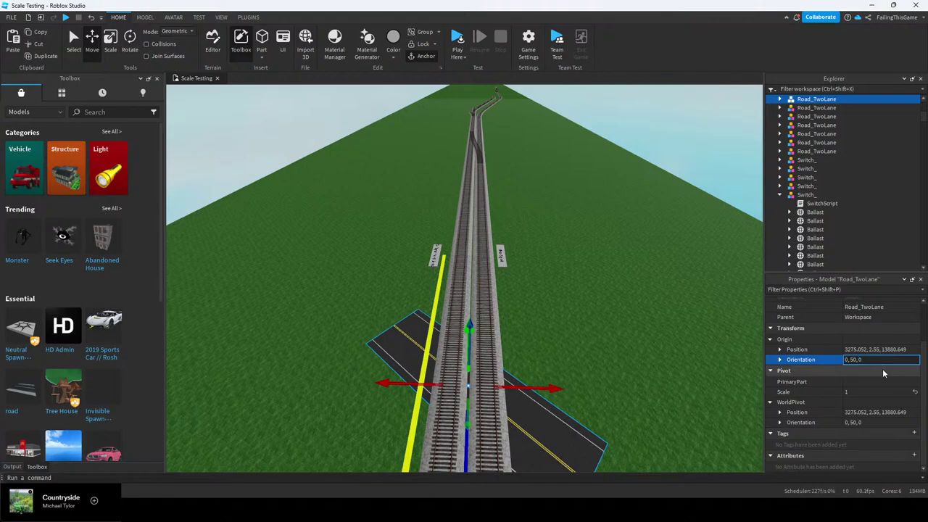
{"action": "type", "text": "-"}
{"action": "key", "text": "Return"}
{"action": "left_click", "coordinate": [613, 287]}
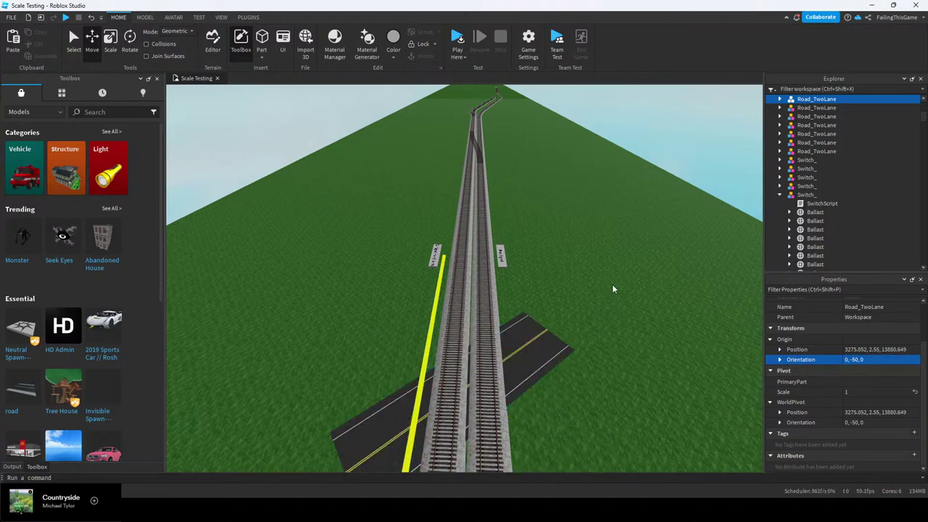
Move the loose short track section beside the road crossing along the double track, away from the road
{"action": "right_click_drag", "start_coordinate": [613, 287], "coordinate": [571, 296]}
{"action": "right_click_drag", "start_coordinate": [451, 373], "coordinate": [451, 387]}
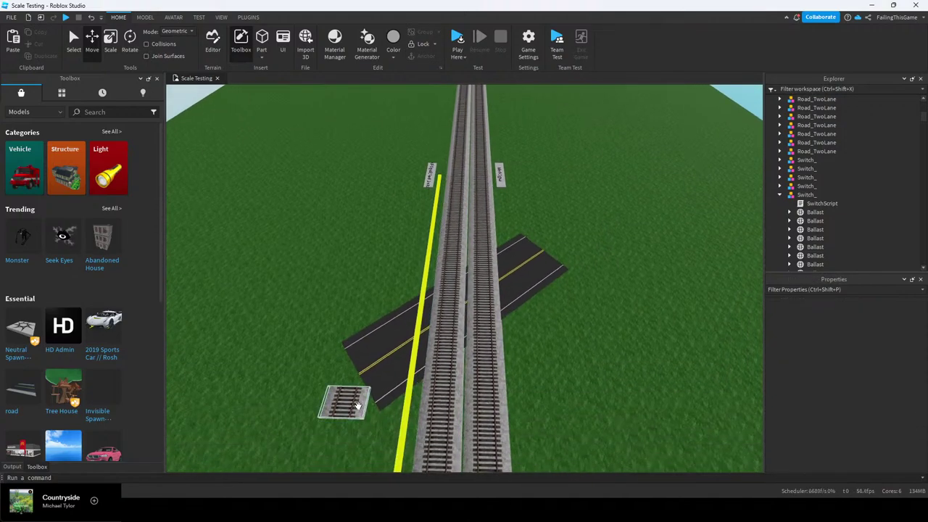
{"action": "left_click_drag", "start_coordinate": [356, 404], "coordinate": [371, 185]}
{"action": "left_click", "coordinate": [638, 207]}
{"action": "key", "text": "w"}
{"action": "key", "text": "s"}
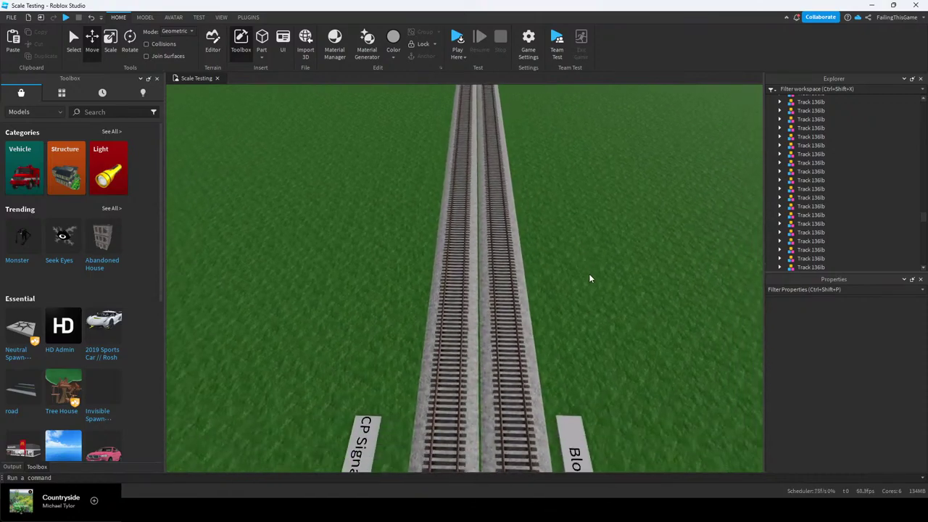
Move the two-lane road at the crossing slightly along the double track, toward the signal labels
{"action": "mouse_move", "coordinate": [589, 275]}
{"action": "right_mouse_down"}
{"action": "mouse_move", "coordinate": [591, 262]}
{"action": "mouse_move", "coordinate": [594, 288]}
{"action": "right_mouse_up"}
{"action": "key", "text": "s"}
{"action": "left_click", "coordinate": [520, 270]}
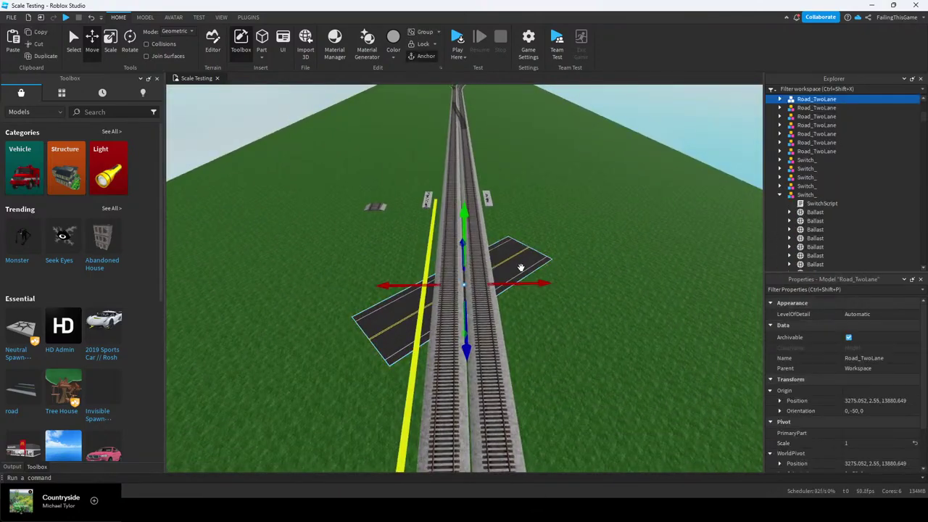
{"action": "key", "text": "w"}
{"action": "right_click_drag", "start_coordinate": [519, 277], "coordinate": [523, 264]}
{"action": "left_click_drag", "start_coordinate": [460, 420], "coordinate": [481, 381]}
{"action": "left_click", "coordinate": [628, 367]}
{"action": "key", "text": "s"}
{"action": "right_click_drag", "start_coordinate": [627, 363], "coordinate": [607, 333]}
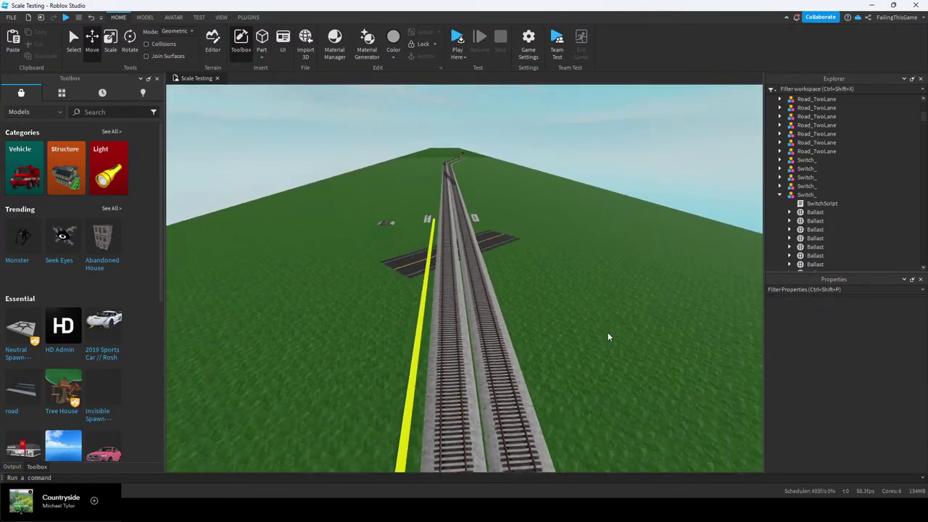
Examine the road crossing, the signal labels and the length of the double track from close up and from above
{"action": "key", "text": "d"}
{"action": "key", "text": "w"}
{"action": "key", "text": "a"}
{"action": "key", "text": "w"}
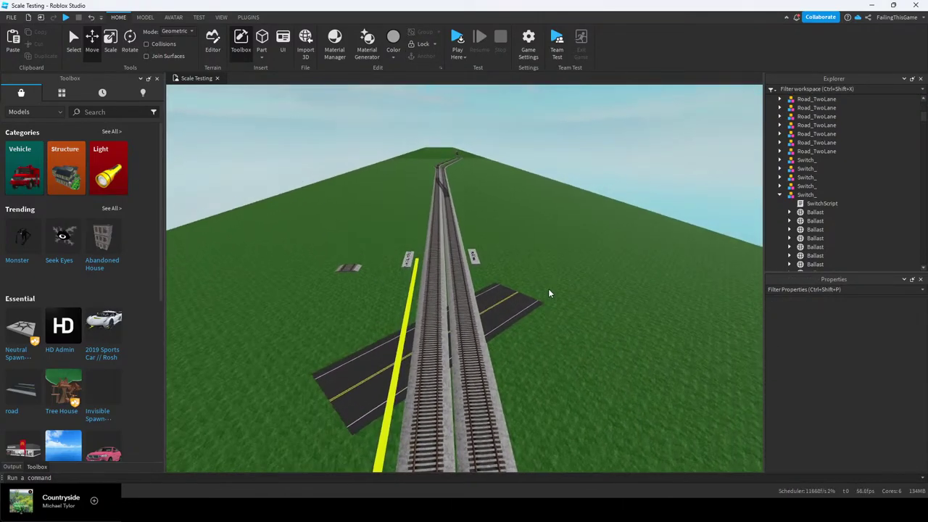
{"action": "right_click_drag", "start_coordinate": [548, 289], "coordinate": [549, 289]}
{"action": "key", "text": "a"}
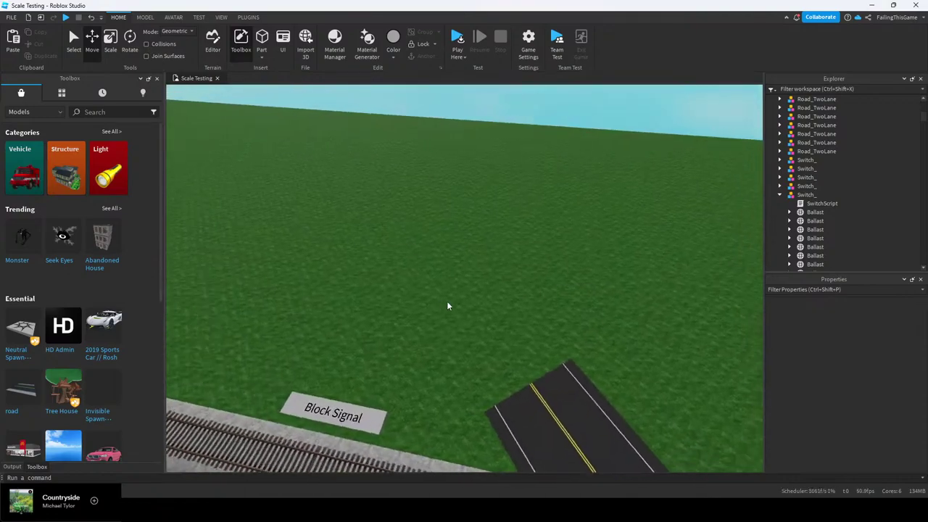
{"action": "right_click_drag", "start_coordinate": [446, 301], "coordinate": [436, 305]}
{"action": "key", "text": "s"}
{"action": "key", "text": "s"}
{"action": "right_click_drag", "start_coordinate": [396, 356], "coordinate": [395, 359]}
{"action": "key", "text": "w"}
{"action": "key", "text": "e"}
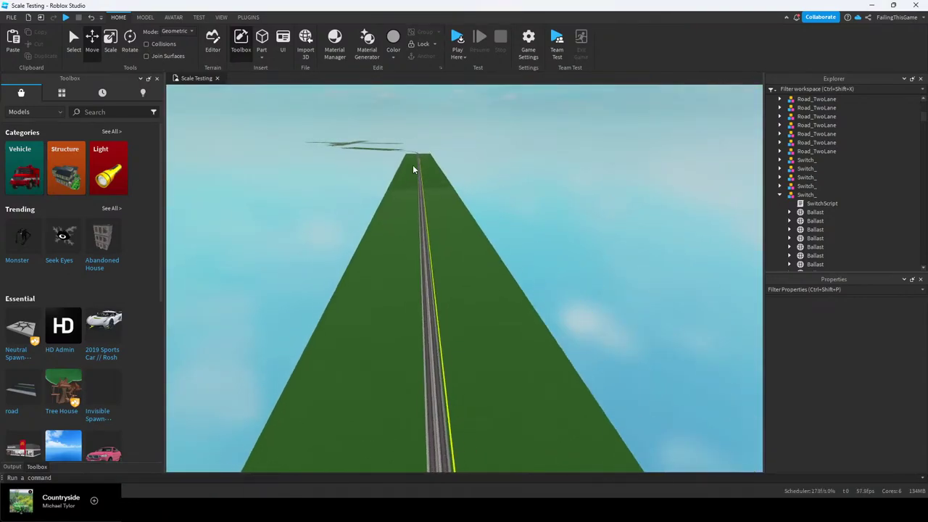
{"action": "right_click_drag", "start_coordinate": [544, 252], "coordinate": [557, 258]}
{"action": "key", "text": "w"}
{"action": "key", "text": "d"}
{"action": "key", "text": "w"}
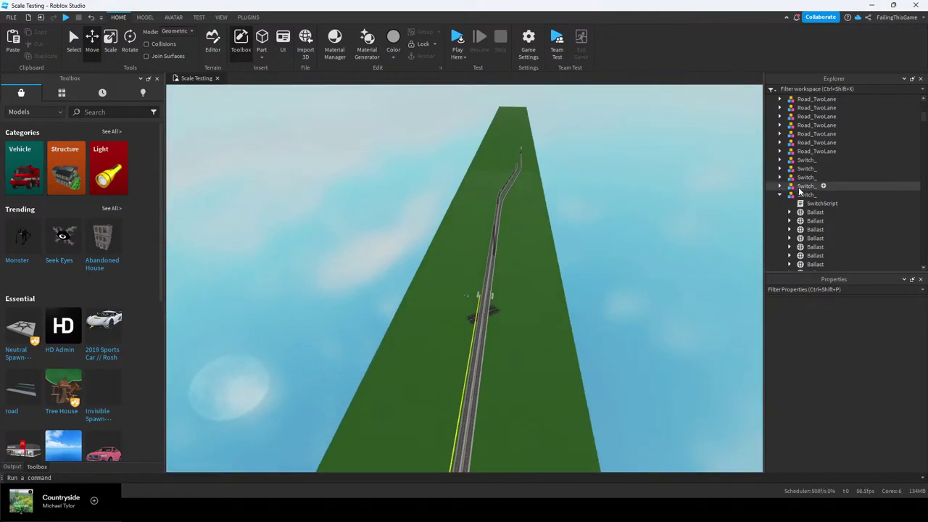
Fly over the double track to the yard ladder and back, checking the layout from above
{"action": "left_click", "coordinate": [669, 218]}
{"action": "left_click", "coordinate": [668, 220]}
{"action": "scroll", "coordinate": [818, 213], "scroll_direction": "down", "scroll_amount": 3}
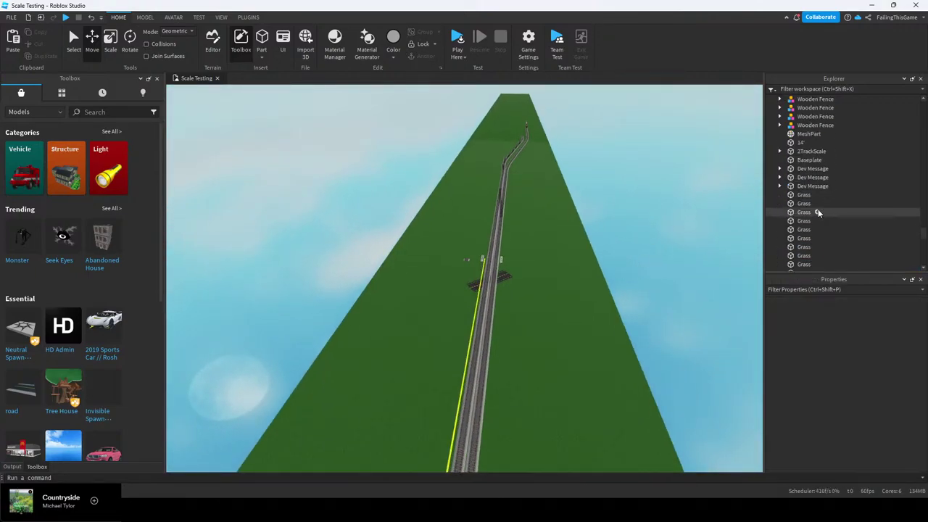
{"action": "key", "text": "w"}
{"action": "right_click_drag", "start_coordinate": [454, 272], "coordinate": [494, 264]}
{"action": "key", "text": "w"}
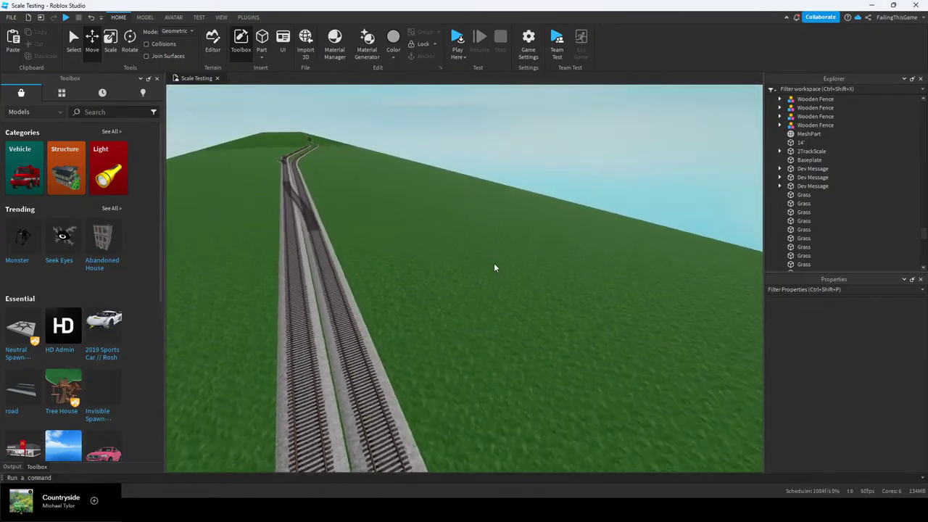
{"action": "key", "text": "w"}
{"action": "key", "text": "e"}
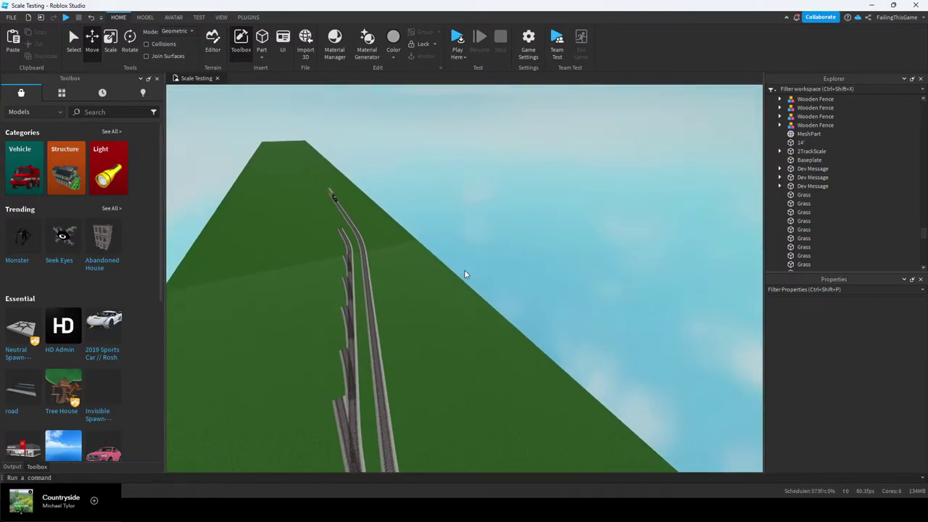
{"action": "right_click_drag", "start_coordinate": [465, 271], "coordinate": [467, 268]}
{"action": "key", "text": "w"}
{"action": "right_click_drag", "start_coordinate": [373, 299], "coordinate": [396, 270]}
{"action": "key", "text": "w"}
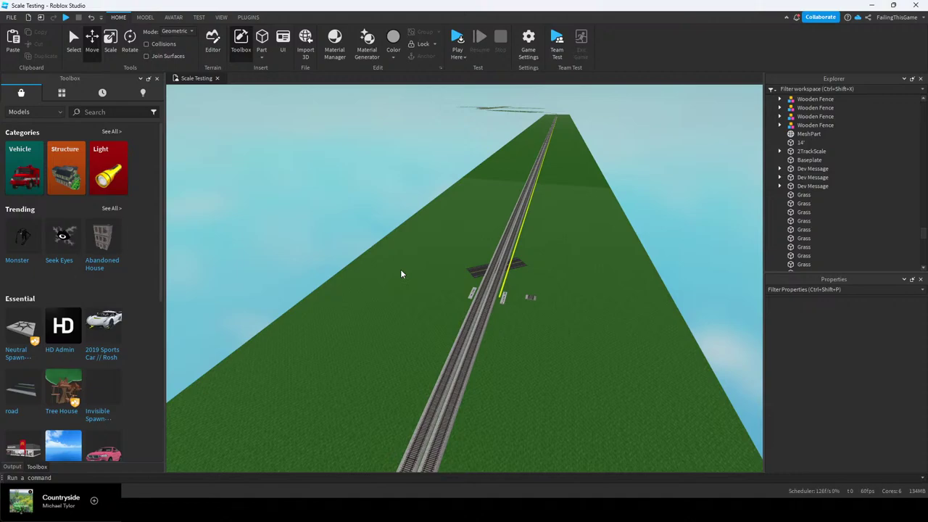
Select the six switches of the yard ladder and toggle their SwitchState attribute together
{"action": "right_click_drag", "start_coordinate": [413, 299], "coordinate": [456, 269]}
{"action": "key", "text": "w"}
{"action": "right_click_drag", "start_coordinate": [516, 279], "coordinate": [472, 295]}
{"action": "key", "text": "w"}
{"action": "left_click", "coordinate": [457, 302]}
{"action": "scroll", "coordinate": [466, 296], "scroll_direction": "down", "scroll_amount": 2}
{"action": "key", "text": "w"}
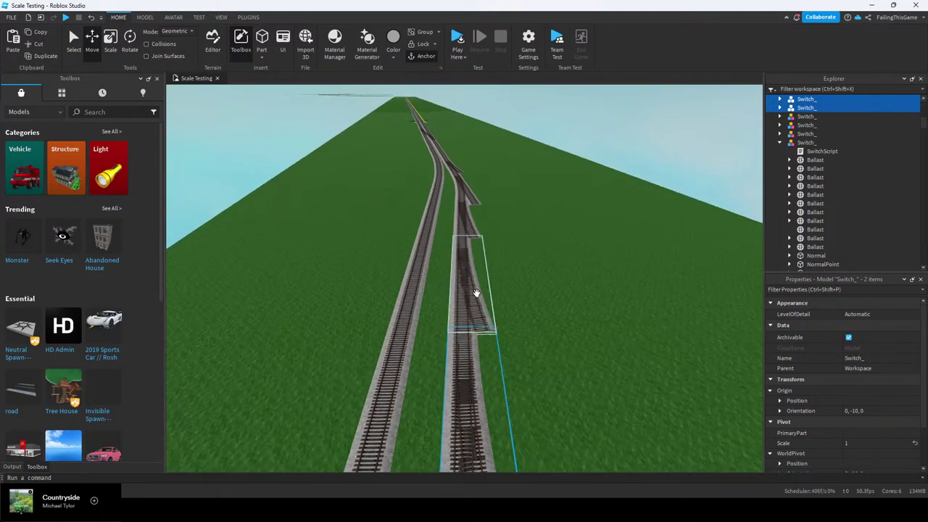
{"action": "left_click", "coordinate": [475, 293], "text": "shift"}
{"action": "scroll", "coordinate": [815, 404], "scroll_direction": "down", "scroll_amount": 2}
{"action": "right_click_drag", "start_coordinate": [529, 314], "coordinate": [528, 314]}
{"action": "key", "text": "w"}
{"action": "left_click", "coordinate": [465, 255], "text": "shift"}
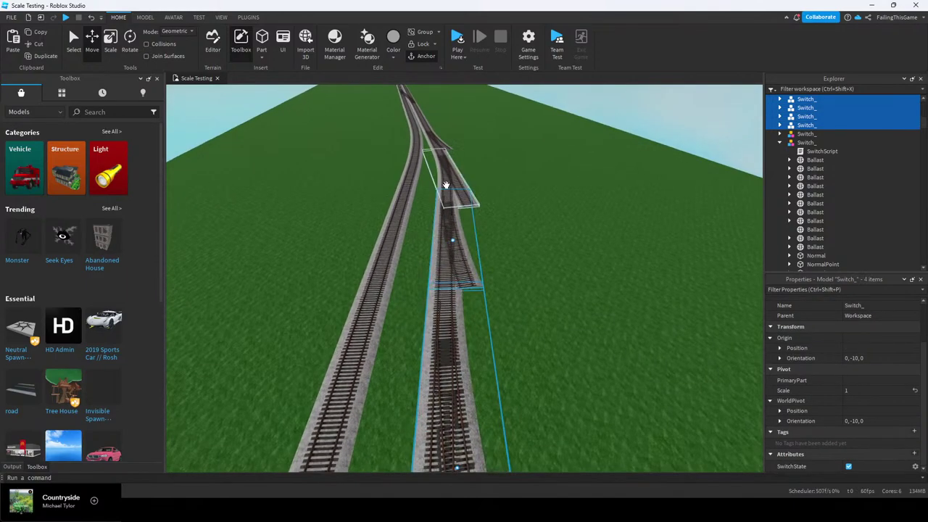
{"action": "left_click", "coordinate": [445, 182], "text": "shift"}
{"action": "left_click", "coordinate": [444, 145], "text": "shift"}
{"action": "left_click", "coordinate": [849, 466]}
{"action": "left_click", "coordinate": [694, 355]}
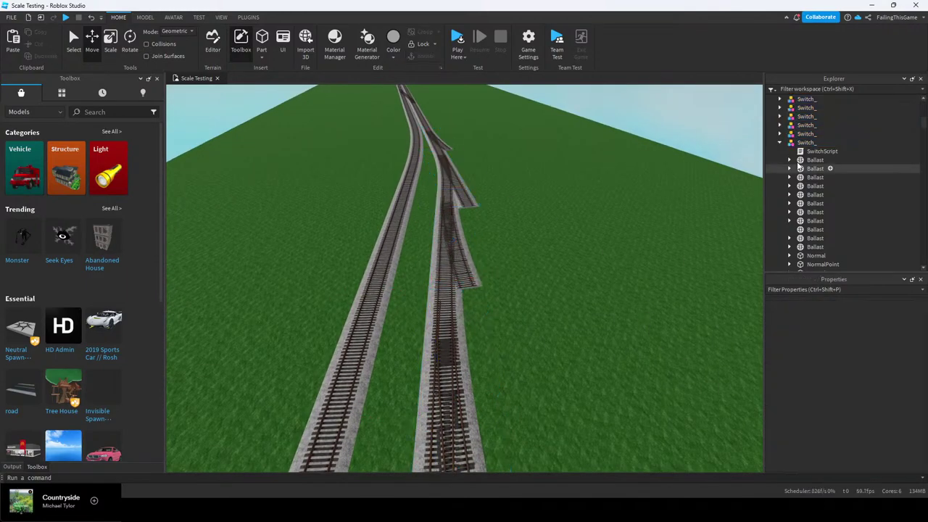
Select all 13 Switch_ models listed directly in the workspace and enable their SwitchState attribute
{"action": "left_click", "coordinate": [779, 143]}
{"action": "scroll", "coordinate": [801, 164], "scroll_direction": "up", "scroll_amount": 2}
{"action": "key", "text": "s"}
{"action": "right_click_drag", "start_coordinate": [622, 206], "coordinate": [546, 211]}
{"action": "key", "text": "w"}
{"action": "key", "text": "w"}
{"action": "key", "text": "w"}
{"action": "left_click", "coordinate": [436, 370]}
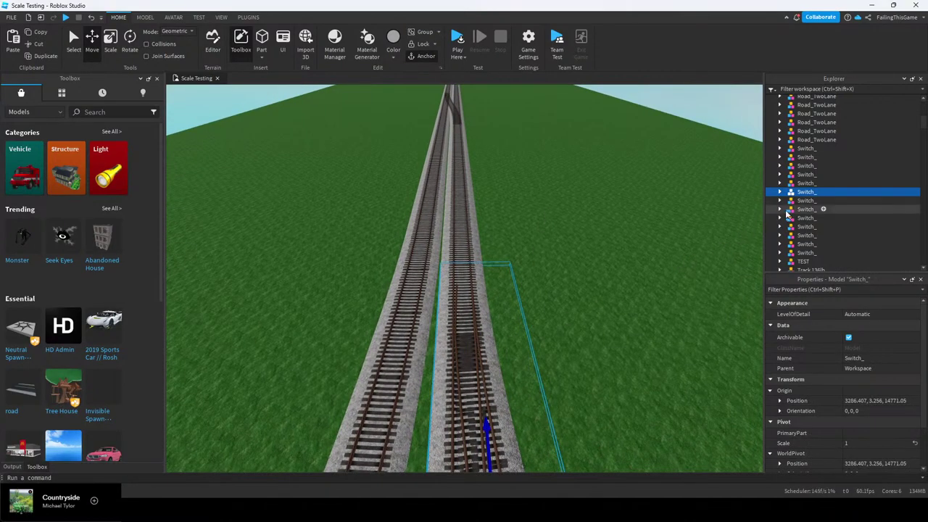
{"action": "left_click", "coordinate": [810, 149]}
{"action": "left_click", "coordinate": [823, 251], "text": "shift"}
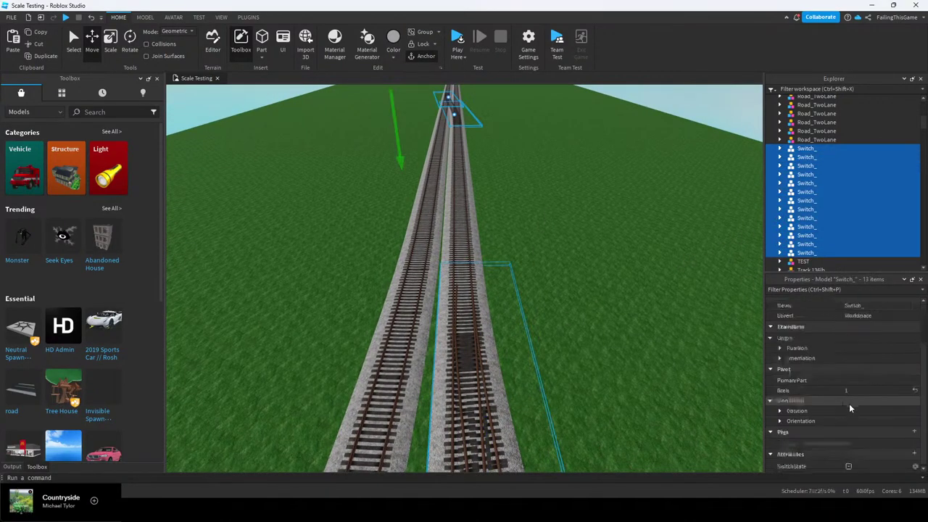
{"action": "left_click", "coordinate": [665, 283]}
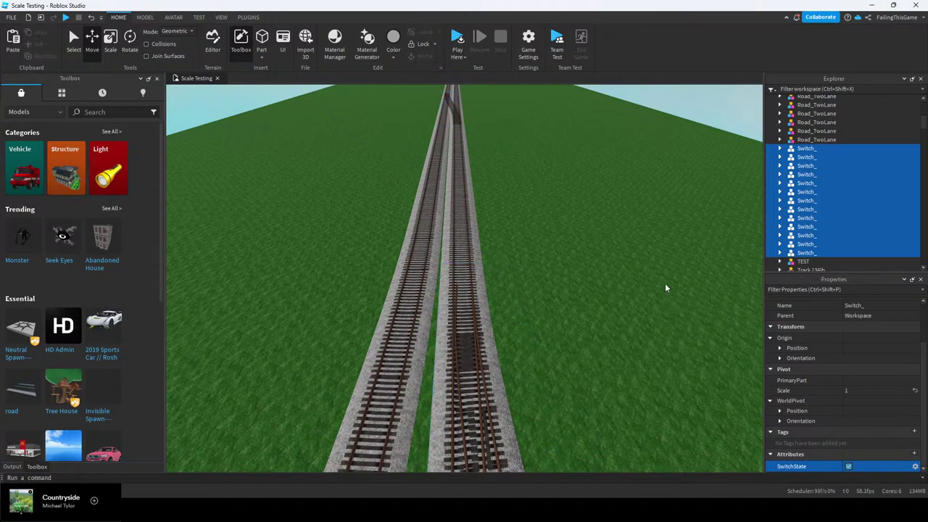
Locate the junction switch near the tower and toggle its SwitchState attribute
{"action": "right_click_drag", "start_coordinate": [665, 282], "coordinate": [665, 283]}
{"action": "double_click", "coordinate": [800, 149]}
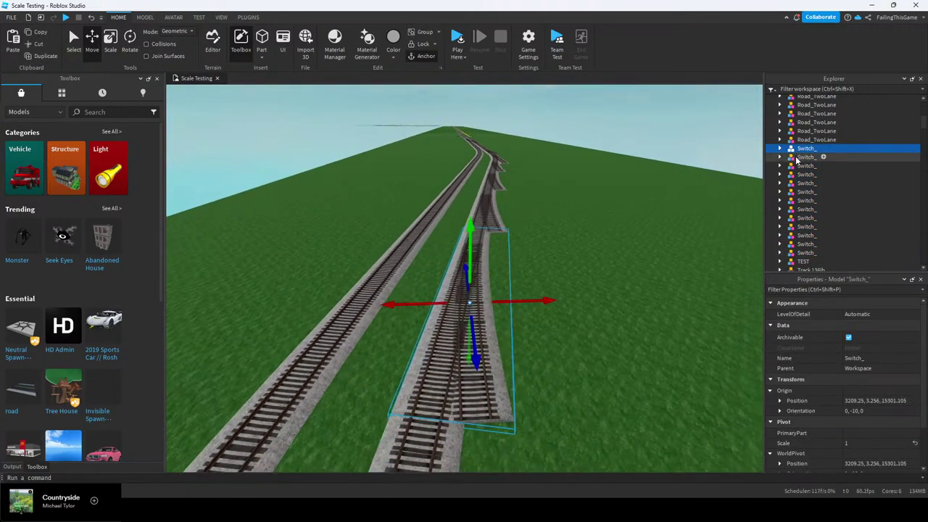
{"action": "double_click", "coordinate": [797, 158]}
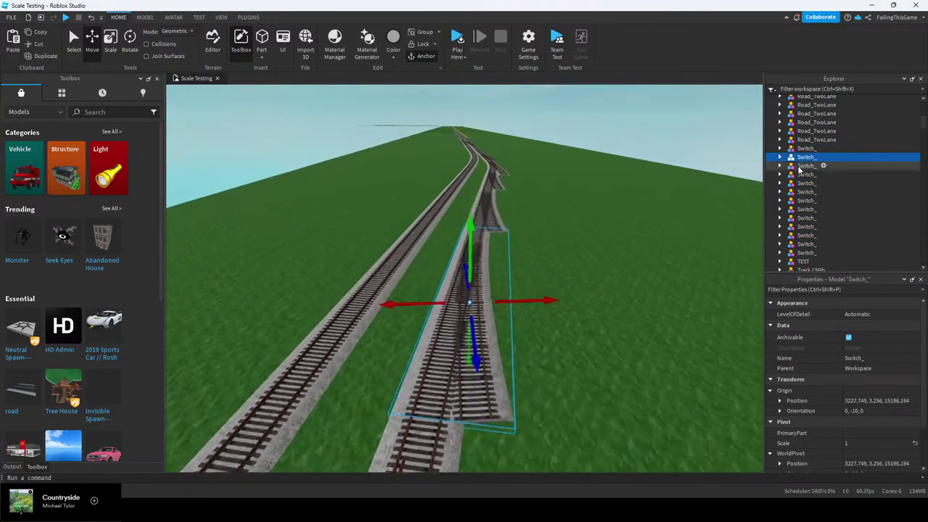
{"action": "double_click", "coordinate": [800, 253]}
{"action": "left_click", "coordinate": [546, 247]}
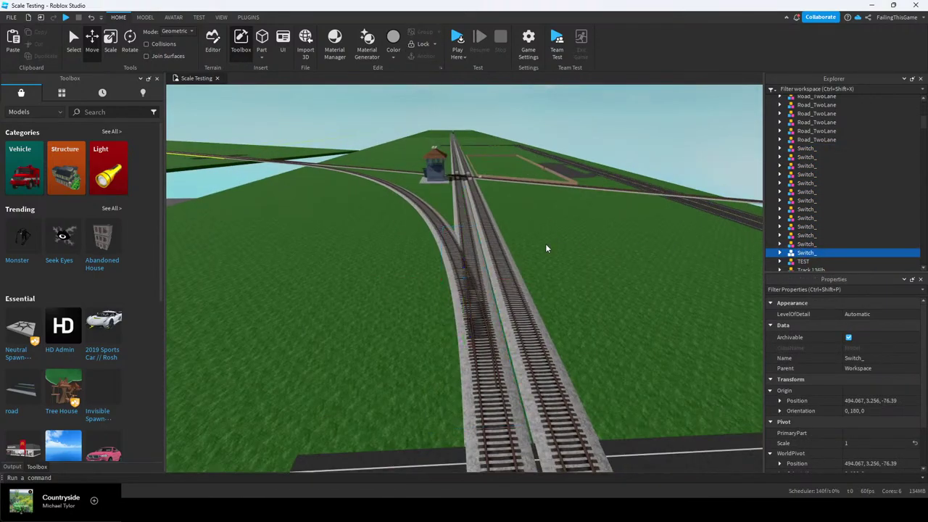
{"action": "left_click", "coordinate": [468, 292]}
{"action": "scroll", "coordinate": [849, 382], "scroll_direction": "down", "scroll_amount": 3}
{"action": "left_click", "coordinate": [849, 466]}
{"action": "left_click", "coordinate": [624, 320]}
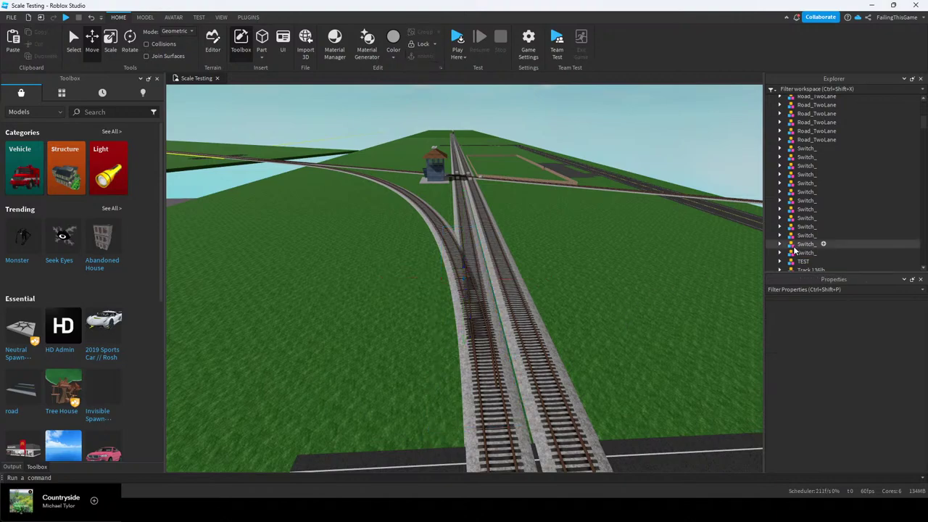
Filter the workspace for SwitchScript, select every matching script and open them all
{"action": "left_click", "coordinate": [780, 253]}
{"action": "right_click", "coordinate": [806, 263]}
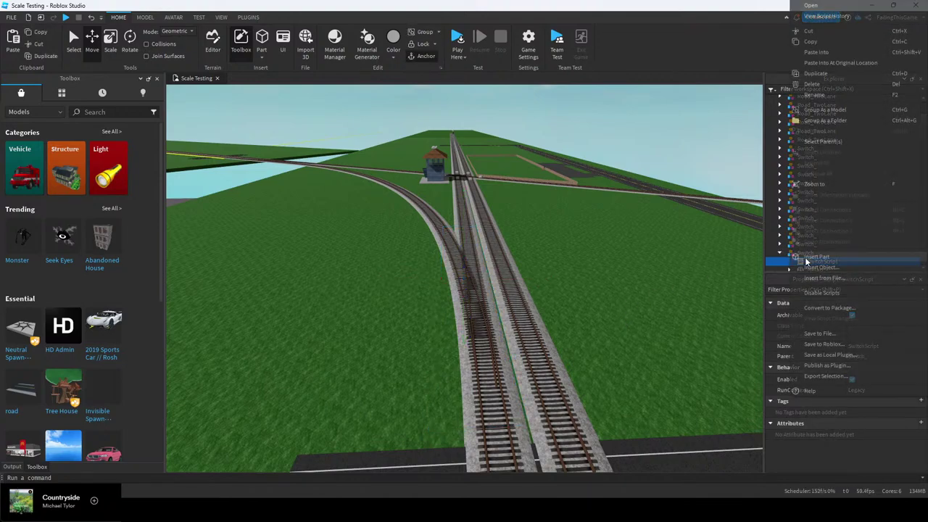
{"action": "left_click", "coordinate": [668, 237]}
{"action": "left_click", "coordinate": [667, 238]}
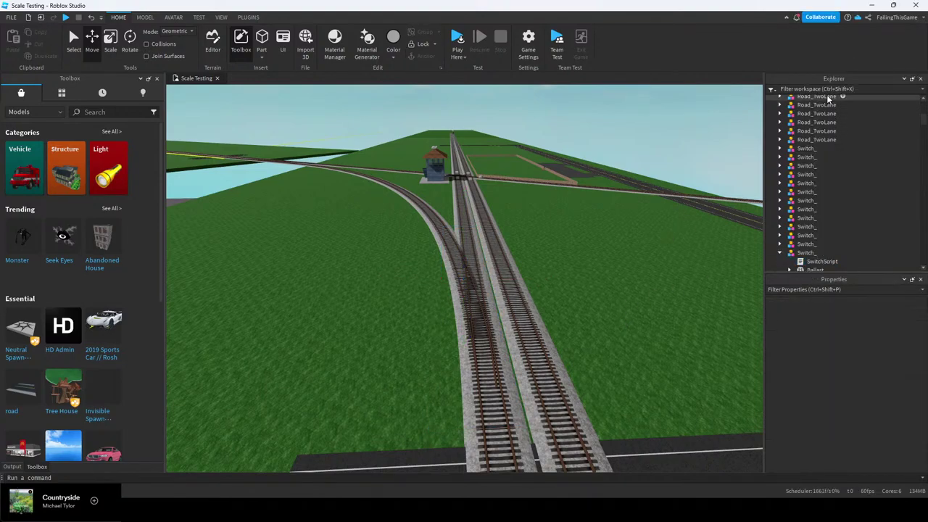
{"action": "type", "text": "SwitchScript"}
{"action": "left_click", "coordinate": [911, 100]}
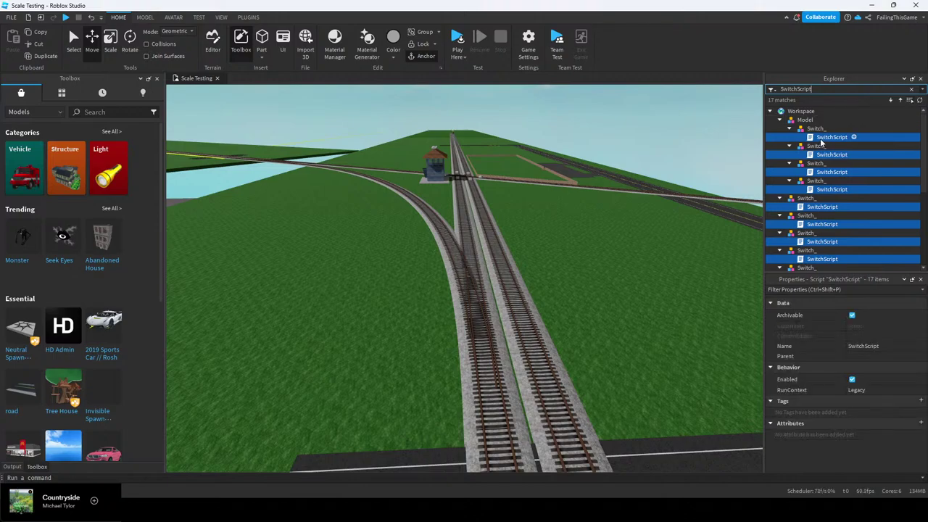
{"action": "right_click", "coordinate": [822, 139]}
{"action": "left_click", "coordinate": [805, 145]}
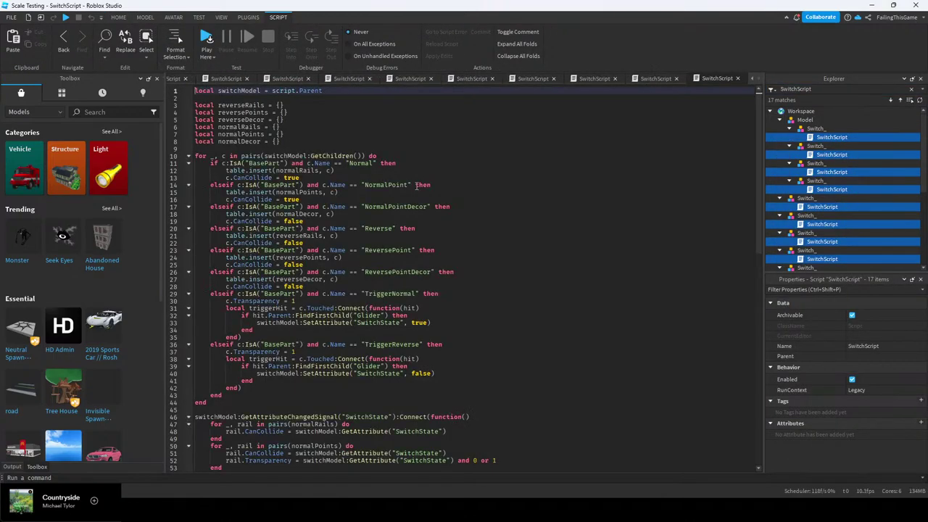
Append the line wait(0.5) after the final SetAttribute call of the open SwitchScript
{"action": "scroll", "coordinate": [426, 168], "scroll_direction": "down", "scroll_amount": 10}
{"action": "left_click", "coordinate": [532, 284]}
{"action": "key", "text": "Return"}
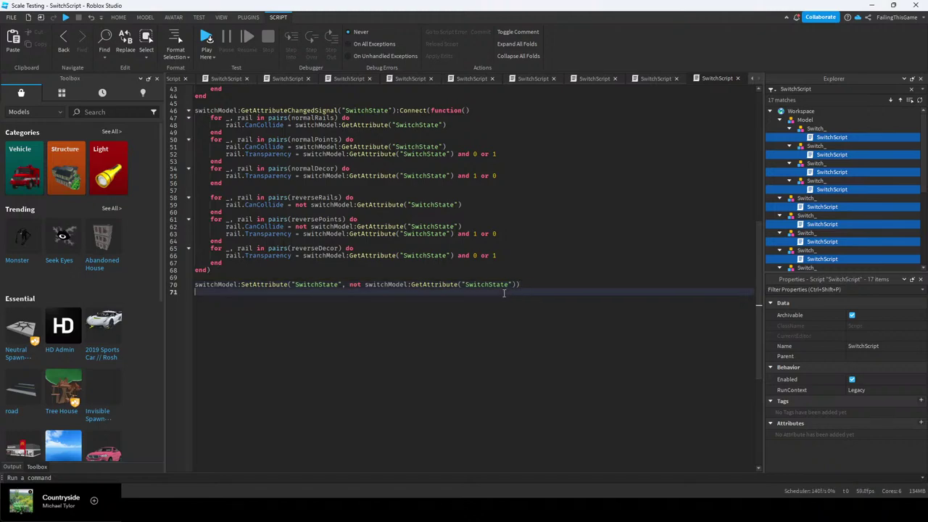
{"action": "type", "text": "wait(0.5"}
{"action": "key", "text": "BackSpace"}
{"action": "key", "text": "BackSpace"}
{"action": "key", "text": "BackSpace"}
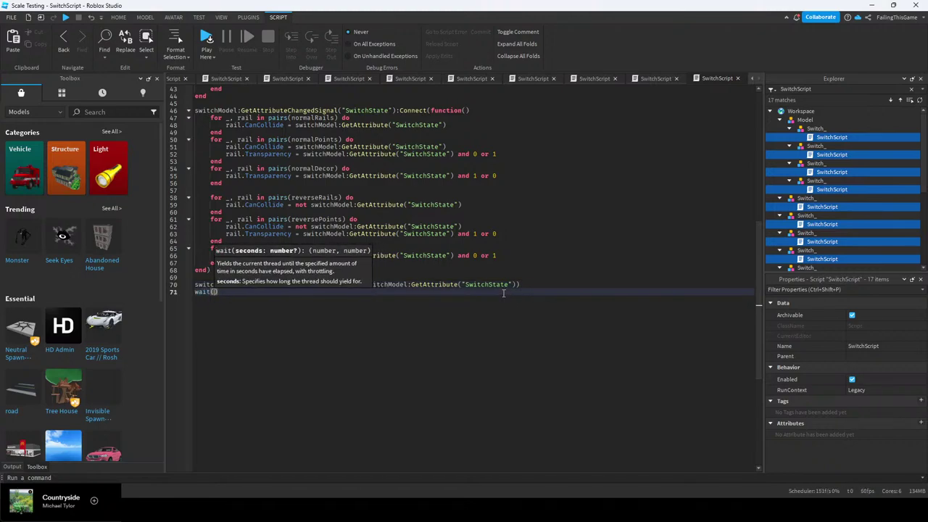
{"action": "type", "text": "5"}
{"action": "key", "text": "Right"}
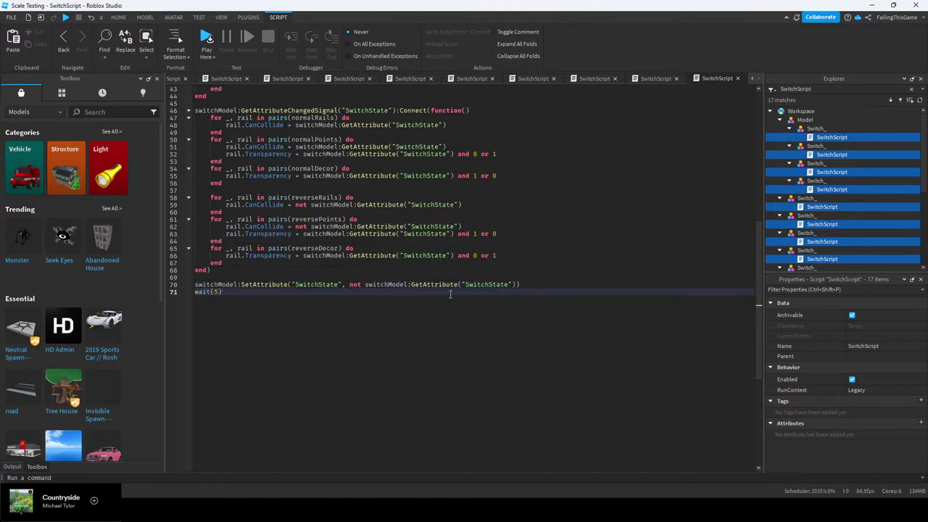
{"action": "double_click", "coordinate": [215, 292]}
{"action": "type", "text": "0."}
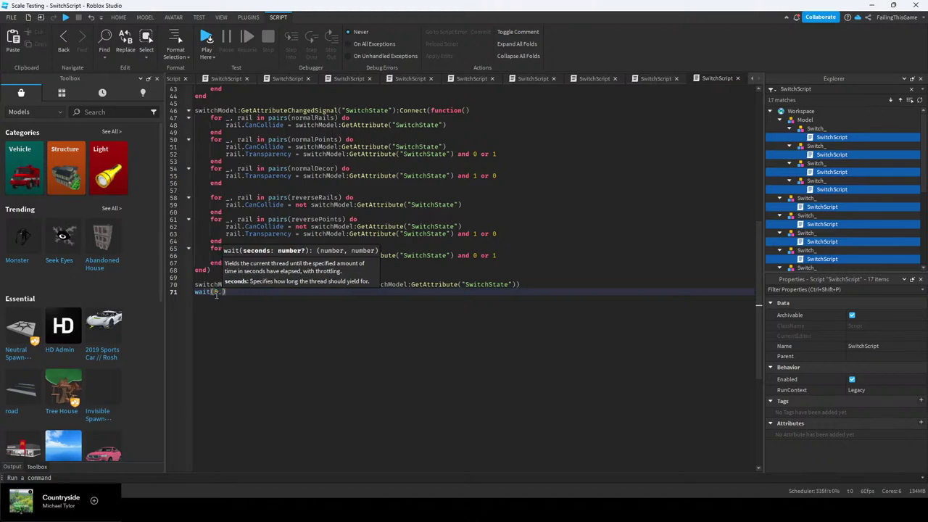
{"action": "left_click", "coordinate": [540, 294]}
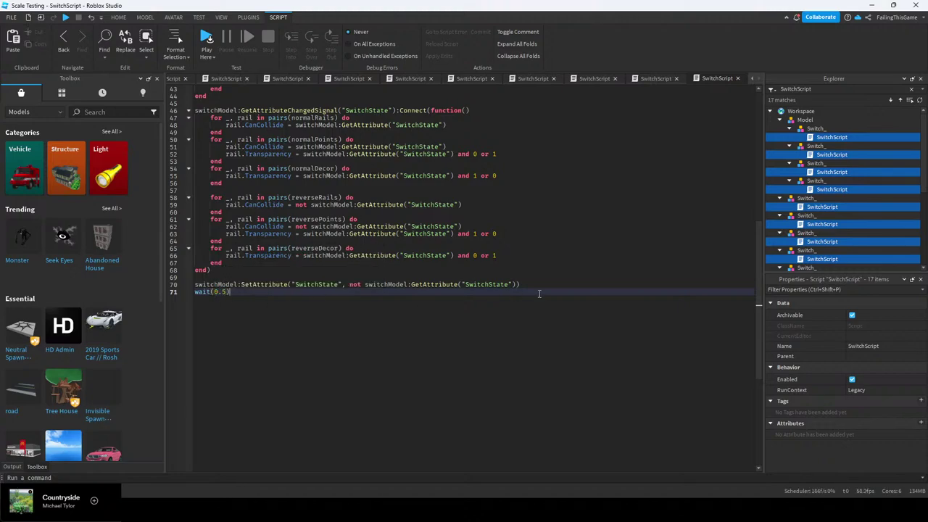
Add a copy of the SwitchState SetAttribute line below wait(0.5) to toggle the state a second time
{"action": "left_click_drag", "start_coordinate": [443, 284], "coordinate": [218, 285]}
{"action": "left_click", "coordinate": [245, 291]}
{"action": "key", "text": "Return"}
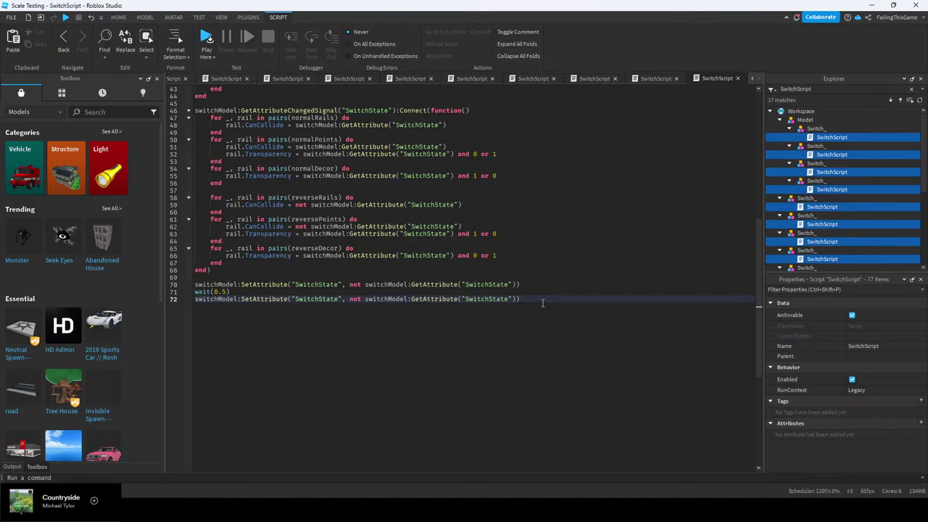
Copy the entire edited SwitchScript, close it, and replace the next open script's code with the copy
{"action": "key", "text": "ctrl+a"}
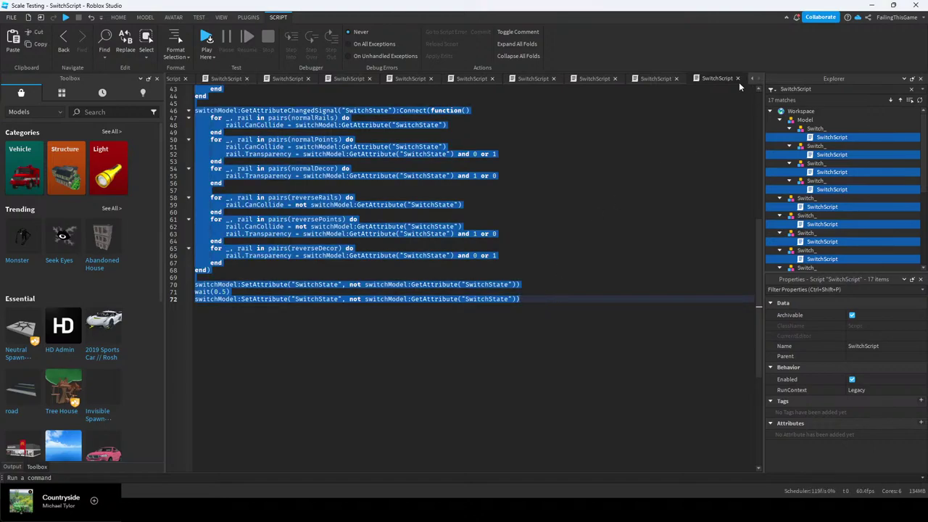
{"action": "left_click", "coordinate": [738, 79]}
{"action": "key", "text": "ctrl+a"}
{"action": "key", "text": "ctrl+v"}
{"action": "left_click", "coordinate": [738, 79]}
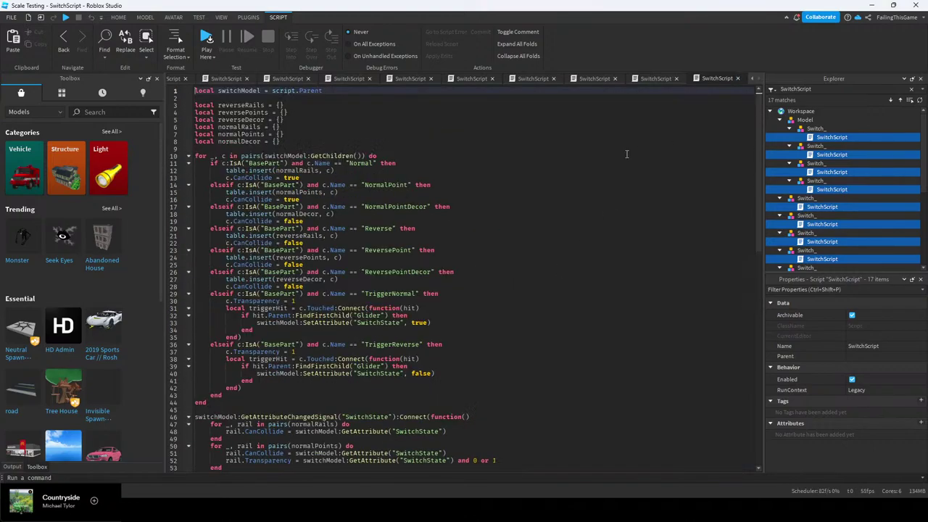
Replace the code of the next few open SwitchScripts with the copied version, closing each script once replaced
{"action": "left_click", "coordinate": [627, 154]}
{"action": "key", "text": "ctrl+a"}
{"action": "key", "text": "ctrl+v"}
{"action": "key", "text": "ctrl+Home"}
{"action": "key", "text": "ctrl+End"}
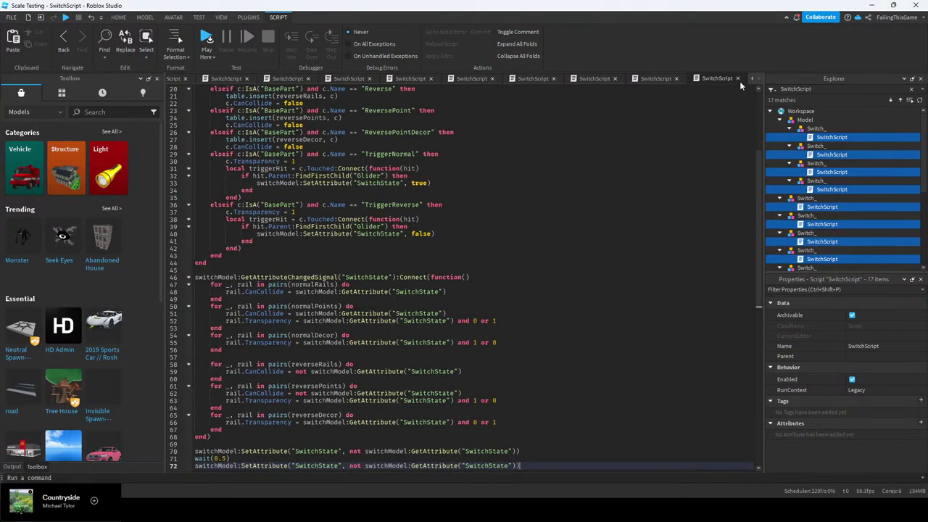
{"action": "key", "text": "ctrl+Home"}
{"action": "key", "text": "ctrl+a"}
{"action": "key", "text": "ctrl+v"}
{"action": "left_click", "coordinate": [738, 80]}
{"action": "left_click", "coordinate": [663, 141]}
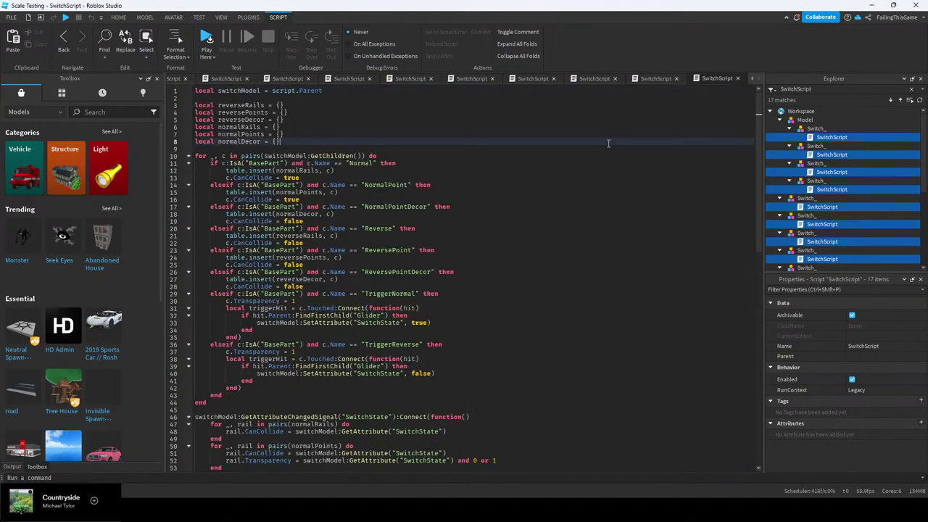
{"action": "key", "text": "ctrl+a"}
{"action": "key", "text": "ctrl+v"}
{"action": "left_click", "coordinate": [740, 80]}
{"action": "left_click", "coordinate": [653, 143]}
{"action": "key", "text": "ctrl+End"}
{"action": "key", "text": "ctrl+Home"}
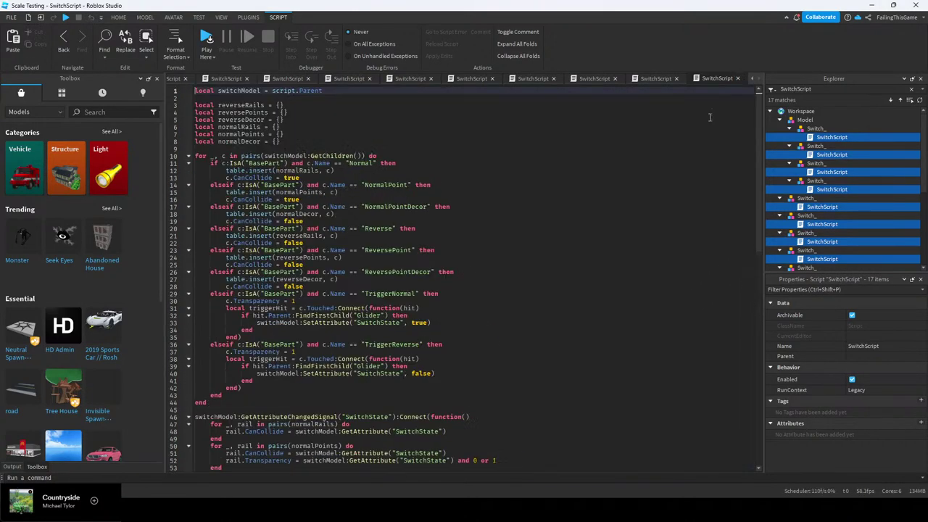
{"action": "left_click", "coordinate": [691, 139]}
{"action": "key", "text": "ctrl+End"}
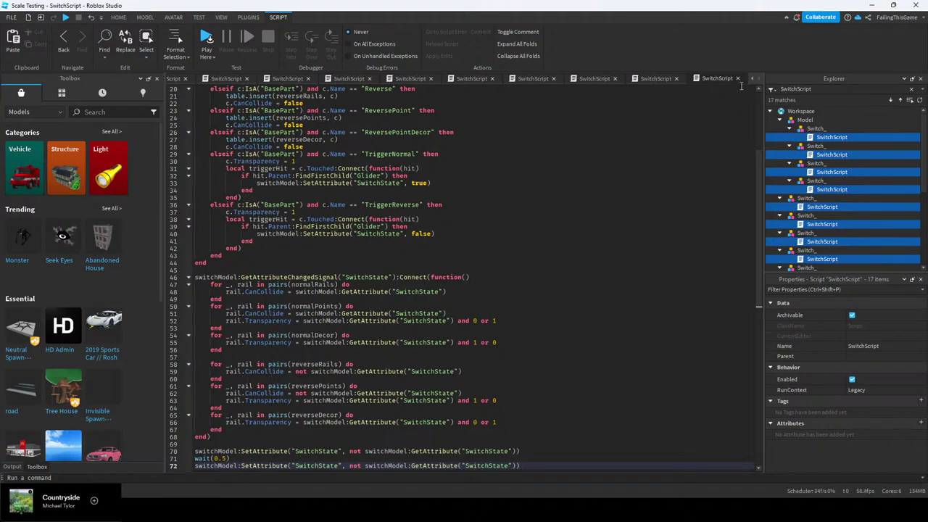
{"action": "left_click", "coordinate": [738, 79]}
Overwrite every remaining open SwitchScript with the copied code and close them all to return to the 3D scene
{"action": "left_click", "coordinate": [664, 133]}
{"action": "key", "text": "ctrl+a"}
{"action": "key", "text": "ctrl+v"}
{"action": "left_click", "coordinate": [738, 79]}
{"action": "left_click", "coordinate": [669, 139]}
{"action": "key", "text": "ctrl+a"}
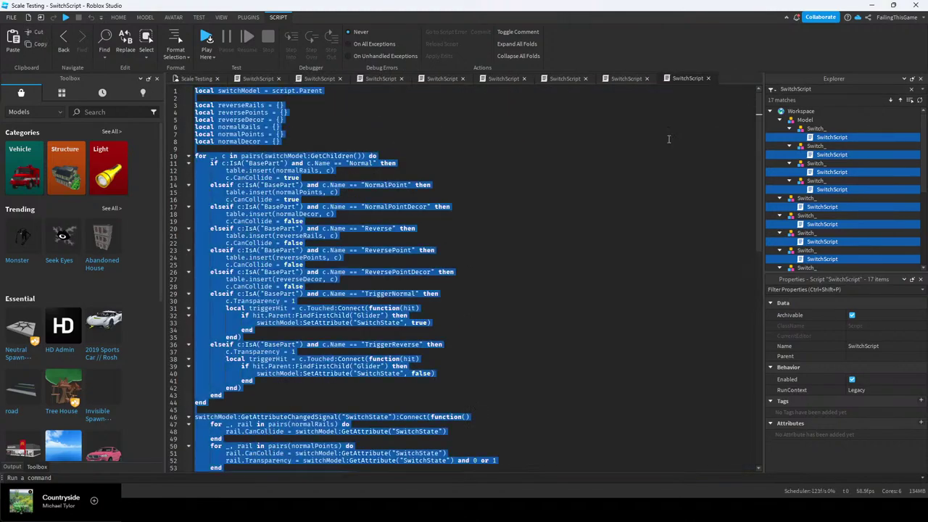
{"action": "key", "text": "ctrl+v"}
{"action": "left_click", "coordinate": [710, 79]}
{"action": "left_click", "coordinate": [648, 138]}
{"action": "key", "text": "ctrl+a"}
{"action": "key", "text": "ctrl+v"}
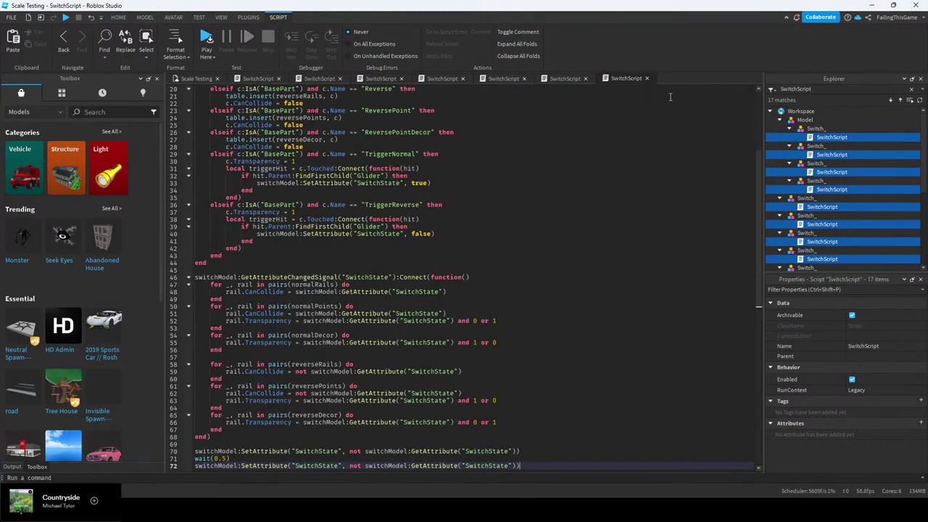
{"action": "left_click", "coordinate": [646, 79]}
{"action": "key", "text": "ctrl+End"}
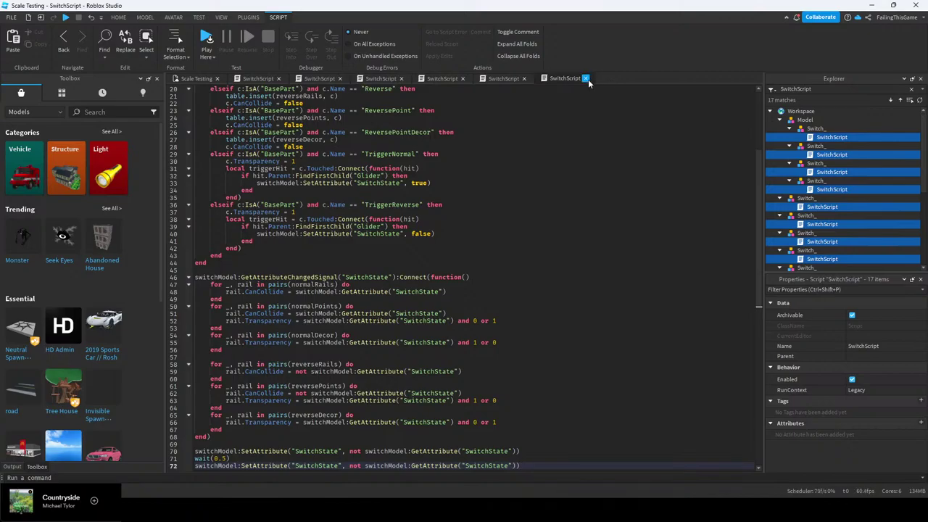
{"action": "left_click", "coordinate": [586, 78]}
{"action": "key", "text": "ctrl+End"}
{"action": "left_click", "coordinate": [524, 78]}
{"action": "key", "text": "ctrl+End"}
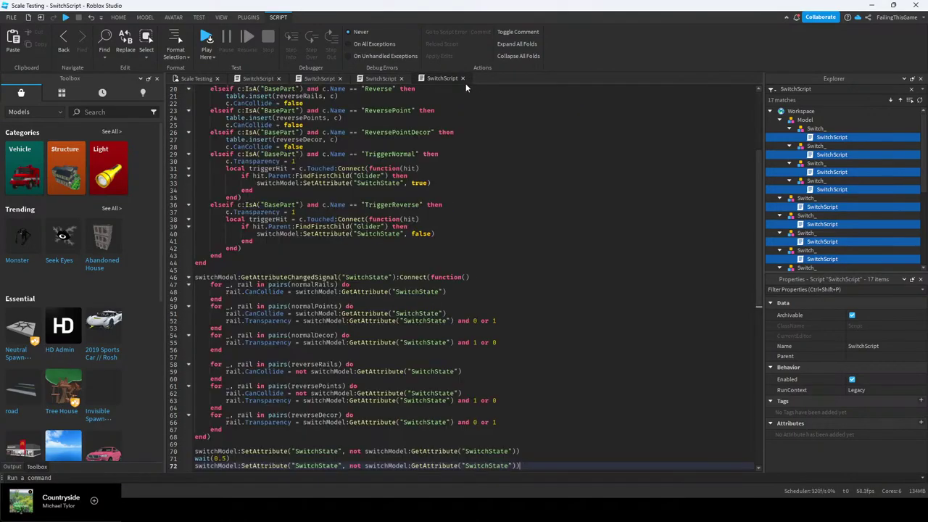
{"action": "left_click", "coordinate": [462, 78]}
{"action": "key", "text": "ctrl+End"}
{"action": "left_click", "coordinate": [401, 78]}
{"action": "key", "text": "ctrl+End"}
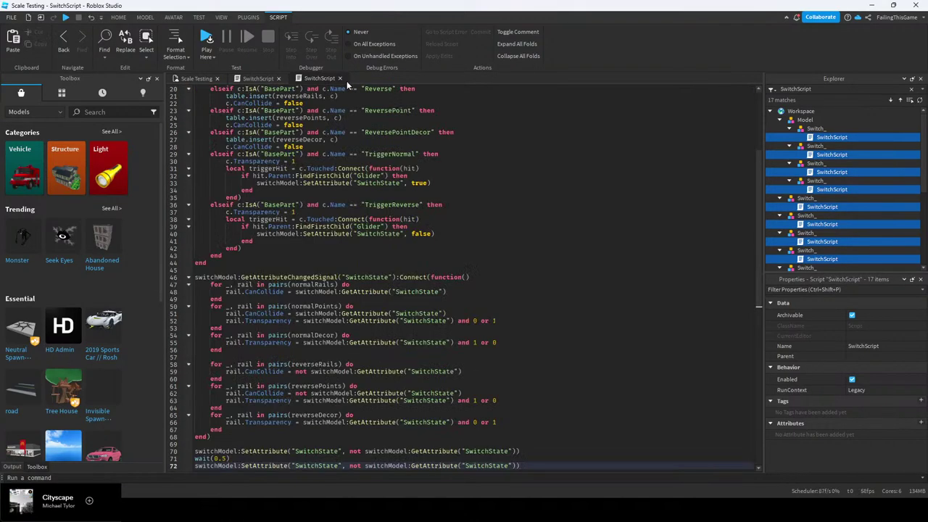
{"action": "left_click", "coordinate": [340, 78]}
{"action": "key", "text": "ctrl+End"}
{"action": "left_click", "coordinate": [278, 78]}
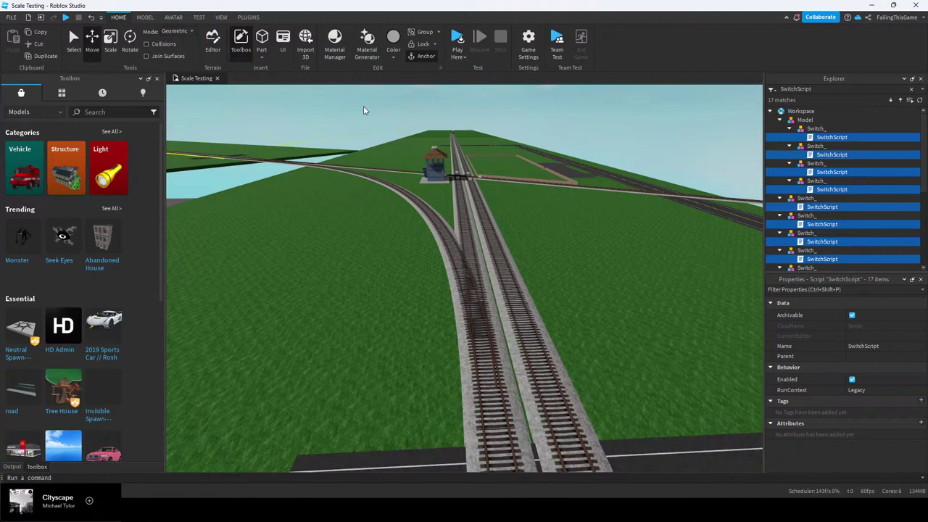
Clear the SwitchScript filter from the workspace and select the track switch beside the two-lane road
{"action": "left_click", "coordinate": [600, 243]}
{"action": "left_click", "coordinate": [912, 89]}
{"action": "right_click_drag", "start_coordinate": [619, 286], "coordinate": [524, 311]}
{"action": "left_click", "coordinate": [523, 310]}
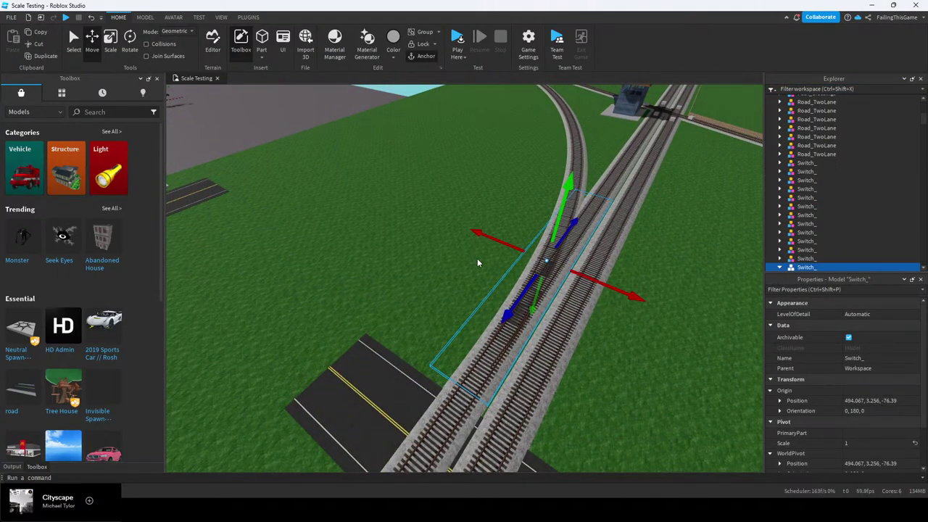
Locate and select the switch beyond the distant road crossing, and collapse the expanded Switch_ model in the object tree
{"action": "left_click", "coordinate": [477, 262]}
{"action": "right_click_drag", "start_coordinate": [477, 262], "coordinate": [498, 256]}
{"action": "key", "text": "w"}
{"action": "right_click_drag", "start_coordinate": [498, 252], "coordinate": [490, 262]}
{"action": "key", "text": "w"}
{"action": "key", "text": "w"}
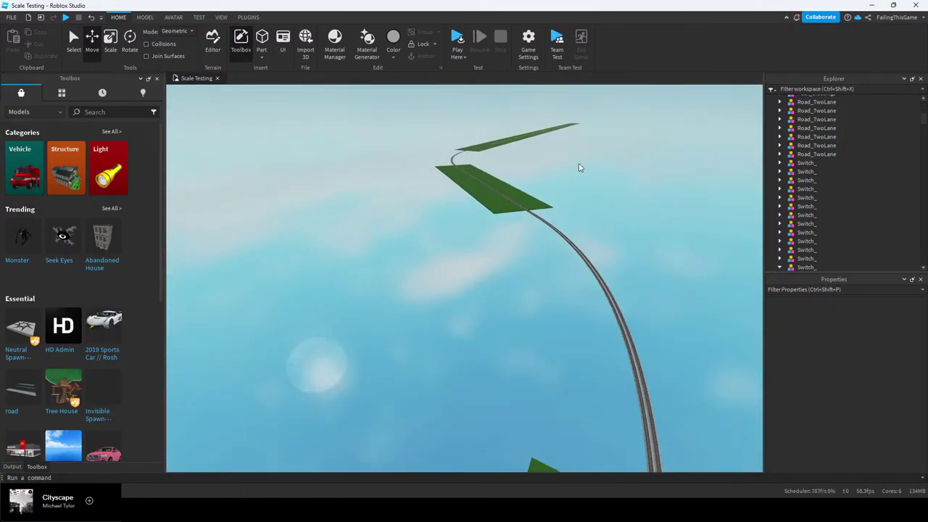
{"action": "left_click", "coordinate": [561, 147]}
{"action": "key", "text": "f"}
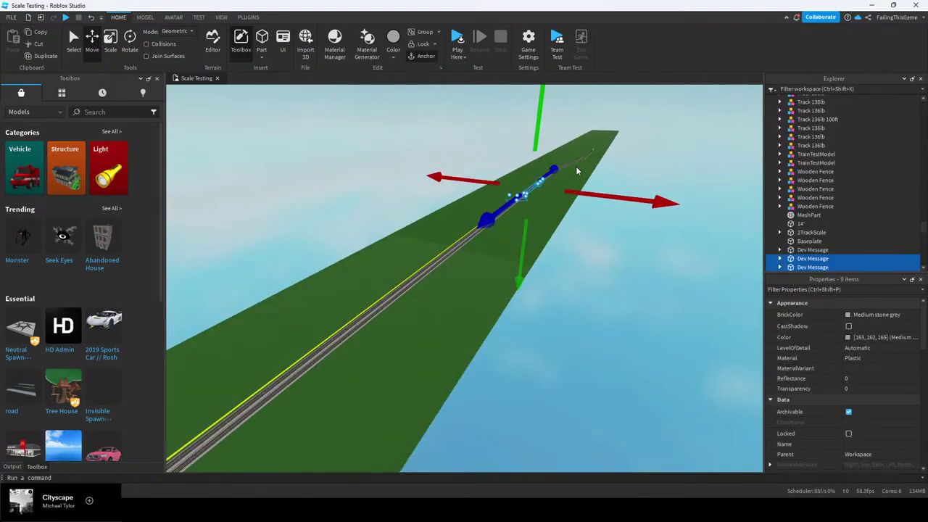
{"action": "left_click", "coordinate": [555, 272]}
{"action": "left_click", "coordinate": [505, 248]}
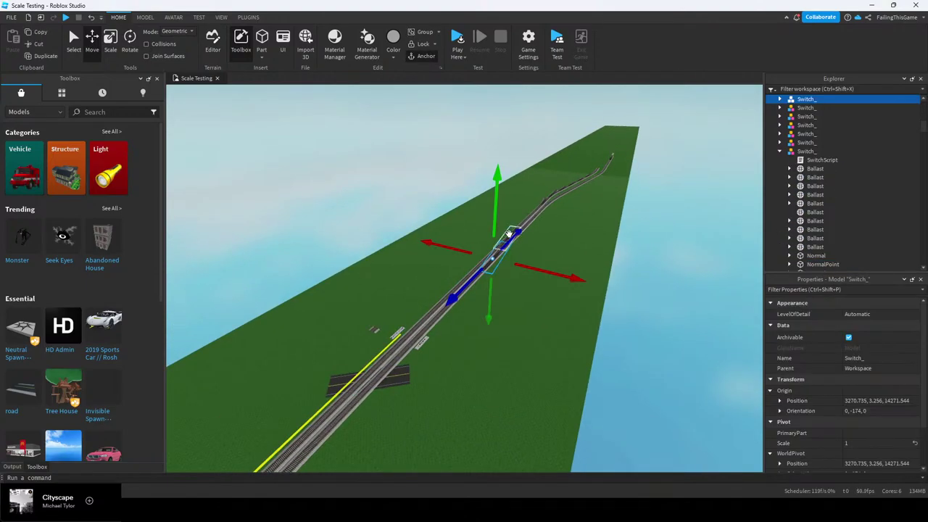
{"action": "right_click_drag", "start_coordinate": [574, 241], "coordinate": [572, 241]}
{"action": "left_click", "coordinate": [780, 151]}
{"action": "right_click_drag", "start_coordinate": [517, 224], "coordinate": [517, 224]}
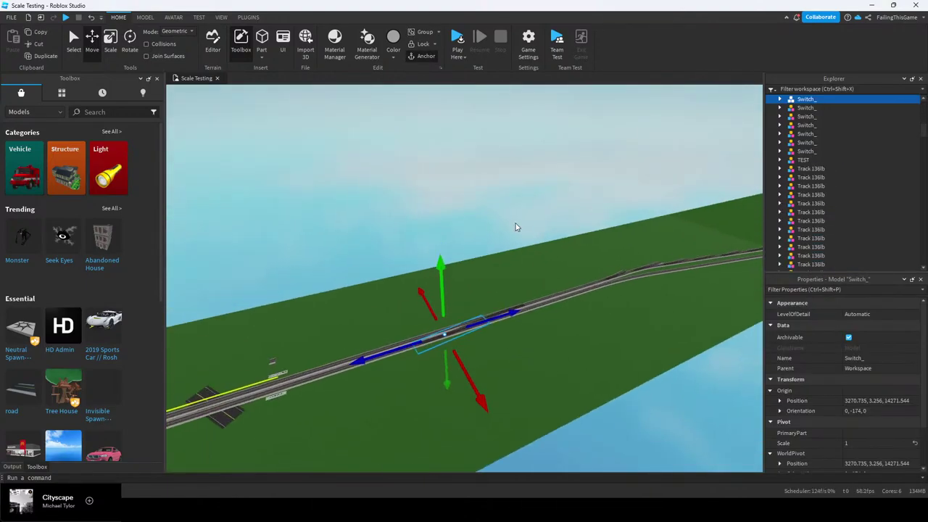
Follow the double-track line back to the other crossover and examine its switches
{"action": "left_click", "coordinate": [527, 241]}
{"action": "scroll", "coordinate": [528, 241], "scroll_direction": "up", "scroll_amount": 1}
{"action": "left_click", "coordinate": [562, 251]}
{"action": "left_click", "coordinate": [450, 251]}
{"action": "right_click_drag", "start_coordinate": [451, 251], "coordinate": [453, 251]}
{"action": "right_click_drag", "start_coordinate": [558, 221], "coordinate": [559, 222]}
{"action": "right_click_drag", "start_coordinate": [460, 200], "coordinate": [459, 201]}
{"action": "key", "text": "e"}
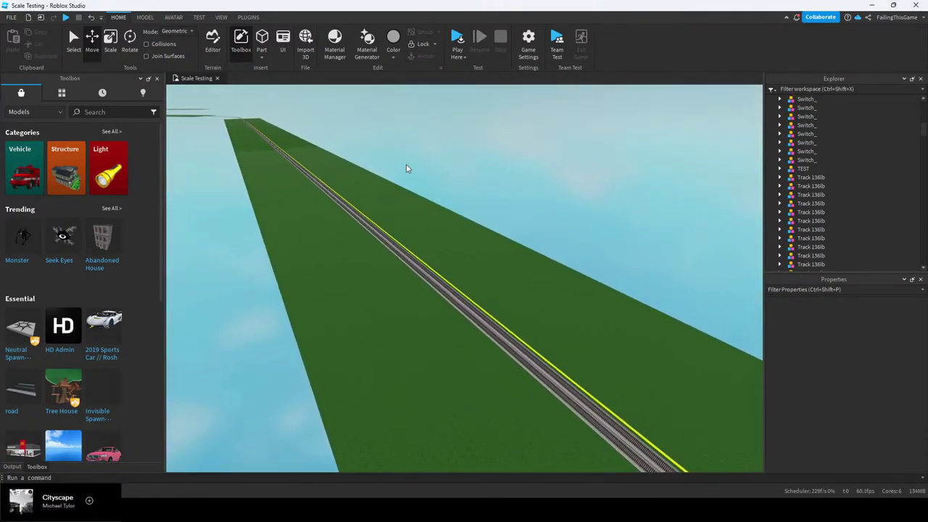
{"action": "left_click", "coordinate": [245, 124]}
{"action": "key", "text": "f"}
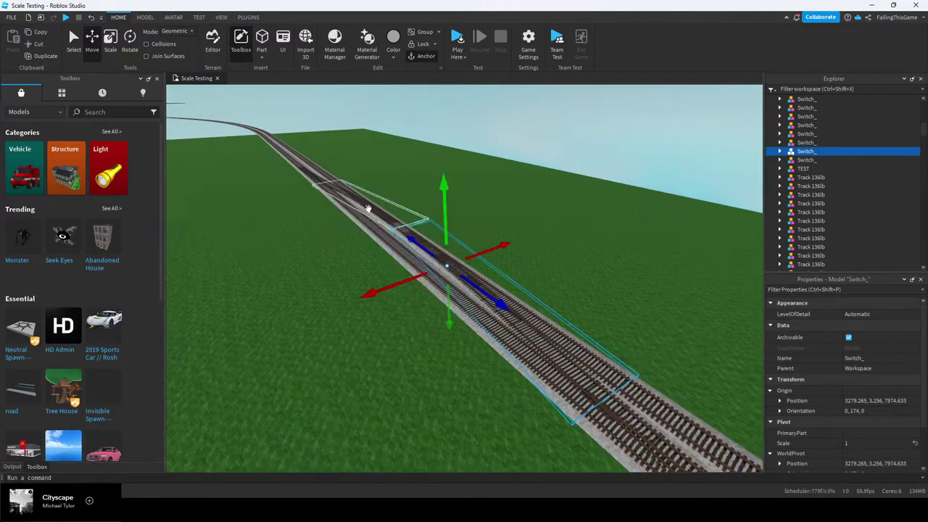
{"action": "left_click", "coordinate": [363, 197]}
{"action": "left_click", "coordinate": [510, 296]}
{"action": "left_click", "coordinate": [527, 254]}
Return to the crossover beyond the distant road crossing and test its switch points in a short Run simulation
{"action": "right_click_drag", "start_coordinate": [528, 253], "coordinate": [527, 254]}
{"action": "key", "text": "w"}
{"action": "key", "text": "e"}
{"action": "left_click", "coordinate": [523, 153]}
{"action": "key", "text": "f"}
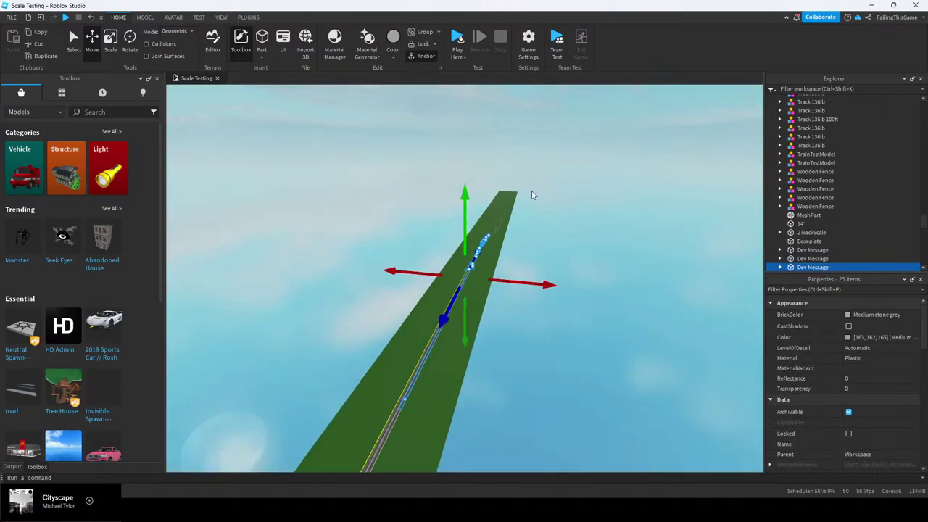
{"action": "left_click", "coordinate": [495, 282]}
{"action": "left_click", "coordinate": [470, 268]}
{"action": "key", "text": "f"}
{"action": "left_click", "coordinate": [538, 309]}
{"action": "key", "text": "w"}
{"action": "right_click_drag", "start_coordinate": [564, 240], "coordinate": [564, 240]}
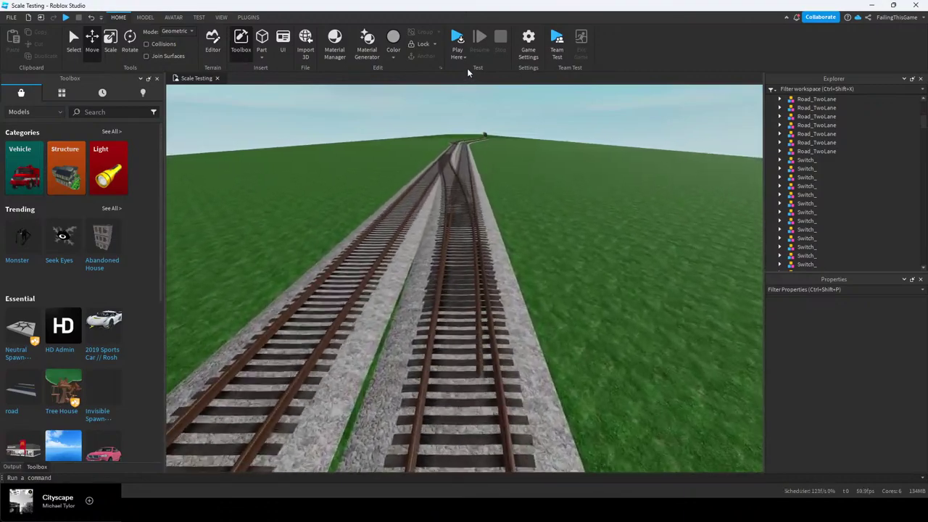
{"action": "left_click", "coordinate": [464, 57]}
{"action": "left_click", "coordinate": [464, 85]}
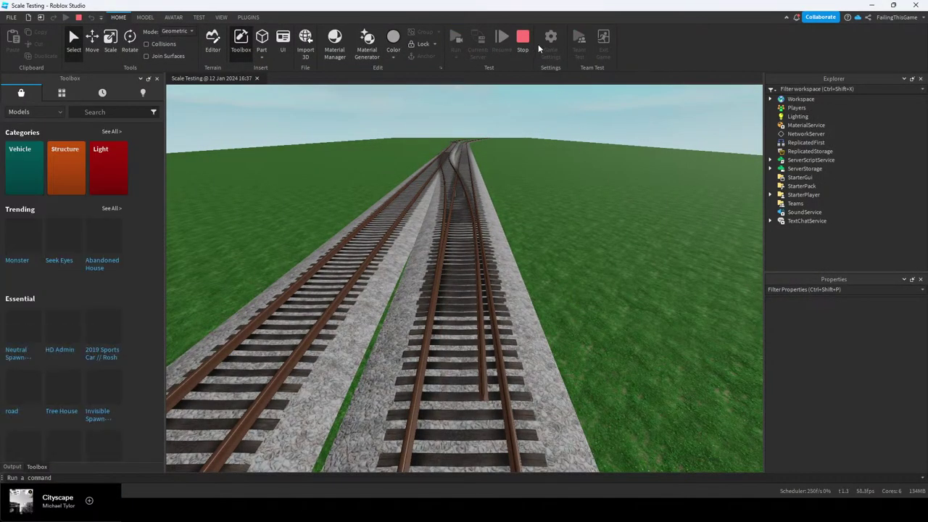
{"action": "key", "text": "e"}
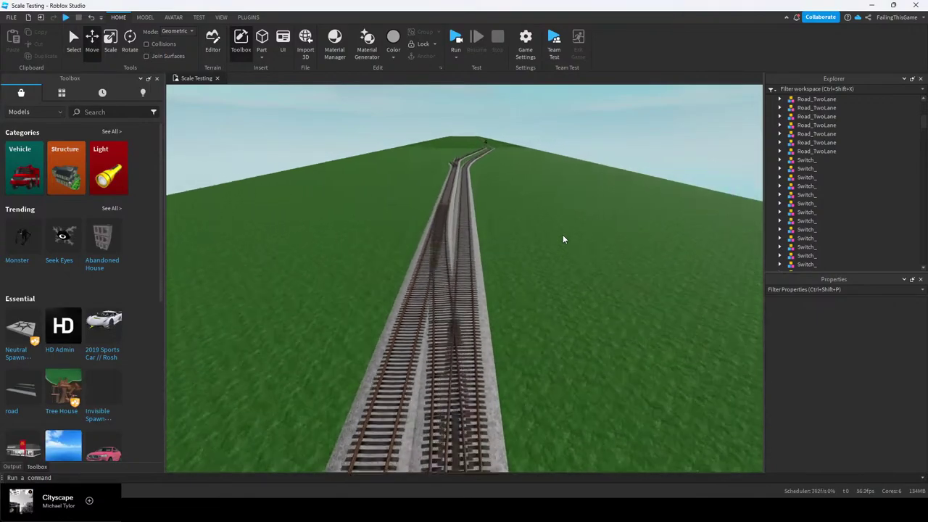
Turn off SwitchState on the nearer crossover switch and test its points in a short simulation
{"action": "key", "text": "w"}
{"action": "key", "text": "w"}
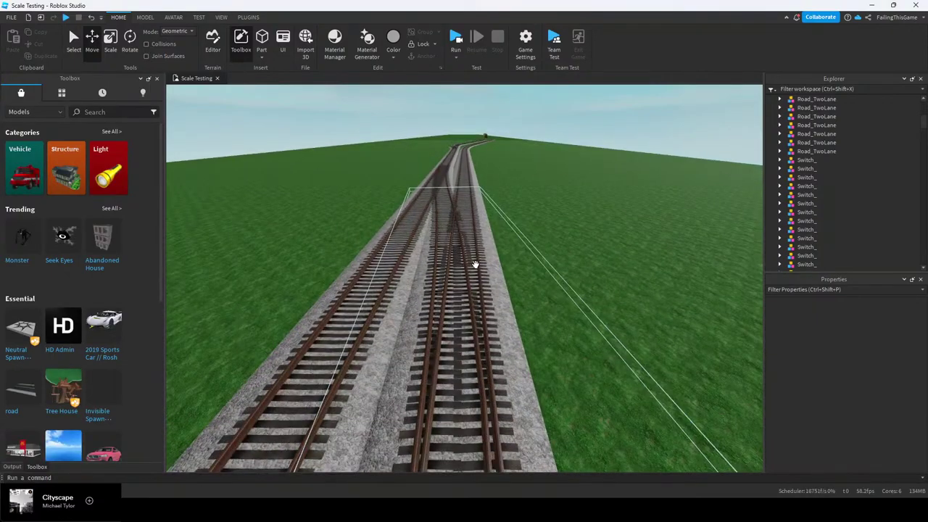
{"action": "left_click", "coordinate": [475, 265]}
{"action": "key", "text": "s"}
{"action": "scroll", "coordinate": [873, 435], "scroll_direction": "down", "scroll_amount": 3}
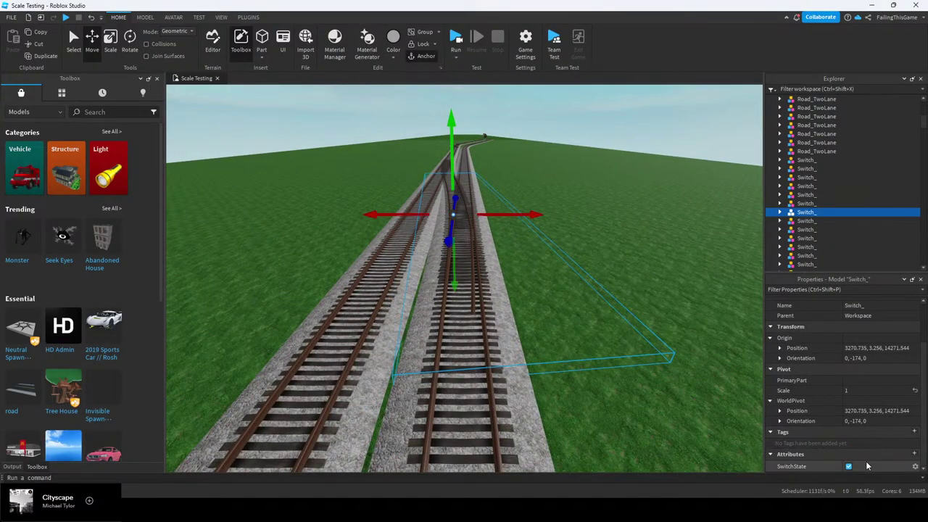
{"action": "left_click", "coordinate": [865, 464]}
{"action": "left_click", "coordinate": [668, 250]}
{"action": "left_click", "coordinate": [456, 37]}
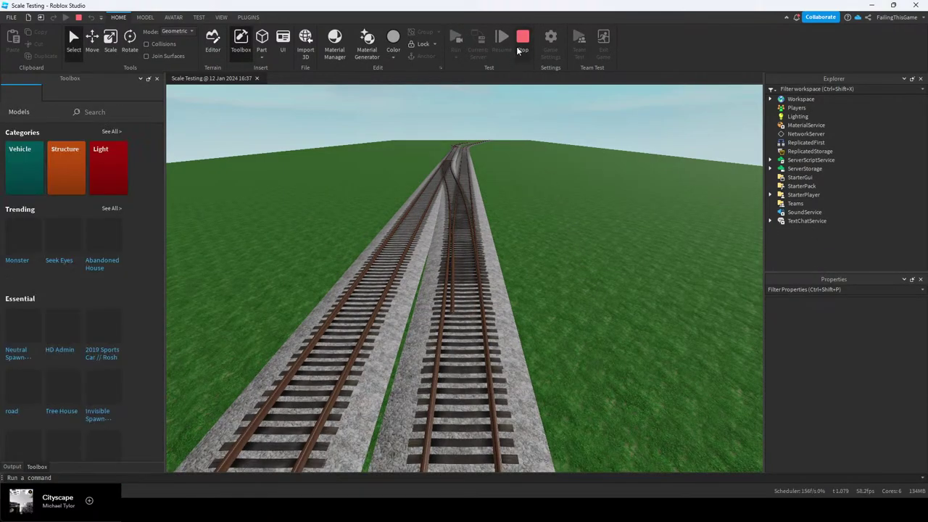
{"action": "left_click", "coordinate": [522, 46]}
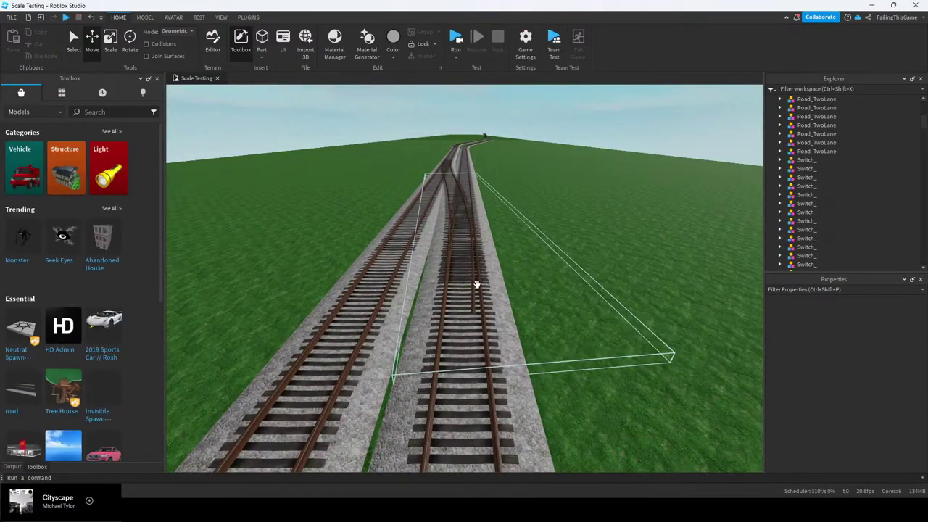
Turn SwitchState back on for the tested crossover switch
{"action": "scroll", "coordinate": [858, 413], "scroll_direction": "down", "scroll_amount": 3}
{"action": "left_click", "coordinate": [848, 466]}
{"action": "left_click", "coordinate": [688, 331]}
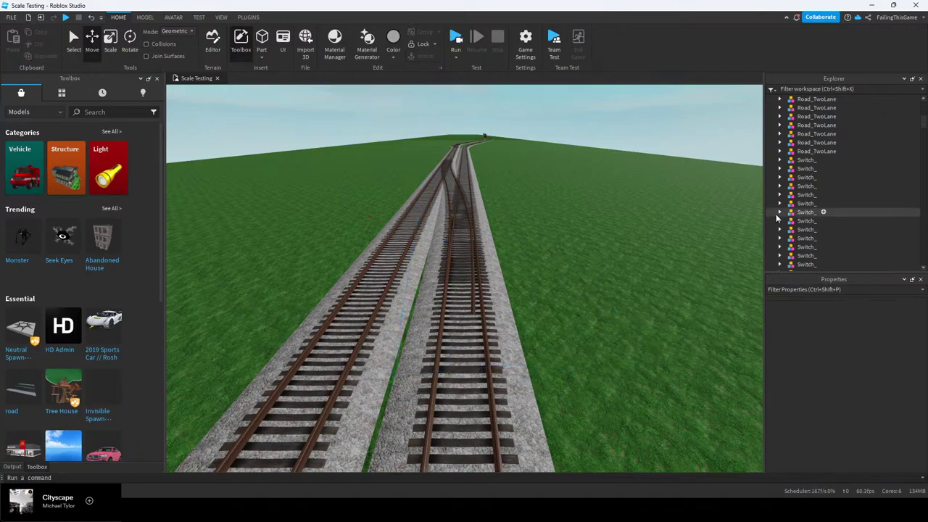
Follow the line to the yard ladder and inspect the tracks alongside it
{"action": "right_click_drag", "start_coordinate": [523, 230], "coordinate": [505, 230]}
{"action": "key", "text": "w"}
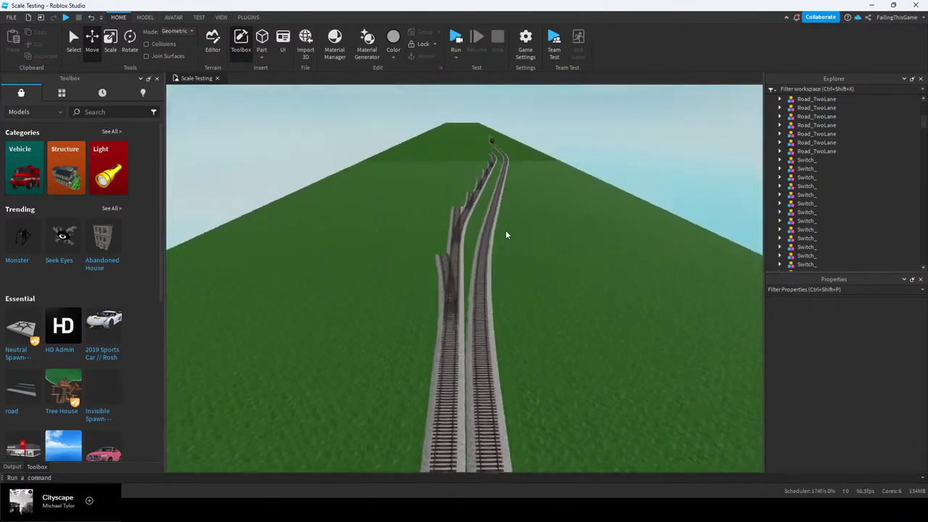
{"action": "left_click", "coordinate": [446, 298]}
{"action": "key", "text": "w"}
{"action": "key", "text": "e"}
{"action": "left_click", "coordinate": [467, 278]}
{"action": "left_click", "coordinate": [509, 228]}
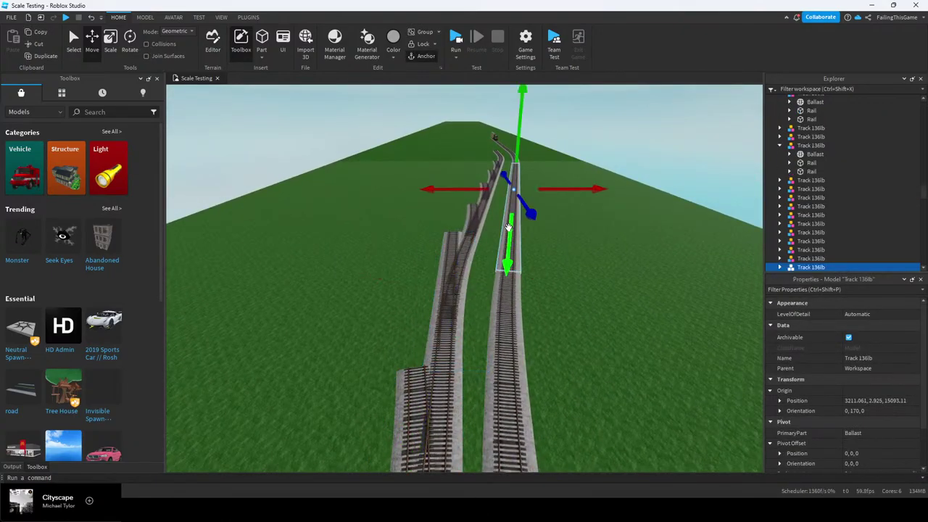
{"action": "left_click", "coordinate": [569, 217]}
{"action": "key", "text": "d"}
{"action": "right_click_drag", "start_coordinate": [514, 237], "coordinate": [515, 237]}
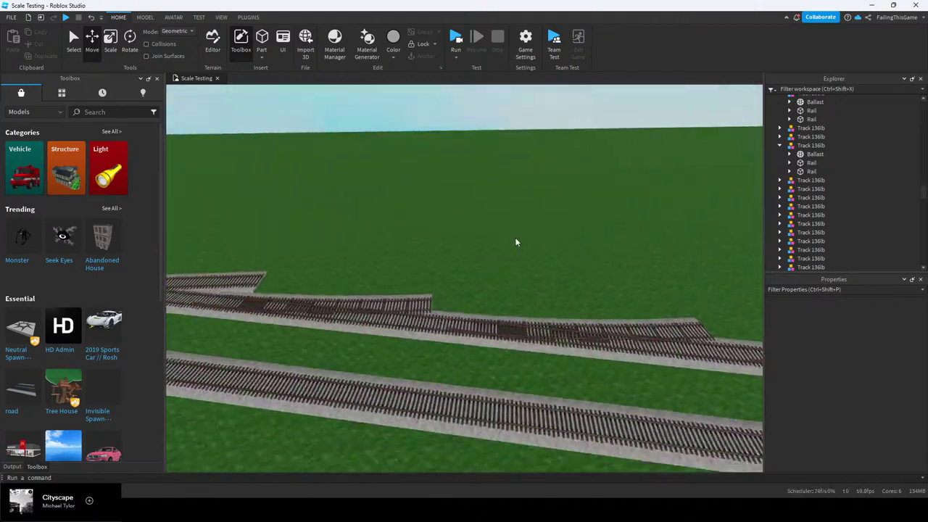
Check the SwitchState attribute of the yard ladder's first switch against its points
{"action": "key", "text": "q"}
{"action": "left_click", "coordinate": [510, 296]}
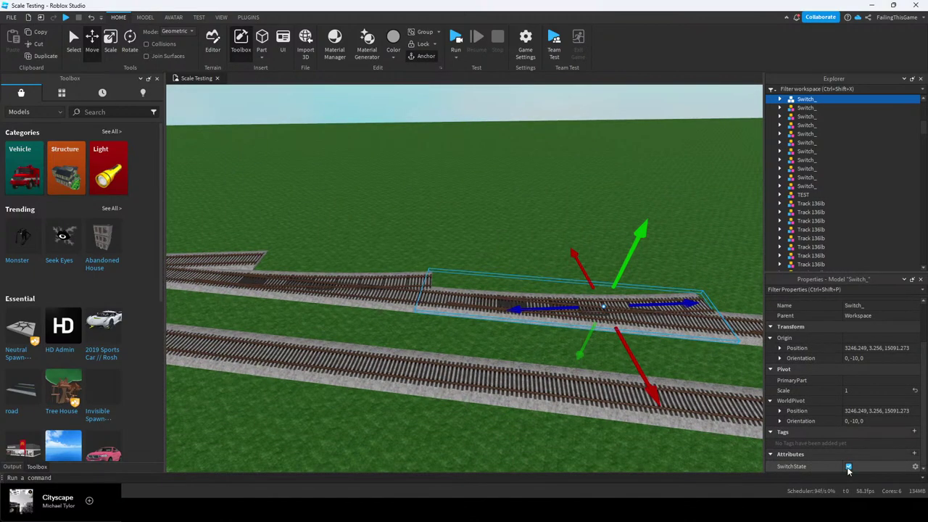
{"action": "key", "text": "w"}
{"action": "right_click_drag", "start_coordinate": [460, 303], "coordinate": [523, 269]}
{"action": "left_click", "coordinate": [523, 268]}
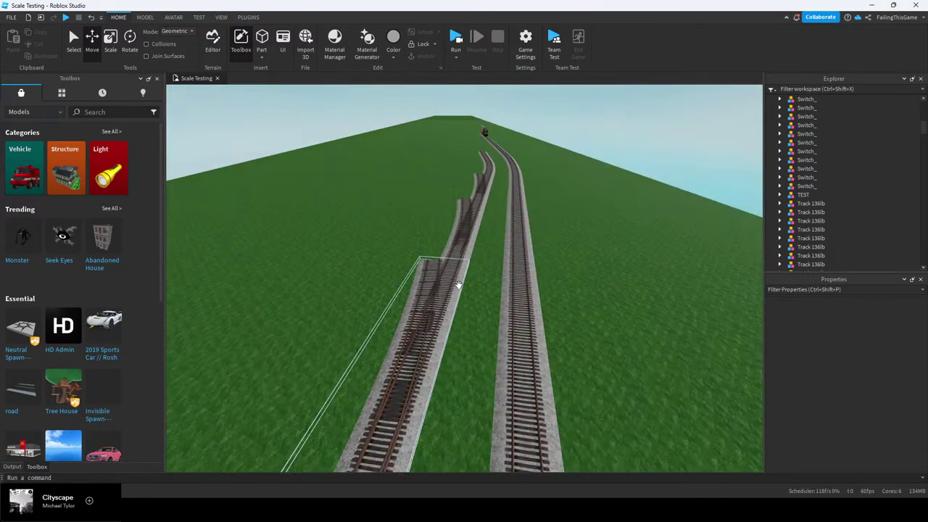
{"action": "left_click", "coordinate": [426, 304]}
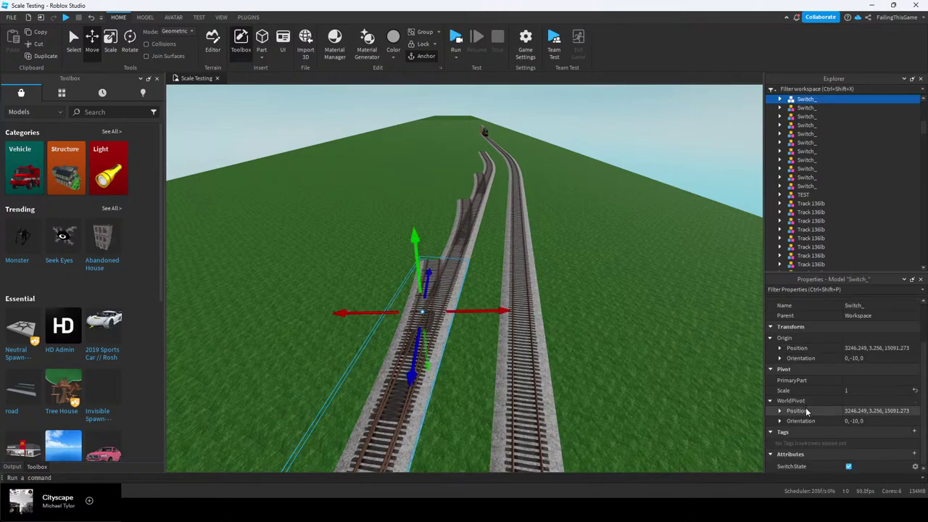
{"action": "scroll", "coordinate": [848, 470], "scroll_direction": "up", "scroll_amount": 2}
{"action": "left_click", "coordinate": [590, 263]}
Examine the line from the yard ladder back toward the road crossing, checking the crossover switch on the way
{"action": "right_click_drag", "start_coordinate": [590, 263], "coordinate": [580, 258]}
{"action": "key", "text": "e"}
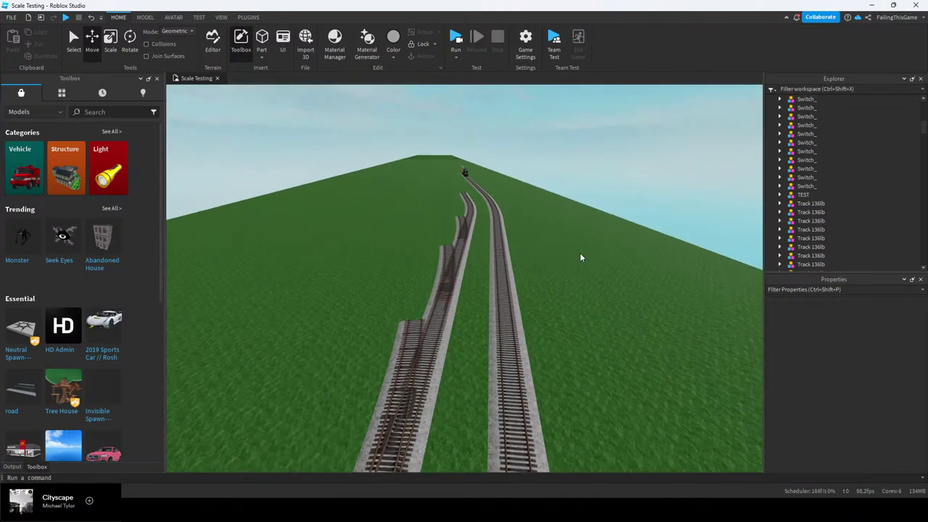
{"action": "key", "text": "e"}
{"action": "right_click_drag", "start_coordinate": [521, 360], "coordinate": [400, 257]}
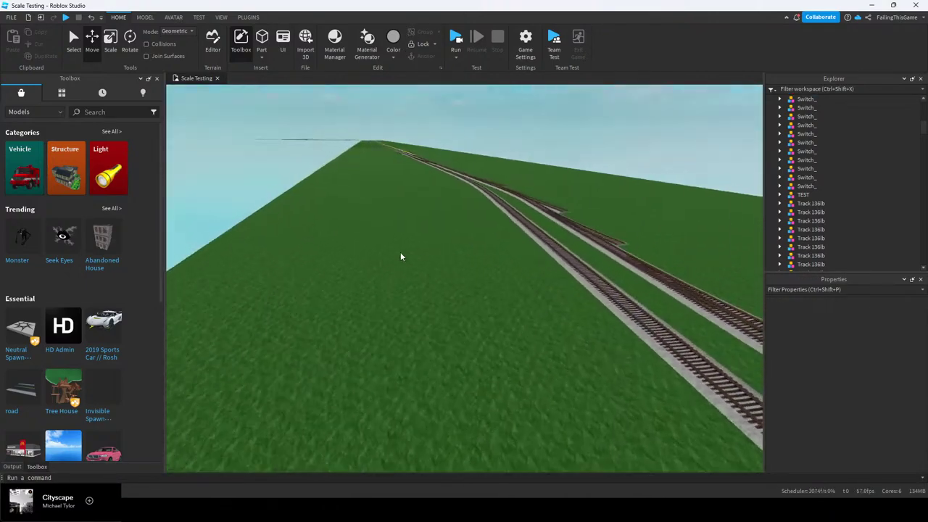
{"action": "key", "text": "e"}
{"action": "key", "text": "d"}
{"action": "right_click_drag", "start_coordinate": [533, 250], "coordinate": [496, 247]}
{"action": "key", "text": "q"}
{"action": "key", "text": "w"}
{"action": "left_click", "coordinate": [510, 250]}
{"action": "key", "text": "w"}
{"action": "left_click", "coordinate": [490, 210]}
{"action": "left_click", "coordinate": [396, 233]}
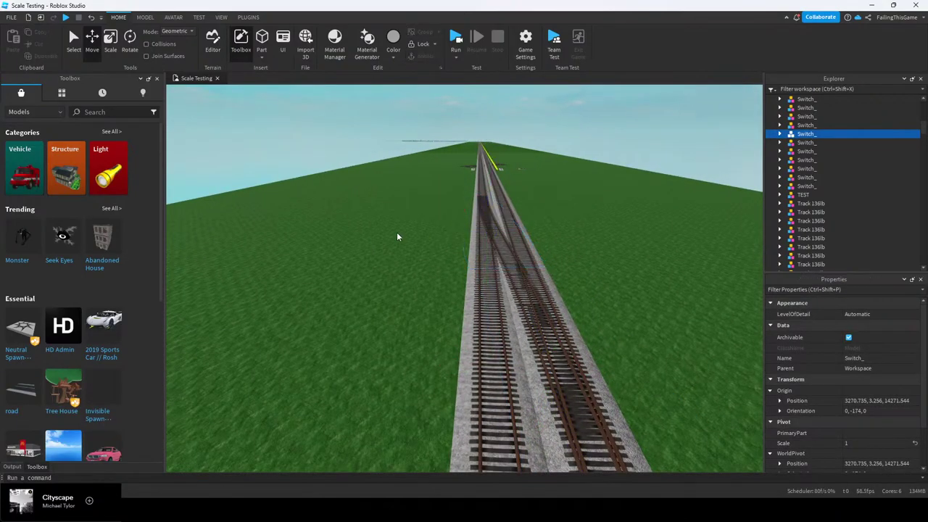
Clear the selection and examine the tracks around the road crossing, looking back toward the crossover
{"action": "key", "text": "w"}
{"action": "key", "text": "e"}
{"action": "right_click_drag", "start_coordinate": [397, 234], "coordinate": [535, 254]}
{"action": "left_click", "coordinate": [487, 243]}
{"action": "left_click", "coordinate": [539, 230]}
{"action": "key", "text": "d"}
{"action": "key", "text": "s"}
{"action": "key", "text": "q"}
{"action": "key", "text": "d"}
{"action": "key", "text": "e"}
{"action": "key", "text": "q"}
{"action": "key", "text": "d"}
{"action": "key", "text": "e"}
{"action": "key", "text": "q"}
{"action": "key", "text": "e"}
{"action": "key", "text": "e"}
{"action": "key", "text": "s"}
{"action": "key", "text": "d"}
{"action": "key", "text": "q"}
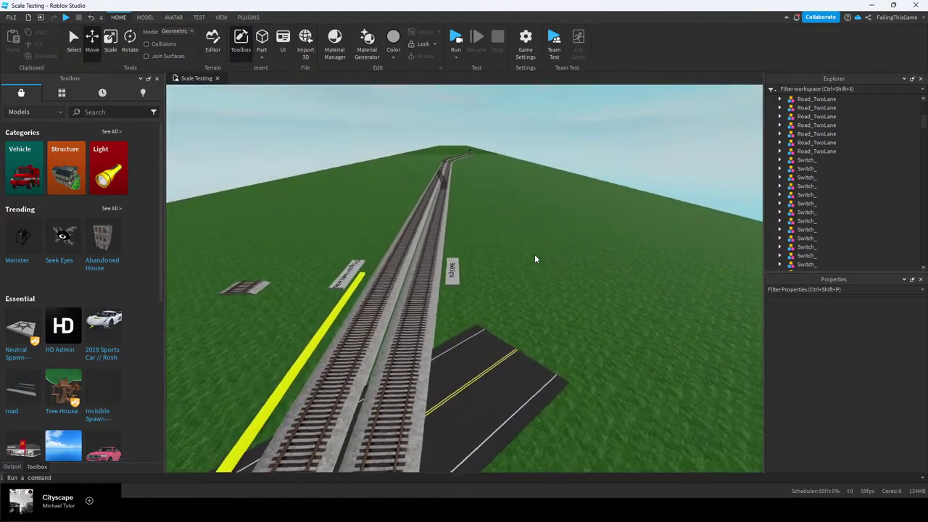
Follow the line from the road crossing past the crossover to the start of the yard ladder
{"action": "key", "text": "a"}
{"action": "key", "text": "w"}
{"action": "key", "text": "e"}
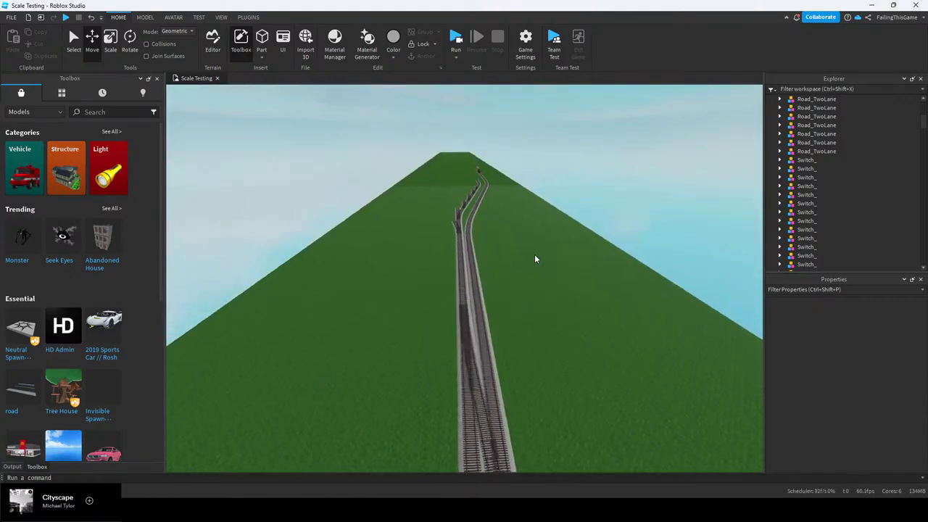
{"action": "key", "text": "w"}
{"action": "key", "text": "e"}
{"action": "key", "text": "e"}
{"action": "key", "text": "e"}
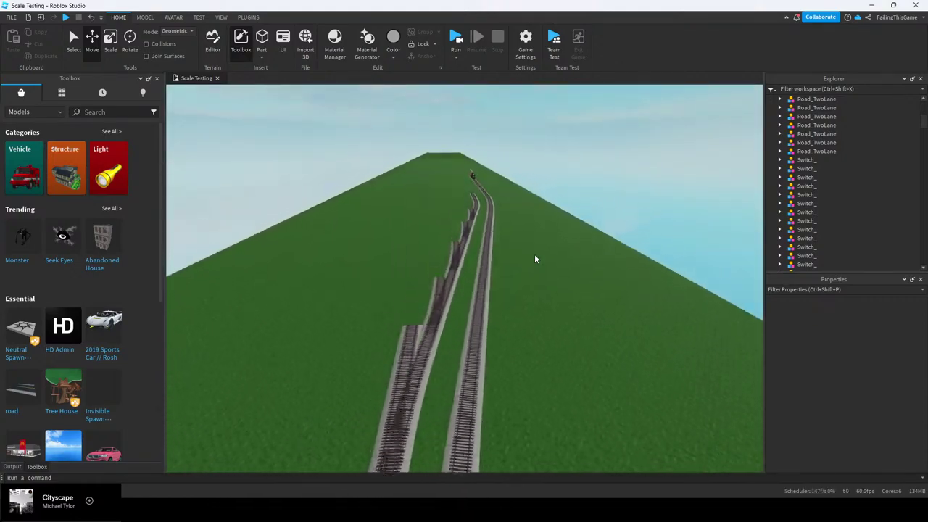
Inspect the yard ladder switches and the adjoining main track from both directions
{"action": "key", "text": "w"}
{"action": "right_click_drag", "start_coordinate": [535, 255], "coordinate": [542, 256]}
{"action": "key", "text": "w"}
{"action": "key", "text": "w"}
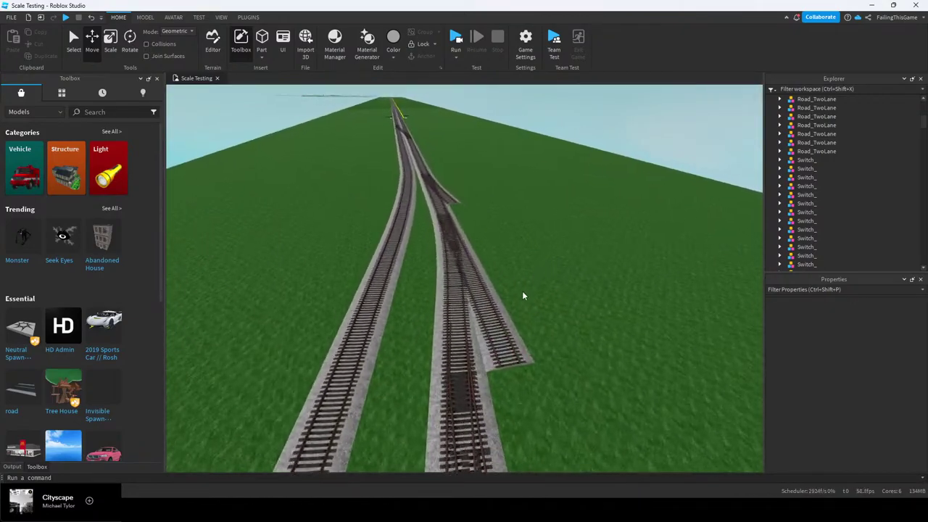
{"action": "key", "text": "w"}
{"action": "right_click_drag", "start_coordinate": [508, 320], "coordinate": [507, 320]}
{"action": "key", "text": "w"}
{"action": "key", "text": "w"}
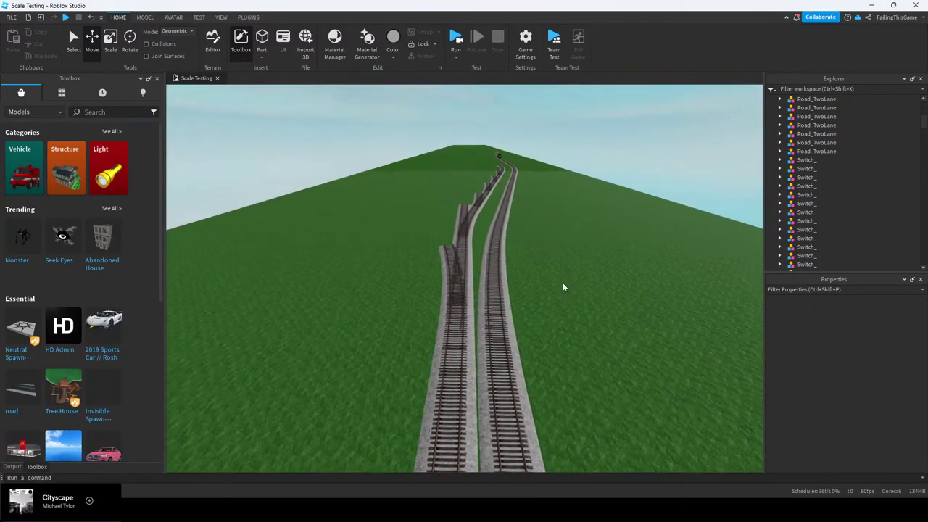
{"action": "key", "text": "e"}
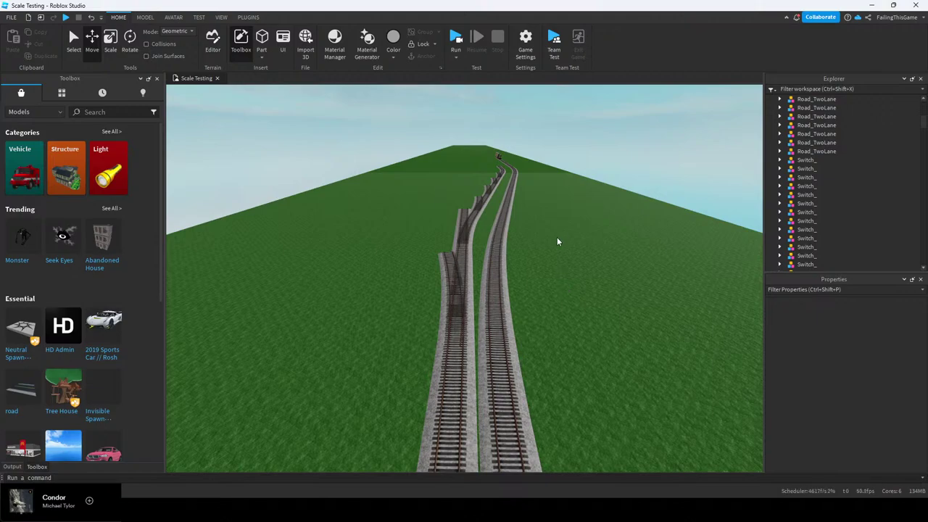
{"action": "key", "text": "w"}
{"action": "right_click_drag", "start_coordinate": [556, 237], "coordinate": [543, 251]}
Switch to Google Maps and examine the real rail yard's approach tracks and the junction before the road overpass
{"action": "scroll", "coordinate": [544, 255], "scroll_direction": "down", "scroll_amount": 5}
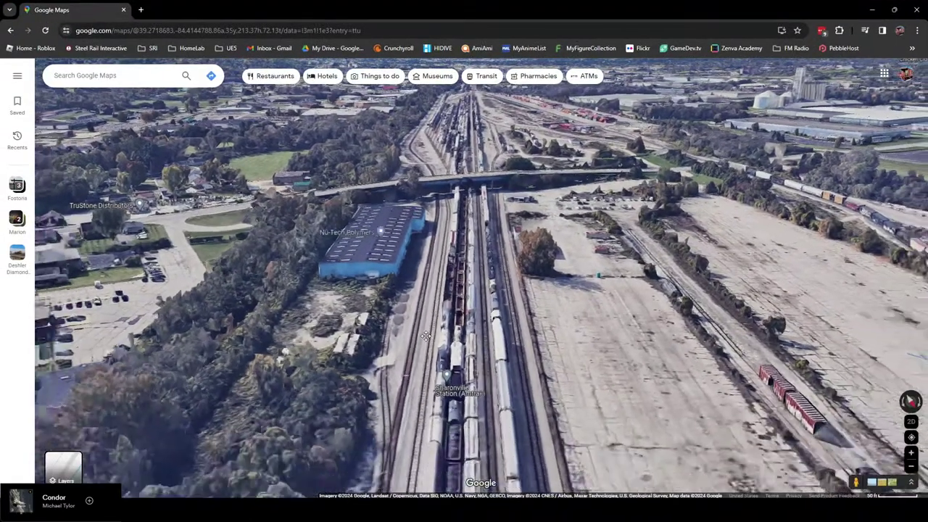
{"action": "left_click_drag", "start_coordinate": [425, 336], "coordinate": [457, 240]}
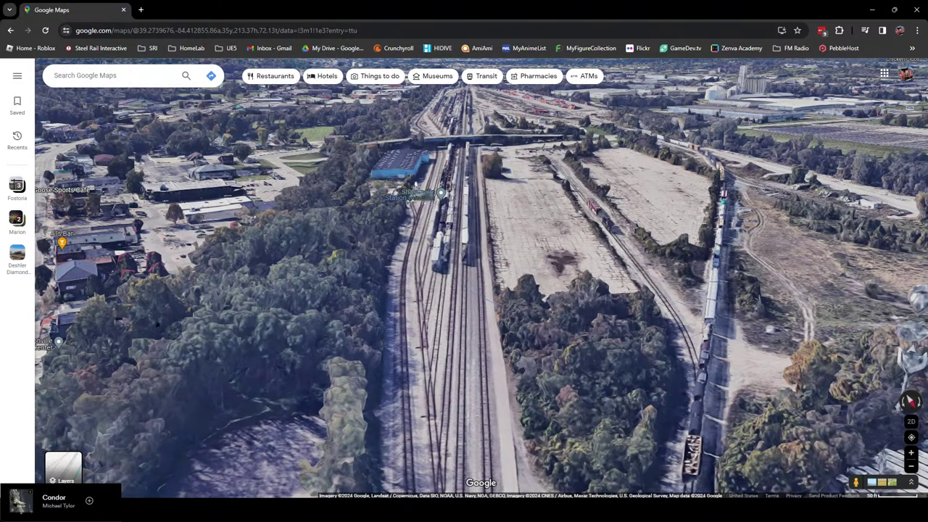
{"action": "left_click_drag", "start_coordinate": [464, 289], "coordinate": [472, 237]}
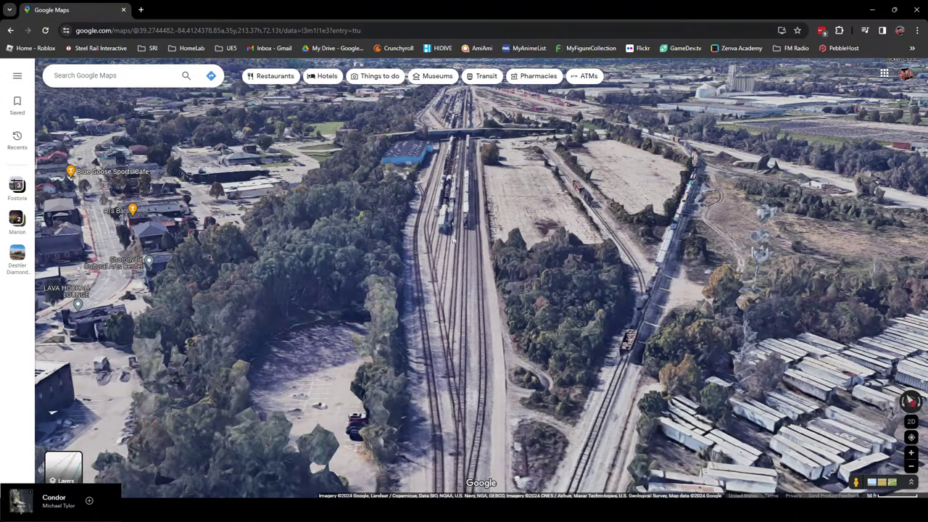
{"action": "left_click_drag", "start_coordinate": [465, 463], "coordinate": [464, 356]}
{"action": "scroll", "coordinate": [463, 356], "scroll_direction": "up", "scroll_amount": 4}
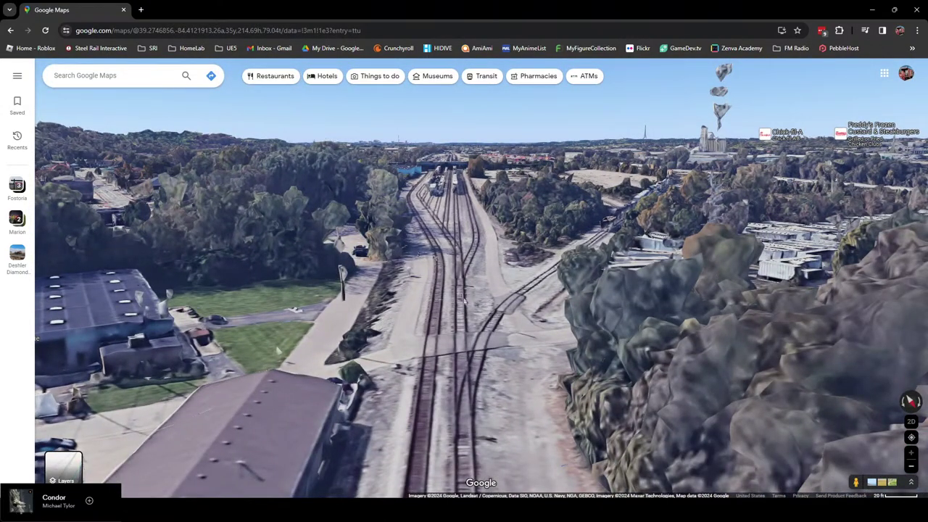
{"action": "scroll", "coordinate": [456, 281], "scroll_direction": "up", "scroll_amount": 1}
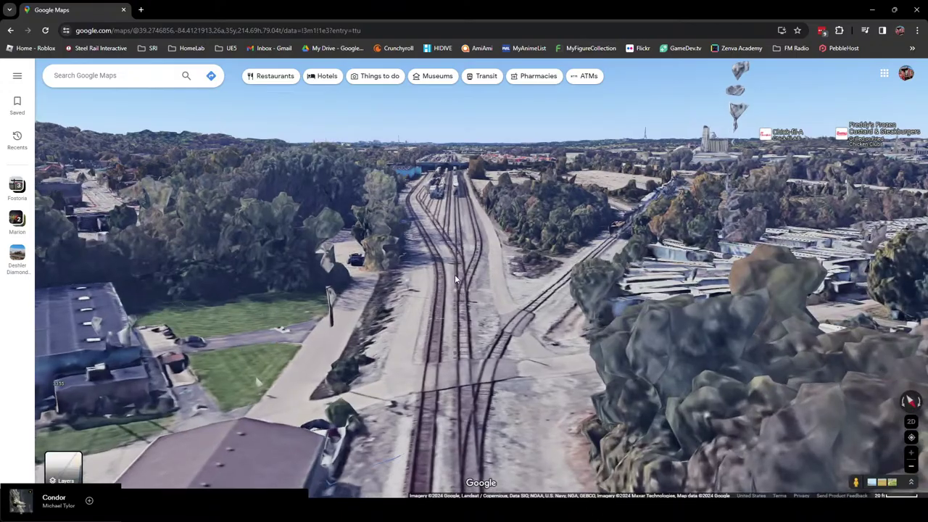
{"action": "scroll", "coordinate": [458, 313], "scroll_direction": "up", "scroll_amount": 6}
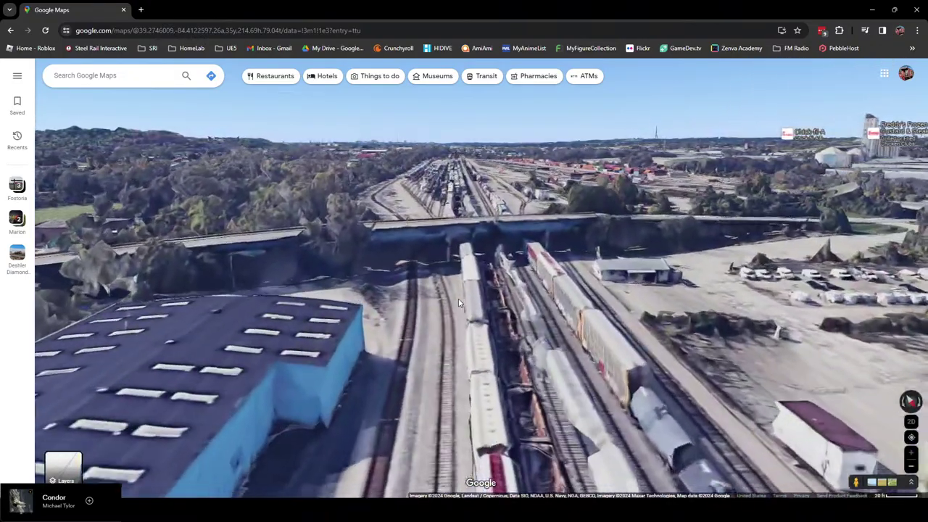
Study the ladder tracks beyond the road overpass and compare them with the yard's approach tracks
{"action": "left_click_drag", "start_coordinate": [458, 299], "coordinate": [445, 350]}
{"action": "left_click_drag", "start_coordinate": [460, 315], "coordinate": [461, 350]}
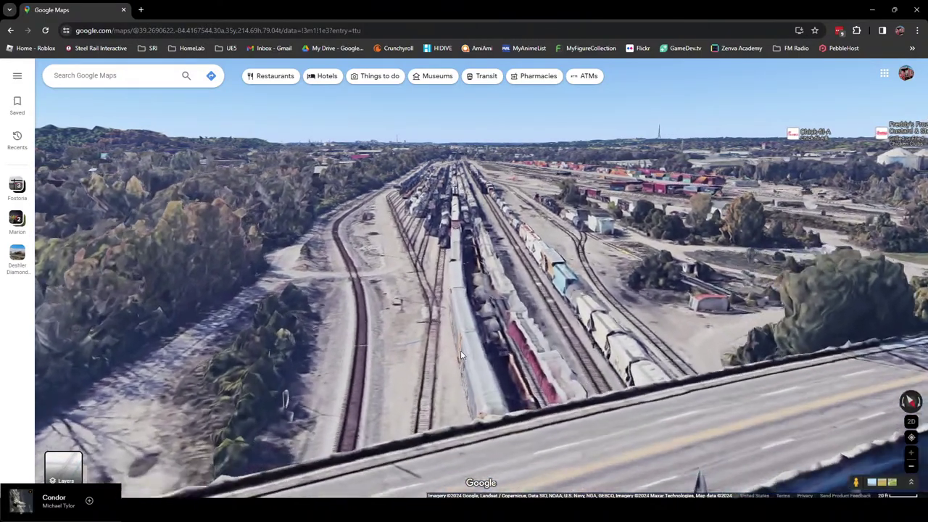
{"action": "left_click_drag", "start_coordinate": [452, 293], "coordinate": [449, 345]}
{"action": "left_click_drag", "start_coordinate": [451, 312], "coordinate": [439, 330]}
{"action": "scroll", "coordinate": [449, 321], "scroll_direction": "down", "scroll_amount": 2}
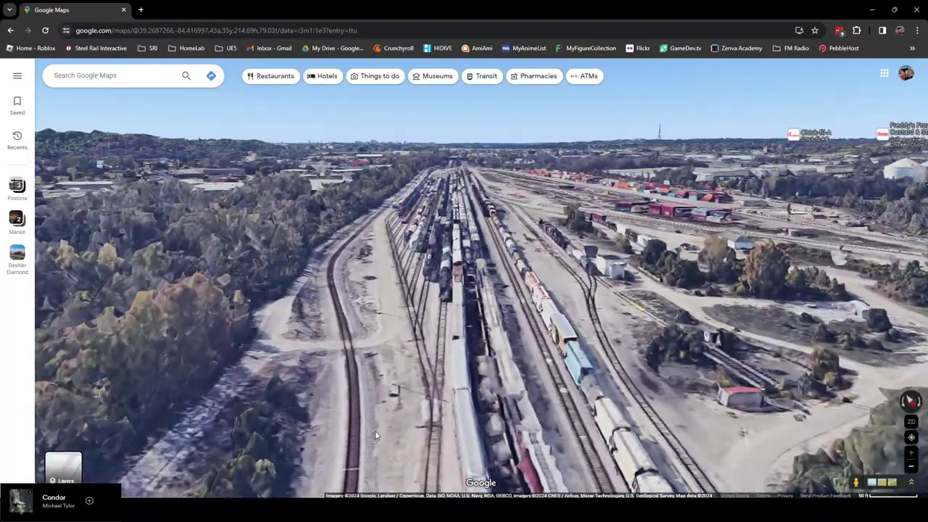
{"action": "left_click_drag", "start_coordinate": [317, 338], "coordinate": [468, 364]}
{"action": "left_click_drag", "start_coordinate": [398, 301], "coordinate": [377, 250]}
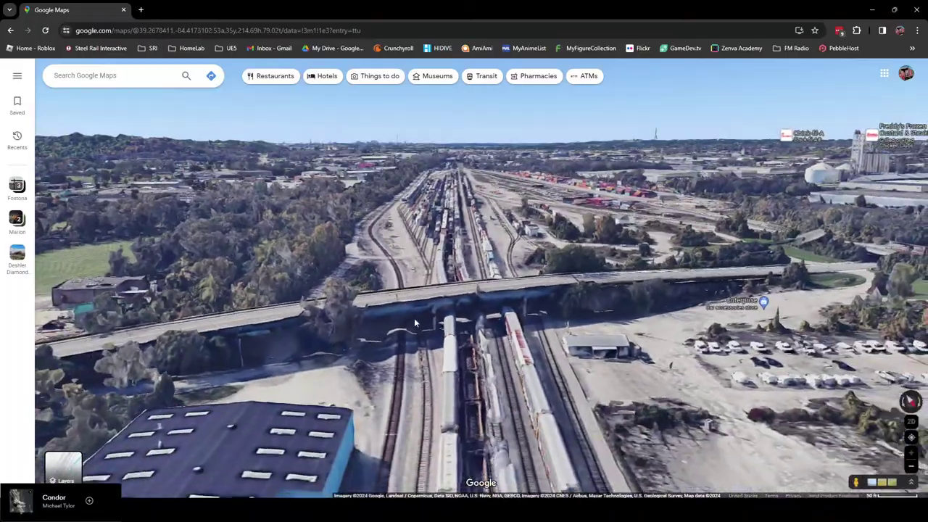
{"action": "left_click_drag", "start_coordinate": [401, 378], "coordinate": [401, 217]}
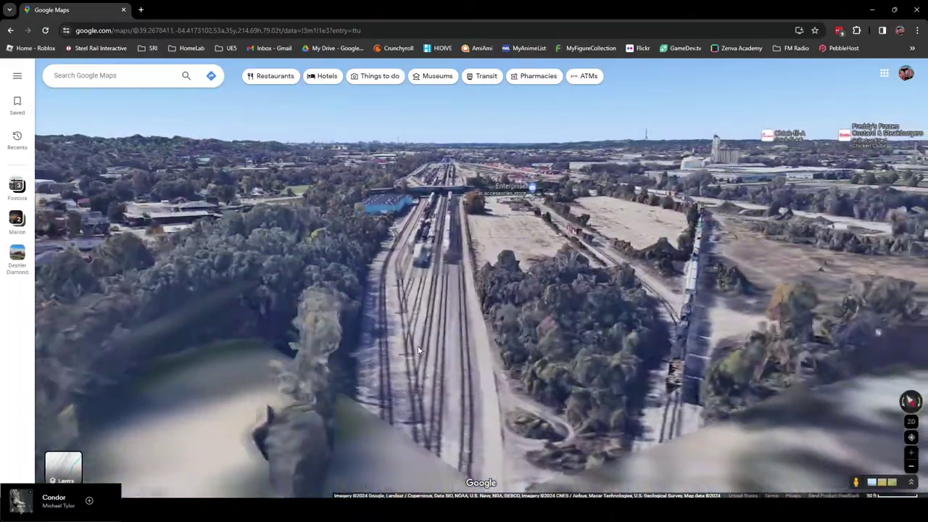
{"action": "left_click_drag", "start_coordinate": [399, 435], "coordinate": [451, 413]}
{"action": "left_click_drag", "start_coordinate": [429, 243], "coordinate": [445, 409]}
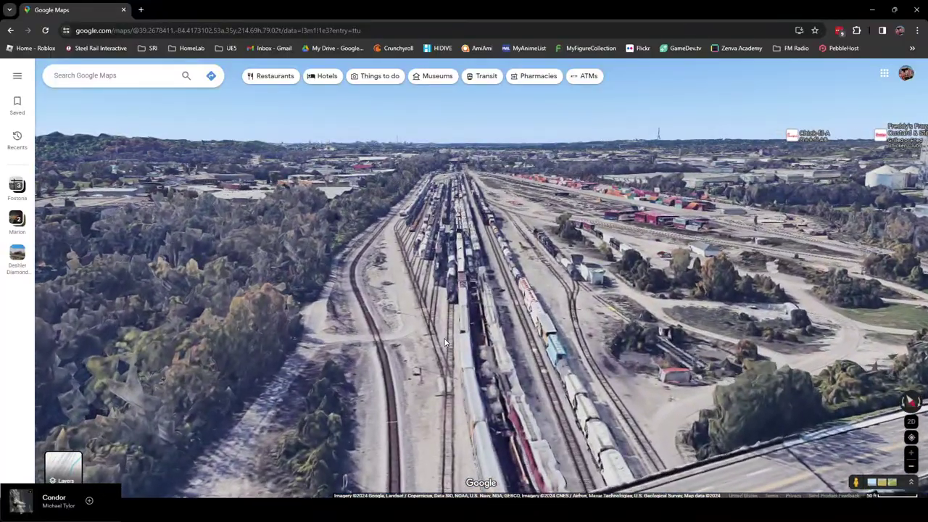
{"action": "left_click_drag", "start_coordinate": [444, 338], "coordinate": [452, 315]}
{"action": "key", "text": "Up"}
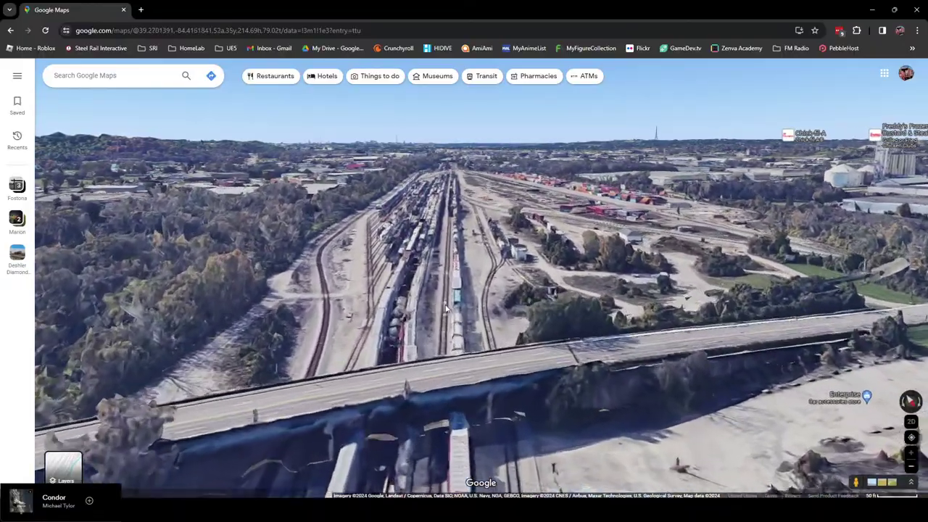
{"action": "key", "text": "Down"}
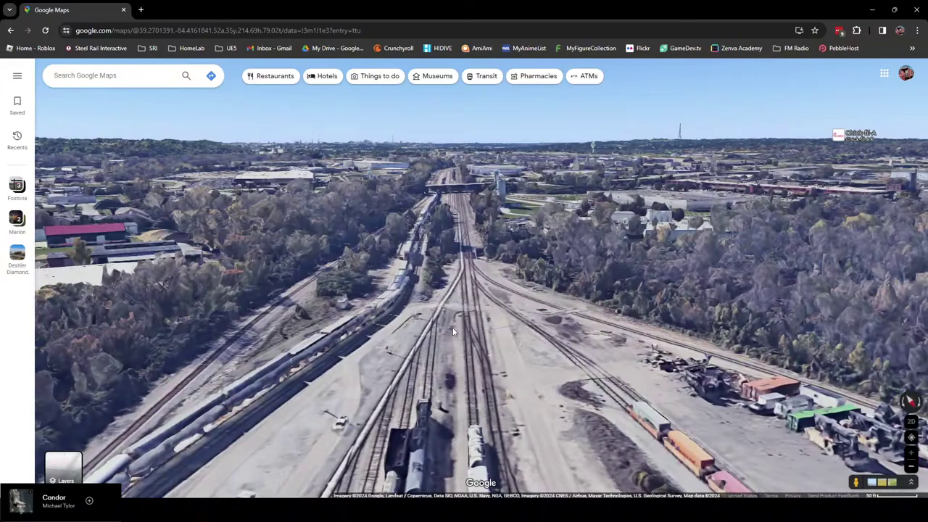
Examine how the tracks converge at the far end of the real rail yard
{"action": "mouse_move", "coordinate": [453, 332]}
{"action": "left_mouse_down"}
{"action": "mouse_move", "coordinate": [440, 386]}
{"action": "mouse_move", "coordinate": [446, 338]}
{"action": "left_mouse_up"}
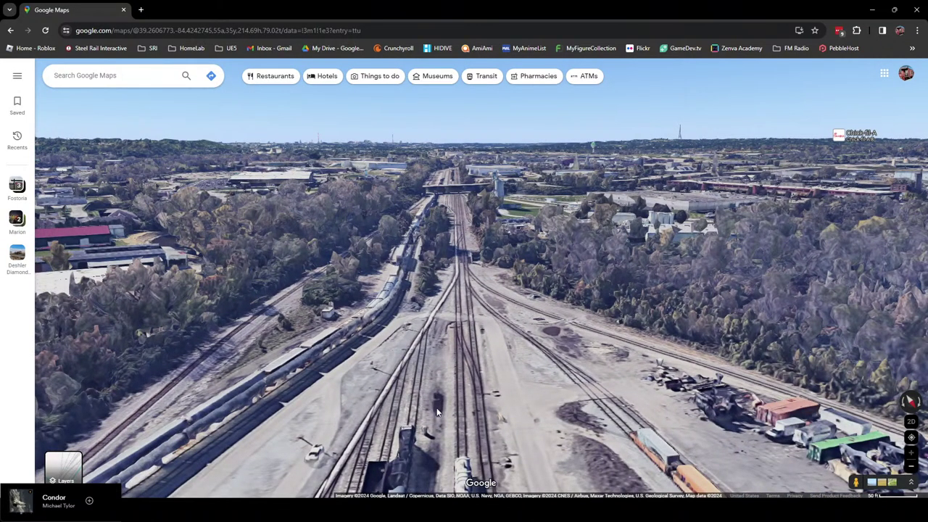
{"action": "scroll", "coordinate": [430, 443], "scroll_direction": "up", "scroll_amount": 3}
{"action": "left_click_drag", "start_coordinate": [436, 433], "coordinate": [409, 394], "text": "ctrl"}
{"action": "key", "text": "Down"}
{"action": "key", "text": "Down"}
{"action": "left_click_drag", "start_coordinate": [414, 265], "coordinate": [440, 309]}
{"action": "scroll", "coordinate": [440, 309], "scroll_direction": "down", "scroll_amount": 3}
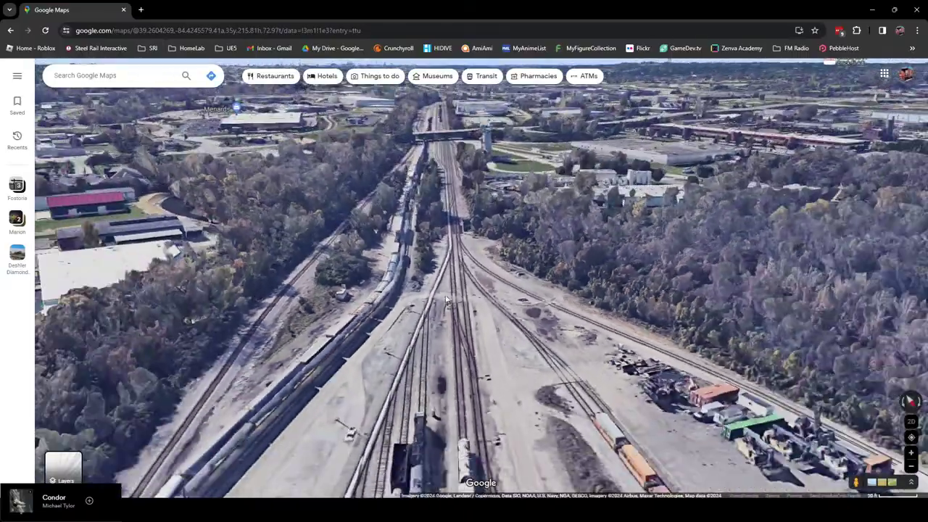
{"action": "left_click_drag", "start_coordinate": [436, 208], "coordinate": [440, 294]}
{"action": "left_click_drag", "start_coordinate": [432, 226], "coordinate": [436, 207]}
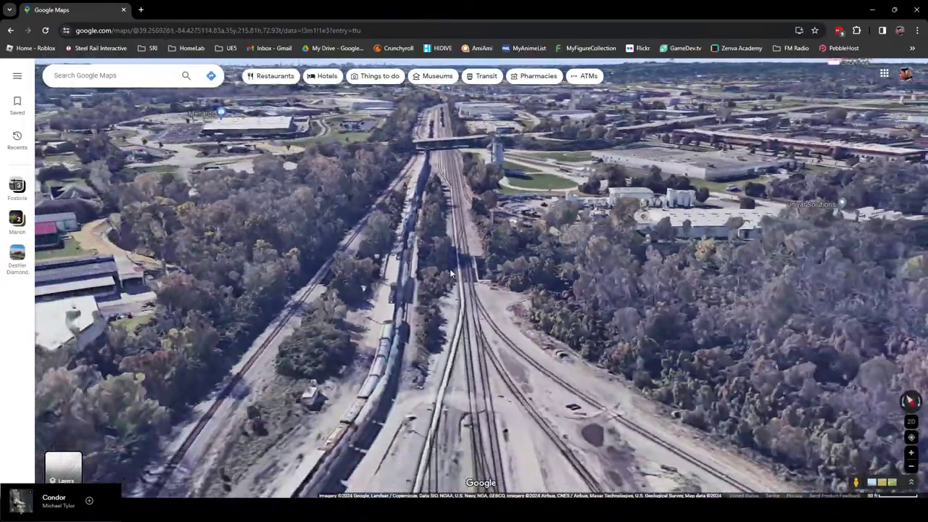
Follow the real yard tracks back past the road overpass and survey the whole yard from farther out
{"action": "left_click_drag", "start_coordinate": [451, 273], "coordinate": [449, 212]}
{"action": "left_click_drag", "start_coordinate": [446, 283], "coordinate": [445, 214]}
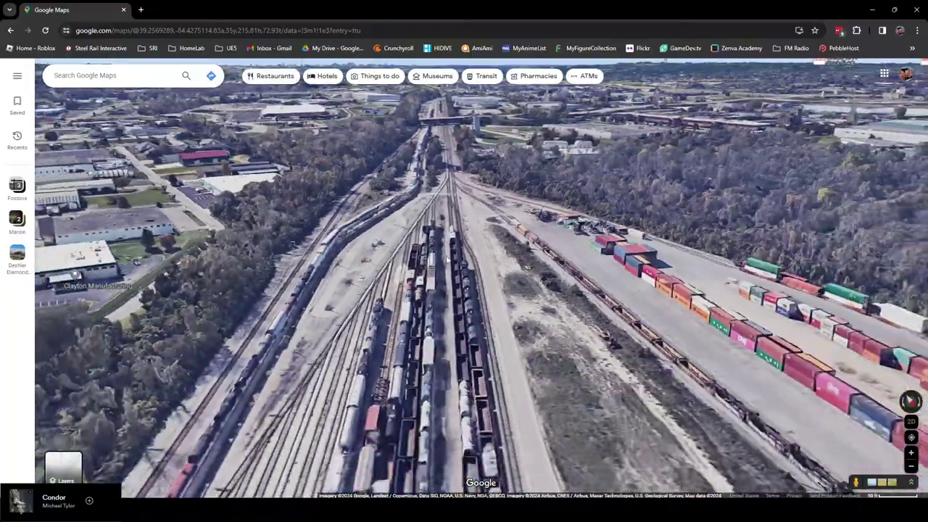
{"action": "left_click_drag", "start_coordinate": [445, 288], "coordinate": [443, 218]}
{"action": "left_click_drag", "start_coordinate": [439, 285], "coordinate": [436, 216]}
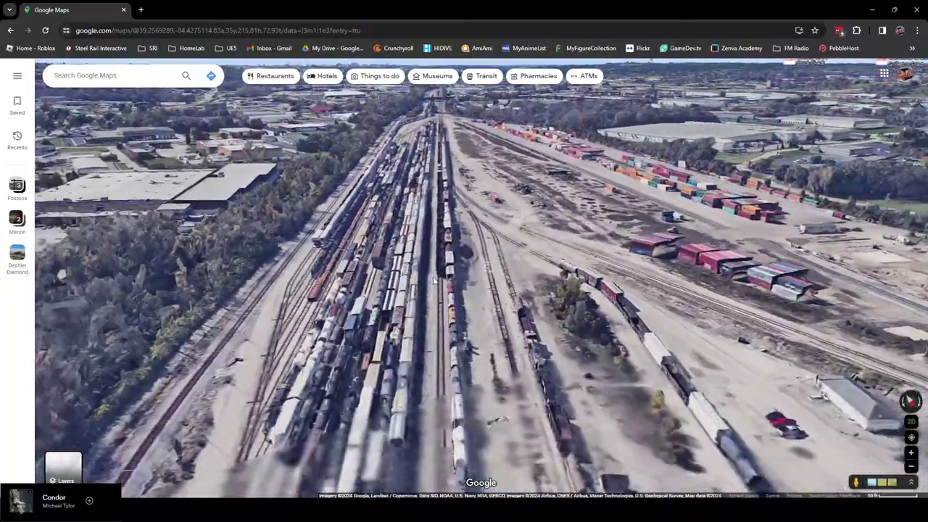
{"action": "mouse_move", "coordinate": [431, 283]}
{"action": "left_mouse_down"}
{"action": "mouse_move", "coordinate": [433, 220]}
{"action": "mouse_move", "coordinate": [439, 282]}
{"action": "left_mouse_up"}
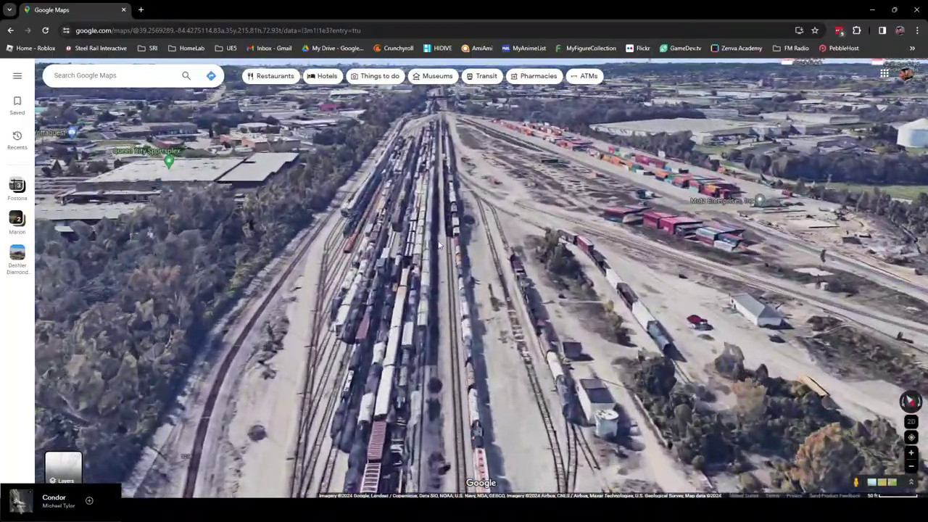
{"action": "left_click_drag", "start_coordinate": [442, 199], "coordinate": [443, 251]}
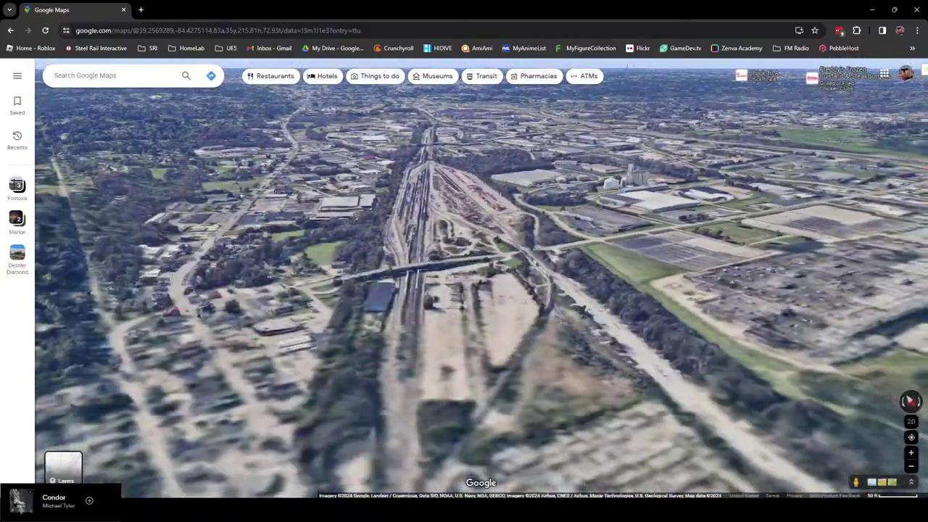
{"action": "scroll", "coordinate": [468, 246], "scroll_direction": "down", "scroll_amount": 4}
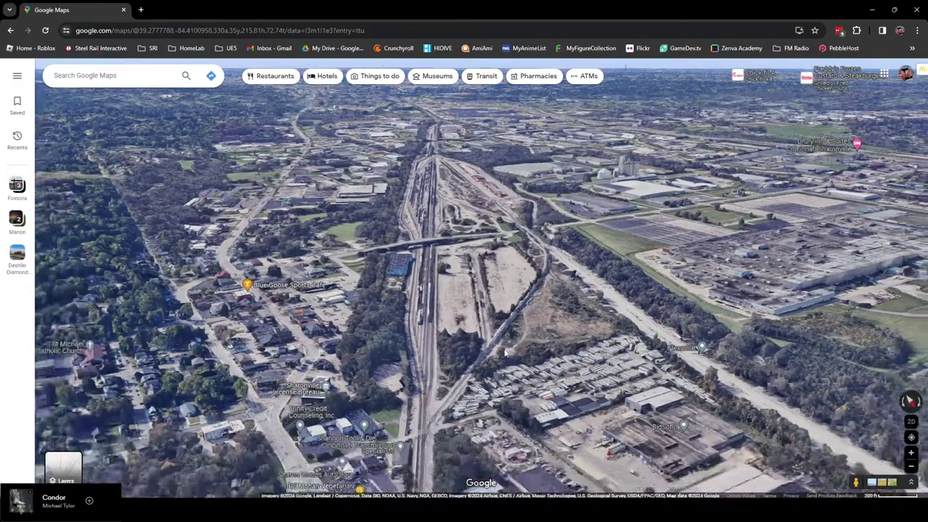
{"action": "scroll", "coordinate": [457, 272], "scroll_direction": "up", "scroll_amount": 6}
{"action": "left_click_drag", "start_coordinate": [417, 242], "coordinate": [436, 329]}
{"action": "scroll", "coordinate": [435, 328], "scroll_direction": "down", "scroll_amount": 3}
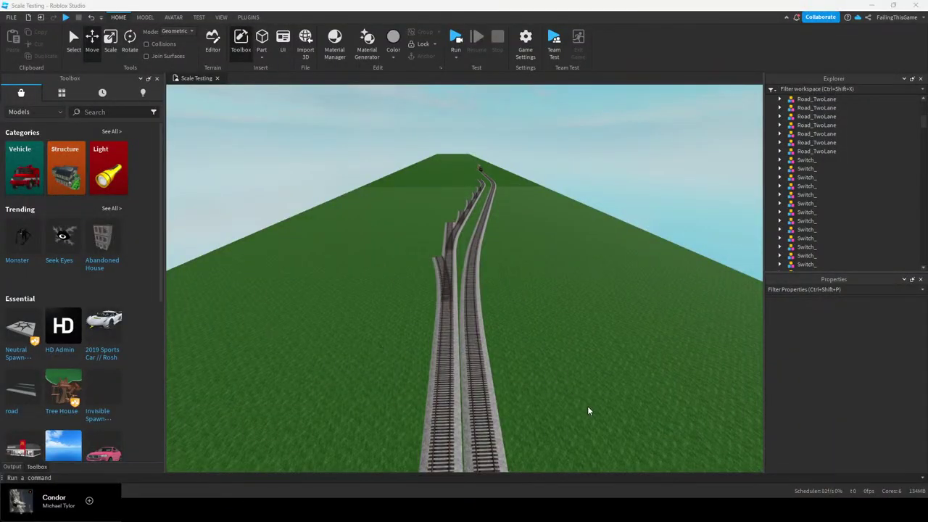
Switch back to Roblox Studio and examine the yard ladder and the line leading toward the road crossing
{"action": "right_click_drag", "start_coordinate": [530, 342], "coordinate": [582, 341]}
{"action": "key", "text": "w"}
{"action": "key", "text": "e"}
{"action": "right_click_drag", "start_coordinate": [532, 314], "coordinate": [532, 311]}
{"action": "key", "text": "w"}
{"action": "key", "text": "w"}
{"action": "key", "text": "w"}
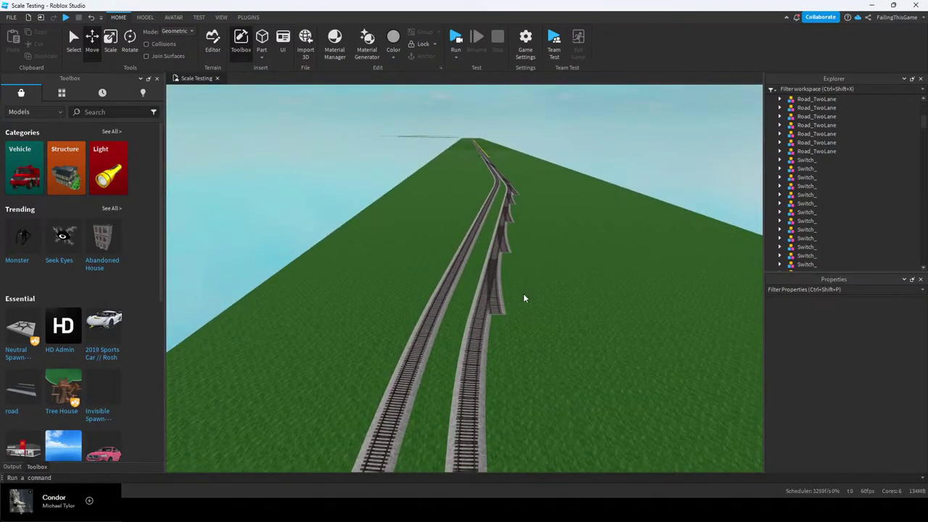
{"action": "key", "text": "w"}
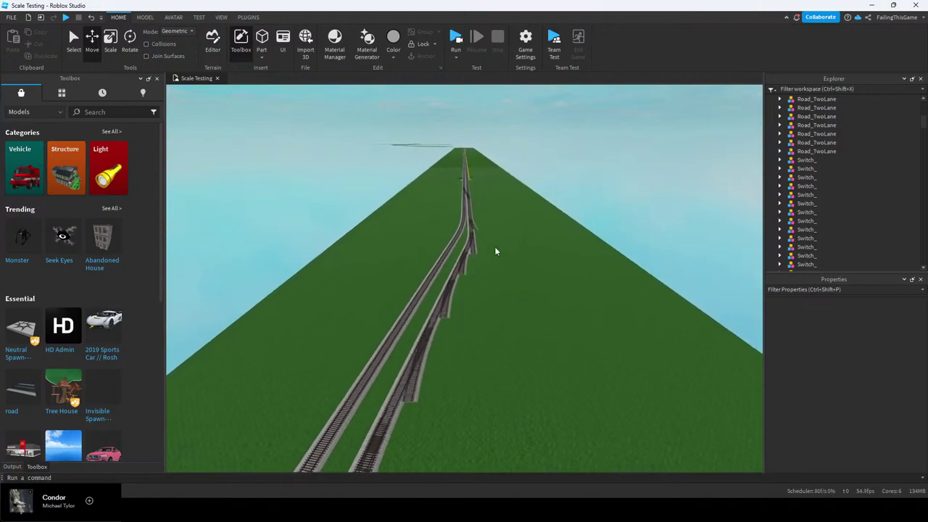
{"action": "right_click_drag", "start_coordinate": [495, 251], "coordinate": [485, 249]}
{"action": "key", "text": "e"}
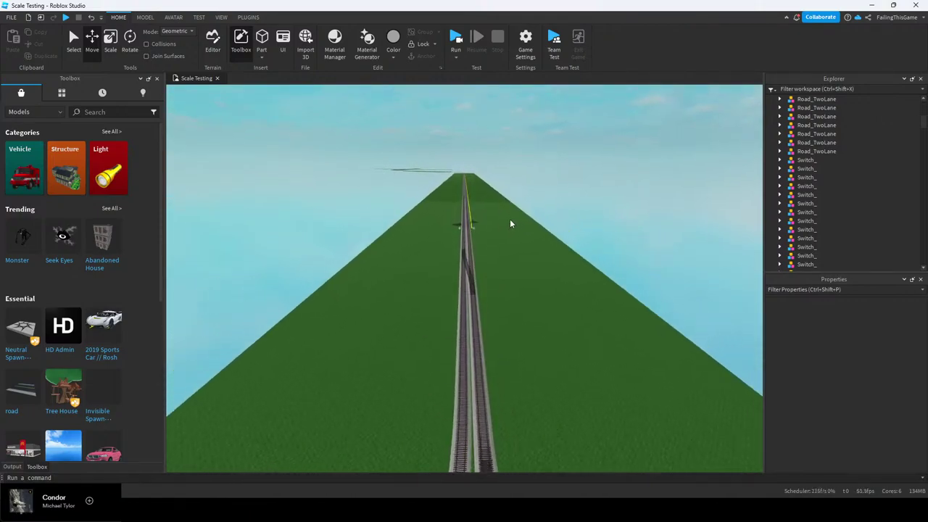
{"action": "key", "text": "w"}
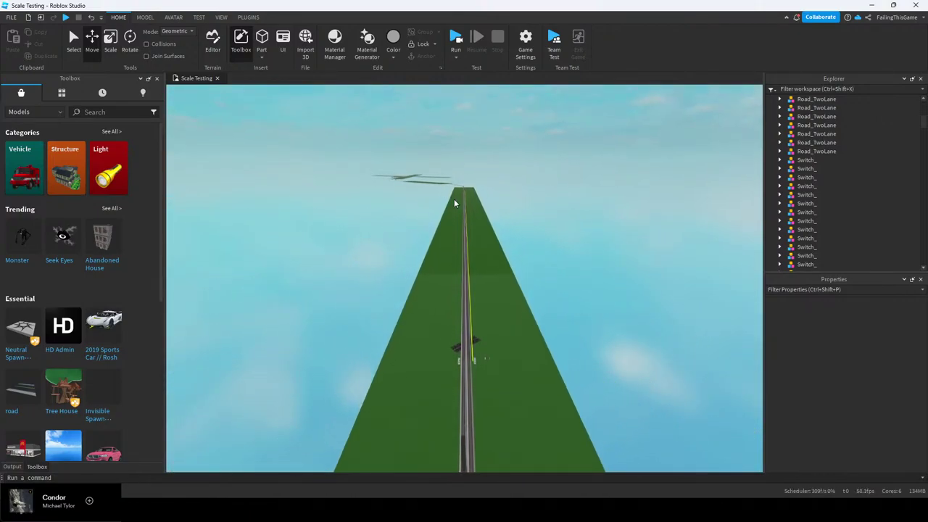
Survey the layout from above the yard ladder back beyond the train at the end of the line
{"action": "key", "text": "e"}
{"action": "key", "text": "q"}
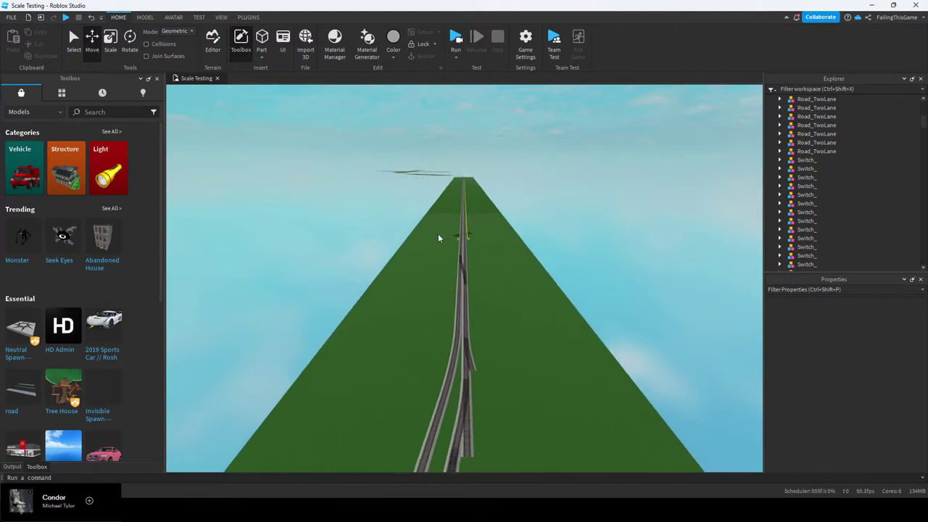
{"action": "key", "text": "s"}
{"action": "key", "text": "q"}
{"action": "key", "text": "a"}
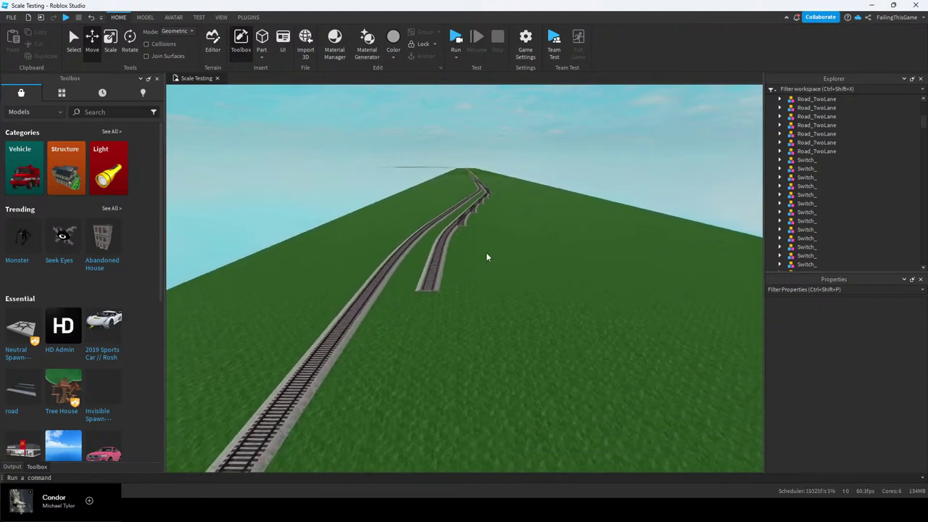
{"action": "key", "text": "s"}
{"action": "key", "text": "e"}
{"action": "right_click_drag", "start_coordinate": [475, 238], "coordinate": [475, 237]}
{"action": "key", "text": "s"}
{"action": "key", "text": "q"}
{"action": "key", "text": "e"}
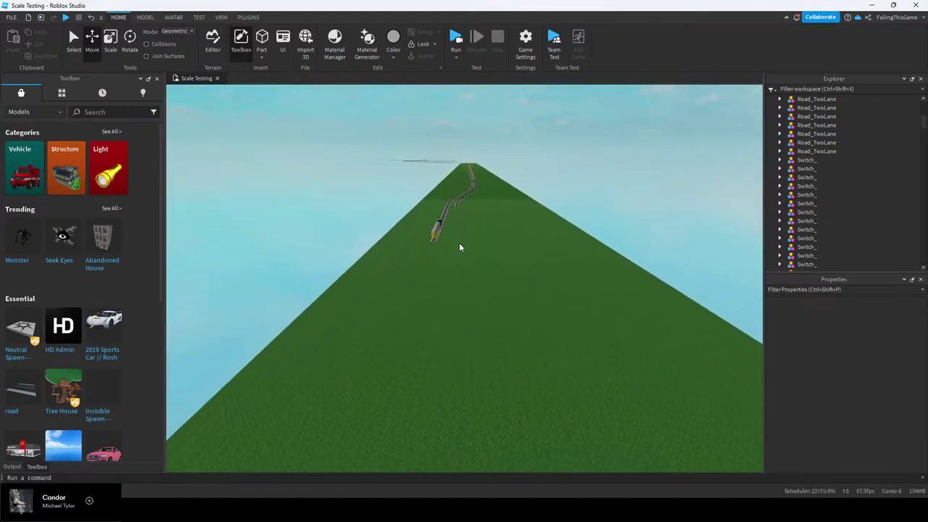
Follow the line from the train past the yard ladder switches, and look back along the ladder toward the train
{"action": "key", "text": "w"}
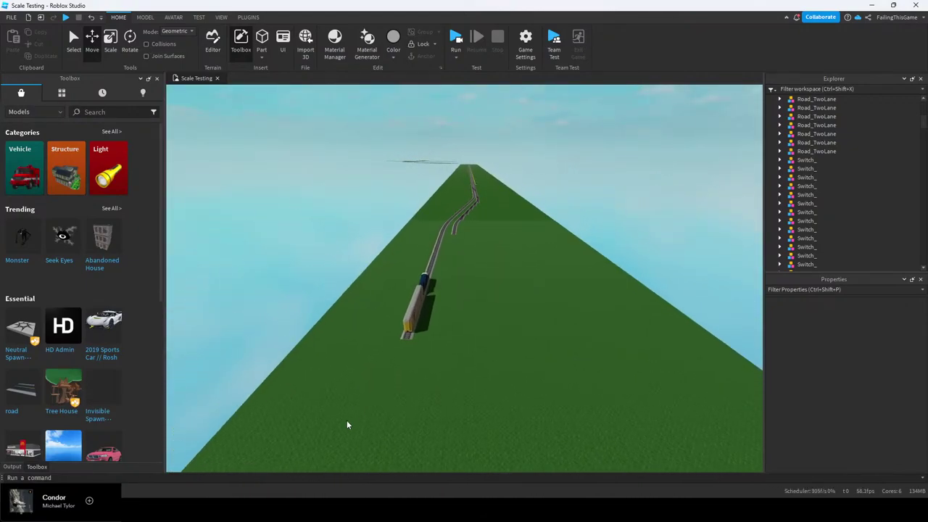
{"action": "scroll", "coordinate": [341, 327], "scroll_direction": "up", "scroll_amount": 5}
{"action": "key", "text": "w"}
{"action": "key", "text": "d"}
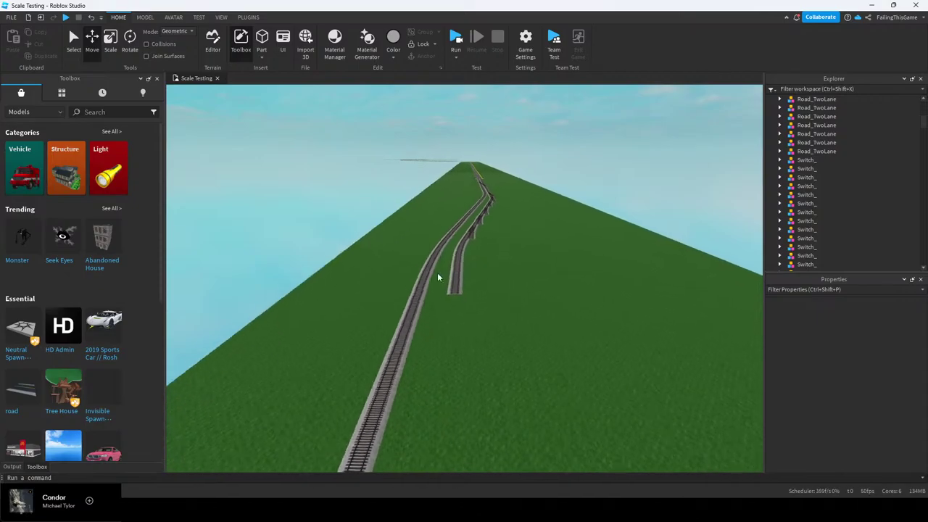
{"action": "right_click_drag", "start_coordinate": [438, 278], "coordinate": [471, 258]}
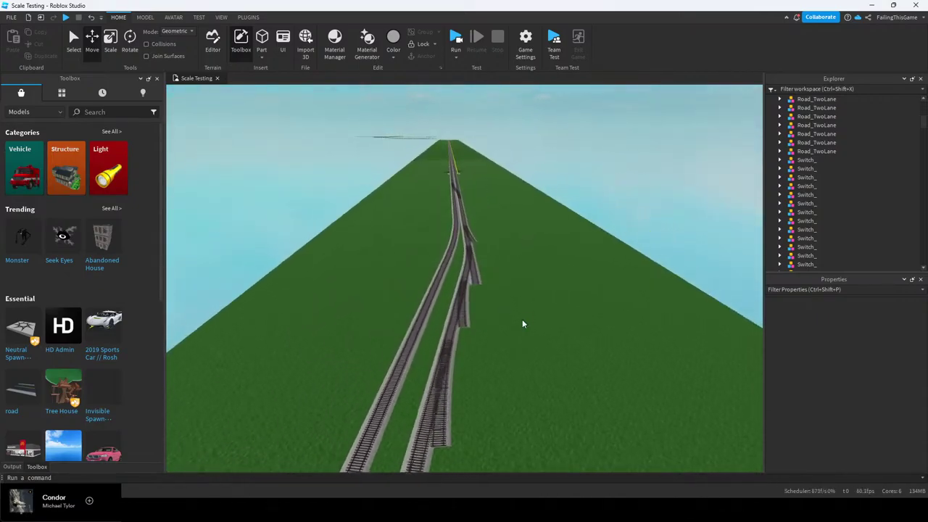
{"action": "key", "text": "w"}
{"action": "right_click_drag", "start_coordinate": [524, 304], "coordinate": [522, 301]}
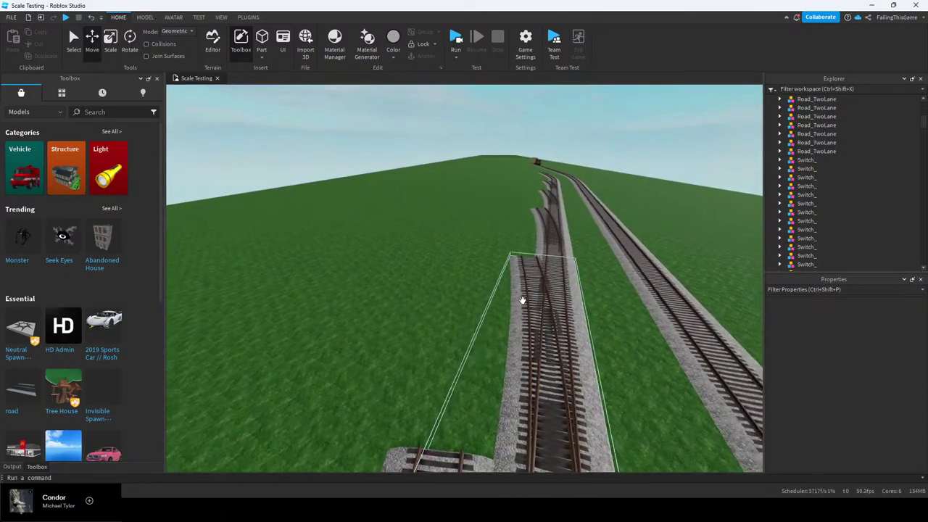
{"action": "key", "text": "s"}
{"action": "key", "text": "d"}
{"action": "key", "text": "w"}
{"action": "right_click_drag", "start_coordinate": [472, 234], "coordinate": [480, 256]}
{"action": "key", "text": "s"}
{"action": "key", "text": "w"}
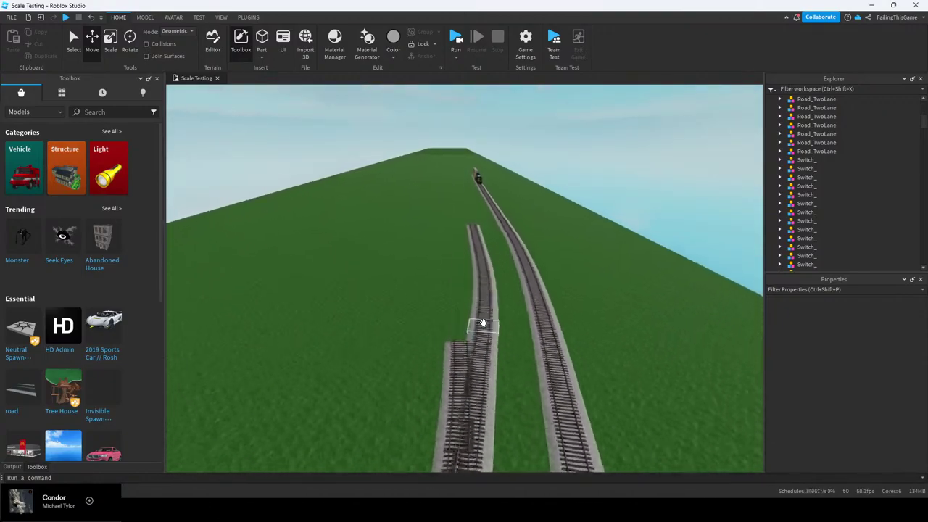
{"action": "key", "text": "w"}
{"action": "right_click_drag", "start_coordinate": [483, 322], "coordinate": [486, 321]}
{"action": "key", "text": "a"}
{"action": "right_click_drag", "start_coordinate": [472, 250], "coordinate": [479, 265]}
Try to mirror the five yard ladder switches with Reflect across the open track end of the end switch
{"action": "left_click", "coordinate": [479, 262]}
{"action": "key", "text": "s"}
{"action": "left_click", "coordinate": [708, 201], "text": "ctrl"}
{"action": "right_click_drag", "start_coordinate": [650, 250], "coordinate": [614, 255]}
{"action": "left_click", "coordinate": [688, 194], "text": "ctrl"}
{"action": "right_click_drag", "start_coordinate": [650, 227], "coordinate": [650, 228]}
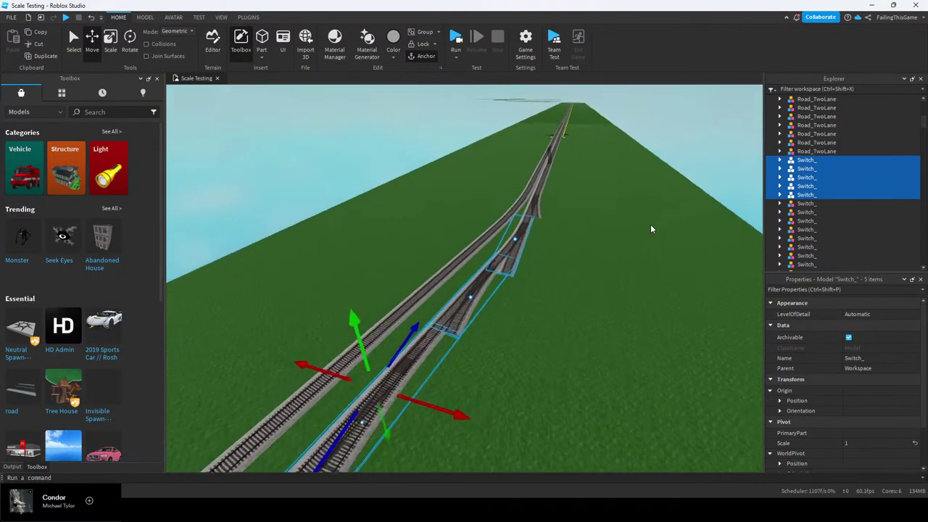
{"action": "key", "text": "w"}
{"action": "right_click_drag", "start_coordinate": [582, 280], "coordinate": [582, 280]}
{"action": "left_click", "coordinate": [251, 17]}
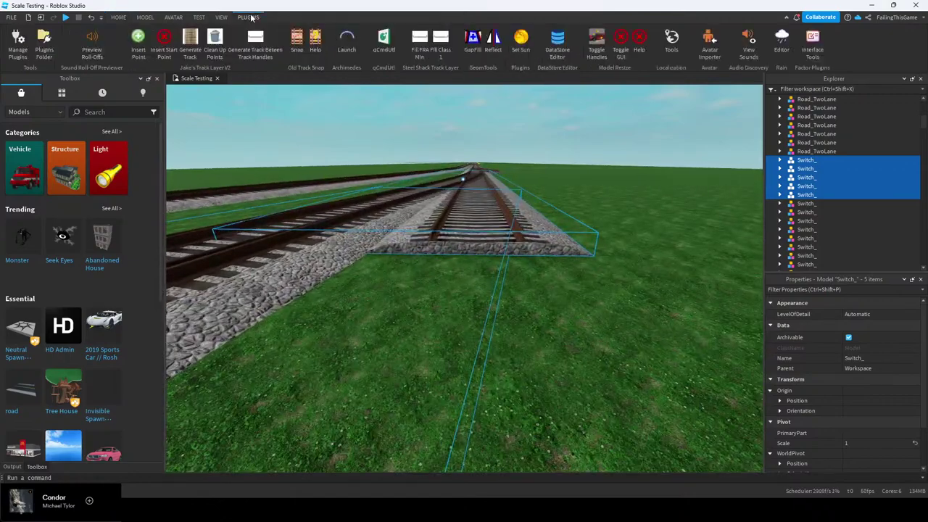
{"action": "left_click", "coordinate": [472, 251]}
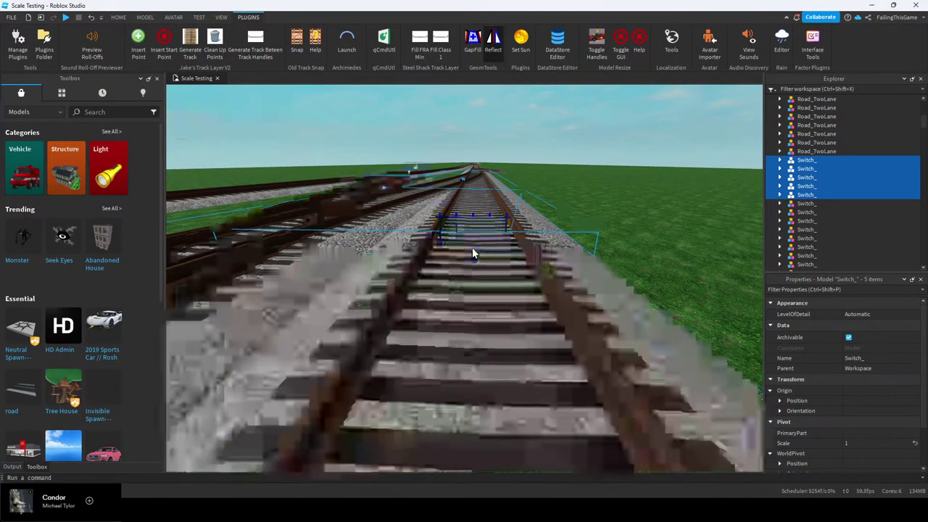
Try moving the mirrored switches along the line past the ladder's end, and delete them
{"action": "key", "text": "s"}
{"action": "right_click_drag", "start_coordinate": [522, 228], "coordinate": [476, 234]}
{"action": "left_click", "coordinate": [118, 18]}
{"action": "left_click", "coordinate": [98, 44]}
{"action": "key", "text": "w"}
{"action": "right_click_drag", "start_coordinate": [533, 261], "coordinate": [533, 261]}
{"action": "key", "text": "s"}
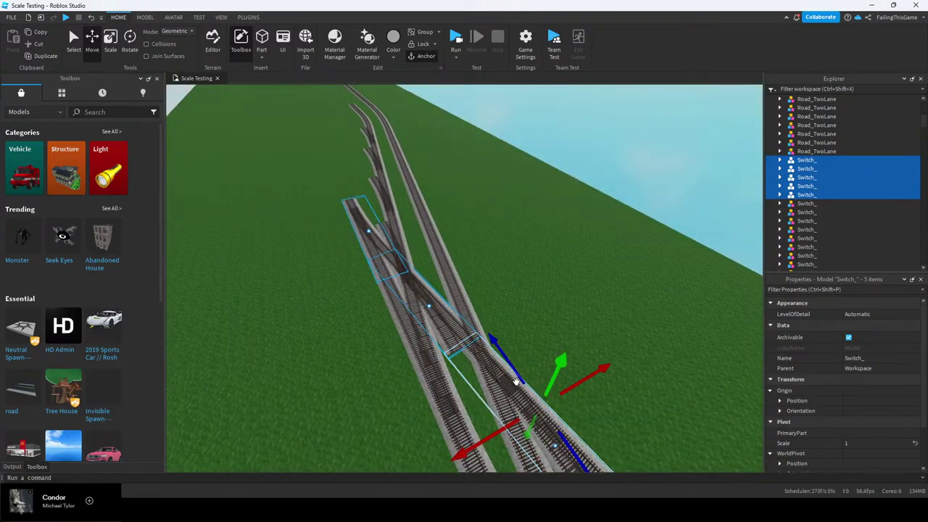
{"action": "left_click_drag", "start_coordinate": [516, 381], "coordinate": [417, 297]}
{"action": "key", "text": "e"}
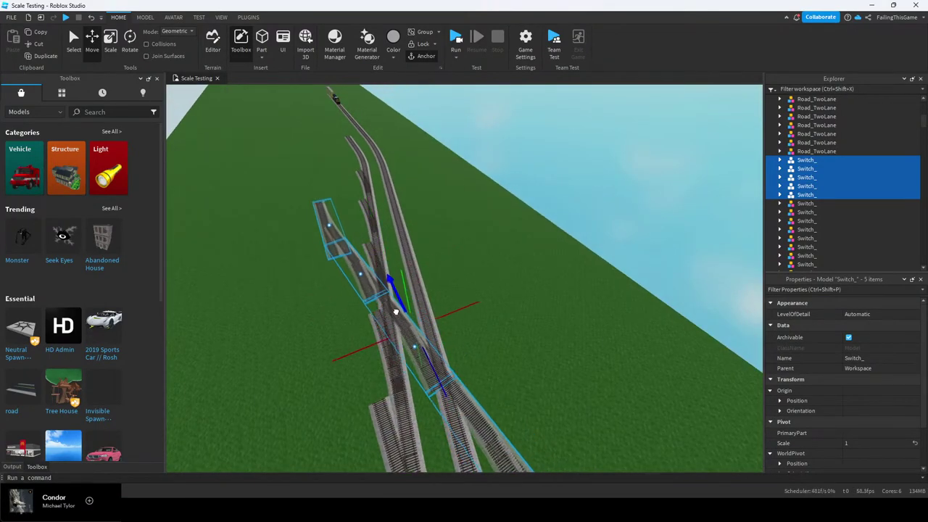
{"action": "scroll", "coordinate": [399, 319], "scroll_direction": "up", "scroll_amount": 10}
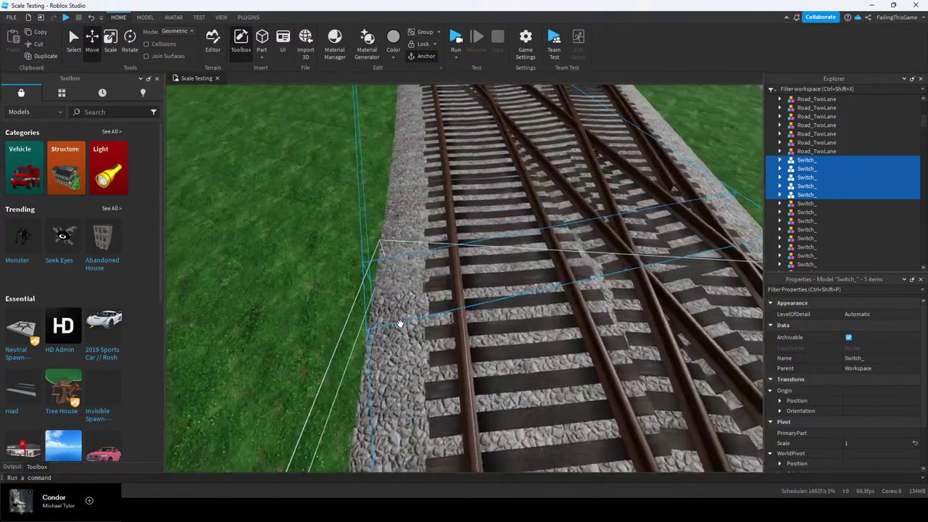
{"action": "scroll", "coordinate": [398, 322], "scroll_direction": "down", "scroll_amount": 12}
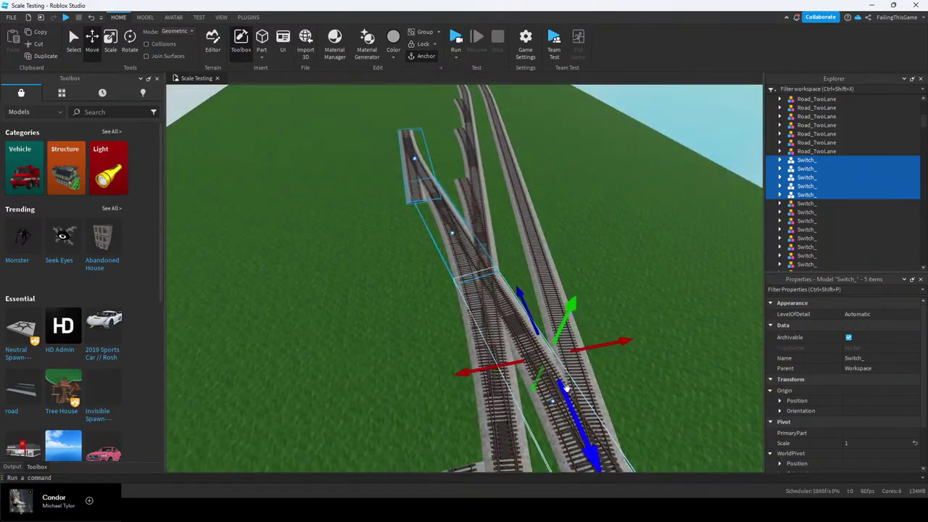
{"action": "scroll", "coordinate": [562, 386], "scroll_direction": "down", "scroll_amount": 10}
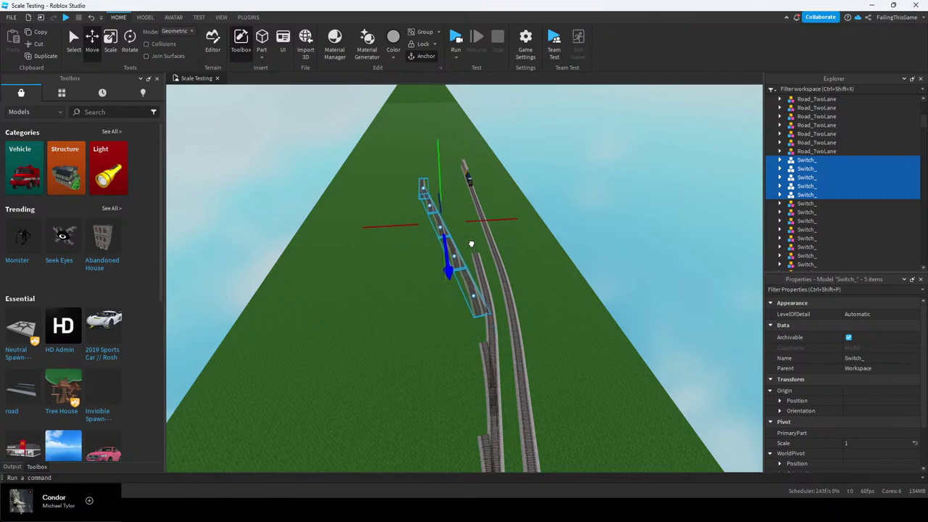
{"action": "key", "text": "Delete"}
Select the ten curved track pieces beside the ladder together with its five switches
{"action": "right_click_drag", "start_coordinate": [473, 275], "coordinate": [443, 265]}
{"action": "left_click", "coordinate": [411, 247]}
{"action": "left_click", "coordinate": [443, 266]}
{"action": "scroll", "coordinate": [443, 267], "scroll_direction": "down", "scroll_amount": 4}
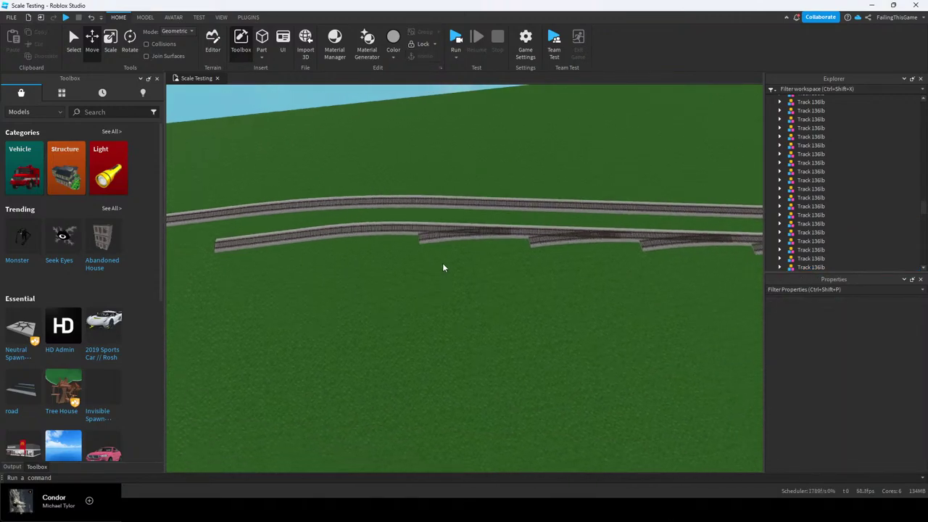
{"action": "scroll", "coordinate": [331, 238], "scroll_direction": "down", "scroll_amount": 1}
{"action": "left_click_drag", "start_coordinate": [304, 232], "coordinate": [443, 275]}
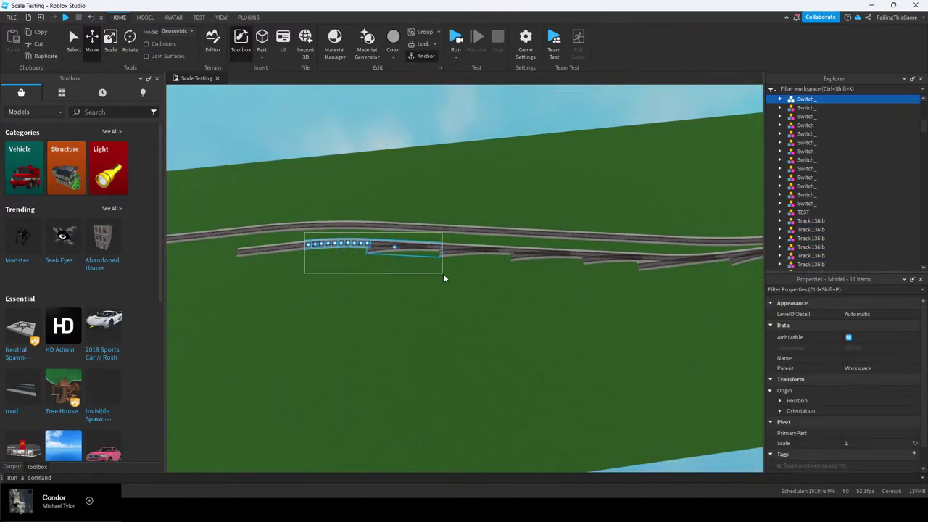
{"action": "left_click_drag", "start_coordinate": [566, 298], "coordinate": [620, 303]}
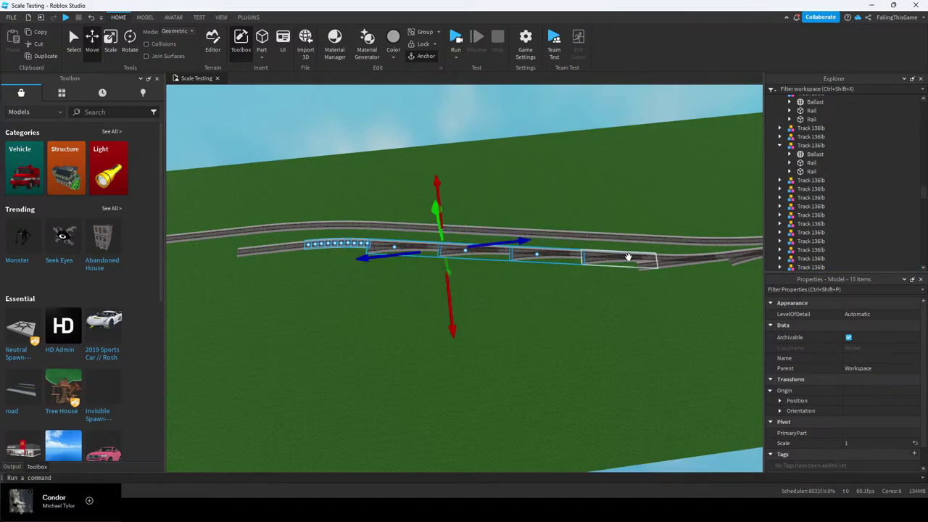
{"action": "left_click", "coordinate": [629, 257], "text": "ctrl"}
{"action": "left_click", "coordinate": [704, 262], "text": "ctrl"}
{"action": "right_click_drag", "start_coordinate": [700, 278], "coordinate": [606, 217]}
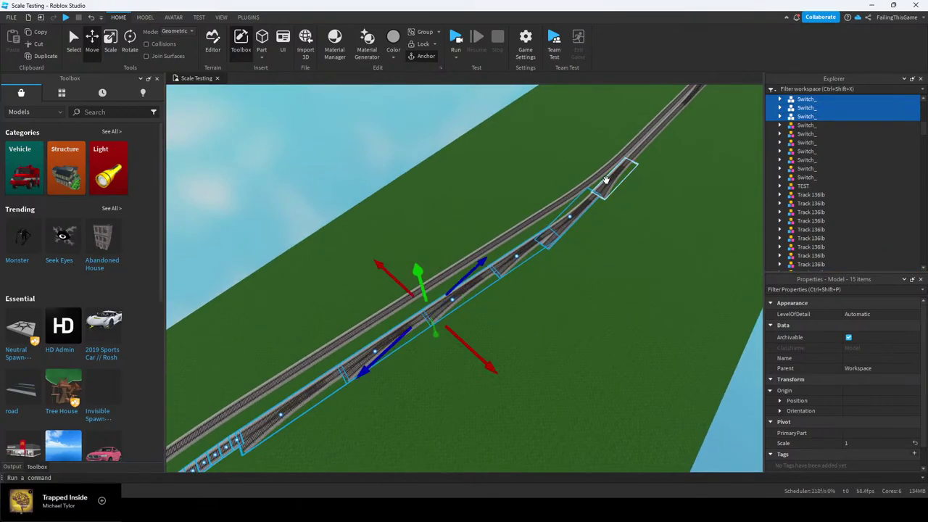
Mirror the selected switches and curved track with Reflect across the end face of the ladder's end switch
{"action": "right_click_drag", "start_coordinate": [606, 179], "coordinate": [548, 260]}
{"action": "key", "text": "w"}
{"action": "key", "text": "w"}
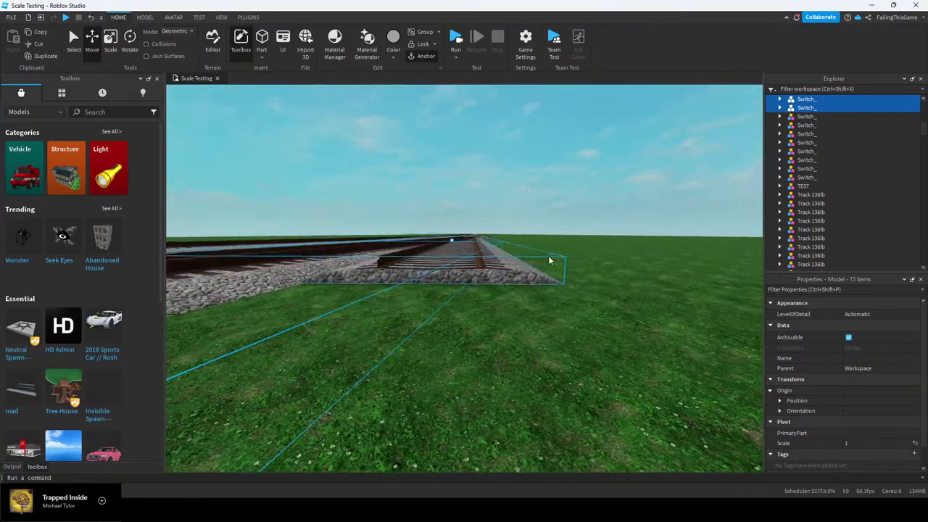
{"action": "key", "text": "w"}
{"action": "left_click", "coordinate": [247, 18]}
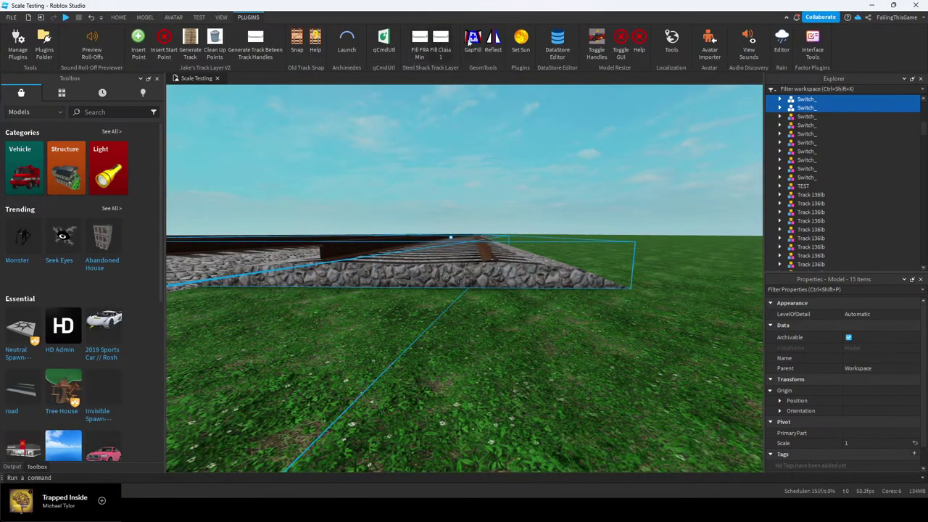
{"action": "left_click", "coordinate": [469, 277]}
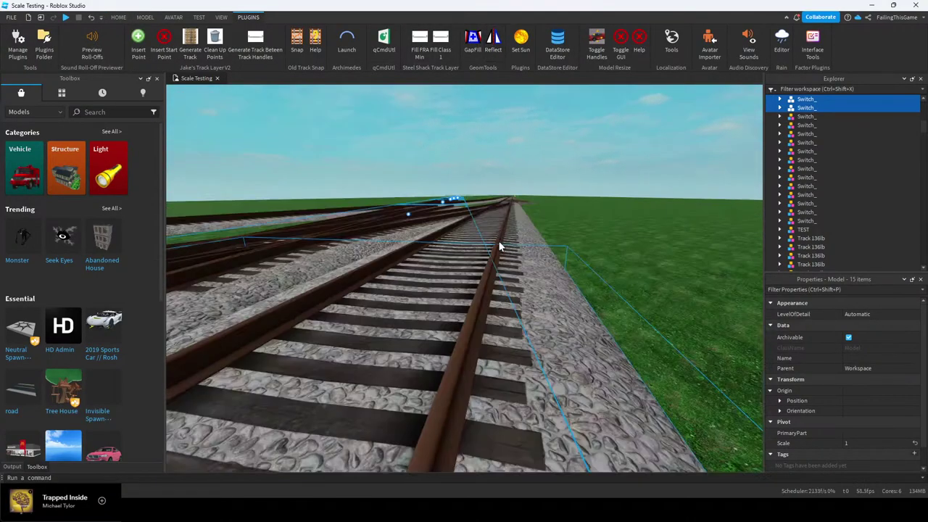
Move the mirrored ladder and its curved track along the baseplate to beyond the train, and clear the selection
{"action": "left_click", "coordinate": [119, 18]}
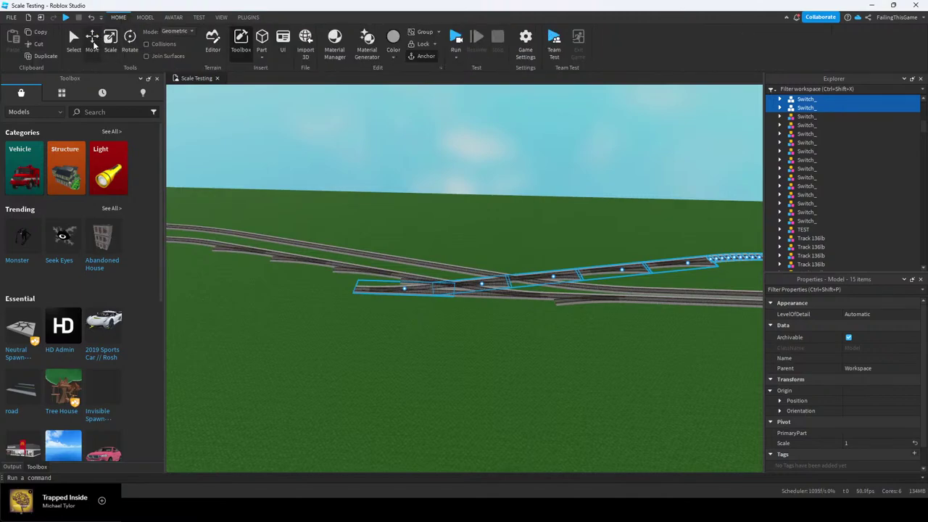
{"action": "left_click", "coordinate": [93, 45]}
{"action": "right_click_drag", "start_coordinate": [414, 310], "coordinate": [426, 224]}
{"action": "key", "text": "s"}
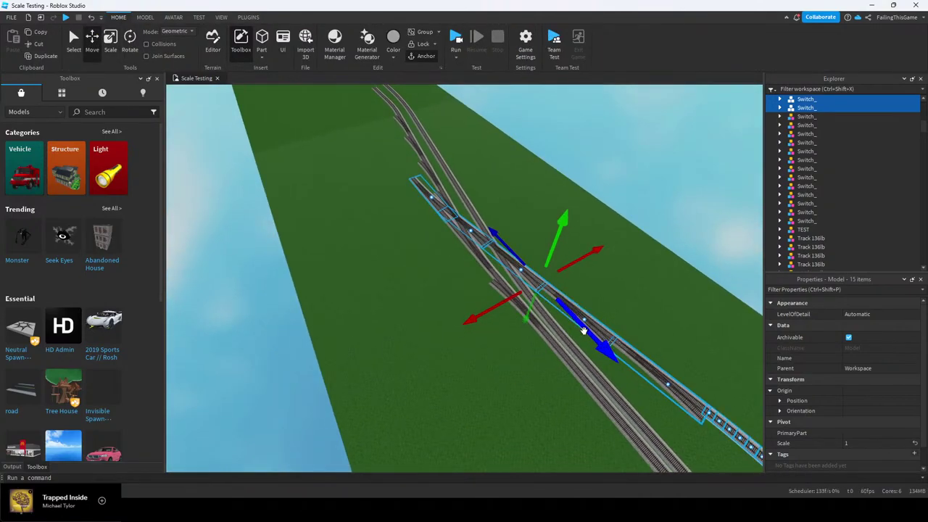
{"action": "key", "text": "d"}
{"action": "left_click_drag", "start_coordinate": [583, 331], "coordinate": [322, 178]}
{"action": "key", "text": "a"}
{"action": "key", "text": "s"}
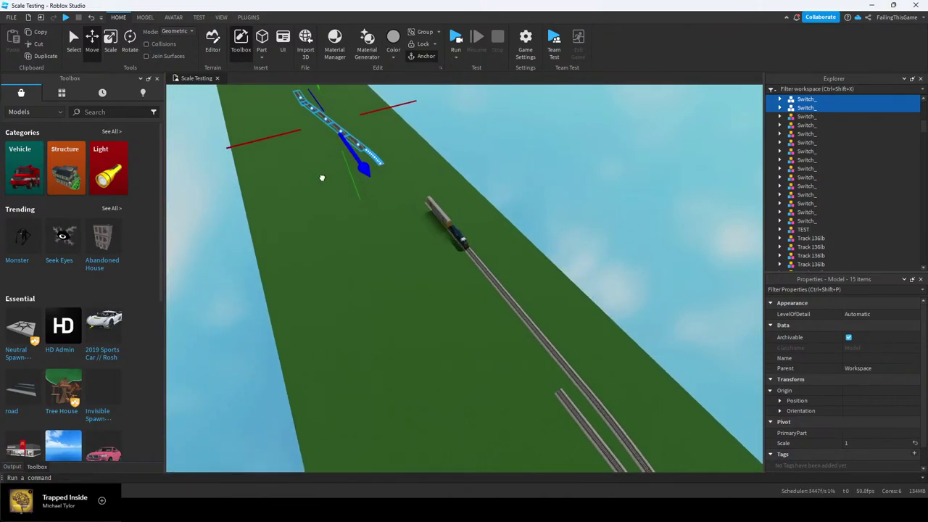
{"action": "left_click_drag", "start_coordinate": [345, 215], "coordinate": [317, 203]}
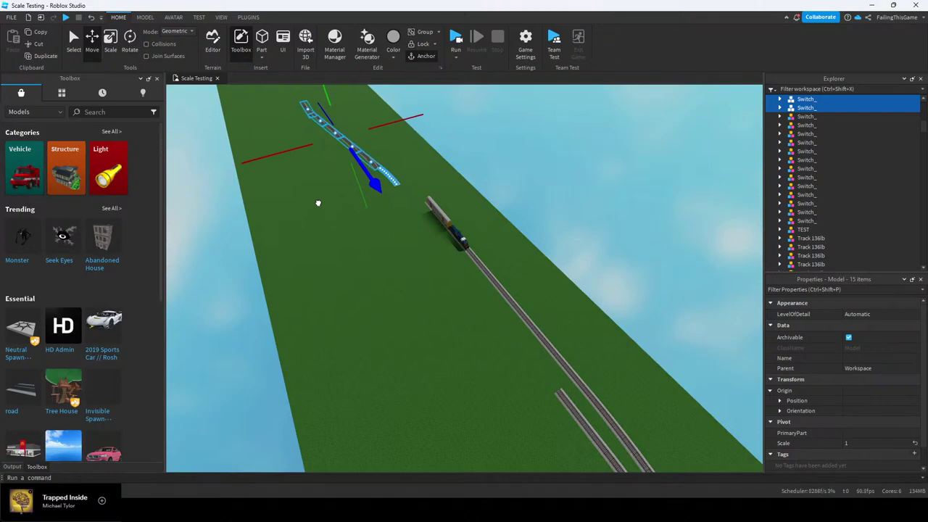
{"action": "left_click", "coordinate": [446, 257]}
Show the output log and run print(2048*28) as a command to calculate the product
{"action": "key", "text": "s"}
{"action": "right_click_drag", "start_coordinate": [446, 256], "coordinate": [448, 237]}
{"action": "key", "text": "w"}
{"action": "key", "text": "e"}
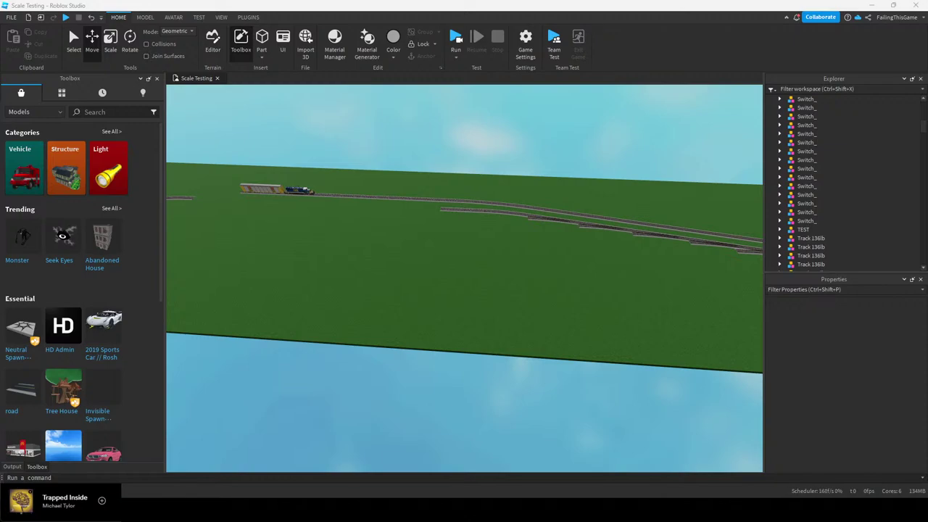
{"action": "left_click", "coordinate": [13, 467]}
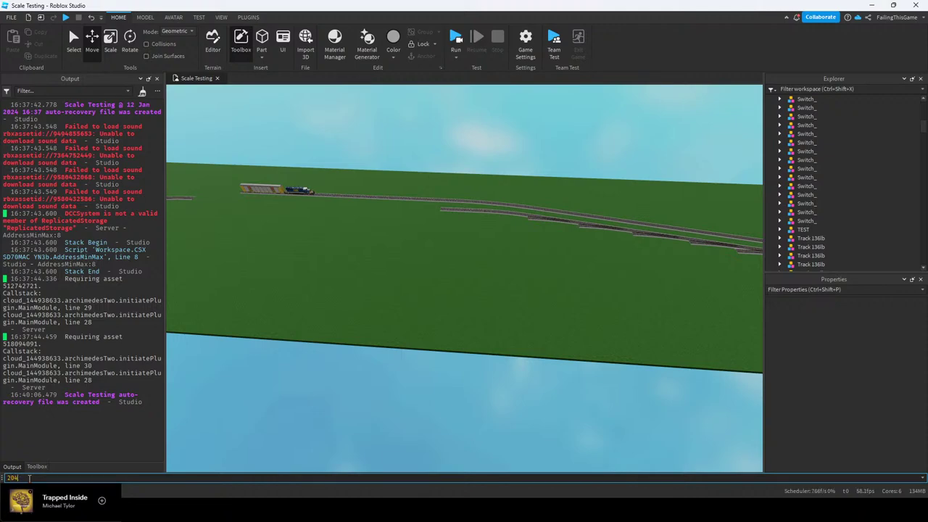
{"action": "left_click", "coordinate": [30, 478]}
{"action": "type", "text": "print("}
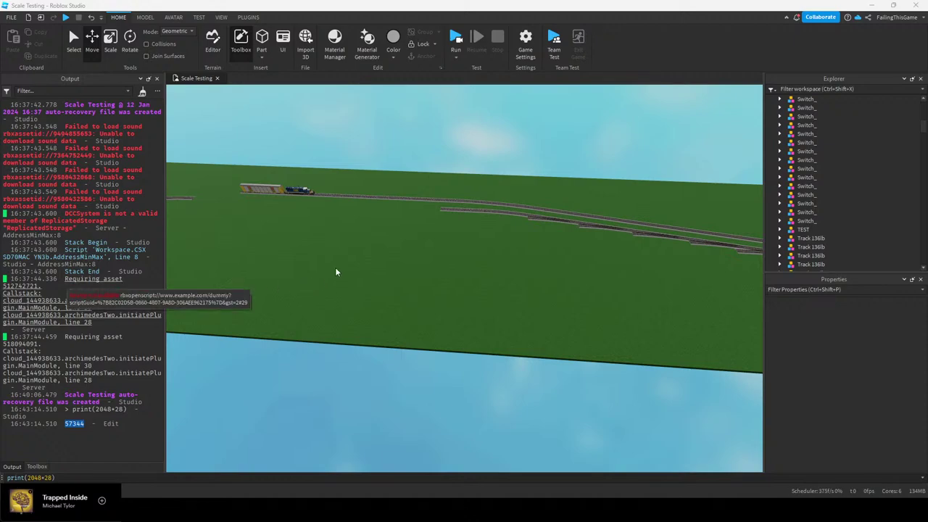
Select the track piece at the open end of the yard lead and check its transform properties
{"action": "right_click_drag", "start_coordinate": [501, 275], "coordinate": [388, 230]}
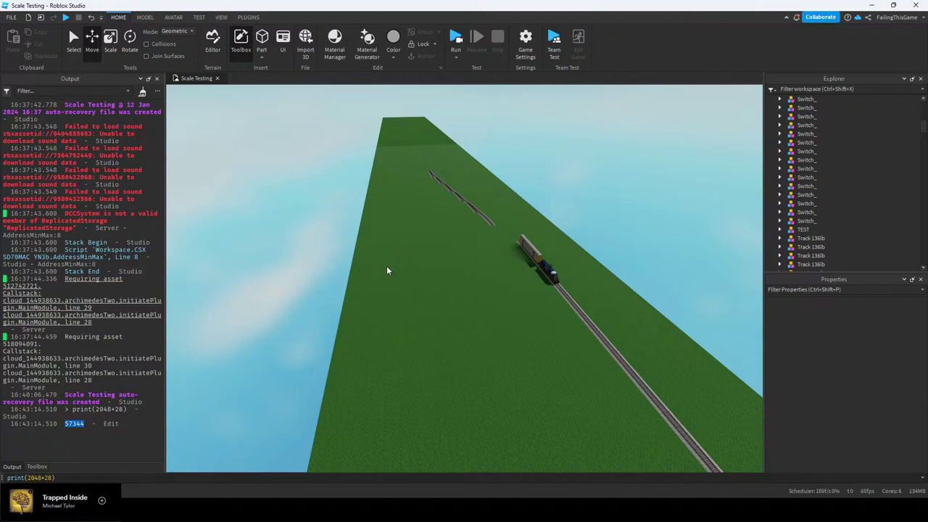
{"action": "right_click_drag", "start_coordinate": [470, 298], "coordinate": [487, 305]}
{"action": "left_click", "coordinate": [503, 308]}
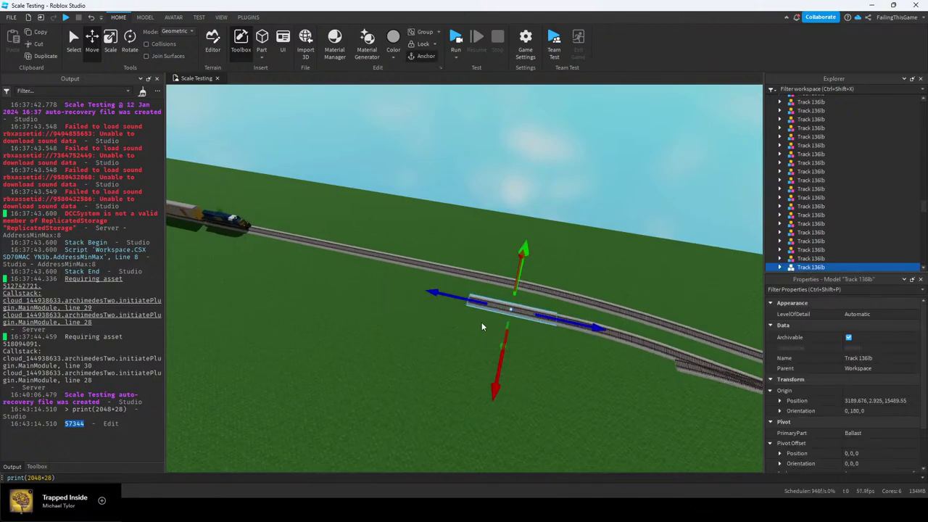
{"action": "key", "text": "w"}
{"action": "scroll", "coordinate": [916, 412], "scroll_direction": "down", "scroll_amount": 2}
{"action": "scroll", "coordinate": [912, 409], "scroll_direction": "up", "scroll_amount": 2}
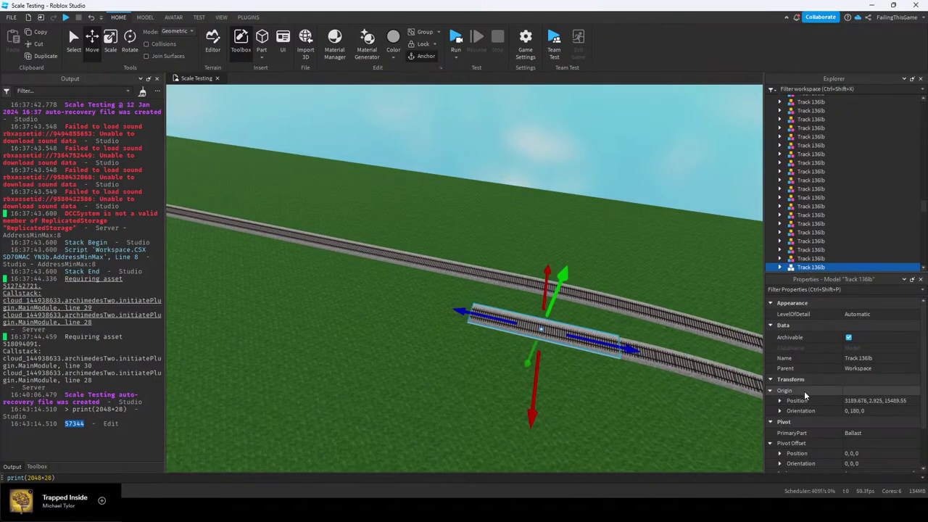
{"action": "key", "text": "w"}
{"action": "right_click_drag", "start_coordinate": [437, 341], "coordinate": [441, 352]}
Set the move snap to 10 studs and lengthen the end track piece's ballast at its open end to 100 studs
{"action": "left_click", "coordinate": [487, 297], "text": "alt"}
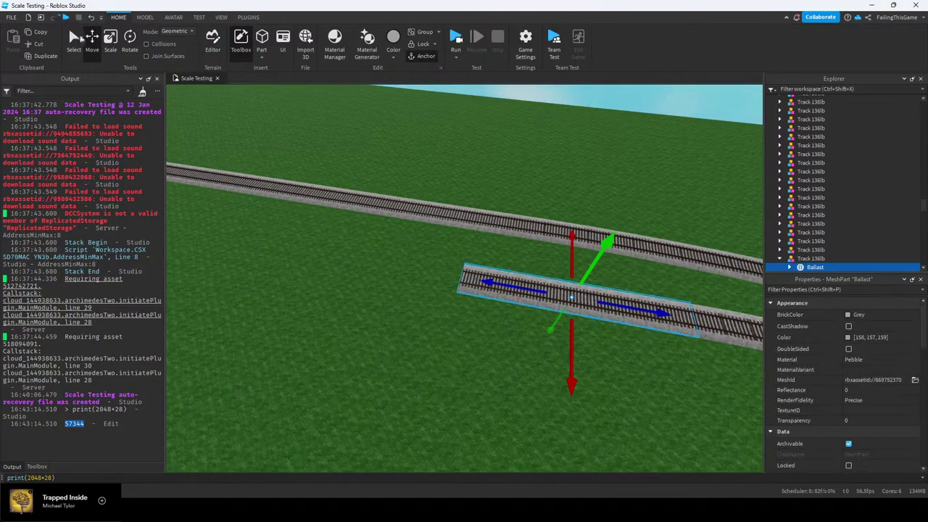
{"action": "left_click", "coordinate": [111, 41]}
{"action": "scroll", "coordinate": [839, 375], "scroll_direction": "down", "scroll_amount": 3}
{"action": "right_click_drag", "start_coordinate": [513, 298], "coordinate": [506, 297]}
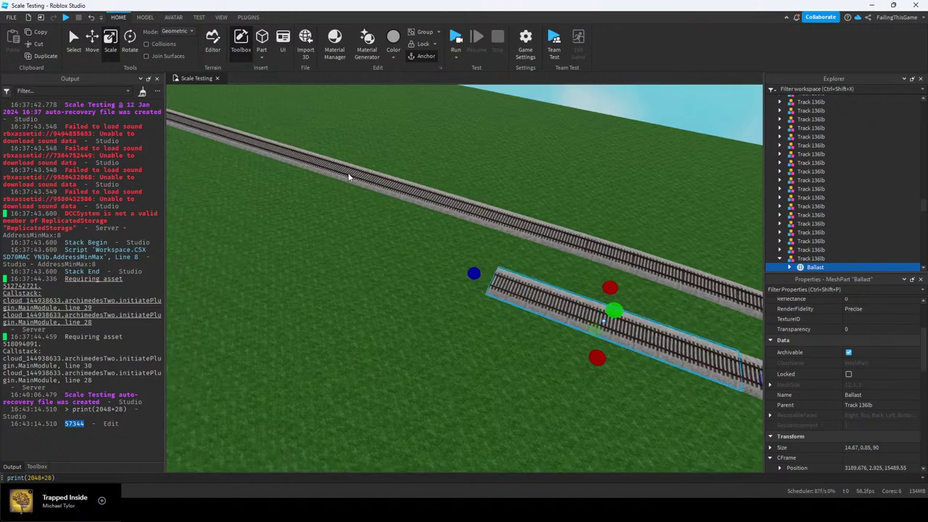
{"action": "left_click", "coordinate": [145, 17]}
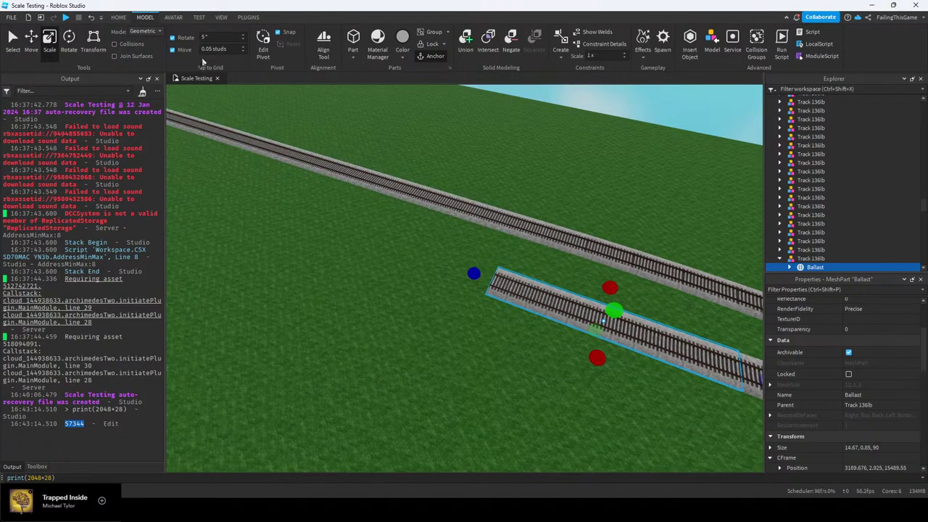
{"action": "right_click_drag", "start_coordinate": [475, 245], "coordinate": [483, 244]}
{"action": "left_click_drag", "start_coordinate": [460, 263], "coordinate": [428, 257]}
{"action": "right_click_drag", "start_coordinate": [429, 256], "coordinate": [432, 258]}
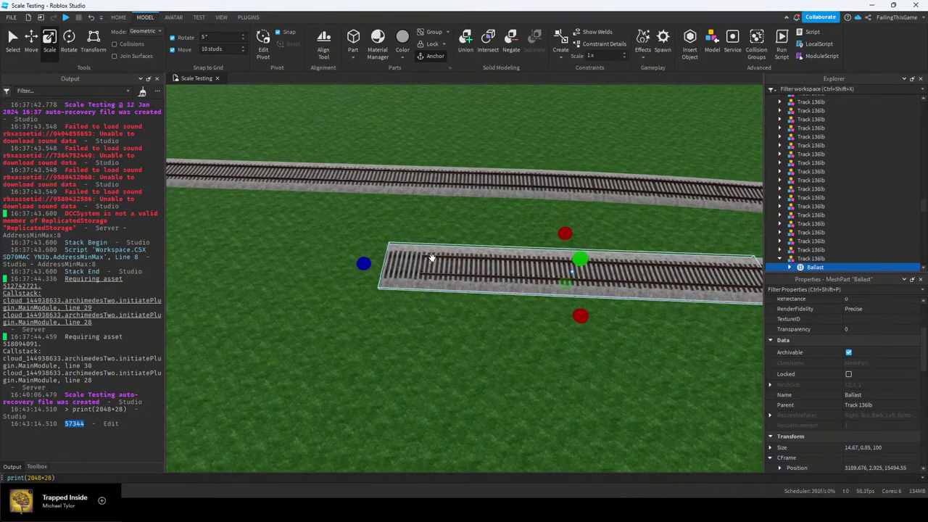
Lengthen both rails of the end track piece until they reach the open end of its ballast
{"action": "left_click", "coordinate": [386, 255]}
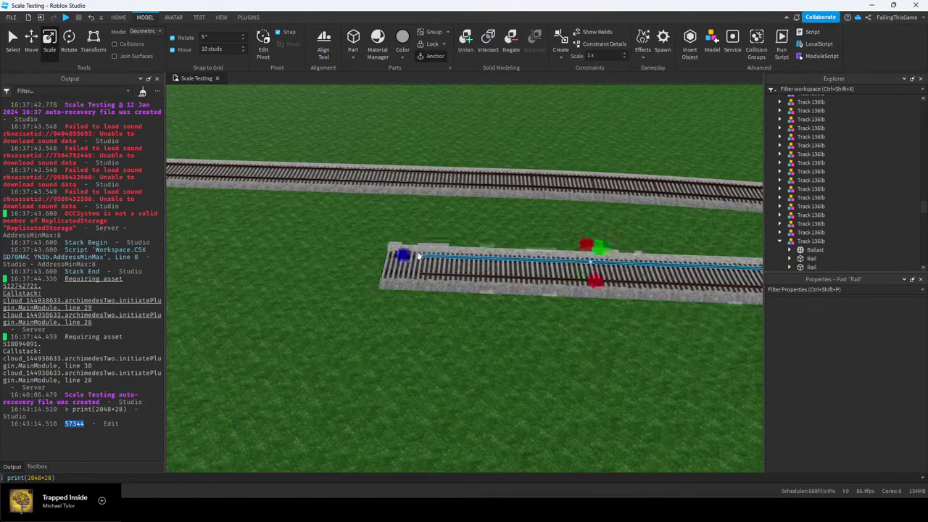
{"action": "left_click_drag", "start_coordinate": [387, 268], "coordinate": [362, 274]}
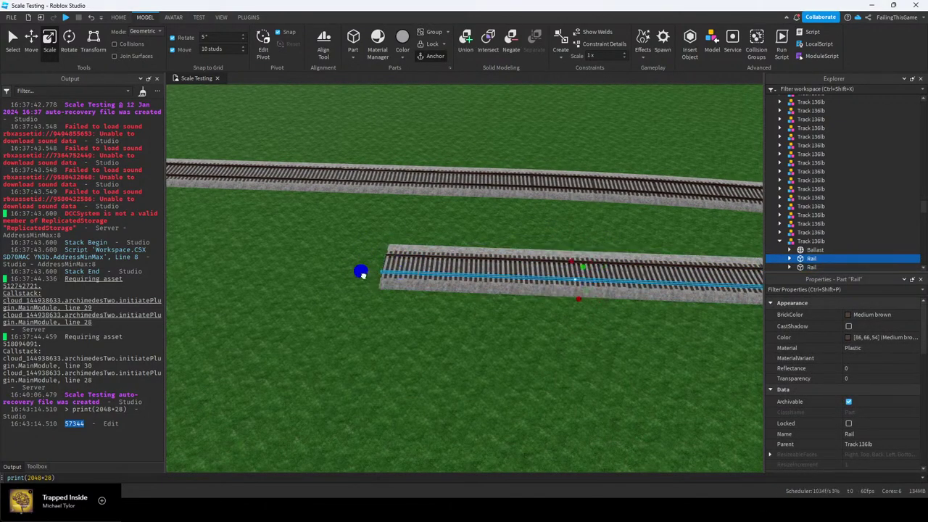
Set the move snap to 900 studs and lengthen the end track piece's ballast by 900 studs at its open end
{"action": "left_click", "coordinate": [413, 265], "text": "alt"}
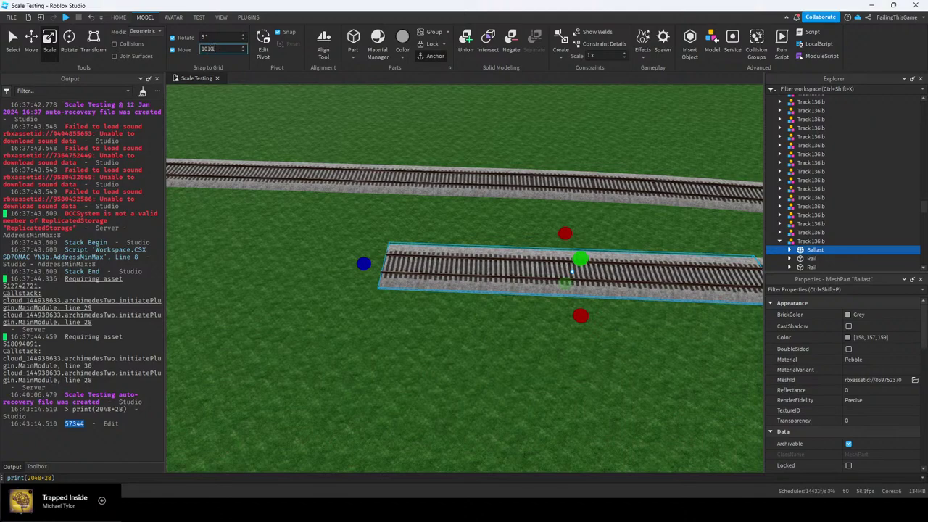
{"action": "right_click_drag", "start_coordinate": [397, 181], "coordinate": [355, 183]}
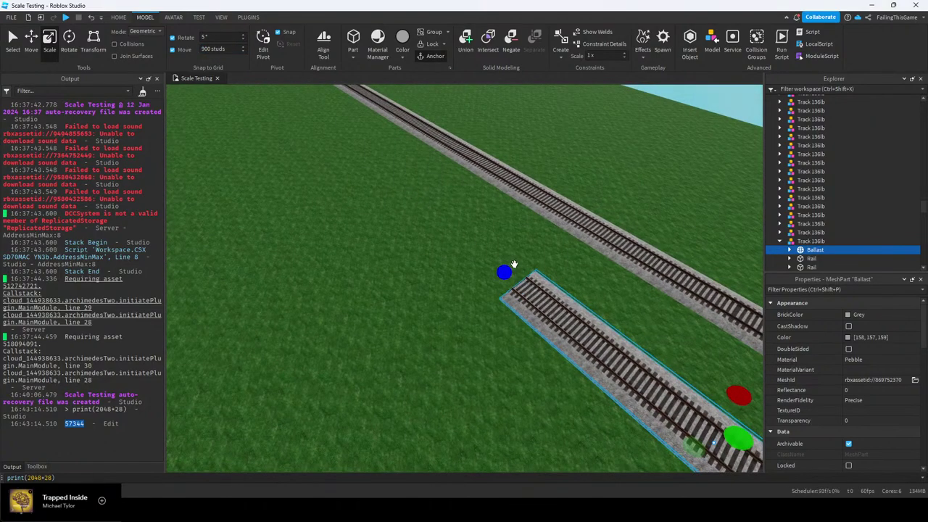
{"action": "key", "text": "s"}
{"action": "left_click_drag", "start_coordinate": [506, 269], "coordinate": [317, 147]}
{"action": "key", "text": "w"}
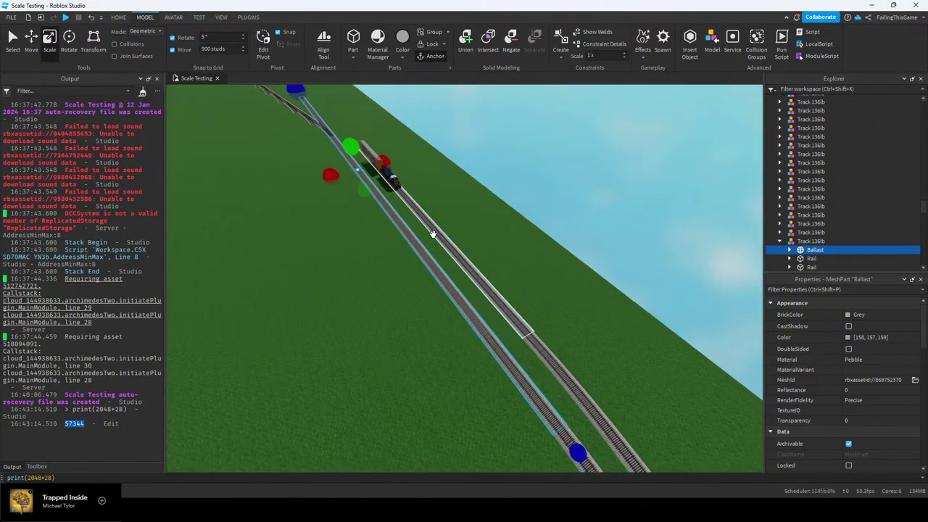
Lengthen both rails of the end track piece by 900 studs to match the ballast, and clear the selection
{"action": "right_click_drag", "start_coordinate": [432, 232], "coordinate": [497, 305]}
{"action": "left_click", "coordinate": [498, 306], "text": "alt"}
{"action": "left_click_drag", "start_coordinate": [482, 288], "coordinate": [351, 179]}
{"action": "key", "text": "s"}
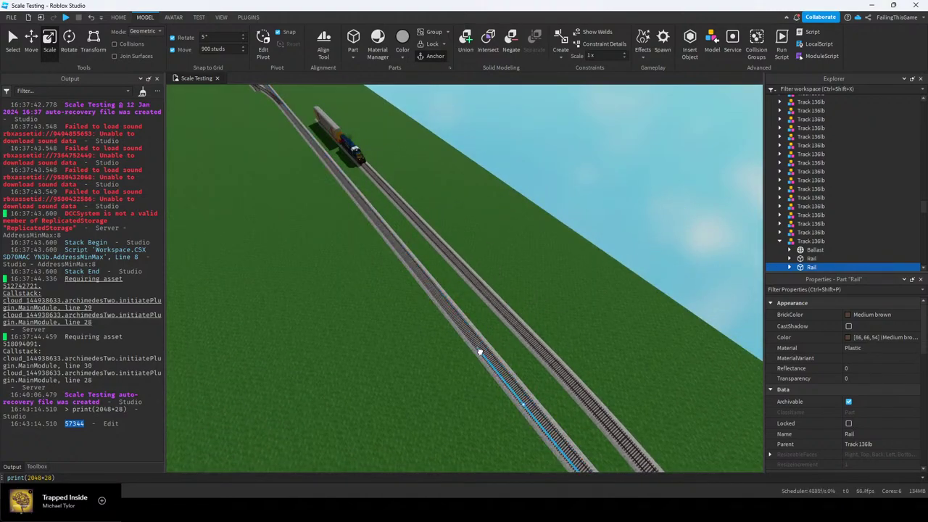
{"action": "left_click", "coordinate": [479, 352], "text": "alt"}
{"action": "left_click_drag", "start_coordinate": [466, 331], "coordinate": [423, 268]}
{"action": "right_click_drag", "start_coordinate": [441, 307], "coordinate": [424, 269]}
{"action": "left_click", "coordinate": [405, 287]}
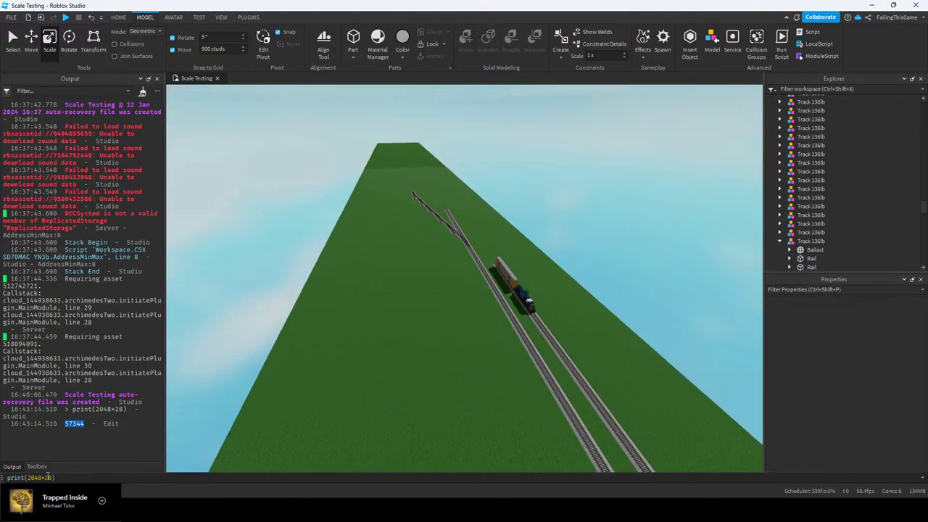
Run print(1000*28) as a command to calculate the product, and inspect the lengthened track piece
{"action": "left_click", "coordinate": [32, 478]}
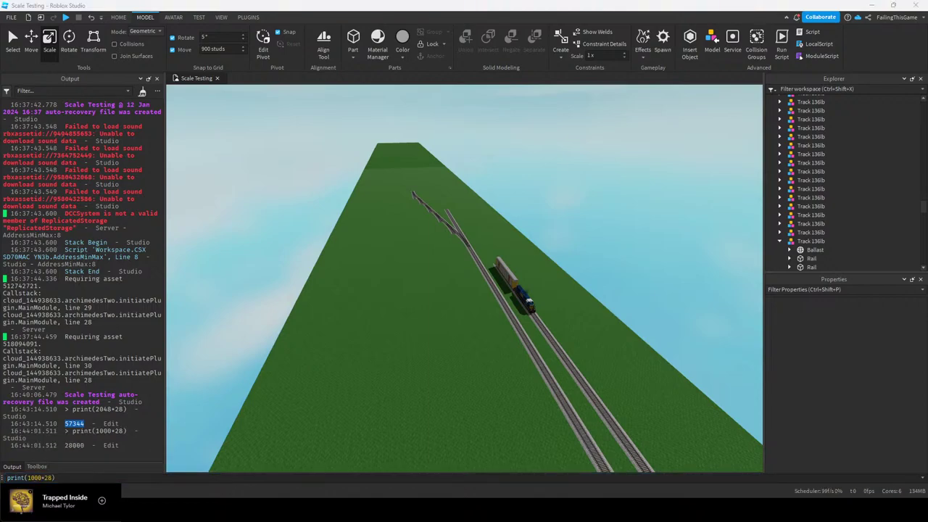
{"action": "key", "text": "w"}
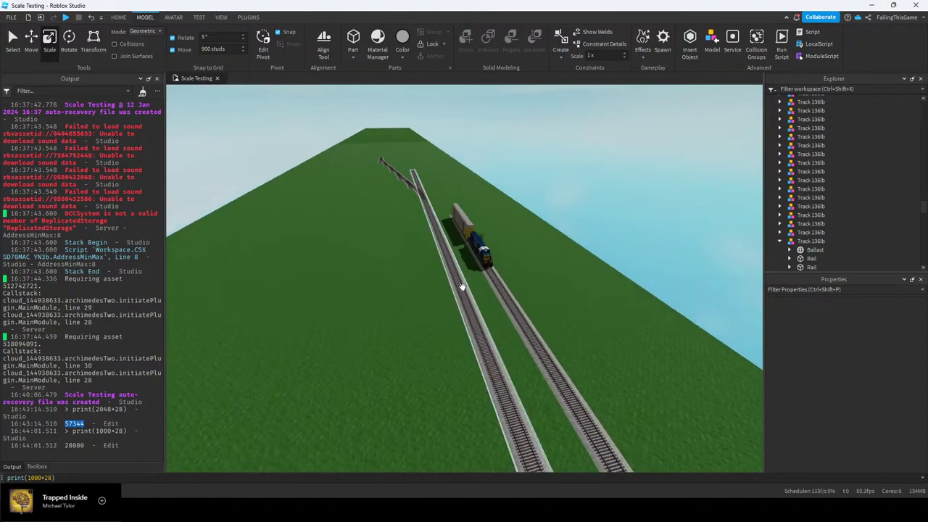
{"action": "left_click", "coordinate": [458, 289]}
{"action": "right_click_drag", "start_coordinate": [529, 254], "coordinate": [530, 251]}
{"action": "key", "text": "q"}
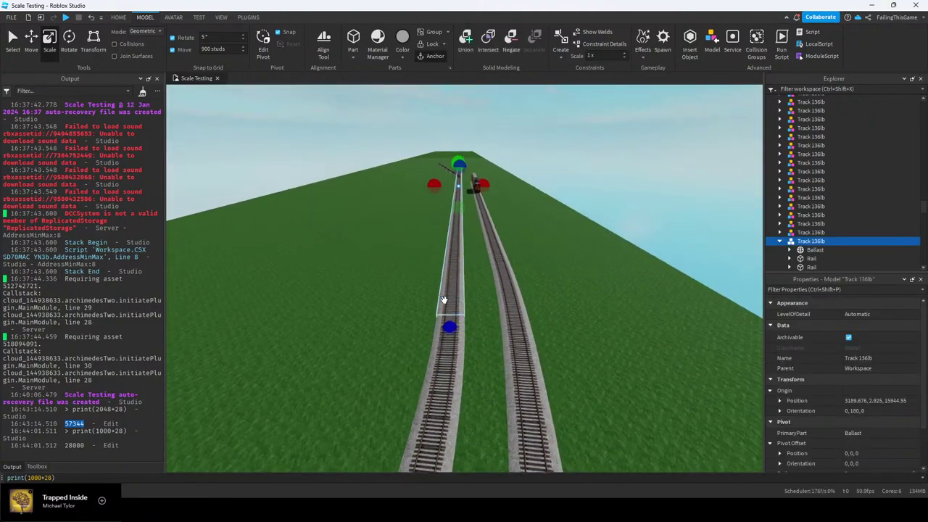
{"action": "key", "text": "e"}
{"action": "left_click", "coordinate": [488, 201]}
{"action": "key", "text": "w"}
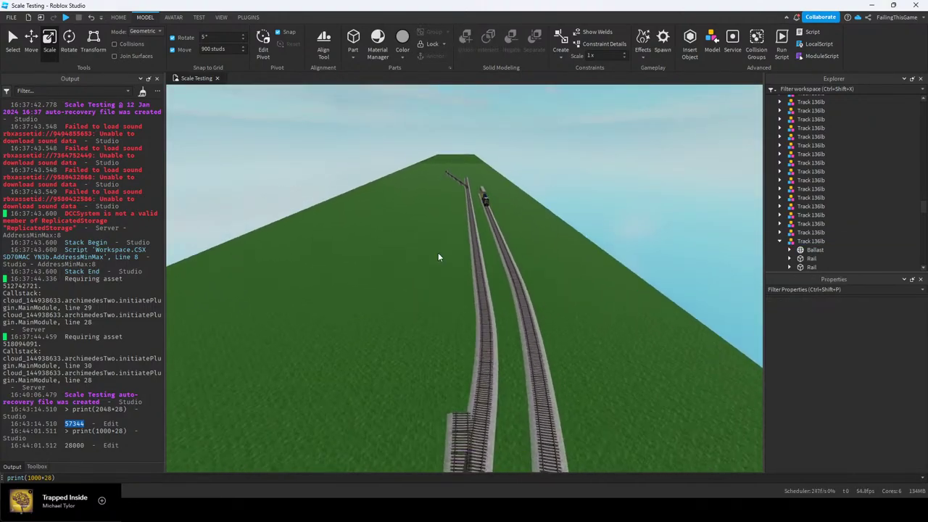
Set the move snap to 1000 studs and lengthen the end track piece's ballast at its open end to 2000 studs
{"action": "right_click_drag", "start_coordinate": [489, 292], "coordinate": [427, 292]}
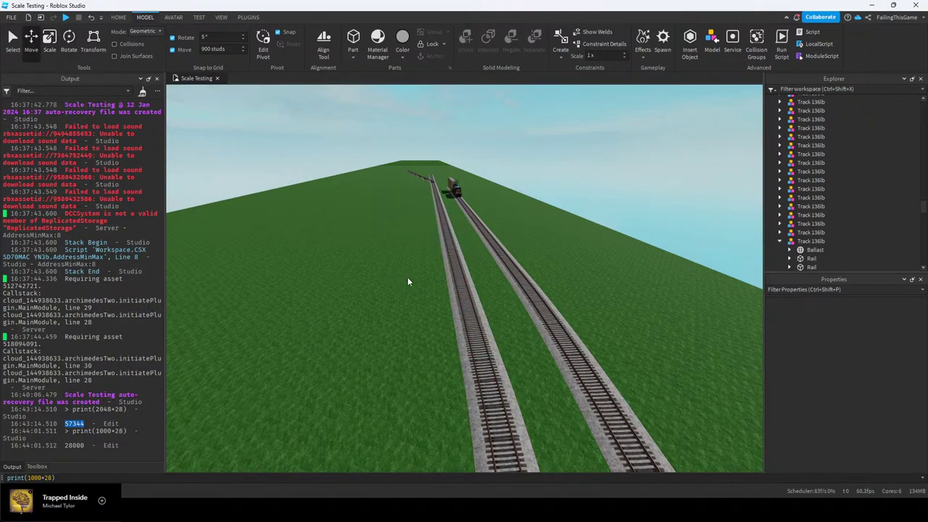
{"action": "right_click_drag", "start_coordinate": [408, 278], "coordinate": [411, 279]}
{"action": "key", "text": "w"}
{"action": "left_click", "coordinate": [468, 284], "text": "alt"}
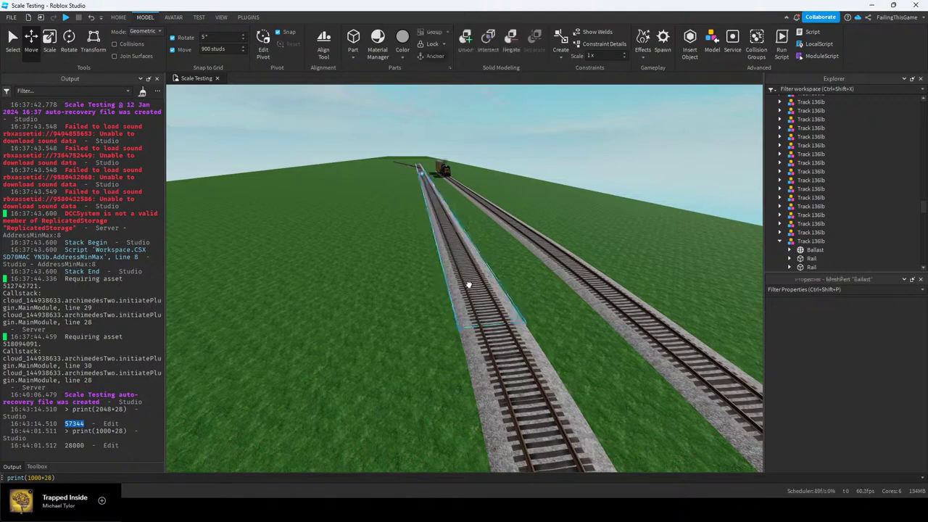
{"action": "right_click_drag", "start_coordinate": [464, 181], "coordinate": [464, 203]}
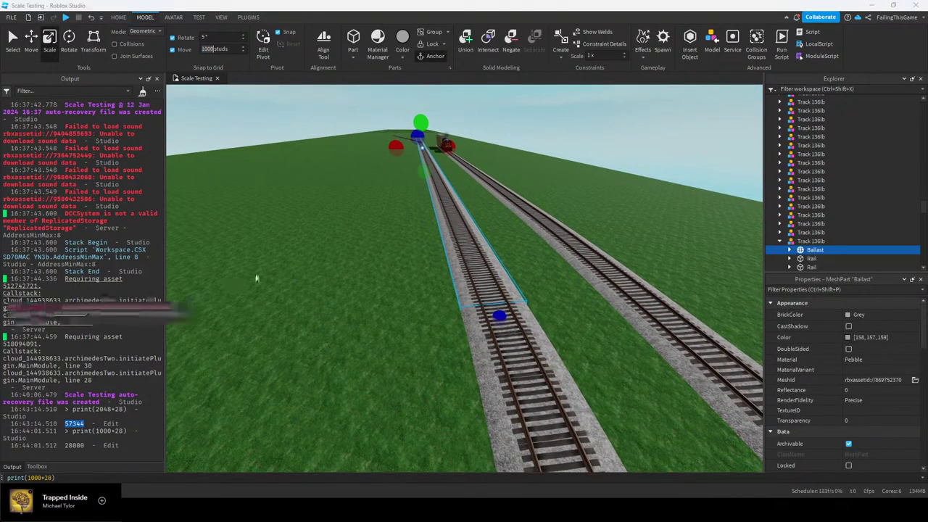
{"action": "key", "text": "Return"}
{"action": "key", "text": "w"}
{"action": "key", "text": "e"}
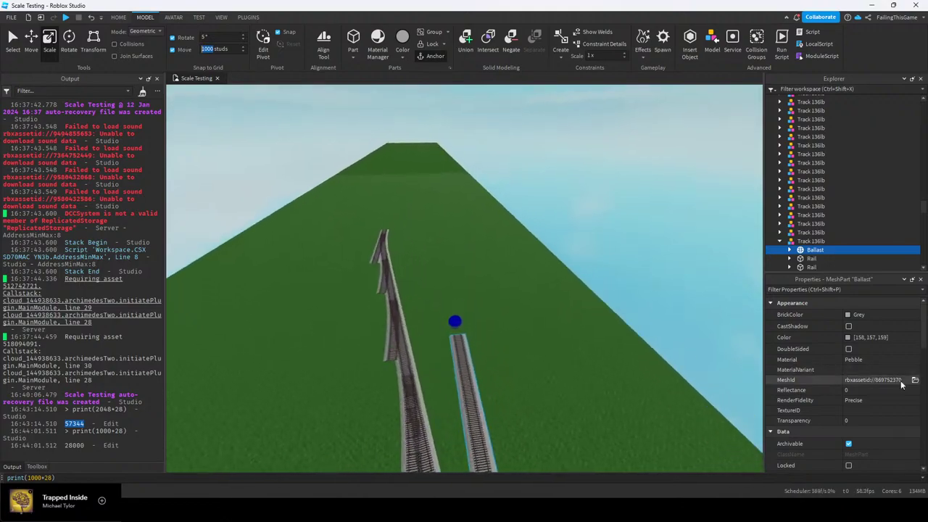
{"action": "scroll", "coordinate": [901, 385], "scroll_direction": "down", "scroll_amount": 4}
{"action": "right_click_drag", "start_coordinate": [480, 305], "coordinate": [473, 337]}
{"action": "key", "text": "w"}
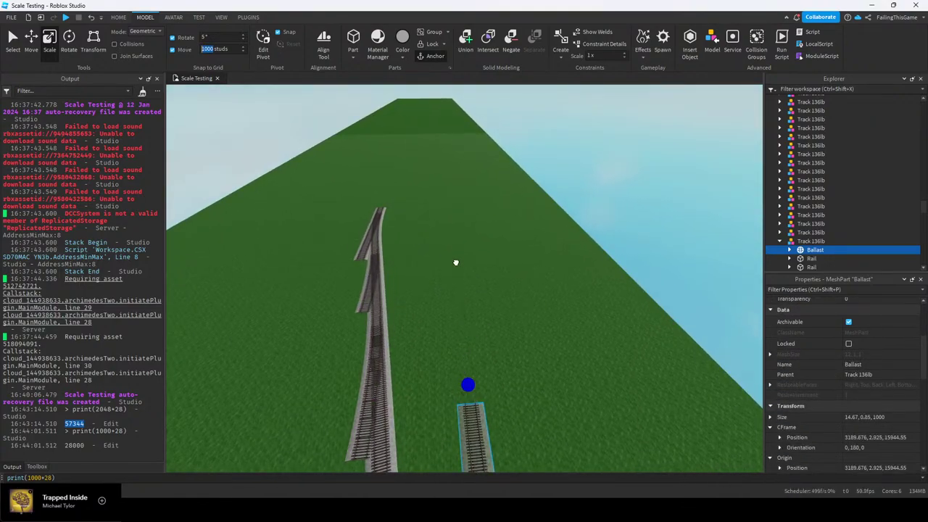
{"action": "left_click_drag", "start_coordinate": [456, 262], "coordinate": [443, 136]}
{"action": "key", "text": "q"}
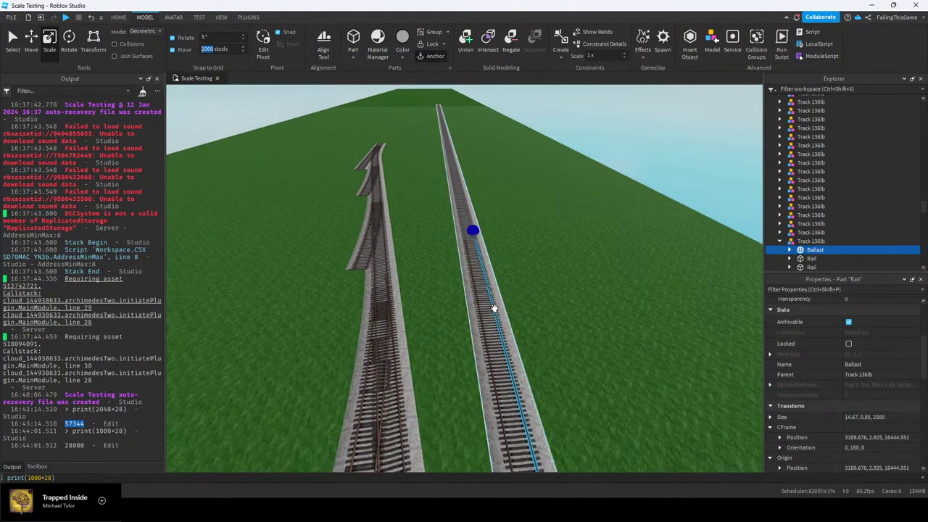
Lengthen both rails of the end track piece by 1000 studs to match the ballast, and select the whole piece
{"action": "left_click", "coordinate": [493, 308]}
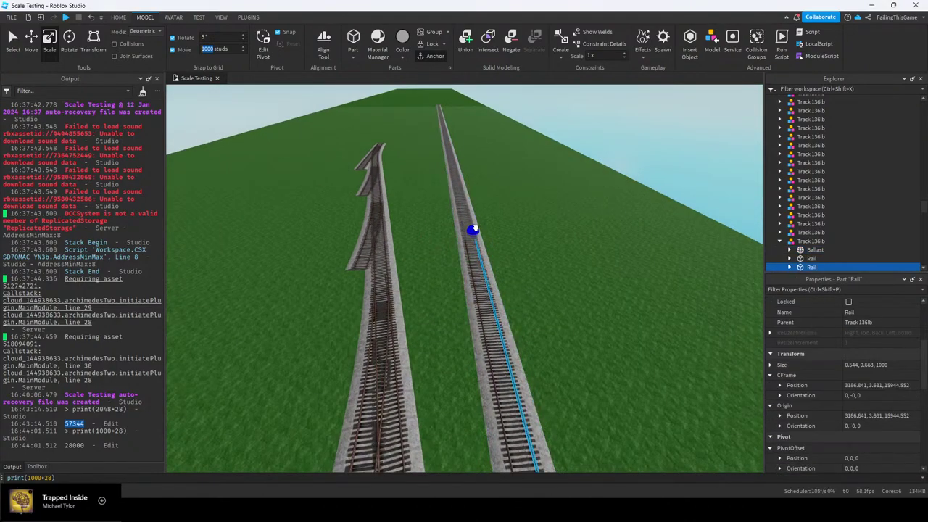
{"action": "left_click", "coordinate": [474, 289]}
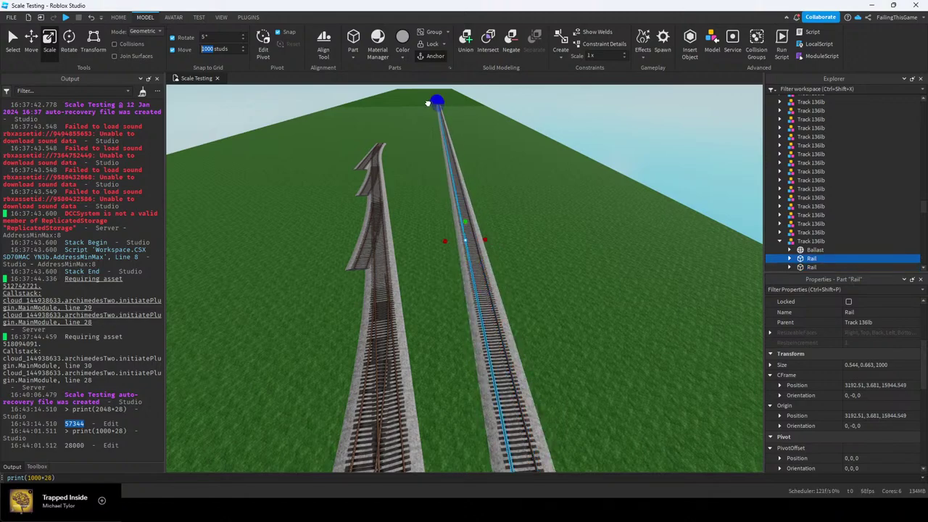
{"action": "left_click_drag", "start_coordinate": [427, 103], "coordinate": [429, 103]}
{"action": "left_click", "coordinate": [517, 155]}
{"action": "left_click", "coordinate": [475, 232]}
Set the move snap to 500 studs and shorten the end track piece's ballast by 500 studs at its open end
{"action": "key", "text": "s"}
{"action": "key", "text": "q"}
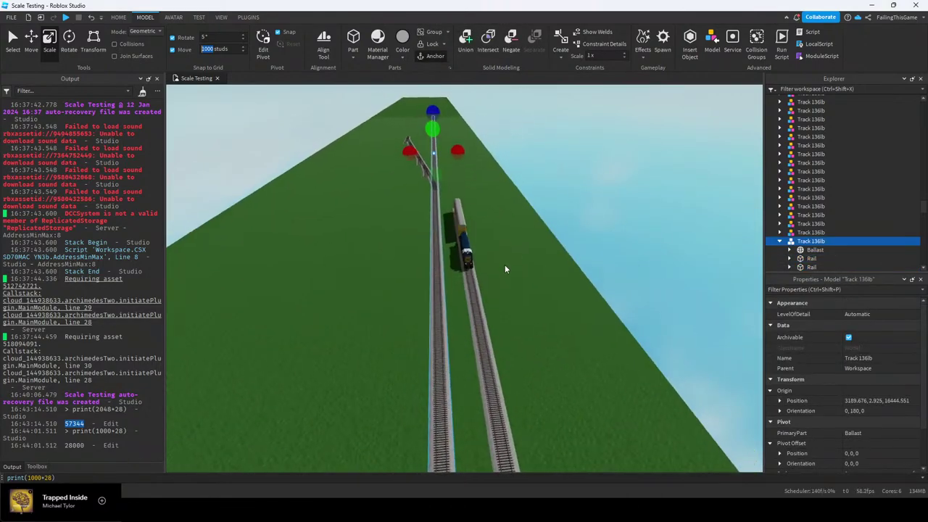
{"action": "key", "text": "s"}
{"action": "right_click_drag", "start_coordinate": [506, 265], "coordinate": [508, 256]}
{"action": "key", "text": "w"}
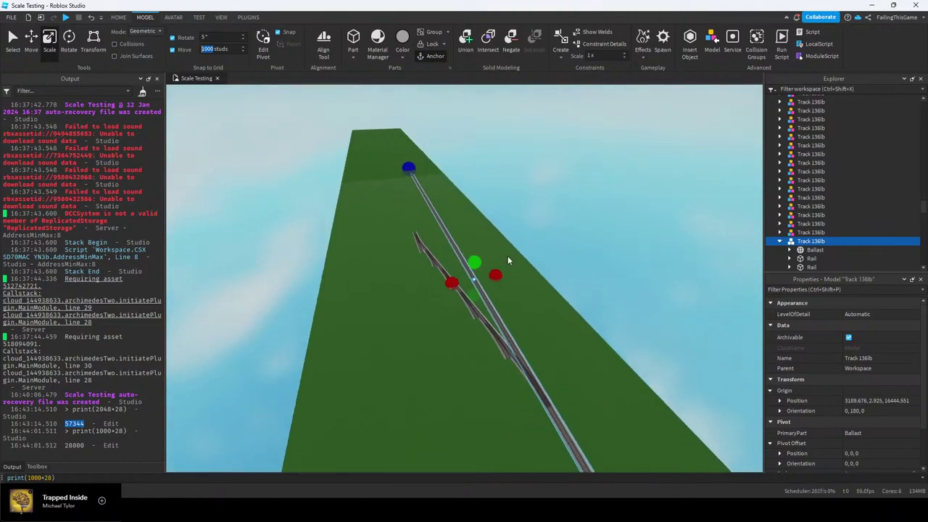
{"action": "key", "text": "w"}
{"action": "key", "text": "w"}
{"action": "left_click", "coordinate": [805, 251]}
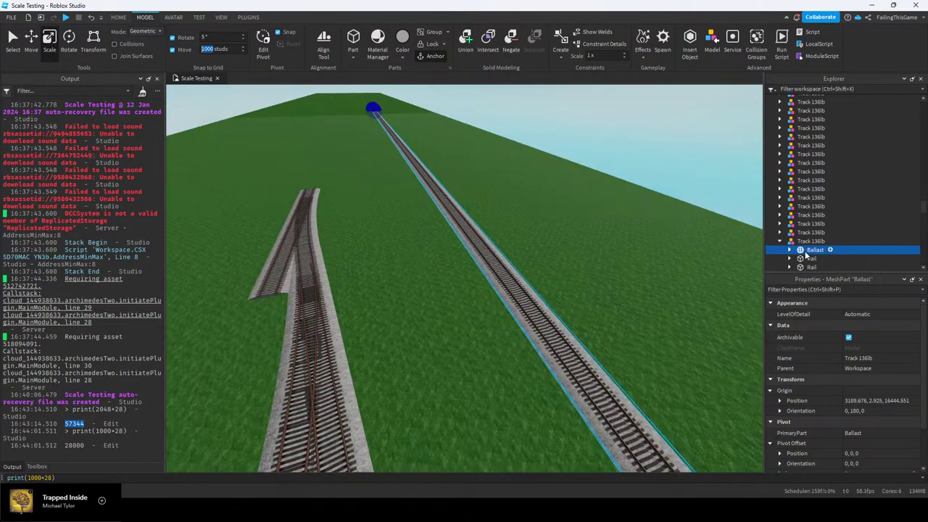
{"action": "left_click_drag", "start_coordinate": [373, 109], "coordinate": [416, 156]}
{"action": "key", "text": "s"}
{"action": "right_click_drag", "start_coordinate": [432, 172], "coordinate": [432, 172]}
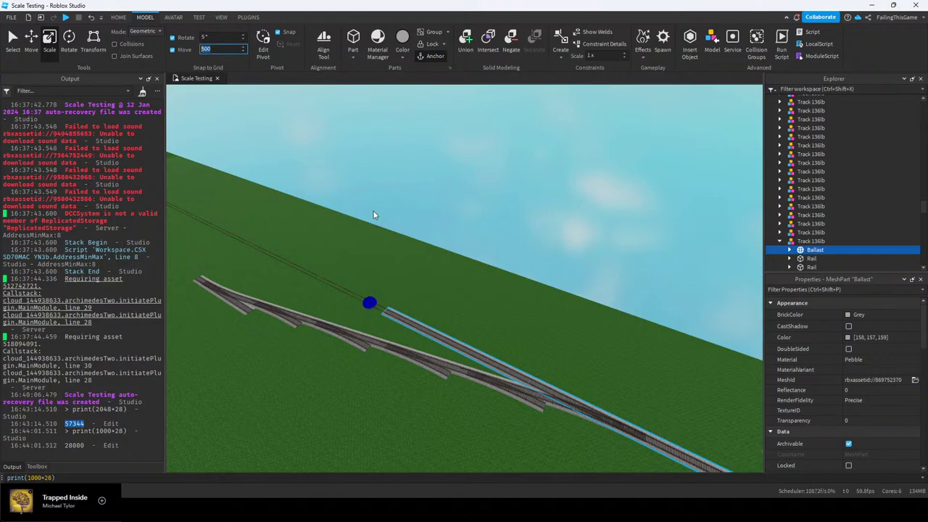
{"action": "right_click_drag", "start_coordinate": [424, 251], "coordinate": [425, 251]}
{"action": "key", "text": "w"}
{"action": "right_click_drag", "start_coordinate": [306, 192], "coordinate": [372, 223]}
Shorten both rails of the end track piece by 500 studs to the ballast's end, and clear the selection
{"action": "left_click", "coordinate": [219, 318]}
{"action": "key", "text": "f"}
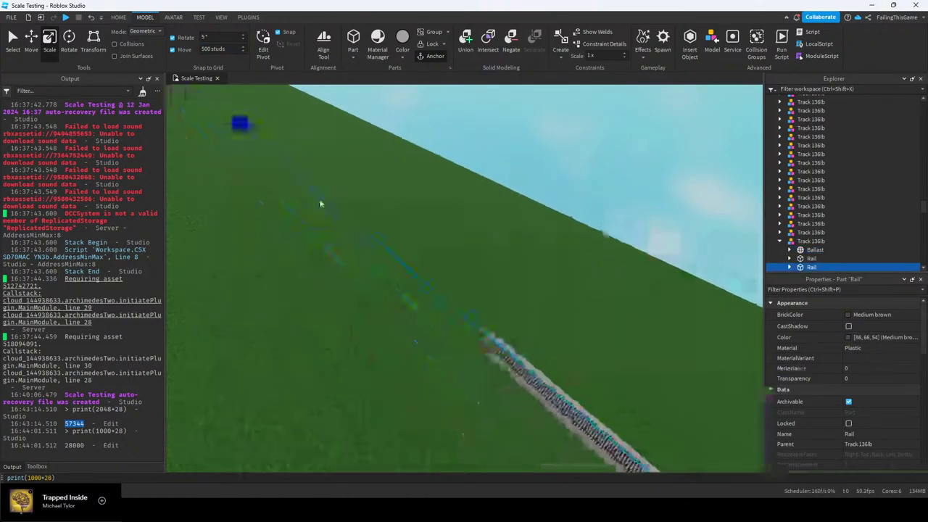
{"action": "left_click_drag", "start_coordinate": [241, 126], "coordinate": [383, 242]}
{"action": "left_click", "coordinate": [381, 250]}
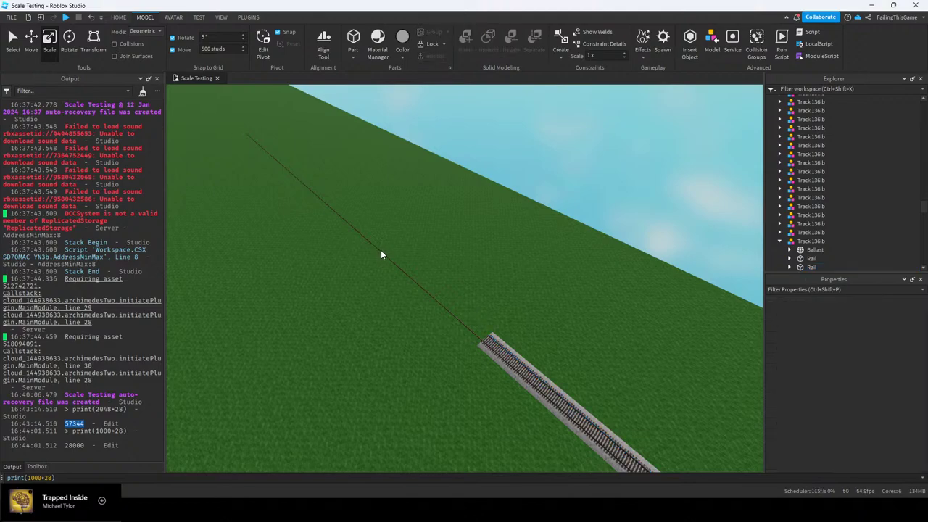
{"action": "left_click", "coordinate": [374, 243]}
{"action": "left_click_drag", "start_coordinate": [238, 125], "coordinate": [382, 232]}
{"action": "scroll", "coordinate": [344, 180], "scroll_direction": "down", "scroll_amount": 5}
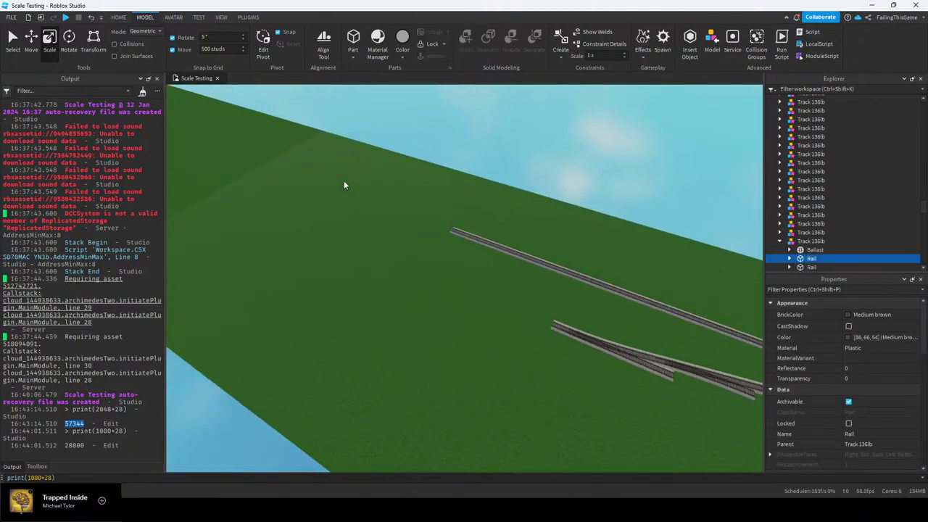
{"action": "left_click", "coordinate": [344, 180]}
Select all switches and curved track pieces of the mirrored ladder and slide them along the baseplate toward the extended track's open end
{"action": "right_click_drag", "start_coordinate": [357, 190], "coordinate": [415, 232]}
{"action": "scroll", "coordinate": [554, 322], "scroll_direction": "up", "scroll_amount": 3}
{"action": "scroll", "coordinate": [339, 98], "scroll_direction": "down", "scroll_amount": 2}
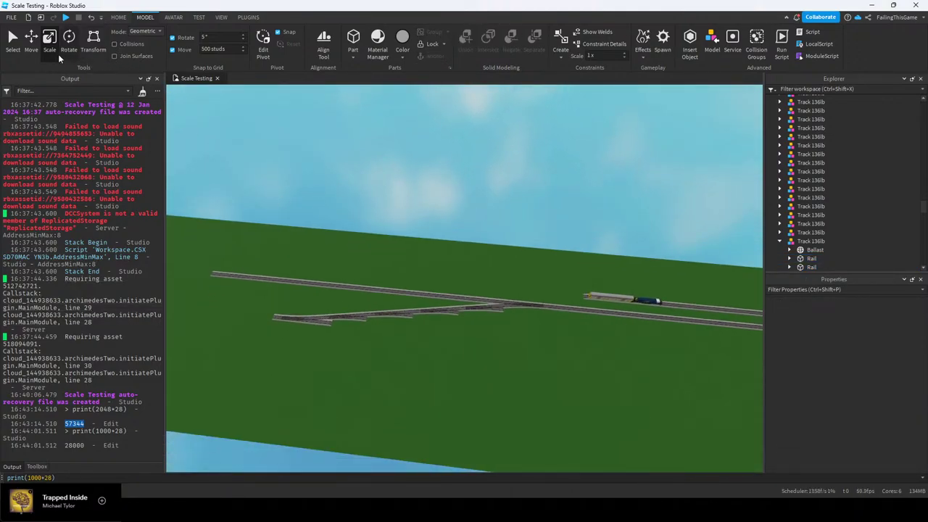
{"action": "left_click_drag", "start_coordinate": [558, 276], "coordinate": [445, 350]}
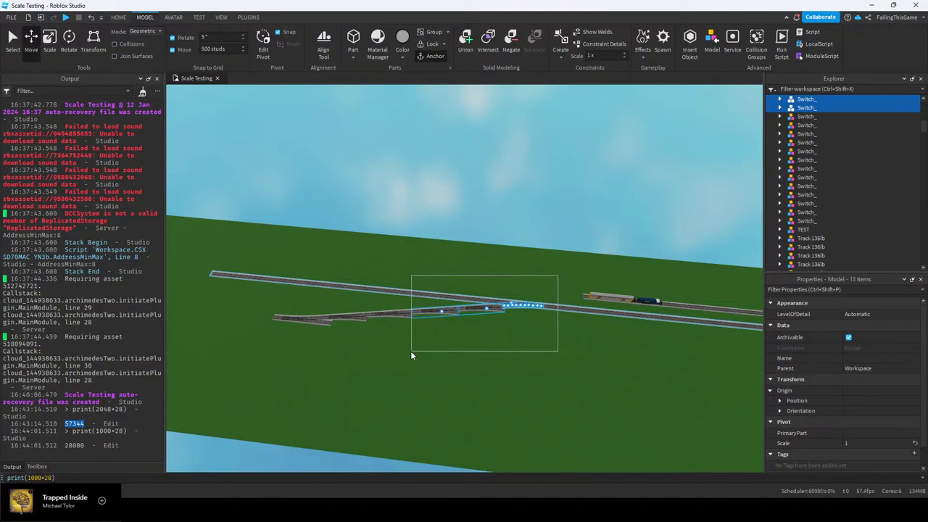
{"action": "left_click_drag", "start_coordinate": [340, 356], "coordinate": [339, 355]}
{"action": "left_click", "coordinate": [335, 283], "text": "ctrl"}
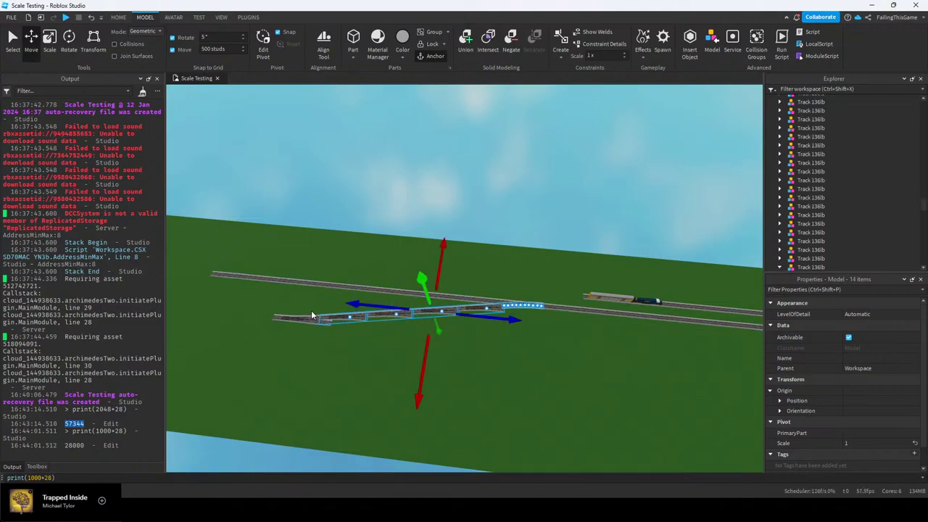
{"action": "left_click", "coordinate": [307, 319], "text": "ctrl"}
{"action": "key", "text": "a"}
{"action": "left_click_drag", "start_coordinate": [475, 314], "coordinate": [443, 312]}
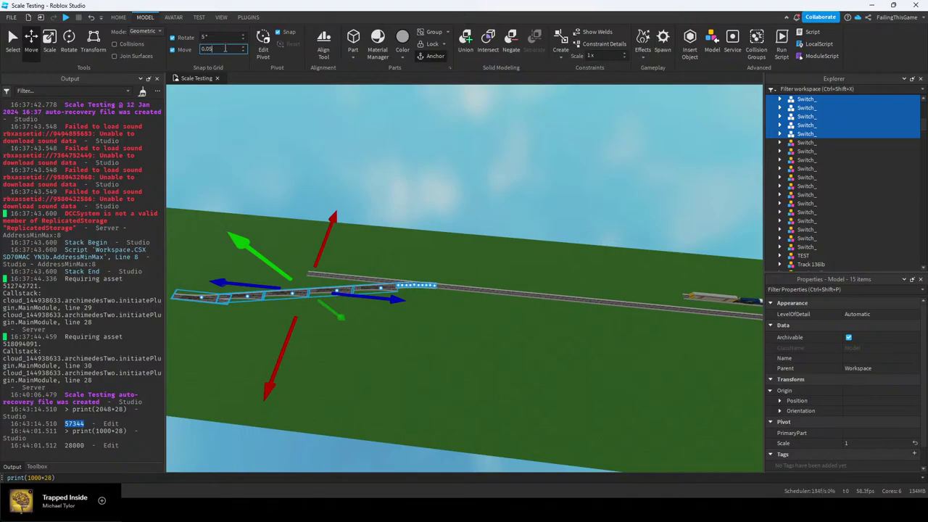
Set the move snap to 0.05 studs, slide the mirrored ladder against the extended track's open end, and clear the selection
{"action": "key", "text": "a"}
{"action": "left_click_drag", "start_coordinate": [393, 298], "coordinate": [411, 274]}
{"action": "scroll", "coordinate": [557, 259], "scroll_direction": "up", "scroll_amount": 8}
{"action": "scroll", "coordinate": [550, 251], "scroll_direction": "up", "scroll_amount": 4}
{"action": "right_click_drag", "start_coordinate": [550, 251], "coordinate": [551, 252]}
{"action": "scroll", "coordinate": [550, 252], "scroll_direction": "up", "scroll_amount": 5}
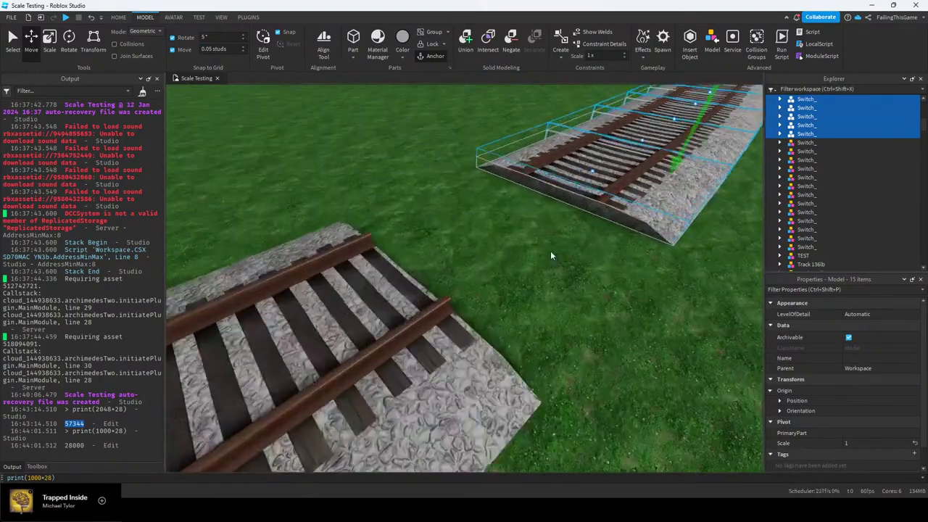
{"action": "left_click_drag", "start_coordinate": [435, 316], "coordinate": [305, 386]}
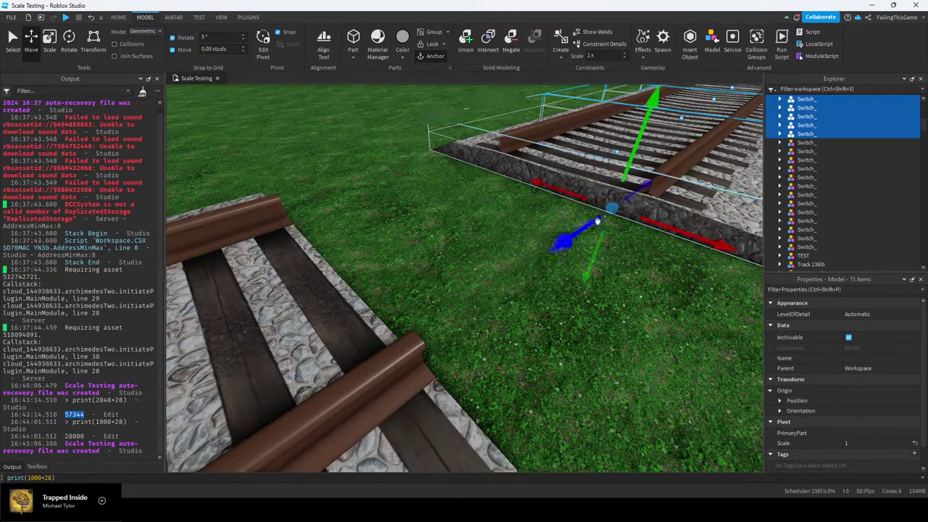
{"action": "left_click_drag", "start_coordinate": [597, 221], "coordinate": [350, 361]}
{"action": "left_click", "coordinate": [266, 122]}
Inspect the joint between the extended track and the ladder, and look over the whole yard along the baseplate
{"action": "right_click_drag", "start_coordinate": [310, 145], "coordinate": [345, 159]}
{"action": "scroll", "coordinate": [344, 157], "scroll_direction": "up", "scroll_amount": 6}
{"action": "scroll", "coordinate": [345, 159], "scroll_direction": "down", "scroll_amount": 10}
{"action": "key", "text": "q"}
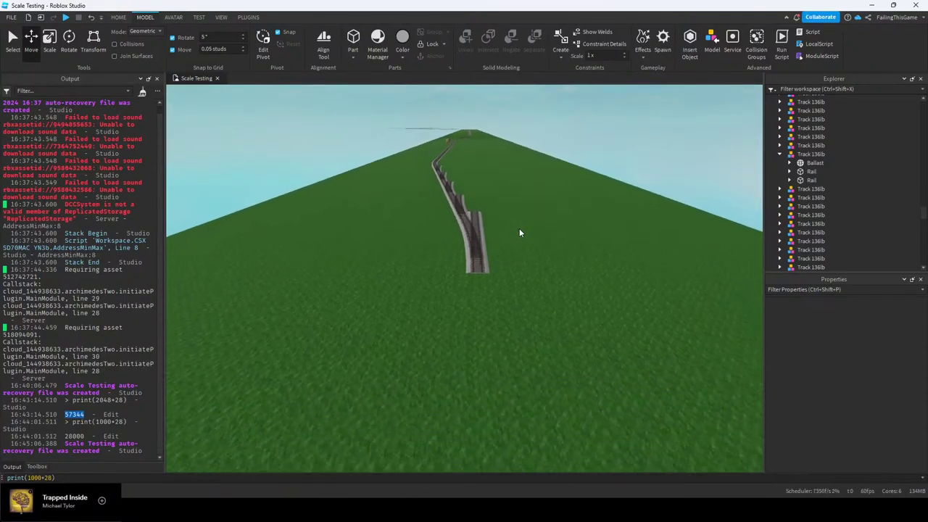
{"action": "scroll", "coordinate": [519, 232], "scroll_direction": "down", "scroll_amount": 15}
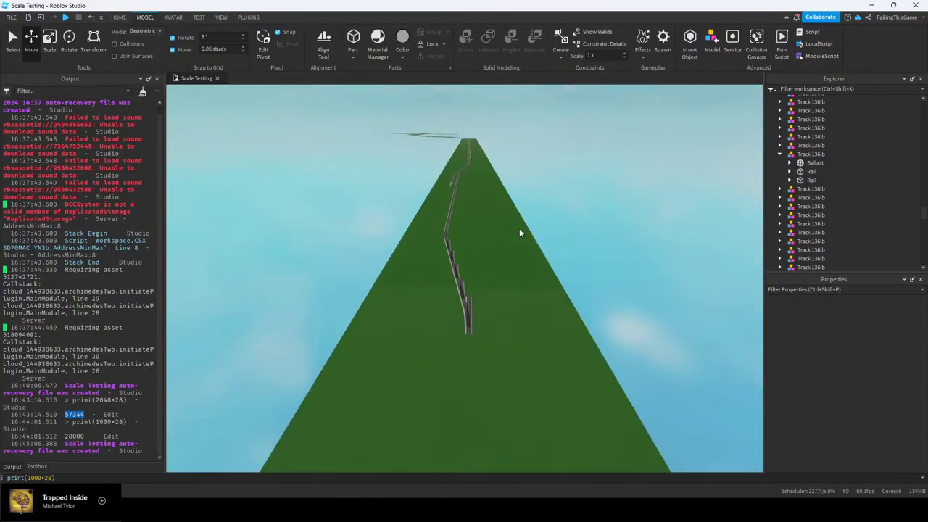
{"action": "scroll", "coordinate": [496, 270], "scroll_direction": "up", "scroll_amount": 15}
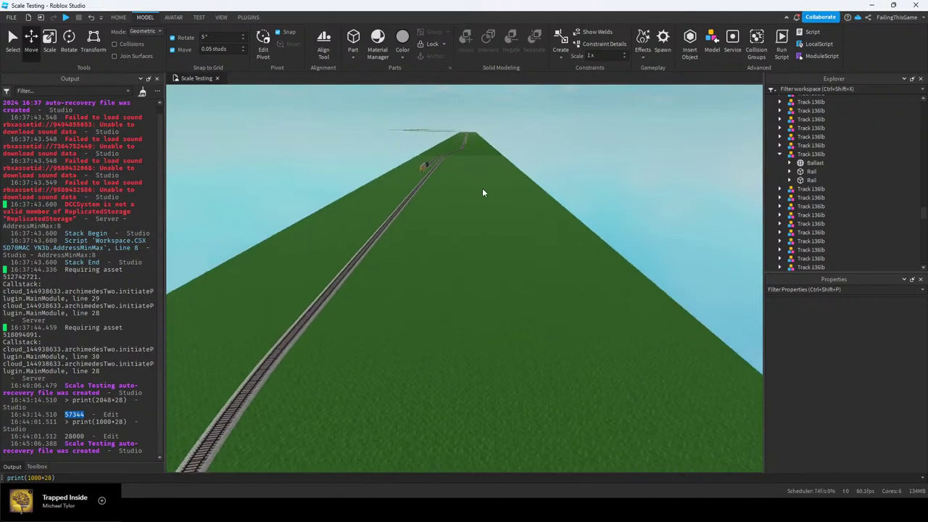
Look over the mirrored ladder's switches at the yard's far end and the open baseplate beyond its last switch
{"action": "key", "text": "q"}
{"action": "key", "text": "s"}
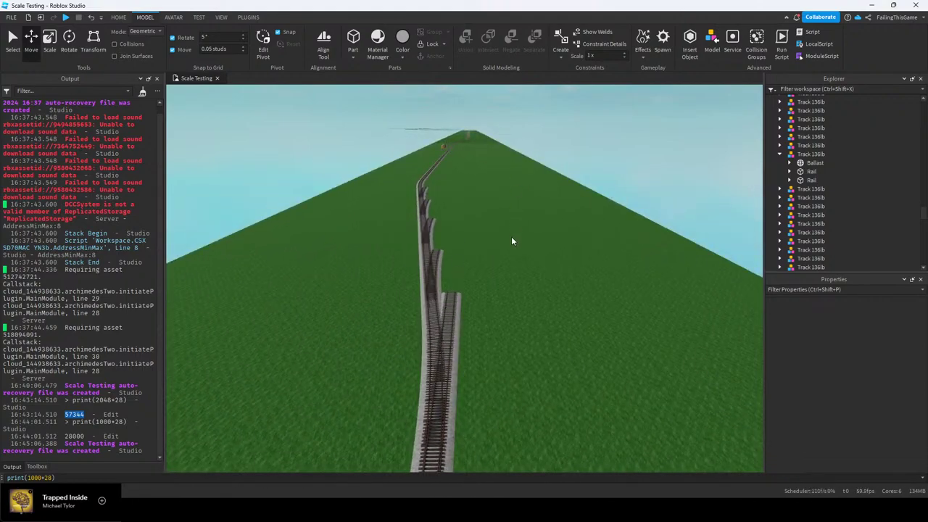
{"action": "key", "text": "e"}
{"action": "key", "text": "a"}
{"action": "key", "text": "w"}
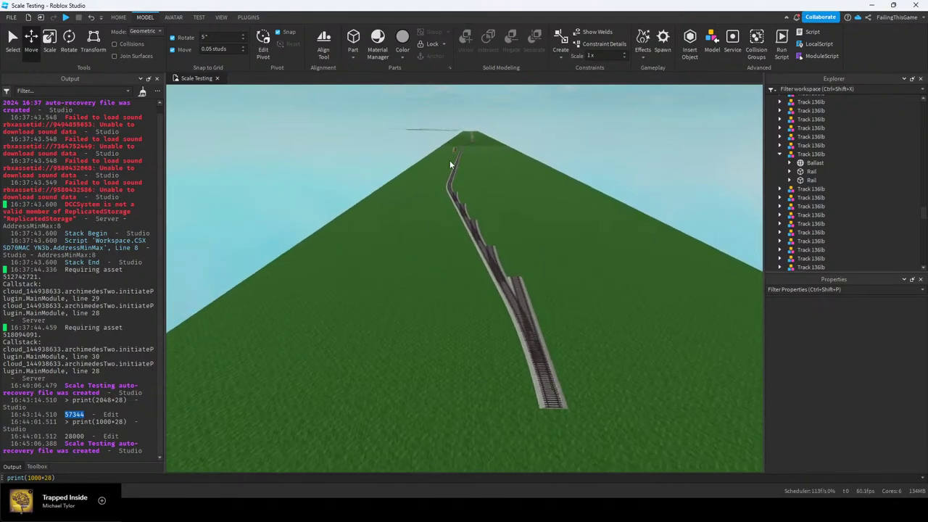
{"action": "key", "text": "q"}
{"action": "key", "text": "d"}
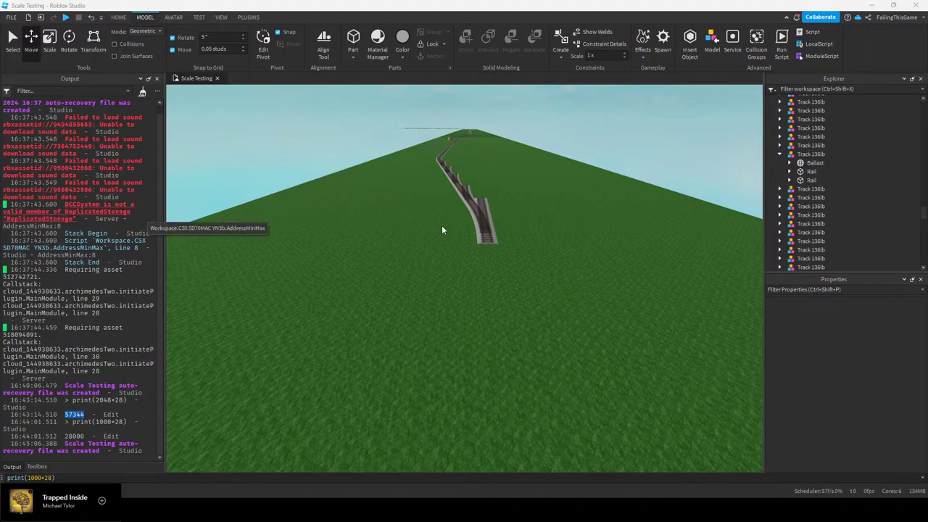
{"action": "scroll", "coordinate": [453, 226], "scroll_direction": "down", "scroll_amount": 10}
{"action": "scroll", "coordinate": [477, 275], "scroll_direction": "down", "scroll_amount": 3}
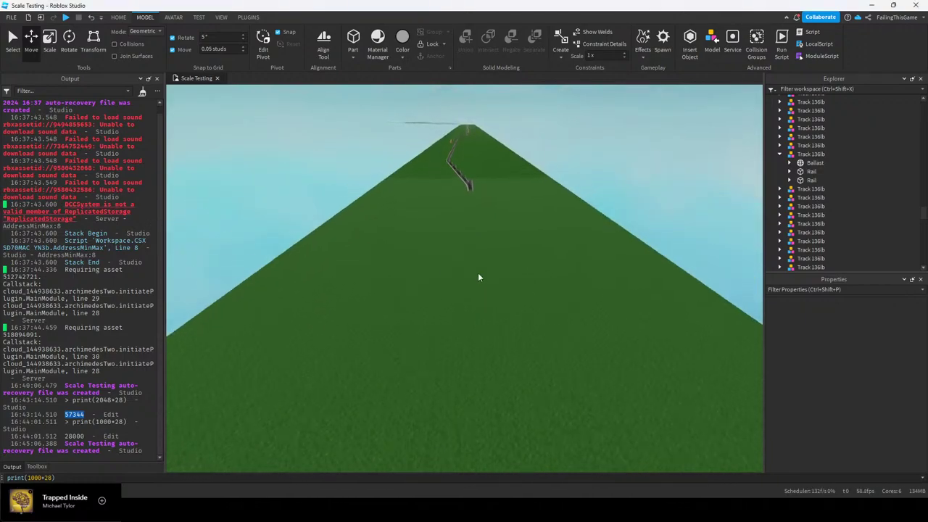
{"action": "scroll", "coordinate": [461, 254], "scroll_direction": "up", "scroll_amount": 5}
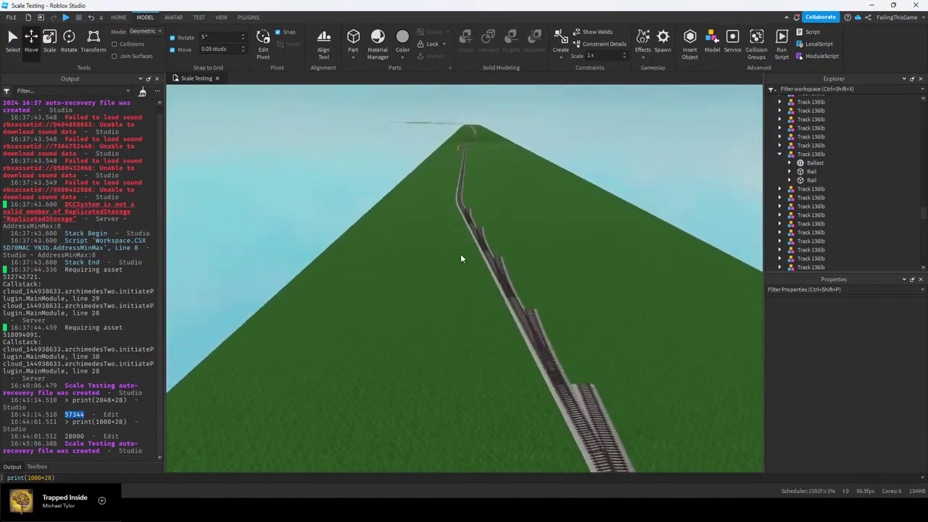
{"action": "scroll", "coordinate": [460, 254], "scroll_direction": "up", "scroll_amount": 5}
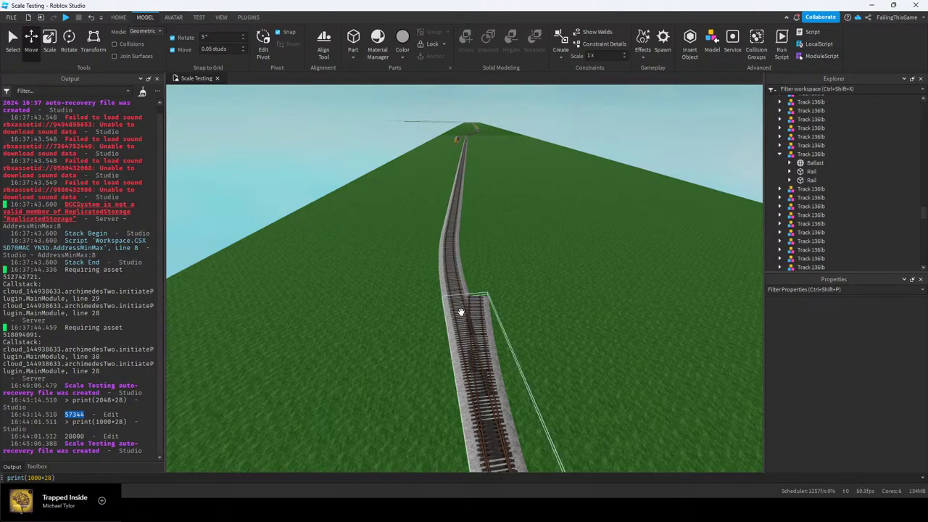
{"action": "scroll", "coordinate": [503, 284], "scroll_direction": "up", "scroll_amount": 4}
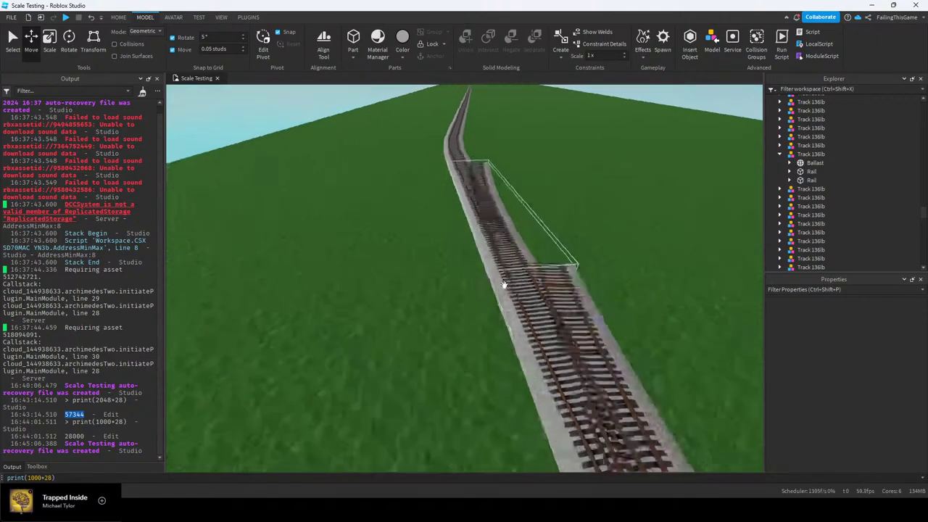
{"action": "scroll", "coordinate": [504, 284], "scroll_direction": "down", "scroll_amount": 6}
{"action": "scroll", "coordinate": [439, 299], "scroll_direction": "up", "scroll_amount": 8}
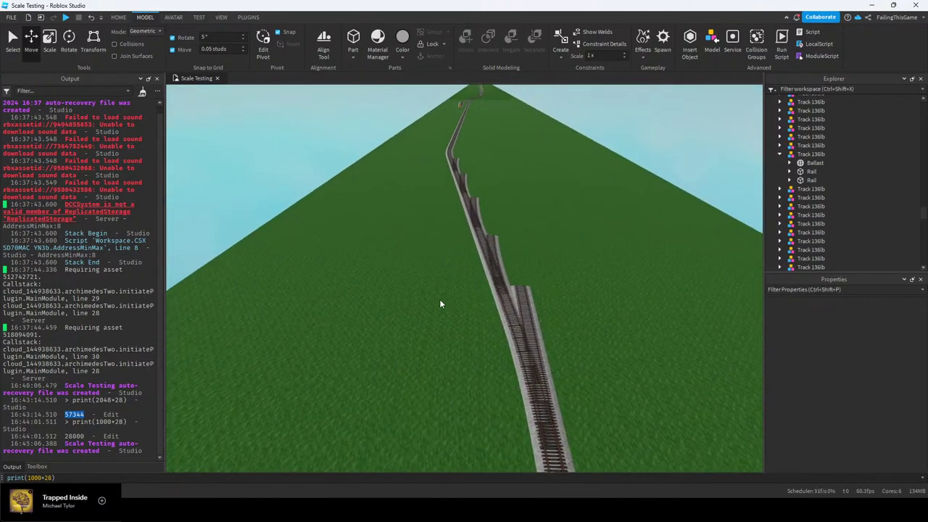
Examine the mirrored ladder from the yard track side and from its outer end
{"action": "right_click_drag", "start_coordinate": [432, 286], "coordinate": [433, 285]}
{"action": "scroll", "coordinate": [444, 285], "scroll_direction": "down", "scroll_amount": 5}
{"action": "scroll", "coordinate": [474, 300], "scroll_direction": "down", "scroll_amount": 4}
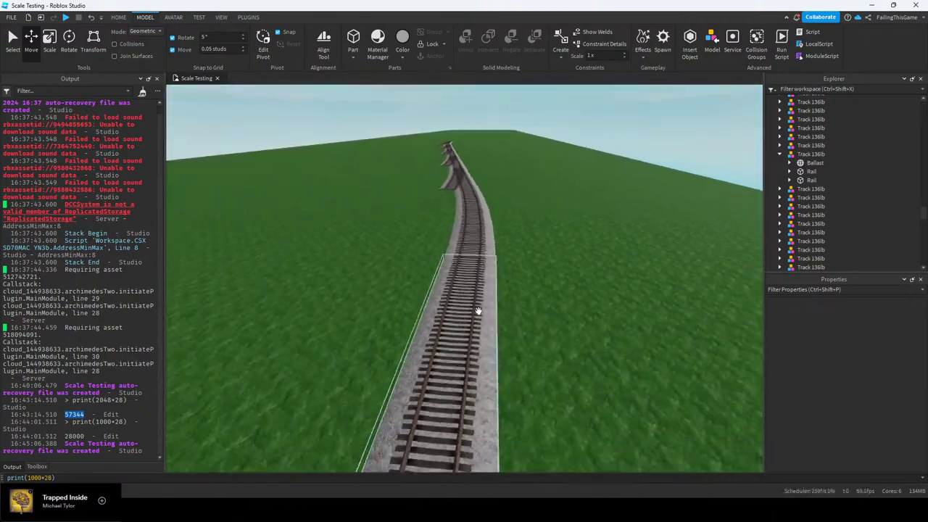
{"action": "scroll", "coordinate": [479, 287], "scroll_direction": "up", "scroll_amount": 7}
{"action": "key", "text": "w"}
{"action": "right_click_drag", "start_coordinate": [457, 248], "coordinate": [456, 248]}
{"action": "key", "text": "w"}
{"action": "scroll", "coordinate": [500, 251], "scroll_direction": "up", "scroll_amount": 2}
{"action": "key", "text": "s"}
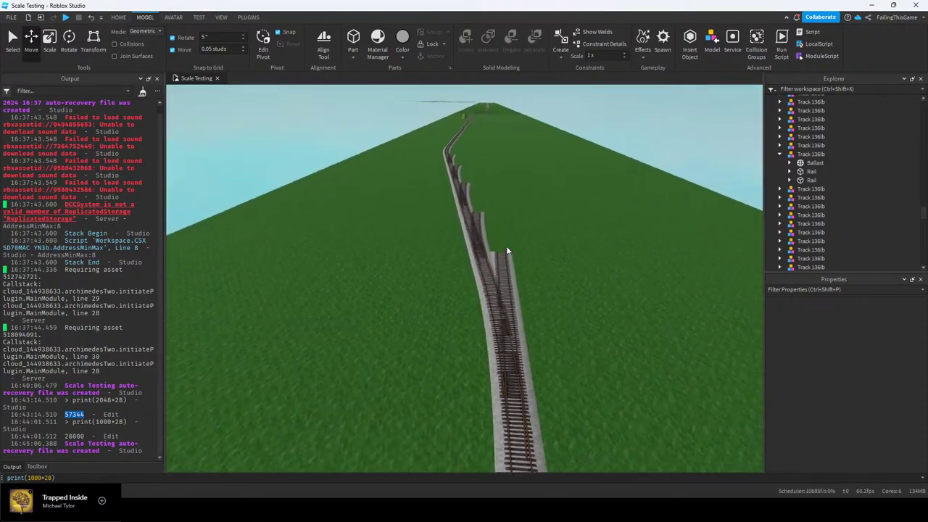
{"action": "key", "text": "q"}
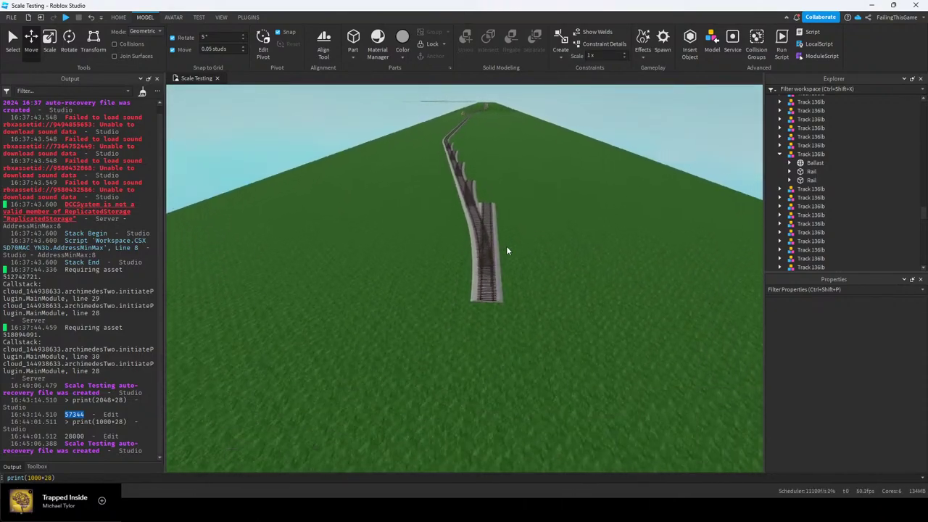
{"action": "key", "text": "e"}
{"action": "key", "text": "w"}
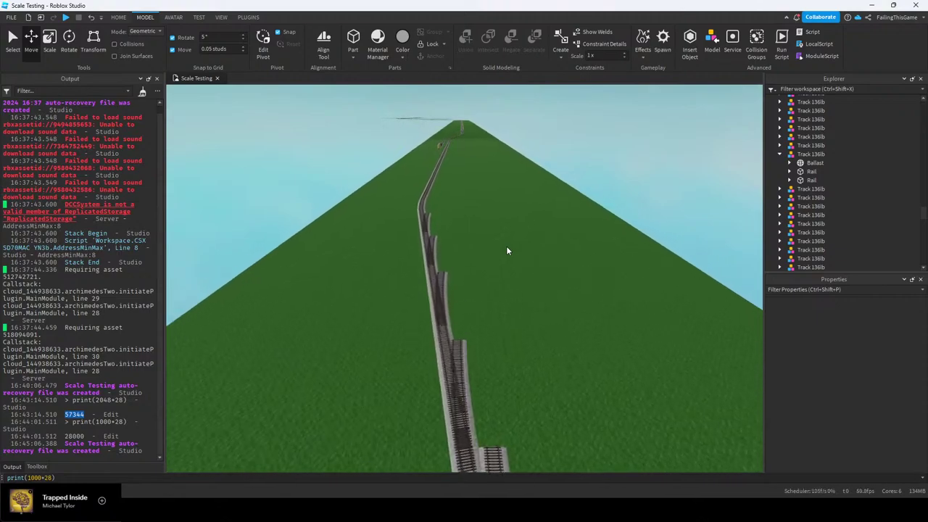
Follow the yard track past the locomotive to the opposite ladder and back to the mirrored ladder
{"action": "key", "text": "e"}
{"action": "key", "text": "w"}
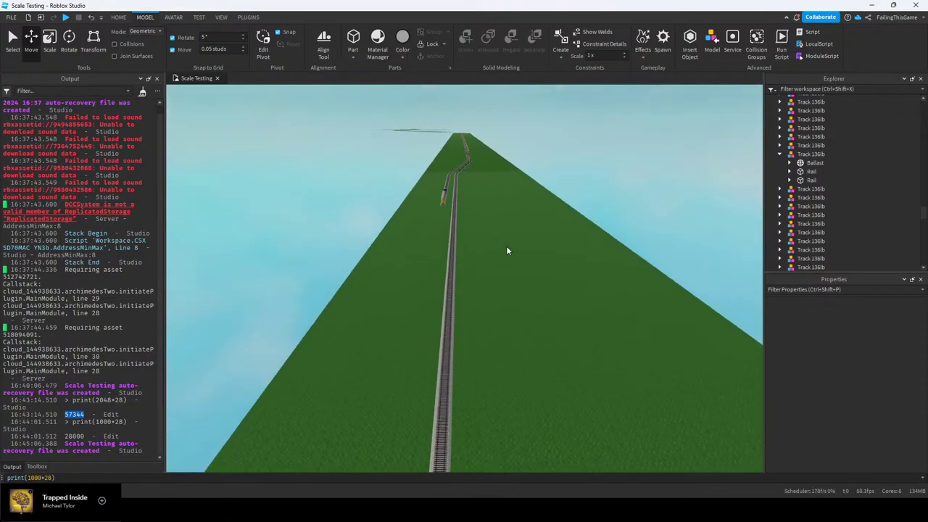
{"action": "key", "text": "w"}
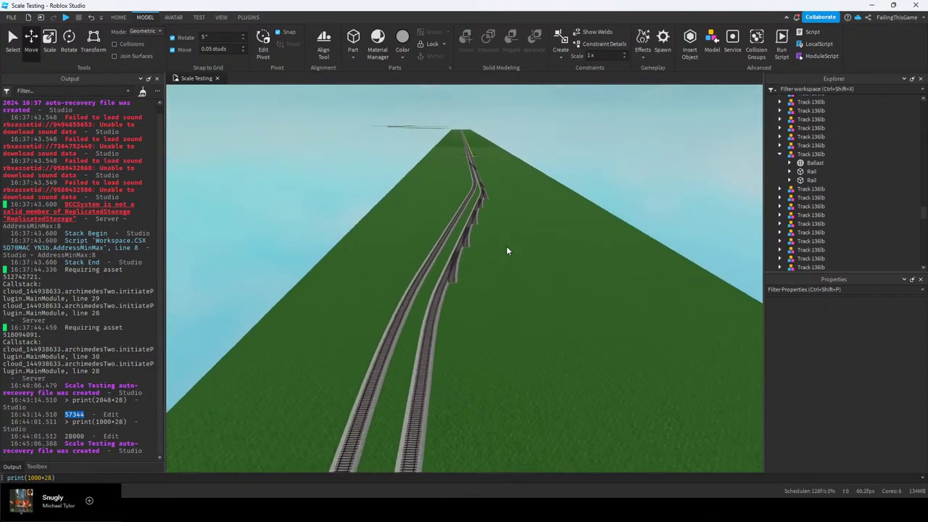
{"action": "right_click_drag", "start_coordinate": [506, 250], "coordinate": [524, 248]}
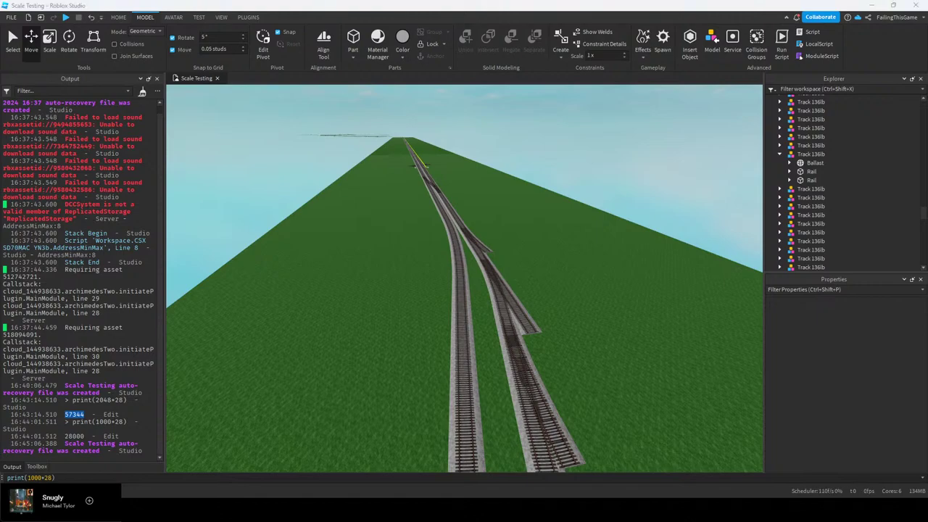
{"action": "key", "text": "w"}
{"action": "right_click_drag", "start_coordinate": [494, 312], "coordinate": [495, 312]}
{"action": "key", "text": "w"}
{"action": "key", "text": "w"}
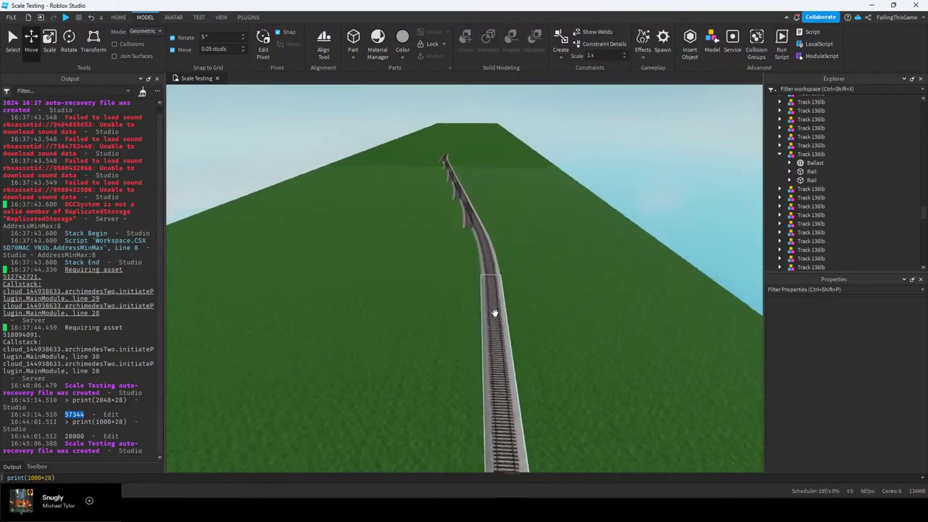
{"action": "key", "text": "w"}
{"action": "scroll", "coordinate": [494, 313], "scroll_direction": "up", "scroll_amount": 5}
{"action": "scroll", "coordinate": [474, 314], "scroll_direction": "down", "scroll_amount": 2}
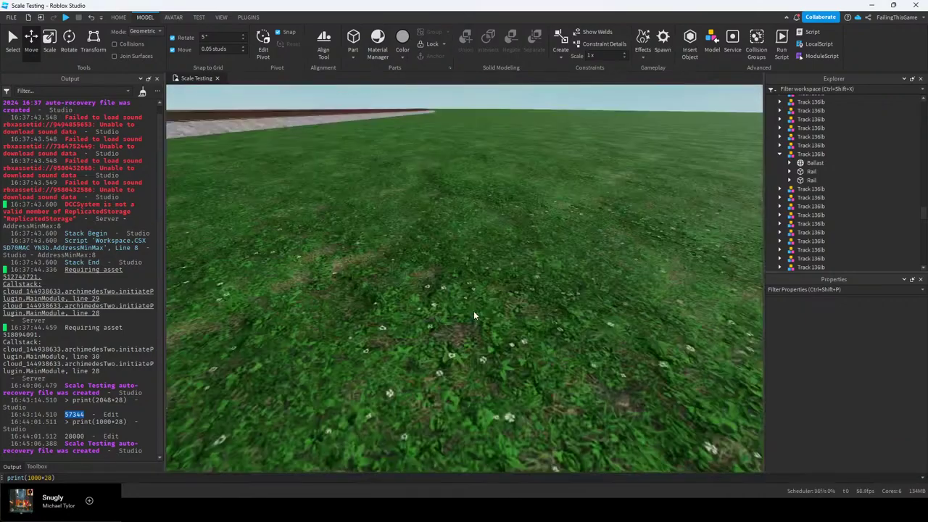
Examine how much empty baseplate remains beyond the mirrored ladder's outer end, compared with the yard's length
{"action": "scroll", "coordinate": [468, 313], "scroll_direction": "down", "scroll_amount": 10}
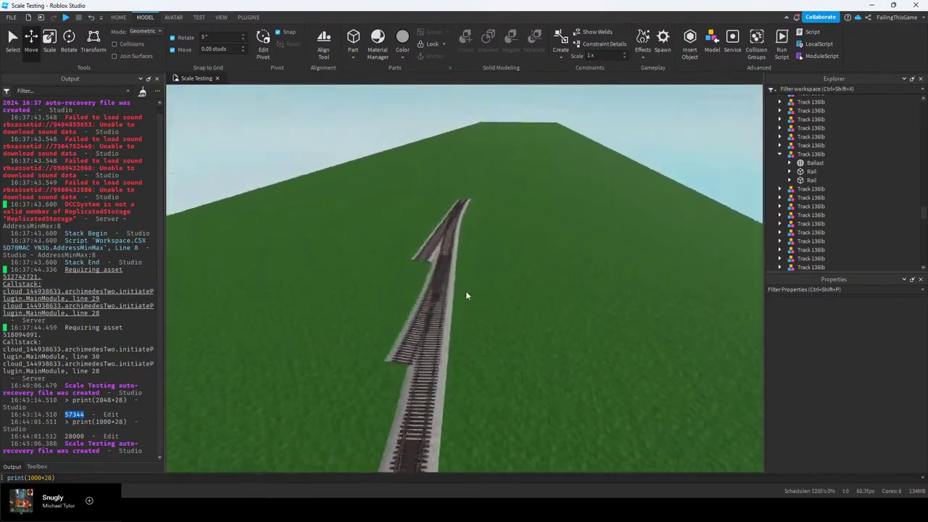
{"action": "scroll", "coordinate": [469, 281], "scroll_direction": "up", "scroll_amount": 8}
{"action": "right_click_drag", "start_coordinate": [469, 281], "coordinate": [470, 282]}
{"action": "scroll", "coordinate": [475, 280], "scroll_direction": "down", "scroll_amount": 8}
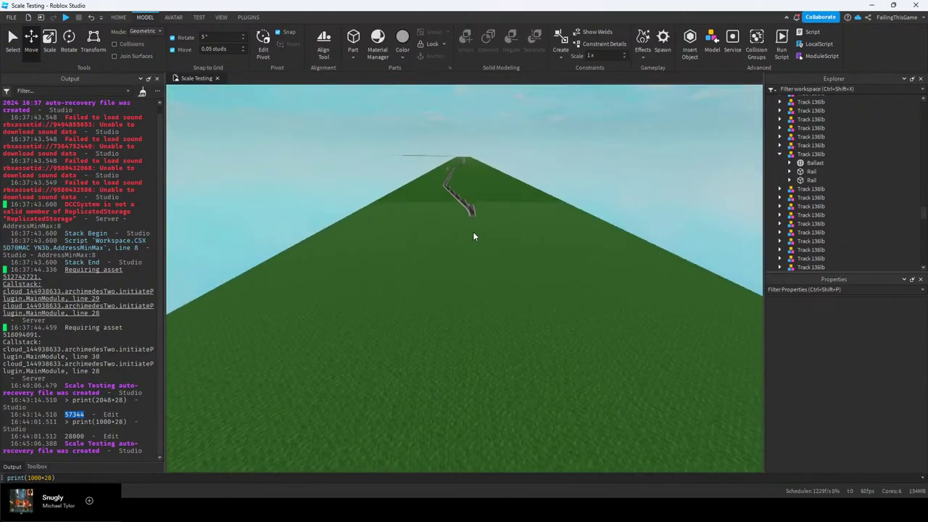
{"action": "scroll", "coordinate": [465, 246], "scroll_direction": "up", "scroll_amount": 7}
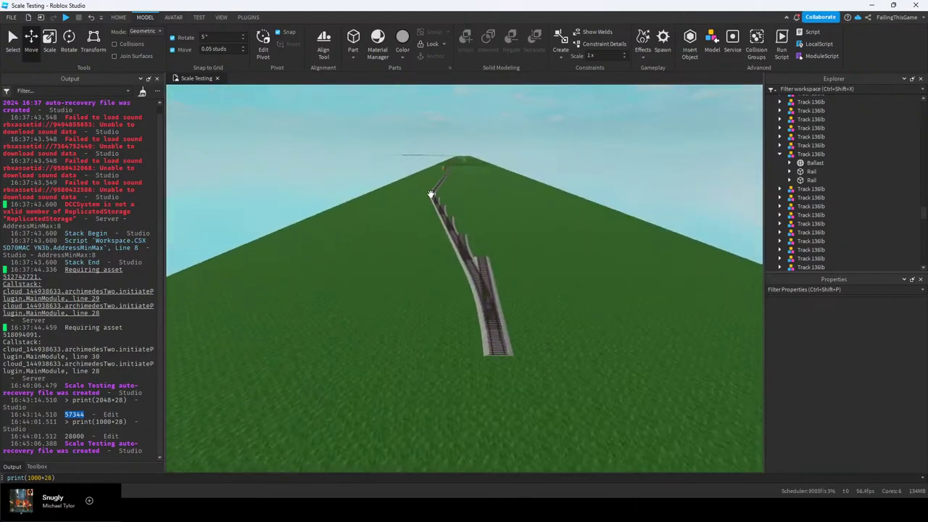
{"action": "key", "text": "s"}
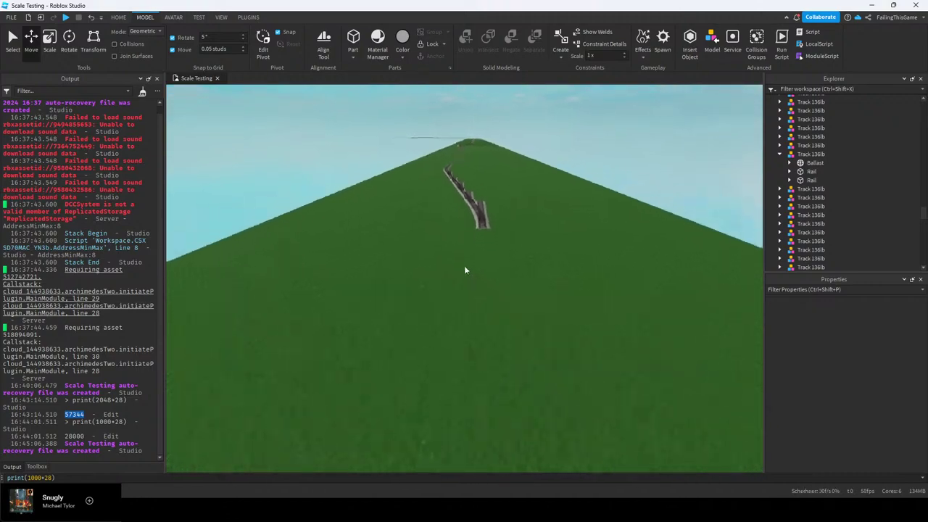
{"action": "key", "text": "q"}
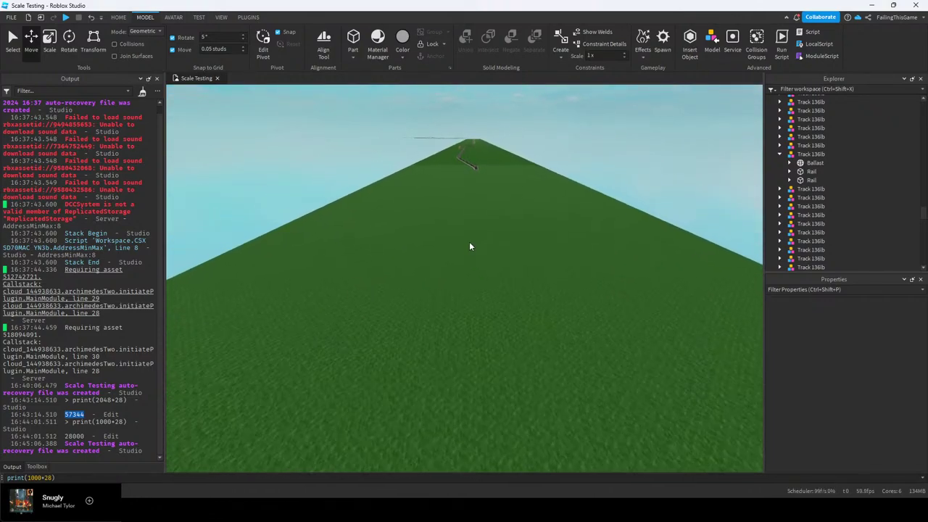
{"action": "key", "text": "e"}
{"action": "left_click", "coordinate": [462, 166]}
{"action": "left_click", "coordinate": [488, 213]}
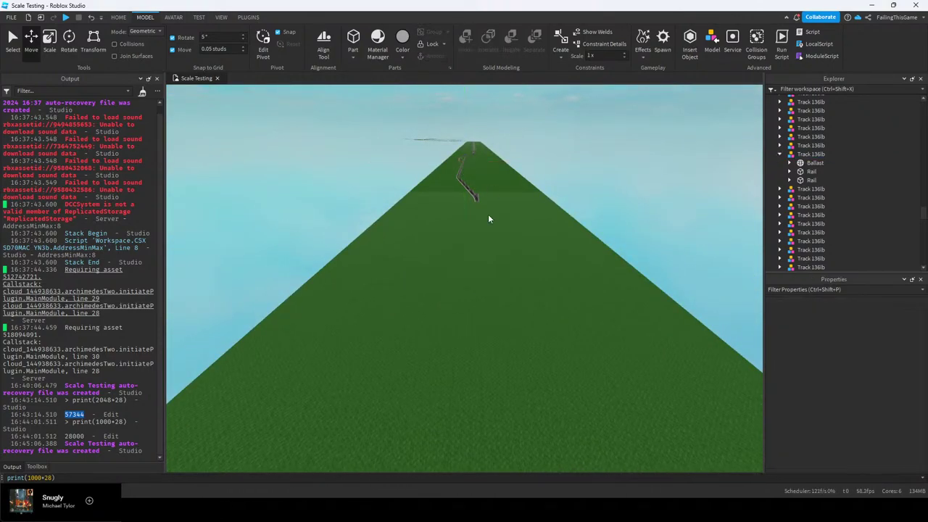
{"action": "scroll", "coordinate": [467, 213], "scroll_direction": "up", "scroll_amount": 4}
{"action": "scroll", "coordinate": [475, 250], "scroll_direction": "up", "scroll_amount": 4}
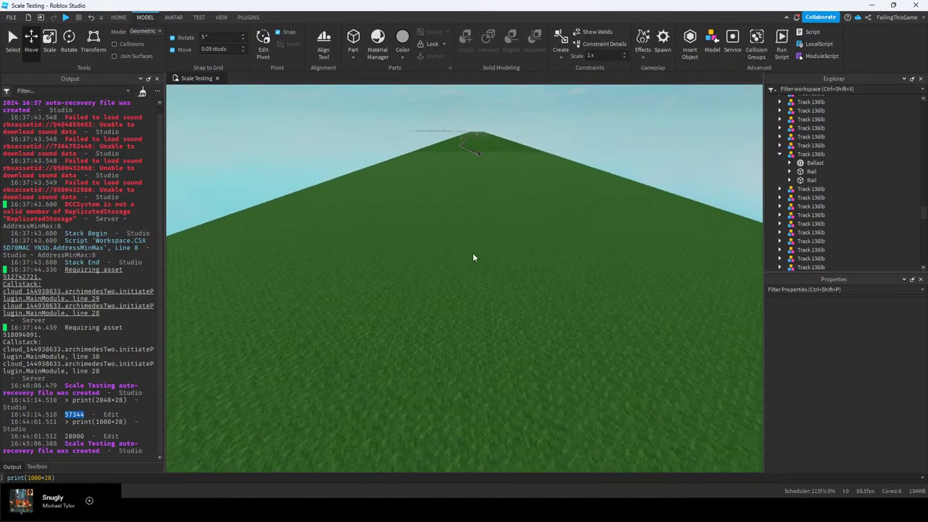
{"action": "scroll", "coordinate": [475, 232], "scroll_direction": "down", "scroll_amount": 3}
{"action": "scroll", "coordinate": [480, 188], "scroll_direction": "up", "scroll_amount": 3}
{"action": "scroll", "coordinate": [471, 225], "scroll_direction": "down", "scroll_amount": 2}
{"action": "right_click_drag", "start_coordinate": [469, 245], "coordinate": [468, 235]}
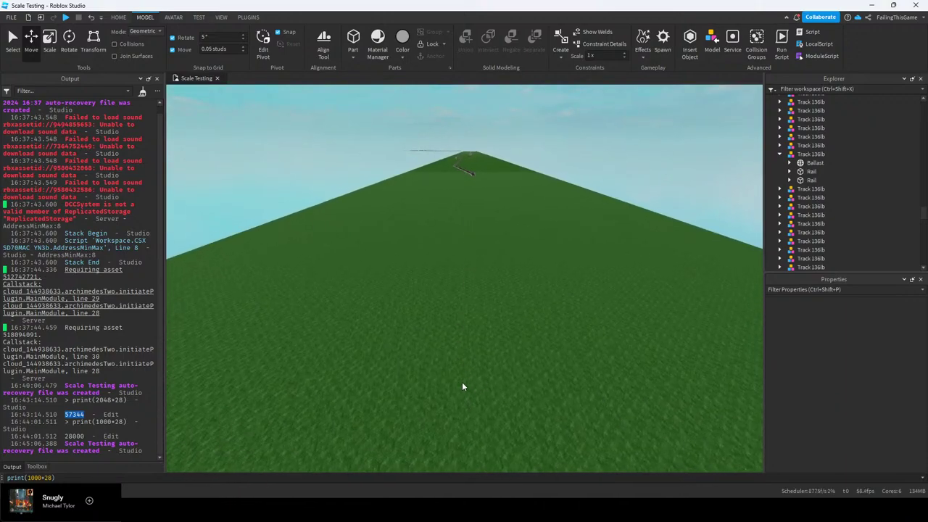
{"action": "key", "text": "e"}
{"action": "key", "text": "w"}
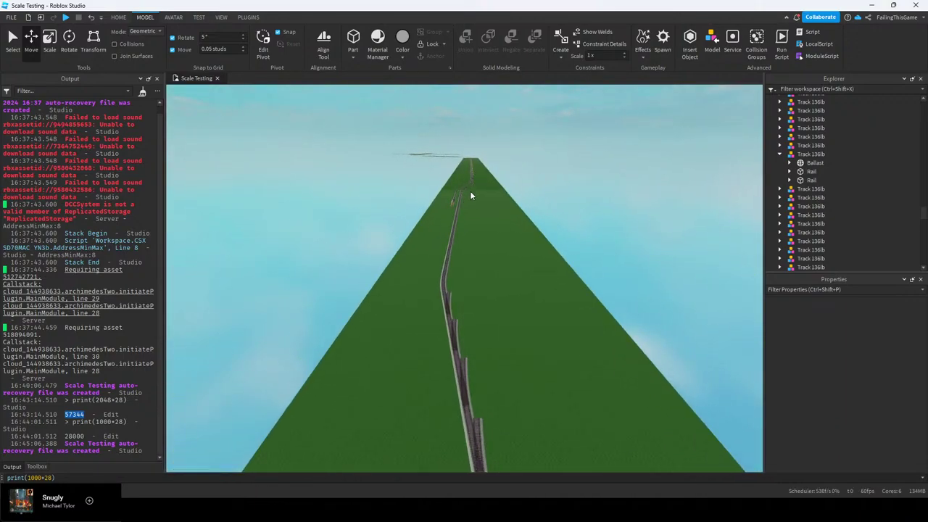
{"action": "scroll", "coordinate": [468, 210], "scroll_direction": "up", "scroll_amount": 5}
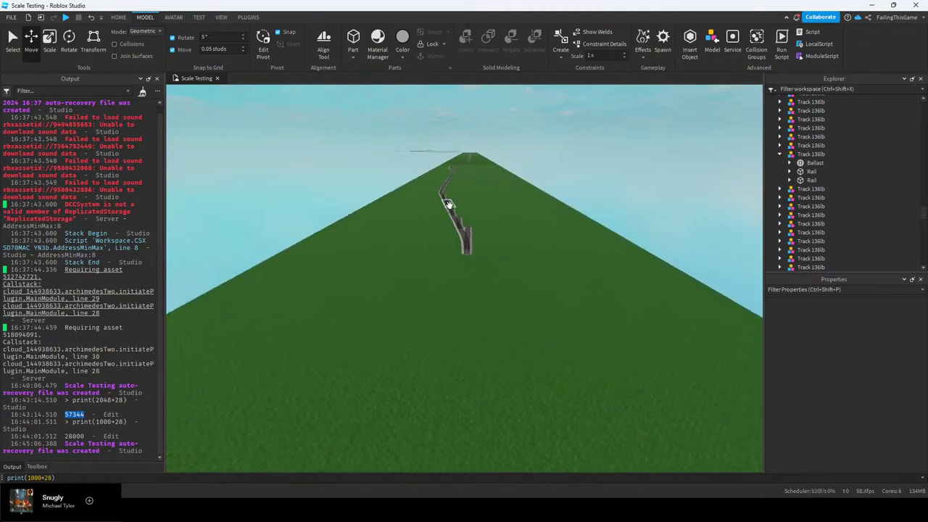
{"action": "scroll", "coordinate": [464, 244], "scroll_direction": "down", "scroll_amount": 6}
{"action": "scroll", "coordinate": [468, 176], "scroll_direction": "up", "scroll_amount": 3}
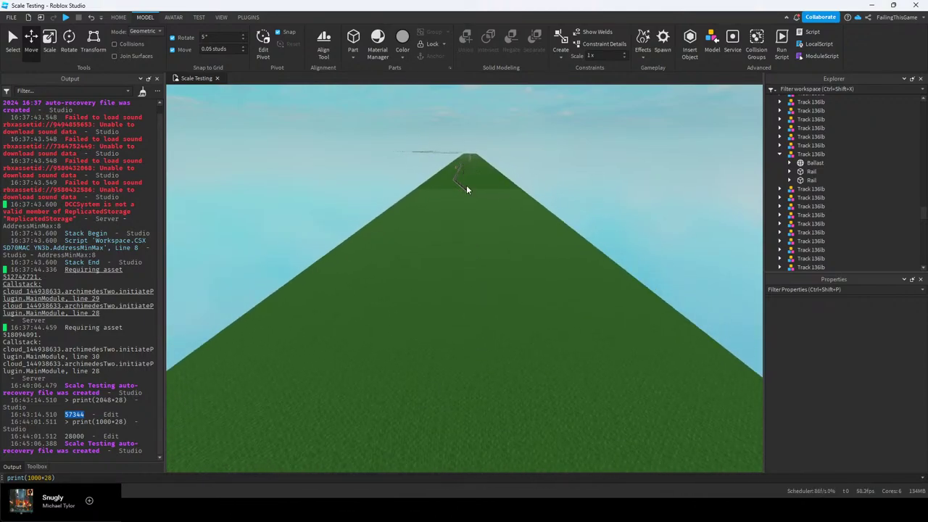
{"action": "scroll", "coordinate": [464, 218], "scroll_direction": "up", "scroll_amount": 3}
{"action": "key", "text": "e"}
{"action": "scroll", "coordinate": [479, 254], "scroll_direction": "up", "scroll_amount": 4}
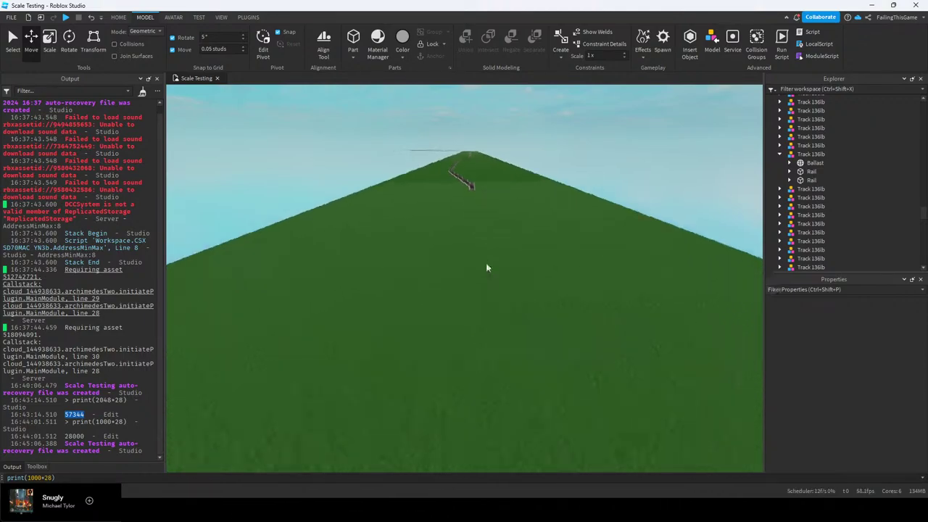
{"action": "key", "text": "e"}
{"action": "scroll", "coordinate": [482, 252], "scroll_direction": "up", "scroll_amount": 4}
Clear all messages from the output log
{"action": "key", "text": "e"}
{"action": "key", "text": "q"}
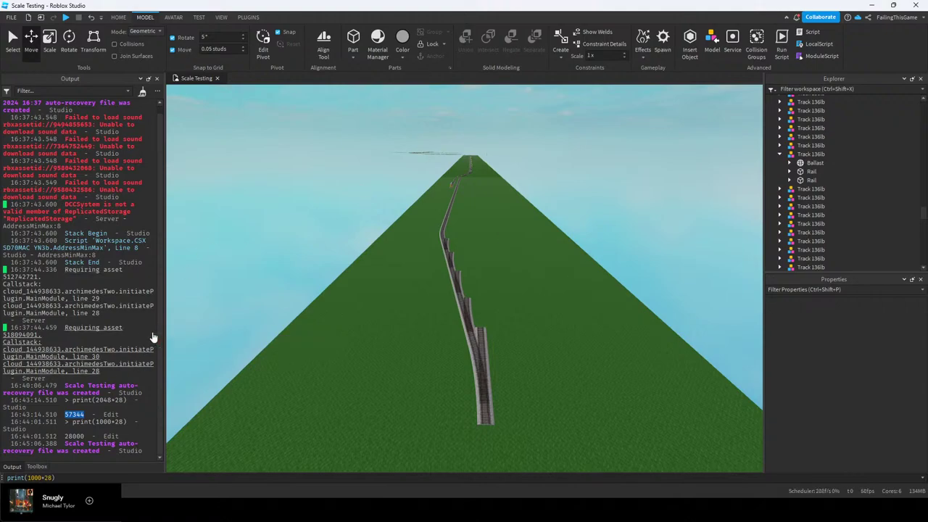
{"action": "left_click", "coordinate": [176, 371]}
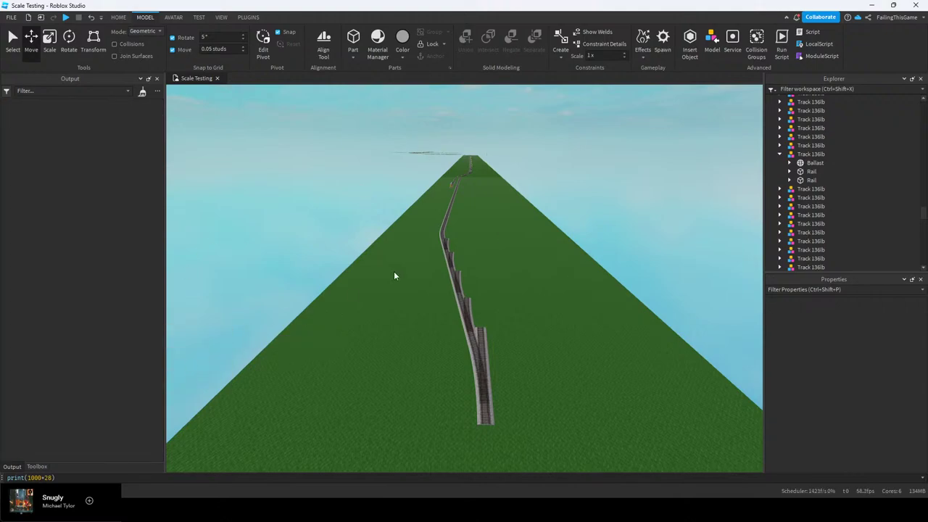
Review the whole layout from the mirrored ladder past the parked train to the opposite ladder, then look back along the tracks
{"action": "scroll", "coordinate": [427, 278], "scroll_direction": "up", "scroll_amount": 5}
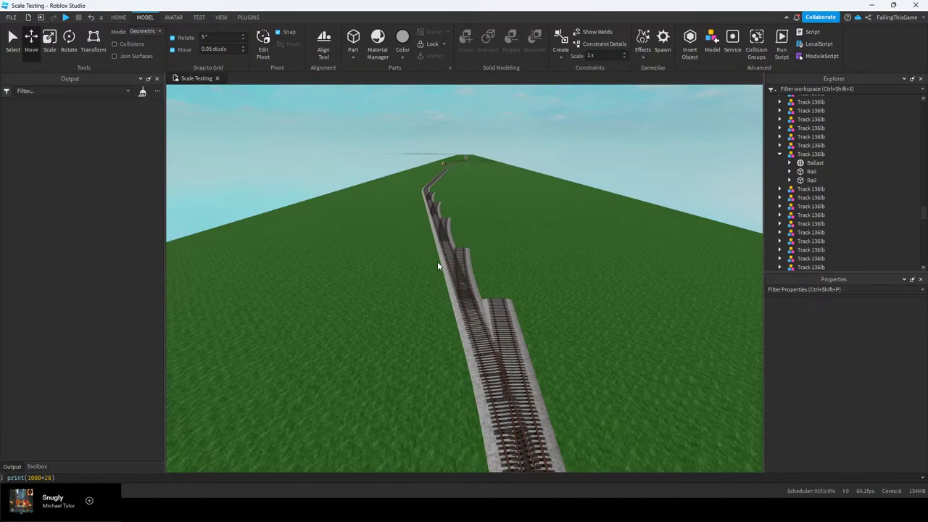
{"action": "scroll", "coordinate": [438, 265], "scroll_direction": "down", "scroll_amount": 6}
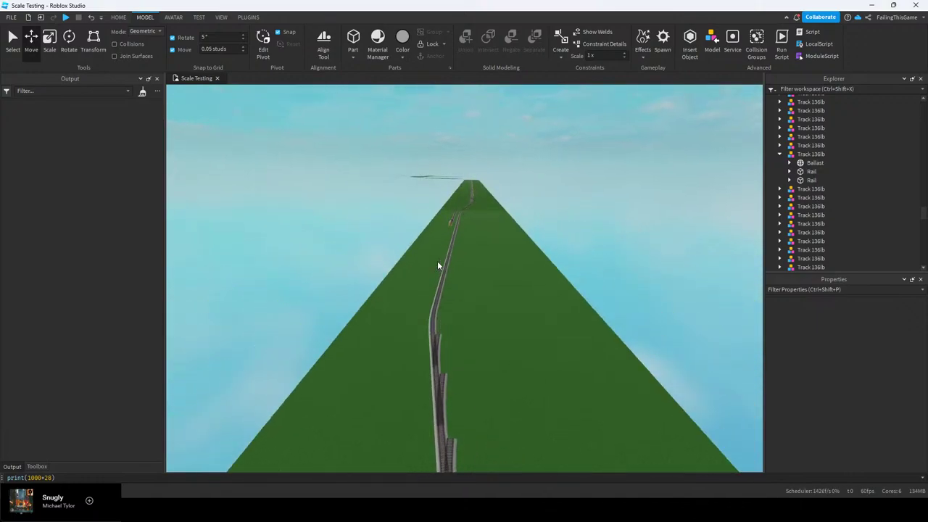
{"action": "key", "text": "w"}
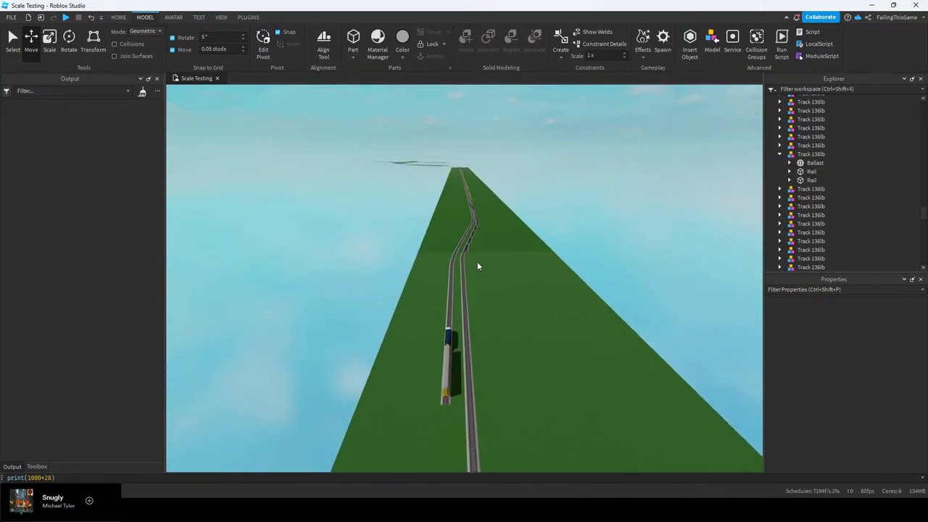
{"action": "right_click_drag", "start_coordinate": [477, 266], "coordinate": [477, 262]}
{"action": "key", "text": "w"}
{"action": "key", "text": "w"}
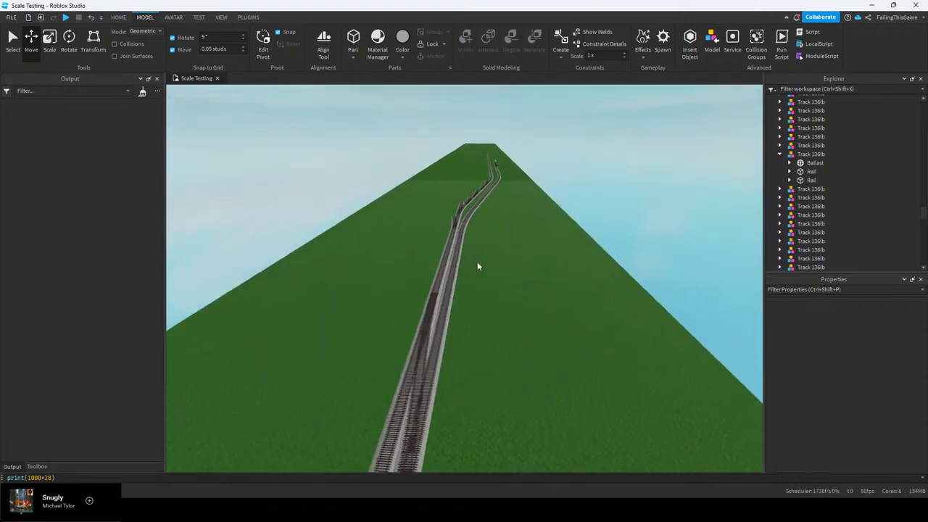
Follow the tracks past the parked train and look back at the whole layout from beyond the ladder's outer end
{"action": "key", "text": "e"}
{"action": "key", "text": "w"}
{"action": "key", "text": "e"}
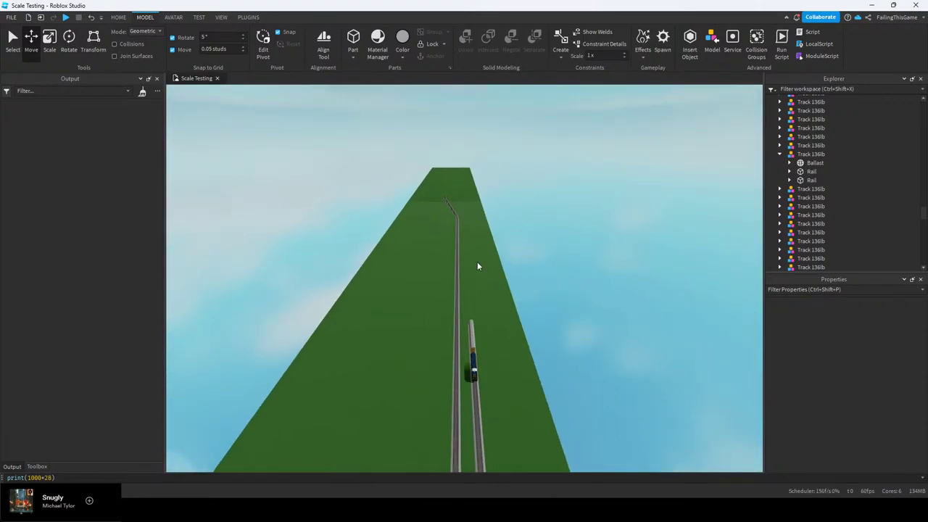
{"action": "right_click_drag", "start_coordinate": [478, 262], "coordinate": [477, 262]}
{"action": "key", "text": "w"}
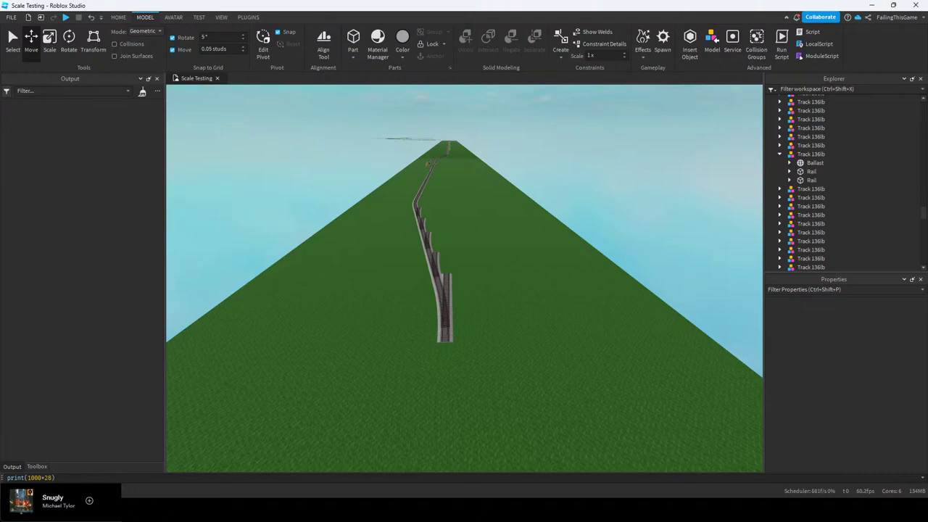
Switch to Paint 3D and start a new blank canvas
{"action": "key", "text": "super"}
{"action": "type", "text": "pai"}
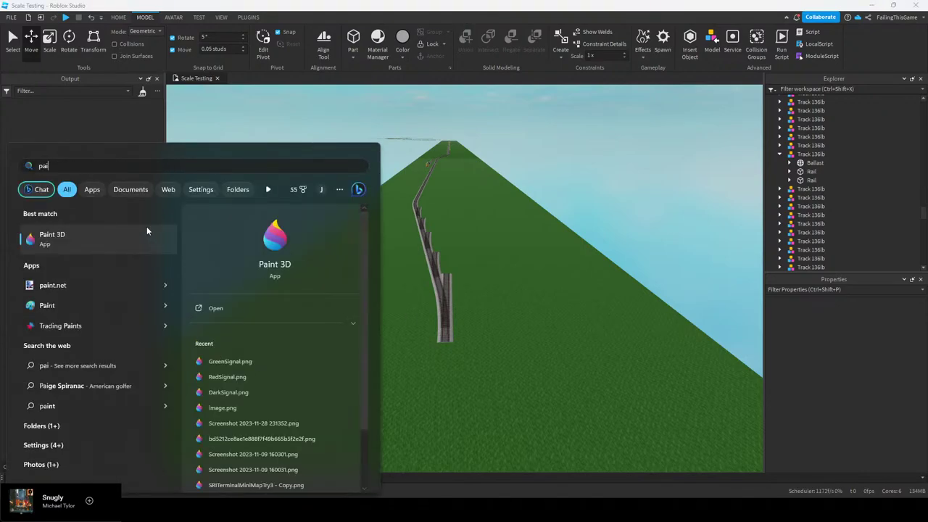
{"action": "left_click", "coordinate": [146, 234]}
{"action": "left_click", "coordinate": [430, 190]}
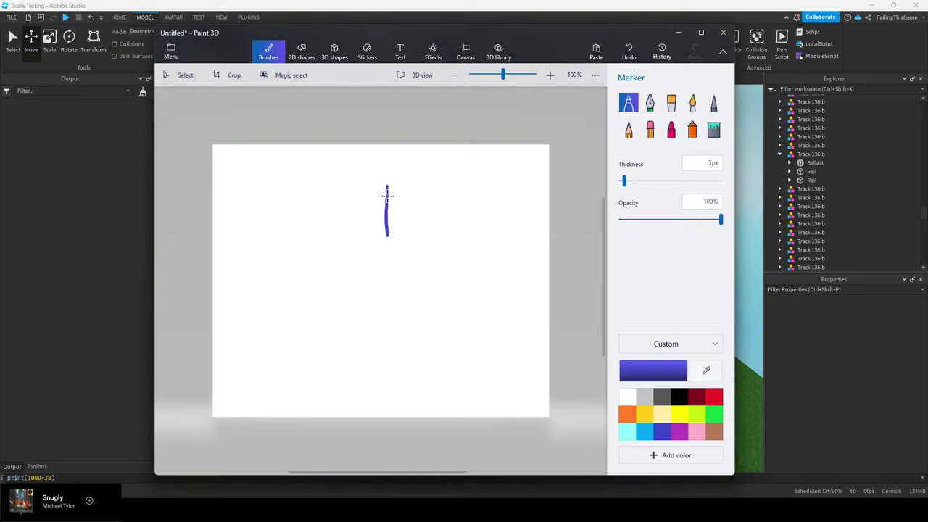
Sketch the yard plan in blue 5 px marker: two facing ladders with short track stubs, a connecting track, and twin leads below the lower ladder
{"action": "left_click_drag", "start_coordinate": [387, 196], "coordinate": [361, 322]}
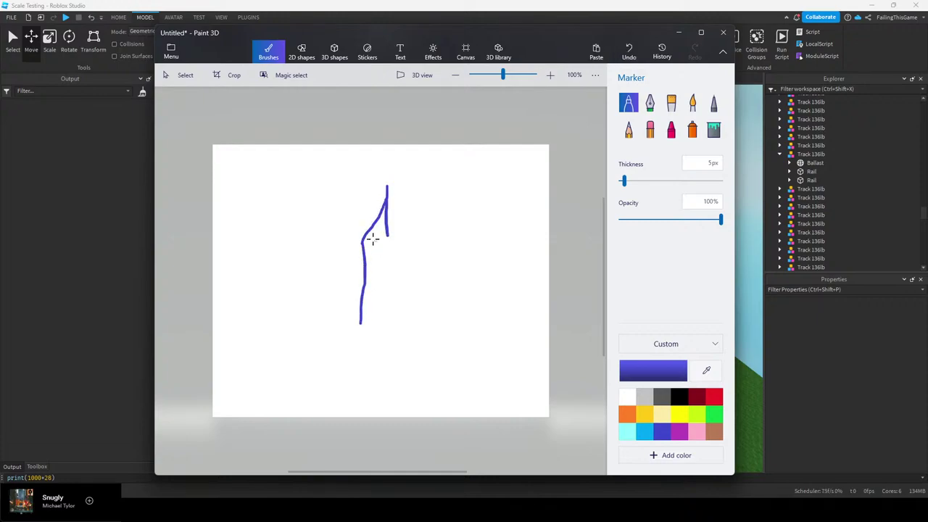
{"action": "left_click_drag", "start_coordinate": [377, 227], "coordinate": [380, 243]}
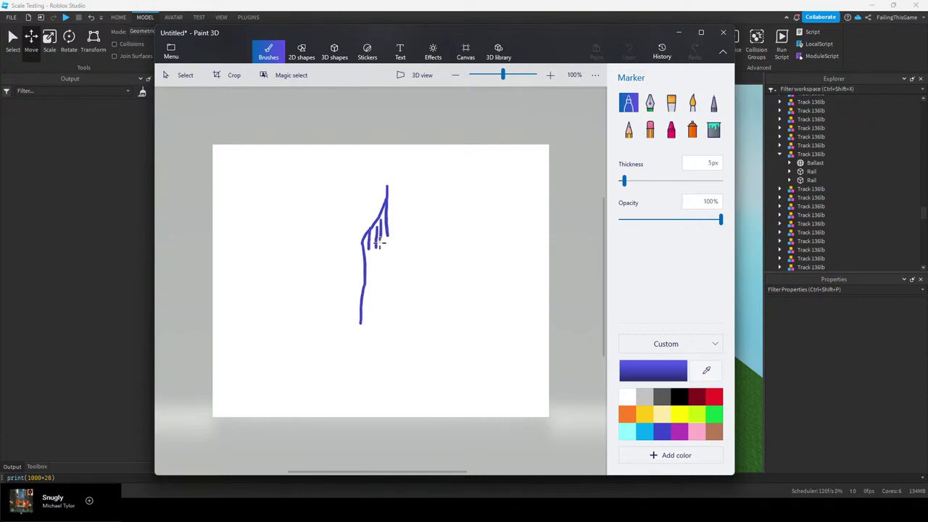
{"action": "mouse_move", "coordinate": [363, 324]}
{"action": "left_mouse_down"}
{"action": "mouse_move", "coordinate": [391, 355]}
{"action": "mouse_move", "coordinate": [393, 384]}
{"action": "left_mouse_up"}
{"action": "mouse_move", "coordinate": [387, 344]}
{"action": "left_mouse_down"}
{"action": "mouse_move", "coordinate": [388, 322]}
{"action": "mouse_move", "coordinate": [366, 342]}
{"action": "left_mouse_up"}
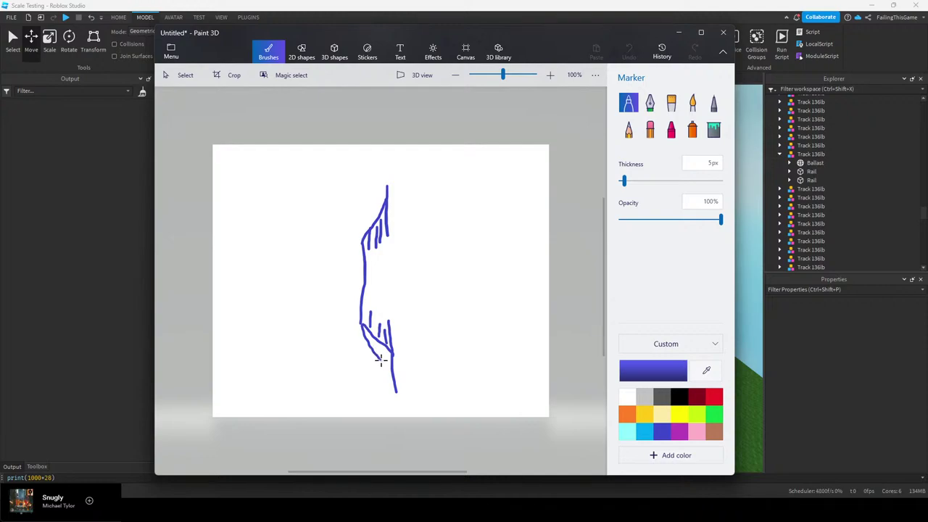
{"action": "mouse_move", "coordinate": [386, 403]}
{"action": "left_mouse_down"}
{"action": "mouse_move", "coordinate": [396, 389]}
{"action": "mouse_move", "coordinate": [397, 412]}
{"action": "left_mouse_up"}
{"action": "left_click_drag", "start_coordinate": [391, 405], "coordinate": [395, 413]}
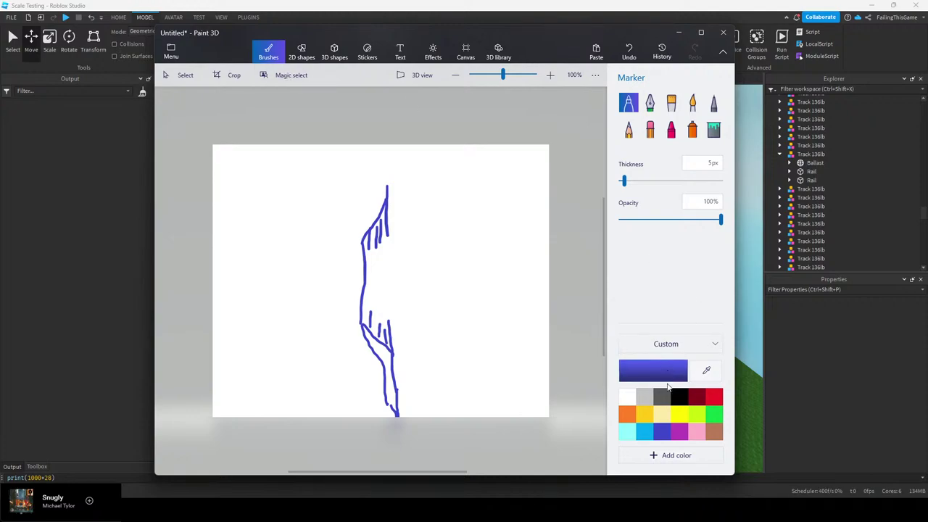
With a 4 px marker, shade a dark gray patch outside the upper ladder and draw a gold stroke beside the lower lead track
{"action": "left_click", "coordinate": [655, 401]}
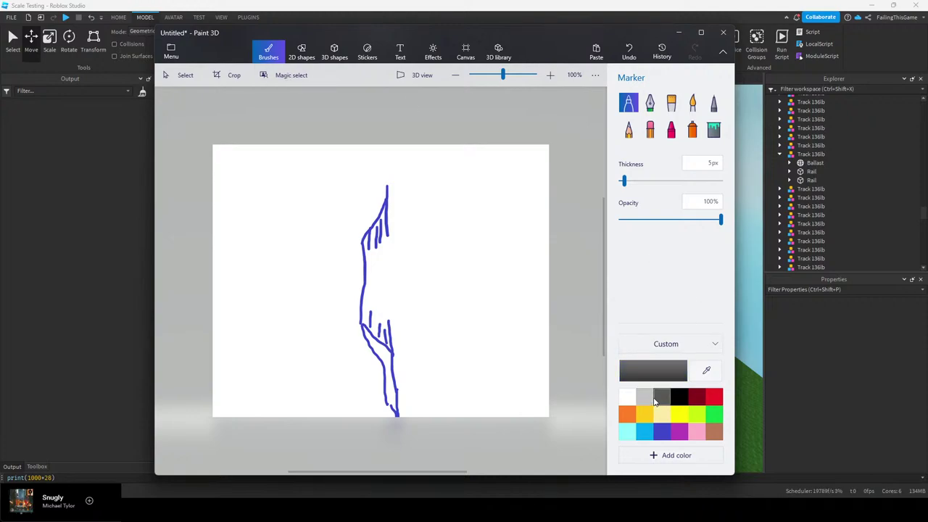
{"action": "left_click", "coordinate": [627, 184]}
{"action": "left_click_drag", "start_coordinate": [372, 205], "coordinate": [367, 219]}
{"action": "left_click", "coordinate": [643, 416]}
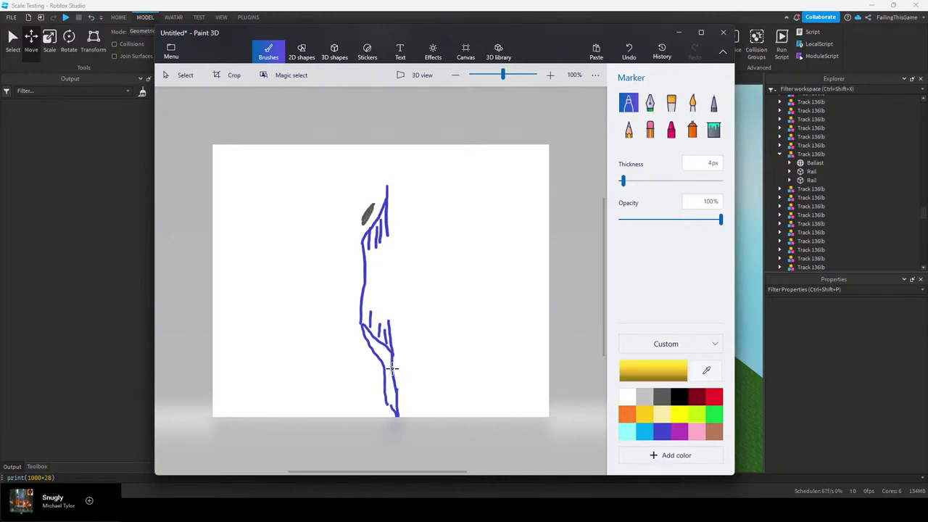
{"action": "left_click_drag", "start_coordinate": [395, 370], "coordinate": [404, 398]}
{"action": "left_click", "coordinate": [696, 417]}
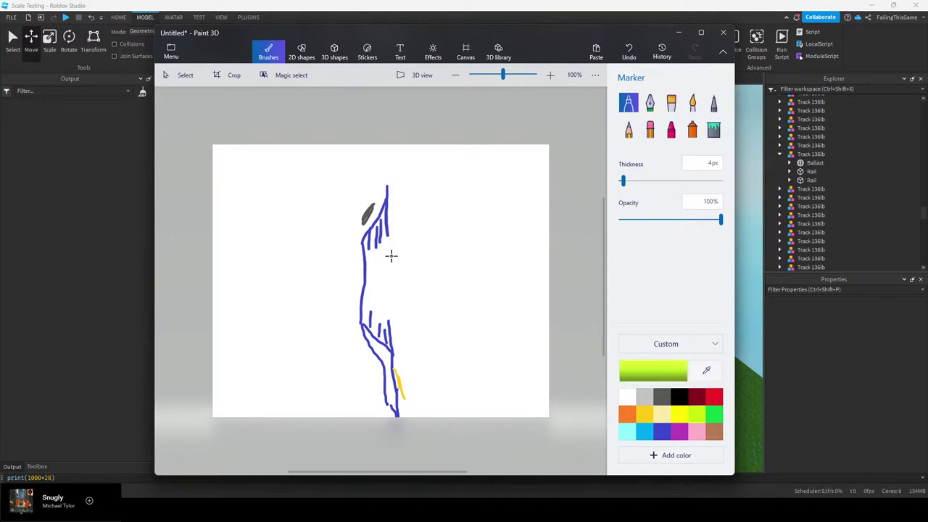
{"action": "left_click_drag", "start_coordinate": [405, 244], "coordinate": [418, 308]}
{"action": "left_click_drag", "start_coordinate": [424, 265], "coordinate": [426, 283]}
{"action": "left_click", "coordinate": [695, 396]}
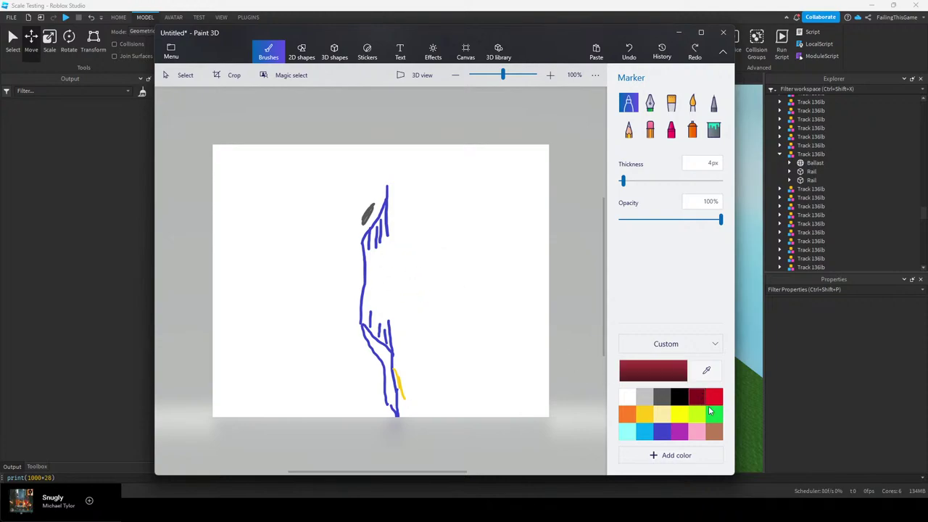
Draw two parallel brown vertical strokes on the open side of the yard, between the two ladders
{"action": "left_click", "coordinate": [714, 432]}
{"action": "left_click_drag", "start_coordinate": [407, 245], "coordinate": [408, 284]}
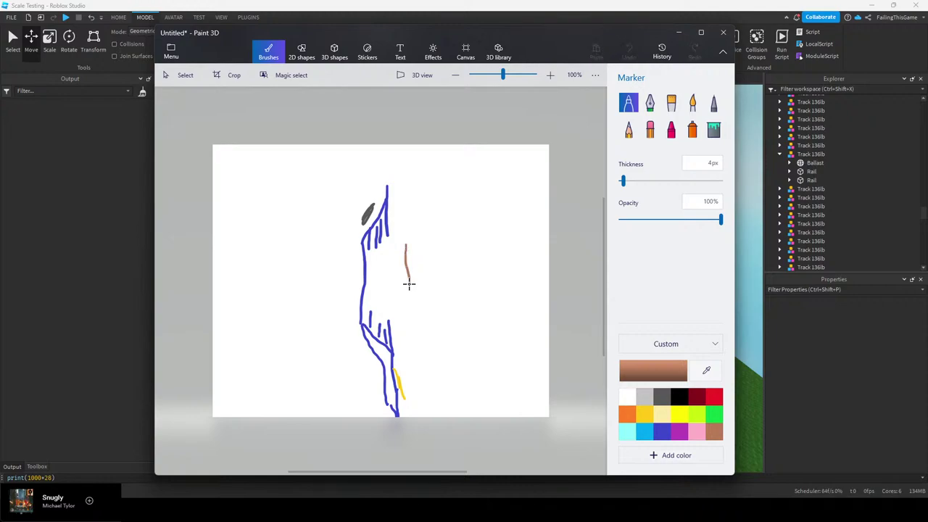
{"action": "left_click_drag", "start_coordinate": [417, 248], "coordinate": [418, 287]}
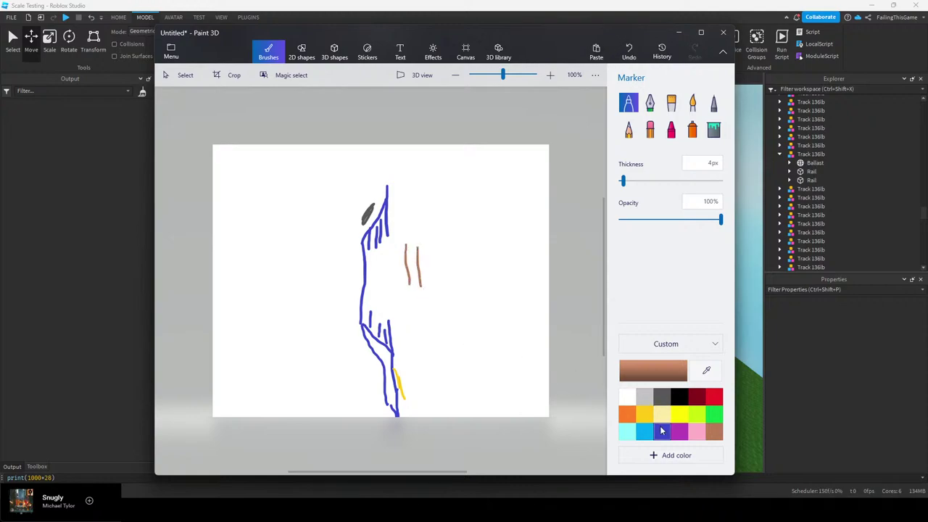
Draw an indigo marker line joining the two hatched sections, and close the Paint 3D sketch to return to Roblox Studio
{"action": "left_click", "coordinate": [661, 431]}
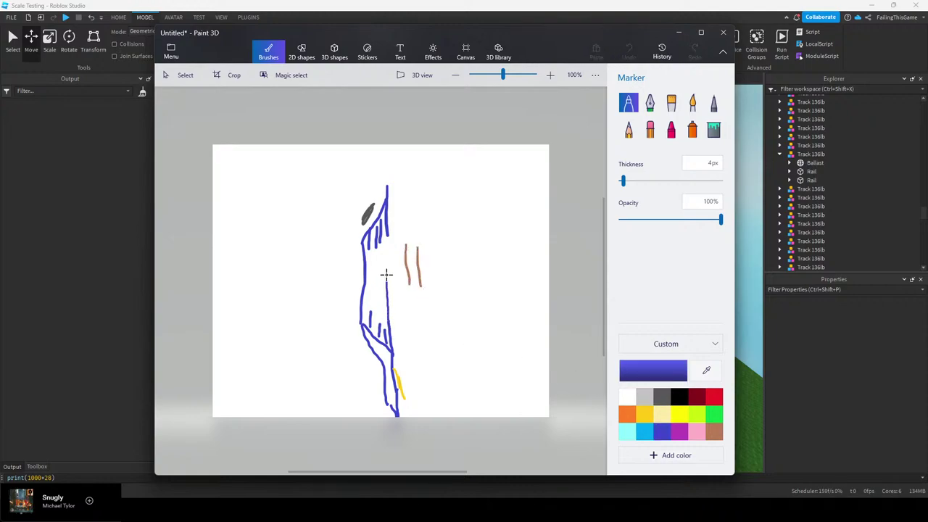
{"action": "left_click_drag", "start_coordinate": [387, 243], "coordinate": [388, 245]}
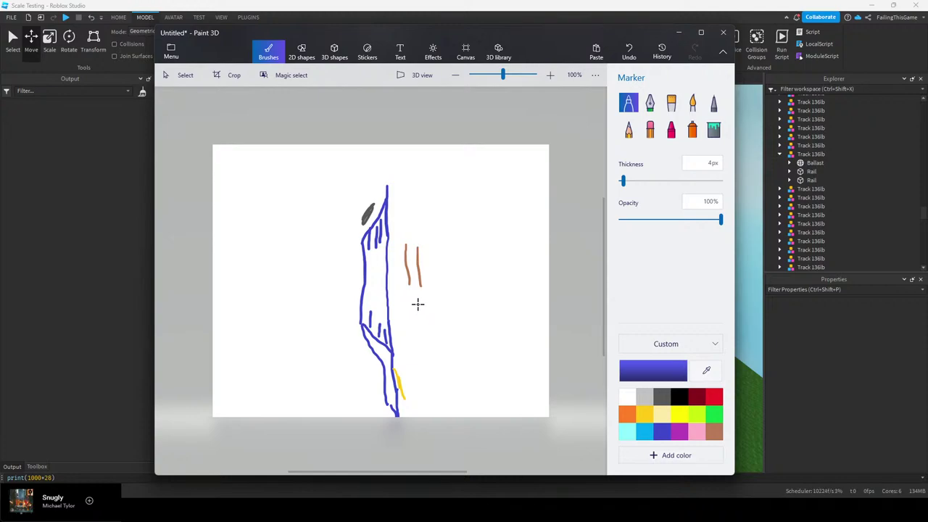
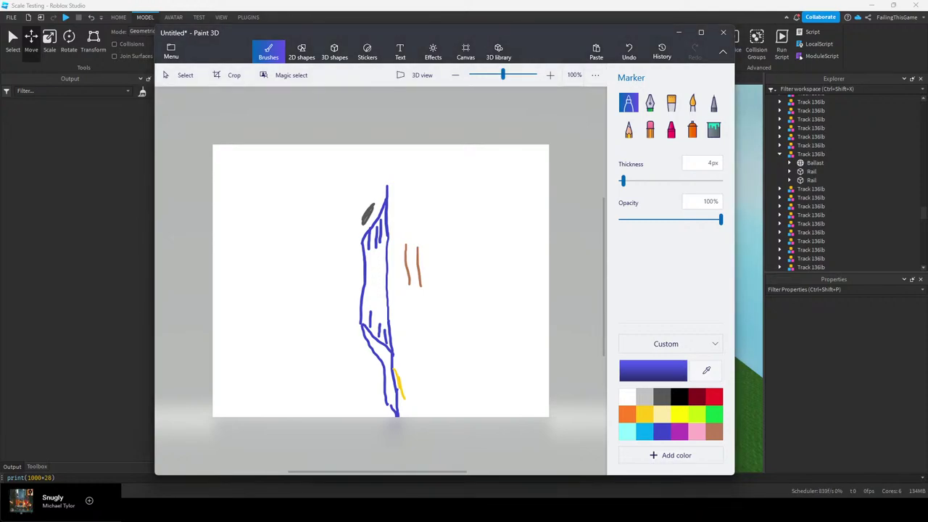
{"action": "left_click", "coordinate": [723, 32]}
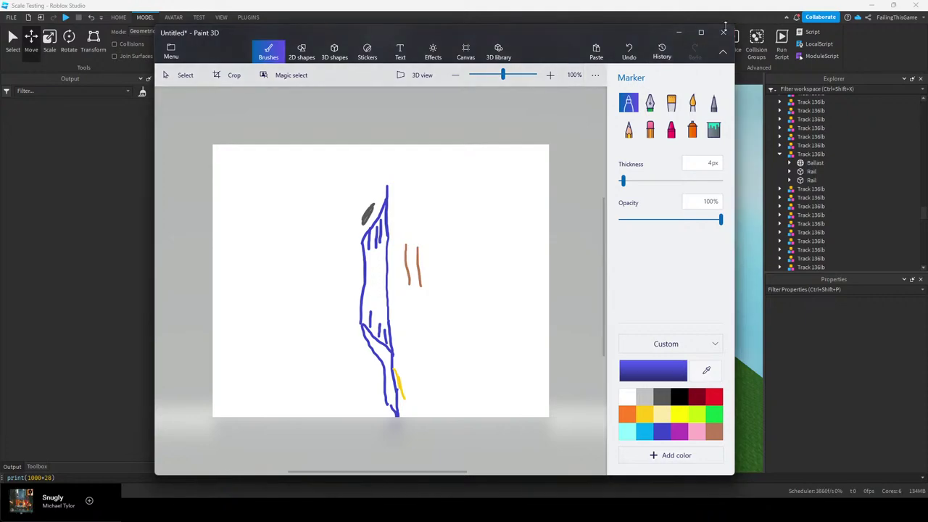
{"action": "left_click", "coordinate": [441, 277]}
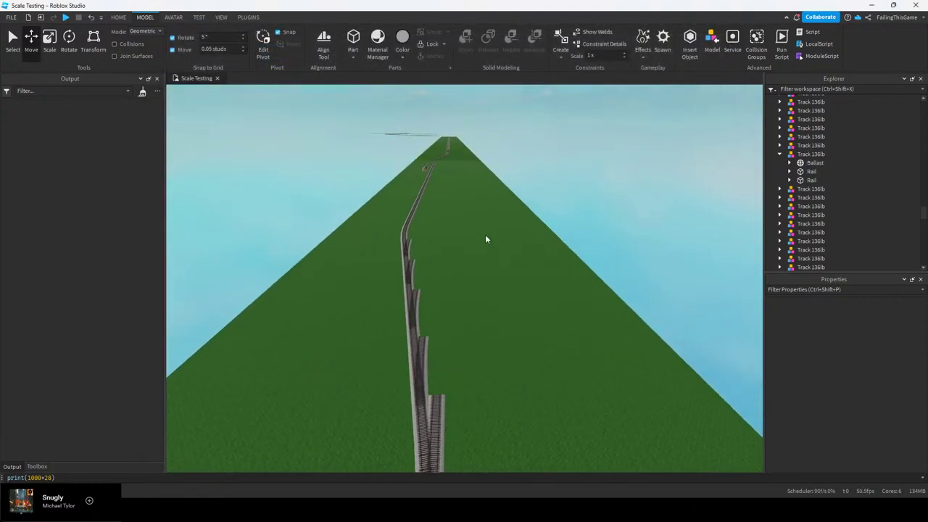
Move nine Track 136lb segments from the curve sideways off the line to the baseplate's edge, with a 10-stud move increment
{"action": "key", "text": "w"}
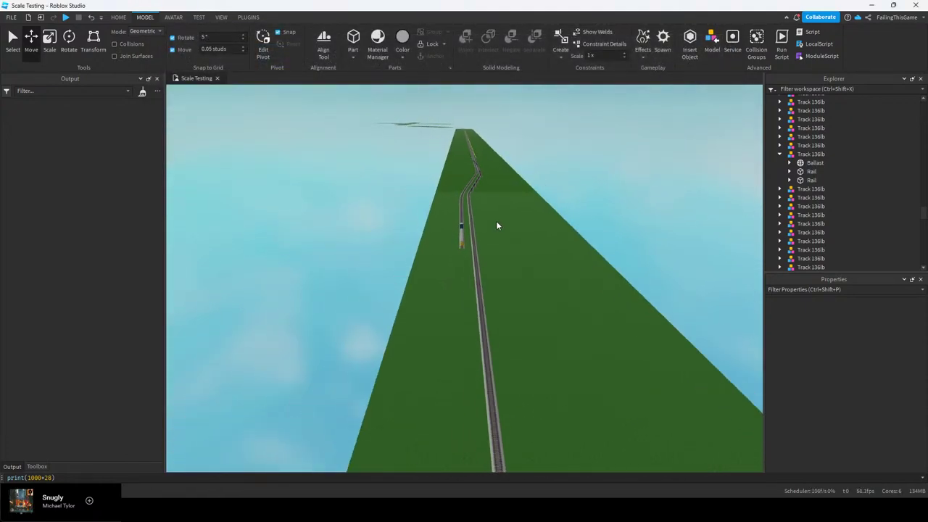
{"action": "right_click_drag", "start_coordinate": [497, 222], "coordinate": [489, 242]}
{"action": "key", "text": "w"}
{"action": "key", "text": "s"}
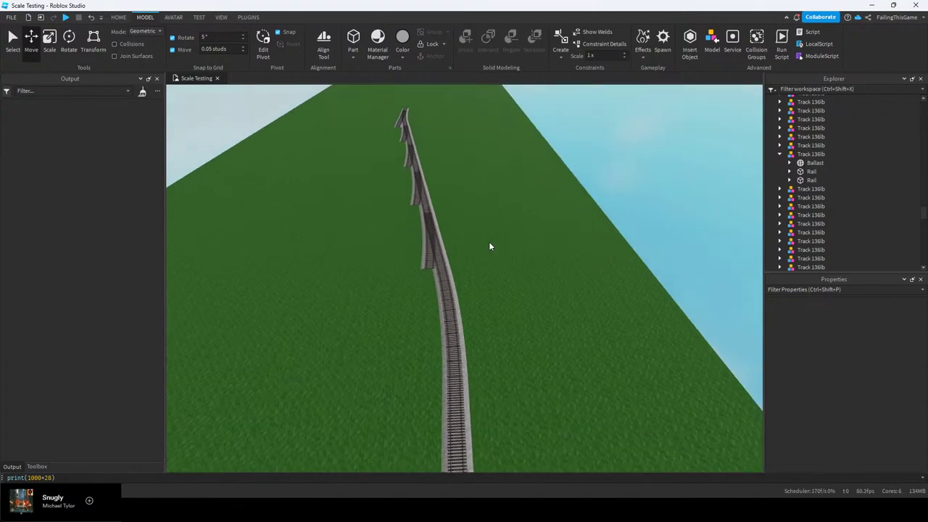
{"action": "left_click", "coordinate": [458, 201]}
{"action": "key", "text": "w"}
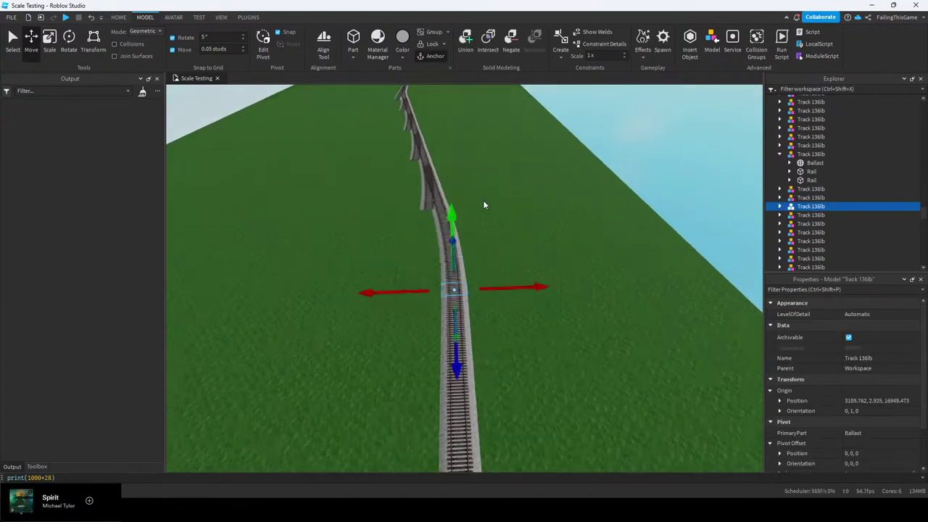
{"action": "left_click", "coordinate": [486, 345]}
{"action": "left_click_drag", "start_coordinate": [485, 346], "coordinate": [422, 233]}
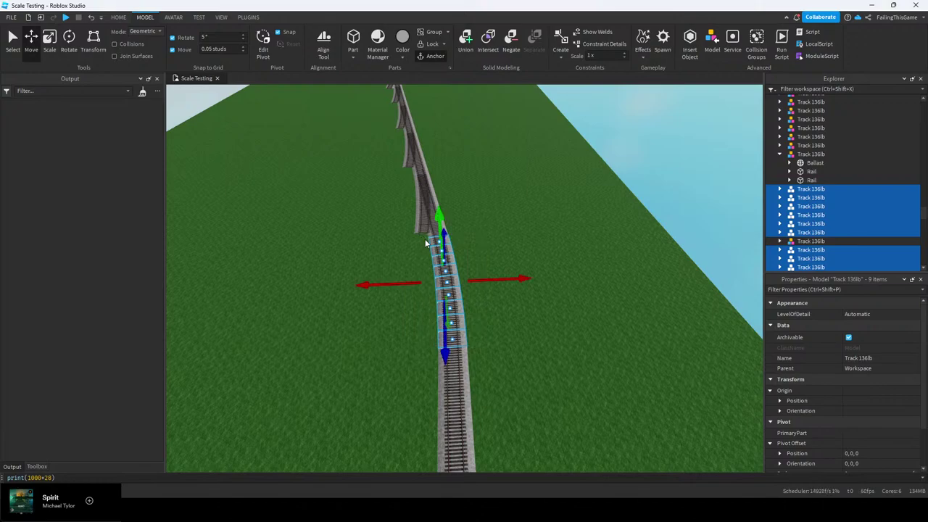
{"action": "left_click", "coordinate": [226, 48]}
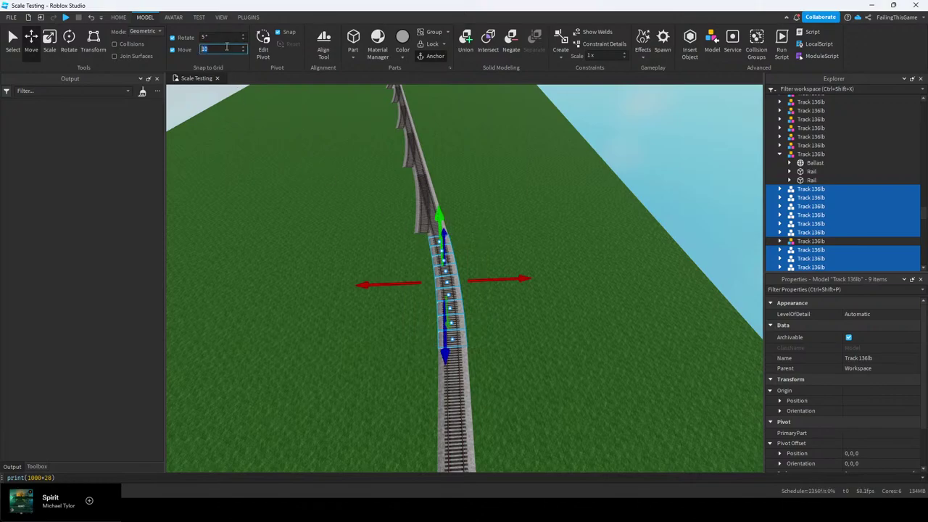
{"action": "left_click_drag", "start_coordinate": [494, 281], "coordinate": [770, 239]}
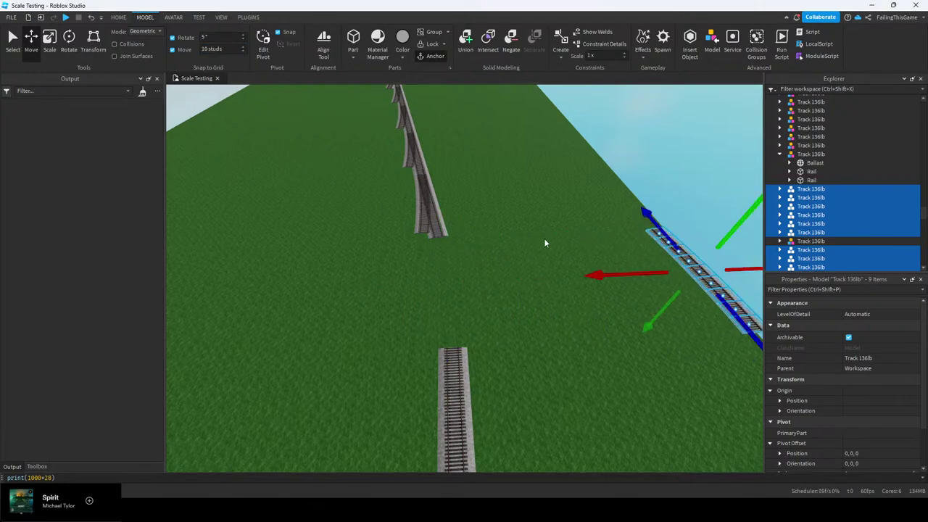
{"action": "left_click", "coordinate": [544, 239]}
Duplicate the farthest switch, bring the copy back beside the gap in the track, and rotate it 180 degrees, with a 0.05-stud move increment
{"action": "right_click_drag", "start_coordinate": [544, 239], "coordinate": [465, 195]}
{"action": "key", "text": "e"}
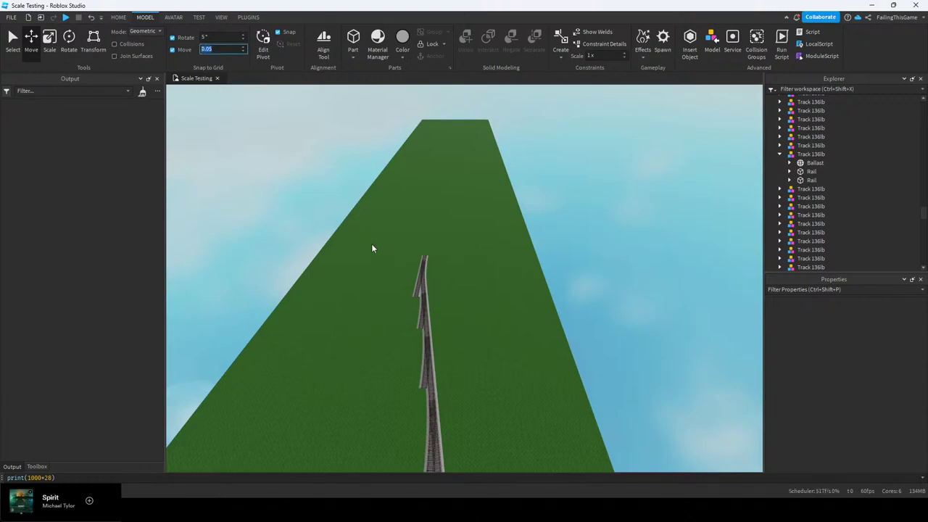
{"action": "left_click", "coordinate": [421, 271]}
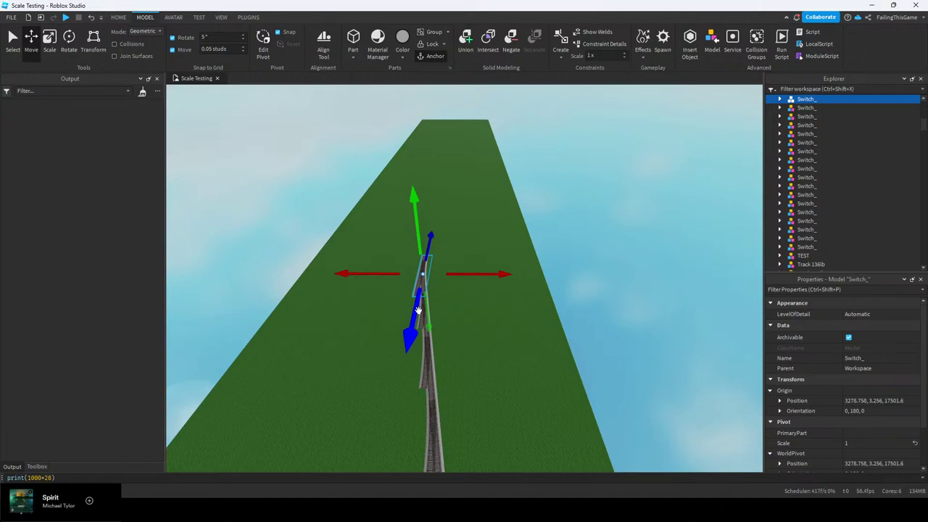
{"action": "key", "text": "ctrl+d"}
{"action": "left_click_drag", "start_coordinate": [416, 311], "coordinate": [415, 344]}
{"action": "right_click_drag", "start_coordinate": [415, 344], "coordinate": [415, 344]}
{"action": "key", "text": "s"}
{"action": "left_click_drag", "start_coordinate": [415, 343], "coordinate": [445, 279]}
{"action": "key", "text": "ctrl+r"}
{"action": "key", "text": "ctrl+r"}
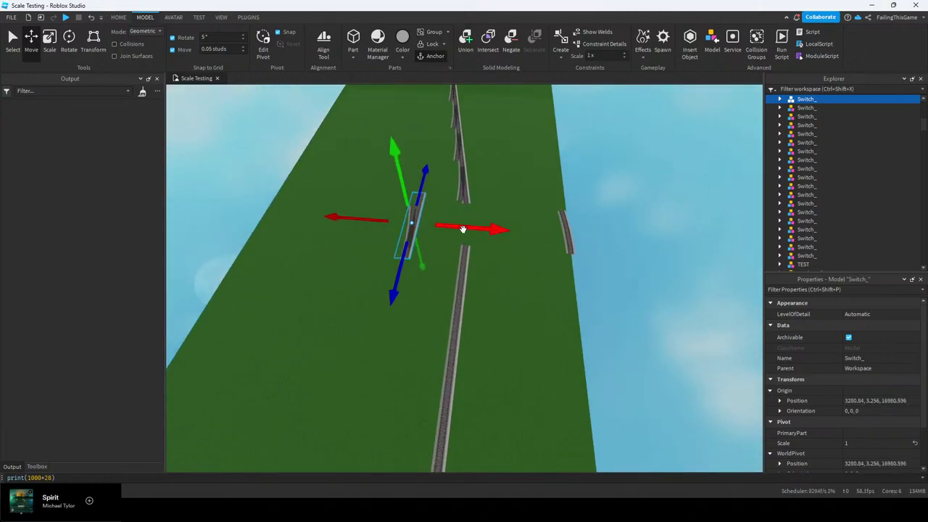
Slide the copied switch sideways onto the track line, to X position 3193.49
{"action": "left_click_drag", "start_coordinate": [462, 230], "coordinate": [517, 238]}
{"action": "key", "text": "w"}
{"action": "right_click_drag", "start_coordinate": [519, 251], "coordinate": [509, 294]}
{"action": "key", "text": "s"}
{"action": "key", "text": "w"}
{"action": "key", "text": "w"}
{"action": "key", "text": "w"}
{"action": "key", "text": "Tab"}
{"action": "left_click_drag", "start_coordinate": [539, 316], "coordinate": [238, 352]}
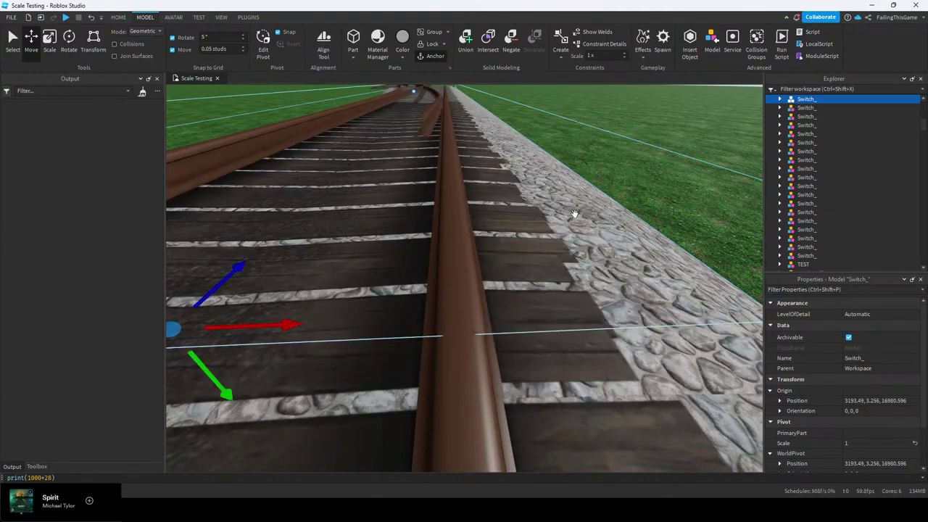
Set the move increment to 0.005 studs and nudge the copied switch sideways to X position 3193.5, aligning its rail with the track
{"action": "left_click", "coordinate": [651, 135]}
{"action": "right_click_drag", "start_coordinate": [651, 135], "coordinate": [651, 135]}
{"action": "left_click", "coordinate": [523, 269]}
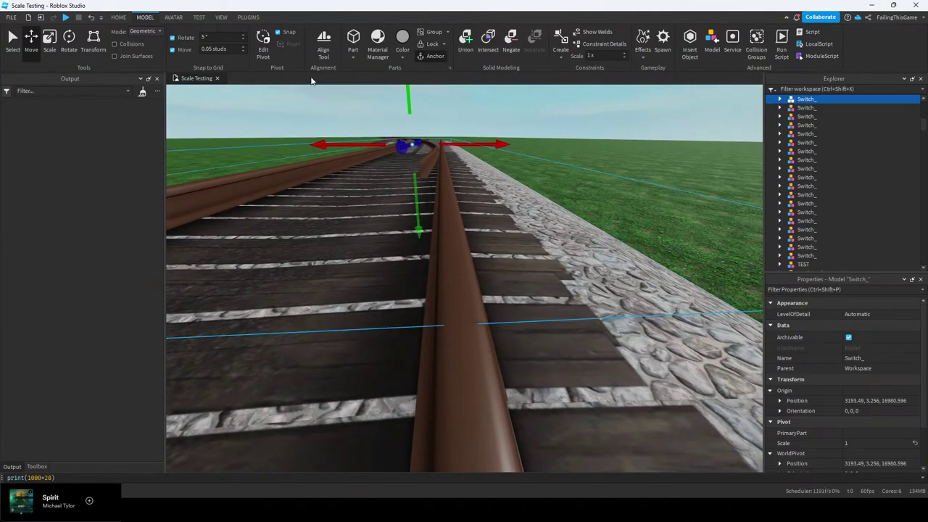
{"action": "left_click", "coordinate": [210, 48]}
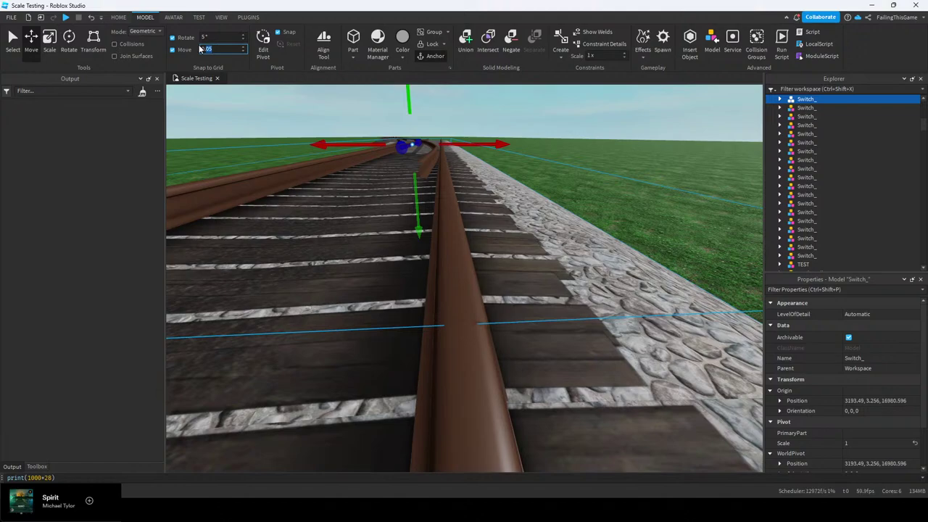
{"action": "right_click_drag", "start_coordinate": [495, 327], "coordinate": [495, 327]}
{"action": "key", "text": "Tab"}
{"action": "left_click_drag", "start_coordinate": [504, 381], "coordinate": [499, 382]}
{"action": "right_click_drag", "start_coordinate": [644, 127], "coordinate": [634, 130]}
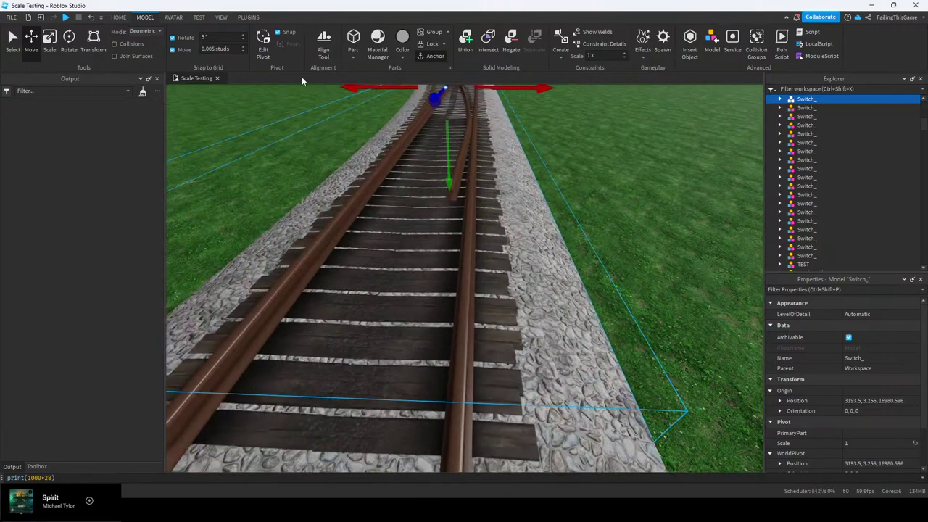
Set the move increment to 0.05 studs and slide the copied switch lengthwise to Z position 17014.195
{"action": "left_click", "coordinate": [230, 50]}
{"action": "type", "text": "0.05"}
{"action": "key", "text": "Return"}
{"action": "left_click_drag", "start_coordinate": [434, 100], "coordinate": [443, 137]}
{"action": "key", "text": "e"}
{"action": "key", "text": "w"}
{"action": "key", "text": "d"}
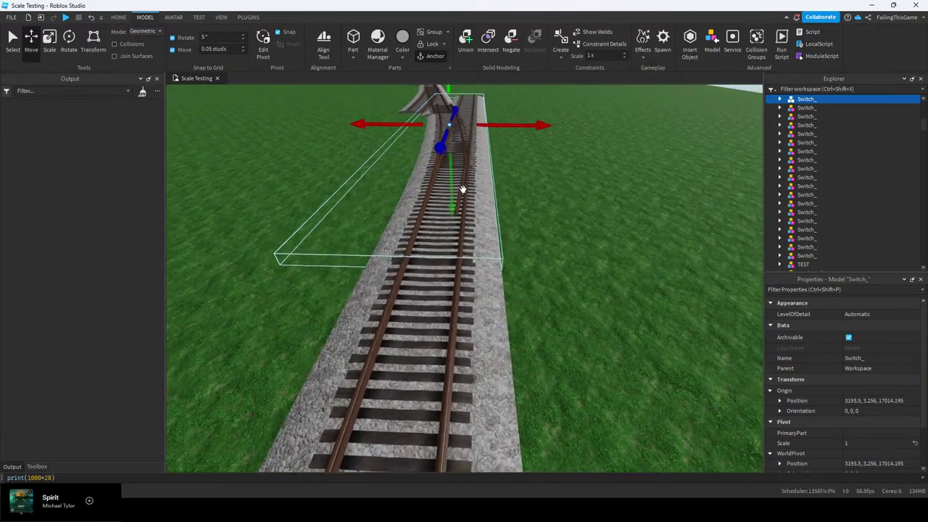
Fine-adjust the copied switch lengthwise to Z position 17014.496 at its joint with the straight track
{"action": "scroll", "coordinate": [479, 270], "scroll_direction": "up", "scroll_amount": 15}
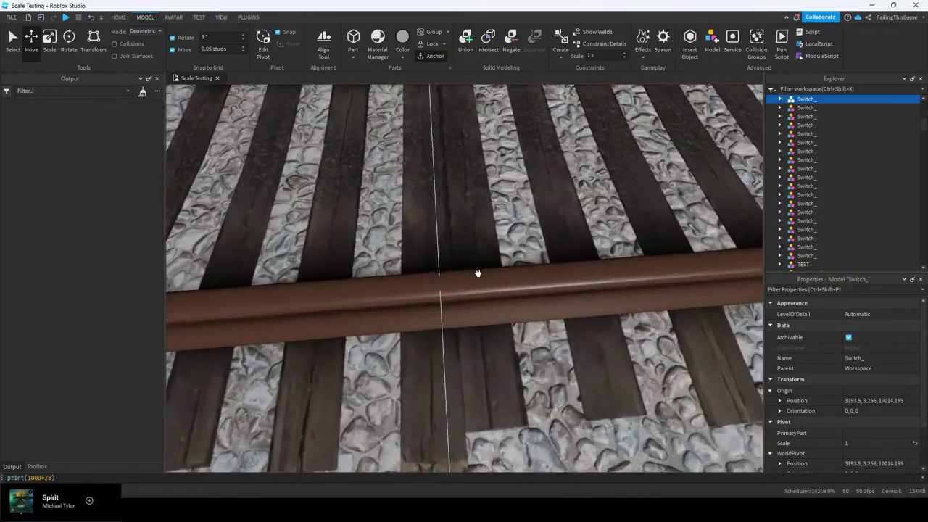
{"action": "key", "text": "d"}
{"action": "key", "text": "Tab"}
{"action": "left_click_drag", "start_coordinate": [429, 294], "coordinate": [460, 292]}
{"action": "scroll", "coordinate": [460, 293], "scroll_direction": "down", "scroll_amount": 12}
{"action": "right_click_drag", "start_coordinate": [460, 293], "coordinate": [462, 295]}
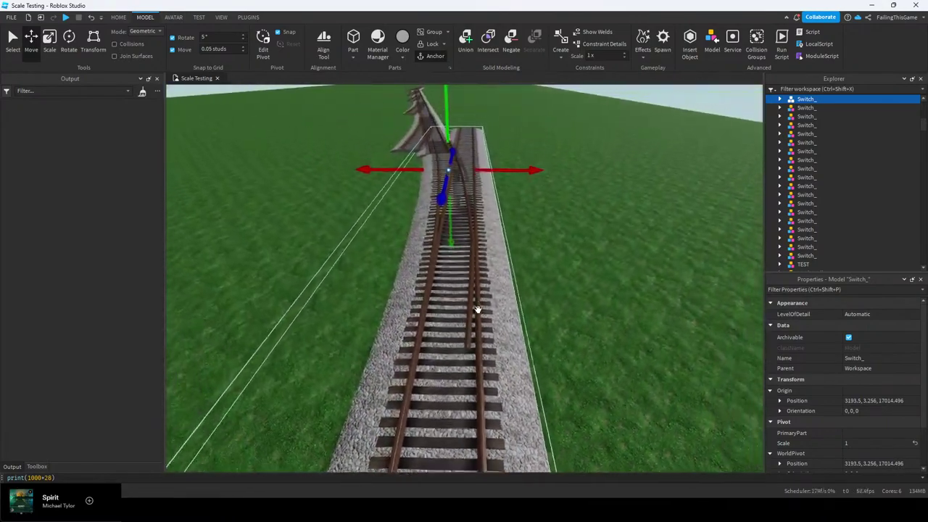
Try to shift the row of five angled switches along their own axis, away from the copied switch
{"action": "scroll", "coordinate": [478, 309], "scroll_direction": "down", "scroll_amount": 6}
{"action": "key", "text": "w"}
{"action": "left_click", "coordinate": [435, 193]}
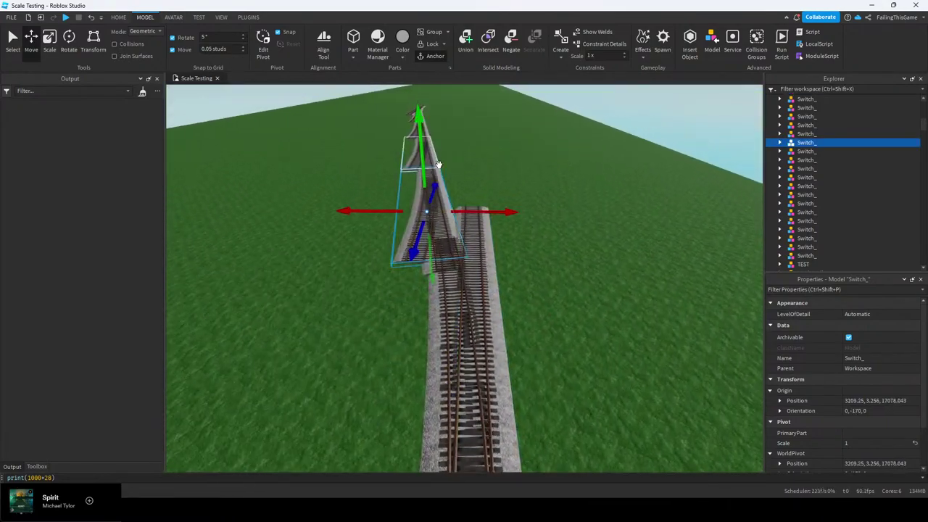
{"action": "left_click", "coordinate": [436, 163], "text": "ctrl"}
{"action": "key", "text": "e"}
{"action": "left_click", "coordinate": [419, 136], "text": "ctrl"}
{"action": "left_click", "coordinate": [417, 122], "text": "ctrl"}
{"action": "left_click", "coordinate": [418, 114], "text": "ctrl"}
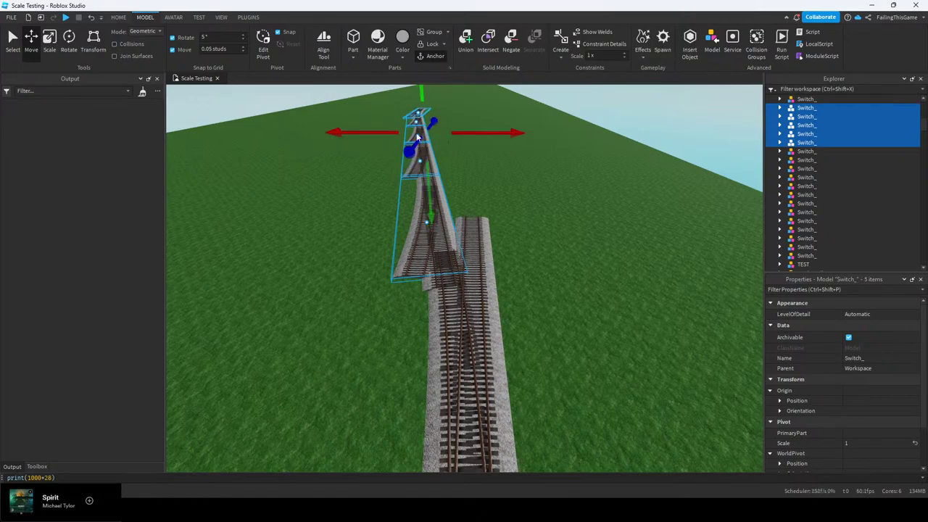
{"action": "right_click_drag", "start_coordinate": [467, 220], "coordinate": [467, 222]}
{"action": "key", "text": "w"}
{"action": "key", "text": "Tab"}
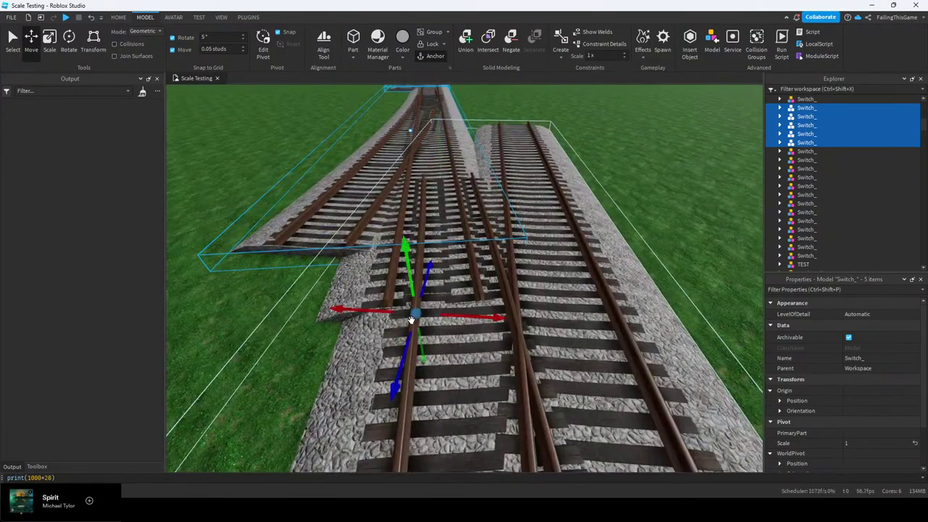
{"action": "left_click_drag", "start_coordinate": [397, 363], "coordinate": [417, 330]}
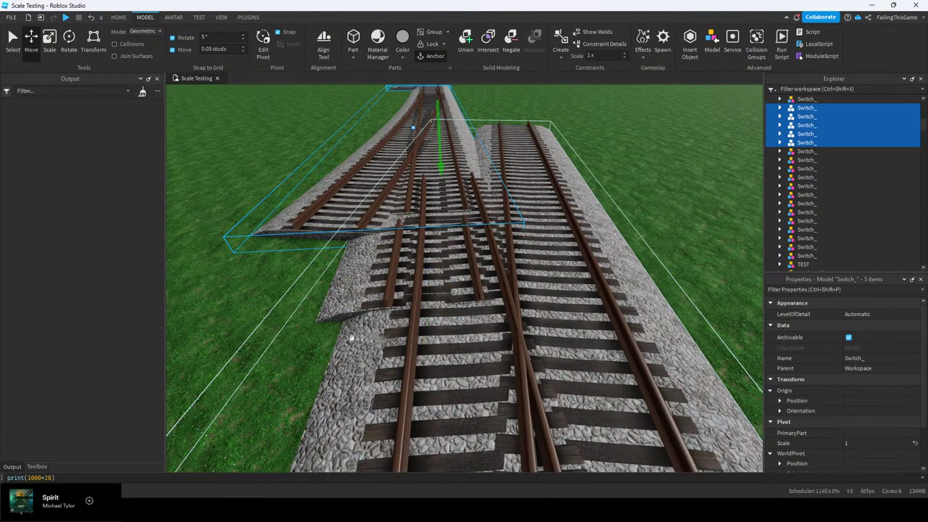
{"action": "key", "text": "e"}
{"action": "right_click_drag", "start_coordinate": [382, 287], "coordinate": [387, 284]}
Delete the short angled Track 136lb segment overlapping the copied switch's diverging branch
{"action": "left_click", "coordinate": [431, 247]}
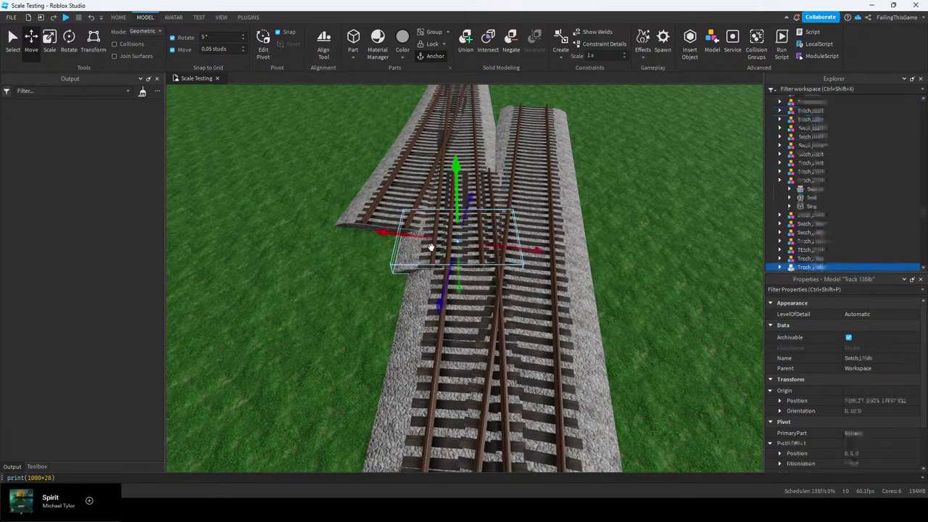
{"action": "right_click_drag", "start_coordinate": [431, 247], "coordinate": [431, 246]}
{"action": "key", "text": "e"}
{"action": "left_click", "coordinate": [780, 181]}
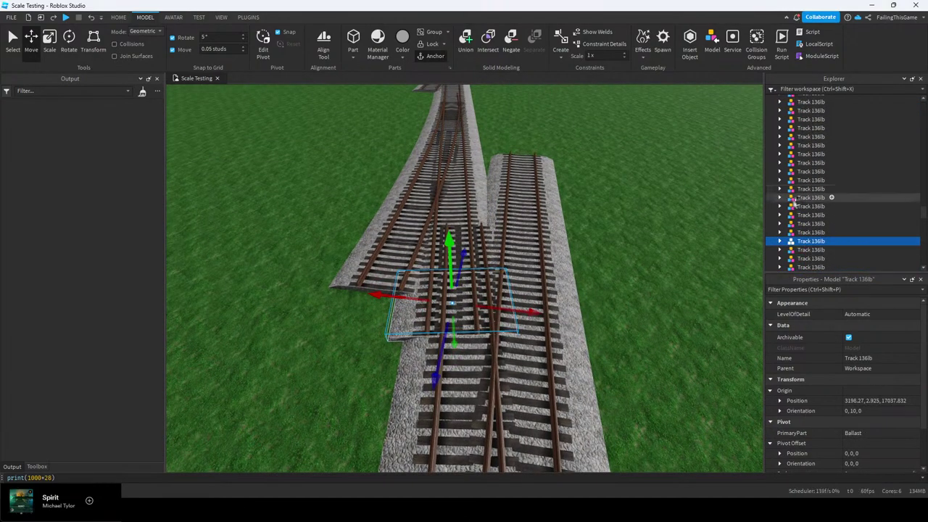
{"action": "right_click_drag", "start_coordinate": [582, 244], "coordinate": [580, 245]}
{"action": "right_click_drag", "start_coordinate": [423, 297], "coordinate": [421, 300]}
{"action": "key", "text": "Delete"}
{"action": "left_click", "coordinate": [437, 255]}
{"action": "key", "text": "e"}
{"action": "left_click", "coordinate": [442, 174], "text": "ctrl"}
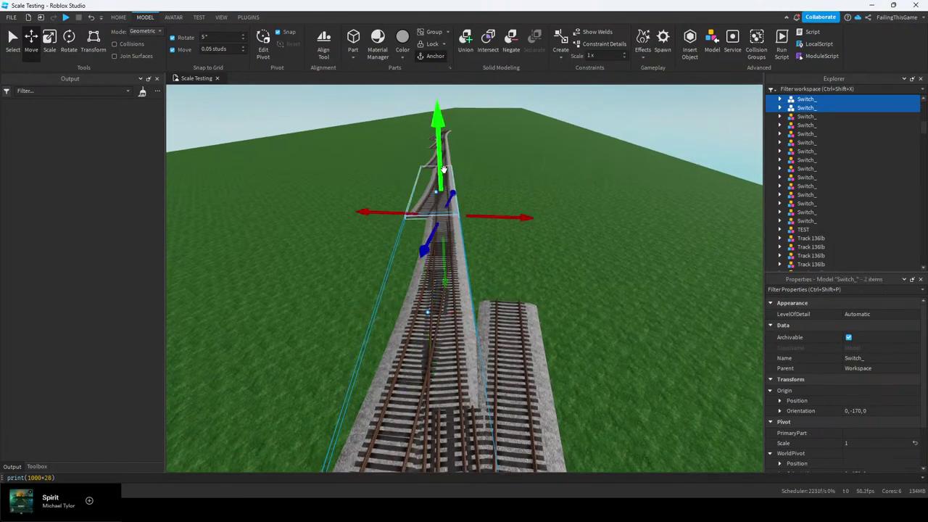
{"action": "left_click", "coordinate": [445, 150], "text": "ctrl"}
{"action": "left_click", "coordinate": [440, 169], "text": "ctrl"}
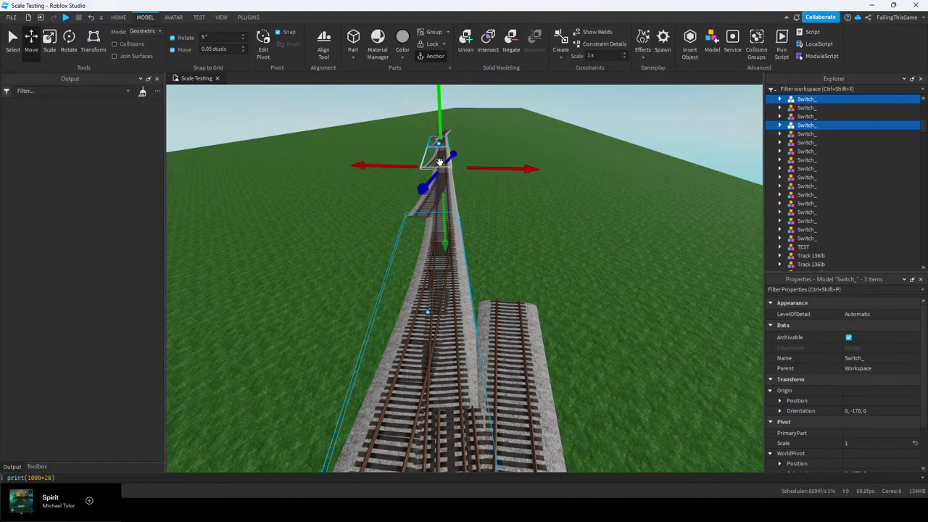
{"action": "left_click", "coordinate": [463, 154]}
Select the five angled switches and slide the row together to the joint with the copied switch
{"action": "left_click", "coordinate": [442, 319]}
{"action": "right_click_drag", "start_coordinate": [452, 305], "coordinate": [451, 305]}
{"action": "key", "text": "e"}
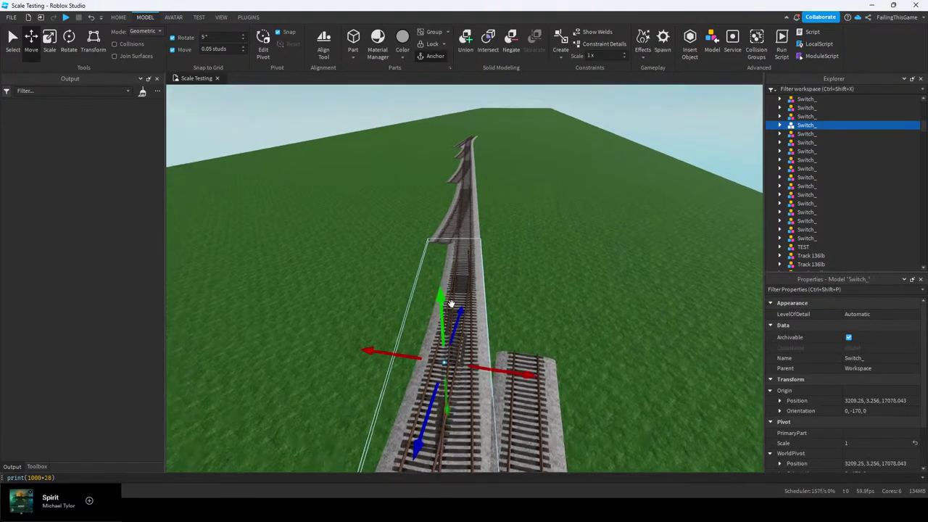
{"action": "left_click", "coordinate": [463, 205], "text": "ctrl"}
{"action": "key", "text": "e"}
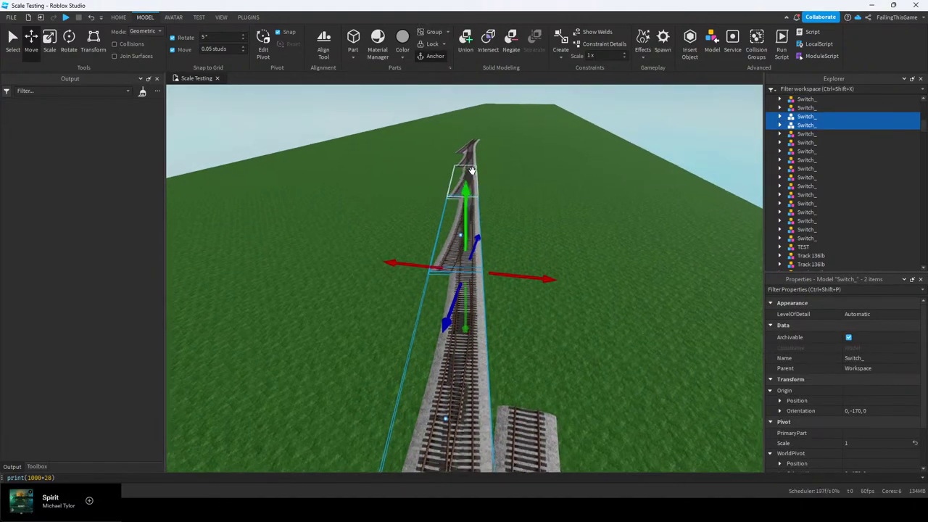
{"action": "key", "text": "d"}
{"action": "left_click", "coordinate": [457, 200], "text": "ctrl"}
{"action": "left_click", "coordinate": [466, 168], "text": "ctrl"}
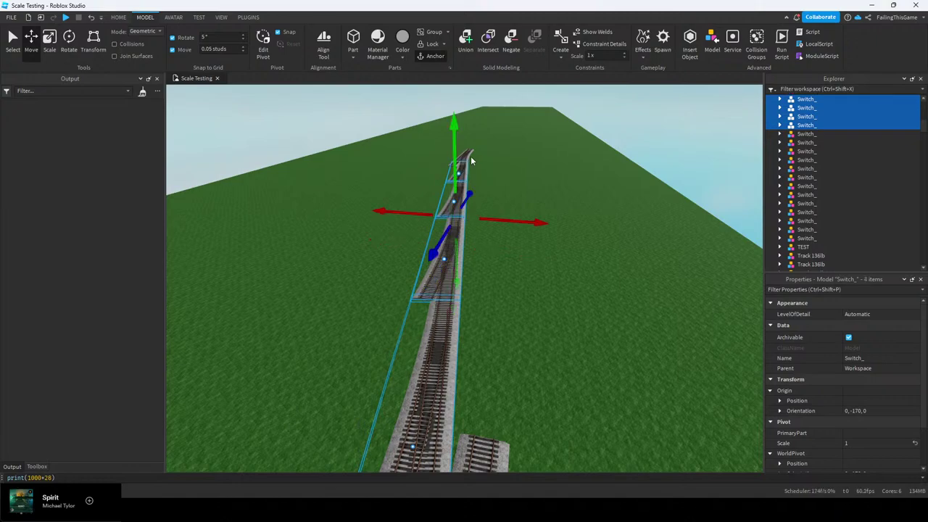
{"action": "left_click", "coordinate": [465, 154], "text": "ctrl"}
{"action": "right_click_drag", "start_coordinate": [490, 204], "coordinate": [491, 205]}
{"action": "key", "text": "q"}
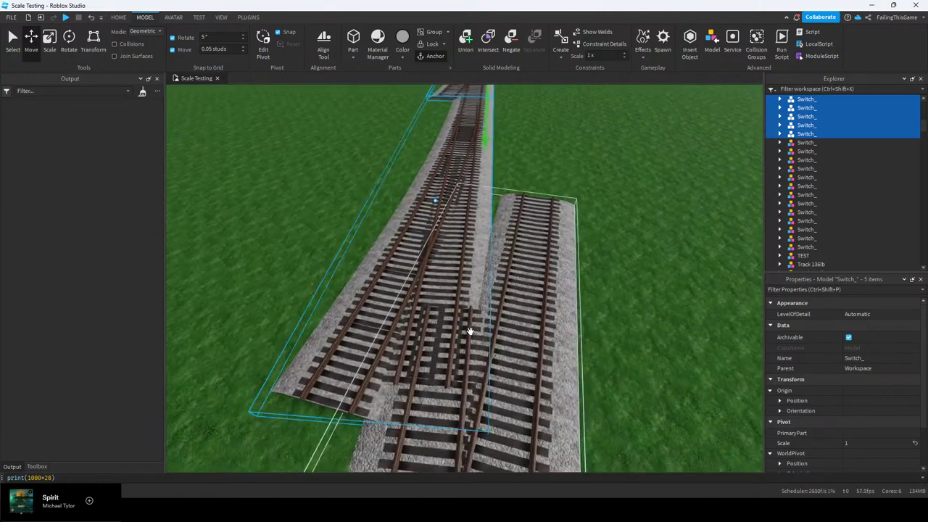
{"action": "left_click", "coordinate": [465, 324], "text": "ctrl"}
{"action": "left_click", "coordinate": [464, 324], "text": "ctrl"}
{"action": "left_click_drag", "start_coordinate": [435, 401], "coordinate": [464, 336]}
Fine-adjust the row of five angled switches so its rails meet the copied switch's rail ends, and deselect it
{"action": "scroll", "coordinate": [464, 336], "scroll_direction": "up", "scroll_amount": 2}
{"action": "scroll", "coordinate": [464, 336], "scroll_direction": "up", "scroll_amount": 10}
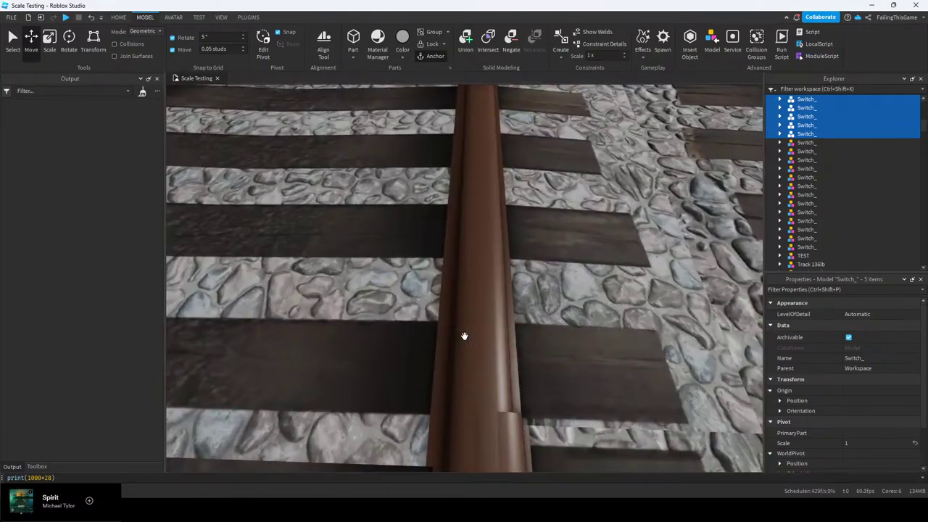
{"action": "scroll", "coordinate": [464, 336], "scroll_direction": "down", "scroll_amount": 3}
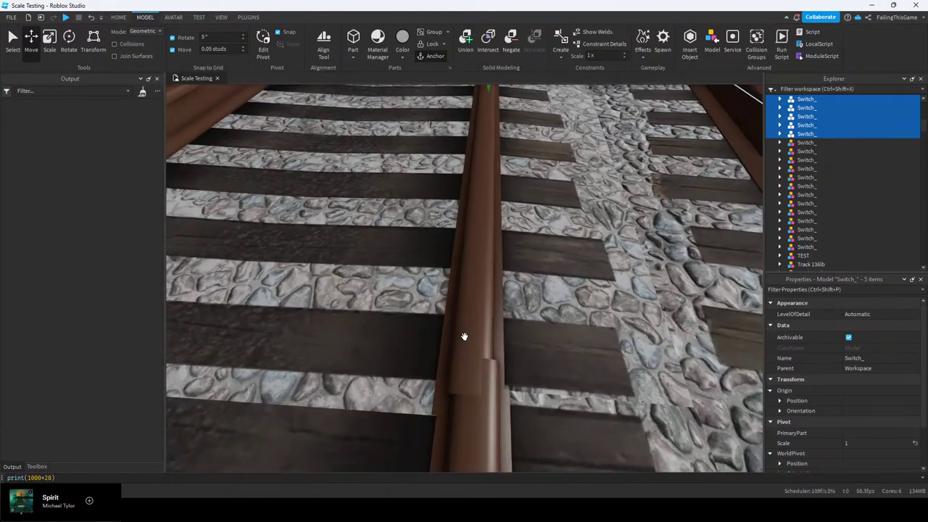
{"action": "left_click_drag", "start_coordinate": [445, 428], "coordinate": [468, 396]}
{"action": "mouse_move", "coordinate": [467, 396]}
{"action": "right_mouse_down"}
{"action": "mouse_move", "coordinate": [469, 385]}
{"action": "mouse_move", "coordinate": [466, 396]}
{"action": "right_mouse_up"}
{"action": "left_click", "coordinate": [504, 203]}
Stretch the ends of three individual rails in the switch with the Scale tool to close the gaps at the joint
{"action": "right_click_drag", "start_coordinate": [503, 203], "coordinate": [502, 201]}
{"action": "right_click_drag", "start_coordinate": [487, 245], "coordinate": [487, 246]}
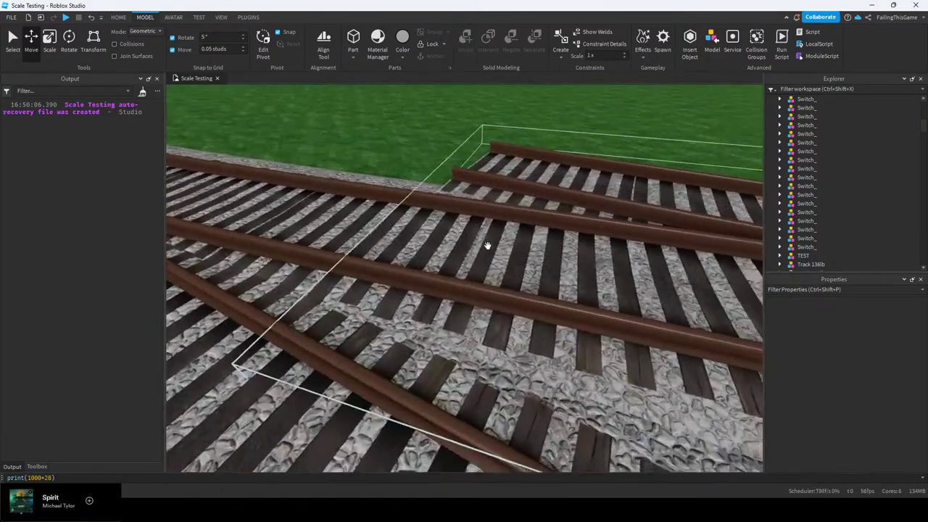
{"action": "scroll", "coordinate": [551, 314], "scroll_direction": "up", "scroll_amount": 3}
{"action": "left_click", "coordinate": [338, 278], "text": "alt"}
{"action": "left_click", "coordinate": [49, 53]}
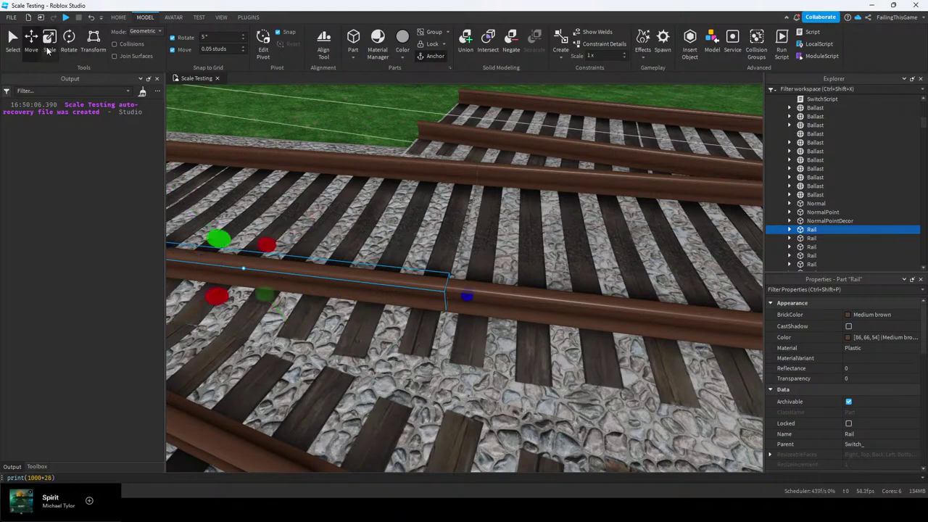
{"action": "right_click_drag", "start_coordinate": [377, 182], "coordinate": [376, 182]}
{"action": "scroll", "coordinate": [463, 310], "scroll_direction": "up", "scroll_amount": 3}
{"action": "left_click_drag", "start_coordinate": [492, 292], "coordinate": [499, 293]}
{"action": "key", "text": "e"}
{"action": "left_click", "coordinate": [446, 245], "text": "alt"}
{"action": "left_click_drag", "start_coordinate": [485, 239], "coordinate": [486, 239]}
{"action": "left_click", "coordinate": [456, 301], "text": "alt"}
{"action": "left_click_drag", "start_coordinate": [487, 360], "coordinate": [489, 358]}
{"action": "key", "text": "s"}
{"action": "left_click", "coordinate": [400, 171]}
Look over the realigned ladder from a distance, including its switches and the connecting straight track
{"action": "right_click_drag", "start_coordinate": [384, 155], "coordinate": [382, 151]}
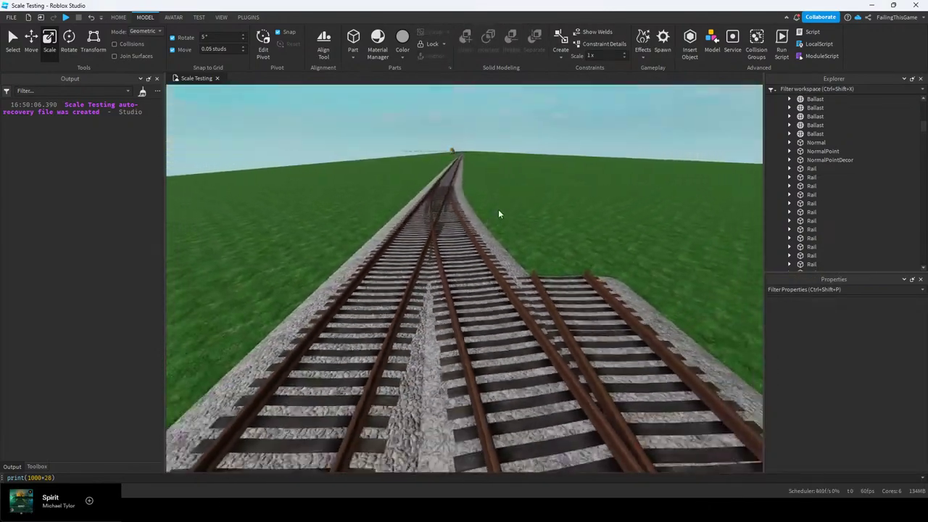
{"action": "left_click", "coordinate": [451, 220]}
{"action": "key", "text": "s"}
{"action": "right_click_drag", "start_coordinate": [602, 211], "coordinate": [575, 212]}
{"action": "left_click", "coordinate": [779, 100]}
{"action": "left_click", "coordinate": [575, 213]}
{"action": "key", "text": "s"}
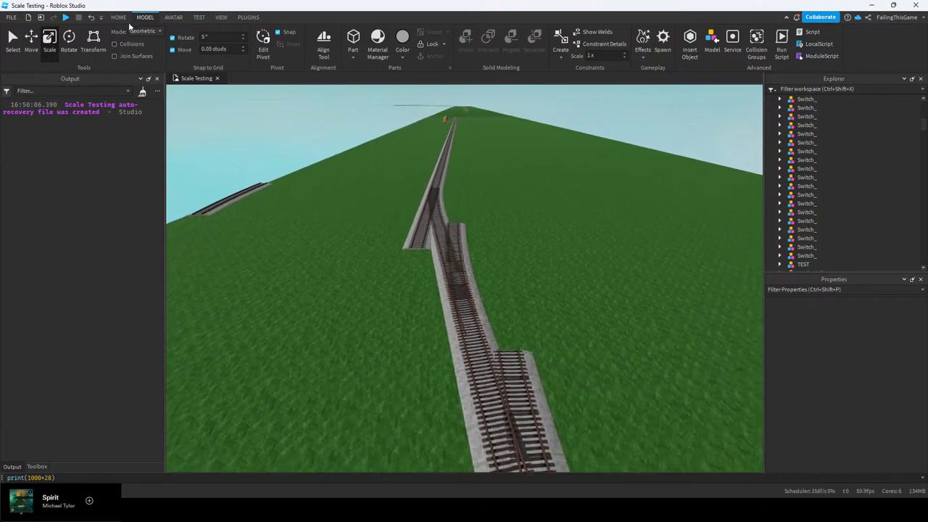
{"action": "left_click", "coordinate": [118, 16]}
{"action": "key", "text": "s"}
{"action": "right_click_drag", "start_coordinate": [547, 295], "coordinate": [548, 297]}
{"action": "key", "text": "s"}
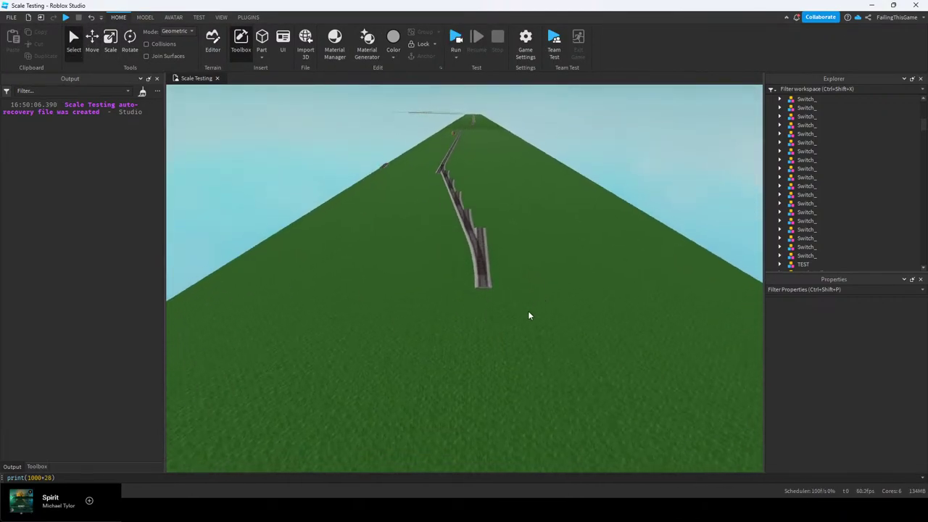
{"action": "key", "text": "w"}
{"action": "key", "text": "w"}
{"action": "right_click_drag", "start_coordinate": [463, 265], "coordinate": [463, 265]}
{"action": "key", "text": "w"}
Extend the curved Track 136lb run at the baseplate edge by one segment at its 9° end with Archimedes, using a 1° angle
{"action": "left_click", "coordinate": [433, 297]}
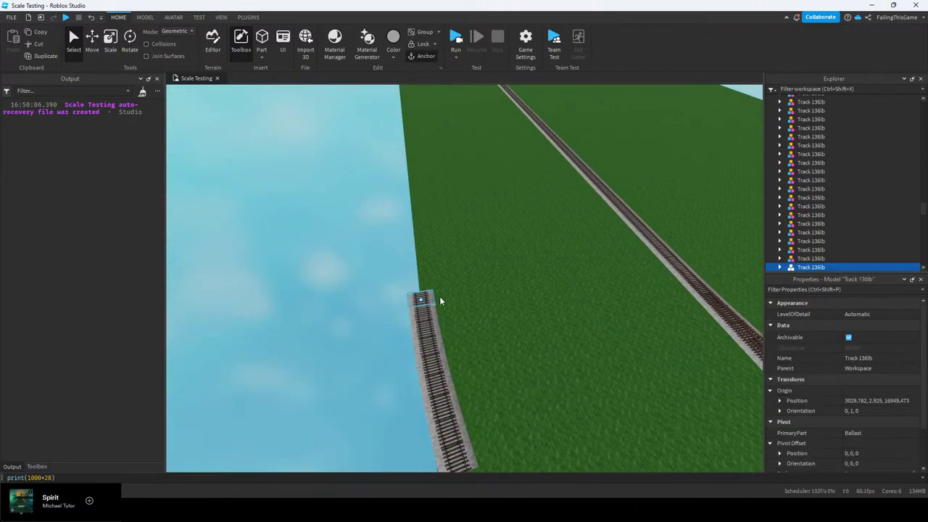
{"action": "right_click_drag", "start_coordinate": [465, 303], "coordinate": [466, 303]}
{"action": "left_click", "coordinate": [466, 304]}
{"action": "right_click_drag", "start_coordinate": [358, 203], "coordinate": [358, 204]}
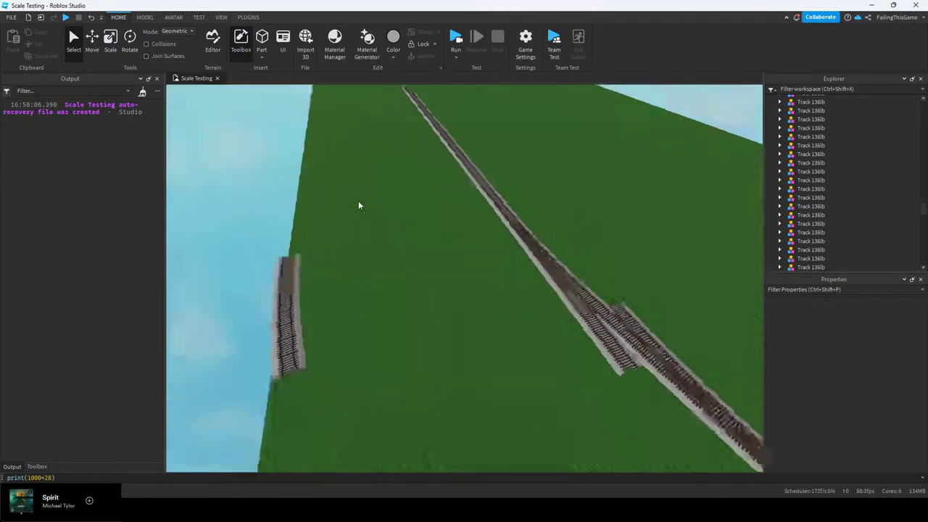
{"action": "left_click", "coordinate": [295, 260]}
{"action": "left_click", "coordinate": [145, 18]}
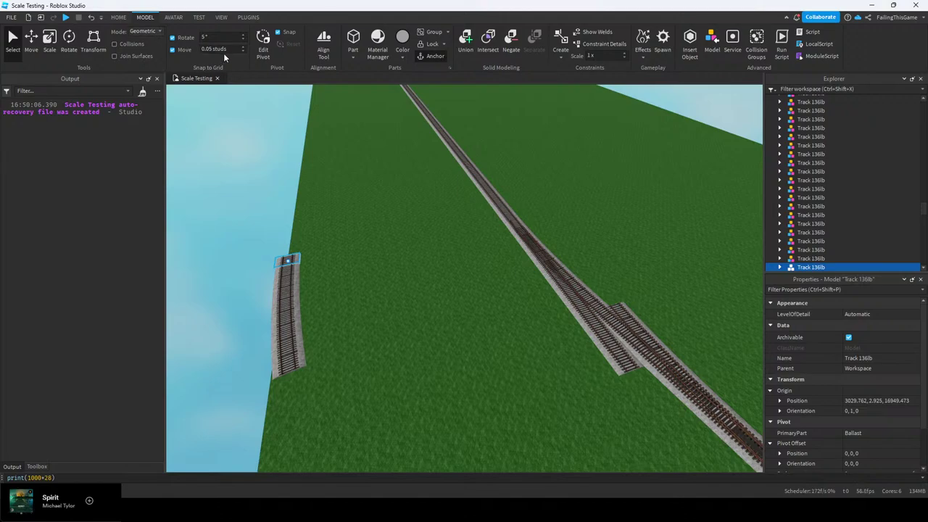
{"action": "left_click", "coordinate": [291, 230]}
{"action": "left_click", "coordinate": [296, 367]}
{"action": "scroll", "coordinate": [841, 405], "scroll_direction": "down", "scroll_amount": 2}
{"action": "right_click_drag", "start_coordinate": [602, 270], "coordinate": [493, 212]}
{"action": "left_click", "coordinate": [248, 16]}
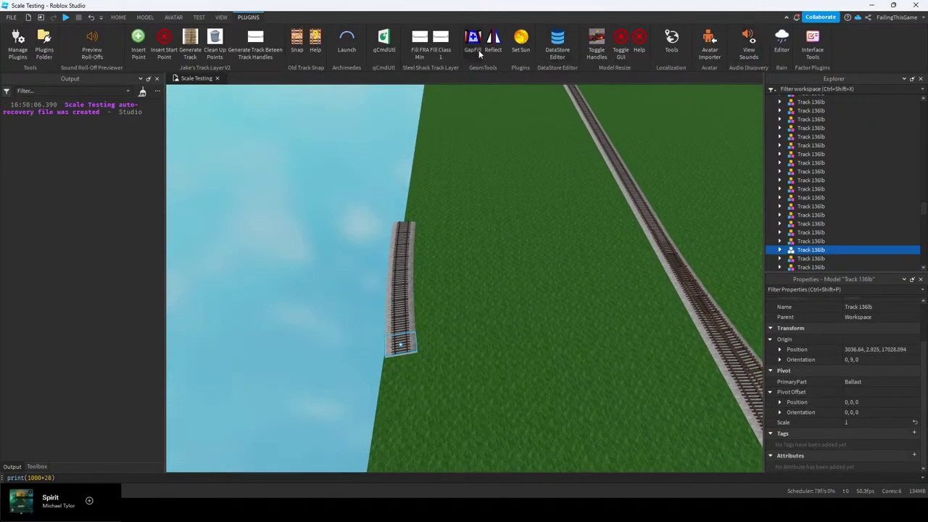
{"action": "left_click", "coordinate": [347, 45]}
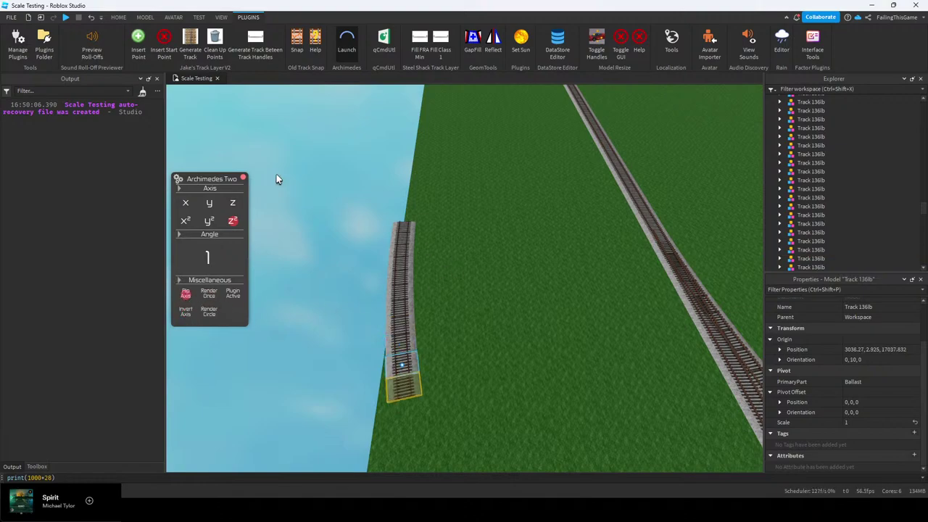
{"action": "left_click", "coordinate": [243, 178]}
Set the move increment to 10 studs and move all ten curved Track 136lb segments sideways toward the switch ladder
{"action": "left_click", "coordinate": [145, 17]}
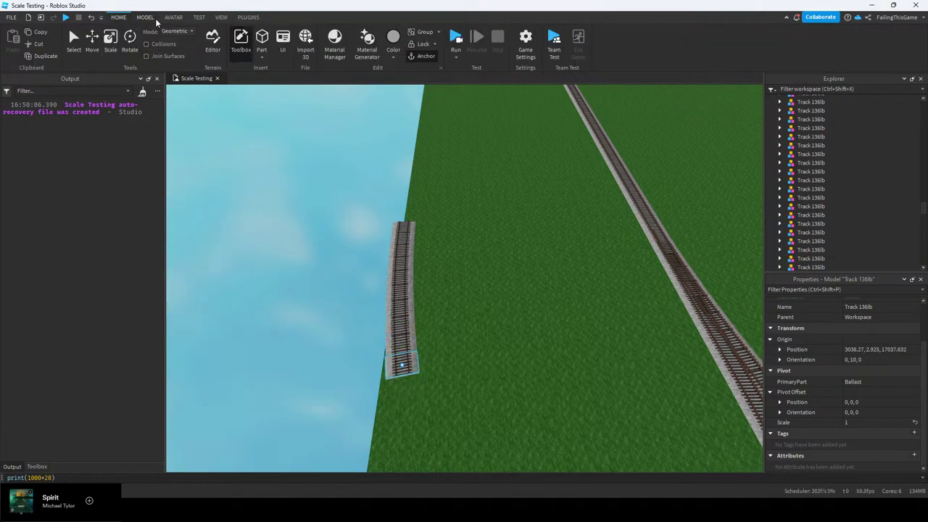
{"action": "left_click", "coordinate": [228, 50]}
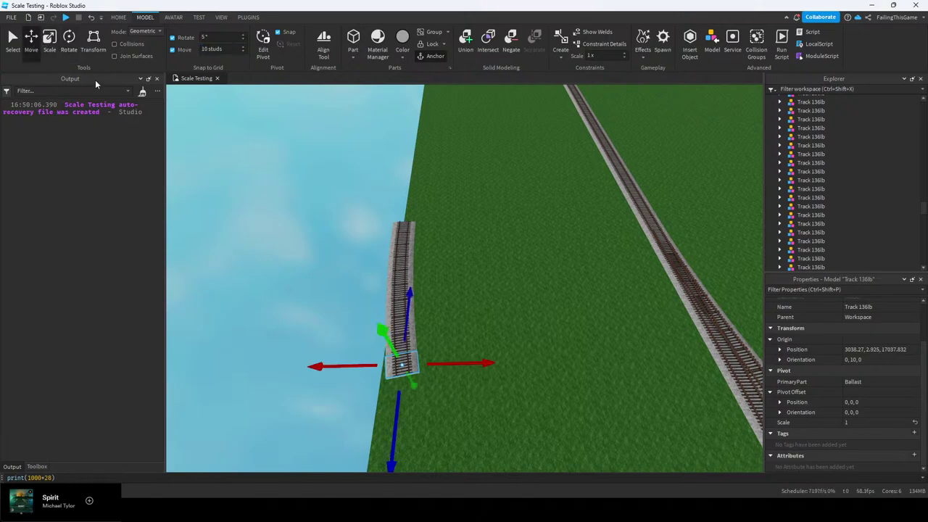
{"action": "left_click_drag", "start_coordinate": [426, 390], "coordinate": [384, 221]}
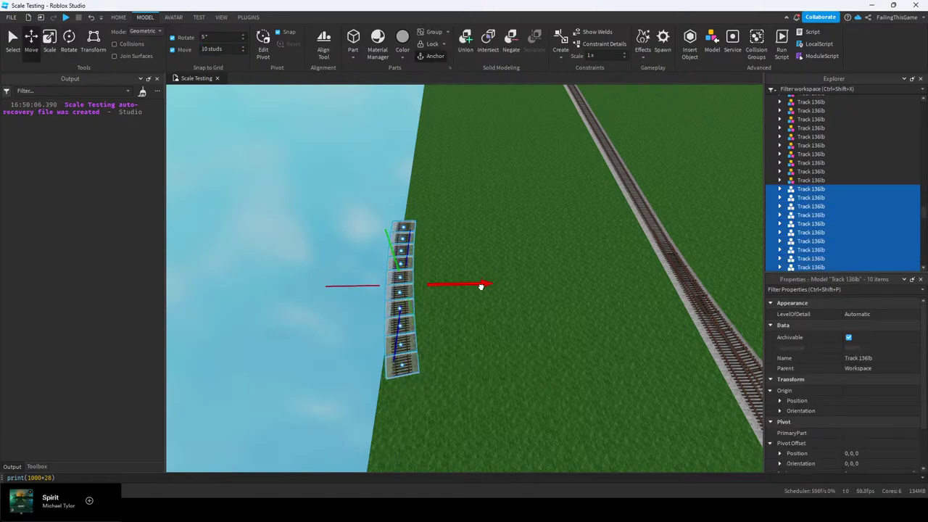
{"action": "left_click_drag", "start_coordinate": [481, 286], "coordinate": [543, 286]}
{"action": "key", "text": "d"}
{"action": "key", "text": "a"}
{"action": "right_click_drag", "start_coordinate": [545, 285], "coordinate": [552, 354]}
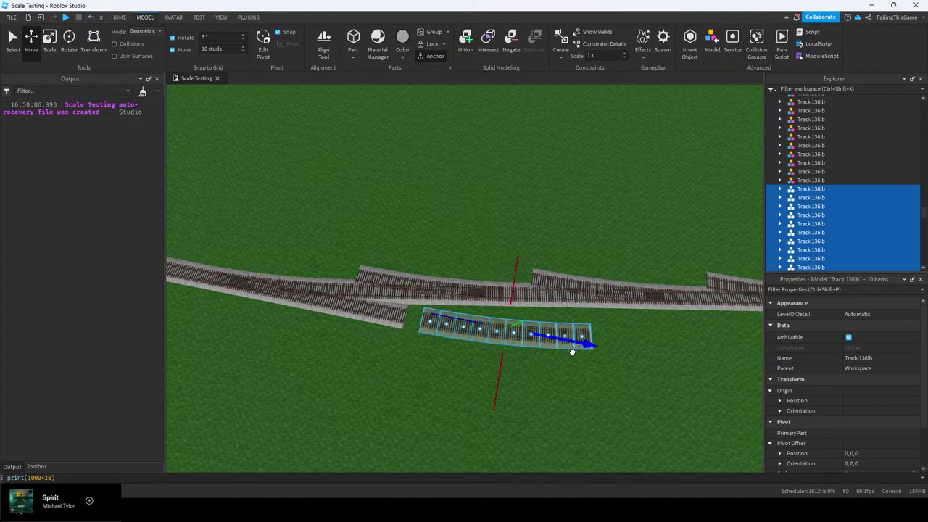
Slide the ten-segment curved run lengthwise beside the angled switches in 10-stud increments, then deselect it
{"action": "left_click_drag", "start_coordinate": [572, 352], "coordinate": [575, 351]}
{"action": "key", "text": "a"}
{"action": "right_click_drag", "start_coordinate": [574, 352], "coordinate": [501, 265]}
{"action": "key", "text": "w"}
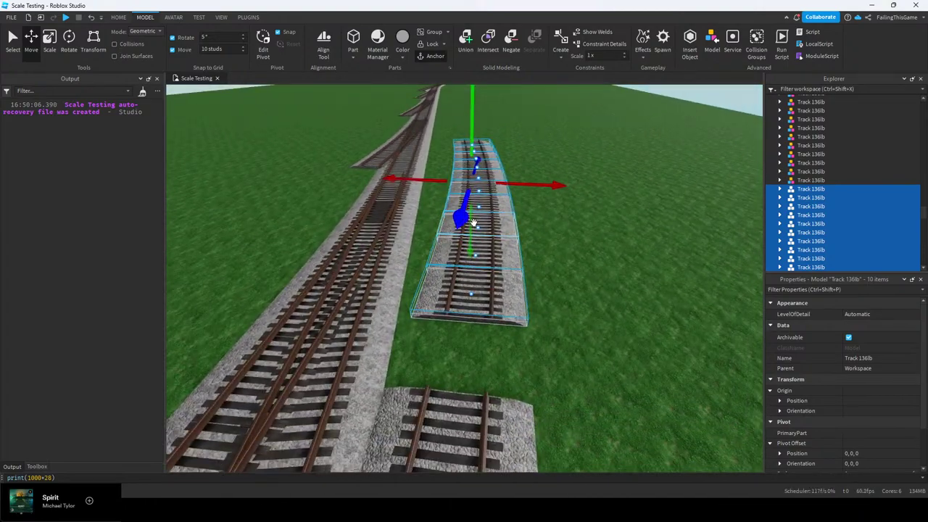
{"action": "left_click_drag", "start_coordinate": [473, 223], "coordinate": [467, 207]}
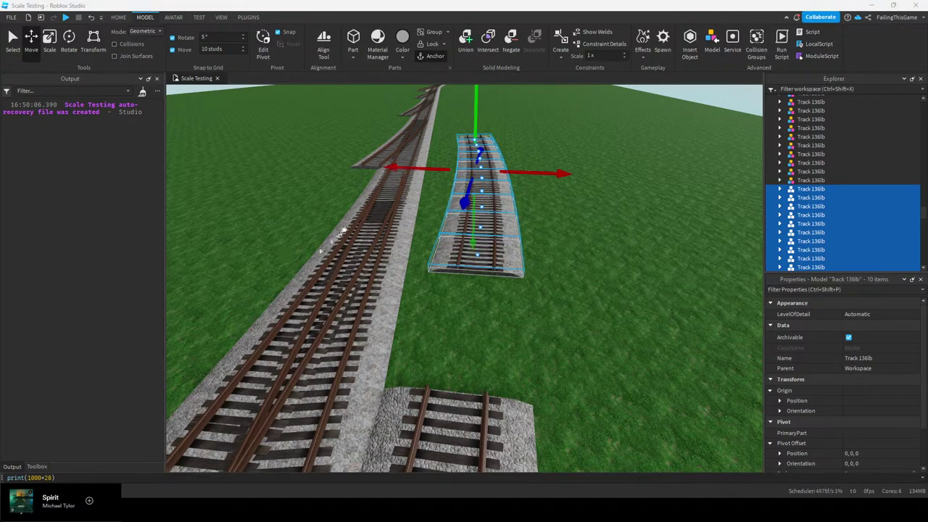
{"action": "left_click_drag", "start_coordinate": [464, 214], "coordinate": [454, 309]}
{"action": "key", "text": "e"}
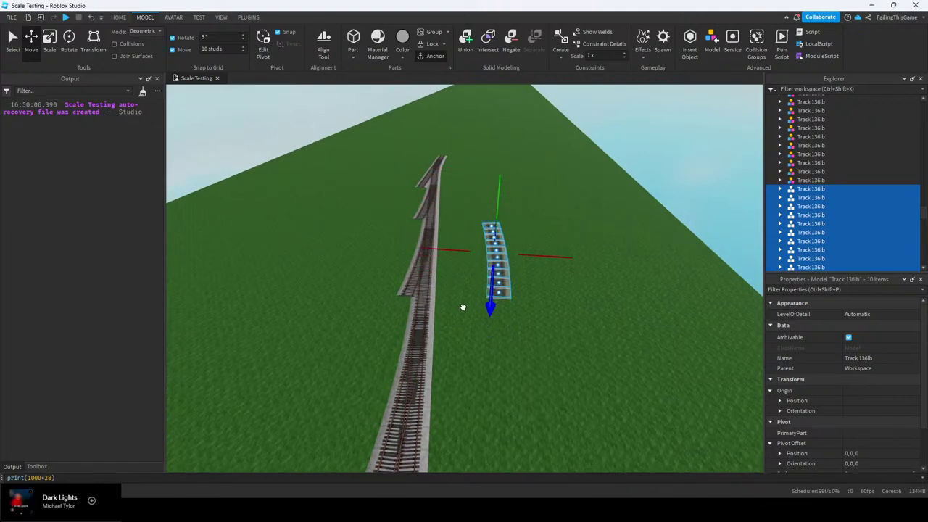
{"action": "left_click", "coordinate": [466, 338]}
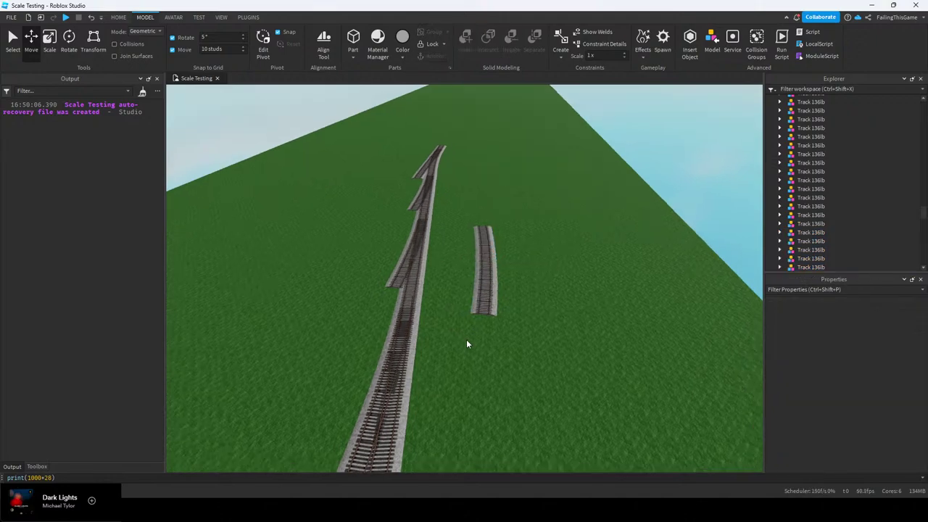
Check the orientation of the end segments of the moved curved run to find its 1° end
{"action": "key", "text": "w"}
{"action": "right_click_drag", "start_coordinate": [466, 339], "coordinate": [433, 324]}
{"action": "key", "text": "w"}
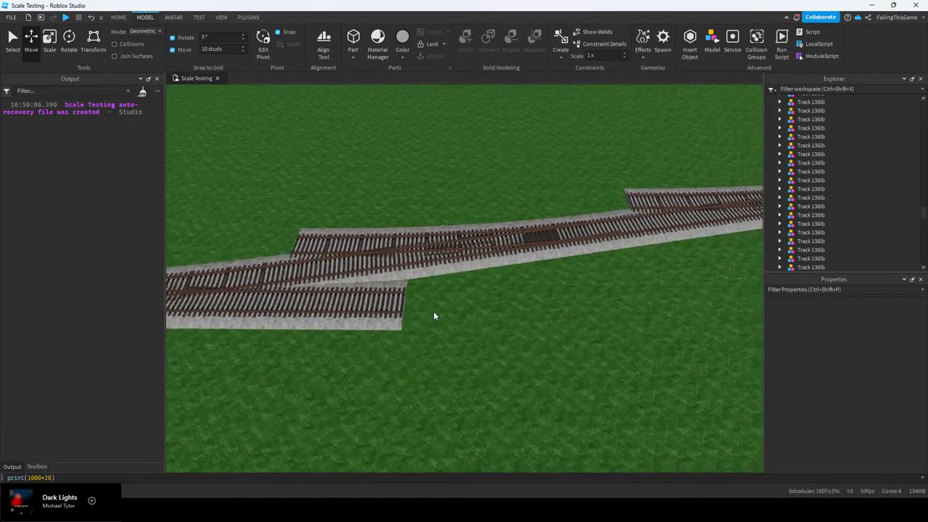
{"action": "key", "text": "d"}
{"action": "left_click", "coordinate": [562, 283]}
{"action": "left_click", "coordinate": [518, 311]}
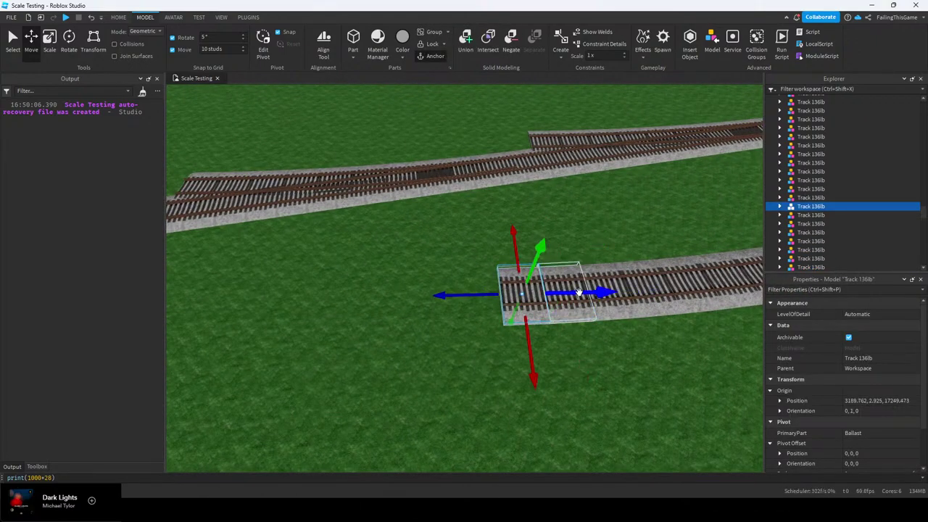
{"action": "key", "text": "w"}
{"action": "key", "text": "d"}
{"action": "left_click", "coordinate": [495, 224]}
{"action": "right_click_drag", "start_coordinate": [495, 224], "coordinate": [497, 223]}
{"action": "key", "text": "w"}
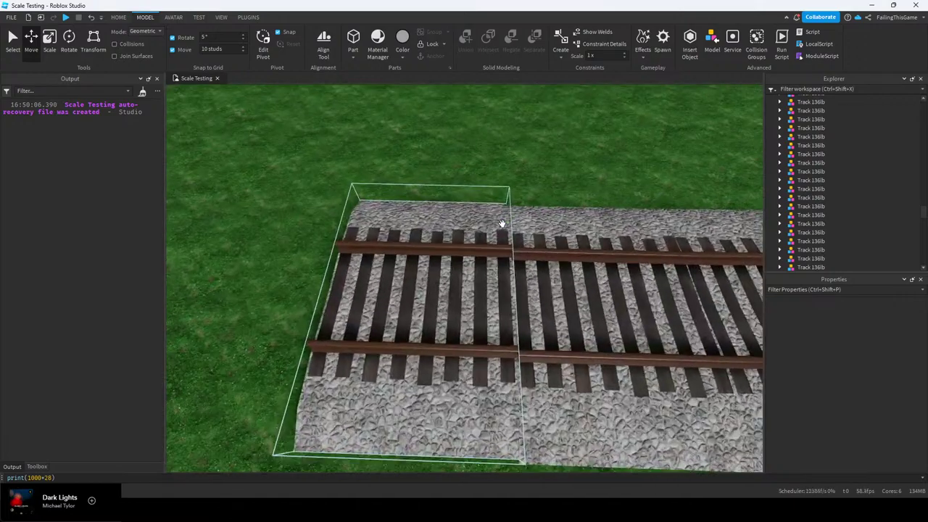
{"action": "key", "text": "d"}
{"action": "scroll", "coordinate": [508, 188], "scroll_direction": "down", "scroll_amount": 10}
{"action": "left_click", "coordinate": [503, 200]}
{"action": "scroll", "coordinate": [517, 297], "scroll_direction": "up", "scroll_amount": 6}
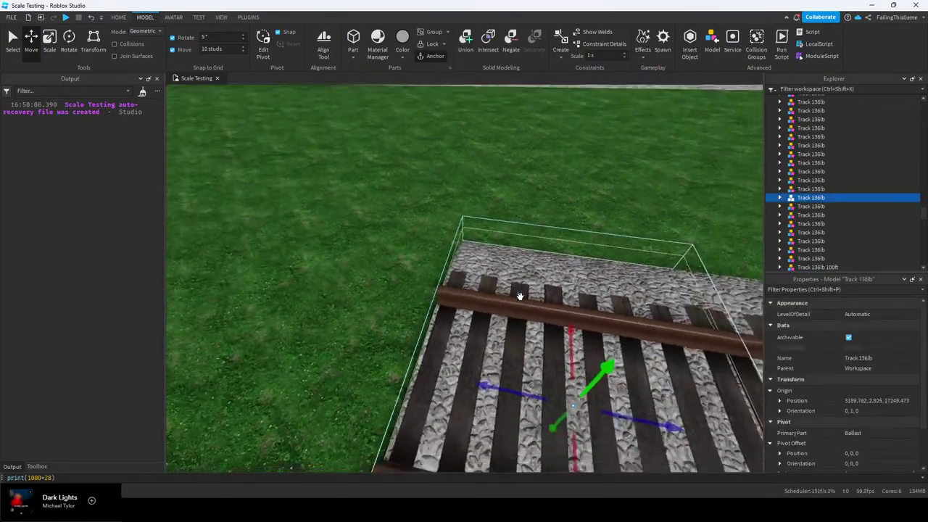
{"action": "scroll", "coordinate": [520, 297], "scroll_direction": "down", "scroll_amount": 6}
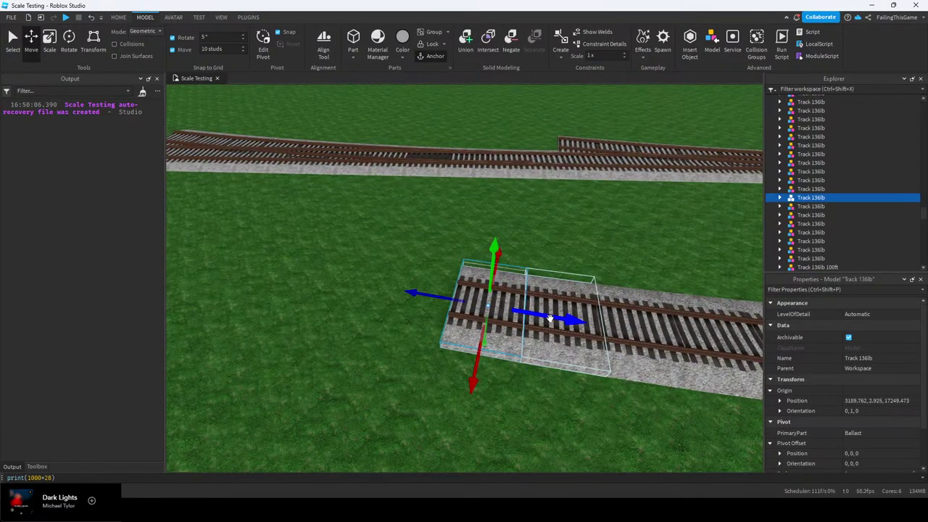
Extend the curved run by one Track 136lb segment at its 1° end with Archimedes, using the inverted axis and a 1° angle
{"action": "left_click_drag", "start_coordinate": [550, 318], "coordinate": [520, 315]}
{"action": "scroll", "coordinate": [822, 372], "scroll_direction": "down", "scroll_amount": 2}
{"action": "scroll", "coordinate": [822, 371], "scroll_direction": "up", "scroll_amount": 2}
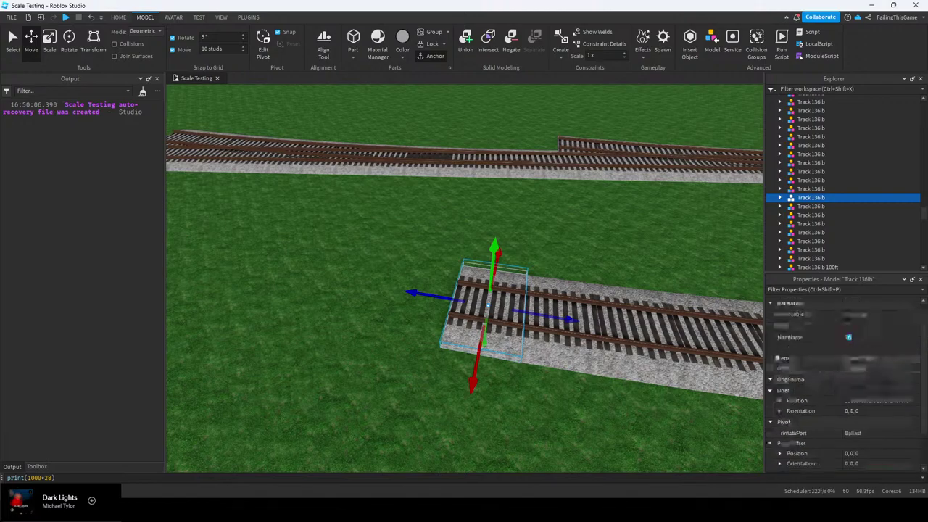
{"action": "key", "text": "d"}
{"action": "right_click_drag", "start_coordinate": [528, 293], "coordinate": [528, 290]}
{"action": "scroll", "coordinate": [523, 275], "scroll_direction": "up", "scroll_amount": 3}
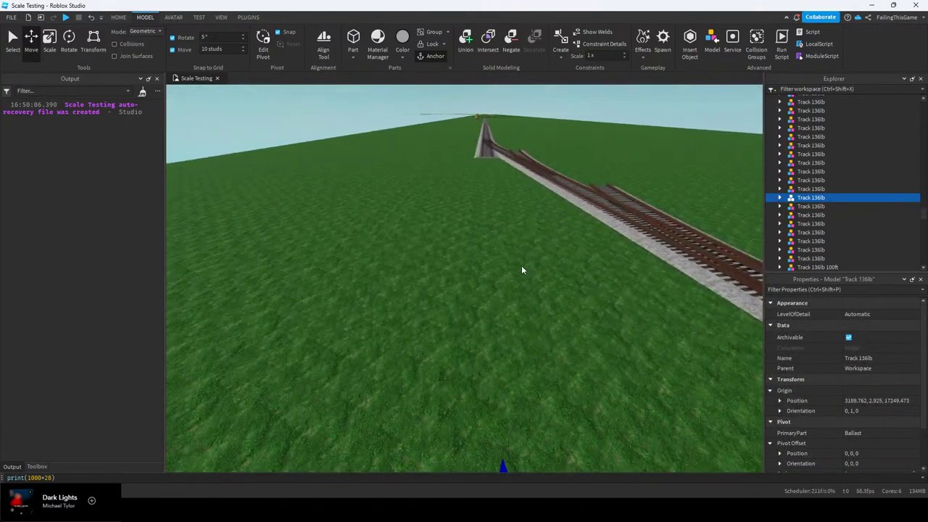
{"action": "scroll", "coordinate": [521, 263], "scroll_direction": "down", "scroll_amount": 2}
{"action": "right_click_drag", "start_coordinate": [507, 249], "coordinate": [502, 243]}
{"action": "left_click", "coordinate": [248, 16]}
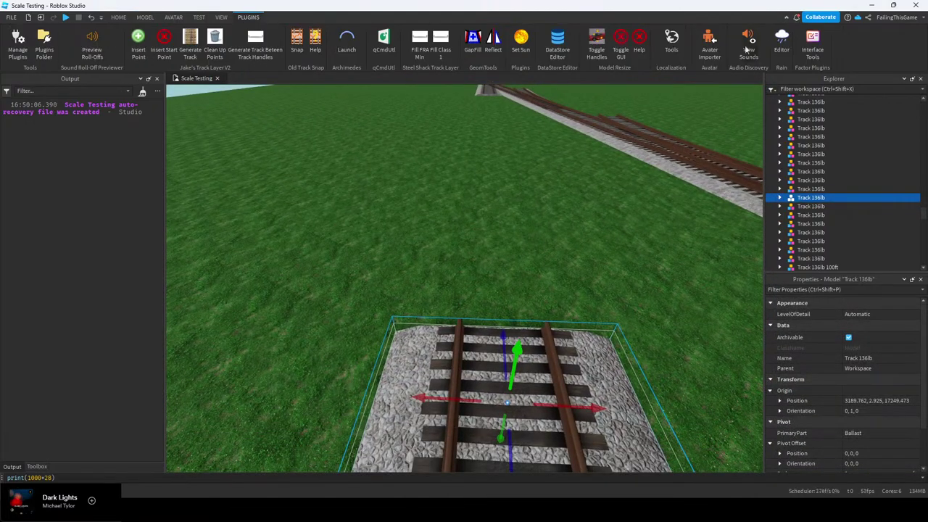
{"action": "left_click", "coordinate": [347, 51]}
{"action": "left_click", "coordinate": [186, 315]}
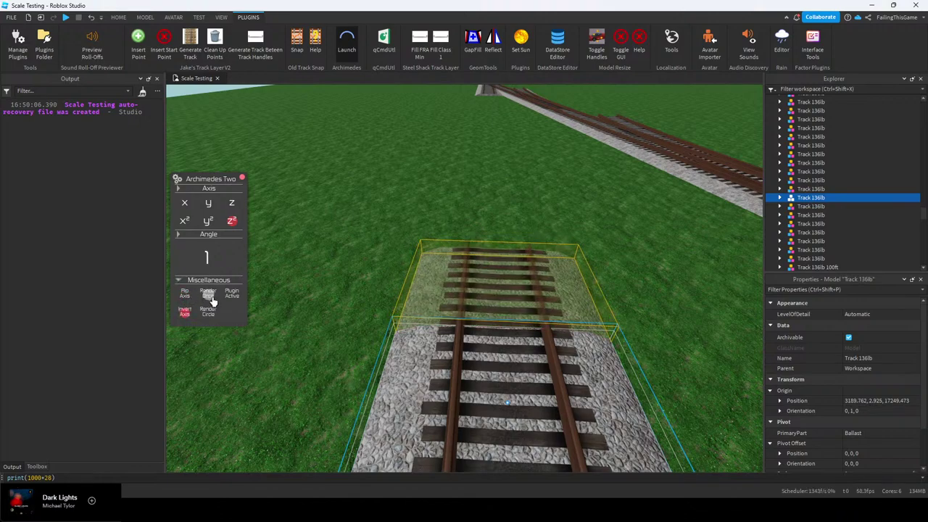
{"action": "left_click", "coordinate": [208, 296]}
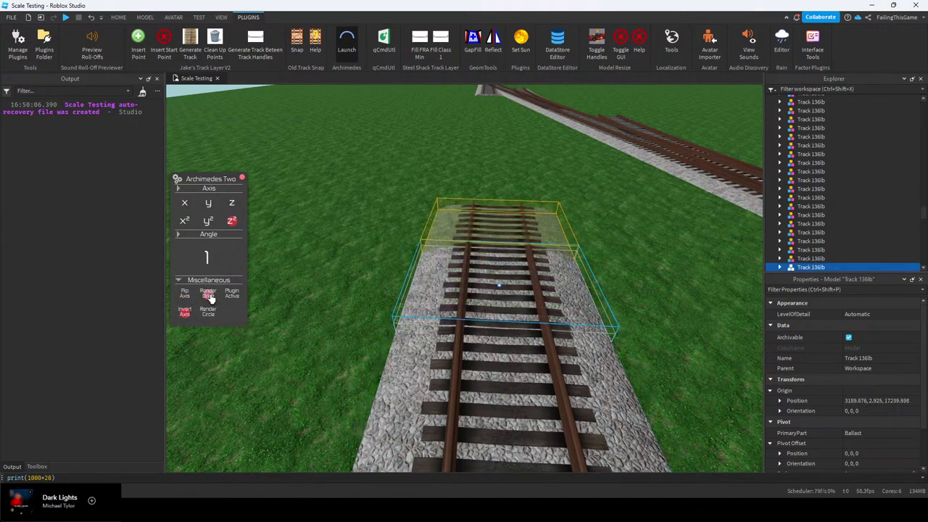
{"action": "left_click", "coordinate": [241, 180]}
Select all eleven curved Track 136lb segments and move them lengthwise toward the straight track leading off the switch ladder
{"action": "left_click", "coordinate": [119, 18]}
{"action": "left_click", "coordinate": [92, 42]}
{"action": "scroll", "coordinate": [391, 211], "scroll_direction": "down", "scroll_amount": 5}
{"action": "right_click_drag", "start_coordinate": [377, 201], "coordinate": [486, 317]}
{"action": "scroll", "coordinate": [411, 225], "scroll_direction": "down", "scroll_amount": 4}
{"action": "left_click", "coordinate": [471, 302]}
{"action": "scroll", "coordinate": [500, 321], "scroll_direction": "up", "scroll_amount": 3}
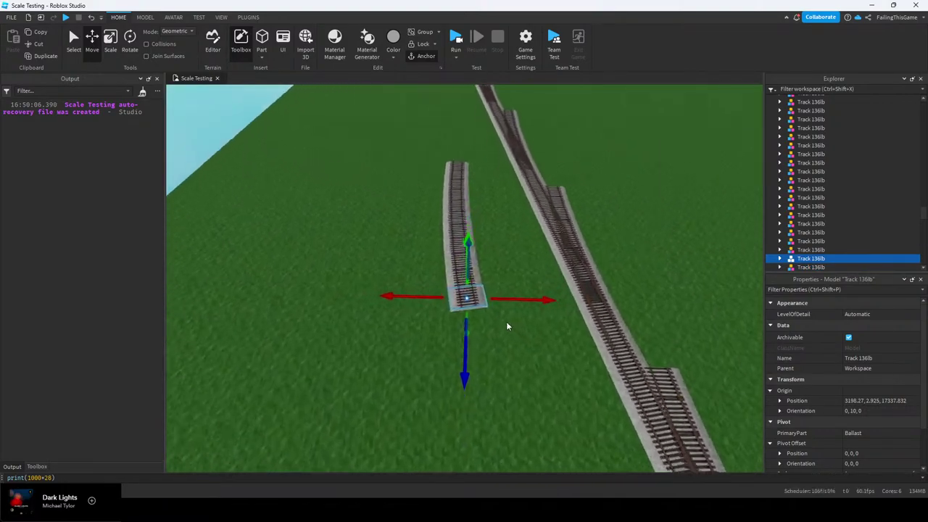
{"action": "left_click_drag", "start_coordinate": [511, 326], "coordinate": [430, 184]}
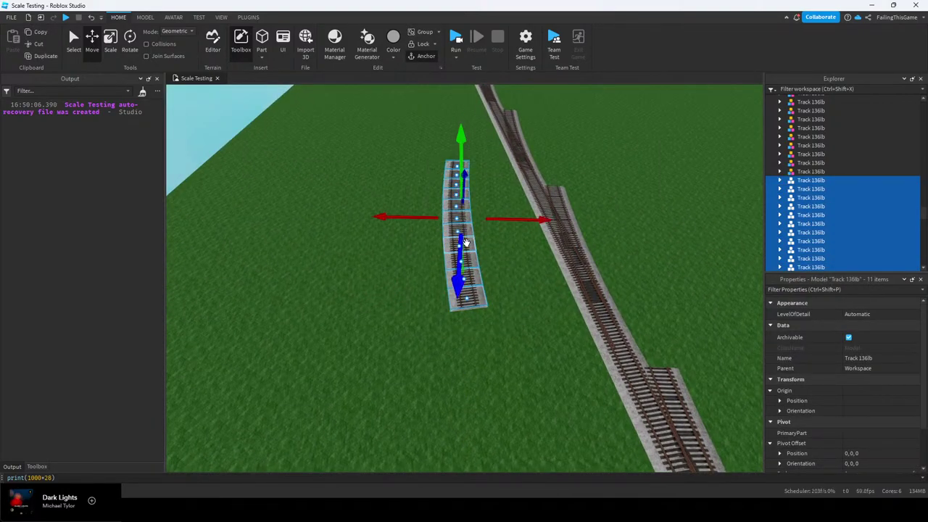
{"action": "mouse_move", "coordinate": [460, 266]}
{"action": "left_mouse_down"}
{"action": "mouse_move", "coordinate": [460, 253]}
{"action": "mouse_move", "coordinate": [468, 265]}
{"action": "left_mouse_up"}
{"action": "scroll", "coordinate": [467, 234], "scroll_direction": "up", "scroll_amount": 5}
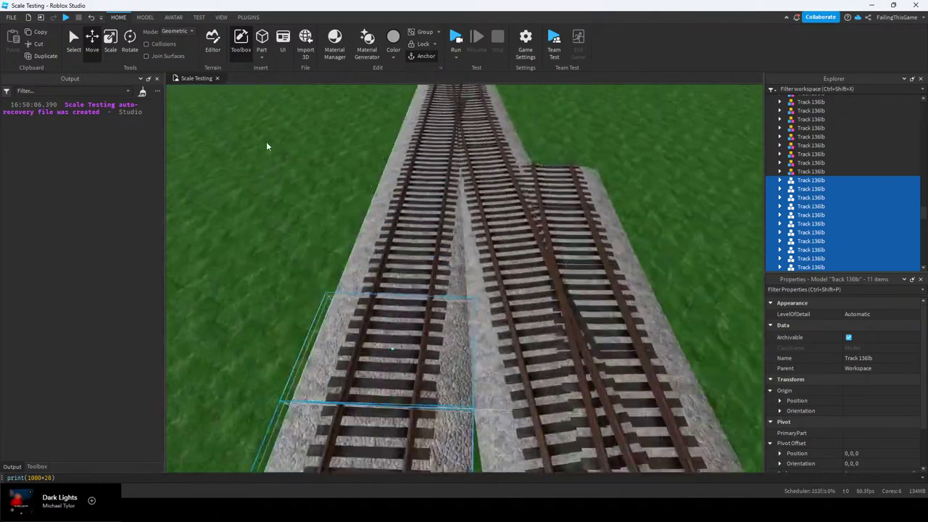
Set the move increment to 0.05 studs and fit the curved run's end against the straight track beside the switch
{"action": "left_click", "coordinate": [145, 17]}
{"action": "double_click", "coordinate": [218, 50]}
{"action": "type", "text": "0.0"}
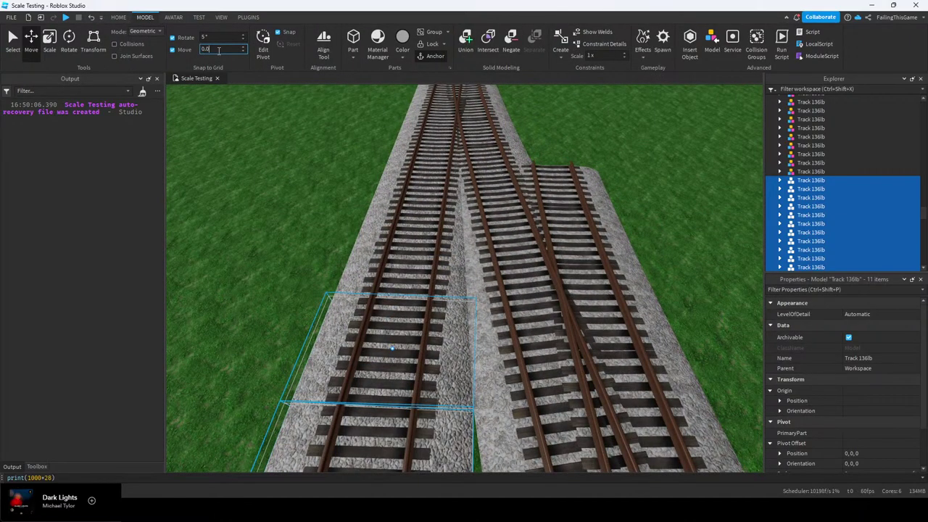
{"action": "type", "text": "5"}
{"action": "key", "text": "w"}
{"action": "right_click_drag", "start_coordinate": [501, 298], "coordinate": [534, 335]}
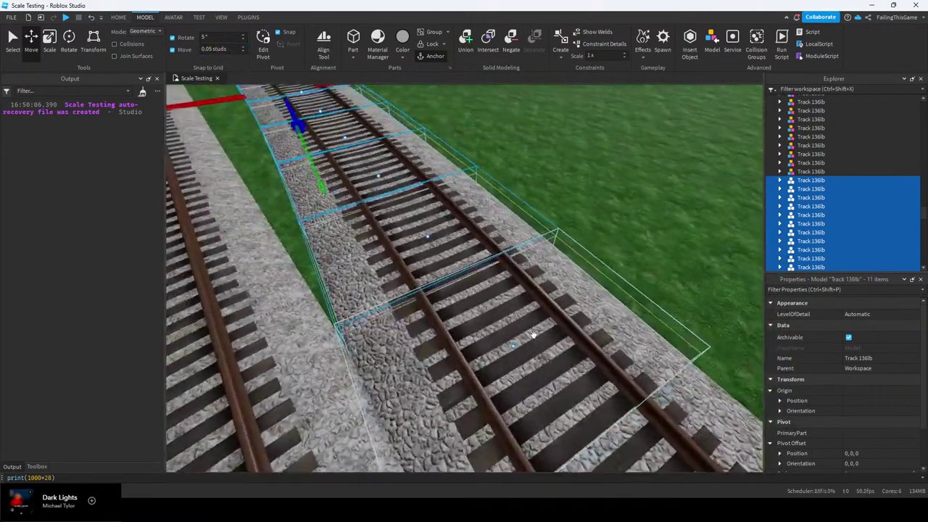
{"action": "left_click_drag", "start_coordinate": [576, 380], "coordinate": [483, 295]}
{"action": "key", "text": "w"}
{"action": "right_click_drag", "start_coordinate": [483, 294], "coordinate": [534, 302]}
{"action": "key", "text": "w"}
{"action": "key", "text": "s"}
{"action": "key", "text": "s"}
{"action": "key", "text": "Tab"}
Slide the eleven-segment curved run lengthwise along the ladder, well away from the end of the straight track
{"action": "scroll", "coordinate": [484, 264], "scroll_direction": "down", "scroll_amount": 10}
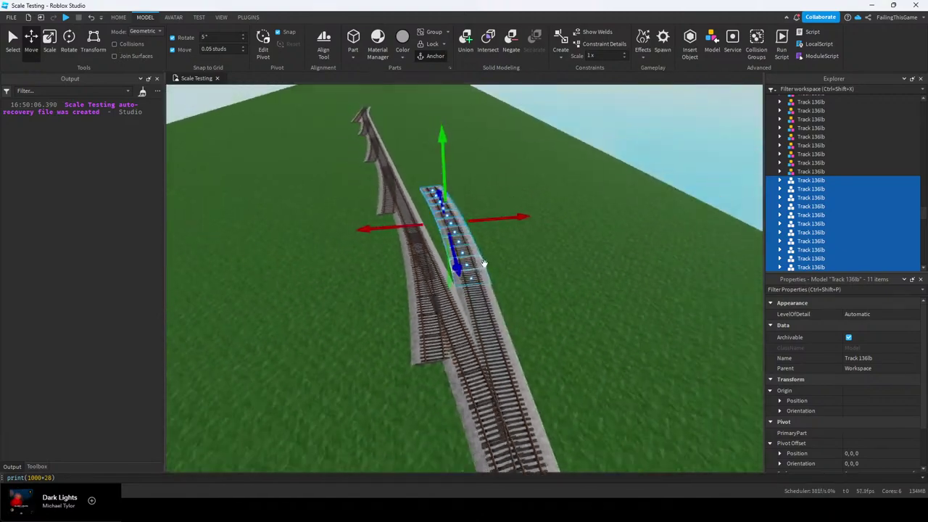
{"action": "left_click_drag", "start_coordinate": [426, 184], "coordinate": [427, 186]}
{"action": "key", "text": "w"}
{"action": "right_click_drag", "start_coordinate": [460, 195], "coordinate": [465, 195]}
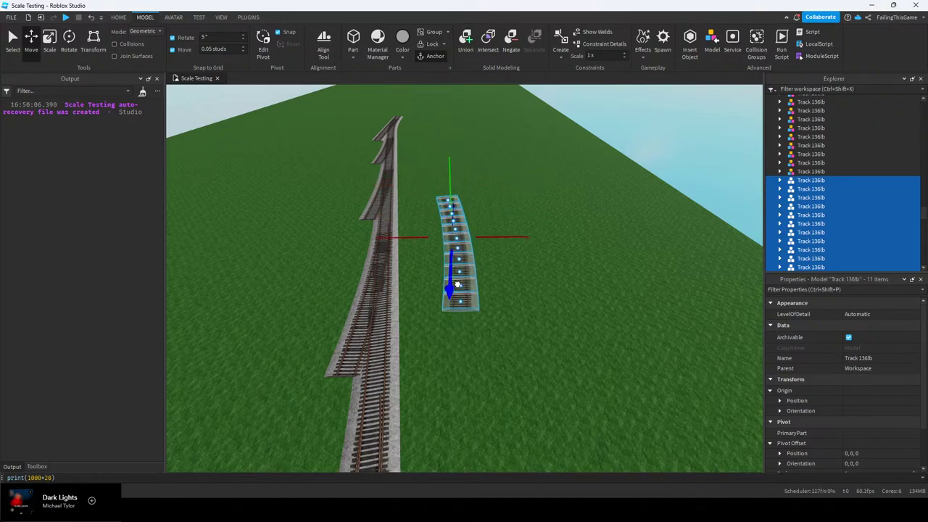
{"action": "left_click_drag", "start_coordinate": [457, 284], "coordinate": [457, 284]}
{"action": "key", "text": "s"}
{"action": "right_click_drag", "start_coordinate": [458, 284], "coordinate": [457, 282]}
{"action": "left_click_drag", "start_coordinate": [451, 242], "coordinate": [451, 170]}
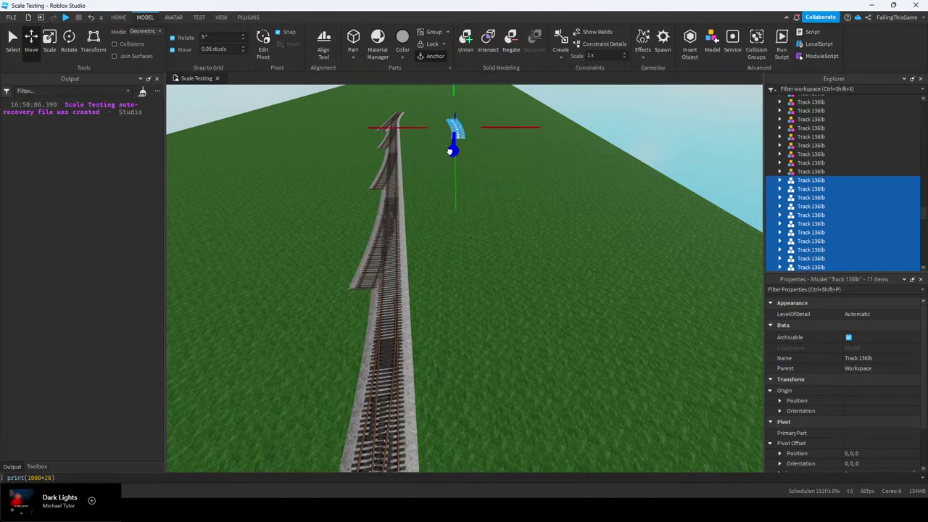
{"action": "key", "text": "w"}
{"action": "right_click_drag", "start_coordinate": [477, 176], "coordinate": [480, 181]}
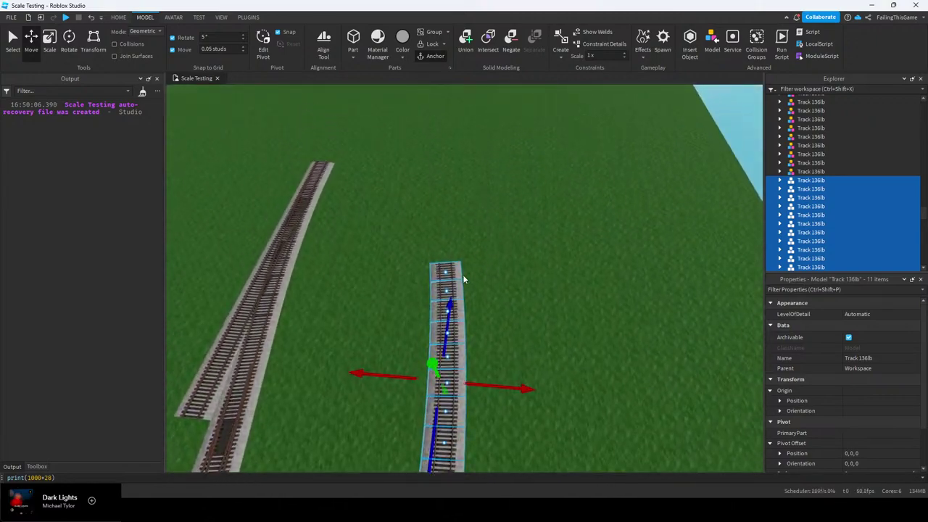
{"action": "mouse_move", "coordinate": [449, 317]}
{"action": "left_mouse_down"}
{"action": "mouse_move", "coordinate": [452, 243]}
{"action": "mouse_move", "coordinate": [443, 300]}
{"action": "left_mouse_up"}
{"action": "key", "text": "s"}
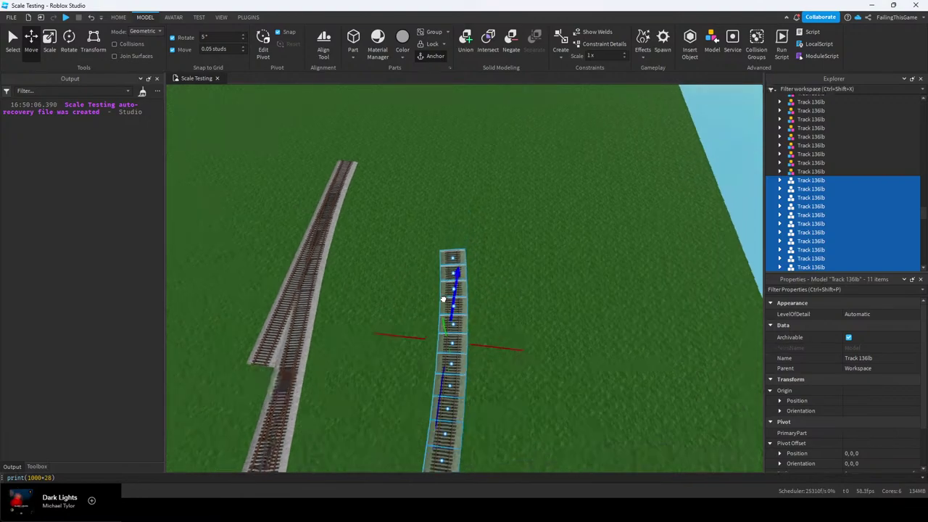
{"action": "right_click_drag", "start_coordinate": [443, 300], "coordinate": [447, 279]}
{"action": "left_click_drag", "start_coordinate": [443, 300], "coordinate": [450, 248]}
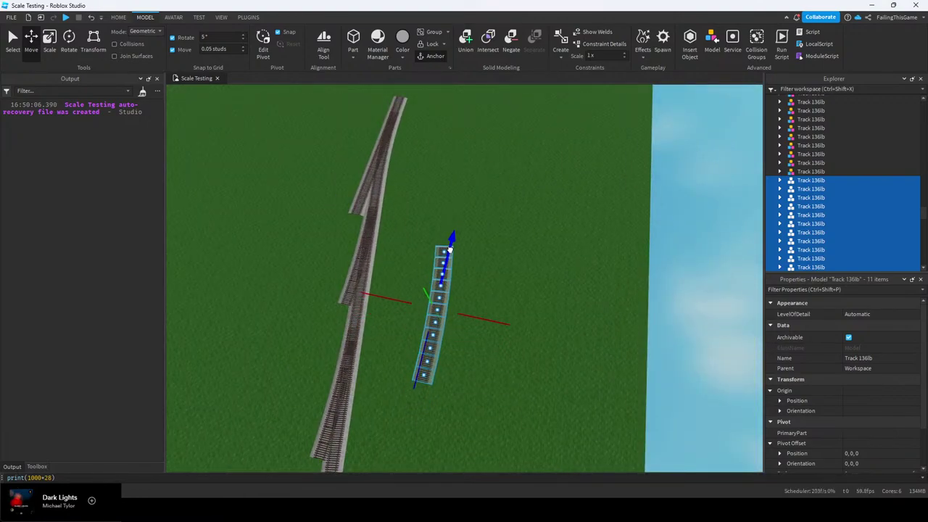
{"action": "right_click_drag", "start_coordinate": [518, 251], "coordinate": [534, 242]}
{"action": "key", "text": "w"}
Duplicate the curved run's 0° end segment and fit the copy flush against that end
{"action": "left_click", "coordinate": [553, 324]}
{"action": "right_click_drag", "start_coordinate": [554, 324], "coordinate": [627, 318]}
{"action": "key", "text": "w"}
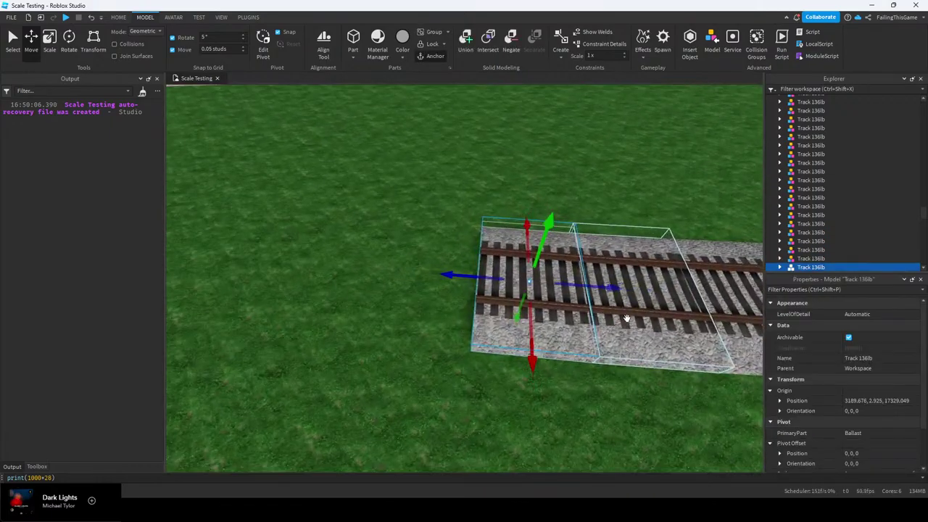
{"action": "key", "text": "ctrl+d"}
{"action": "left_click_drag", "start_coordinate": [608, 288], "coordinate": [507, 280]}
{"action": "key", "text": "w"}
{"action": "right_click_drag", "start_coordinate": [507, 280], "coordinate": [500, 281]}
{"action": "left_click_drag", "start_coordinate": [354, 231], "coordinate": [356, 235]}
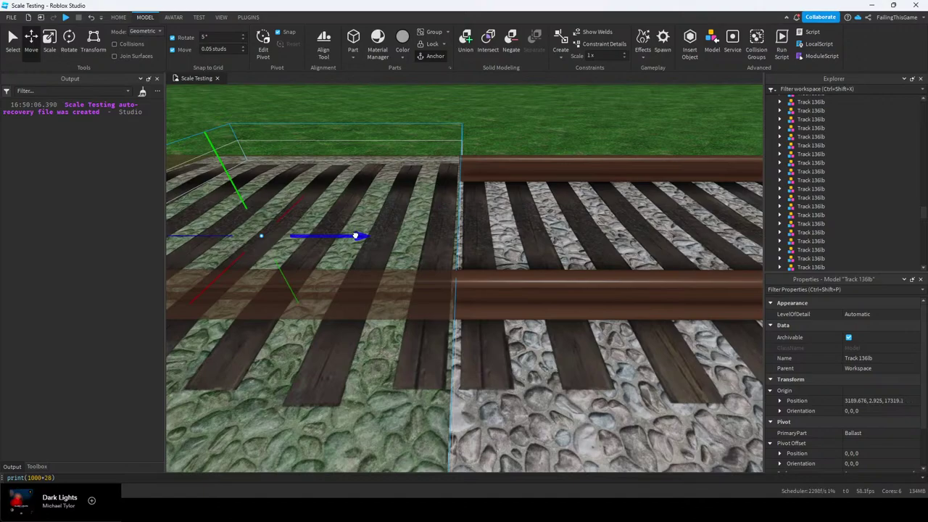
Stretch the copied segment's Ballast lengthwise until it meets the straight track at the far side of the gap
{"action": "right_click_drag", "start_coordinate": [356, 236], "coordinate": [341, 235]}
{"action": "key", "text": "s"}
{"action": "left_click", "coordinate": [522, 189]}
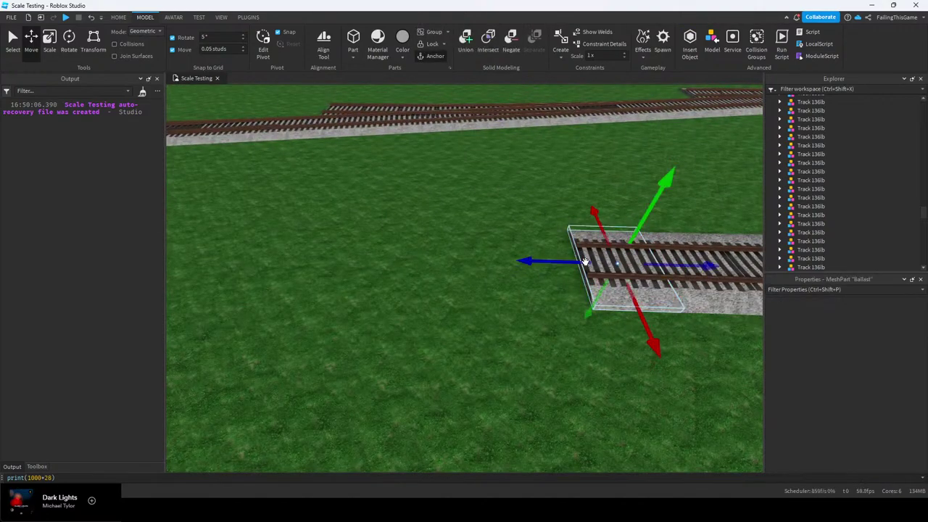
{"action": "left_click_drag", "start_coordinate": [555, 262], "coordinate": [491, 238]}
{"action": "key", "text": "a"}
{"action": "right_click_drag", "start_coordinate": [509, 230], "coordinate": [509, 230]}
{"action": "key", "text": "w"}
{"action": "key", "text": "s"}
{"action": "key", "text": "w"}
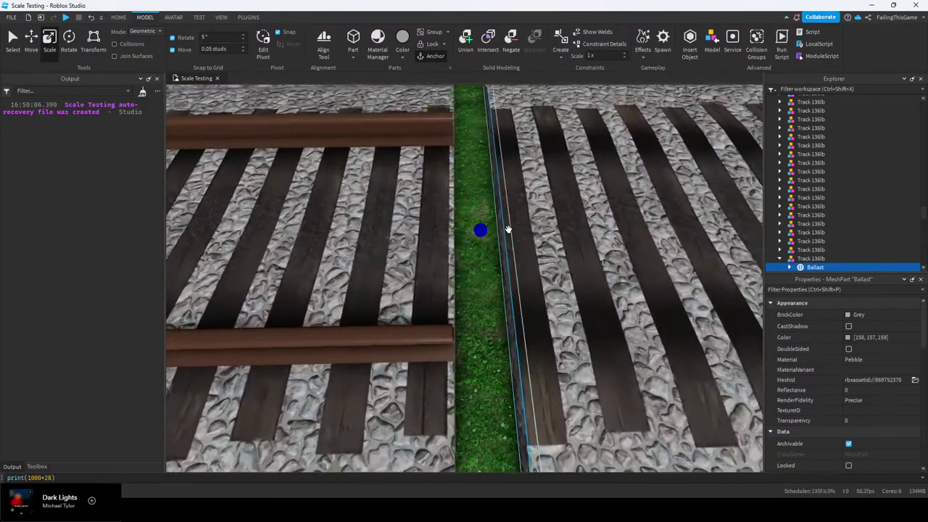
{"action": "left_click_drag", "start_coordinate": [481, 230], "coordinate": [435, 238]}
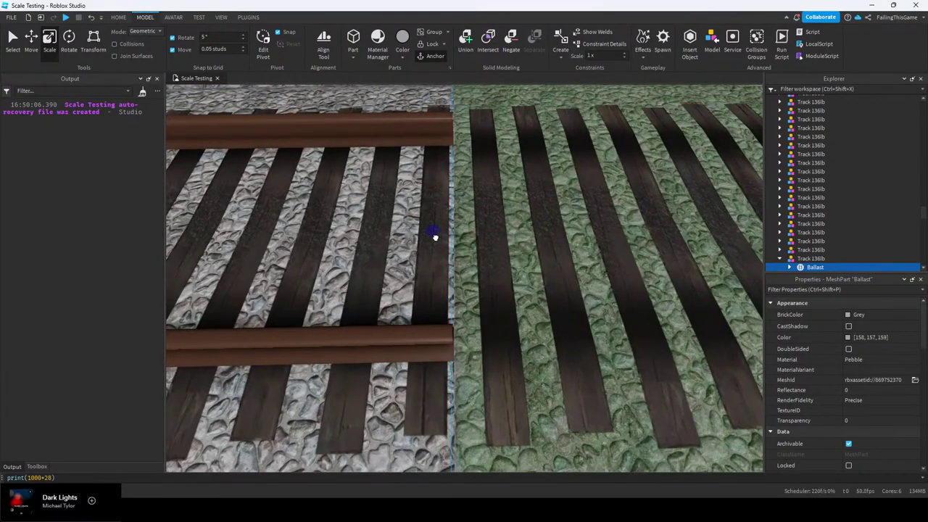
{"action": "scroll", "coordinate": [438, 234], "scroll_direction": "down", "scroll_amount": 10}
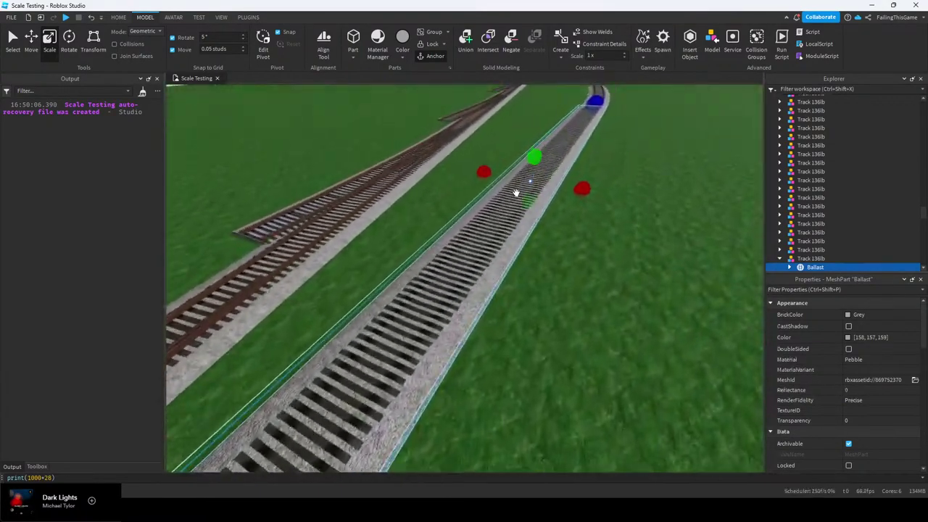
{"action": "key", "text": "w"}
{"action": "key", "text": "d"}
{"action": "key", "text": "e"}
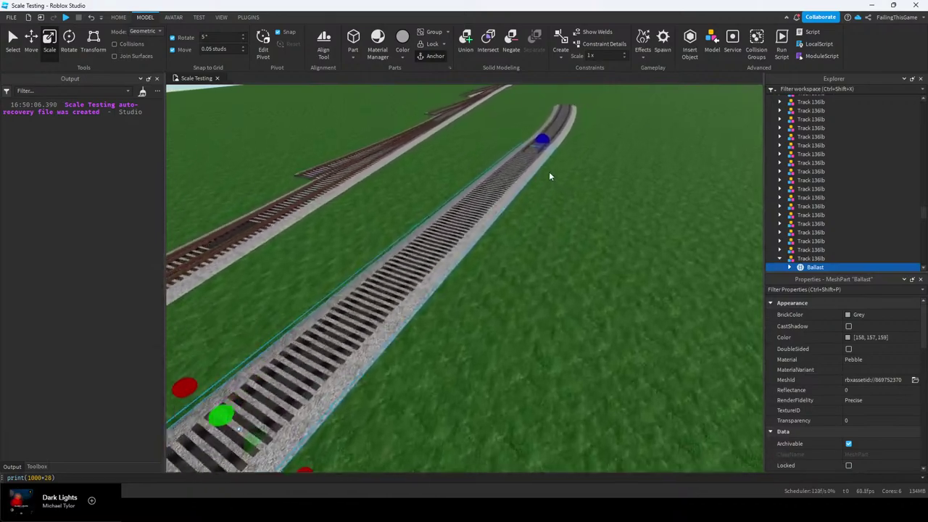
Stretch the first Rail of the copied segment along the lengthened ballast to meet the straight track's rail
{"action": "scroll", "coordinate": [802, 231], "scroll_direction": "down", "scroll_amount": 1}
{"action": "left_click", "coordinate": [807, 252]}
{"action": "key", "text": "w"}
{"action": "right_click_drag", "start_coordinate": [467, 222], "coordinate": [466, 222]}
{"action": "key", "text": "d"}
{"action": "key", "text": "w"}
{"action": "key", "text": "w"}
{"action": "right_click_drag", "start_coordinate": [493, 190], "coordinate": [493, 191]}
{"action": "left_click_drag", "start_coordinate": [459, 209], "coordinate": [441, 211]}
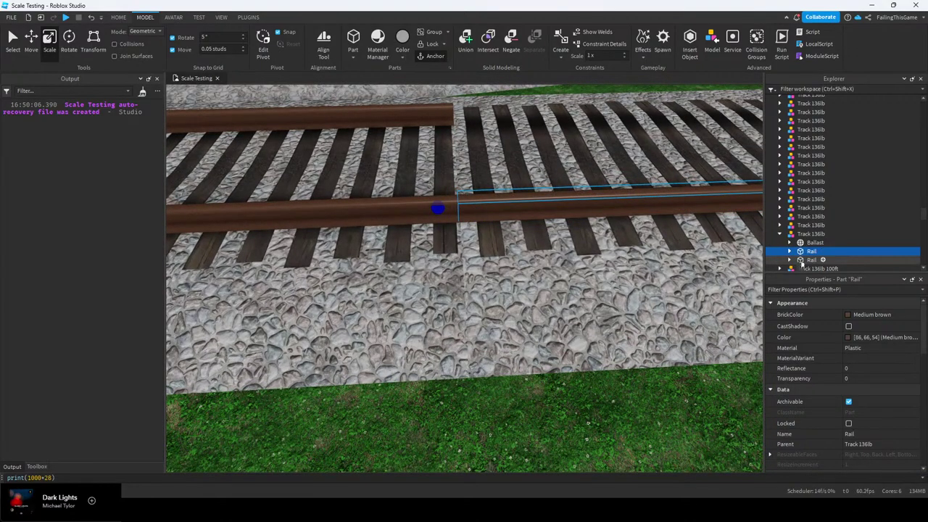
Stretch the second Rail of the copied segment to meet the straight track's other rail, then deselect the segment
{"action": "left_click", "coordinate": [801, 263]}
{"action": "key", "text": "f"}
{"action": "left_click_drag", "start_coordinate": [282, 284], "coordinate": [268, 283]}
{"action": "right_click_drag", "start_coordinate": [267, 283], "coordinate": [268, 284]}
{"action": "key", "text": "d"}
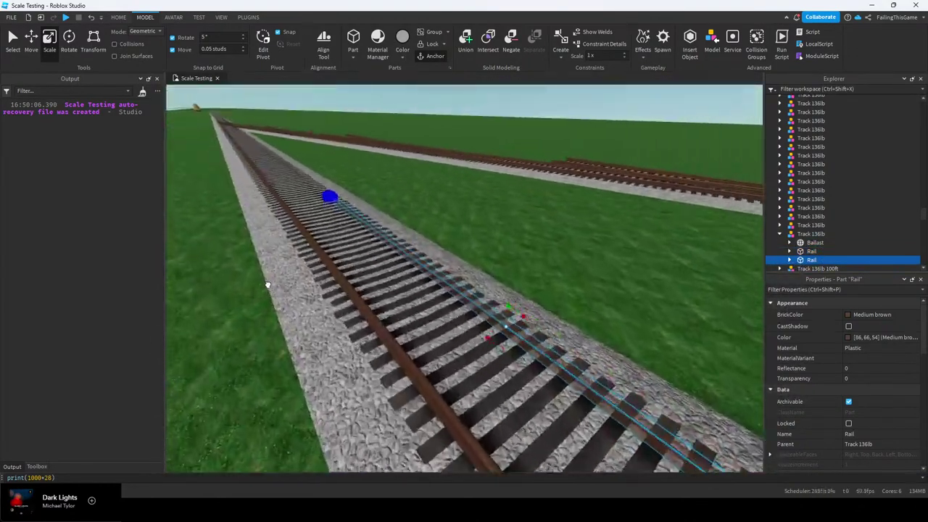
{"action": "key", "text": "d"}
{"action": "right_click_drag", "start_coordinate": [285, 196], "coordinate": [285, 194]}
{"action": "key", "text": "w"}
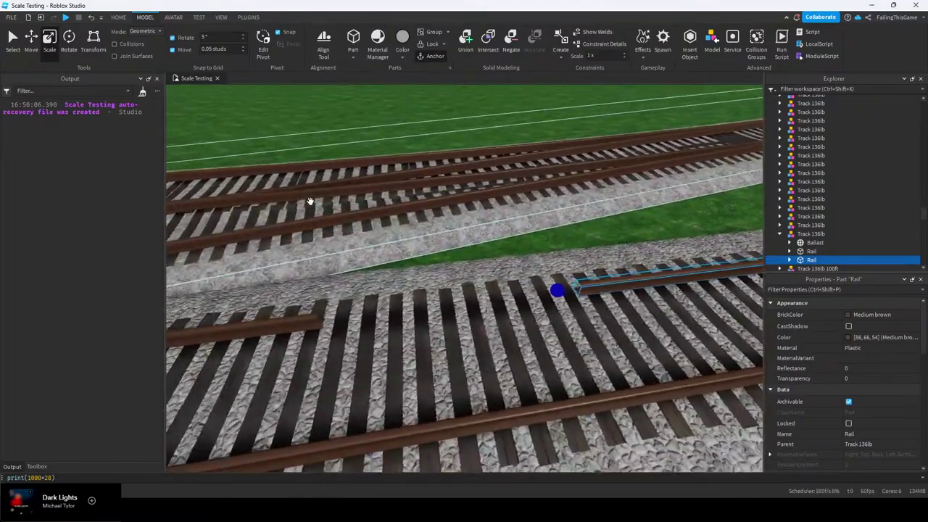
{"action": "key", "text": "a"}
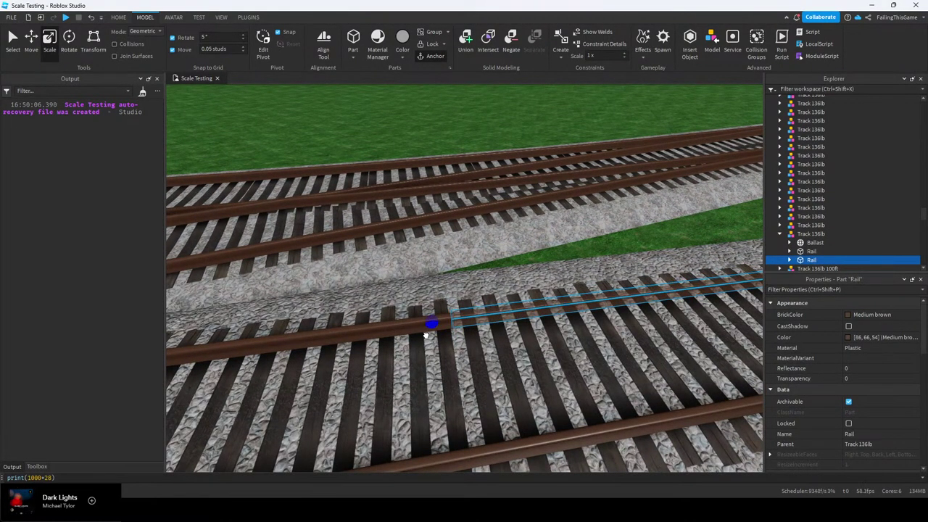
{"action": "key", "text": "a"}
{"action": "right_click_drag", "start_coordinate": [426, 335], "coordinate": [615, 305]}
{"action": "left_click", "coordinate": [614, 305]}
{"action": "left_click", "coordinate": [515, 272]}
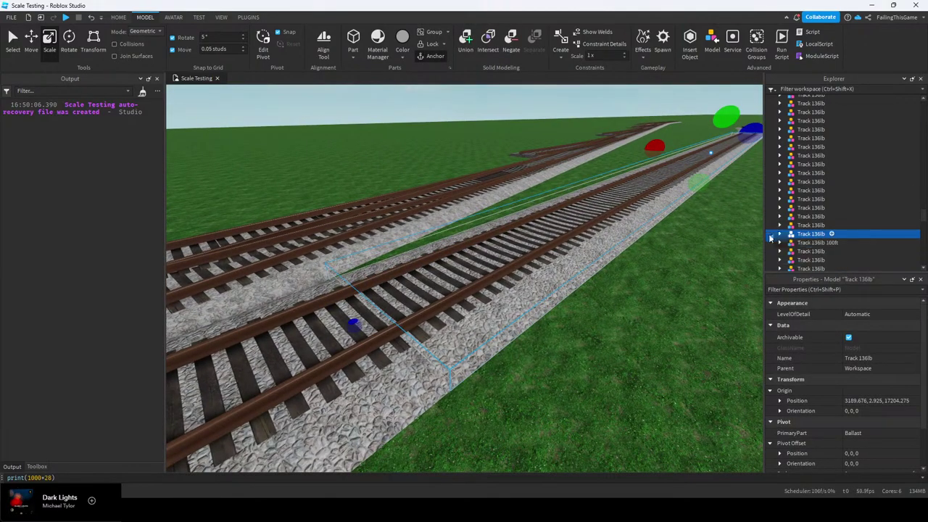
{"action": "left_click", "coordinate": [630, 263]}
Inspect the lengthened track and follow the curved run to its far end
{"action": "right_click_drag", "start_coordinate": [629, 262], "coordinate": [645, 220]}
{"action": "key", "text": "w"}
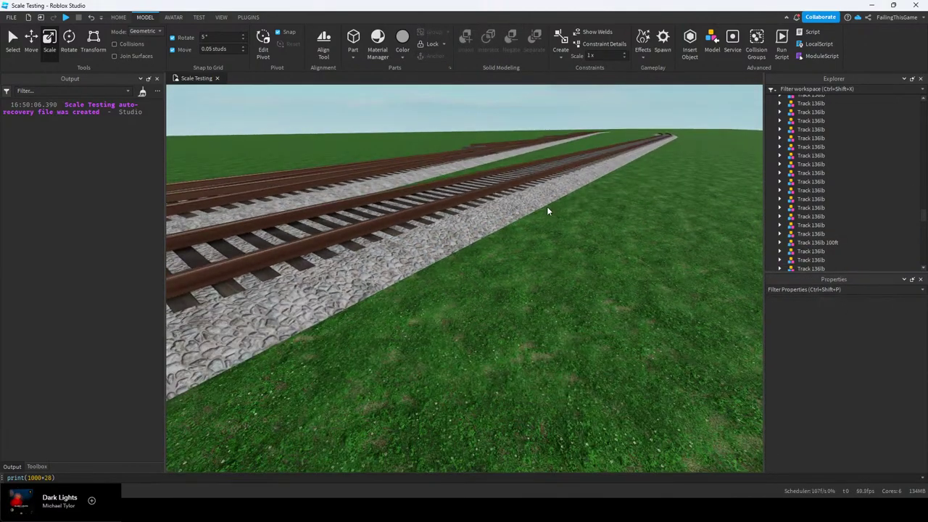
{"action": "key", "text": "e"}
{"action": "key", "text": "w"}
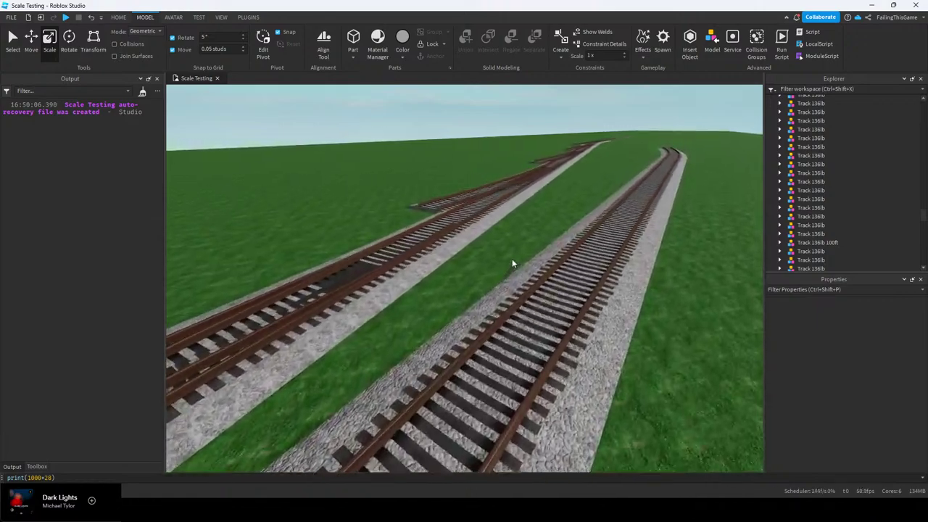
{"action": "right_click_drag", "start_coordinate": [487, 262], "coordinate": [499, 260]}
{"action": "key", "text": "w"}
{"action": "left_click", "coordinate": [38, 39]}
{"action": "right_click_drag", "start_coordinate": [435, 171], "coordinate": [449, 178]}
{"action": "key", "text": "w"}
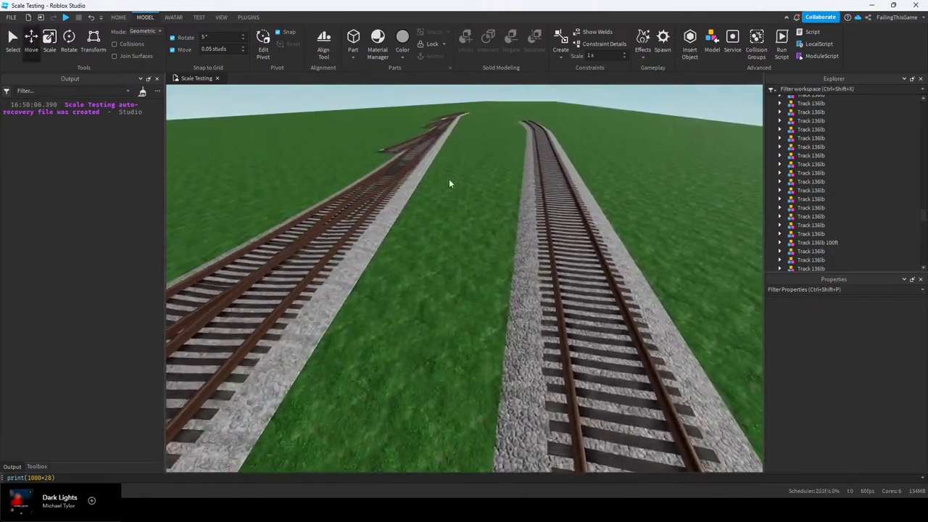
{"action": "key", "text": "d"}
{"action": "key", "text": "w"}
{"action": "key", "text": "a"}
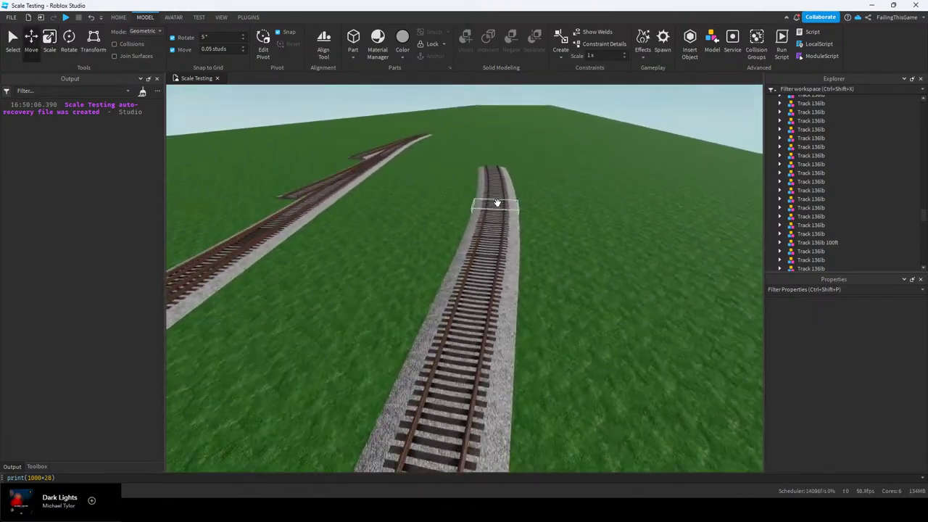
{"action": "right_click_drag", "start_coordinate": [495, 205], "coordinate": [494, 205]}
{"action": "key", "text": "w"}
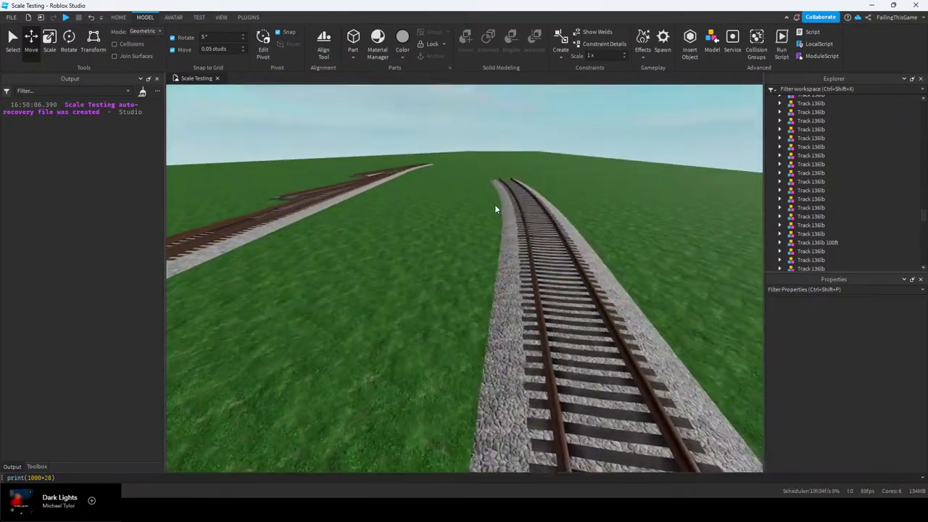
{"action": "key", "text": "d"}
{"action": "key", "text": "w"}
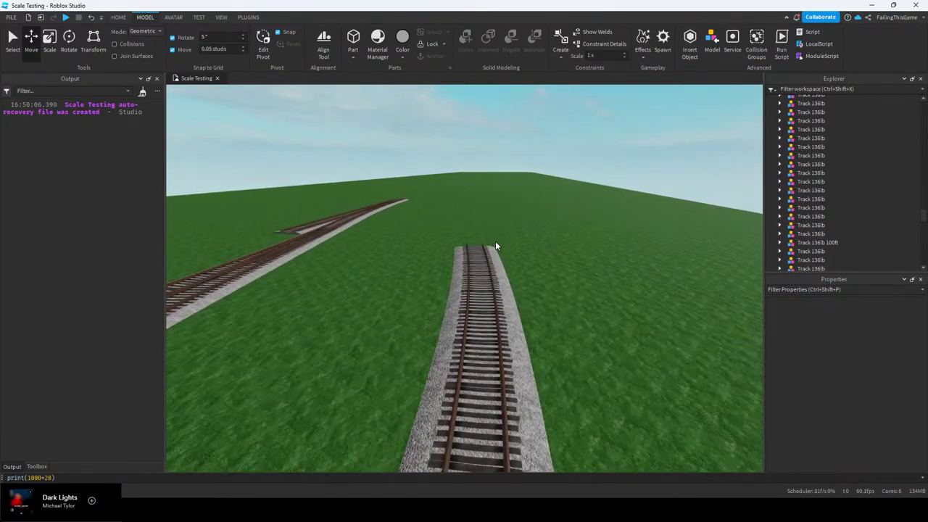
{"action": "right_click_drag", "start_coordinate": [495, 243], "coordinate": [471, 258]}
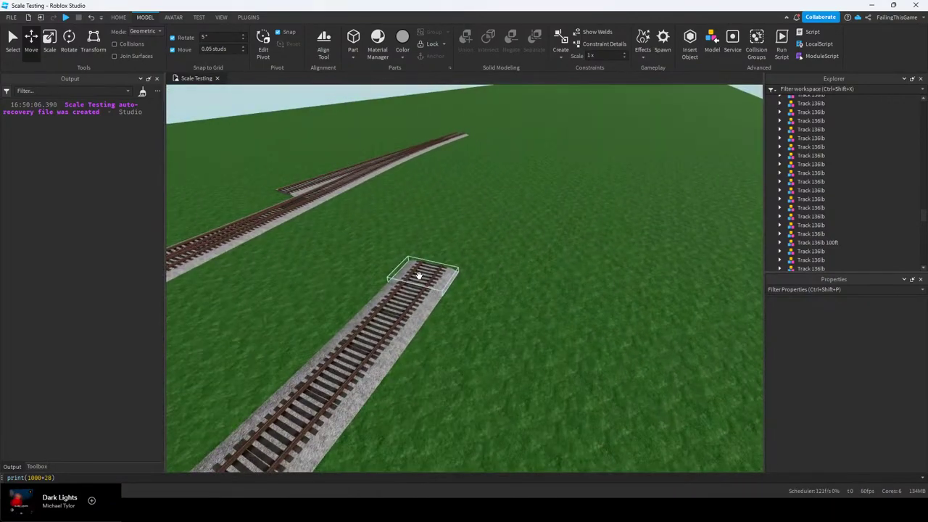
Duplicate the 10° end segment of the curved run and slide the copy lengthwise to fit flush against it
{"action": "left_click", "coordinate": [418, 274]}
{"action": "scroll", "coordinate": [791, 356], "scroll_direction": "down", "scroll_amount": 2}
{"action": "key", "text": "d"}
{"action": "right_click_drag", "start_coordinate": [535, 278], "coordinate": [537, 265]}
{"action": "key", "text": "w"}
{"action": "key", "text": "ctrl+d"}
{"action": "left_click_drag", "start_coordinate": [476, 263], "coordinate": [681, 272]}
{"action": "key", "text": "w"}
{"action": "right_click_drag", "start_coordinate": [543, 288], "coordinate": [544, 285]}
{"action": "left_click_drag", "start_coordinate": [551, 285], "coordinate": [572, 286]}
{"action": "key", "text": "s"}
{"action": "right_click_drag", "start_coordinate": [551, 288], "coordinate": [551, 288]}
Add a second copy of the 10° Track 136lb segment and fit it flush to the end of the first copy
{"action": "key", "text": "ctrl+d"}
{"action": "left_click_drag", "start_coordinate": [396, 281], "coordinate": [535, 278]}
{"action": "key", "text": "w"}
{"action": "right_click_drag", "start_coordinate": [534, 279], "coordinate": [508, 294]}
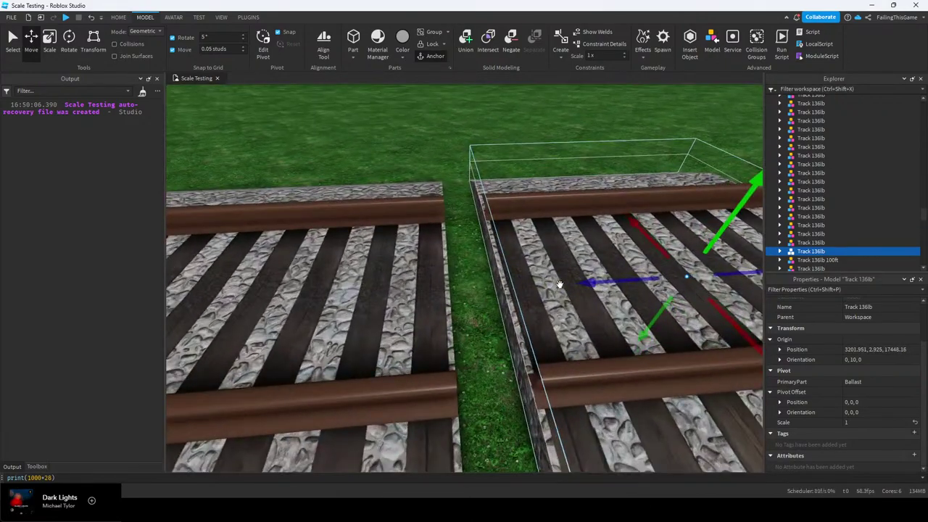
{"action": "left_click_drag", "start_coordinate": [577, 284], "coordinate": [543, 305]}
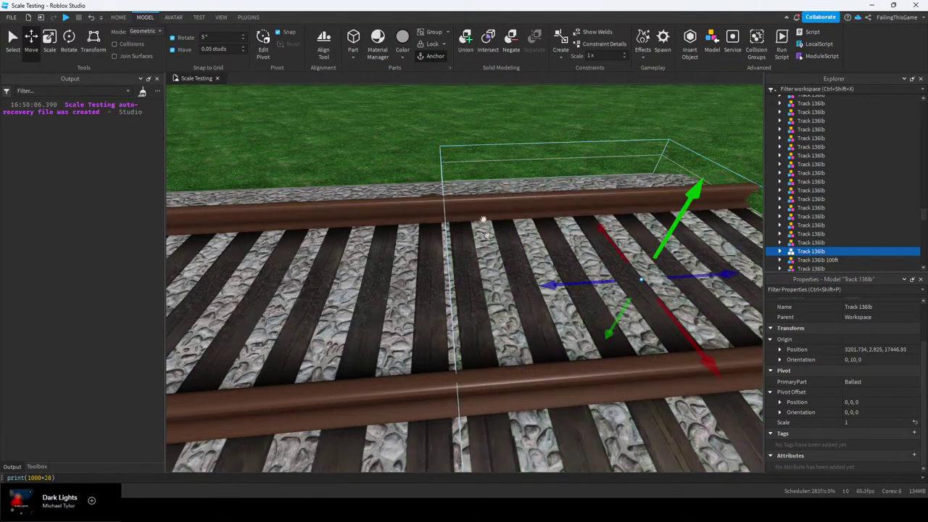
Set up an Archimedes arc from the end Track 136lb segment using the z² axis, a 1° angle and Flip Axis
{"action": "left_click", "coordinate": [467, 141]}
{"action": "left_click", "coordinate": [485, 221]}
{"action": "key", "text": "s"}
{"action": "right_click_drag", "start_coordinate": [486, 221], "coordinate": [487, 222]}
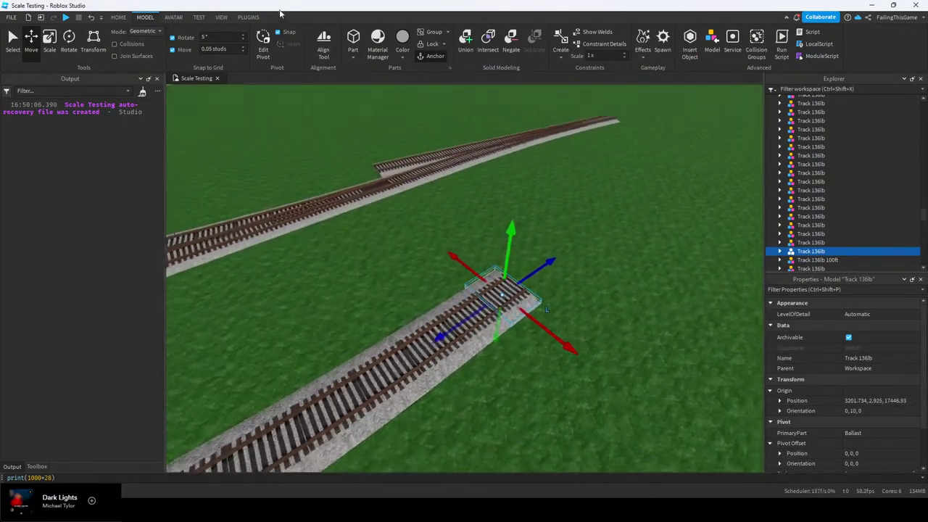
{"action": "left_click", "coordinate": [251, 17]}
{"action": "left_click", "coordinate": [342, 46]}
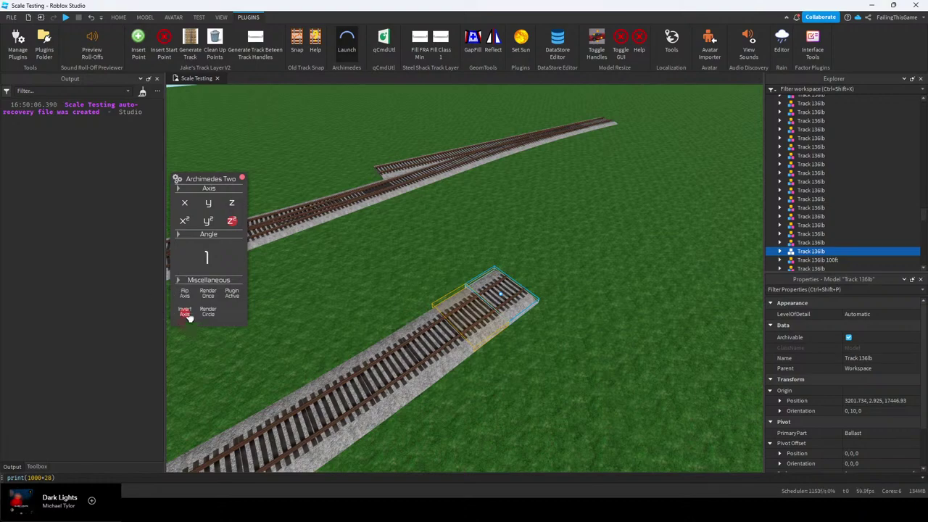
{"action": "key", "text": "a"}
{"action": "right_click_drag", "start_coordinate": [379, 250], "coordinate": [379, 250]}
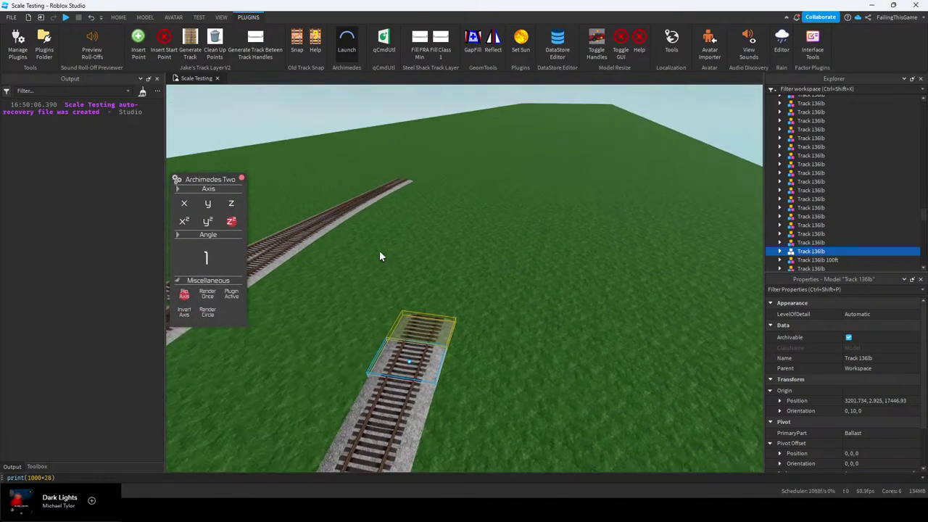
{"action": "right_click_drag", "start_coordinate": [446, 249], "coordinate": [446, 249]}
Render the arc one segment at a time until the track's orientation reaches 0°, and close Archimedes
{"action": "left_click", "coordinate": [207, 297]}
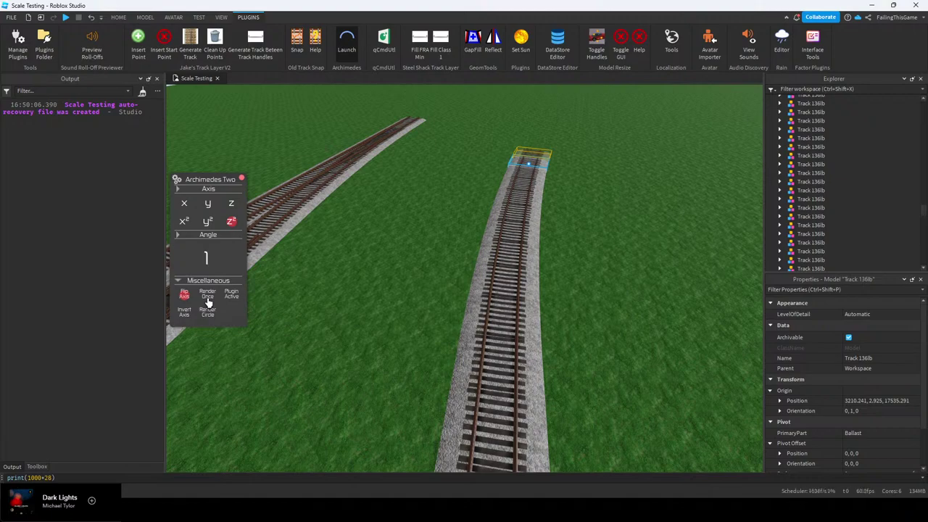
{"action": "left_click", "coordinate": [212, 298]}
{"action": "right_click_drag", "start_coordinate": [412, 241], "coordinate": [411, 236]}
{"action": "right_click_drag", "start_coordinate": [419, 202], "coordinate": [421, 202]}
{"action": "left_click", "coordinate": [242, 177]}
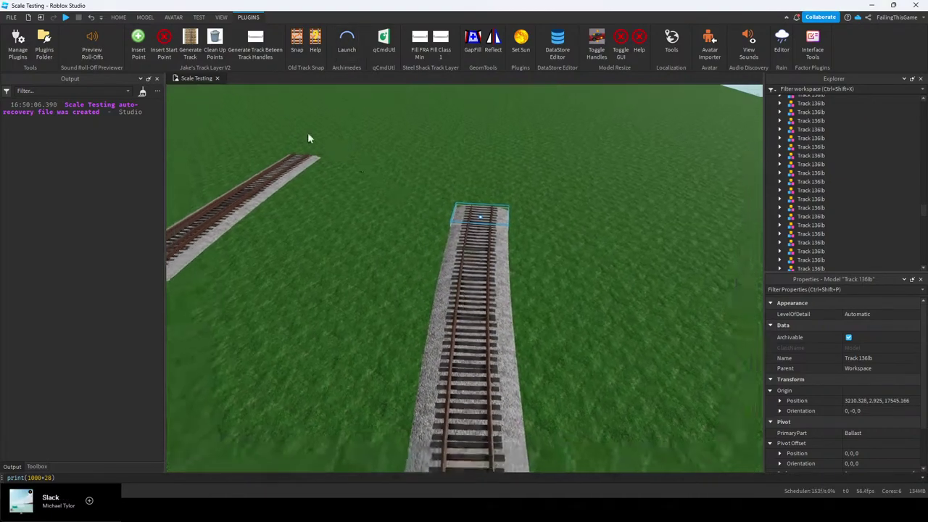
Check individual Track 136lb segments along the run to find where the 10° straight ends and the curve begins
{"action": "left_click", "coordinate": [115, 19]}
{"action": "left_click", "coordinate": [92, 42]}
{"action": "right_click_drag", "start_coordinate": [288, 155], "coordinate": [376, 131]}
{"action": "left_click_drag", "start_coordinate": [377, 120], "coordinate": [532, 317]}
{"action": "left_click", "coordinate": [512, 323]}
{"action": "left_click", "coordinate": [450, 296]}
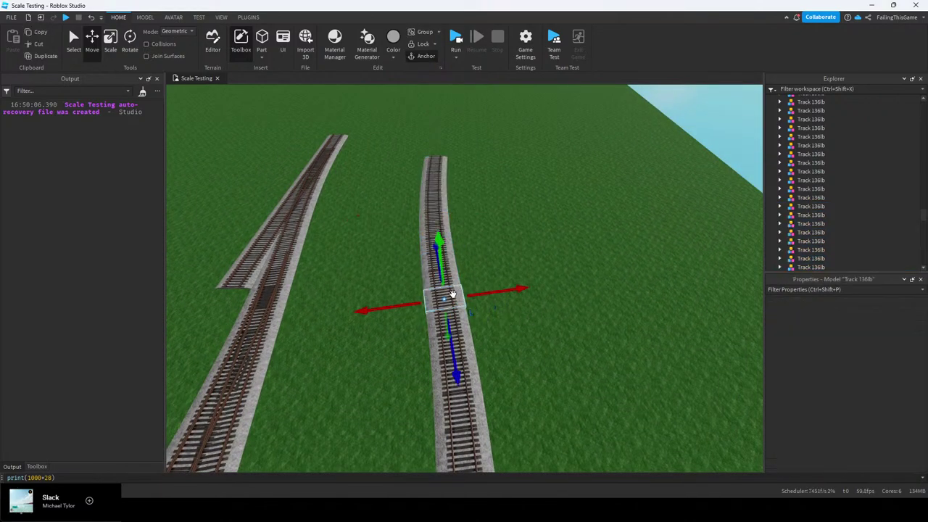
{"action": "key", "text": "w"}
{"action": "right_click_drag", "start_coordinate": [653, 296], "coordinate": [612, 346]}
{"action": "left_click", "coordinate": [503, 331]}
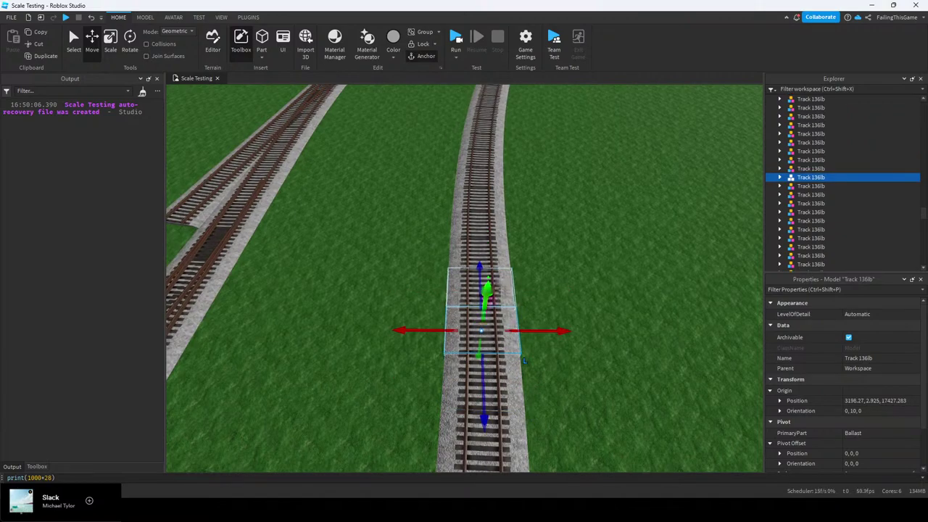
{"action": "left_click", "coordinate": [504, 292]}
{"action": "key", "text": "w"}
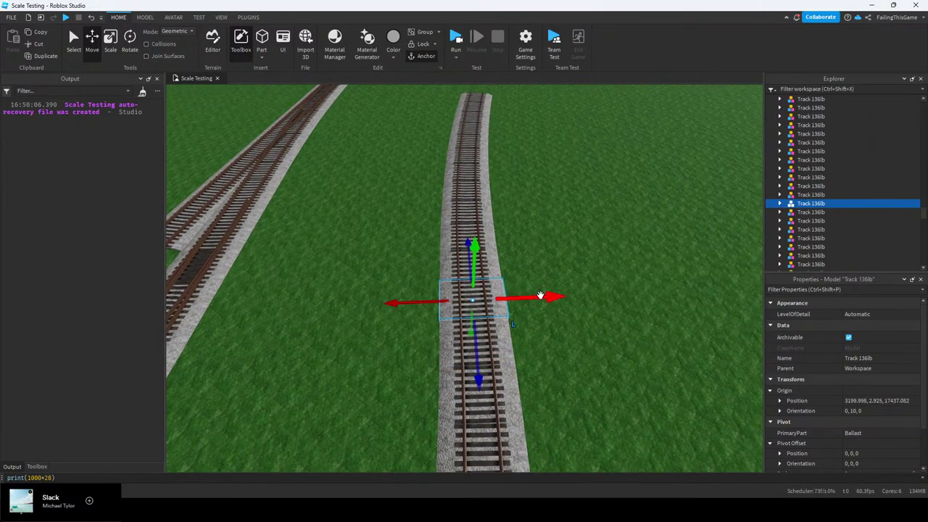
{"action": "key", "text": "w"}
{"action": "left_click", "coordinate": [498, 337]}
{"action": "key", "text": "w"}
{"action": "right_click_drag", "start_coordinate": [498, 337], "coordinate": [499, 337]}
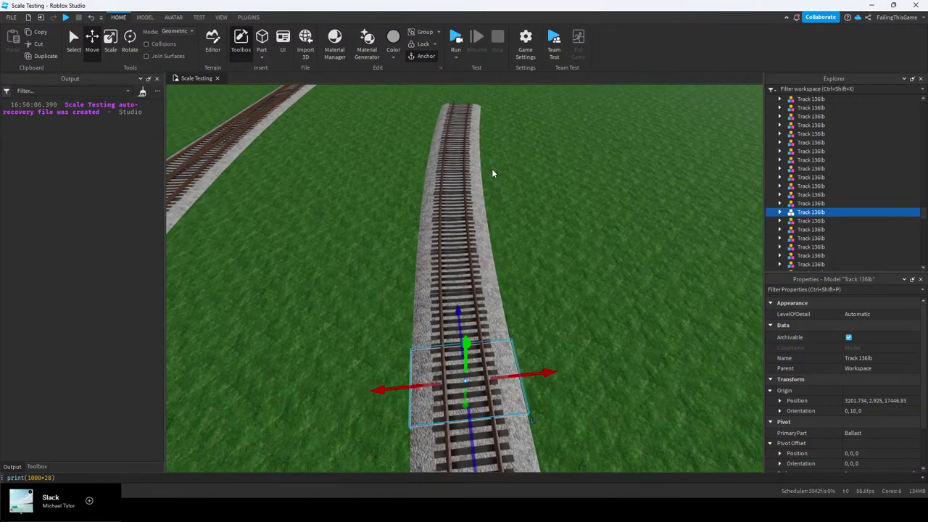
Select the curved segments plus the adjoining 10° segment and slide them lengthwise away from the straight run
{"action": "left_click_drag", "start_coordinate": [413, 103], "coordinate": [541, 346]}
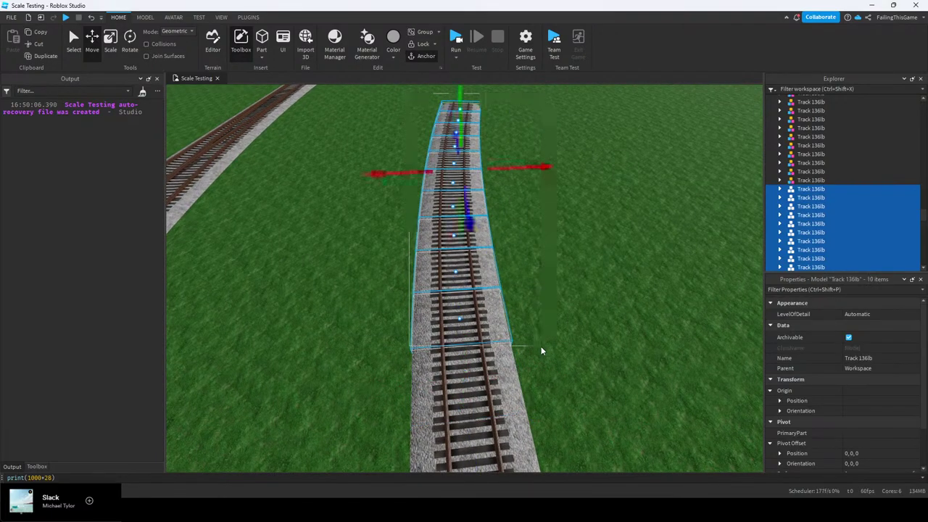
{"action": "left_click", "coordinate": [500, 381], "text": "ctrl"}
{"action": "key", "text": "s"}
{"action": "left_click_drag", "start_coordinate": [478, 261], "coordinate": [422, 148]}
{"action": "middle_click_drag", "start_coordinate": [422, 148], "coordinate": [450, 166]}
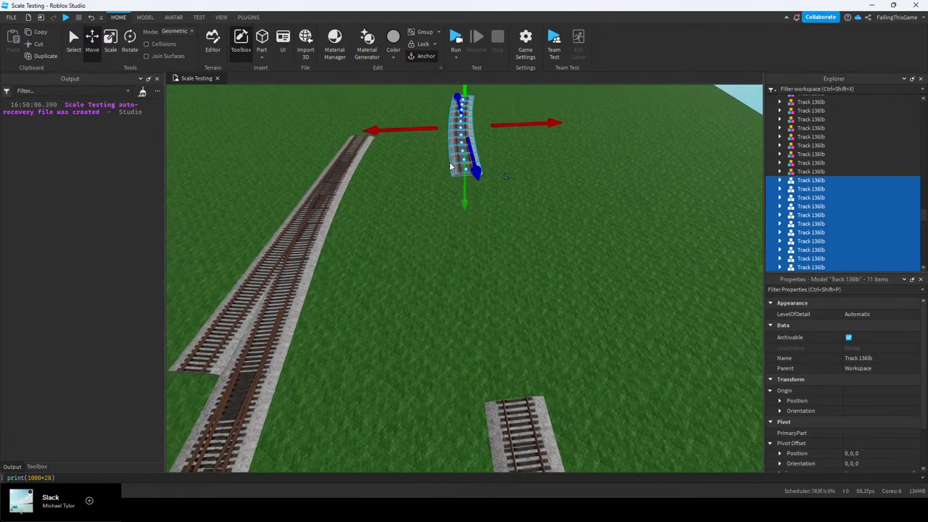
Duplicate the last Switch_ of the angled ladder and slide the copy lengthwise well beyond the detached curve
{"action": "mouse_move", "coordinate": [450, 167]}
{"action": "right_mouse_down"}
{"action": "mouse_move", "coordinate": [465, 189]}
{"action": "mouse_move", "coordinate": [456, 182]}
{"action": "right_mouse_up"}
{"action": "key", "text": "a"}
{"action": "left_click", "coordinate": [459, 248]}
{"action": "right_click_drag", "start_coordinate": [459, 249], "coordinate": [462, 286]}
{"action": "left_click", "coordinate": [460, 288]}
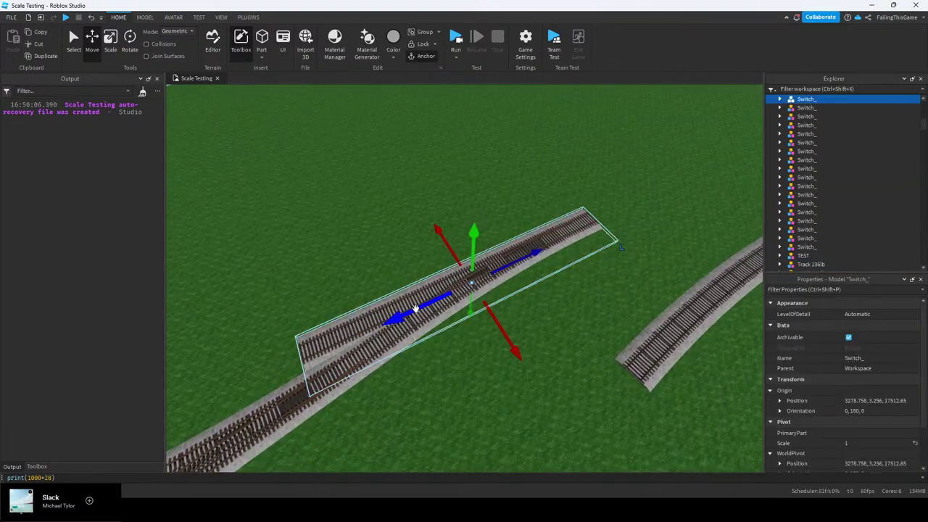
{"action": "key", "text": "ctrl+d"}
{"action": "key", "text": "w"}
{"action": "key", "text": "d"}
{"action": "left_click_drag", "start_coordinate": [406, 314], "coordinate": [591, 212]}
Select the end Ballast and the inner Rail of the copied switch's diverging track
{"action": "right_click_drag", "start_coordinate": [550, 226], "coordinate": [521, 242]}
{"action": "key", "text": "s"}
{"action": "key", "text": "d"}
{"action": "left_click", "coordinate": [493, 283]}
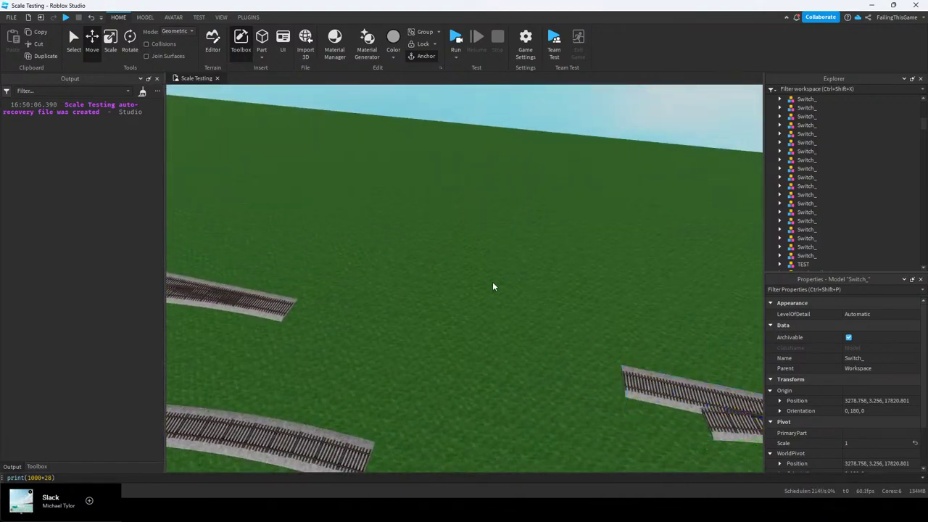
{"action": "right_click_drag", "start_coordinate": [493, 283], "coordinate": [493, 283]}
{"action": "key", "text": "w"}
{"action": "key", "text": "w"}
{"action": "key", "text": "d"}
{"action": "left_click", "coordinate": [476, 296], "text": "alt"}
{"action": "scroll", "coordinate": [782, 357], "scroll_direction": "down", "scroll_amount": 3}
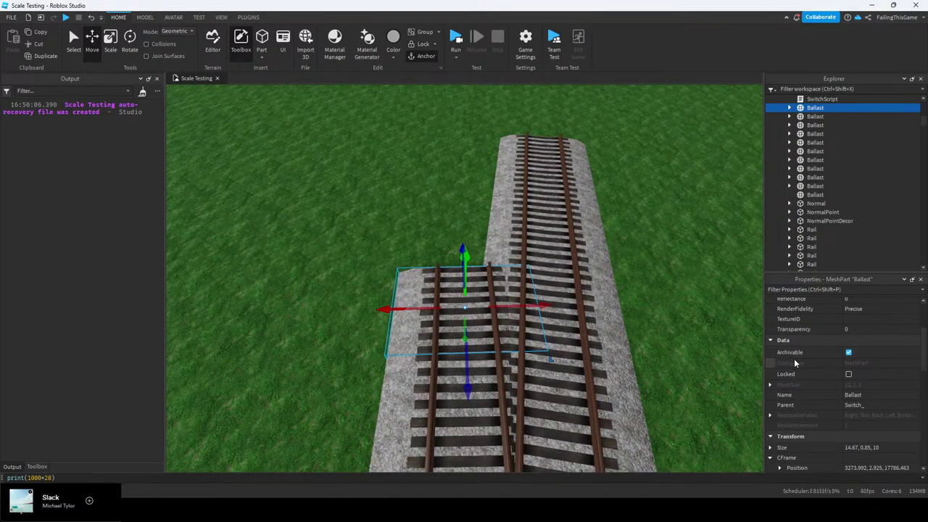
{"action": "scroll", "coordinate": [798, 352], "scroll_direction": "up", "scroll_amount": 3}
{"action": "right_click_drag", "start_coordinate": [502, 264], "coordinate": [502, 264]}
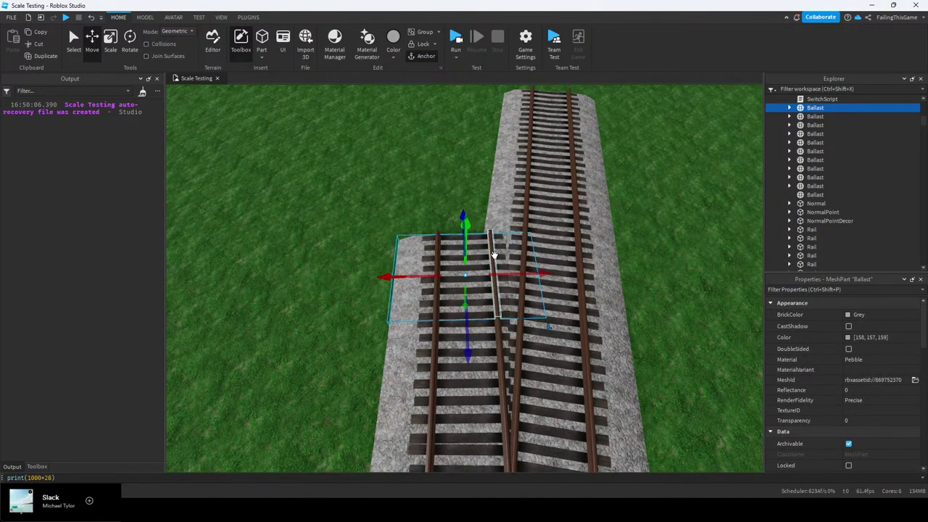
{"action": "left_click", "coordinate": [495, 255], "text": "ctrl+alt"}
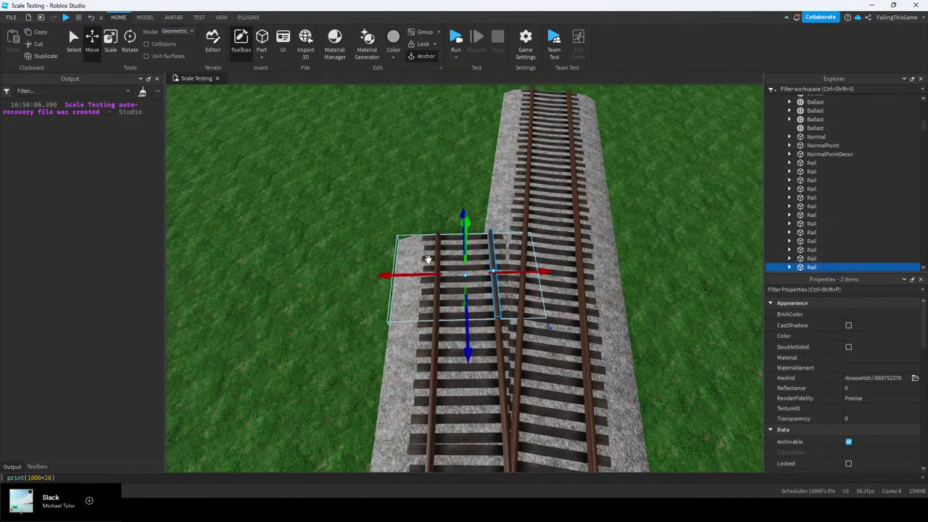
Set the move snap to 10 studs and group the end Ballast with both of its Rails into one model
{"action": "left_click", "coordinate": [150, 22]}
{"action": "double_click", "coordinate": [206, 49]}
{"action": "type", "text": "10"}
{"action": "right_click_drag", "start_coordinate": [426, 201], "coordinate": [426, 201]}
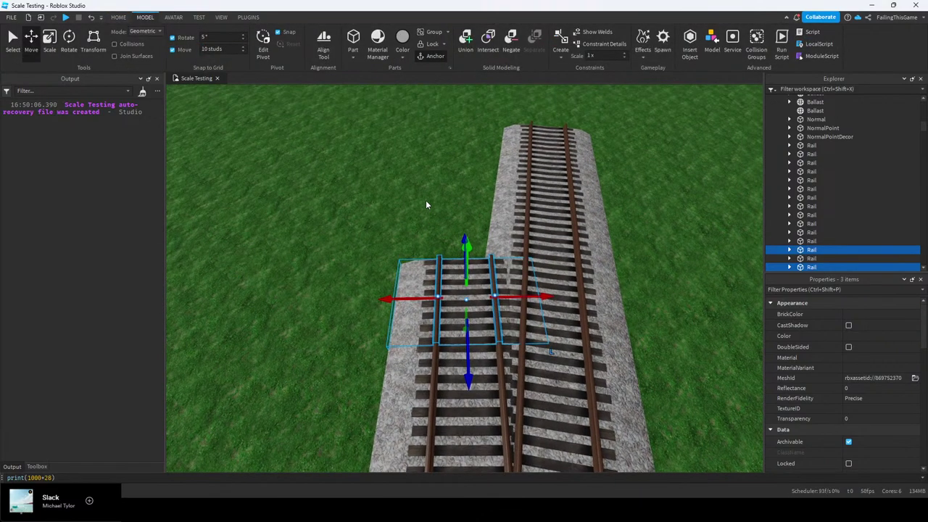
{"action": "key", "text": "ctrl+g"}
{"action": "scroll", "coordinate": [863, 167], "scroll_direction": "up", "scroll_amount": 4}
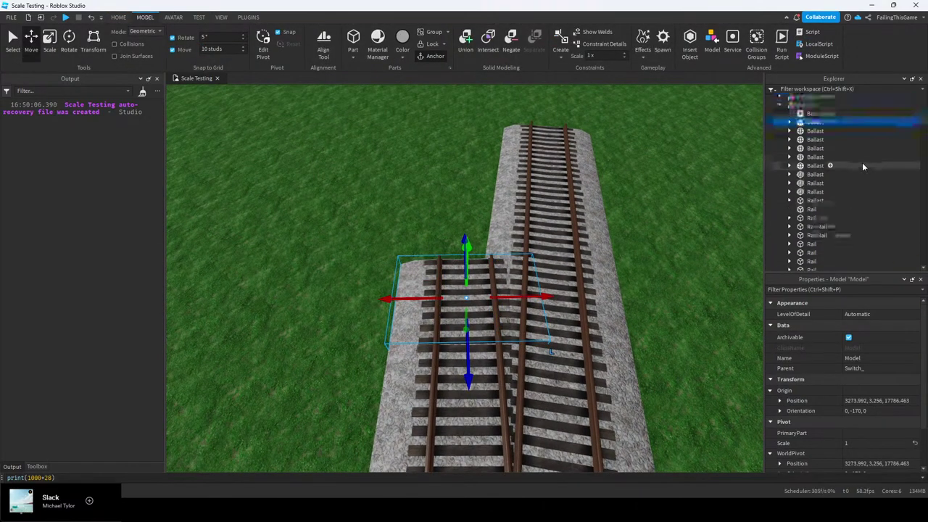
Duplicate the grouped end segment and slide the copy 10 studs outward along the diverging track
{"action": "right_click_drag", "start_coordinate": [505, 307], "coordinate": [505, 306]}
{"action": "left_click_drag", "start_coordinate": [468, 325], "coordinate": [468, 226]}
{"action": "key", "text": "ctrl+d"}
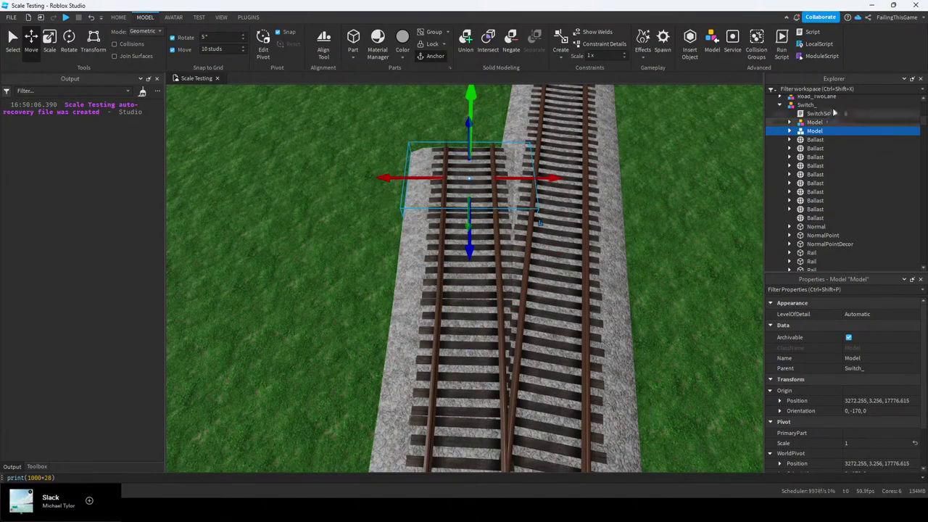
Ungroup the original end segment inside the switch and move the copied model out into Workspace
{"action": "right_click_drag", "start_coordinate": [673, 164], "coordinate": [672, 165]}
{"action": "key", "text": "ctrl+u"}
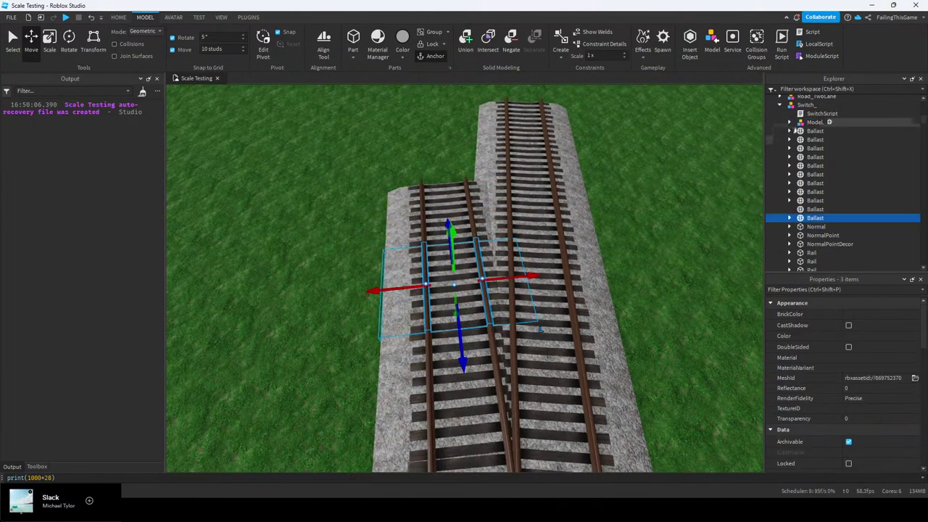
{"action": "left_click", "coordinate": [804, 124]}
{"action": "left_click_drag", "start_coordinate": [804, 128], "coordinate": [800, 99]}
{"action": "right_click_drag", "start_coordinate": [577, 161], "coordinate": [577, 160]}
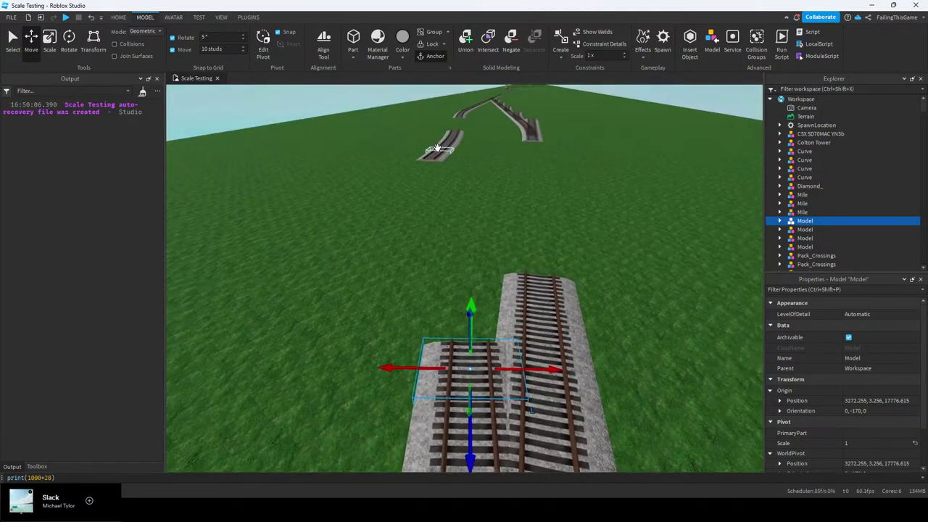
Rename the copied end-segment model as Track 136lb and deselect it
{"action": "left_click", "coordinate": [439, 148]}
{"action": "left_click", "coordinate": [456, 364]}
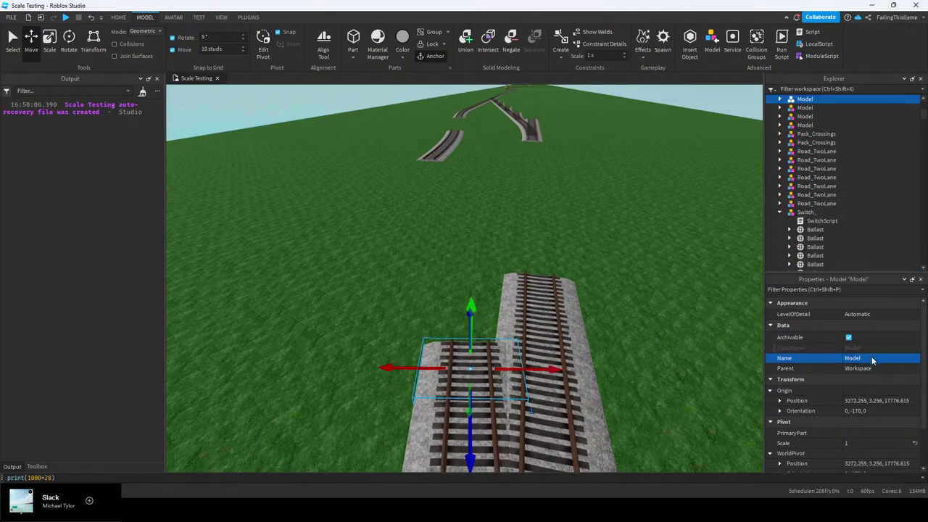
{"action": "left_click", "coordinate": [643, 294]}
{"action": "key", "text": "w"}
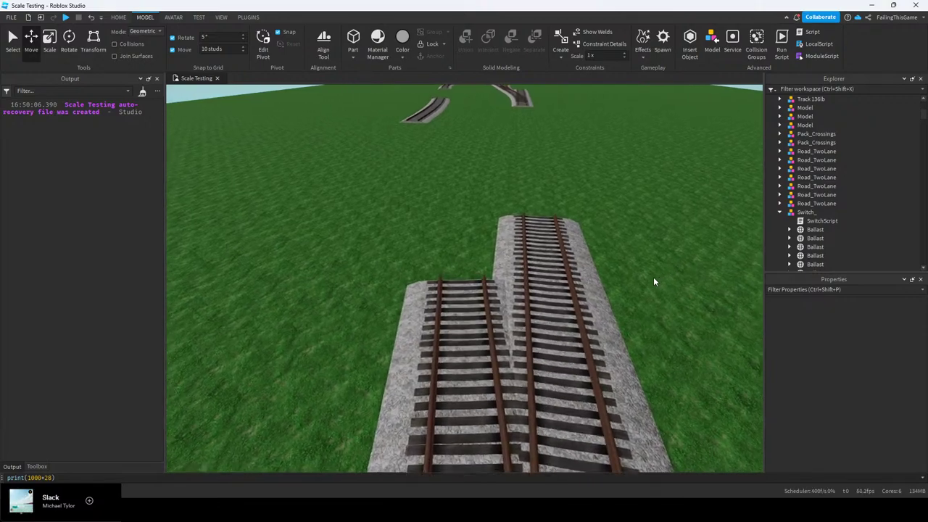
{"action": "right_click_drag", "start_coordinate": [543, 295], "coordinate": [543, 295]}
Extend the new Track 136lb segment with Archimedes in 1° steps, Flip Axis off, until its orientation reaches -180°, and close the plugin
{"action": "left_click", "coordinate": [469, 328]}
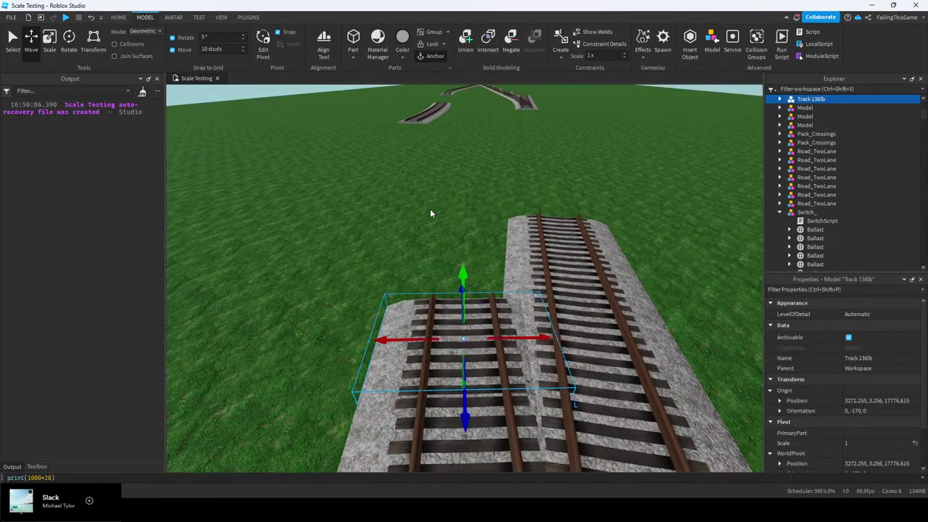
{"action": "left_click", "coordinate": [258, 17]}
{"action": "left_click", "coordinate": [348, 42]}
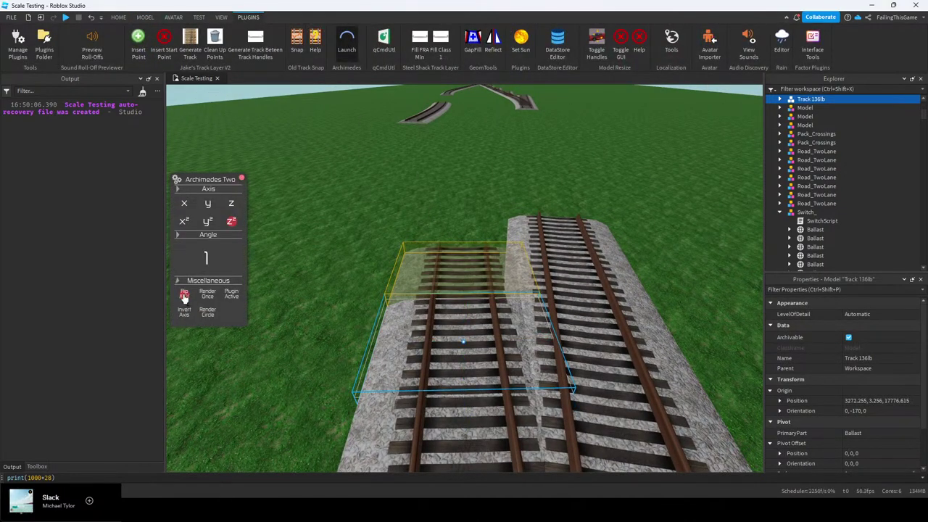
{"action": "left_click", "coordinate": [203, 298]}
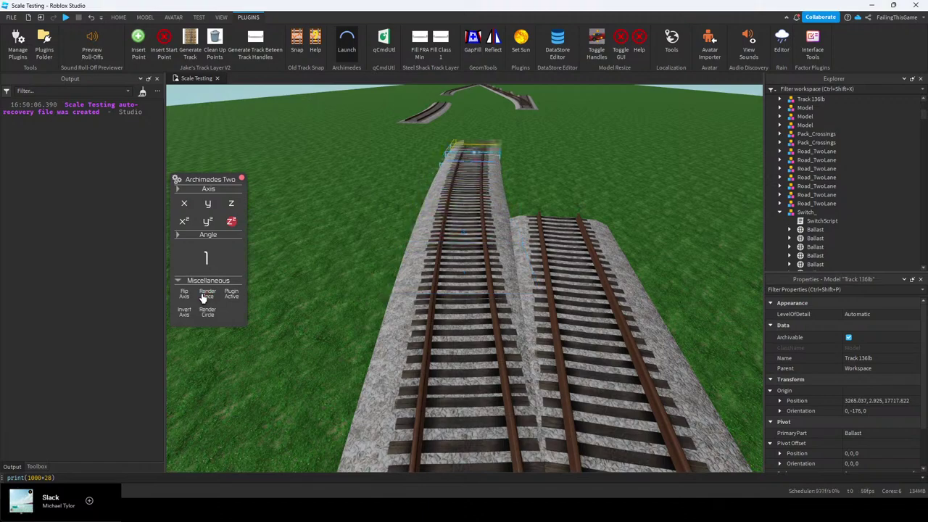
{"action": "right_click_drag", "start_coordinate": [326, 221], "coordinate": [326, 221]}
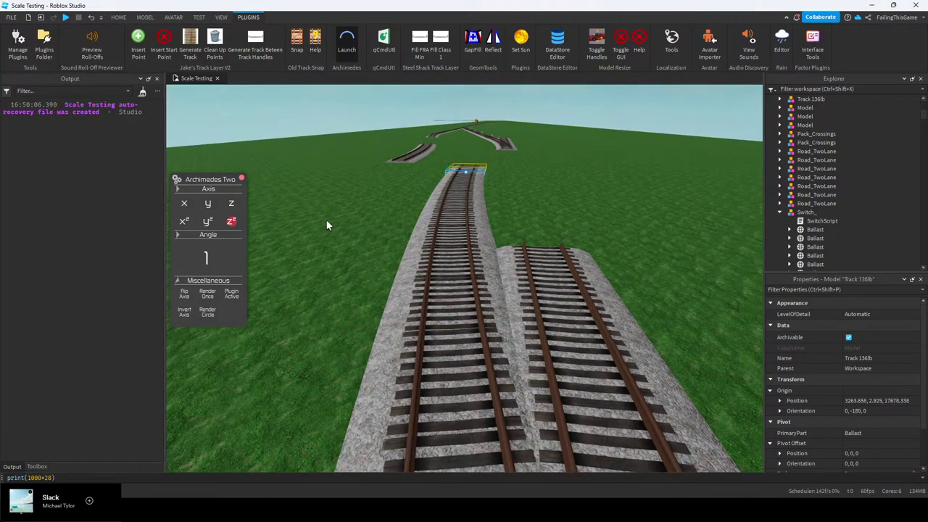
{"action": "left_click", "coordinate": [242, 179]}
Examine how the copied switch's curved branch lines up with the detached curve and the yard ladder beyond
{"action": "left_click", "coordinate": [116, 18]}
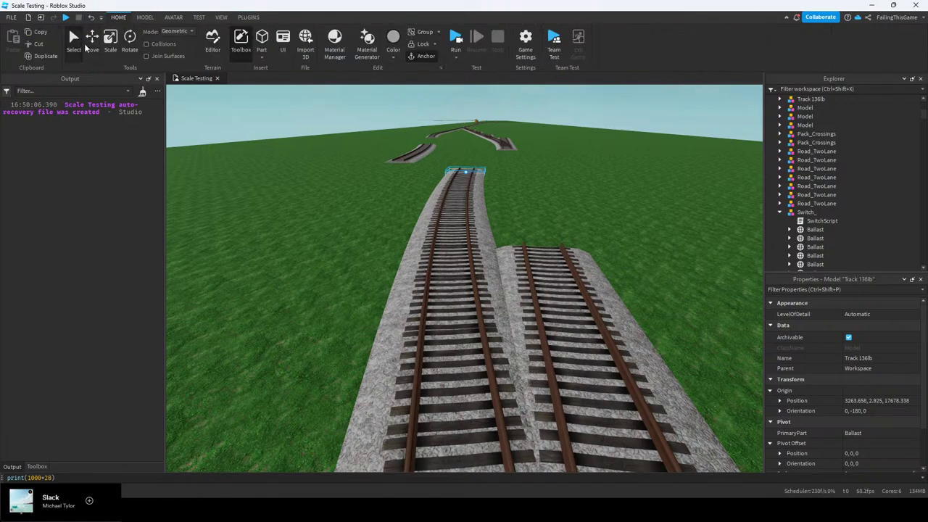
{"action": "key", "text": "s"}
{"action": "right_click_drag", "start_coordinate": [383, 218], "coordinate": [406, 210]}
{"action": "key", "text": "s"}
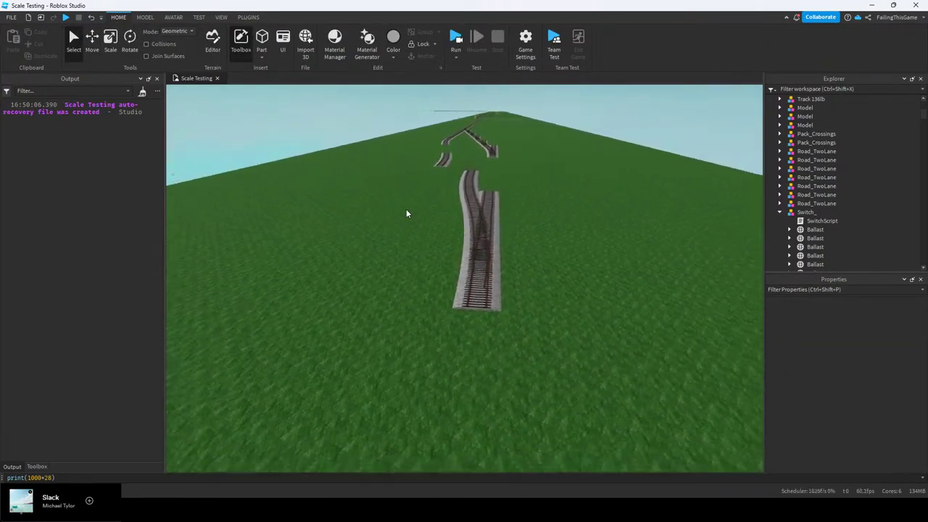
{"action": "key", "text": "w"}
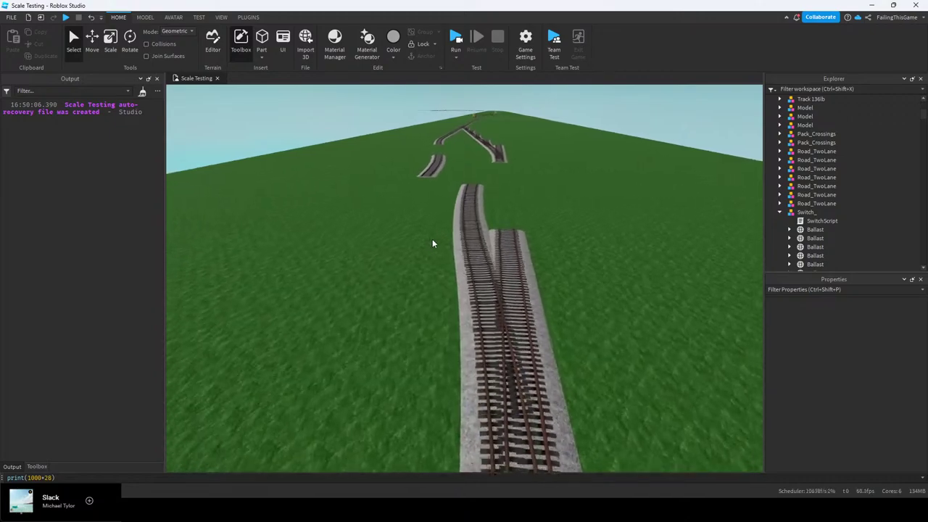
{"action": "key", "text": "s"}
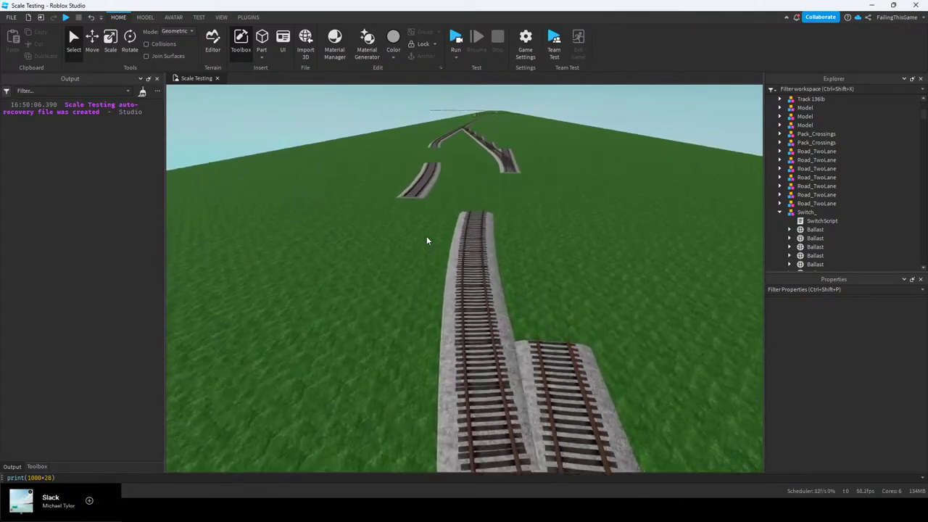
{"action": "key", "text": "w"}
{"action": "key", "text": "d"}
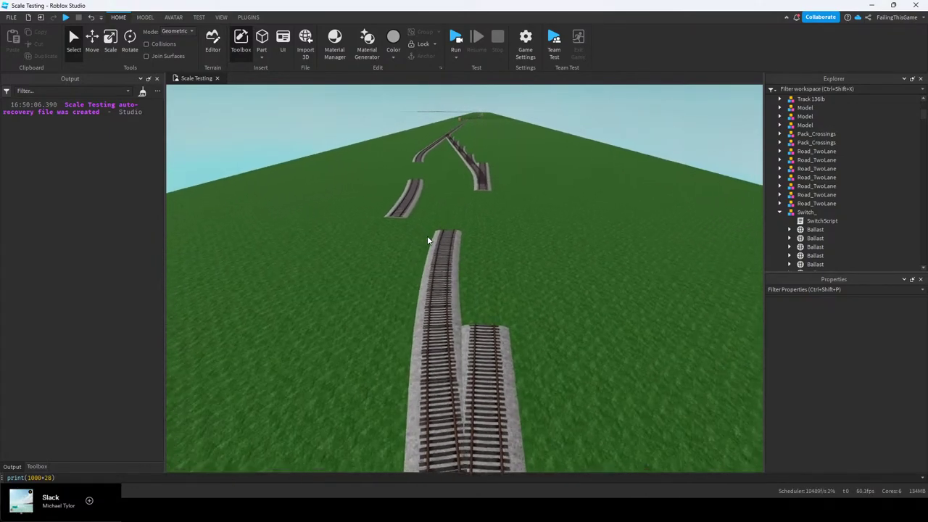
{"action": "right_click_drag", "start_coordinate": [427, 236], "coordinate": [426, 236]}
{"action": "key", "text": "s"}
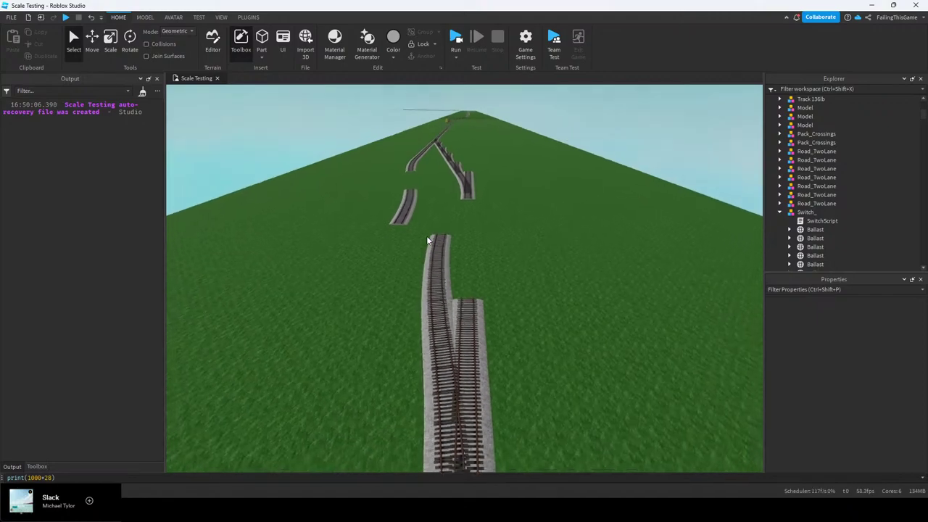
{"action": "key", "text": "s"}
Select the switch and its Track 136lb extension and move them back along the main line, away from the yard
{"action": "left_click_drag", "start_coordinate": [438, 238], "coordinate": [466, 332]}
{"action": "left_click", "coordinate": [469, 334], "text": "ctrl"}
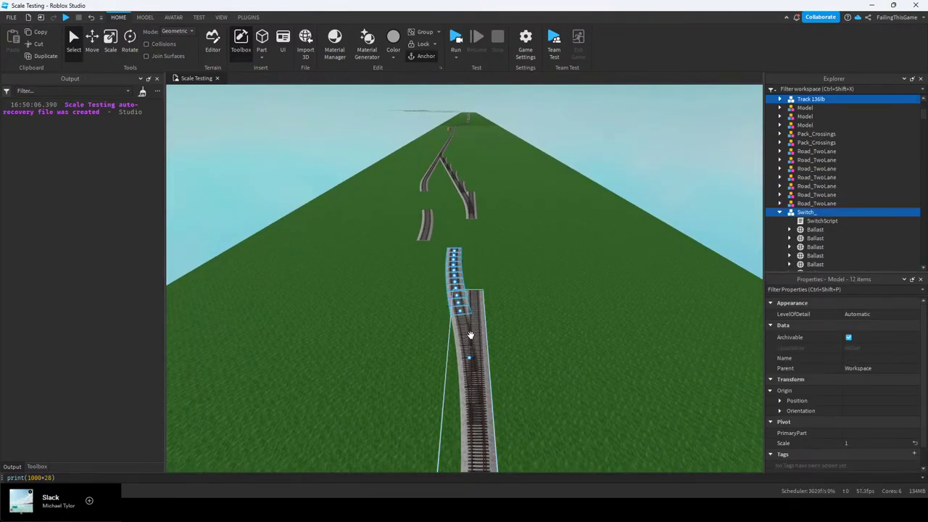
{"action": "left_click", "coordinate": [94, 47]}
{"action": "key", "text": "s"}
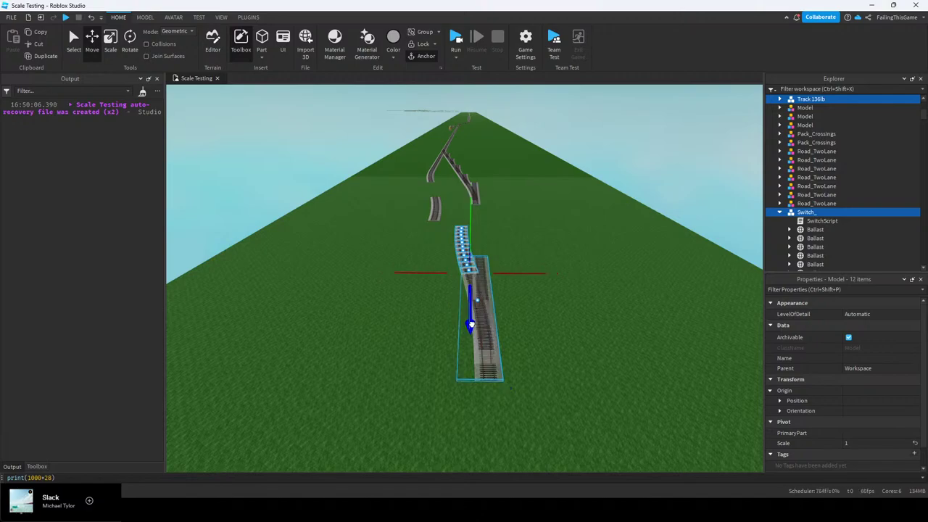
{"action": "left_click_drag", "start_coordinate": [471, 324], "coordinate": [481, 379]}
{"action": "key", "text": "a"}
{"action": "key", "text": "s"}
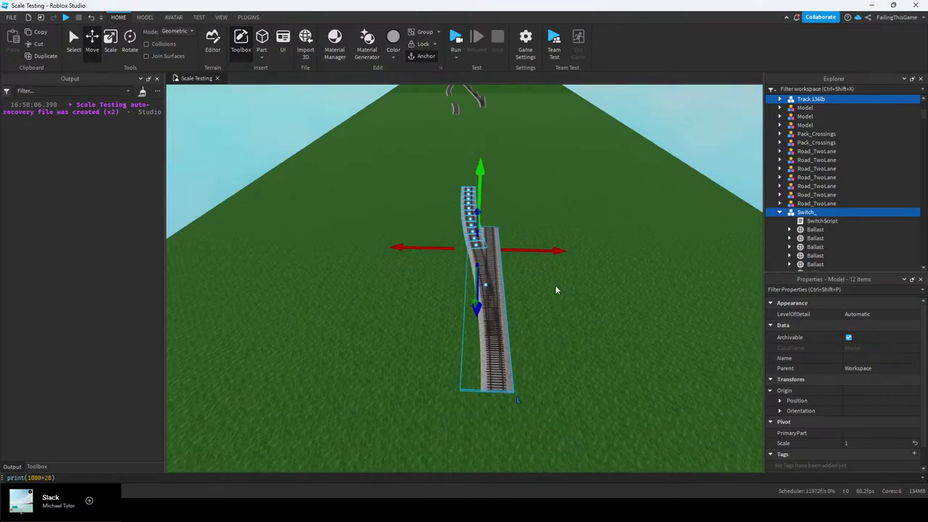
Duplicate the switch and slide the copy along the main line beyond the original switch
{"action": "key", "text": "q"}
{"action": "left_click", "coordinate": [550, 274]}
{"action": "right_click_drag", "start_coordinate": [549, 273], "coordinate": [516, 248]}
{"action": "key", "text": "w"}
{"action": "left_click", "coordinate": [499, 245]}
{"action": "key", "text": "ctrl+d"}
{"action": "left_click_drag", "start_coordinate": [488, 243], "coordinate": [493, 273]}
{"action": "right_click_drag", "start_coordinate": [491, 269], "coordinate": [493, 274]}
{"action": "left_click_drag", "start_coordinate": [493, 273], "coordinate": [694, 325]}
{"action": "right_click_drag", "start_coordinate": [397, 292], "coordinate": [403, 293]}
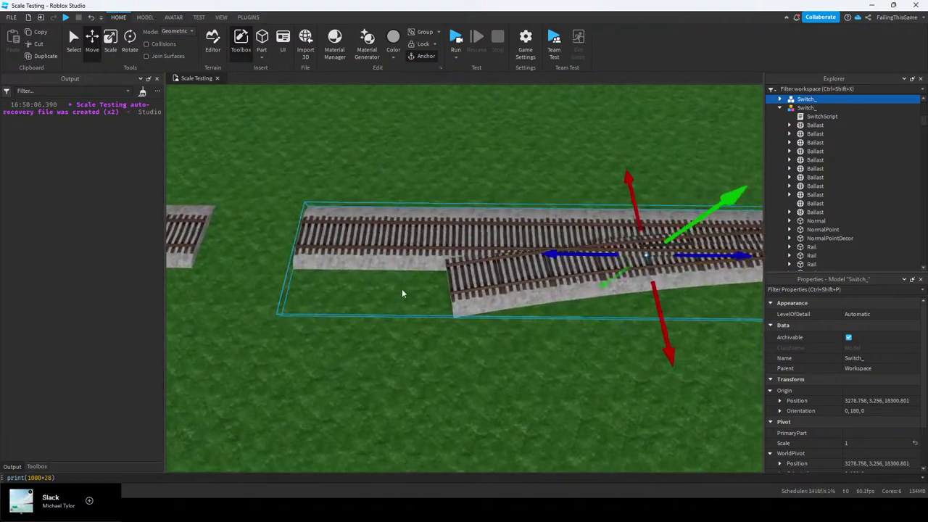
Shorten the ballast and rails at the end of the copied switch's straight leg
{"action": "key", "text": "w"}
{"action": "left_click", "coordinate": [402, 293]}
{"action": "left_click", "coordinate": [385, 257], "text": "alt"}
{"action": "left_click_drag", "start_coordinate": [291, 227], "coordinate": [393, 225]}
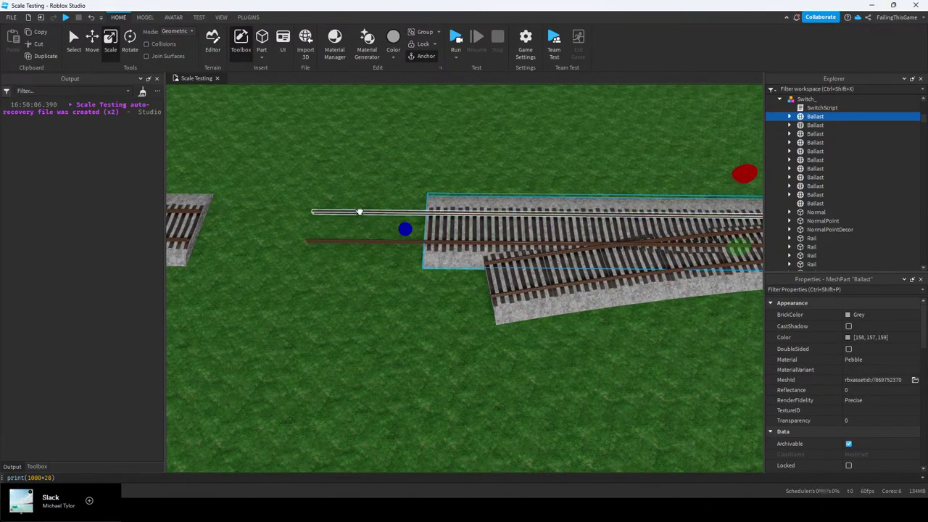
{"action": "left_click", "coordinate": [359, 211], "text": "alt"}
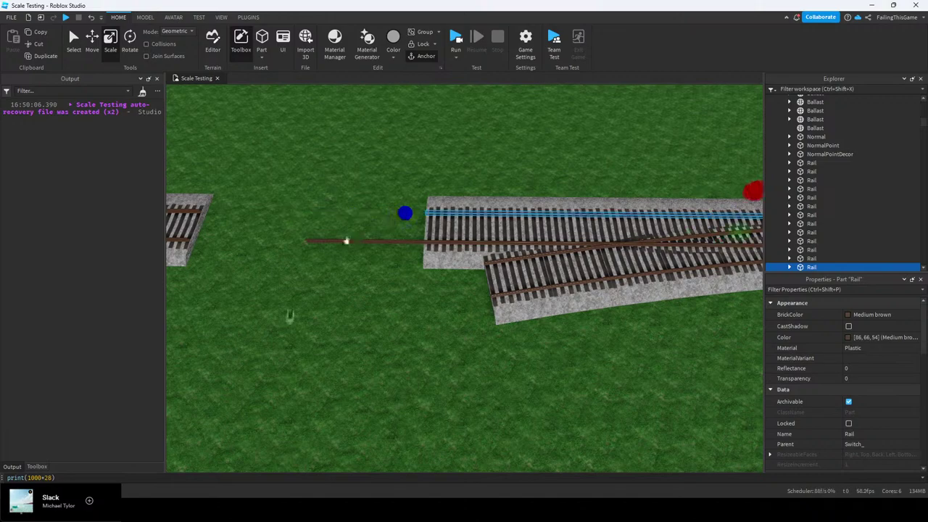
Move the copied switch 40 studs along the main line so its straight leg meets the original switch
{"action": "left_click", "coordinate": [435, 234]}
{"action": "key", "text": "a"}
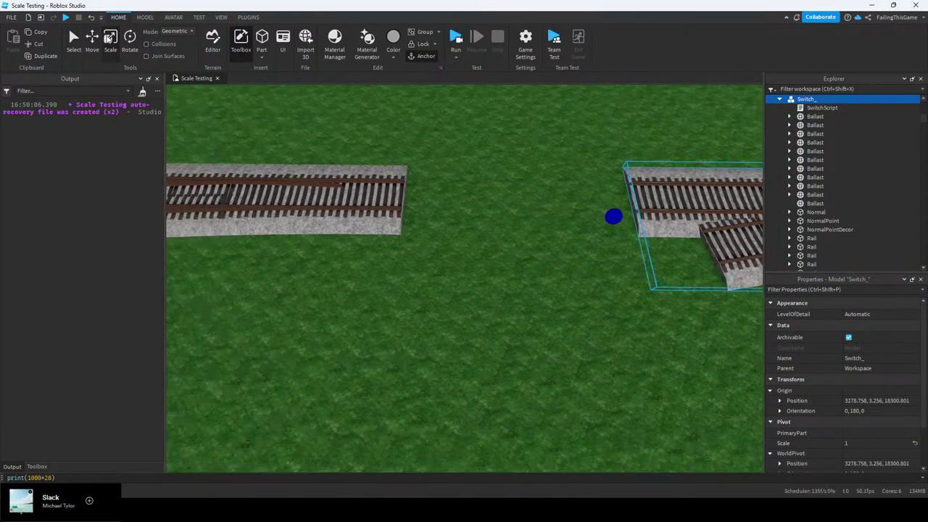
{"action": "left_click", "coordinate": [144, 18]}
{"action": "right_click_drag", "start_coordinate": [520, 196], "coordinate": [523, 197]}
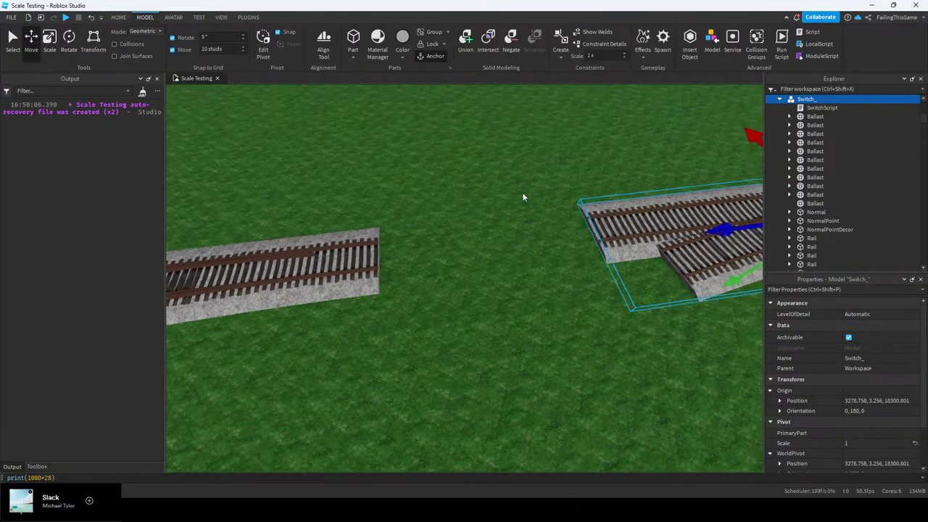
{"action": "left_click_drag", "start_coordinate": [721, 233], "coordinate": [559, 254]}
{"action": "key", "text": "w"}
{"action": "left_click", "coordinate": [442, 135]}
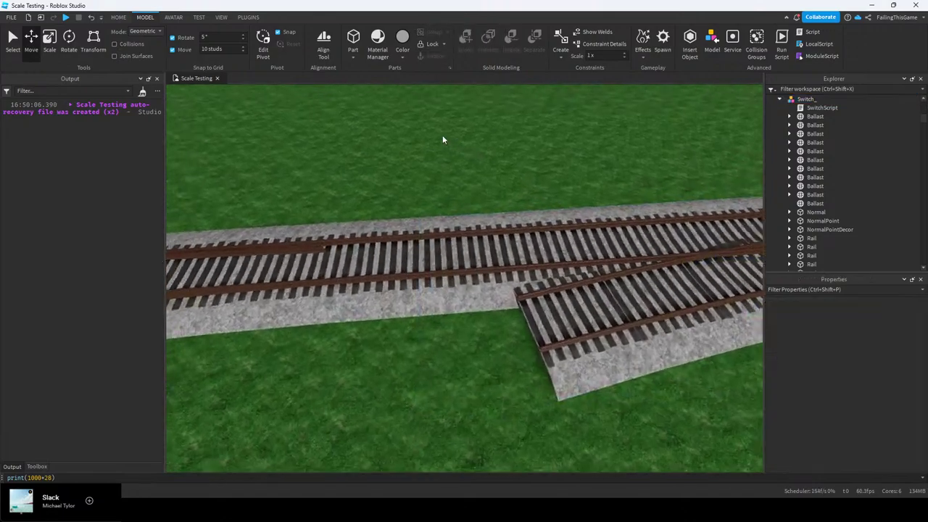
Group the ballast and both rails of the end segment on the copied switch's diverging branch
{"action": "right_click_drag", "start_coordinate": [442, 135], "coordinate": [451, 249]}
{"action": "key", "text": "w"}
{"action": "key", "text": "s"}
{"action": "key", "text": "s"}
{"action": "key", "text": "w"}
{"action": "key", "text": "s"}
{"action": "key", "text": "w"}
{"action": "scroll", "coordinate": [452, 249], "scroll_direction": "up", "scroll_amount": 5}
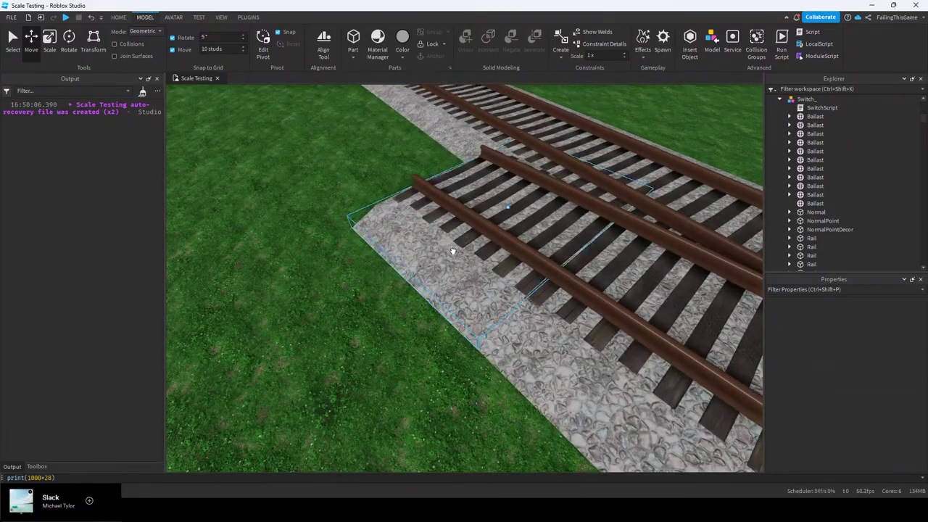
{"action": "left_click", "coordinate": [452, 251], "text": "alt"}
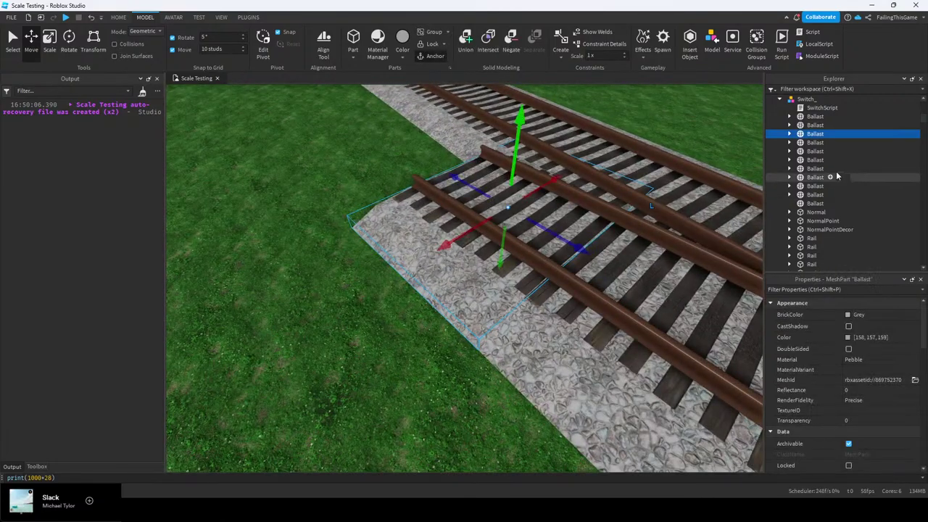
{"action": "left_click", "coordinate": [494, 235], "text": "ctrl+alt"}
{"action": "left_click", "coordinate": [602, 206], "text": "ctrl+alt"}
{"action": "key", "text": "ctrl+g"}
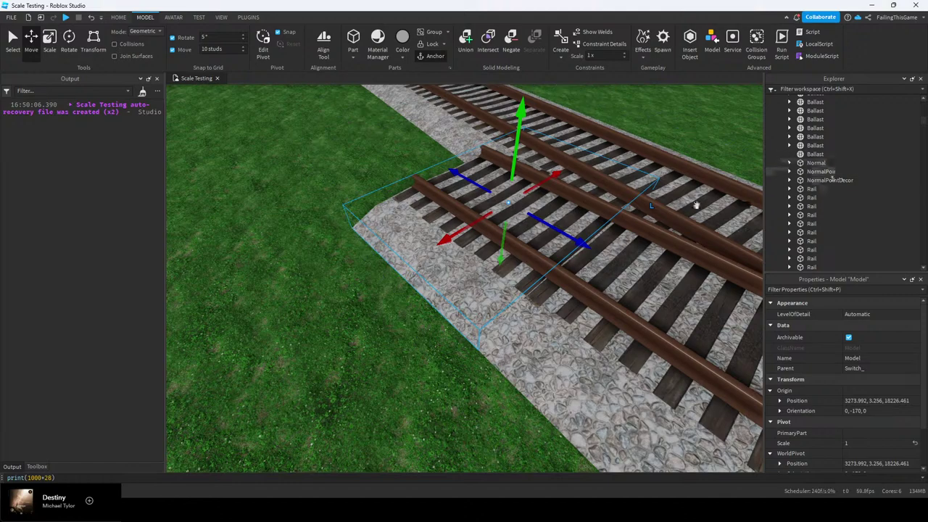
Duplicate the grouped branch end segment and move the copy 10 studs outward, continuing the branch
{"action": "left_click", "coordinate": [532, 203]}
{"action": "left_click", "coordinate": [505, 213], "text": "alt"}
{"action": "scroll", "coordinate": [881, 161], "scroll_direction": "up", "scroll_amount": 2}
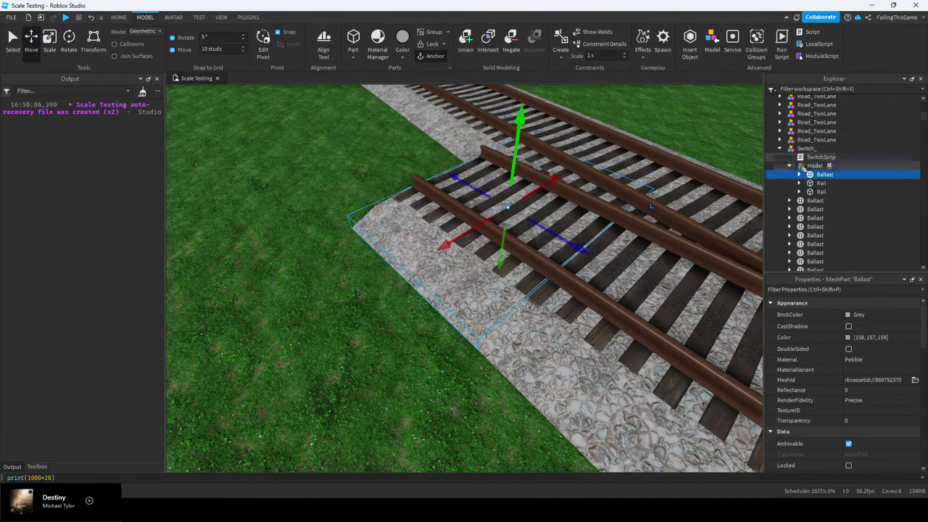
{"action": "left_click", "coordinate": [804, 168]}
{"action": "right_click_drag", "start_coordinate": [528, 258], "coordinate": [528, 248]}
{"action": "key", "text": "ctrl+d"}
{"action": "left_click_drag", "start_coordinate": [527, 253], "coordinate": [448, 226]}
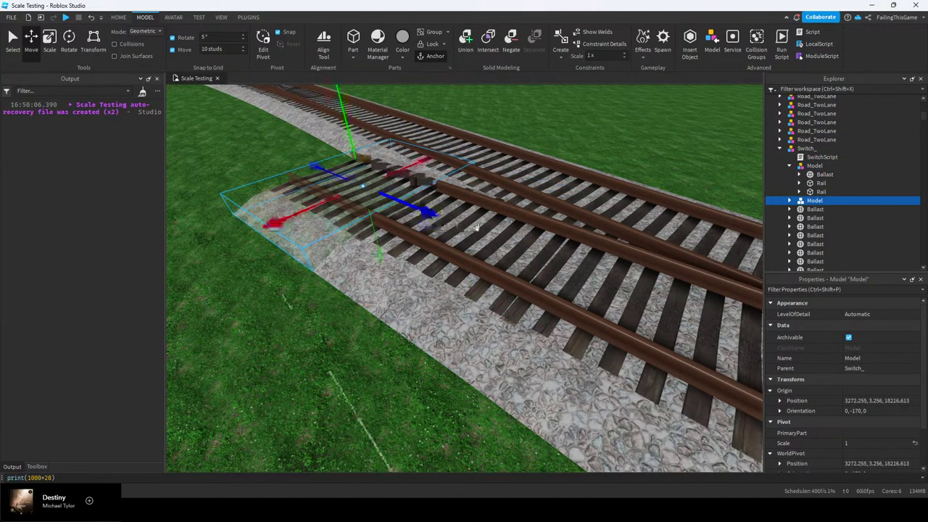
Ungroup the original branch end segment inside the copied switch
{"action": "left_click", "coordinate": [809, 169]}
{"action": "right_click_drag", "start_coordinate": [608, 158], "coordinate": [612, 144]}
{"action": "key", "text": "ctrl+u"}
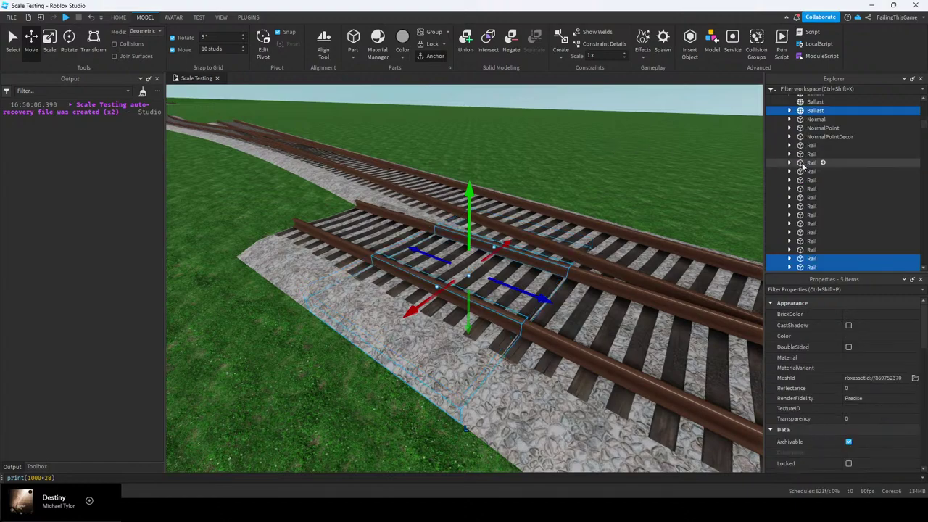
Cut the duplicated end-segment model out of the switch and paste it into Workspace at its original location
{"action": "left_click", "coordinate": [436, 239]}
{"action": "left_click", "coordinate": [812, 118]}
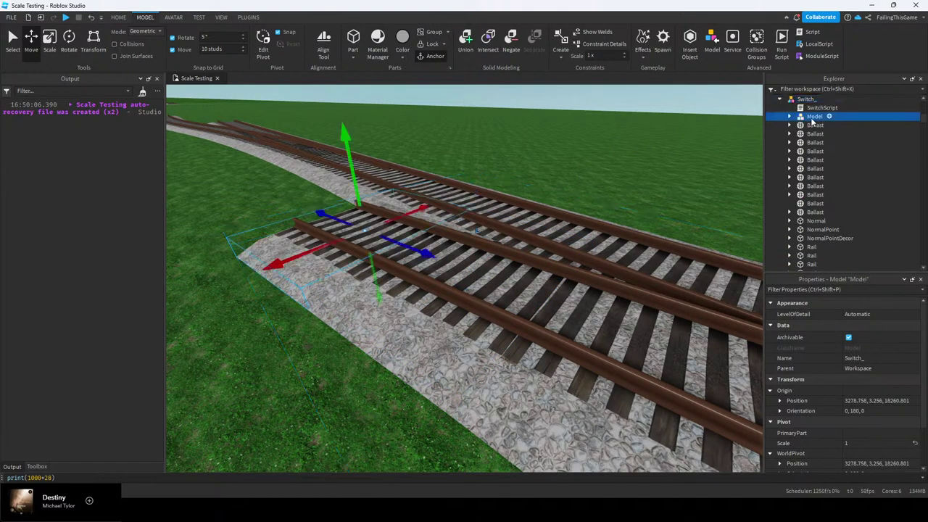
{"action": "key", "text": "ctrl+x"}
{"action": "scroll", "coordinate": [810, 122], "scroll_direction": "up", "scroll_amount": 5}
{"action": "scroll", "coordinate": [810, 121], "scroll_direction": "up", "scroll_amount": 10}
{"action": "left_click", "coordinate": [799, 107]}
{"action": "right_click", "coordinate": [797, 99]}
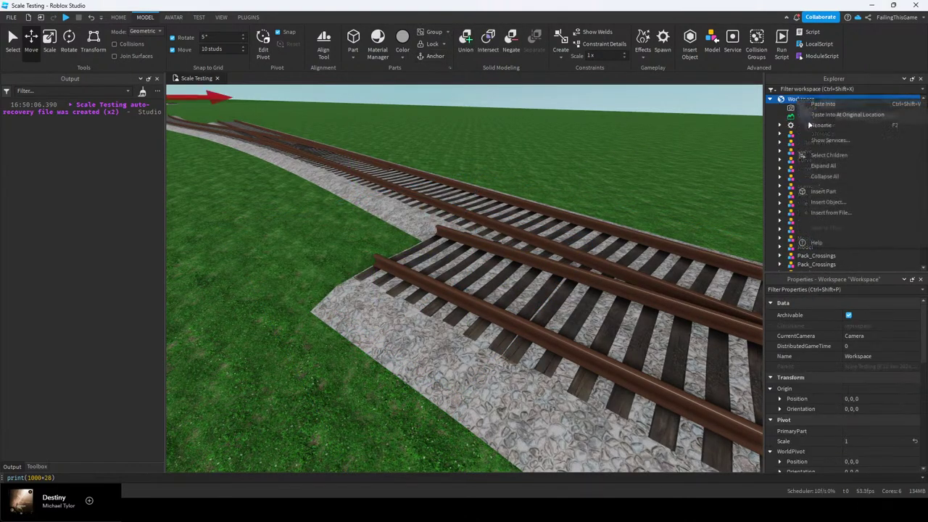
{"action": "left_click", "coordinate": [835, 117]}
{"action": "left_click", "coordinate": [504, 150]}
{"action": "right_click_drag", "start_coordinate": [496, 153], "coordinate": [459, 241]}
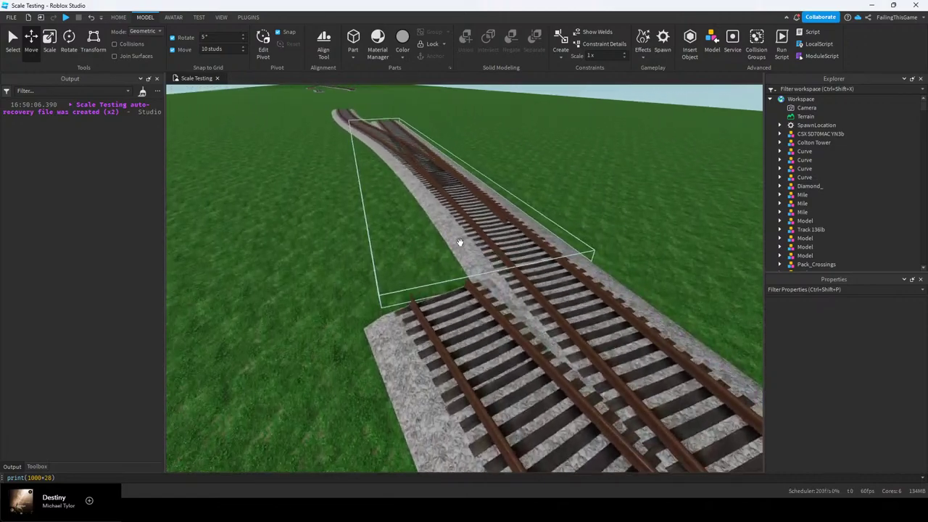
Stretch the ballast and both rails of the pasted segment in 100-stud increments into a long straight track
{"action": "left_click", "coordinate": [457, 341]}
{"action": "right_click_drag", "start_coordinate": [457, 341], "coordinate": [401, 247]}
{"action": "key", "text": "s"}
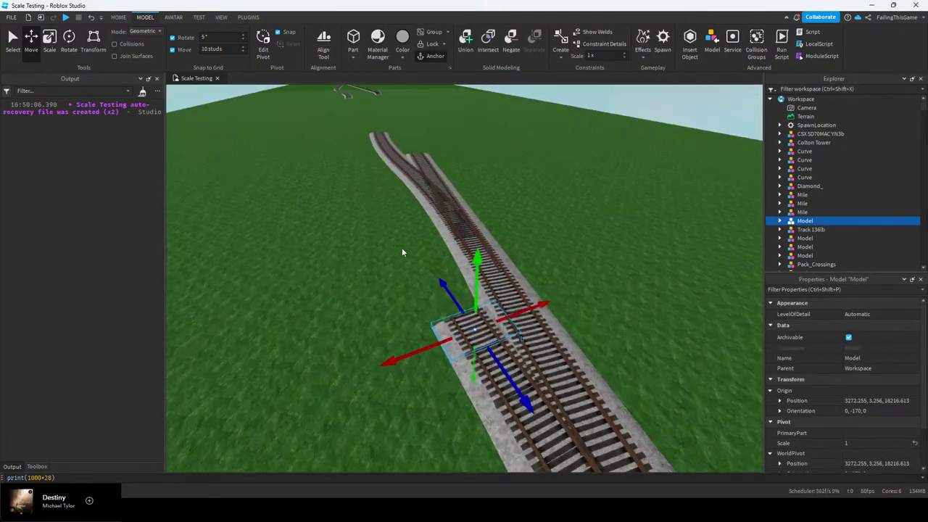
{"action": "left_click", "coordinate": [401, 247]}
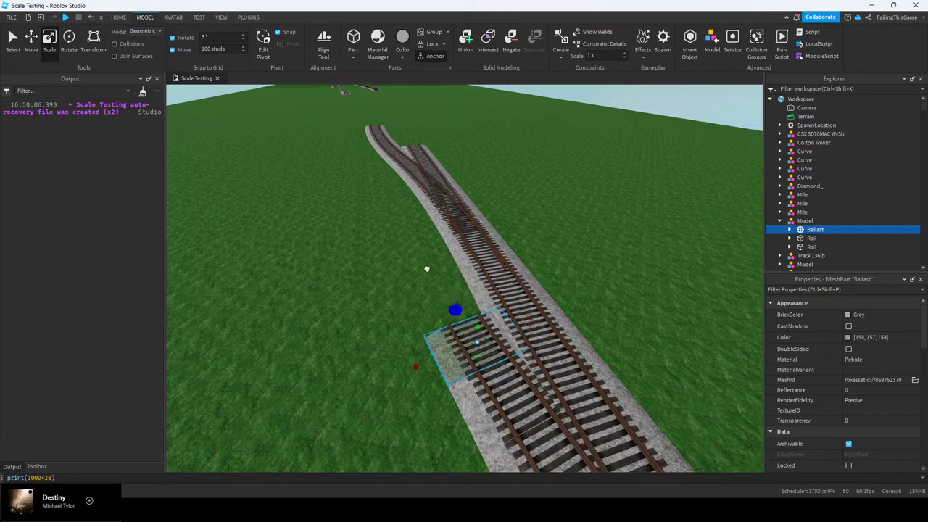
{"action": "left_click_drag", "start_coordinate": [426, 269], "coordinate": [332, 143]}
{"action": "left_click_drag", "start_coordinate": [300, 110], "coordinate": [300, 110]}
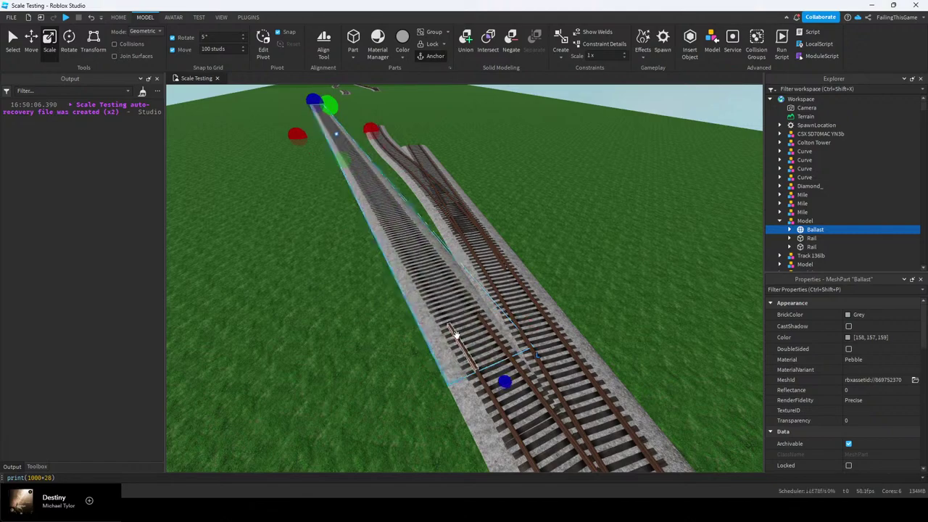
{"action": "left_click", "coordinate": [442, 319]}
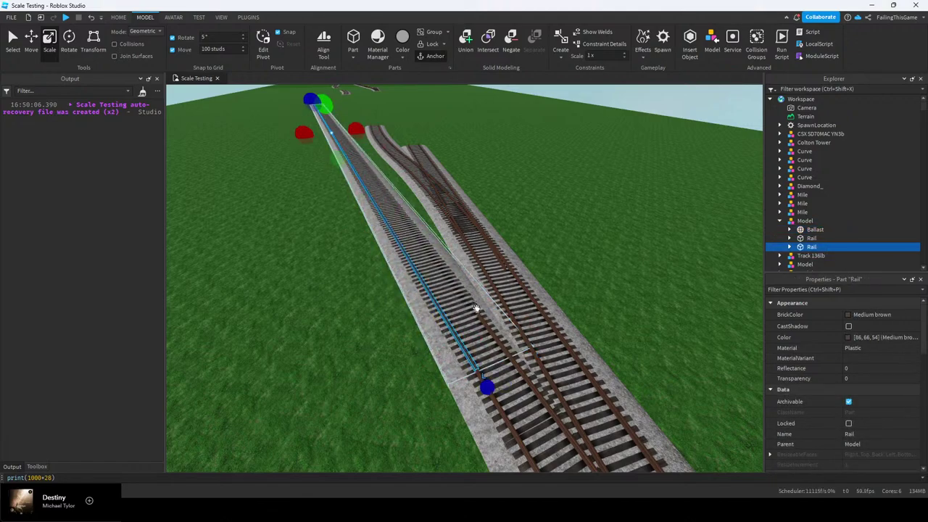
{"action": "left_click", "coordinate": [356, 226]}
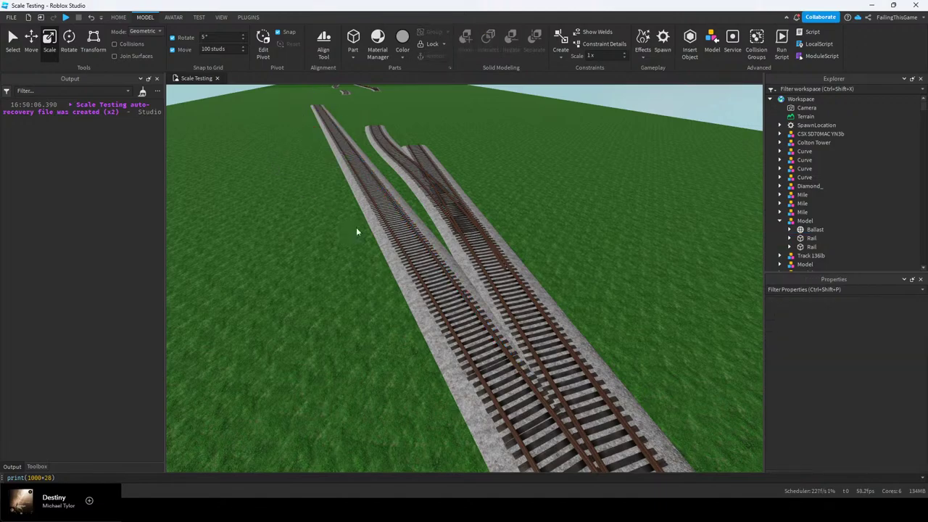
Examine how the stretched straight track lines up with the original branch, the detached curve and the yard ladder
{"action": "right_click_drag", "start_coordinate": [356, 226], "coordinate": [585, 268]}
{"action": "key", "text": "w"}
{"action": "key", "text": "s"}
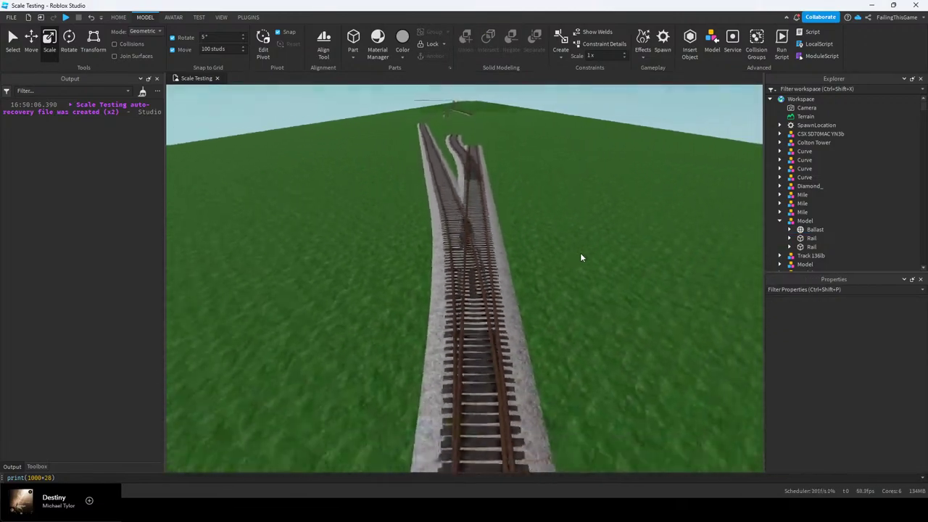
{"action": "key", "text": "w"}
{"action": "key", "text": "a"}
{"action": "scroll", "coordinate": [545, 237], "scroll_direction": "down", "scroll_amount": 8}
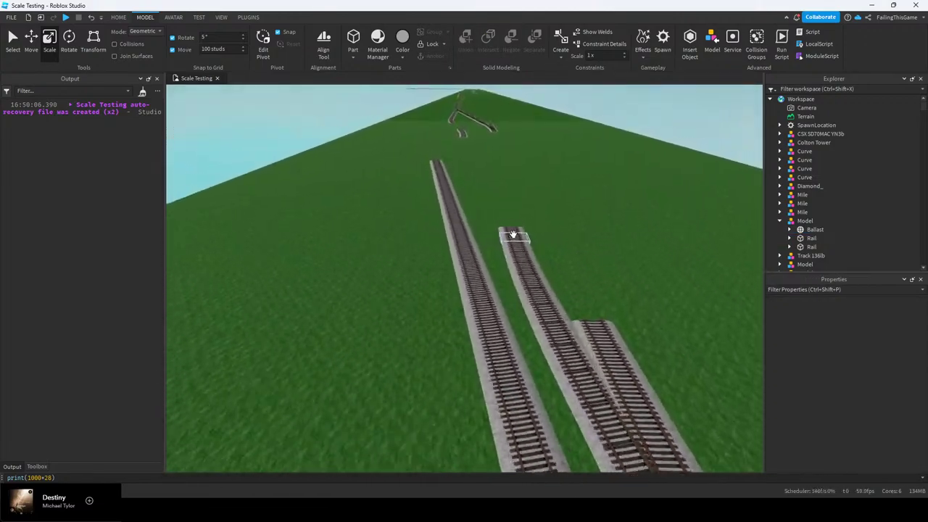
{"action": "scroll", "coordinate": [509, 227], "scroll_direction": "up", "scroll_amount": 8}
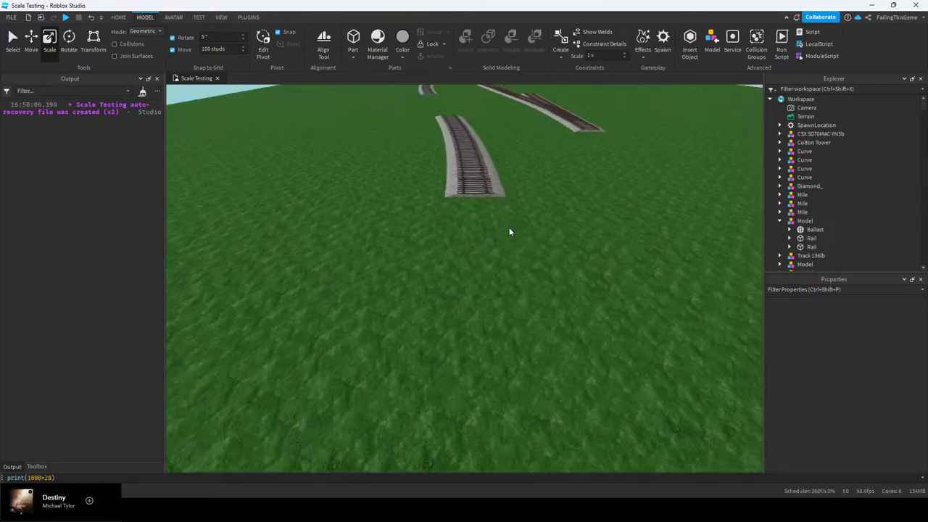
{"action": "right_click_drag", "start_coordinate": [503, 229], "coordinate": [503, 232]}
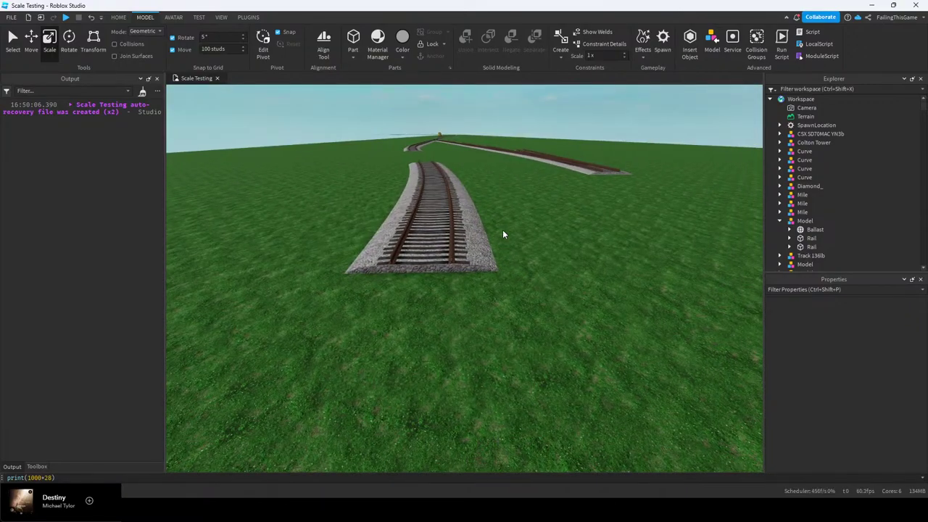
Duplicate the end Track 136lb segment of the detached curve and move the copy 10 studs outward
{"action": "key", "text": "e"}
{"action": "left_click", "coordinate": [469, 282]}
{"action": "key", "text": "f"}
{"action": "right_click_drag", "start_coordinate": [469, 282], "coordinate": [468, 282]}
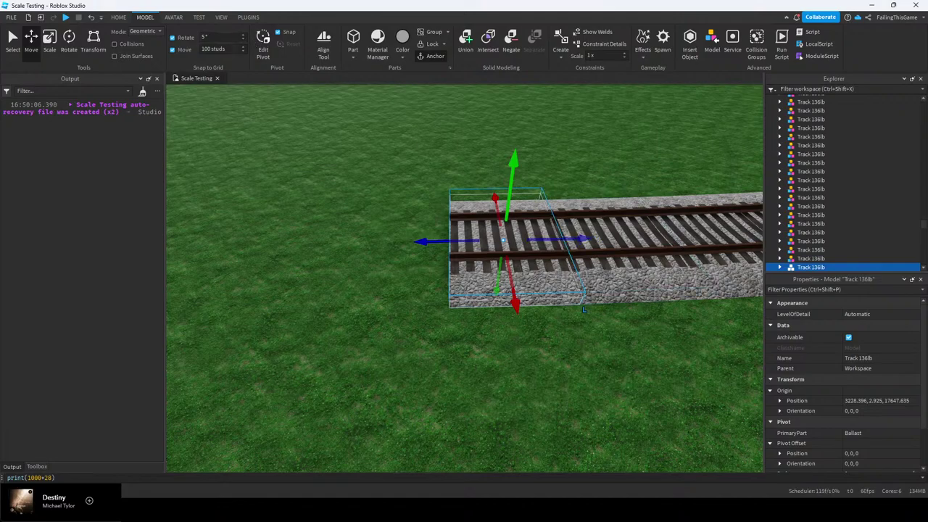
{"action": "right_click_drag", "start_coordinate": [356, 156], "coordinate": [357, 159]}
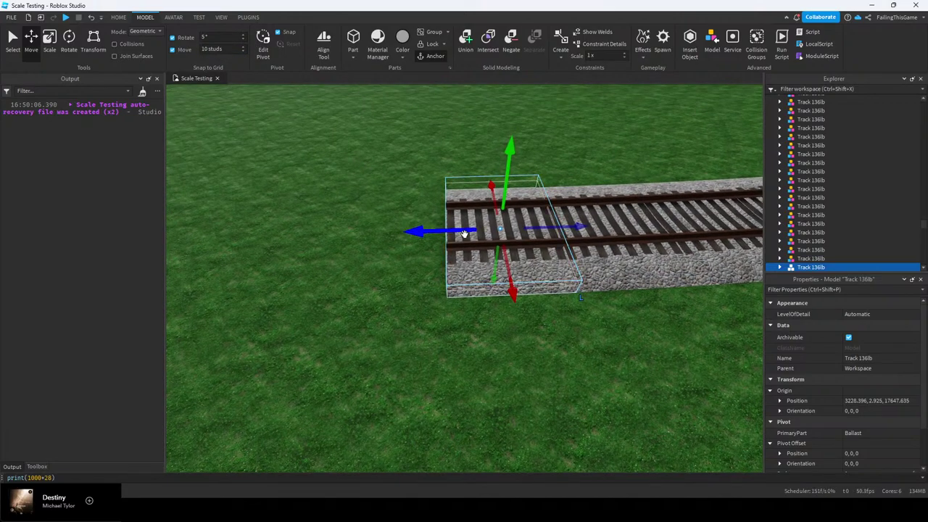
{"action": "key", "text": "ctrl+d"}
{"action": "left_click_drag", "start_coordinate": [466, 232], "coordinate": [370, 231]}
Pull the duplicated Track 136lb segment farther out from the detached curve, leaving a gap between them
{"action": "right_click_drag", "start_coordinate": [435, 196], "coordinate": [436, 197]}
{"action": "scroll", "coordinate": [511, 194], "scroll_direction": "down", "scroll_amount": 10}
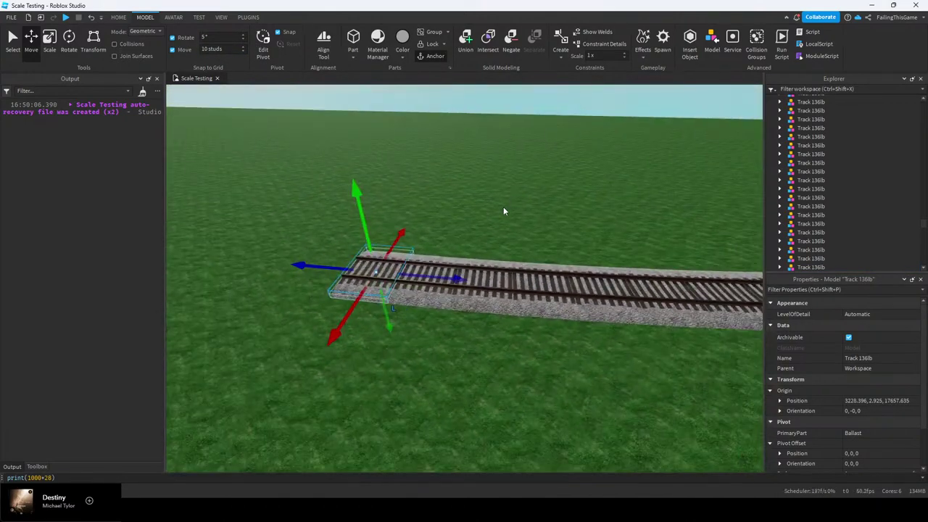
{"action": "right_click_drag", "start_coordinate": [506, 223], "coordinate": [508, 224]}
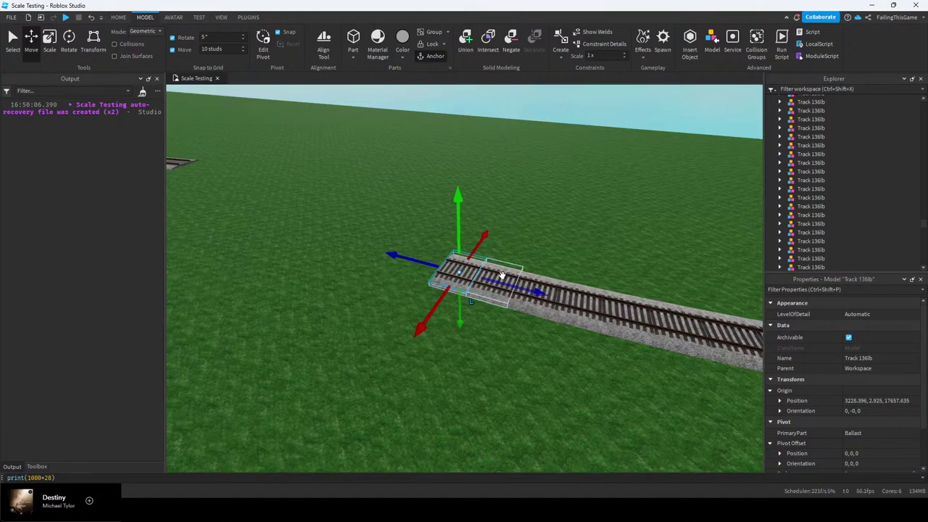
{"action": "left_click_drag", "start_coordinate": [499, 277], "coordinate": [491, 279]}
{"action": "left_click_drag", "start_coordinate": [428, 255], "coordinate": [429, 255]}
Select all Track 136lb segments of the detached curve and mirror them about the curve's end face with Reflect
{"action": "left_click", "coordinate": [481, 231]}
{"action": "right_click_drag", "start_coordinate": [482, 231], "coordinate": [479, 231]}
{"action": "left_click_drag", "start_coordinate": [742, 200], "coordinate": [581, 303]}
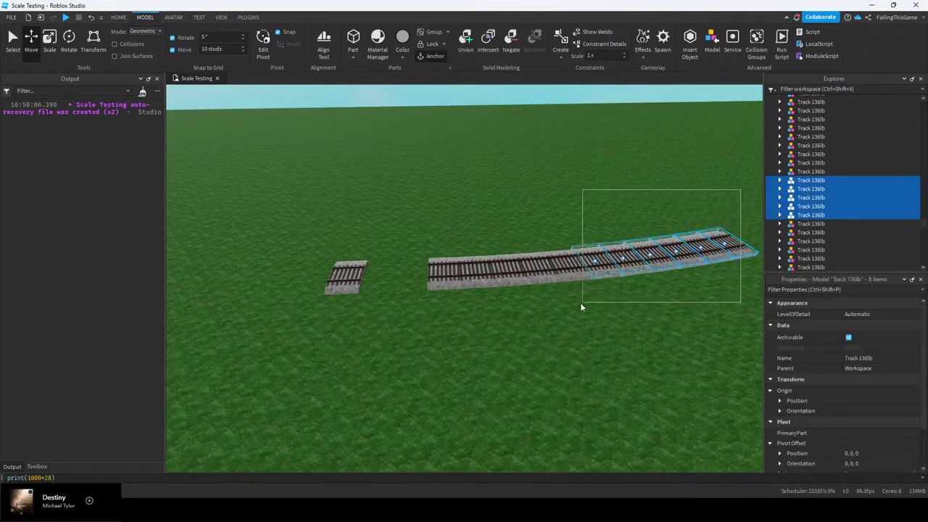
{"action": "left_click_drag", "start_coordinate": [461, 325], "coordinate": [462, 325]}
{"action": "key", "text": "w"}
{"action": "left_click", "coordinate": [435, 275], "text": "ctrl"}
{"action": "right_click_drag", "start_coordinate": [435, 276], "coordinate": [436, 282]}
{"action": "key", "text": "w"}
{"action": "left_click", "coordinate": [256, 16]}
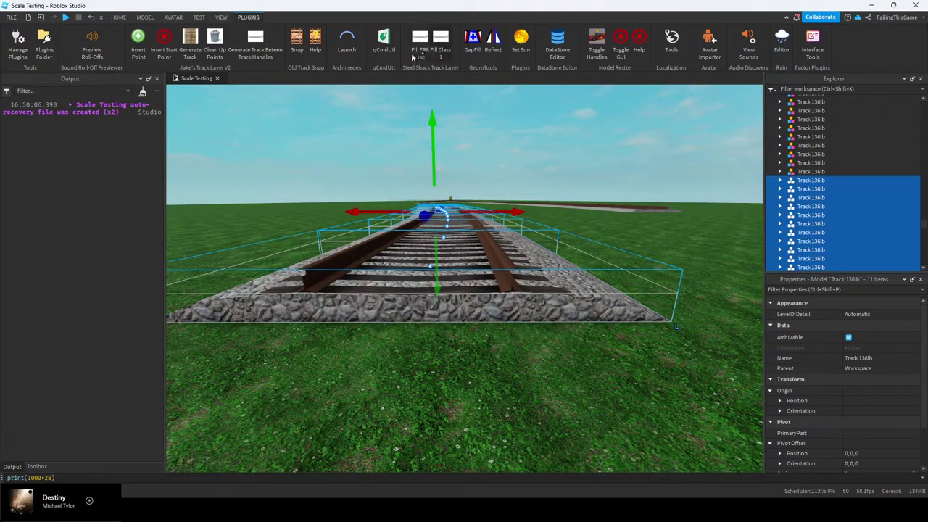
{"action": "left_click", "coordinate": [490, 43]}
{"action": "left_click", "coordinate": [509, 310]}
{"action": "key", "text": "f"}
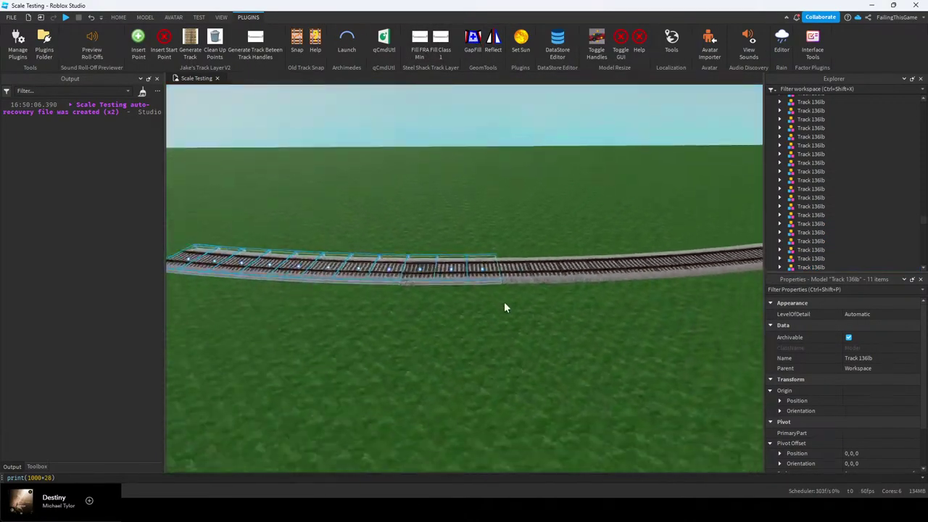
Delete the mirrored copy of the curve segments
{"action": "right_click_drag", "start_coordinate": [425, 186], "coordinate": [513, 190]}
{"action": "key", "text": "w"}
{"action": "key", "text": "Delete"}
{"action": "key", "text": "d"}
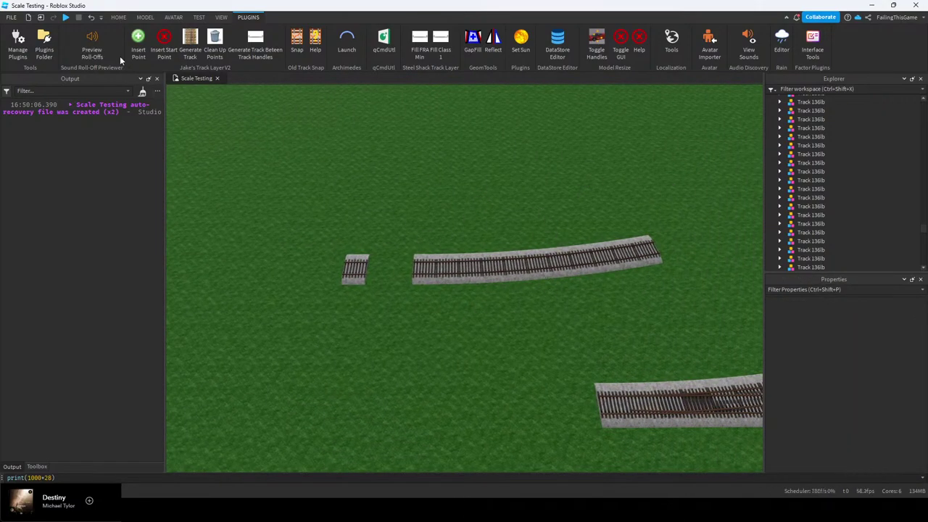
{"action": "left_click", "coordinate": [118, 16]}
{"action": "left_click_drag", "start_coordinate": [645, 245], "coordinate": [445, 314]}
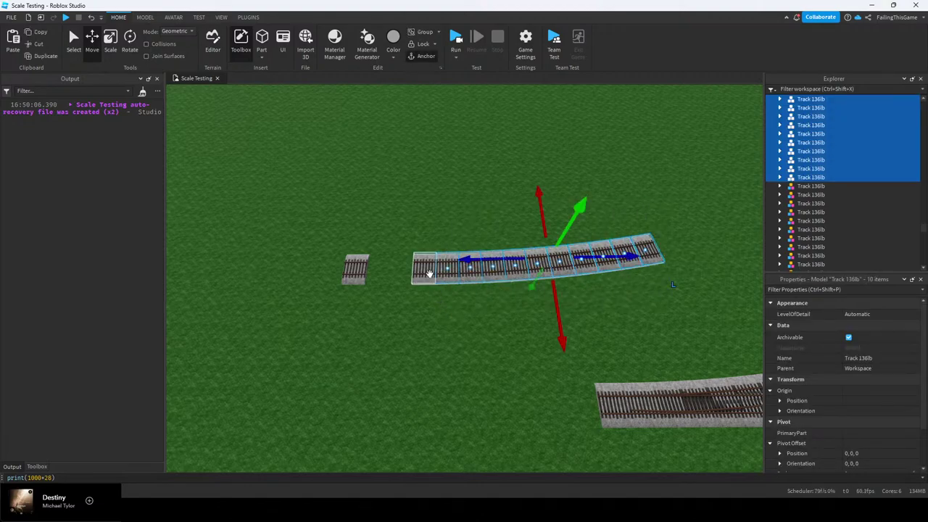
{"action": "left_click", "coordinate": [388, 265]}
{"action": "right_click_drag", "start_coordinate": [387, 263], "coordinate": [389, 264]}
{"action": "key", "text": "w"}
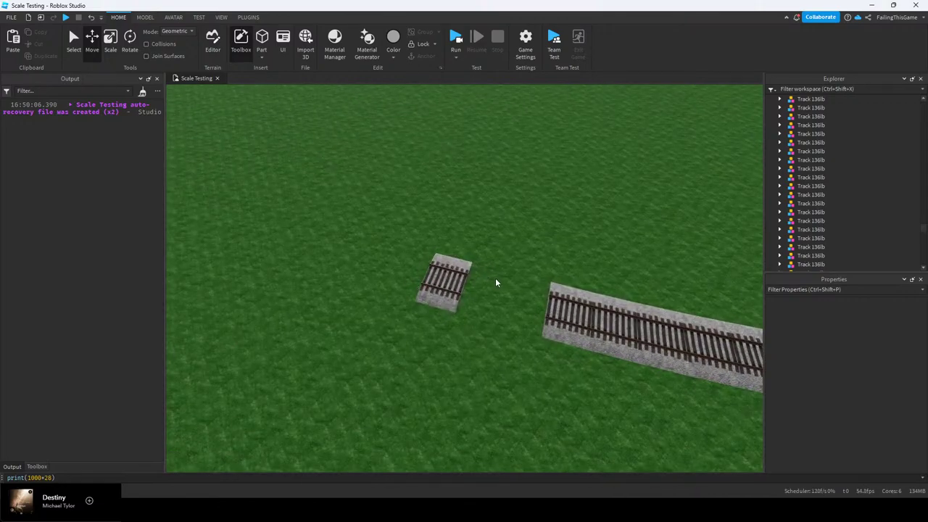
Duplicate the isolated Track 136lb segment beside the detached curve and move the copy farther outward
{"action": "left_click", "coordinate": [453, 281]}
{"action": "left_click_drag", "start_coordinate": [418, 273], "coordinate": [419, 273]}
{"action": "right_click_drag", "start_coordinate": [445, 242], "coordinate": [445, 242]}
{"action": "key", "text": "w"}
Generate an 11-segment curve from the copied Track 136lb segment with Archimedes at a 1-degree angle
{"action": "left_click", "coordinate": [249, 17]}
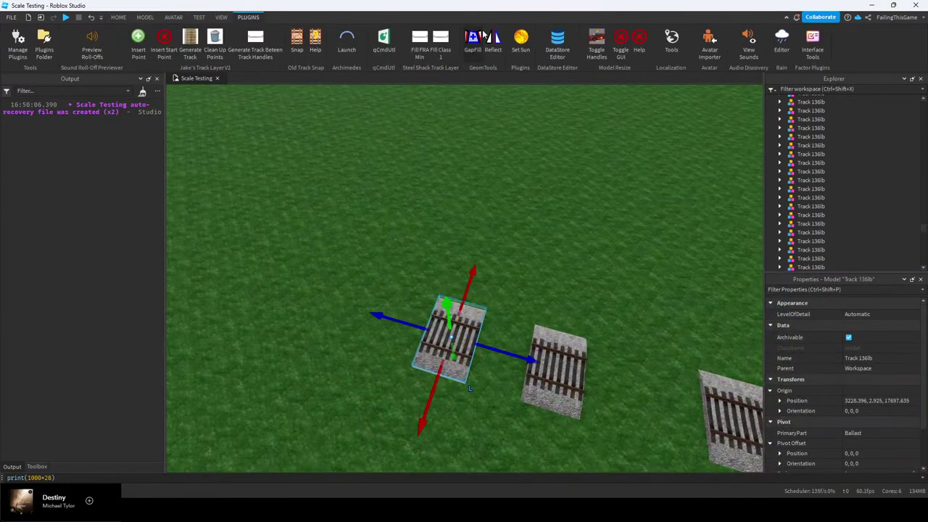
{"action": "left_click", "coordinate": [346, 44]}
{"action": "left_click", "coordinate": [208, 295]}
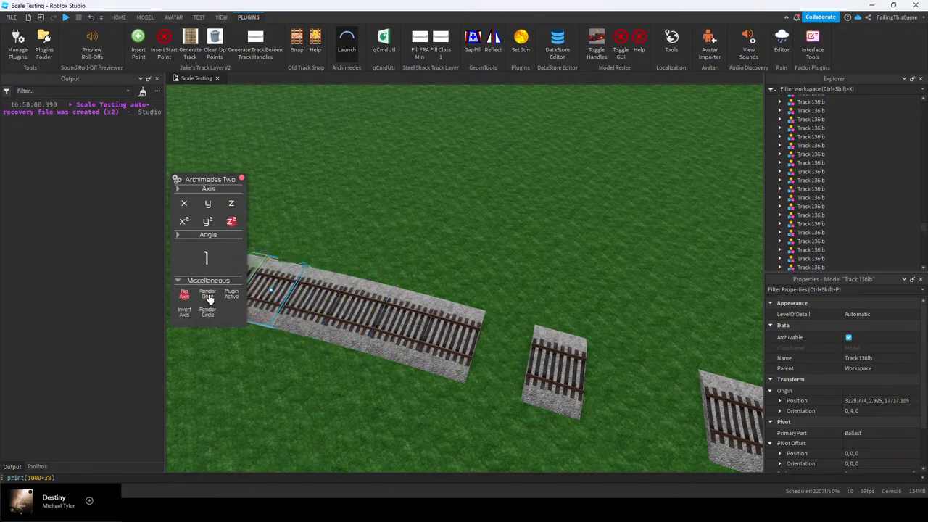
{"action": "right_click_drag", "start_coordinate": [500, 266], "coordinate": [500, 266]}
{"action": "key", "text": "w"}
{"action": "left_click", "coordinate": [242, 179]}
Select all 11 segments of the new curve and move them onto the long straight track model beside the parallel siding
{"action": "left_click", "coordinate": [116, 18]}
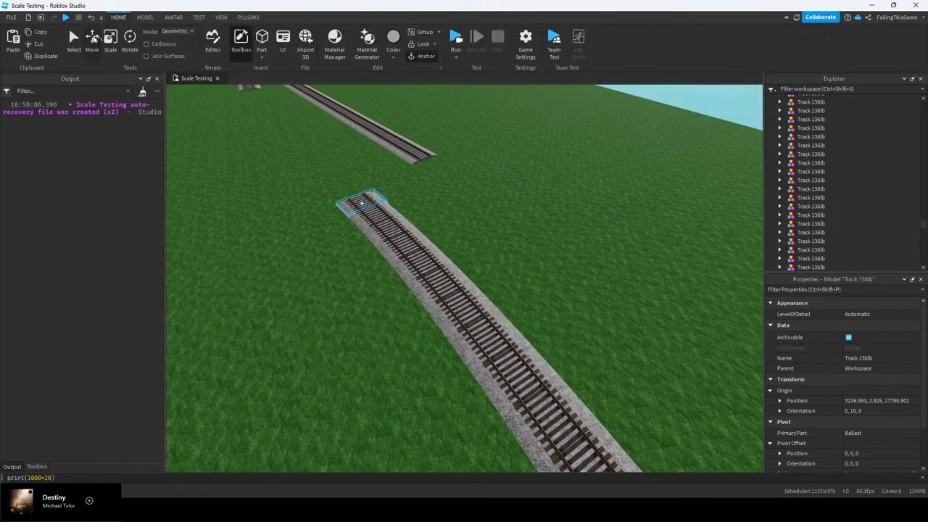
{"action": "left_click", "coordinate": [92, 38]}
{"action": "right_click_drag", "start_coordinate": [401, 206], "coordinate": [401, 207]}
{"action": "key", "text": "s"}
{"action": "left_click_drag", "start_coordinate": [387, 147], "coordinate": [499, 374]}
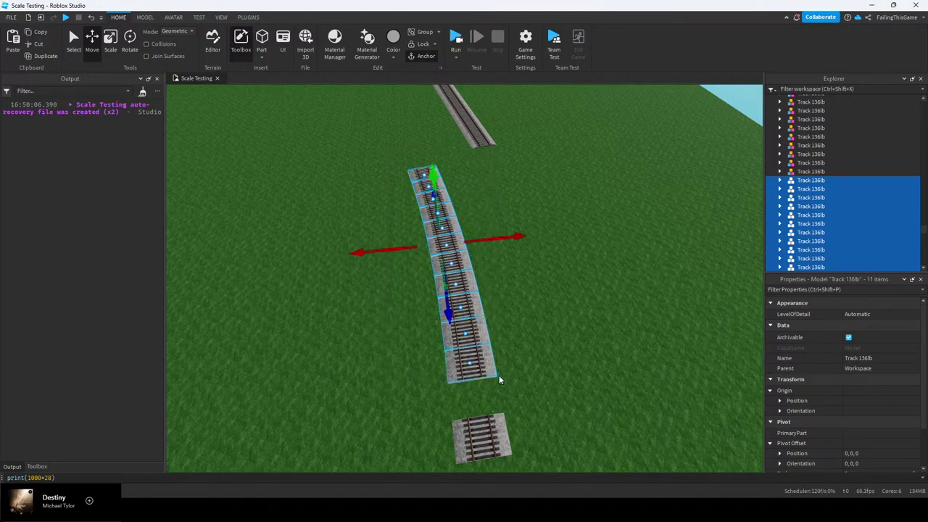
{"action": "right_click_drag", "start_coordinate": [458, 324], "coordinate": [459, 323]}
{"action": "key", "text": "w"}
{"action": "left_click_drag", "start_coordinate": [465, 289], "coordinate": [468, 244]}
{"action": "key", "text": "w"}
Set the move snap to 0.05 studs and shift the new curve toward the straight track's rail line
{"action": "left_click", "coordinate": [151, 18]}
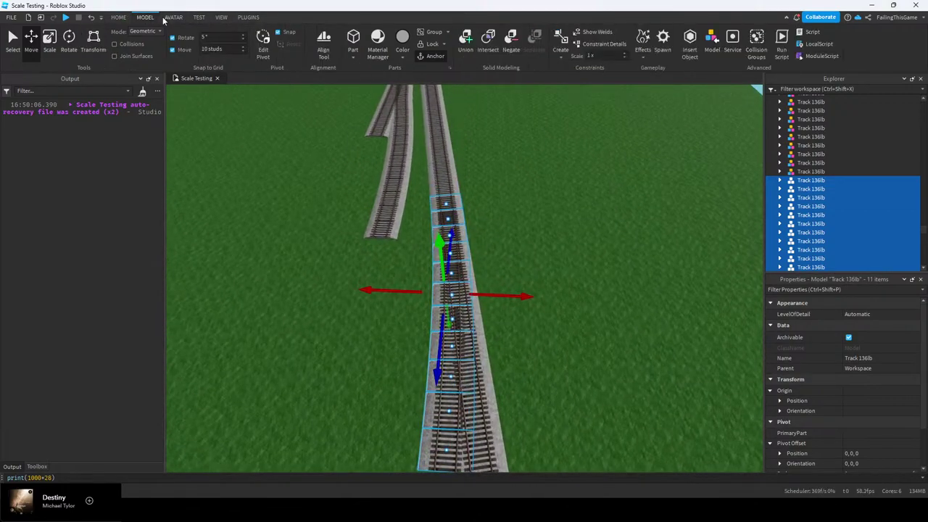
{"action": "right_click_drag", "start_coordinate": [544, 287], "coordinate": [545, 280]}
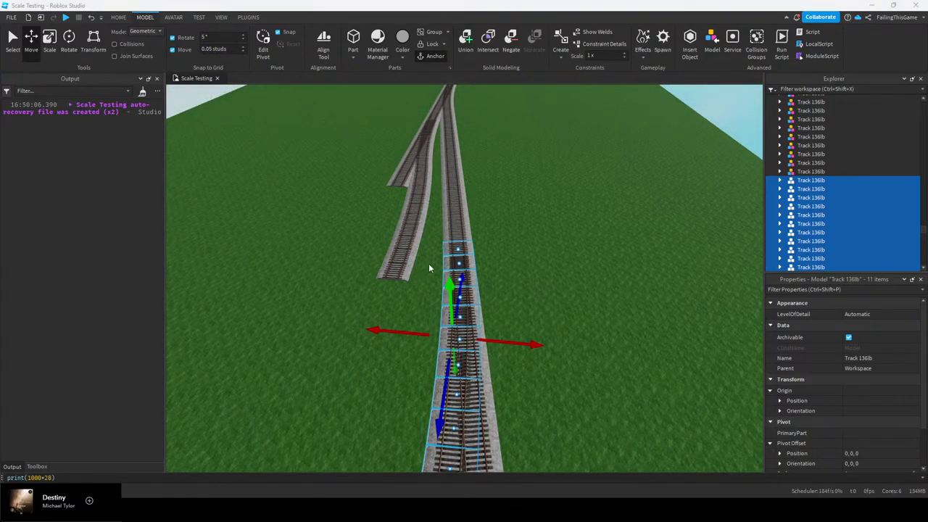
{"action": "scroll", "coordinate": [504, 247], "scroll_direction": "up", "scroll_amount": 10}
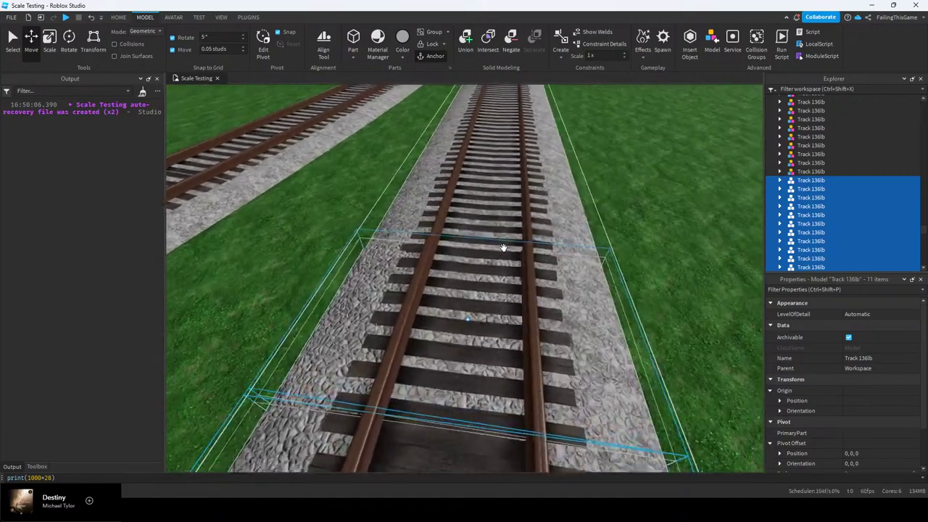
{"action": "scroll", "coordinate": [503, 247], "scroll_direction": "up", "scroll_amount": 4}
{"action": "right_click_drag", "start_coordinate": [503, 247], "coordinate": [504, 248]}
{"action": "left_click_drag", "start_coordinate": [446, 324], "coordinate": [318, 472]}
{"action": "right_click_drag", "start_coordinate": [341, 400], "coordinate": [343, 401]}
Turn off move snapping, fine-align the new curve with the straight track's rails, and turn move snapping back on
{"action": "left_click", "coordinate": [188, 53]}
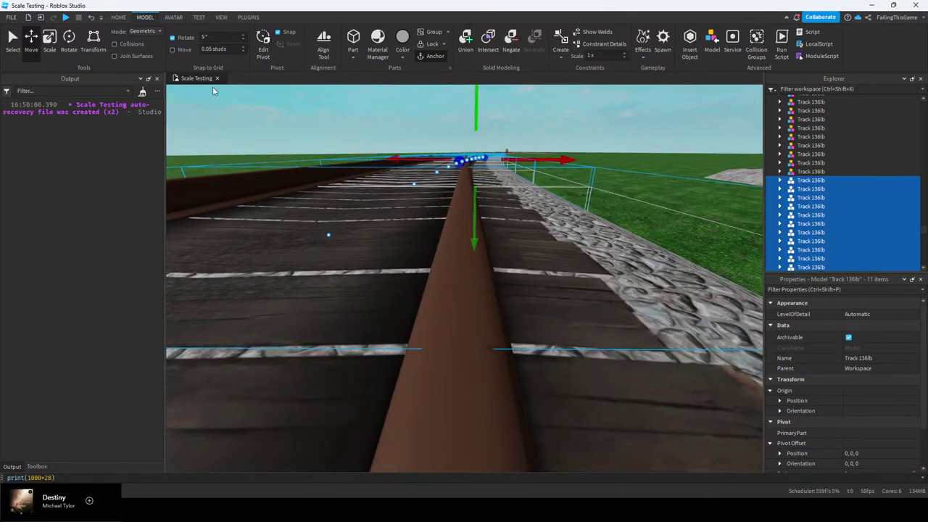
{"action": "right_click_drag", "start_coordinate": [418, 291], "coordinate": [416, 292]}
{"action": "key", "text": "Tab"}
{"action": "left_click_drag", "start_coordinate": [371, 357], "coordinate": [370, 359]}
{"action": "right_click_drag", "start_coordinate": [370, 359], "coordinate": [374, 349]}
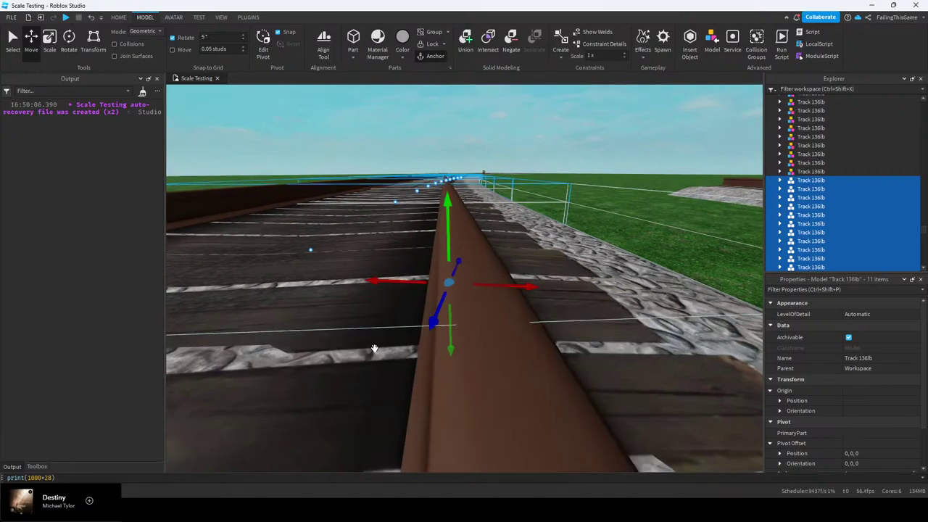
{"action": "key", "text": "f"}
{"action": "left_click", "coordinate": [181, 48]}
{"action": "right_click_drag", "start_coordinate": [497, 196], "coordinate": [488, 216]}
{"action": "key", "text": "s"}
{"action": "left_click", "coordinate": [501, 211]}
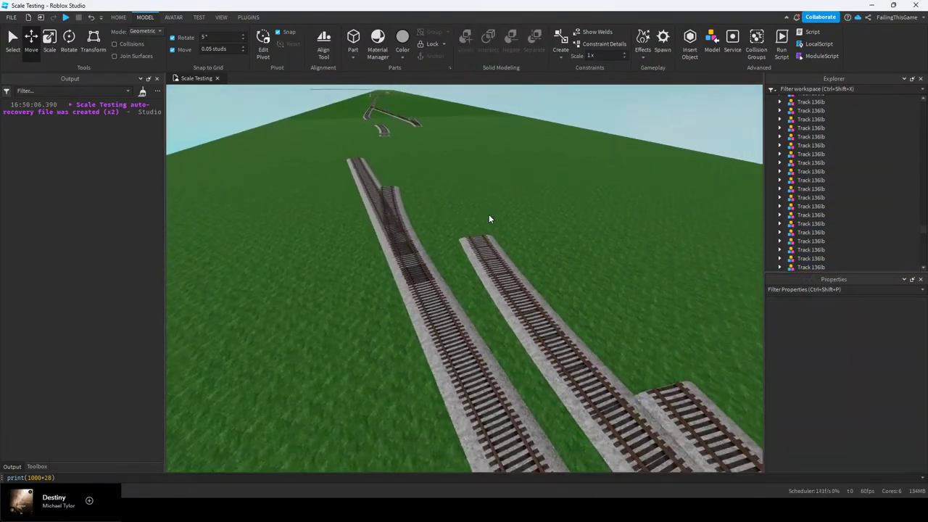
Shorten both rails of the long straight track model back past the point where the new curve joins it
{"action": "left_click", "coordinate": [455, 311]}
{"action": "right_click_drag", "start_coordinate": [456, 311], "coordinate": [494, 273]}
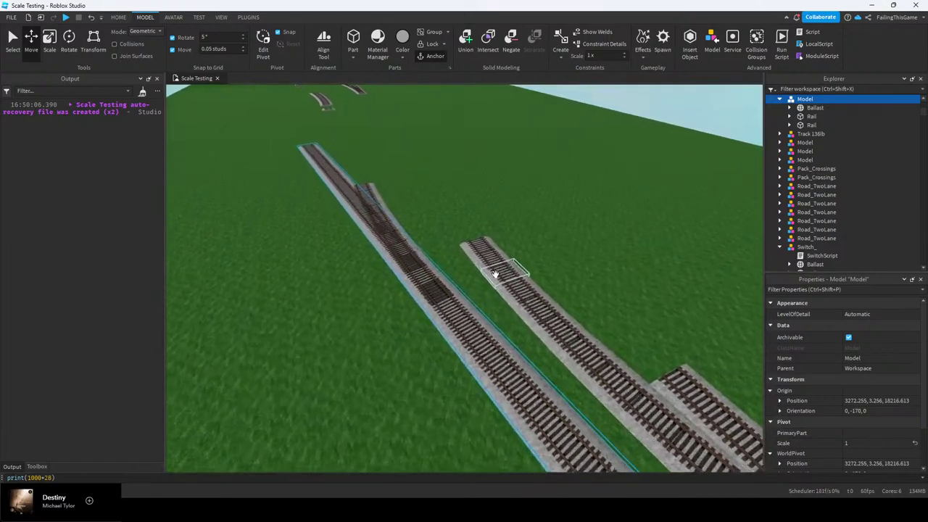
{"action": "key", "text": "w"}
{"action": "left_click", "coordinate": [472, 293]}
{"action": "left_click", "coordinate": [451, 351]}
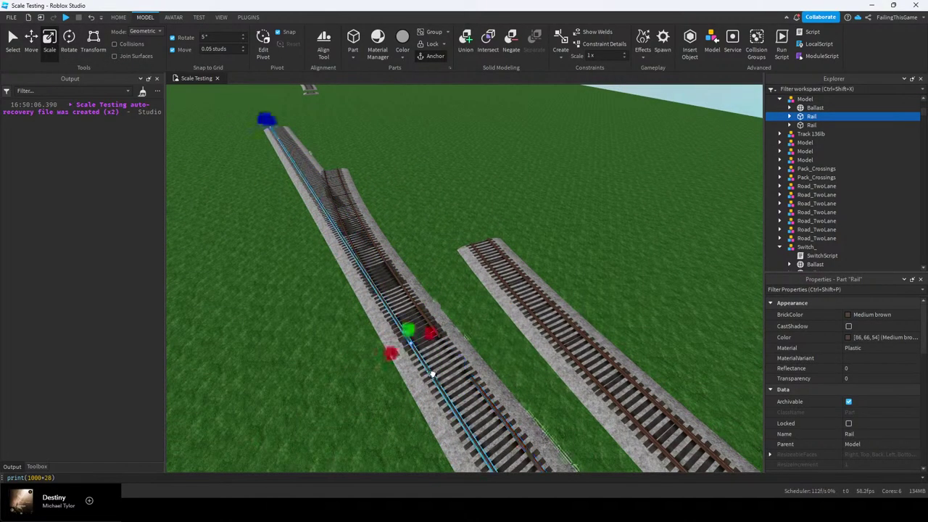
Scale the straight track's Ballast back so its edge meets the end of the new curve
{"action": "left_click", "coordinate": [440, 335]}
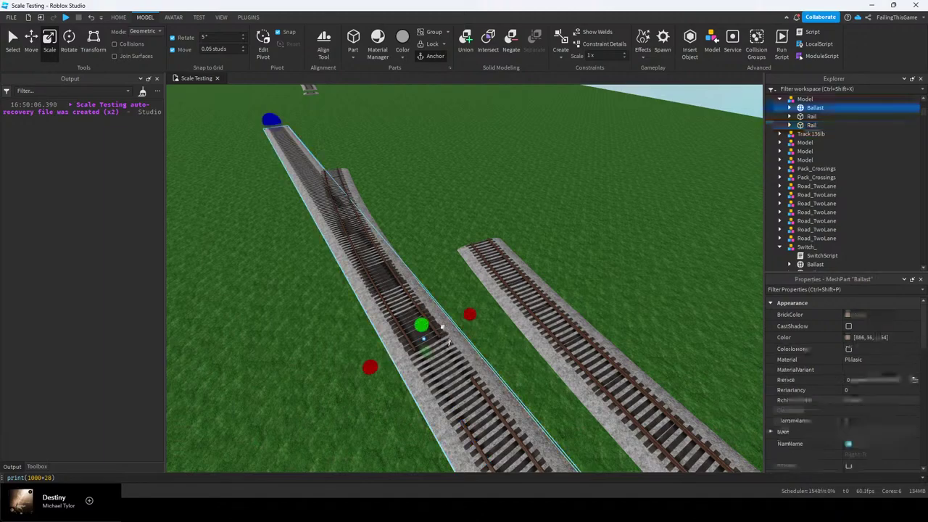
{"action": "left_click_drag", "start_coordinate": [276, 125], "coordinate": [429, 343]}
{"action": "key", "text": "w"}
{"action": "right_click_drag", "start_coordinate": [406, 270], "coordinate": [475, 257]}
{"action": "key", "text": "w"}
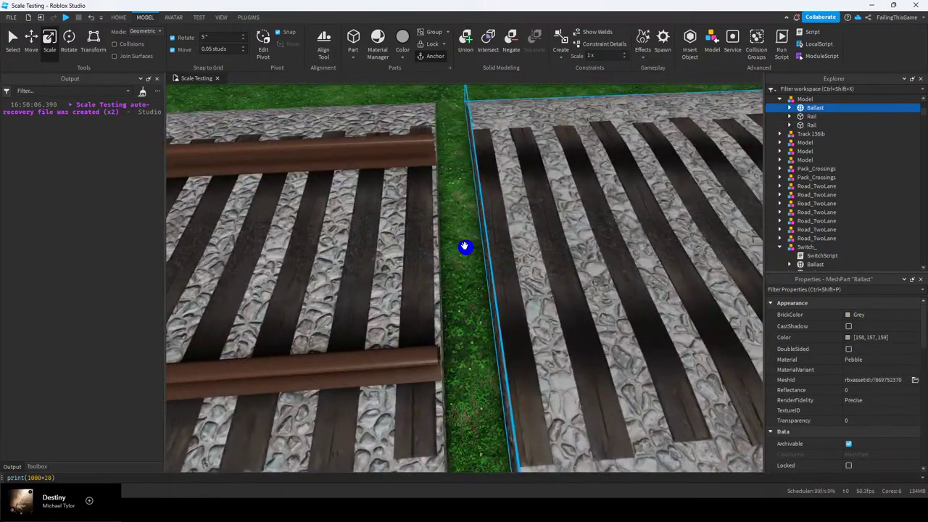
{"action": "left_click_drag", "start_coordinate": [465, 247], "coordinate": [414, 264]}
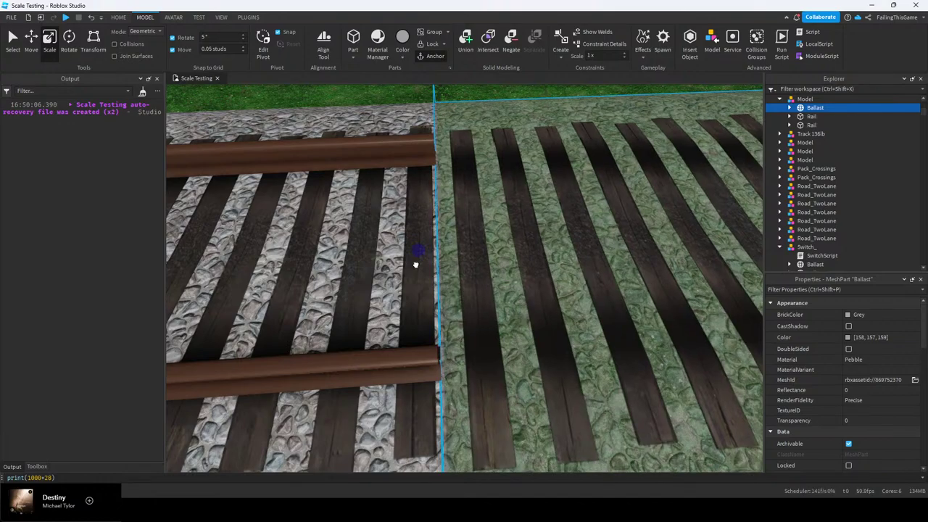
Extend the straight track's rail nearest the siding until it meets the matching rail of the new curve
{"action": "right_click_drag", "start_coordinate": [486, 234], "coordinate": [487, 234]}
{"action": "key", "text": "s"}
{"action": "left_click", "coordinate": [553, 219]}
{"action": "left_click", "coordinate": [689, 300]}
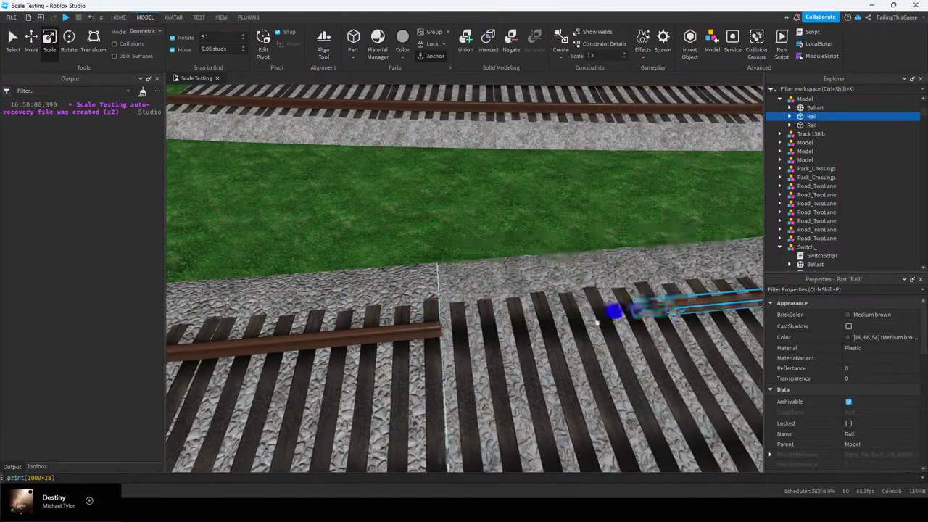
{"action": "key", "text": "w"}
{"action": "right_click_drag", "start_coordinate": [433, 335], "coordinate": [433, 338]}
{"action": "left_click_drag", "start_coordinate": [449, 343], "coordinate": [431, 348]}
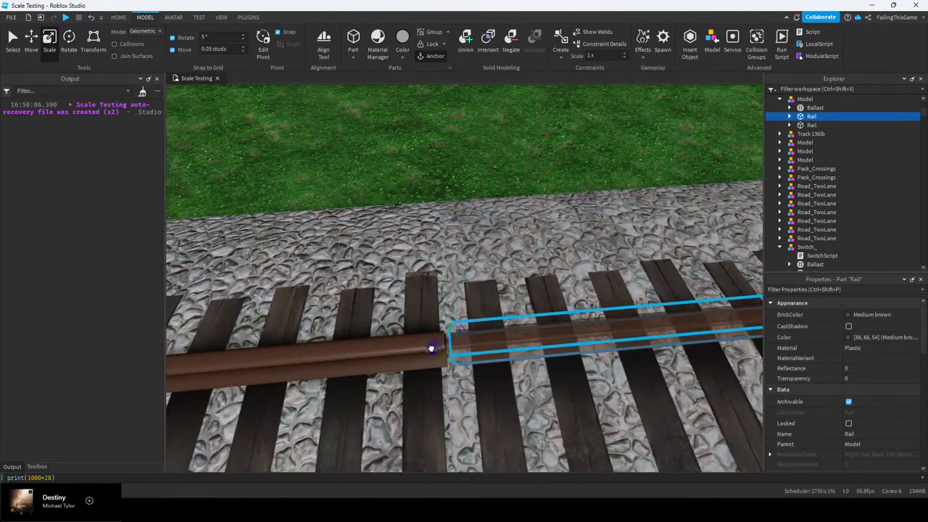
Extend the straight track's other rail, farther from the siding, until it meets the new curve's rail
{"action": "left_click", "coordinate": [415, 149]}
{"action": "right_click_drag", "start_coordinate": [555, 292], "coordinate": [555, 292]}
{"action": "key", "text": "s"}
{"action": "right_click_drag", "start_coordinate": [632, 370], "coordinate": [553, 375]}
{"action": "left_click", "coordinate": [642, 314]}
{"action": "key", "text": "d"}
{"action": "left_click_drag", "start_coordinate": [573, 395], "coordinate": [436, 390]}
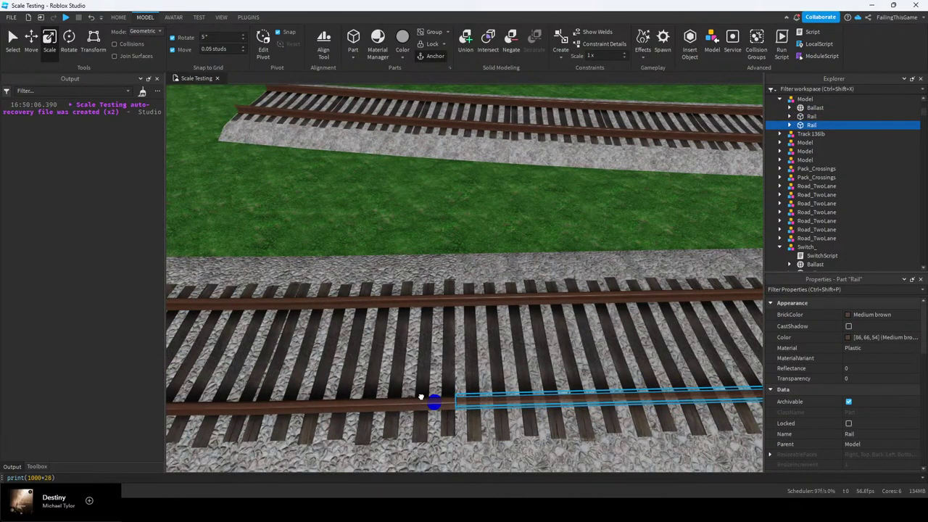
{"action": "left_click", "coordinate": [442, 223]}
Check the position and orientation of the Track 136lb segments on both sides of the gap before the ladder's branch curve
{"action": "scroll", "coordinate": [461, 210], "scroll_direction": "down", "scroll_amount": 10}
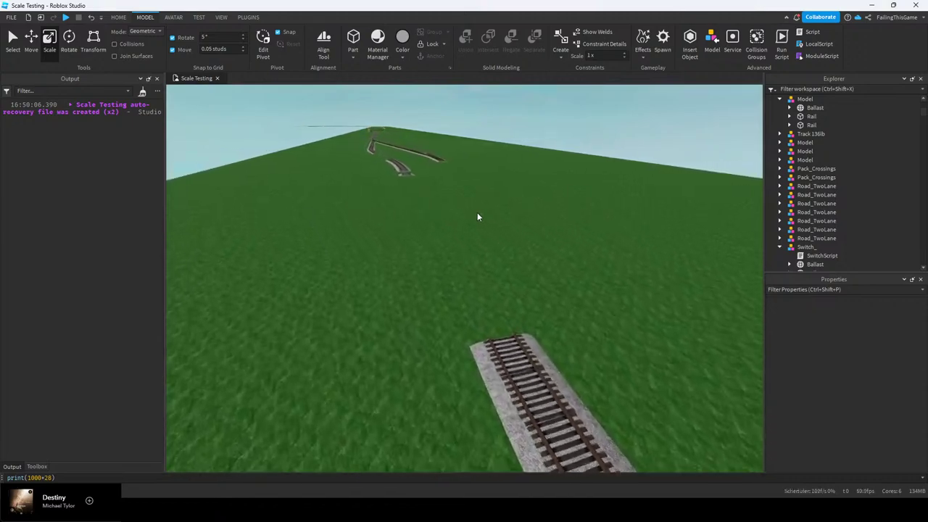
{"action": "scroll", "coordinate": [477, 217], "scroll_direction": "up", "scroll_amount": 10}
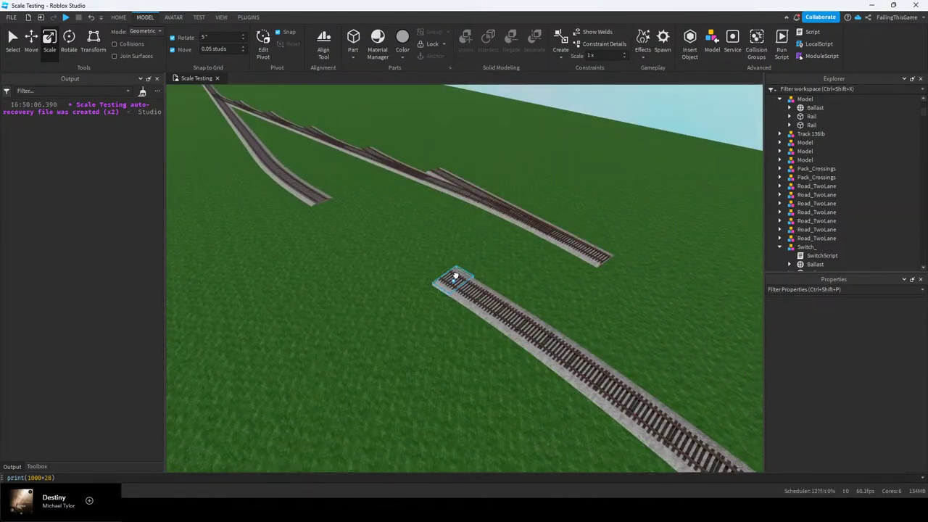
{"action": "left_click", "coordinate": [456, 275]}
{"action": "right_click_drag", "start_coordinate": [436, 275], "coordinate": [435, 275]}
{"action": "key", "text": "w"}
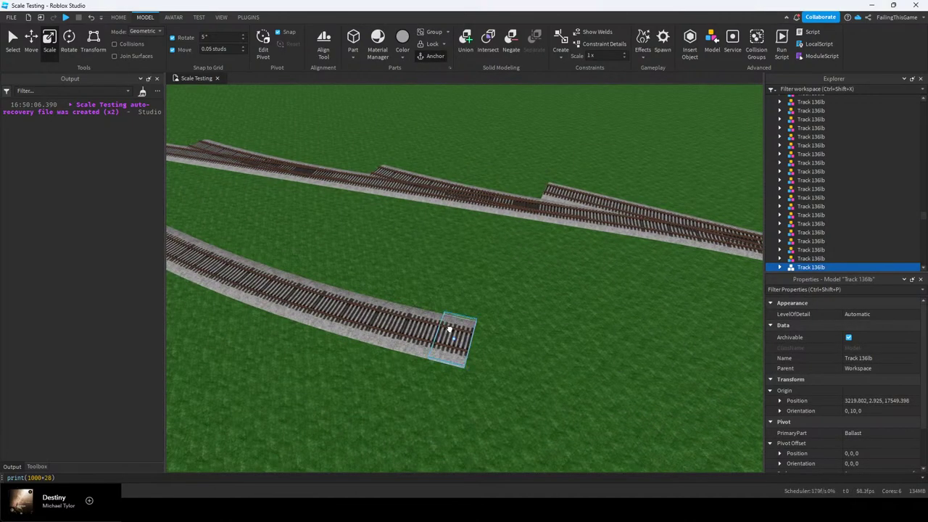
{"action": "left_click", "coordinate": [434, 310]}
{"action": "left_click", "coordinate": [422, 345]}
{"action": "right_click_drag", "start_coordinate": [517, 342], "coordinate": [517, 342]}
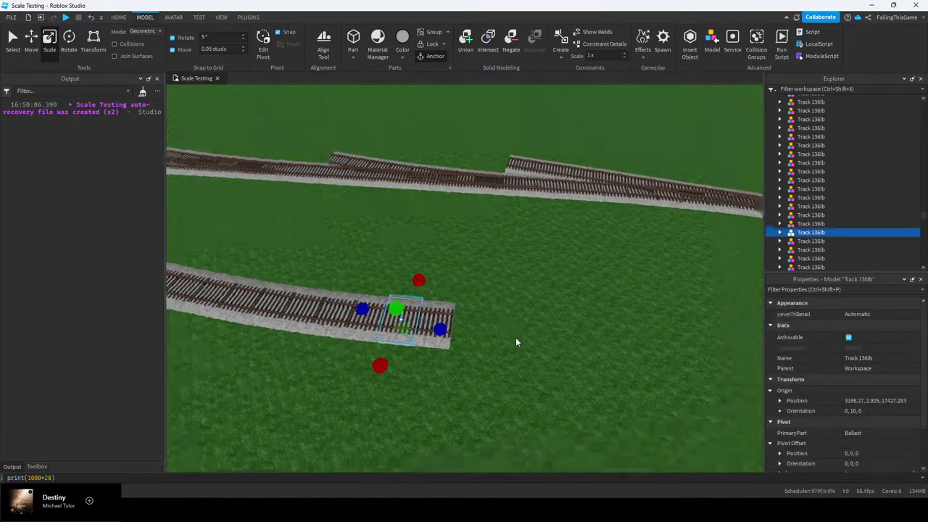
Extend the Ballast of the branch curve's end segment across the gap to meet the track opposite
{"action": "left_click", "coordinate": [447, 326]}
{"action": "scroll", "coordinate": [447, 325], "scroll_direction": "up", "scroll_amount": 4}
{"action": "left_click", "coordinate": [440, 310], "text": "alt"}
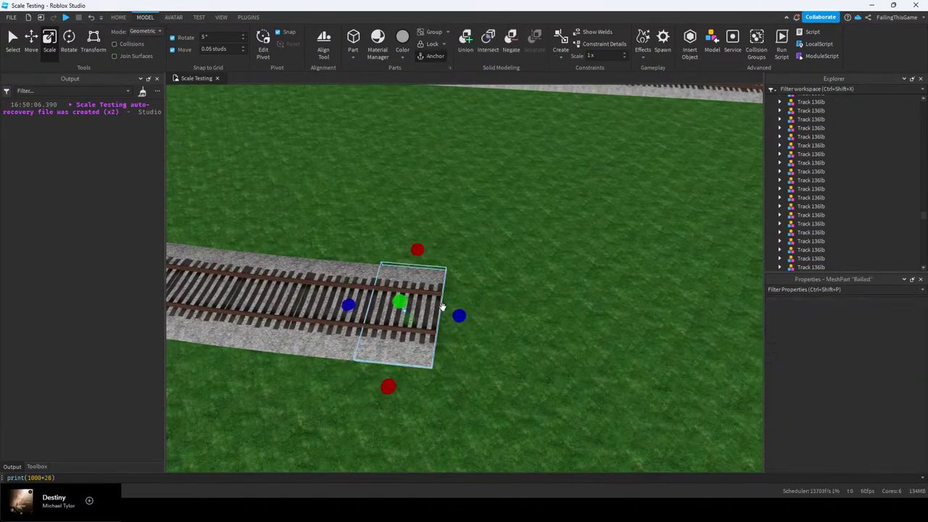
{"action": "scroll", "coordinate": [479, 314], "scroll_direction": "down", "scroll_amount": 4}
{"action": "key", "text": "d"}
{"action": "left_click_drag", "start_coordinate": [460, 315], "coordinate": [551, 301]}
{"action": "scroll", "coordinate": [550, 300], "scroll_direction": "up", "scroll_amount": 8}
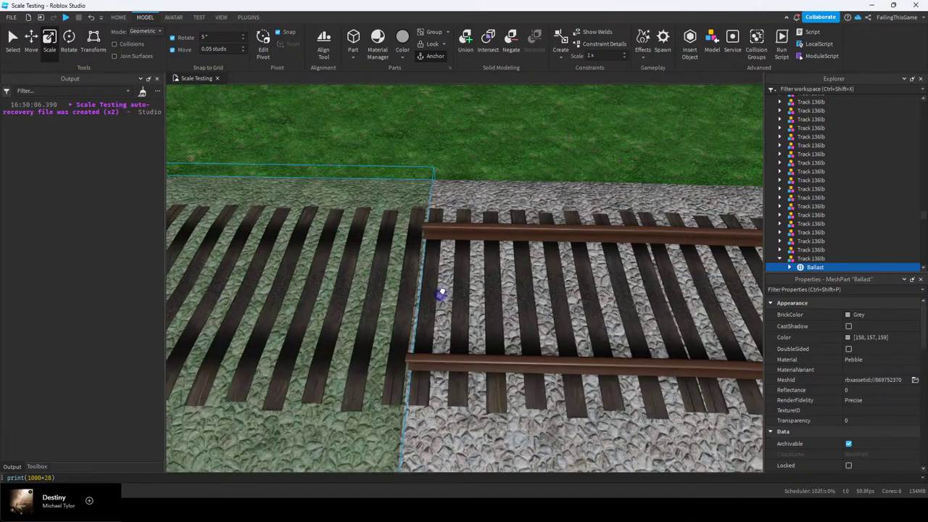
{"action": "scroll", "coordinate": [439, 294], "scroll_direction": "down", "scroll_amount": 10}
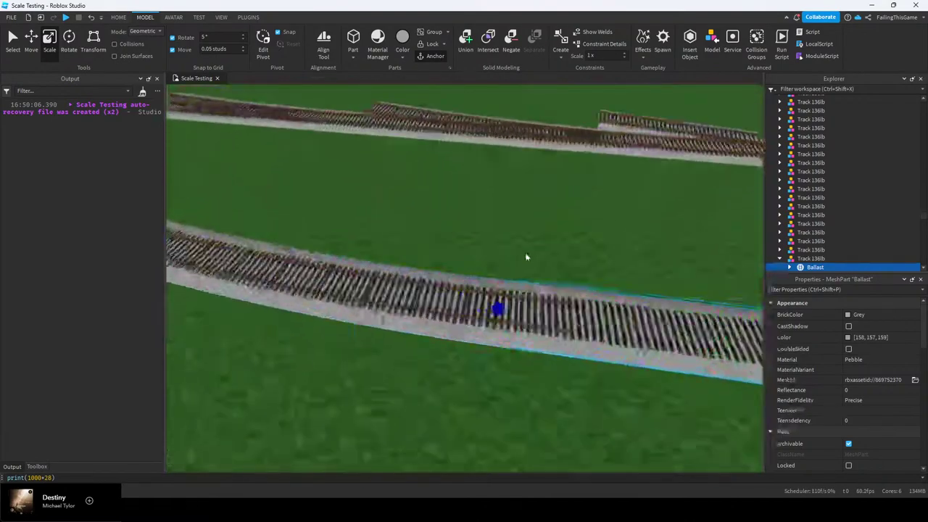
Extend the branch curve's end rail on the ladder side across the gap to meet the opposite rail
{"action": "left_click", "coordinate": [525, 254]}
{"action": "scroll", "coordinate": [515, 262], "scroll_direction": "up", "scroll_amount": 8}
{"action": "left_click", "coordinate": [473, 316], "text": "alt"}
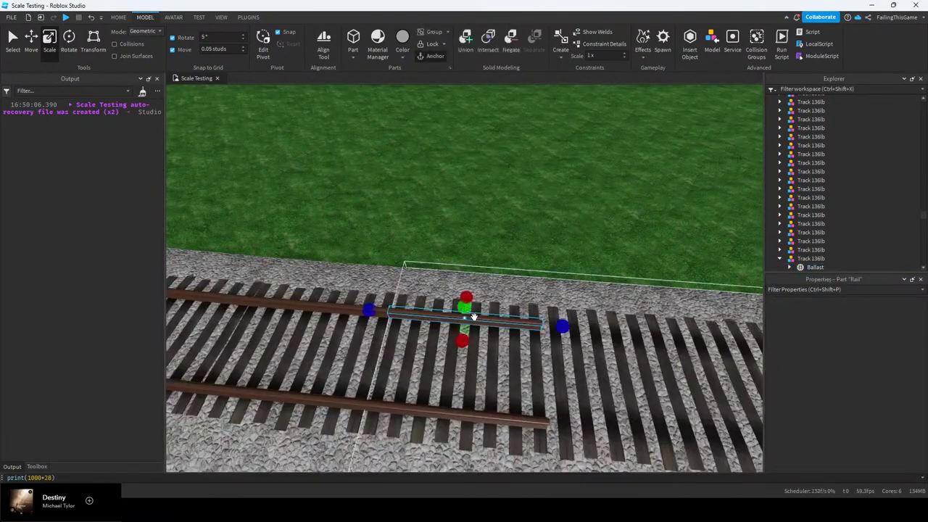
{"action": "scroll", "coordinate": [558, 325], "scroll_direction": "down", "scroll_amount": 4}
{"action": "key", "text": "d"}
{"action": "left_click_drag", "start_coordinate": [556, 324], "coordinate": [503, 328]}
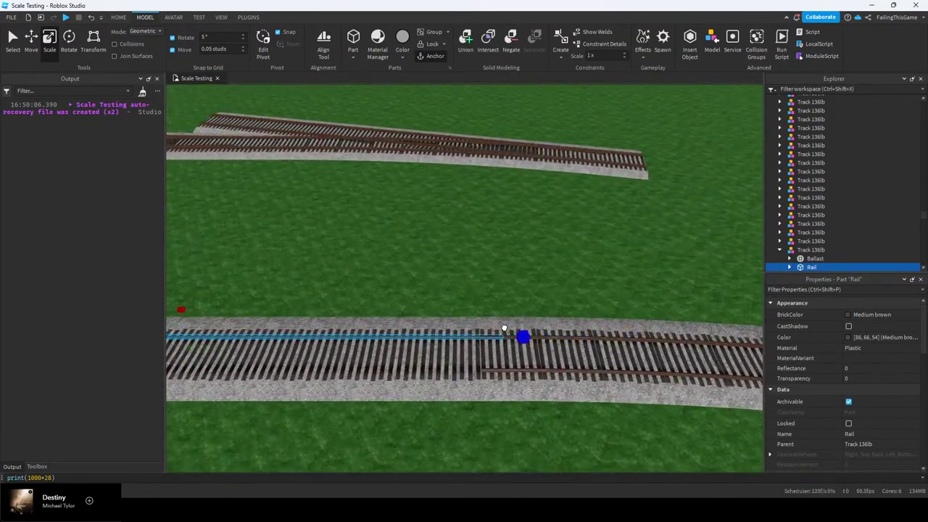
{"action": "scroll", "coordinate": [487, 332], "scroll_direction": "up", "scroll_amount": 10}
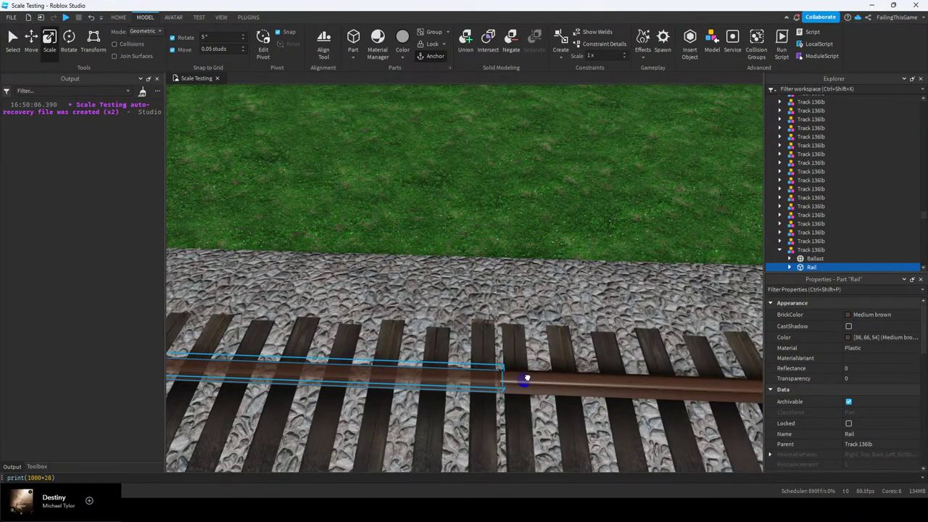
Extend the branch curve's other end rail, away from the ladder, across the gap to the opposite rail
{"action": "scroll", "coordinate": [528, 378], "scroll_direction": "down", "scroll_amount": 8}
{"action": "key", "text": "a"}
{"action": "left_click", "coordinate": [467, 347]}
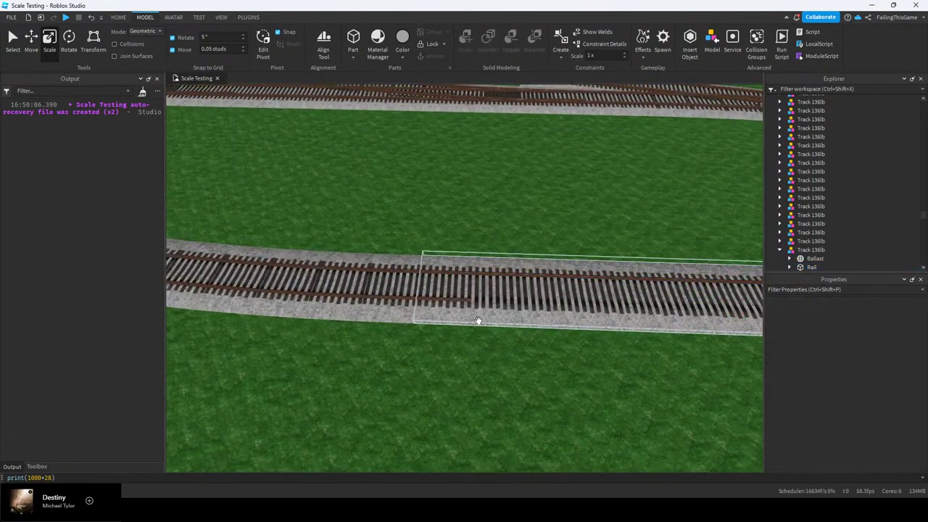
{"action": "left_click", "coordinate": [464, 300]}
{"action": "left_click_drag", "start_coordinate": [497, 300], "coordinate": [498, 303]}
{"action": "key", "text": "d"}
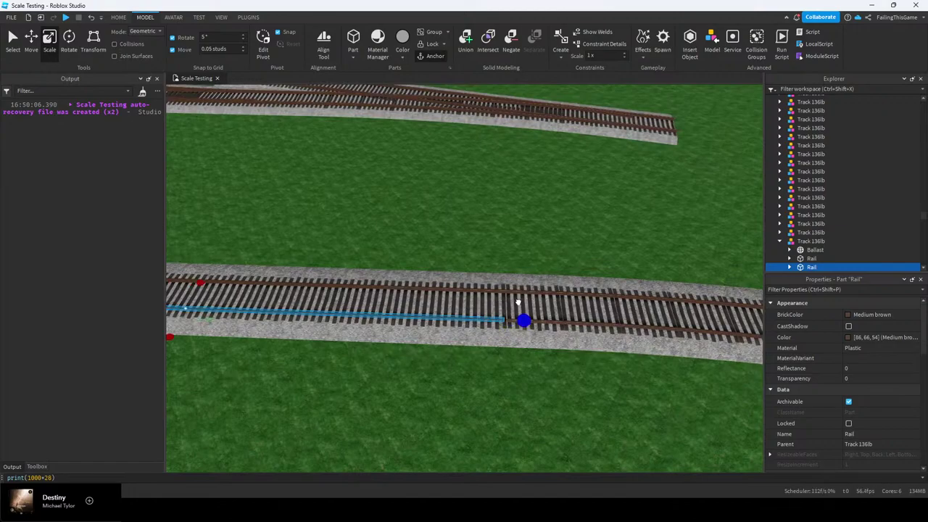
{"action": "scroll", "coordinate": [515, 301], "scroll_direction": "up", "scroll_amount": 7}
{"action": "right_click_drag", "start_coordinate": [514, 300], "coordinate": [496, 316]}
{"action": "scroll", "coordinate": [516, 301], "scroll_direction": "up", "scroll_amount": 3}
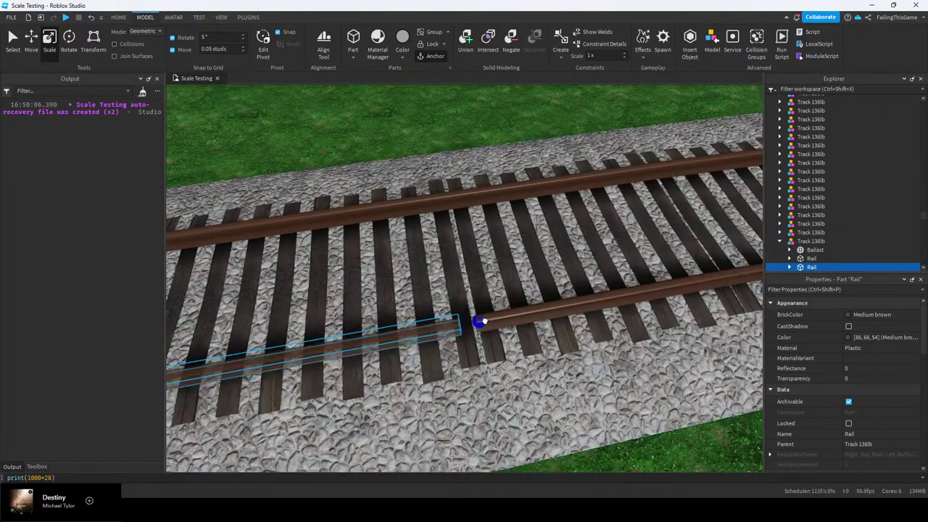
{"action": "scroll", "coordinate": [498, 316], "scroll_direction": "down", "scroll_amount": 6}
{"action": "left_click", "coordinate": [472, 219]}
{"action": "right_click_drag", "start_coordinate": [472, 219], "coordinate": [506, 224]}
{"action": "key", "text": "e"}
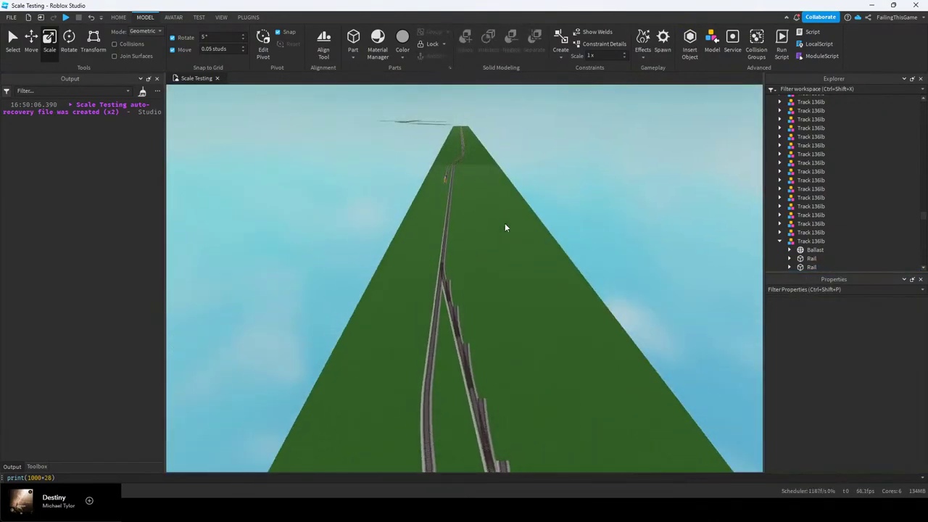
{"action": "key", "text": "s"}
{"action": "key", "text": "q"}
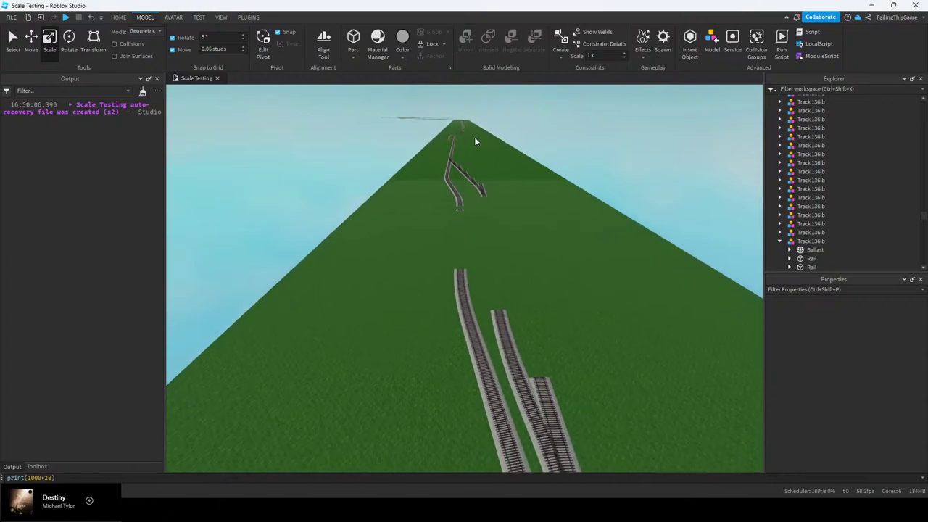
Examine the layout of the ladder tracks and the separate switches and curves across the gap on the baseplate
{"action": "key", "text": "e"}
{"action": "key", "text": "d"}
{"action": "key", "text": "s"}
{"action": "key", "text": "q"}
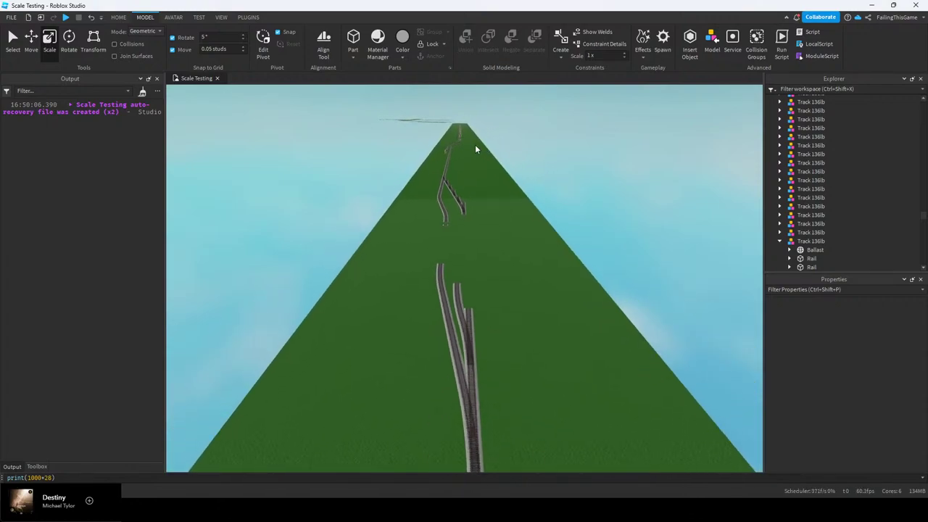
{"action": "key", "text": "e"}
{"action": "key", "text": "e"}
{"action": "right_click_drag", "start_coordinate": [459, 147], "coordinate": [455, 292]}
{"action": "key", "text": "q"}
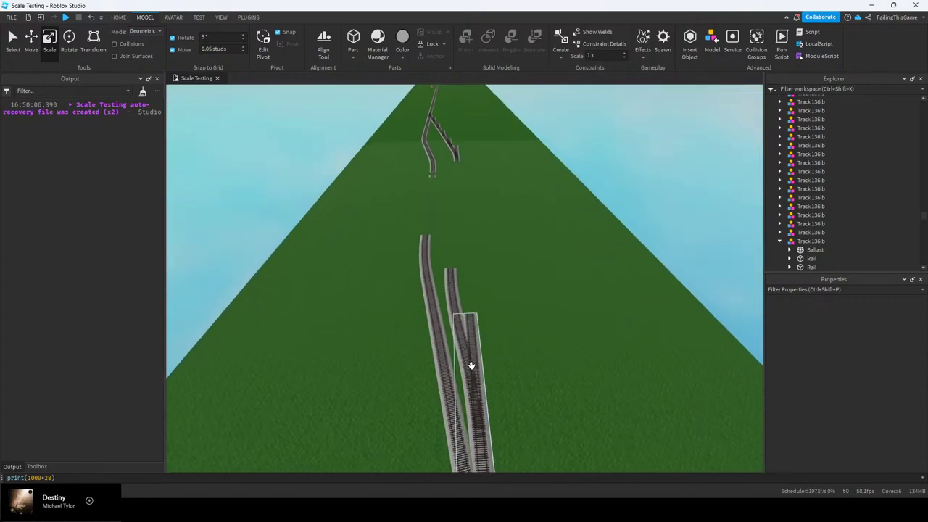
{"action": "key", "text": "s"}
{"action": "mouse_move", "coordinate": [482, 246]}
{"action": "right_mouse_down"}
{"action": "mouse_move", "coordinate": [478, 311]}
{"action": "mouse_move", "coordinate": [481, 231]}
{"action": "right_mouse_up"}
{"action": "key", "text": "q"}
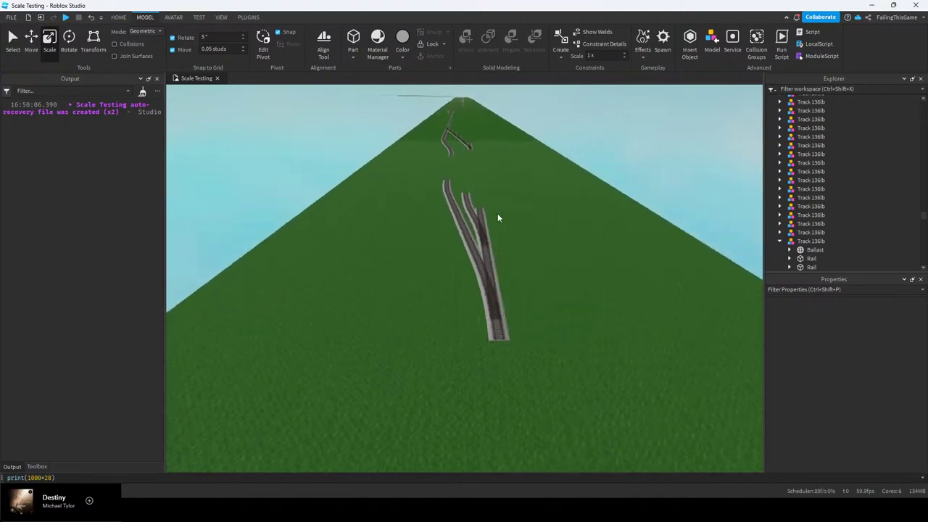
{"action": "key", "text": "w"}
{"action": "key", "text": "e"}
{"action": "key", "text": "q"}
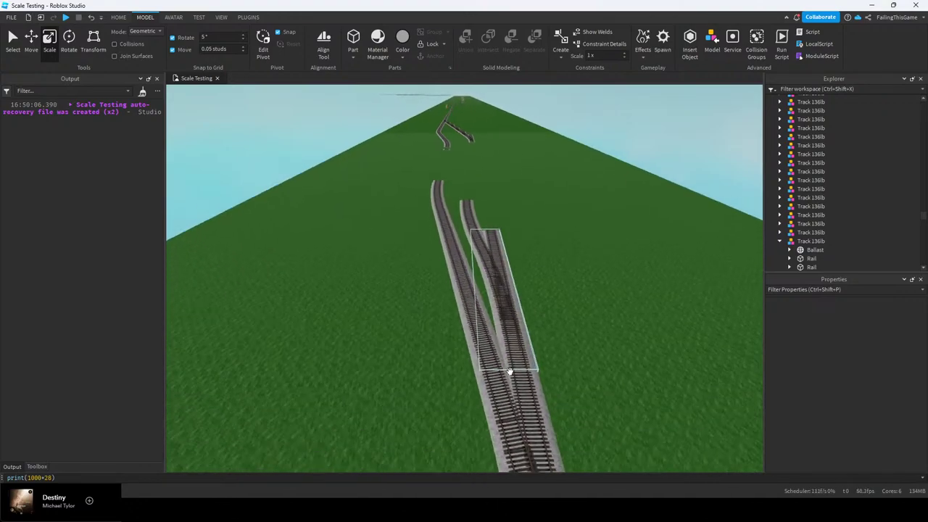
{"action": "key", "text": "s"}
{"action": "key", "text": "w"}
{"action": "key", "text": "e"}
{"action": "key", "text": "w"}
{"action": "key", "text": "e"}
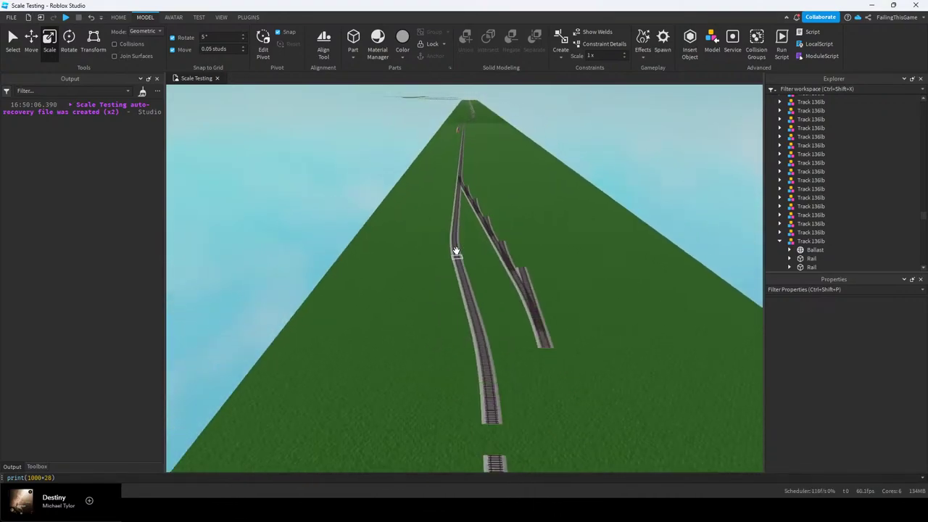
{"action": "key", "text": "q"}
{"action": "key", "text": "w"}
{"action": "key", "text": "e"}
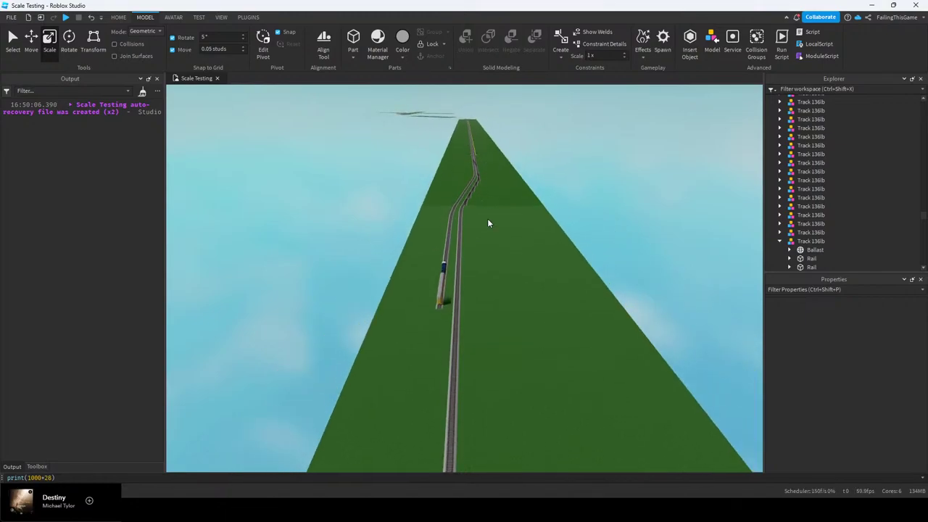
{"action": "key", "text": "s"}
{"action": "key", "text": "q"}
{"action": "key", "text": "e"}
{"action": "key", "text": "d"}
{"action": "scroll", "coordinate": [462, 174], "scroll_direction": "up", "scroll_amount": 10}
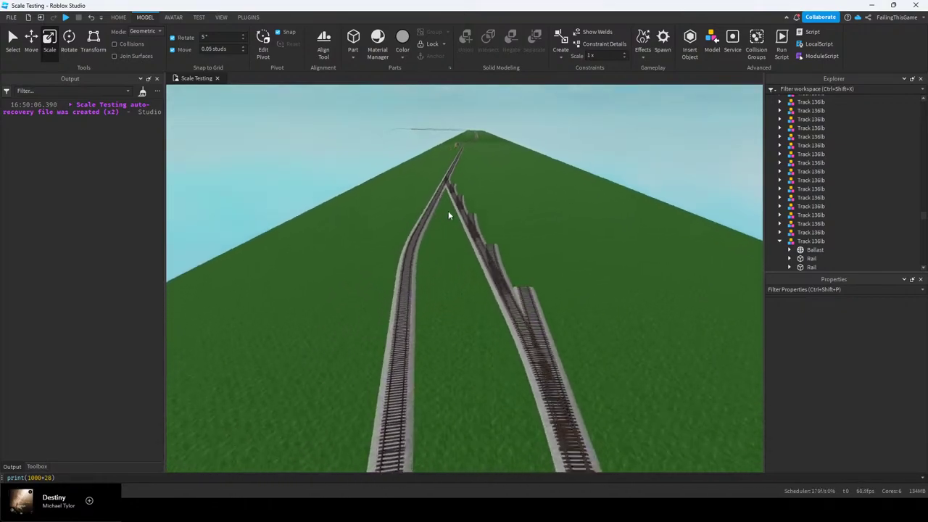
{"action": "scroll", "coordinate": [466, 212], "scroll_direction": "down", "scroll_amount": 10}
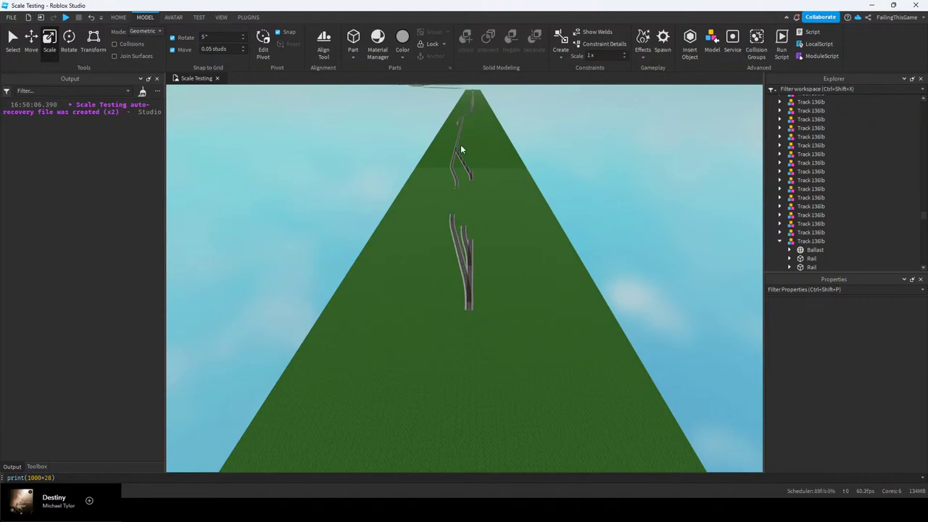
{"action": "scroll", "coordinate": [517, 294], "scroll_direction": "up", "scroll_amount": 6}
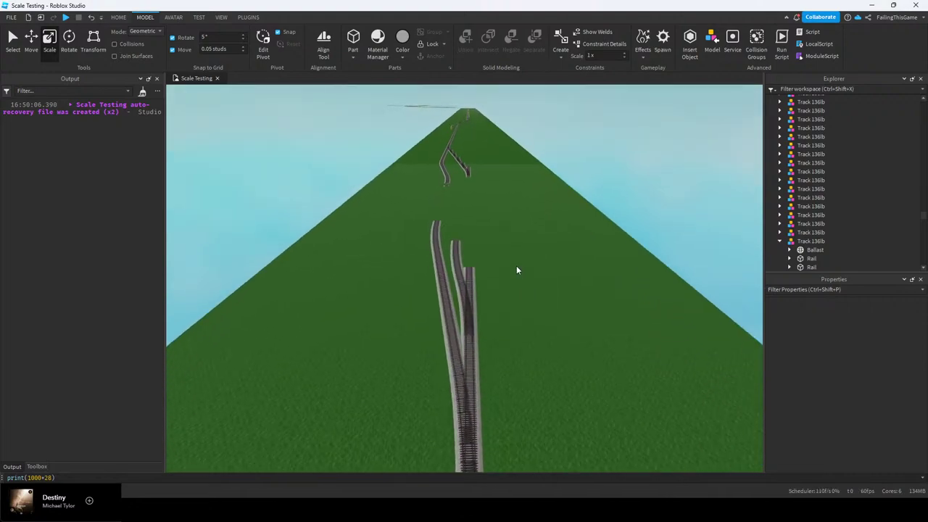
{"action": "right_click_drag", "start_coordinate": [506, 258], "coordinate": [501, 257]}
{"action": "scroll", "coordinate": [501, 257], "scroll_direction": "down", "scroll_amount": 5}
{"action": "scroll", "coordinate": [499, 258], "scroll_direction": "down", "scroll_amount": 3}
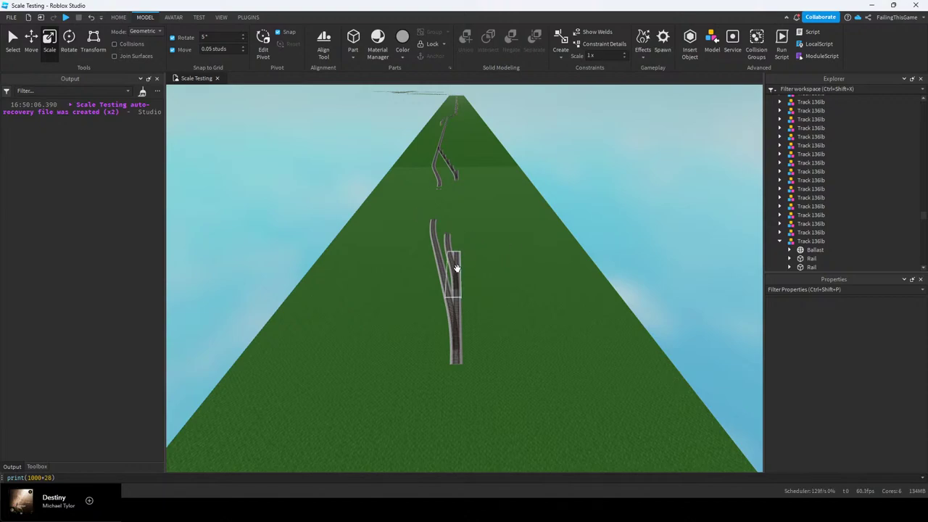
{"action": "scroll", "coordinate": [455, 265], "scroll_direction": "up", "scroll_amount": 1}
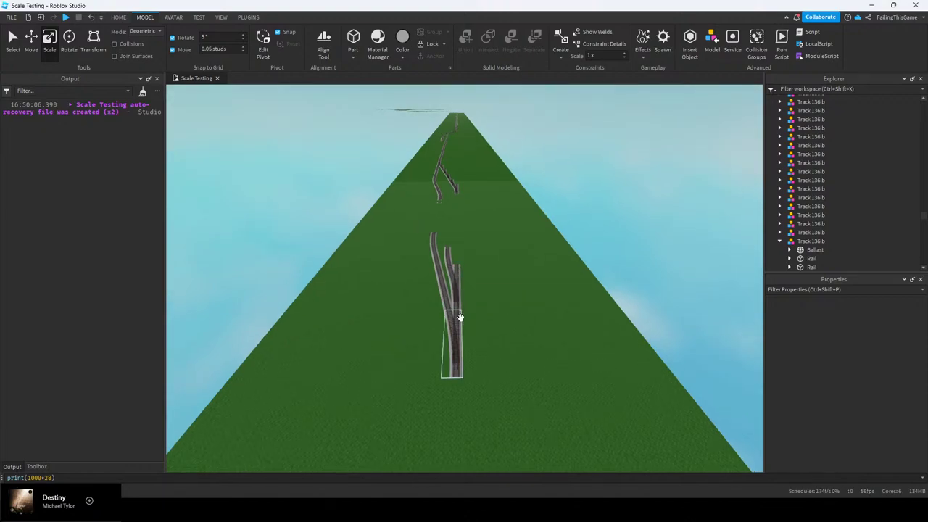
Try to move the outer curve and its switch along the baseplate away from the ladder with 100-stud move snapping
{"action": "left_click_drag", "start_coordinate": [416, 219], "coordinate": [442, 303]}
{"action": "scroll", "coordinate": [442, 303], "scroll_direction": "up", "scroll_amount": 2}
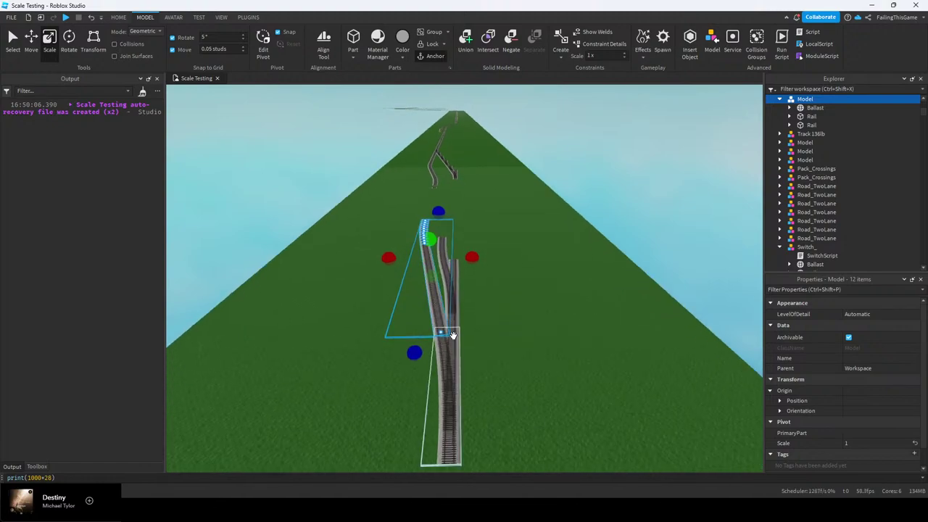
{"action": "left_click", "coordinate": [451, 369], "text": "ctrl"}
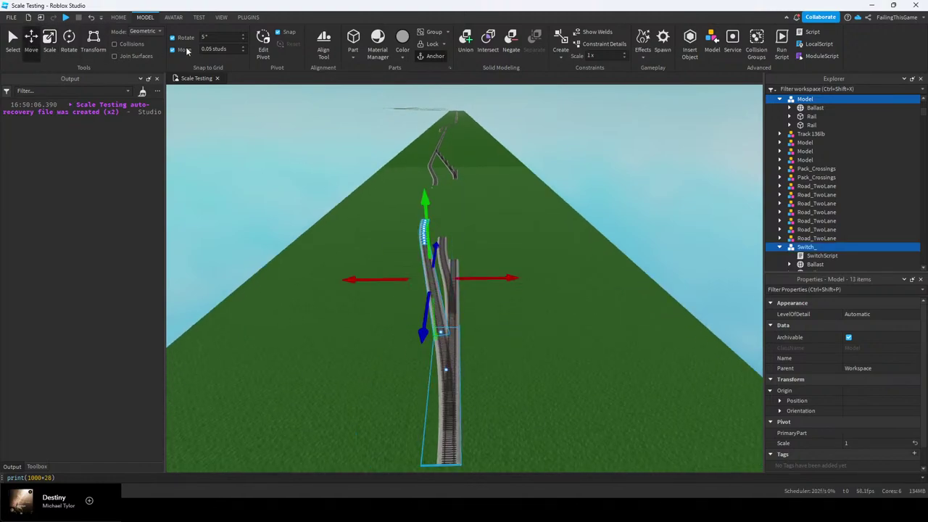
{"action": "right_click_drag", "start_coordinate": [394, 195], "coordinate": [394, 195]}
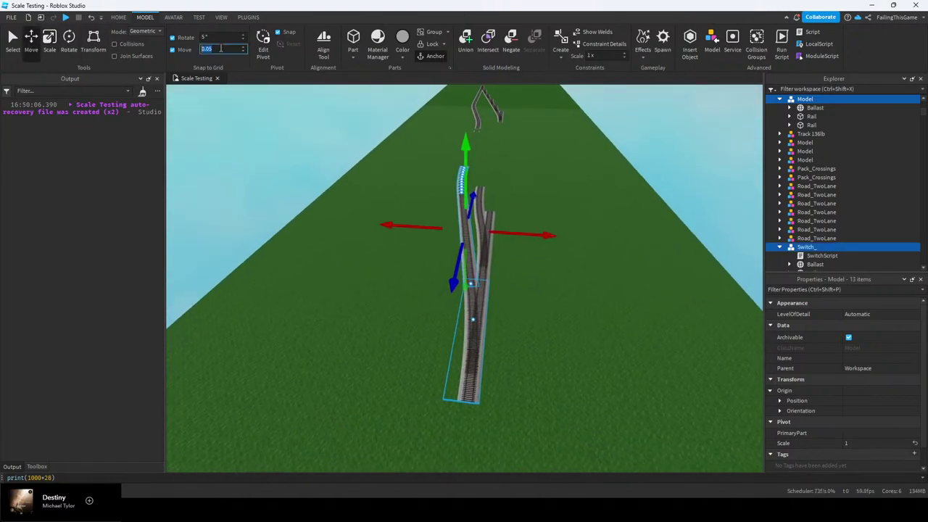
{"action": "scroll", "coordinate": [451, 279], "scroll_direction": "down", "scroll_amount": 5}
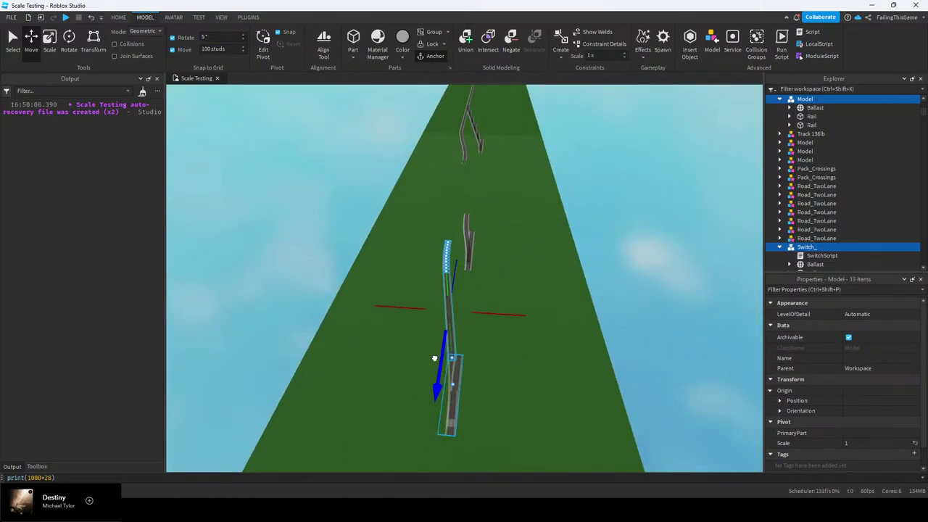
{"action": "left_click_drag", "start_coordinate": [434, 359], "coordinate": [419, 398]}
{"action": "right_click_drag", "start_coordinate": [497, 305], "coordinate": [498, 304]}
{"action": "scroll", "coordinate": [498, 305], "scroll_direction": "down", "scroll_amount": 3}
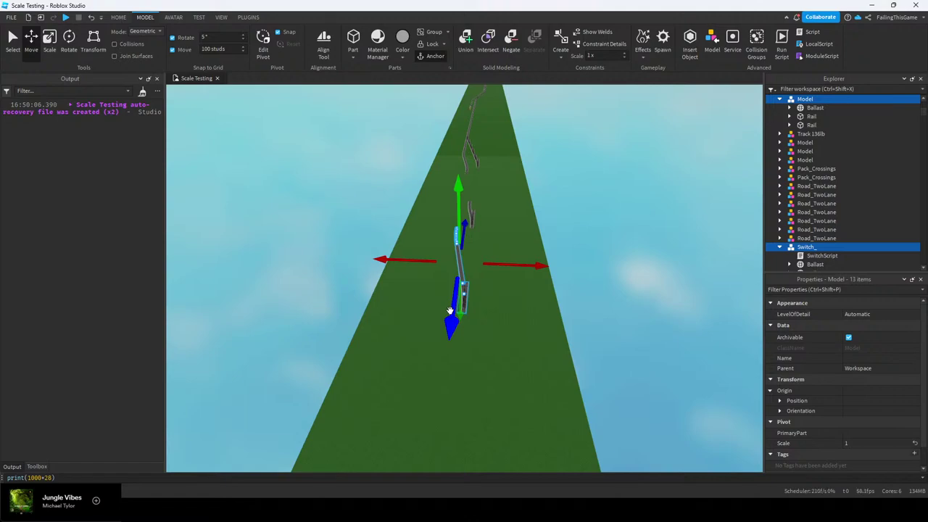
{"action": "left_click_drag", "start_coordinate": [454, 304], "coordinate": [462, 252]}
{"action": "scroll", "coordinate": [475, 265], "scroll_direction": "up", "scroll_amount": 6}
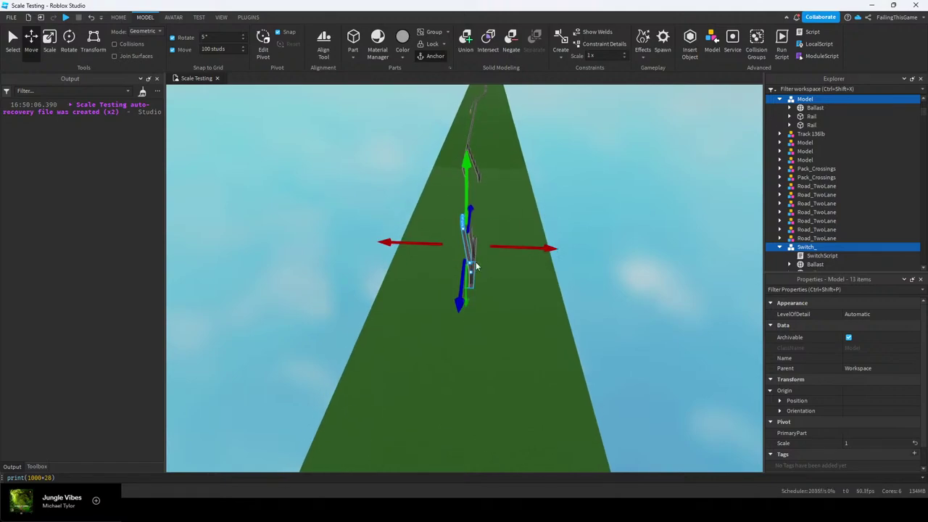
{"action": "left_click", "coordinate": [475, 239]}
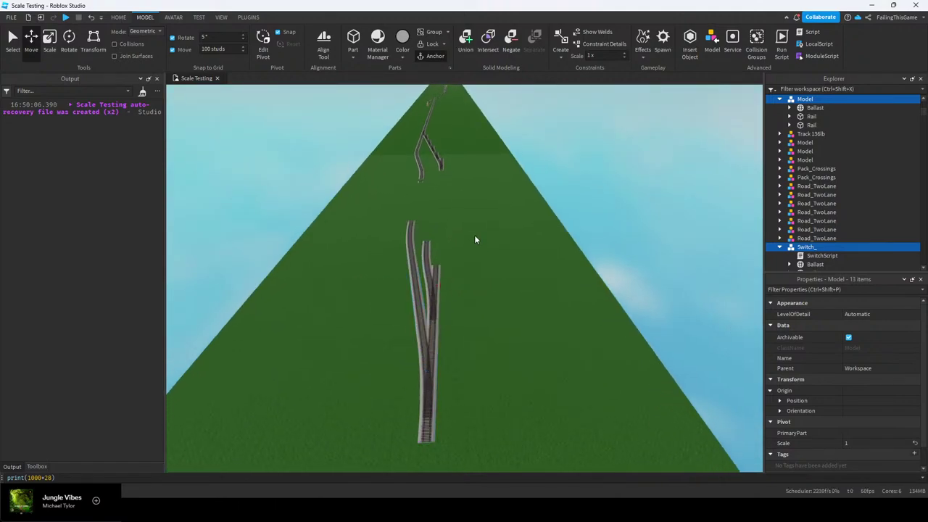
Move both curves and both switches of the separate group together, farther along the baseplate from the ladder, in 100-stud increments
{"action": "left_click_drag", "start_coordinate": [380, 205], "coordinate": [476, 398]}
{"action": "scroll", "coordinate": [436, 323], "scroll_direction": "down", "scroll_amount": 4}
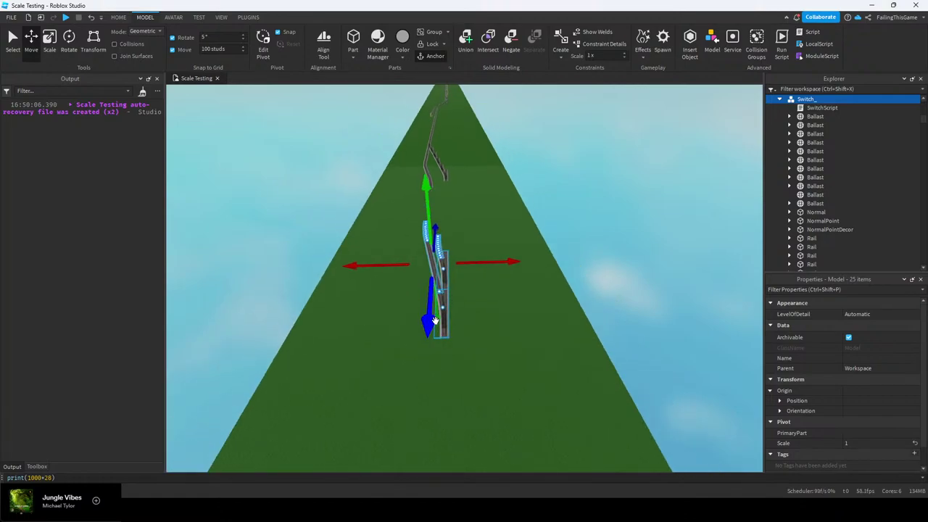
{"action": "scroll", "coordinate": [432, 342], "scroll_direction": "down", "scroll_amount": 2}
{"action": "left_click_drag", "start_coordinate": [431, 342], "coordinate": [433, 373]}
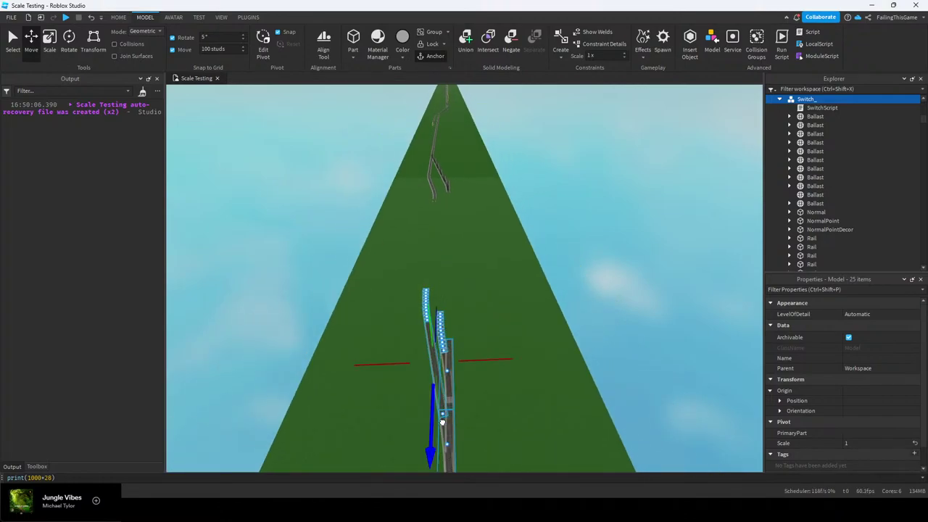
{"action": "left_click_drag", "start_coordinate": [442, 422], "coordinate": [442, 422]}
{"action": "middle_click_drag", "start_coordinate": [486, 404], "coordinate": [485, 350]}
{"action": "right_click_drag", "start_coordinate": [486, 350], "coordinate": [504, 389]}
{"action": "middle_click_drag", "start_coordinate": [503, 389], "coordinate": [503, 321]}
{"action": "scroll", "coordinate": [478, 326], "scroll_direction": "up", "scroll_amount": 2}
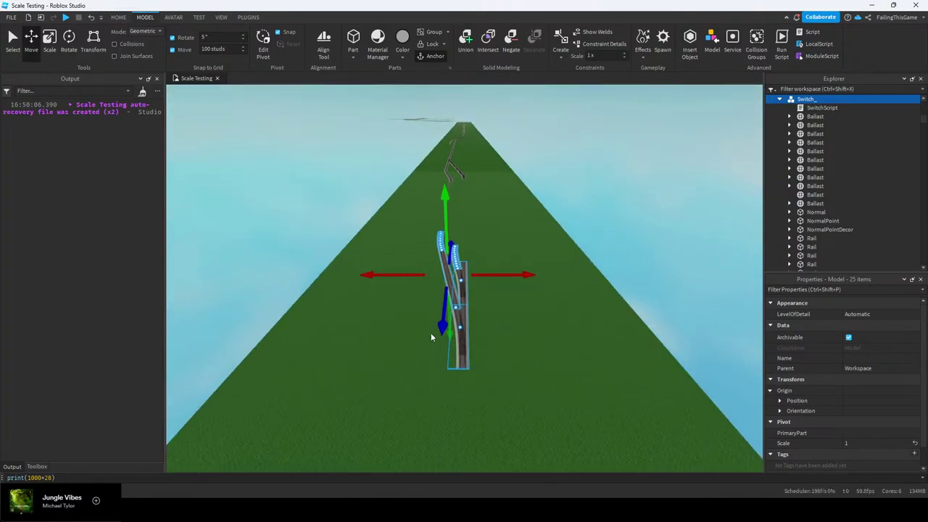
{"action": "left_click", "coordinate": [494, 324]}
Try to extend the Ballast of the short detached Track 136lb segment across the gap to the ladder-side curve's end, using 0.05-stud snapping
{"action": "scroll", "coordinate": [443, 269], "scroll_direction": "up", "scroll_amount": 4}
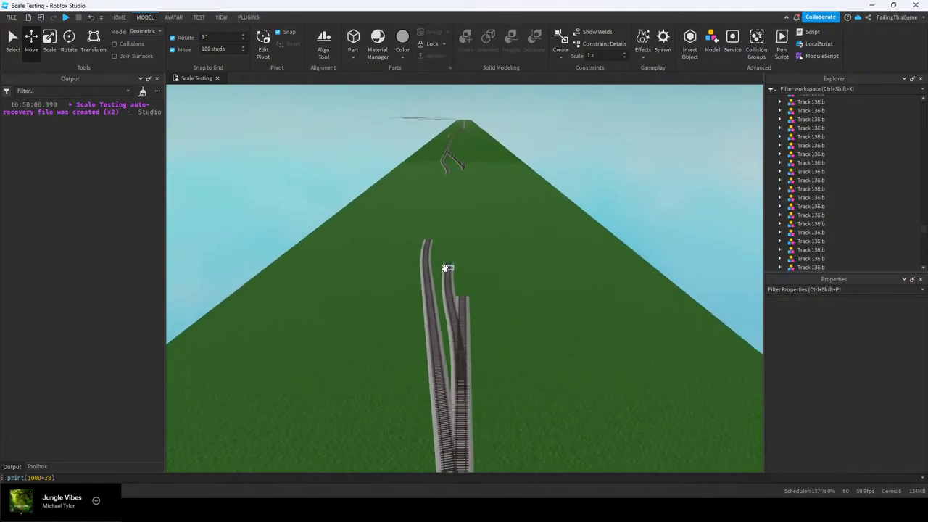
{"action": "scroll", "coordinate": [444, 209], "scroll_direction": "up", "scroll_amount": 2}
{"action": "scroll", "coordinate": [483, 225], "scroll_direction": "up", "scroll_amount": 5}
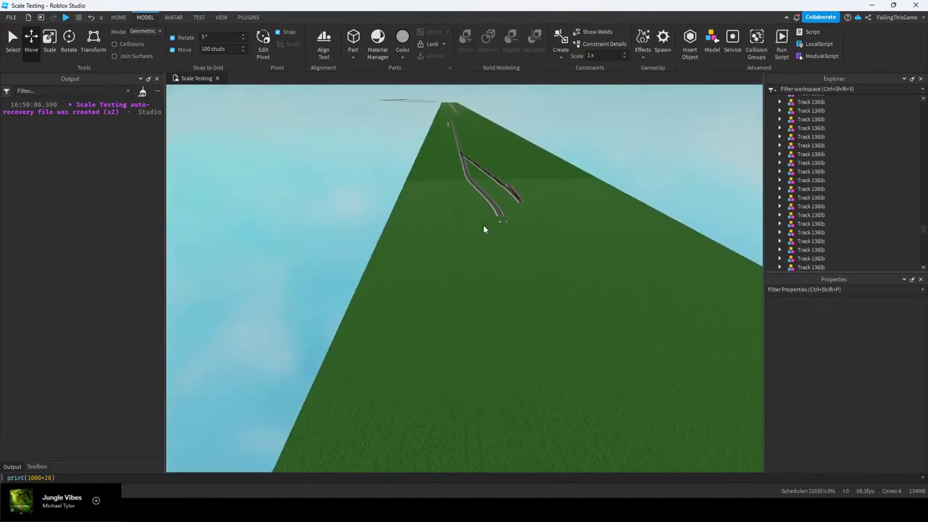
{"action": "right_click_drag", "start_coordinate": [483, 224], "coordinate": [483, 224]}
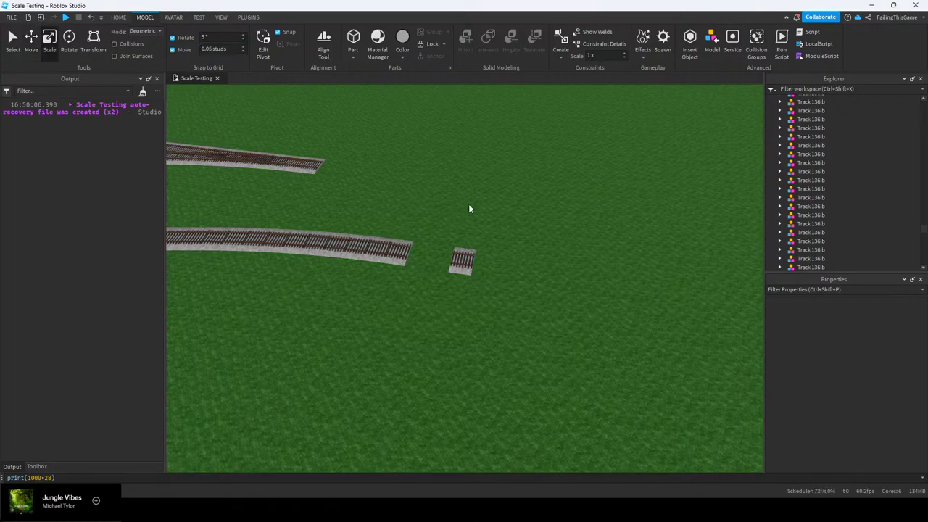
{"action": "right_click_drag", "start_coordinate": [468, 206], "coordinate": [468, 206]}
{"action": "scroll", "coordinate": [526, 245], "scroll_direction": "up", "scroll_amount": 4}
{"action": "left_click", "coordinate": [574, 266], "text": "alt"}
{"action": "left_click_drag", "start_coordinate": [544, 257], "coordinate": [332, 262]}
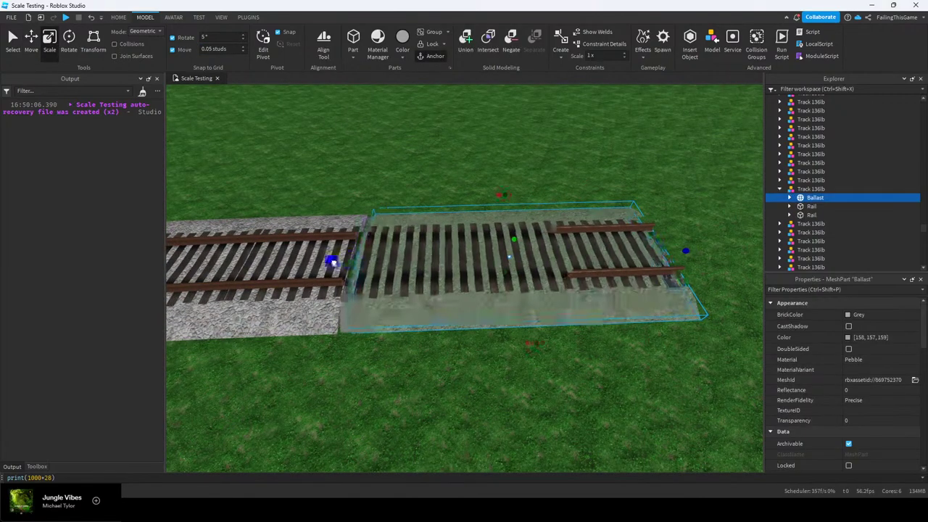
{"action": "scroll", "coordinate": [332, 261], "scroll_direction": "up", "scroll_amount": 3}
{"action": "middle_click_drag", "start_coordinate": [377, 262], "coordinate": [464, 232]}
{"action": "left_click_drag", "start_coordinate": [427, 232], "coordinate": [416, 234]}
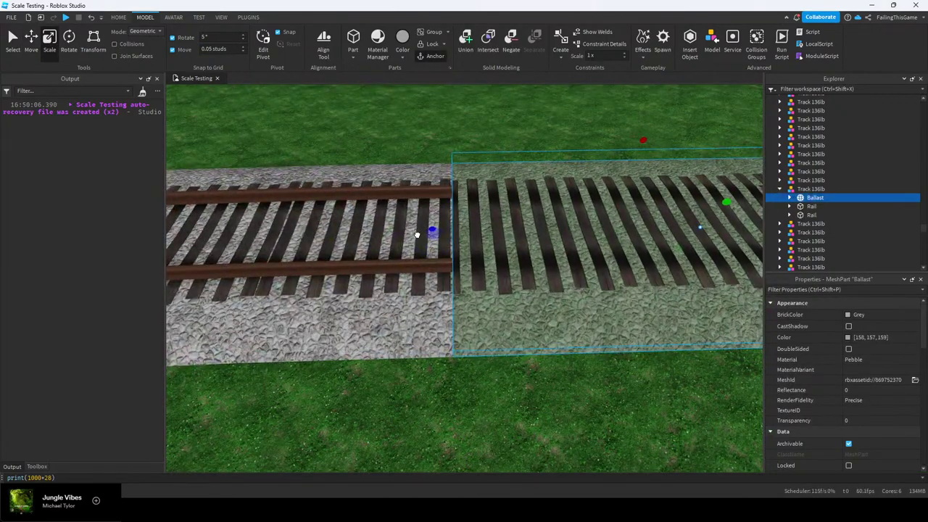
{"action": "right_click_drag", "start_coordinate": [556, 203], "coordinate": [556, 204]}
Try to extend the short segment's two rails to the curve's end, and undo the rail and Ballast extensions
{"action": "left_click", "coordinate": [646, 177]}
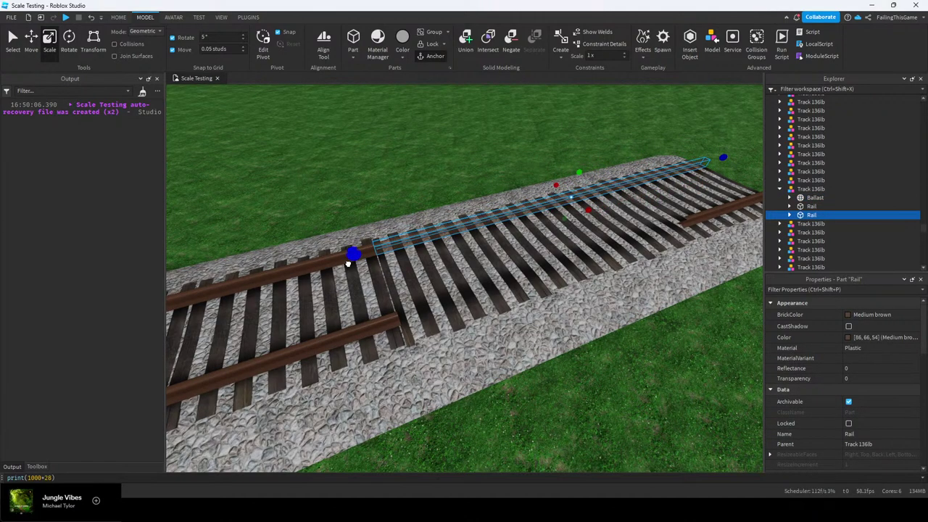
{"action": "left_click", "coordinate": [704, 217]}
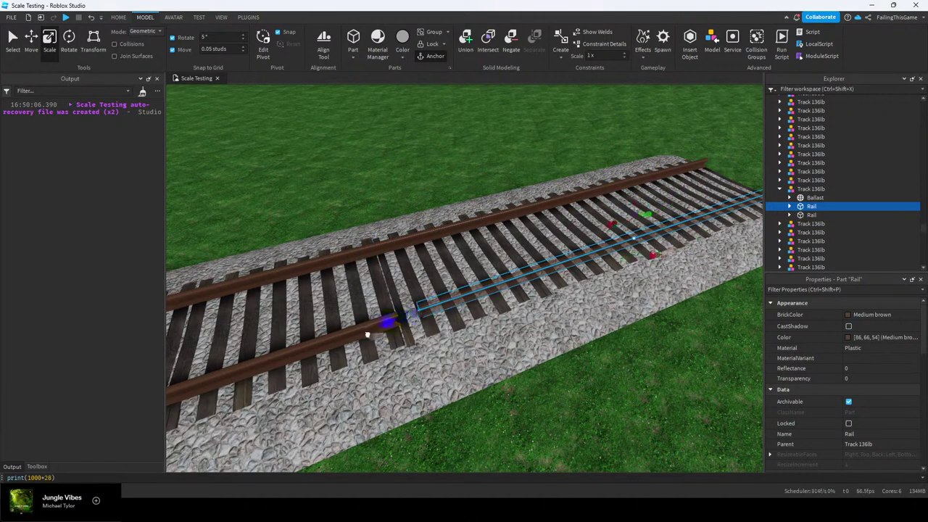
{"action": "key", "text": "ctrl+z"}
{"action": "key", "text": "ctrl+z"}
{"action": "key", "text": "ctrl+z"}
{"action": "key", "text": "ctrl+z"}
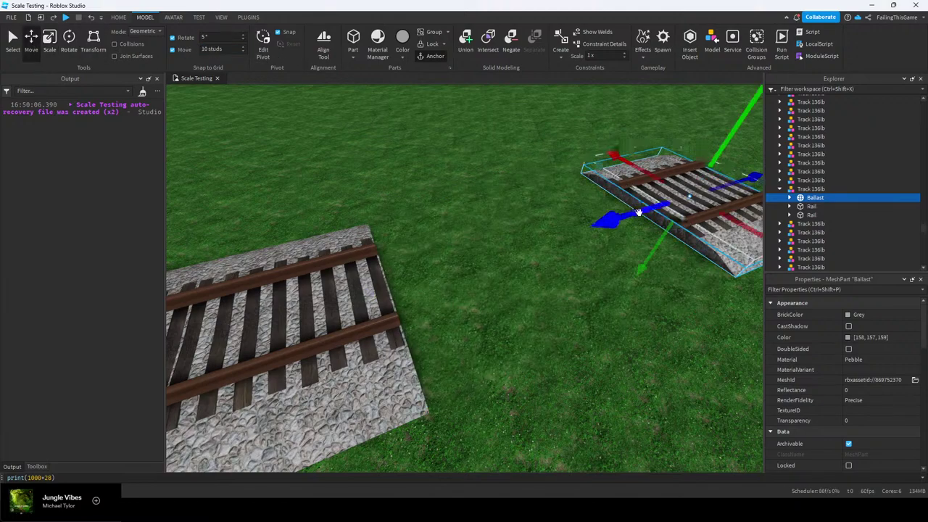
Move the whole short Track 136lb segment along its length until it butts against the end of the ladder-side curve
{"action": "left_click_drag", "start_coordinate": [638, 212], "coordinate": [405, 258]}
{"action": "key", "text": "ctrl+z"}
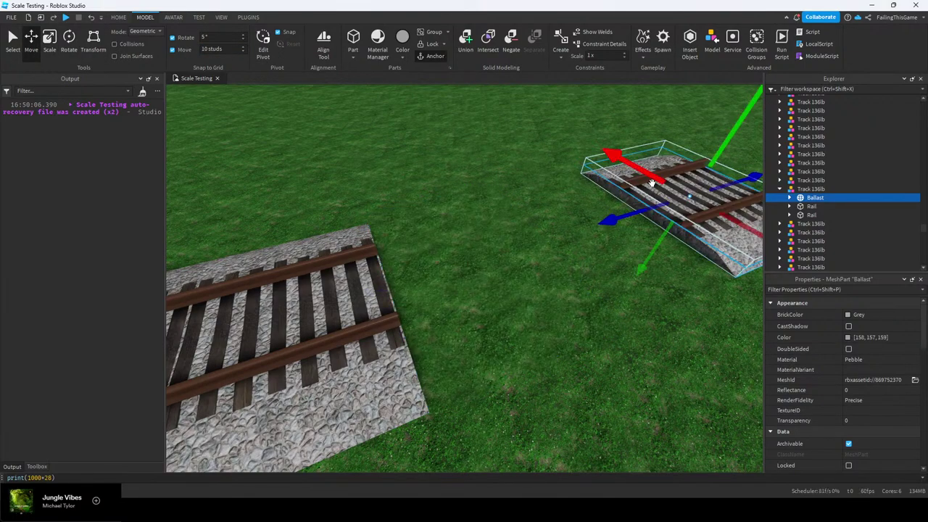
{"action": "left_click", "coordinate": [565, 189]}
{"action": "left_click", "coordinate": [638, 196]}
{"action": "left_click_drag", "start_coordinate": [624, 214], "coordinate": [406, 253]}
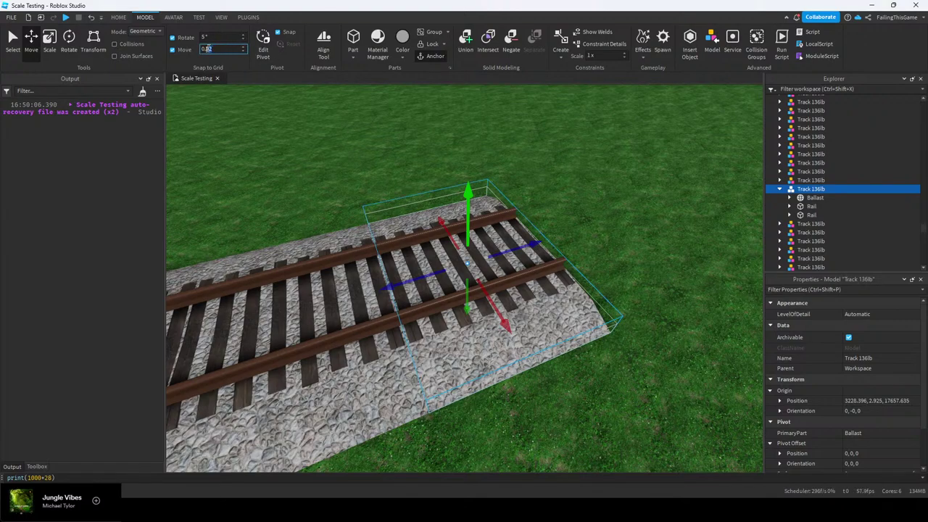
Stretch the butted segment's Ballast across the long gap to meet the end of the relocated outer curve, using 0.05-stud snapping
{"action": "left_click", "coordinate": [516, 231], "text": "alt"}
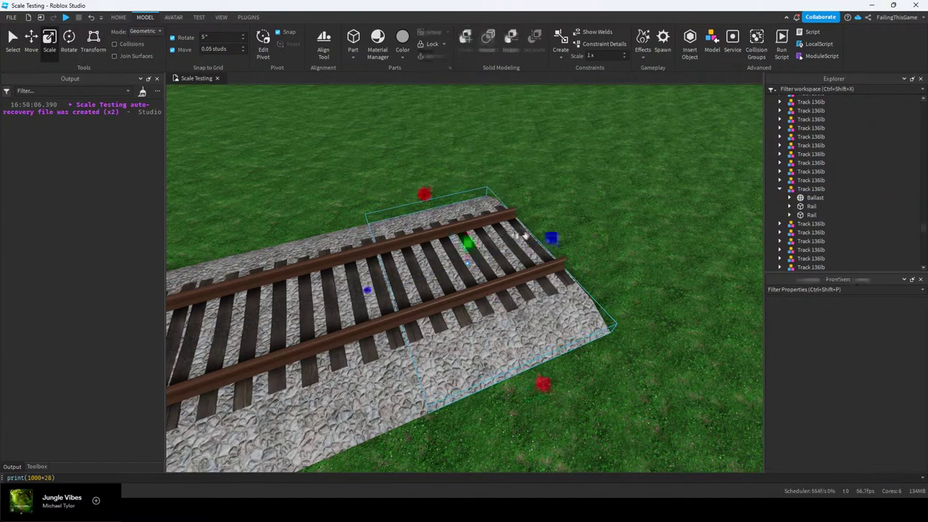
{"action": "scroll", "coordinate": [552, 235], "scroll_direction": "down", "scroll_amount": 6}
{"action": "left_click_drag", "start_coordinate": [552, 237], "coordinate": [552, 234]}
{"action": "right_click_drag", "start_coordinate": [552, 235], "coordinate": [553, 235]}
{"action": "left_click_drag", "start_coordinate": [553, 234], "coordinate": [532, 246]}
{"action": "right_click_drag", "start_coordinate": [552, 235], "coordinate": [553, 234]}
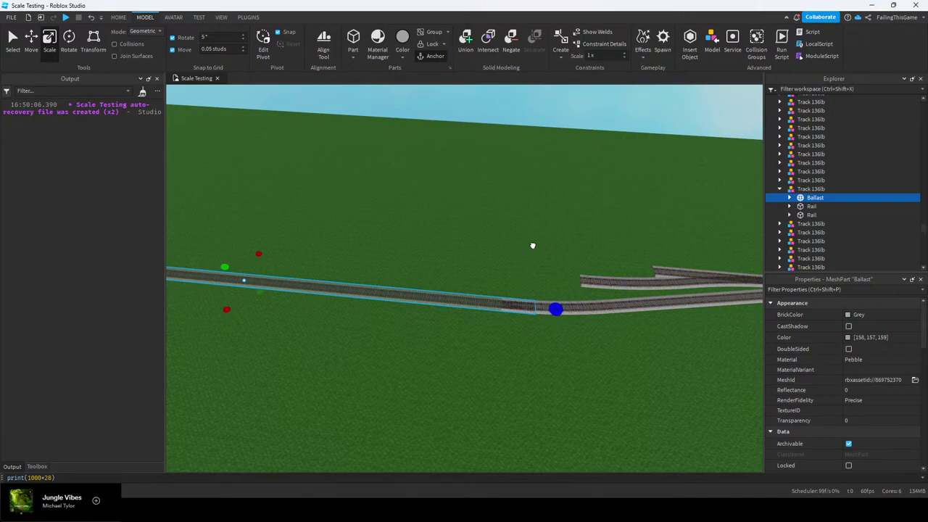
{"action": "left_click_drag", "start_coordinate": [533, 245], "coordinate": [501, 261]}
{"action": "scroll", "coordinate": [501, 262], "scroll_direction": "up", "scroll_amount": 8}
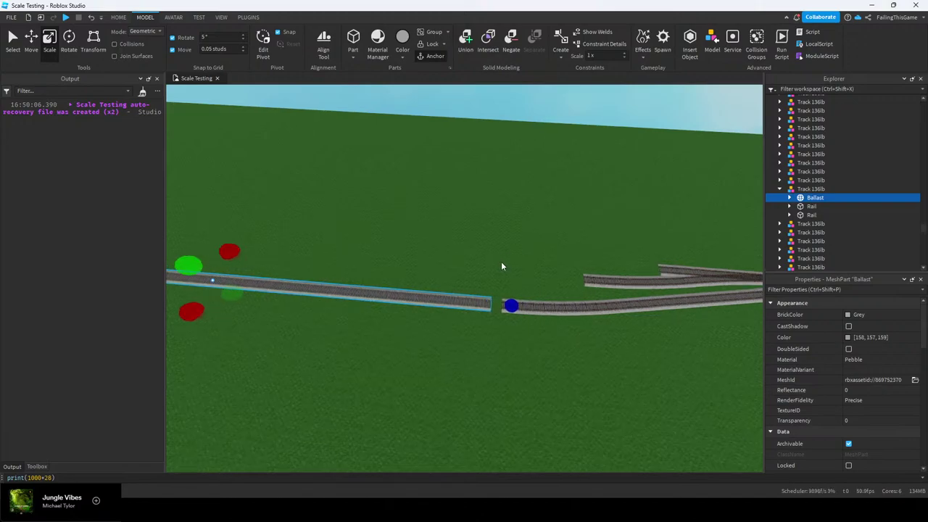
{"action": "right_click_drag", "start_coordinate": [501, 262], "coordinate": [430, 265]}
{"action": "left_click_drag", "start_coordinate": [393, 275], "coordinate": [488, 270]}
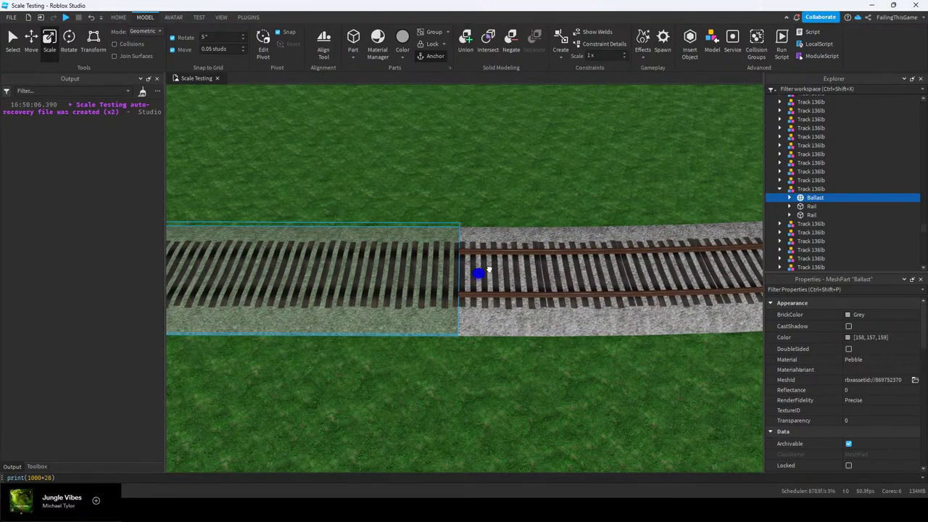
Stretch one rail of the long Track 136lb segment along its Ballast to meet the end of the relocated outer curve
{"action": "left_click", "coordinate": [496, 199]}
{"action": "right_click_drag", "start_coordinate": [496, 198], "coordinate": [499, 275]}
{"action": "key", "text": "w"}
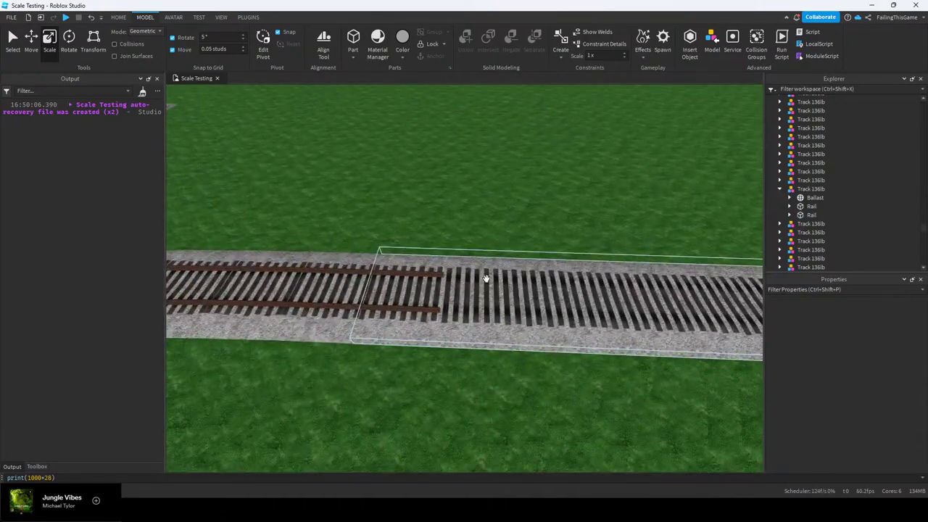
{"action": "left_click", "coordinate": [424, 276], "text": "alt"}
{"action": "key", "text": "d"}
{"action": "left_click_drag", "start_coordinate": [462, 275], "coordinate": [504, 331]}
{"action": "key", "text": "s"}
{"action": "key", "text": "d"}
{"action": "key", "text": "a"}
{"action": "key", "text": "w"}
{"action": "key", "text": "s"}
{"action": "right_click_drag", "start_coordinate": [504, 331], "coordinate": [357, 179]}
{"action": "key", "text": "d"}
{"action": "key", "text": "q"}
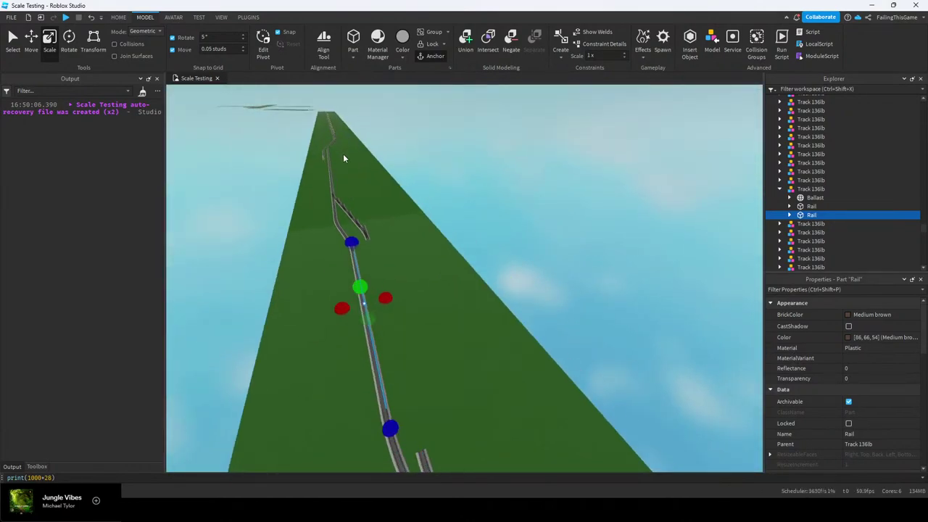
{"action": "right_click_drag", "start_coordinate": [471, 298], "coordinate": [454, 262]}
{"action": "key", "text": "w"}
{"action": "key", "text": "a"}
{"action": "key", "text": "w"}
{"action": "key", "text": "s"}
{"action": "key", "text": "d"}
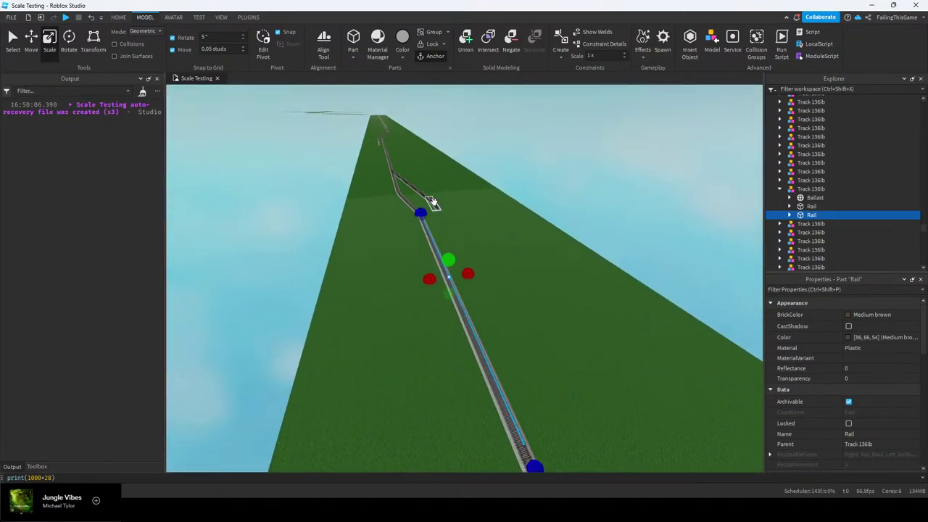
{"action": "key", "text": "w"}
{"action": "right_click_drag", "start_coordinate": [452, 218], "coordinate": [453, 219]}
{"action": "right_click_drag", "start_coordinate": [509, 246], "coordinate": [509, 247]}
{"action": "key", "text": "w"}
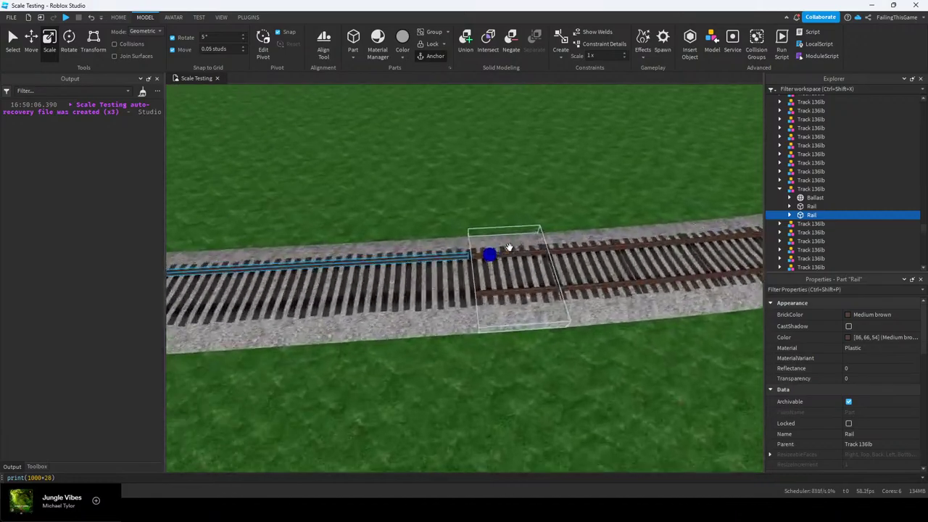
{"action": "scroll", "coordinate": [510, 248], "scroll_direction": "up", "scroll_amount": 8}
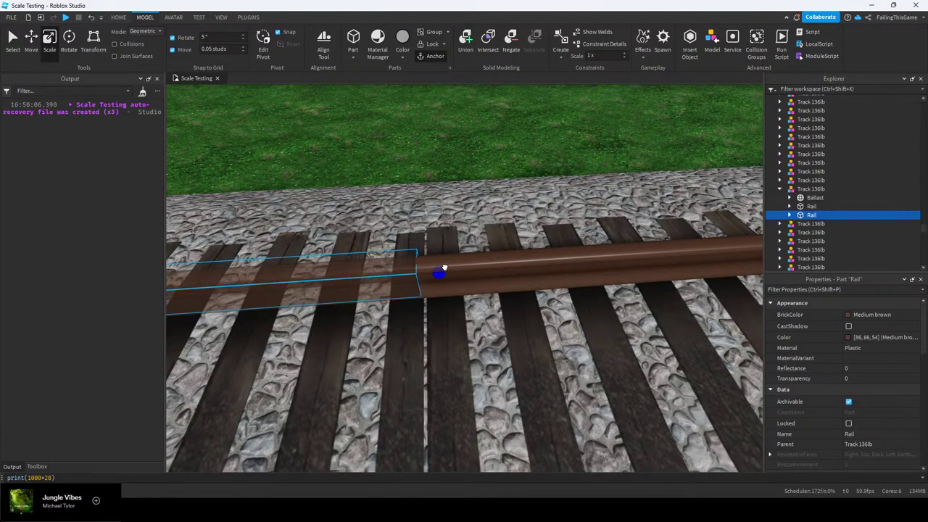
Extend the segment's remaining rail across the same long Ballast until it meets the relocated outer curve's rail
{"action": "scroll", "coordinate": [444, 265], "scroll_direction": "down", "scroll_amount": 8}
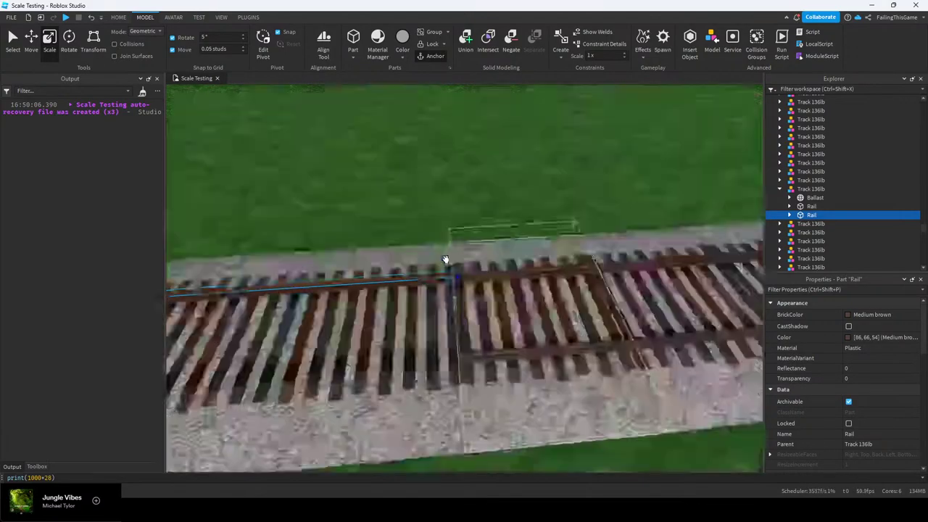
{"action": "right_click_drag", "start_coordinate": [445, 261], "coordinate": [465, 268]}
{"action": "key", "text": "a"}
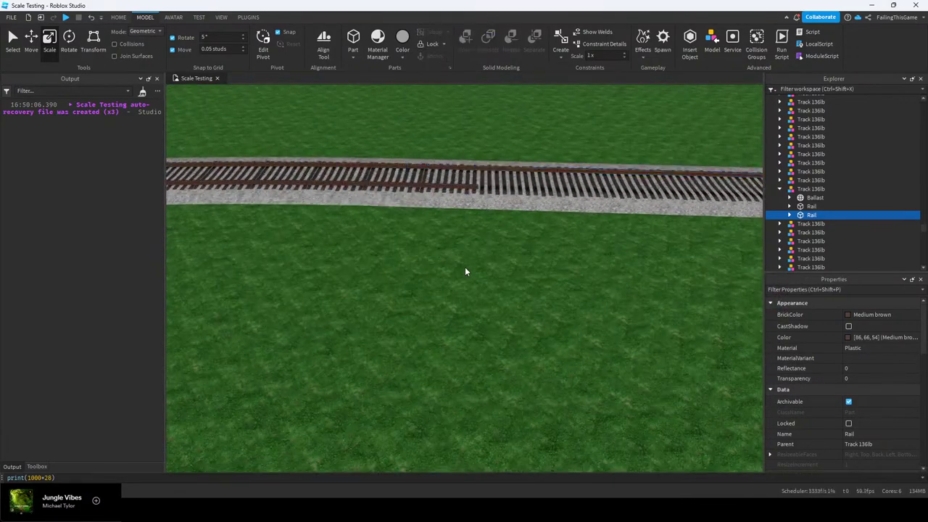
{"action": "left_click", "coordinate": [467, 269]}
{"action": "left_click", "coordinate": [468, 190], "text": "alt"}
{"action": "key", "text": "d"}
{"action": "scroll", "coordinate": [516, 188], "scroll_direction": "down", "scroll_amount": 3}
{"action": "left_click_drag", "start_coordinate": [497, 187], "coordinate": [474, 202]}
{"action": "key", "text": "d"}
{"action": "key", "text": "w"}
{"action": "right_click_drag", "start_coordinate": [407, 207], "coordinate": [511, 230]}
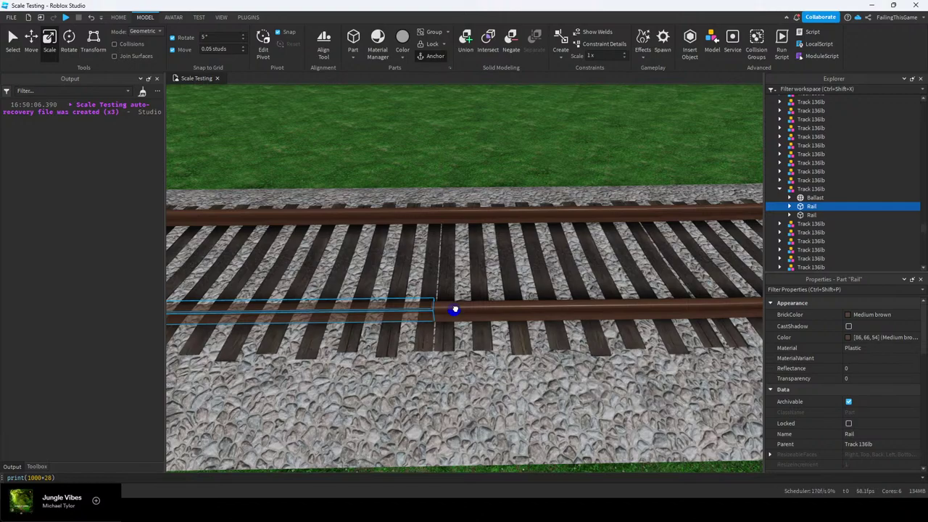
{"action": "right_click_drag", "start_coordinate": [471, 183], "coordinate": [502, 233]}
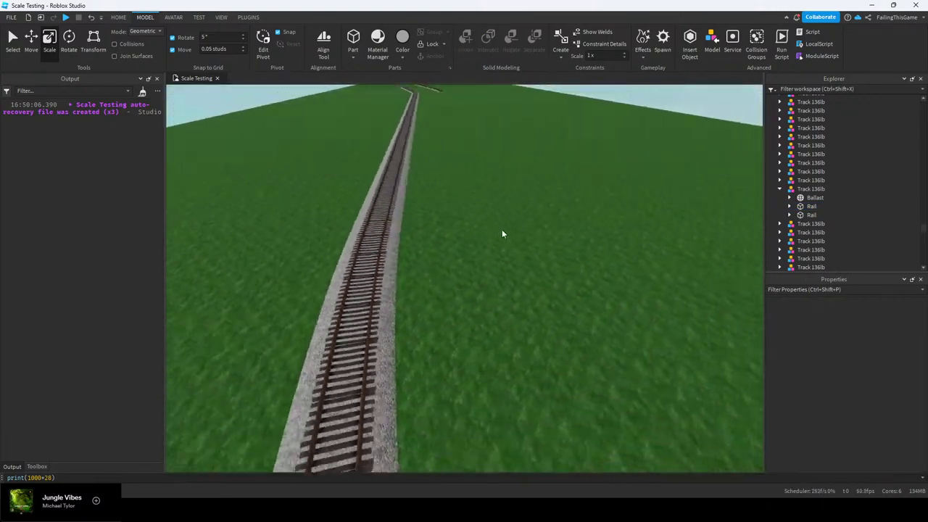
Examine the lengthened yard from the relocated far switches to the ladder, checking the joined outer track and the open track ends
{"action": "scroll", "coordinate": [499, 229], "scroll_direction": "down", "scroll_amount": 10}
{"action": "scroll", "coordinate": [466, 194], "scroll_direction": "down", "scroll_amount": 5}
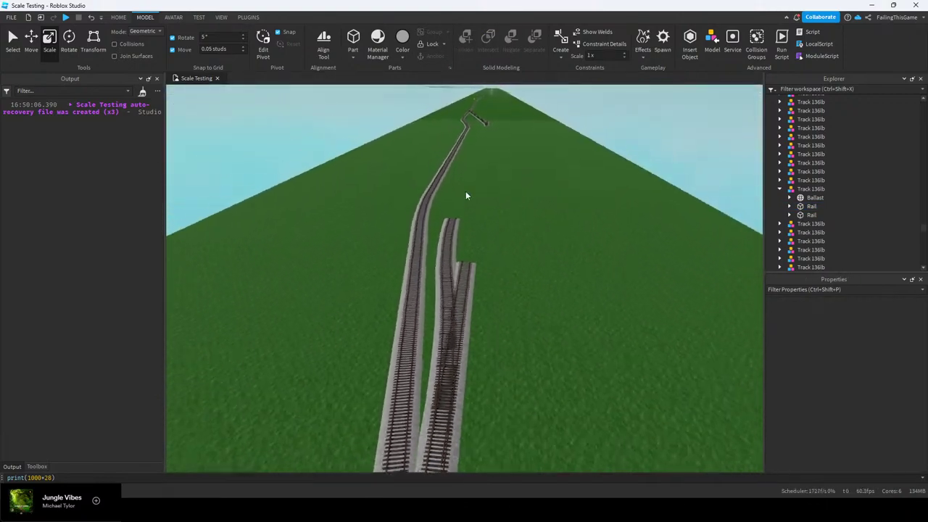
{"action": "middle_click_drag", "start_coordinate": [465, 194], "coordinate": [493, 216]}
{"action": "scroll", "coordinate": [510, 232], "scroll_direction": "up", "scroll_amount": 12}
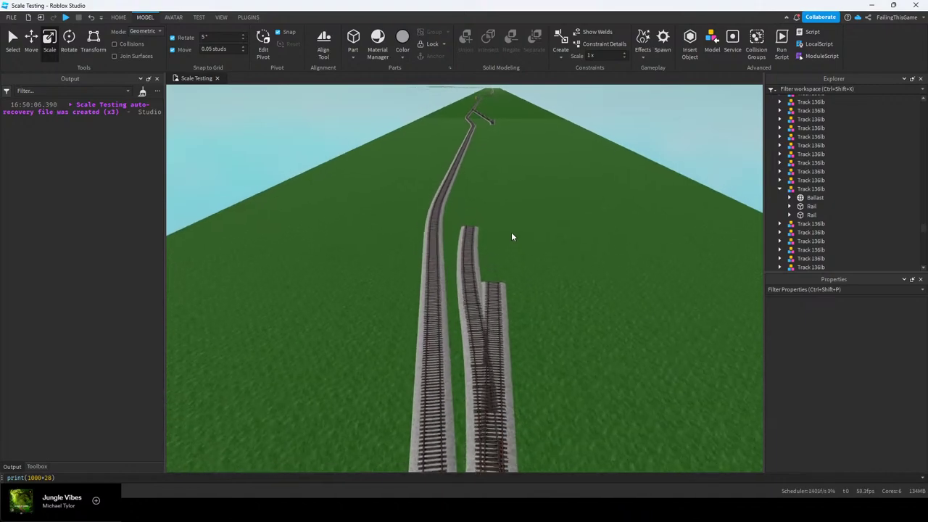
{"action": "scroll", "coordinate": [467, 271], "scroll_direction": "down", "scroll_amount": 12}
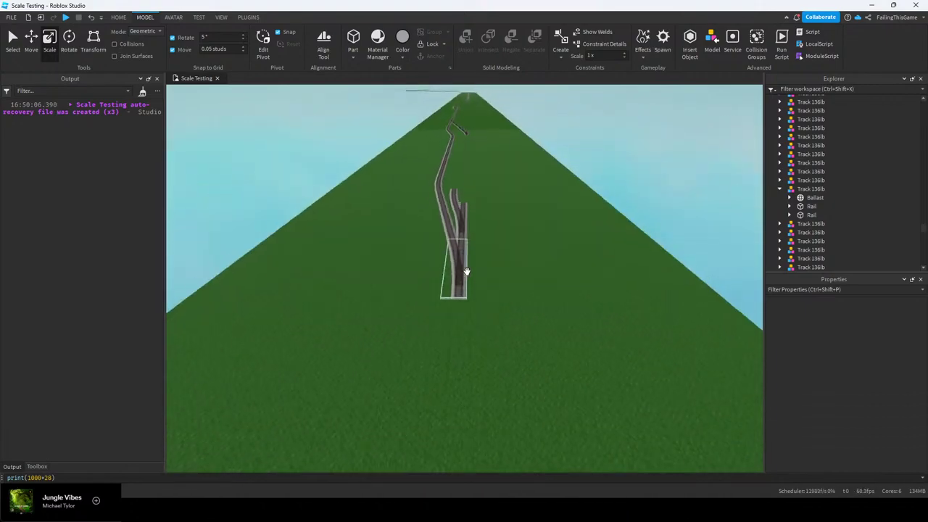
{"action": "middle_click_drag", "start_coordinate": [467, 272], "coordinate": [459, 129]}
{"action": "key", "text": "q"}
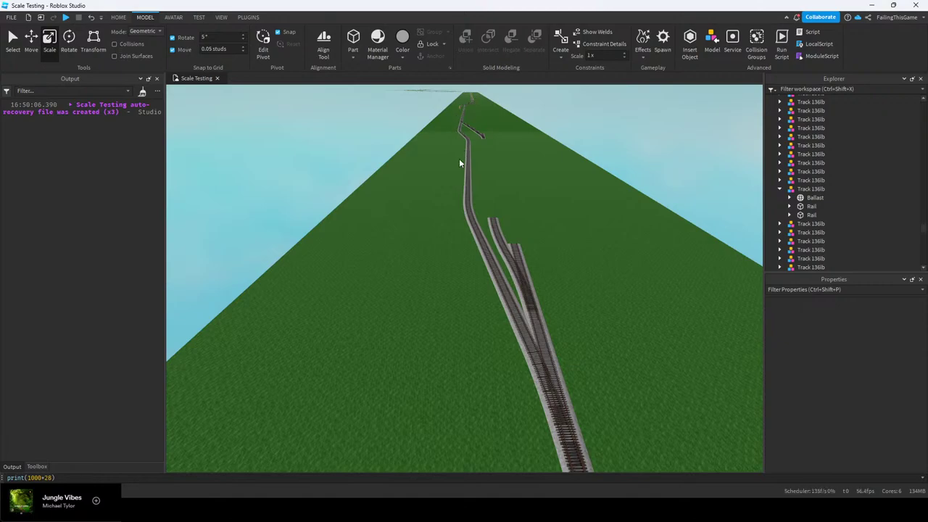
{"action": "scroll", "coordinate": [464, 234], "scroll_direction": "down", "scroll_amount": 5}
{"action": "right_click_drag", "start_coordinate": [553, 365], "coordinate": [527, 350]}
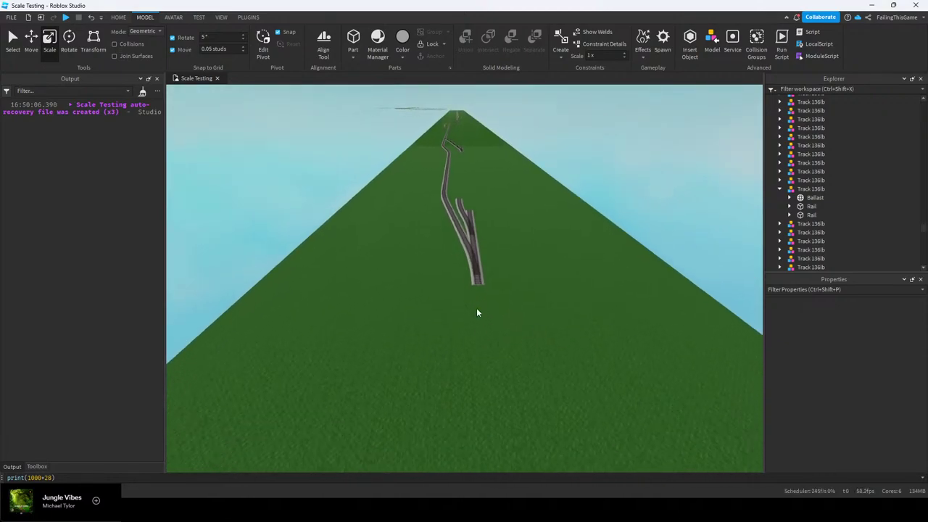
{"action": "right_click_drag", "start_coordinate": [469, 258], "coordinate": [486, 266]}
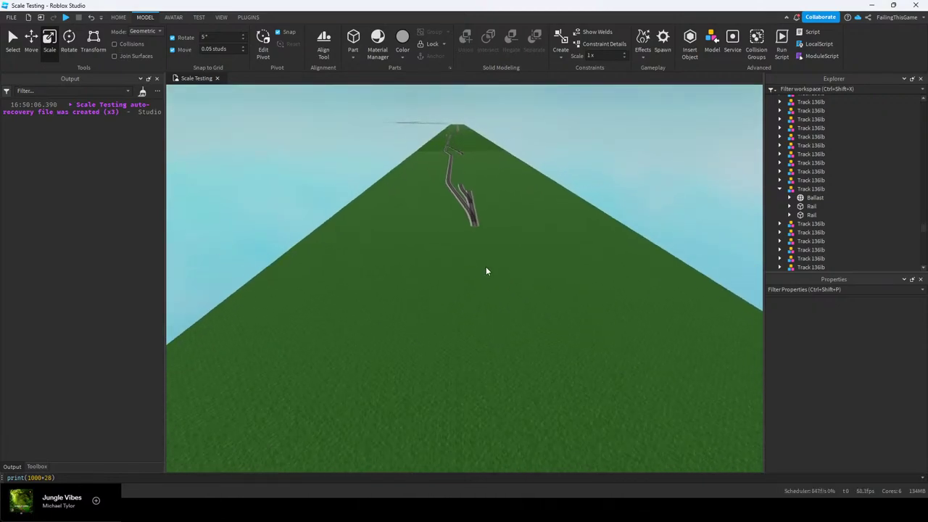
{"action": "key", "text": "w"}
{"action": "key", "text": "w"}
{"action": "key", "text": "e"}
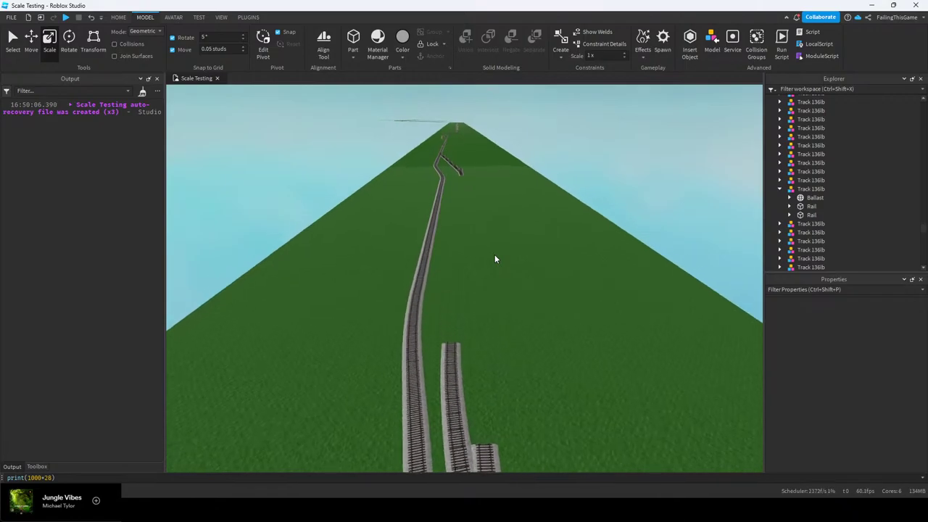
{"action": "key", "text": "q"}
{"action": "key", "text": "e"}
{"action": "right_click_drag", "start_coordinate": [494, 254], "coordinate": [494, 255]}
{"action": "key", "text": "a"}
{"action": "key", "text": "w"}
{"action": "scroll", "coordinate": [494, 259], "scroll_direction": "down", "scroll_amount": 8}
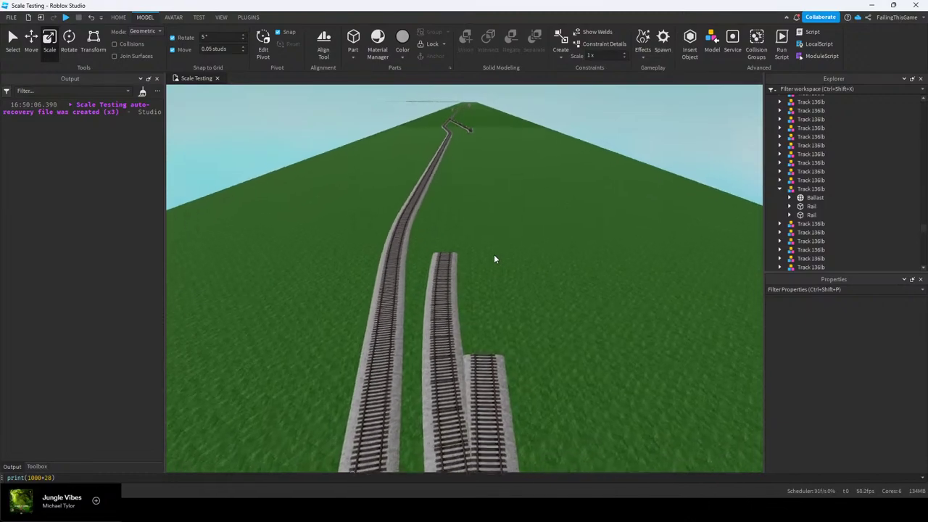
{"action": "key", "text": "s"}
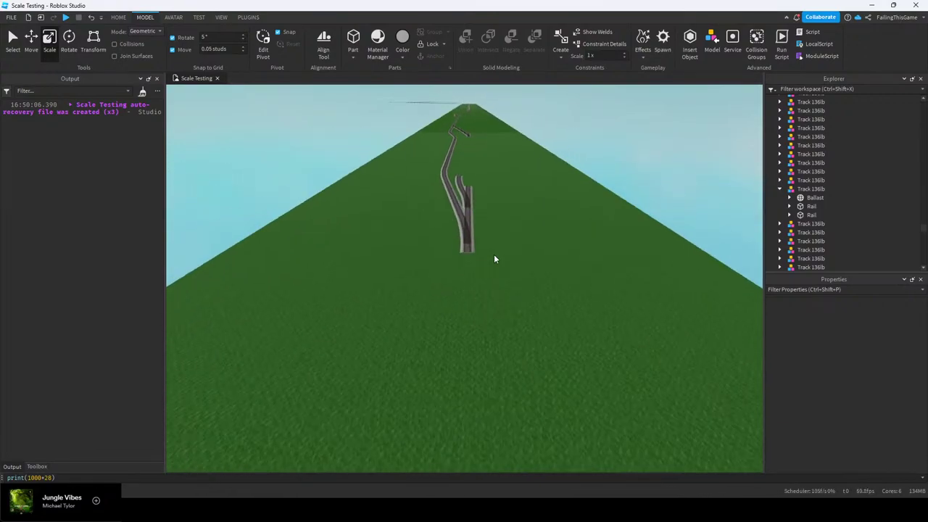
{"action": "key", "text": "q"}
{"action": "key", "text": "w"}
{"action": "key", "text": "w"}
{"action": "key", "text": "e"}
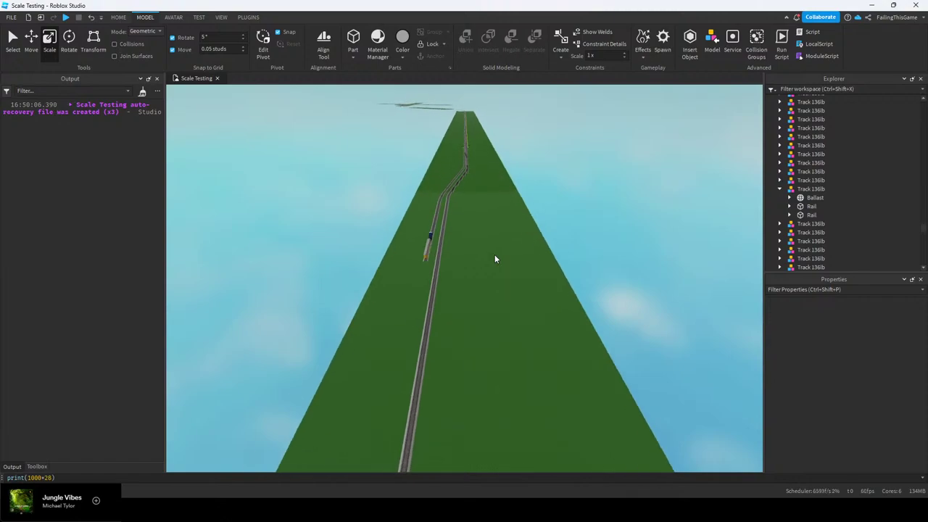
Duplicate a Track 136lb segment in the ladder area and move the copy along its length to butt against an open track end
{"action": "scroll", "coordinate": [494, 259], "scroll_direction": "up", "scroll_amount": 8}
{"action": "scroll", "coordinate": [492, 258], "scroll_direction": "up", "scroll_amount": 3}
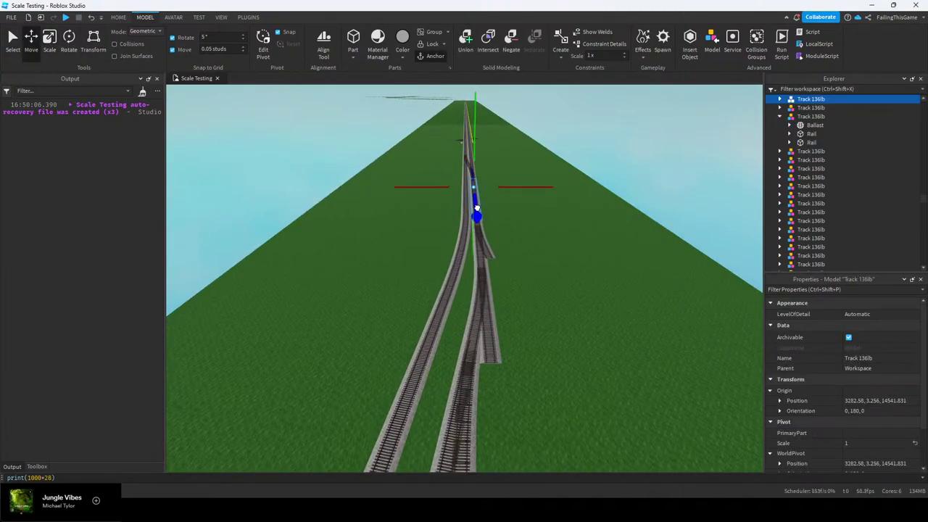
{"action": "left_click_drag", "start_coordinate": [476, 209], "coordinate": [491, 232]}
{"action": "right_click_drag", "start_coordinate": [476, 208], "coordinate": [491, 232]}
{"action": "key", "text": "w"}
{"action": "left_click_drag", "start_coordinate": [491, 232], "coordinate": [603, 264]}
{"action": "right_click_drag", "start_coordinate": [540, 242], "coordinate": [543, 242]}
{"action": "key", "text": "w"}
{"action": "key", "text": "s"}
{"action": "key", "text": "w"}
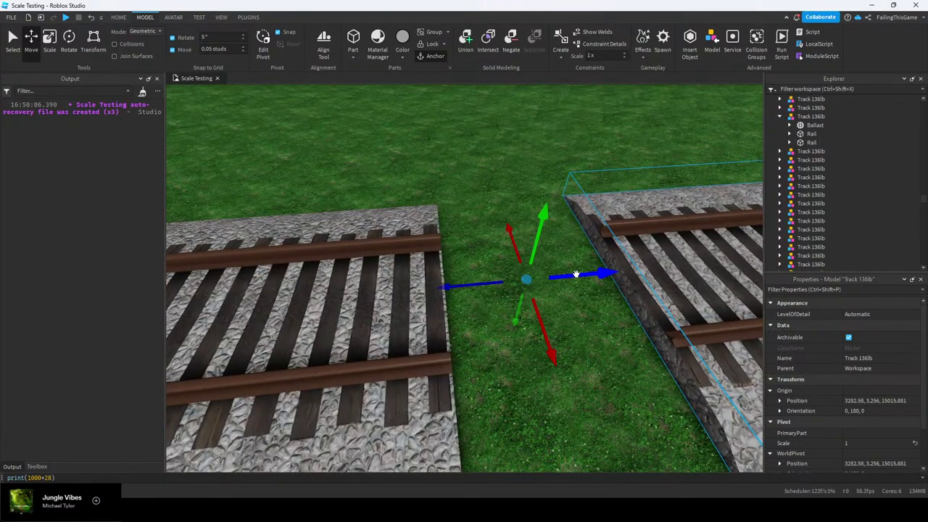
{"action": "left_click_drag", "start_coordinate": [575, 274], "coordinate": [408, 308]}
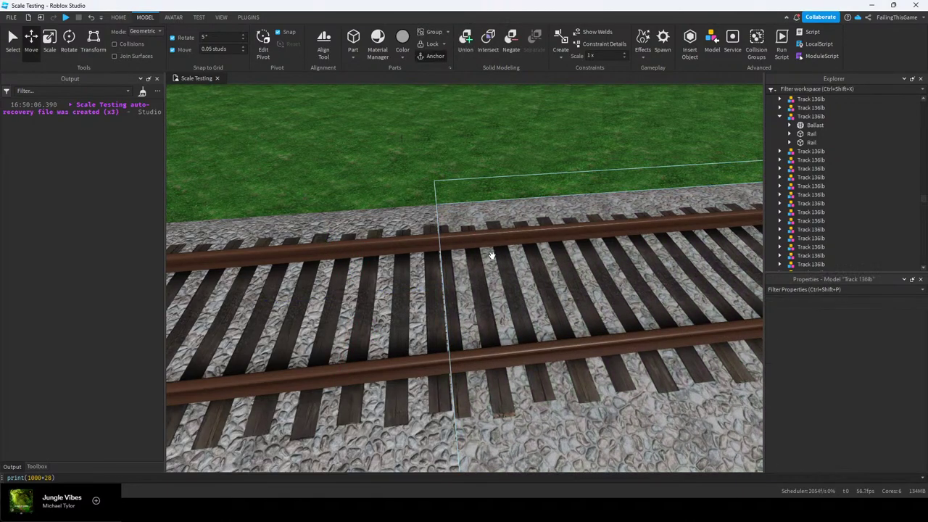
Duplicate the placed Track 136lb copy and move the new segment along the line to butt against the ladder-end switch
{"action": "left_click", "coordinate": [492, 256]}
{"action": "key", "text": "f"}
{"action": "key", "text": "w"}
{"action": "left_click_drag", "start_coordinate": [439, 277], "coordinate": [595, 241]}
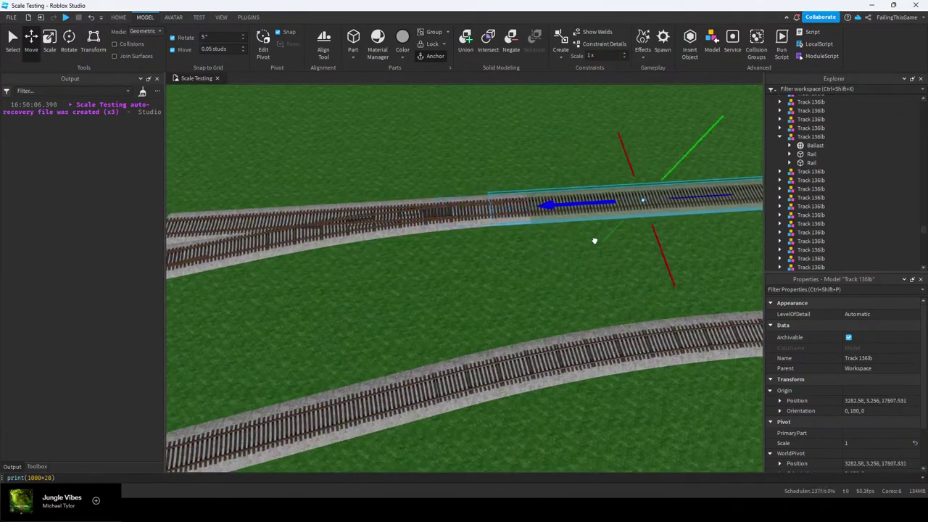
{"action": "key", "text": "w"}
{"action": "right_click_drag", "start_coordinate": [572, 261], "coordinate": [572, 261]}
{"action": "key", "text": "Tab"}
{"action": "left_click_drag", "start_coordinate": [484, 303], "coordinate": [411, 313]}
{"action": "left_click", "coordinate": [432, 145]}
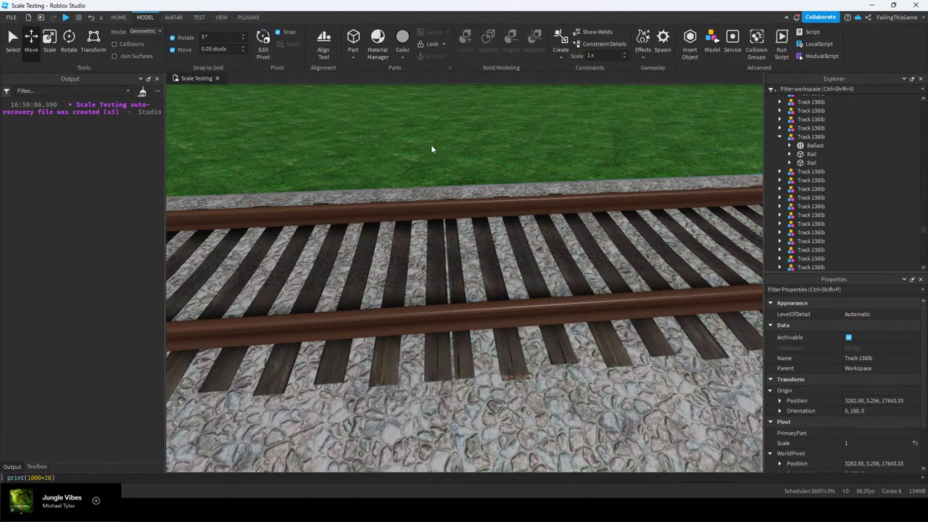
Duplicate the ladder-end Track 136lb segment and move the copy down the yard to butt against the relocated far switch's outer end
{"action": "key", "text": "s"}
{"action": "right_click_drag", "start_coordinate": [435, 146], "coordinate": [436, 147]}
{"action": "key", "text": "s"}
{"action": "left_click", "coordinate": [400, 134]}
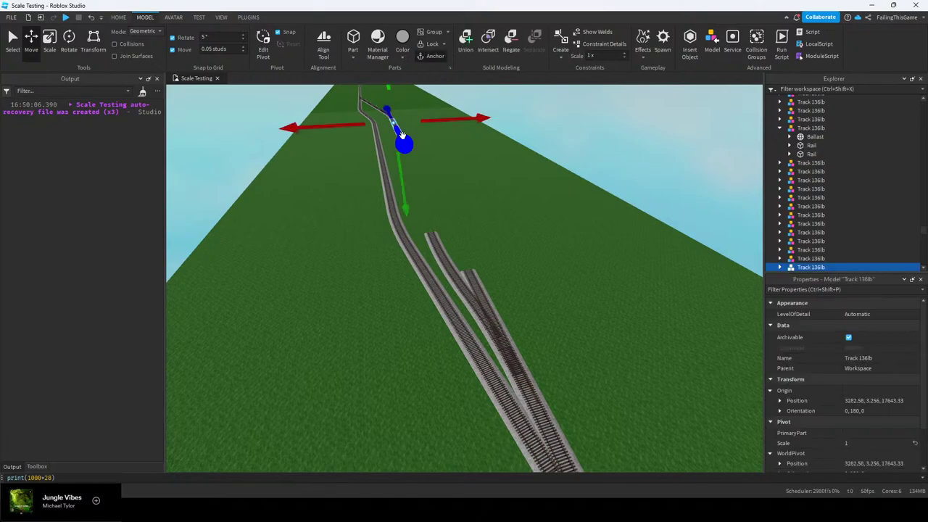
{"action": "left_click_drag", "start_coordinate": [469, 256], "coordinate": [470, 257]}
{"action": "right_click_drag", "start_coordinate": [469, 257], "coordinate": [470, 257]}
{"action": "left_click_drag", "start_coordinate": [470, 257], "coordinate": [504, 201]}
{"action": "right_click_drag", "start_coordinate": [470, 257], "coordinate": [470, 257]}
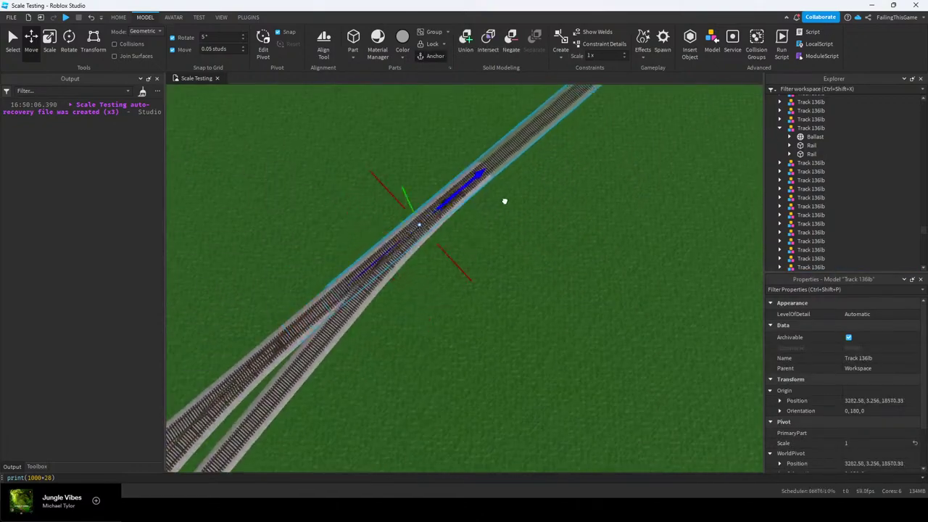
{"action": "right_click_drag", "start_coordinate": [518, 196], "coordinate": [519, 196]}
{"action": "key", "text": "w"}
{"action": "right_click_drag", "start_coordinate": [500, 233], "coordinate": [496, 258]}
{"action": "key", "text": "w"}
{"action": "key", "text": "w"}
{"action": "key", "text": "d"}
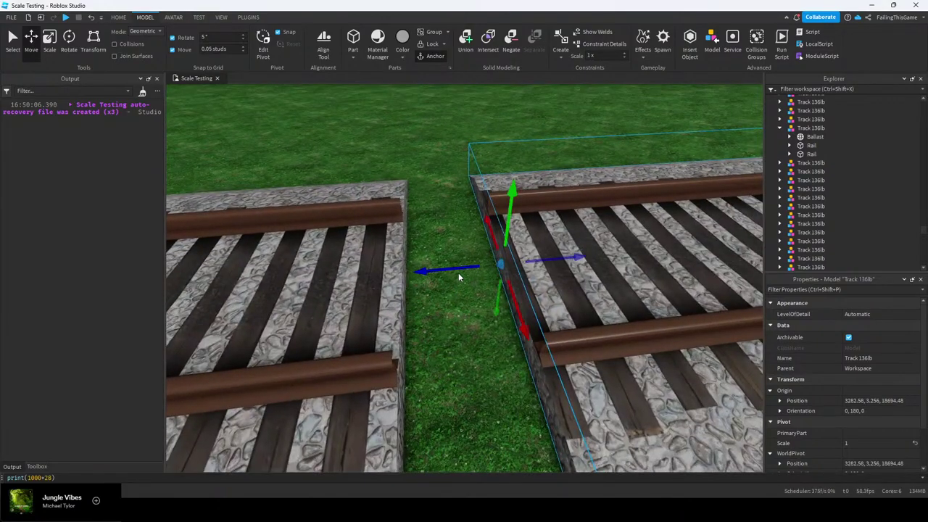
{"action": "left_click_drag", "start_coordinate": [458, 273], "coordinate": [357, 293]}
{"action": "left_click", "coordinate": [331, 133]}
Stretch the ladder-end Track 136lb segment's Ballast across the long gap to meet the inner track's end at the relocated switches
{"action": "right_click_drag", "start_coordinate": [419, 152], "coordinate": [507, 223]}
{"action": "scroll", "coordinate": [464, 174], "scroll_direction": "down", "scroll_amount": 8}
{"action": "key", "text": "e"}
{"action": "key", "text": "s"}
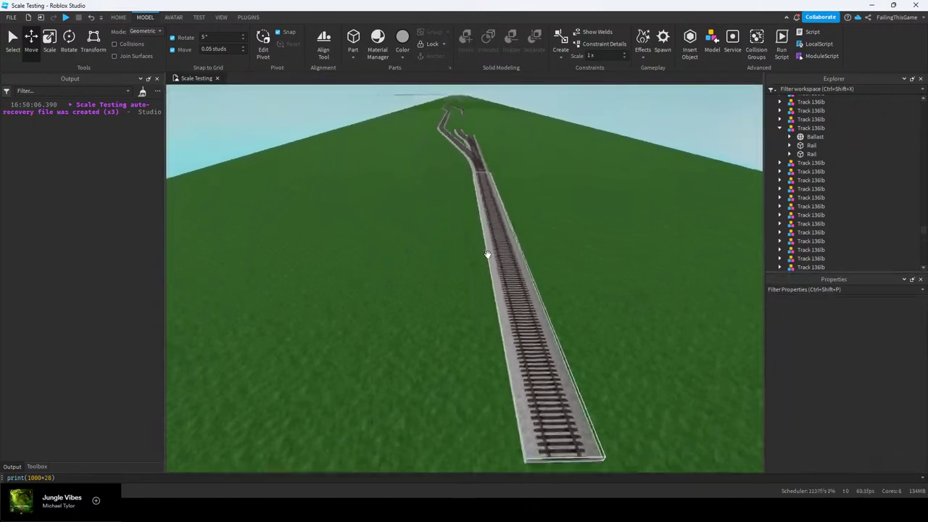
{"action": "key", "text": "w"}
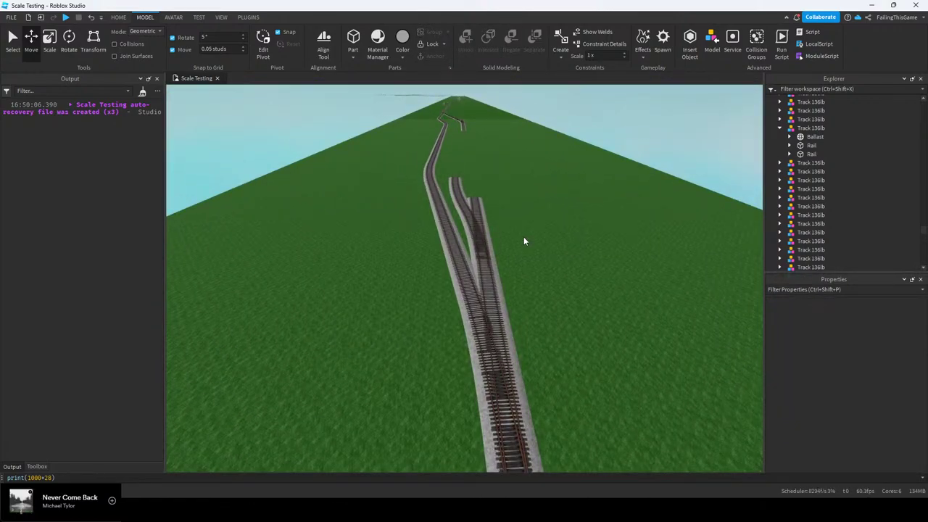
{"action": "scroll", "coordinate": [569, 206], "scroll_direction": "up", "scroll_amount": 5}
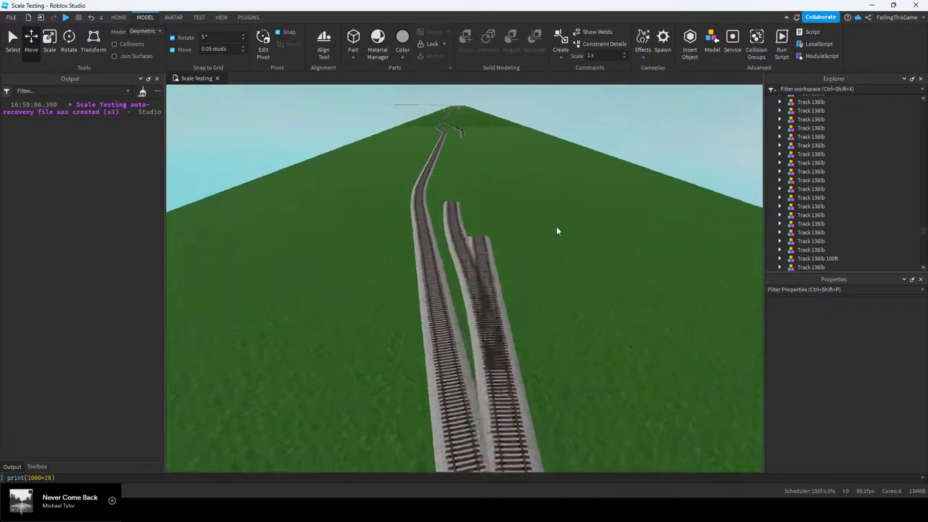
{"action": "key", "text": "w"}
{"action": "key", "text": "e"}
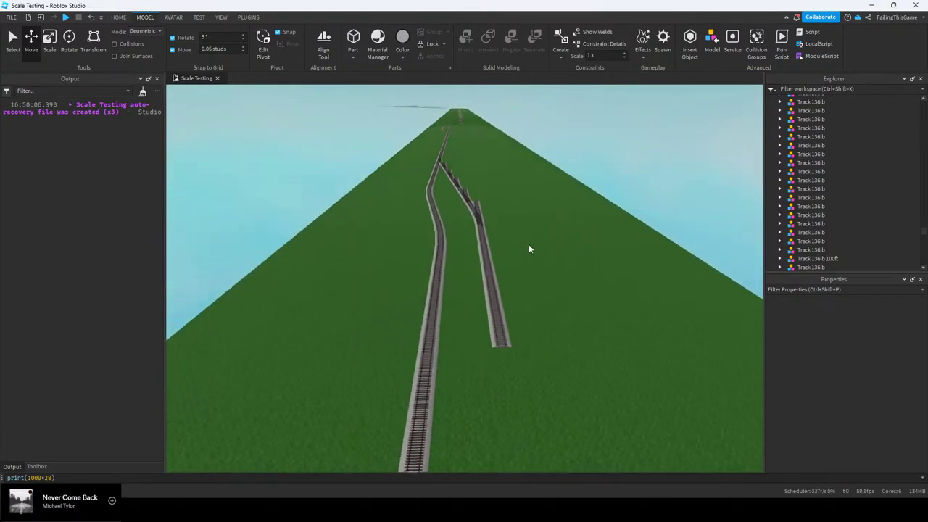
{"action": "right_click_drag", "start_coordinate": [498, 252], "coordinate": [498, 253]}
{"action": "key", "text": "w"}
{"action": "key", "text": "w"}
{"action": "left_click", "coordinate": [447, 243]}
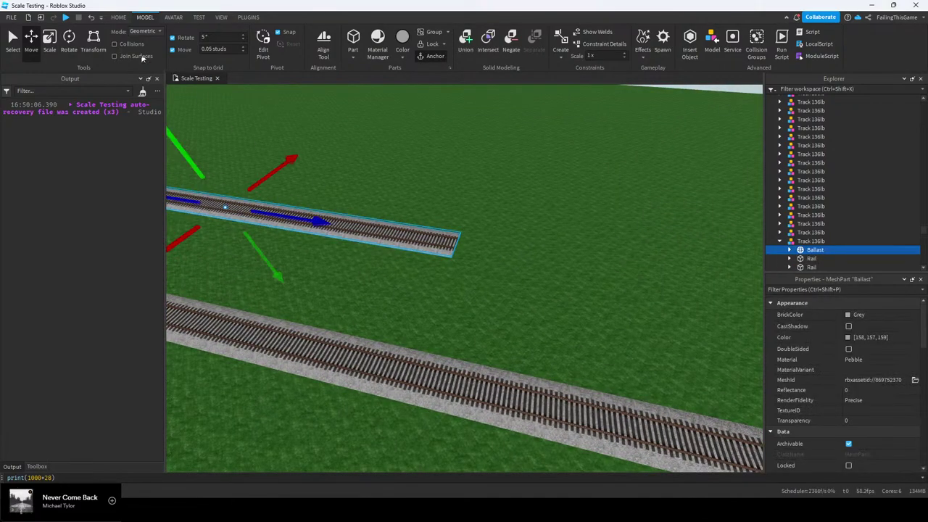
{"action": "key", "text": "d"}
{"action": "left_click_drag", "start_coordinate": [502, 250], "coordinate": [482, 248]}
{"action": "scroll", "coordinate": [490, 245], "scroll_direction": "up", "scroll_amount": 8}
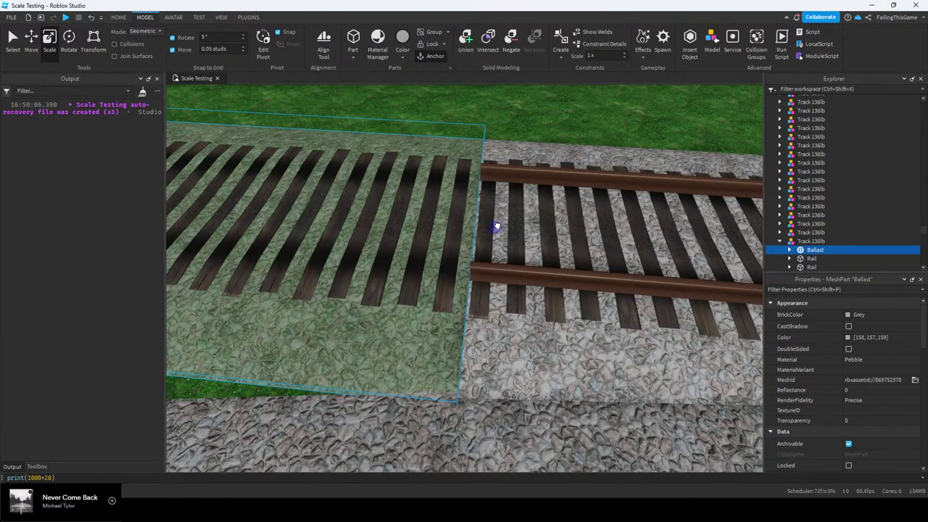
Stretch the far Rail of the ladder-end Track 136lb segment across the long gap to meet the matching rail at the relocated switches
{"action": "key", "text": "s"}
{"action": "right_click_drag", "start_coordinate": [498, 226], "coordinate": [515, 231]}
{"action": "scroll", "coordinate": [515, 231], "scroll_direction": "up", "scroll_amount": 5}
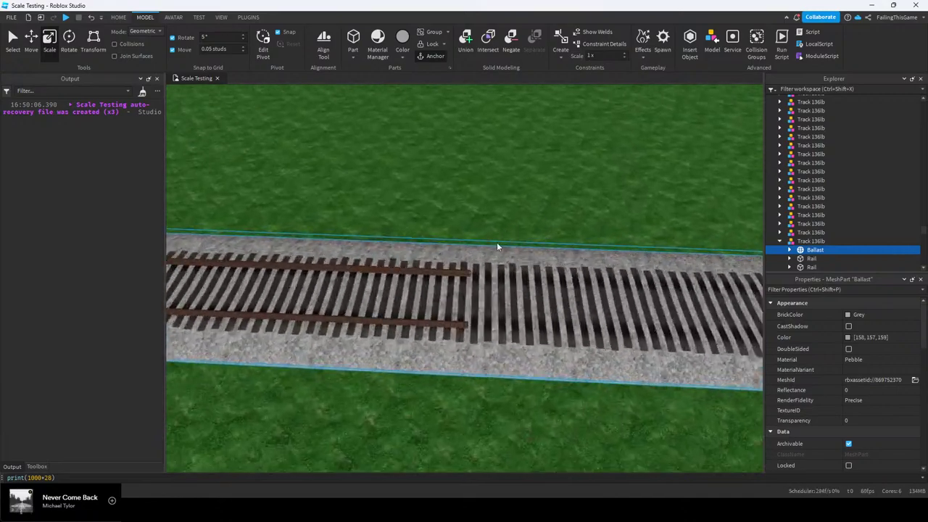
{"action": "scroll", "coordinate": [490, 271], "scroll_direction": "down", "scroll_amount": 5}
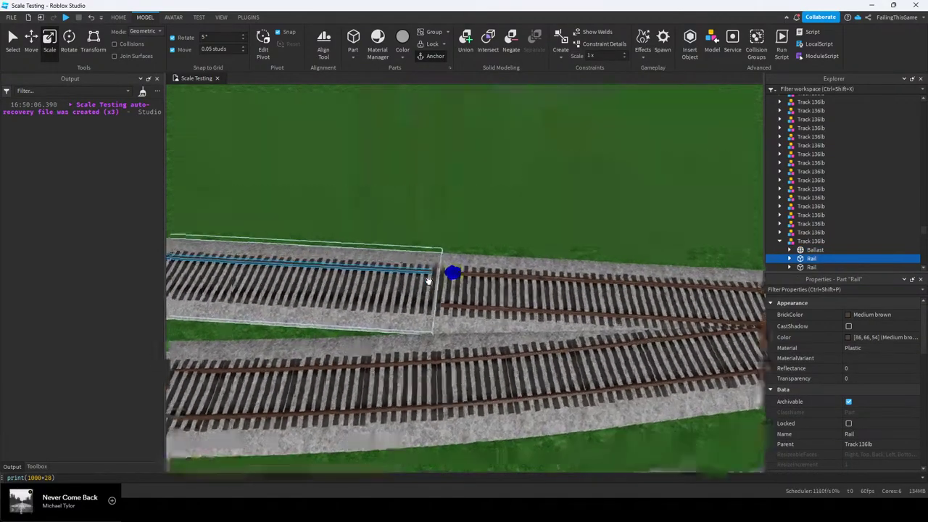
{"action": "right_click_drag", "start_coordinate": [428, 281], "coordinate": [428, 281]}
{"action": "scroll", "coordinate": [428, 281], "scroll_direction": "up", "scroll_amount": 3}
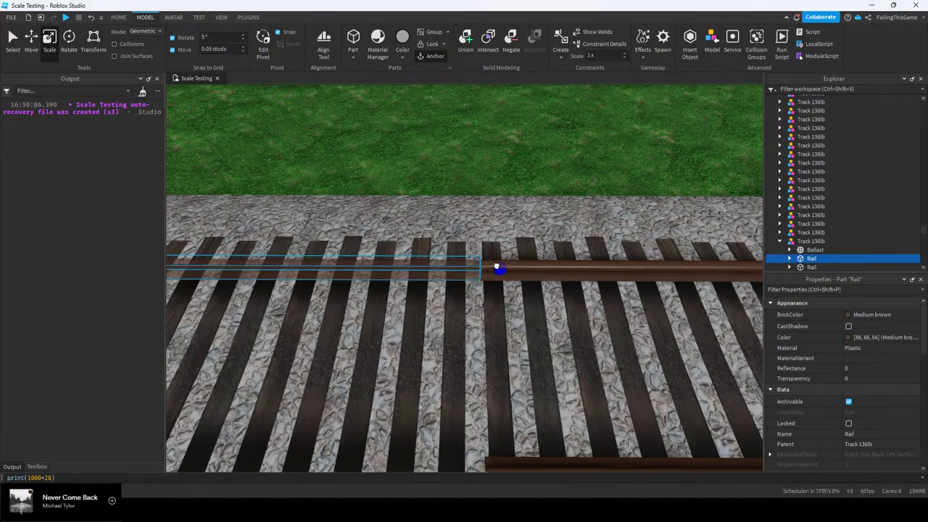
Stretch the segment's remaining near Rail across the same gap to meet the inner track's rail end at the relocated switches
{"action": "scroll", "coordinate": [486, 226], "scroll_direction": "down", "scroll_amount": 5}
{"action": "right_click_drag", "start_coordinate": [486, 226], "coordinate": [462, 261]}
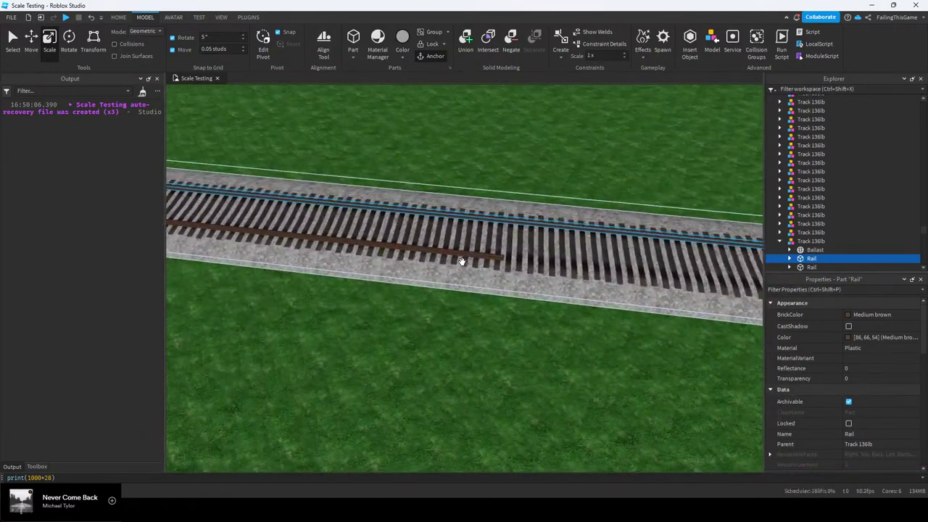
{"action": "scroll", "coordinate": [529, 264], "scroll_direction": "down", "scroll_amount": 4}
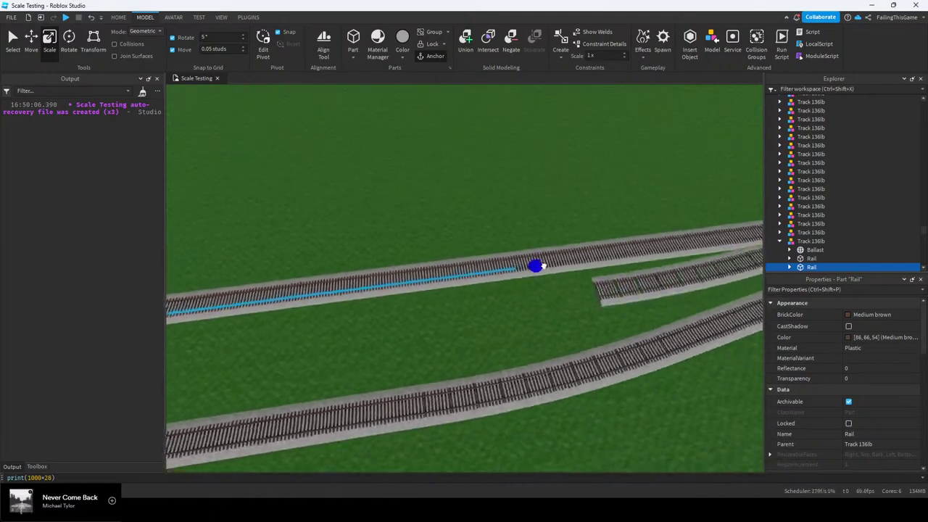
{"action": "scroll", "coordinate": [541, 266], "scroll_direction": "up", "scroll_amount": 8}
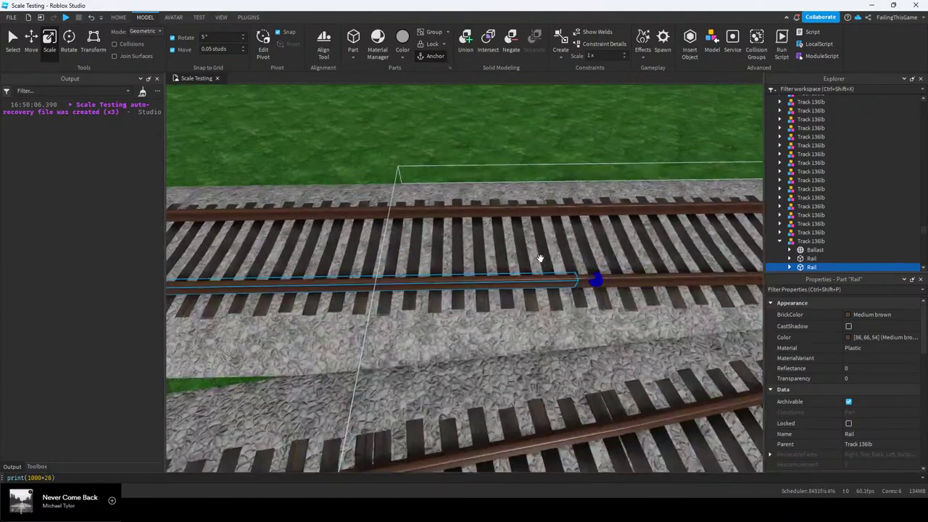
{"action": "key", "text": "w"}
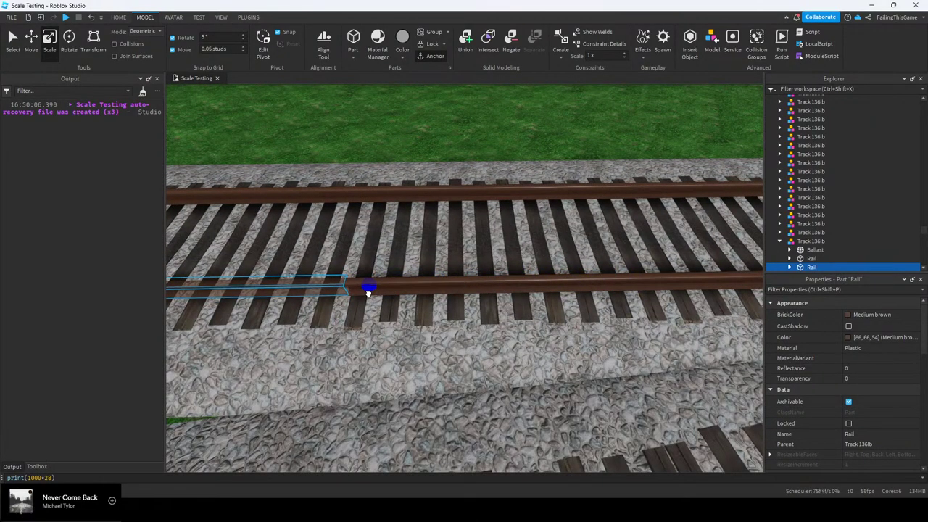
{"action": "right_click_drag", "start_coordinate": [368, 290], "coordinate": [369, 290]}
Duplicate the outer straight Track 136lb segment beside the ladder and shift the copy sideways into line with the adjacent switch's open branch
{"action": "key", "text": "s"}
{"action": "left_click", "coordinate": [498, 198]}
{"action": "right_click_drag", "start_coordinate": [498, 199], "coordinate": [465, 197]}
{"action": "key", "text": "w"}
{"action": "key", "text": "s"}
{"action": "key", "text": "w"}
{"action": "key", "text": "w"}
{"action": "key", "text": "w"}
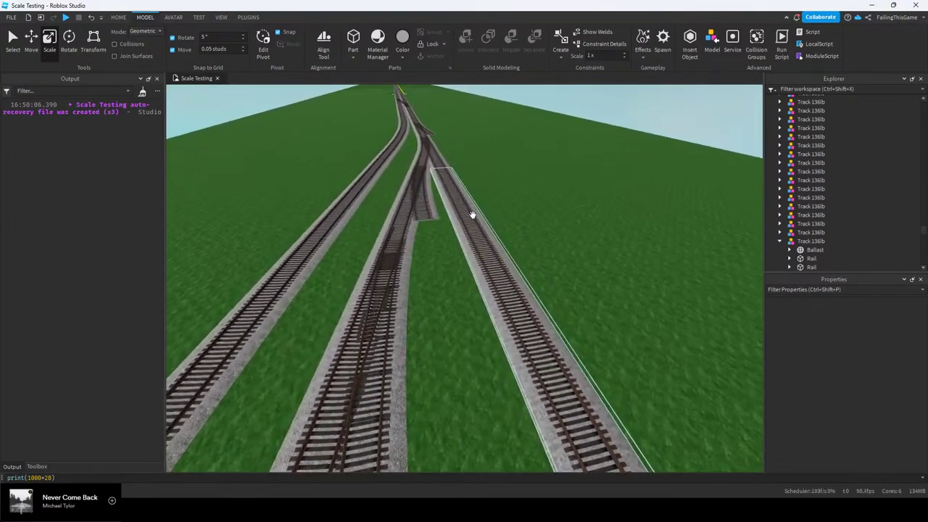
{"action": "left_click", "coordinate": [31, 45]}
{"action": "right_click_drag", "start_coordinate": [524, 201], "coordinate": [524, 200]}
{"action": "scroll", "coordinate": [545, 245], "scroll_direction": "up", "scroll_amount": 4}
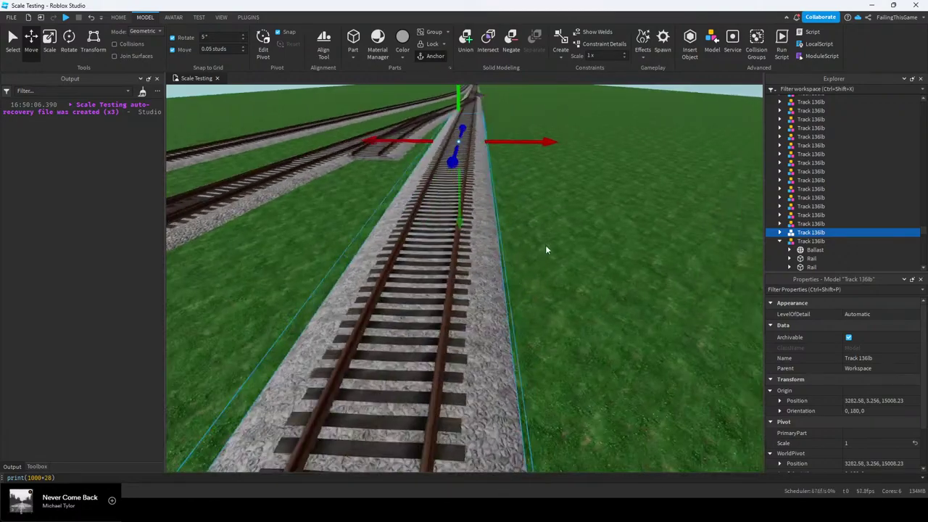
{"action": "scroll", "coordinate": [485, 197], "scroll_direction": "down", "scroll_amount": 5}
{"action": "right_click_drag", "start_coordinate": [458, 170], "coordinate": [511, 207]}
{"action": "key", "text": "w"}
{"action": "key", "text": "w"}
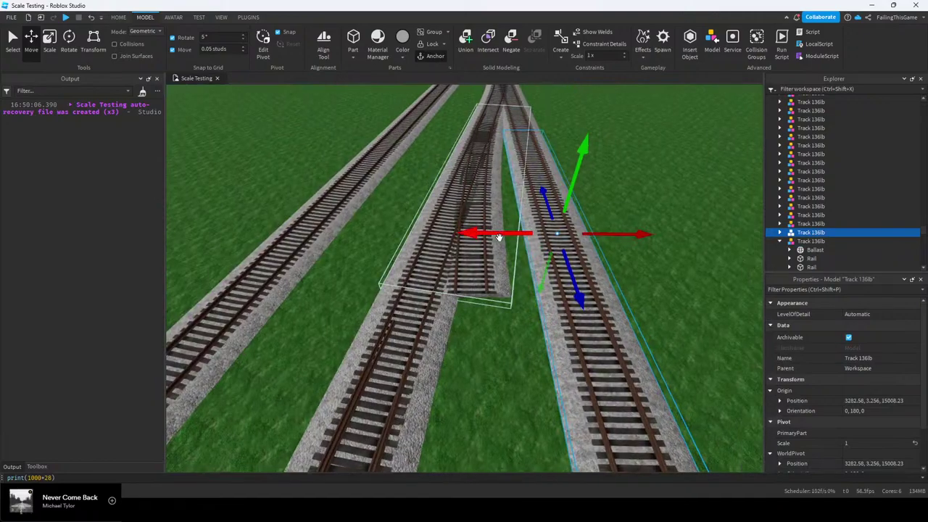
{"action": "key", "text": "ctrl+d"}
{"action": "left_click_drag", "start_coordinate": [494, 235], "coordinate": [431, 255]}
{"action": "right_click_drag", "start_coordinate": [485, 266], "coordinate": [485, 267]}
{"action": "key", "text": "w"}
{"action": "scroll", "coordinate": [485, 266], "scroll_direction": "up", "scroll_amount": 6}
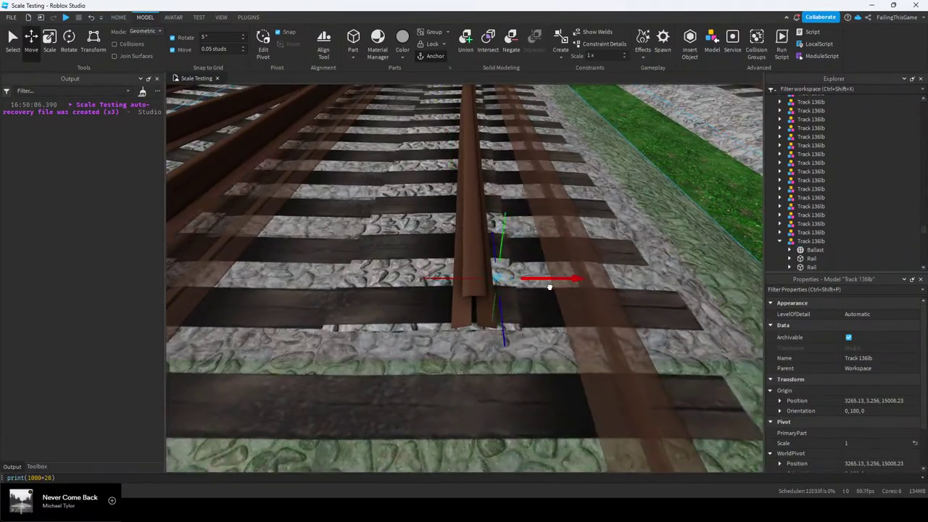
{"action": "left_click_drag", "start_coordinate": [550, 283], "coordinate": [454, 306]}
{"action": "right_click_drag", "start_coordinate": [454, 307], "coordinate": [456, 306]}
Slide the duplicated Track 136lb segment along its length to butt against the open end of the adjacent ladder switch
{"action": "scroll", "coordinate": [519, 279], "scroll_direction": "down", "scroll_amount": 8}
{"action": "left_click_drag", "start_coordinate": [346, 309], "coordinate": [351, 309]}
{"action": "scroll", "coordinate": [467, 281], "scroll_direction": "up", "scroll_amount": 8}
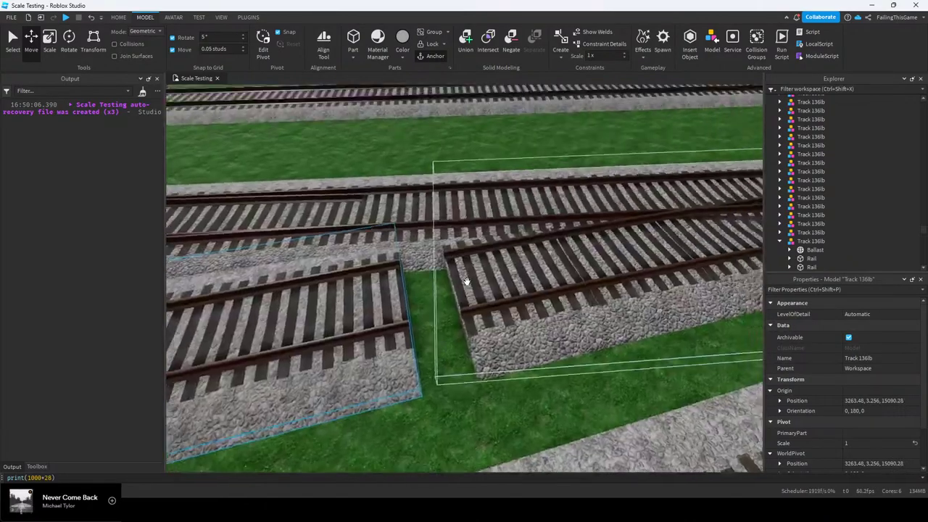
{"action": "scroll", "coordinate": [467, 281], "scroll_direction": "down", "scroll_amount": 3}
{"action": "scroll", "coordinate": [466, 281], "scroll_direction": "up", "scroll_amount": 1}
{"action": "right_click_drag", "start_coordinate": [467, 282], "coordinate": [467, 282]}
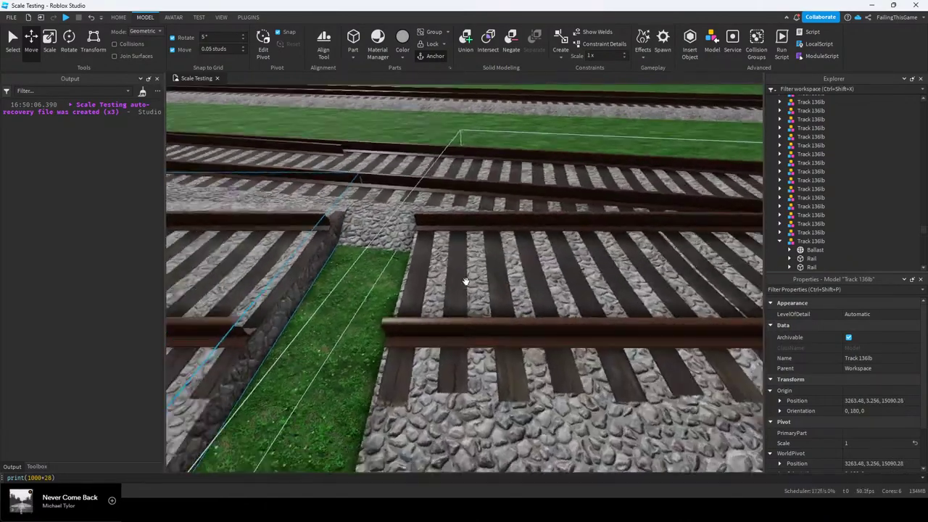
{"action": "scroll", "coordinate": [467, 281], "scroll_direction": "up", "scroll_amount": 3}
{"action": "scroll", "coordinate": [467, 281], "scroll_direction": "down", "scroll_amount": 4}
{"action": "scroll", "coordinate": [467, 281], "scroll_direction": "up", "scroll_amount": 3}
{"action": "left_click_drag", "start_coordinate": [395, 295], "coordinate": [513, 296]}
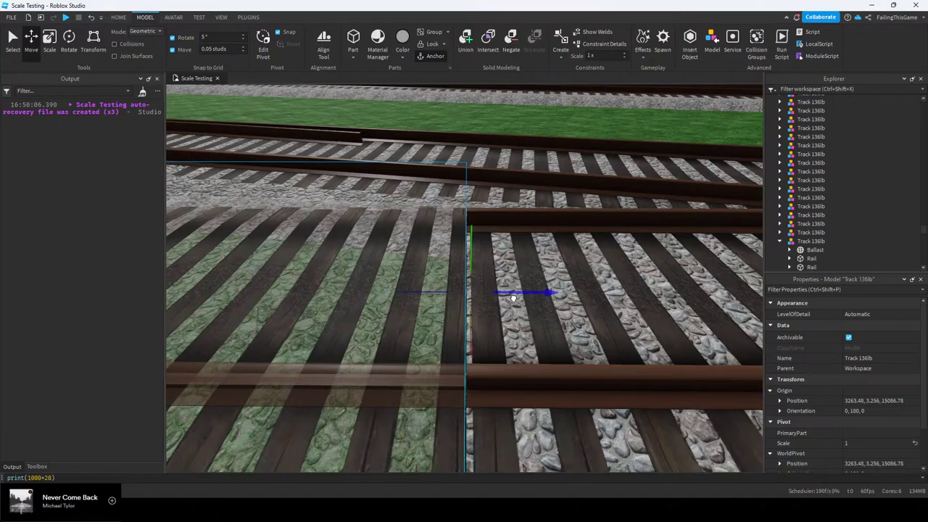
Duplicate the placed Track 136lb segment and move the copy sideways and down the yard to butt against the next ladder switch
{"action": "right_click_drag", "start_coordinate": [514, 298], "coordinate": [514, 297]}
{"action": "key", "text": "s"}
{"action": "key", "text": "d"}
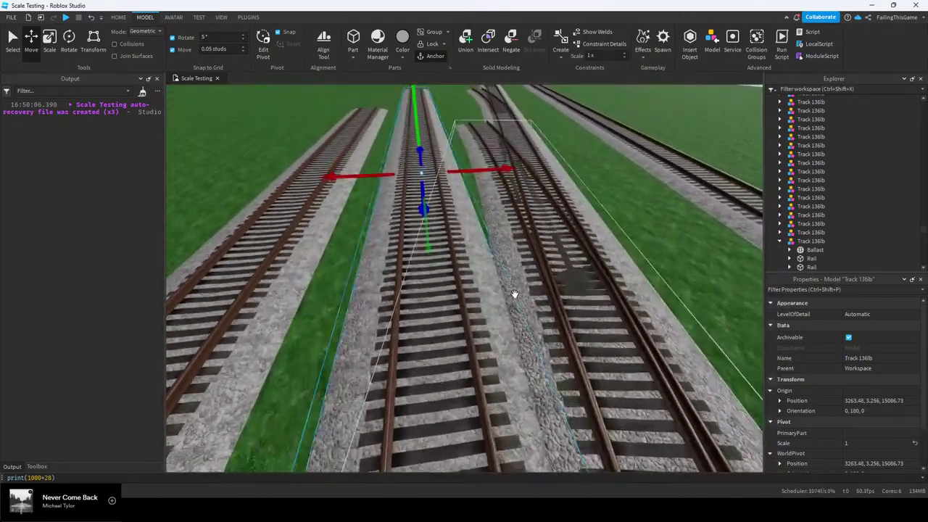
{"action": "left_click_drag", "start_coordinate": [392, 289], "coordinate": [515, 277]}
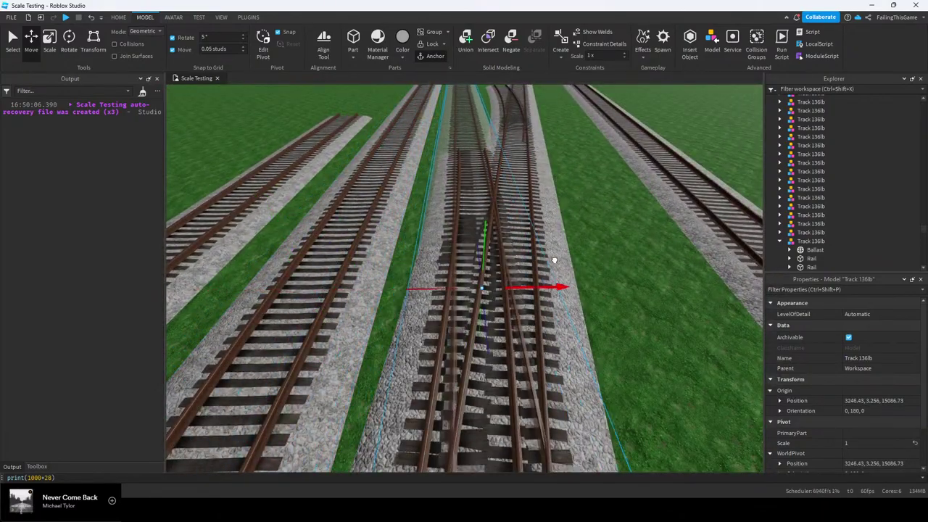
{"action": "left_click_drag", "start_coordinate": [491, 344], "coordinate": [460, 247]}
{"action": "key", "text": "w"}
{"action": "right_click_drag", "start_coordinate": [482, 278], "coordinate": [493, 288]}
{"action": "key", "text": "w"}
{"action": "key", "text": "Tab"}
{"action": "left_click_drag", "start_coordinate": [544, 290], "coordinate": [561, 286]}
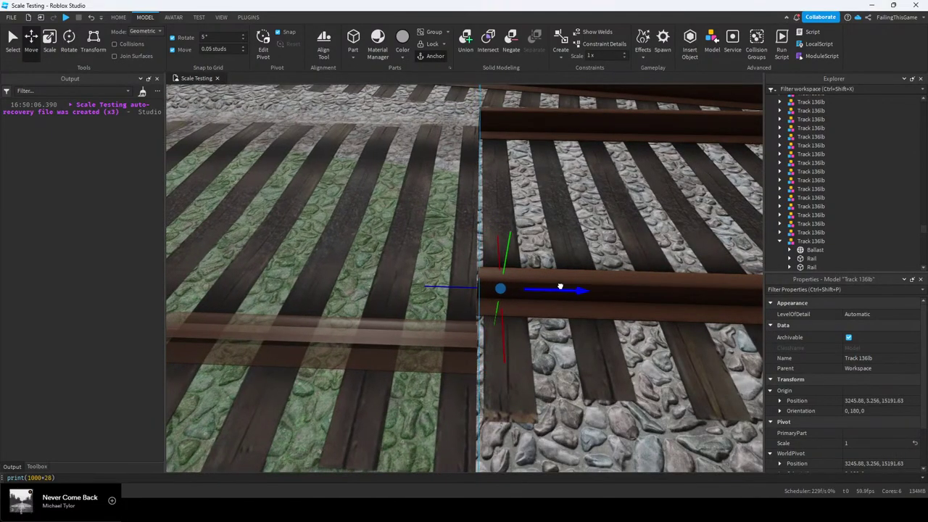
Undo the stray move and nudge the new Track 136lb copy sideways until its rails line up with the switch's rails
{"action": "key", "text": "d"}
{"action": "right_click_drag", "start_coordinate": [561, 287], "coordinate": [560, 285]}
{"action": "key", "text": "w"}
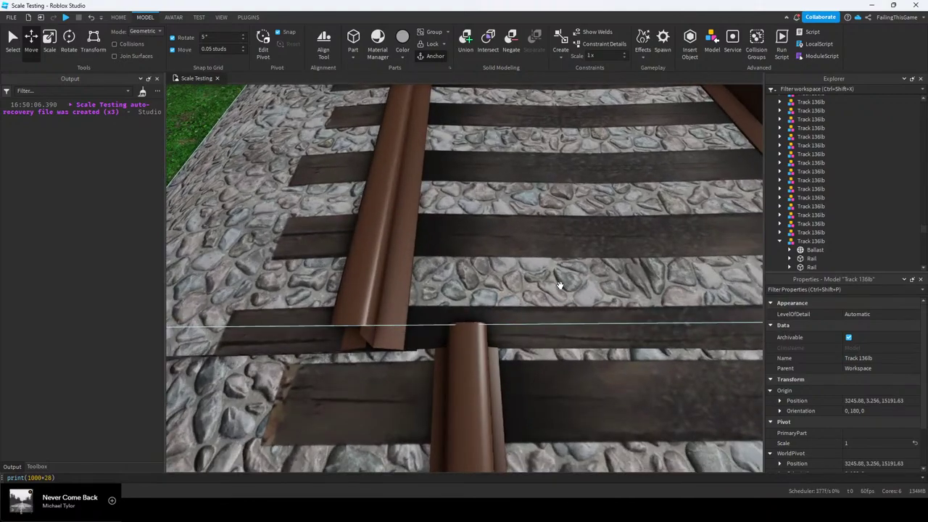
{"action": "left_click_drag", "start_coordinate": [428, 325], "coordinate": [472, 326]}
{"action": "key", "text": "ctrl+z"}
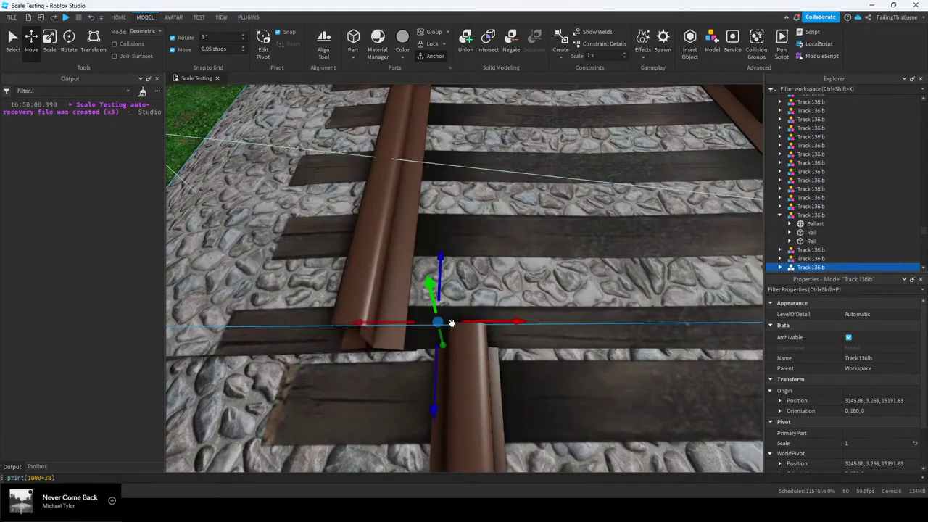
{"action": "right_click_drag", "start_coordinate": [433, 330], "coordinate": [433, 331]}
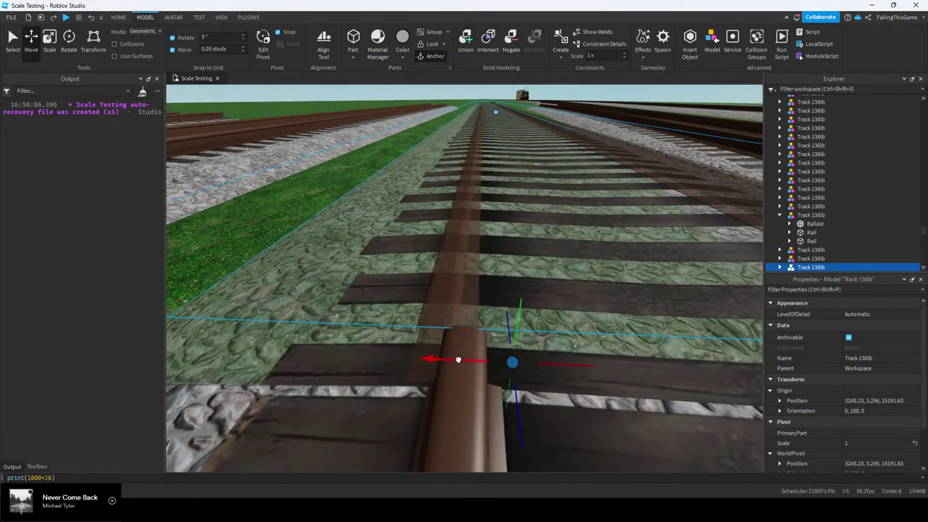
Duplicate the aligned Track 136lb segment and move the copy to the following ladder switch, lining its rails up sideways
{"action": "right_click_drag", "start_coordinate": [484, 356], "coordinate": [484, 356]}
{"action": "scroll", "coordinate": [505, 302], "scroll_direction": "down", "scroll_amount": 4}
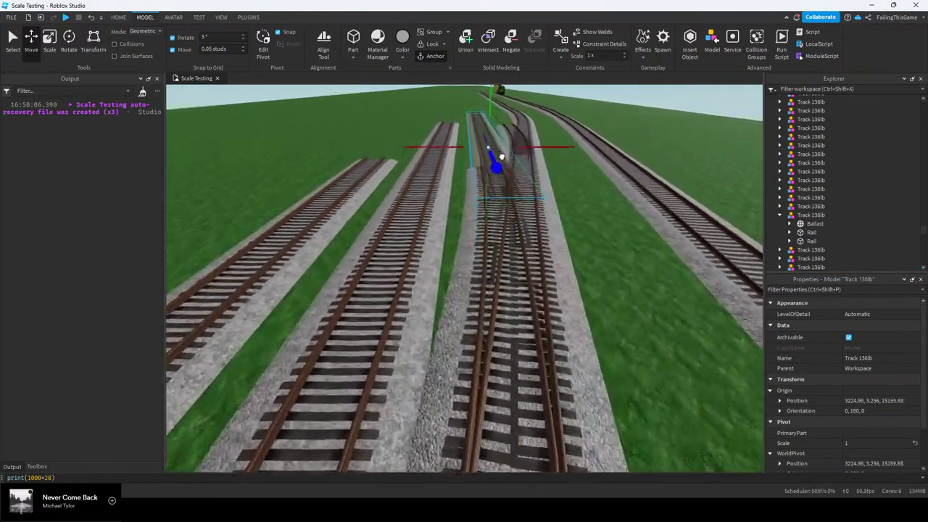
{"action": "left_click_drag", "start_coordinate": [502, 156], "coordinate": [506, 187]}
{"action": "key", "text": "w"}
{"action": "right_click_drag", "start_coordinate": [501, 254], "coordinate": [501, 259]}
{"action": "key", "text": "w"}
{"action": "left_click_drag", "start_coordinate": [434, 291], "coordinate": [260, 326]}
{"action": "right_click_drag", "start_coordinate": [327, 322], "coordinate": [327, 324]}
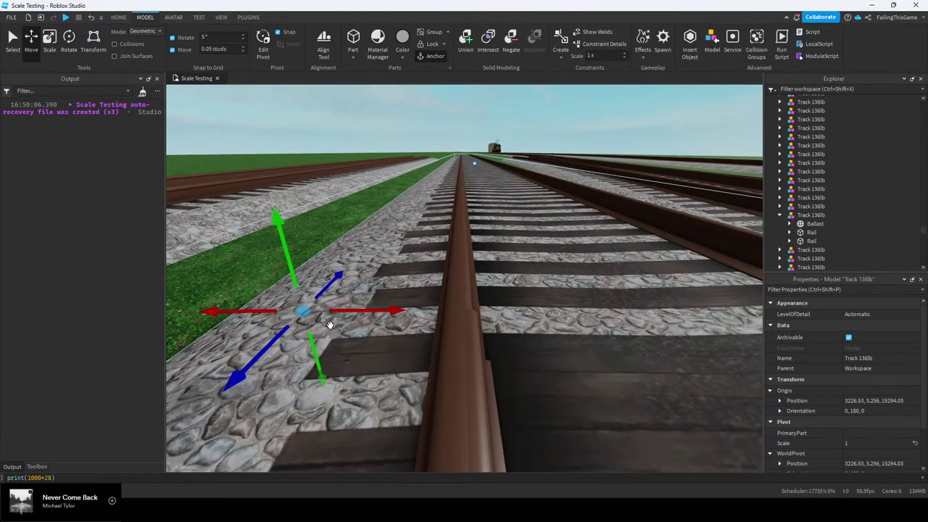
Slide the third Track 136lb copy lengthwise to remove its overlap with the switch and butt the ends together
{"action": "key", "text": "s"}
{"action": "right_click_drag", "start_coordinate": [399, 306], "coordinate": [410, 286]}
{"action": "key", "text": "d"}
{"action": "right_click_drag", "start_coordinate": [450, 256], "coordinate": [449, 257]}
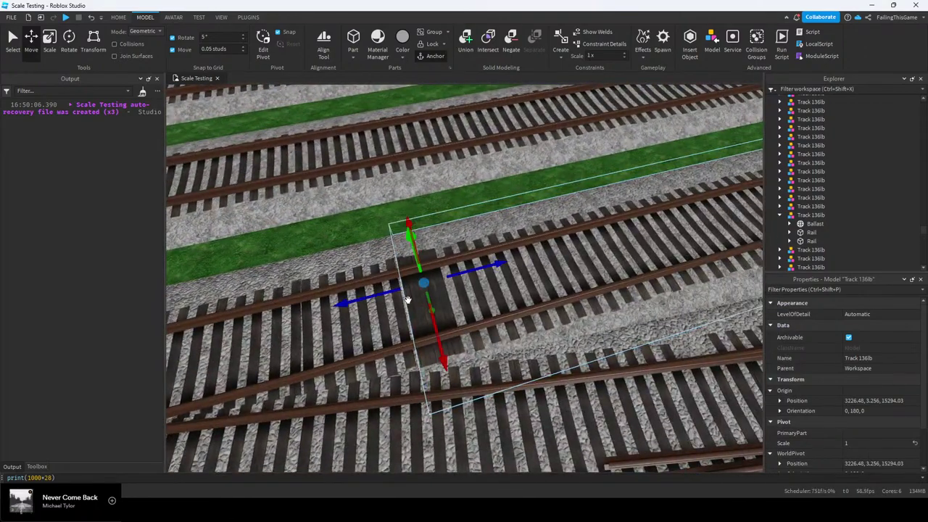
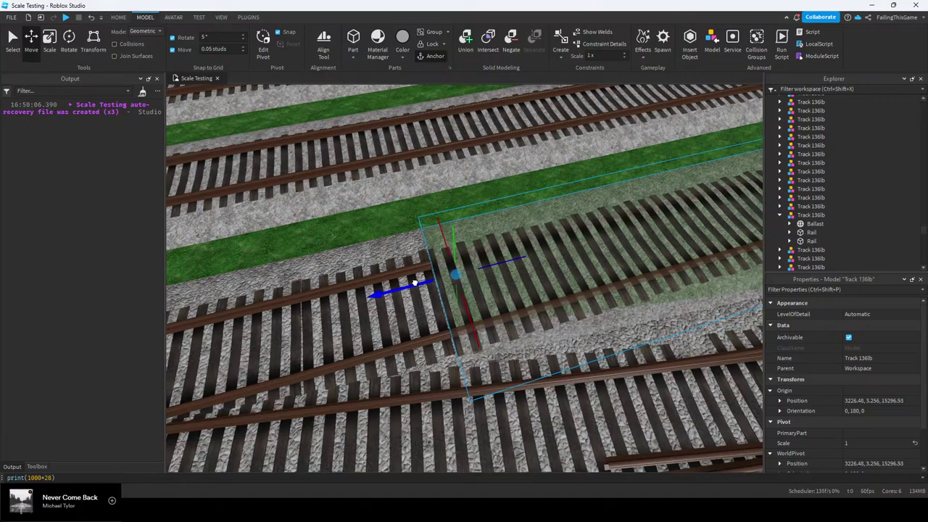
{"action": "left_click", "coordinate": [388, 219]}
Duplicate the third Track 136lb copy and move the new segment against the last ladder switch, aligning its end and rails
{"action": "left_click", "coordinate": [474, 274]}
{"action": "right_click_drag", "start_coordinate": [475, 274], "coordinate": [473, 278]}
{"action": "key", "text": "ctrl+d"}
{"action": "left_click_drag", "start_coordinate": [480, 293], "coordinate": [530, 293]}
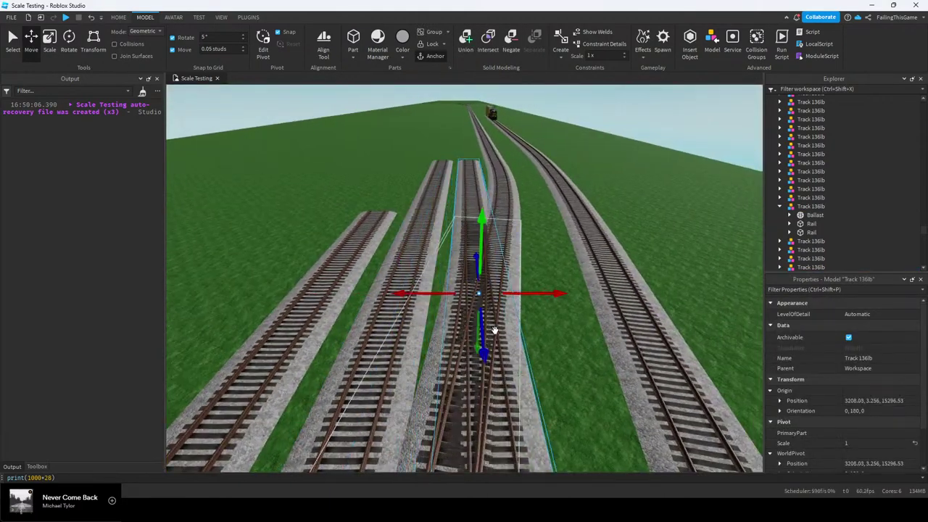
{"action": "left_click_drag", "start_coordinate": [479, 351], "coordinate": [464, 270]}
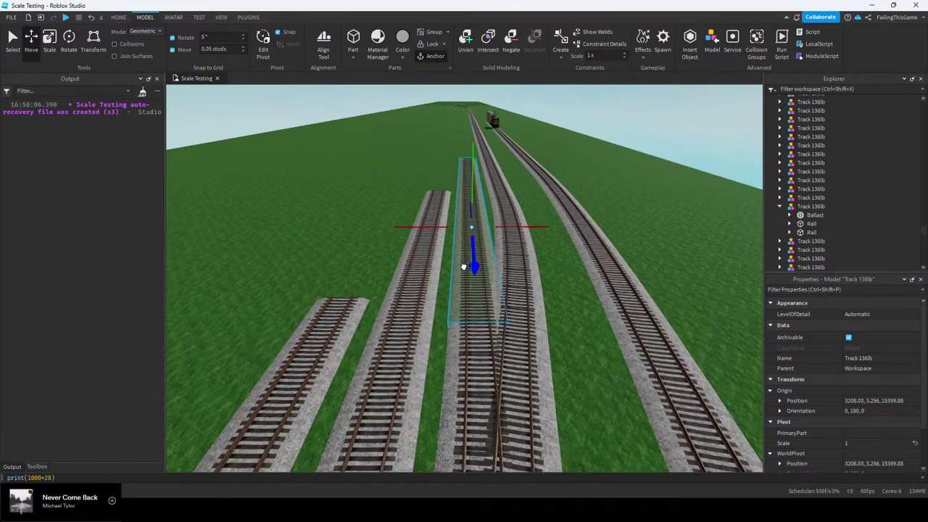
{"action": "key", "text": "w"}
{"action": "right_click_drag", "start_coordinate": [472, 276], "coordinate": [477, 282]}
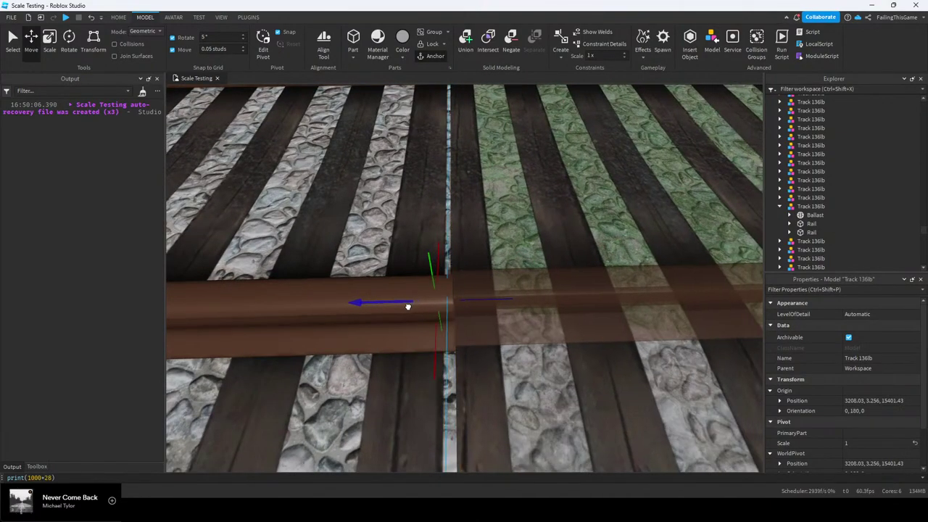
{"action": "right_click_drag", "start_coordinate": [409, 307], "coordinate": [412, 308]}
{"action": "left_click_drag", "start_coordinate": [500, 325], "coordinate": [529, 316]}
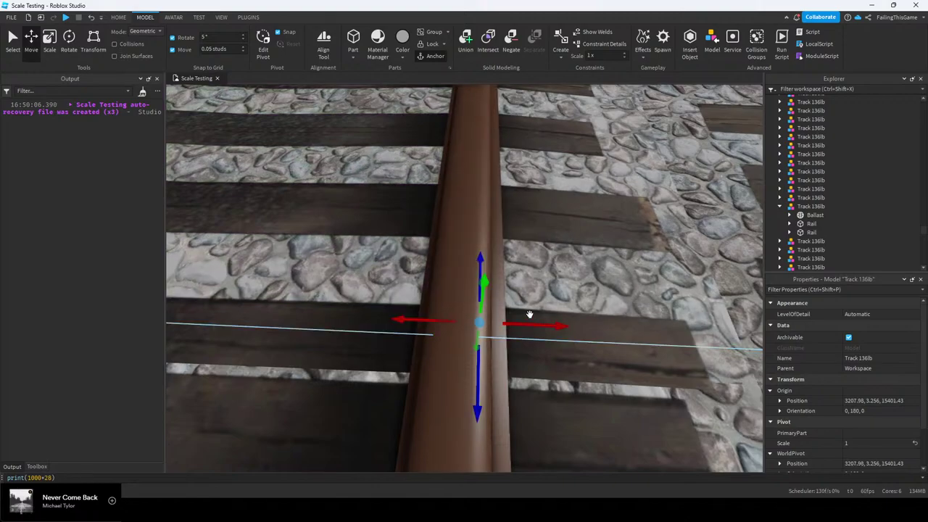
Stretch the Ballast of the first duplicated ladder Track 136lb segment down the yard to a length of 2048 studs
{"action": "key", "text": "s"}
{"action": "right_click_drag", "start_coordinate": [530, 315], "coordinate": [526, 307]}
{"action": "left_click", "coordinate": [390, 269]}
{"action": "mouse_move", "coordinate": [390, 269]}
{"action": "right_mouse_down"}
{"action": "mouse_move", "coordinate": [416, 262]}
{"action": "mouse_move", "coordinate": [395, 267]}
{"action": "right_mouse_up"}
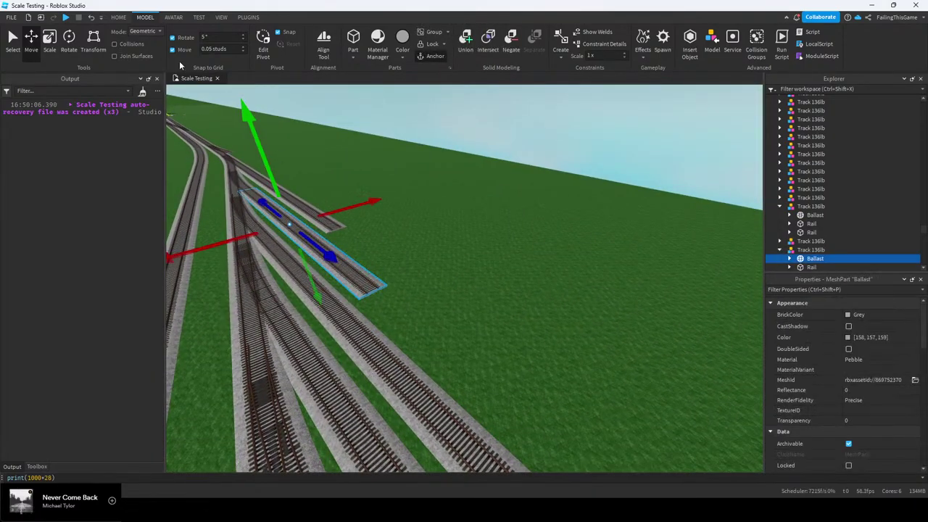
{"action": "left_click_drag", "start_coordinate": [382, 297], "coordinate": [611, 157]}
{"action": "scroll", "coordinate": [859, 363], "scroll_direction": "down", "scroll_amount": 3}
{"action": "right_click_drag", "start_coordinate": [619, 259], "coordinate": [620, 262]}
{"action": "key", "text": "w"}
{"action": "key", "text": "w"}
{"action": "key", "text": "d"}
{"action": "scroll", "coordinate": [406, 286], "scroll_direction": "down", "scroll_amount": 1}
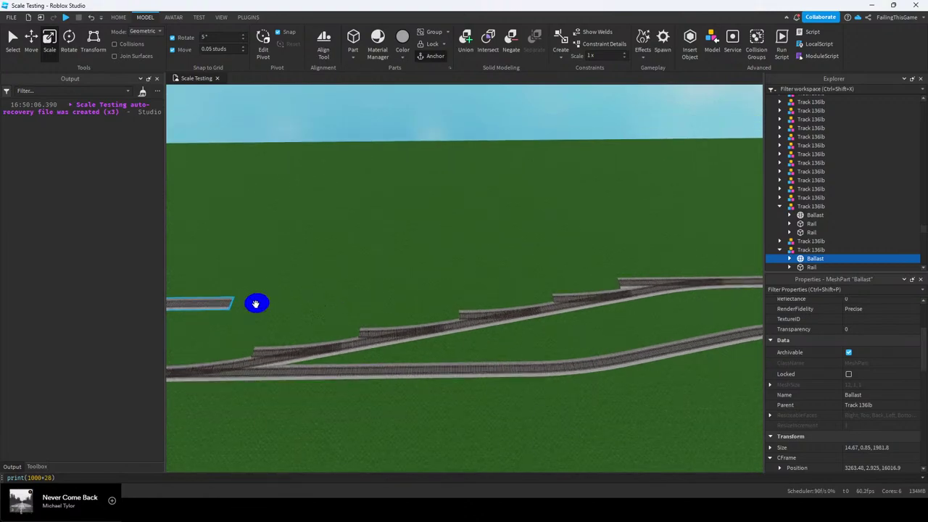
{"action": "right_click_drag", "start_coordinate": [421, 278], "coordinate": [420, 278]}
{"action": "key", "text": "w"}
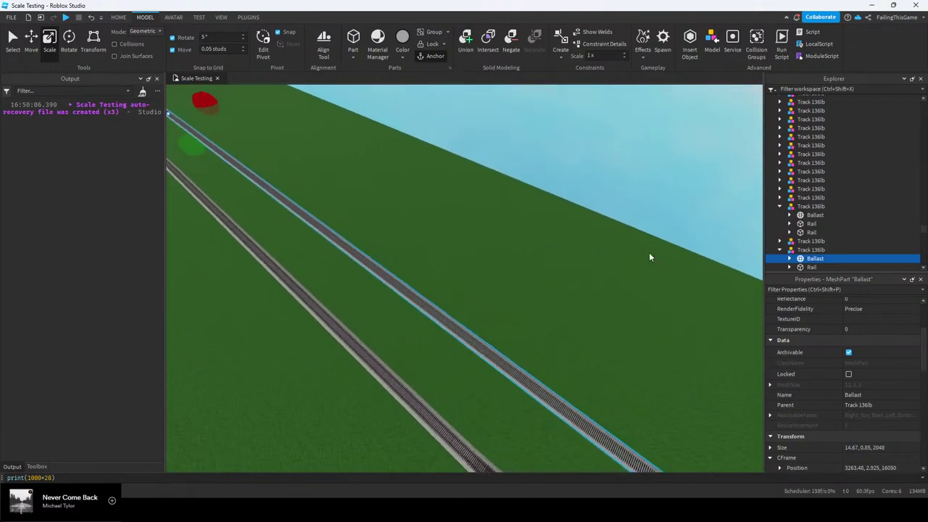
Stretch the first Rail of that Track 136lb segment to 2047.95 studs so it reaches the stretched ballast's far end
{"action": "scroll", "coordinate": [790, 232], "scroll_direction": "down", "scroll_amount": 2}
{"action": "left_click", "coordinate": [802, 191]}
{"action": "key", "text": "f"}
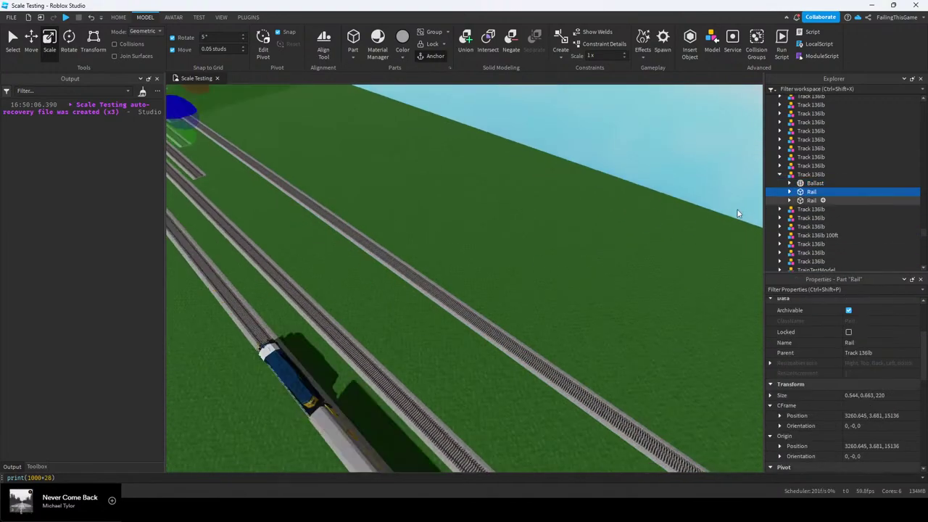
{"action": "key", "text": "d"}
{"action": "left_click_drag", "start_coordinate": [481, 292], "coordinate": [485, 293]}
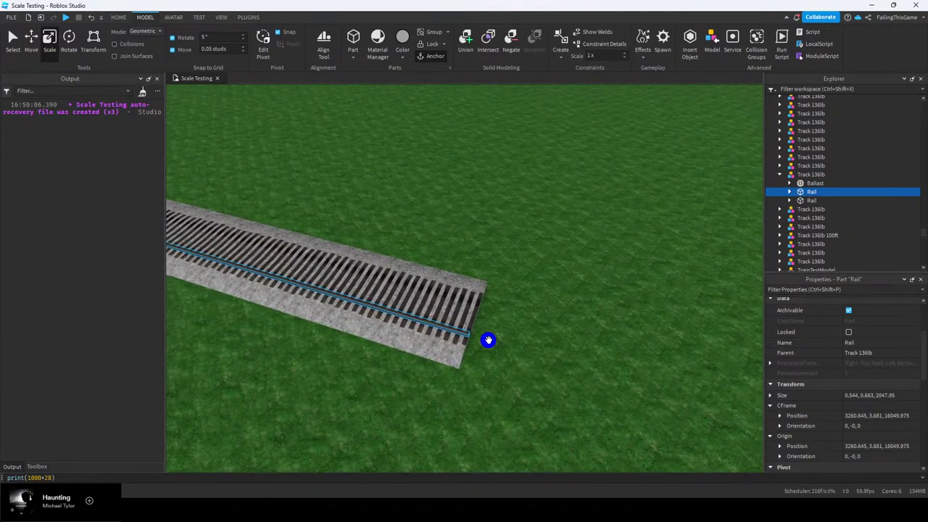
Stretch the second Rail of the first duplicated ladder Track 136lb segment to 2047.95 studs, toward the ballast's far end
{"action": "right_click_drag", "start_coordinate": [500, 339], "coordinate": [724, 232]}
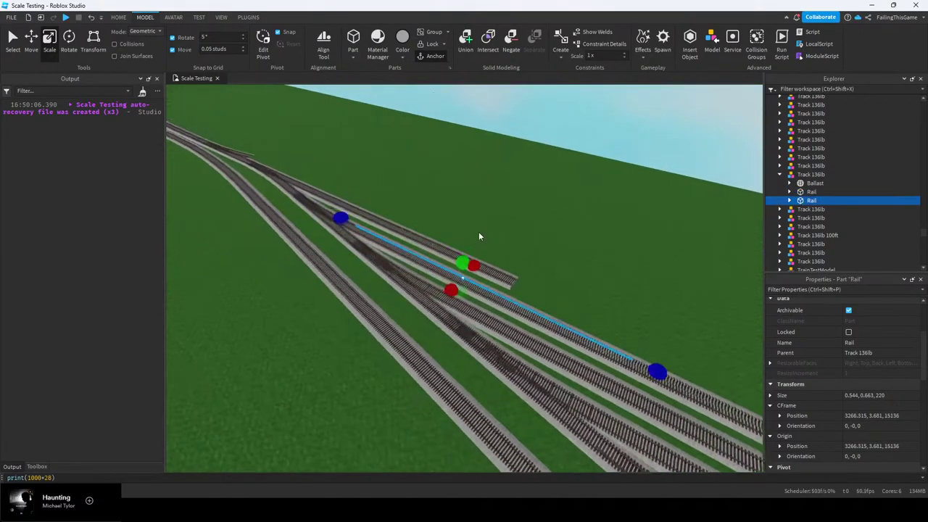
{"action": "right_click_drag", "start_coordinate": [478, 232], "coordinate": [490, 235]}
{"action": "key", "text": "w"}
{"action": "key", "text": "d"}
{"action": "mouse_move", "coordinate": [441, 271]}
{"action": "left_mouse_down"}
{"action": "mouse_move", "coordinate": [427, 270]}
{"action": "mouse_move", "coordinate": [447, 277]}
{"action": "left_mouse_up"}
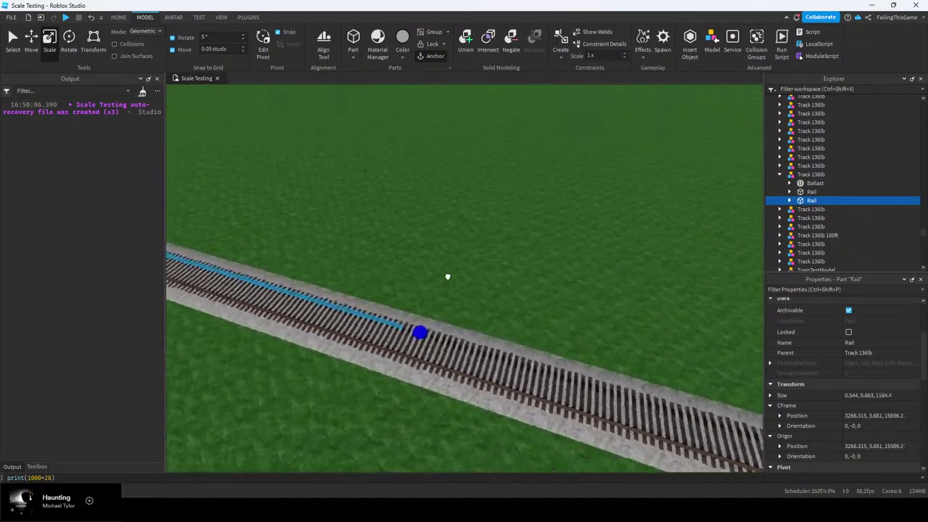
{"action": "key", "text": "d"}
{"action": "mouse_move", "coordinate": [447, 277]}
{"action": "left_mouse_down"}
{"action": "mouse_move", "coordinate": [445, 268]}
{"action": "mouse_move", "coordinate": [454, 271]}
{"action": "left_mouse_up"}
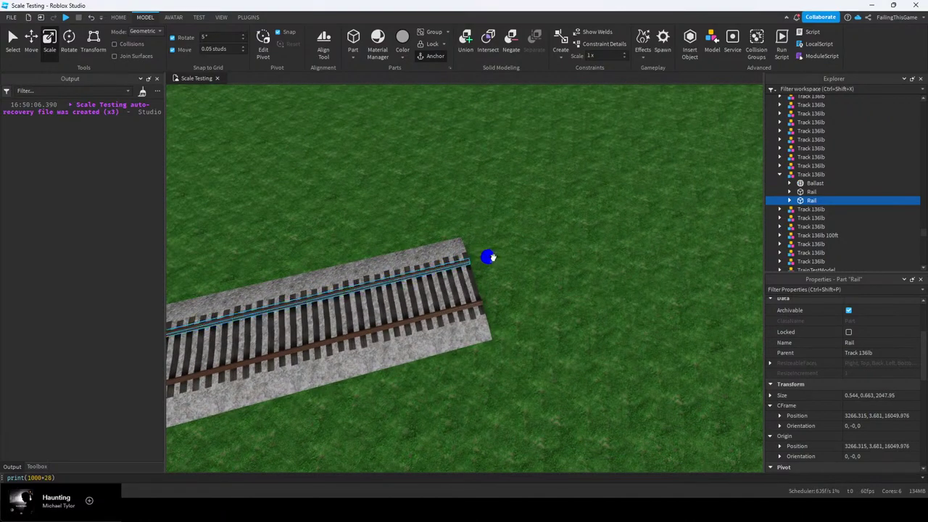
{"action": "key", "text": "w"}
{"action": "right_click_drag", "start_coordinate": [500, 253], "coordinate": [499, 252]}
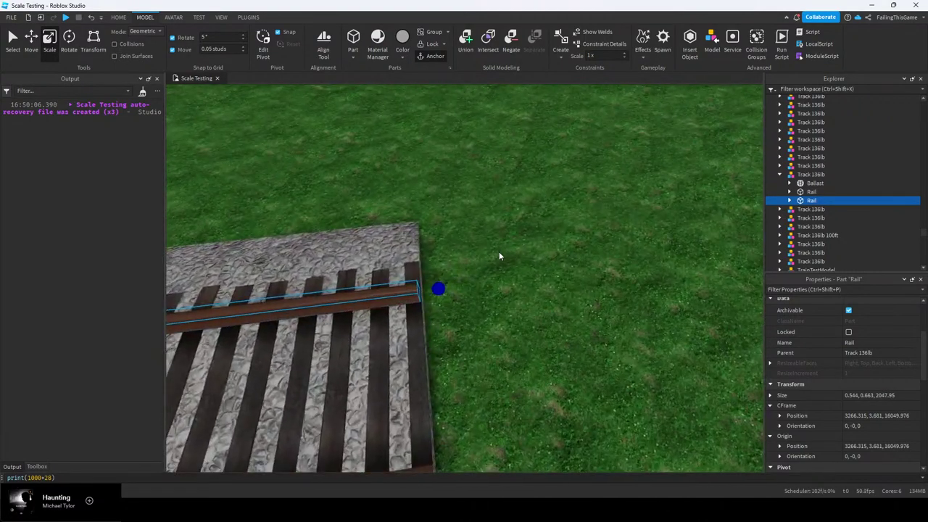
Fine-tune that second Rail to 2048 studs using a 0.001-stud move snap so it ends flush with the ballast
{"action": "left_click_drag", "start_coordinate": [442, 283], "coordinate": [470, 285]}
{"action": "right_click_drag", "start_coordinate": [470, 286], "coordinate": [499, 302]}
{"action": "key", "text": "w"}
{"action": "key", "text": "s"}
{"action": "left_click_drag", "start_coordinate": [498, 203], "coordinate": [493, 203]}
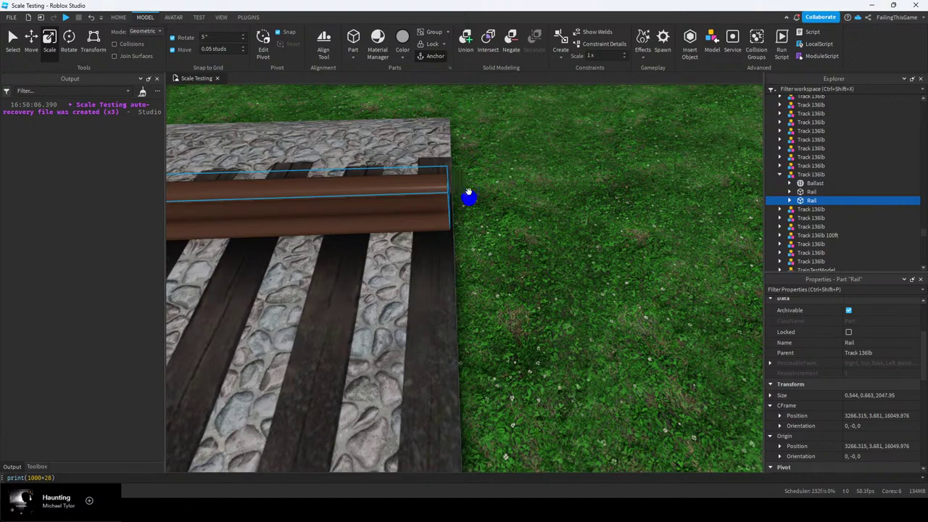
{"action": "scroll", "coordinate": [485, 194], "scroll_direction": "down", "scroll_amount": 3}
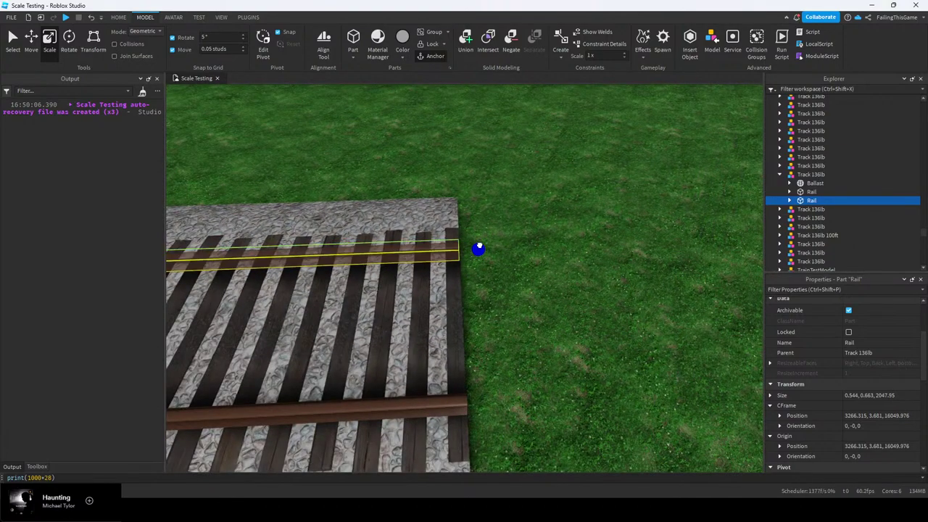
{"action": "right_click_drag", "start_coordinate": [615, 258], "coordinate": [526, 266]}
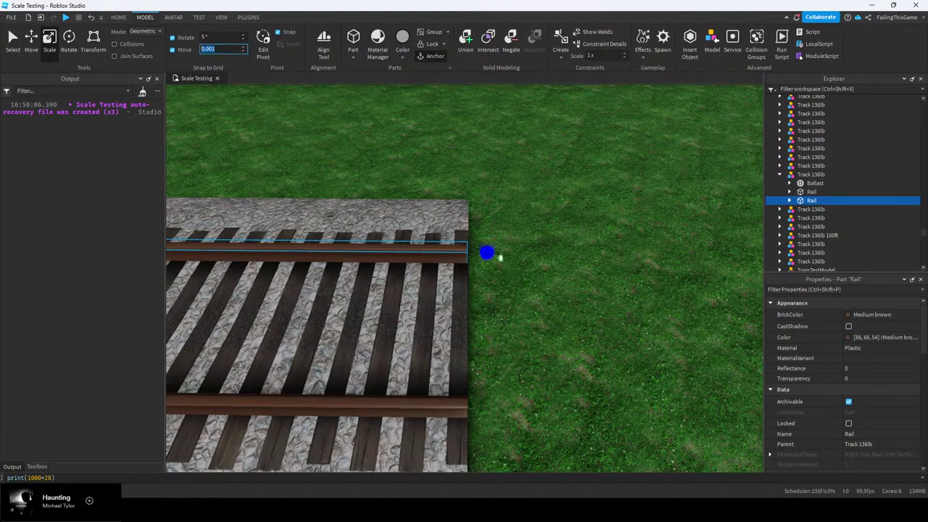
{"action": "scroll", "coordinate": [805, 351], "scroll_direction": "down", "scroll_amount": 2}
{"action": "scroll", "coordinate": [514, 261], "scroll_direction": "up", "scroll_amount": 1}
{"action": "right_click_drag", "start_coordinate": [514, 261], "coordinate": [487, 238]}
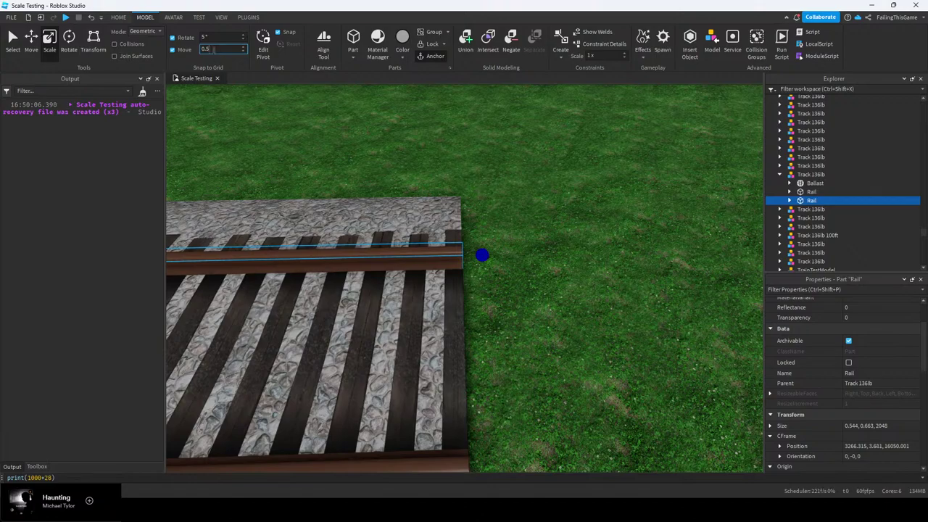
Duplicate the stretched 2048-stud Track 136lb segment and move the copy lengthwise past the original's far end
{"action": "left_click", "coordinate": [464, 132]}
{"action": "scroll", "coordinate": [464, 132], "scroll_direction": "down", "scroll_amount": 5}
{"action": "right_click_drag", "start_coordinate": [464, 132], "coordinate": [464, 239]}
{"action": "left_click", "coordinate": [499, 277]}
{"action": "left_click", "coordinate": [38, 54]}
{"action": "right_click_drag", "start_coordinate": [395, 242], "coordinate": [396, 241]}
{"action": "left_click_drag", "start_coordinate": [367, 182], "coordinate": [502, 219]}
{"action": "right_click_drag", "start_coordinate": [503, 218], "coordinate": [523, 238]}
{"action": "key", "text": "w"}
{"action": "key", "text": "s"}
{"action": "key", "text": "w"}
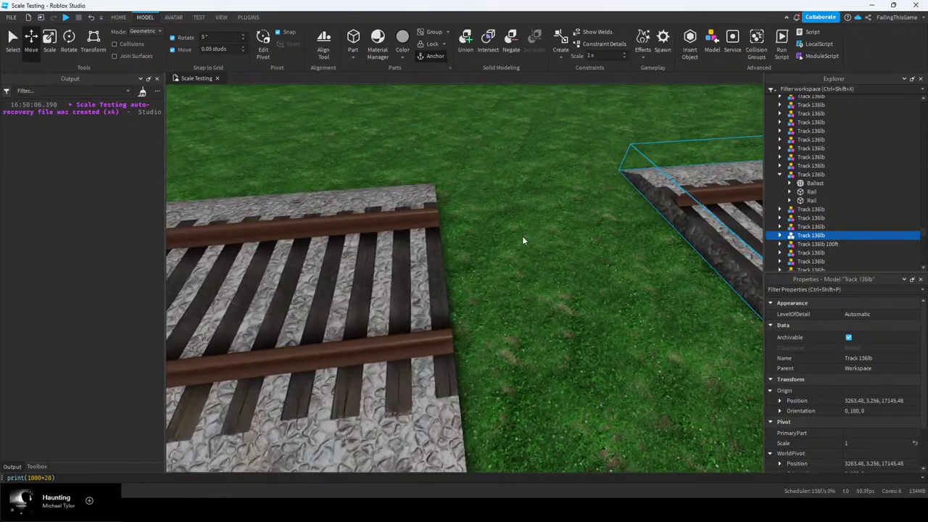
Slide the Track 136lb copy back along its length to butt it against the end of the stretched segment
{"action": "key", "text": "Tab"}
{"action": "left_click_drag", "start_coordinate": [504, 252], "coordinate": [261, 270]}
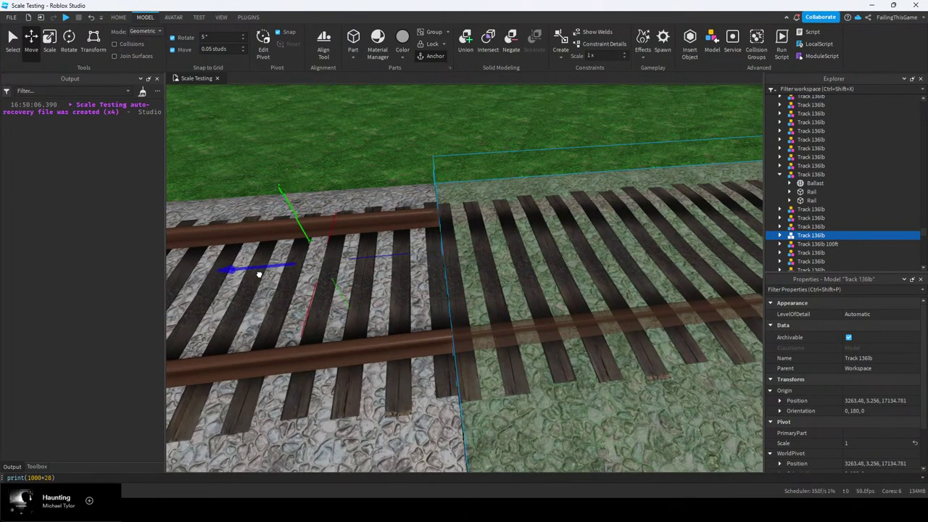
{"action": "left_click_drag", "start_coordinate": [258, 275], "coordinate": [257, 275]}
{"action": "left_click", "coordinate": [407, 127]}
{"action": "left_click", "coordinate": [532, 287]}
Shorten the copy's Ballast so its far end meets the start of the far ladder switch
{"action": "key", "text": "s"}
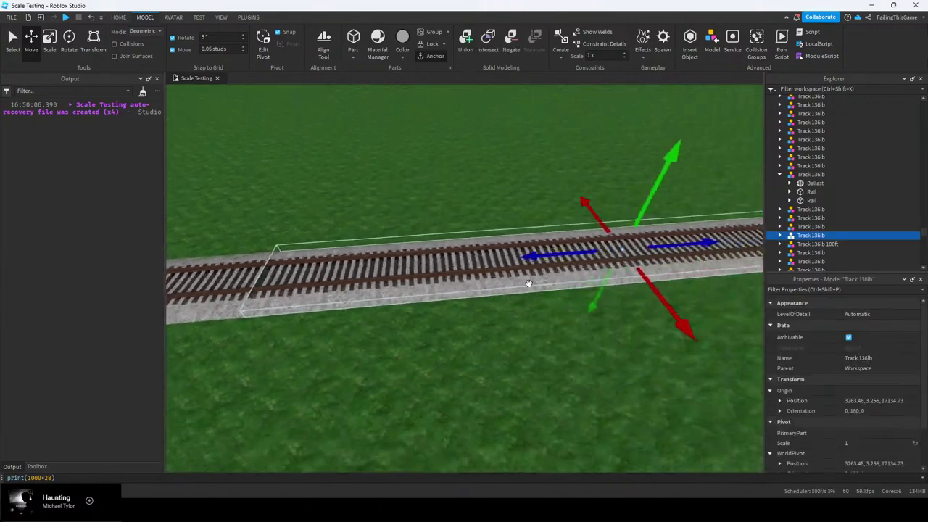
{"action": "right_click_drag", "start_coordinate": [529, 283], "coordinate": [532, 281]}
{"action": "key", "text": "w"}
{"action": "left_click", "coordinate": [562, 259]}
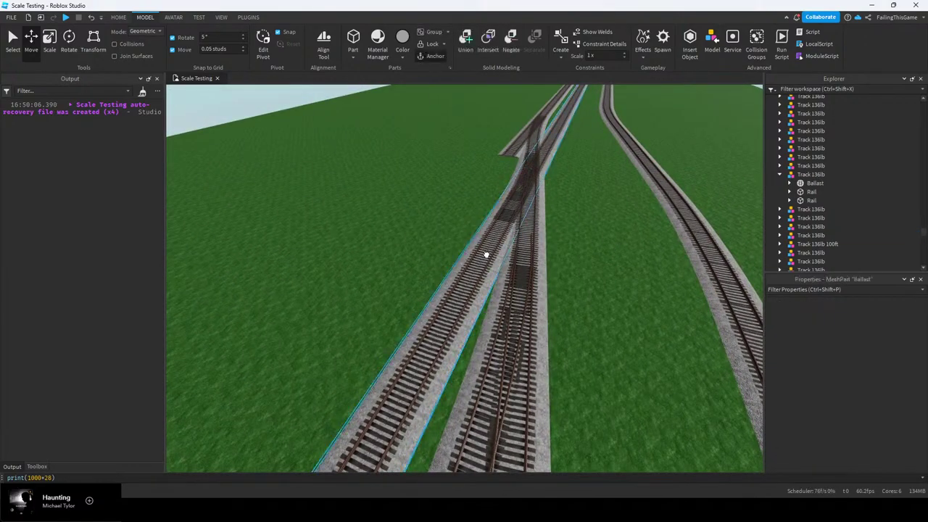
{"action": "left_click", "coordinate": [486, 254], "text": "alt"}
{"action": "left_click", "coordinate": [49, 42]}
{"action": "right_click_drag", "start_coordinate": [547, 158], "coordinate": [549, 156]}
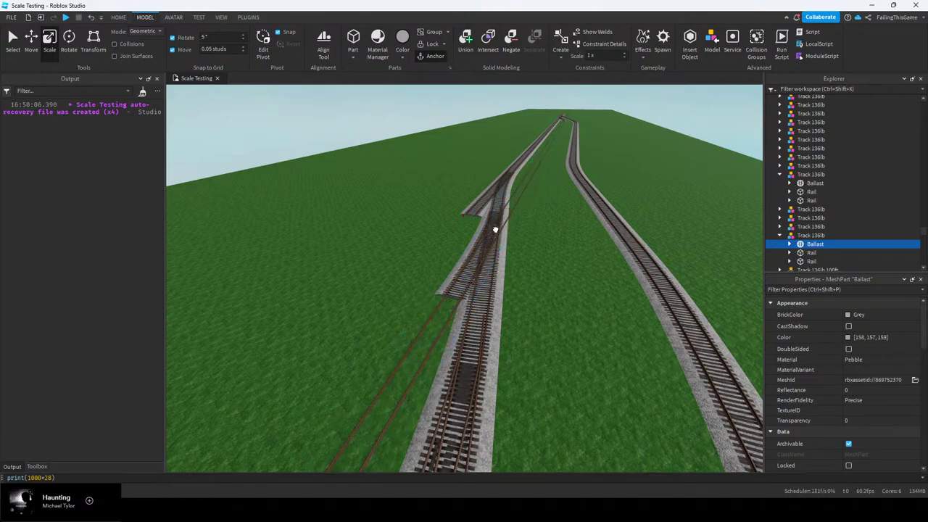
{"action": "left_click_drag", "start_coordinate": [528, 184], "coordinate": [525, 201]}
{"action": "key", "text": "w"}
{"action": "right_click_drag", "start_coordinate": [504, 216], "coordinate": [500, 219]}
{"action": "key", "text": "w"}
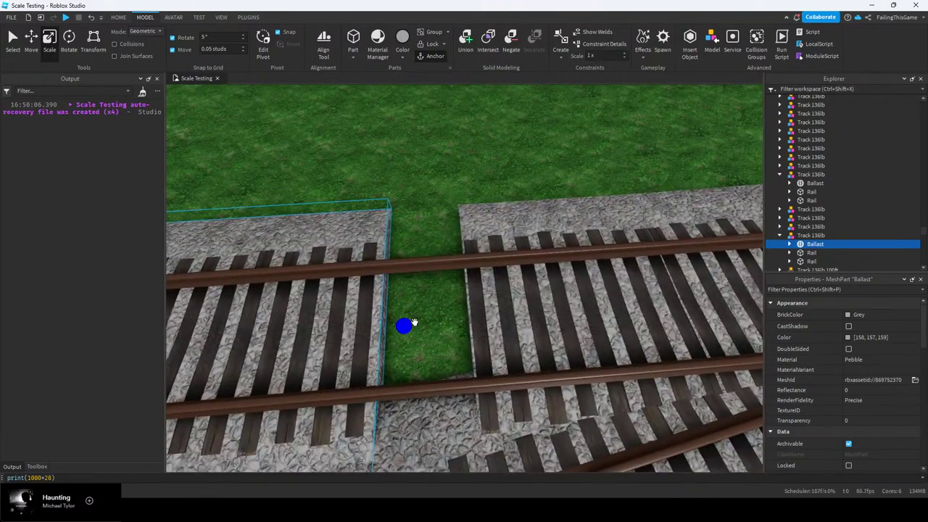
{"action": "key", "text": "w"}
{"action": "left_click_drag", "start_coordinate": [389, 335], "coordinate": [490, 318]}
Shorten the copy's outer Rail so it ends exactly at the matching rail of the far switch
{"action": "left_click", "coordinate": [371, 261]}
{"action": "scroll", "coordinate": [371, 260], "scroll_direction": "down", "scroll_amount": 5}
{"action": "right_click_drag", "start_coordinate": [371, 260], "coordinate": [573, 156]}
{"action": "scroll", "coordinate": [573, 166], "scroll_direction": "up", "scroll_amount": 10}
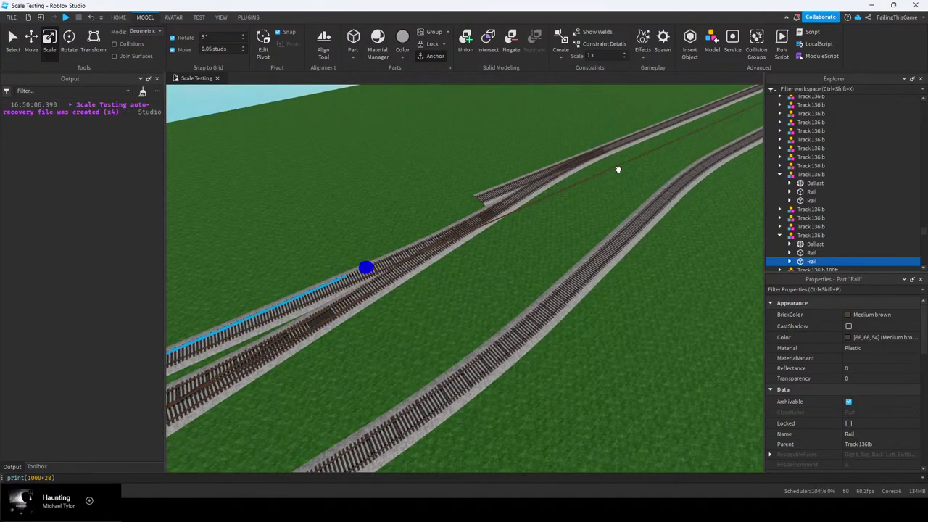
{"action": "scroll", "coordinate": [617, 170], "scroll_direction": "up", "scroll_amount": 10}
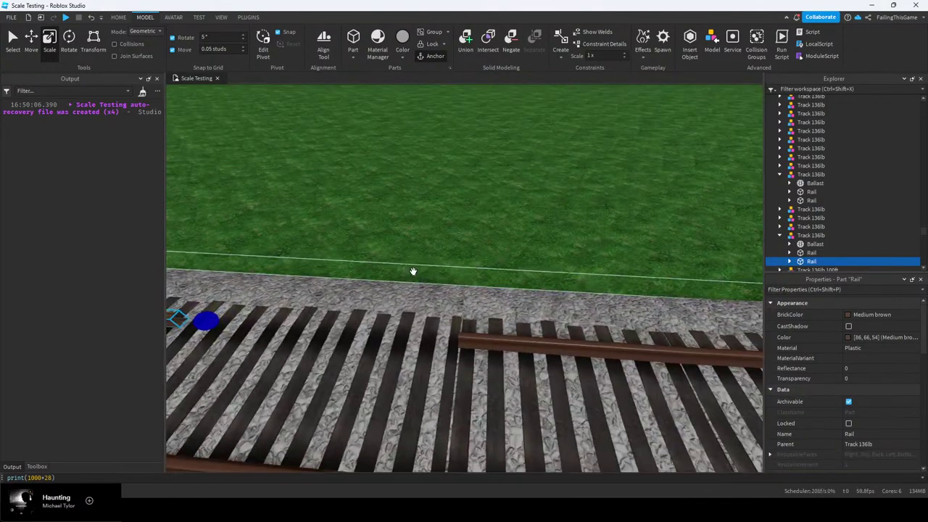
{"action": "right_click_drag", "start_coordinate": [454, 324], "coordinate": [454, 322]}
{"action": "scroll", "coordinate": [454, 322], "scroll_direction": "up", "scroll_amount": 2}
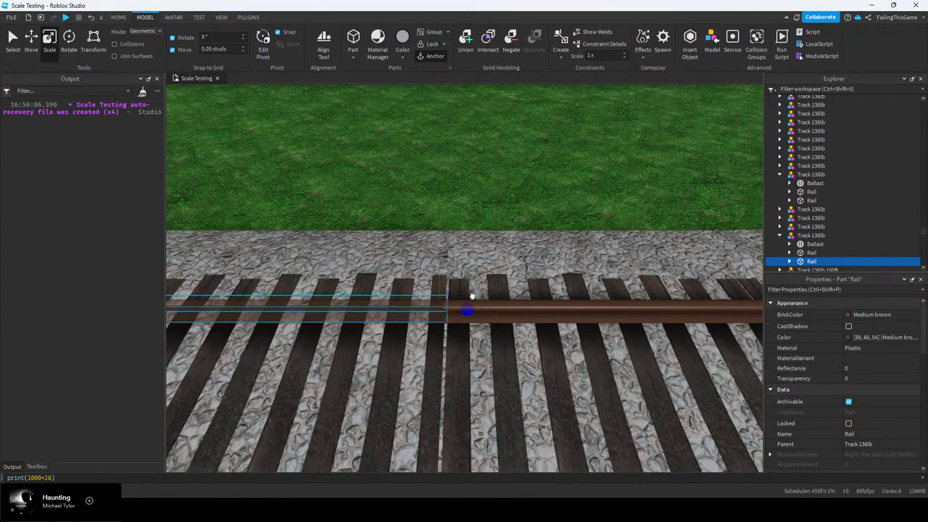
{"action": "scroll", "coordinate": [471, 299], "scroll_direction": "down", "scroll_amount": 10}
Shorten the copy's other Rail to meet the far switch's inner rail, and deselect it
{"action": "left_click", "coordinate": [360, 303]}
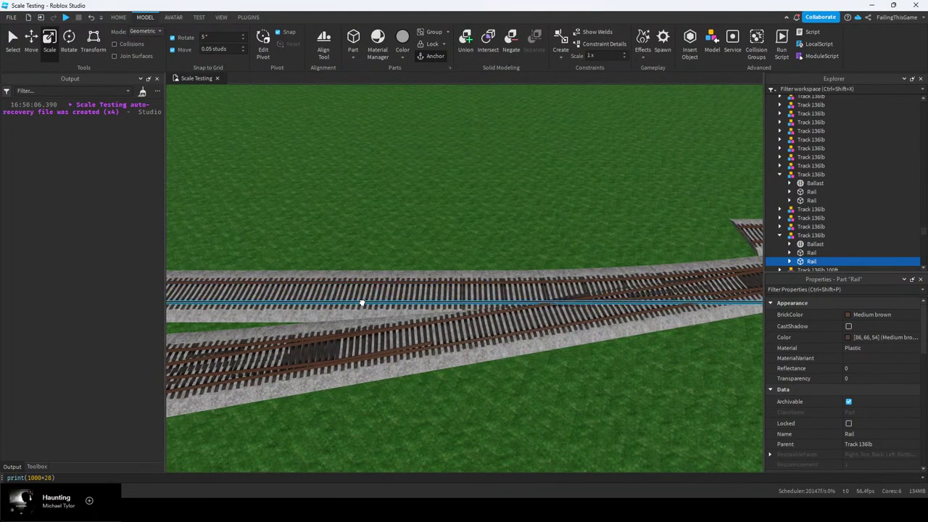
{"action": "right_click_drag", "start_coordinate": [360, 302], "coordinate": [586, 225]}
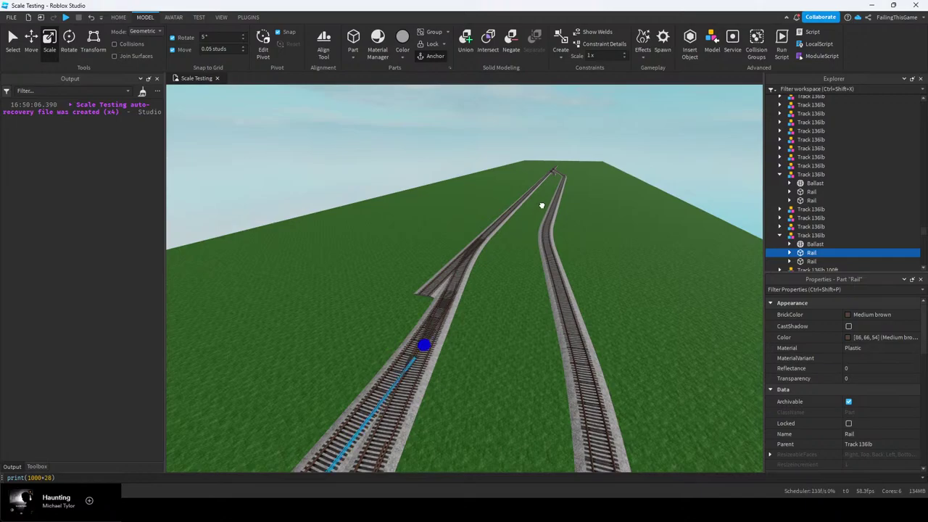
{"action": "scroll", "coordinate": [539, 209], "scroll_direction": "up", "scroll_amount": 10}
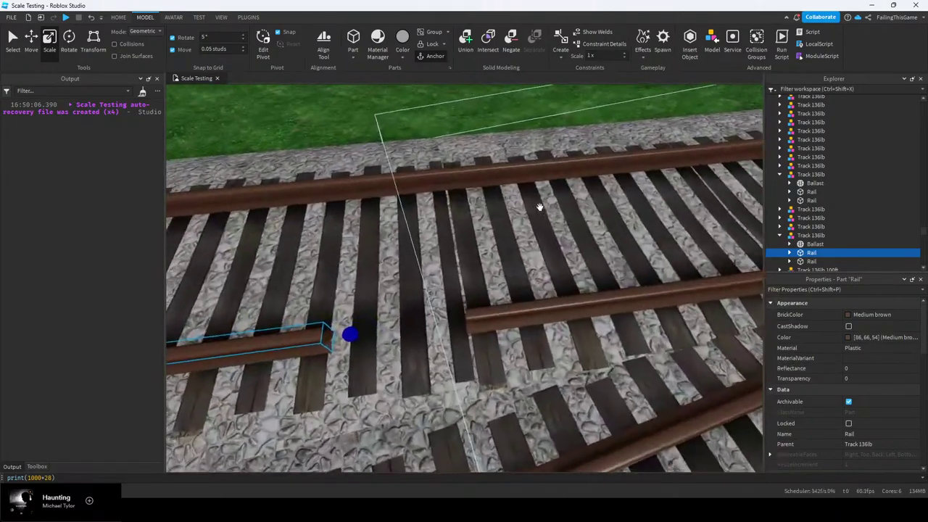
{"action": "scroll", "coordinate": [539, 207], "scroll_direction": "up", "scroll_amount": 2}
{"action": "right_click_drag", "start_coordinate": [540, 208], "coordinate": [354, 340]}
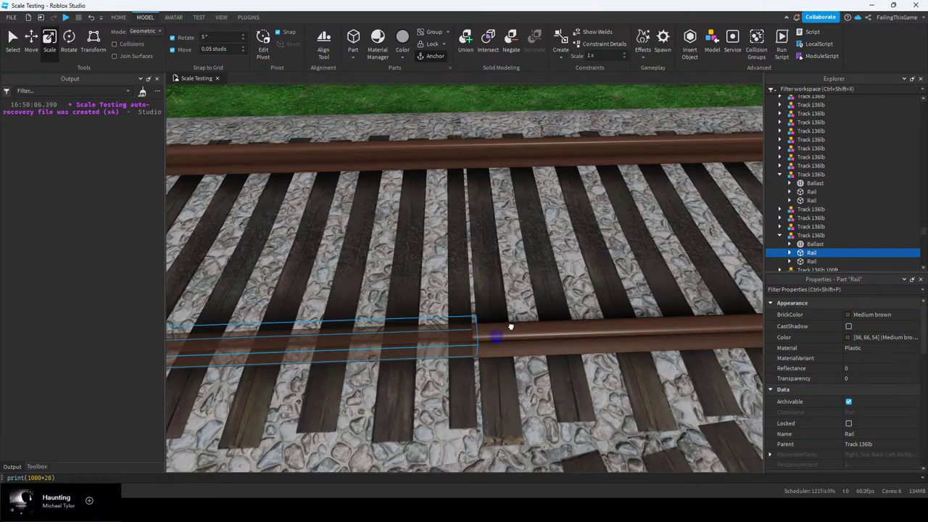
{"action": "scroll", "coordinate": [510, 328], "scroll_direction": "down", "scroll_amount": 3}
{"action": "right_click_drag", "start_coordinate": [510, 327], "coordinate": [498, 310]}
{"action": "scroll", "coordinate": [503, 265], "scroll_direction": "down", "scroll_amount": 8}
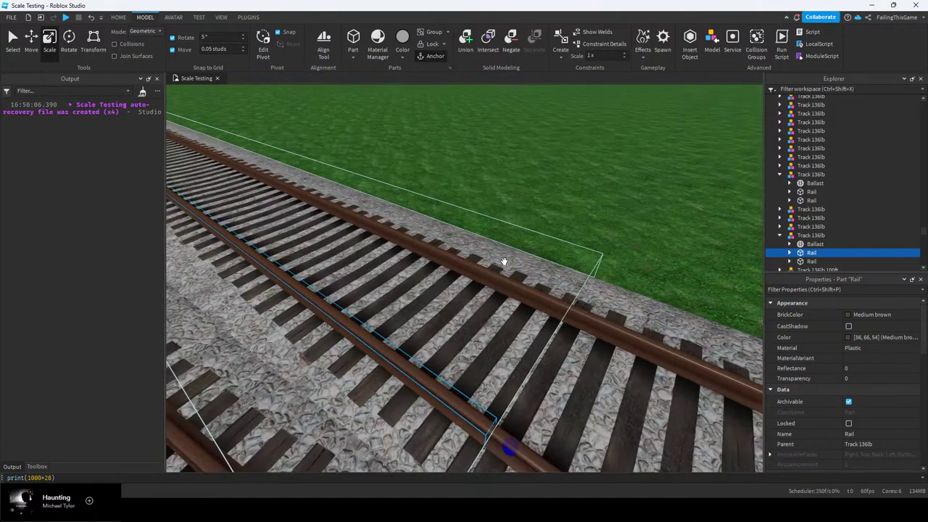
{"action": "mouse_move", "coordinate": [517, 258]}
{"action": "right_mouse_down"}
{"action": "mouse_move", "coordinate": [520, 250]}
{"action": "mouse_move", "coordinate": [485, 257]}
{"action": "mouse_move", "coordinate": [501, 258]}
{"action": "right_mouse_up"}
{"action": "scroll", "coordinate": [461, 266], "scroll_direction": "down", "scroll_amount": 3}
{"action": "left_click", "coordinate": [485, 257]}
Stretch the Ballast of the second duplicated ladder Track 136lb segment down the yard to a length of 2048 studs
{"action": "key", "text": "w"}
{"action": "key", "text": "e"}
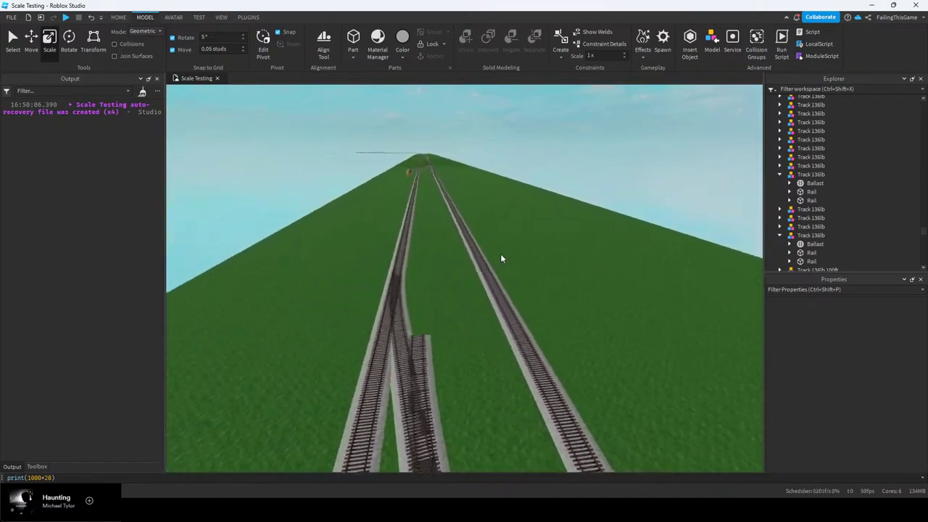
{"action": "key", "text": "w"}
{"action": "key", "text": "a"}
{"action": "key", "text": "d"}
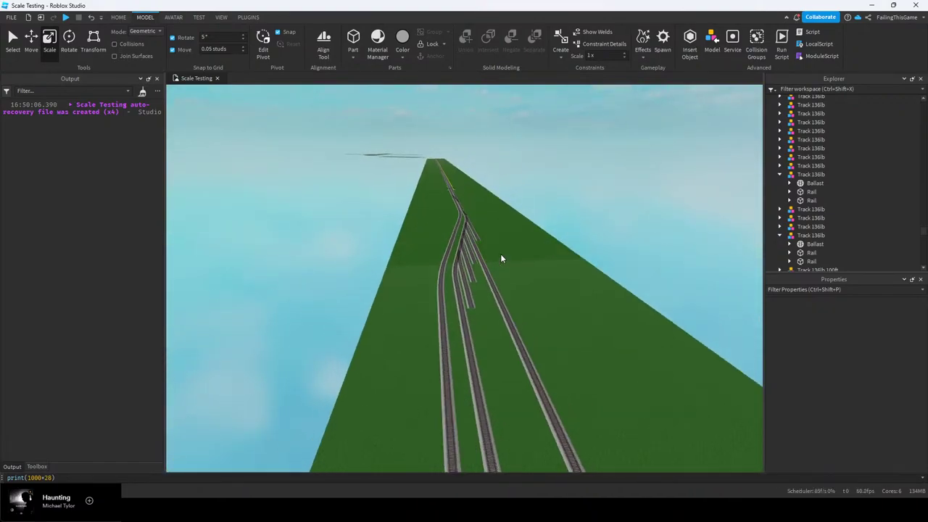
{"action": "right_click_drag", "start_coordinate": [501, 258], "coordinate": [500, 260]}
{"action": "key", "text": "w"}
{"action": "left_click", "coordinate": [450, 290], "text": "alt"}
{"action": "right_click_drag", "start_coordinate": [495, 350], "coordinate": [496, 351]}
{"action": "key", "text": "a"}
{"action": "key", "text": "w"}
{"action": "key", "text": "d"}
{"action": "left_click_drag", "start_coordinate": [497, 351], "coordinate": [581, 353]}
{"action": "key", "text": "d"}
{"action": "scroll", "coordinate": [858, 359], "scroll_direction": "down", "scroll_amount": 4}
{"action": "key", "text": "w"}
{"action": "right_click_drag", "start_coordinate": [621, 293], "coordinate": [621, 293]}
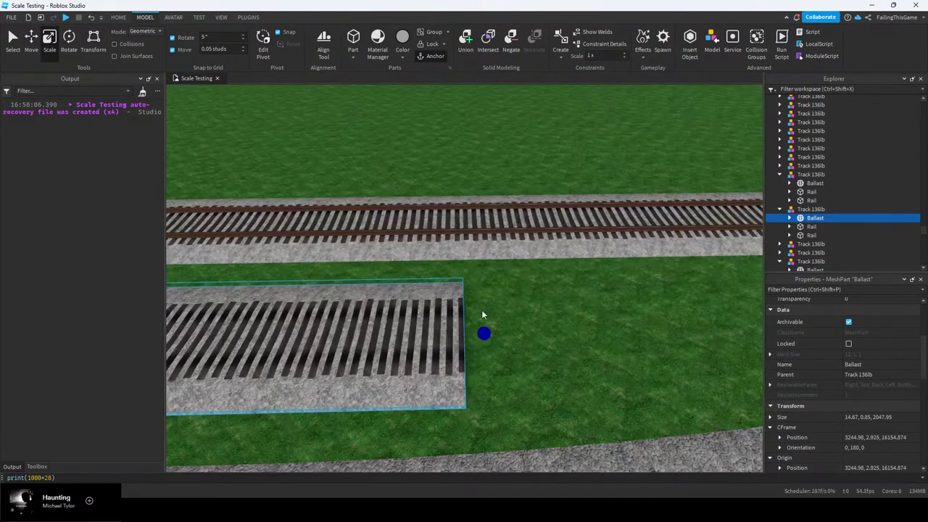
{"action": "left_click_drag", "start_coordinate": [485, 332], "coordinate": [498, 329]}
Stretch the first Rail of the second ladder segment to reach the far end of its stretched ballast
{"action": "right_click_drag", "start_coordinate": [465, 240], "coordinate": [465, 240]}
{"action": "key", "text": "e"}
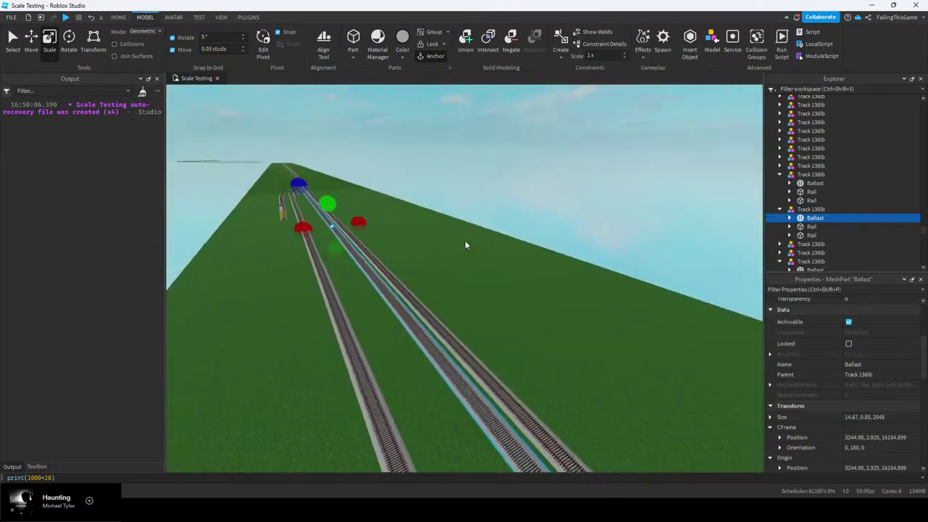
{"action": "left_click", "coordinate": [805, 229]}
{"action": "key", "text": "f"}
{"action": "right_click_drag", "start_coordinate": [552, 268], "coordinate": [552, 259]}
{"action": "key", "text": "w"}
{"action": "key", "text": "d"}
{"action": "key", "text": "d"}
{"action": "left_click_drag", "start_coordinate": [449, 286], "coordinate": [514, 272]}
{"action": "right_click_drag", "start_coordinate": [515, 273], "coordinate": [527, 295]}
{"action": "key", "text": "w"}
{"action": "left_click_drag", "start_coordinate": [467, 305], "coordinate": [483, 310]}
{"action": "right_click_drag", "start_coordinate": [519, 285], "coordinate": [516, 263]}
Stretch the second Rail of the second ladder segment down the yard to 2047.95 studs
{"action": "key", "text": "w"}
{"action": "left_click", "coordinate": [798, 238]}
{"action": "key", "text": "f"}
{"action": "key", "text": "w"}
{"action": "left_click_drag", "start_coordinate": [407, 290], "coordinate": [473, 277]}
{"action": "key", "text": "d"}
{"action": "right_click_drag", "start_coordinate": [473, 277], "coordinate": [472, 271]}
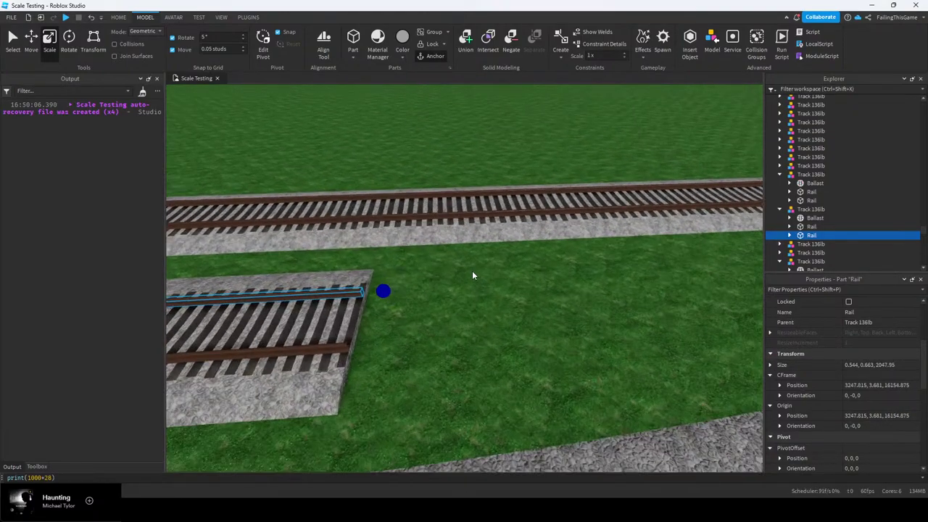
Extend that second Rail to 2048 studs, flush with the ballast end, and restore the 0.05-stud move snap
{"action": "key", "text": "w"}
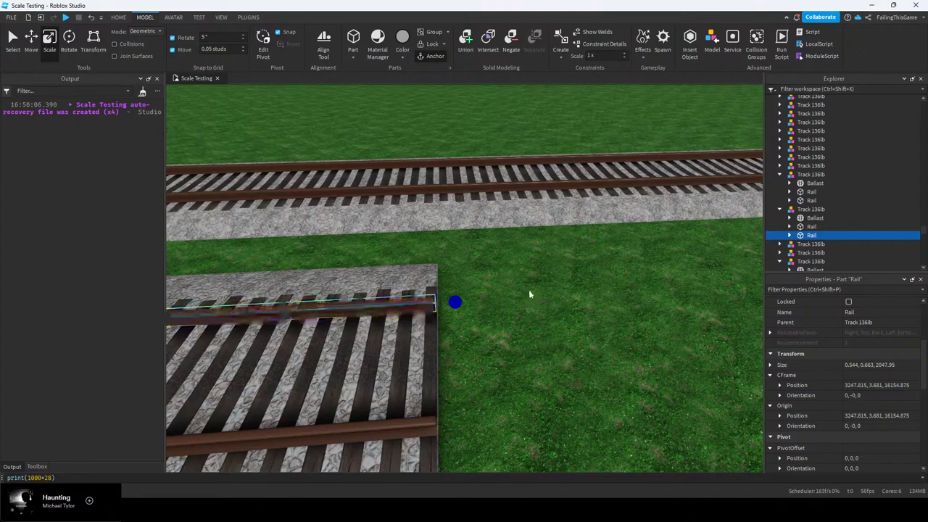
{"action": "right_click_drag", "start_coordinate": [529, 294], "coordinate": [532, 276]}
{"action": "key", "text": "w"}
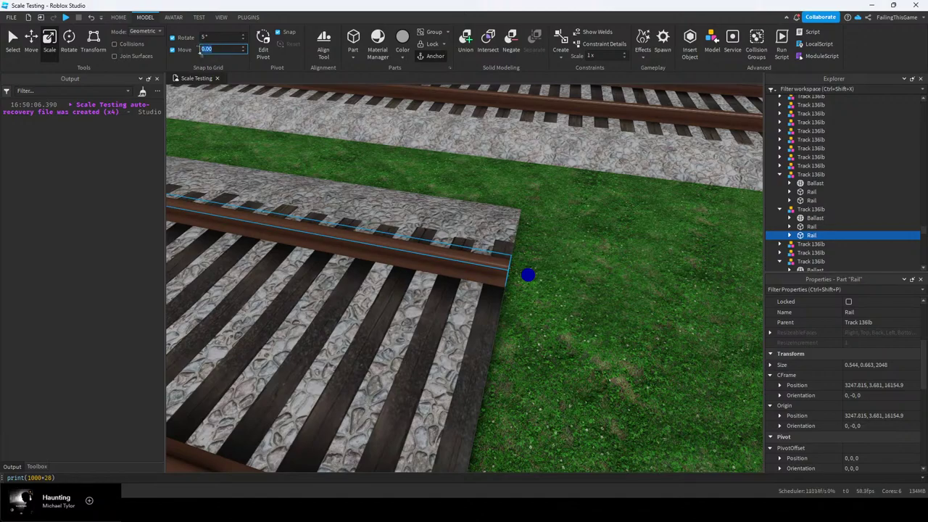
{"action": "right_click_drag", "start_coordinate": [605, 228], "coordinate": [441, 219]}
{"action": "key", "text": "w"}
{"action": "key", "text": "e"}
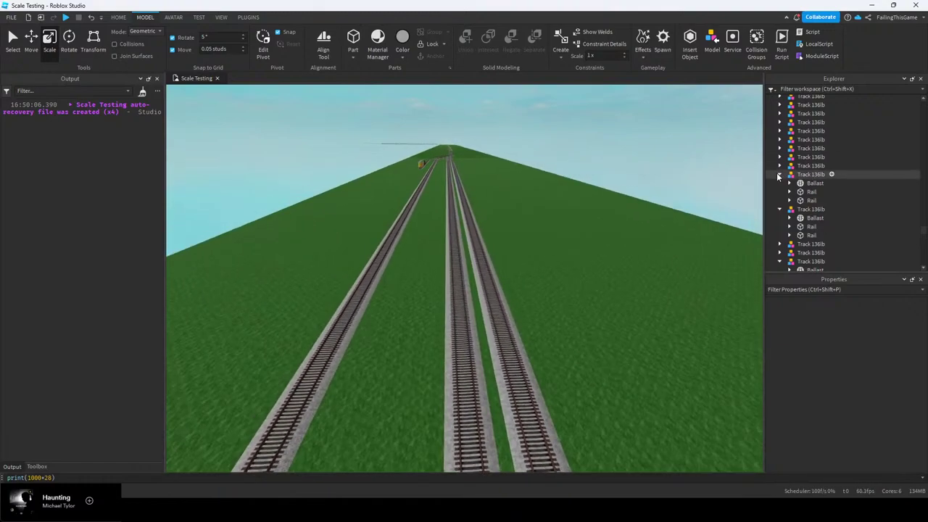
Duplicate the second ladder track's 2048-stud Track 136lb segment and move the copy lengthwise toward the far switches
{"action": "key", "text": "a"}
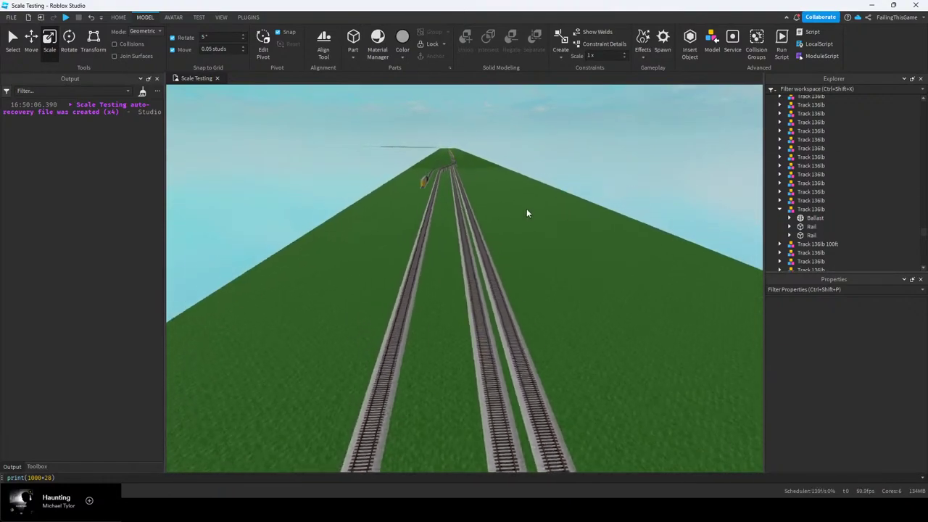
{"action": "right_click_drag", "start_coordinate": [527, 210], "coordinate": [527, 209]}
{"action": "key", "text": "w"}
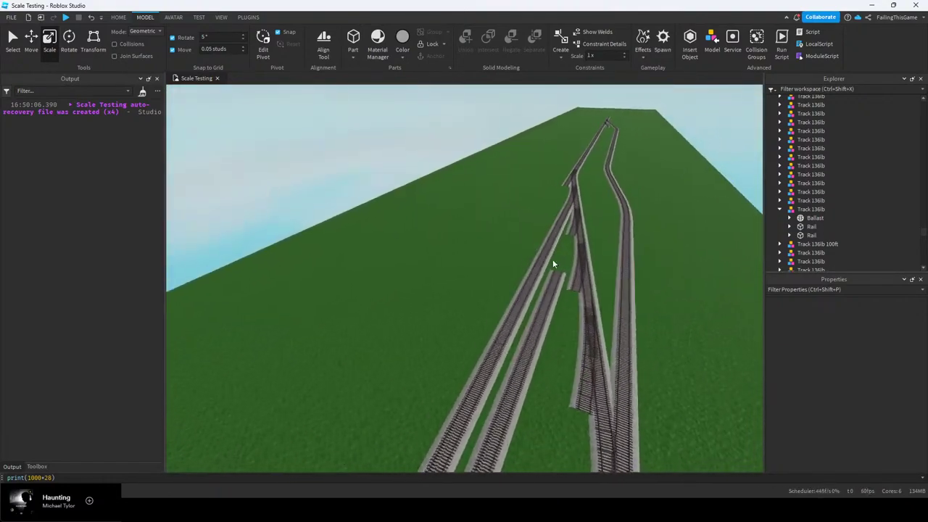
{"action": "left_click", "coordinate": [559, 278]}
{"action": "right_click_drag", "start_coordinate": [560, 279], "coordinate": [559, 278]}
{"action": "key", "text": "s"}
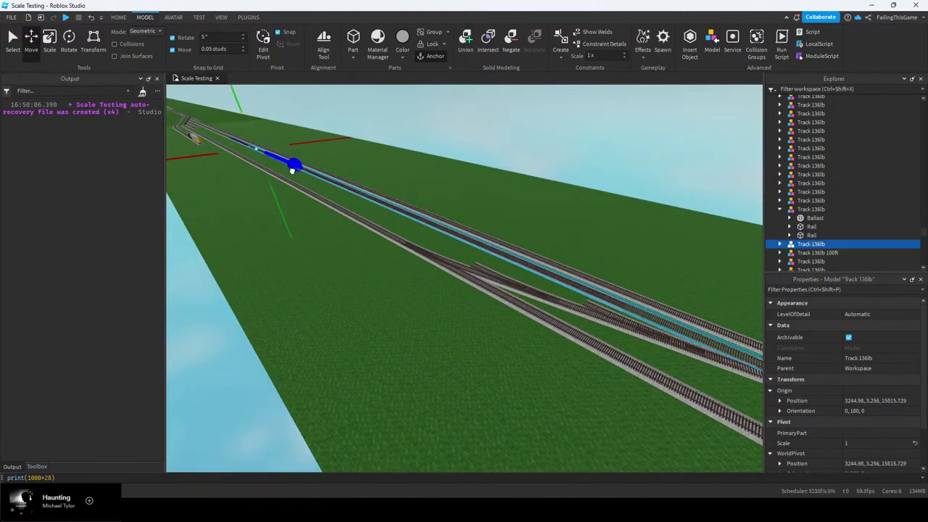
{"action": "left_click_drag", "start_coordinate": [292, 169], "coordinate": [357, 187]}
{"action": "right_click_drag", "start_coordinate": [357, 188], "coordinate": [357, 188]}
{"action": "left_click_drag", "start_coordinate": [561, 204], "coordinate": [562, 202]}
Align the second ladder track's new copy end to end with the stretched segment and deselect it
{"action": "key", "text": "w"}
{"action": "right_click_drag", "start_coordinate": [530, 195], "coordinate": [527, 207]}
{"action": "mouse_move", "coordinate": [408, 274]}
{"action": "left_mouse_down"}
{"action": "mouse_move", "coordinate": [400, 265]}
{"action": "mouse_move", "coordinate": [421, 266]}
{"action": "left_mouse_up"}
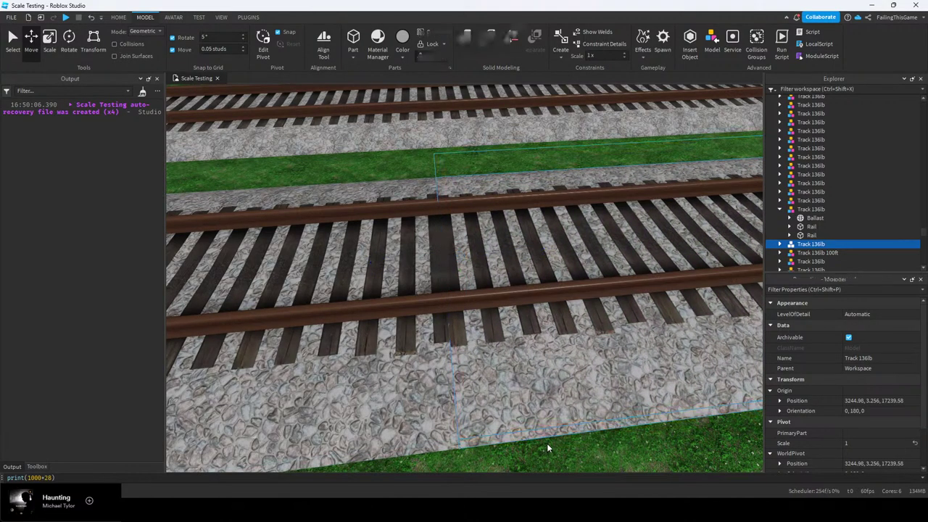
{"action": "mouse_move", "coordinate": [546, 350]}
{"action": "right_mouse_down"}
{"action": "mouse_move", "coordinate": [534, 341]}
{"action": "mouse_move", "coordinate": [549, 331]}
{"action": "right_mouse_up"}
{"action": "scroll", "coordinate": [541, 321], "scroll_direction": "down", "scroll_amount": 4}
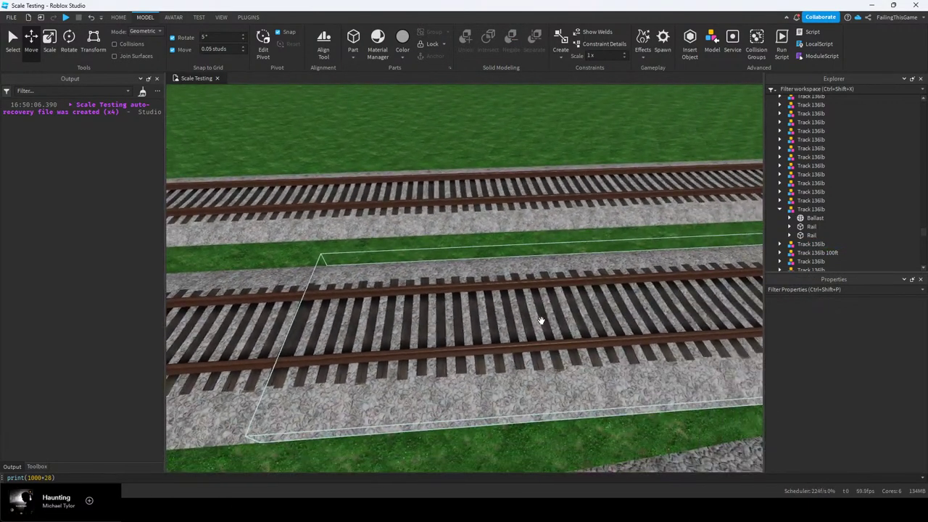
Trim the first Rail of the second ladder track's new copy to meet the far switch's rail
{"action": "left_click", "coordinate": [50, 46]}
{"action": "mouse_move", "coordinate": [406, 206]}
{"action": "right_mouse_down"}
{"action": "mouse_move", "coordinate": [430, 197]}
{"action": "mouse_move", "coordinate": [420, 195]}
{"action": "right_mouse_up"}
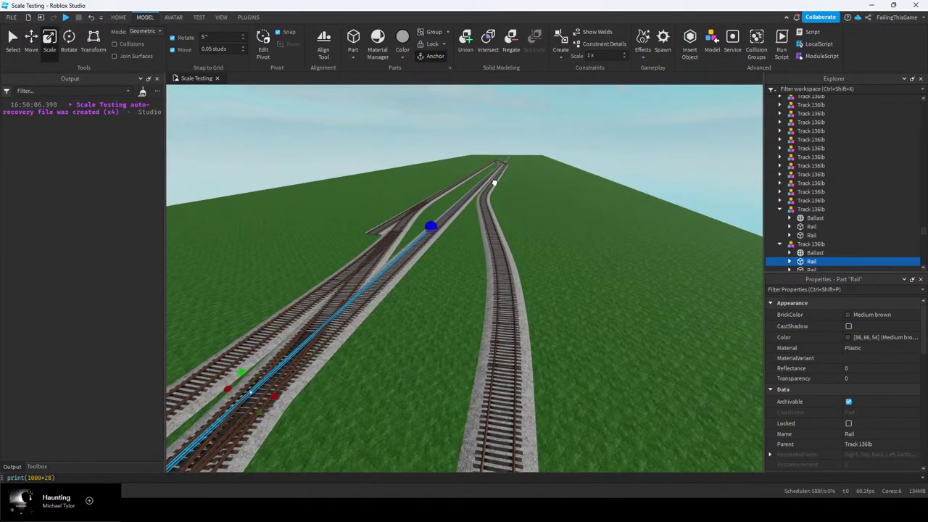
{"action": "right_click_drag", "start_coordinate": [482, 199], "coordinate": [480, 200]}
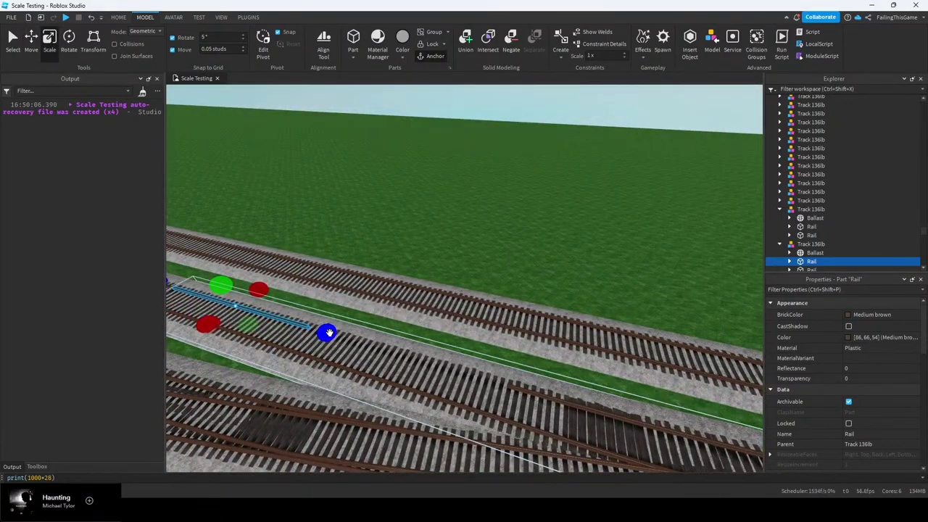
{"action": "right_click_drag", "start_coordinate": [512, 368], "coordinate": [522, 298]}
{"action": "scroll", "coordinate": [523, 304], "scroll_direction": "up", "scroll_amount": 5}
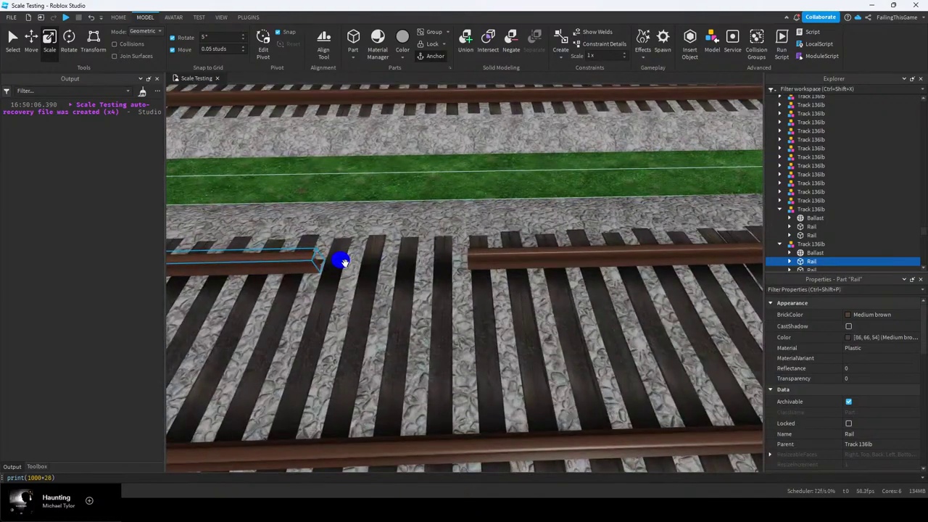
{"action": "scroll", "coordinate": [498, 251], "scroll_direction": "down", "scroll_amount": 5}
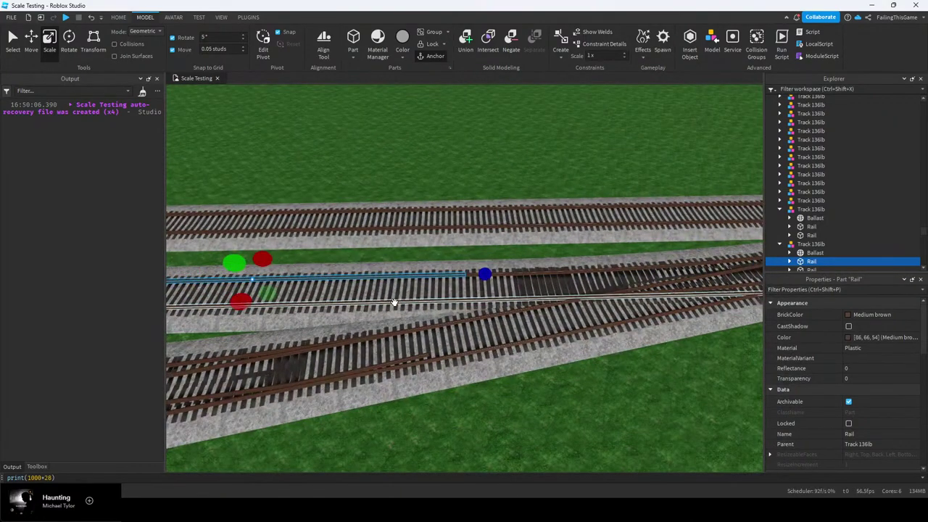
Trim the copy's second Rail so that its end meets the matching rail of the far switch
{"action": "left_click", "coordinate": [394, 302], "text": "alt"}
{"action": "right_click_drag", "start_coordinate": [395, 302], "coordinate": [410, 297]}
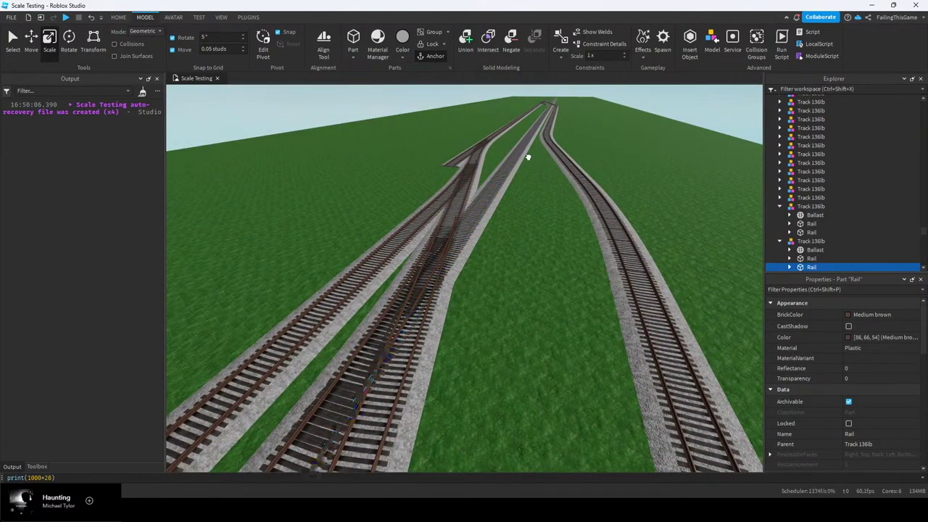
{"action": "key", "text": "f"}
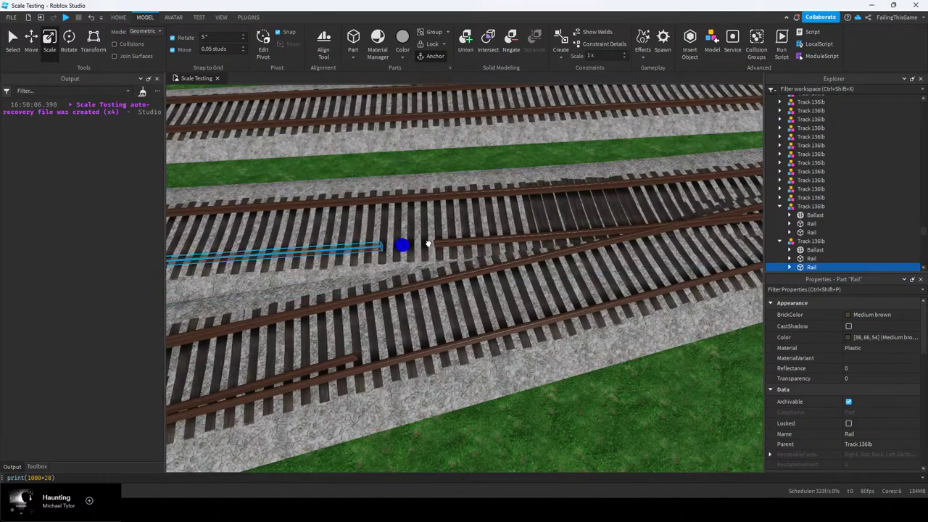
{"action": "scroll", "coordinate": [428, 244], "scroll_direction": "up", "scroll_amount": 5}
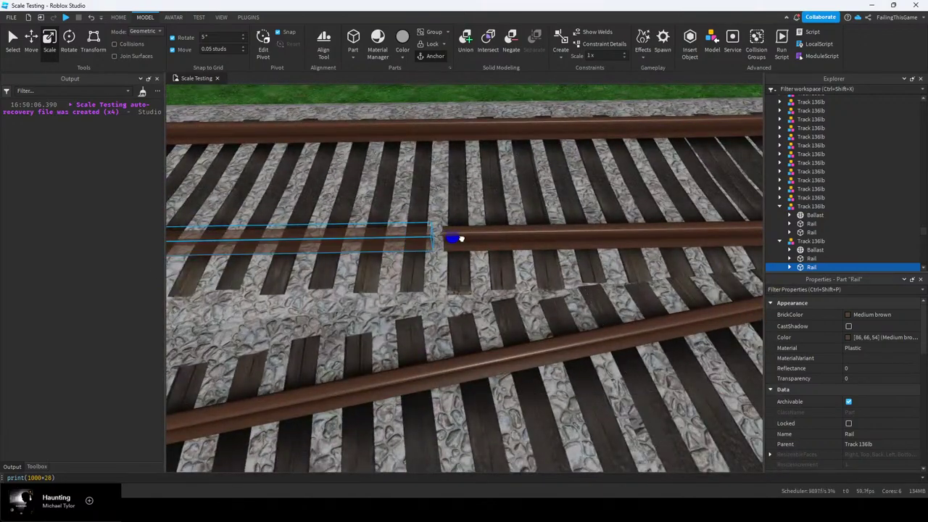
{"action": "scroll", "coordinate": [474, 236], "scroll_direction": "down", "scroll_amount": 7}
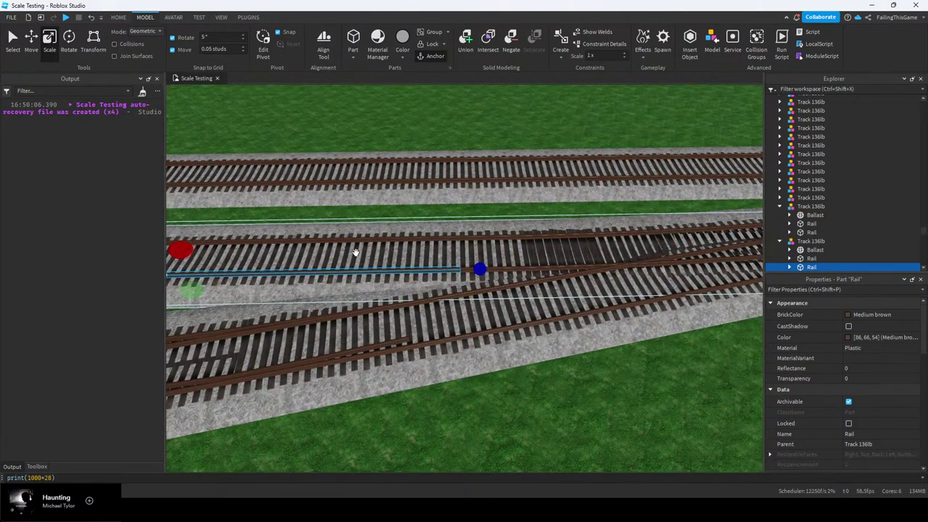
Trim the copy's Ballast flush with the far switch's ballast and deselect it
{"action": "left_click", "coordinate": [355, 253], "text": "alt"}
{"action": "right_click_drag", "start_coordinate": [354, 253], "coordinate": [544, 192]}
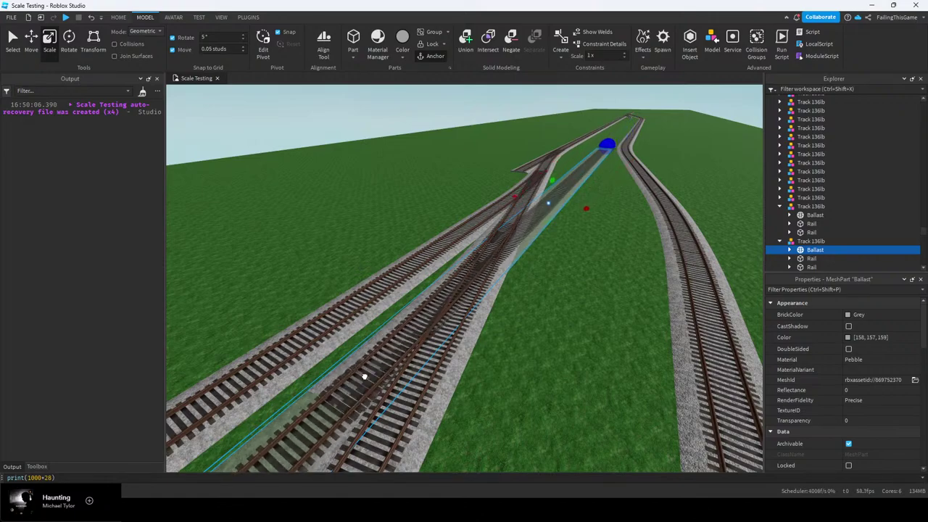
{"action": "key", "text": "w"}
{"action": "right_click_drag", "start_coordinate": [432, 293], "coordinate": [472, 273]}
{"action": "left_click_drag", "start_coordinate": [469, 272], "coordinate": [494, 269]}
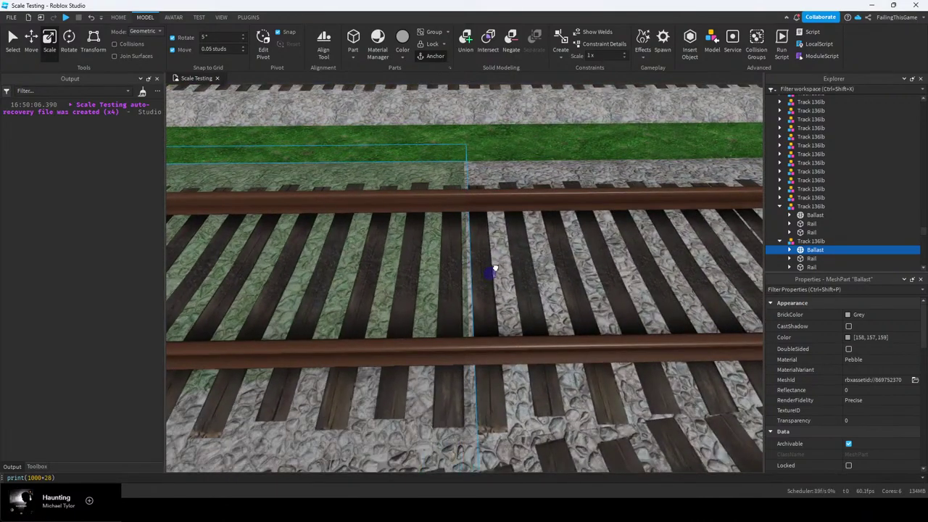
{"action": "key", "text": "s"}
{"action": "right_click_drag", "start_coordinate": [492, 272], "coordinate": [453, 243]}
{"action": "left_click", "coordinate": [497, 264]}
{"action": "key", "text": "s"}
{"action": "key", "text": "a"}
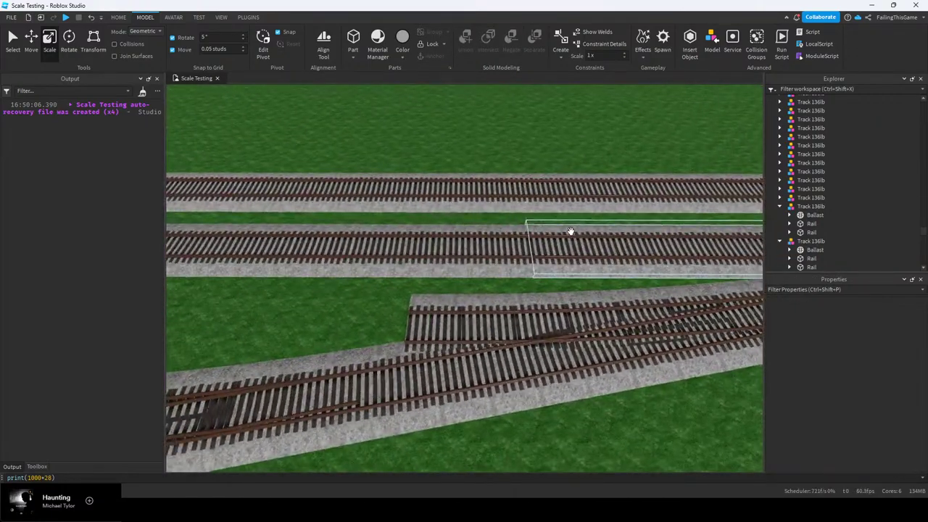
Stretch the Ballast of the third ladder track's short Track 136lb segment down the yard close to its far switch
{"action": "key", "text": "w"}
{"action": "right_click_drag", "start_coordinate": [569, 230], "coordinate": [466, 252]}
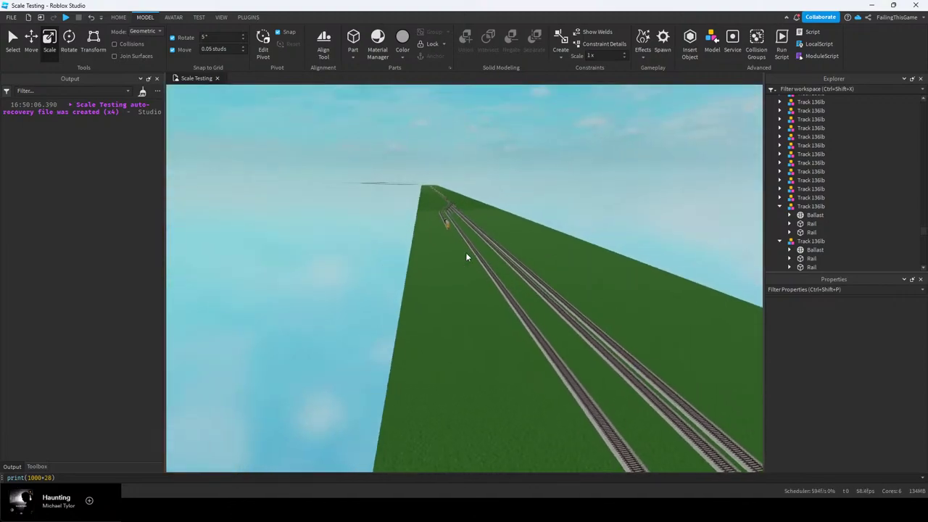
{"action": "key", "text": "w"}
{"action": "key", "text": "e"}
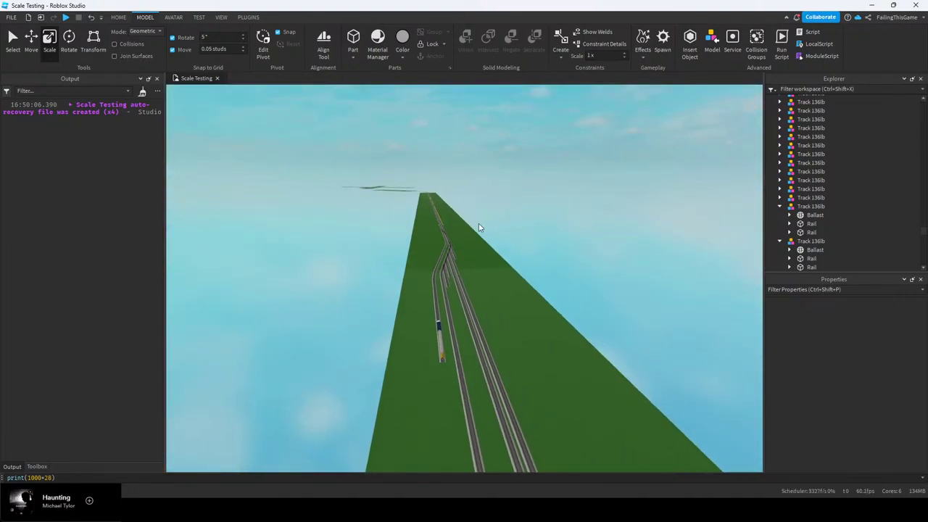
{"action": "key", "text": "w"}
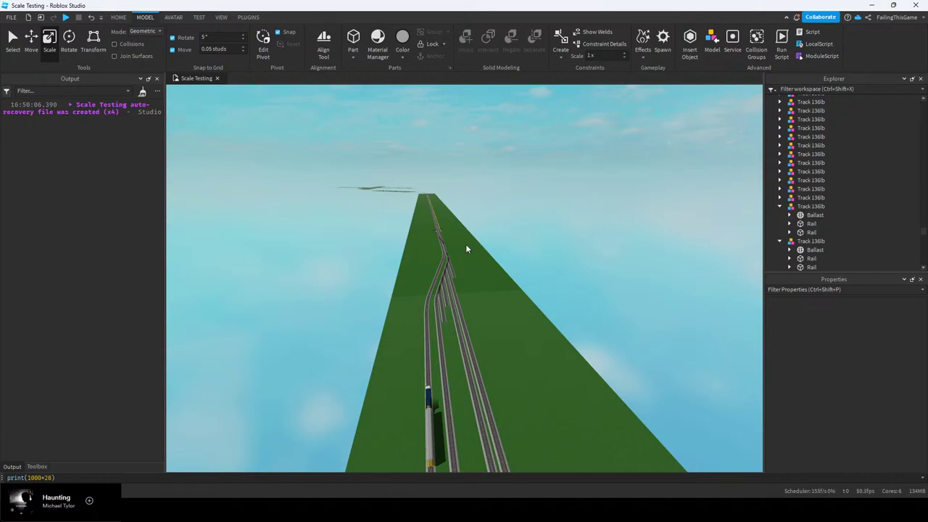
{"action": "key", "text": "w"}
{"action": "right_click_drag", "start_coordinate": [465, 244], "coordinate": [486, 242]}
{"action": "key", "text": "w"}
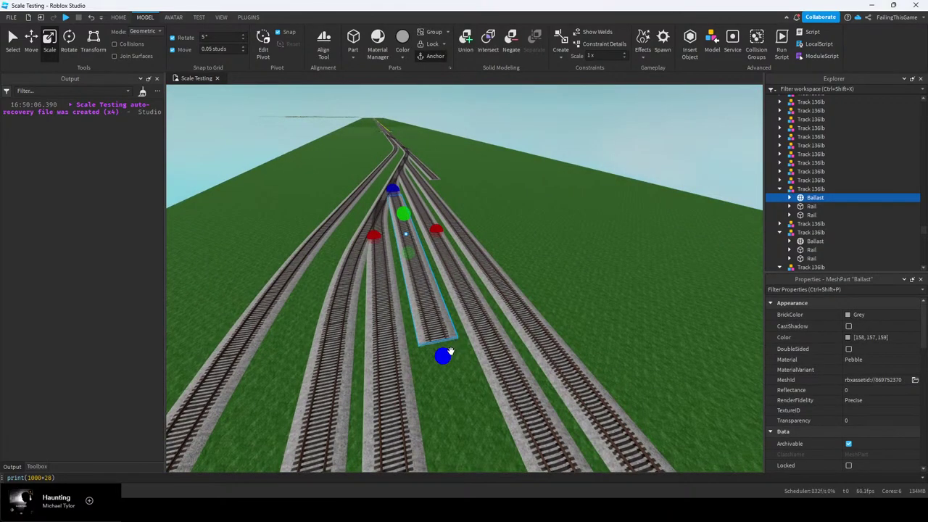
{"action": "key", "text": "w"}
{"action": "right_click_drag", "start_coordinate": [471, 364], "coordinate": [472, 365]}
{"action": "key", "text": "s"}
{"action": "key", "text": "w"}
{"action": "key", "text": "d"}
{"action": "left_click_drag", "start_coordinate": [471, 365], "coordinate": [469, 366]}
{"action": "right_click_drag", "start_coordinate": [701, 350], "coordinate": [702, 351]}
{"action": "key", "text": "w"}
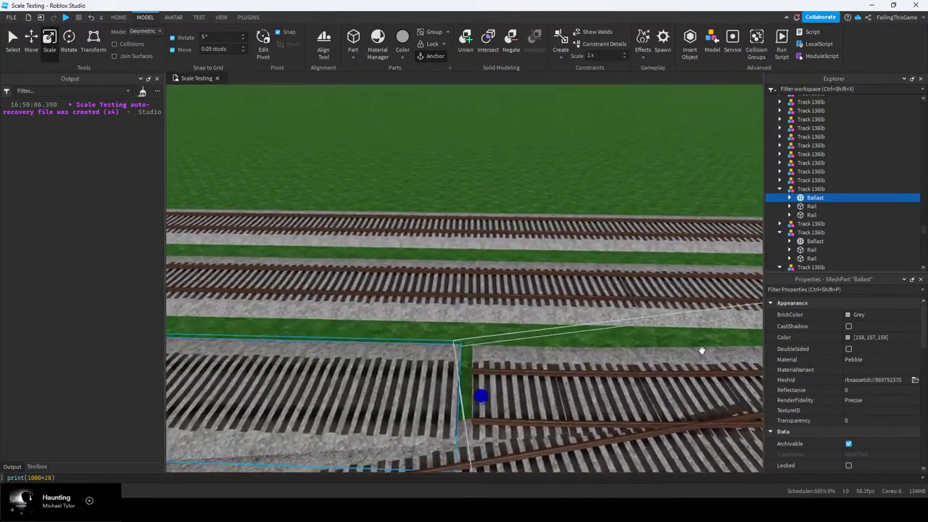
Extend the third segment's Ballast to 1918.6 studs, flush with the far switch, and deselect it
{"action": "scroll", "coordinate": [804, 349], "scroll_direction": "down", "scroll_amount": 3}
{"action": "key", "text": "w"}
{"action": "right_click_drag", "start_coordinate": [409, 327], "coordinate": [411, 328]}
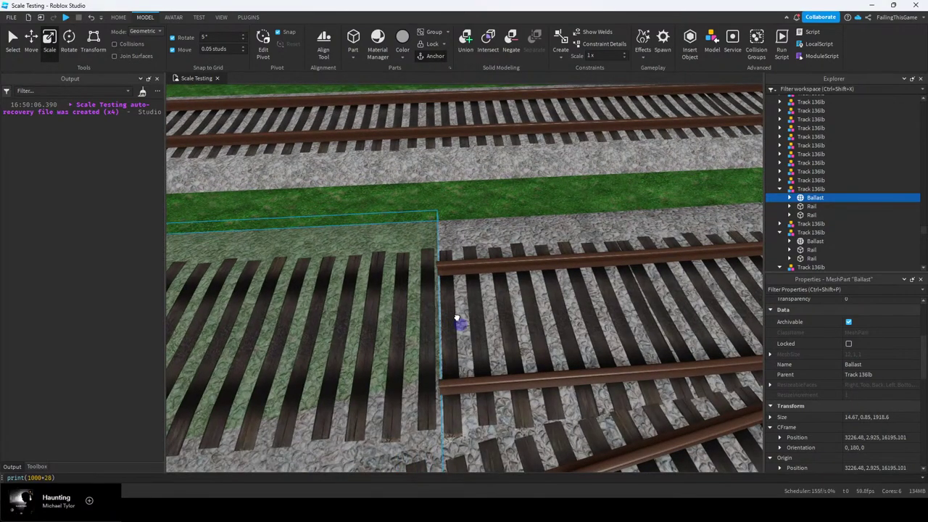
{"action": "left_click", "coordinate": [470, 194]}
Collapse the expanded Track 136lb models in the Explorer
{"action": "key", "text": "e"}
{"action": "right_click_drag", "start_coordinate": [470, 194], "coordinate": [472, 203]}
{"action": "key", "text": "w"}
{"action": "key", "text": "w"}
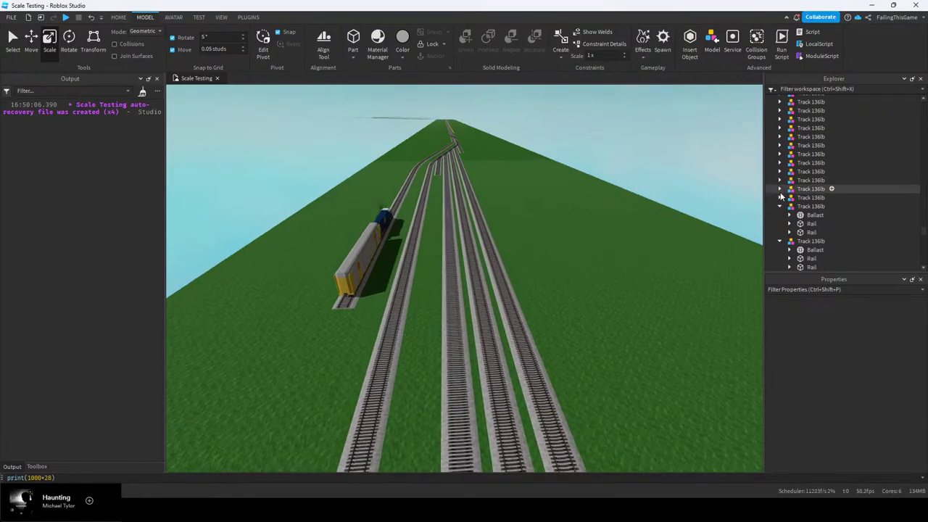
{"action": "key", "text": "w"}
{"action": "left_click", "coordinate": [780, 216]}
{"action": "key", "text": "w"}
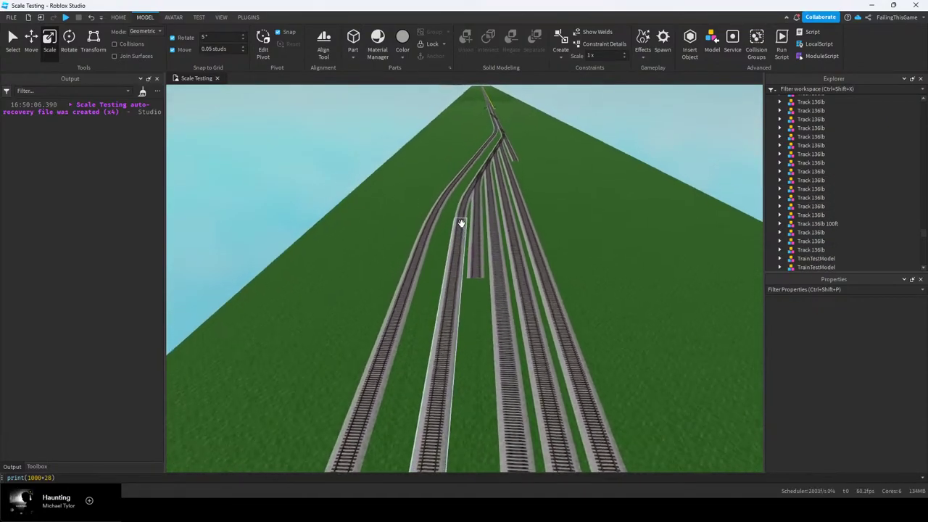
Stretch the third ladder segment's Rail on the side away from the train down the yard to 1918.2 studs
{"action": "key", "text": "w"}
{"action": "right_click_drag", "start_coordinate": [462, 223], "coordinate": [463, 226]}
{"action": "scroll", "coordinate": [846, 326], "scroll_direction": "down", "scroll_amount": 3}
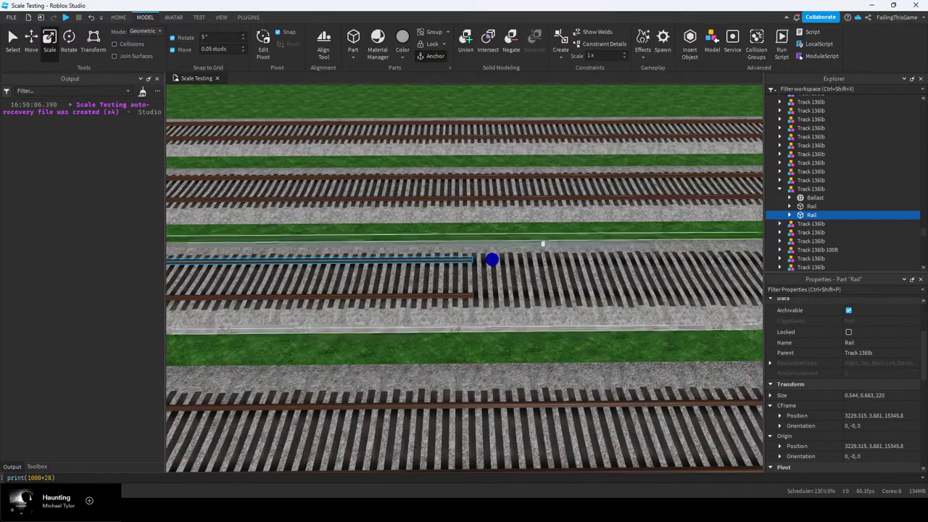
{"action": "right_click_drag", "start_coordinate": [501, 259], "coordinate": [501, 259]}
{"action": "key", "text": "d"}
{"action": "key", "text": "w"}
{"action": "left_click_drag", "start_coordinate": [502, 266], "coordinate": [502, 265]}
{"action": "right_click_drag", "start_coordinate": [501, 266], "coordinate": [501, 266]}
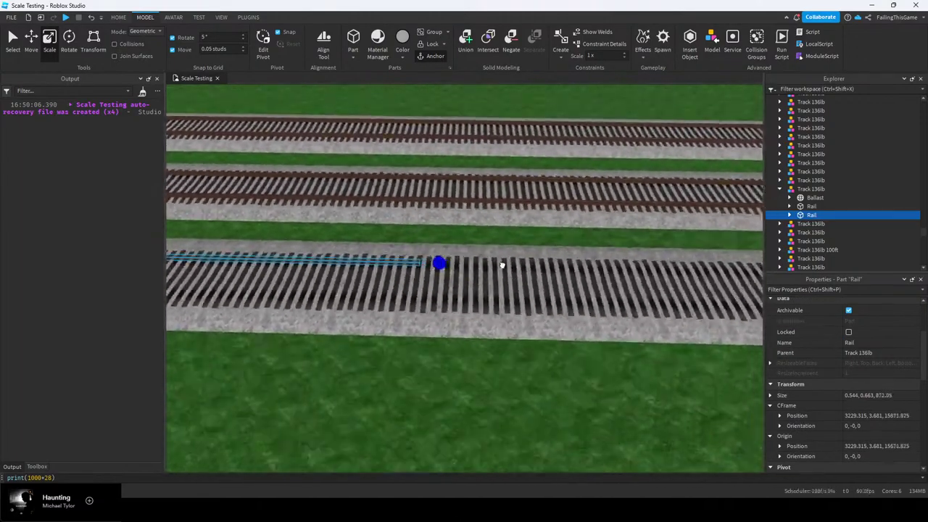
{"action": "left_click_drag", "start_coordinate": [501, 266], "coordinate": [502, 265]}
{"action": "right_click_drag", "start_coordinate": [501, 265], "coordinate": [501, 265]}
{"action": "left_click_drag", "start_coordinate": [502, 266], "coordinate": [502, 266]}
{"action": "right_click_drag", "start_coordinate": [501, 266], "coordinate": [501, 266]}
{"action": "left_click_drag", "start_coordinate": [502, 266], "coordinate": [502, 266]}
{"action": "right_click_drag", "start_coordinate": [501, 265], "coordinate": [501, 266]}
{"action": "key", "text": "d"}
{"action": "left_click_drag", "start_coordinate": [501, 266], "coordinate": [592, 265]}
{"action": "key", "text": "a"}
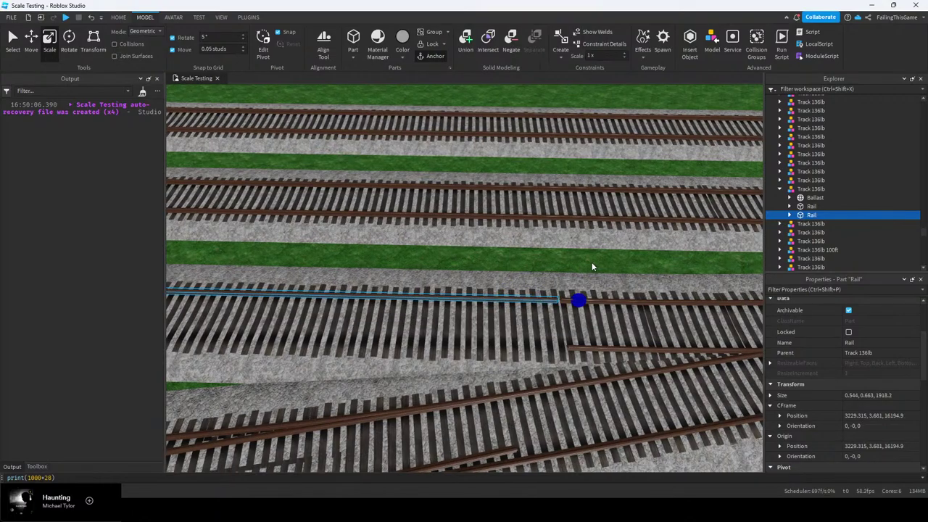
Extend that Rail to 1918.6 studs so it meets the far switch's rail
{"action": "key", "text": "w"}
{"action": "right_click_drag", "start_coordinate": [572, 265], "coordinate": [572, 265]}
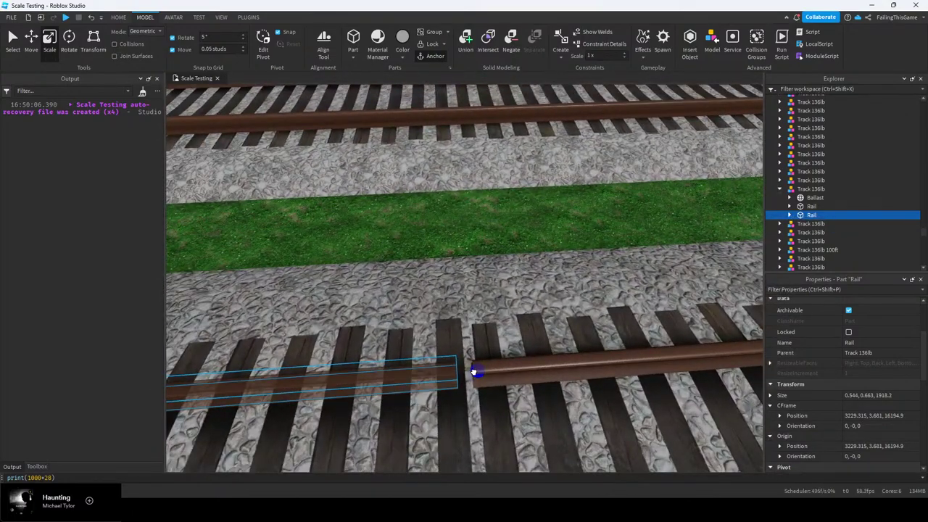
{"action": "key", "text": "s"}
Stretch the third ladder segment's other Rail to 1918.6 studs, up to the far switch's rail
{"action": "right_click_drag", "start_coordinate": [493, 361], "coordinate": [512, 315]}
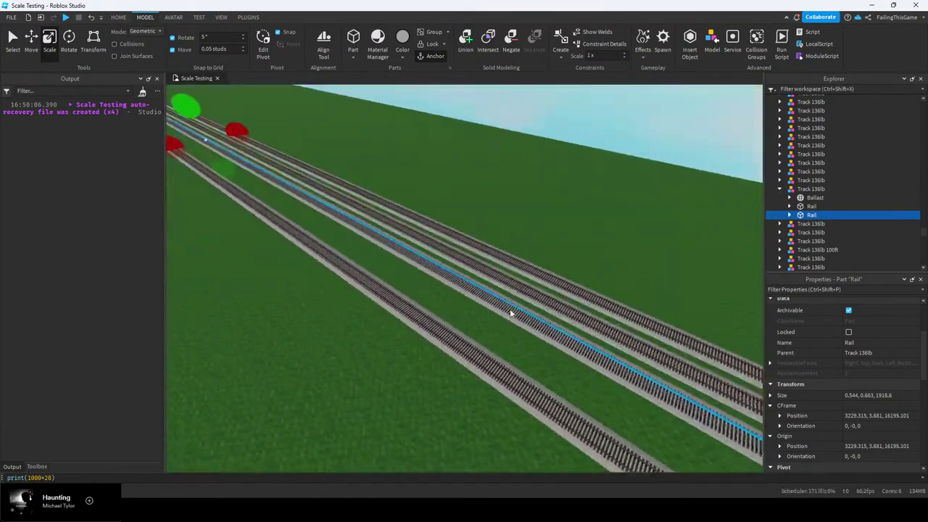
{"action": "key", "text": "w"}
{"action": "right_click_drag", "start_coordinate": [482, 256], "coordinate": [487, 259]}
{"action": "key", "text": "d"}
{"action": "key", "text": "d"}
{"action": "left_click_drag", "start_coordinate": [407, 352], "coordinate": [547, 325]}
{"action": "key", "text": "w"}
{"action": "right_click_drag", "start_coordinate": [547, 325], "coordinate": [545, 319]}
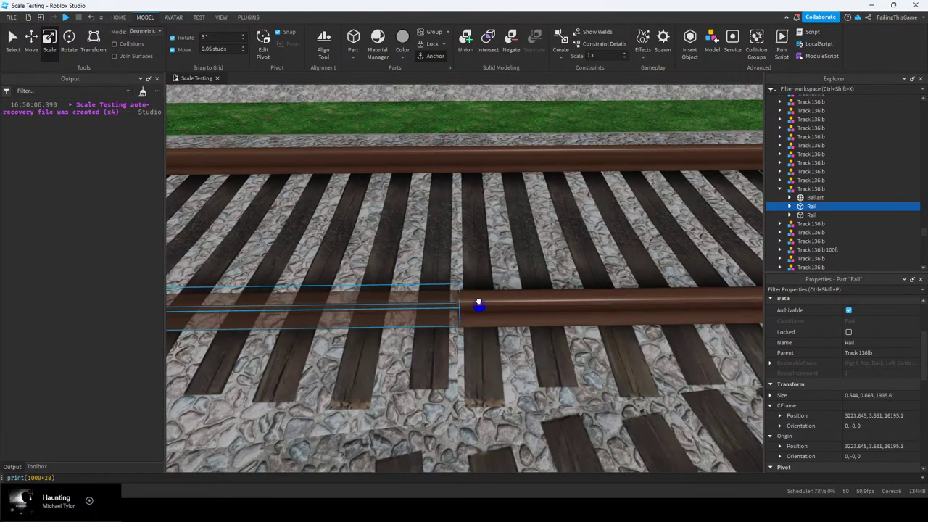
Deselect the stretched Rail and collapse the third ladder segment's model in the Explorer
{"action": "right_click_drag", "start_coordinate": [545, 218], "coordinate": [442, 252]}
{"action": "key", "text": "w"}
{"action": "left_click", "coordinate": [442, 247]}
{"action": "key", "text": "e"}
{"action": "key", "text": "w"}
{"action": "key", "text": "w"}
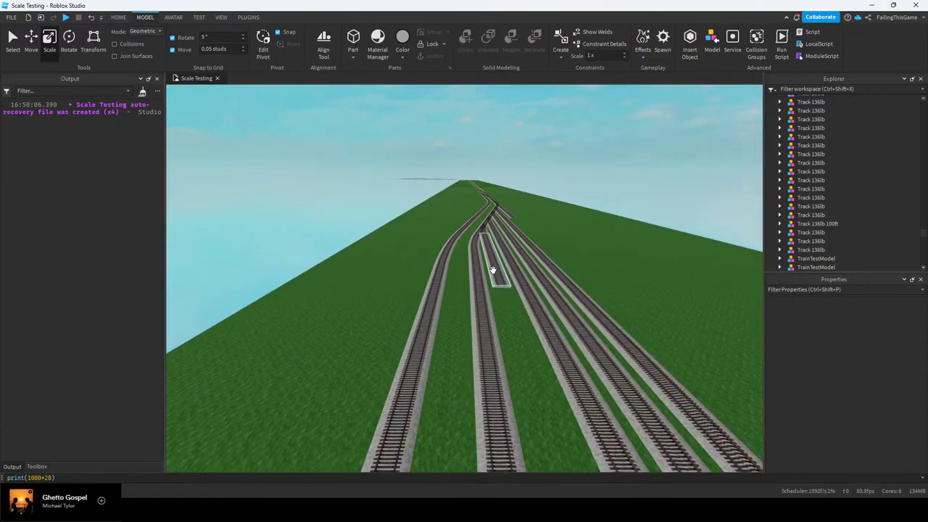
Stretch the Ballast of the fourth ladder track's short Track 136lb segment down the yard to its far switch
{"action": "left_click", "coordinate": [494, 271]}
{"action": "key", "text": "w"}
{"action": "right_click_drag", "start_coordinate": [496, 270], "coordinate": [498, 273]}
{"action": "key", "text": "s"}
{"action": "left_click", "coordinate": [529, 273]}
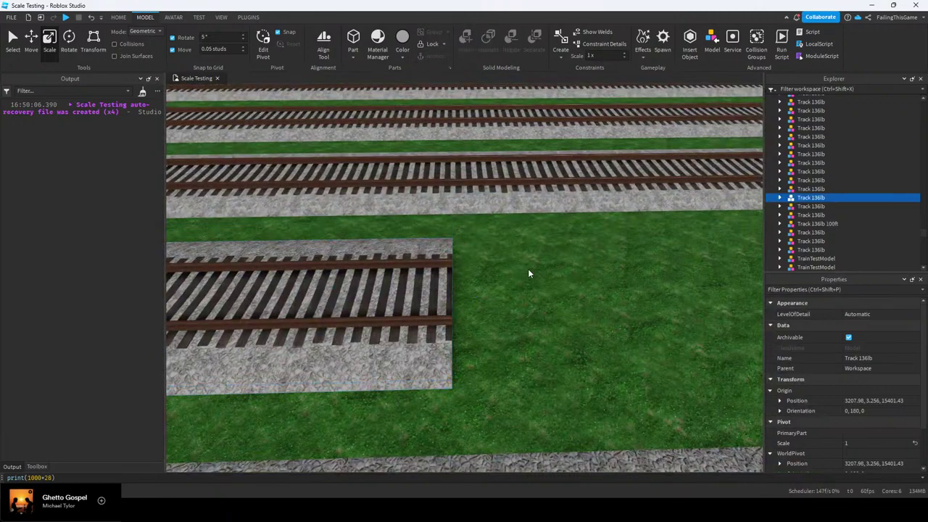
{"action": "scroll", "coordinate": [485, 287], "scroll_direction": "down", "scroll_amount": 5}
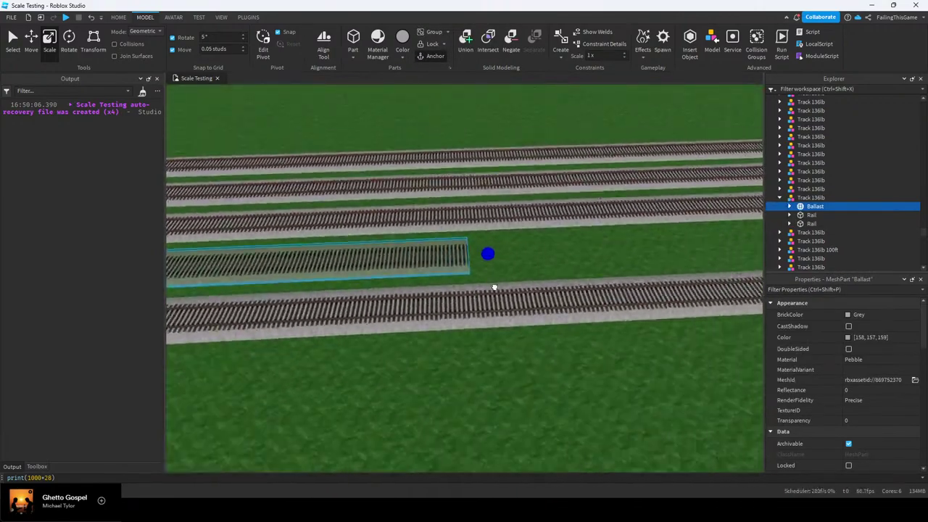
{"action": "right_click_drag", "start_coordinate": [494, 287], "coordinate": [493, 288]}
{"action": "left_click_drag", "start_coordinate": [493, 288], "coordinate": [493, 288]}
{"action": "right_click_drag", "start_coordinate": [494, 288], "coordinate": [494, 288]}
{"action": "key", "text": "d"}
{"action": "left_click_drag", "start_coordinate": [494, 288], "coordinate": [494, 288]}
{"action": "right_click_drag", "start_coordinate": [493, 288], "coordinate": [494, 288]}
{"action": "mouse_move", "coordinate": [493, 287]}
{"action": "left_mouse_down"}
{"action": "mouse_move", "coordinate": [516, 282]}
{"action": "mouse_move", "coordinate": [506, 288]}
{"action": "left_mouse_up"}
Pull the fourth segment's Ballast end back flush with the start of the far switch
{"action": "scroll", "coordinate": [506, 288], "scroll_direction": "up", "scroll_amount": 10}
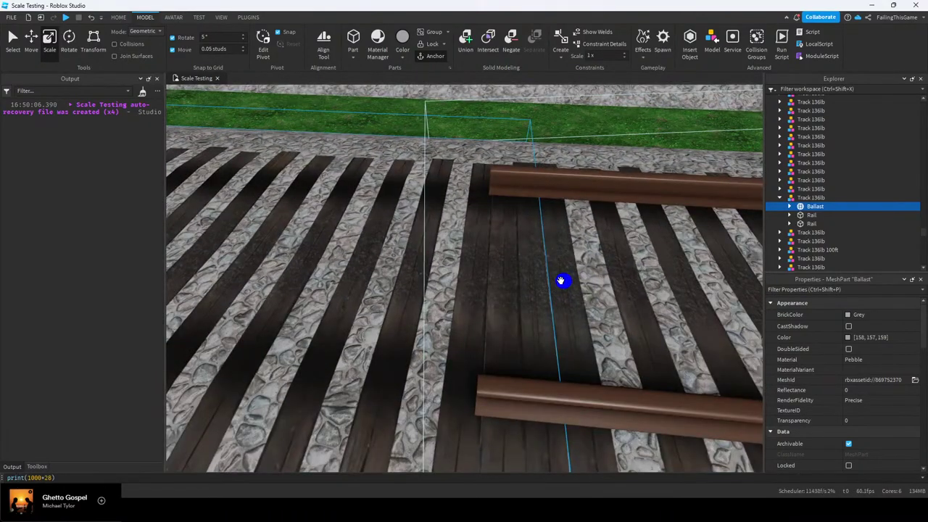
{"action": "left_click_drag", "start_coordinate": [561, 281], "coordinate": [501, 278]}
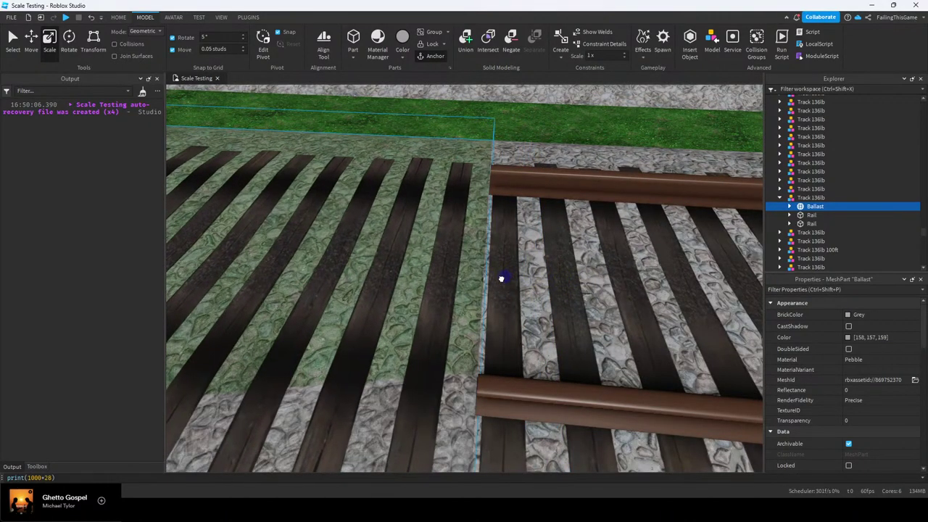
{"action": "scroll", "coordinate": [502, 276], "scroll_direction": "down", "scroll_amount": 10}
Stretch the first Rail of the fourth ladder segment down the yard toward the far switch
{"action": "left_click", "coordinate": [803, 216]}
{"action": "key", "text": "f"}
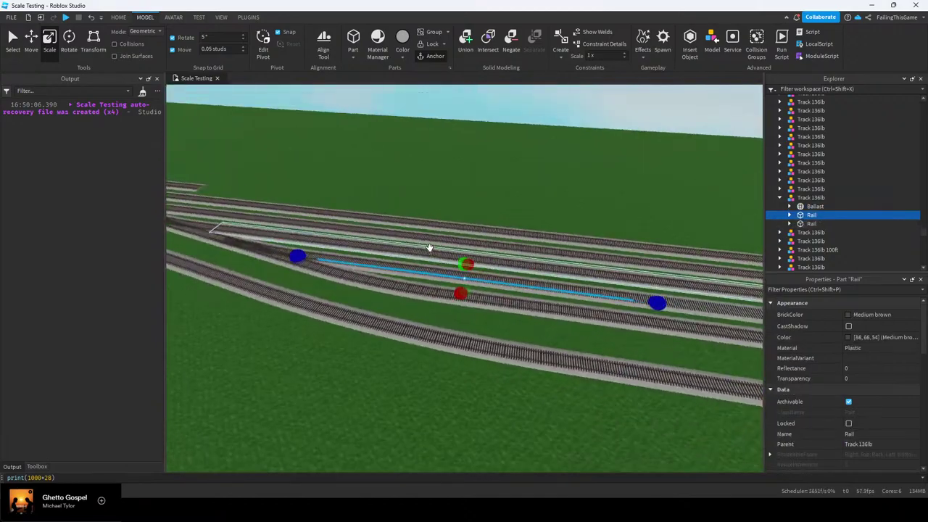
{"action": "right_click_drag", "start_coordinate": [431, 247], "coordinate": [474, 282]}
{"action": "key", "text": "w"}
{"action": "key", "text": "d"}
{"action": "left_click_drag", "start_coordinate": [464, 292], "coordinate": [483, 294]}
{"action": "key", "text": "s"}
{"action": "key", "text": "w"}
{"action": "right_click_drag", "start_coordinate": [483, 294], "coordinate": [483, 294]}
{"action": "key", "text": "w"}
{"action": "key", "text": "w"}
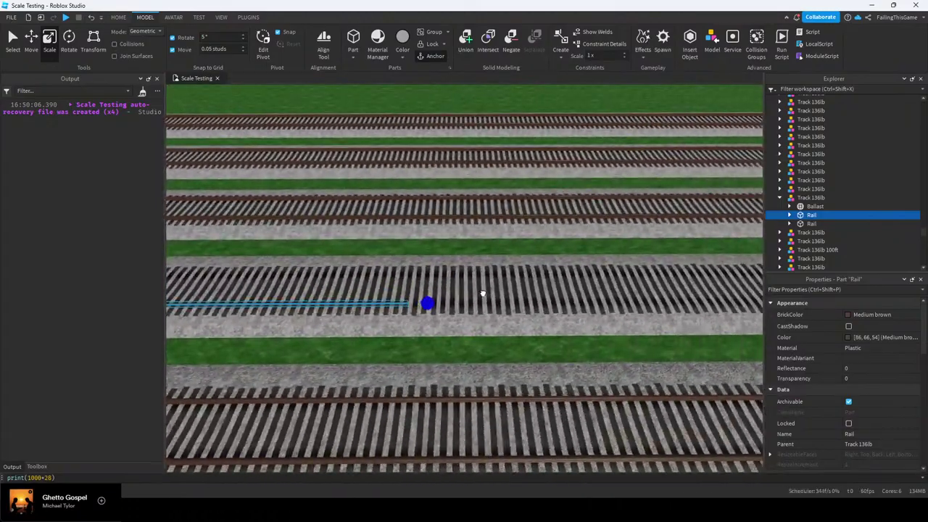
{"action": "key", "text": "d"}
{"action": "left_click_drag", "start_coordinate": [498, 293], "coordinate": [456, 297]}
Extend that first Rail so its end meets the far switch's near rail
{"action": "key", "text": "w"}
{"action": "right_click_drag", "start_coordinate": [456, 297], "coordinate": [456, 297]}
{"action": "key", "text": "w"}
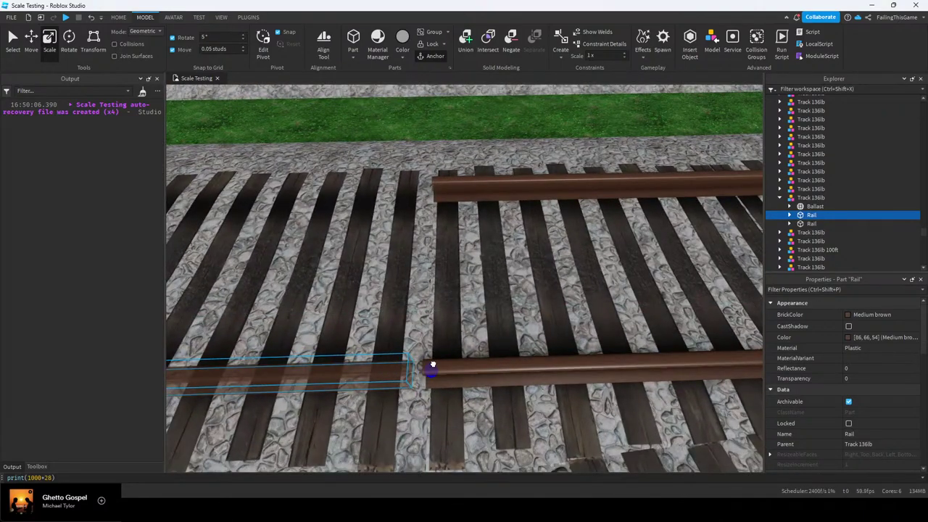
{"action": "right_click_drag", "start_coordinate": [449, 356], "coordinate": [454, 350]}
{"action": "key", "text": "s"}
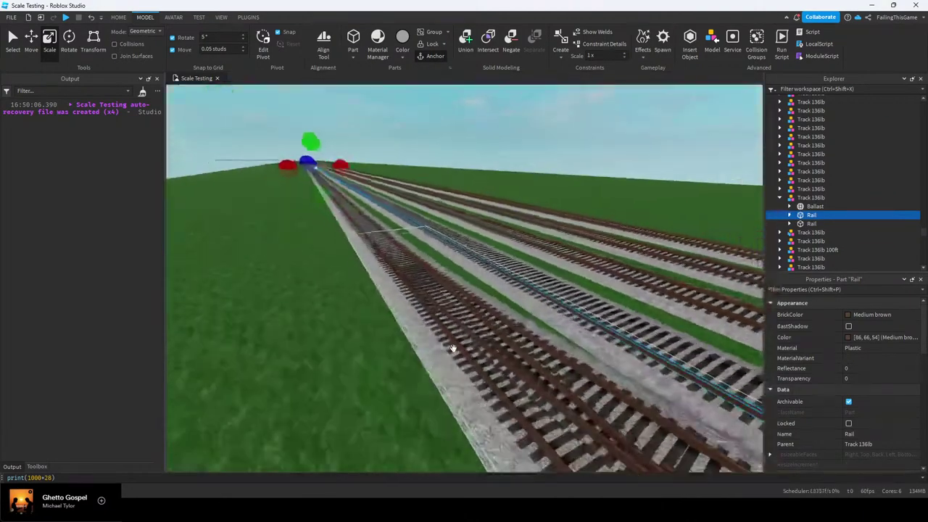
Stretch the second Rail of the fourth ladder segment down the yard until its end meets the far switch's rail
{"action": "key", "text": "f"}
{"action": "right_click_drag", "start_coordinate": [570, 275], "coordinate": [569, 275]}
{"action": "key", "text": "w"}
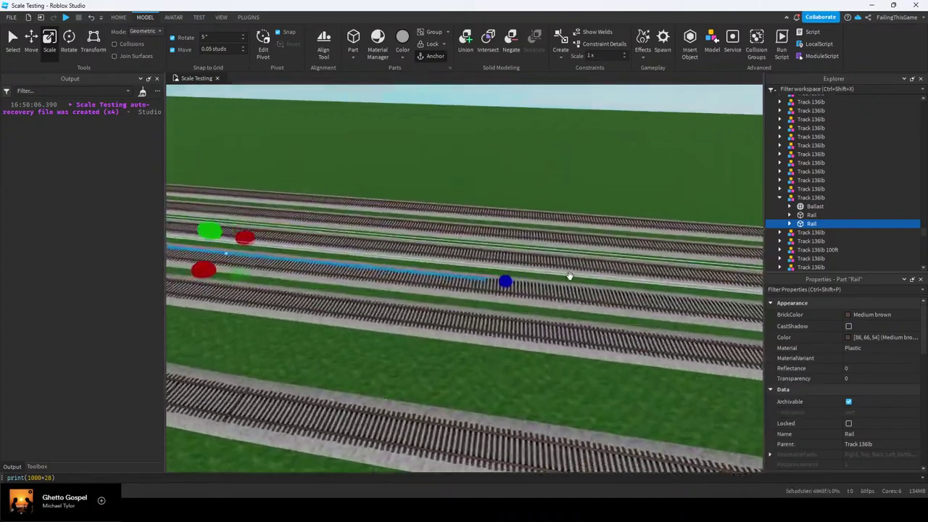
{"action": "key", "text": "a"}
{"action": "right_click_drag", "start_coordinate": [433, 290], "coordinate": [433, 290]}
{"action": "key", "text": "d"}
{"action": "key", "text": "a"}
{"action": "left_click_drag", "start_coordinate": [433, 290], "coordinate": [434, 290]}
{"action": "right_click_drag", "start_coordinate": [441, 293], "coordinate": [437, 313]}
{"action": "scroll", "coordinate": [445, 292], "scroll_direction": "up", "scroll_amount": 8}
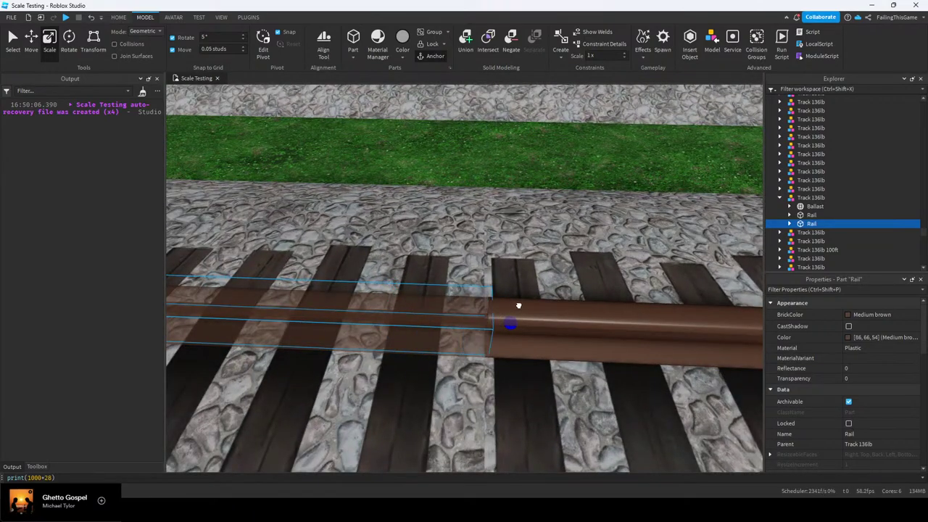
{"action": "scroll", "coordinate": [519, 306], "scroll_direction": "down", "scroll_amount": 10}
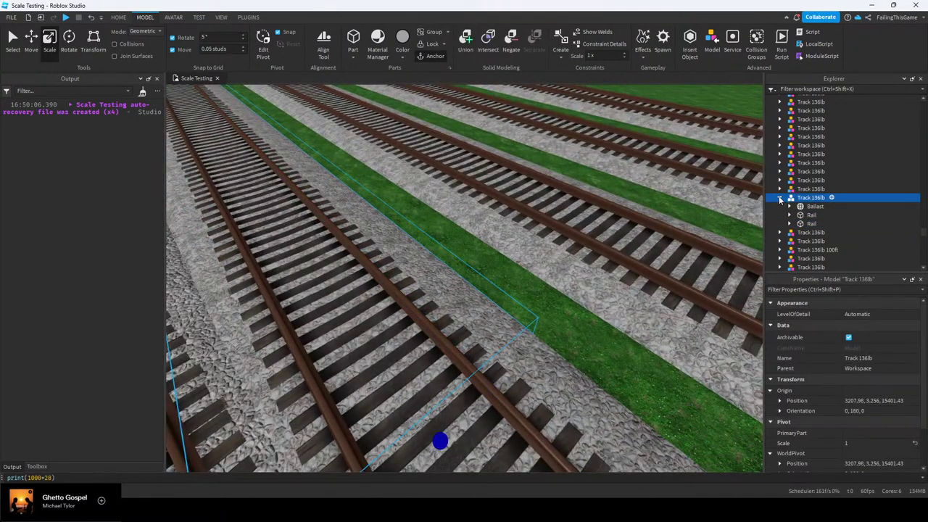
{"action": "left_click", "coordinate": [780, 198]}
{"action": "right_click_drag", "start_coordinate": [563, 252], "coordinate": [531, 275]}
{"action": "left_click", "coordinate": [532, 275]}
Survey the yard from above, from the ladder tracks along the two lead tracks to the unfinished stub between them
{"action": "scroll", "coordinate": [500, 276], "scroll_direction": "down", "scroll_amount": 8}
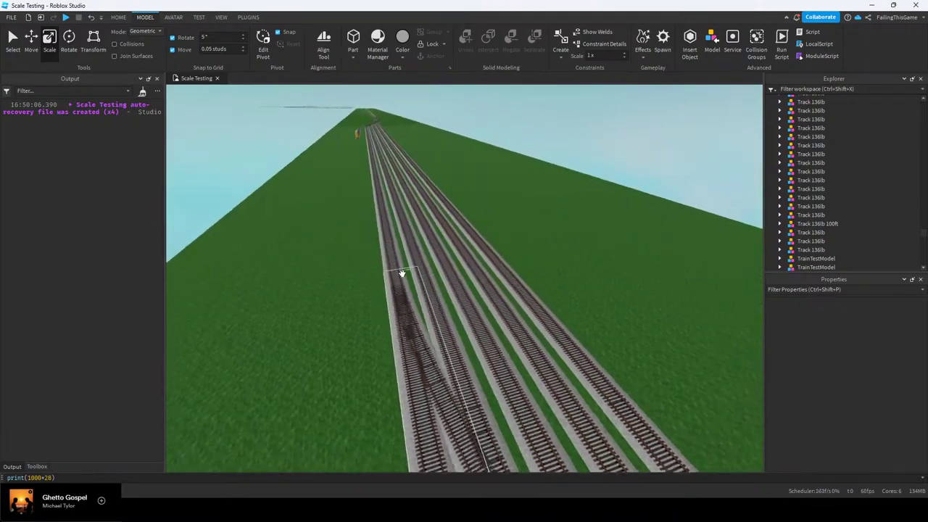
{"action": "right_click_drag", "start_coordinate": [451, 266], "coordinate": [474, 281]}
{"action": "key", "text": "d"}
{"action": "key", "text": "s"}
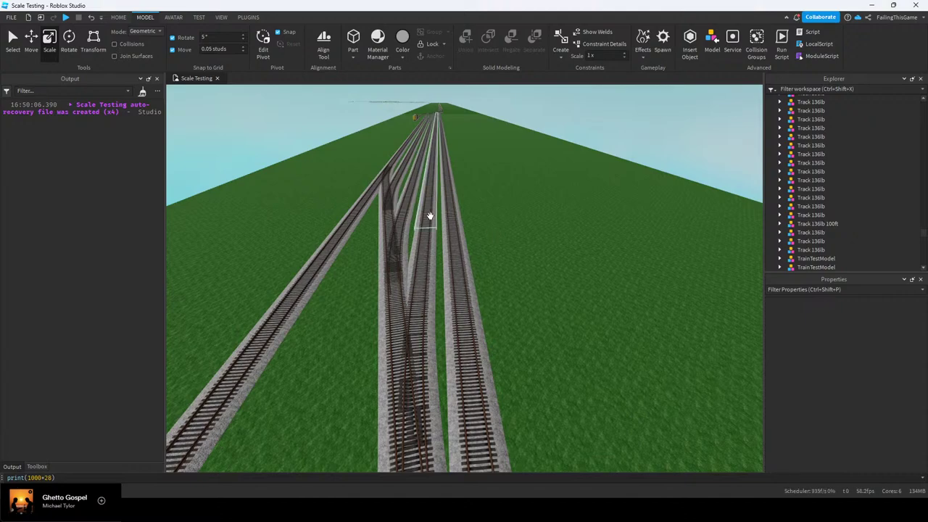
{"action": "right_click_drag", "start_coordinate": [566, 221], "coordinate": [538, 218]}
{"action": "key", "text": "s"}
{"action": "key", "text": "s"}
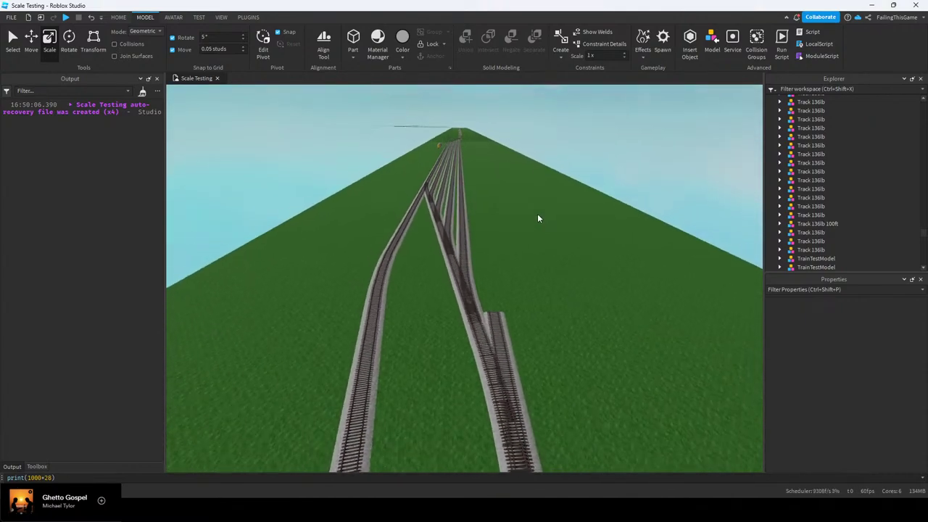
{"action": "key", "text": "s"}
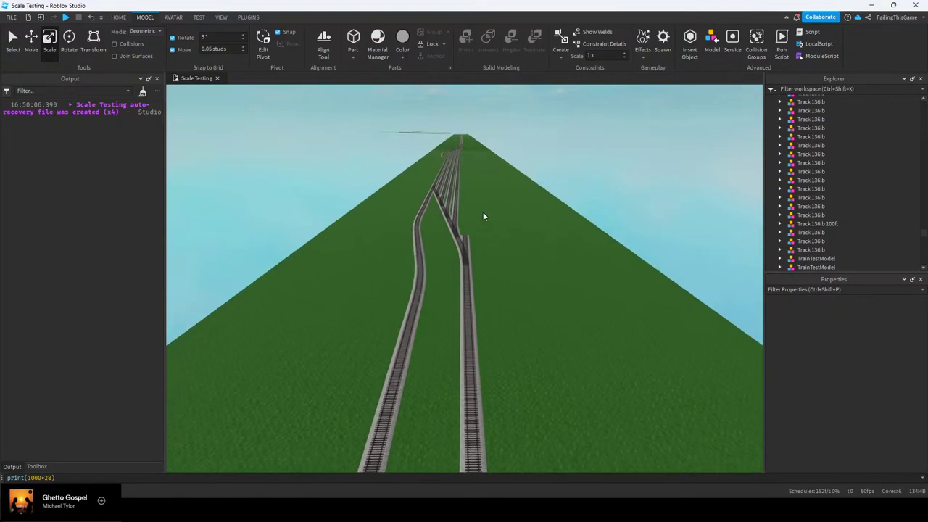
{"action": "right_click_drag", "start_coordinate": [483, 213], "coordinate": [483, 217]}
{"action": "key", "text": "s"}
{"action": "scroll", "coordinate": [443, 187], "scroll_direction": "up", "scroll_amount": 3}
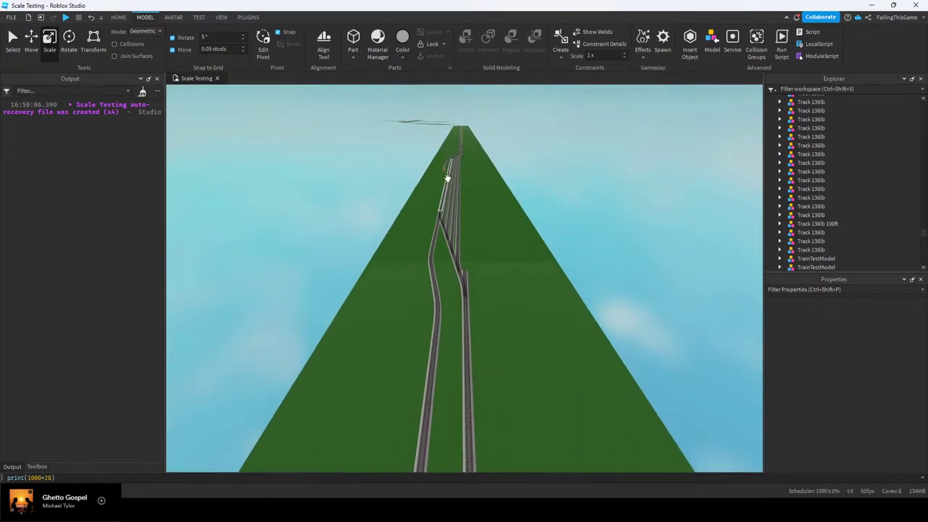
{"action": "key", "text": "a"}
{"action": "key", "text": "s"}
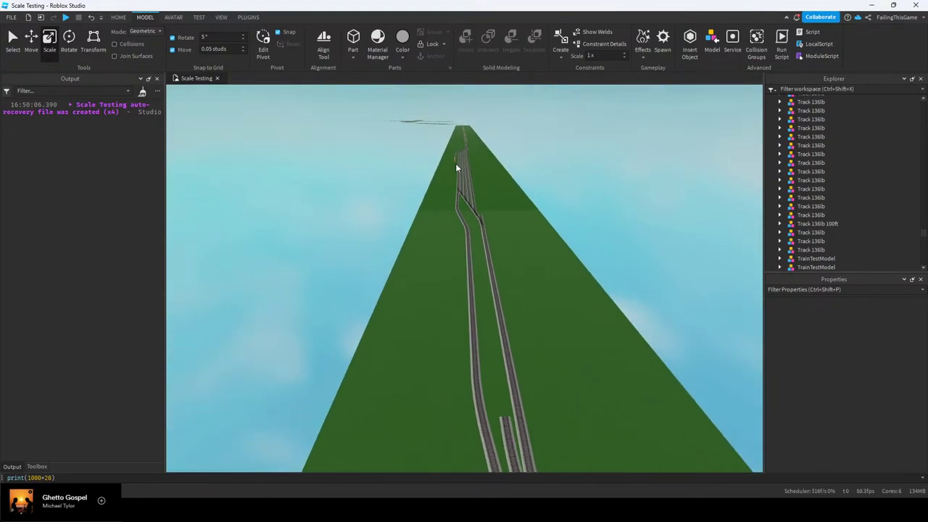
{"action": "key", "text": "w"}
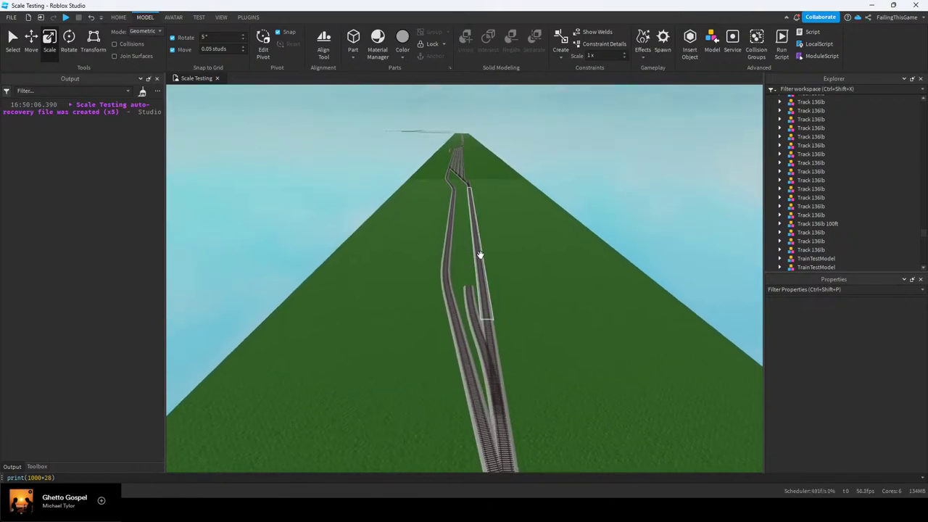
Duplicate the short Track 136lb segment at the end of the middle stub and move the copy flush against that end
{"action": "scroll", "coordinate": [499, 301], "scroll_direction": "up", "scroll_amount": 3}
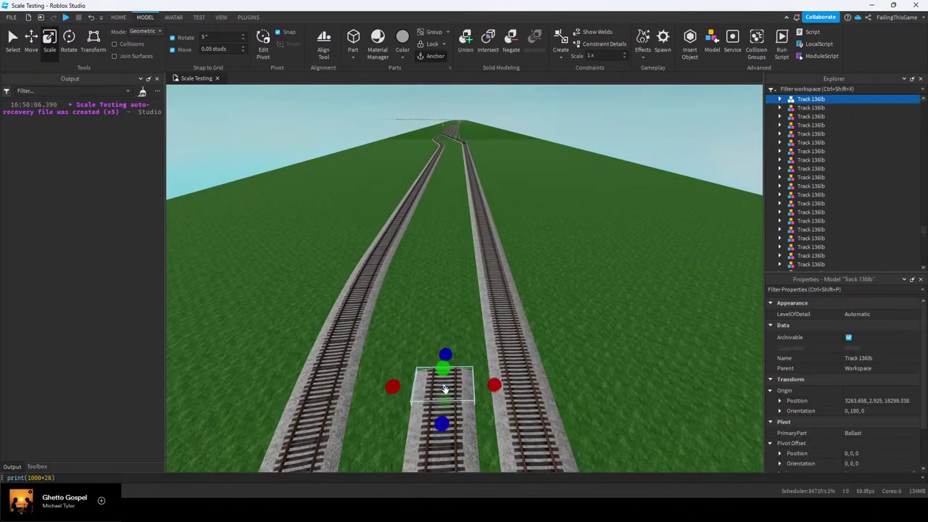
{"action": "right_click_drag", "start_coordinate": [552, 310], "coordinate": [477, 254]}
{"action": "key", "text": "w"}
{"action": "key", "text": "d"}
{"action": "left_click", "coordinate": [32, 42]}
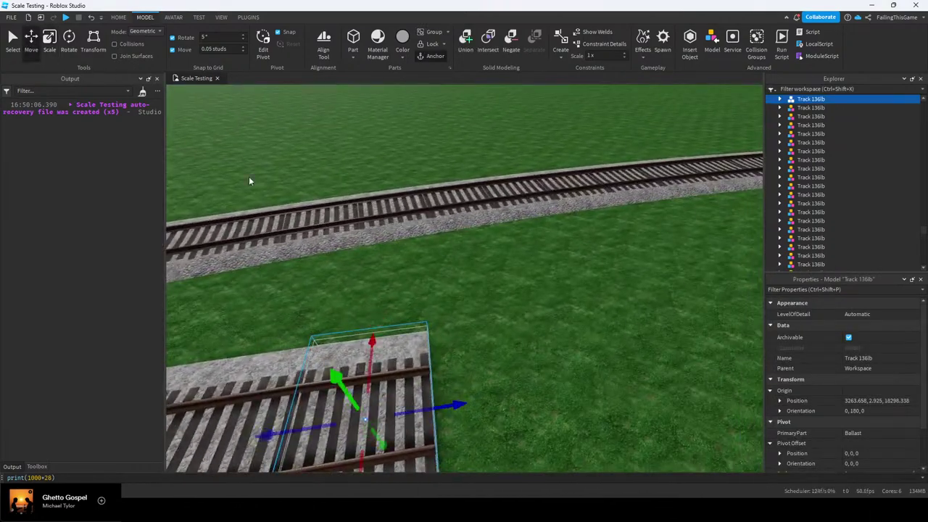
{"action": "right_click_drag", "start_coordinate": [249, 181], "coordinate": [312, 250]}
{"action": "left_click_drag", "start_coordinate": [438, 285], "coordinate": [542, 293]}
{"action": "scroll", "coordinate": [471, 280], "scroll_direction": "up", "scroll_amount": 6}
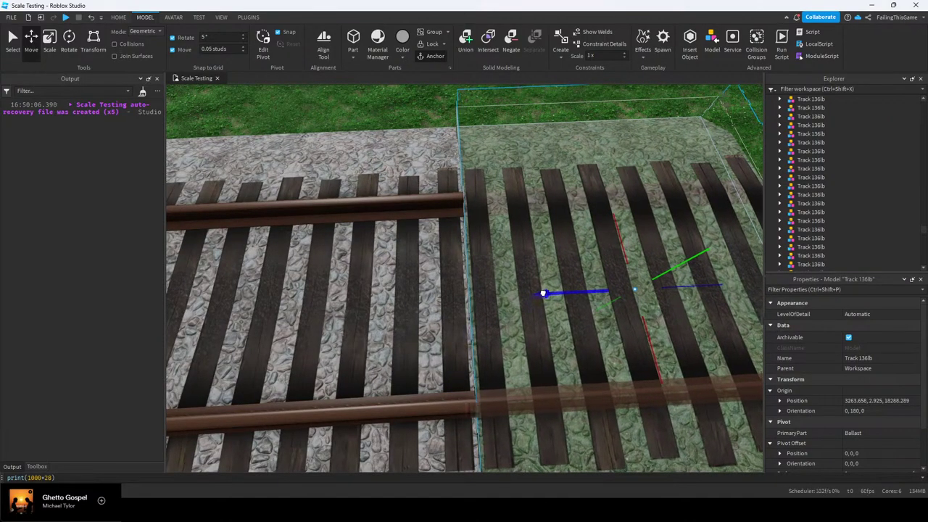
{"action": "scroll", "coordinate": [542, 294], "scroll_direction": "down", "scroll_amount": 6}
{"action": "left_click", "coordinate": [423, 229]}
Set the move increment to 90 studs and stretch the copied segment's Ballast to 100 studs long toward the yard
{"action": "key", "text": "d"}
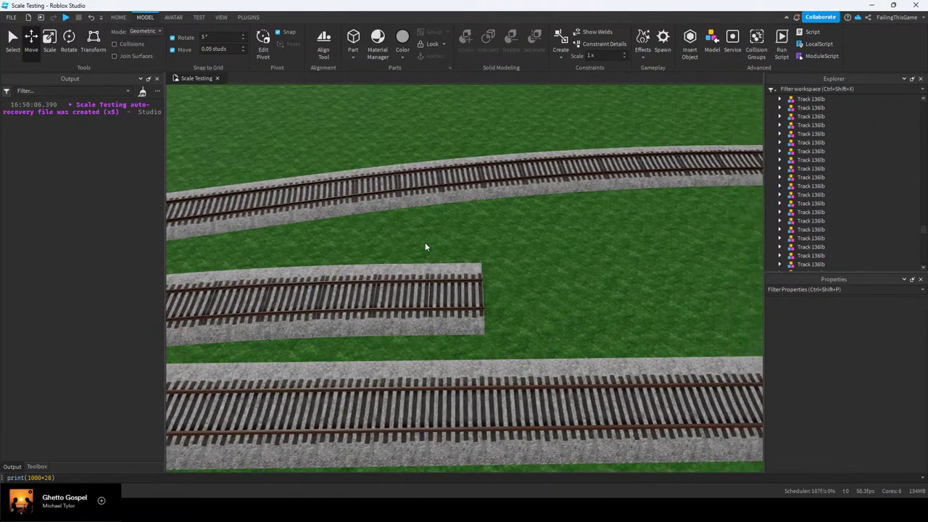
{"action": "key", "text": "w"}
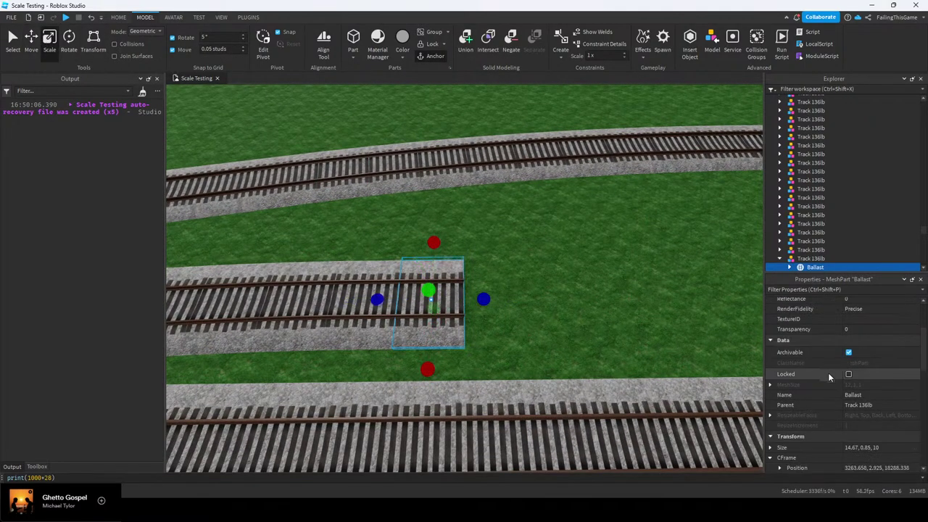
{"action": "scroll", "coordinate": [828, 373], "scroll_direction": "down", "scroll_amount": 3}
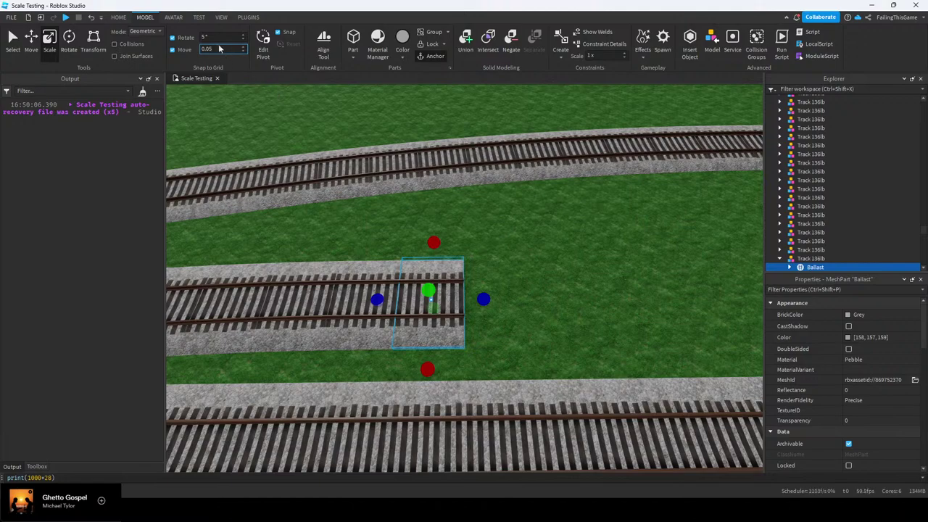
{"action": "left_click_drag", "start_coordinate": [480, 300], "coordinate": [505, 294]}
{"action": "right_click_drag", "start_coordinate": [476, 300], "coordinate": [505, 294]}
{"action": "left_click_drag", "start_coordinate": [505, 294], "coordinate": [554, 124]}
{"action": "right_click_drag", "start_coordinate": [519, 305], "coordinate": [450, 311]}
{"action": "scroll", "coordinate": [832, 354], "scroll_direction": "down", "scroll_amount": 2}
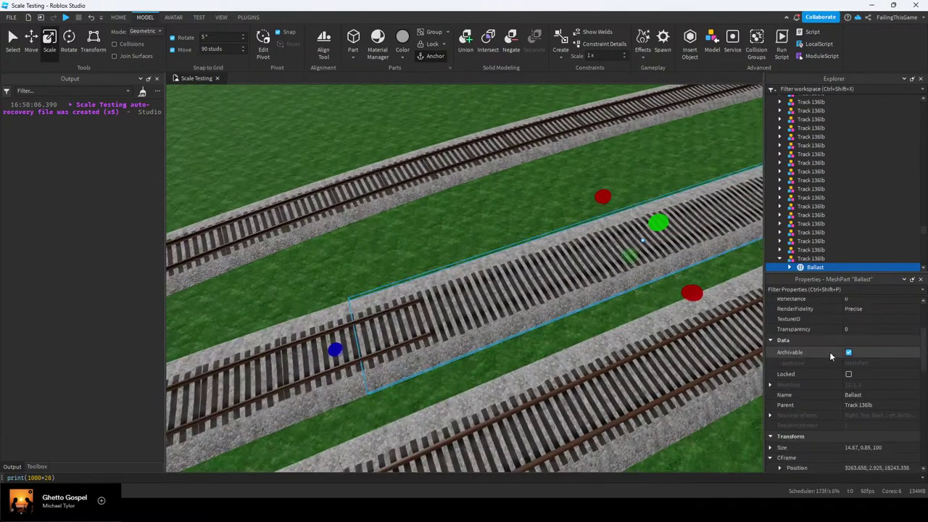
Stretch both Rails of the copied stub segment by 90 studs to match the Ballast
{"action": "right_click_drag", "start_coordinate": [533, 289], "coordinate": [498, 270]}
{"action": "left_click", "coordinate": [441, 271], "text": "alt"}
{"action": "left_click_drag", "start_coordinate": [497, 270], "coordinate": [539, 254]}
{"action": "right_click_drag", "start_coordinate": [498, 270], "coordinate": [478, 298]}
{"action": "left_click", "coordinate": [429, 352], "text": "alt"}
{"action": "left_click_drag", "start_coordinate": [462, 343], "coordinate": [580, 263]}
{"action": "right_click_drag", "start_coordinate": [496, 328], "coordinate": [645, 239]}
Set the move increment to 50 studs and stretch the stub segment's Ballast much farther along the lead track toward the yard
{"action": "key", "text": "Return"}
{"action": "right_click_drag", "start_coordinate": [376, 296], "coordinate": [376, 348]}
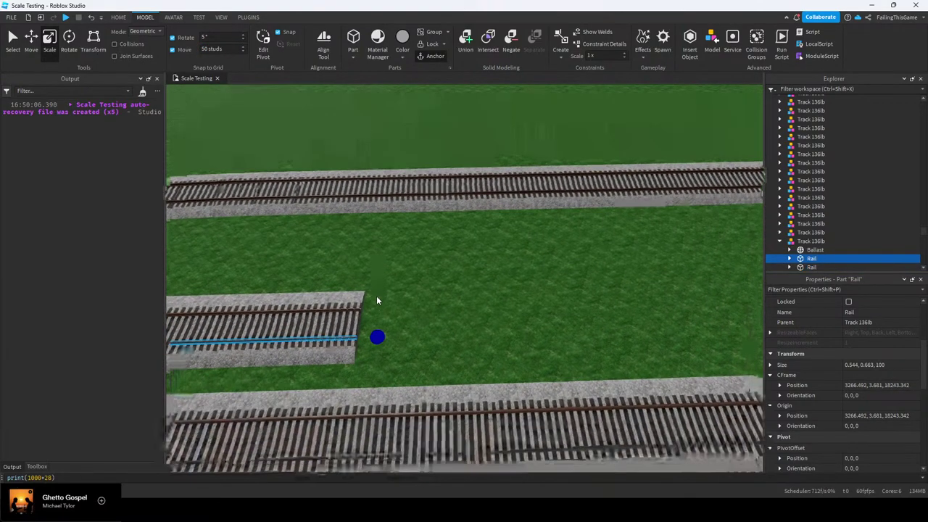
{"action": "left_click", "coordinate": [376, 297]}
{"action": "left_click", "coordinate": [358, 326], "text": "alt"}
{"action": "scroll", "coordinate": [384, 314], "scroll_direction": "down", "scroll_amount": 3}
{"action": "left_click_drag", "start_coordinate": [376, 323], "coordinate": [544, 275]}
{"action": "scroll", "coordinate": [391, 299], "scroll_direction": "down", "scroll_amount": 8}
{"action": "key", "text": "d"}
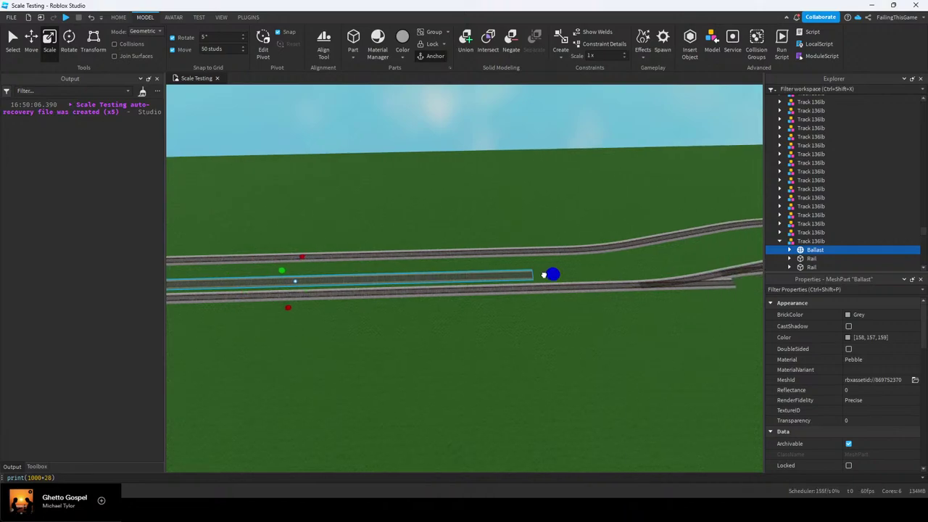
Stretch one Rail of the stub segment out to the far end of the lengthened Ballast
{"action": "right_click_drag", "start_coordinate": [532, 274], "coordinate": [419, 252]}
{"action": "key", "text": "w"}
{"action": "left_click", "coordinate": [410, 235]}
{"action": "left_click", "coordinate": [371, 239]}
{"action": "left_click_drag", "start_coordinate": [397, 248], "coordinate": [553, 210]}
{"action": "left_click", "coordinate": [571, 199]}
{"action": "right_click_drag", "start_coordinate": [571, 200], "coordinate": [718, 250]}
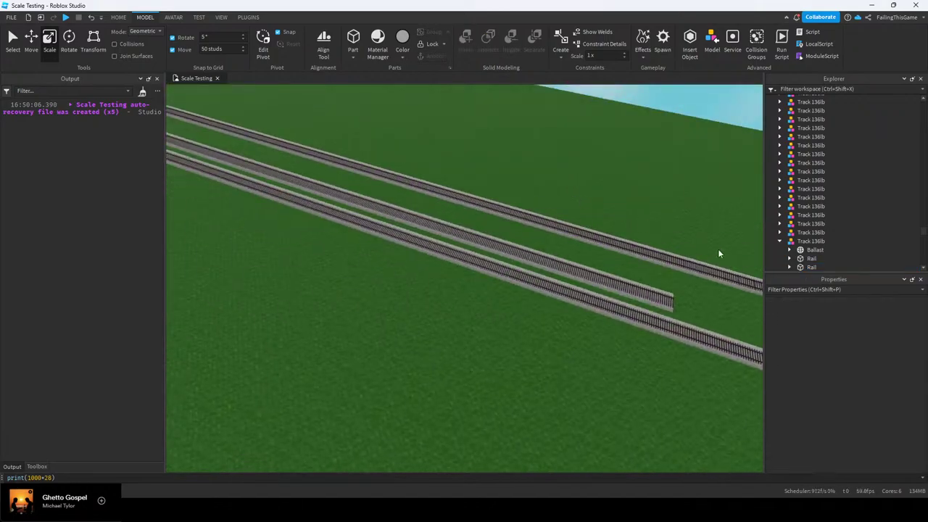
Stretch the stub segment's remaining Rail to the far end of the lengthened Ballast
{"action": "left_click", "coordinate": [810, 260]}
{"action": "key", "text": "f"}
{"action": "left_click_drag", "start_coordinate": [652, 342], "coordinate": [655, 340]}
{"action": "right_click_drag", "start_coordinate": [651, 343], "coordinate": [655, 340]}
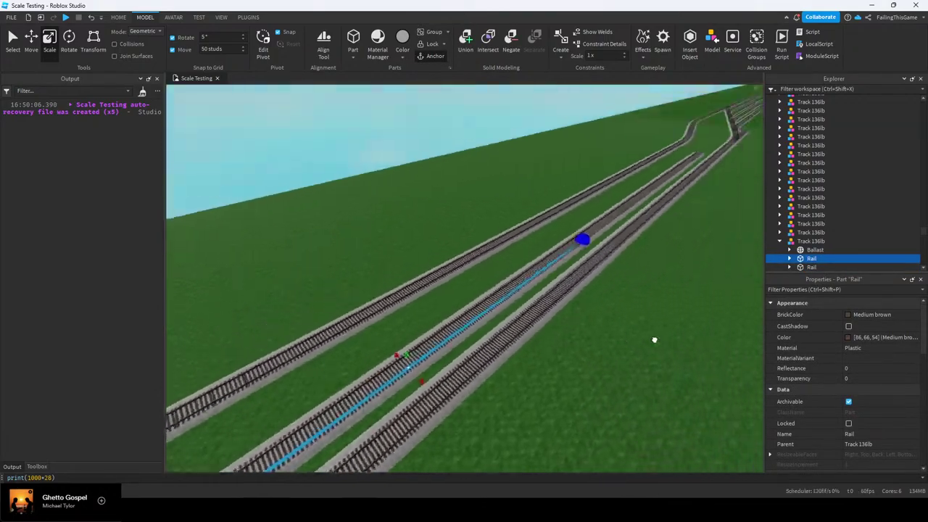
{"action": "left_click_drag", "start_coordinate": [654, 340], "coordinate": [720, 245]}
{"action": "left_click", "coordinate": [644, 285]}
{"action": "key", "text": "d"}
{"action": "key", "text": "w"}
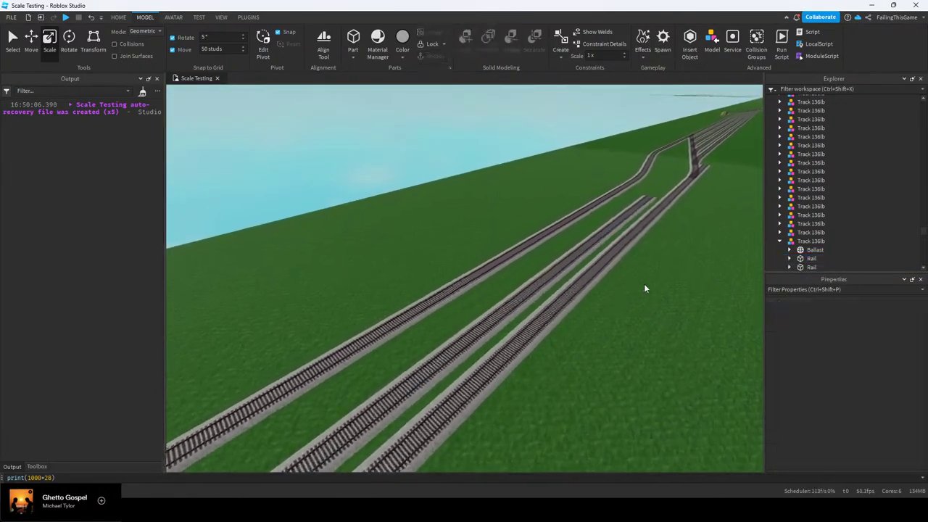
Set the move increment back to 0.05 studs
{"action": "left_click", "coordinate": [215, 48]}
{"action": "type", "text": "0.0"}
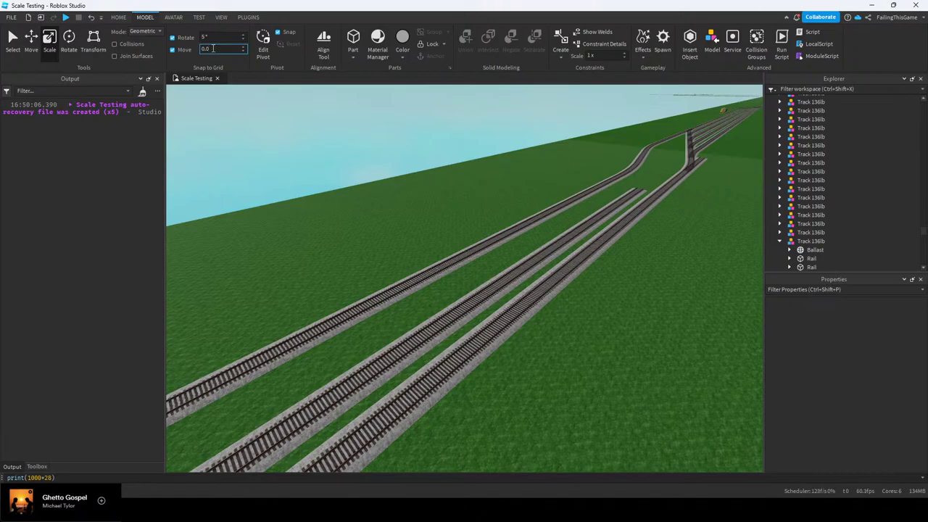
{"action": "type", "text": "5"}
{"action": "key", "text": "Return"}
Inspect the lead tracks and their switch, and look back along the lengthened middle track toward the yard
{"action": "key", "text": "w"}
{"action": "right_click_drag", "start_coordinate": [374, 215], "coordinate": [366, 195]}
{"action": "key", "text": "w"}
{"action": "key", "text": "a"}
{"action": "key", "text": "w"}
{"action": "key", "text": "w"}
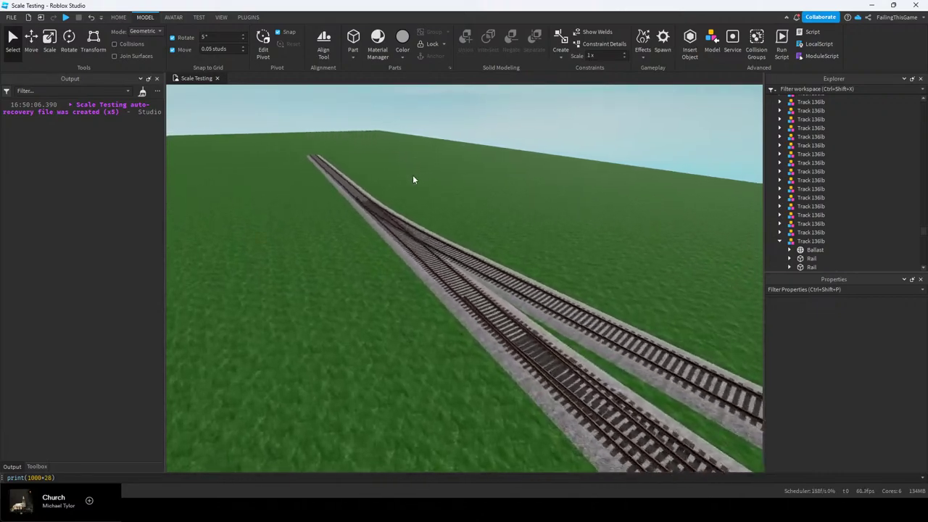
{"action": "right_click_drag", "start_coordinate": [413, 174], "coordinate": [413, 177]}
{"action": "key", "text": "e"}
{"action": "key", "text": "e"}
{"action": "key", "text": "d"}
{"action": "key", "text": "w"}
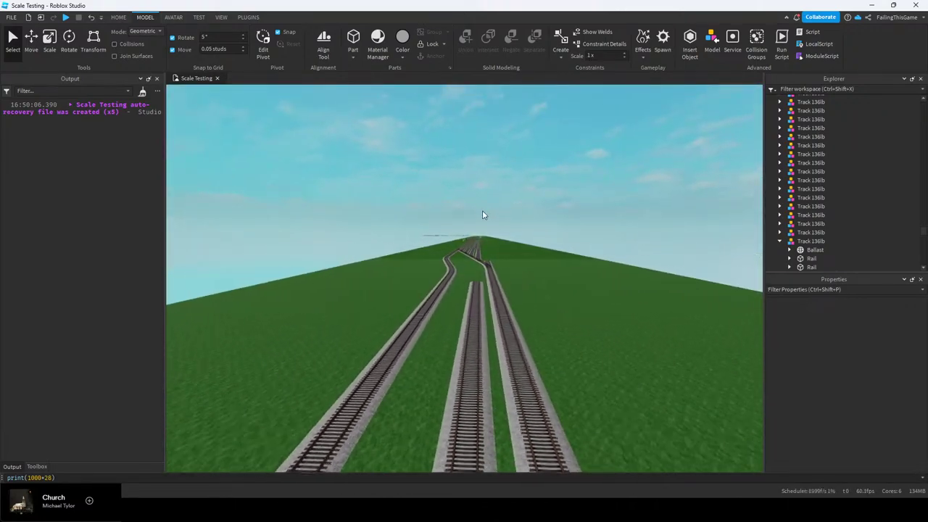
Examine the parallel yard tracks and junctions along the grass baseplate as far as the parked yellow train car
{"action": "key", "text": "w"}
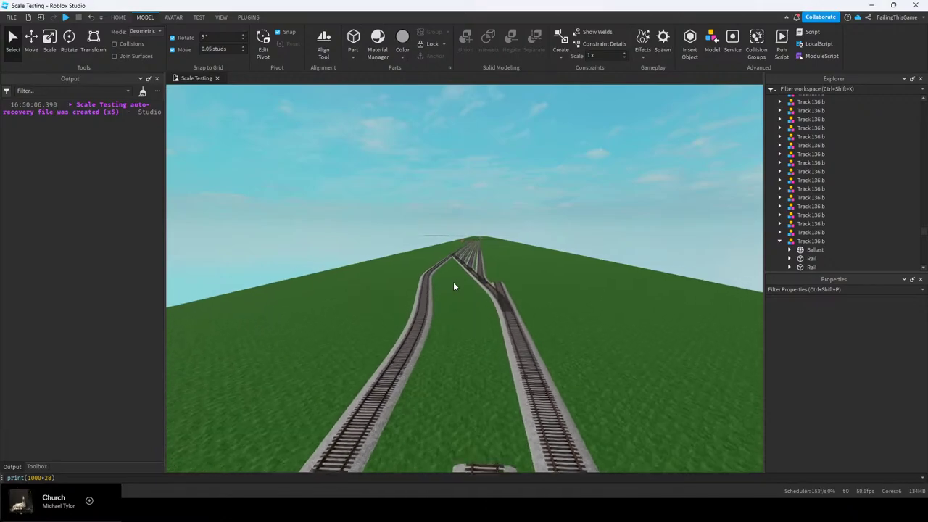
{"action": "key", "text": "w"}
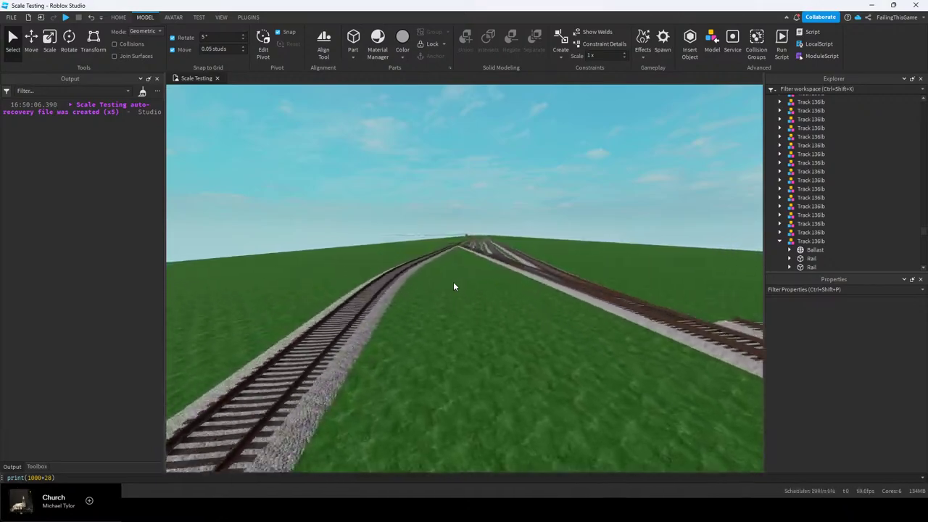
{"action": "key", "text": "w"}
{"action": "key", "text": "e"}
{"action": "key", "text": "d"}
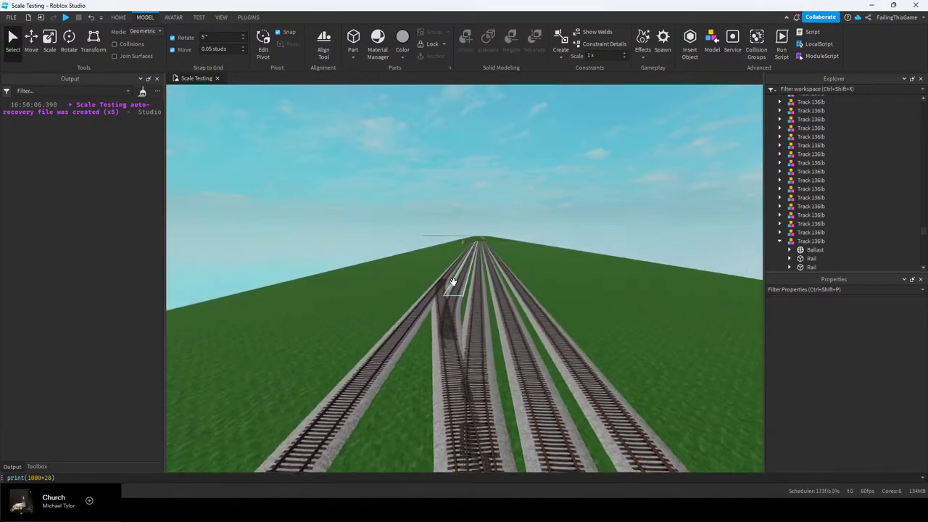
{"action": "key", "text": "w"}
{"action": "key", "text": "e"}
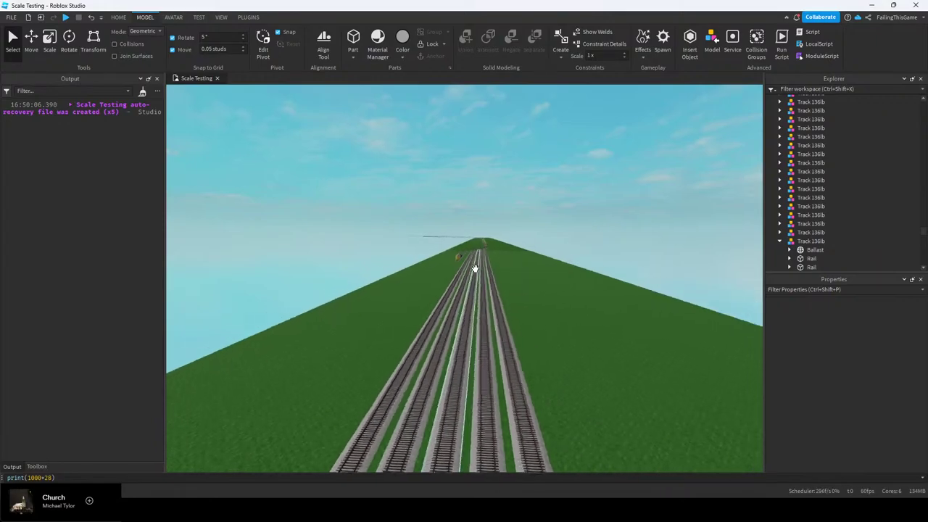
{"action": "right_click_drag", "start_coordinate": [474, 269], "coordinate": [475, 268]}
{"action": "scroll", "coordinate": [475, 268], "scroll_direction": "up", "scroll_amount": 10}
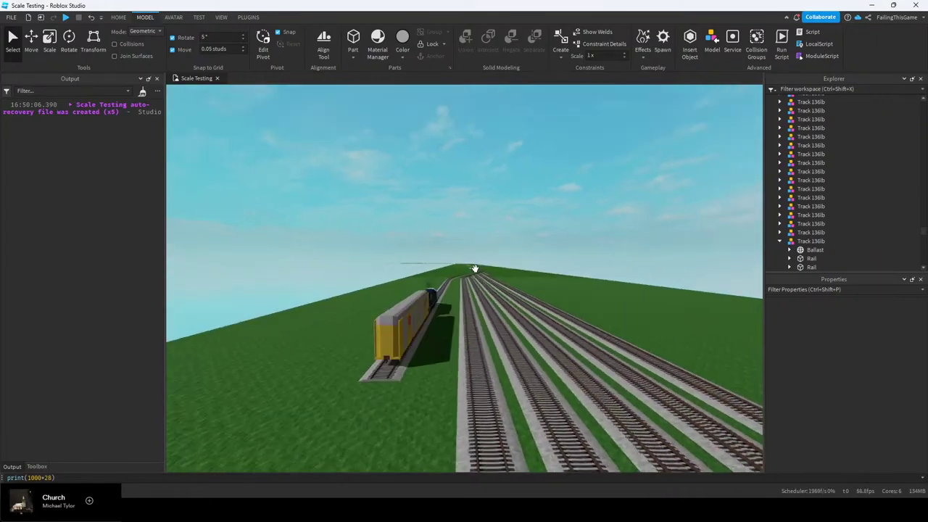
{"action": "key", "text": "w"}
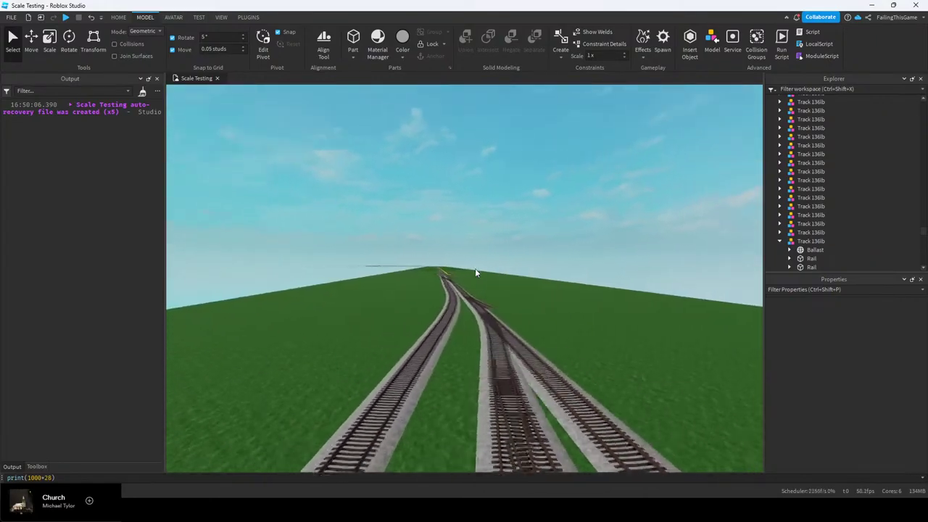
Examine the track switches and diverging yard lines beyond the parked train from several angles
{"action": "right_click_drag", "start_coordinate": [476, 269], "coordinate": [476, 268]}
{"action": "key", "text": "e"}
{"action": "key", "text": "w"}
{"action": "key", "text": "s"}
{"action": "right_click_drag", "start_coordinate": [531, 284], "coordinate": [507, 297]}
{"action": "key", "text": "a"}
{"action": "key", "text": "w"}
{"action": "key", "text": "d"}
{"action": "key", "text": "w"}
{"action": "key", "text": "w"}
{"action": "key", "text": "e"}
{"action": "key", "text": "e"}
{"action": "key", "text": "w"}
{"action": "key", "text": "w"}
{"action": "mouse_move", "coordinate": [477, 329]}
{"action": "right_mouse_down"}
{"action": "mouse_move", "coordinate": [456, 345]}
{"action": "mouse_move", "coordinate": [462, 338]}
{"action": "right_mouse_up"}
{"action": "key", "text": "w"}
{"action": "key", "text": "d"}
{"action": "mouse_move", "coordinate": [449, 306]}
{"action": "right_mouse_down"}
{"action": "mouse_move", "coordinate": [453, 315]}
{"action": "mouse_move", "coordinate": [419, 312]}
{"action": "mouse_move", "coordinate": [452, 313]}
{"action": "right_mouse_up"}
{"action": "key", "text": "w"}
{"action": "key", "text": "e"}
{"action": "key", "text": "w"}
{"action": "key", "text": "w"}
{"action": "key", "text": "w"}
{"action": "key", "text": "w"}
{"action": "key", "text": "e"}
{"action": "key", "text": "w"}
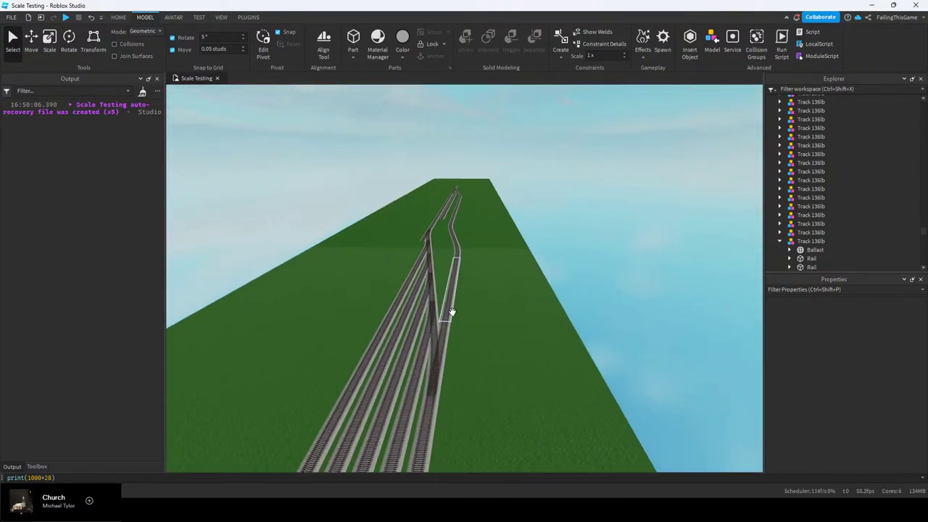
Examine the single-track end of the yard and the switch where its branches merge
{"action": "key", "text": "w"}
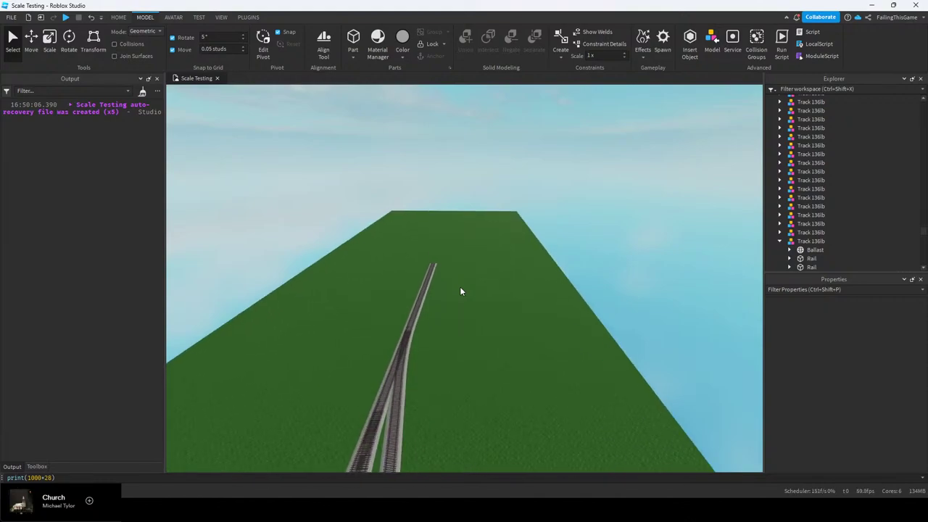
{"action": "right_click_drag", "start_coordinate": [460, 287], "coordinate": [499, 267]}
{"action": "key", "text": "s"}
{"action": "key", "text": "s"}
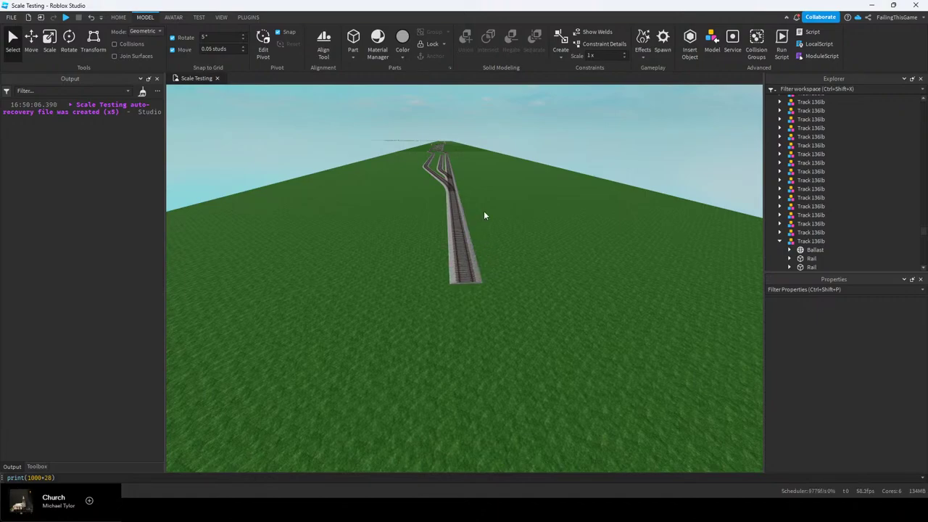
{"action": "right_click_drag", "start_coordinate": [463, 203], "coordinate": [448, 217]}
{"action": "key", "text": "w"}
{"action": "key", "text": "w"}
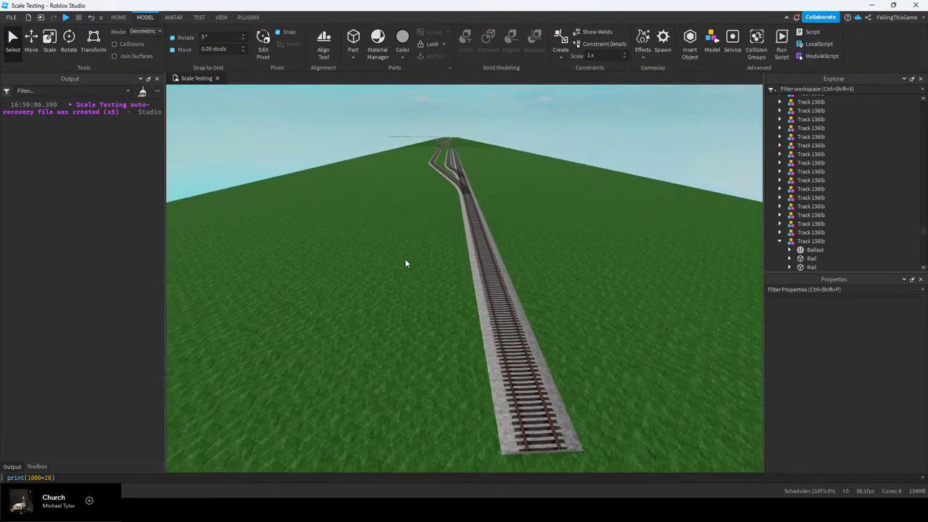
{"action": "key", "text": "s"}
{"action": "right_click_drag", "start_coordinate": [401, 251], "coordinate": [409, 243]}
{"action": "key", "text": "s"}
{"action": "key", "text": "d"}
{"action": "key", "text": "w"}
{"action": "key", "text": "q"}
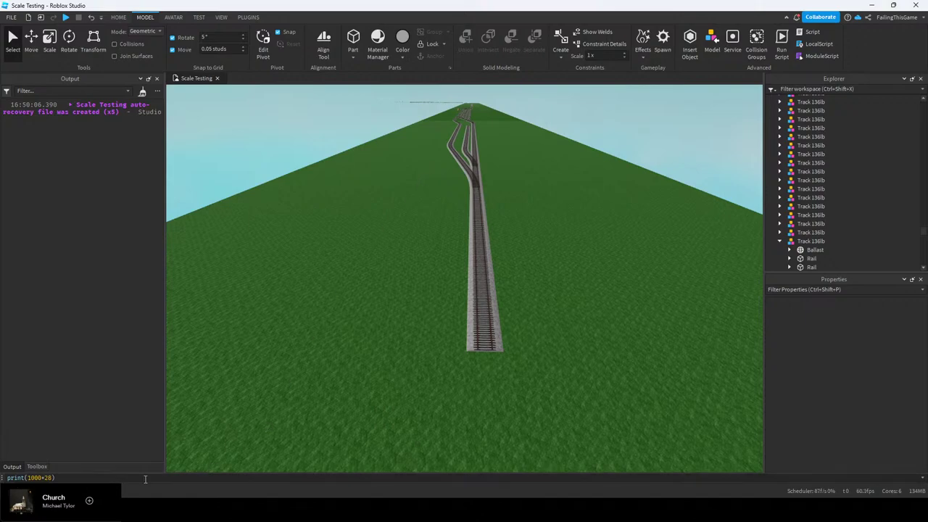
Launch Paint 3D and start a new blank canvas
{"action": "key", "text": "super"}
{"action": "type", "text": "paint"}
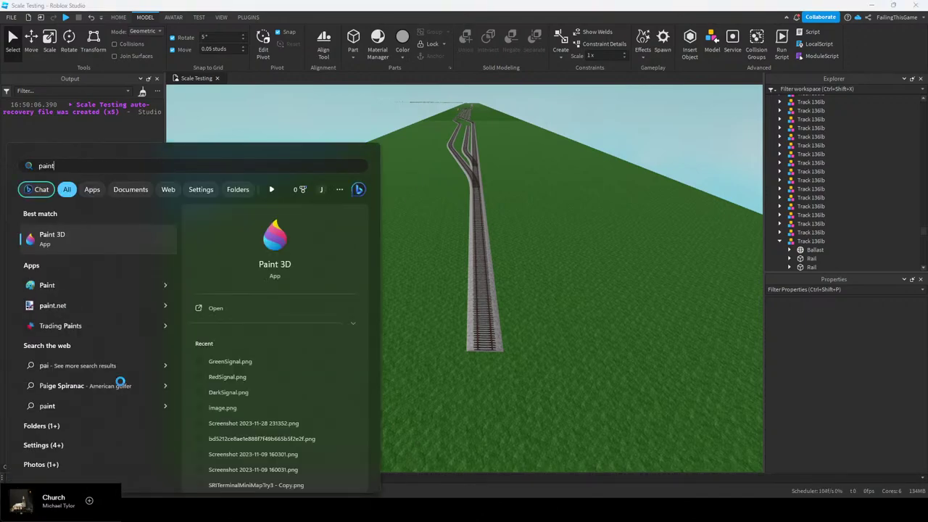
{"action": "left_click", "coordinate": [121, 251]}
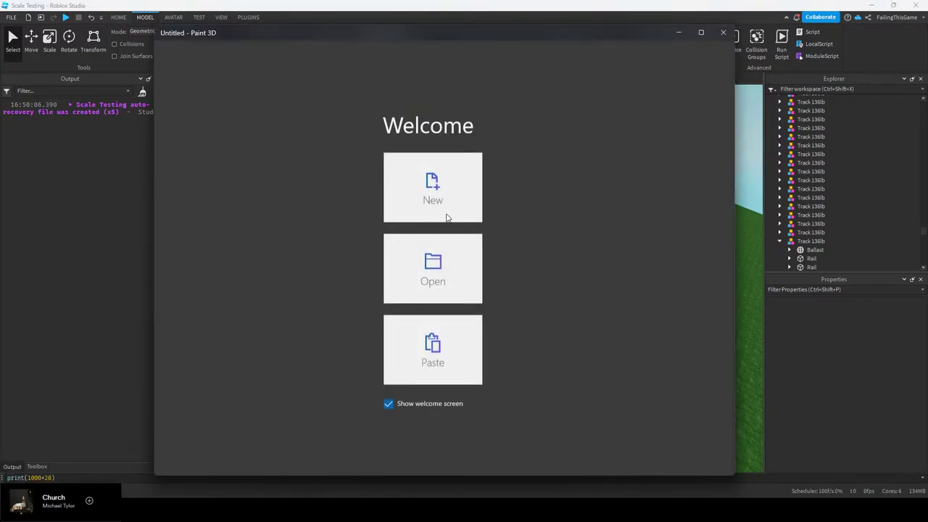
{"action": "left_click", "coordinate": [446, 217]}
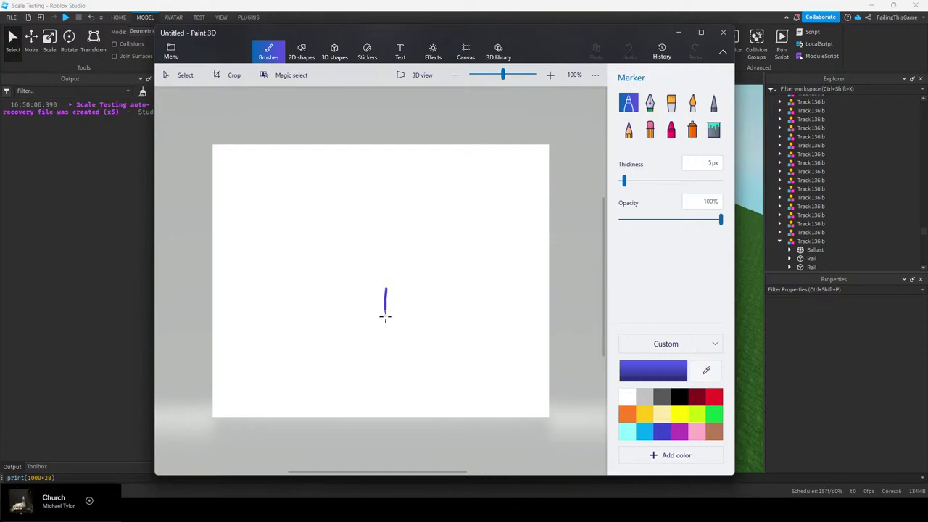
Sketch an indigo Y-shaped track junction with the 5 px marker, beside the modelled track for reference
{"action": "left_click_drag", "start_coordinate": [385, 316], "coordinate": [385, 339]}
{"action": "mouse_move", "coordinate": [464, 30]}
{"action": "left_mouse_down"}
{"action": "mouse_move", "coordinate": [824, 72]}
{"action": "mouse_move", "coordinate": [142, 45]}
{"action": "mouse_move", "coordinate": [179, 42]}
{"action": "mouse_move", "coordinate": [158, 43]}
{"action": "left_mouse_up"}
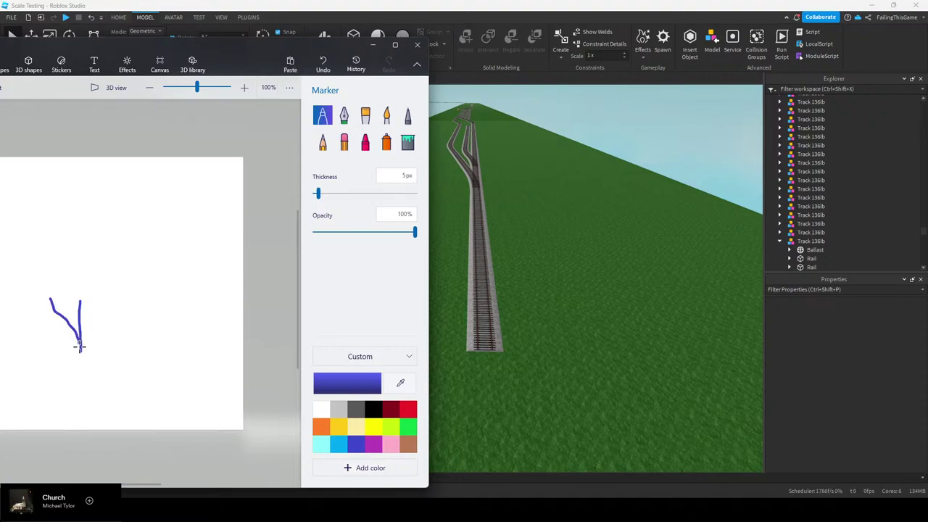
{"action": "left_click_drag", "start_coordinate": [80, 347], "coordinate": [81, 368]}
{"action": "left_click_drag", "start_coordinate": [53, 266], "coordinate": [54, 265]}
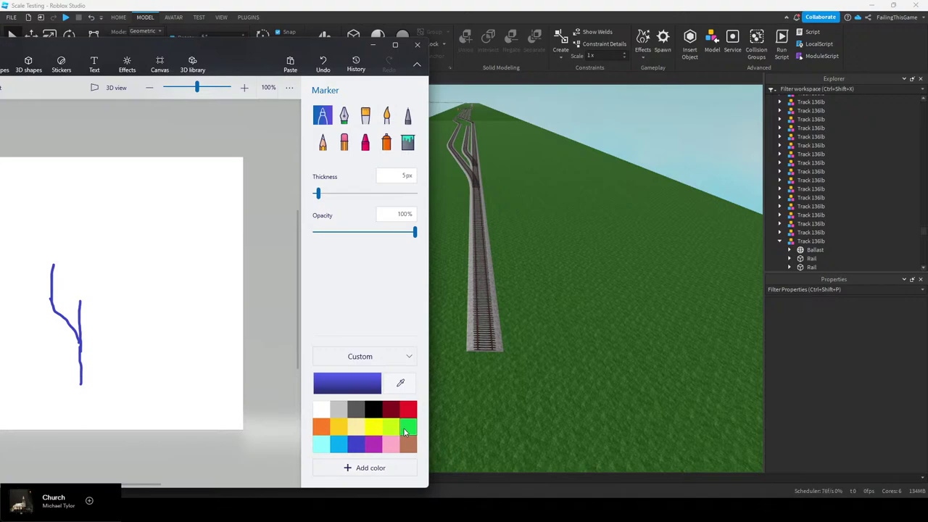
Draw a green track line alongside the indigo branch and extend the indigo stem down toward the green line's end
{"action": "left_click", "coordinate": [408, 430]}
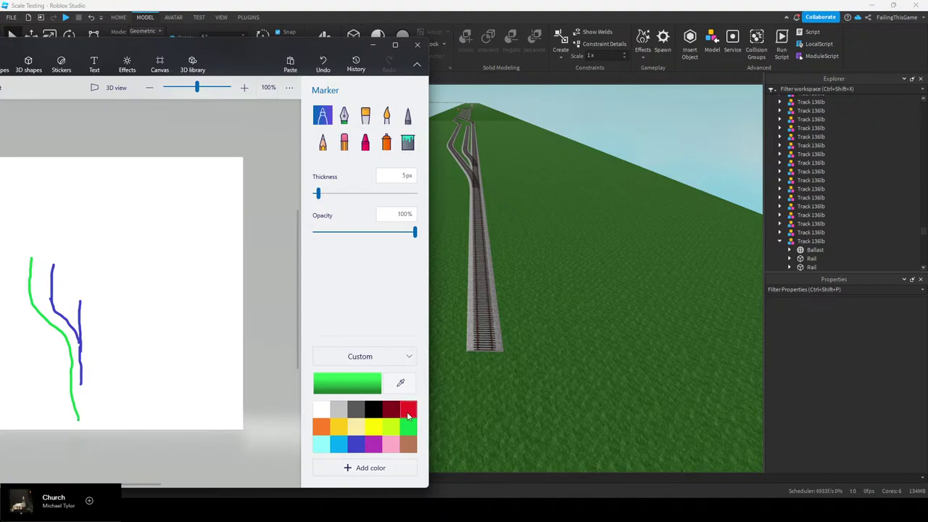
{"action": "left_click", "coordinate": [355, 444]}
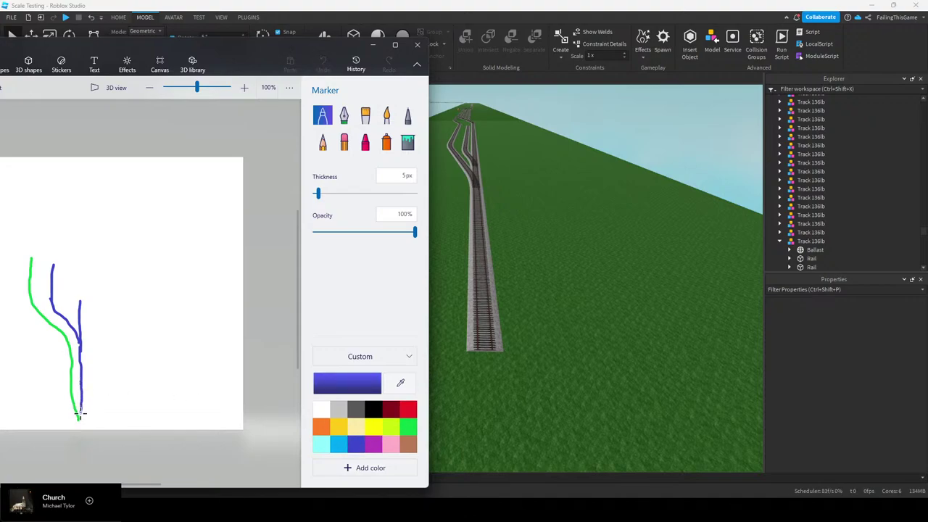
Add a short turquoise segment below the indigo stem and continue the green line to the canvas's lower edge
{"action": "left_click", "coordinate": [338, 444]}
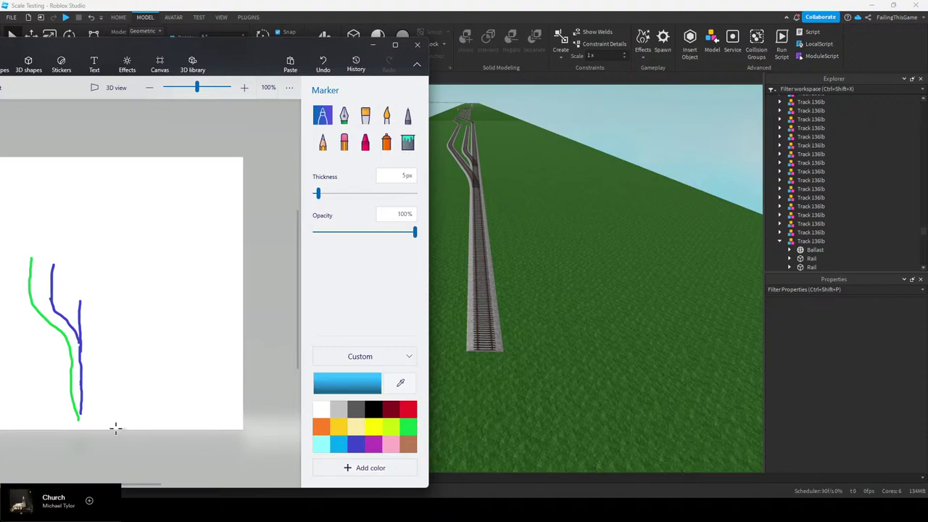
{"action": "left_click_drag", "start_coordinate": [82, 432], "coordinate": [78, 425]}
{"action": "left_click", "coordinate": [407, 427]}
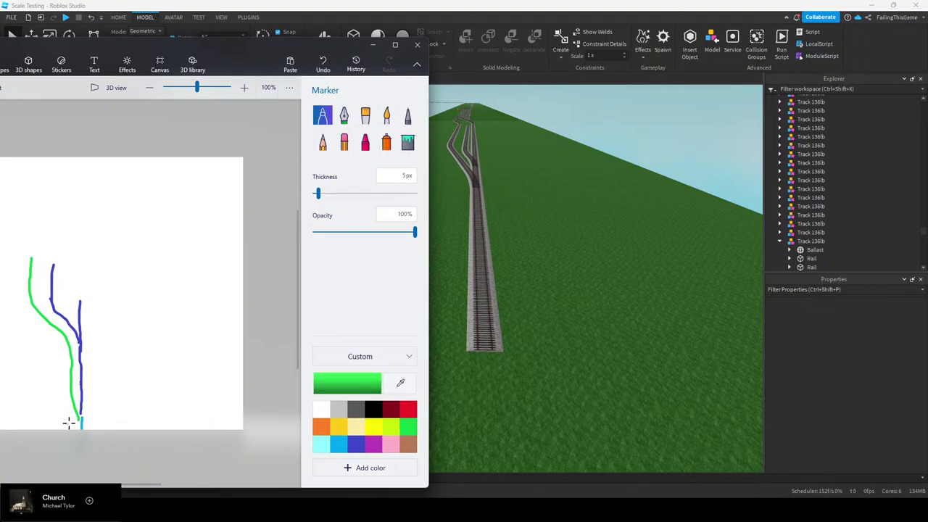
{"action": "left_click_drag", "start_coordinate": [78, 421], "coordinate": [76, 435]}
Draw light cyan connecting strokes between the green line and the indigo stem
{"action": "left_click", "coordinate": [371, 430]}
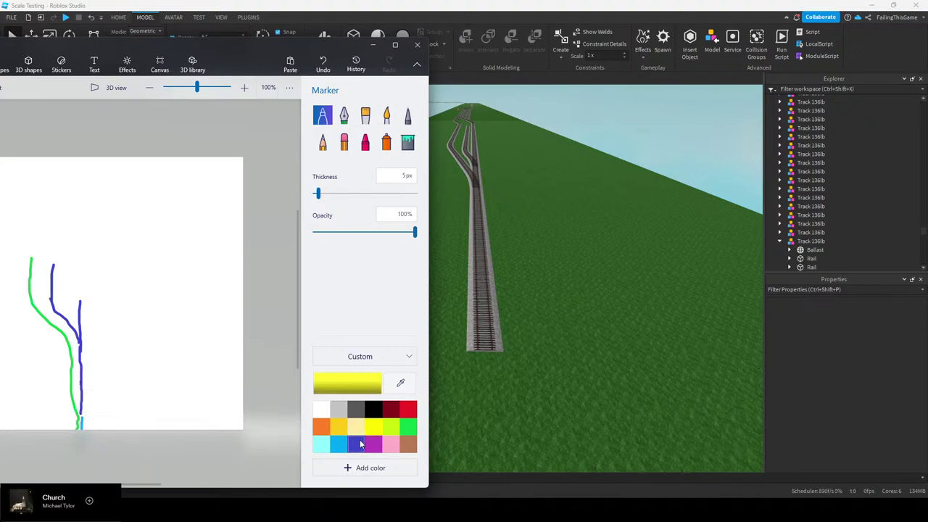
{"action": "left_click", "coordinate": [356, 444]}
{"action": "left_click", "coordinate": [356, 428]}
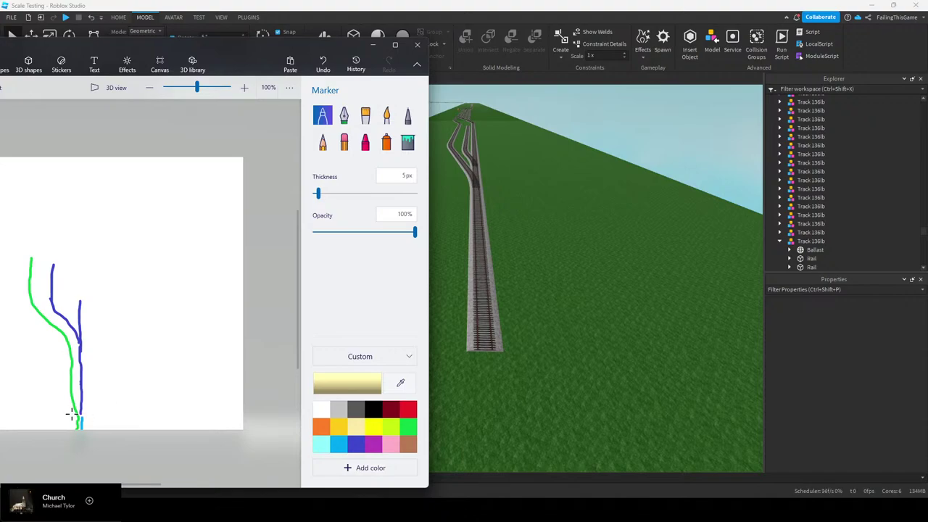
{"action": "left_click", "coordinate": [330, 444]}
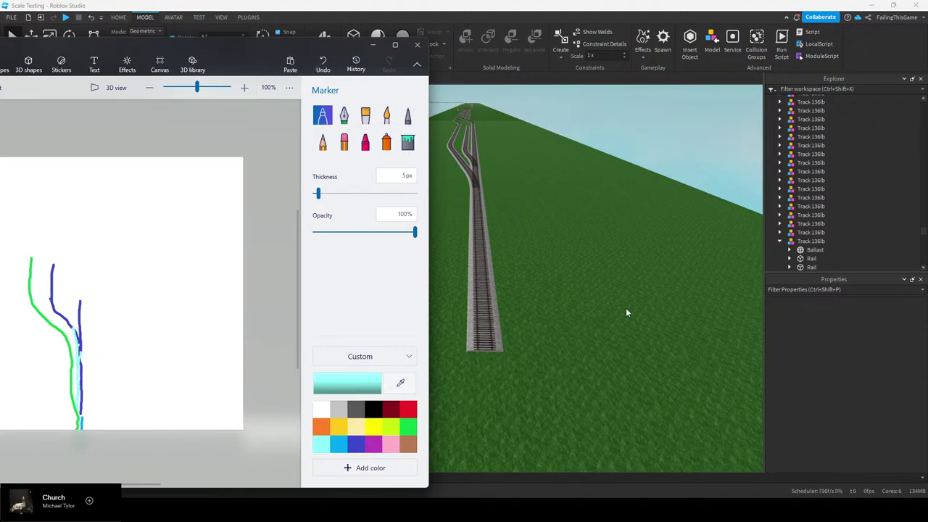
Compare the sketch with the modelled track end and close Paint 3D without saving the drawing
{"action": "right_click_drag", "start_coordinate": [626, 308], "coordinate": [608, 303]}
{"action": "key", "text": "s"}
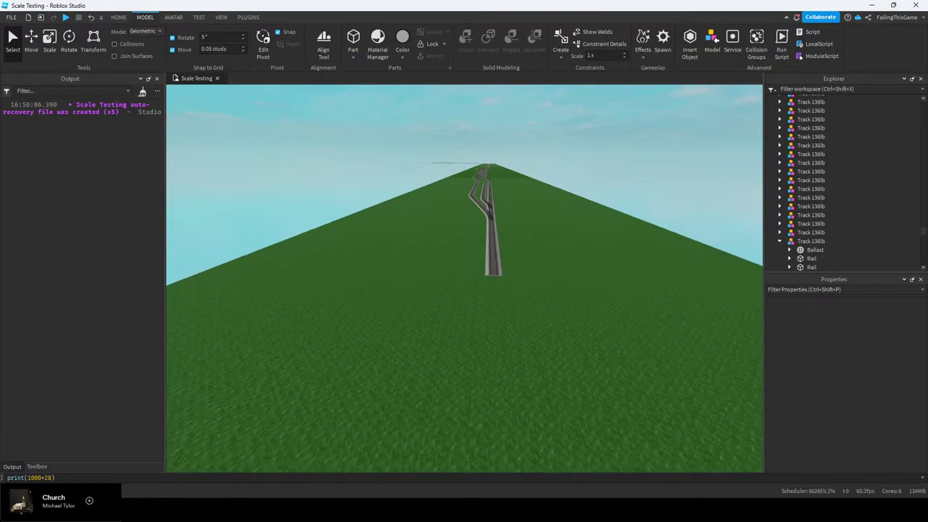
{"action": "mouse_move", "coordinate": [0, 50]}
{"action": "left_mouse_down"}
{"action": "mouse_move", "coordinate": [0, 40]}
{"action": "mouse_move", "coordinate": [0, 71]}
{"action": "mouse_move", "coordinate": [94, 63]}
{"action": "left_mouse_up"}
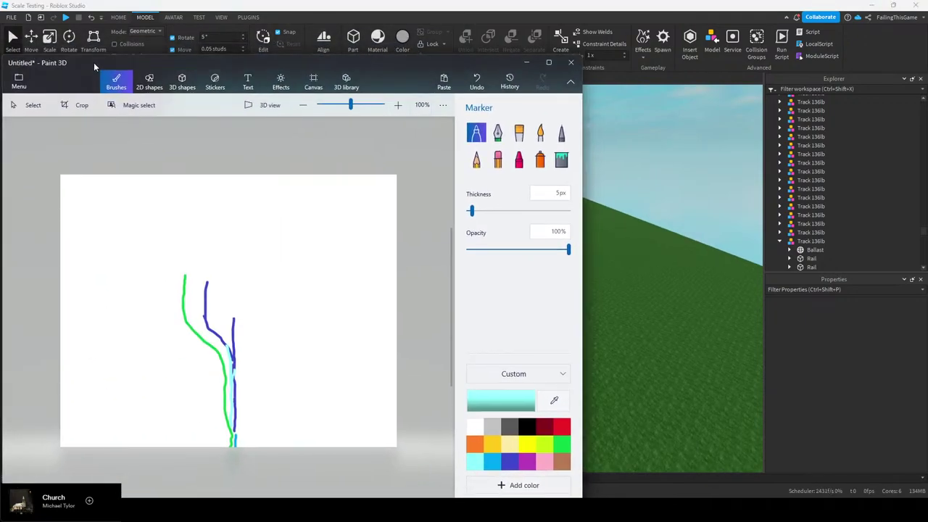
{"action": "scroll", "coordinate": [218, 403], "scroll_direction": "up", "scroll_amount": 5}
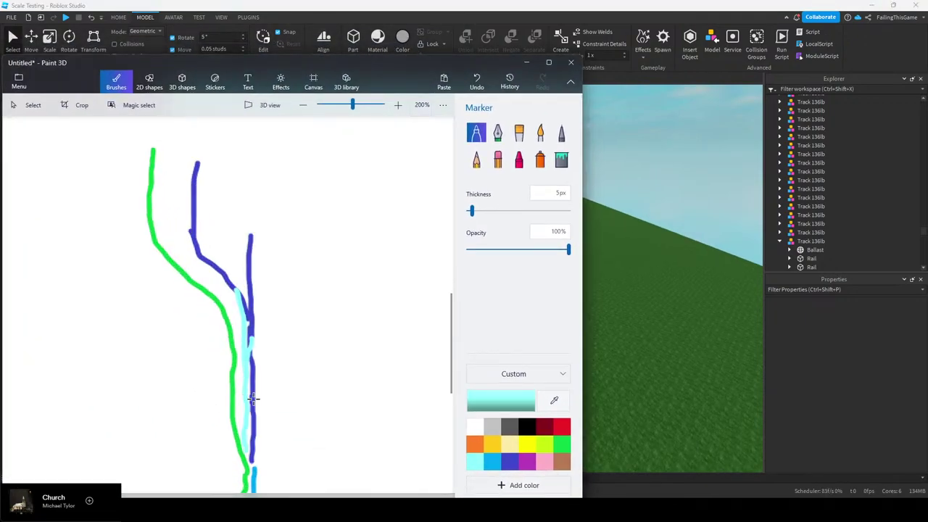
{"action": "left_click", "coordinate": [570, 62]}
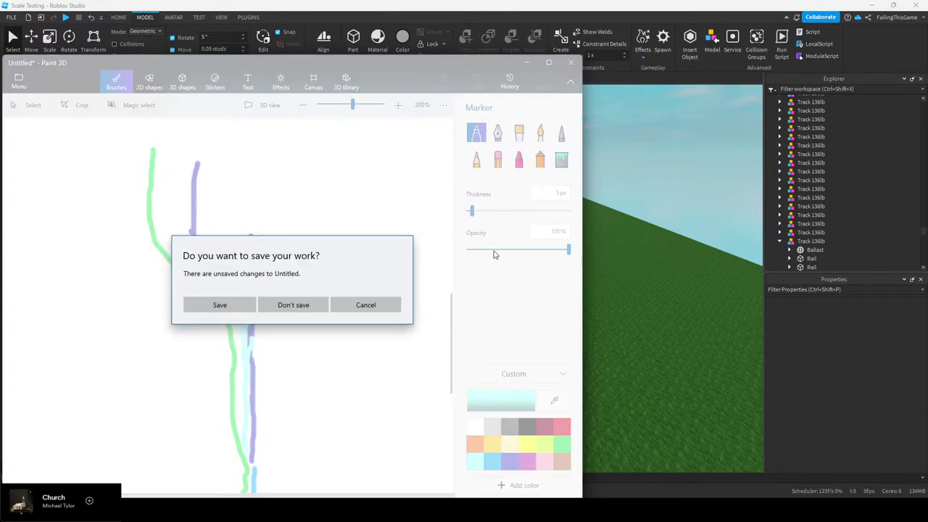
{"action": "left_click", "coordinate": [284, 304]}
Survey the layout from above, from the single-track end across the yard to the double-track main line
{"action": "right_click_drag", "start_coordinate": [456, 252], "coordinate": [456, 250]}
{"action": "key", "text": "w"}
{"action": "key", "text": "w"}
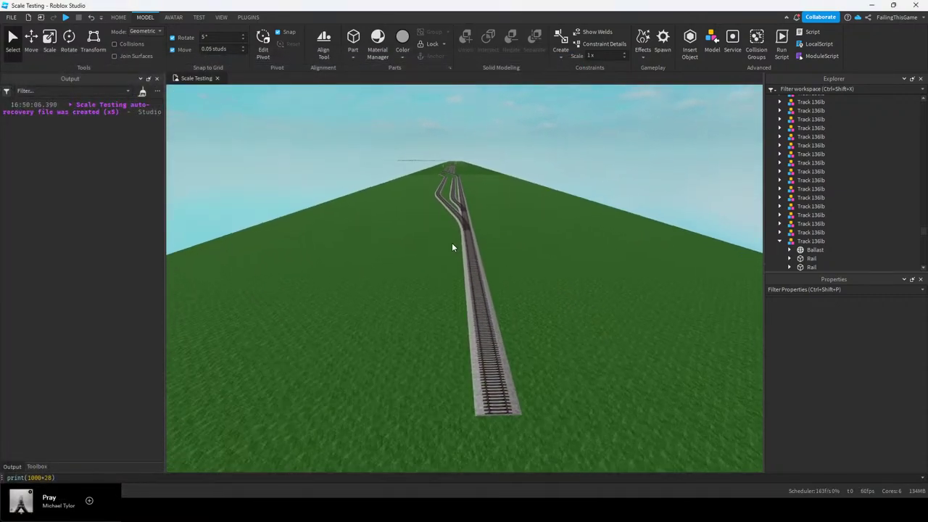
{"action": "key", "text": "e"}
{"action": "key", "text": "w"}
{"action": "key", "text": "e"}
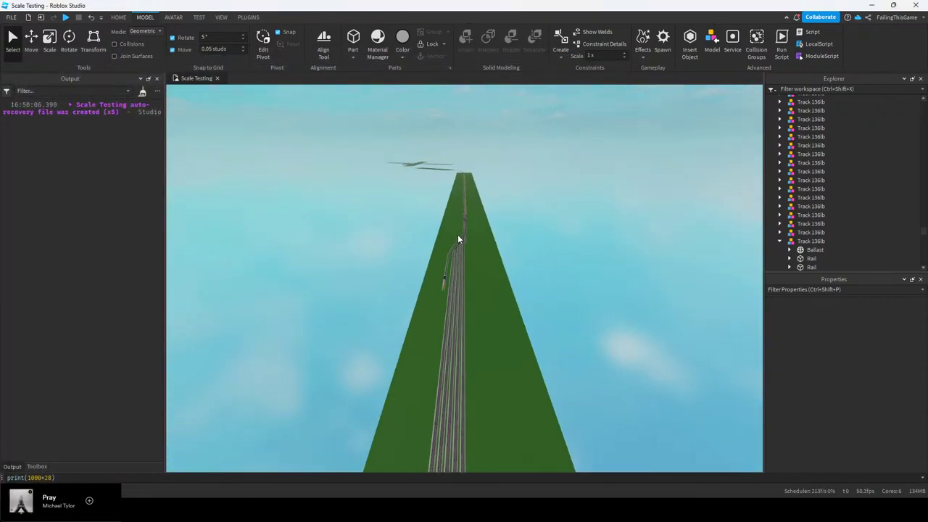
{"action": "key", "text": "e"}
{"action": "key", "text": "w"}
{"action": "key", "text": "e"}
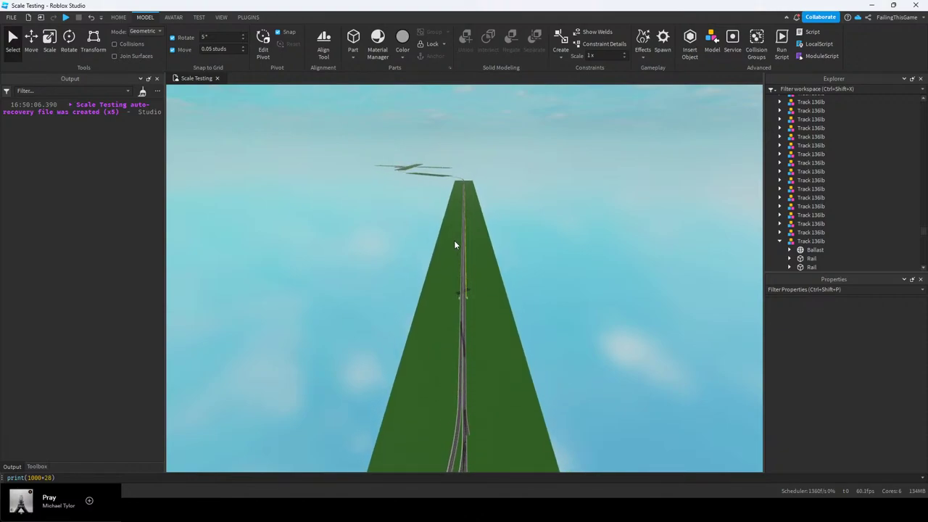
{"action": "key", "text": "w"}
{"action": "key", "text": "e"}
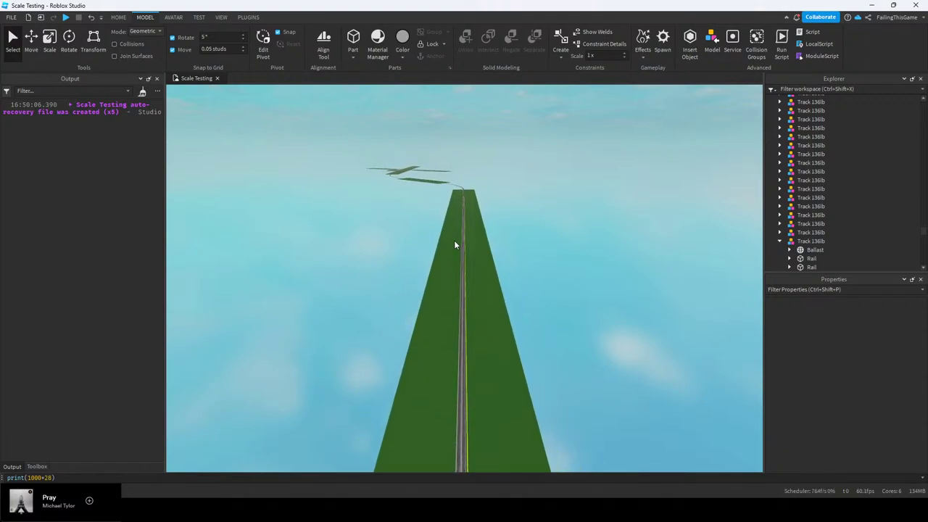
Examine the double-track main line and look back along the switches leading into the yard
{"action": "scroll", "coordinate": [454, 240], "scroll_direction": "down", "scroll_amount": 3}
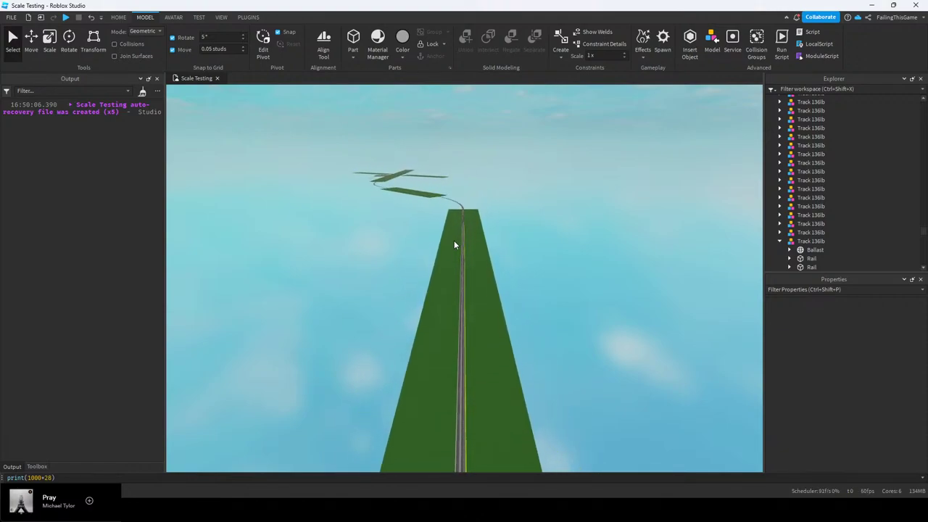
{"action": "scroll", "coordinate": [454, 240], "scroll_direction": "up", "scroll_amount": 15}
{"action": "scroll", "coordinate": [457, 229], "scroll_direction": "down", "scroll_amount": 2}
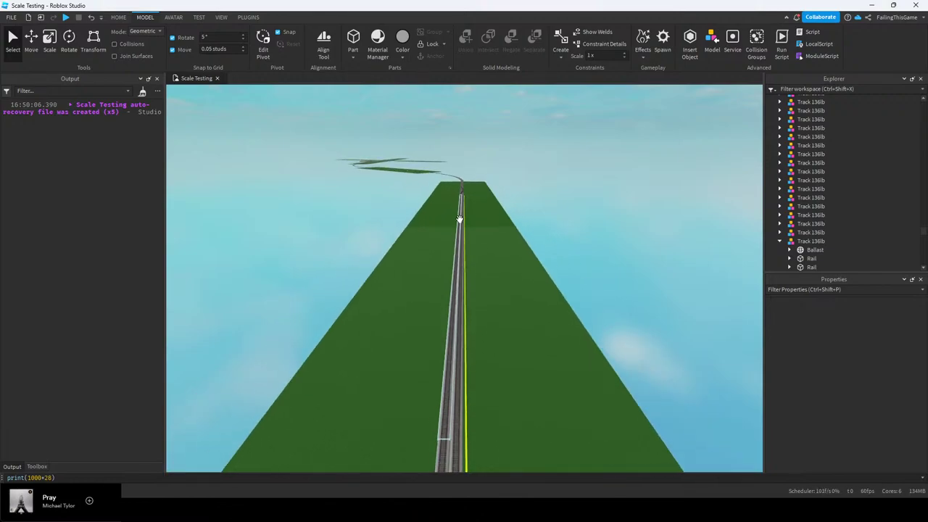
{"action": "scroll", "coordinate": [459, 219], "scroll_direction": "up", "scroll_amount": 2}
{"action": "right_click_drag", "start_coordinate": [469, 262], "coordinate": [469, 261]}
{"action": "scroll", "coordinate": [469, 261], "scroll_direction": "up", "scroll_amount": 8}
{"action": "scroll", "coordinate": [468, 261], "scroll_direction": "up", "scroll_amount": 8}
{"action": "scroll", "coordinate": [482, 243], "scroll_direction": "up", "scroll_amount": 2}
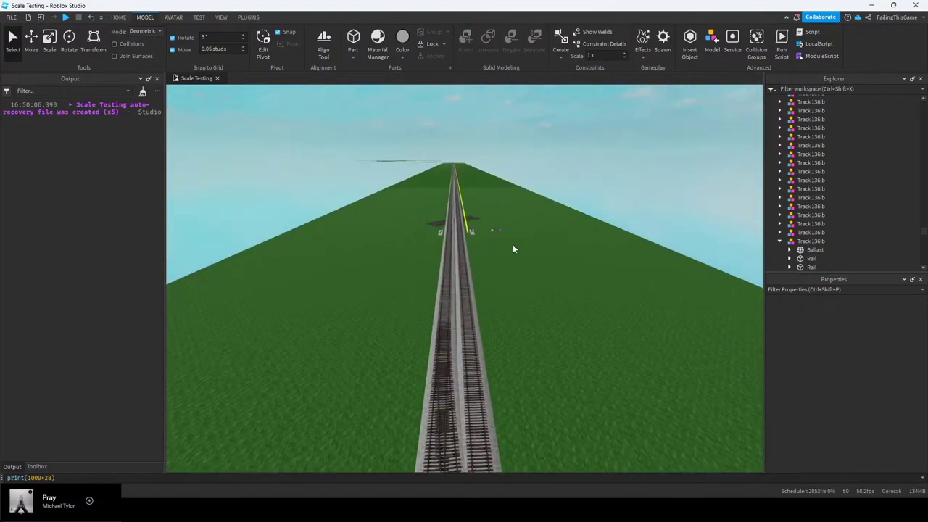
{"action": "right_click_drag", "start_coordinate": [516, 295], "coordinate": [515, 295]}
{"action": "scroll", "coordinate": [515, 295], "scroll_direction": "up", "scroll_amount": 3}
{"action": "scroll", "coordinate": [515, 295], "scroll_direction": "up", "scroll_amount": 8}
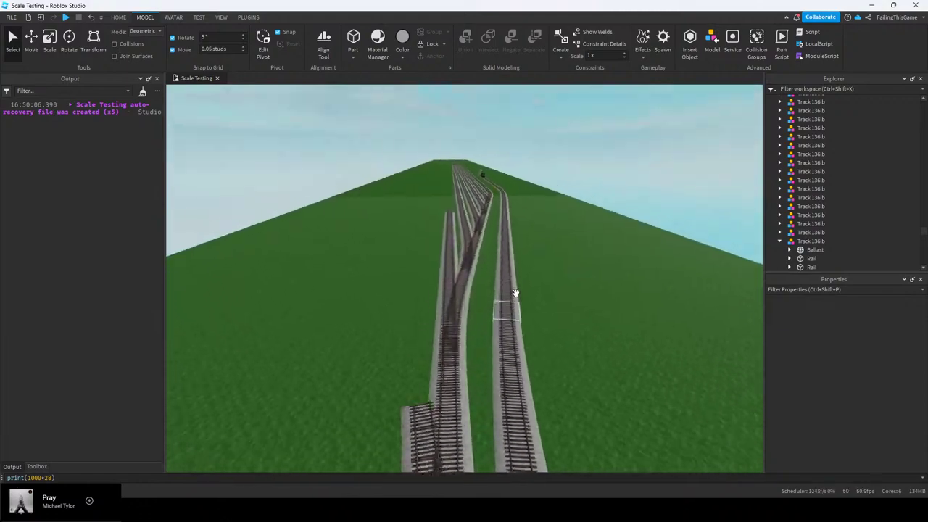
Survey the yard tracks from the double-track main line to the single-track end and the open ground beyond
{"action": "key", "text": "w"}
{"action": "key", "text": "e"}
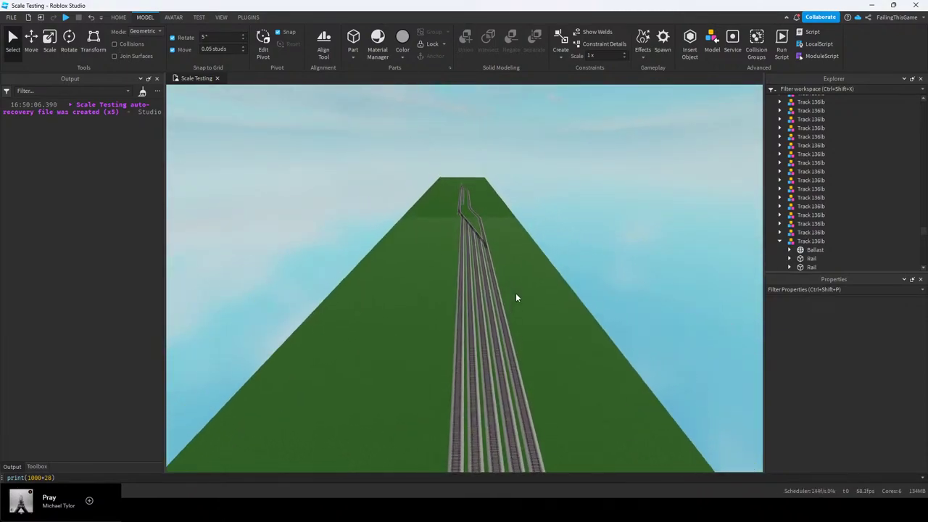
{"action": "key", "text": "w"}
{"action": "key", "text": "e"}
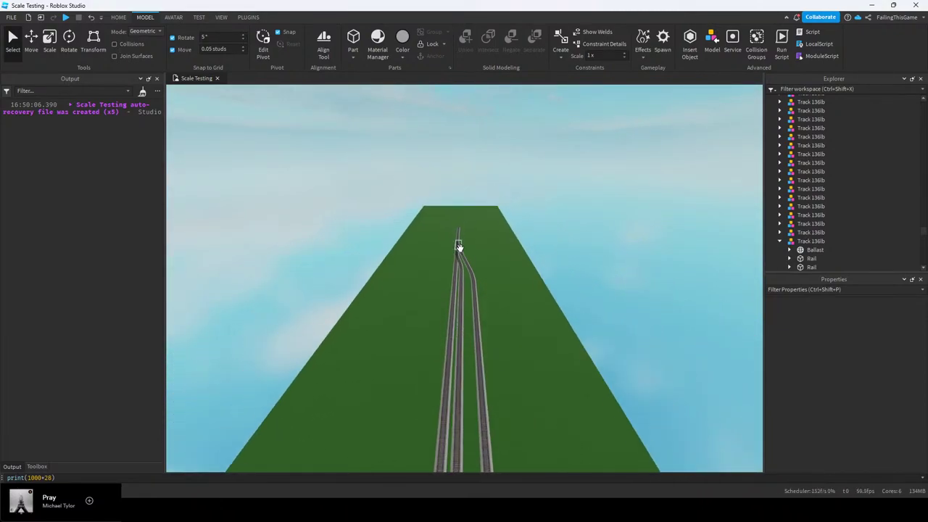
{"action": "key", "text": "w"}
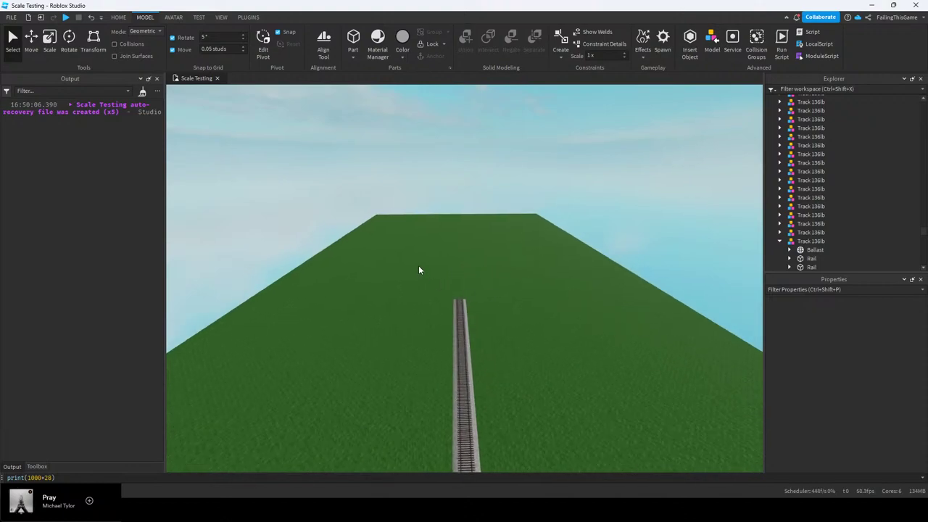
{"action": "right_click_drag", "start_coordinate": [419, 265], "coordinate": [445, 266]}
{"action": "key", "text": "s"}
{"action": "key", "text": "a"}
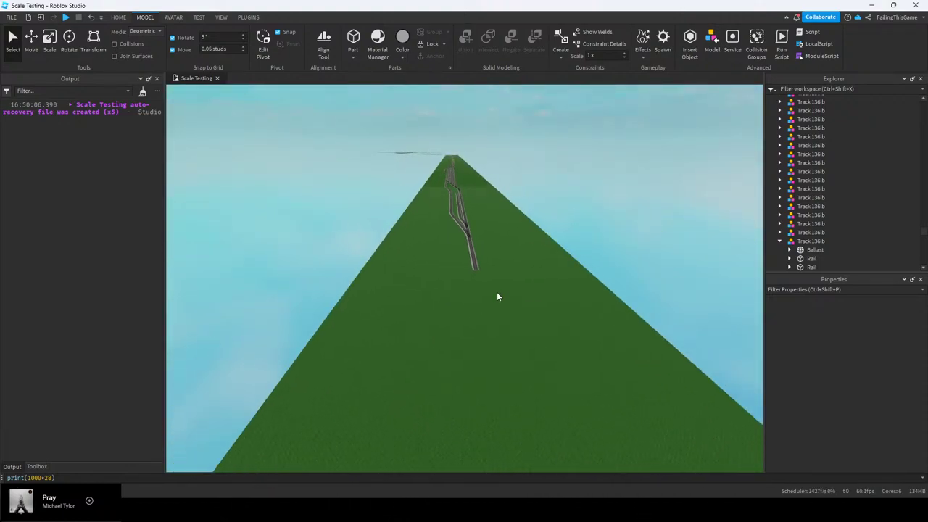
Examine the switches and siding between the single-track end and the yard from above
{"action": "key", "text": "d"}
{"action": "right_click_drag", "start_coordinate": [496, 291], "coordinate": [477, 282]}
{"action": "key", "text": "w"}
{"action": "key", "text": "w"}
{"action": "key", "text": "e"}
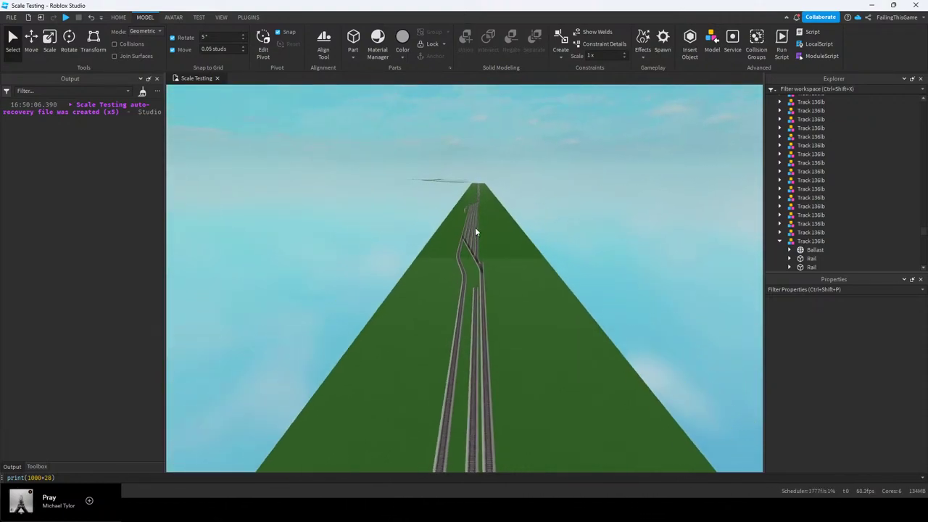
{"action": "right_click_drag", "start_coordinate": [475, 227], "coordinate": [475, 252]}
{"action": "key", "text": "q"}
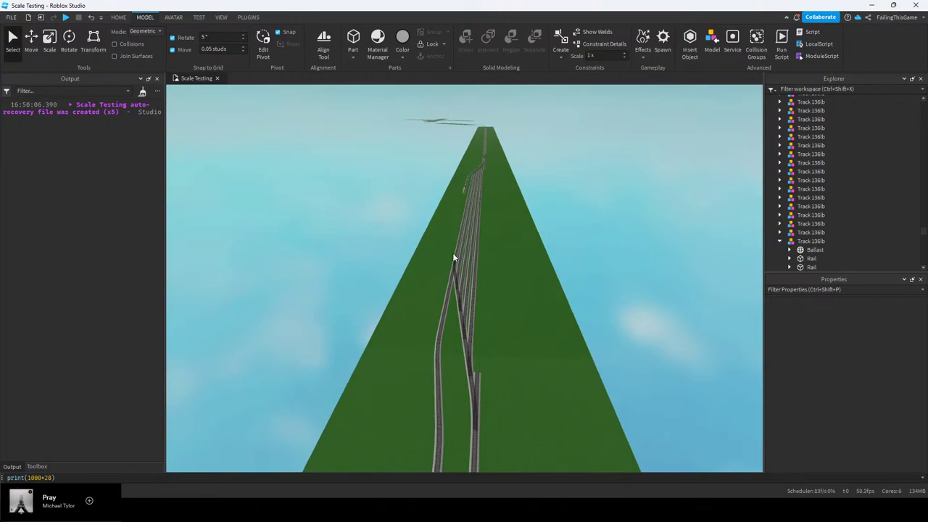
{"action": "key", "text": "q"}
{"action": "right_click_drag", "start_coordinate": [472, 278], "coordinate": [483, 193]}
{"action": "key", "text": "w"}
{"action": "key", "text": "s"}
{"action": "key", "text": "a"}
{"action": "right_click_drag", "start_coordinate": [472, 225], "coordinate": [445, 259]}
{"action": "key", "text": "q"}
{"action": "key", "text": "w"}
{"action": "key", "text": "d"}
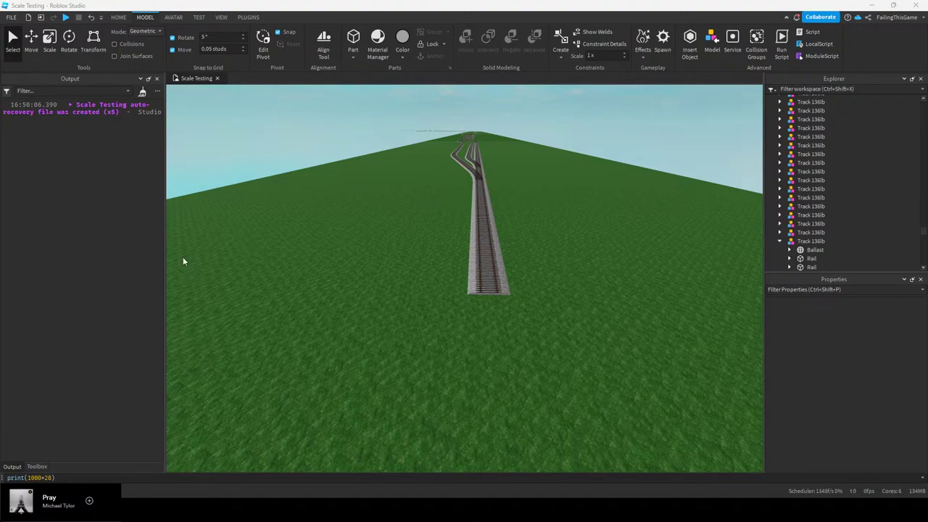
Inspect the end of the single track and how it splits into the diverging tracks
{"action": "right_click_drag", "start_coordinate": [401, 211], "coordinate": [479, 247]}
{"action": "scroll", "coordinate": [470, 271], "scroll_direction": "down", "scroll_amount": 6}
{"action": "key", "text": "w"}
{"action": "key", "text": "w"}
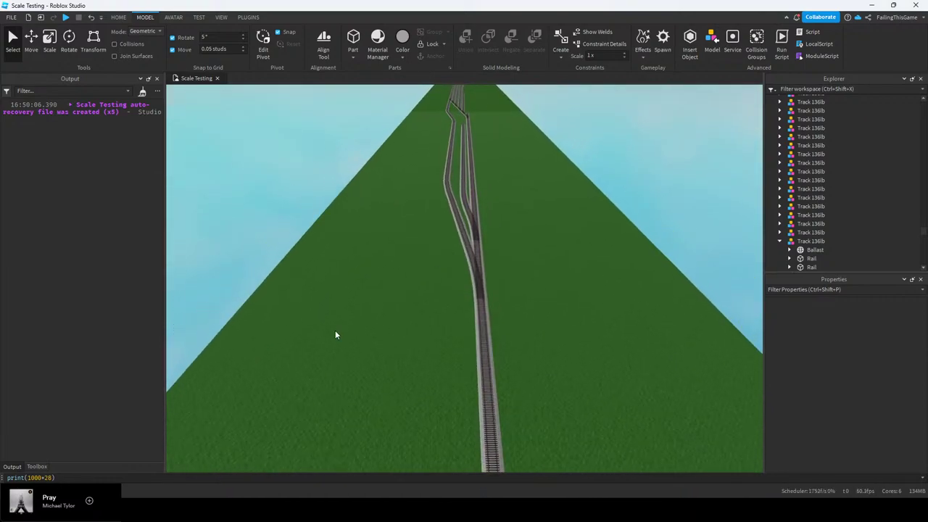
{"action": "left_click", "coordinate": [315, 314]}
{"action": "key", "text": "q"}
{"action": "key", "text": "e"}
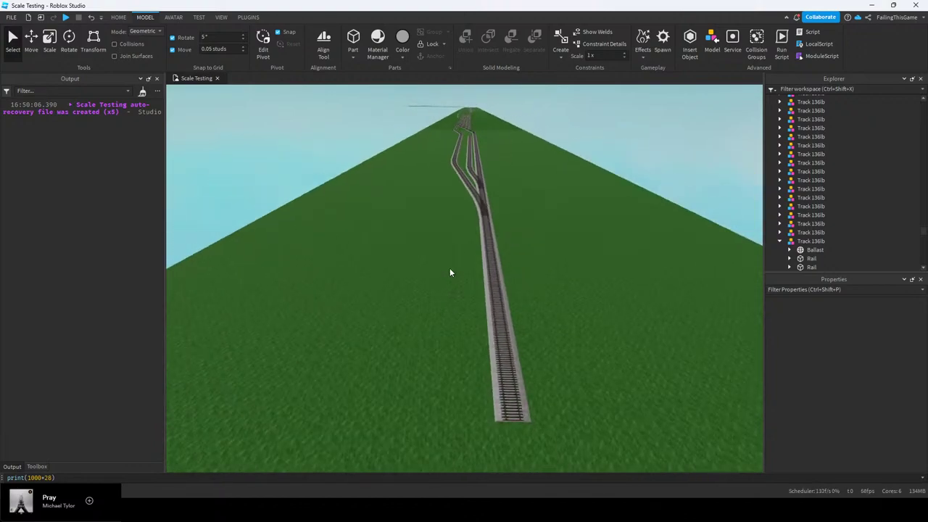
{"action": "key", "text": "q"}
{"action": "right_click", "coordinate": [476, 301]}
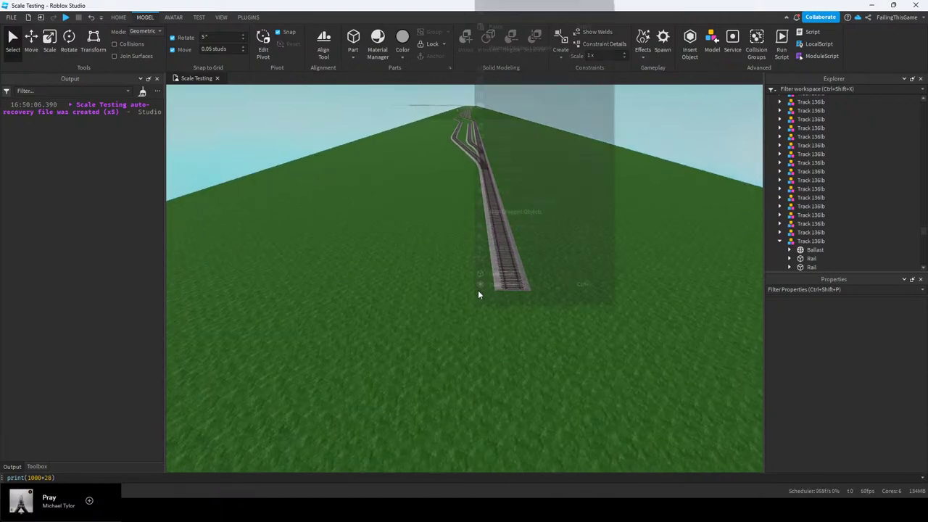
{"action": "left_click", "coordinate": [351, 241]}
{"action": "right_click_drag", "start_coordinate": [465, 286], "coordinate": [465, 285]}
{"action": "key", "text": "e"}
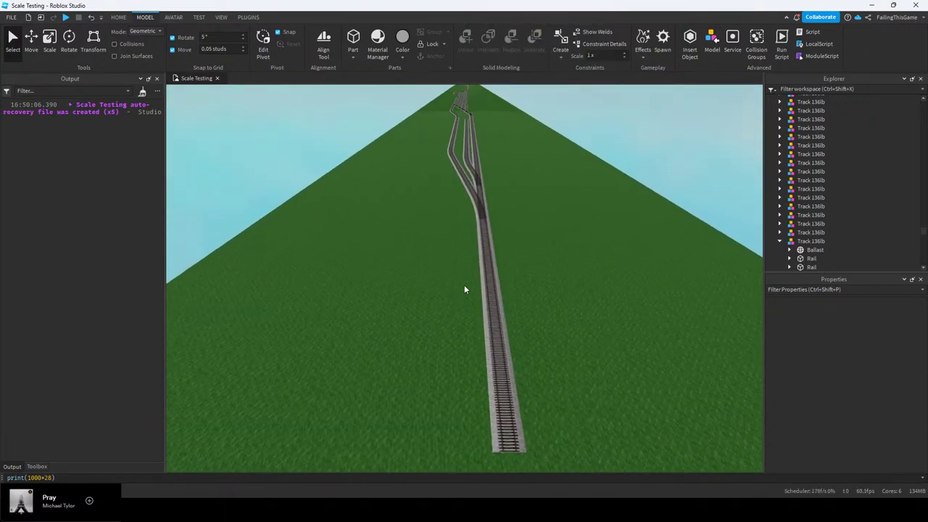
{"action": "key", "text": "e"}
{"action": "key", "text": "d"}
{"action": "key", "text": "q"}
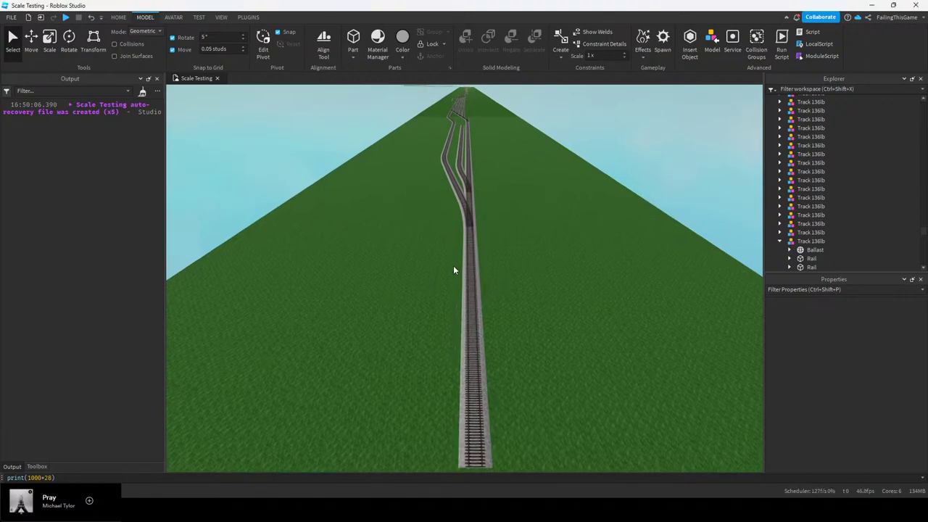
Review the short siding and the outer curved track from the single-track end up to the parked train
{"action": "key", "text": "w"}
{"action": "key", "text": "e"}
{"action": "key", "text": "w"}
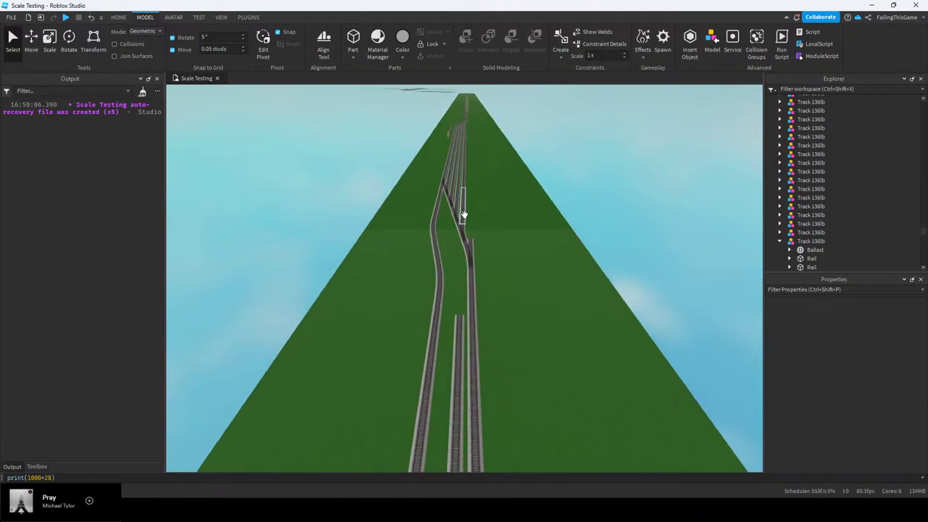
{"action": "key", "text": "q"}
{"action": "key", "text": "s"}
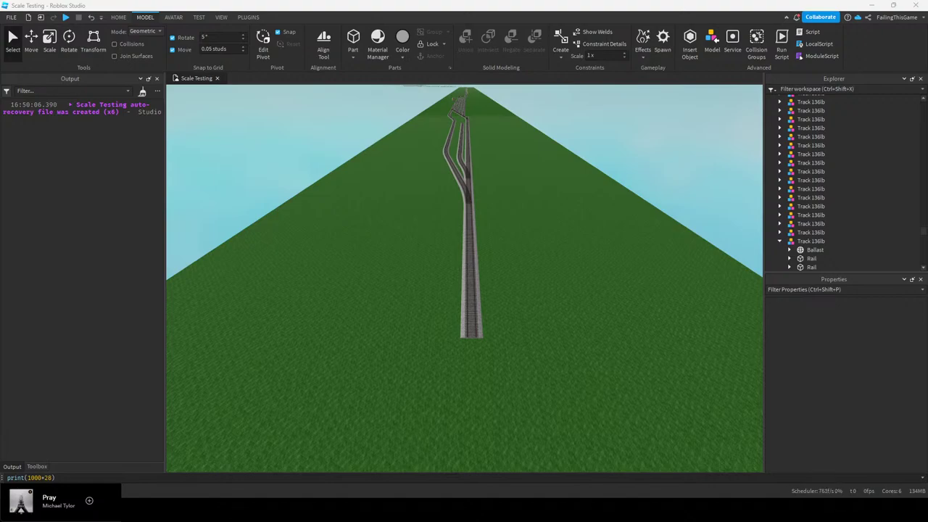
{"action": "key", "text": "w"}
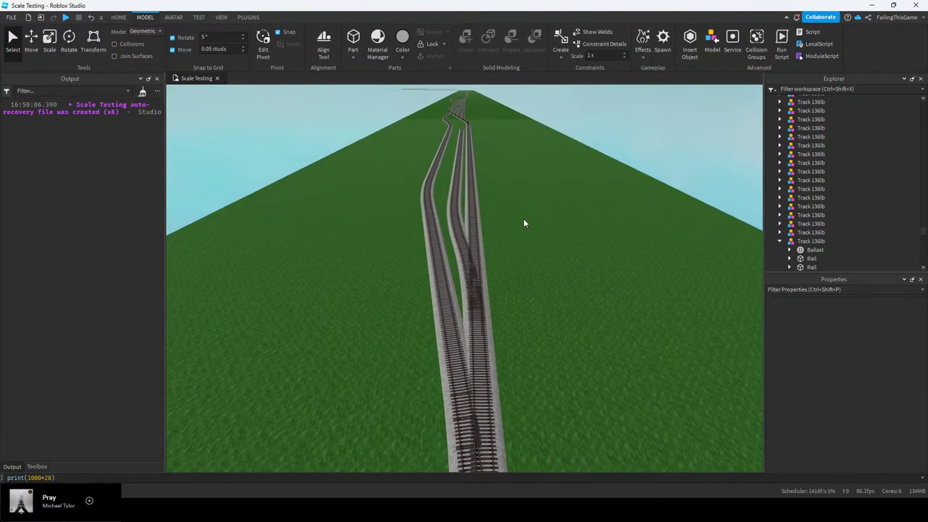
{"action": "right_click_drag", "start_coordinate": [524, 218], "coordinate": [508, 218]}
{"action": "key", "text": "s"}
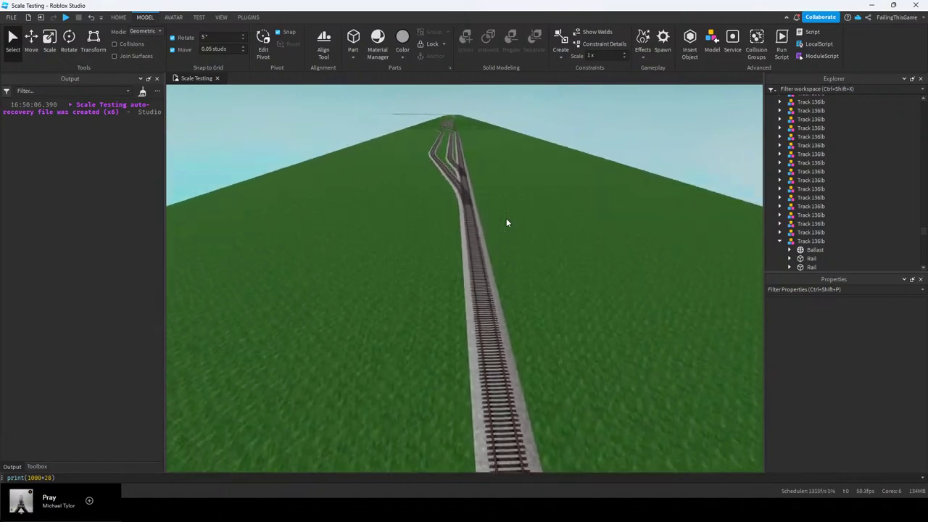
{"action": "key", "text": "w"}
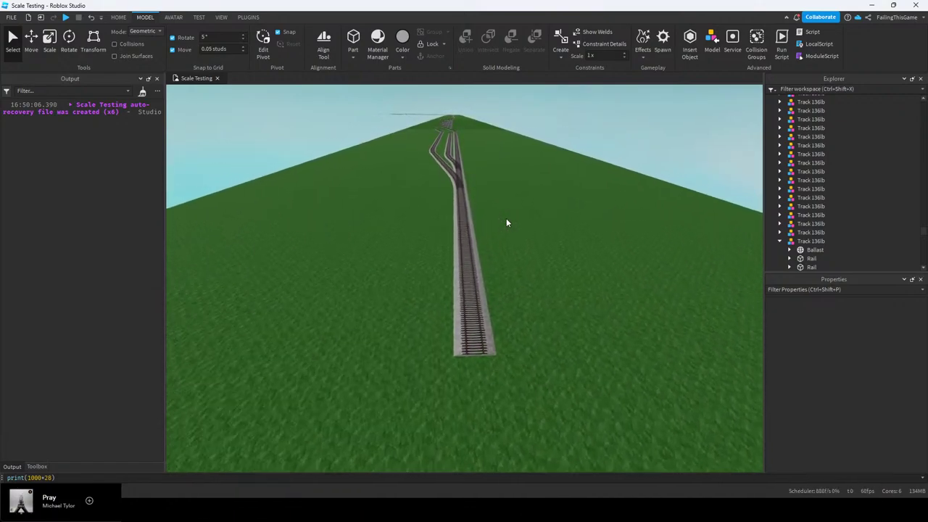
{"action": "right_click_drag", "start_coordinate": [506, 218], "coordinate": [518, 218]}
{"action": "key", "text": "w"}
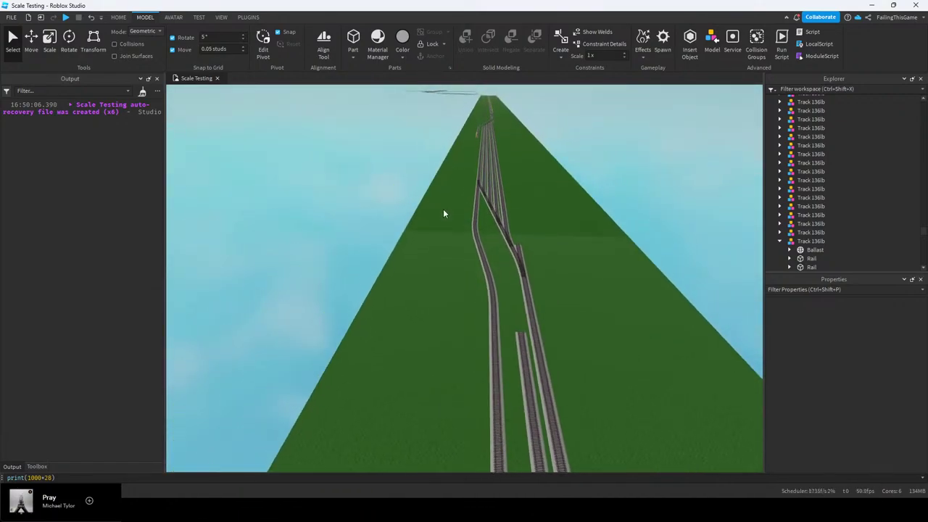
{"action": "right_click_drag", "start_coordinate": [443, 209], "coordinate": [443, 208]}
{"action": "key", "text": "w"}
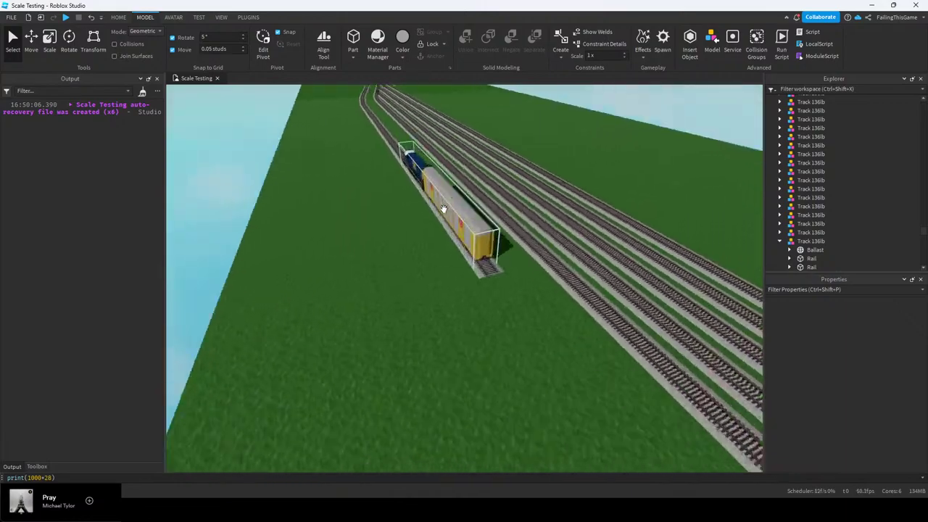
Duplicate a straight Track 136lb segment of the outer track near the parked train
{"action": "left_click", "coordinate": [370, 118]}
{"action": "key", "text": "w"}
{"action": "right_click_drag", "start_coordinate": [372, 118], "coordinate": [372, 118]}
{"action": "left_click", "coordinate": [508, 199]}
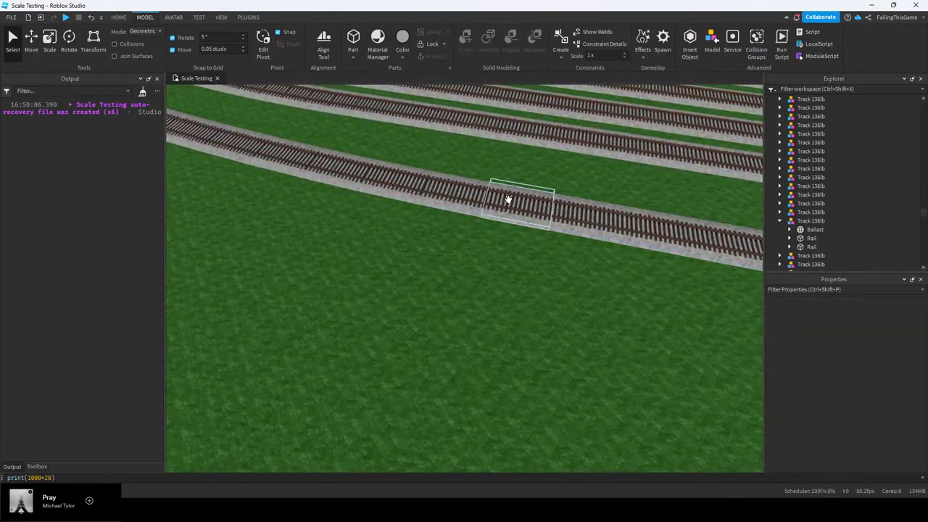
{"action": "right_click_drag", "start_coordinate": [509, 199], "coordinate": [512, 196]}
{"action": "left_click", "coordinate": [32, 51]}
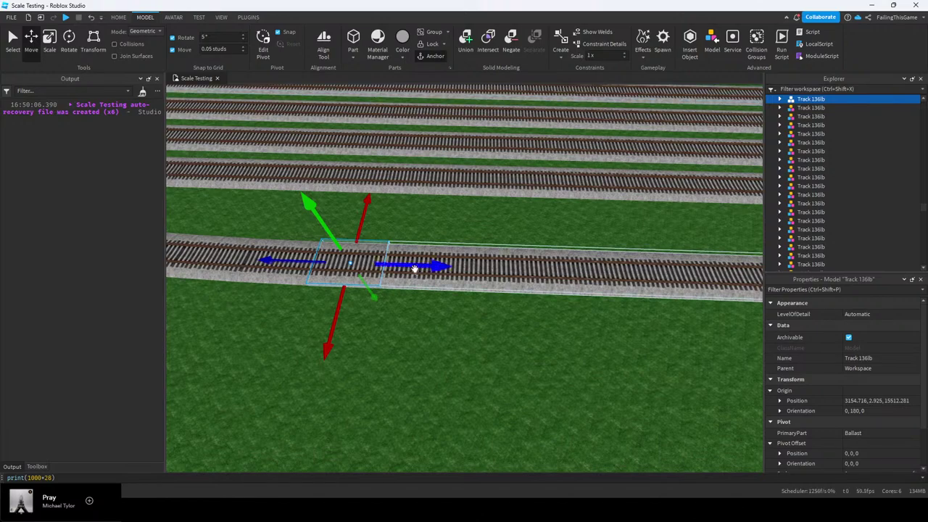
{"action": "key", "text": "ctrl+d"}
Move the copied segment straight along its axis to the open ground beside the outer curved track, at about Z 17299
{"action": "left_click_drag", "start_coordinate": [415, 268], "coordinate": [474, 262]}
{"action": "right_click_drag", "start_coordinate": [462, 263], "coordinate": [474, 262]}
{"action": "key", "text": "w"}
{"action": "left_click_drag", "start_coordinate": [474, 261], "coordinate": [503, 269]}
{"action": "left_click", "coordinate": [563, 273]}
{"action": "right_click_drag", "start_coordinate": [563, 273], "coordinate": [562, 273]}
{"action": "key", "text": "w"}
{"action": "left_click", "coordinate": [471, 257]}
{"action": "right_click_drag", "start_coordinate": [480, 236], "coordinate": [480, 236]}
{"action": "key", "text": "a"}
Launch Archimedes and render repeated 1-degree track segments from the copy until the curve reaches an orientation of -170 degrees
{"action": "left_click", "coordinate": [249, 19]}
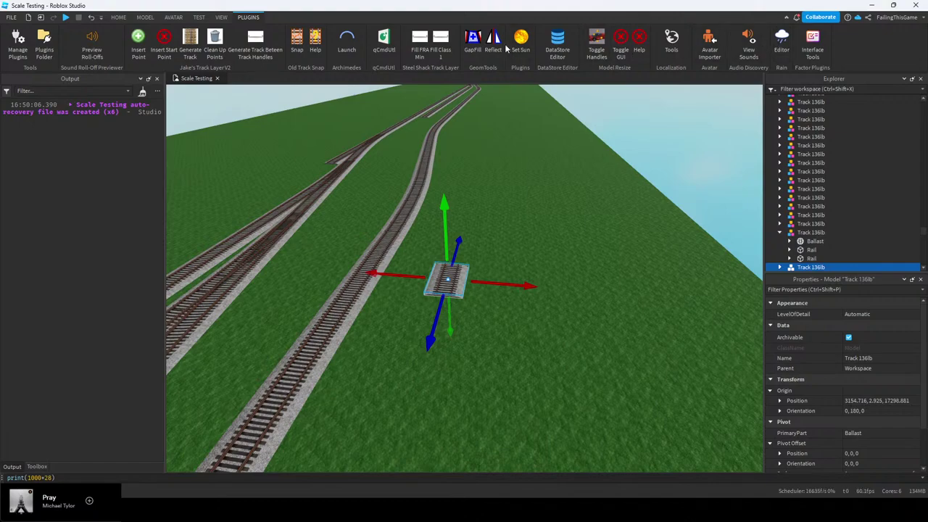
{"action": "left_click", "coordinate": [343, 45]}
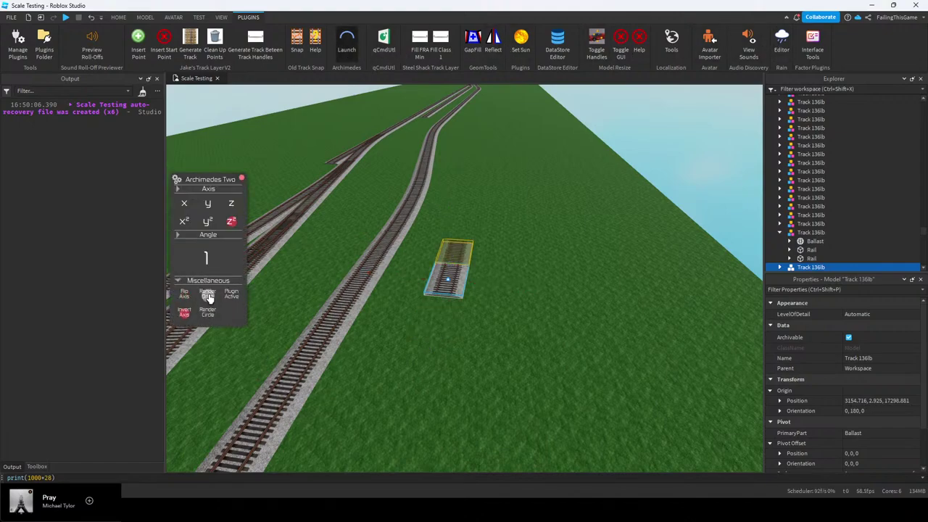
{"action": "right_click_drag", "start_coordinate": [353, 298], "coordinate": [352, 297]}
{"action": "key", "text": "w"}
{"action": "key", "text": "a"}
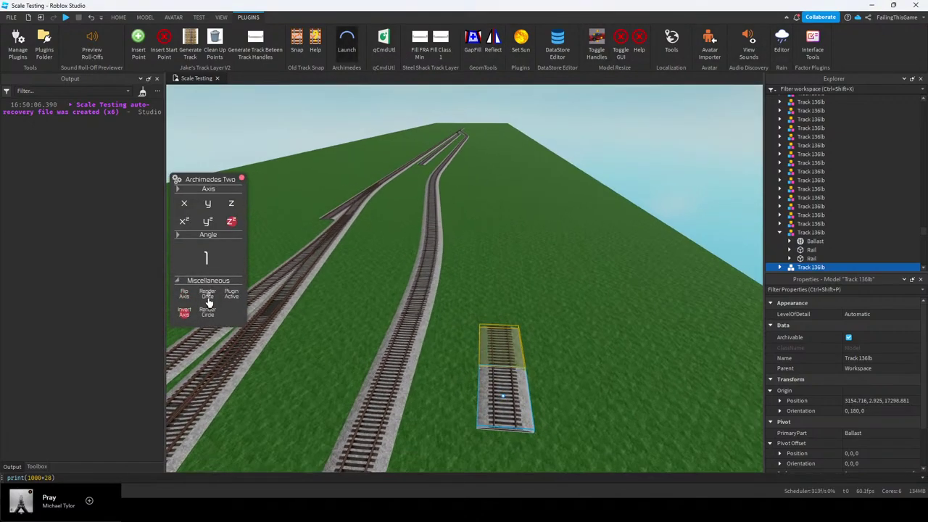
{"action": "left_click", "coordinate": [209, 299]}
{"action": "left_click", "coordinate": [208, 300]}
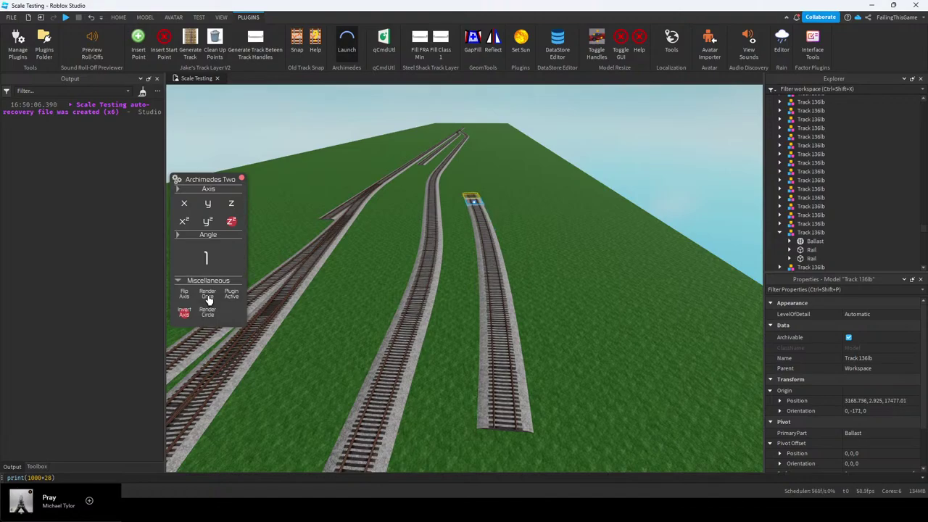
Check the new curve against the neighbouring track and flip the Archimedes axis to reverse the bend
{"action": "key", "text": "w"}
{"action": "right_click_drag", "start_coordinate": [452, 245], "coordinate": [474, 254]}
{"action": "key", "text": "s"}
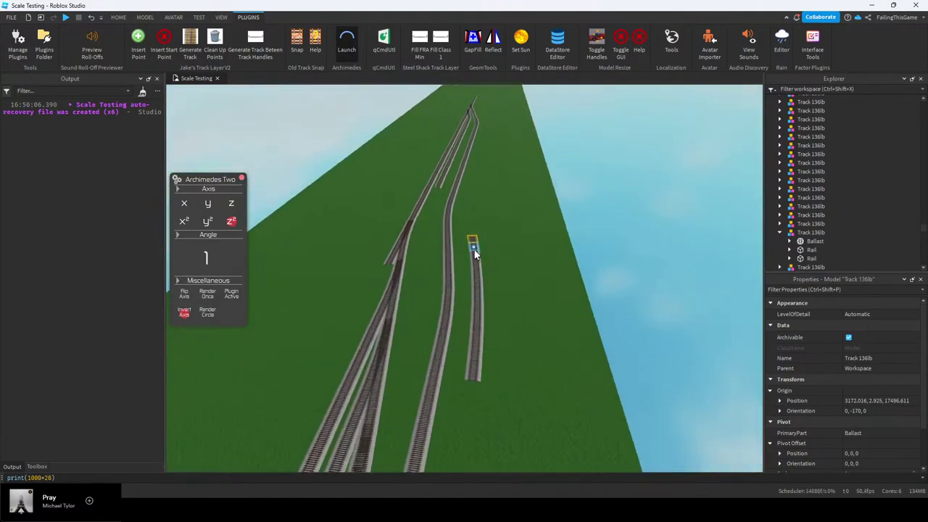
{"action": "key", "text": "w"}
{"action": "key", "text": "w"}
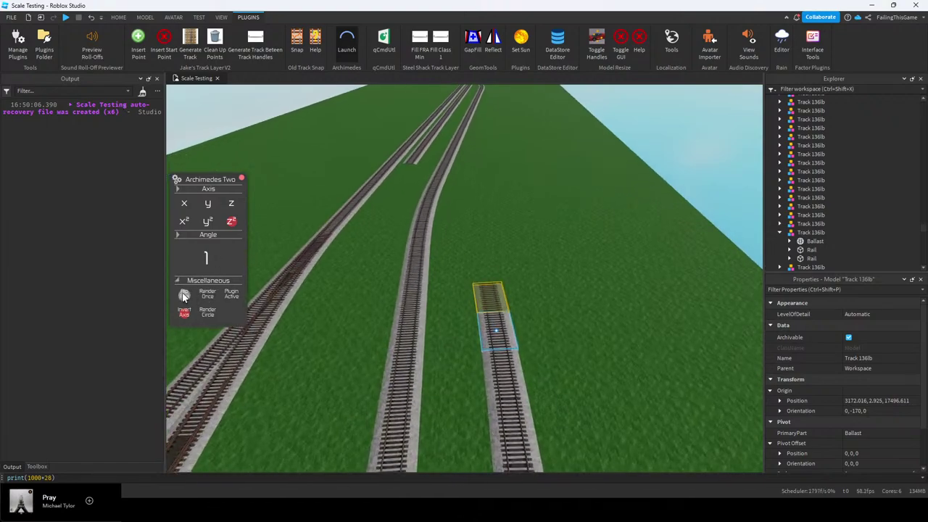
Place a copy of the curve's end segment ahead with a gap and render the reverse 1-degree curve to 180 degrees
{"action": "left_click", "coordinate": [118, 17]}
{"action": "left_click", "coordinate": [92, 40]}
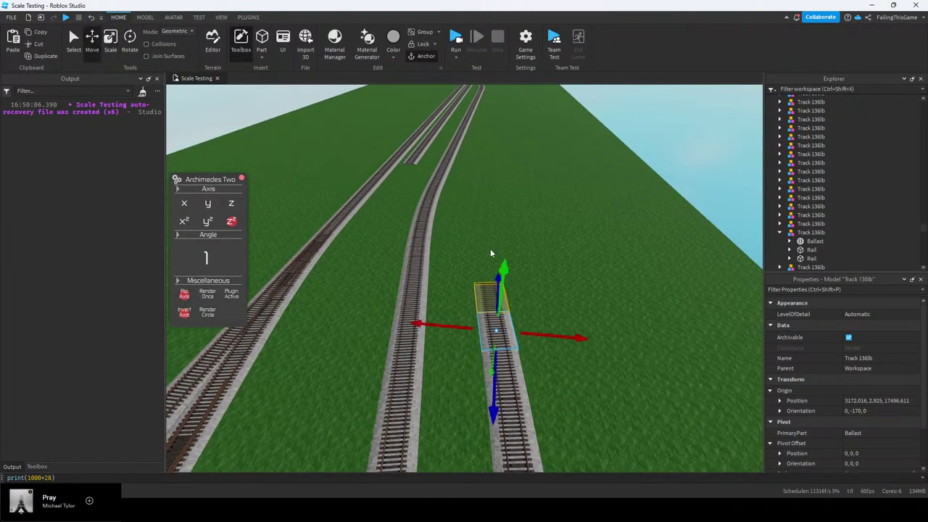
{"action": "right_click_drag", "start_coordinate": [503, 299], "coordinate": [503, 299]}
{"action": "key", "text": "w"}
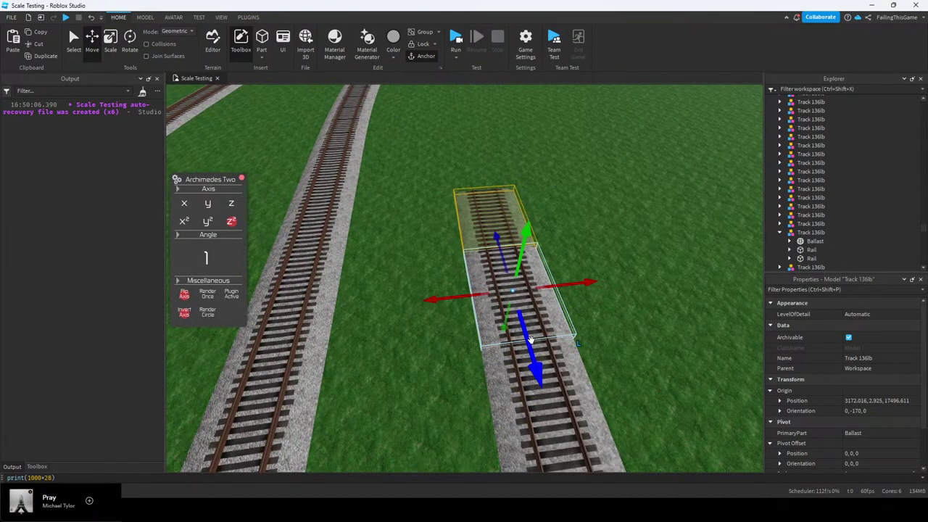
{"action": "left_click_drag", "start_coordinate": [530, 340], "coordinate": [491, 213]}
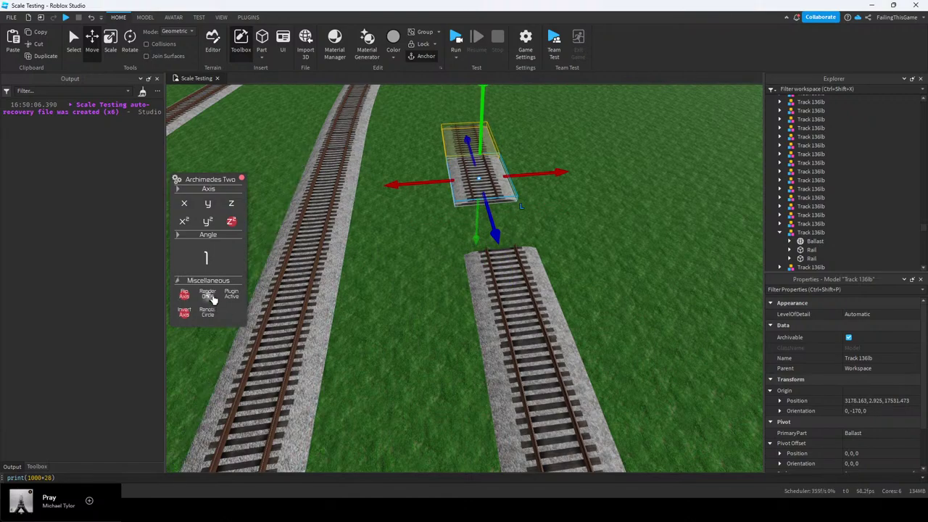
{"action": "left_click", "coordinate": [210, 295]}
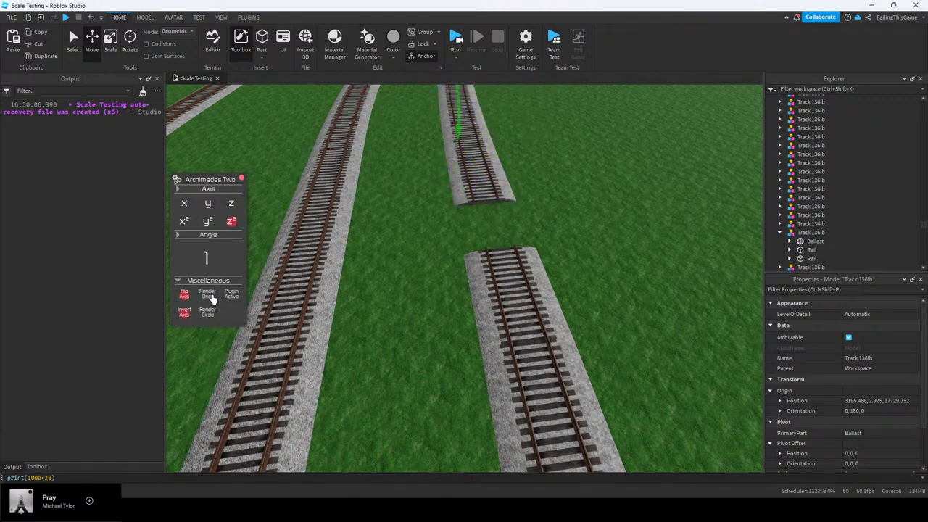
{"action": "key", "text": "f"}
{"action": "left_click", "coordinate": [560, 264]}
{"action": "key", "text": "s"}
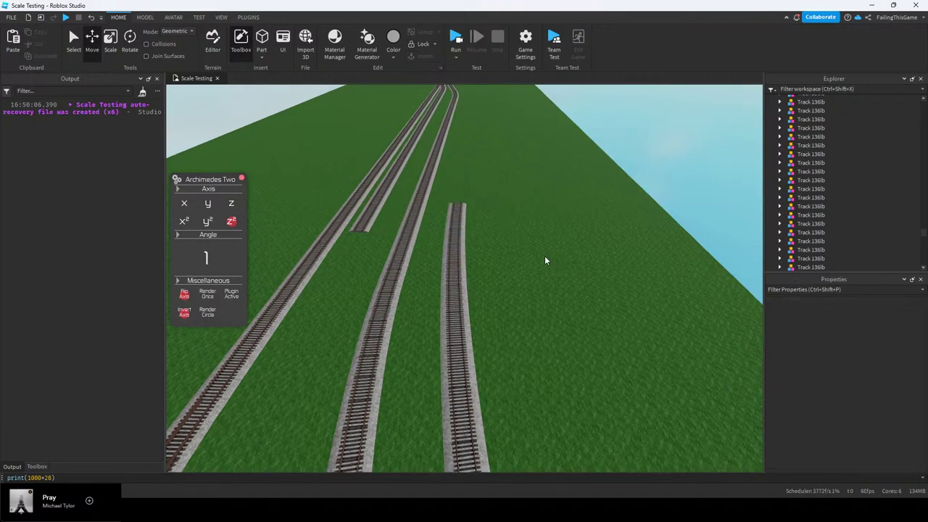
Delete all the segments of the detached reverse curve beyond the gap
{"action": "scroll", "coordinate": [541, 252], "scroll_direction": "up", "scroll_amount": 6}
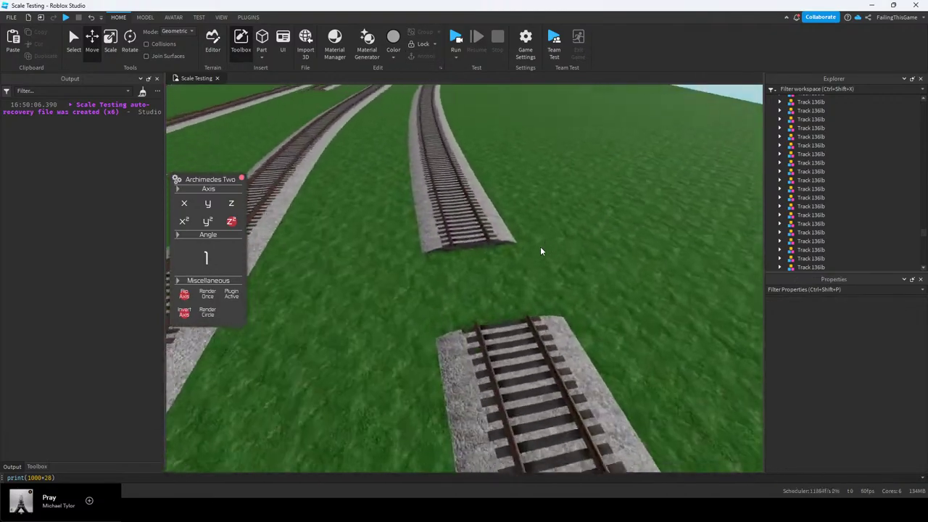
{"action": "scroll", "coordinate": [540, 249], "scroll_direction": "down", "scroll_amount": 4}
{"action": "left_click_drag", "start_coordinate": [428, 126], "coordinate": [500, 267]}
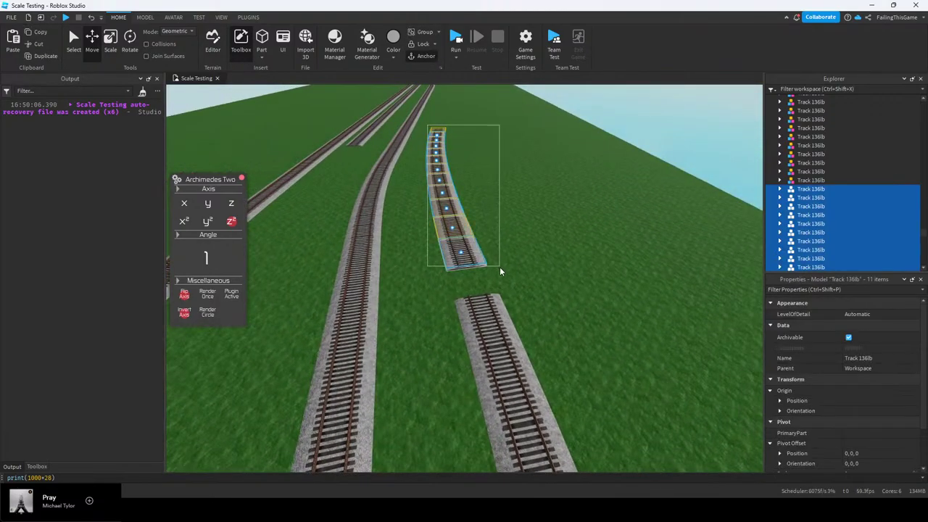
{"action": "key", "text": "Delete"}
Extend the curve's -170-degree end segment with two straight segments rendered in Archimedes at a 0-degree angle
{"action": "left_click", "coordinate": [499, 303]}
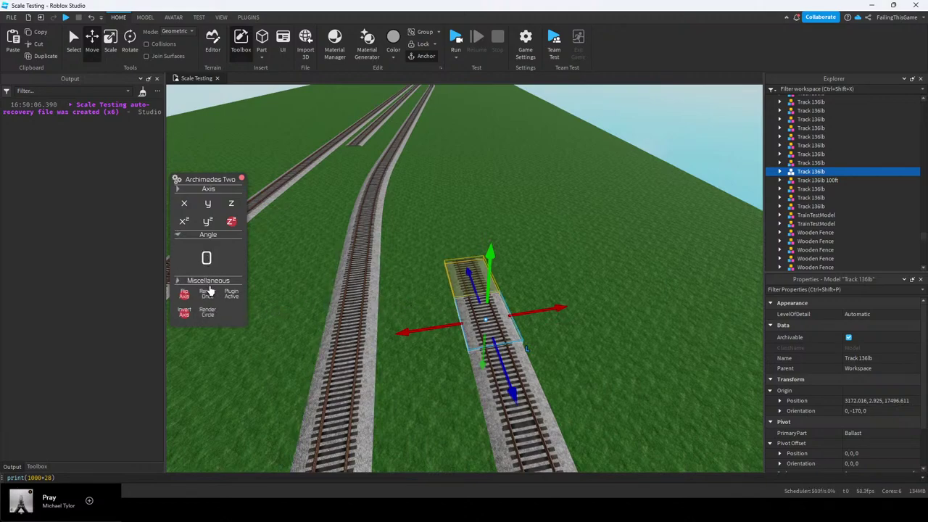
{"action": "left_click", "coordinate": [211, 293]}
{"action": "left_click", "coordinate": [210, 293]}
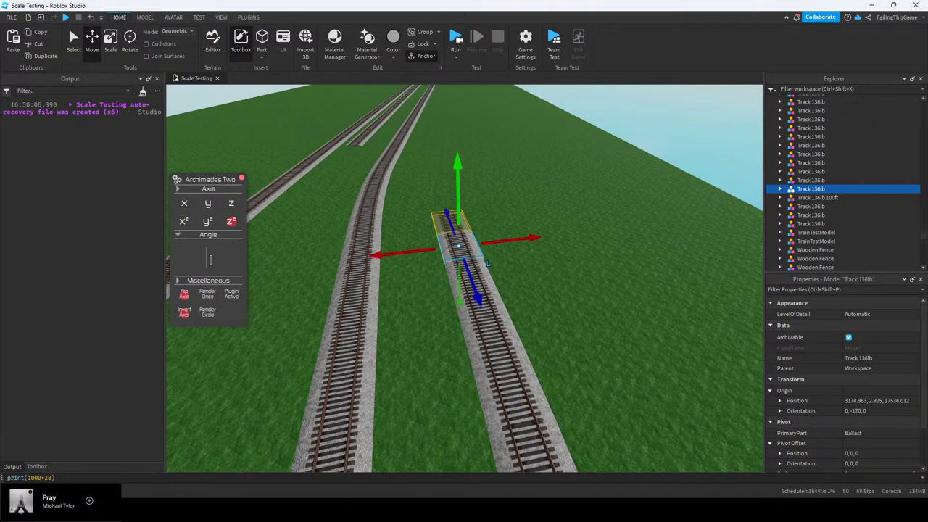
Render reverse 1-degree segments from the straight end until the orientation reaches 180 degrees, and close Archimedes
{"action": "left_click", "coordinate": [211, 297]}
{"action": "left_click", "coordinate": [212, 297]}
{"action": "left_click", "coordinate": [212, 297]}
{"action": "left_click", "coordinate": [212, 297]}
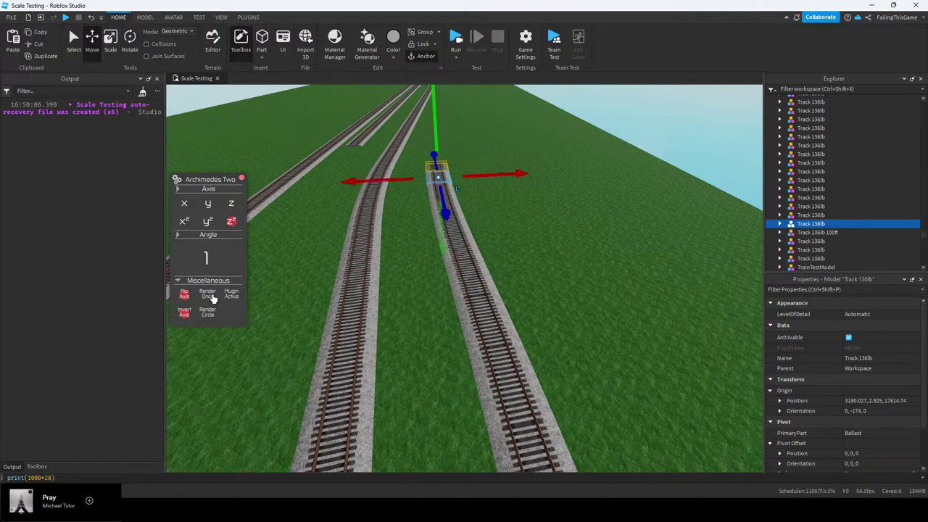
{"action": "left_click", "coordinate": [213, 297]}
{"action": "left_click", "coordinate": [212, 297]}
{"action": "left_click", "coordinate": [213, 297]}
{"action": "left_click", "coordinate": [212, 297]}
{"action": "left_click", "coordinate": [212, 297]}
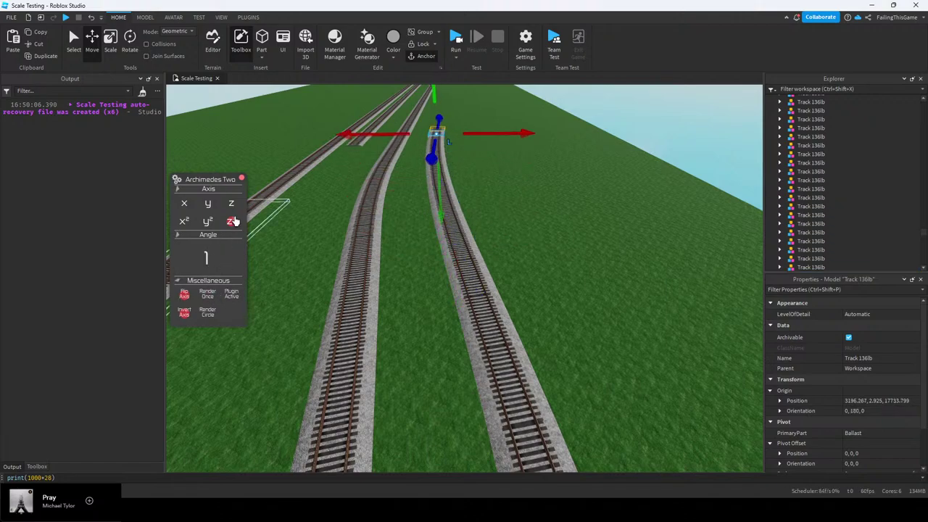
{"action": "left_click", "coordinate": [244, 180]}
{"action": "left_click", "coordinate": [553, 252]}
{"action": "scroll", "coordinate": [553, 250], "scroll_direction": "down", "scroll_amount": 10}
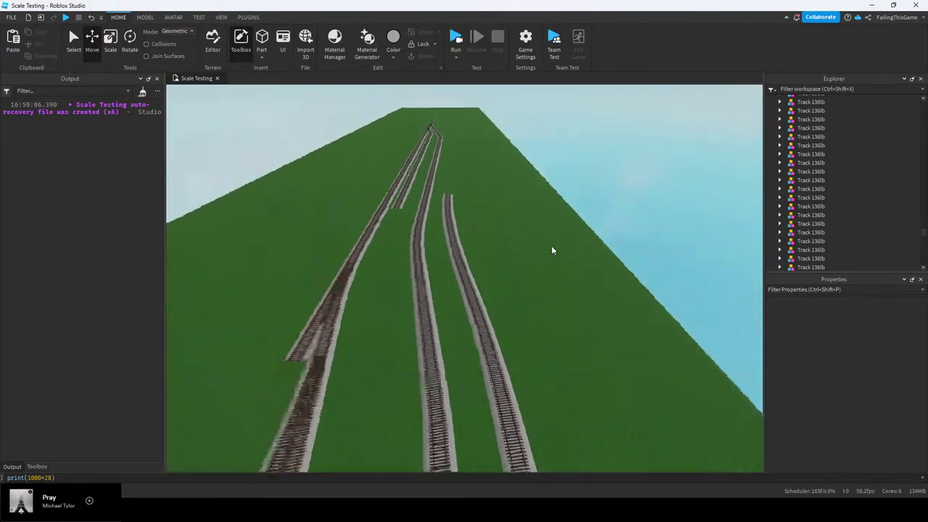
Duplicate the end segment of the new curve and move the copy ahead along the line to Z 18340
{"action": "right_click_drag", "start_coordinate": [522, 251], "coordinate": [514, 227]}
{"action": "key", "text": "w"}
{"action": "key", "text": "s"}
{"action": "left_click", "coordinate": [472, 266]}
{"action": "key", "text": "a"}
{"action": "right_click_drag", "start_coordinate": [474, 271], "coordinate": [481, 268]}
{"action": "key", "text": "ctrl+d"}
{"action": "left_click_drag", "start_coordinate": [495, 303], "coordinate": [510, 284]}
{"action": "key", "text": "d"}
{"action": "key", "text": "a"}
Launch Archimedes on the copied segment, turn off the axis flip, and close the plugin
{"action": "left_click", "coordinate": [255, 18]}
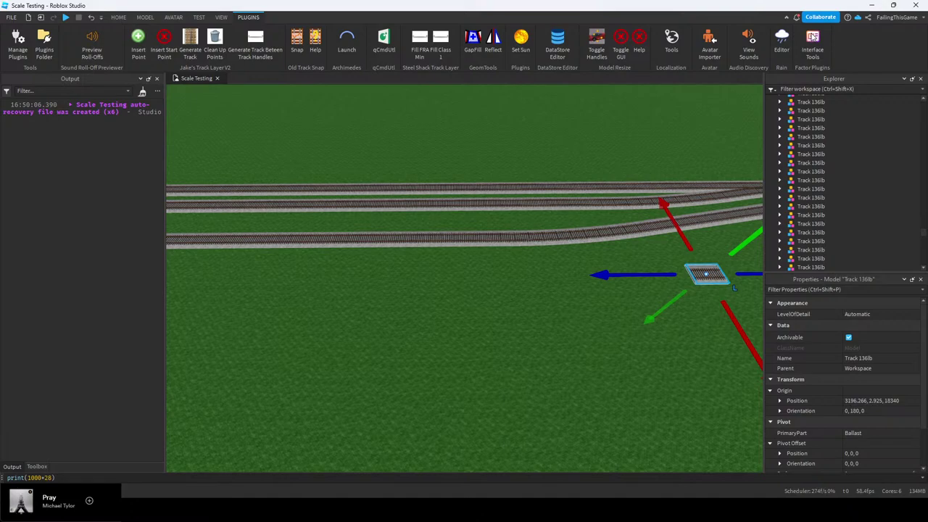
{"action": "left_click", "coordinate": [356, 47]}
{"action": "right_click_drag", "start_coordinate": [531, 171], "coordinate": [529, 189]}
{"action": "key", "text": "a"}
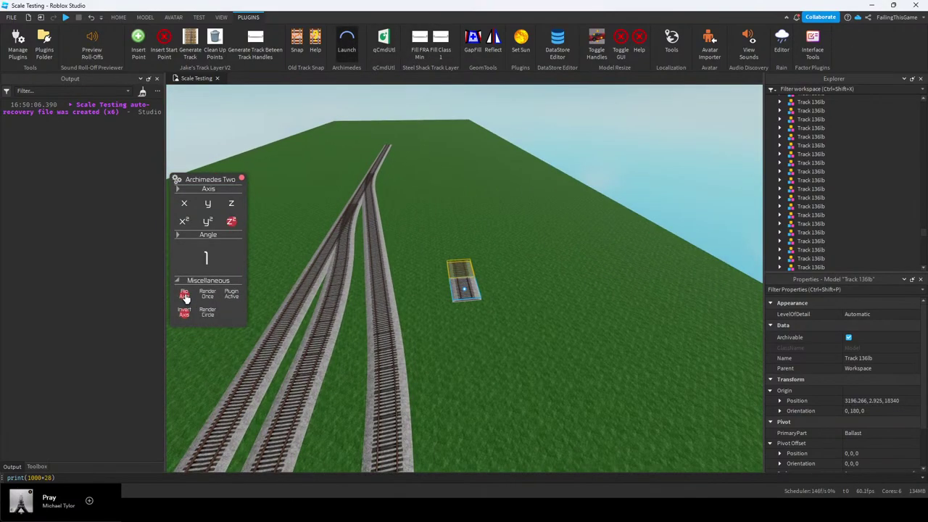
{"action": "left_click", "coordinate": [186, 298]}
{"action": "right_click_drag", "start_coordinate": [444, 228], "coordinate": [350, 221]}
{"action": "key", "text": "w"}
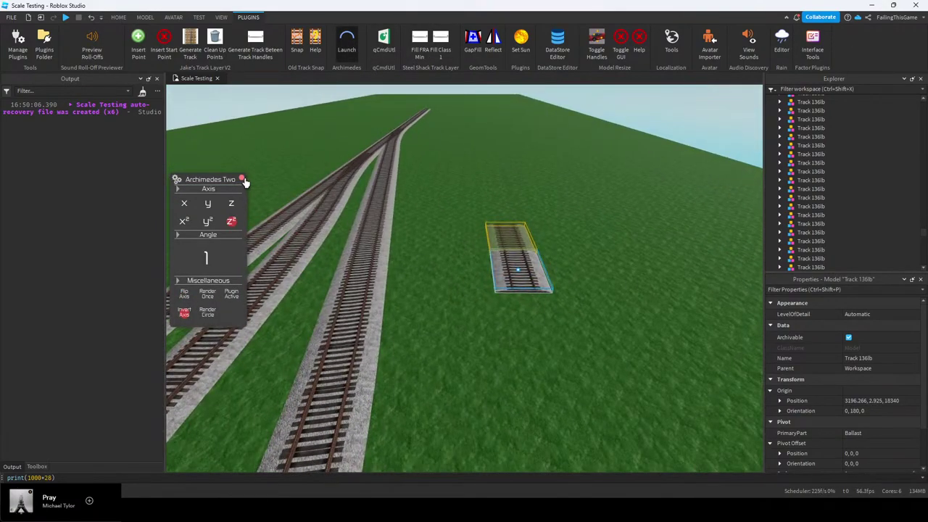
{"action": "left_click", "coordinate": [242, 179]}
{"action": "left_click", "coordinate": [121, 18]}
{"action": "left_click", "coordinate": [93, 44]}
Duplicate the two long straight track pieces and move the copies ahead towards the far end of the yard
{"action": "left_click", "coordinate": [348, 135]}
{"action": "right_click_drag", "start_coordinate": [348, 135], "coordinate": [347, 135]}
{"action": "key", "text": "s"}
{"action": "key", "text": "w"}
{"action": "right_click_drag", "start_coordinate": [515, 196], "coordinate": [514, 195]}
{"action": "key", "text": "w"}
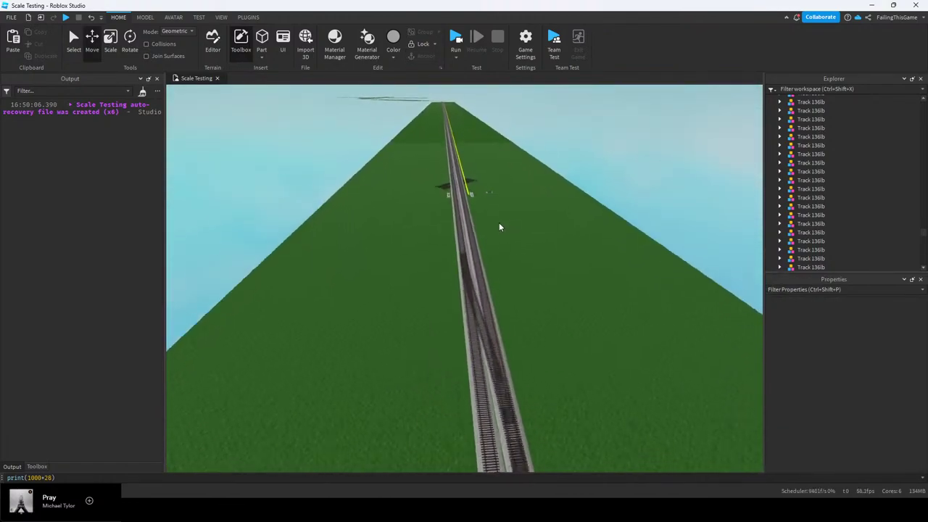
{"action": "left_click", "coordinate": [473, 214]}
{"action": "left_click", "coordinate": [498, 208]}
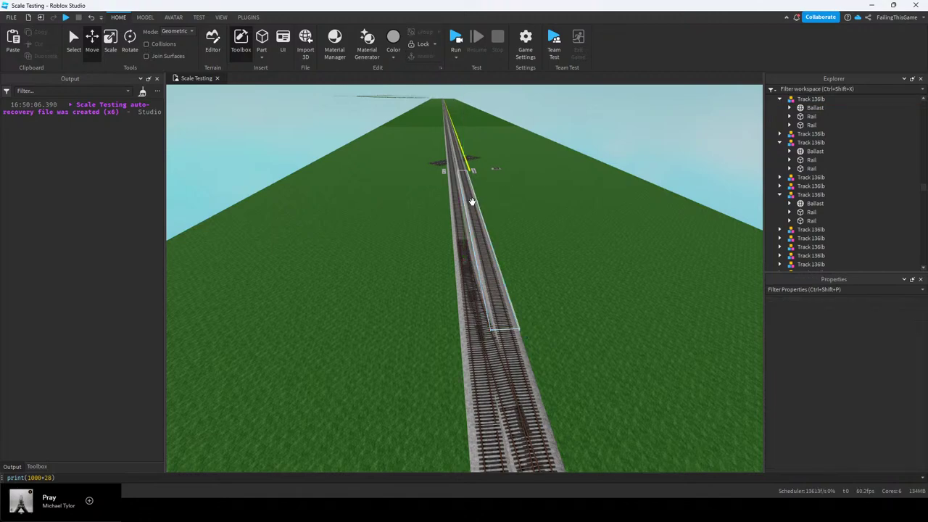
{"action": "left_click", "coordinate": [472, 202]}
{"action": "key", "text": "ctrl+d"}
{"action": "left_click_drag", "start_coordinate": [470, 225], "coordinate": [489, 244]}
{"action": "right_click_drag", "start_coordinate": [489, 244], "coordinate": [489, 244]}
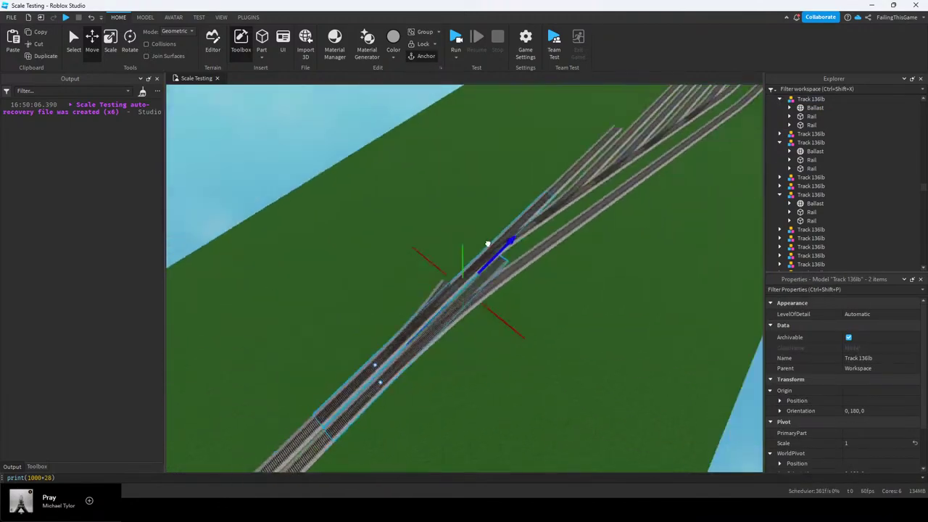
{"action": "left_click_drag", "start_coordinate": [488, 245], "coordinate": [489, 244]}
{"action": "right_click_drag", "start_coordinate": [488, 245], "coordinate": [488, 244]}
{"action": "key", "text": "w"}
{"action": "left_click_drag", "start_coordinate": [488, 245], "coordinate": [578, 158]}
{"action": "key", "text": "f"}
Adjust the copied straight pieces' position just beyond the end of the existing tracks
{"action": "right_click_drag", "start_coordinate": [578, 157], "coordinate": [475, 188]}
{"action": "right_click_drag", "start_coordinate": [496, 351], "coordinate": [496, 352]}
{"action": "left_click_drag", "start_coordinate": [583, 310], "coordinate": [656, 311]}
{"action": "key", "text": "a"}
{"action": "key", "text": "d"}
{"action": "right_click_drag", "start_coordinate": [580, 326], "coordinate": [454, 313]}
{"action": "left_click", "coordinate": [462, 317]}
Launch Archimedes on the separate segment at Z 18340 and render 1-degree segments until the orientation reaches -170 degrees
{"action": "key", "text": "w"}
{"action": "left_click", "coordinate": [392, 216]}
{"action": "key", "text": "w"}
{"action": "key", "text": "a"}
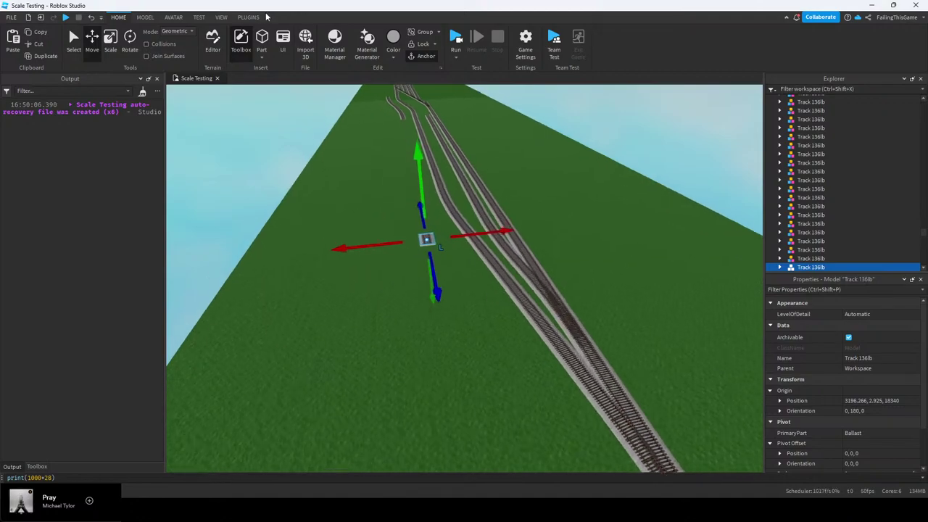
{"action": "left_click", "coordinate": [249, 17]}
{"action": "left_click", "coordinate": [345, 48]}
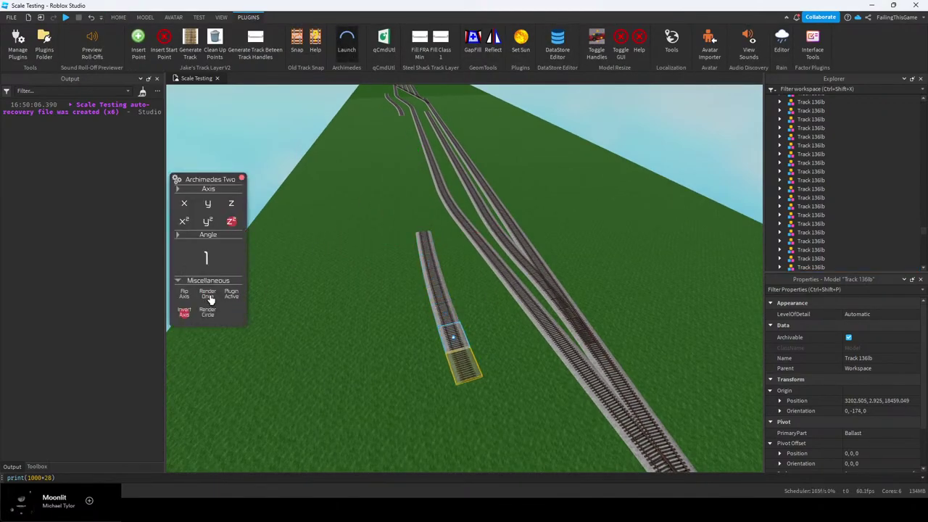
{"action": "left_click", "coordinate": [210, 299]}
{"action": "key", "text": "a"}
{"action": "right_click_drag", "start_coordinate": [485, 279], "coordinate": [481, 283]}
{"action": "key", "text": "w"}
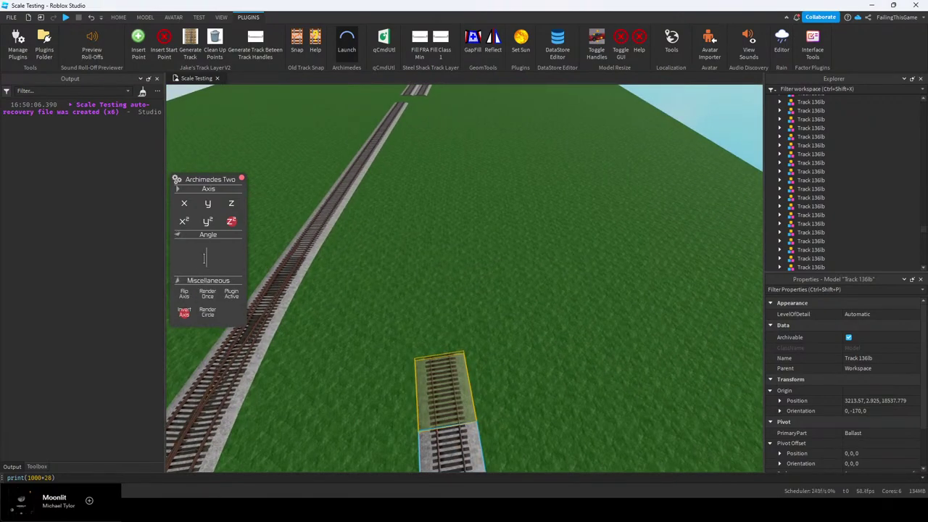
Add straight segments, flip the Archimedes axis, and render the reverse 1-degree curve to an orientation of -180 degrees
{"action": "left_click", "coordinate": [217, 297]}
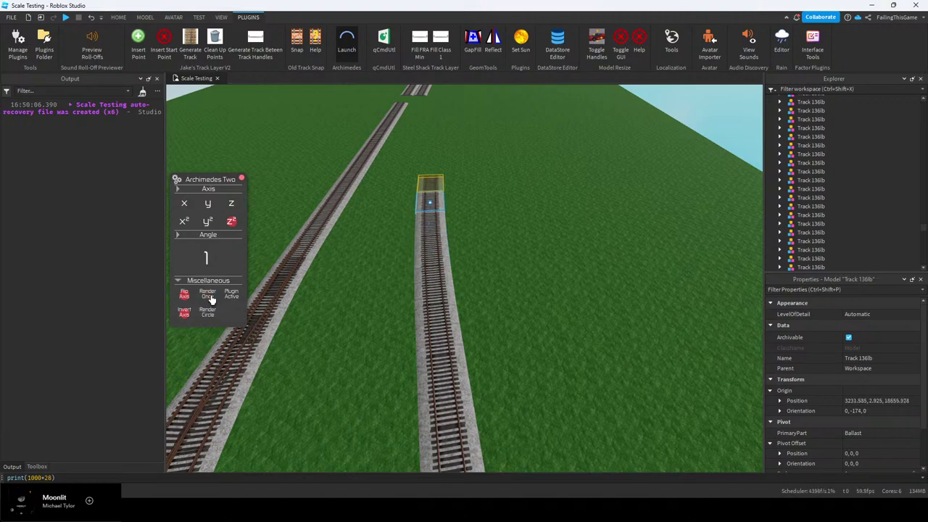
{"action": "left_click", "coordinate": [211, 298]}
{"action": "key", "text": "e"}
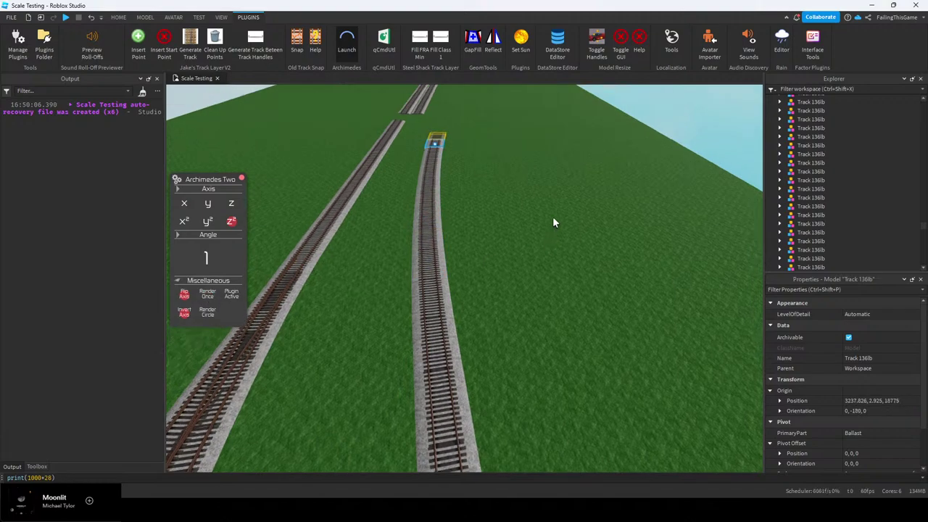
{"action": "left_click", "coordinate": [242, 179]}
Move the straight track pieces ahead back along the line to close the gap with the existing track
{"action": "left_click", "coordinate": [119, 18]}
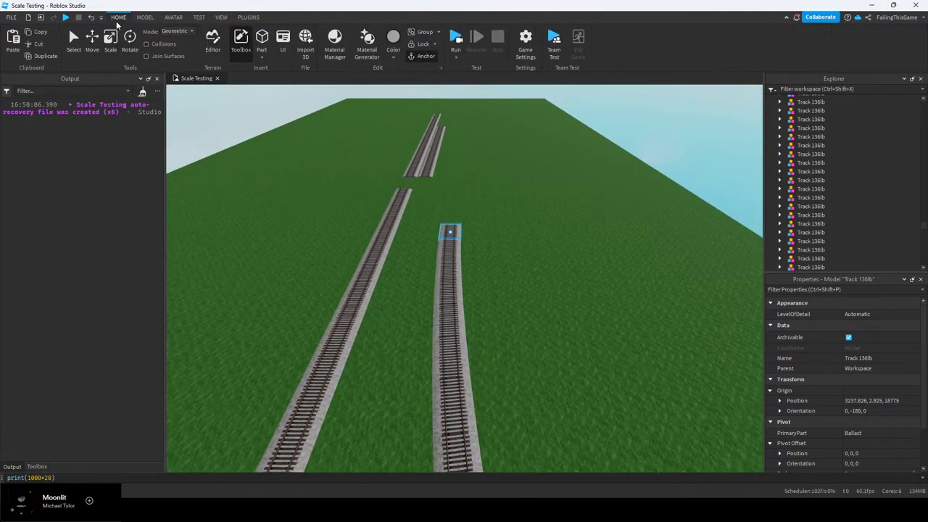
{"action": "left_click", "coordinate": [92, 42]}
{"action": "left_click_drag", "start_coordinate": [398, 117], "coordinate": [419, 216]}
{"action": "left_click", "coordinate": [516, 242]}
{"action": "key", "text": "s"}
{"action": "left_click_drag", "start_coordinate": [449, 146], "coordinate": [475, 200]}
{"action": "left_click_drag", "start_coordinate": [516, 283], "coordinate": [517, 286]}
{"action": "left_click", "coordinate": [524, 306]}
{"action": "key", "text": "w"}
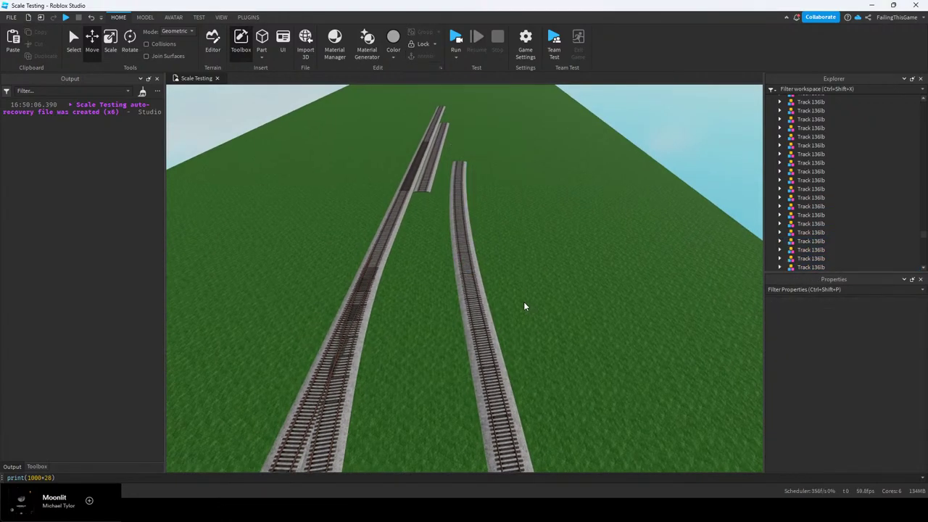
Examine the -170-degree straight segment where the new track passes into its reverse curve
{"action": "left_click", "coordinate": [472, 289]}
{"action": "left_click", "coordinate": [533, 312]}
{"action": "left_click", "coordinate": [492, 316]}
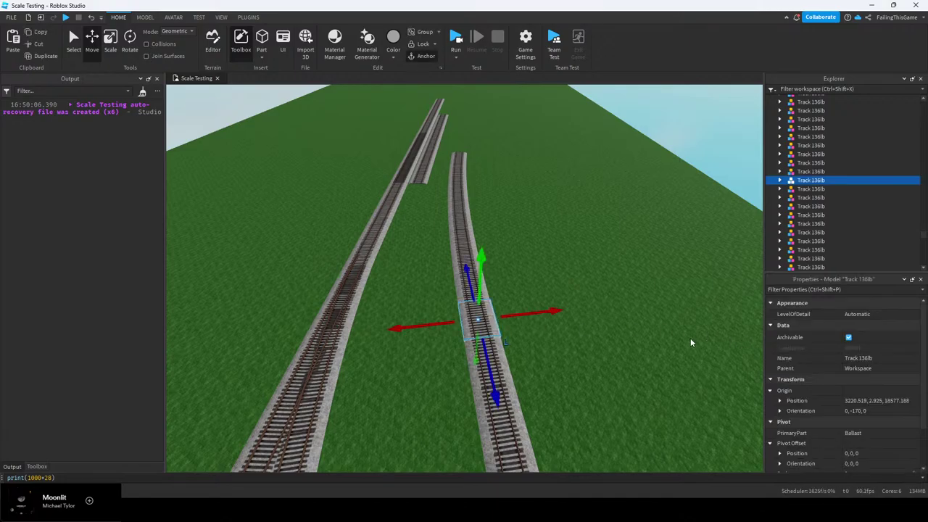
{"action": "key", "text": "f"}
{"action": "scroll", "coordinate": [580, 323], "scroll_direction": "up", "scroll_amount": 3}
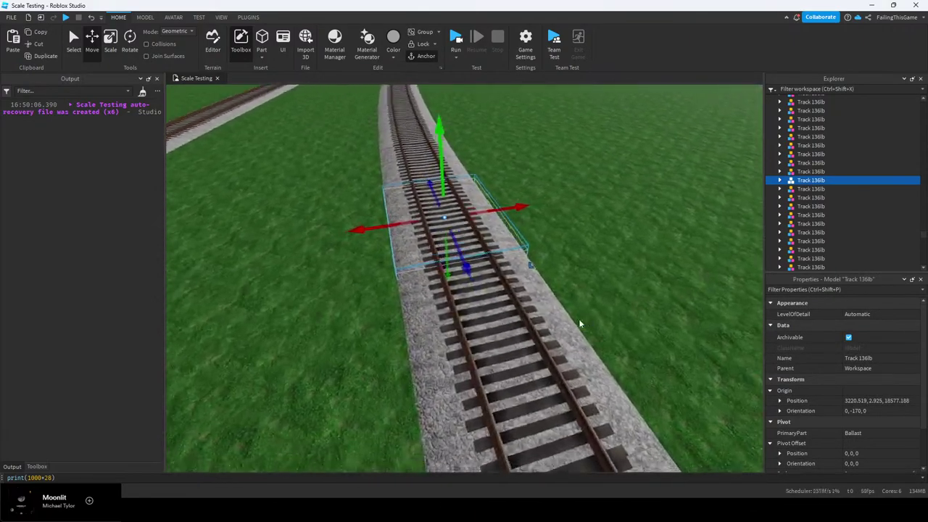
{"action": "right_click_drag", "start_coordinate": [580, 323], "coordinate": [571, 302]}
{"action": "scroll", "coordinate": [572, 302], "scroll_direction": "down", "scroll_amount": 5}
{"action": "scroll", "coordinate": [543, 316], "scroll_direction": "down", "scroll_amount": 2}
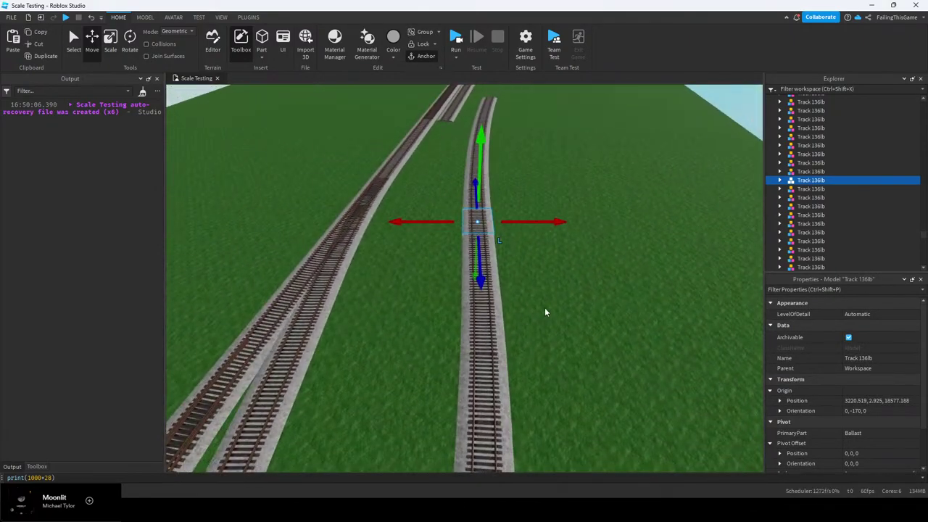
{"action": "scroll", "coordinate": [552, 310], "scroll_direction": "up", "scroll_amount": 4}
{"action": "left_click", "coordinate": [580, 305]}
{"action": "scroll", "coordinate": [536, 309], "scroll_direction": "up", "scroll_amount": 3}
{"action": "left_click", "coordinate": [503, 312]}
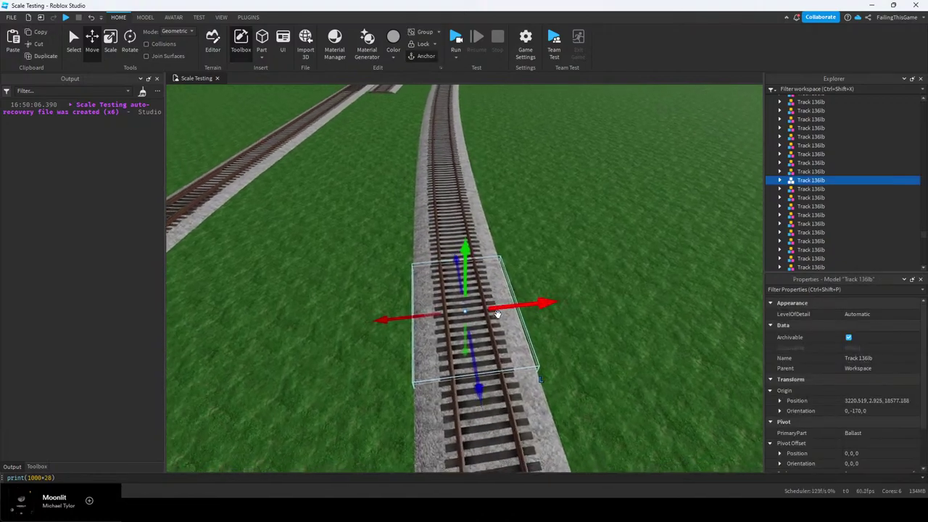
{"action": "right_click_drag", "start_coordinate": [498, 315], "coordinate": [499, 294]}
{"action": "left_click", "coordinate": [517, 121]}
Move the eleven reverse-curve segments forward beside the straight siding piece, and shift that straight piece further along the line
{"action": "left_click_drag", "start_coordinate": [511, 105], "coordinate": [438, 313]}
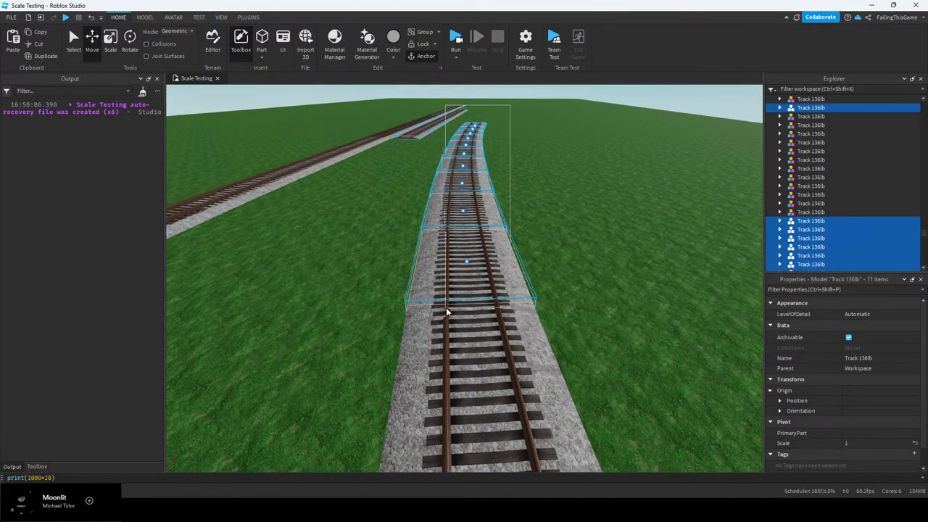
{"action": "right_click_drag", "start_coordinate": [538, 308], "coordinate": [539, 328]}
{"action": "scroll", "coordinate": [539, 327], "scroll_direction": "down", "scroll_amount": 5}
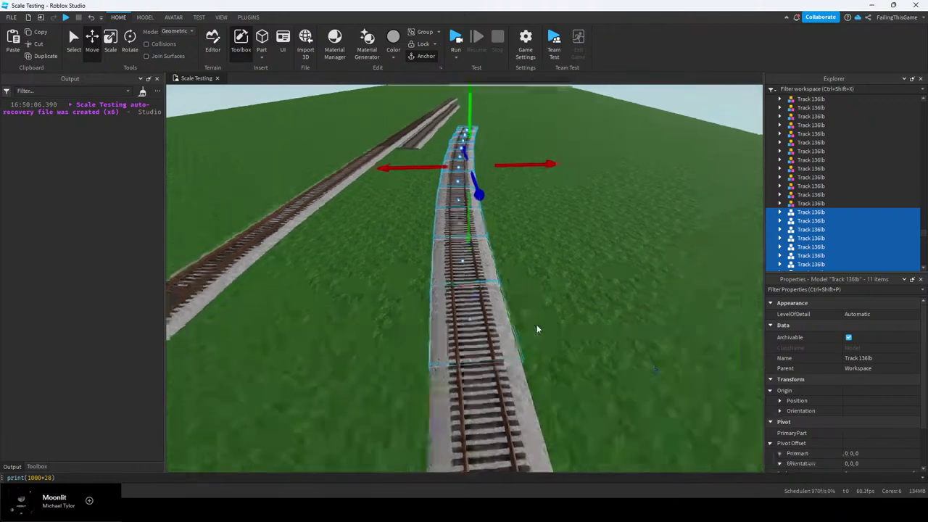
{"action": "scroll", "coordinate": [500, 284], "scroll_direction": "up", "scroll_amount": 2}
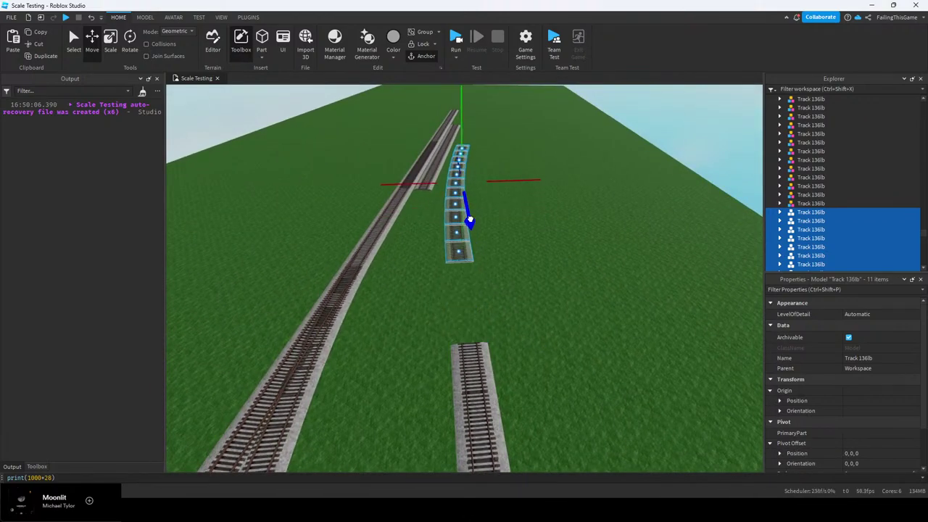
{"action": "left_click_drag", "start_coordinate": [469, 181], "coordinate": [469, 180]}
{"action": "key", "text": "w"}
{"action": "key", "text": "e"}
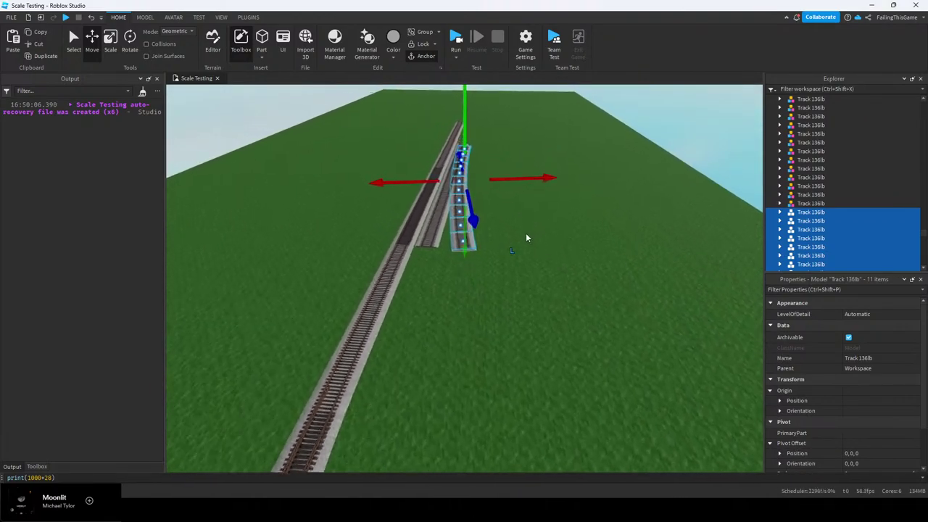
{"action": "left_click", "coordinate": [508, 274]}
{"action": "left_click", "coordinate": [423, 298]}
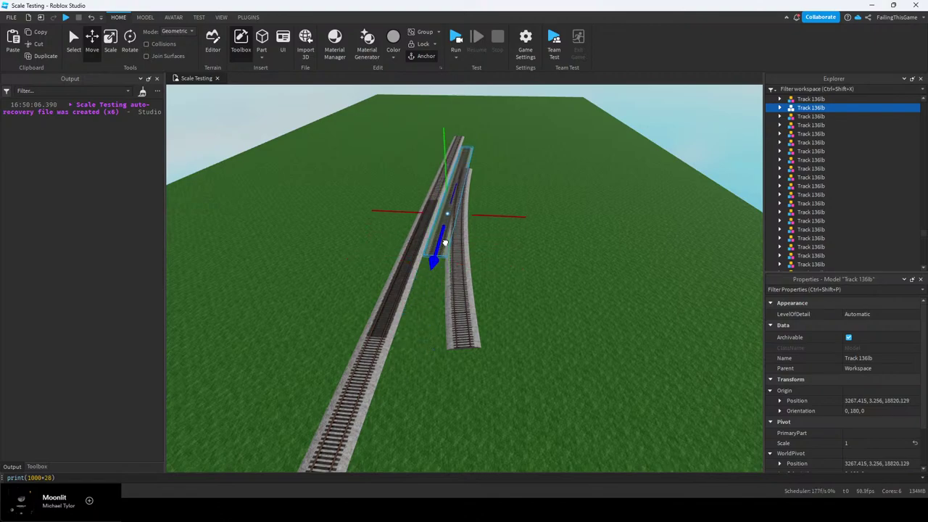
Reselect only the eleven reverse-curve segments and slide them along their heading onto the straight siding track
{"action": "left_click_drag", "start_coordinate": [497, 156], "coordinate": [451, 249]}
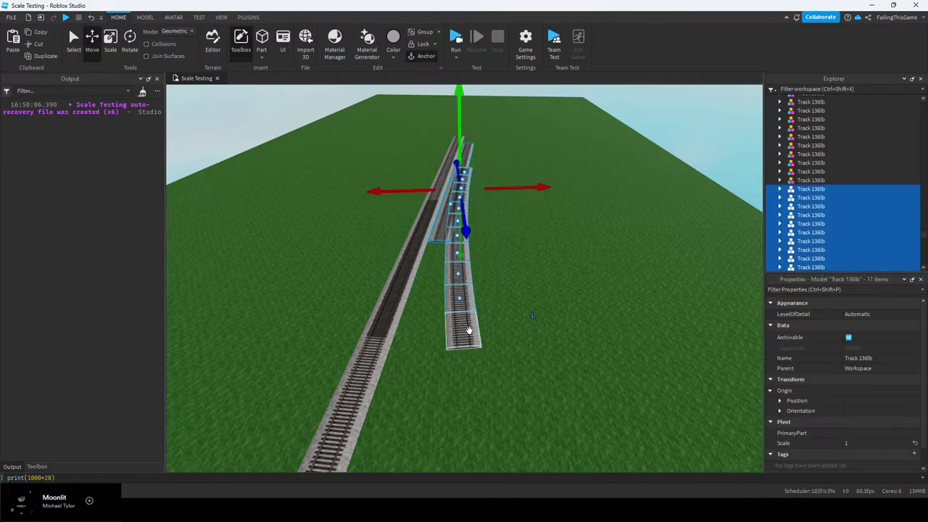
{"action": "left_click", "coordinate": [444, 225], "text": "ctrl"}
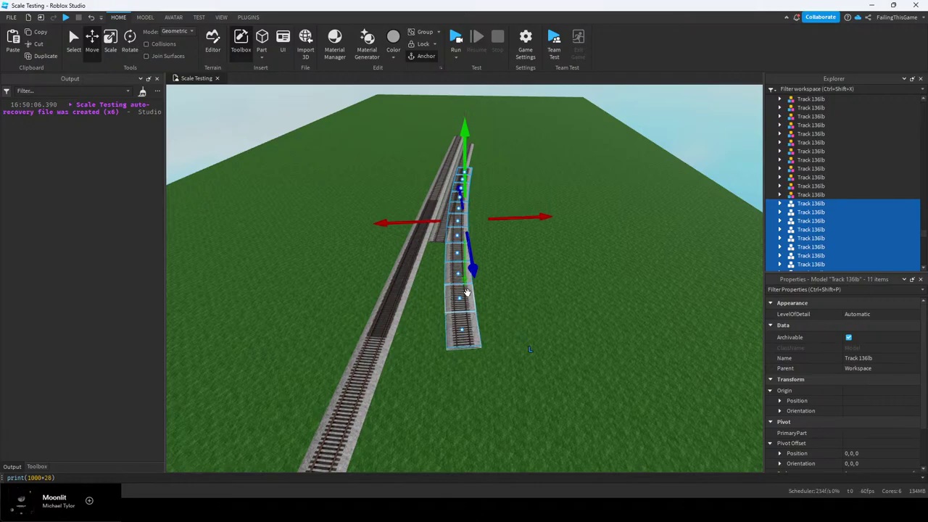
{"action": "left_click_drag", "start_coordinate": [472, 261], "coordinate": [472, 255]}
{"action": "key", "text": "w"}
{"action": "right_click_drag", "start_coordinate": [526, 232], "coordinate": [529, 310]}
{"action": "key", "text": "d"}
{"action": "key", "text": "Tab"}
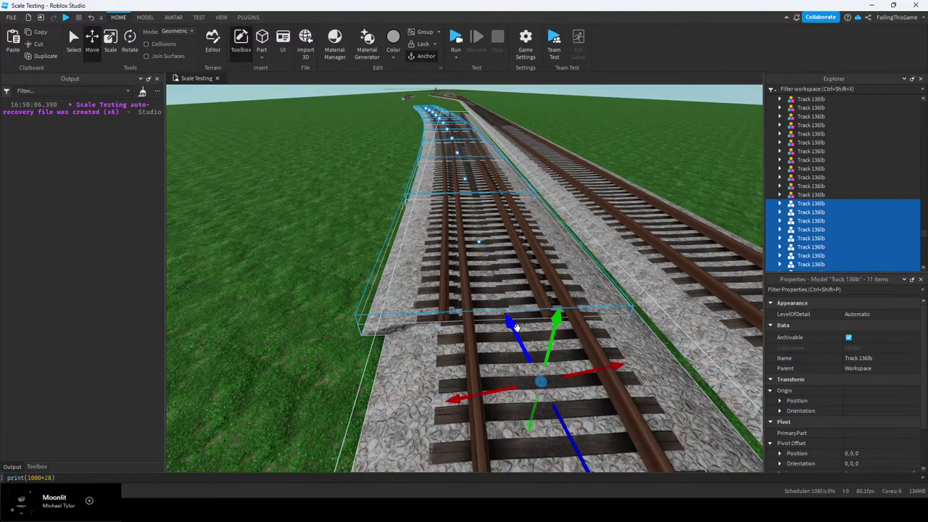
{"action": "right_click_drag", "start_coordinate": [598, 425], "coordinate": [529, 371]}
{"action": "key", "text": "w"}
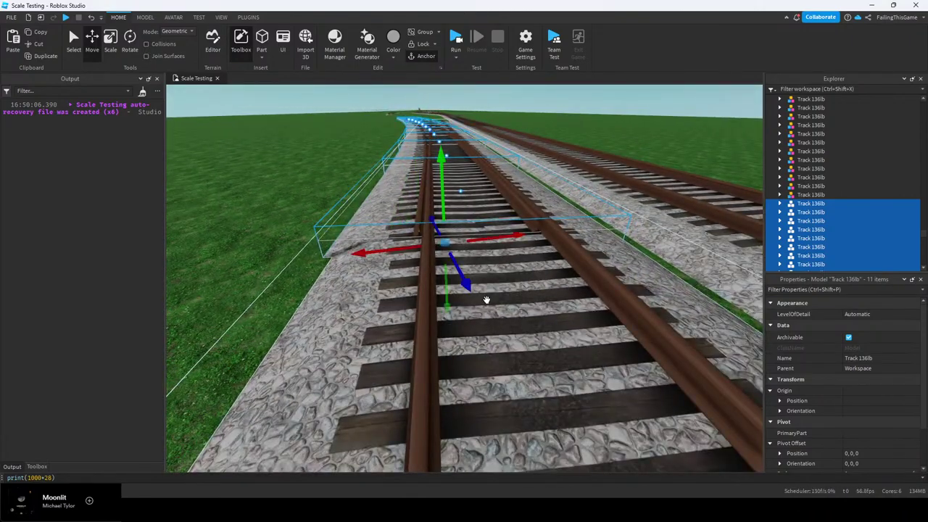
Fine-tune the reverse curve's position along its heading so its end rails line up with the straight siding's rails
{"action": "mouse_move", "coordinate": [470, 291]}
{"action": "left_mouse_down"}
{"action": "mouse_move", "coordinate": [483, 312]}
{"action": "mouse_move", "coordinate": [485, 298]}
{"action": "left_mouse_up"}
{"action": "right_click_drag", "start_coordinate": [485, 298], "coordinate": [486, 296]}
{"action": "key", "text": "a"}
{"action": "key", "text": "w"}
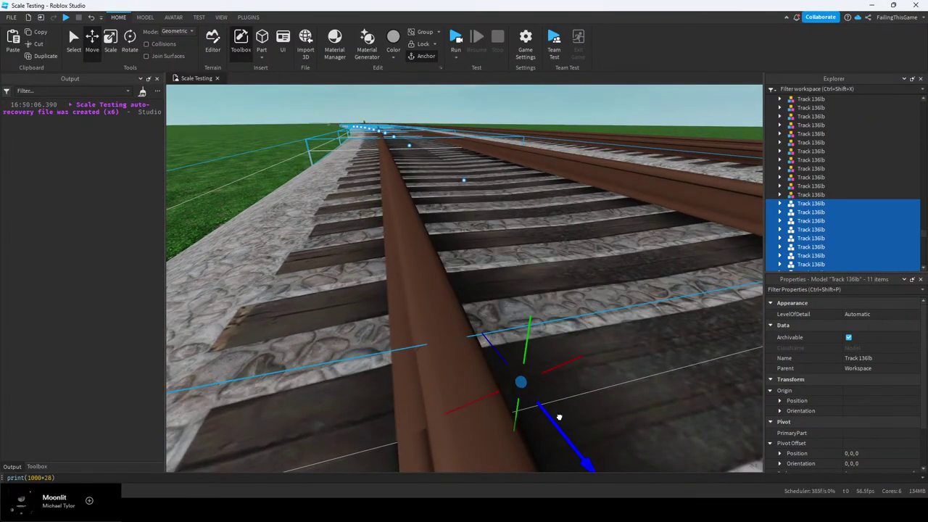
{"action": "left_click_drag", "start_coordinate": [568, 429], "coordinate": [568, 415]}
{"action": "right_click_drag", "start_coordinate": [568, 415], "coordinate": [568, 414]}
{"action": "right_click_drag", "start_coordinate": [558, 375], "coordinate": [542, 335]}
{"action": "key", "text": "s"}
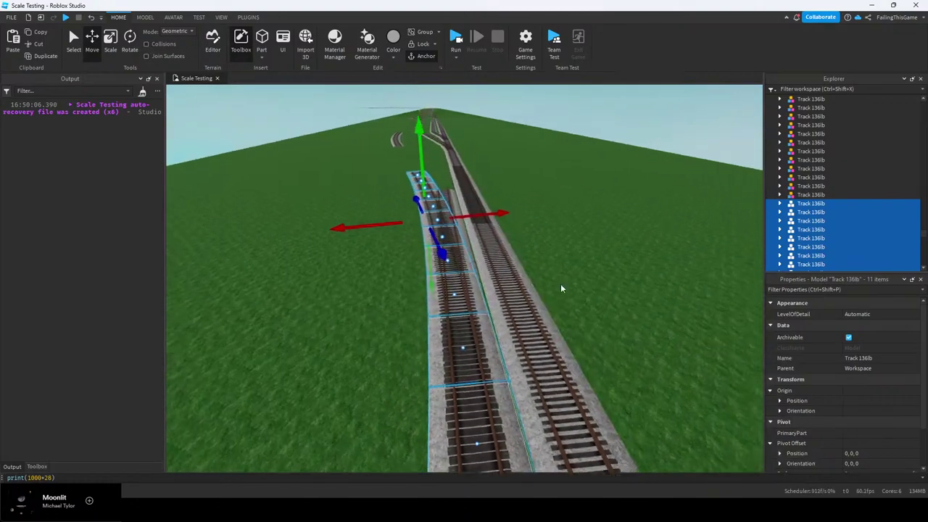
Slide the straight siding piece overlapped by the reverse curve along its heading until it clears the curve's end
{"action": "key", "text": "w"}
{"action": "right_click_drag", "start_coordinate": [561, 268], "coordinate": [571, 256]}
{"action": "left_click", "coordinate": [570, 256]}
{"action": "right_click_drag", "start_coordinate": [427, 269], "coordinate": [468, 262]}
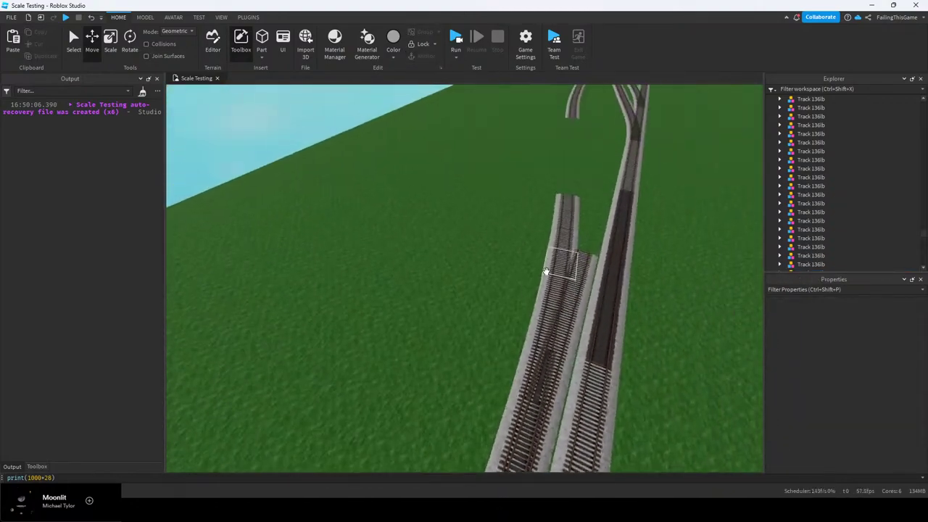
{"action": "left_click", "coordinate": [580, 265]}
{"action": "right_click_drag", "start_coordinate": [580, 265], "coordinate": [581, 269]}
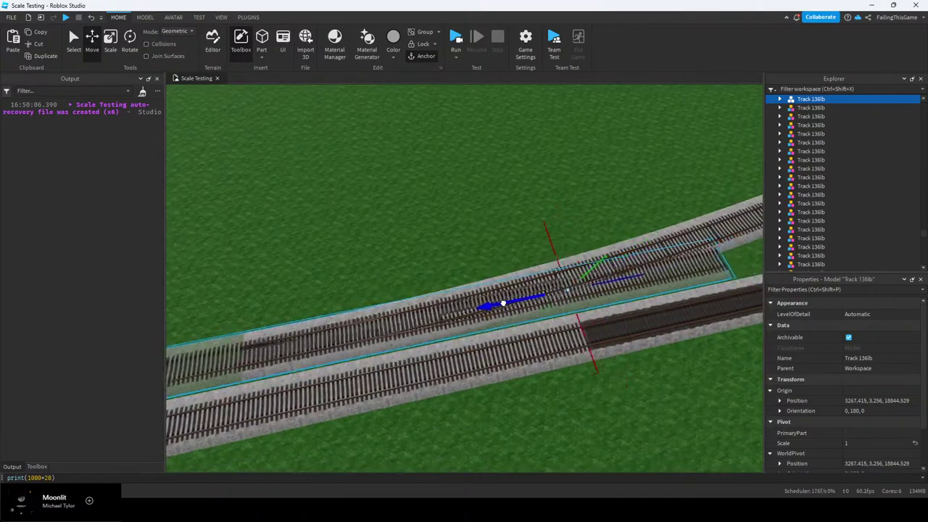
{"action": "left_click_drag", "start_coordinate": [503, 303], "coordinate": [282, 166]}
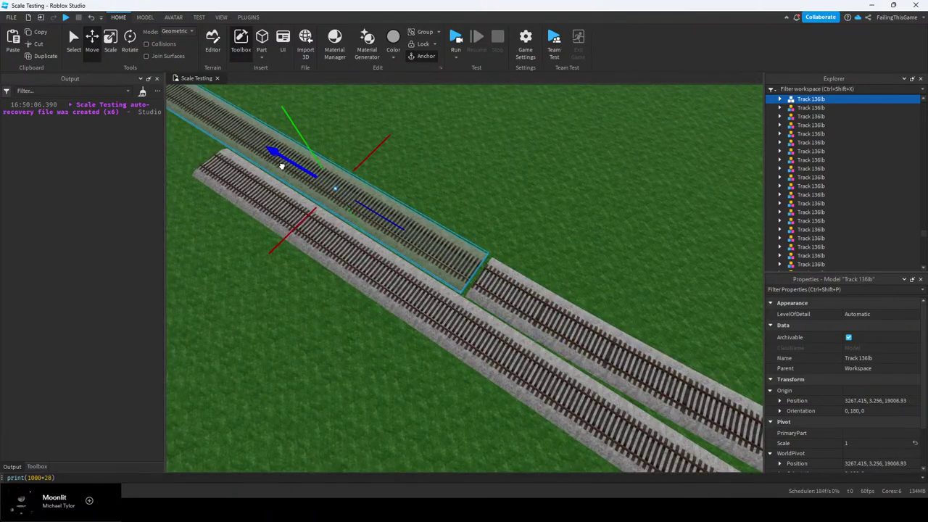
{"action": "left_click", "coordinate": [534, 217]}
Slide the neighbouring long straight piece along its line, away from the reverse curve, so it sits beside the straight siding piece
{"action": "right_click_drag", "start_coordinate": [472, 251], "coordinate": [466, 369]}
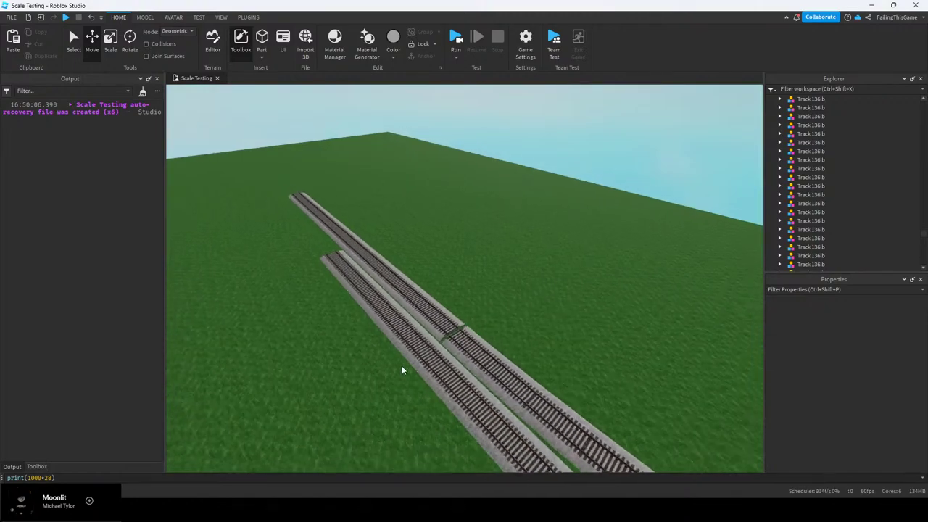
{"action": "left_click", "coordinate": [399, 322]}
{"action": "right_click_drag", "start_coordinate": [399, 322], "coordinate": [566, 338]}
{"action": "left_click_drag", "start_coordinate": [565, 338], "coordinate": [374, 321]}
{"action": "left_click", "coordinate": [517, 370]}
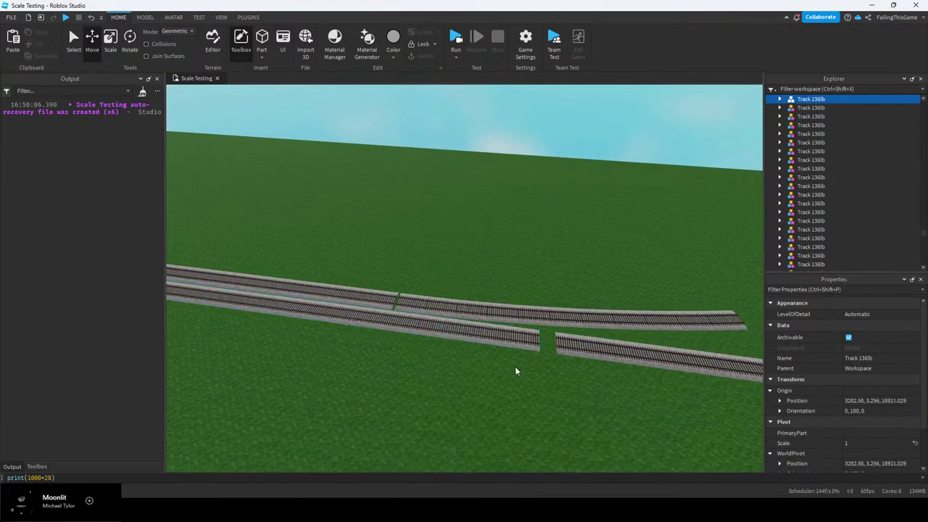
{"action": "right_click_drag", "start_coordinate": [517, 370], "coordinate": [513, 348]}
{"action": "right_click_drag", "start_coordinate": [510, 315], "coordinate": [600, 278]}
{"action": "left_click", "coordinate": [478, 261]}
{"action": "left_click", "coordinate": [469, 305]}
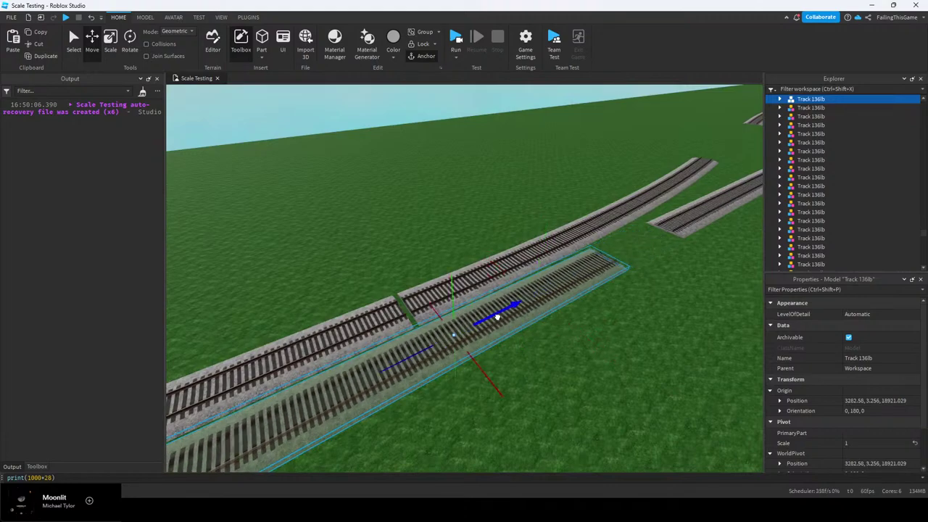
{"action": "left_click_drag", "start_coordinate": [271, 435], "coordinate": [241, 450]}
{"action": "left_click", "coordinate": [559, 347]}
{"action": "right_click_drag", "start_coordinate": [559, 348], "coordinate": [512, 325]}
{"action": "key", "text": "a"}
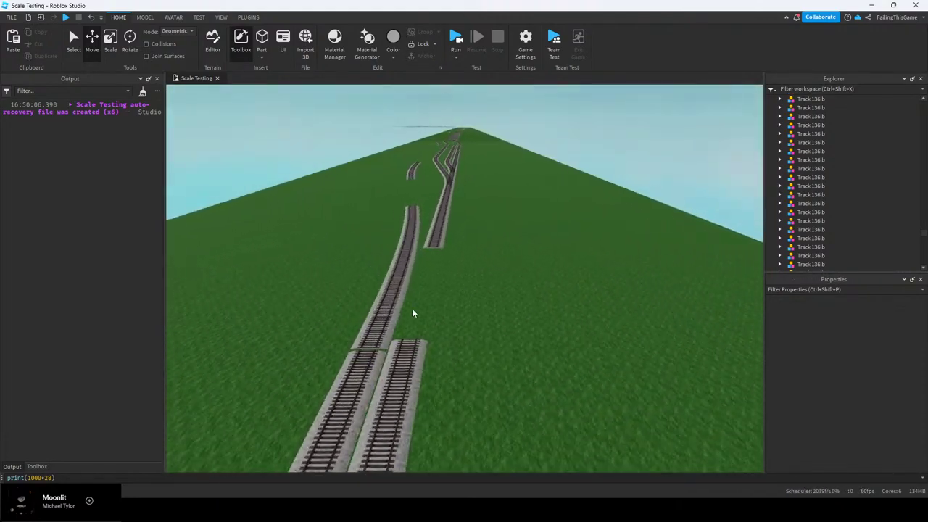
Select both long straight pieces together and move them along their heading out past the baseplate's edge
{"action": "key", "text": "s"}
{"action": "right_click_drag", "start_coordinate": [436, 228], "coordinate": [436, 224]}
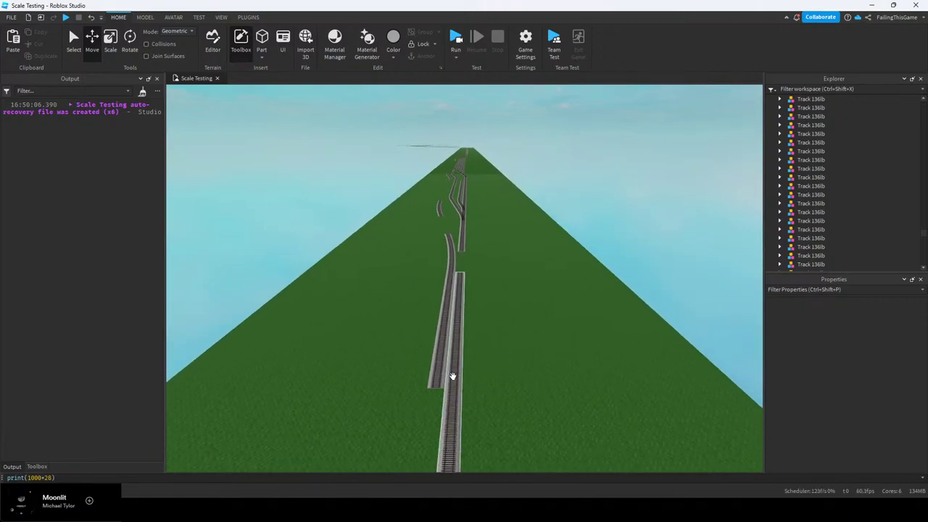
{"action": "left_click", "coordinate": [458, 340]}
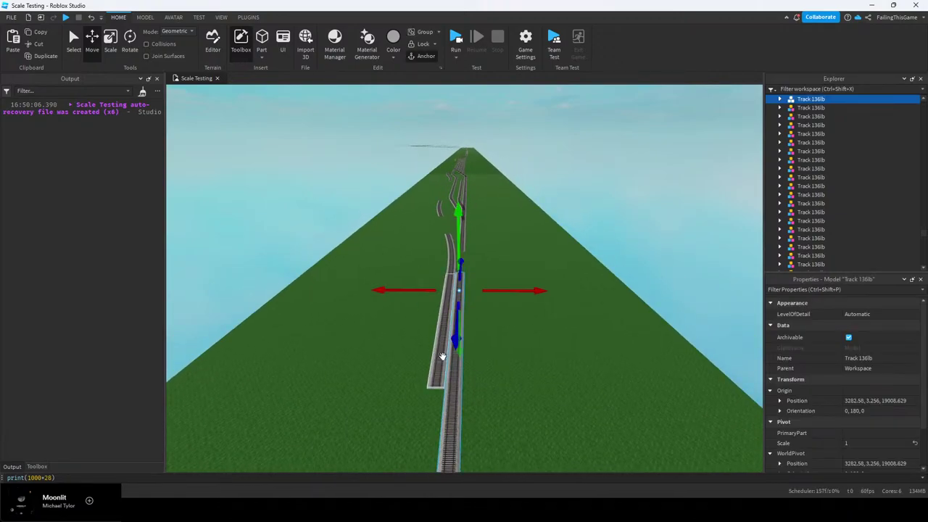
{"action": "left_click_drag", "start_coordinate": [444, 371], "coordinate": [435, 396]}
{"action": "right_click_drag", "start_coordinate": [441, 372], "coordinate": [362, 320]}
{"action": "left_click_drag", "start_coordinate": [435, 396], "coordinate": [362, 321]}
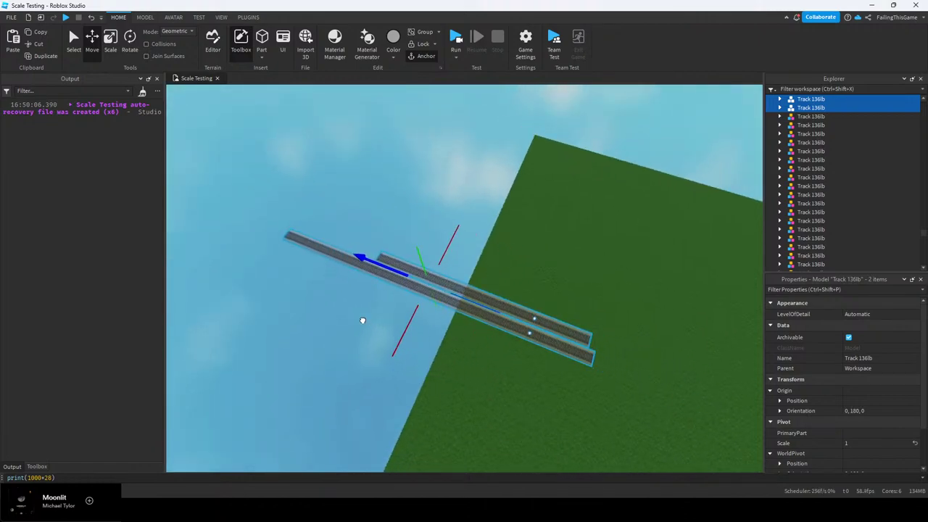
{"action": "left_click", "coordinate": [285, 297]}
Select the -170-degree track segment at the end of the curved track that faces the reverse curve
{"action": "right_click_drag", "start_coordinate": [493, 297], "coordinate": [525, 298]}
{"action": "key", "text": "w"}
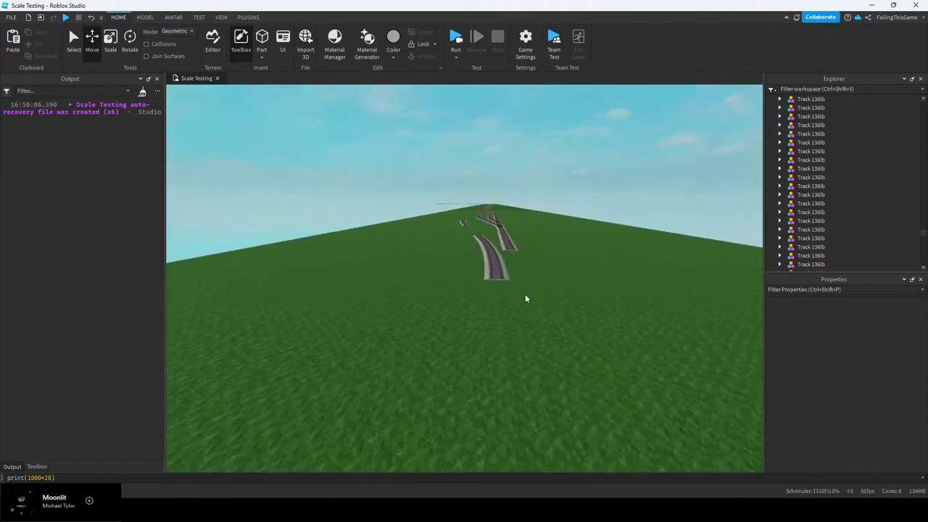
{"action": "key", "text": "w"}
{"action": "key", "text": "e"}
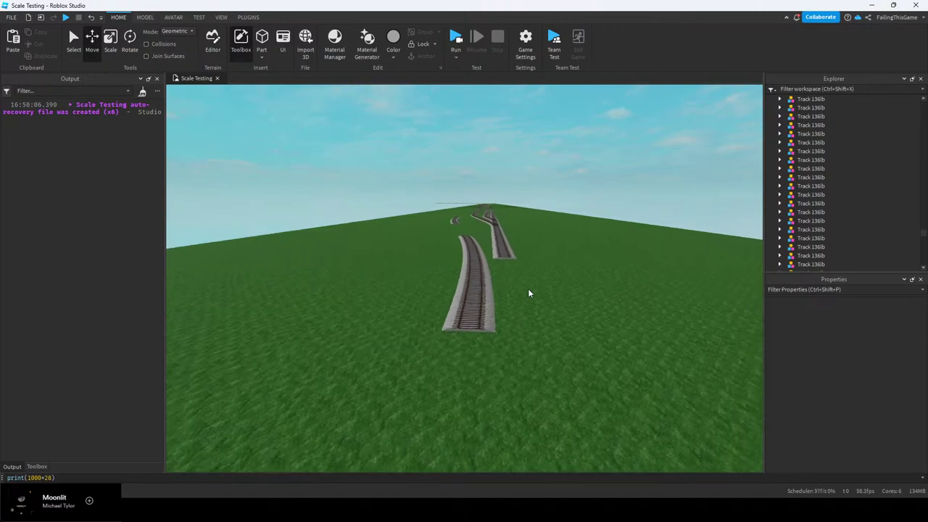
{"action": "key", "text": "w"}
{"action": "right_click_drag", "start_coordinate": [477, 327], "coordinate": [477, 327]}
{"action": "key", "text": "s"}
{"action": "left_click", "coordinate": [477, 373]}
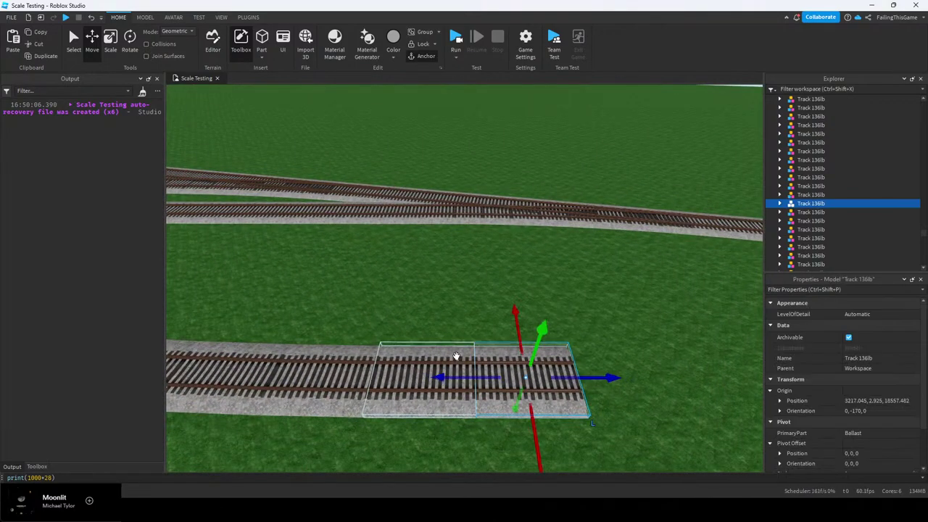
{"action": "right_click_drag", "start_coordinate": [560, 351], "coordinate": [493, 342]}
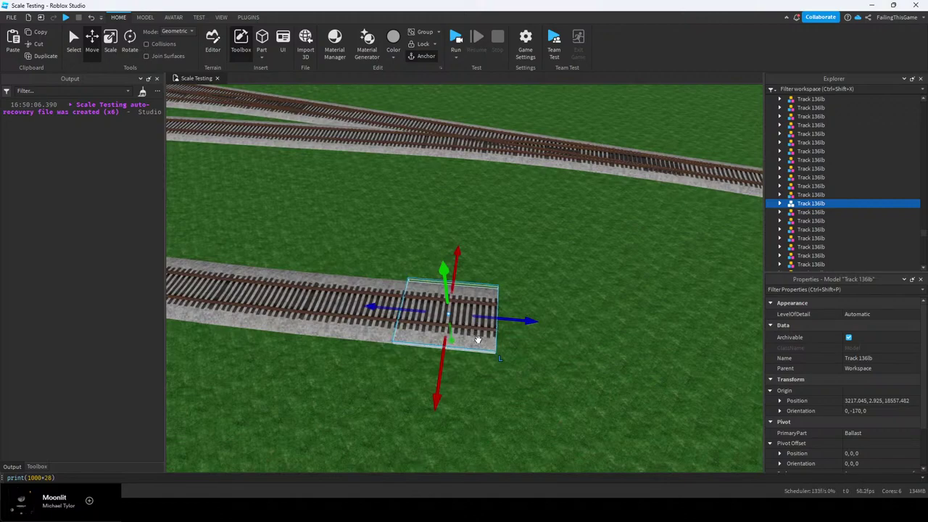
Stretch only the ballast of the -170-degree segment along the track until it meets the reverse curve's first segment
{"action": "left_click", "coordinate": [478, 340], "text": "alt"}
{"action": "left_click", "coordinate": [110, 44]}
{"action": "left_click", "coordinate": [145, 19]}
{"action": "right_click_drag", "start_coordinate": [526, 235], "coordinate": [547, 253]}
{"action": "key", "text": "w"}
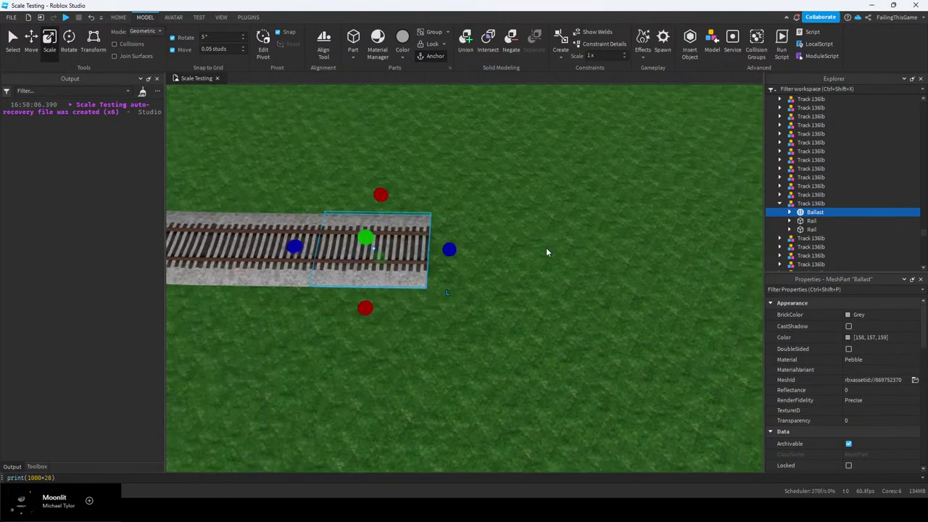
{"action": "key", "text": "d"}
{"action": "left_click_drag", "start_coordinate": [429, 246], "coordinate": [549, 258]}
{"action": "key", "text": "w"}
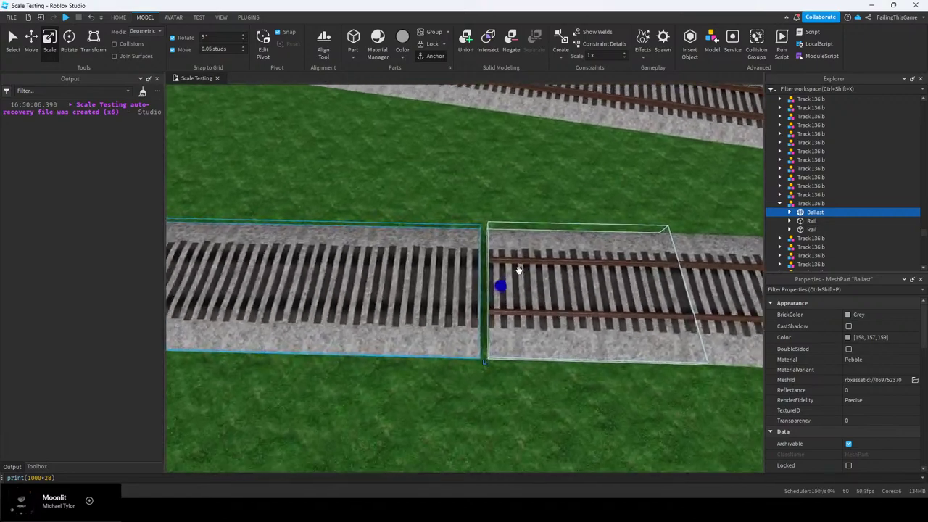
{"action": "scroll", "coordinate": [502, 277], "scroll_direction": "up", "scroll_amount": 5}
{"action": "left_click_drag", "start_coordinate": [467, 300], "coordinate": [487, 293]}
Lengthen the first rail of the -170-degree segment until it joins the matching rail of the reverse curve
{"action": "left_click", "coordinate": [817, 222]}
{"action": "key", "text": "f"}
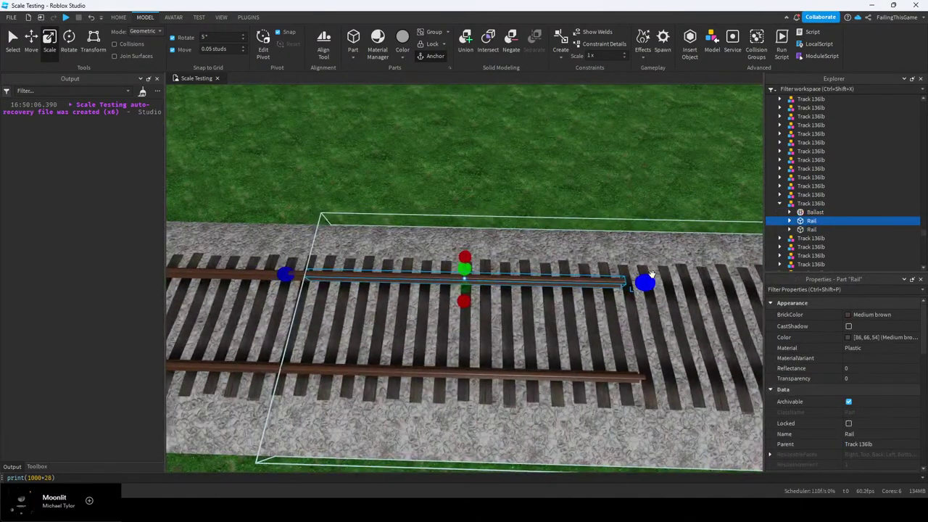
{"action": "key", "text": "d"}
{"action": "left_click_drag", "start_coordinate": [645, 283], "coordinate": [603, 284]}
{"action": "key", "text": "w"}
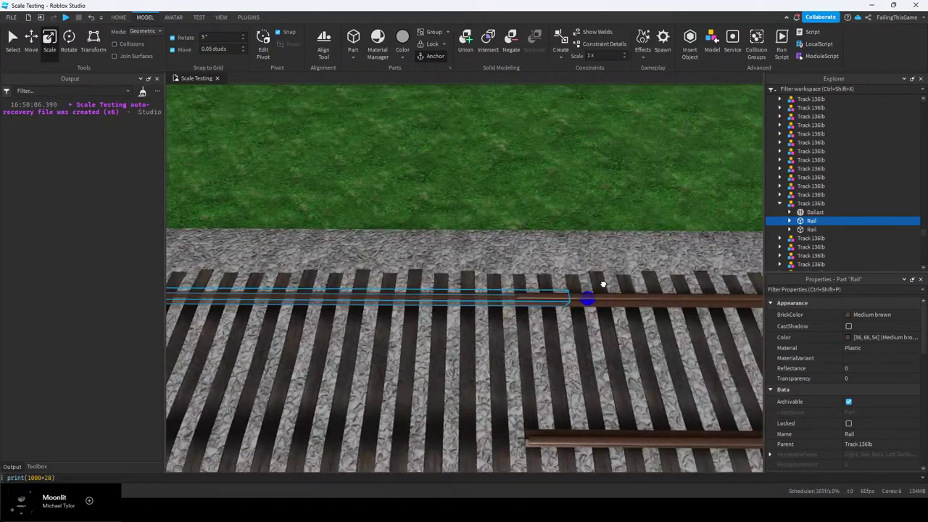
{"action": "scroll", "coordinate": [560, 292], "scroll_direction": "up", "scroll_amount": 5}
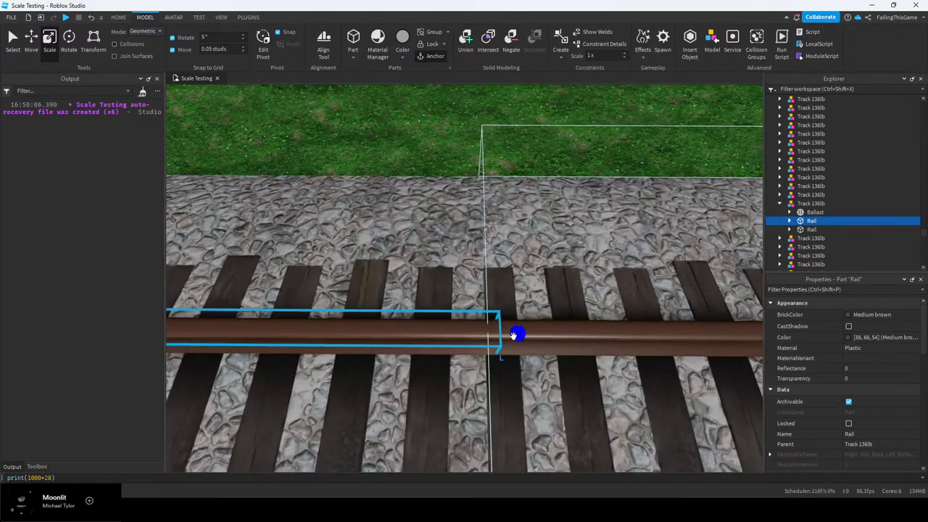
{"action": "scroll", "coordinate": [511, 336], "scroll_direction": "down", "scroll_amount": 5}
Lengthen the second rail of the same segment until it joins the reverse curve's other rail
{"action": "left_click", "coordinate": [810, 230]}
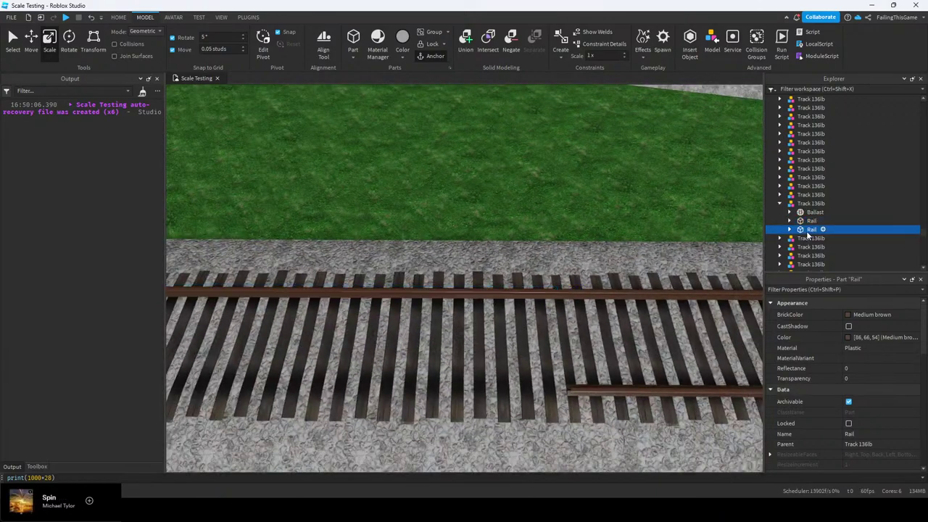
{"action": "key", "text": "f"}
{"action": "left_click_drag", "start_coordinate": [647, 279], "coordinate": [645, 302]}
{"action": "key", "text": "d"}
{"action": "key", "text": "w"}
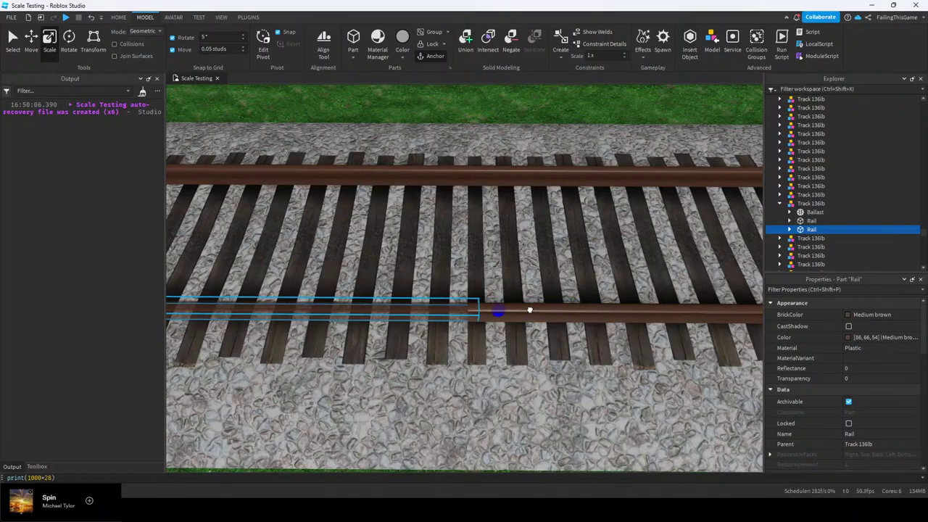
{"action": "right_click_drag", "start_coordinate": [523, 311], "coordinate": [515, 250]}
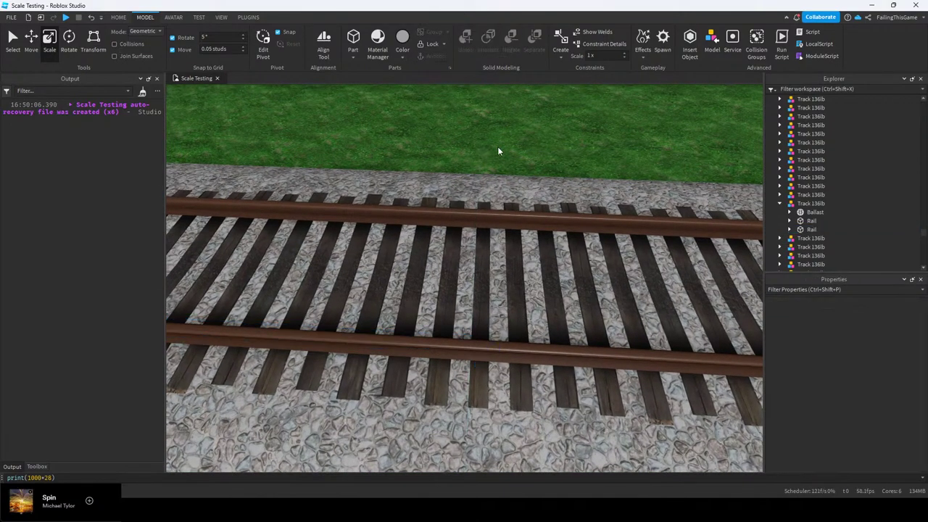
Select the 180-degree straight end segment at the opposite end of the curved track
{"action": "left_click", "coordinate": [619, 128]}
{"action": "key", "text": "s"}
{"action": "right_click_drag", "start_coordinate": [618, 128], "coordinate": [487, 174]}
{"action": "key", "text": "w"}
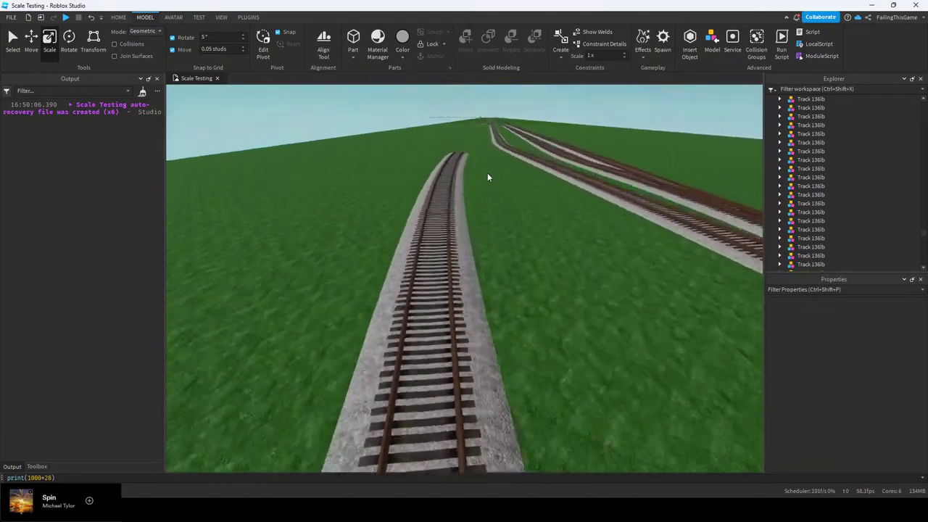
{"action": "key", "text": "w"}
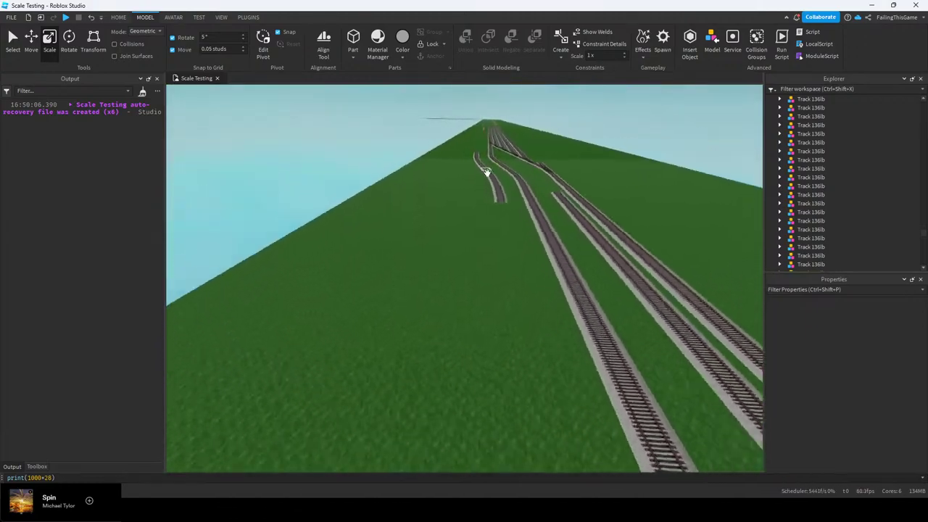
{"action": "right_click_drag", "start_coordinate": [487, 174], "coordinate": [489, 176]}
{"action": "left_click", "coordinate": [454, 311]}
{"action": "right_click_drag", "start_coordinate": [454, 311], "coordinate": [605, 294]}
{"action": "key", "text": "w"}
{"action": "scroll", "coordinate": [605, 295], "scroll_direction": "up", "scroll_amount": 8}
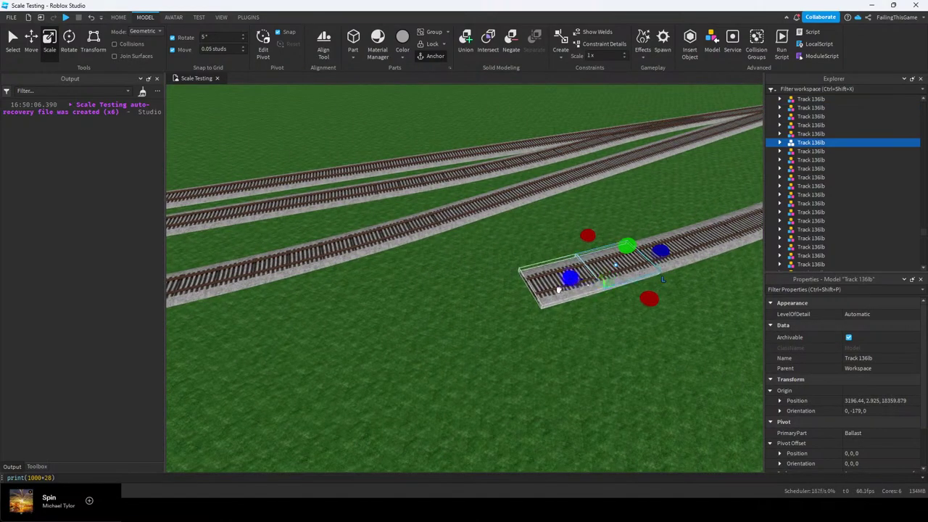
{"action": "left_click", "coordinate": [529, 268]}
{"action": "right_click_drag", "start_coordinate": [529, 267], "coordinate": [530, 269]}
{"action": "key", "text": "d"}
{"action": "key", "text": "w"}
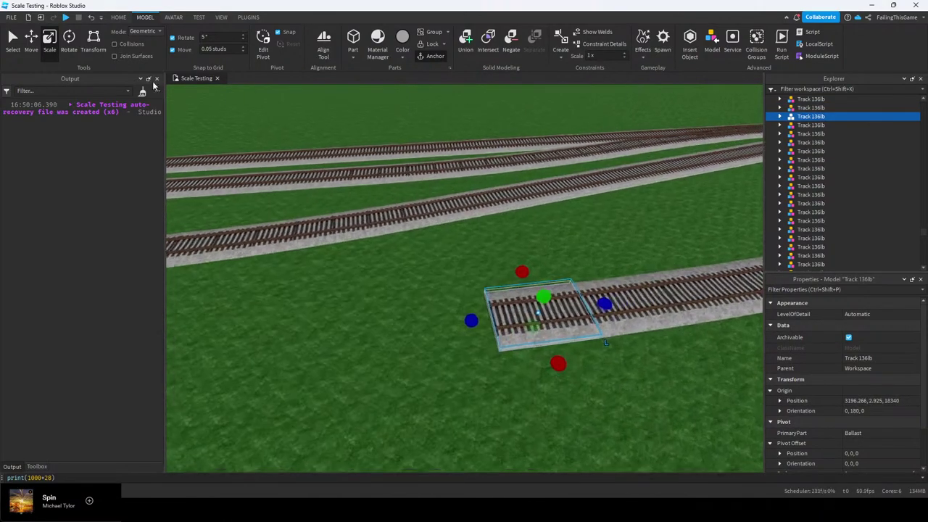
Duplicate the 180-degree end segment and slide the copy along its heading to butt against the original
{"action": "left_click", "coordinate": [33, 43]}
{"action": "key", "text": "ctrl+d"}
{"action": "left_click_drag", "start_coordinate": [580, 339], "coordinate": [429, 356]}
{"action": "scroll", "coordinate": [481, 331], "scroll_direction": "up", "scroll_amount": 6}
{"action": "scroll", "coordinate": [485, 332], "scroll_direction": "down", "scroll_amount": 3}
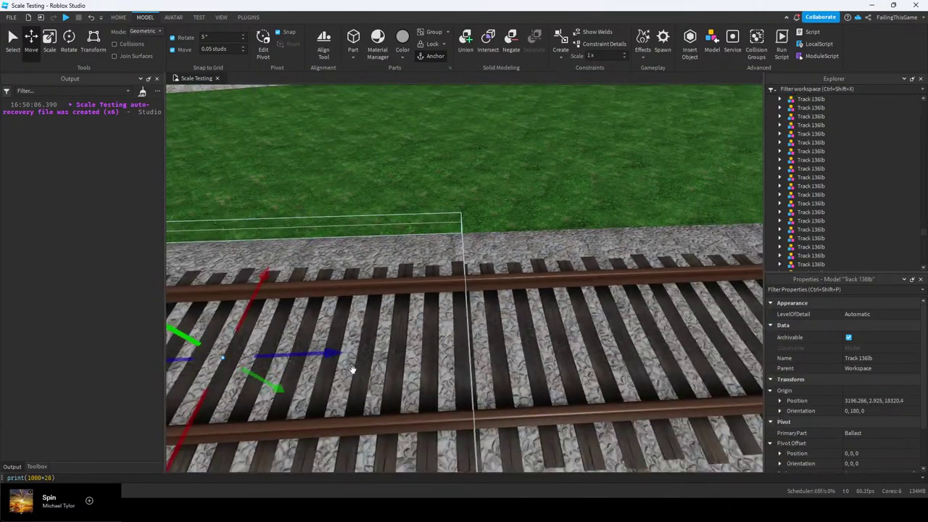
{"action": "left_click_drag", "start_coordinate": [319, 354], "coordinate": [311, 356]}
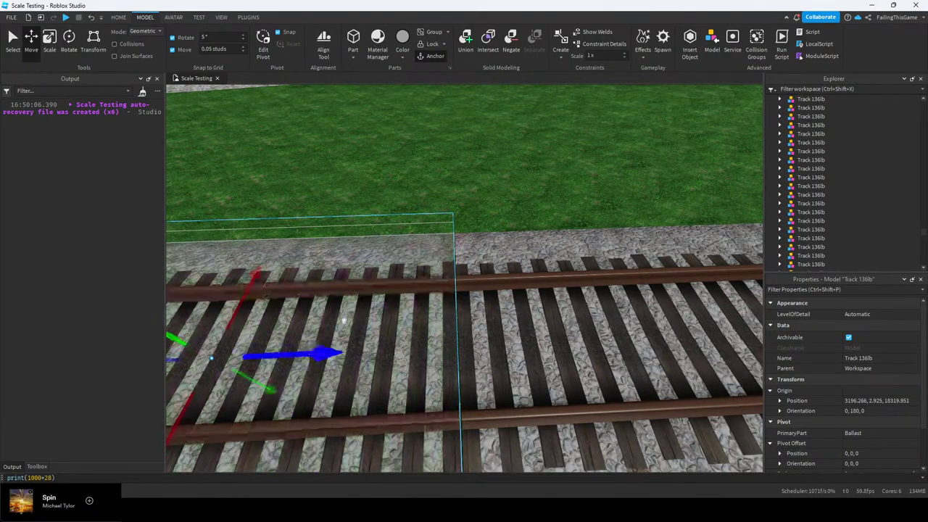
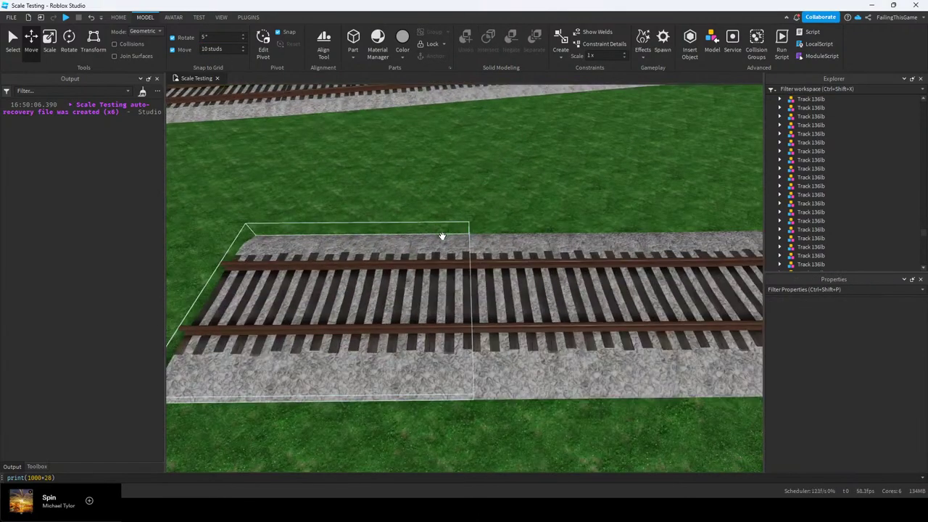
Set the move snap increment to 0.05 studs and pick only the ballast of the duplicated end segment for scaling
{"action": "left_click", "coordinate": [441, 236]}
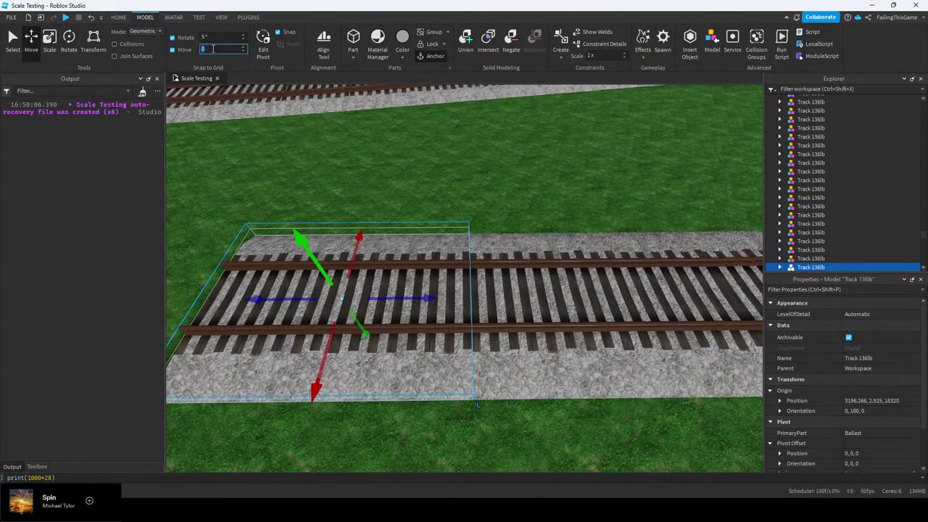
{"action": "type", "text": "0.05"}
{"action": "left_click", "coordinate": [362, 161]}
{"action": "left_click", "coordinate": [353, 293]}
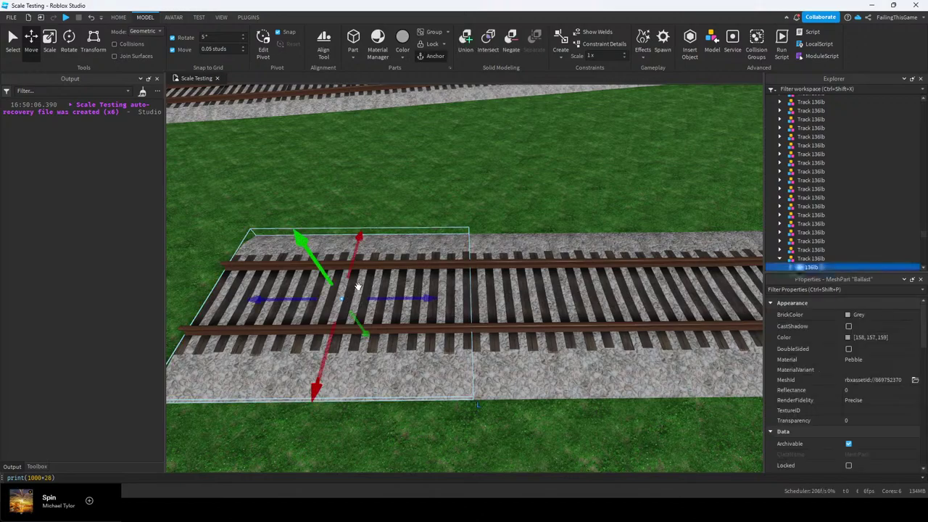
{"action": "right_click_drag", "start_coordinate": [391, 253], "coordinate": [401, 254]}
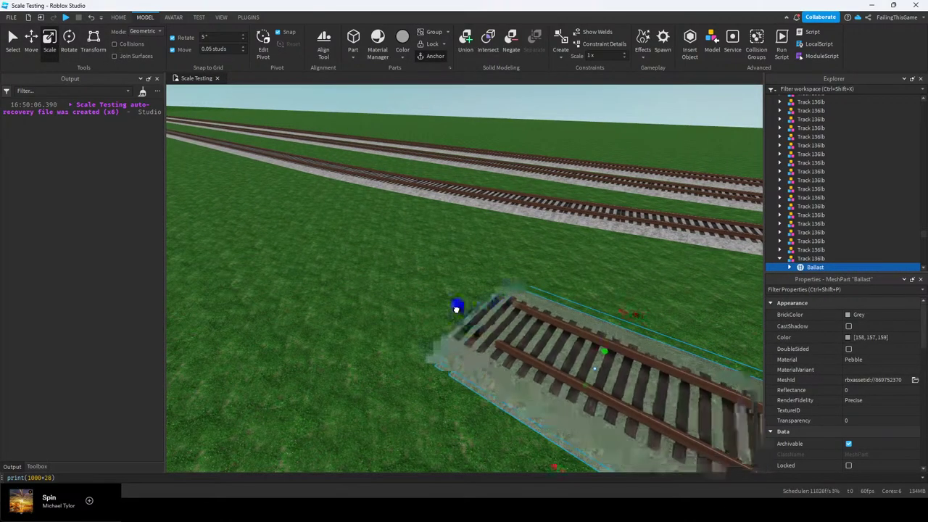
Stretch the duplicated segment's ballast along its heading until it reaches the existing track further down the line
{"action": "left_click_drag", "start_coordinate": [456, 310], "coordinate": [456, 309]}
{"action": "right_click_drag", "start_coordinate": [456, 310], "coordinate": [456, 310]}
{"action": "left_click_drag", "start_coordinate": [456, 310], "coordinate": [456, 310]}
{"action": "right_click_drag", "start_coordinate": [456, 309], "coordinate": [456, 309]}
{"action": "left_click_drag", "start_coordinate": [456, 310], "coordinate": [456, 309]}
{"action": "right_click_drag", "start_coordinate": [456, 310], "coordinate": [456, 310]}
{"action": "left_click_drag", "start_coordinate": [456, 310], "coordinate": [456, 309]}
{"action": "right_click_drag", "start_coordinate": [456, 309], "coordinate": [456, 310]}
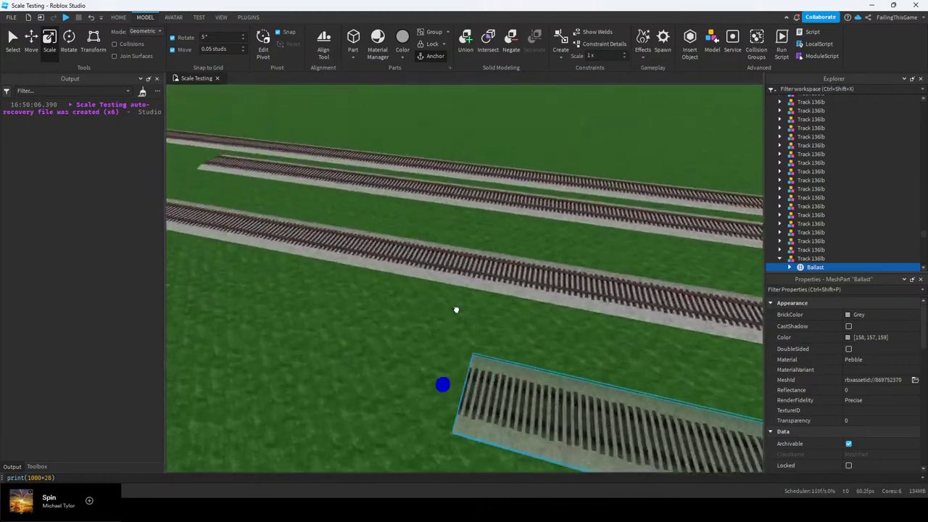
{"action": "left_click_drag", "start_coordinate": [456, 309], "coordinate": [456, 310]}
{"action": "right_click_drag", "start_coordinate": [456, 310], "coordinate": [456, 310]}
{"action": "left_click_drag", "start_coordinate": [456, 310], "coordinate": [479, 312]}
{"action": "right_click_drag", "start_coordinate": [480, 312], "coordinate": [480, 314]}
{"action": "left_click_drag", "start_coordinate": [503, 324], "coordinate": [425, 351]}
Stretch one rail of the duplicated end segment along its heading until it meets the matching rail of the existing track
{"action": "left_click", "coordinate": [432, 180]}
{"action": "right_click_drag", "start_coordinate": [463, 196], "coordinate": [464, 197]}
{"action": "scroll", "coordinate": [549, 198], "scroll_direction": "up", "scroll_amount": 10}
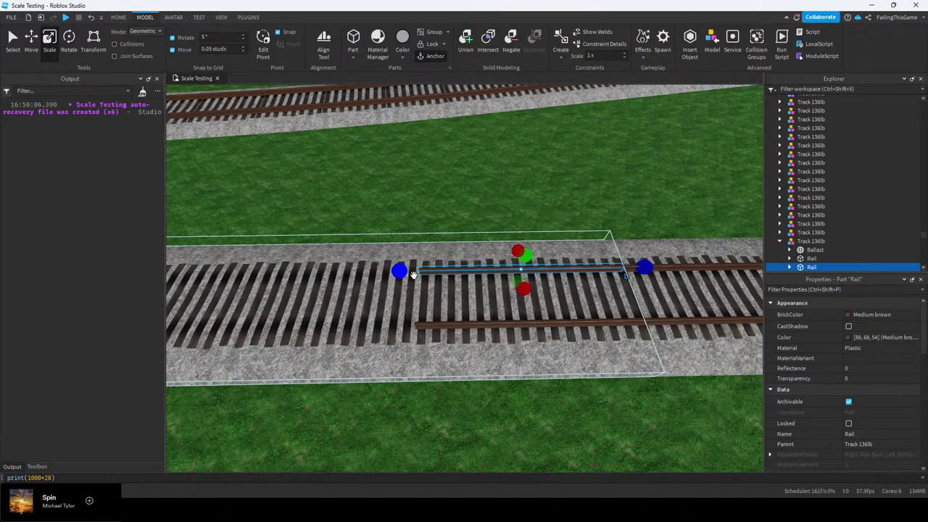
{"action": "key", "text": "a"}
{"action": "left_click_drag", "start_coordinate": [401, 272], "coordinate": [382, 274]}
{"action": "right_click_drag", "start_coordinate": [382, 274], "coordinate": [382, 275]}
{"action": "left_click_drag", "start_coordinate": [382, 275], "coordinate": [382, 275]}
{"action": "right_click_drag", "start_coordinate": [382, 275], "coordinate": [383, 274]}
{"action": "left_click_drag", "start_coordinate": [382, 275], "coordinate": [382, 275]}
{"action": "right_click_drag", "start_coordinate": [382, 274], "coordinate": [382, 275]}
{"action": "left_click_drag", "start_coordinate": [382, 275], "coordinate": [382, 275]}
{"action": "right_click_drag", "start_coordinate": [382, 275], "coordinate": [382, 274]}
{"action": "key", "text": "w"}
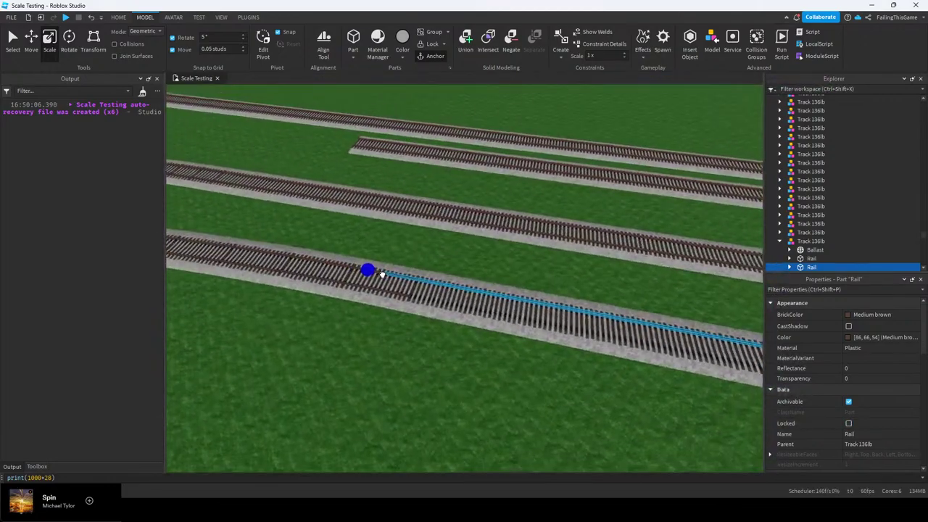
{"action": "left_click_drag", "start_coordinate": [382, 274], "coordinate": [447, 266]}
{"action": "right_click_drag", "start_coordinate": [513, 257], "coordinate": [515, 261]}
{"action": "key", "text": "w"}
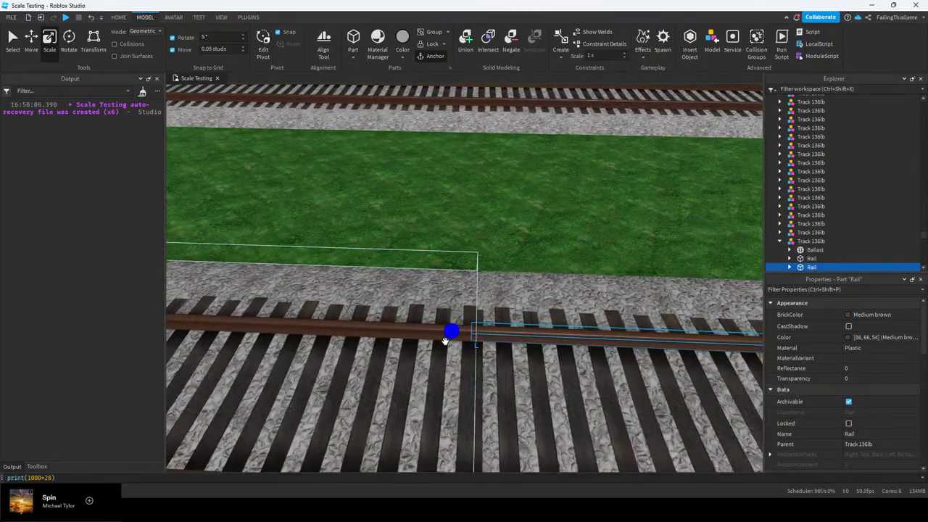
{"action": "left_click_drag", "start_coordinate": [464, 326], "coordinate": [455, 331]}
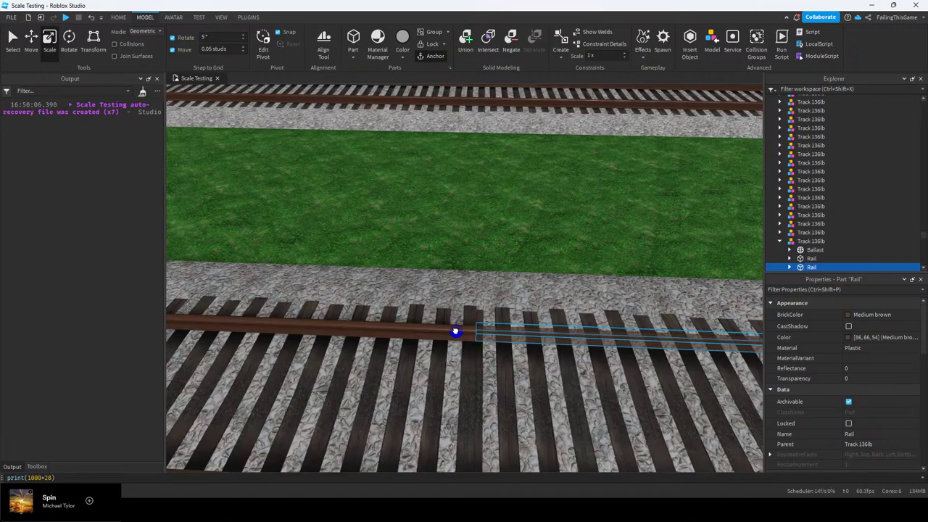
Lengthen the duplicated segment's other rail until it closes the gap to the existing track's rail
{"action": "left_click", "coordinate": [815, 261]}
{"action": "key", "text": "f"}
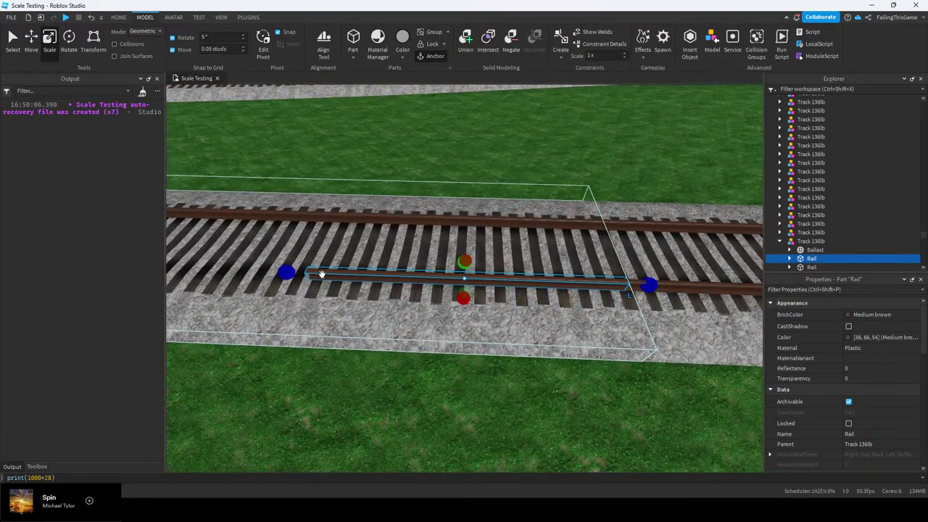
{"action": "right_click_drag", "start_coordinate": [276, 270], "coordinate": [333, 272]}
{"action": "left_click_drag", "start_coordinate": [332, 272], "coordinate": [491, 261]}
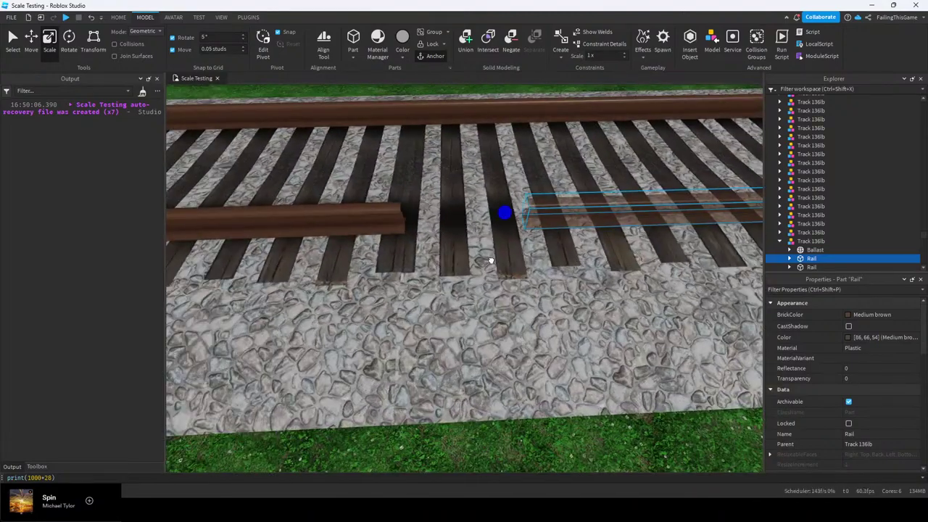
{"action": "right_click_drag", "start_coordinate": [394, 251], "coordinate": [394, 251]}
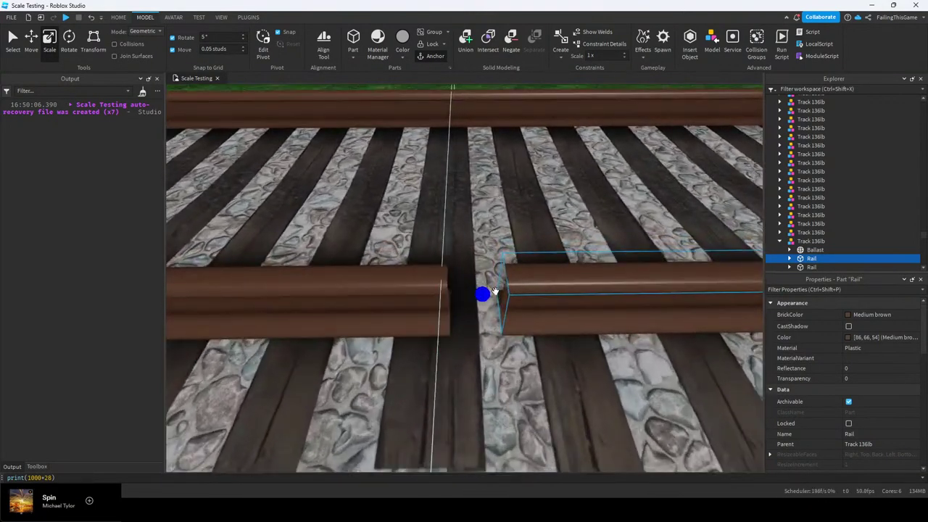
{"action": "left_click_drag", "start_coordinate": [483, 294], "coordinate": [433, 296]}
{"action": "right_click_drag", "start_coordinate": [426, 298], "coordinate": [430, 296]}
Pick only the ballast of the straight segment under the train and stretch it until it reaches the start of the curved track
{"action": "left_click", "coordinate": [586, 311]}
{"action": "right_click_drag", "start_coordinate": [586, 311], "coordinate": [584, 312]}
{"action": "key", "text": "w"}
{"action": "key", "text": "e"}
{"action": "right_click_drag", "start_coordinate": [567, 298], "coordinate": [500, 269]}
{"action": "key", "text": "w"}
{"action": "left_click", "coordinate": [464, 385], "text": "alt"}
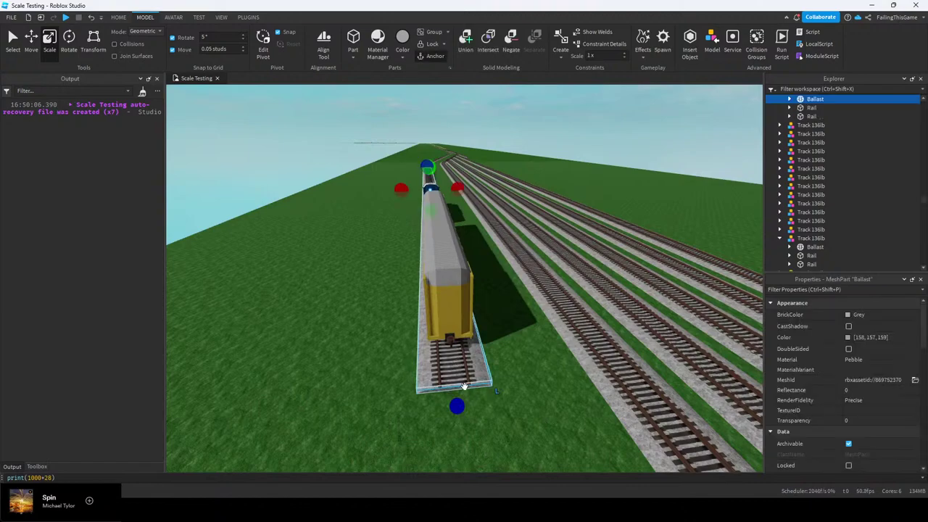
{"action": "key", "text": "a"}
{"action": "key", "text": "s"}
{"action": "right_click_drag", "start_coordinate": [465, 387], "coordinate": [493, 416]}
{"action": "scroll", "coordinate": [870, 384], "scroll_direction": "down", "scroll_amount": 3}
{"action": "right_click_drag", "start_coordinate": [567, 313], "coordinate": [567, 330]}
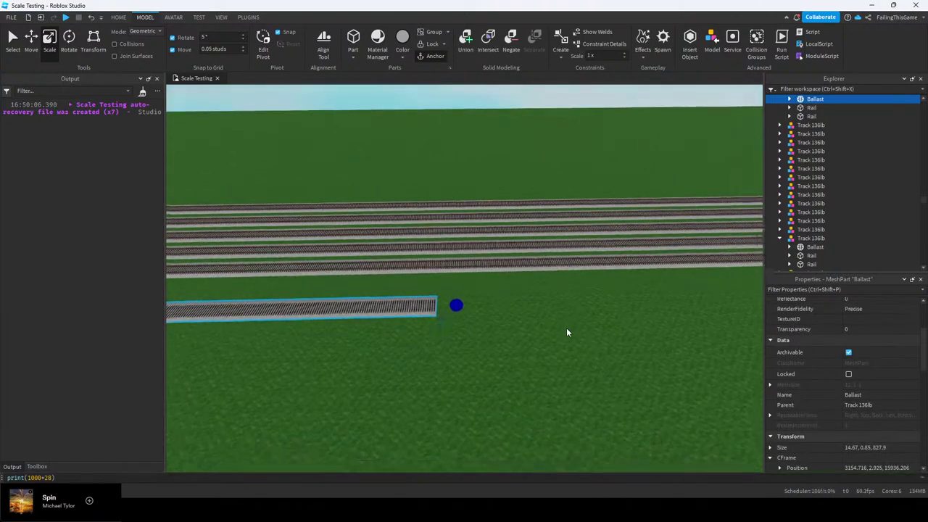
{"action": "key", "text": "d"}
{"action": "left_click_drag", "start_coordinate": [449, 305], "coordinate": [465, 304]}
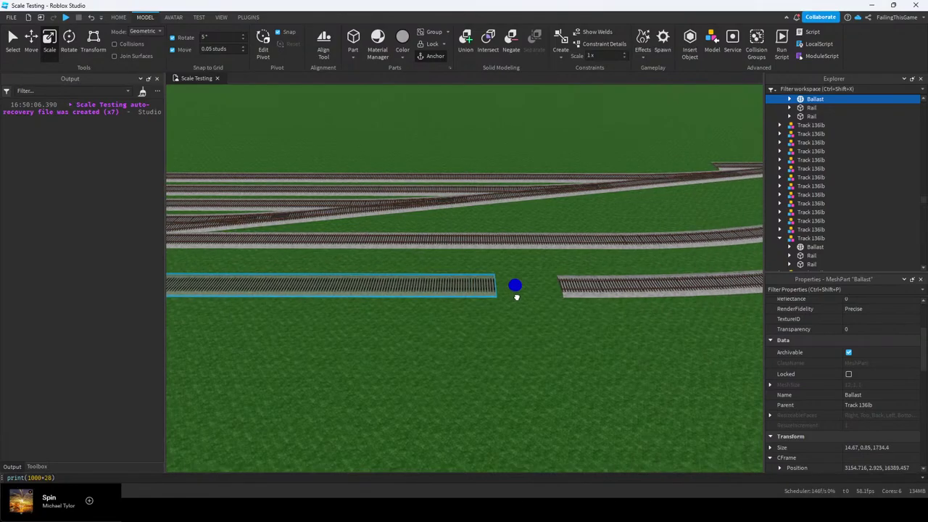
{"action": "left_click_drag", "start_coordinate": [561, 288], "coordinate": [566, 283]}
{"action": "scroll", "coordinate": [559, 283], "scroll_direction": "up", "scroll_amount": 8}
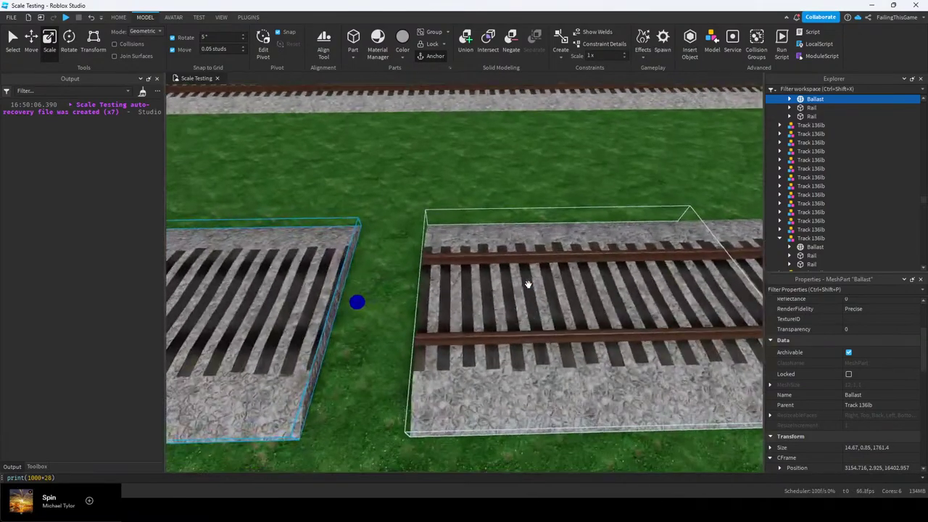
{"action": "right_click_drag", "start_coordinate": [528, 284], "coordinate": [528, 288]}
{"action": "key", "text": "w"}
{"action": "key", "text": "d"}
{"action": "left_click_drag", "start_coordinate": [374, 305], "coordinate": [516, 309]}
Stretch the first rail of the segment under the train until it butts against the curved track's rail
{"action": "left_click", "coordinate": [809, 110]}
{"action": "key", "text": "f"}
{"action": "mouse_move", "coordinate": [523, 281]}
{"action": "right_mouse_down"}
{"action": "mouse_move", "coordinate": [536, 274]}
{"action": "mouse_move", "coordinate": [509, 277]}
{"action": "right_mouse_up"}
{"action": "key", "text": "w"}
{"action": "key", "text": "w"}
{"action": "key", "text": "d"}
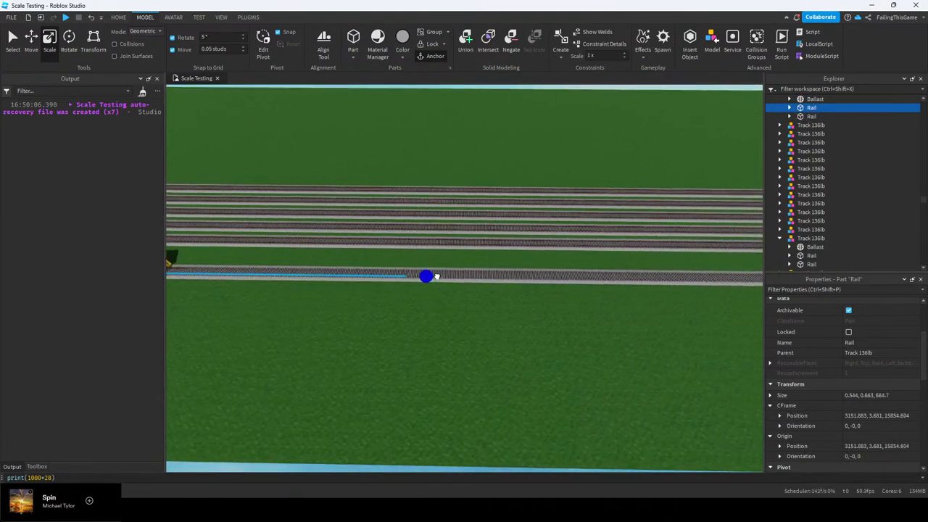
{"action": "key", "text": "d"}
{"action": "key", "text": "w"}
{"action": "left_click_drag", "start_coordinate": [437, 276], "coordinate": [439, 277]}
{"action": "key", "text": "w"}
{"action": "key", "text": "d"}
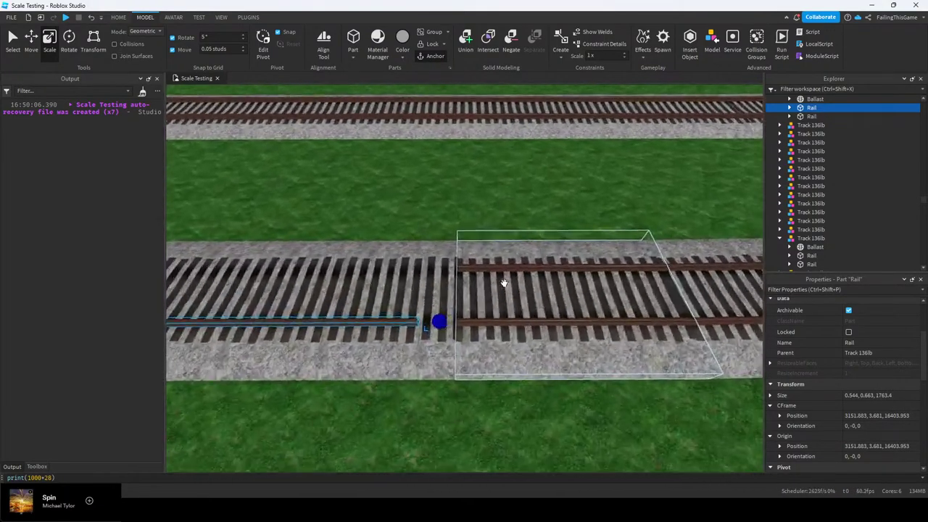
{"action": "key", "text": "q"}
{"action": "key", "text": "s"}
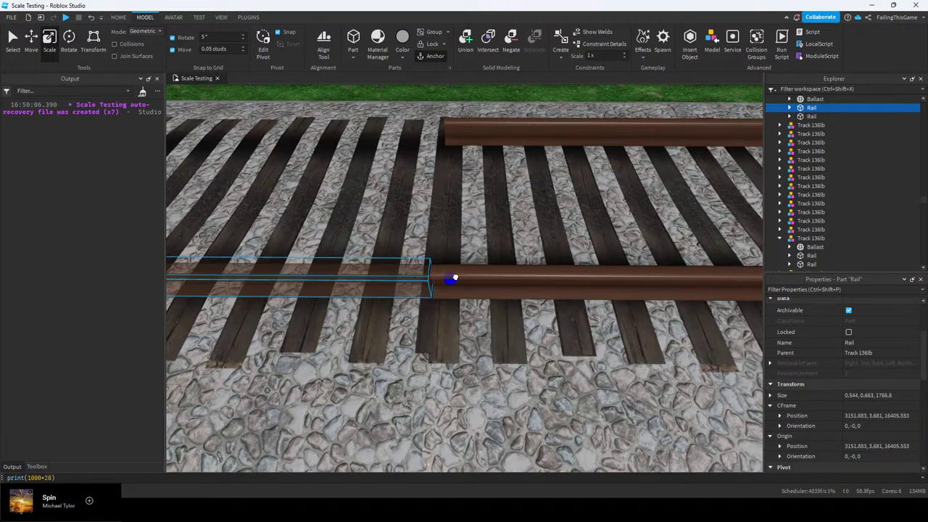
{"action": "right_click_drag", "start_coordinate": [459, 266], "coordinate": [451, 261]}
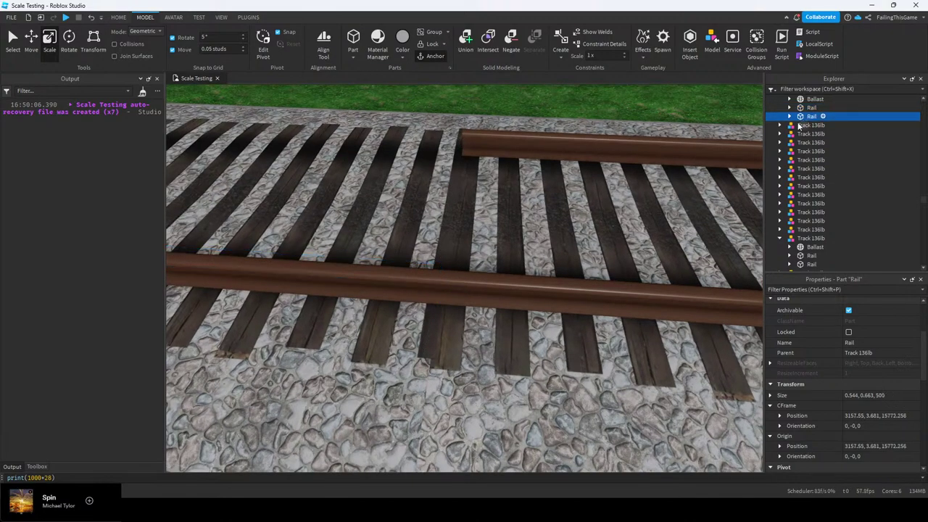
Stretch the second rail of the segment under the train to join the curved track's remaining rail
{"action": "key", "text": "f"}
{"action": "scroll", "coordinate": [520, 263], "scroll_direction": "up", "scroll_amount": 10}
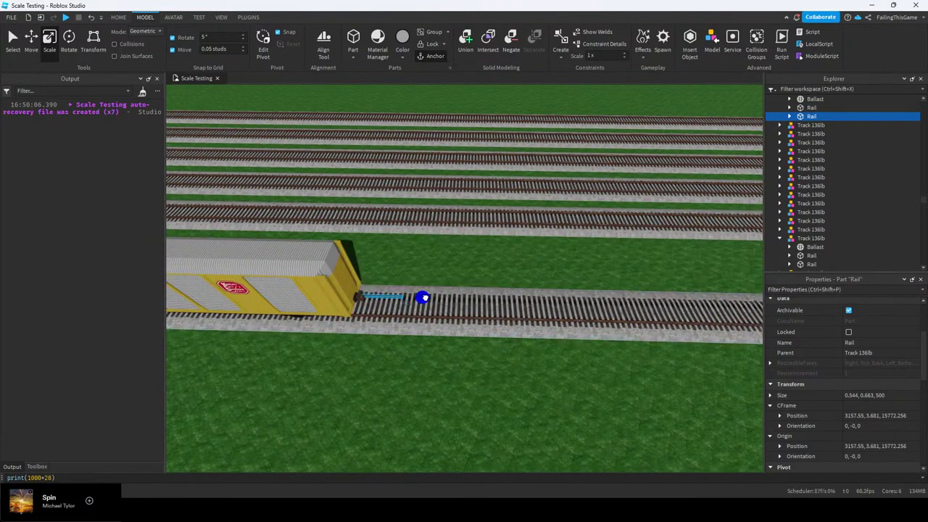
{"action": "key", "text": "d"}
{"action": "left_click_drag", "start_coordinate": [425, 298], "coordinate": [481, 302]}
{"action": "left_click_drag", "start_coordinate": [417, 312], "coordinate": [419, 312]}
{"action": "key", "text": "w"}
{"action": "right_click_drag", "start_coordinate": [418, 312], "coordinate": [419, 311]}
{"action": "key", "text": "s"}
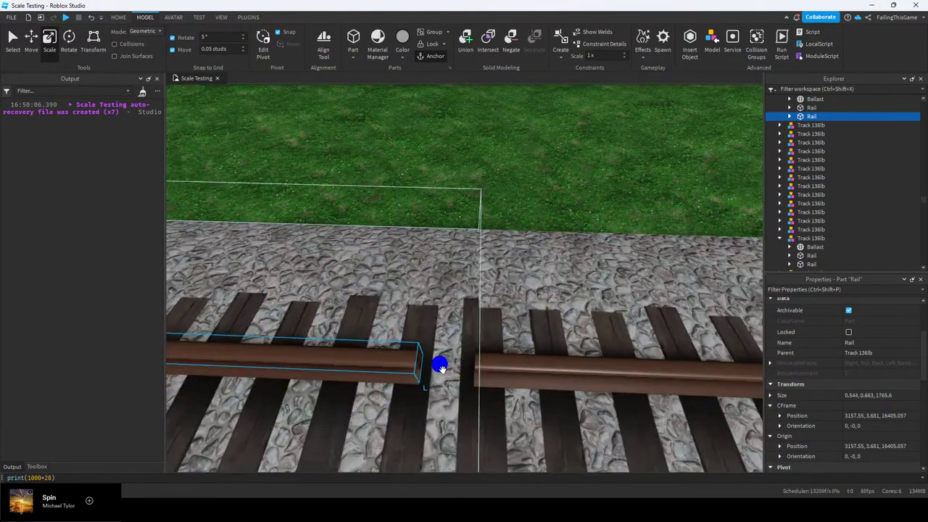
{"action": "left_click_drag", "start_coordinate": [495, 366], "coordinate": [495, 366]}
{"action": "right_click_drag", "start_coordinate": [566, 187], "coordinate": [565, 187]}
{"action": "key", "text": "s"}
{"action": "scroll", "coordinate": [825, 161], "scroll_direction": "up", "scroll_amount": 1}
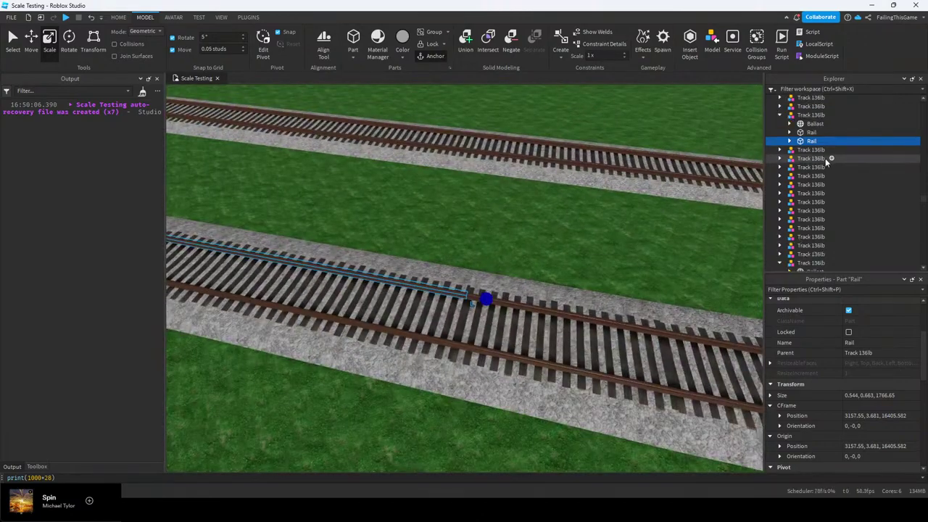
Try deleting the RailMesh from both rails of the stretched segment and undo the deletion
{"action": "key", "text": "w"}
{"action": "right_click_drag", "start_coordinate": [535, 258], "coordinate": [535, 257]}
{"action": "left_click", "coordinate": [452, 323], "text": "alt"}
{"action": "key", "text": "w"}
{"action": "right_click_drag", "start_coordinate": [451, 323], "coordinate": [452, 322]}
{"action": "key", "text": "w"}
{"action": "key", "text": "s"}
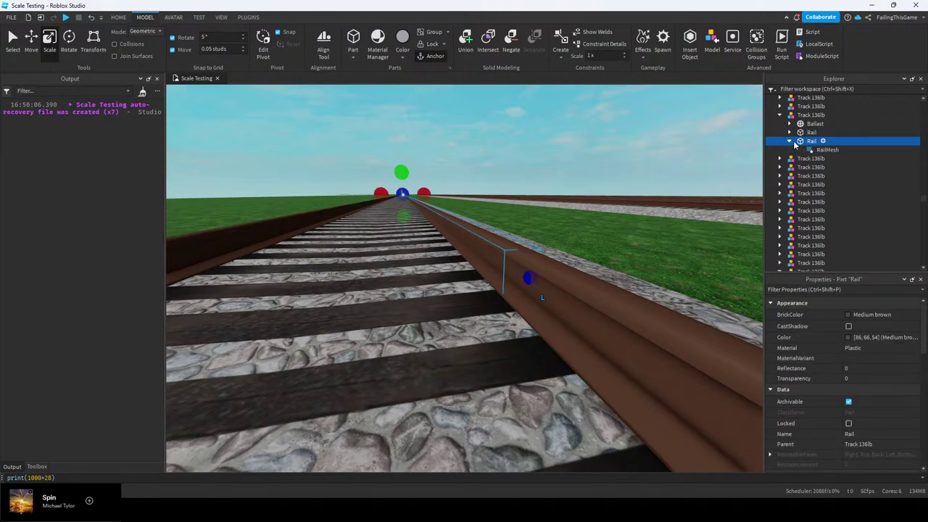
{"action": "key", "text": "Delete"}
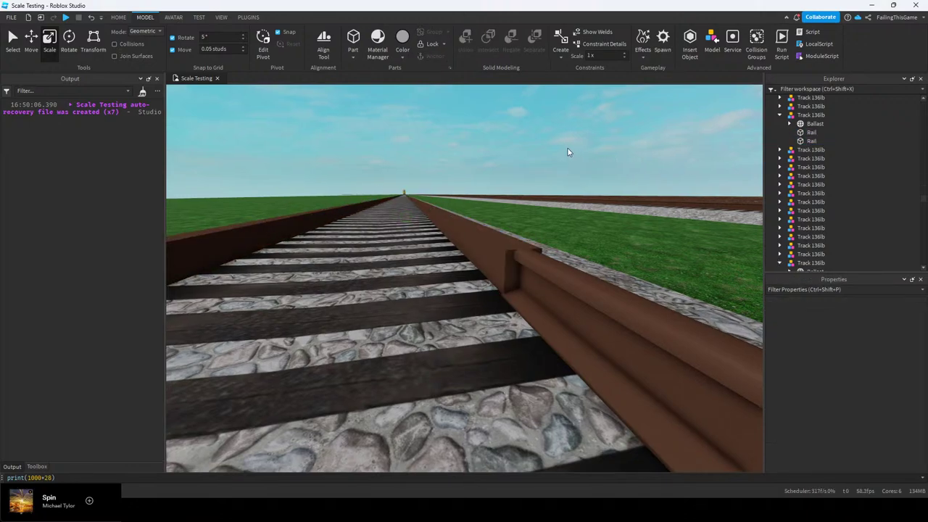
{"action": "key", "text": "s"}
{"action": "right_click_drag", "start_coordinate": [568, 147], "coordinate": [568, 147]}
{"action": "right_click_drag", "start_coordinate": [574, 206], "coordinate": [563, 218]}
{"action": "key", "text": "ctrl+z"}
{"action": "left_click", "coordinate": [566, 217]}
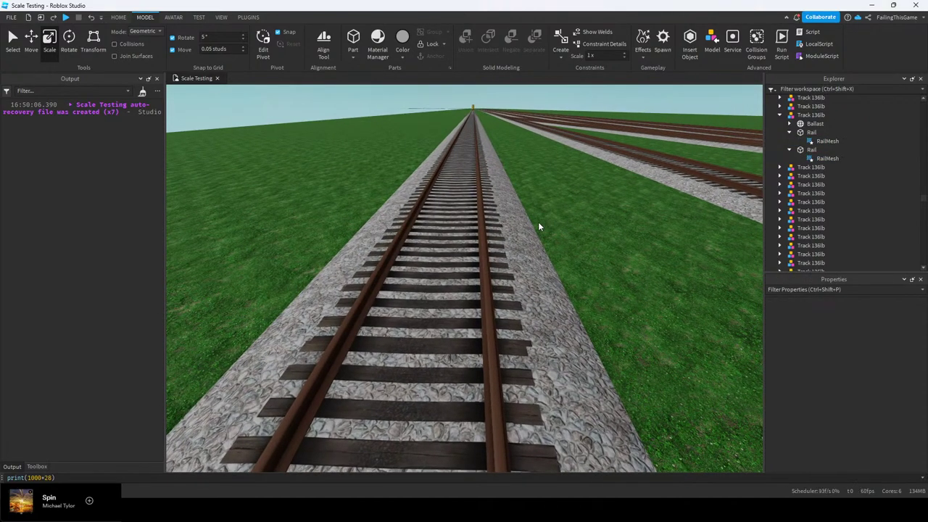
Switch to the Select tool, collapse the stretched segment's model in the object tree and clear the selection
{"action": "key", "text": "a"}
{"action": "right_click_drag", "start_coordinate": [537, 225], "coordinate": [464, 257]}
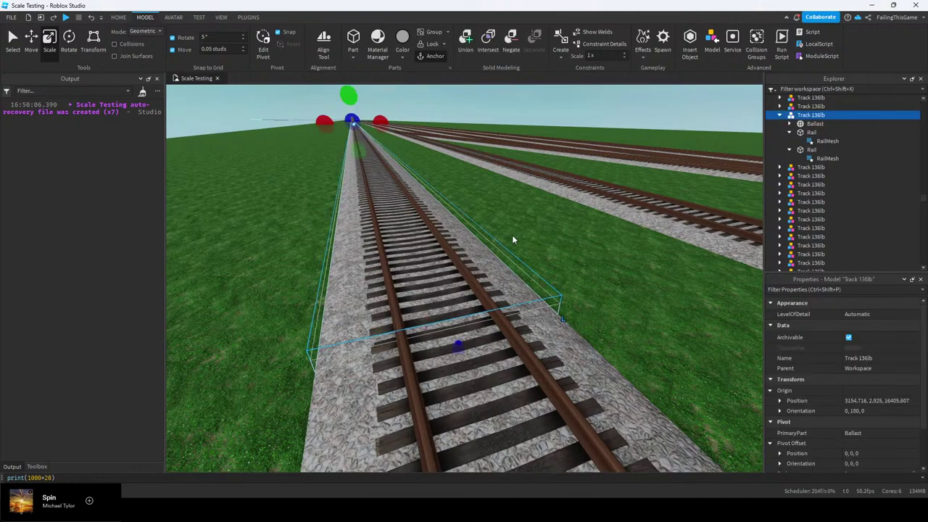
{"action": "left_click", "coordinate": [119, 19]}
{"action": "left_click", "coordinate": [75, 45]}
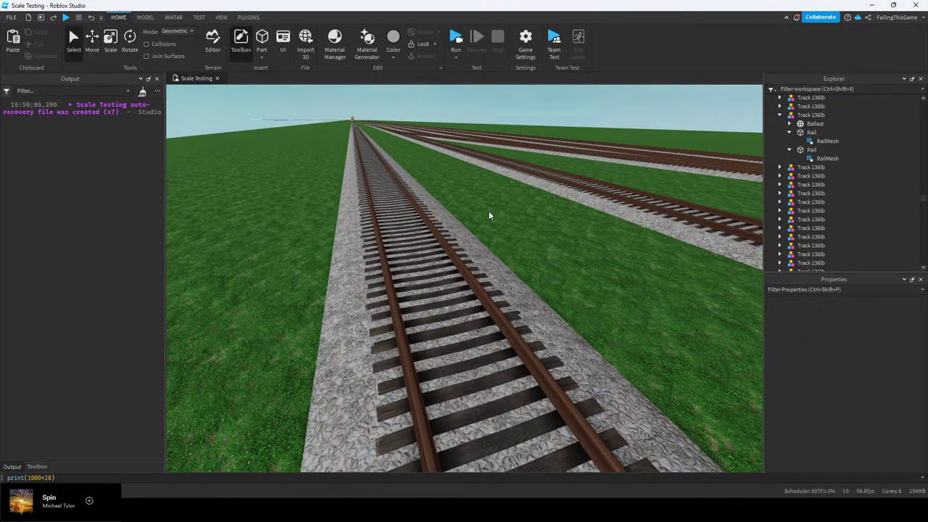
{"action": "left_click", "coordinate": [477, 247]}
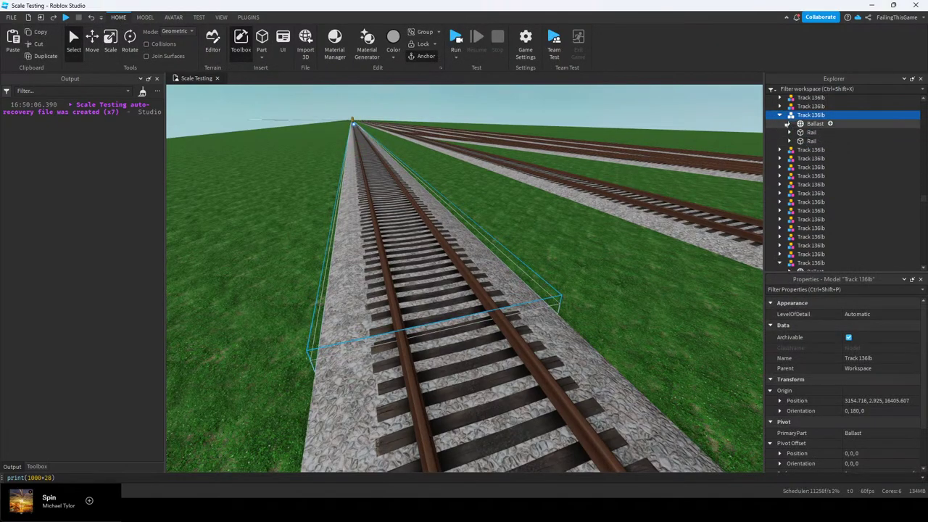
{"action": "left_click", "coordinate": [780, 115]}
{"action": "left_click", "coordinate": [589, 128]}
Examine the curved tracks at the yard's end, including the siding's open end, and the lines leading back
{"action": "right_click_drag", "start_coordinate": [588, 129], "coordinate": [578, 129]}
{"action": "right_click_drag", "start_coordinate": [479, 183], "coordinate": [488, 183]}
{"action": "scroll", "coordinate": [481, 179], "scroll_direction": "down", "scroll_amount": 5}
{"action": "scroll", "coordinate": [487, 179], "scroll_direction": "down", "scroll_amount": 3}
{"action": "scroll", "coordinate": [488, 184], "scroll_direction": "up", "scroll_amount": 8}
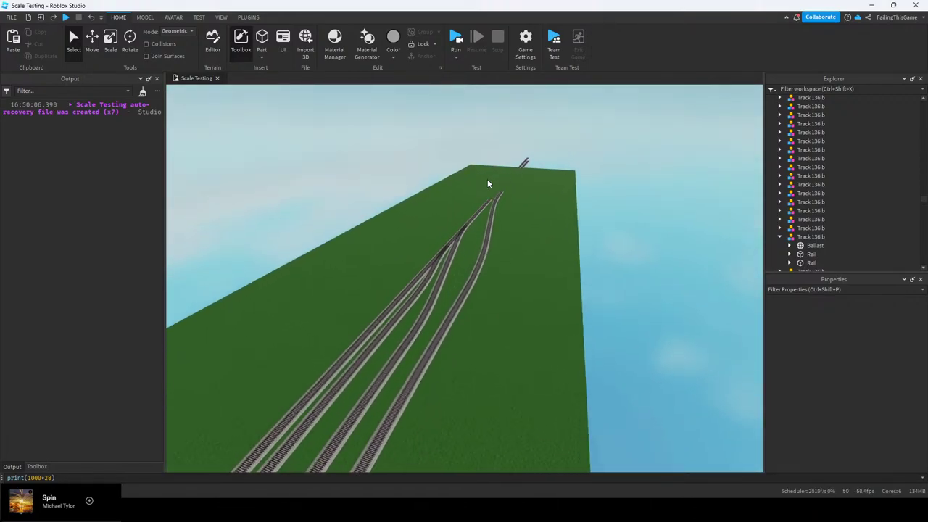
{"action": "scroll", "coordinate": [488, 183], "scroll_direction": "up", "scroll_amount": 10}
{"action": "right_click_drag", "start_coordinate": [488, 184], "coordinate": [519, 206]}
{"action": "key", "text": "w"}
{"action": "key", "text": "q"}
{"action": "key", "text": "d"}
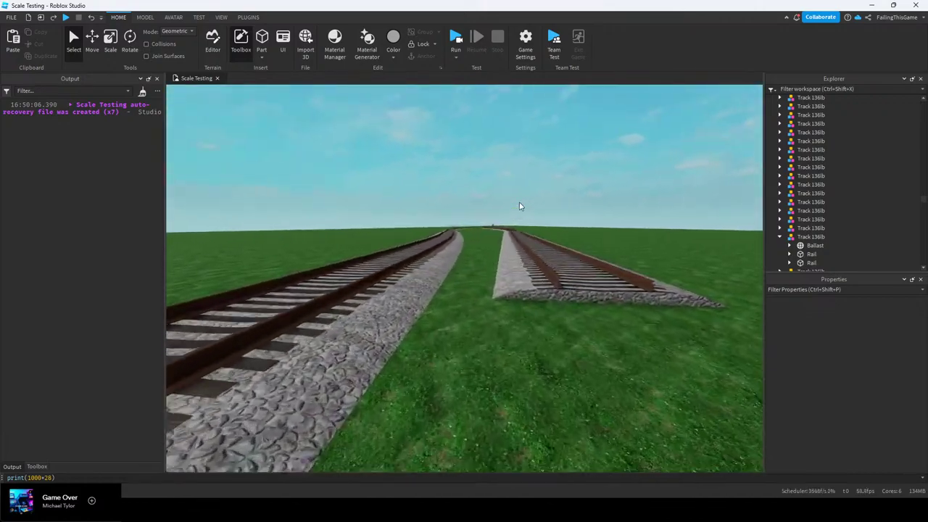
{"action": "key", "text": "w"}
{"action": "key", "text": "e"}
{"action": "key", "text": "e"}
{"action": "key", "text": "w"}
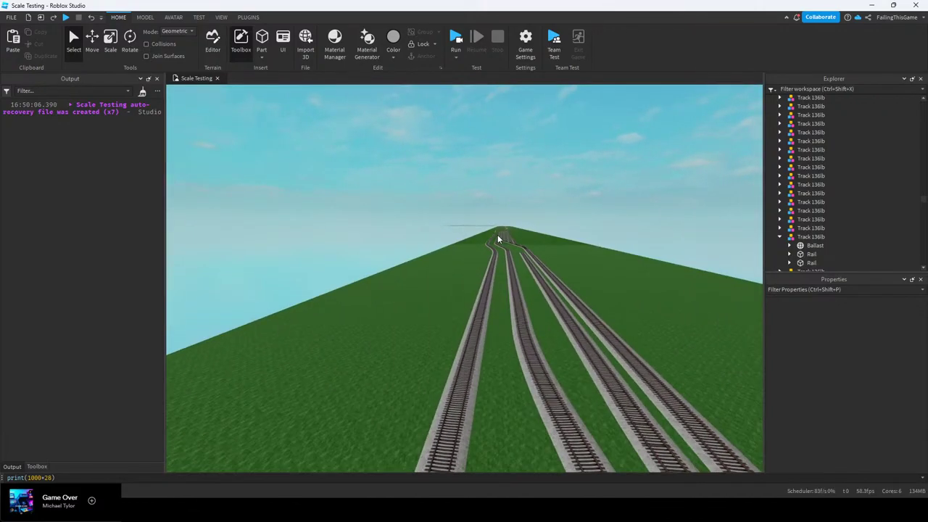
Select all four Glider parts of the locomotive in TrainTestModel and set their transparency to 0
{"action": "left_click", "coordinate": [496, 232]}
{"action": "key", "text": "f"}
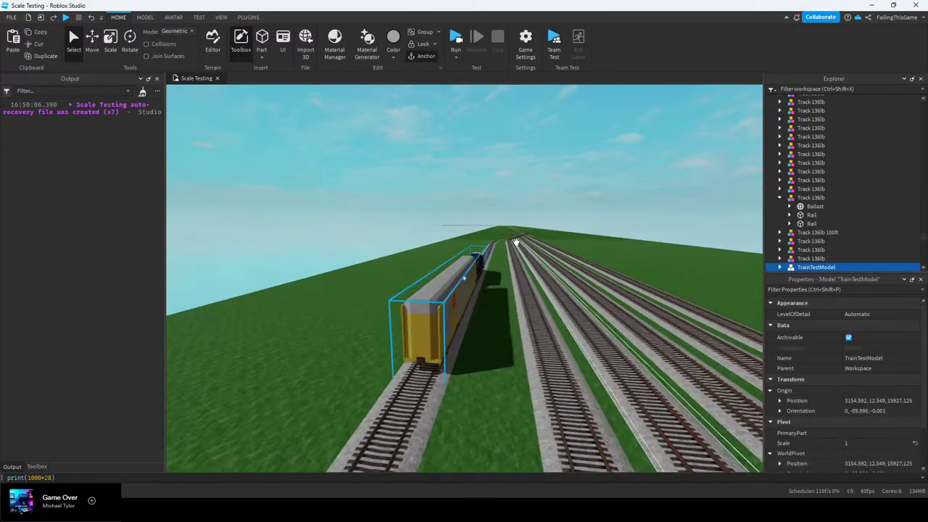
{"action": "left_click", "coordinate": [499, 242]}
{"action": "key", "text": "w"}
{"action": "right_click_drag", "start_coordinate": [499, 242], "coordinate": [540, 239]}
{"action": "key", "text": "w"}
{"action": "key", "text": "d"}
{"action": "left_click", "coordinate": [411, 263]}
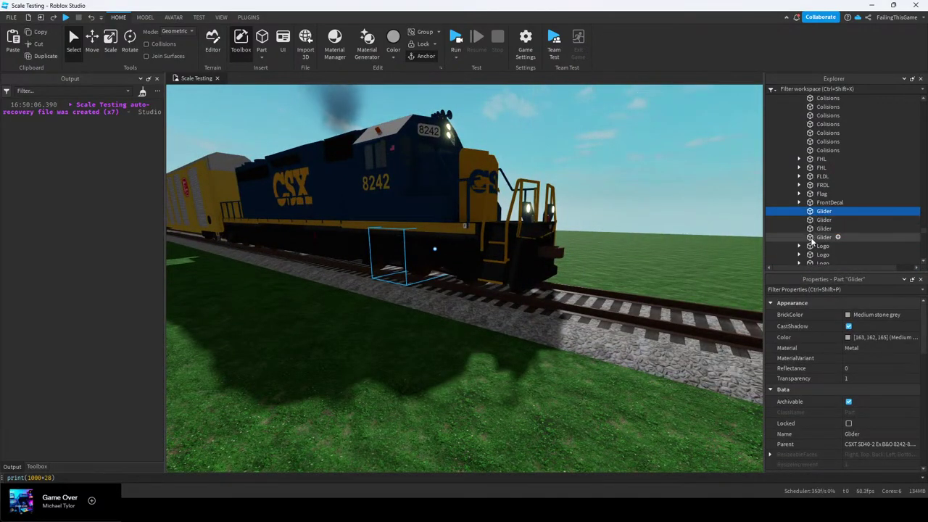
{"action": "key", "text": "Return"}
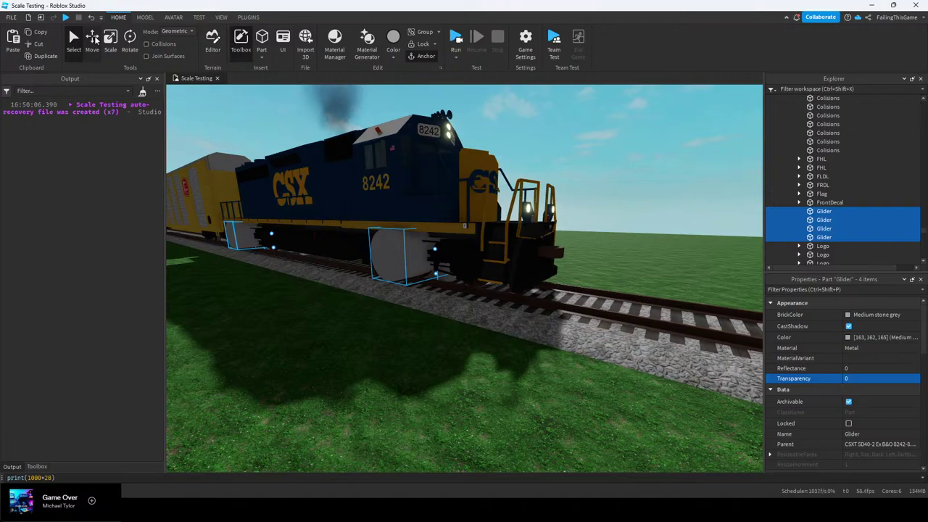
Set the move snap increment to 10 studs and shift the four Glider parts sideways clear of the locomotive
{"action": "left_click", "coordinate": [93, 41]}
{"action": "left_click", "coordinate": [145, 17]}
{"action": "left_click", "coordinate": [224, 49]}
{"action": "type", "text": "10 studs"}
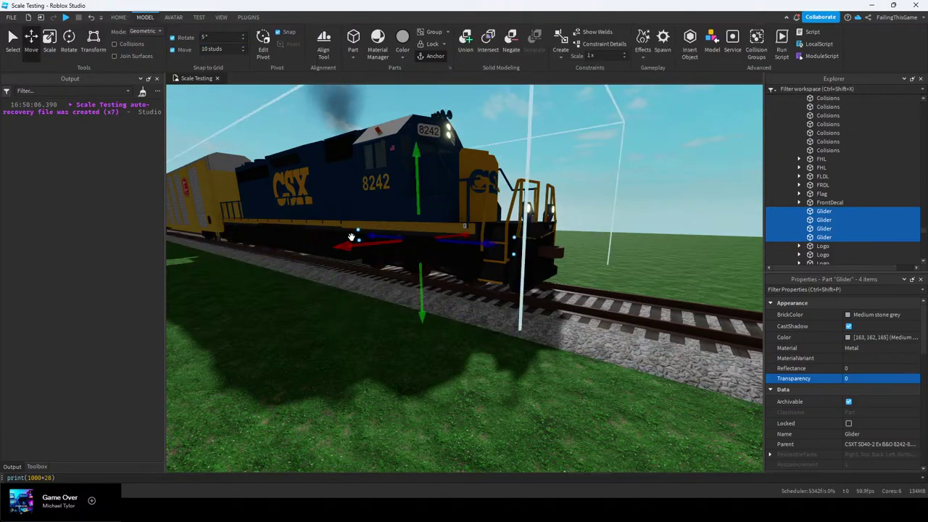
{"action": "type", "text": "w"}
{"action": "right_click_drag", "start_coordinate": [351, 237], "coordinate": [356, 242]}
{"action": "key", "text": "q"}
{"action": "right_click_drag", "start_coordinate": [522, 264], "coordinate": [519, 265]}
{"action": "key", "text": "q"}
{"action": "key", "text": "e"}
{"action": "key", "text": "s"}
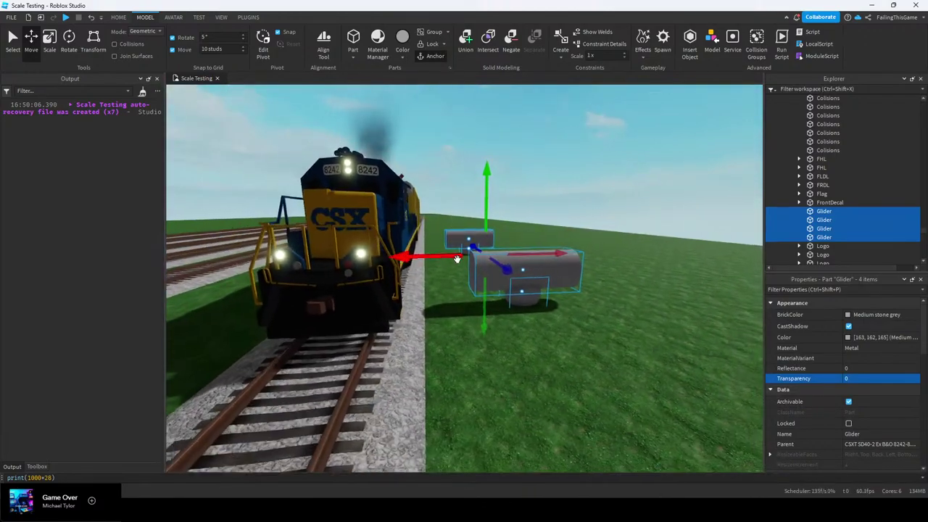
Slide the four Glider parts back under the locomotive, clear the selection and set the move snap increment to 0.05 studs
{"action": "left_click_drag", "start_coordinate": [456, 259], "coordinate": [355, 280]}
{"action": "key", "text": "a"}
{"action": "key", "text": "w"}
{"action": "key", "text": "q"}
{"action": "right_click_drag", "start_coordinate": [546, 265], "coordinate": [548, 263]}
{"action": "key", "text": "e"}
{"action": "key", "text": "s"}
{"action": "key", "text": "a"}
{"action": "left_click", "coordinate": [457, 153]}
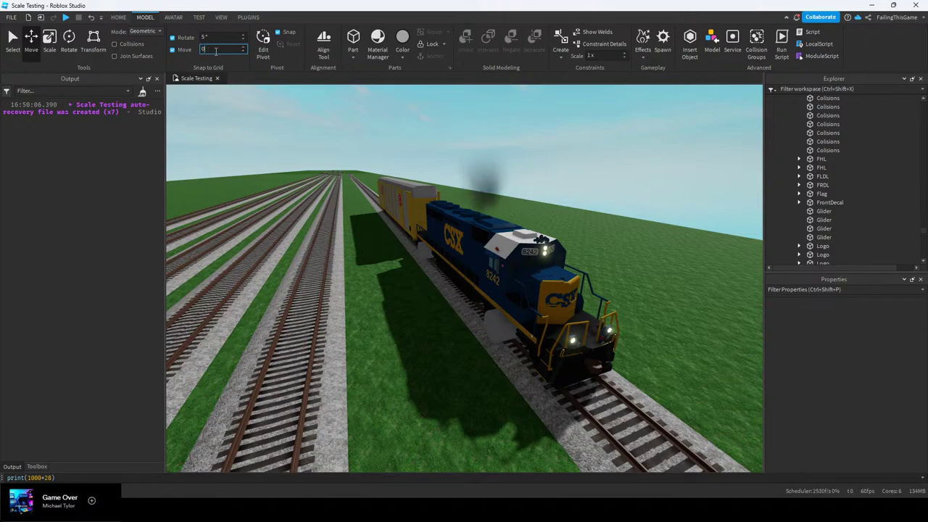
{"action": "left_click", "coordinate": [450, 119]}
Follow the main line past the train to the far end of the baseplate and examine the distant track layout
{"action": "key", "text": "w"}
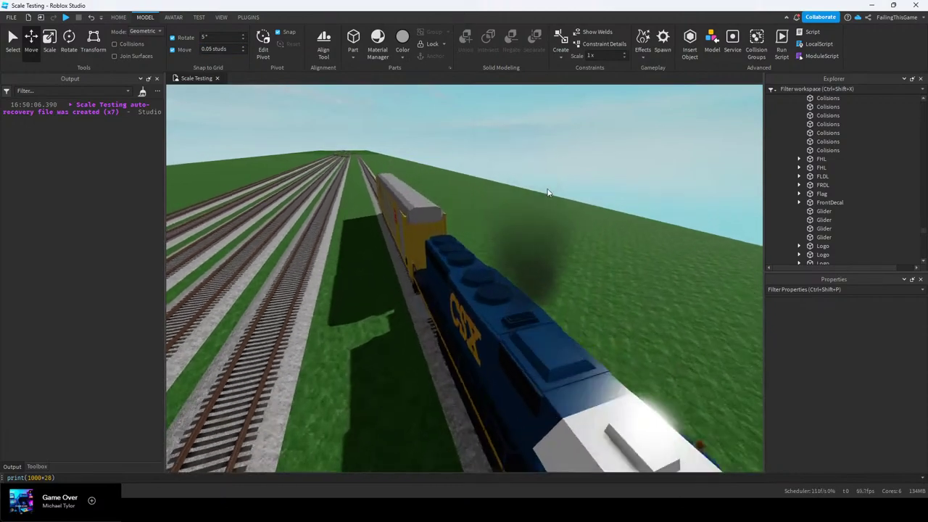
{"action": "right_click_drag", "start_coordinate": [548, 190], "coordinate": [469, 234]}
{"action": "key", "text": "d"}
{"action": "key", "text": "w"}
{"action": "key", "text": "w"}
{"action": "key", "text": "w"}
{"action": "key", "text": "w"}
{"action": "key", "text": "w"}
{"action": "key", "text": "e"}
{"action": "key", "text": "w"}
{"action": "key", "text": "e"}
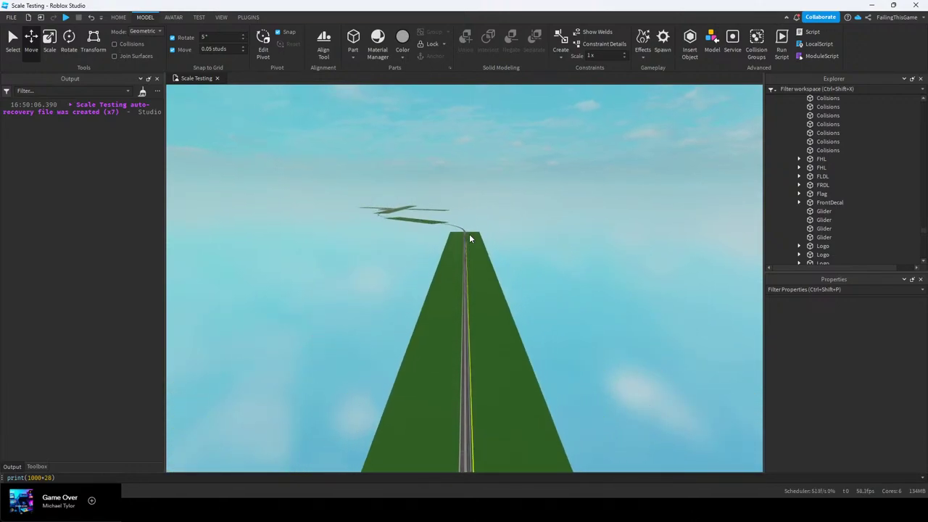
Return along the main line to the crossover between the two tracks and select its first Track 136lb piece
{"action": "key", "text": "q"}
{"action": "key", "text": "w"}
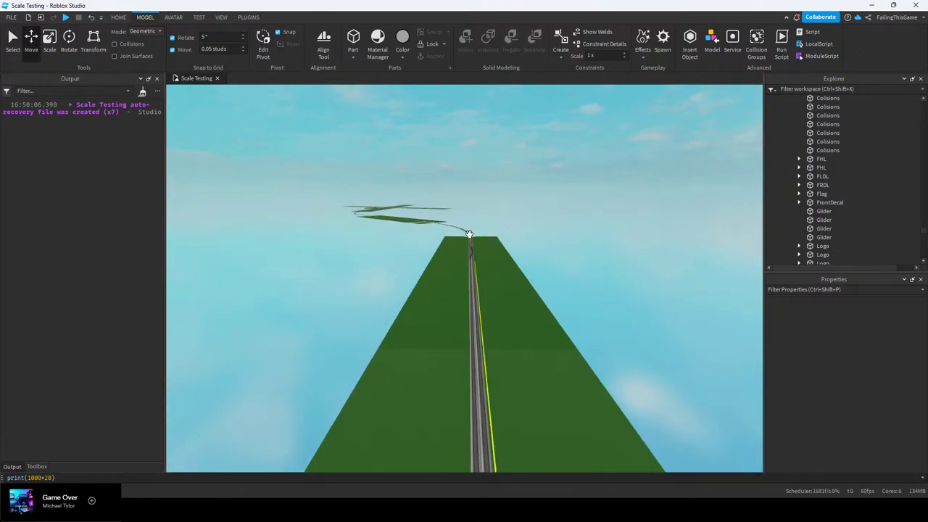
{"action": "key", "text": "w"}
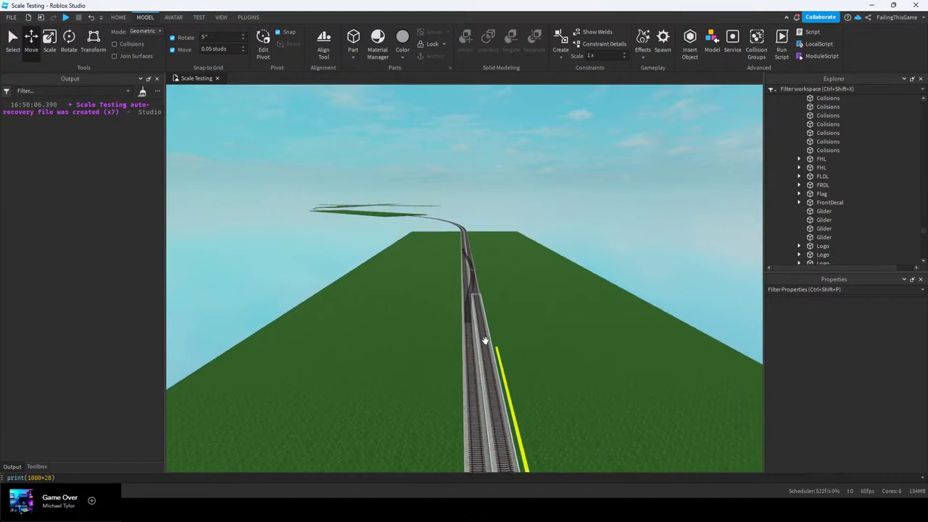
{"action": "right_click_drag", "start_coordinate": [486, 341], "coordinate": [448, 352]}
{"action": "left_click", "coordinate": [469, 299]}
{"action": "left_click", "coordinate": [450, 349], "text": "ctrl"}
{"action": "key", "text": "w"}
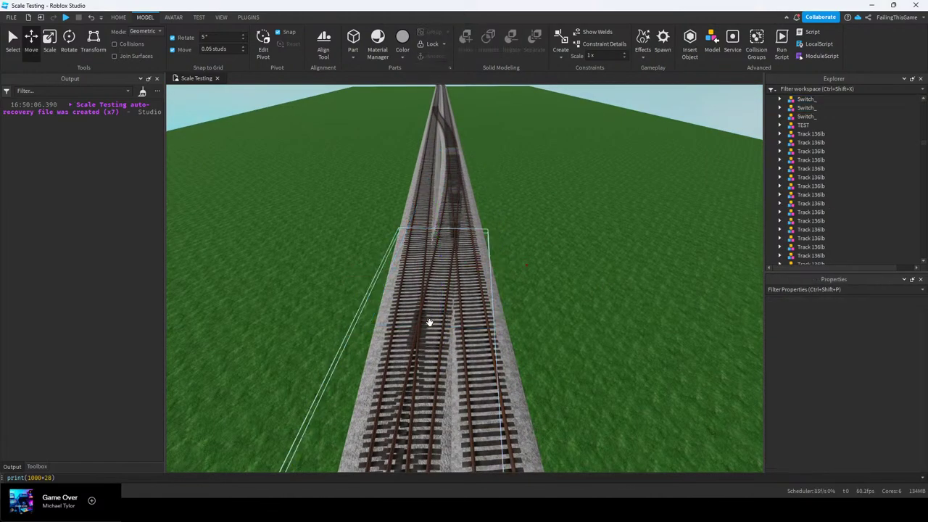
{"action": "right_click_drag", "start_coordinate": [440, 296], "coordinate": [484, 312]}
{"action": "key", "text": "d"}
{"action": "mouse_move", "coordinate": [449, 276]}
{"action": "right_mouse_down"}
{"action": "mouse_move", "coordinate": [442, 300]}
{"action": "mouse_move", "coordinate": [454, 290]}
{"action": "right_mouse_up"}
{"action": "left_click", "coordinate": [454, 289]}
{"action": "key", "text": "w"}
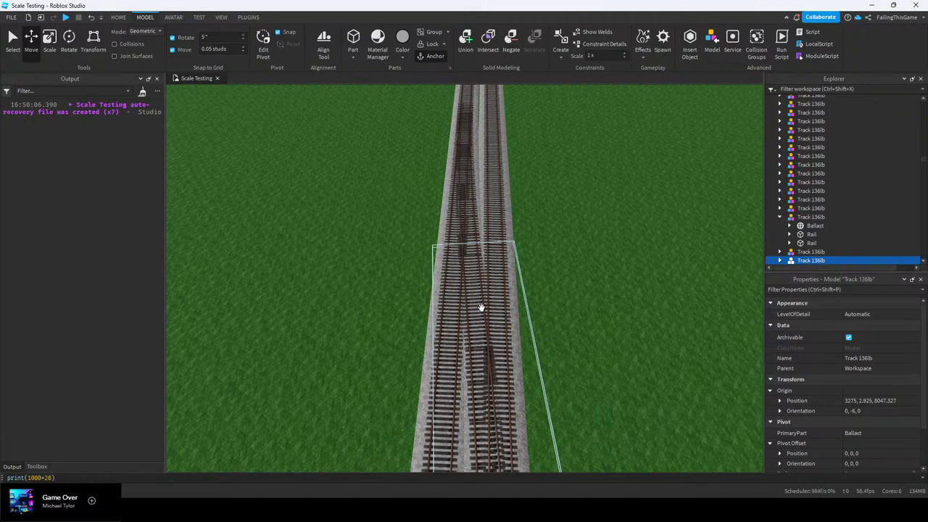
Add the crossover's remaining Switch_ and track models to the selection so that seven models are selected
{"action": "left_click", "coordinate": [476, 243], "text": "ctrl"}
{"action": "left_click", "coordinate": [489, 371], "text": "ctrl"}
{"action": "right_click_drag", "start_coordinate": [488, 371], "coordinate": [488, 371]}
{"action": "key", "text": "s"}
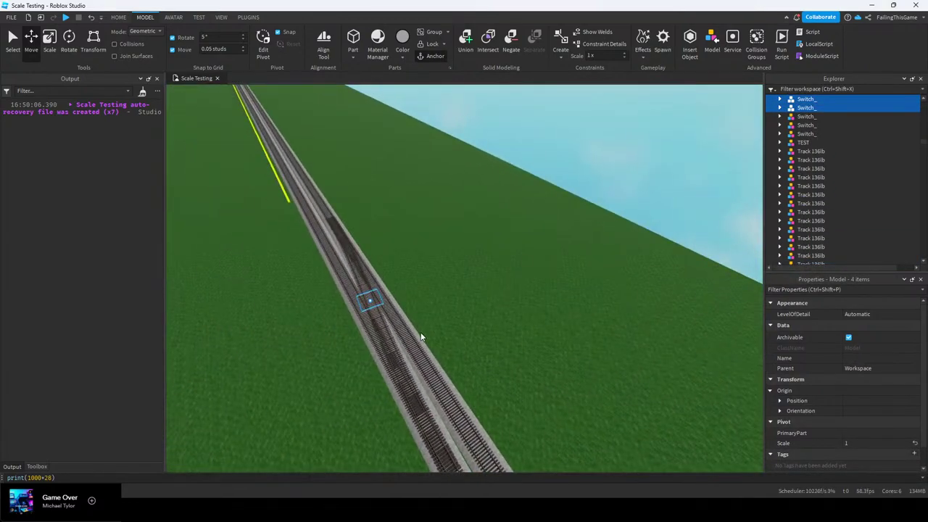
{"action": "left_click", "coordinate": [404, 333], "text": "ctrl"}
{"action": "left_click", "coordinate": [395, 306], "text": "ctrl"}
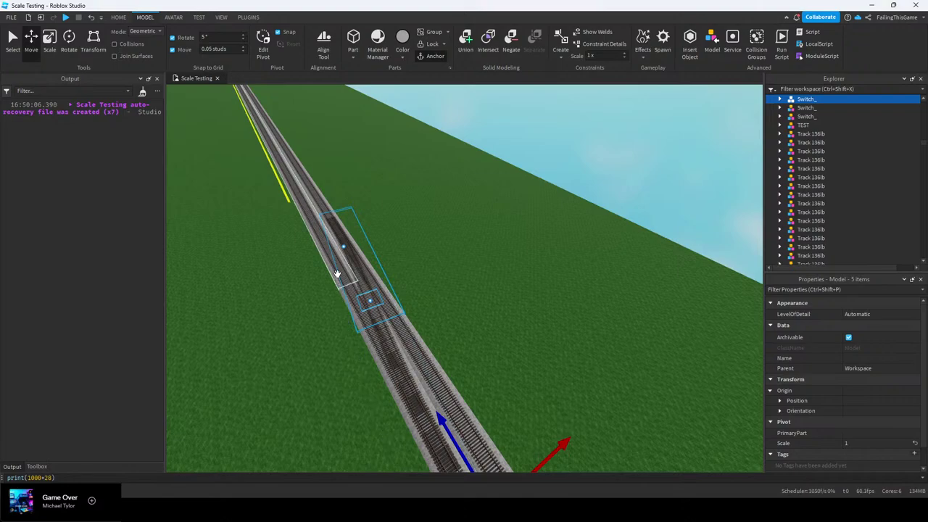
{"action": "left_click", "coordinate": [447, 352], "text": "ctrl"}
Slide the seven selected crossover models along the main line beyond the end of the baseplate
{"action": "right_click_drag", "start_coordinate": [361, 315], "coordinate": [478, 303]}
{"action": "scroll", "coordinate": [478, 302], "scroll_direction": "down", "scroll_amount": 5}
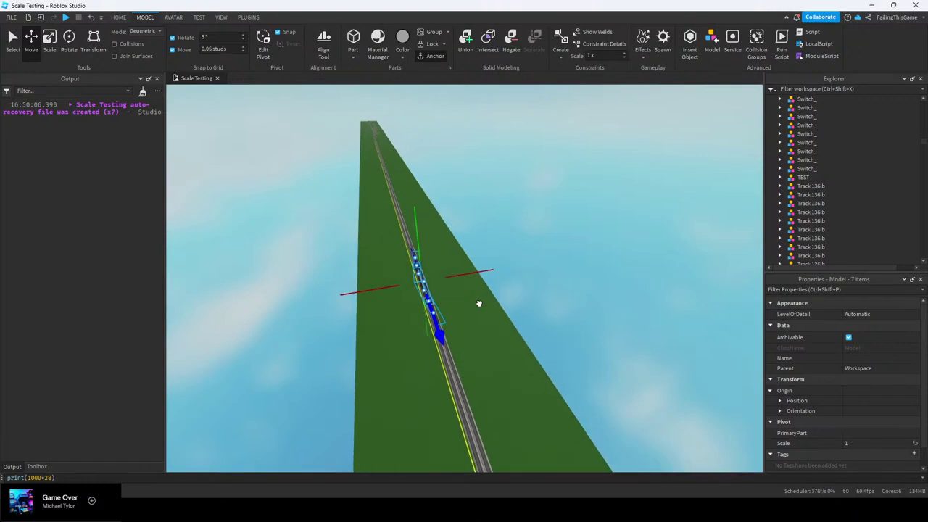
{"action": "key", "text": "s"}
{"action": "left_click_drag", "start_coordinate": [412, 316], "coordinate": [377, 135]}
{"action": "key", "text": "f"}
{"action": "right_click_drag", "start_coordinate": [409, 161], "coordinate": [498, 254]}
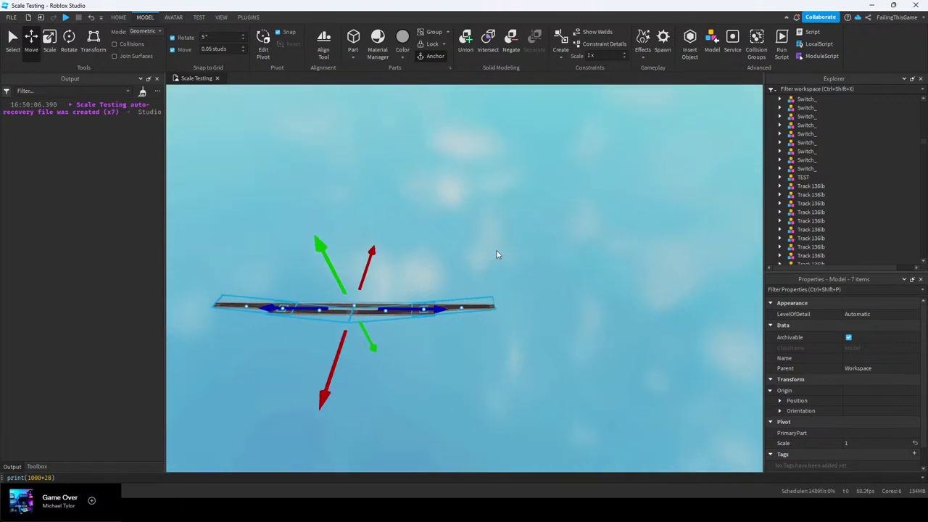
Duplicate the seven crossover models and slide them onto the near edge of the yard's baseplate
{"action": "right_click_drag", "start_coordinate": [408, 308], "coordinate": [514, 306]}
{"action": "left_click_drag", "start_coordinate": [514, 306], "coordinate": [224, 352]}
{"action": "left_click_drag", "start_coordinate": [511, 260], "coordinate": [443, 290]}
{"action": "key", "text": "ctrl+d"}
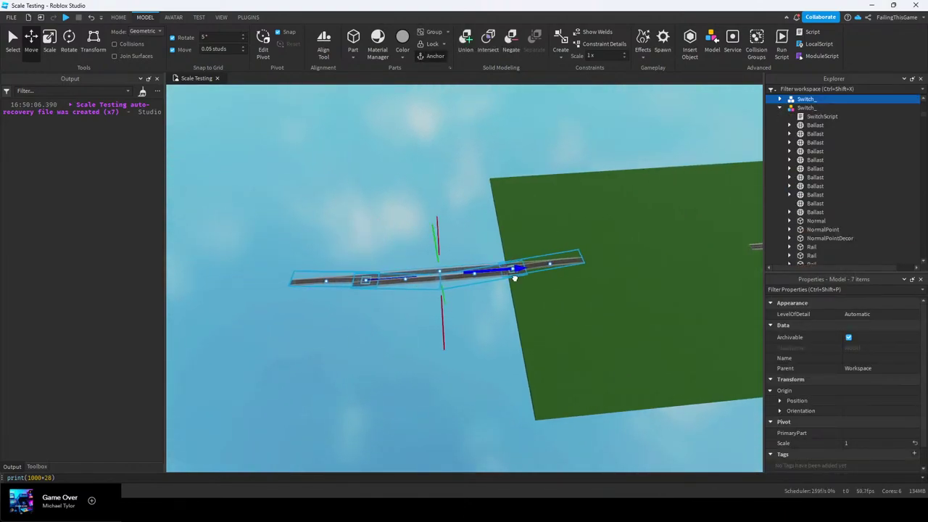
{"action": "left_click_drag", "start_coordinate": [514, 279], "coordinate": [534, 270]}
{"action": "left_click_drag", "start_coordinate": [456, 279], "coordinate": [506, 274]}
Examine the gap between the placed crossover and the curved yard tracks
{"action": "right_click_drag", "start_coordinate": [506, 275], "coordinate": [614, 167]}
{"action": "key", "text": "w"}
{"action": "key", "text": "w"}
{"action": "key", "text": "q"}
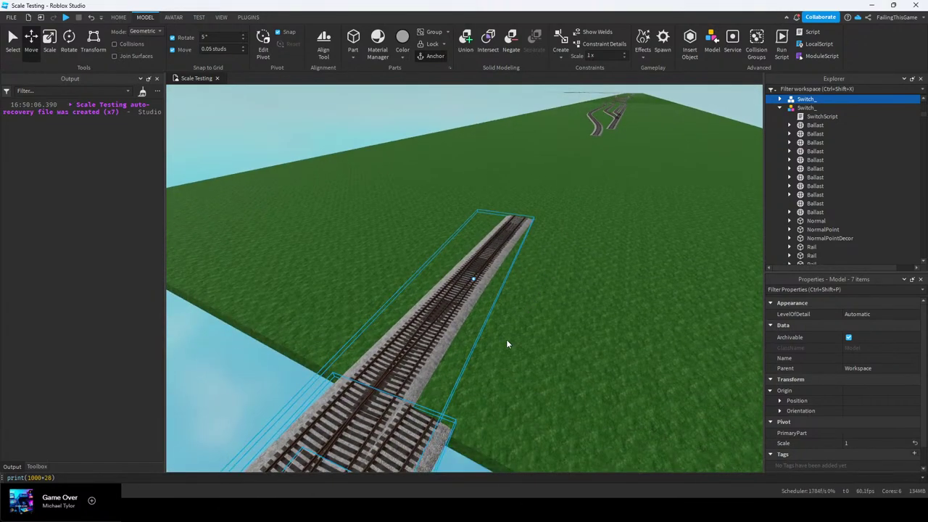
{"action": "right_click_drag", "start_coordinate": [506, 315], "coordinate": [506, 314]}
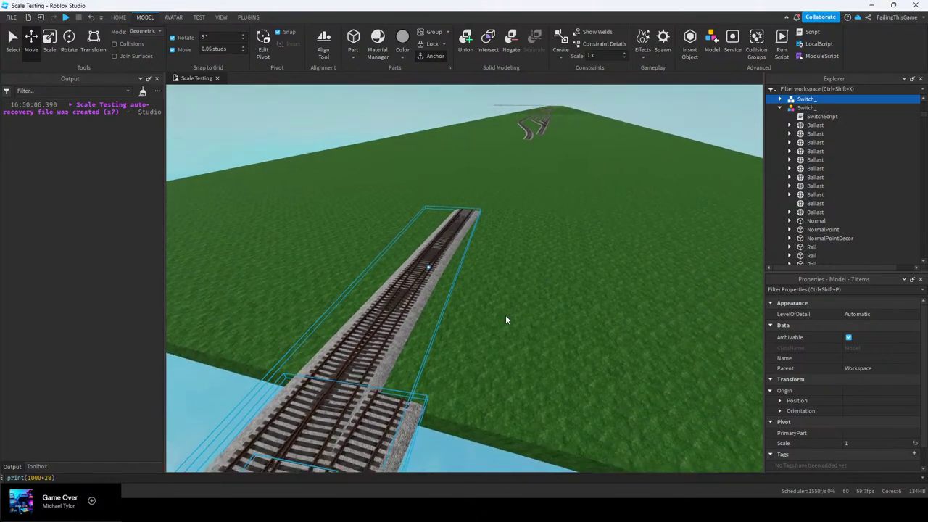
{"action": "key", "text": "e"}
{"action": "key", "text": "w"}
{"action": "key", "text": "s"}
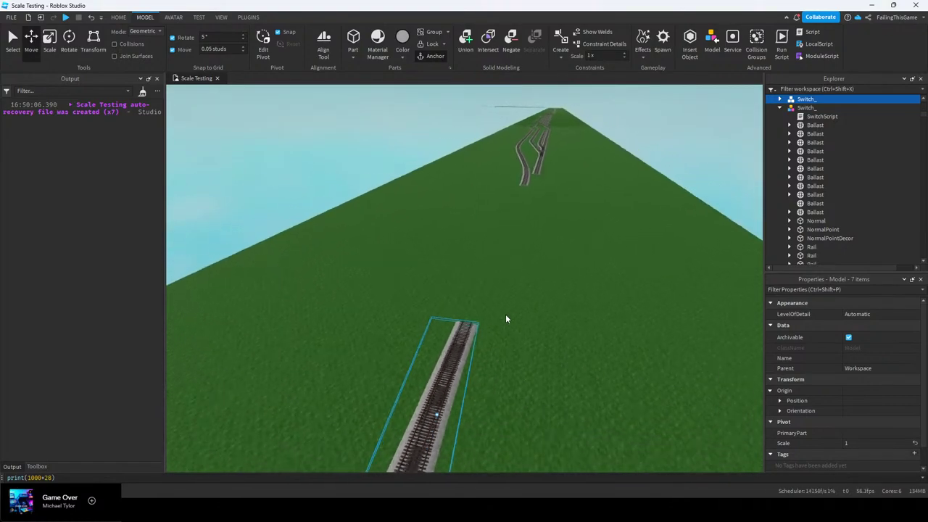
{"action": "right_click_drag", "start_coordinate": [506, 315], "coordinate": [528, 293]}
{"action": "key", "text": "e"}
{"action": "key", "text": "w"}
Select the two parallel Track 136lb pieces beyond the crossover and slide them into the gap before the yard tracks
{"action": "left_click", "coordinate": [528, 293]}
{"action": "key", "text": "d"}
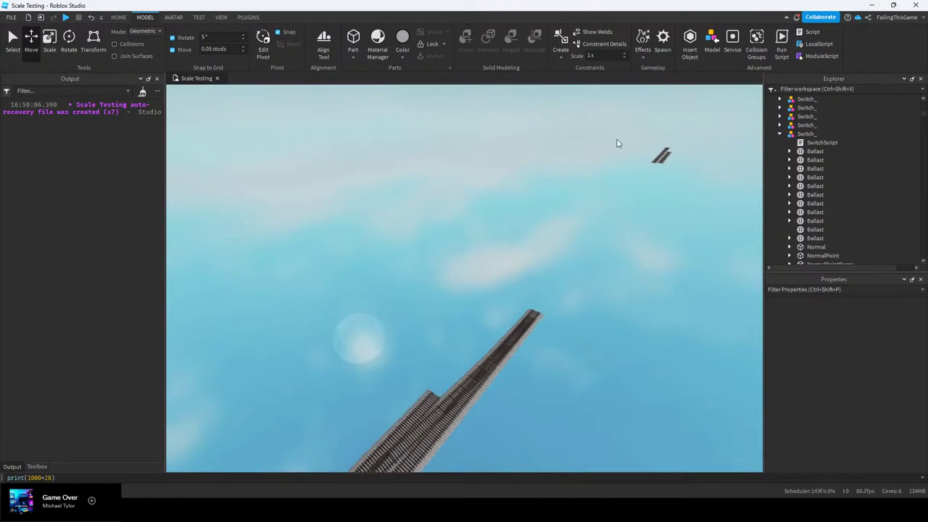
{"action": "left_click_drag", "start_coordinate": [617, 140], "coordinate": [689, 201]}
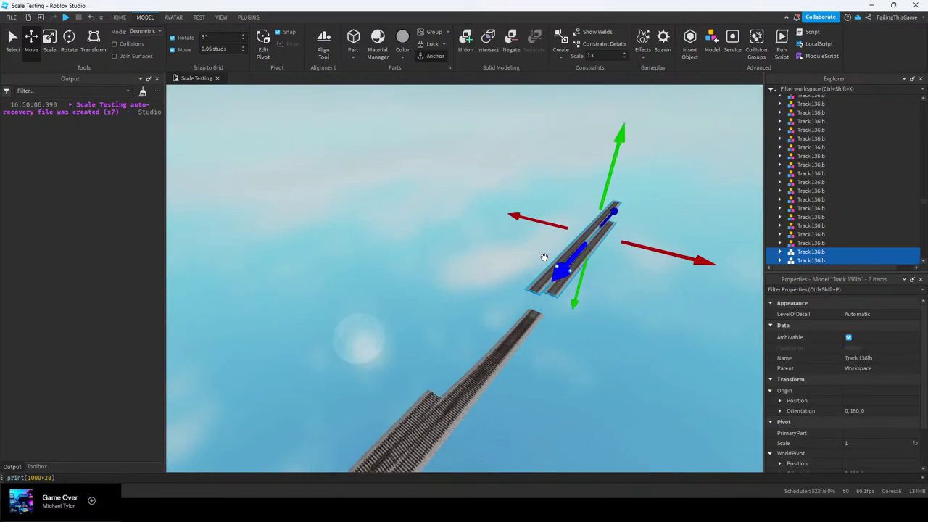
{"action": "left_click_drag", "start_coordinate": [561, 270], "coordinate": [535, 294]}
{"action": "right_click_drag", "start_coordinate": [562, 270], "coordinate": [535, 294]}
{"action": "key", "text": "w"}
{"action": "left_click_drag", "start_coordinate": [534, 294], "coordinate": [415, 246]}
{"action": "right_click_drag", "start_coordinate": [435, 248], "coordinate": [436, 250]}
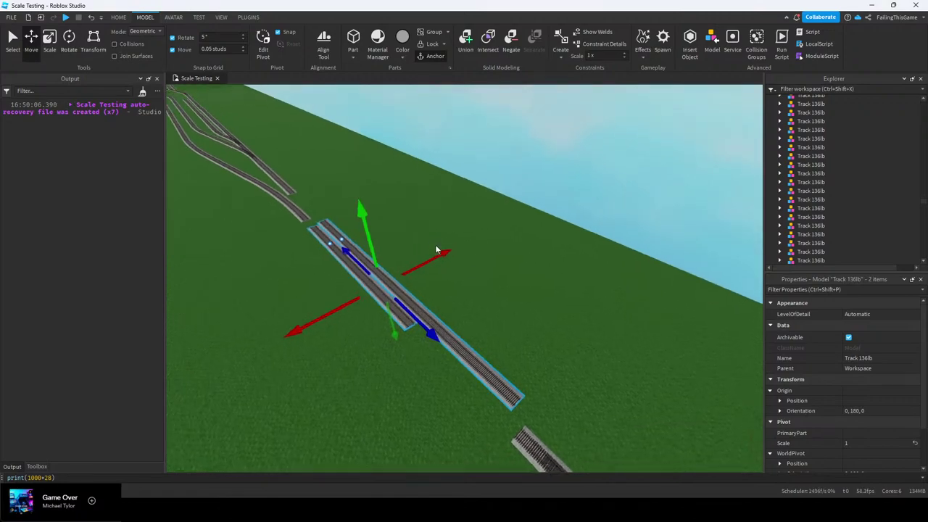
Delete the longer of the two straight track pieces between the crossover and the yard
{"action": "right_click_drag", "start_coordinate": [459, 325], "coordinate": [461, 331]}
{"action": "left_click", "coordinate": [459, 325]}
{"action": "key", "text": "Delete"}
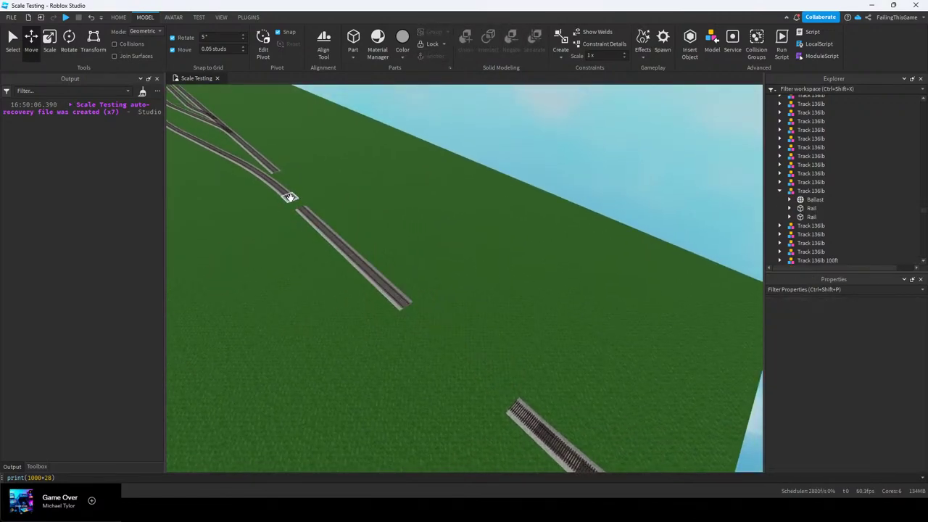
Select the remaining straight track piece and slide it closer to the end of the curved yard track
{"action": "left_click", "coordinate": [290, 198]}
{"action": "key", "text": "w"}
{"action": "left_click", "coordinate": [406, 229]}
{"action": "left_click", "coordinate": [411, 263]}
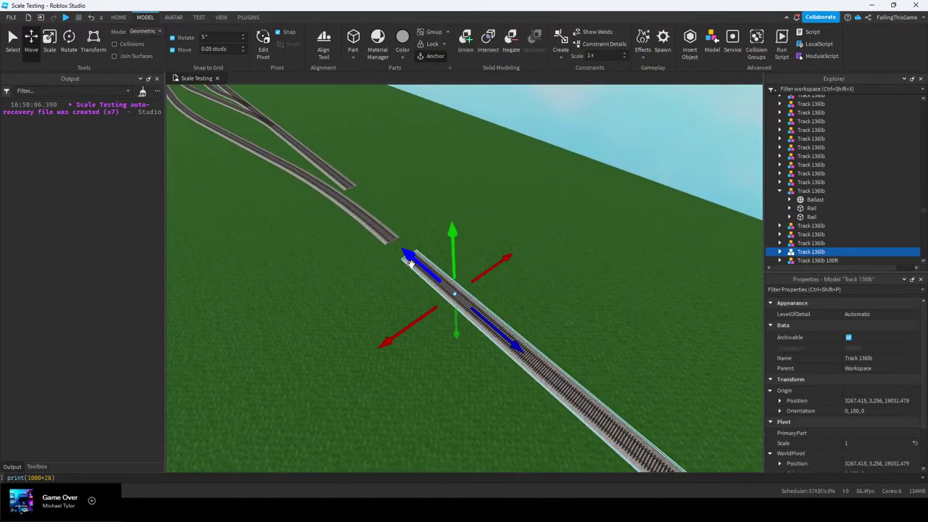
{"action": "key", "text": "w"}
{"action": "right_click_drag", "start_coordinate": [411, 263], "coordinate": [412, 264]}
{"action": "scroll", "coordinate": [540, 273], "scroll_direction": "up", "scroll_amount": 8}
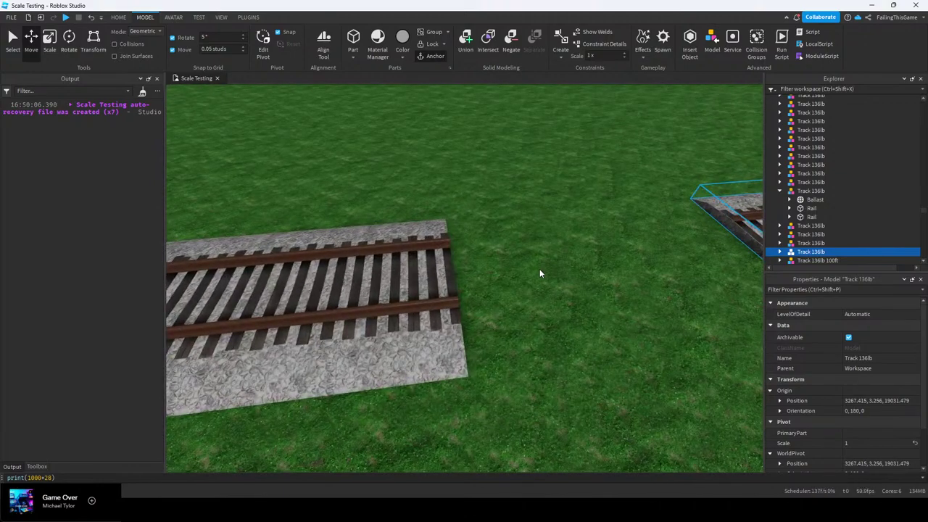
{"action": "left_click_drag", "start_coordinate": [581, 266], "coordinate": [389, 289]}
{"action": "scroll", "coordinate": [502, 273], "scroll_direction": "up", "scroll_amount": 1}
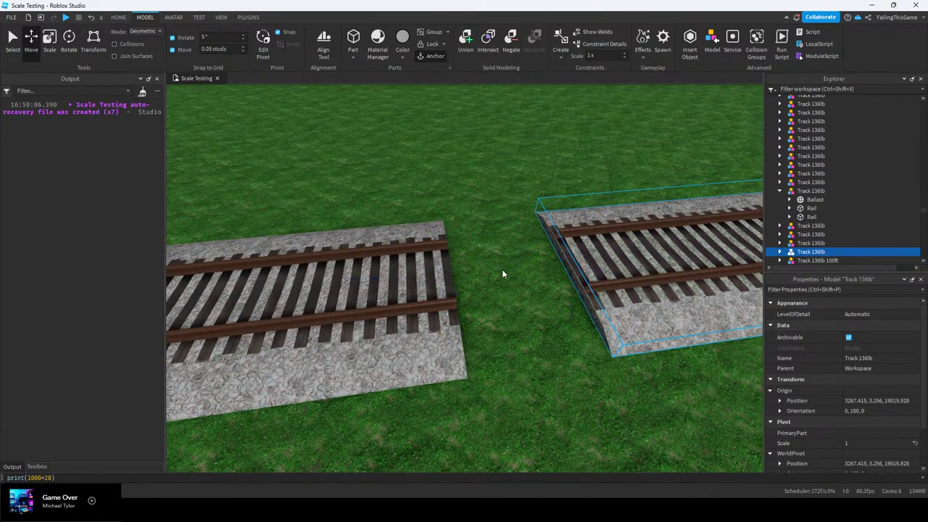
Slide the straight track piece up against the end of the curved yard track and clear the selection
{"action": "right_click_drag", "start_coordinate": [502, 270], "coordinate": [502, 270]}
{"action": "key", "text": "w"}
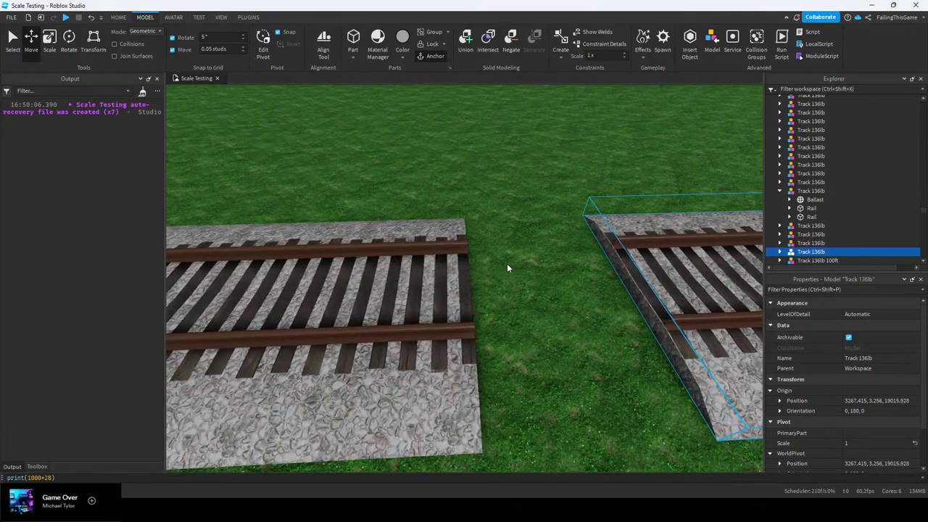
{"action": "key", "text": "w"}
{"action": "right_click_drag", "start_coordinate": [572, 275], "coordinate": [572, 275]}
{"action": "key", "text": "w"}
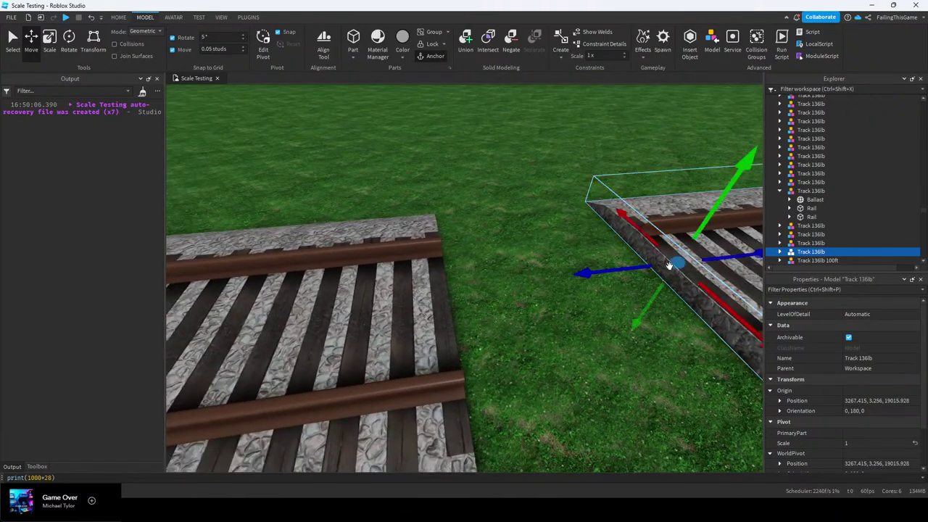
{"action": "left_click_drag", "start_coordinate": [614, 271], "coordinate": [412, 321]}
{"action": "left_click", "coordinate": [366, 165]}
Stretch the ballast of the straight track piece across the remaining gap to the crossover track
{"action": "right_click_drag", "start_coordinate": [432, 175], "coordinate": [444, 222]}
{"action": "key", "text": "s"}
{"action": "right_click_drag", "start_coordinate": [515, 275], "coordinate": [525, 248]}
{"action": "left_click", "coordinate": [457, 287]}
{"action": "left_click", "coordinate": [524, 249]}
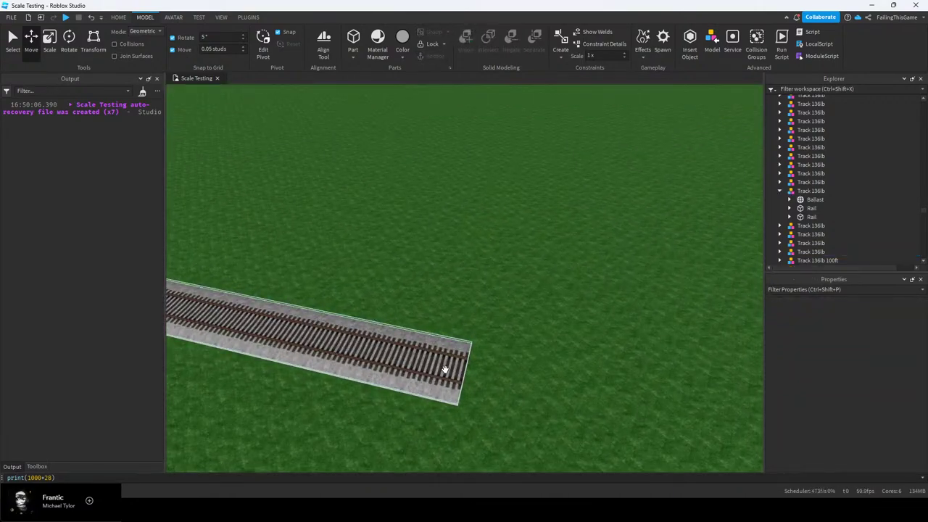
{"action": "right_click_drag", "start_coordinate": [509, 372], "coordinate": [510, 372]}
{"action": "left_click_drag", "start_coordinate": [510, 372], "coordinate": [537, 367]}
{"action": "scroll", "coordinate": [562, 370], "scroll_direction": "up", "scroll_amount": 10}
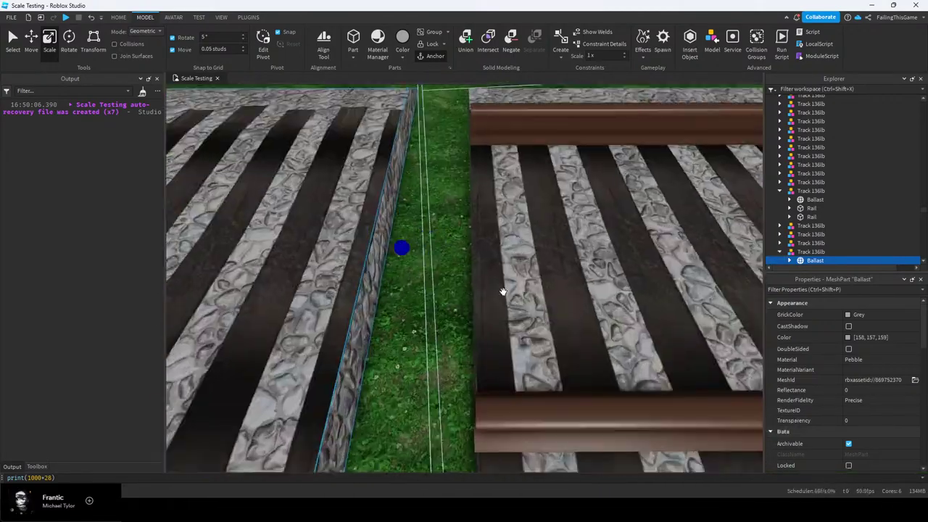
{"action": "scroll", "coordinate": [500, 261], "scroll_direction": "up", "scroll_amount": 8}
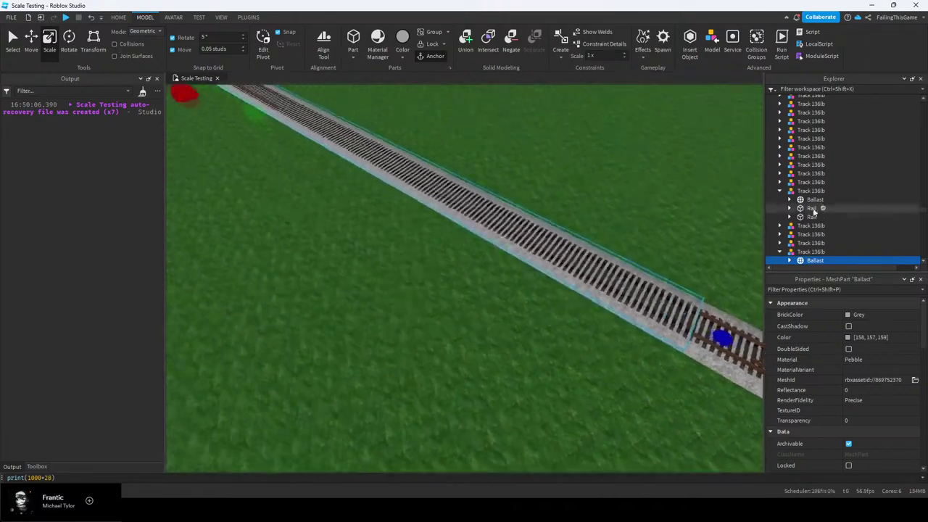
Stretch the straight piece's first rail along its ballast to meet the crossover track's rail
{"action": "scroll", "coordinate": [813, 209], "scroll_direction": "down", "scroll_amount": 2}
{"action": "left_click", "coordinate": [812, 219]}
{"action": "key", "text": "f"}
{"action": "right_click_drag", "start_coordinate": [531, 240], "coordinate": [531, 240]}
{"action": "key", "text": "d"}
{"action": "scroll", "coordinate": [530, 240], "scroll_direction": "up", "scroll_amount": 8}
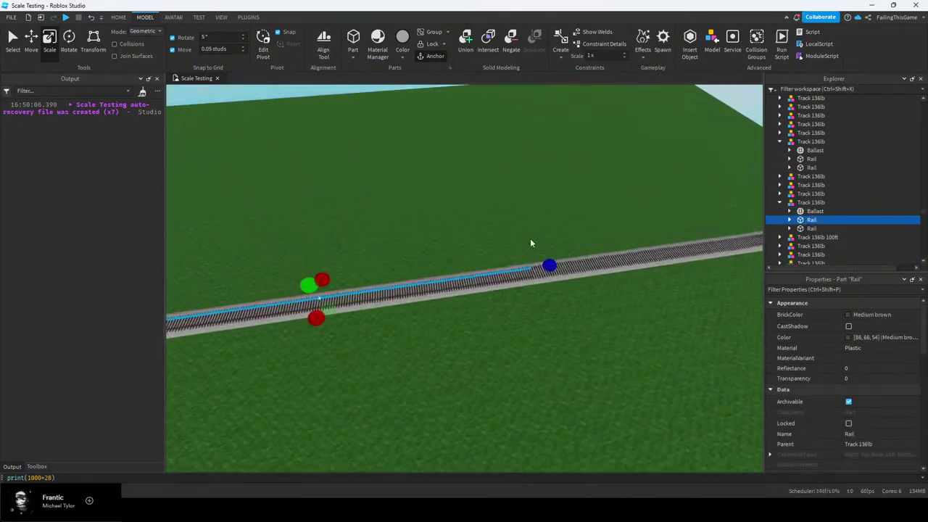
{"action": "key", "text": "d"}
{"action": "left_click_drag", "start_coordinate": [480, 309], "coordinate": [481, 310]}
{"action": "right_click_drag", "start_coordinate": [481, 310], "coordinate": [480, 309]}
{"action": "scroll", "coordinate": [487, 298], "scroll_direction": "up", "scroll_amount": 8}
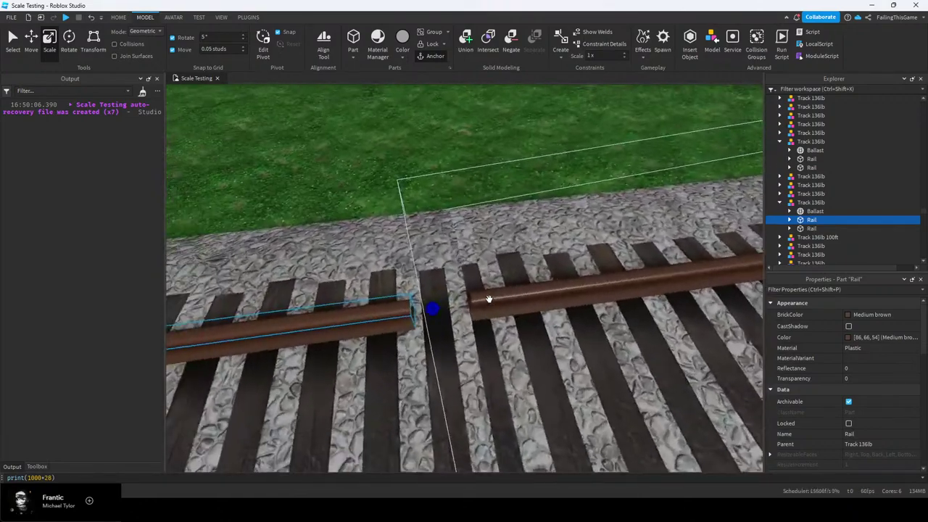
{"action": "right_click_drag", "start_coordinate": [488, 299], "coordinate": [433, 302]}
{"action": "key", "text": "d"}
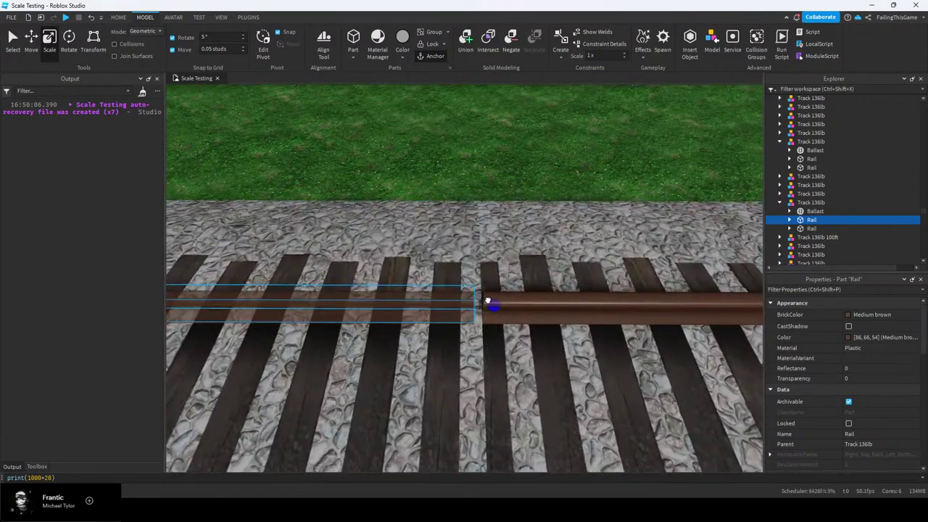
Stretch the straight piece's second rail to meet the matching rail of the crossover track
{"action": "scroll", "coordinate": [497, 298], "scroll_direction": "down", "scroll_amount": 5}
{"action": "left_click", "coordinate": [812, 228]}
{"action": "key", "text": "f"}
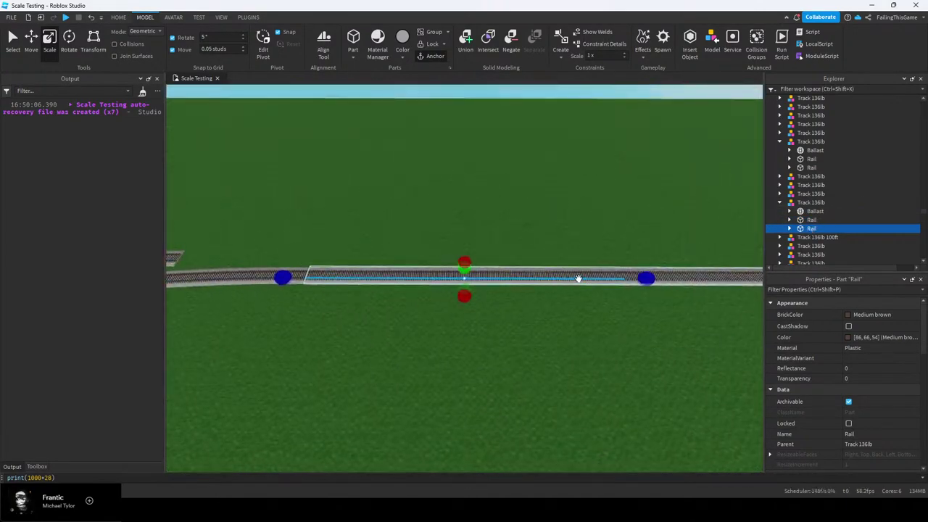
{"action": "right_click_drag", "start_coordinate": [659, 274], "coordinate": [659, 273]}
{"action": "scroll", "coordinate": [659, 273], "scroll_direction": "up", "scroll_amount": 5}
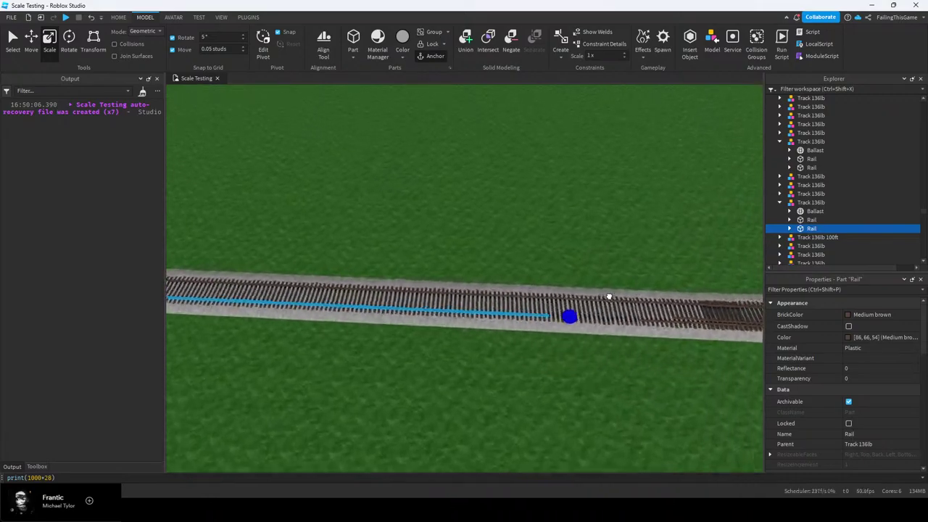
{"action": "scroll", "coordinate": [601, 299], "scroll_direction": "up", "scroll_amount": 3}
{"action": "left_click_drag", "start_coordinate": [599, 300], "coordinate": [491, 321]}
{"action": "scroll", "coordinate": [518, 314], "scroll_direction": "up", "scroll_amount": 8}
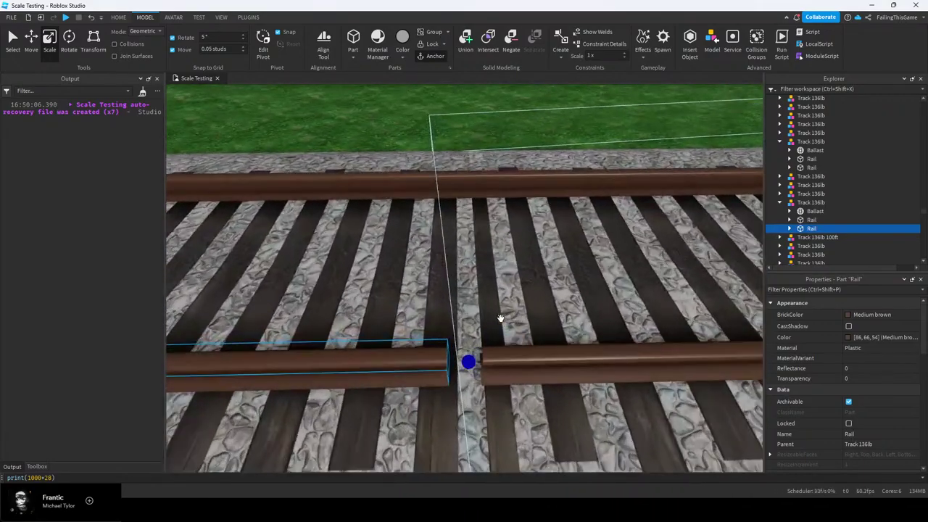
{"action": "right_click_drag", "start_coordinate": [500, 319], "coordinate": [500, 319]}
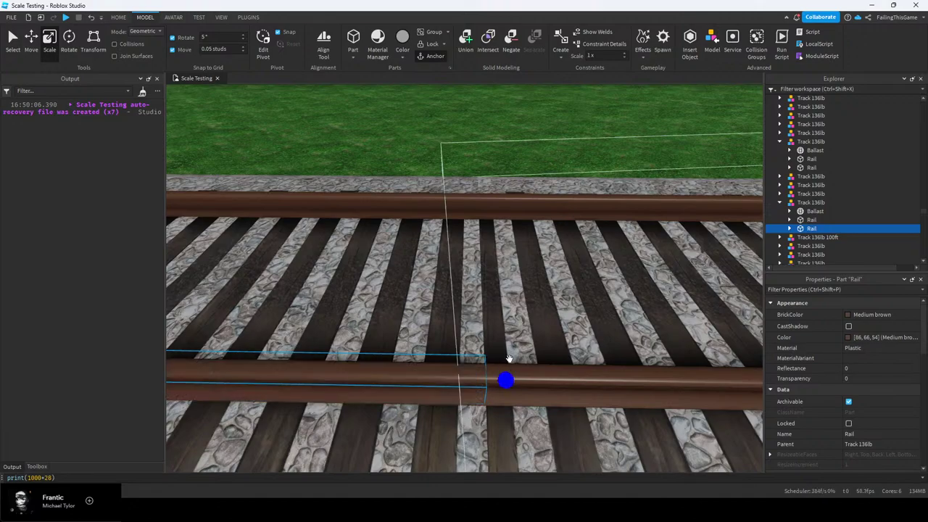
Collapse the expanded Track 136lb models in the object tree and clear the selection
{"action": "left_click", "coordinate": [488, 124]}
{"action": "right_click_drag", "start_coordinate": [488, 123], "coordinate": [465, 212]}
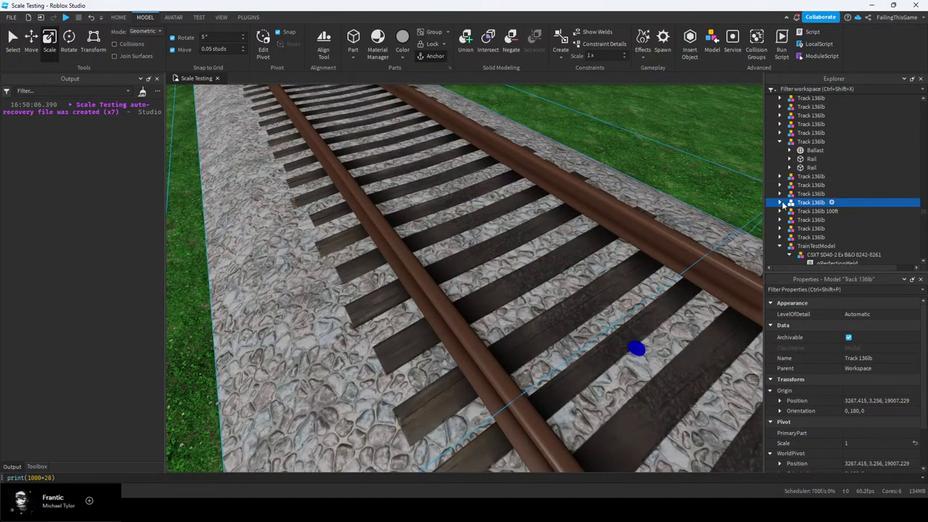
{"action": "key", "text": "f"}
{"action": "left_click", "coordinate": [780, 142]}
{"action": "right_click_drag", "start_coordinate": [603, 203], "coordinate": [597, 198]}
{"action": "left_click", "coordinate": [489, 202]}
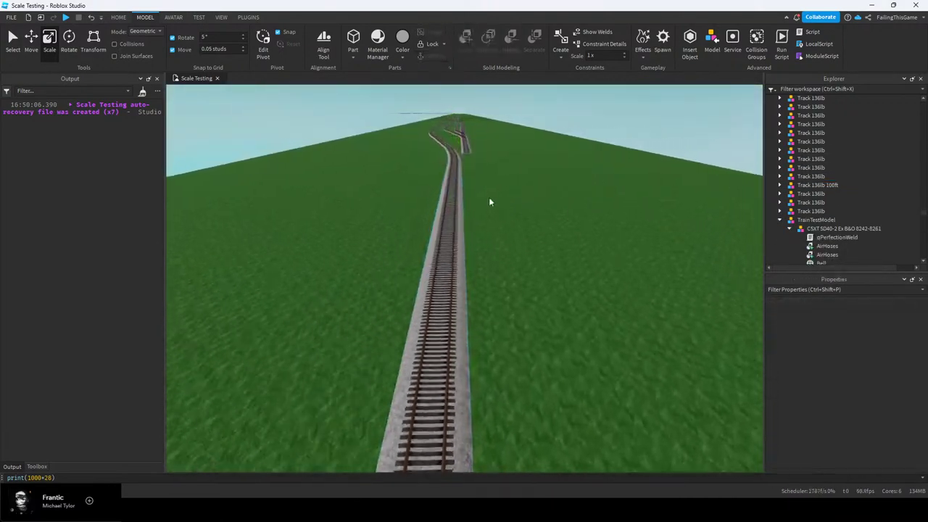
Stretch the ballast of the open-ended straight track along the main track until it meets the crossover's second track
{"action": "scroll", "coordinate": [490, 203], "scroll_direction": "down", "scroll_amount": 3}
{"action": "left_click", "coordinate": [474, 169]}
{"action": "key", "text": "f"}
{"action": "left_click", "coordinate": [574, 264]}
{"action": "right_click_drag", "start_coordinate": [573, 263], "coordinate": [496, 255]}
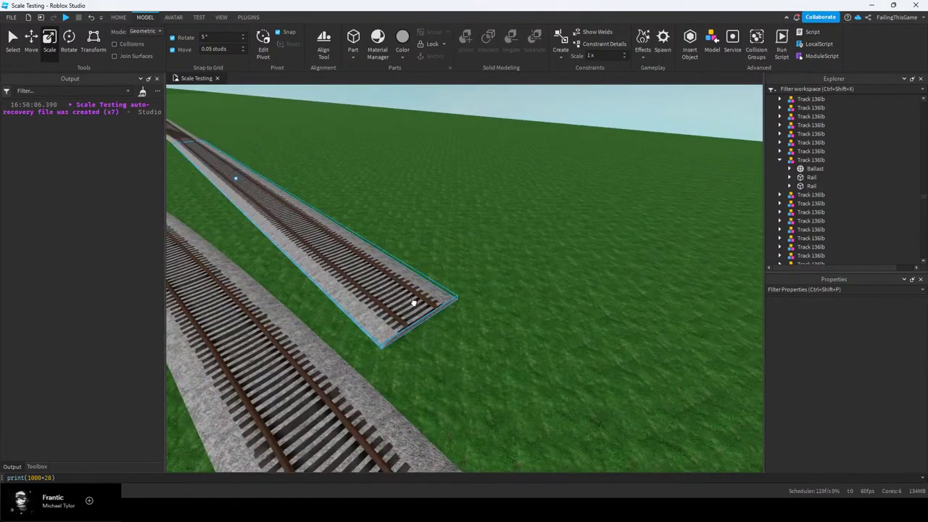
{"action": "left_click", "coordinate": [414, 303]}
{"action": "scroll", "coordinate": [457, 326], "scroll_direction": "up", "scroll_amount": 5}
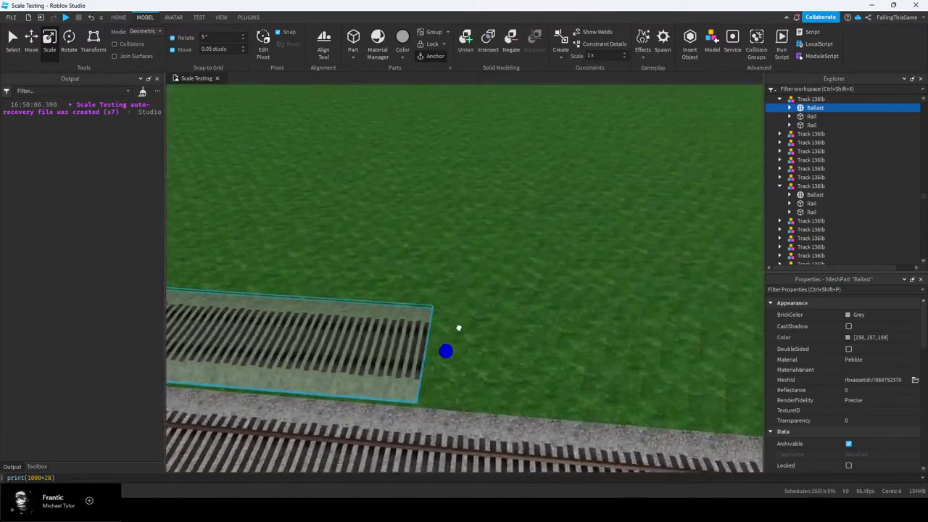
{"action": "right_click_drag", "start_coordinate": [459, 328], "coordinate": [459, 327]}
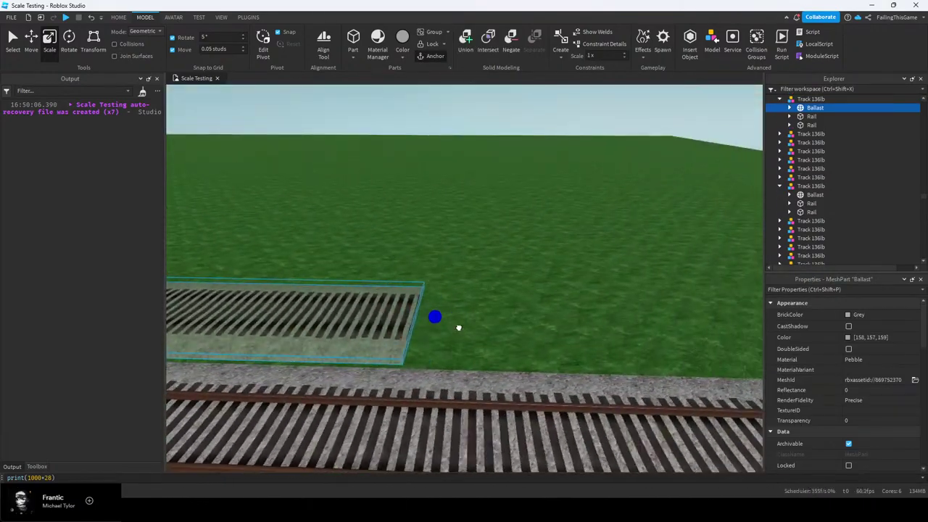
{"action": "key", "text": "d"}
{"action": "left_click_drag", "start_coordinate": [458, 328], "coordinate": [582, 285]}
{"action": "key", "text": "d"}
{"action": "right_click_drag", "start_coordinate": [582, 285], "coordinate": [582, 285]}
{"action": "key", "text": "w"}
{"action": "left_click_drag", "start_coordinate": [462, 242], "coordinate": [486, 238]}
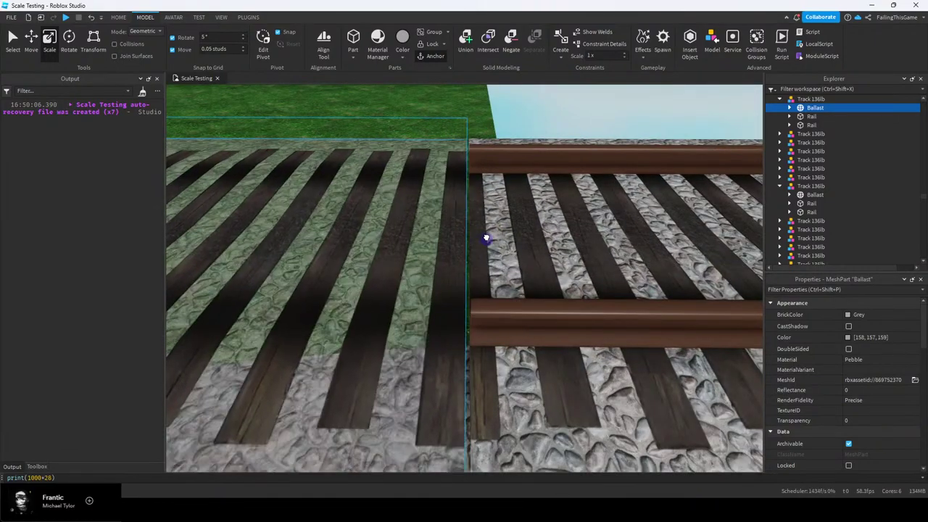
Stretch the first rail of that straight track along its ballast to meet the crossover's near rail
{"action": "left_click", "coordinate": [802, 116]}
{"action": "key", "text": "f"}
{"action": "right_click_drag", "start_coordinate": [486, 231], "coordinate": [486, 231]}
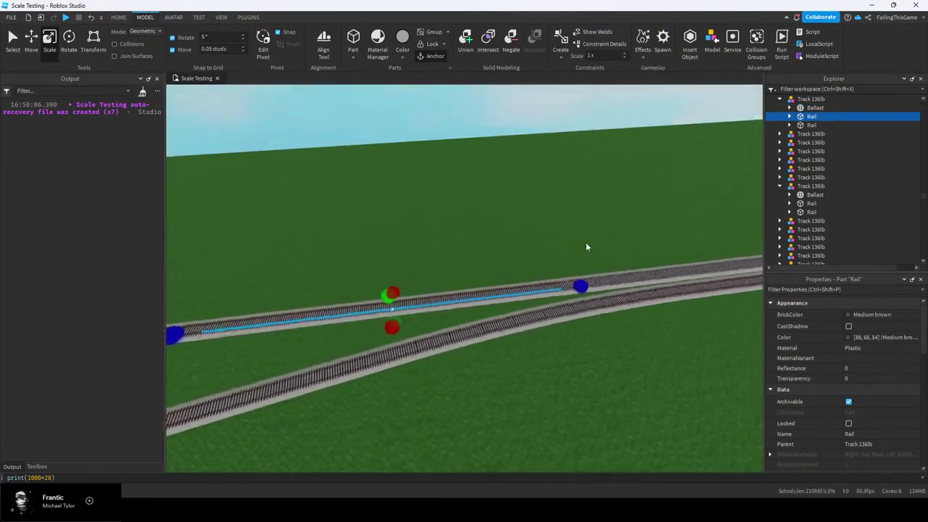
{"action": "right_click_drag", "start_coordinate": [586, 242], "coordinate": [583, 247]}
{"action": "key", "text": "w"}
{"action": "key", "text": "d"}
{"action": "right_click_drag", "start_coordinate": [476, 293], "coordinate": [530, 288]}
{"action": "key", "text": "w"}
{"action": "key", "text": "w"}
{"action": "key", "text": "d"}
{"action": "key", "text": "w"}
{"action": "left_click_drag", "start_coordinate": [433, 330], "coordinate": [478, 330]}
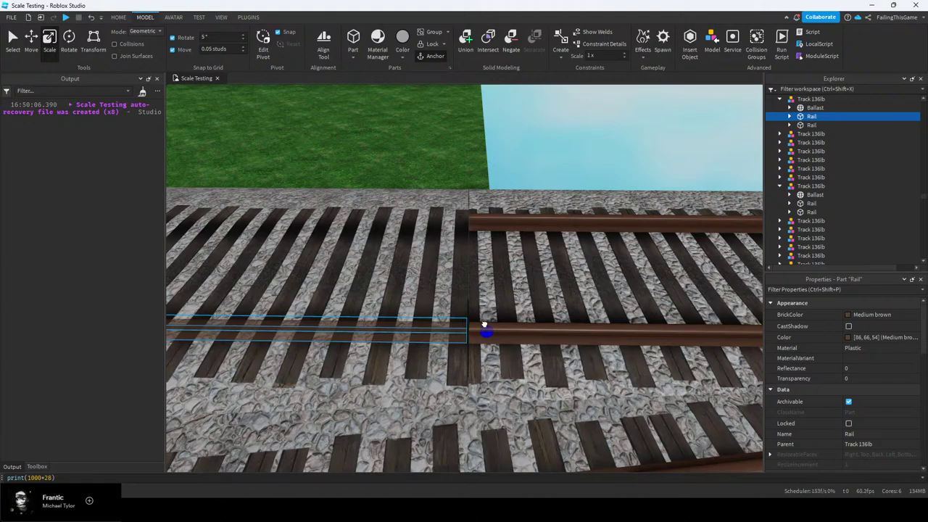
{"action": "key", "text": "w"}
{"action": "left_click", "coordinate": [469, 270]}
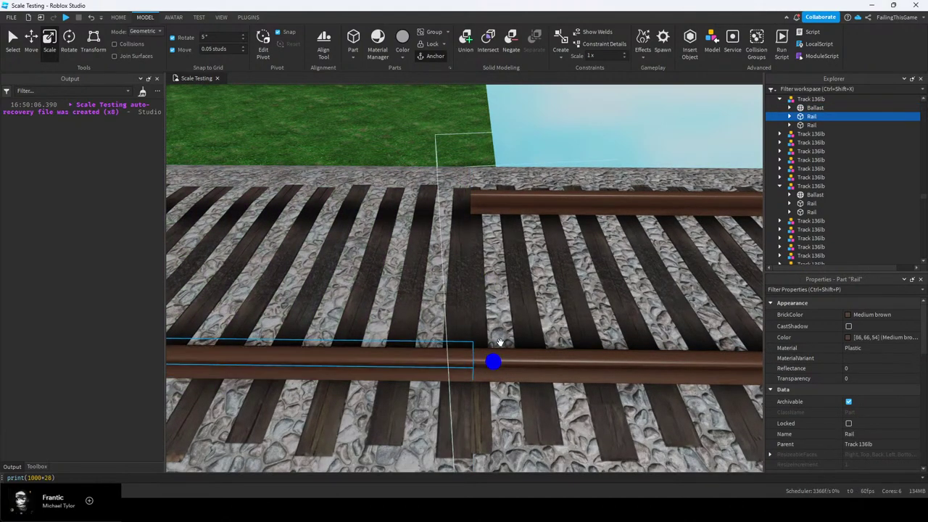
Stretch the second rail to meet the crossover's matching far rail, and collapse the track model in the object tree
{"action": "left_click", "coordinate": [809, 124]}
{"action": "key", "text": "f"}
{"action": "right_click_drag", "start_coordinate": [561, 259], "coordinate": [560, 263]}
{"action": "key", "text": "w"}
{"action": "left_click_drag", "start_coordinate": [460, 307], "coordinate": [481, 308]}
{"action": "right_click_drag", "start_coordinate": [489, 308], "coordinate": [490, 309]}
{"action": "key", "text": "w"}
{"action": "key", "text": "d"}
{"action": "left_click_drag", "start_coordinate": [489, 307], "coordinate": [482, 310]}
{"action": "scroll", "coordinate": [472, 290], "scroll_direction": "up", "scroll_amount": 5}
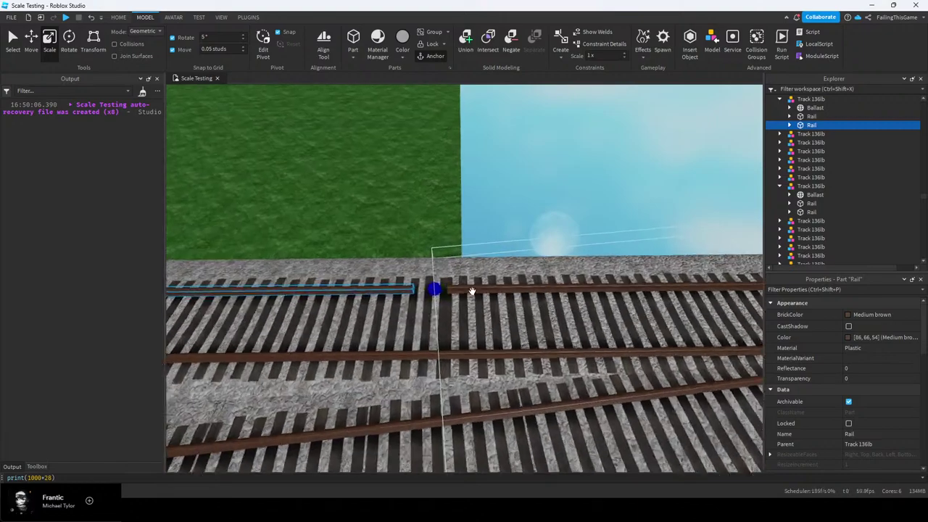
{"action": "right_click_drag", "start_coordinate": [472, 291], "coordinate": [472, 291]}
{"action": "key", "text": "w"}
{"action": "left_click_drag", "start_coordinate": [329, 324], "coordinate": [486, 319]}
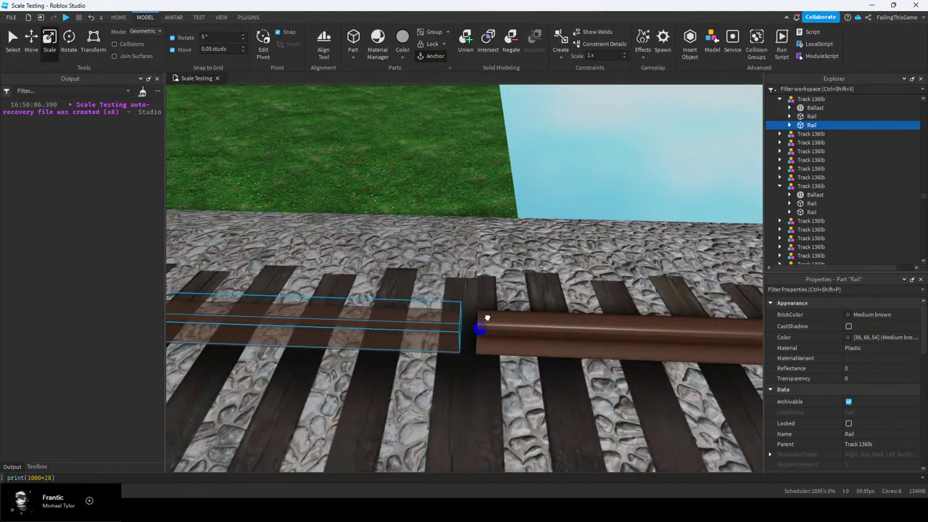
{"action": "right_click_drag", "start_coordinate": [503, 316], "coordinate": [502, 317]}
{"action": "key", "text": "s"}
{"action": "left_click", "coordinate": [526, 212]}
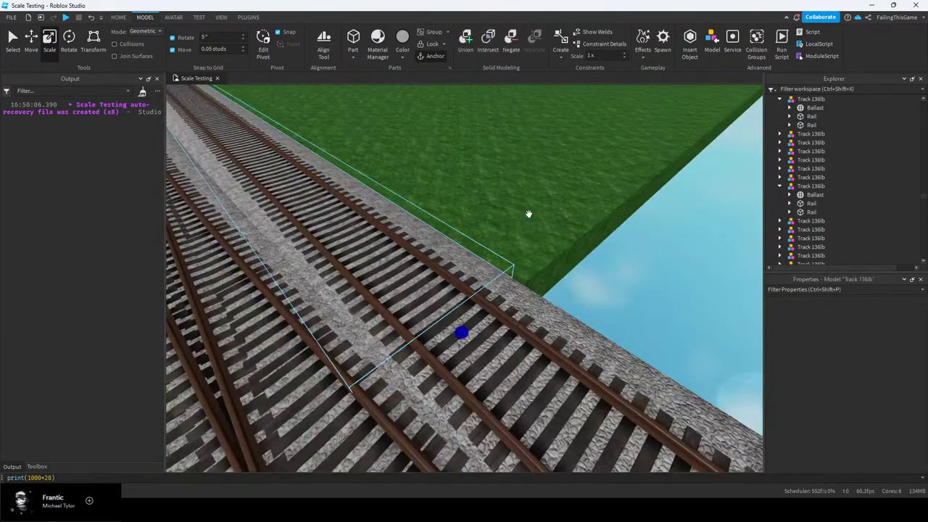
{"action": "left_click", "coordinate": [780, 99]}
{"action": "left_click", "coordinate": [557, 197]}
Examine the joined tracks from above, from the crossover at the entrance along the length of the yard
{"action": "key", "text": "s"}
{"action": "right_click_drag", "start_coordinate": [515, 212], "coordinate": [526, 217]}
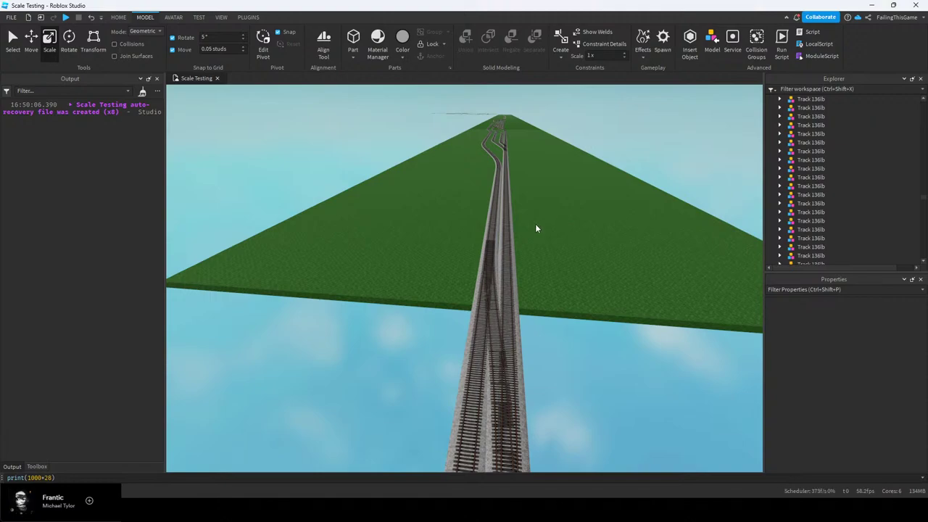
{"action": "key", "text": "q"}
{"action": "right_click_drag", "start_coordinate": [495, 208], "coordinate": [517, 241]}
{"action": "key", "text": "w"}
{"action": "key", "text": "e"}
{"action": "key", "text": "e"}
{"action": "key", "text": "w"}
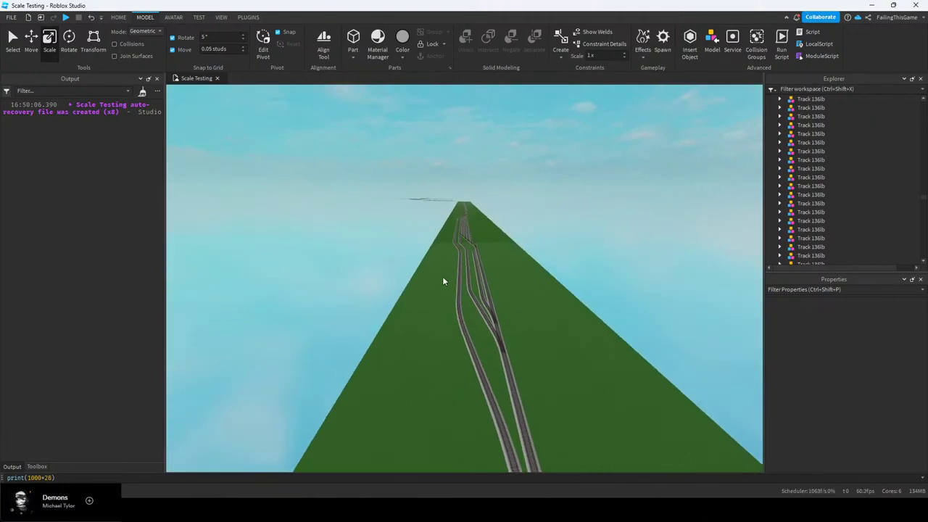
{"action": "key", "text": "w"}
{"action": "right_click_drag", "start_coordinate": [485, 261], "coordinate": [444, 245]}
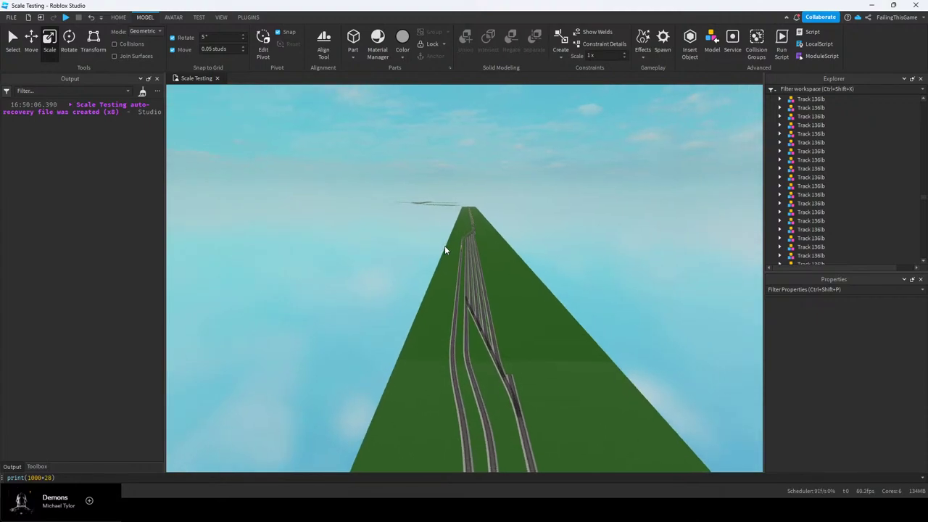
{"action": "key", "text": "w"}
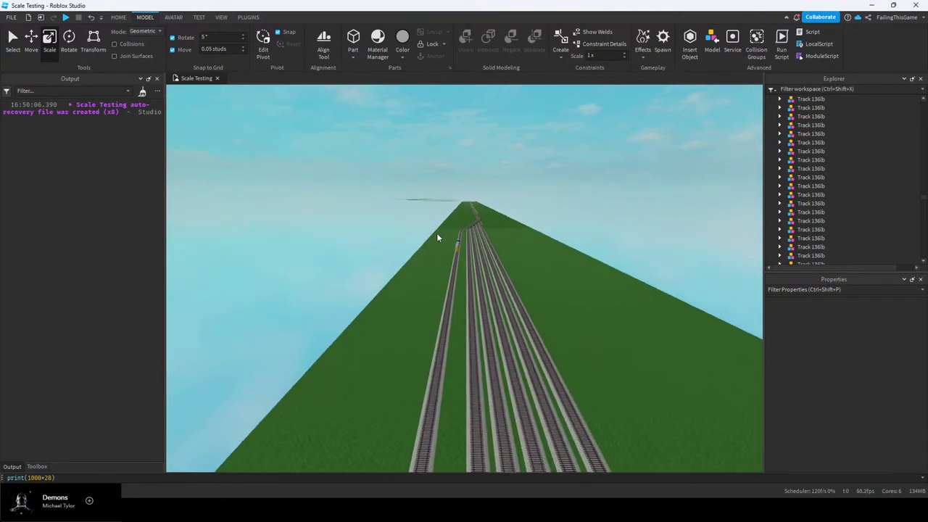
Move TrainTestModel from its yard track to the loose straight track sections beyond the crossover, aligned with one of the two tracks
{"action": "key", "text": "e"}
{"action": "key", "text": "a"}
{"action": "right_click_drag", "start_coordinate": [435, 234], "coordinate": [423, 231]}
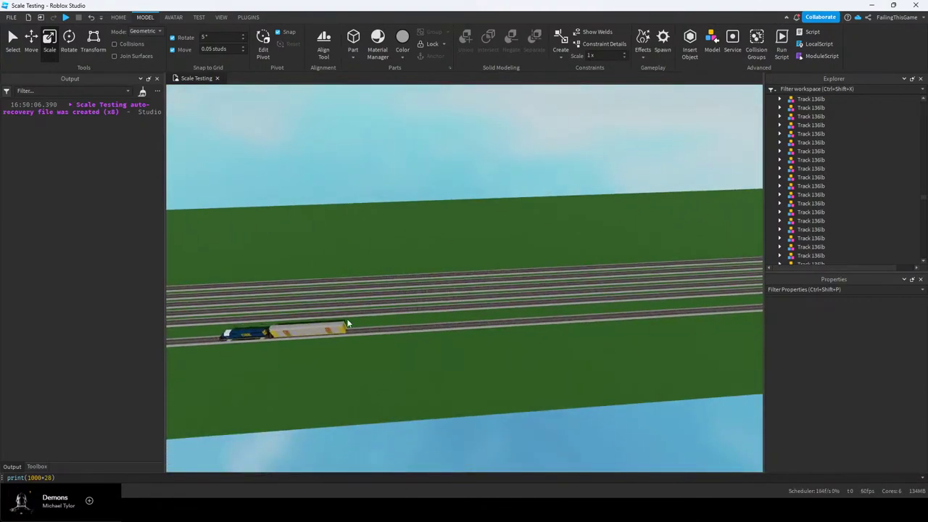
{"action": "left_click", "coordinate": [338, 326]}
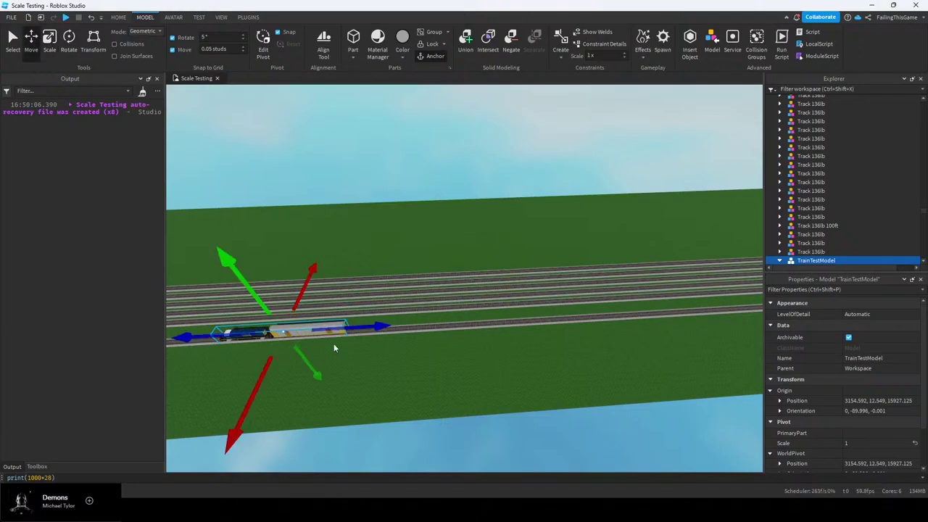
{"action": "left_click_drag", "start_coordinate": [346, 327], "coordinate": [385, 329]}
{"action": "right_click_drag", "start_coordinate": [346, 327], "coordinate": [384, 329]}
{"action": "left_click_drag", "start_coordinate": [385, 329], "coordinate": [653, 163]}
{"action": "key", "text": "f"}
{"action": "left_click_drag", "start_coordinate": [510, 288], "coordinate": [430, 287]}
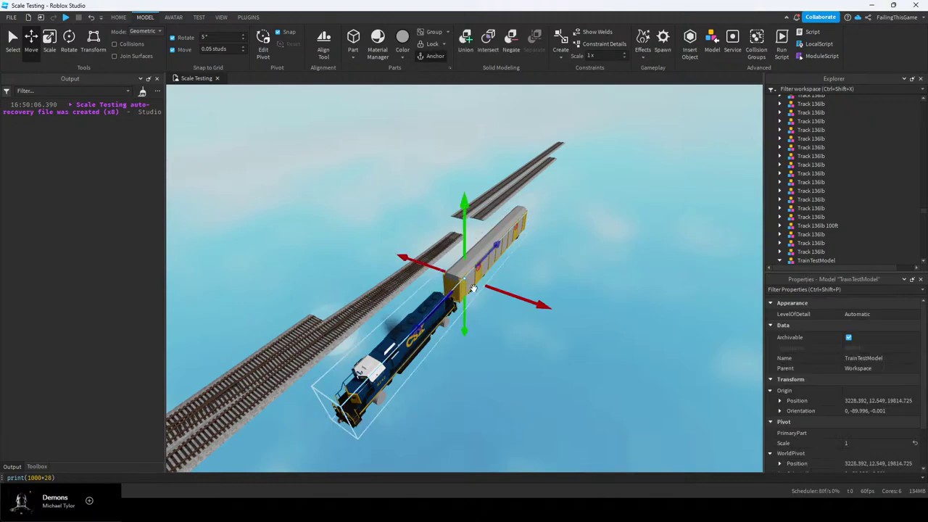
{"action": "key", "text": "a"}
{"action": "mouse_move", "coordinate": [497, 289]}
{"action": "left_mouse_down"}
{"action": "mouse_move", "coordinate": [472, 292]}
{"action": "mouse_move", "coordinate": [487, 288]}
{"action": "left_mouse_up"}
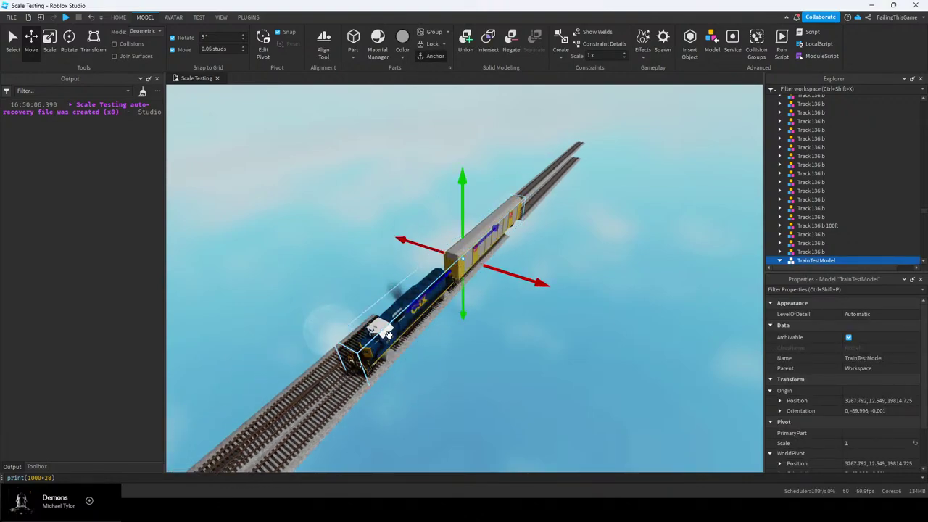
{"action": "left_click_drag", "start_coordinate": [416, 299], "coordinate": [499, 216]}
{"action": "left_click", "coordinate": [564, 243]}
Slide the loose straight track not aligned with the train along its length until its end meets the crossover
{"action": "key", "text": "w"}
{"action": "key", "text": "e"}
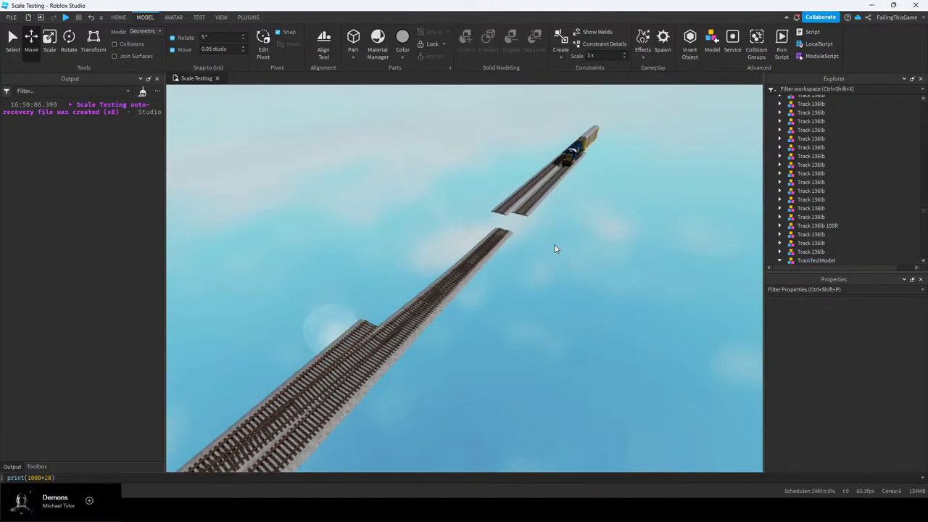
{"action": "right_click_drag", "start_coordinate": [553, 242], "coordinate": [578, 261]}
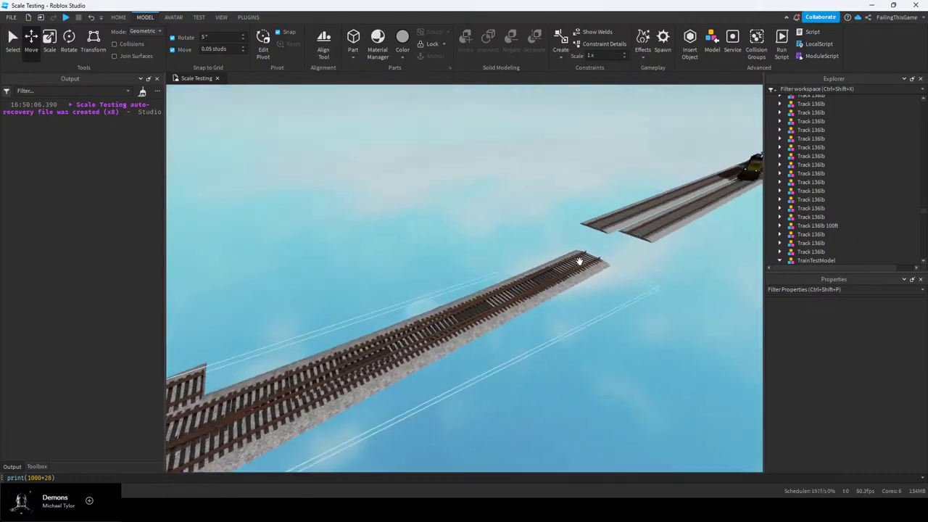
{"action": "left_click", "coordinate": [594, 228]}
{"action": "key", "text": "a"}
{"action": "left_click_drag", "start_coordinate": [581, 231], "coordinate": [435, 309]}
{"action": "key", "text": "w"}
{"action": "right_click_drag", "start_coordinate": [435, 309], "coordinate": [435, 309]}
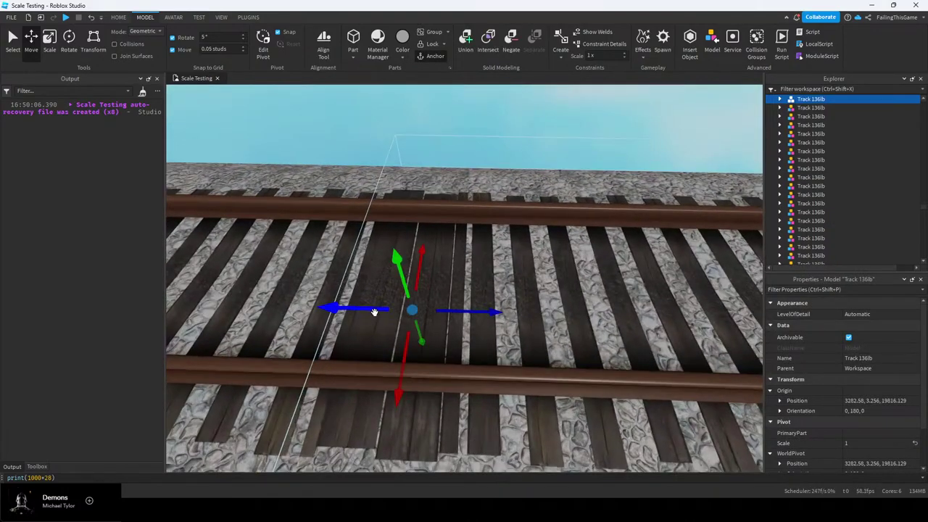
{"action": "left_click_drag", "start_coordinate": [374, 312], "coordinate": [488, 290]}
{"action": "left_click", "coordinate": [427, 148]}
Slide the other loose straight track, in line with the train, up against the end of the crossover
{"action": "right_click_drag", "start_coordinate": [460, 208], "coordinate": [462, 212]}
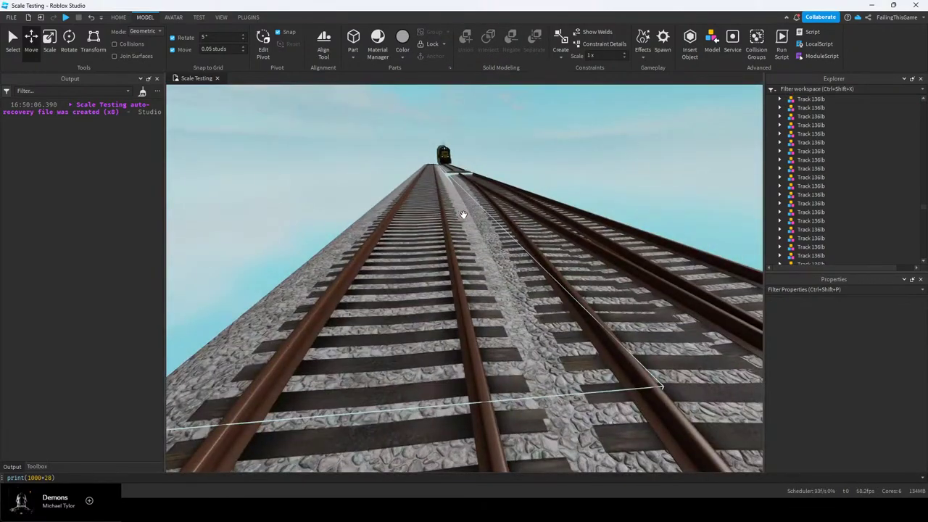
{"action": "key", "text": "w"}
{"action": "key", "text": "e"}
{"action": "left_click", "coordinate": [411, 233]}
{"action": "right_click_drag", "start_coordinate": [411, 234], "coordinate": [413, 238]}
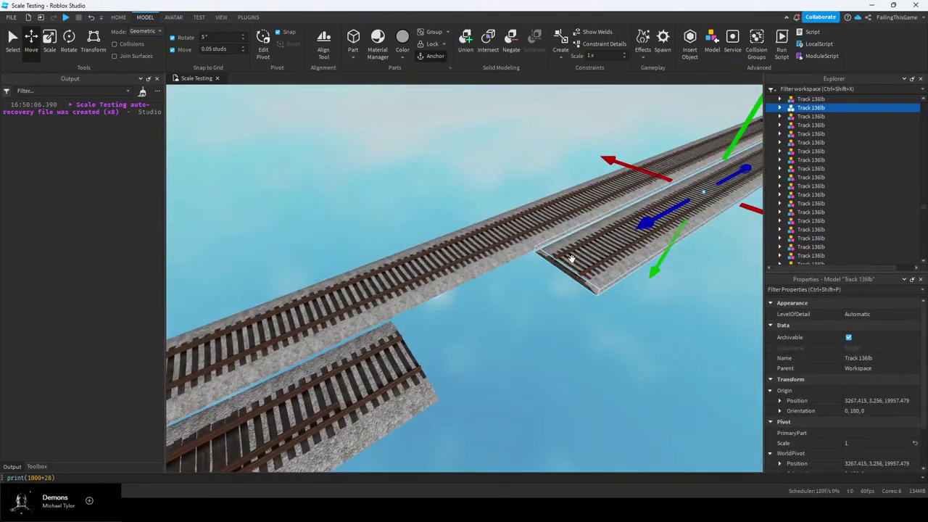
{"action": "left_click_drag", "start_coordinate": [541, 278], "coordinate": [395, 342]}
{"action": "key", "text": "d"}
{"action": "right_click_drag", "start_coordinate": [455, 339], "coordinate": [493, 329]}
{"action": "key", "text": "w"}
{"action": "scroll", "coordinate": [493, 329], "scroll_direction": "up", "scroll_amount": 10}
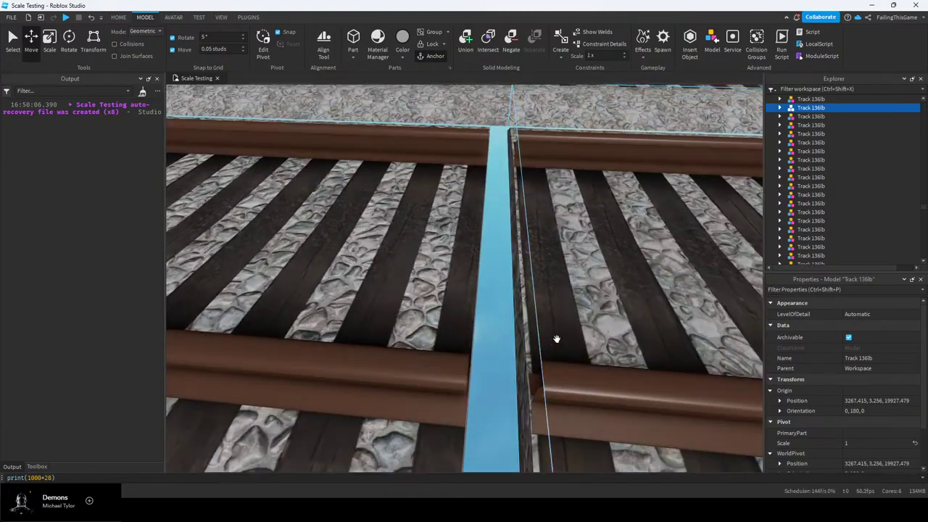
{"action": "left_click_drag", "start_coordinate": [503, 344], "coordinate": [436, 345]}
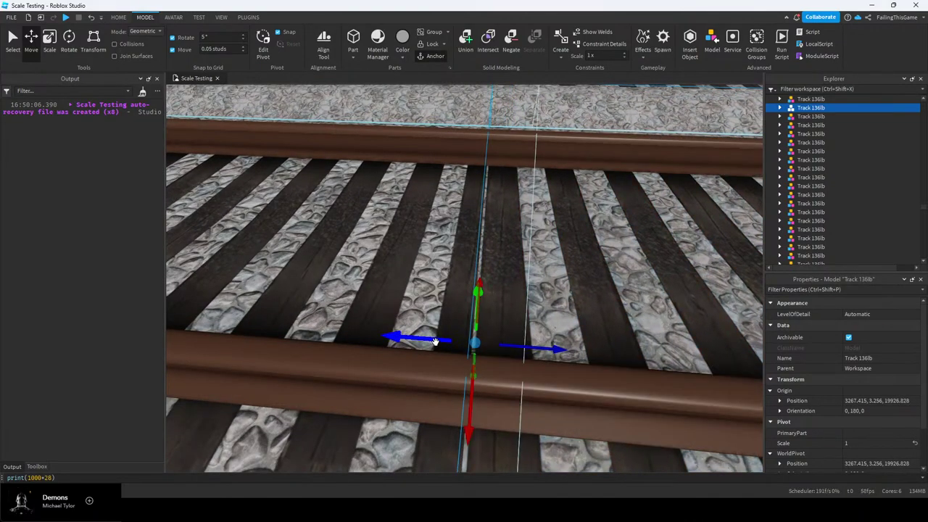
Move TrainTestModel along its track toward the crossover, to a Z position of about 20016
{"action": "scroll", "coordinate": [436, 345], "scroll_direction": "down", "scroll_amount": 8}
{"action": "right_click_drag", "start_coordinate": [436, 345], "coordinate": [590, 201]}
{"action": "left_click", "coordinate": [476, 369]}
{"action": "key", "text": "w"}
{"action": "left_click", "coordinate": [589, 172]}
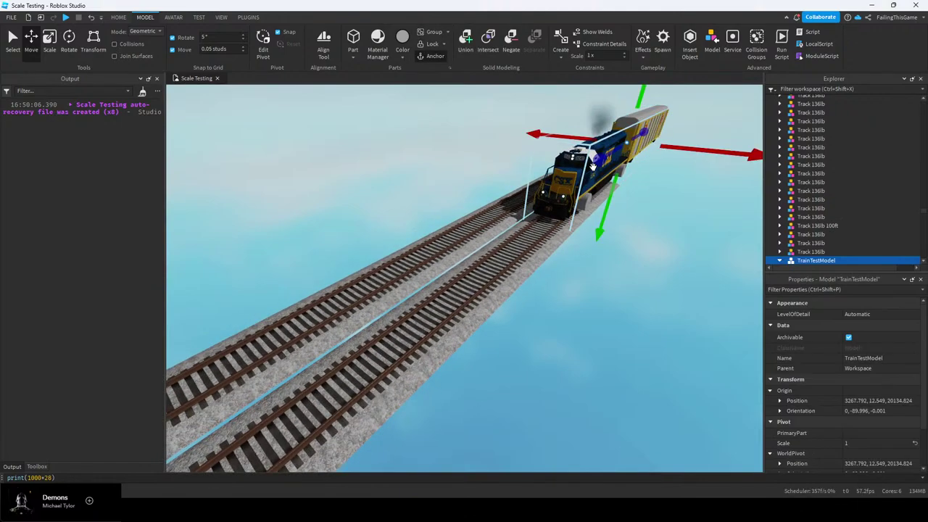
{"action": "left_click_drag", "start_coordinate": [590, 168], "coordinate": [424, 257]}
{"action": "right_click_drag", "start_coordinate": [425, 257], "coordinate": [601, 319]}
{"action": "left_click", "coordinate": [479, 162]}
Set the transparency of the locomotive's four Glider parts to 1
{"action": "key", "text": "w"}
{"action": "left_click", "coordinate": [635, 350], "text": "alt"}
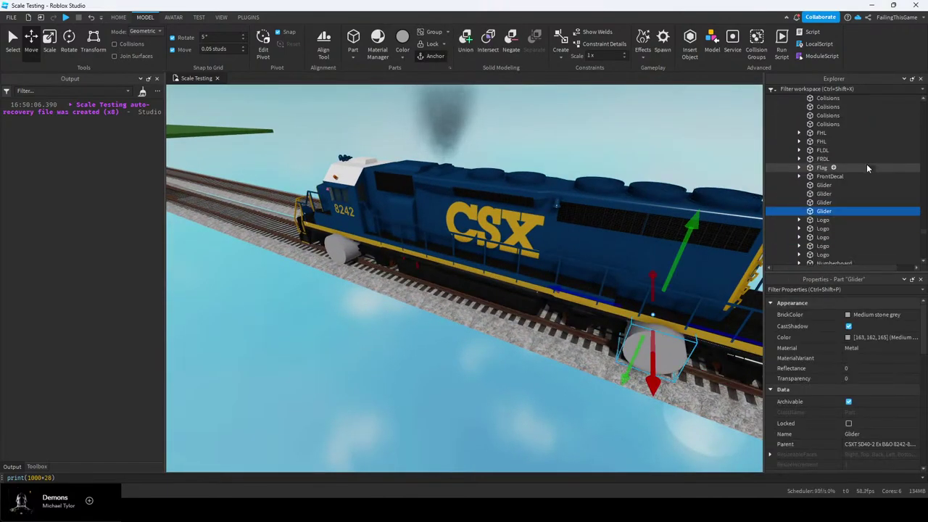
{"action": "left_click", "coordinate": [822, 160]}
{"action": "left_click", "coordinate": [820, 186], "text": "shift"}
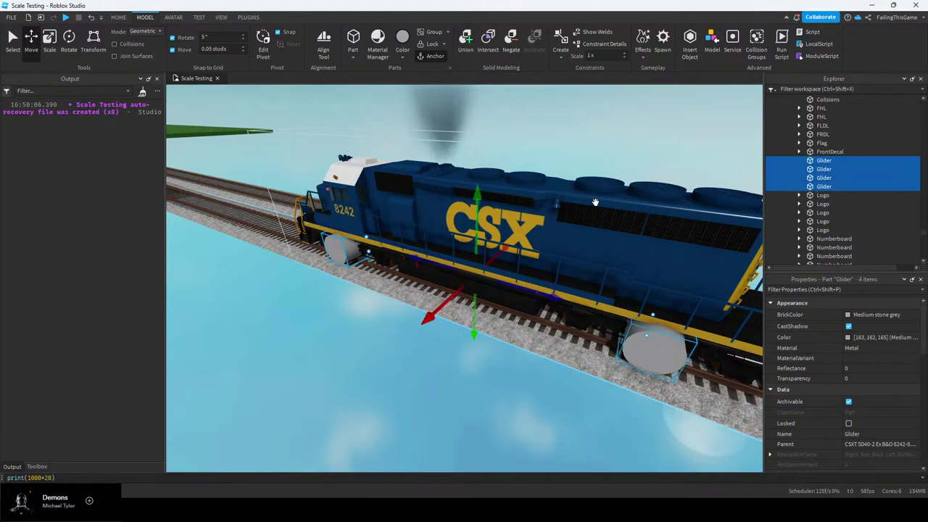
{"action": "left_click", "coordinate": [858, 379]}
{"action": "type", "text": "1"}
{"action": "key", "text": "Return"}
{"action": "left_click", "coordinate": [559, 157]}
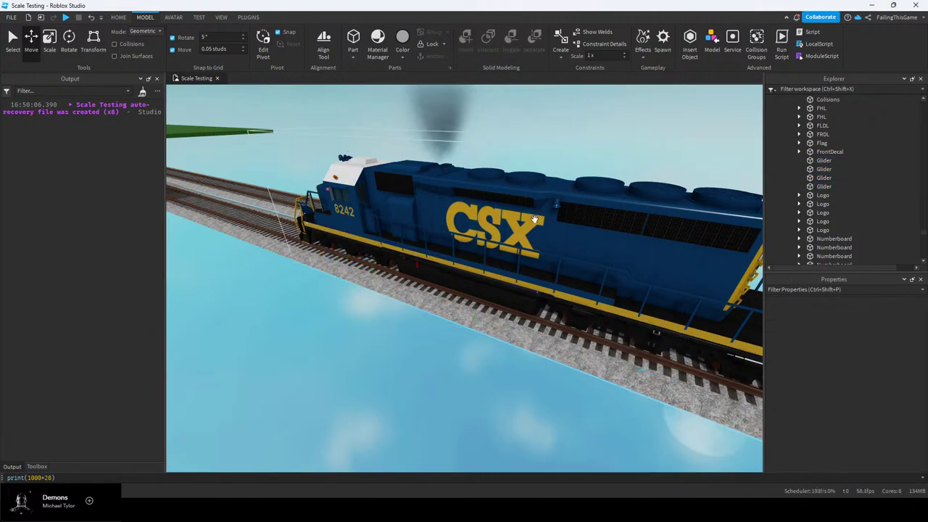
Collapse the locomotive and TrainTestModel in the object tree and clear the selection
{"action": "left_click", "coordinate": [535, 219]}
{"action": "left_click", "coordinate": [791, 109]}
{"action": "left_click", "coordinate": [780, 100]}
{"action": "key", "text": "s"}
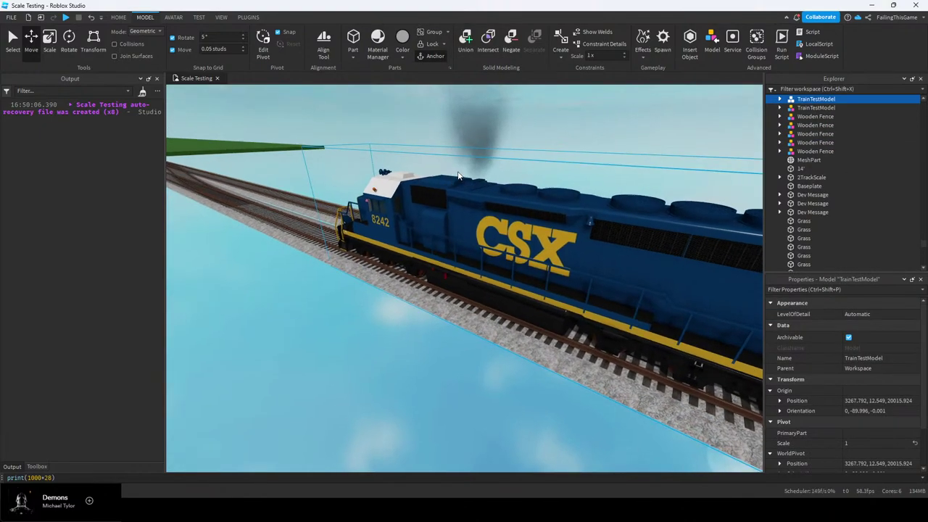
{"action": "left_click", "coordinate": [461, 168]}
Examine the train and the extended double track from the rear of the train and from above, looking back toward the yard
{"action": "key", "text": "d"}
{"action": "key", "text": "s"}
{"action": "right_click_drag", "start_coordinate": [444, 161], "coordinate": [444, 162]}
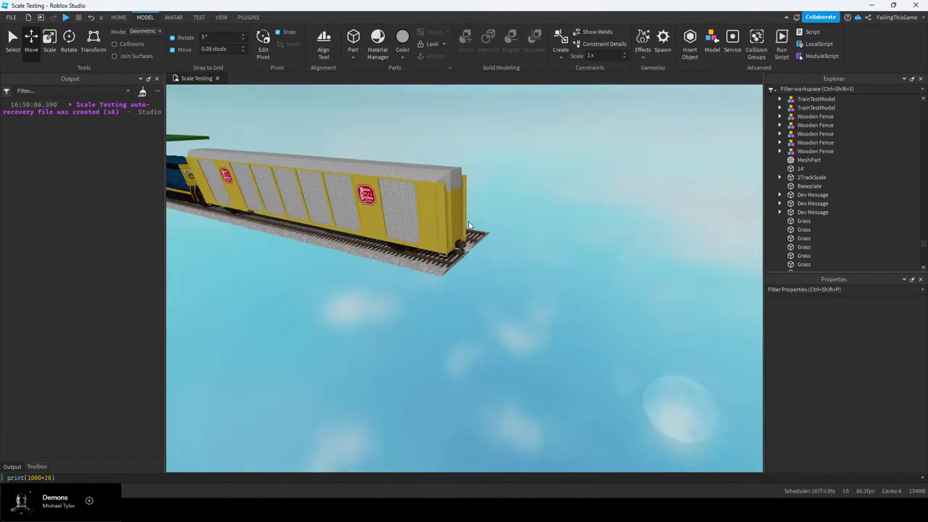
{"action": "key", "text": "w"}
{"action": "left_click", "coordinate": [408, 266]}
{"action": "right_click_drag", "start_coordinate": [409, 266], "coordinate": [416, 265]}
{"action": "key", "text": "w"}
{"action": "left_click", "coordinate": [548, 231]}
{"action": "right_click_drag", "start_coordinate": [548, 231], "coordinate": [531, 228]}
{"action": "key", "text": "s"}
{"action": "key", "text": "w"}
{"action": "key", "text": "w"}
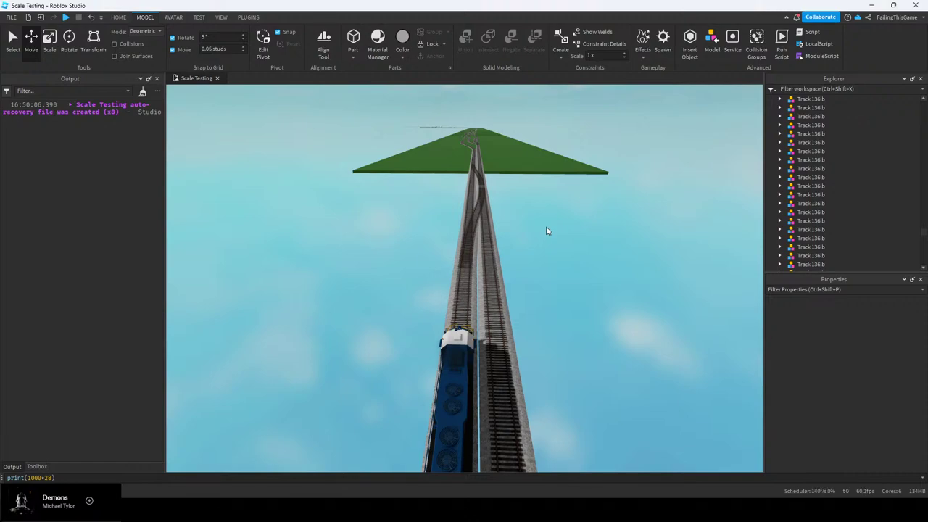
{"action": "key", "text": "e"}
{"action": "right_click_drag", "start_coordinate": [487, 292], "coordinate": [503, 274]}
{"action": "key", "text": "s"}
{"action": "key", "text": "q"}
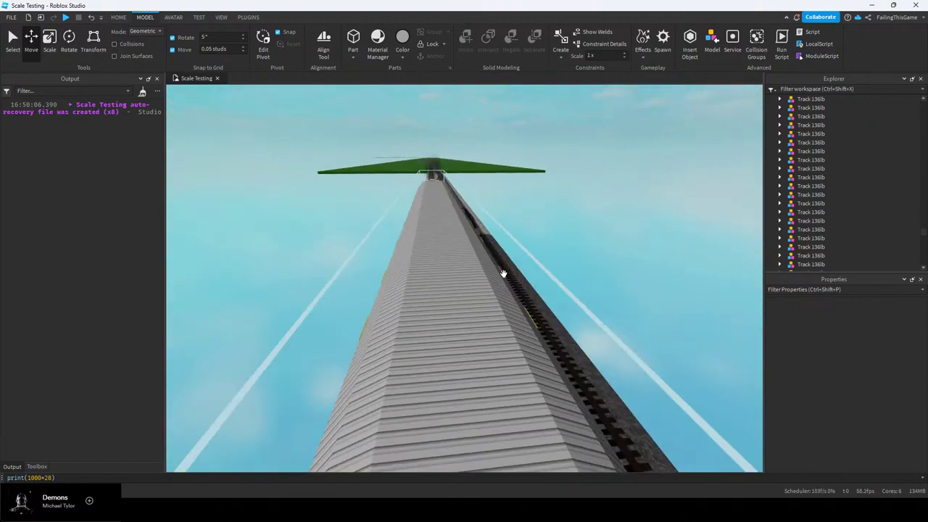
{"action": "key", "text": "s"}
{"action": "left_click", "coordinate": [478, 221]}
{"action": "right_click_drag", "start_coordinate": [631, 294], "coordinate": [631, 293]}
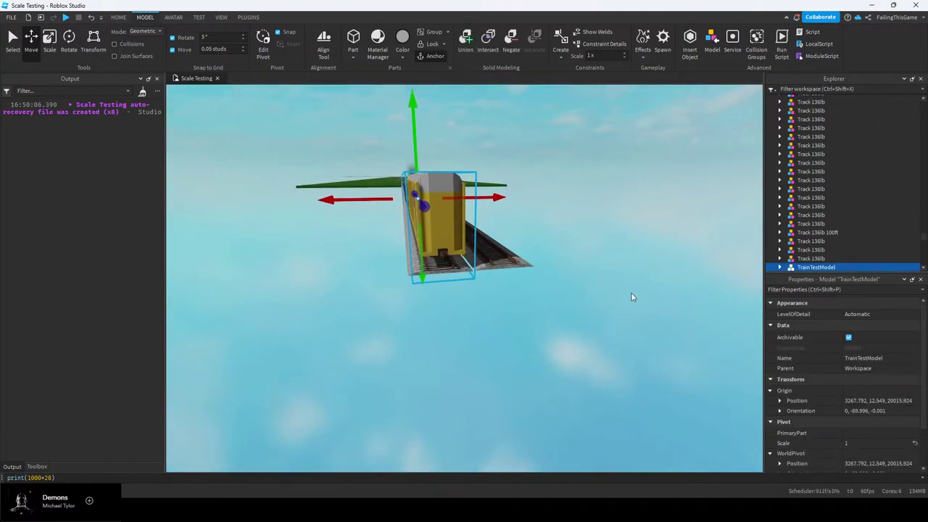
{"action": "left_click", "coordinate": [616, 277]}
{"action": "key", "text": "e"}
{"action": "right_click_drag", "start_coordinate": [596, 265], "coordinate": [596, 264]}
{"action": "key", "text": "s"}
{"action": "key", "text": "w"}
{"action": "key", "text": "e"}
{"action": "key", "text": "s"}
{"action": "key", "text": "a"}
{"action": "key", "text": "w"}
{"action": "key", "text": "w"}
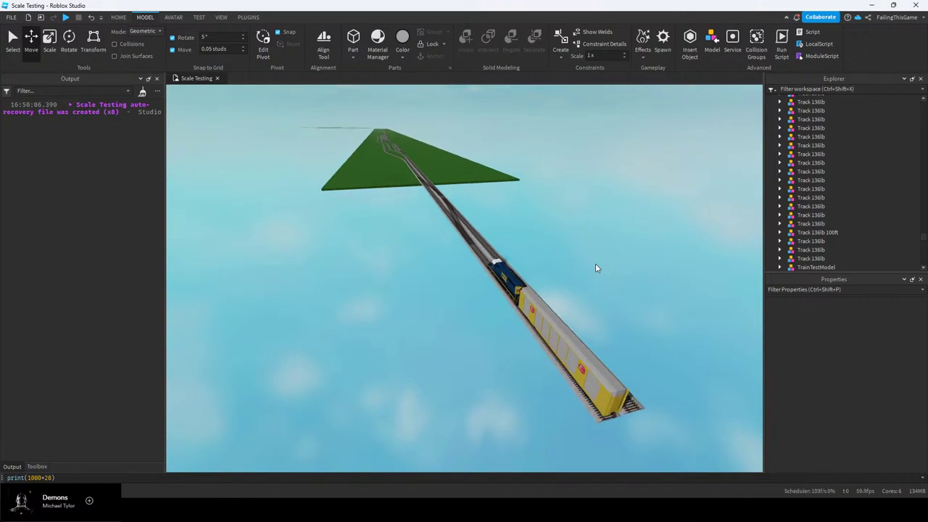
Examine the rear of the test train and the open end of its Track 136lb section
{"action": "key", "text": "q"}
{"action": "right_click_drag", "start_coordinate": [595, 264], "coordinate": [548, 266]}
{"action": "key", "text": "w"}
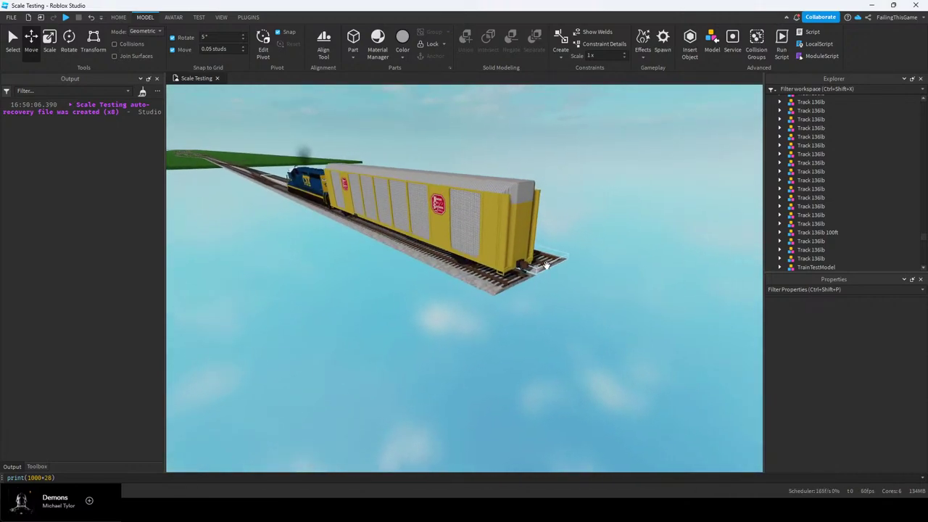
{"action": "left_click", "coordinate": [487, 284]}
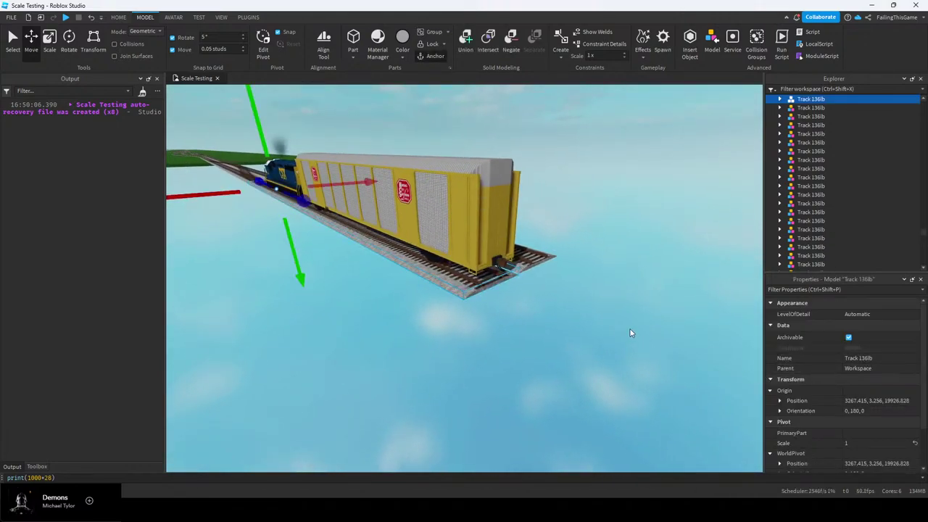
{"action": "right_click_drag", "start_coordinate": [630, 333], "coordinate": [630, 330]}
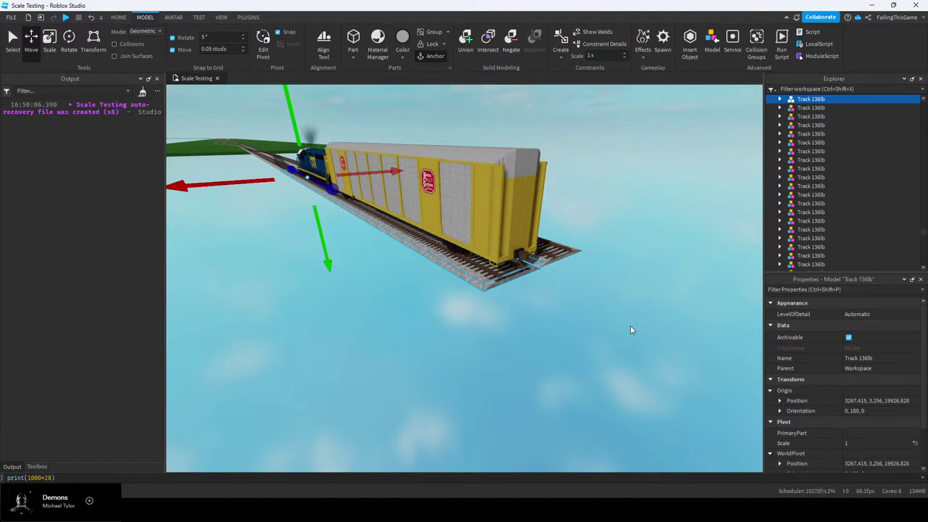
{"action": "left_click", "coordinate": [630, 330]}
{"action": "key", "text": "w"}
{"action": "key", "text": "e"}
{"action": "right_click_drag", "start_coordinate": [630, 330], "coordinate": [630, 324]}
{"action": "key", "text": "e"}
{"action": "key", "text": "s"}
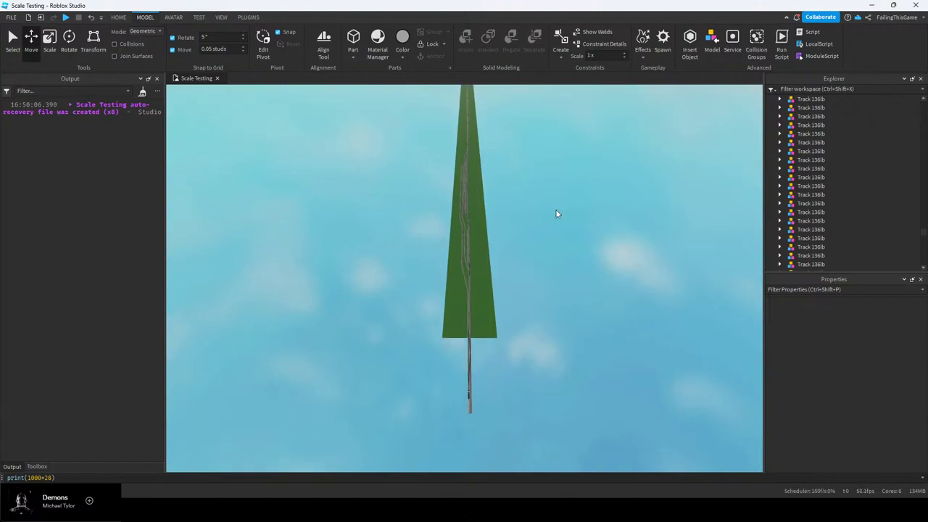
Examine the yard baseplate and its approach tracks from high above, and check the first objects in the Workspace tree
{"action": "right_click_drag", "start_coordinate": [503, 150], "coordinate": [503, 149]}
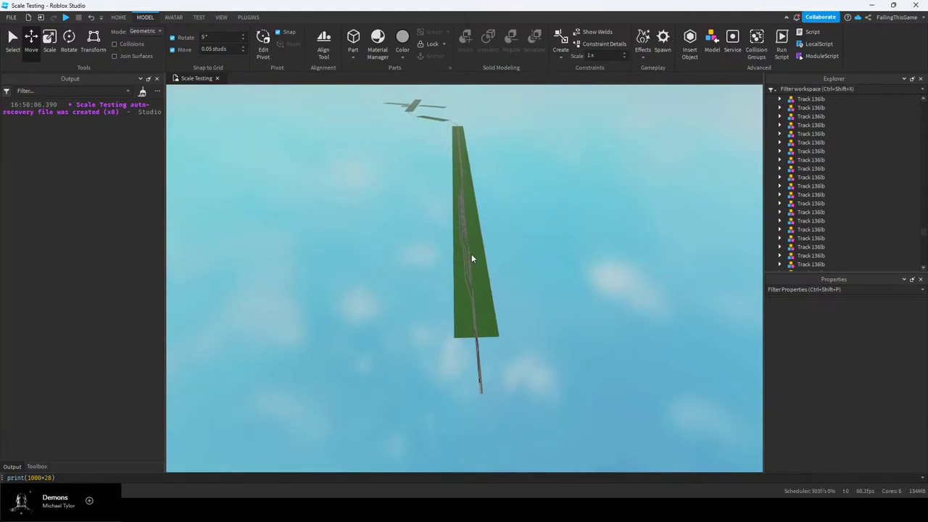
{"action": "key", "text": "w"}
{"action": "key", "text": "q"}
{"action": "right_click_drag", "start_coordinate": [500, 300], "coordinate": [500, 299]}
{"action": "key", "text": "w"}
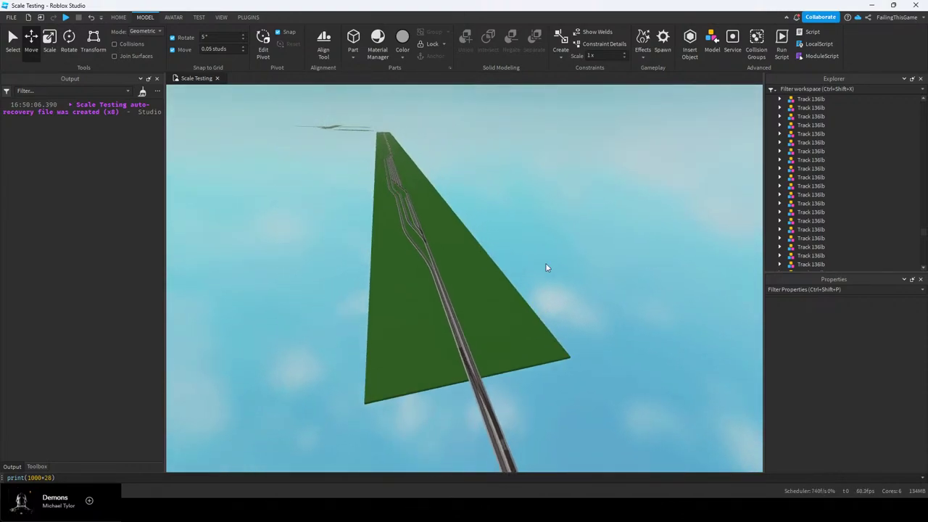
{"action": "scroll", "coordinate": [879, 147], "scroll_direction": "up", "scroll_amount": 5}
{"action": "scroll", "coordinate": [880, 147], "scroll_direction": "up", "scroll_amount": 3}
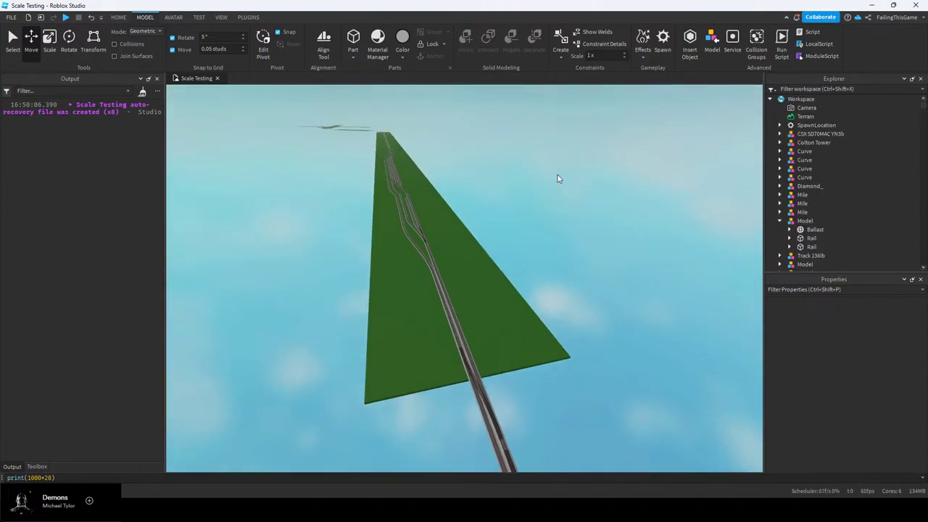
{"action": "key", "text": "w"}
{"action": "right_click_drag", "start_coordinate": [557, 179], "coordinate": [586, 254]}
{"action": "key", "text": "s"}
{"action": "key", "text": "s"}
{"action": "key", "text": "d"}
{"action": "key", "text": "q"}
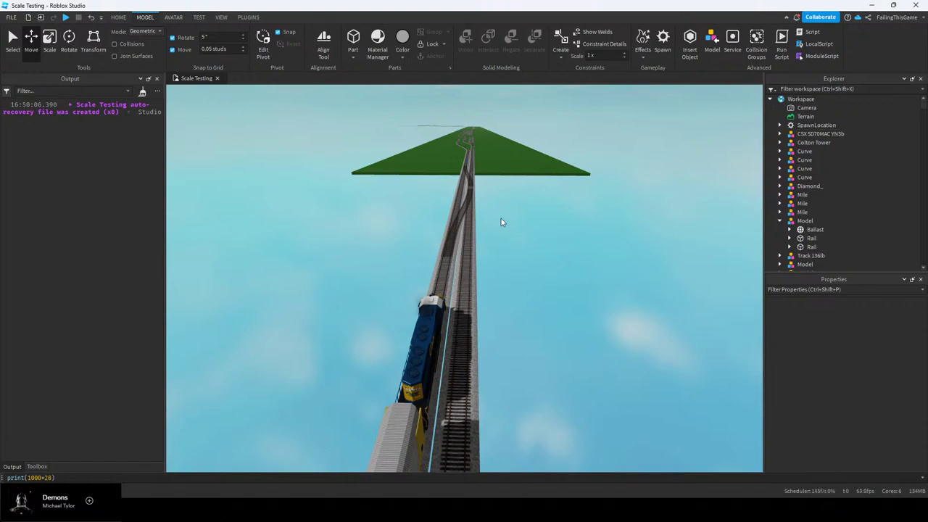
Examine the crossover and the double track between the train and the yard baseplate
{"action": "right_click_drag", "start_coordinate": [501, 218], "coordinate": [500, 218]}
{"action": "key", "text": "w"}
{"action": "key", "text": "e"}
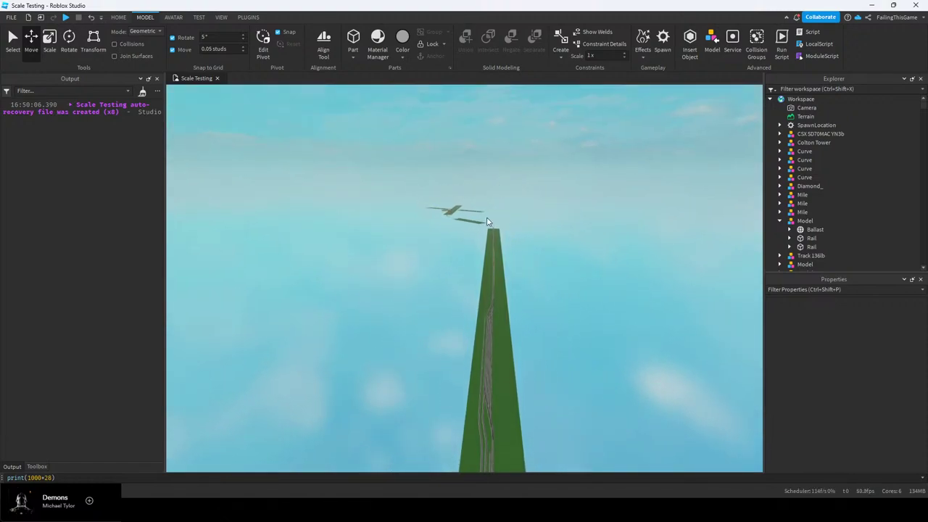
{"action": "key", "text": "q"}
{"action": "key", "text": "s"}
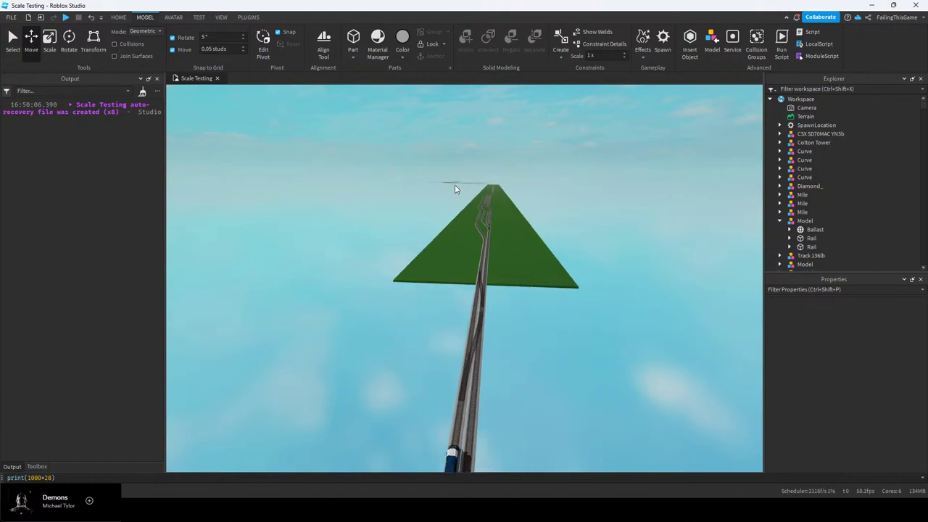
{"action": "key", "text": "e"}
{"action": "scroll", "coordinate": [507, 242], "scroll_direction": "down", "scroll_amount": 8}
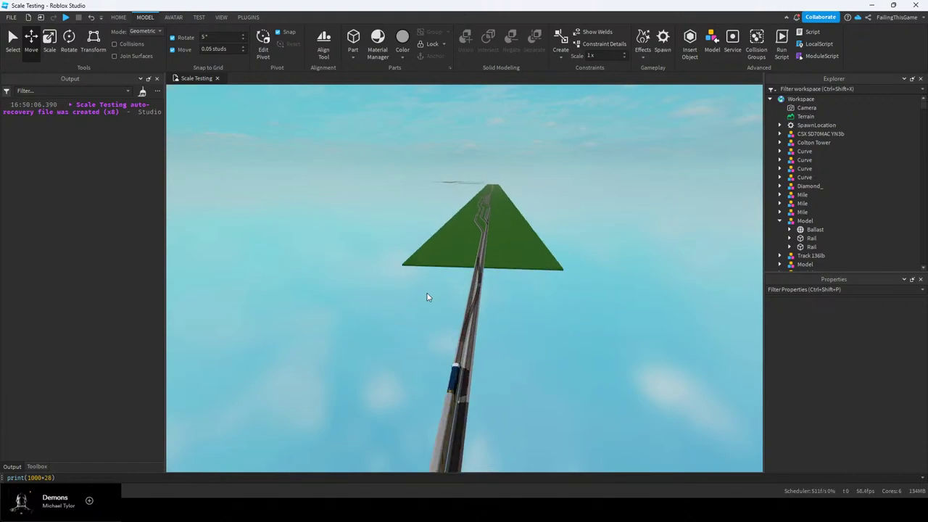
{"action": "key", "text": "w"}
{"action": "key", "text": "e"}
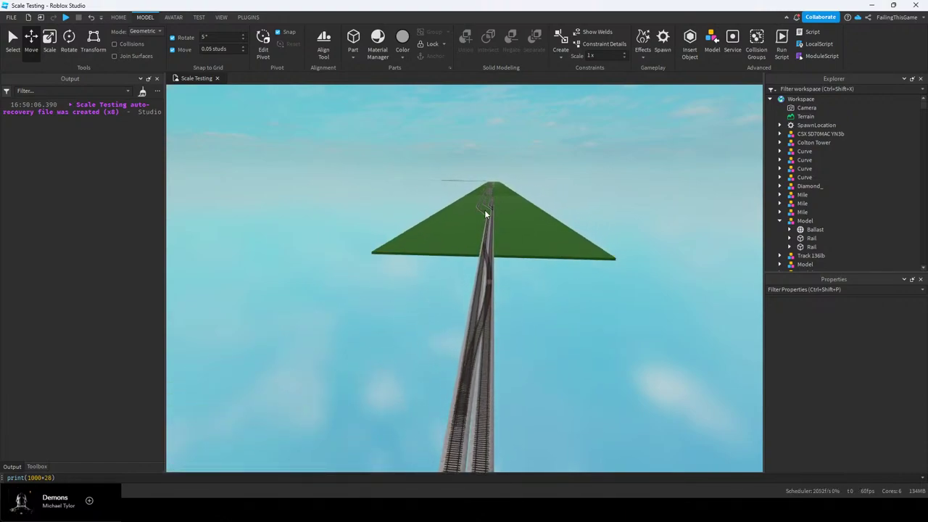
{"action": "key", "text": "q"}
{"action": "key", "text": "a"}
{"action": "right_click_drag", "start_coordinate": [500, 272], "coordinate": [428, 234]}
{"action": "key", "text": "w"}
{"action": "key", "text": "e"}
{"action": "key", "text": "q"}
{"action": "key", "text": "s"}
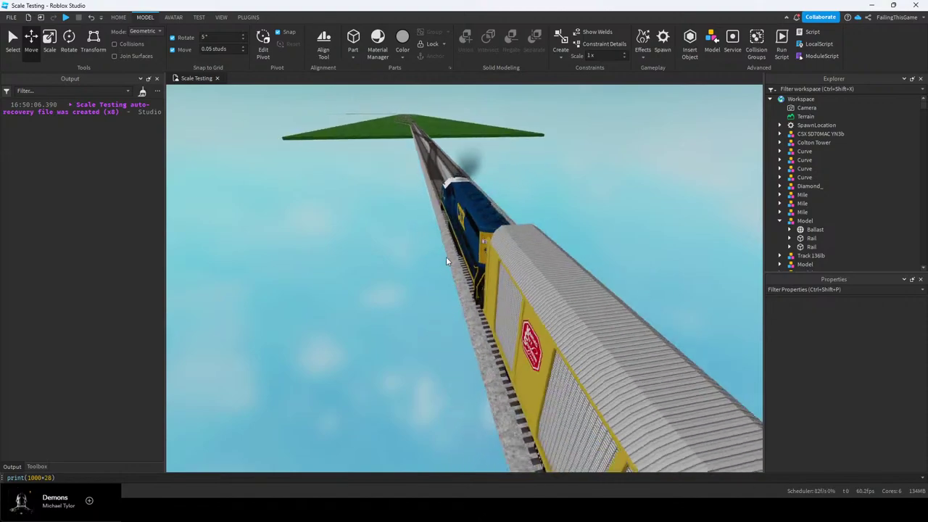
Survey the whole layout from far behind the extension, including the distant baseplates beyond the yard
{"action": "key", "text": "w"}
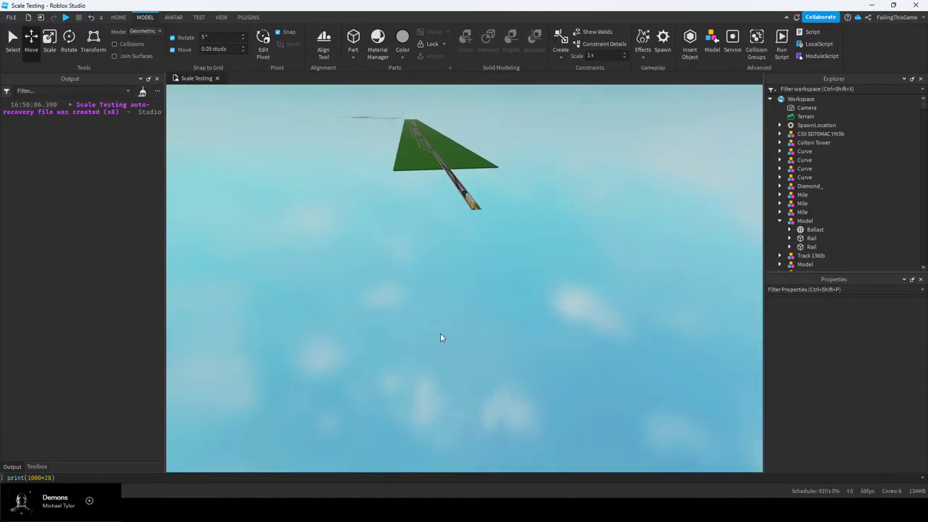
{"action": "key", "text": "q"}
{"action": "key", "text": "w"}
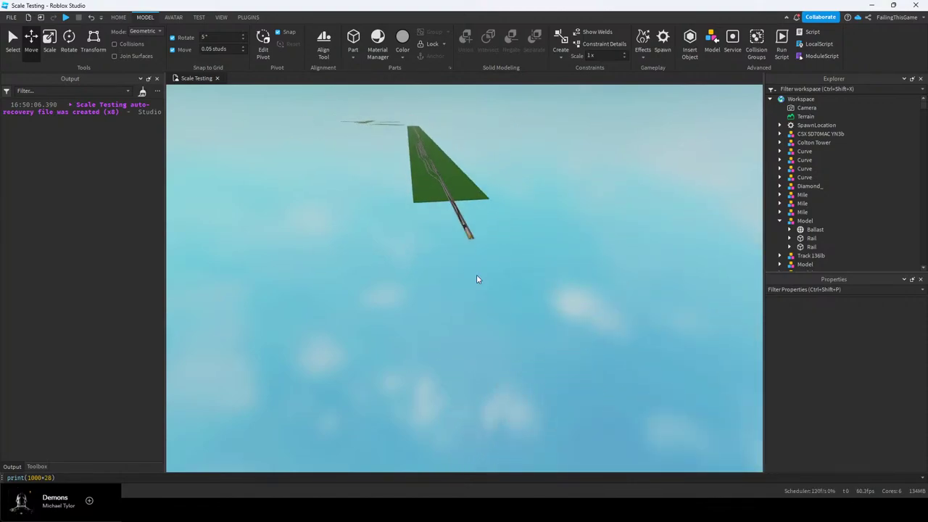
{"action": "key", "text": "d"}
{"action": "key", "text": "a"}
{"action": "key", "text": "e"}
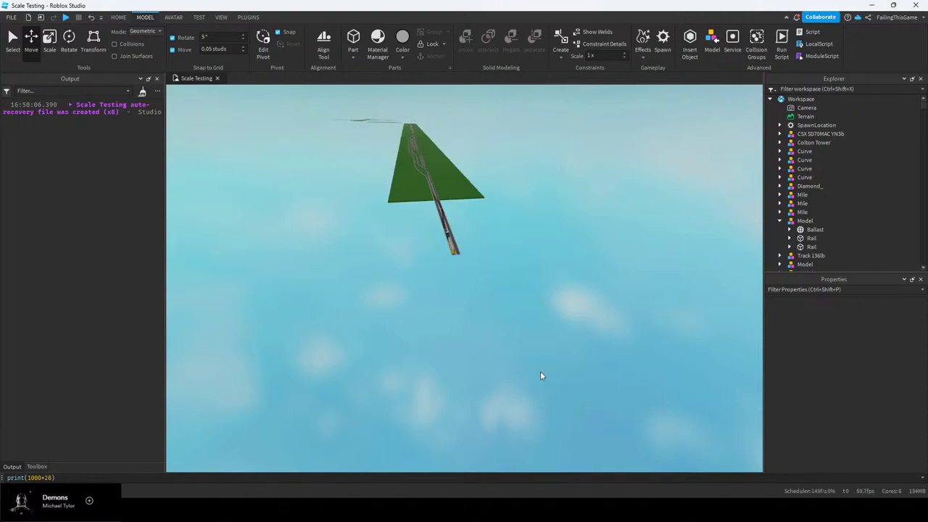
{"action": "right_click_drag", "start_coordinate": [539, 371], "coordinate": [519, 314]}
{"action": "key", "text": "d"}
{"action": "key", "text": "w"}
{"action": "key", "text": "e"}
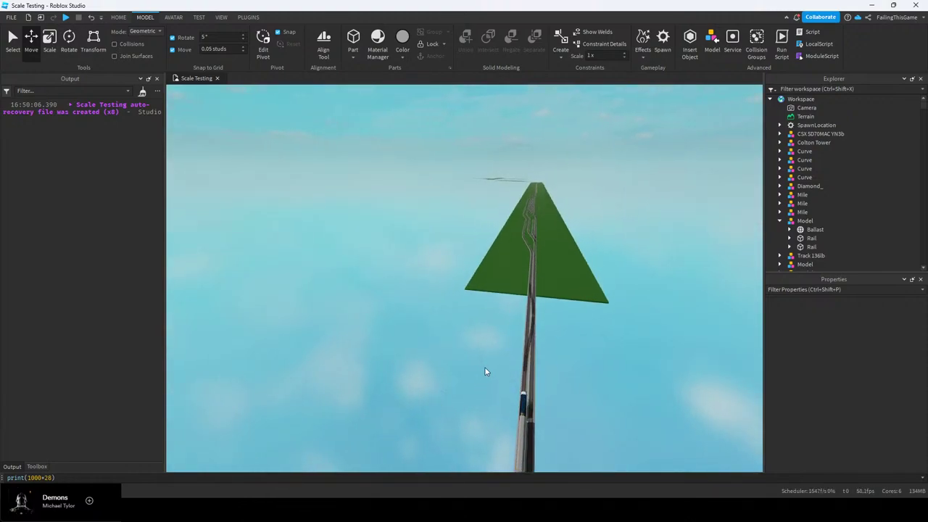
{"action": "key", "text": "d"}
{"action": "key", "text": "a"}
{"action": "key", "text": "d"}
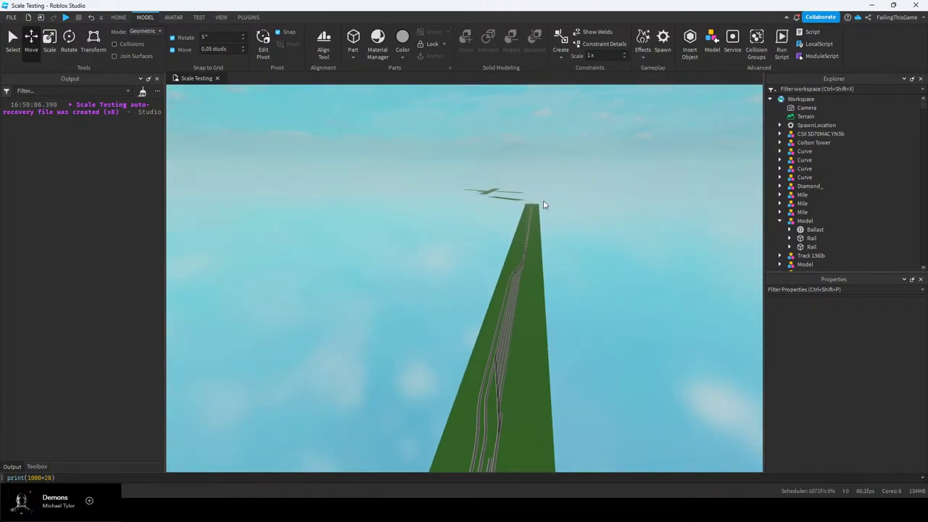
Move TrainTestModel along the track direction well beyond the end of the extension, away from the yard, and clear the selection
{"action": "right_click_drag", "start_coordinate": [437, 354], "coordinate": [470, 338]}
{"action": "key", "text": "d"}
{"action": "key", "text": "q"}
{"action": "key", "text": "w"}
{"action": "right_click_drag", "start_coordinate": [485, 290], "coordinate": [524, 249]}
{"action": "key", "text": "e"}
{"action": "key", "text": "w"}
{"action": "key", "text": "s"}
{"action": "key", "text": "a"}
{"action": "key", "text": "s"}
{"action": "key", "text": "w"}
{"action": "left_click", "coordinate": [456, 252]}
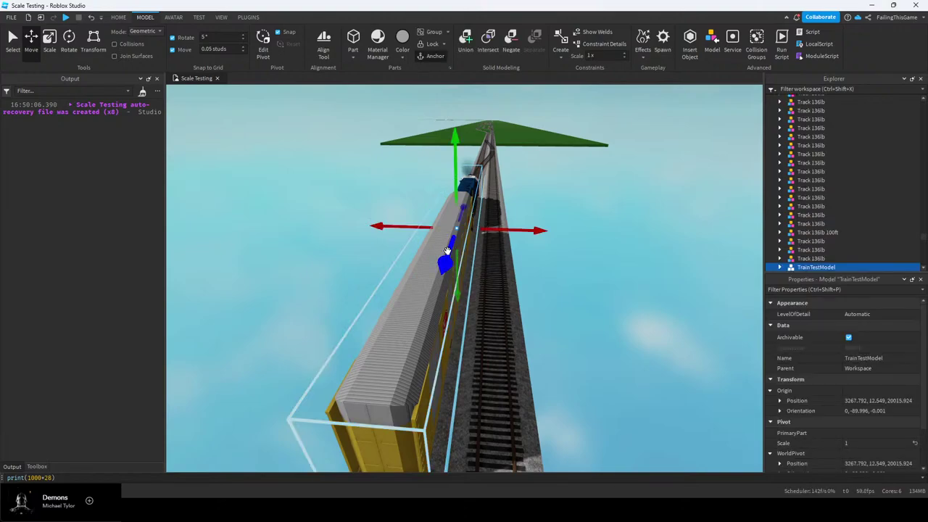
{"action": "left_click_drag", "start_coordinate": [445, 263], "coordinate": [432, 271]}
{"action": "right_click_drag", "start_coordinate": [433, 271], "coordinate": [433, 271]}
{"action": "left_click_drag", "start_coordinate": [433, 271], "coordinate": [381, 301]}
{"action": "left_click", "coordinate": [544, 218]}
Move the end Track 136lb section to a Z position of 20405.328, beneath the relocated train, and clear the selection
{"action": "right_click_drag", "start_coordinate": [543, 217], "coordinate": [544, 218]}
{"action": "key", "text": "d"}
{"action": "right_click_drag", "start_coordinate": [476, 254], "coordinate": [519, 232]}
{"action": "key", "text": "w"}
{"action": "key", "text": "w"}
{"action": "key", "text": "w"}
{"action": "scroll", "coordinate": [487, 233], "scroll_direction": "down", "scroll_amount": 4}
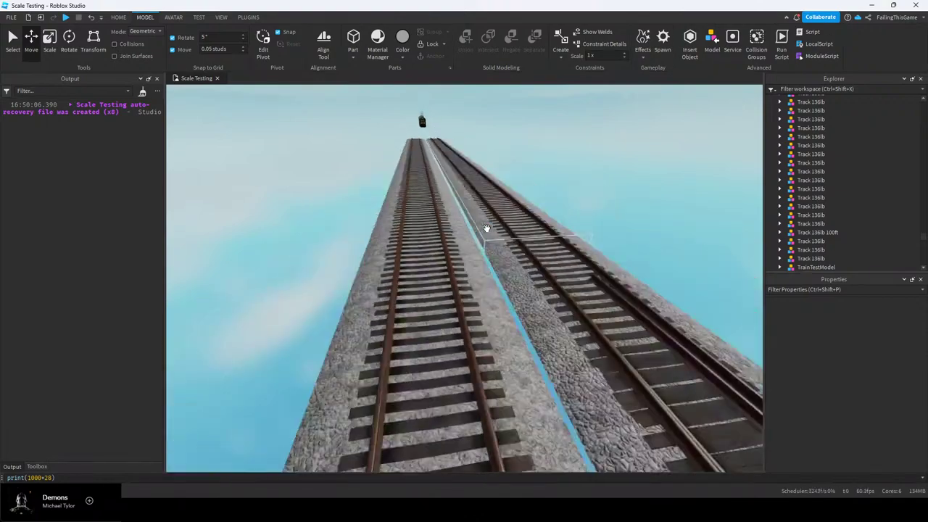
{"action": "left_click", "coordinate": [485, 228]}
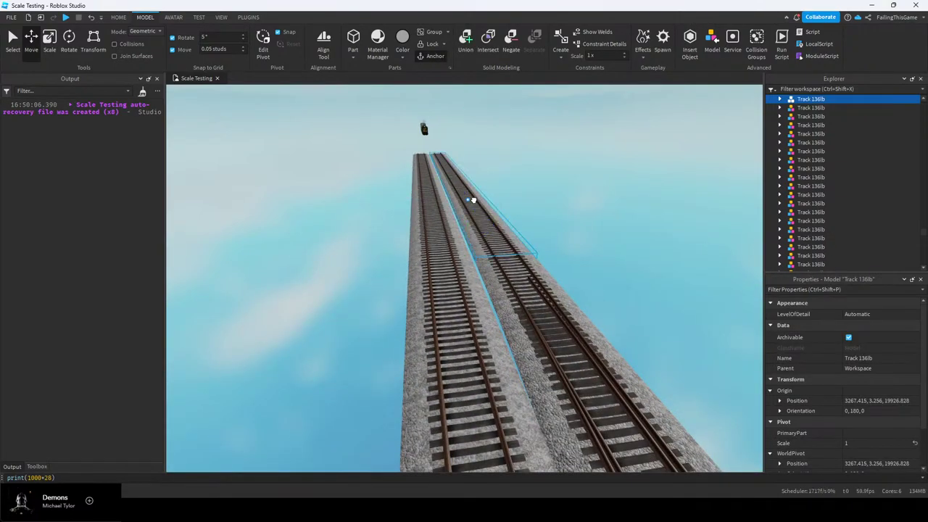
{"action": "left_click_drag", "start_coordinate": [481, 219], "coordinate": [469, 298]}
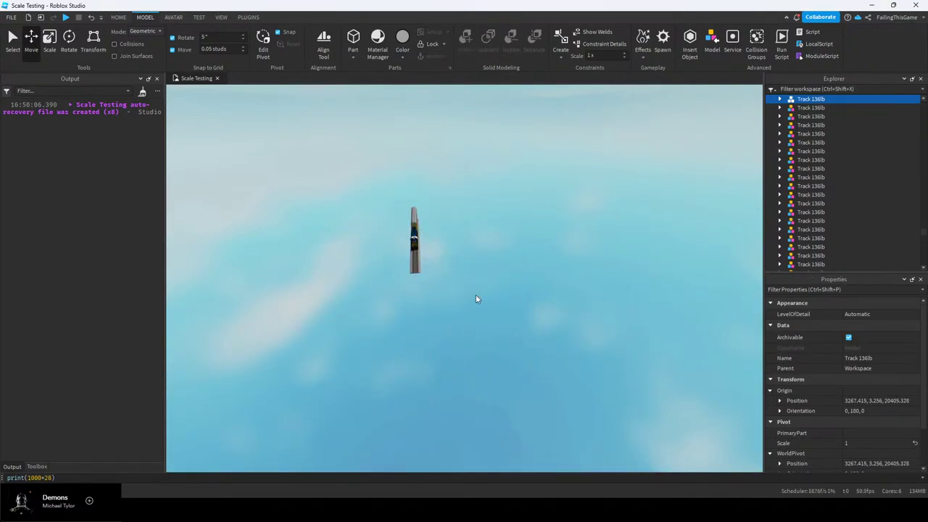
{"action": "left_click", "coordinate": [476, 299]}
Duplicate the crossover's Switch_ model and move the copy along the track to a Z position of 19925.934
{"action": "right_click_drag", "start_coordinate": [476, 299], "coordinate": [480, 292]}
{"action": "key", "text": "d"}
{"action": "key", "text": "a"}
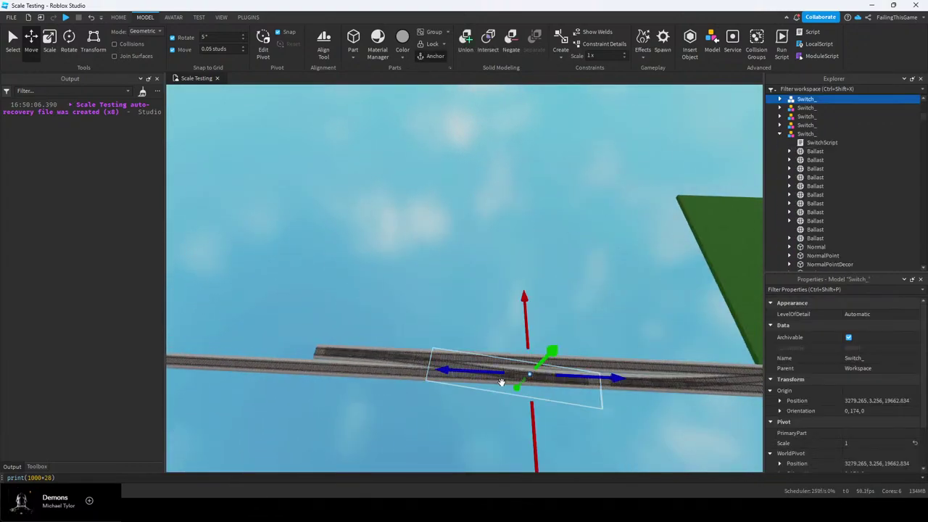
{"action": "key", "text": "ctrl+d"}
{"action": "key", "text": "a"}
{"action": "left_click_drag", "start_coordinate": [475, 373], "coordinate": [383, 382]}
{"action": "key", "text": "w"}
Shift the copied switch sideways onto the shorter track, to an X position of 3264.115
{"action": "right_click_drag", "start_coordinate": [472, 344], "coordinate": [462, 291]}
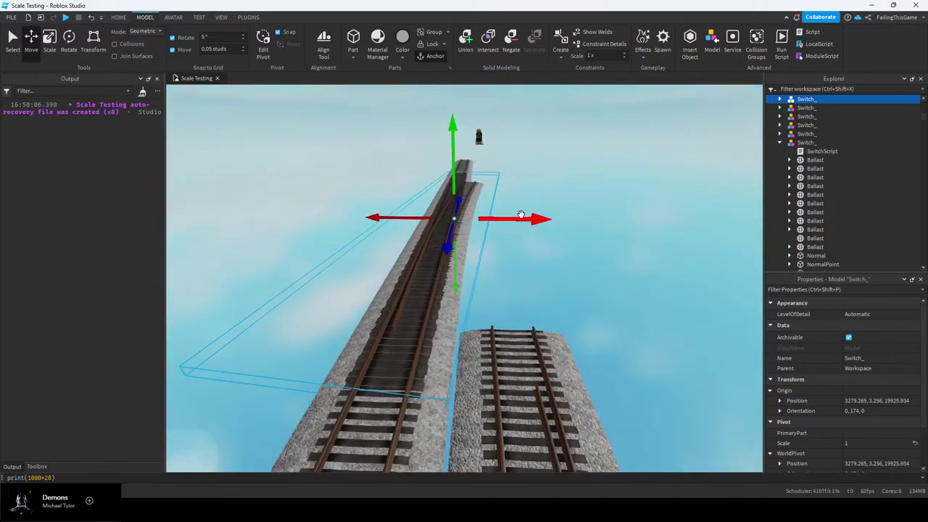
{"action": "left_click_drag", "start_coordinate": [521, 215], "coordinate": [550, 233]}
{"action": "key", "text": "d"}
{"action": "right_click_drag", "start_coordinate": [549, 234], "coordinate": [513, 239]}
{"action": "key", "text": "w"}
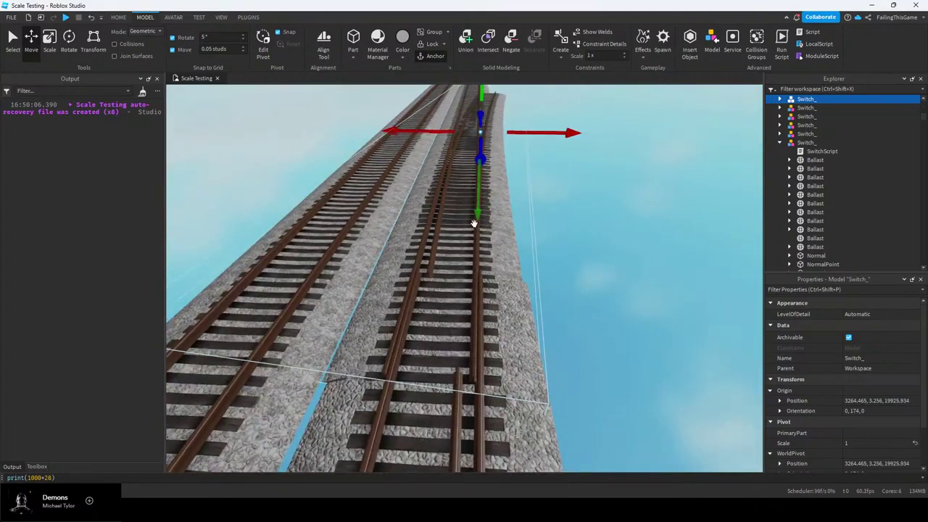
{"action": "key", "text": "w"}
{"action": "right_click_drag", "start_coordinate": [476, 292], "coordinate": [528, 288]}
{"action": "key", "text": "w"}
{"action": "left_click_drag", "start_coordinate": [527, 288], "coordinate": [567, 276]}
{"action": "right_click_drag", "start_coordinate": [568, 275], "coordinate": [568, 276]}
Align the copied switch's rails at X 3264.095 using a 0.005-stud move increment, and restore the increment to 0.05 studs
{"action": "key", "text": "w"}
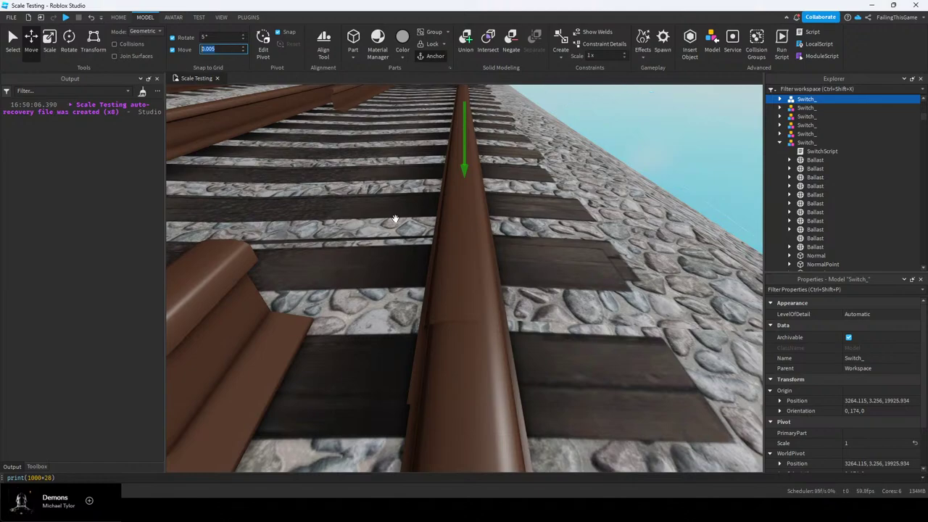
{"action": "right_click_drag", "start_coordinate": [406, 249], "coordinate": [406, 248]}
{"action": "key", "text": "a"}
{"action": "left_click_drag", "start_coordinate": [413, 297], "coordinate": [418, 292]}
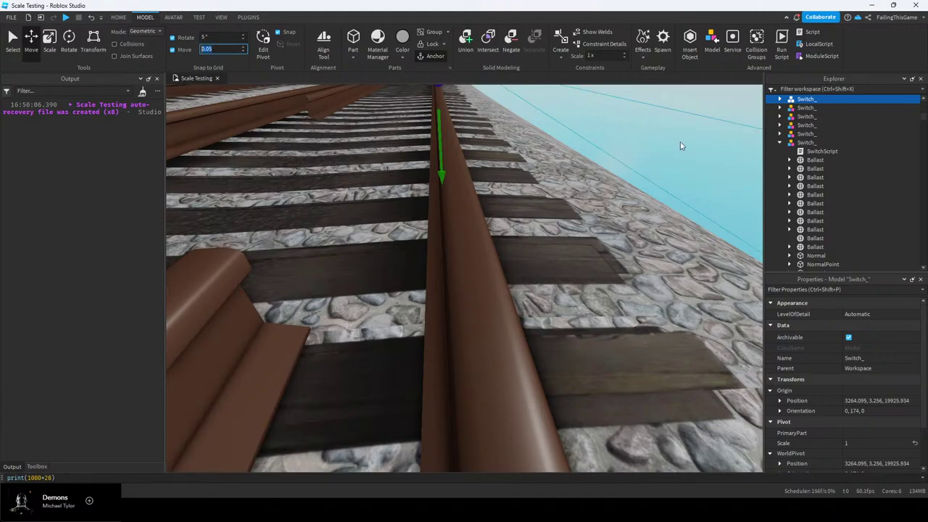
{"action": "scroll", "coordinate": [465, 220], "scroll_direction": "down", "scroll_amount": 8}
Slide the copied switch along the track direction, away from the yard, and clear the selection
{"action": "left_click", "coordinate": [454, 214]}
{"action": "right_click_drag", "start_coordinate": [454, 215], "coordinate": [457, 218]}
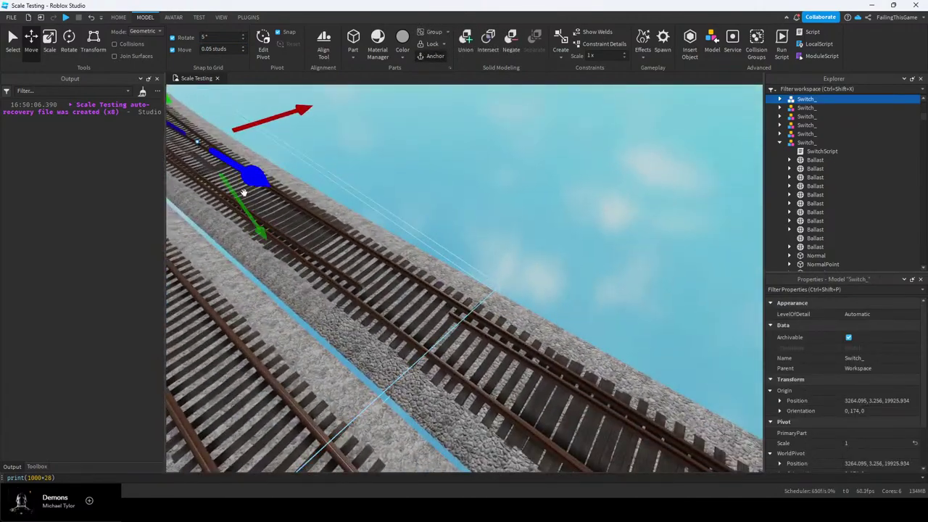
{"action": "left_click_drag", "start_coordinate": [249, 182], "coordinate": [209, 157]}
{"action": "left_click", "coordinate": [400, 183]}
Examine the front, cab and roof of the locomotive at its new location
{"action": "right_click_drag", "start_coordinate": [485, 219], "coordinate": [495, 228]}
{"action": "key", "text": "e"}
{"action": "key", "text": "w"}
{"action": "key", "text": "w"}
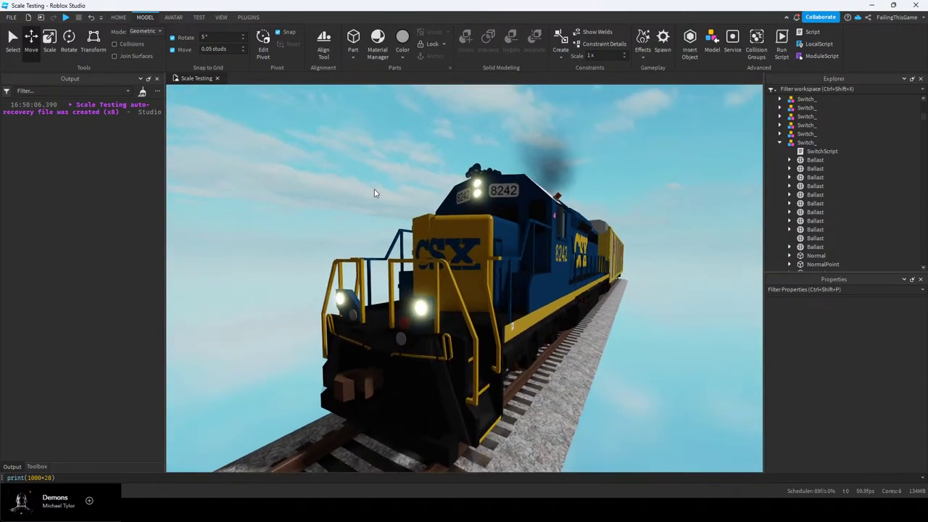
{"action": "scroll", "coordinate": [375, 193], "scroll_direction": "up", "scroll_amount": 5}
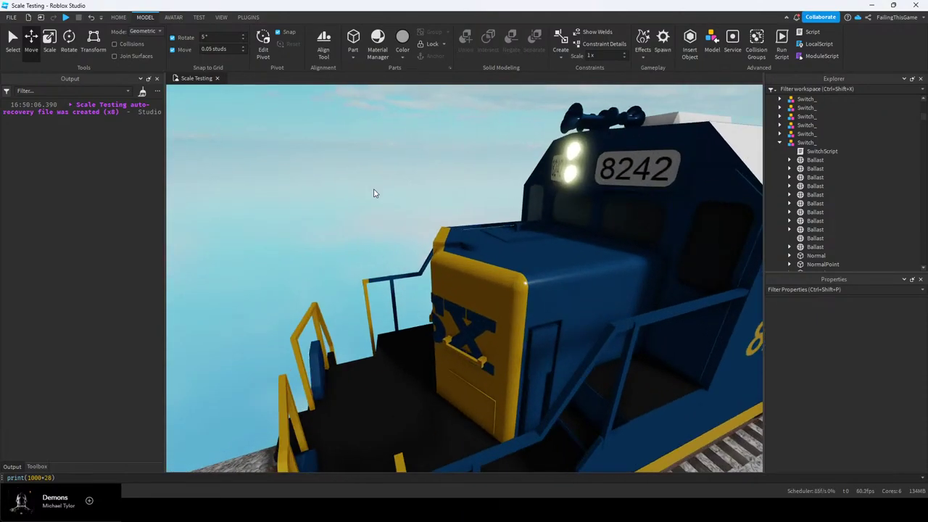
{"action": "key", "text": "d"}
{"action": "right_click_drag", "start_coordinate": [374, 193], "coordinate": [374, 189]}
{"action": "scroll", "coordinate": [374, 193], "scroll_direction": "up", "scroll_amount": 2}
{"action": "key", "text": "d"}
{"action": "right_click_drag", "start_coordinate": [438, 216], "coordinate": [438, 216]}
{"action": "key", "text": "e"}
{"action": "key", "text": "e"}
{"action": "right_click_drag", "start_coordinate": [501, 212], "coordinate": [501, 212]}
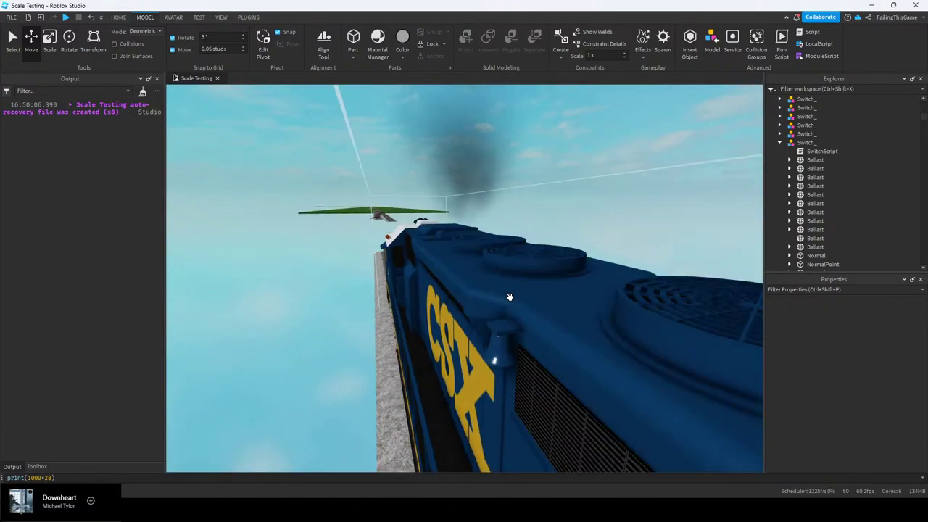
Examine the locomotive's sides and the gap back to the copied switch, and look over the Switch_ models in the object tree
{"action": "right_click_drag", "start_coordinate": [491, 298], "coordinate": [477, 290]}
{"action": "key", "text": "d"}
{"action": "key", "text": "w"}
{"action": "key", "text": "a"}
{"action": "key", "text": "w"}
{"action": "key", "text": "q"}
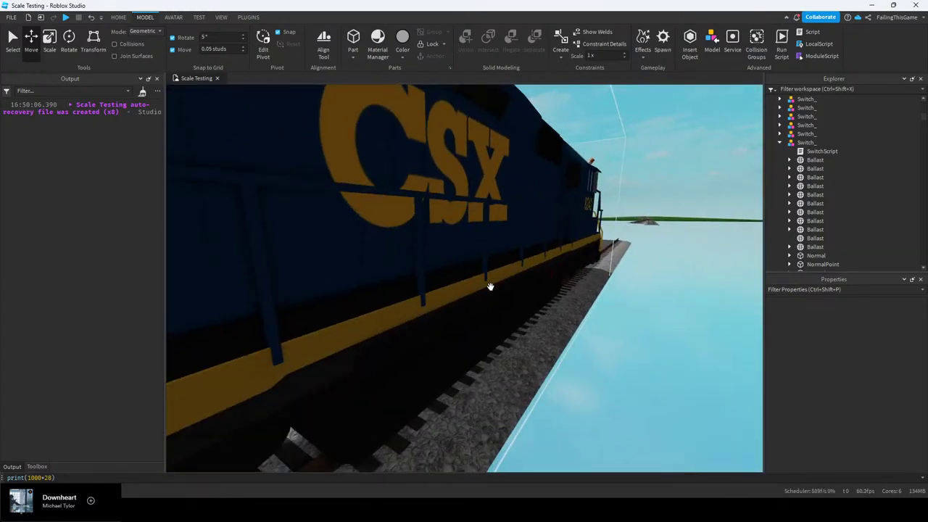
{"action": "key", "text": "e"}
{"action": "key", "text": "e"}
{"action": "key", "text": "q"}
{"action": "key", "text": "e"}
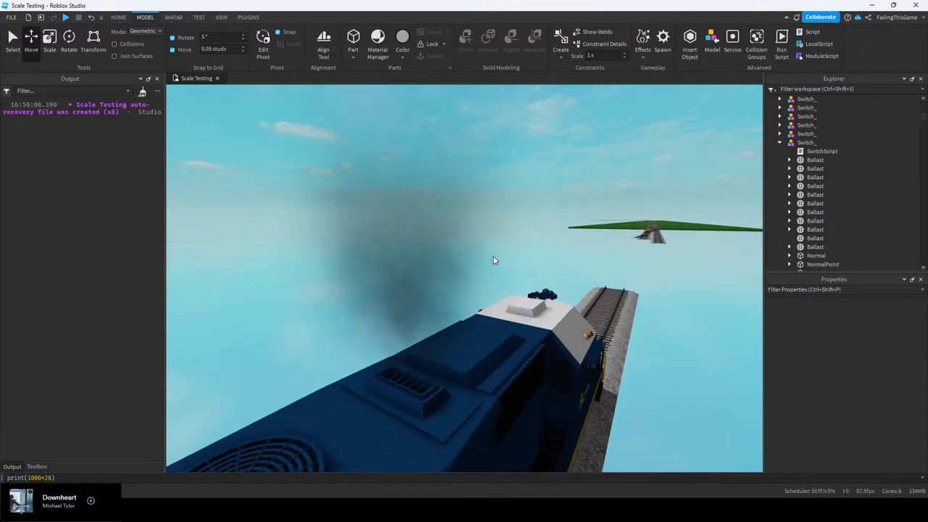
{"action": "key", "text": "w"}
{"action": "right_click_drag", "start_coordinate": [493, 260], "coordinate": [527, 261]}
{"action": "key", "text": "e"}
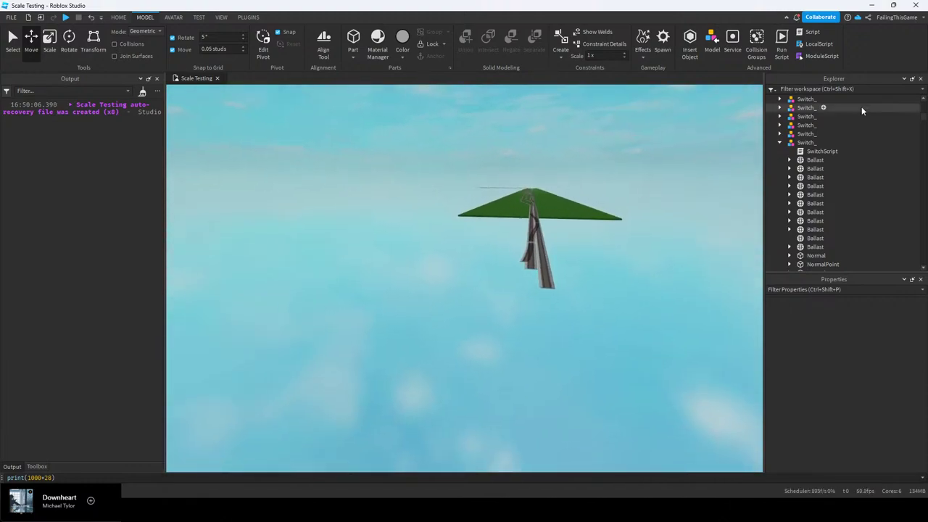
{"action": "right_click_drag", "start_coordinate": [607, 200], "coordinate": [607, 200]}
{"action": "key", "text": "w"}
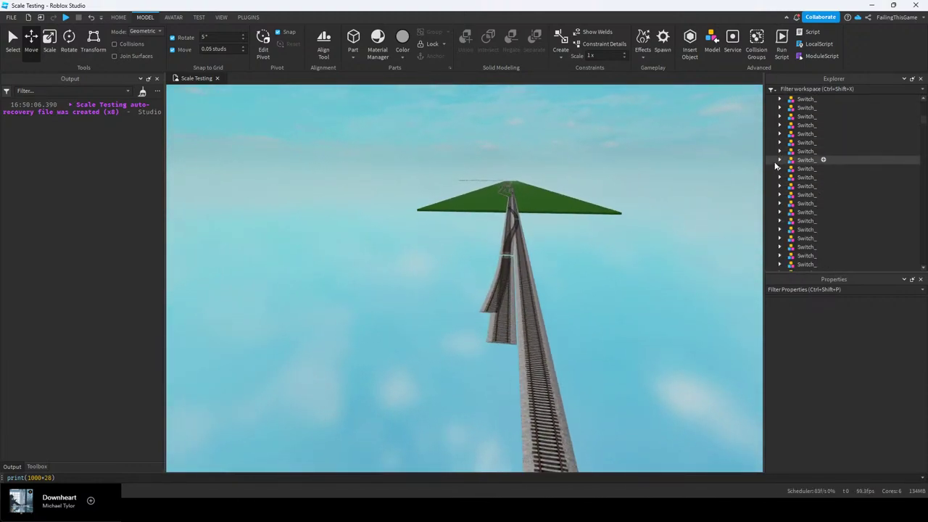
Slide the outermost copied switch along the line to Z 19936.533 against the adjoining switch, and clear the selection
{"action": "scroll", "coordinate": [804, 171], "scroll_direction": "up", "scroll_amount": 1}
{"action": "key", "text": "w"}
{"action": "right_click_drag", "start_coordinate": [588, 251], "coordinate": [587, 251]}
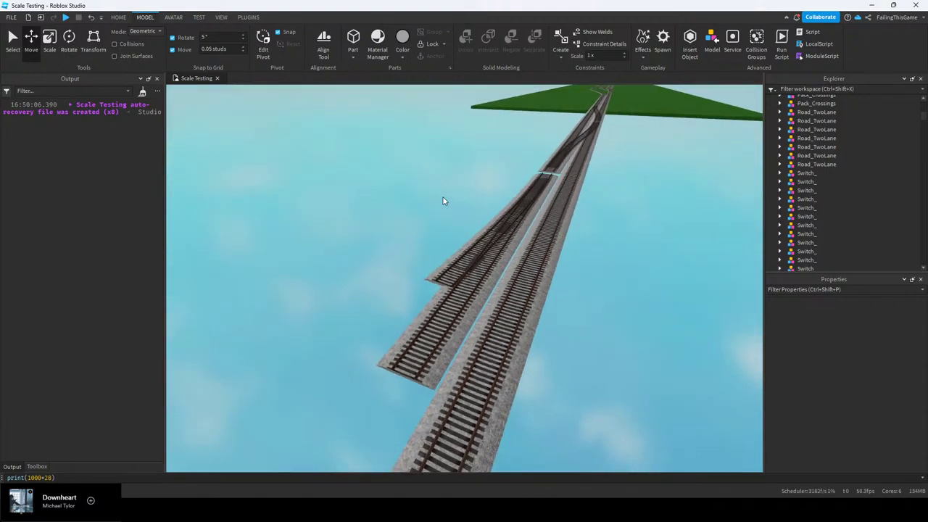
{"action": "key", "text": "w"}
{"action": "right_click_drag", "start_coordinate": [478, 192], "coordinate": [478, 192]}
{"action": "key", "text": "w"}
{"action": "left_click", "coordinate": [426, 364]}
{"action": "right_click_drag", "start_coordinate": [457, 317], "coordinate": [456, 316]}
{"action": "key", "text": "w"}
{"action": "key", "text": "w"}
{"action": "key", "text": "Tab"}
{"action": "left_click_drag", "start_coordinate": [439, 305], "coordinate": [528, 296]}
{"action": "right_click_drag", "start_coordinate": [529, 296], "coordinate": [528, 295]}
{"action": "key", "text": "w"}
{"action": "key", "text": "w"}
{"action": "key", "text": "Tab"}
{"action": "left_click_drag", "start_coordinate": [565, 292], "coordinate": [565, 290]}
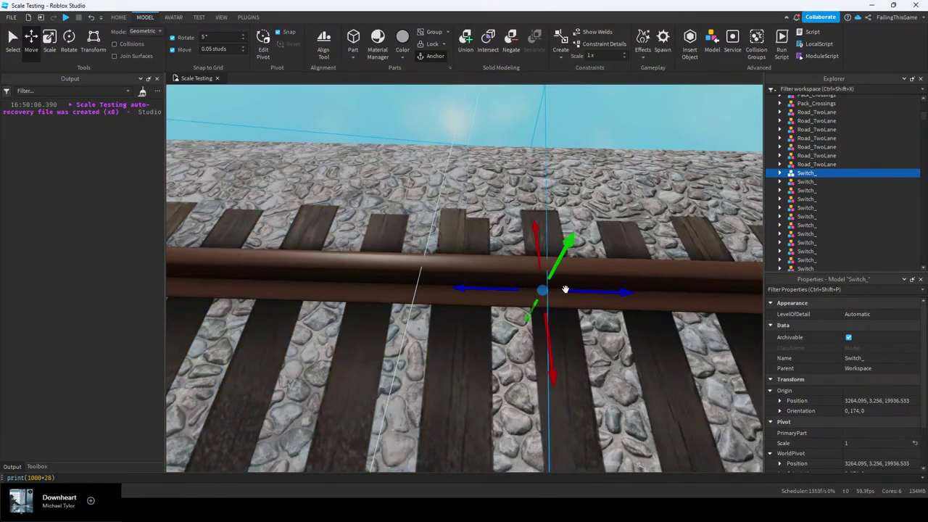
{"action": "key", "text": "d"}
{"action": "right_click_drag", "start_coordinate": [559, 284], "coordinate": [568, 257]}
{"action": "key", "text": "s"}
{"action": "left_click", "coordinate": [569, 256]}
Examine the double-track section from the copied switches back to the yard tracks
{"action": "scroll", "coordinate": [569, 263], "scroll_direction": "up", "scroll_amount": 1}
{"action": "scroll", "coordinate": [575, 251], "scroll_direction": "down", "scroll_amount": 2}
{"action": "scroll", "coordinate": [580, 239], "scroll_direction": "up", "scroll_amount": 3}
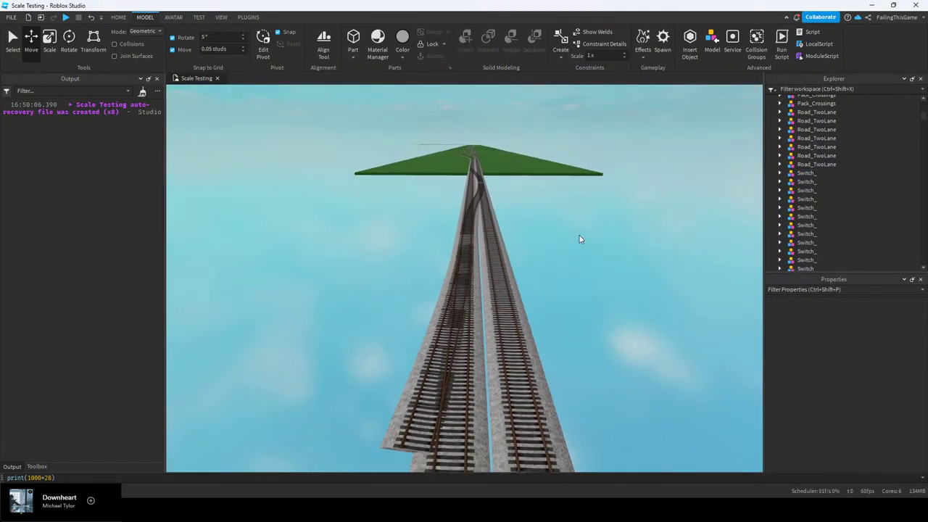
{"action": "scroll", "coordinate": [544, 210], "scroll_direction": "down", "scroll_amount": 3}
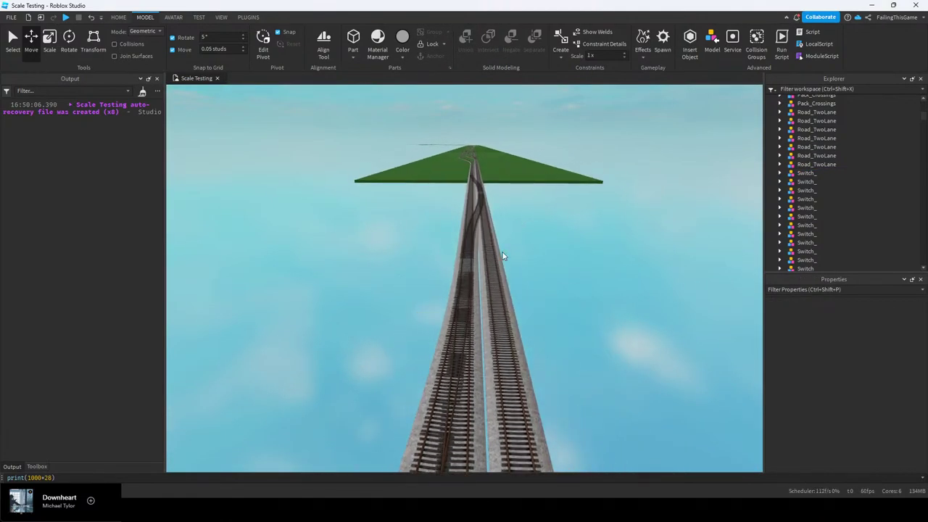
{"action": "right_click_drag", "start_coordinate": [459, 278], "coordinate": [459, 277]}
{"action": "key", "text": "e"}
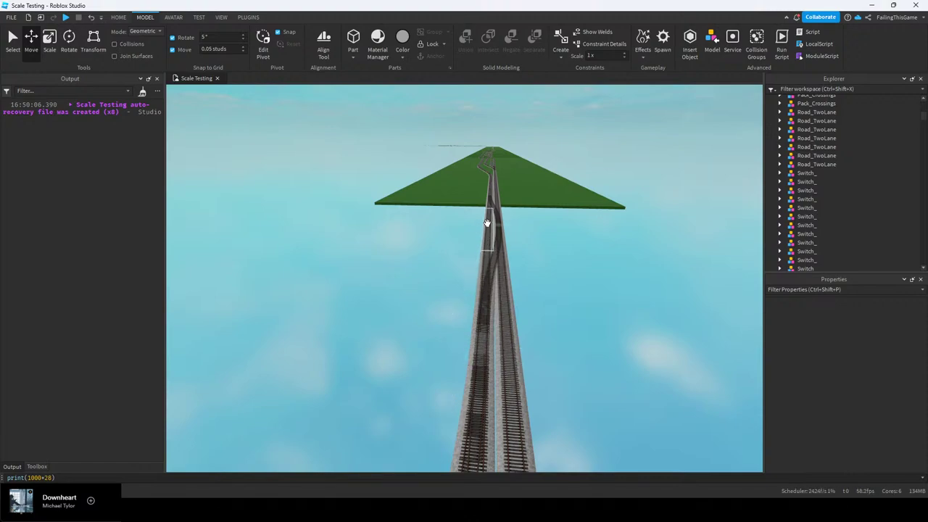
{"action": "key", "text": "s"}
{"action": "key", "text": "q"}
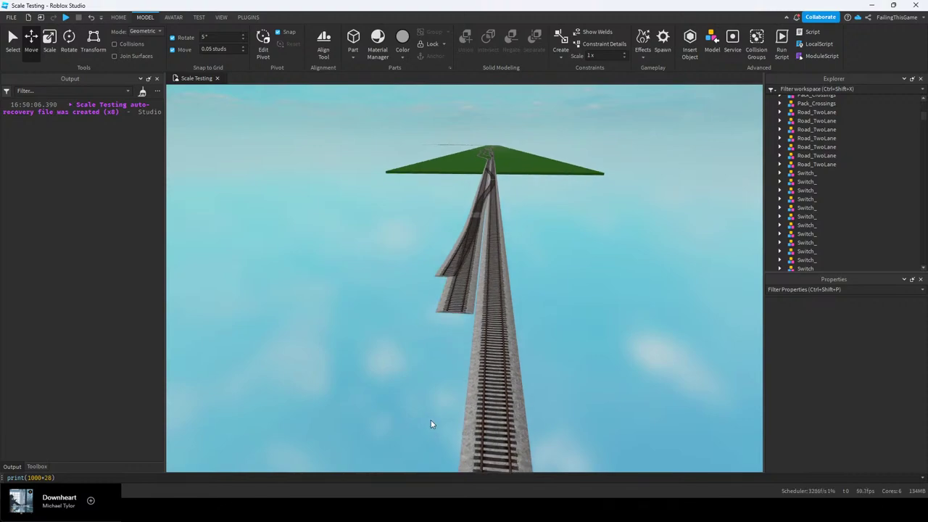
{"action": "key", "text": "w"}
{"action": "key", "text": "e"}
{"action": "key", "text": "w"}
{"action": "key", "text": "e"}
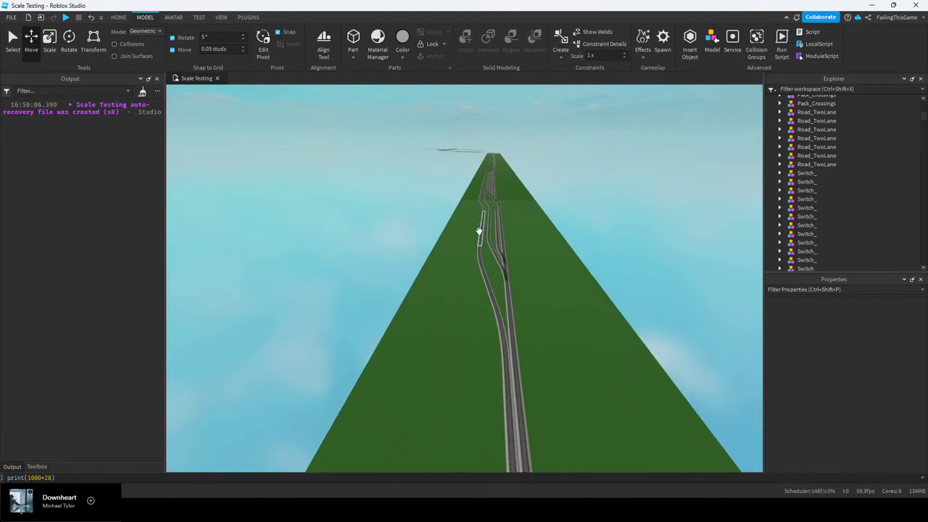
Examine the line from the yard out toward the locomotive and back, checking how the copied switches follow each other
{"action": "right_click_drag", "start_coordinate": [469, 284], "coordinate": [468, 285]}
{"action": "key", "text": "q"}
{"action": "key", "text": "d"}
{"action": "key", "text": "w"}
{"action": "key", "text": "a"}
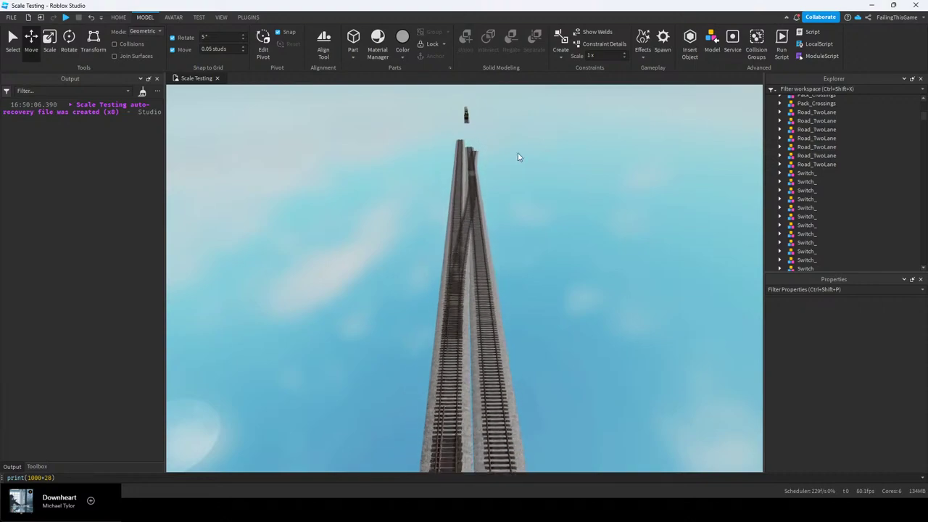
{"action": "key", "text": "w"}
{"action": "key", "text": "d"}
{"action": "right_click_drag", "start_coordinate": [467, 210], "coordinate": [467, 211]}
{"action": "key", "text": "s"}
{"action": "right_click_drag", "start_coordinate": [518, 248], "coordinate": [519, 247]}
{"action": "key", "text": "e"}
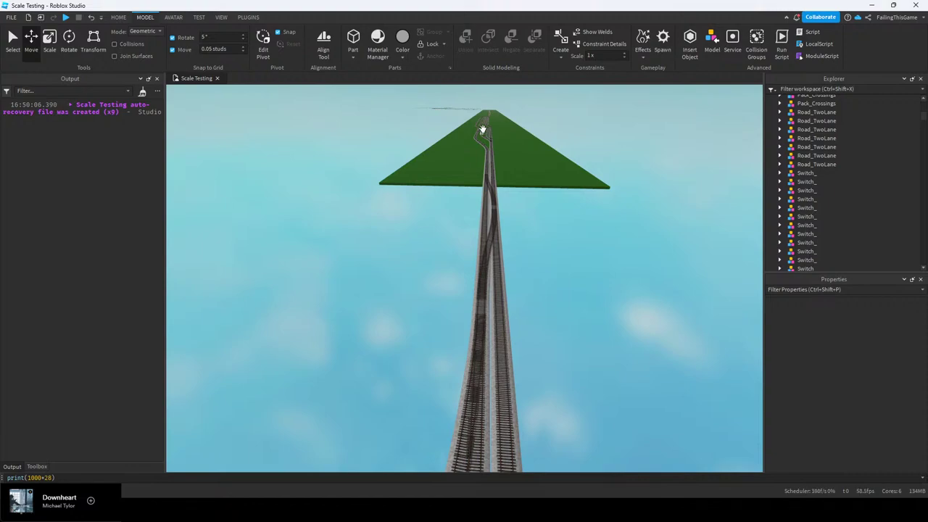
{"action": "right_click_drag", "start_coordinate": [485, 258], "coordinate": [477, 295]}
{"action": "key", "text": "q"}
Slide the Switch_ model nearer the yard along the shorter line to Z 19614.232, just short of the outer switch
{"action": "left_click_drag", "start_coordinate": [469, 340], "coordinate": [458, 302]}
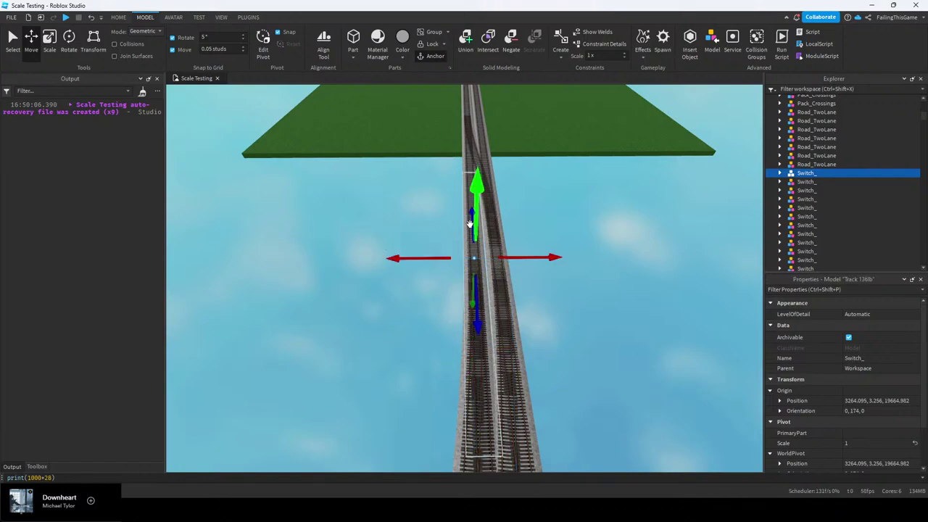
{"action": "left_click", "coordinate": [478, 352]}
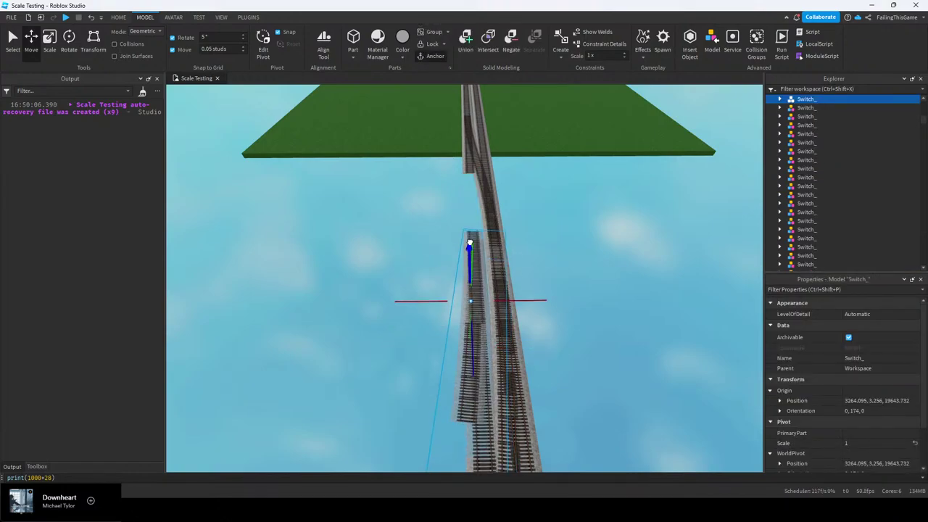
{"action": "left_click_drag", "start_coordinate": [457, 195], "coordinate": [457, 195]}
{"action": "right_click_drag", "start_coordinate": [456, 195], "coordinate": [456, 228]}
{"action": "key", "text": "a"}
{"action": "key", "text": "d"}
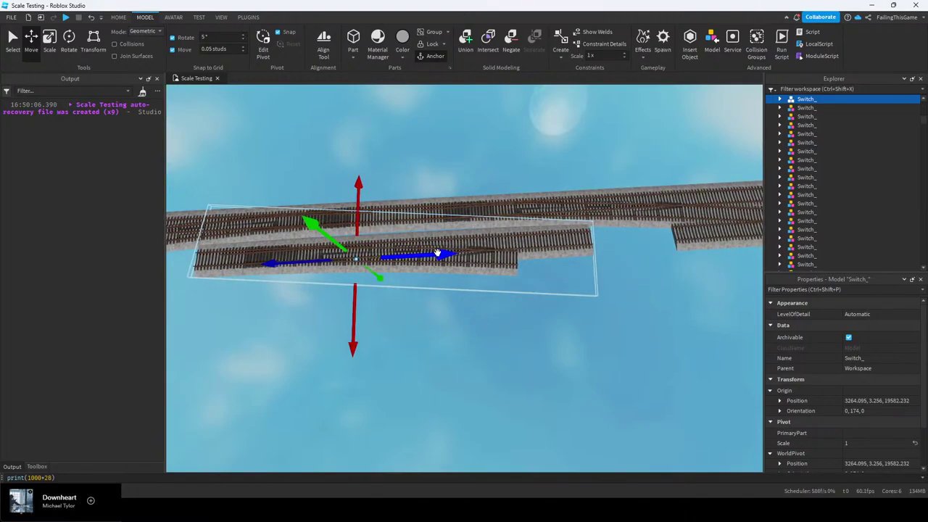
{"action": "left_click_drag", "start_coordinate": [436, 252], "coordinate": [507, 237]}
{"action": "key", "text": "d"}
{"action": "key", "text": "w"}
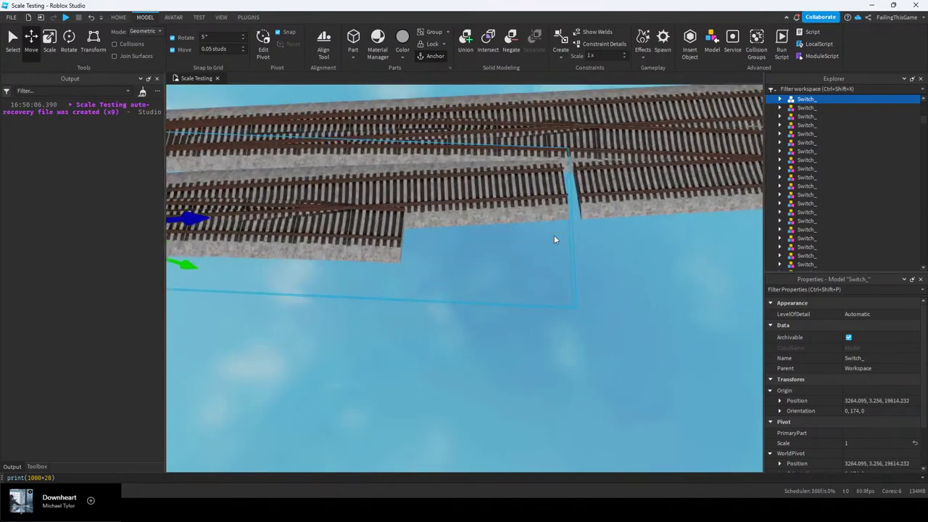
Join the nearer switch's end flush to the outer switch at Z 19616.582 and clear the selection
{"action": "right_click_drag", "start_coordinate": [534, 227], "coordinate": [536, 230]}
{"action": "key", "text": "w"}
{"action": "right_click_drag", "start_coordinate": [462, 259], "coordinate": [461, 259]}
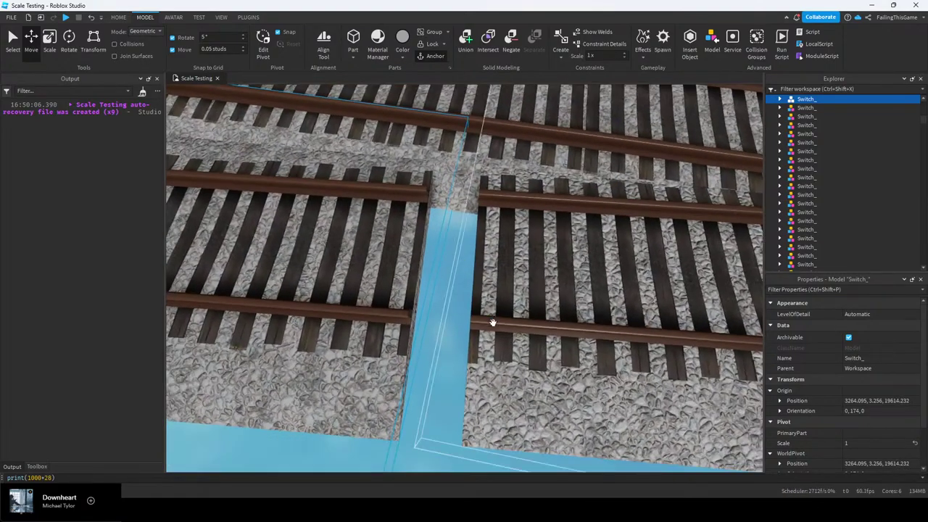
{"action": "left_click_drag", "start_coordinate": [532, 329], "coordinate": [593, 332]}
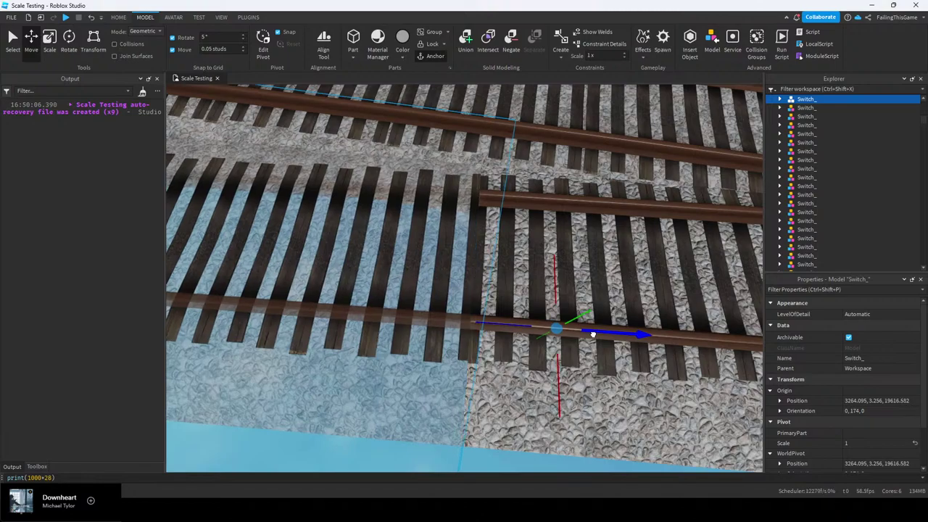
{"action": "right_click_drag", "start_coordinate": [592, 332], "coordinate": [593, 333]}
{"action": "left_click", "coordinate": [282, 271]}
{"action": "key", "text": "s"}
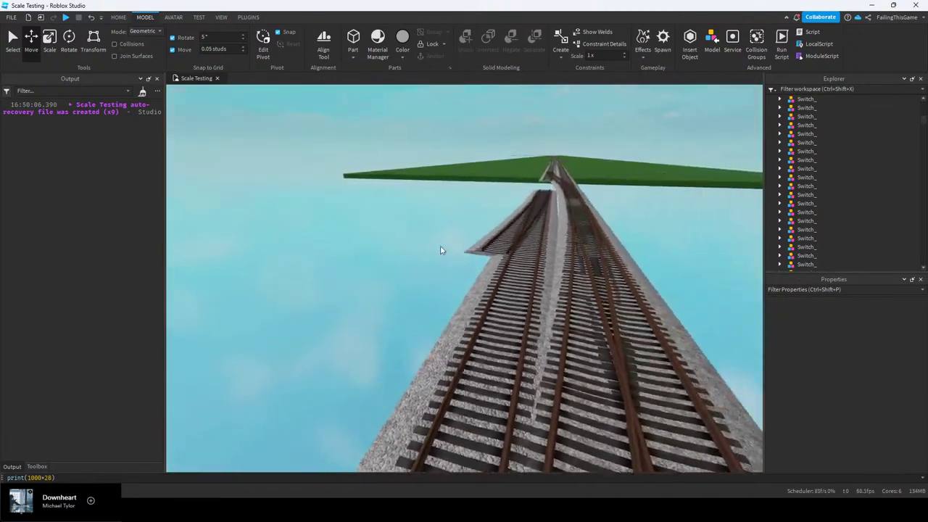
Examine the gap between the yard's last switch and the relocated switch from above and along the line
{"action": "right_click_drag", "start_coordinate": [441, 249], "coordinate": [411, 247]}
{"action": "key", "text": "s"}
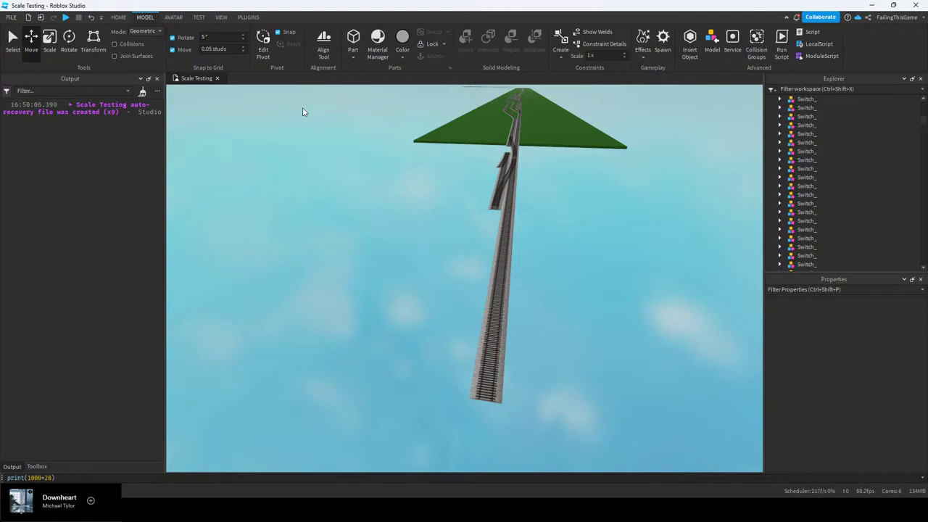
{"action": "key", "text": "w"}
{"action": "right_click_drag", "start_coordinate": [427, 210], "coordinate": [441, 208]}
{"action": "key", "text": "w"}
{"action": "key", "text": "e"}
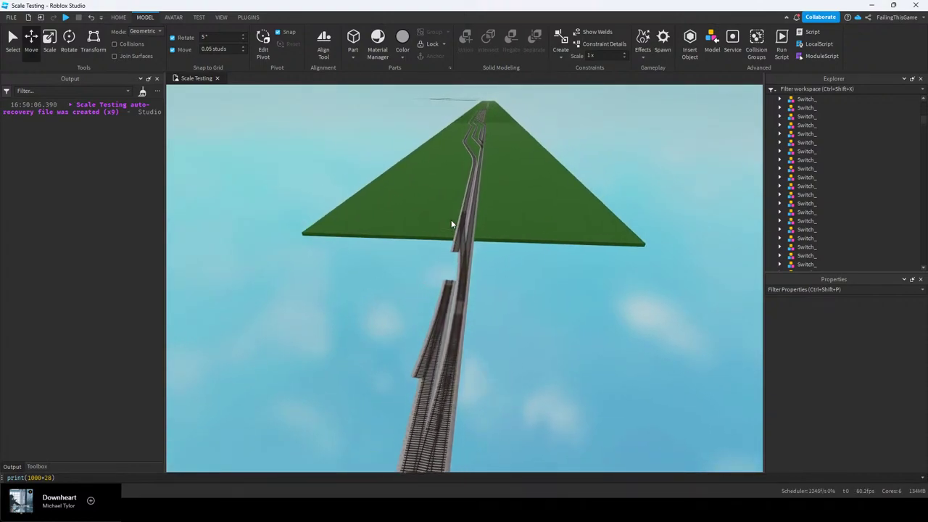
{"action": "key", "text": "s"}
{"action": "key", "text": "w"}
{"action": "key", "text": "q"}
{"action": "key", "text": "a"}
{"action": "key", "text": "d"}
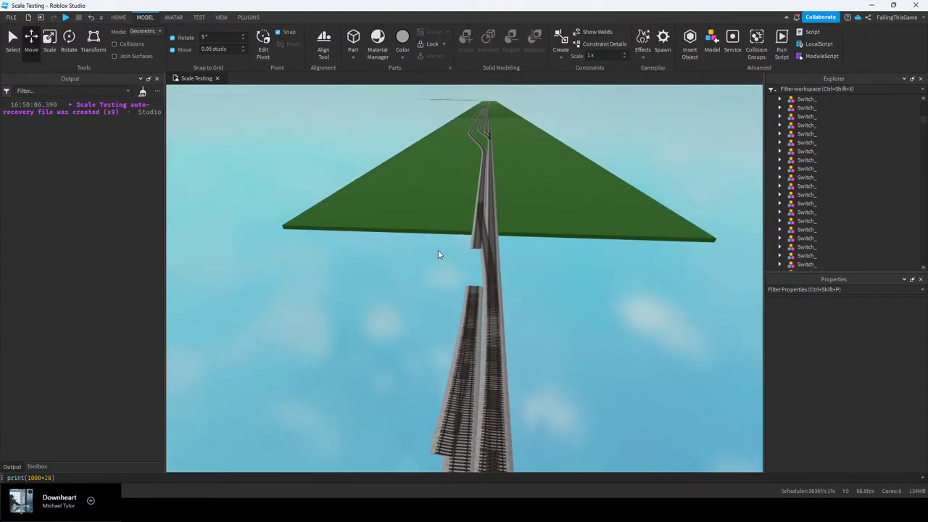
{"action": "key", "text": "s"}
{"action": "key", "text": "e"}
{"action": "key", "text": "a"}
Bring a copy of the straight Track 136lb into the gap between the yard switch and the relocated switch
{"action": "right_click_drag", "start_coordinate": [438, 250], "coordinate": [451, 256]}
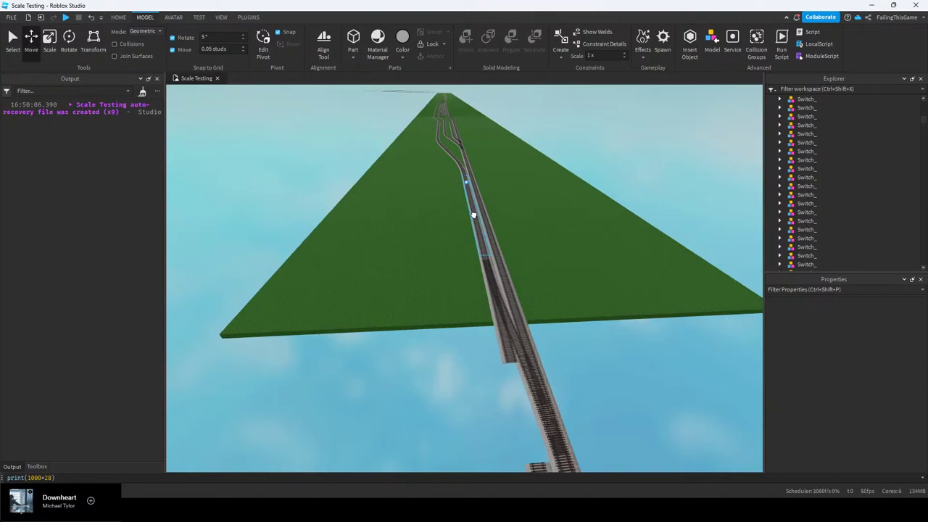
{"action": "left_click_drag", "start_coordinate": [471, 238], "coordinate": [471, 247]}
{"action": "right_click_drag", "start_coordinate": [471, 238], "coordinate": [471, 247]}
{"action": "left_click_drag", "start_coordinate": [470, 247], "coordinate": [528, 206]}
{"action": "right_click_drag", "start_coordinate": [471, 247], "coordinate": [527, 206]}
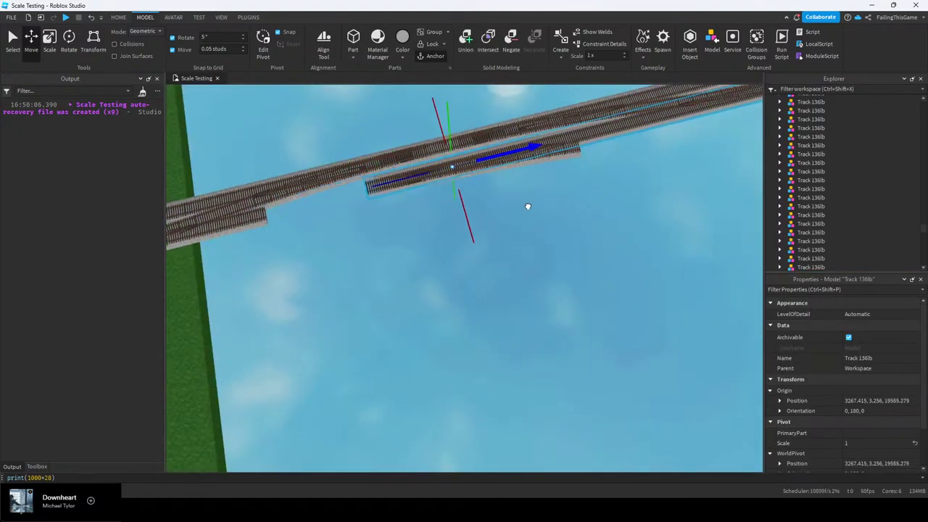
{"action": "key", "text": "w"}
{"action": "right_click_drag", "start_coordinate": [458, 223], "coordinate": [491, 243]}
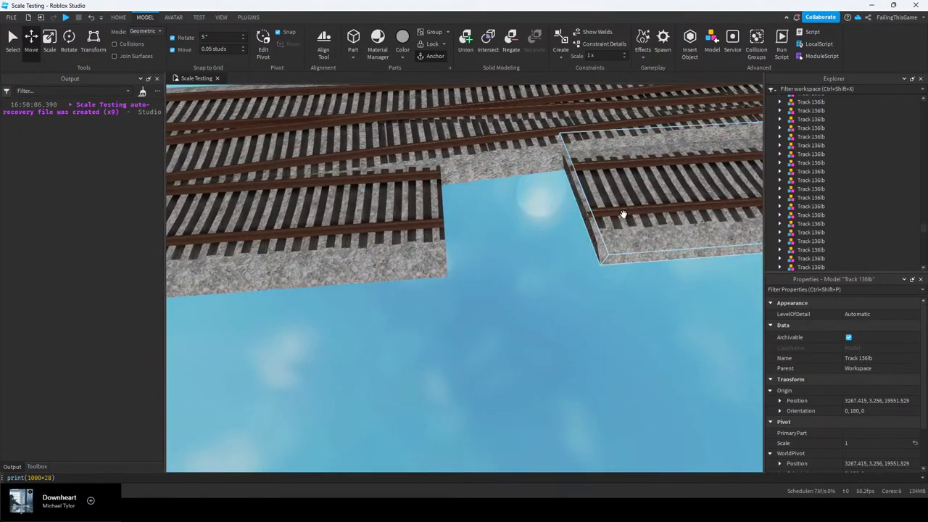
Join the straight track's near end flush to the yard switch and clear the selection
{"action": "key", "text": "Tab"}
{"action": "left_click_drag", "start_coordinate": [551, 229], "coordinate": [406, 251]}
{"action": "key", "text": "w"}
{"action": "right_click_drag", "start_coordinate": [406, 251], "coordinate": [486, 290]}
{"action": "key", "text": "Tab"}
{"action": "left_click_drag", "start_coordinate": [431, 309], "coordinate": [442, 310]}
{"action": "key", "text": "s"}
{"action": "left_click", "coordinate": [475, 376]}
Scale the straight track's ballast lengthwise so that its far end meets the relocated switch
{"action": "right_click_drag", "start_coordinate": [443, 310], "coordinate": [476, 352]}
{"action": "key", "text": "w"}
{"action": "key", "text": "s"}
{"action": "left_click", "coordinate": [462, 288]}
{"action": "key", "text": "s"}
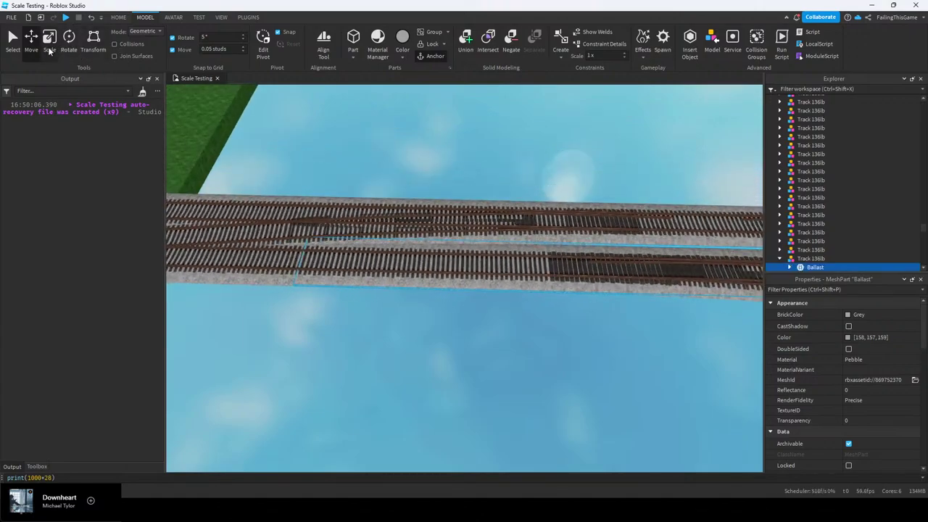
{"action": "left_click", "coordinate": [50, 45]}
{"action": "right_click_drag", "start_coordinate": [406, 250], "coordinate": [491, 241]}
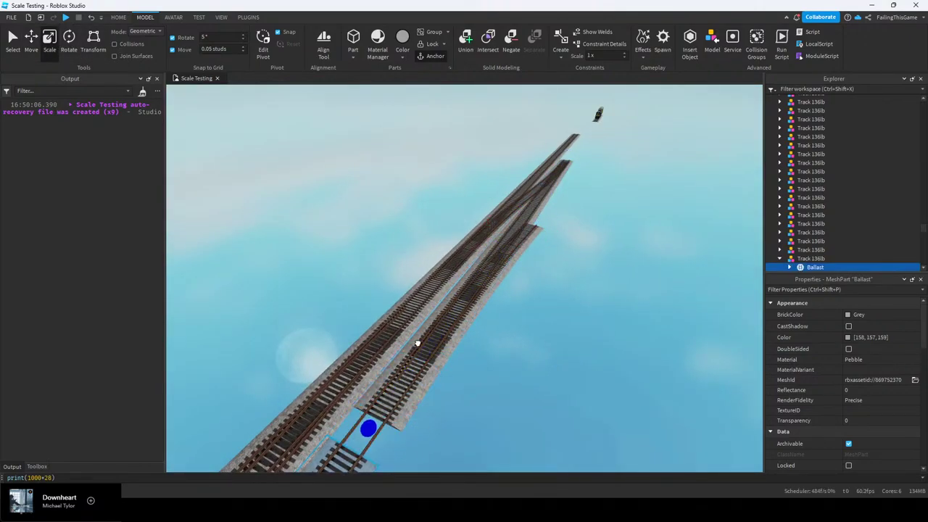
{"action": "left_click_drag", "start_coordinate": [418, 344], "coordinate": [428, 332]}
{"action": "right_click_drag", "start_coordinate": [427, 332], "coordinate": [497, 303]}
{"action": "key", "text": "w"}
{"action": "left_click_drag", "start_coordinate": [457, 272], "coordinate": [485, 264]}
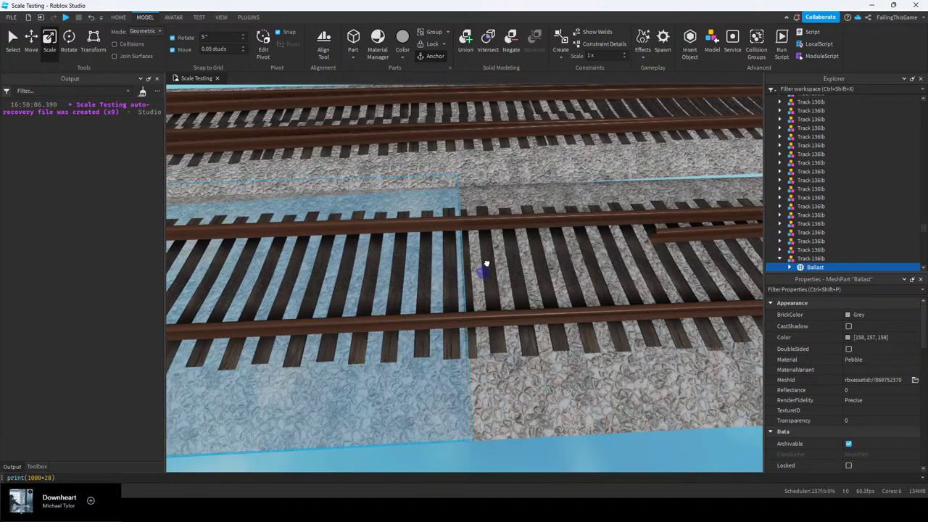
Scale the straight track's outer rail lengthwise so that it ends at the relocated switch's rail
{"action": "left_click", "coordinate": [261, 325], "text": "alt"}
{"action": "right_click_drag", "start_coordinate": [353, 300], "coordinate": [360, 299]}
{"action": "scroll", "coordinate": [360, 299], "scroll_direction": "down", "scroll_amount": 4}
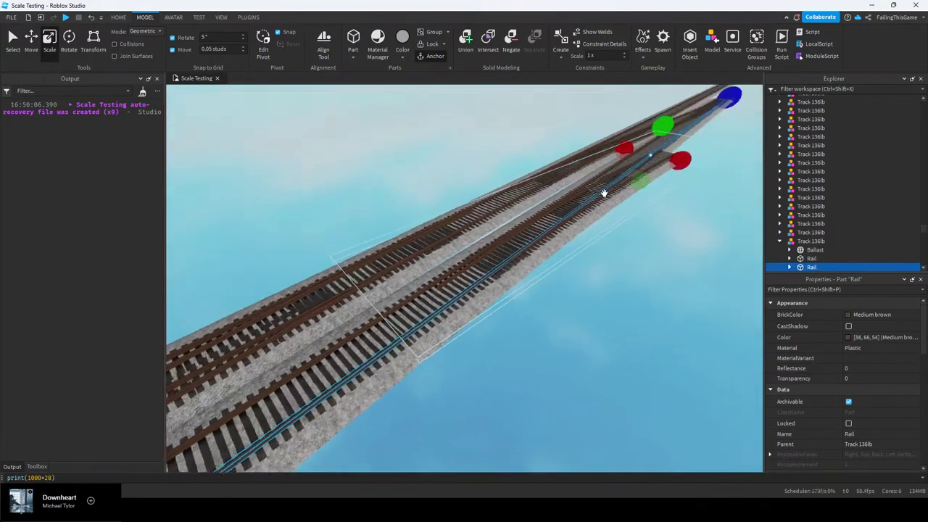
{"action": "right_click_drag", "start_coordinate": [527, 241], "coordinate": [426, 295]}
{"action": "key", "text": "w"}
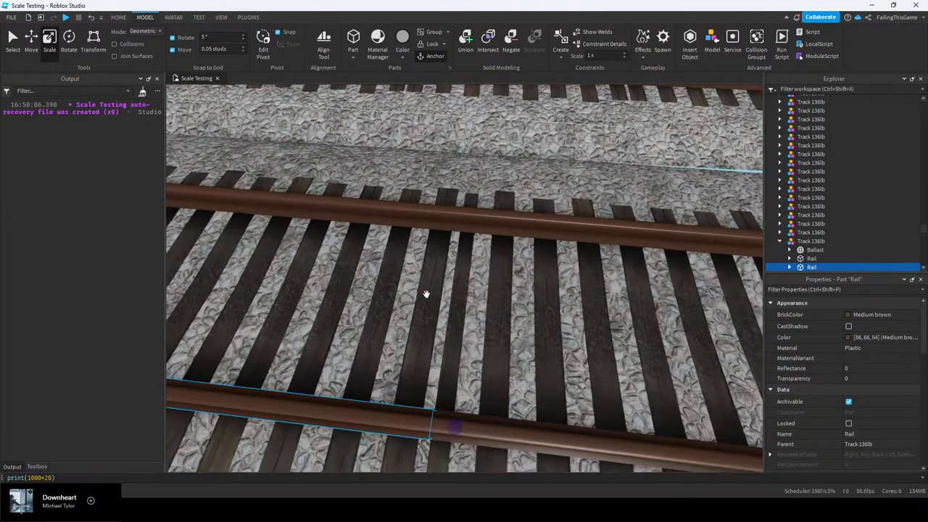
{"action": "scroll", "coordinate": [426, 295], "scroll_direction": "down", "scroll_amount": 3}
Scale the straight track's inner rail to end at the relocated switch's rail, and clear the selection
{"action": "left_click", "coordinate": [324, 229], "text": "alt"}
{"action": "right_click_drag", "start_coordinate": [324, 229], "coordinate": [327, 227]}
{"action": "scroll", "coordinate": [327, 228], "scroll_direction": "down", "scroll_amount": 5}
{"action": "key", "text": "e"}
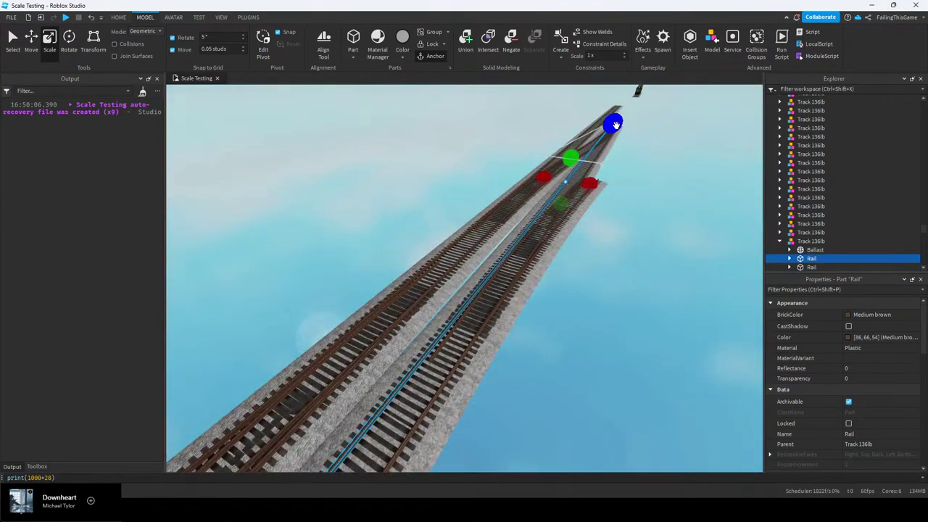
{"action": "scroll", "coordinate": [461, 301], "scroll_direction": "up", "scroll_amount": 15}
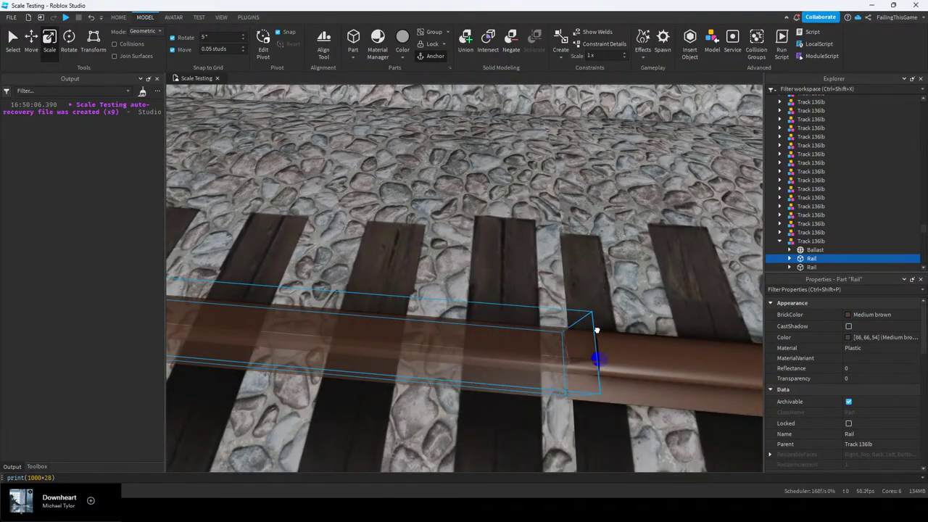
{"action": "scroll", "coordinate": [601, 331], "scroll_direction": "down", "scroll_amount": 10}
{"action": "left_click", "coordinate": [604, 246]}
{"action": "right_click_drag", "start_coordinate": [607, 236], "coordinate": [580, 238]}
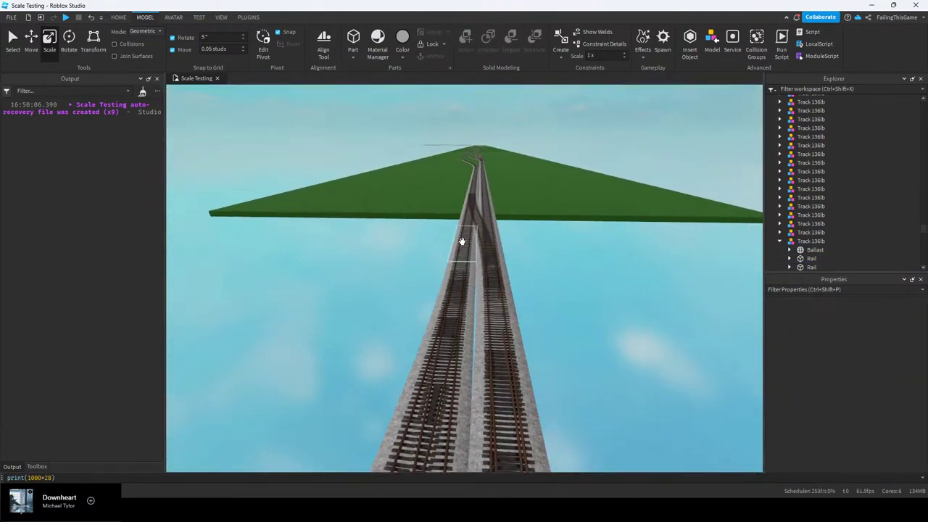
Extend the shorter line with the straight Track 136lb from beneath the locomotive, joining it at Z 19926.777, and clear the selection
{"action": "scroll", "coordinate": [455, 244], "scroll_direction": "down", "scroll_amount": 6}
{"action": "right_click_drag", "start_coordinate": [505, 245], "coordinate": [599, 233]}
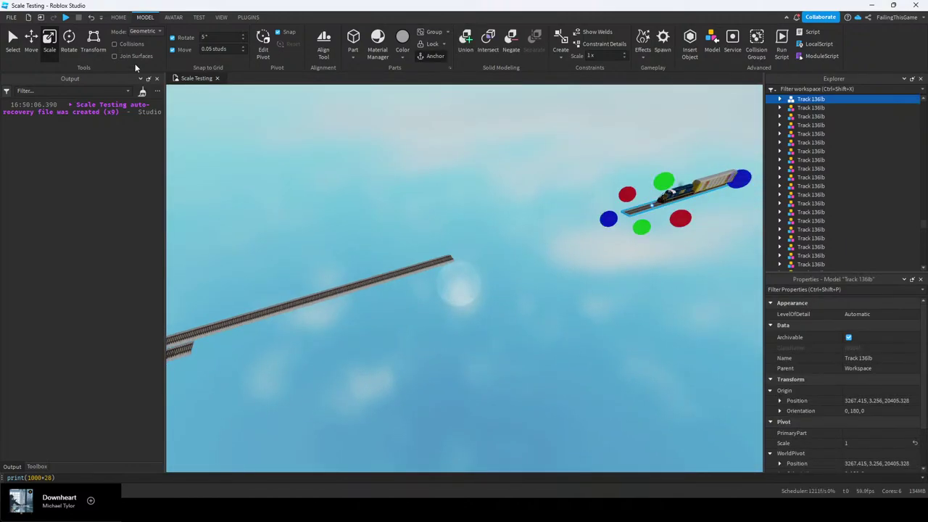
{"action": "left_click_drag", "start_coordinate": [579, 227], "coordinate": [474, 273]}
{"action": "scroll", "coordinate": [474, 272], "scroll_direction": "up", "scroll_amount": 10}
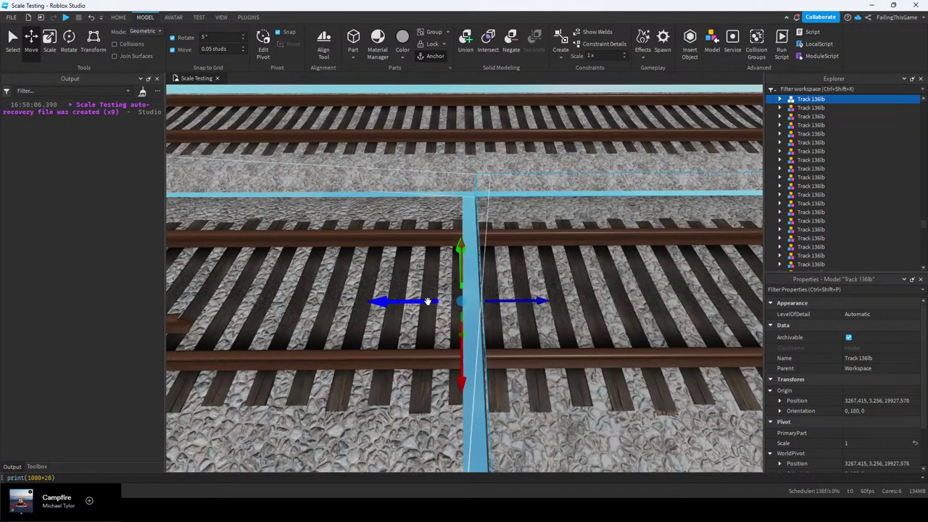
{"action": "left_click_drag", "start_coordinate": [428, 301], "coordinate": [409, 303]}
{"action": "scroll", "coordinate": [409, 303], "scroll_direction": "down", "scroll_amount": 10}
{"action": "right_click_drag", "start_coordinate": [421, 294], "coordinate": [522, 205]}
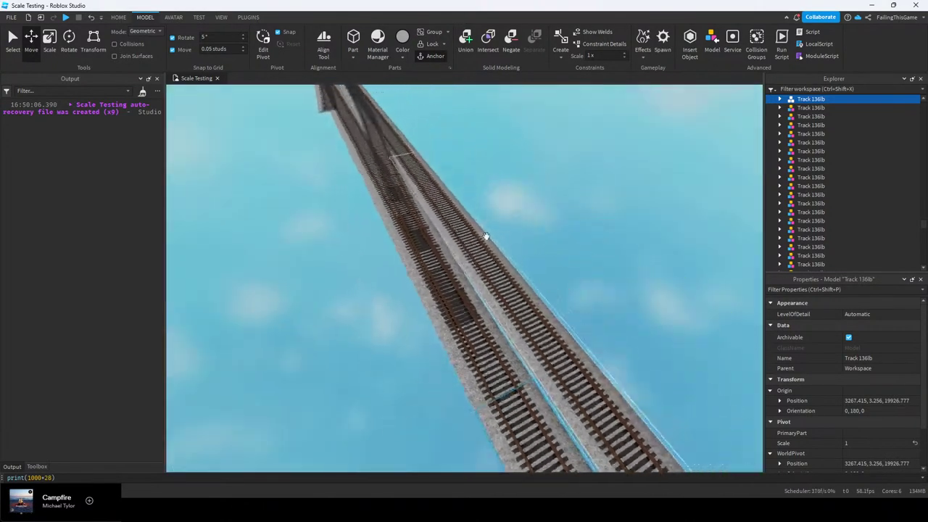
{"action": "left_click", "coordinate": [522, 206]}
{"action": "scroll", "coordinate": [522, 205], "scroll_direction": "down", "scroll_amount": 6}
{"action": "left_click_drag", "start_coordinate": [924, 224], "coordinate": [925, 216]}
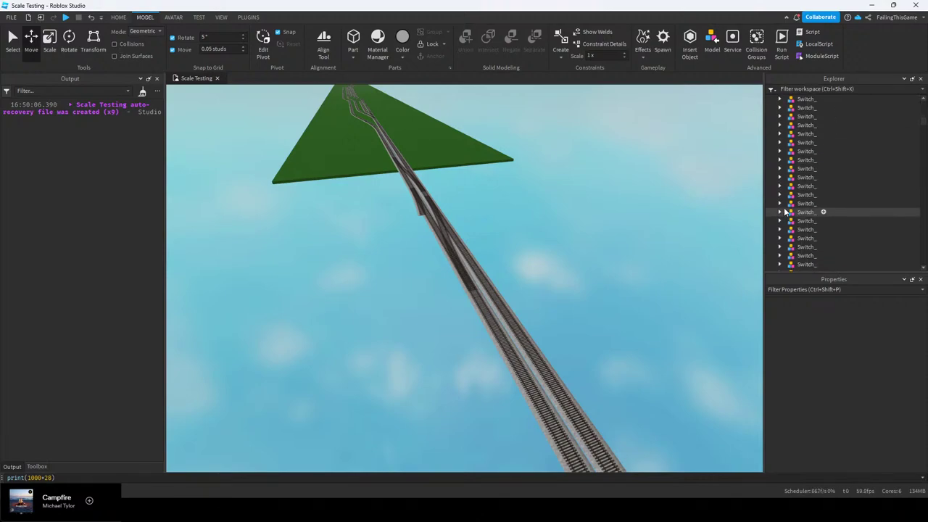
{"action": "scroll", "coordinate": [785, 211], "scroll_direction": "down", "scroll_amount": 3}
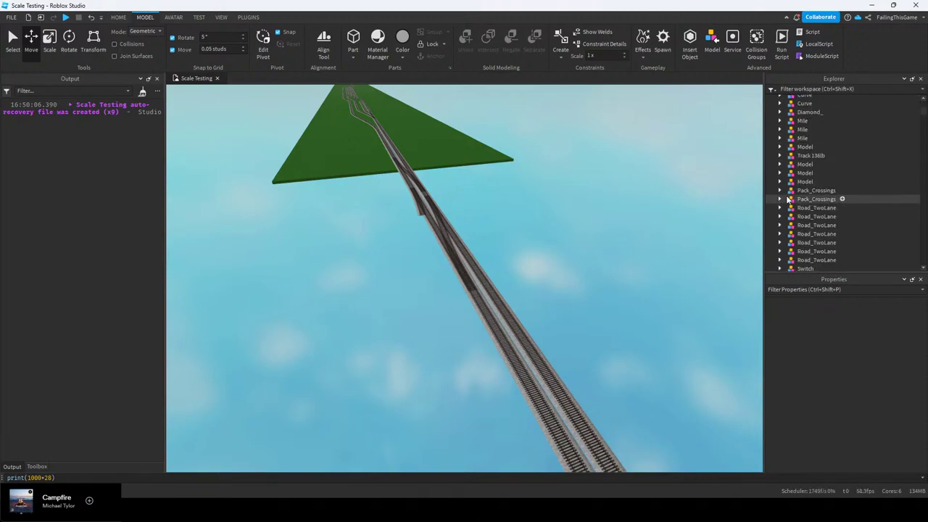
Ungroup the grouped crossover Model listed below Track 136lb into its separate Switch_ models, and clear the selection
{"action": "double_click", "coordinate": [794, 184]}
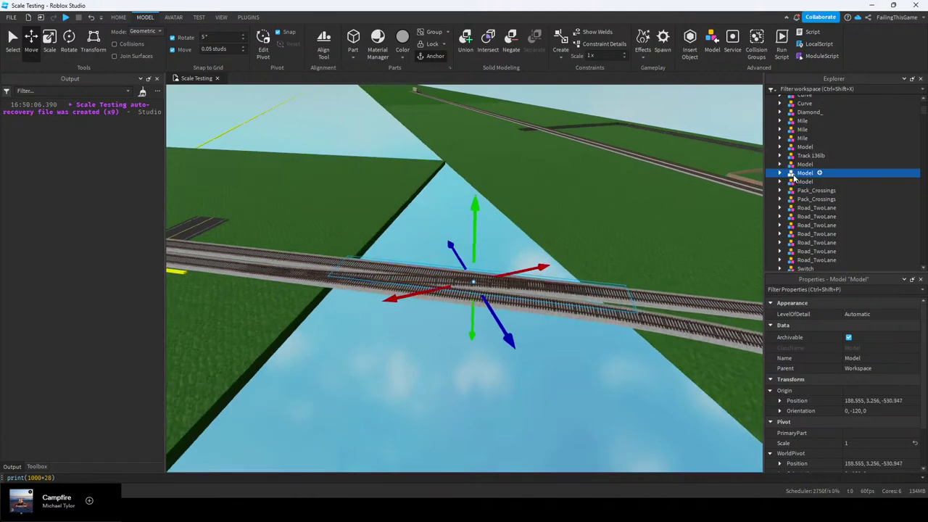
{"action": "double_click", "coordinate": [801, 164]}
{"action": "right_click_drag", "start_coordinate": [611, 228], "coordinate": [579, 262]}
{"action": "key", "text": "ctrl+u"}
{"action": "left_click", "coordinate": [635, 230]}
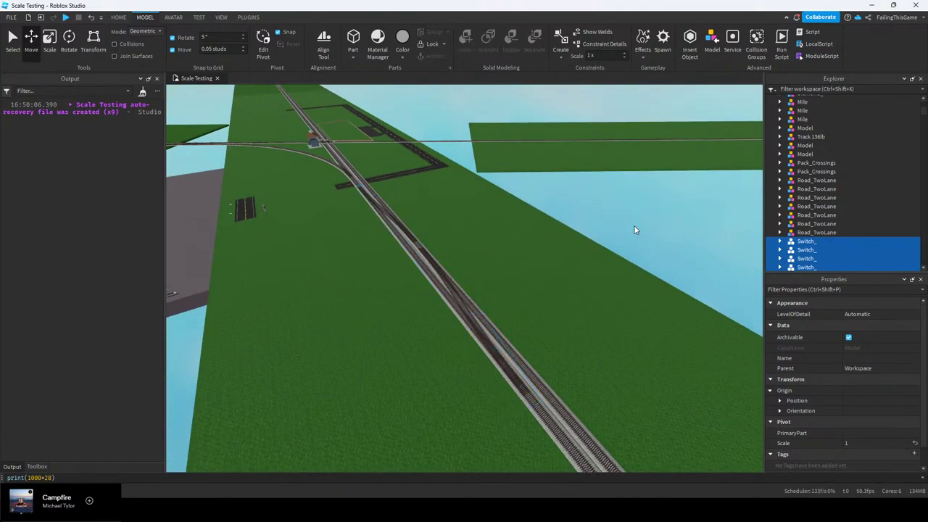
Locate individual Switch_ models from the object list in the scene and look through the track entries
{"action": "scroll", "coordinate": [811, 203], "scroll_direction": "down", "scroll_amount": 4}
{"action": "scroll", "coordinate": [798, 235], "scroll_direction": "down", "scroll_amount": 2}
{"action": "double_click", "coordinate": [796, 198]}
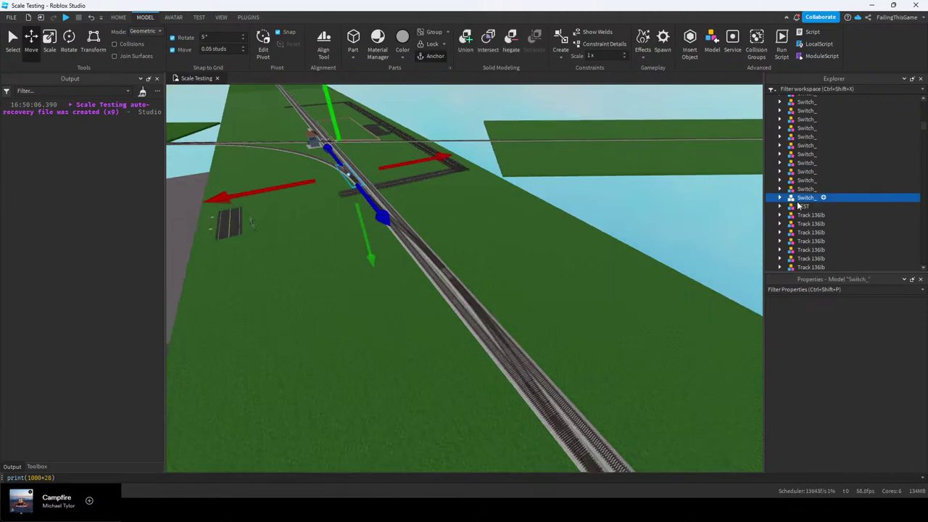
{"action": "double_click", "coordinate": [797, 154]}
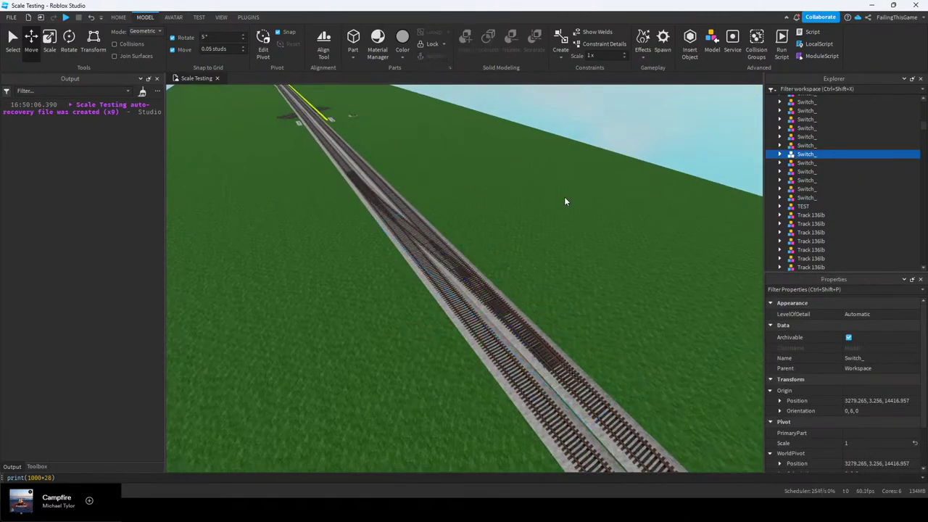
{"action": "left_click", "coordinate": [564, 198]}
{"action": "right_click_drag", "start_coordinate": [564, 198], "coordinate": [501, 199]}
{"action": "key", "text": "s"}
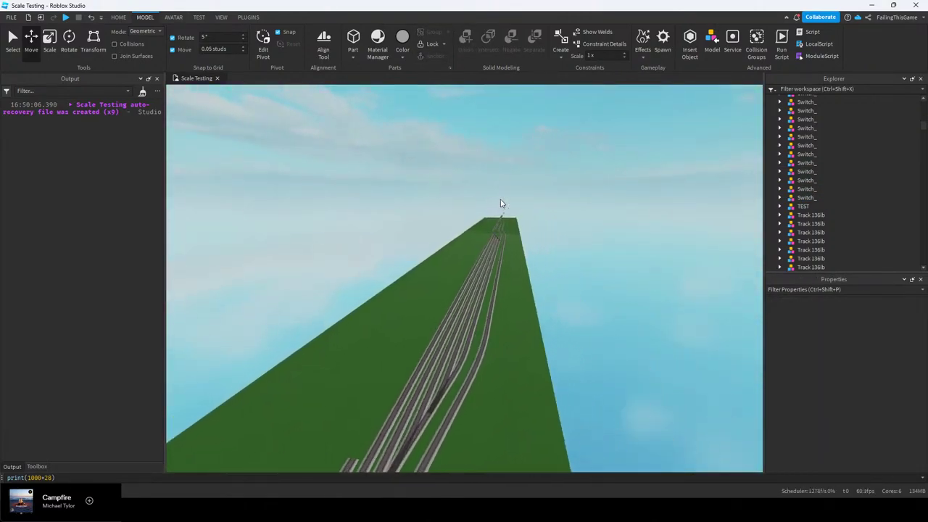
{"action": "scroll", "coordinate": [846, 210], "scroll_direction": "down", "scroll_amount": 15}
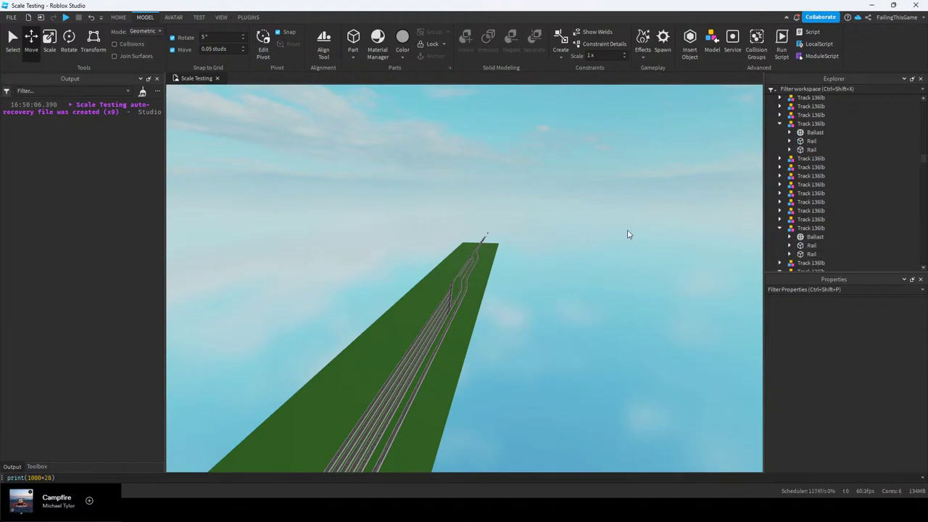
Examine the two parallel straight tracks and the crossover switches beyond the edge of the green baseplate
{"action": "right_click_drag", "start_coordinate": [433, 238], "coordinate": [433, 238]}
{"action": "key", "text": "w"}
{"action": "key", "text": "w"}
{"action": "right_click_drag", "start_coordinate": [537, 238], "coordinate": [514, 245]}
{"action": "key", "text": "w"}
{"action": "key", "text": "s"}
{"action": "key", "text": "s"}
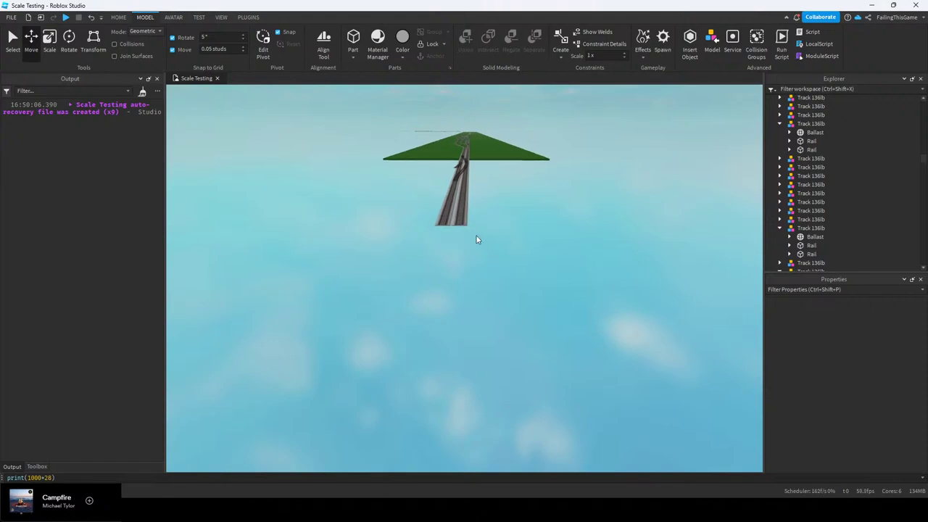
{"action": "key", "text": "w"}
{"action": "key", "text": "a"}
{"action": "key", "text": "e"}
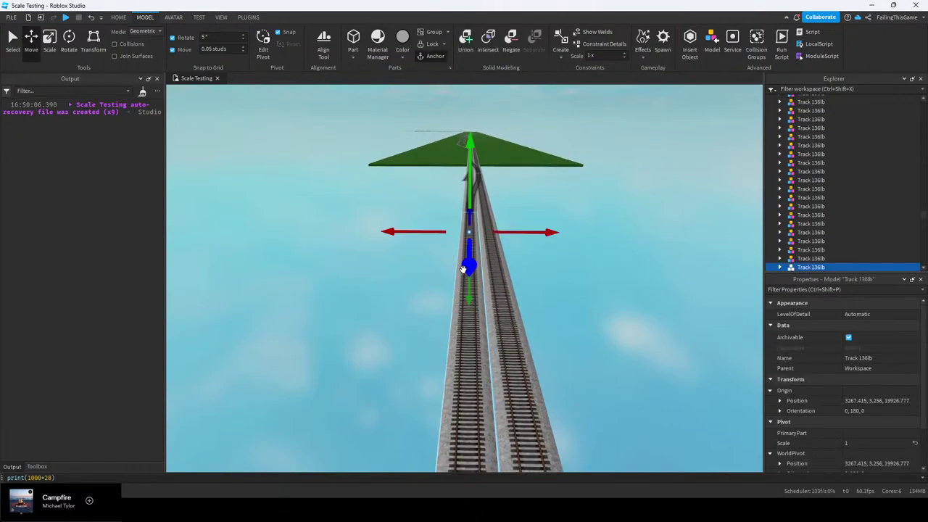
{"action": "key", "text": "w"}
{"action": "key", "text": "s"}
{"action": "left_click", "coordinate": [405, 238]}
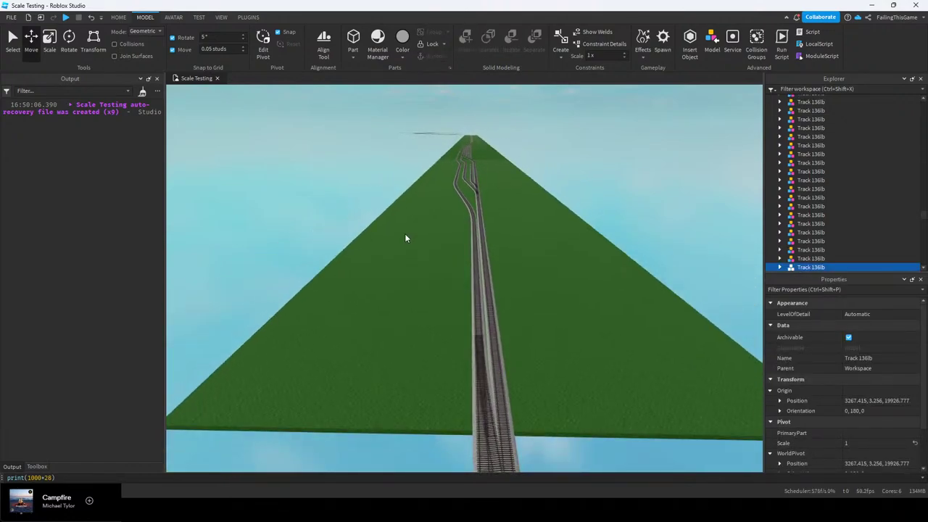
{"action": "key", "text": "s"}
{"action": "left_click", "coordinate": [438, 255]}
{"action": "key", "text": "w"}
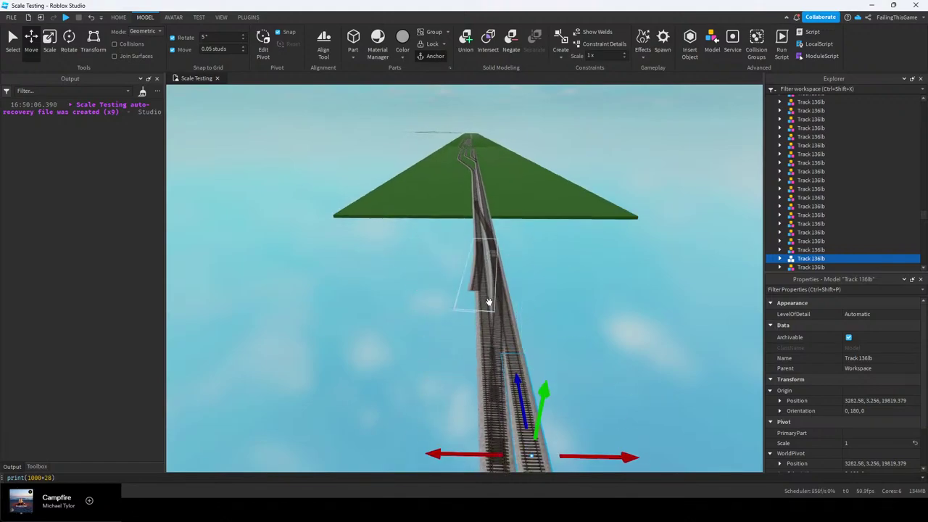
{"action": "scroll", "coordinate": [488, 301], "scroll_direction": "up", "scroll_amount": 10}
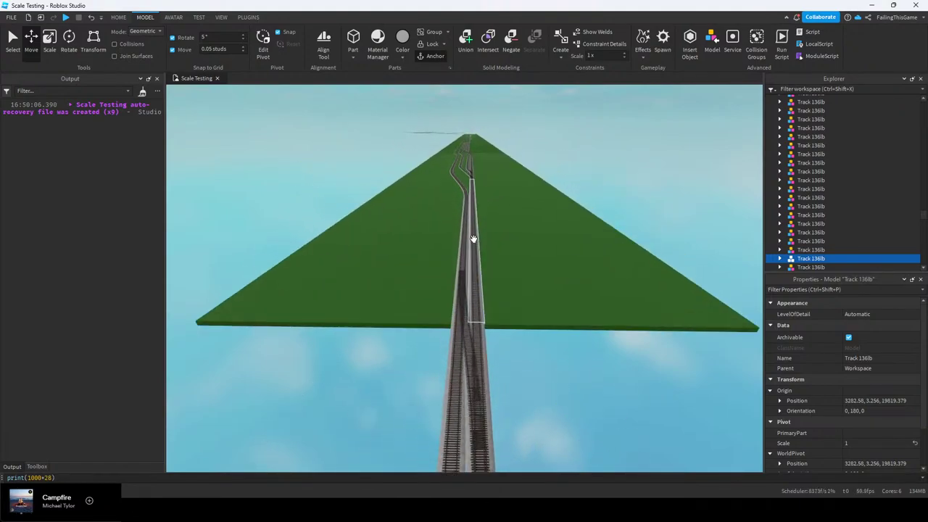
{"action": "key", "text": "w"}
{"action": "left_click", "coordinate": [504, 248]}
{"action": "key", "text": "s"}
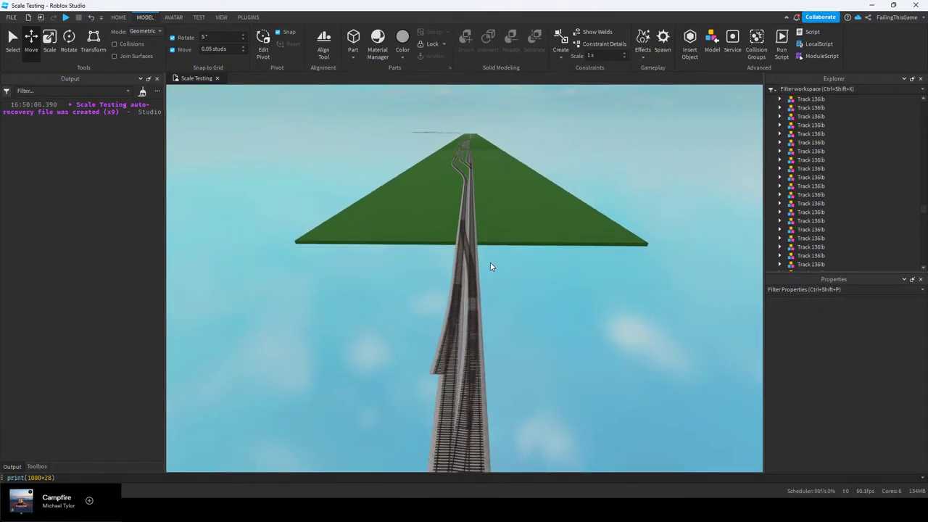
Survey the full railway line from the crossover end back across the yard toward the distant baseplates
{"action": "scroll", "coordinate": [486, 266], "scroll_direction": "up", "scroll_amount": 8}
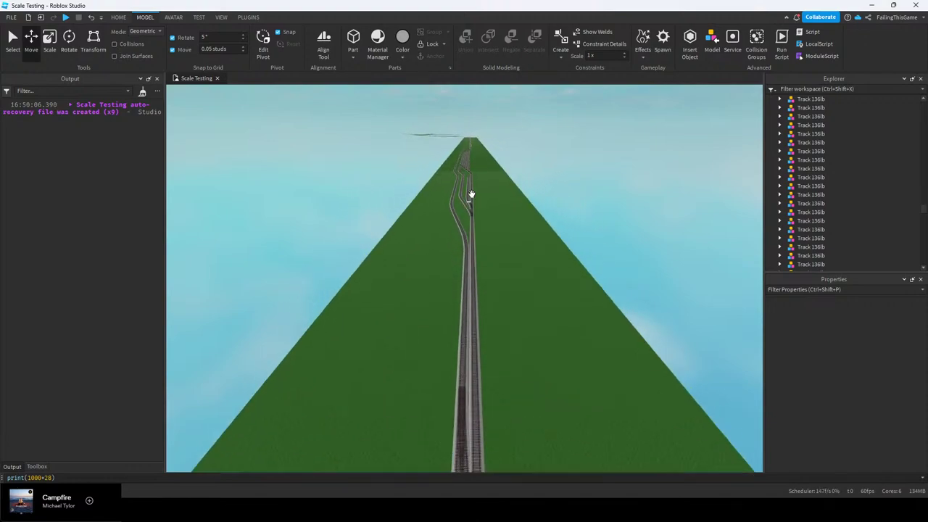
{"action": "scroll", "coordinate": [467, 152], "scroll_direction": "down", "scroll_amount": 5}
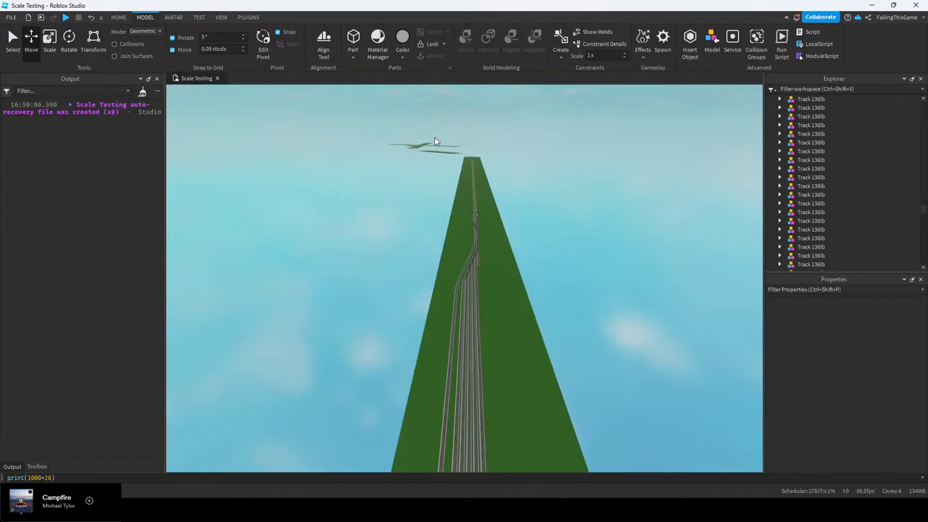
{"action": "right_click_drag", "start_coordinate": [472, 251], "coordinate": [472, 256]}
{"action": "scroll", "coordinate": [472, 252], "scroll_direction": "up", "scroll_amount": 5}
{"action": "scroll", "coordinate": [472, 256], "scroll_direction": "up", "scroll_amount": 4}
{"action": "middle_click_drag", "start_coordinate": [427, 240], "coordinate": [400, 245]}
{"action": "middle_click_drag", "start_coordinate": [400, 203], "coordinate": [400, 278]}
{"action": "right_click_drag", "start_coordinate": [400, 278], "coordinate": [400, 280]}
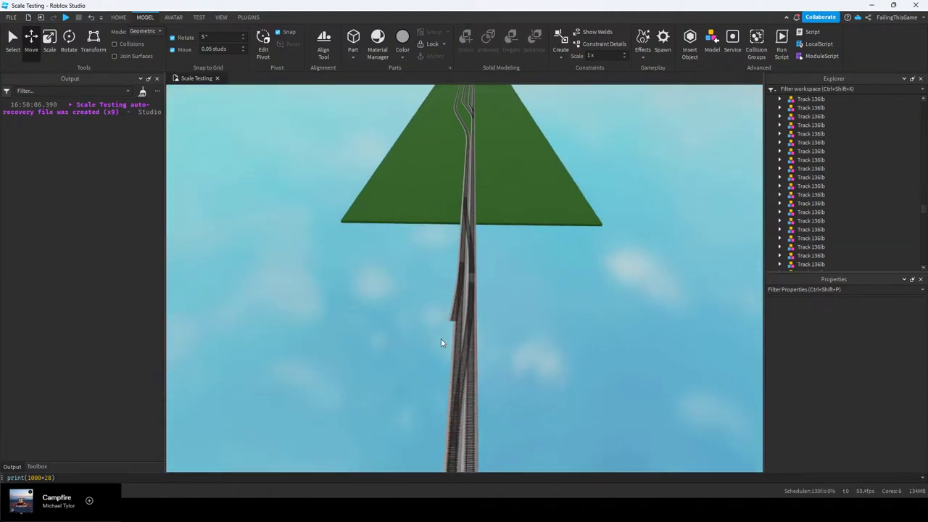
{"action": "middle_click_drag", "start_coordinate": [440, 339], "coordinate": [478, 271]}
{"action": "key", "text": "d"}
{"action": "right_click_drag", "start_coordinate": [446, 306], "coordinate": [657, 142]}
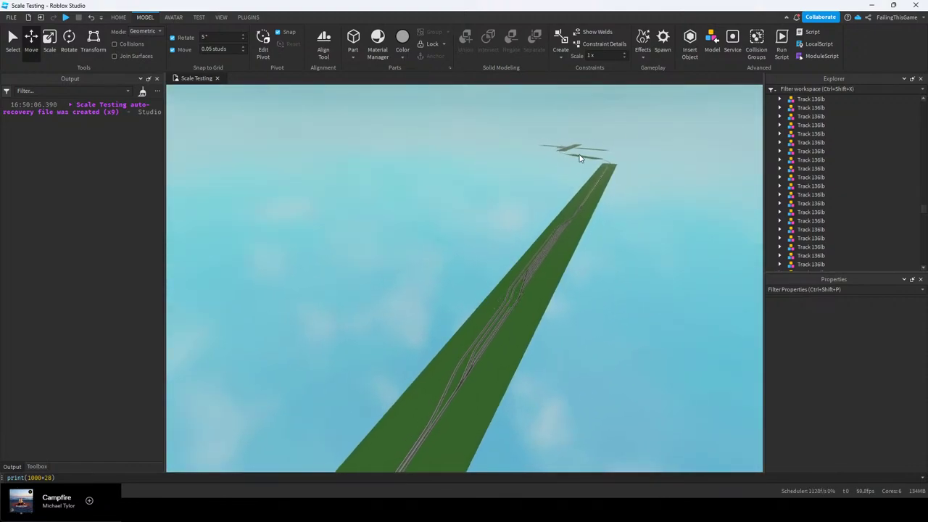
{"action": "right_click_drag", "start_coordinate": [579, 154], "coordinate": [449, 283]}
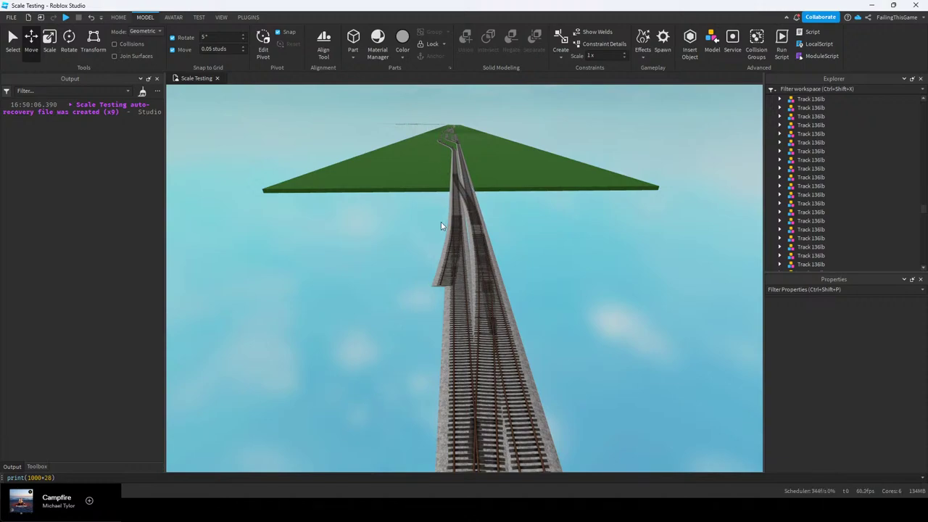
Inspect up close the crossover switches and the straight tracks joining them beyond the baseplate edge
{"action": "right_click_drag", "start_coordinate": [427, 319], "coordinate": [427, 325]}
{"action": "key", "text": "s"}
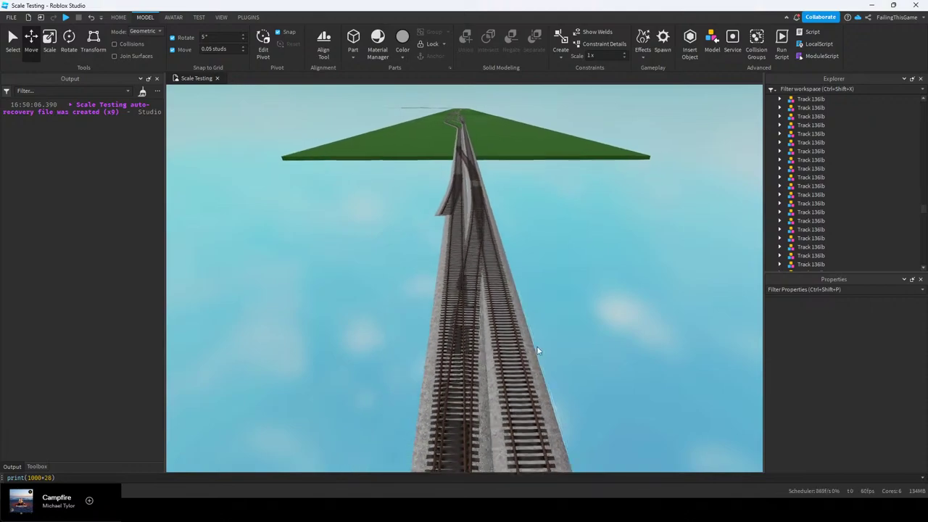
{"action": "scroll", "coordinate": [485, 309], "scroll_direction": "up", "scroll_amount": 5}
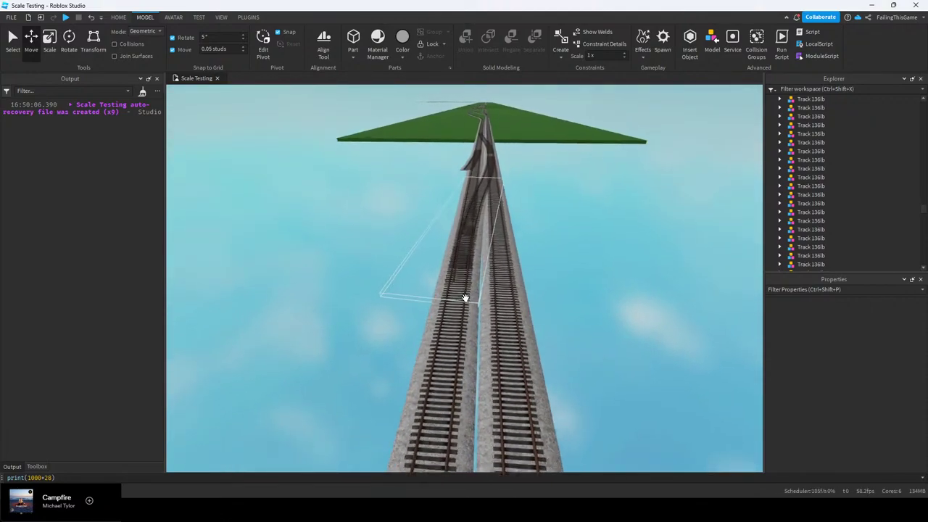
{"action": "right_click_drag", "start_coordinate": [413, 337], "coordinate": [463, 346]}
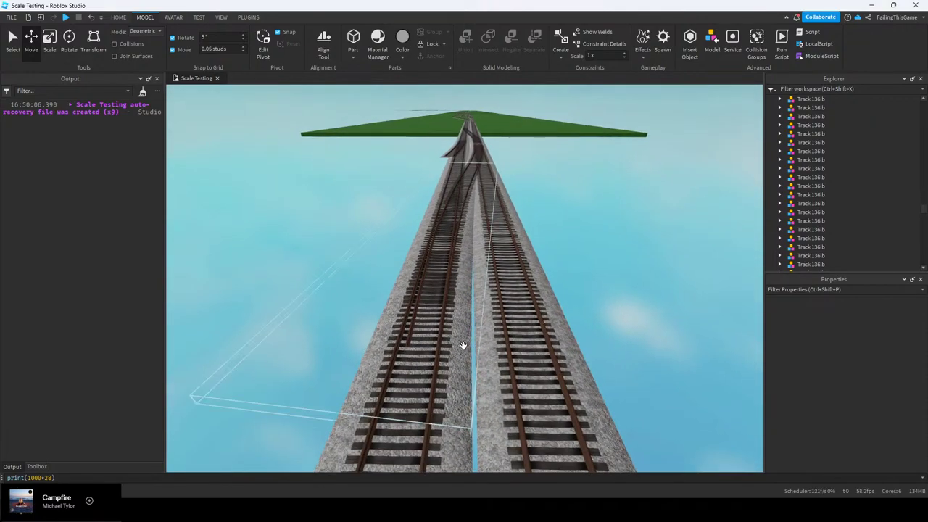
{"action": "key", "text": "e"}
{"action": "key", "text": "w"}
{"action": "key", "text": "s"}
{"action": "key", "text": "q"}
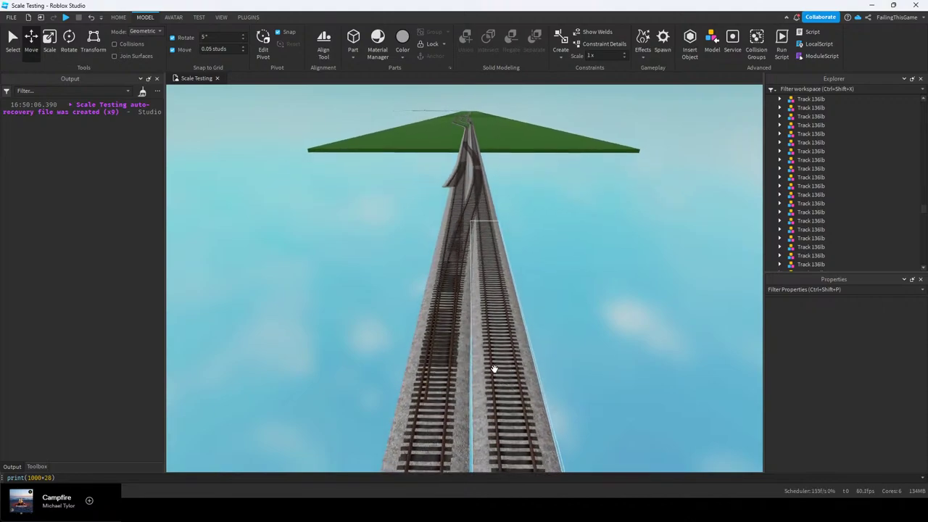
{"action": "key", "text": "q"}
{"action": "key", "text": "w"}
{"action": "key", "text": "e"}
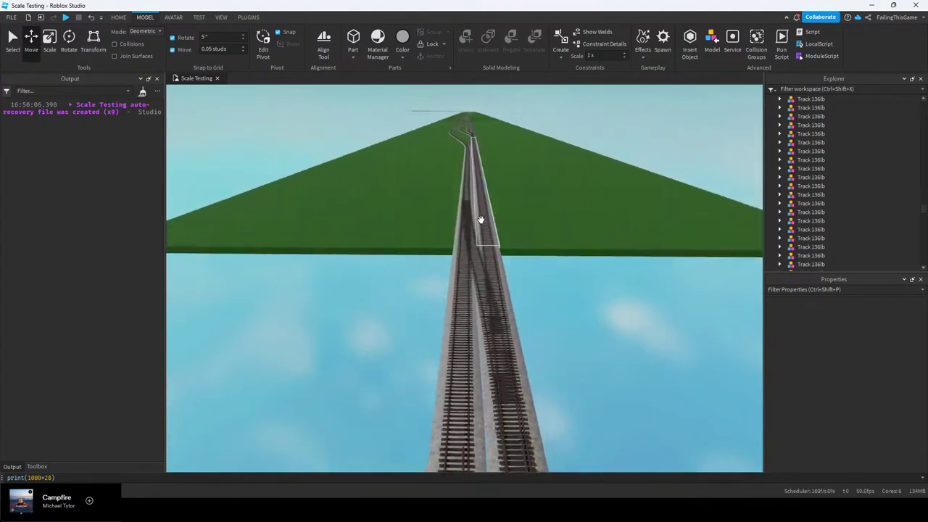
{"action": "key", "text": "w"}
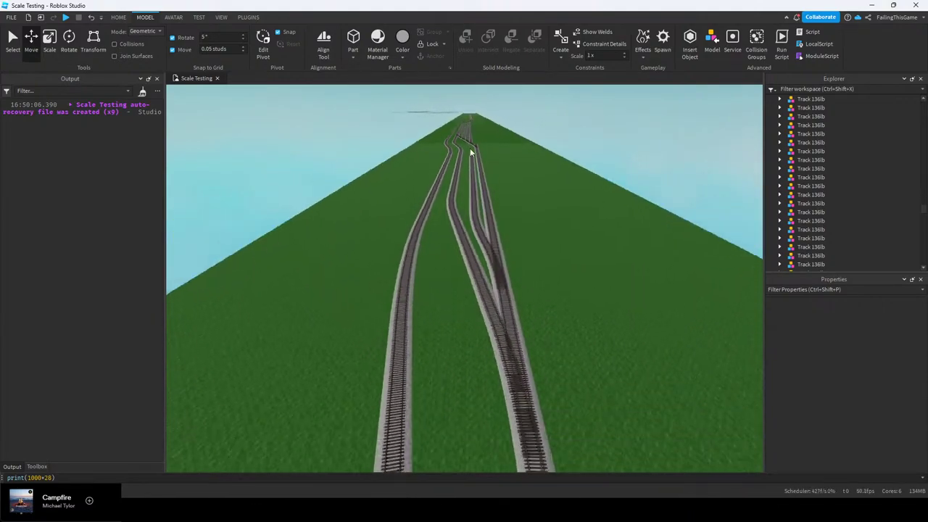
Review the yard's curved leads, ladder switches and parallel tracks along the green baseplate from both directions
{"action": "key", "text": "d"}
{"action": "key", "text": "w"}
{"action": "key", "text": "e"}
{"action": "key", "text": "a"}
{"action": "key", "text": "q"}
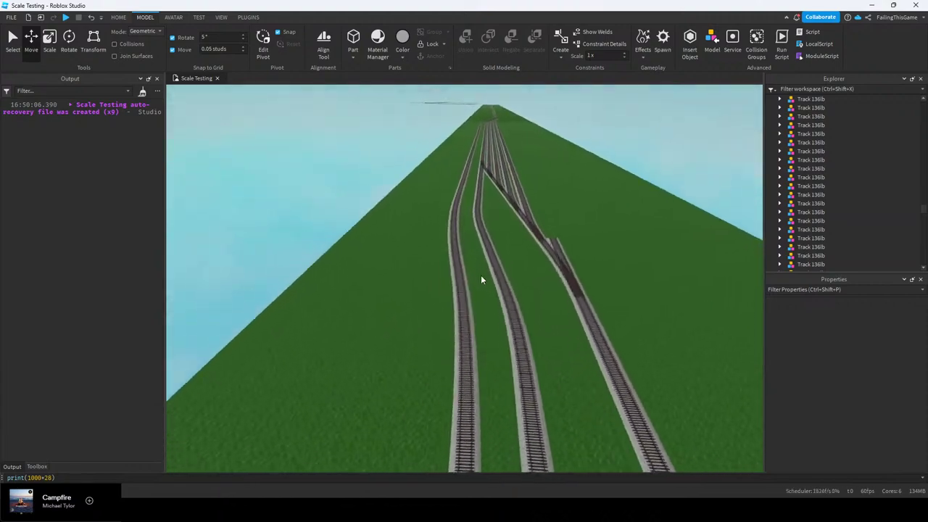
{"action": "key", "text": "e"}
{"action": "key", "text": "w"}
{"action": "key", "text": "e"}
{"action": "right_click_drag", "start_coordinate": [481, 275], "coordinate": [463, 272]}
{"action": "key", "text": "q"}
{"action": "scroll", "coordinate": [462, 272], "scroll_direction": "down", "scroll_amount": 5}
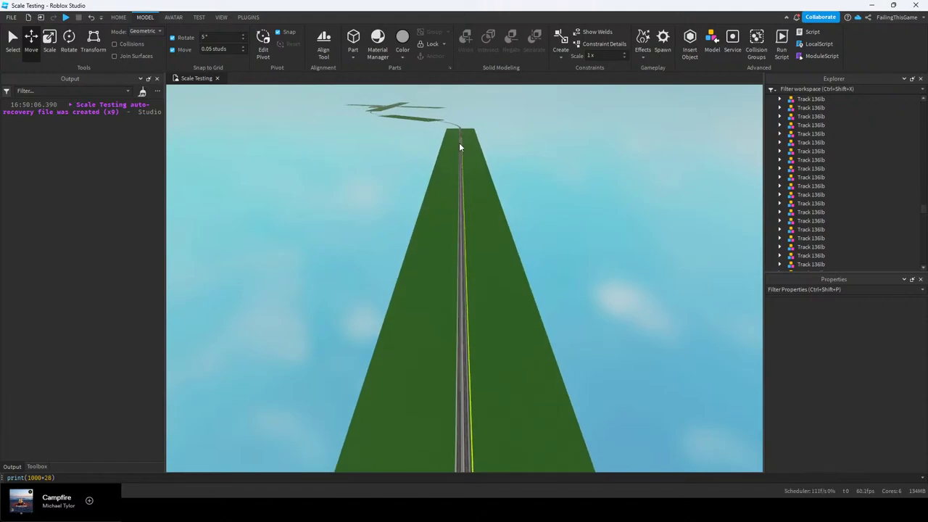
{"action": "right_click_drag", "start_coordinate": [468, 198], "coordinate": [479, 212]}
{"action": "key", "text": "w"}
{"action": "key", "text": "w"}
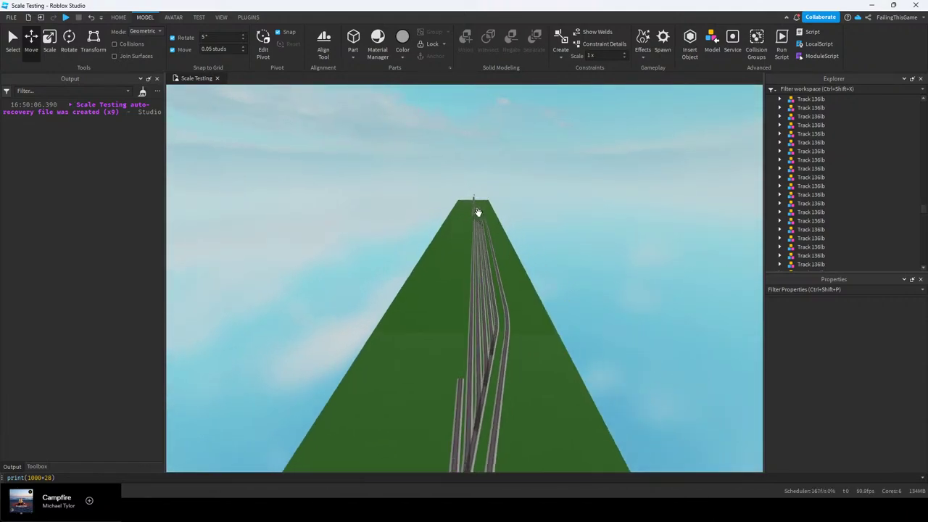
{"action": "key", "text": "w"}
Switch to Google Maps and follow the real railway line in the 3D view to the E Wyoming Ave crossing
{"action": "left_click_drag", "start_coordinate": [0, 108], "coordinate": [451, 94]}
{"action": "left_click", "coordinate": [723, 93]}
{"action": "left_click_drag", "start_coordinate": [493, 332], "coordinate": [468, 232]}
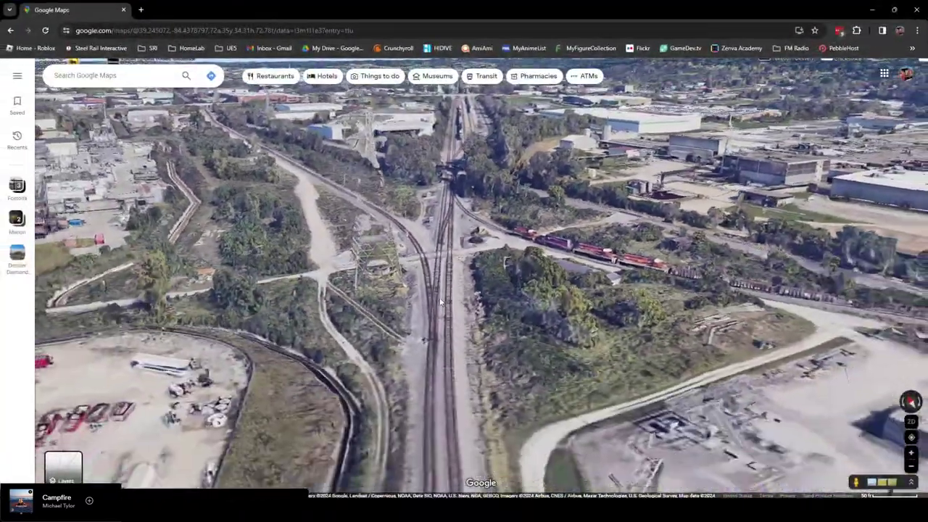
{"action": "left_click_drag", "start_coordinate": [440, 377], "coordinate": [422, 187]}
{"action": "scroll", "coordinate": [457, 244], "scroll_direction": "down", "scroll_amount": 5}
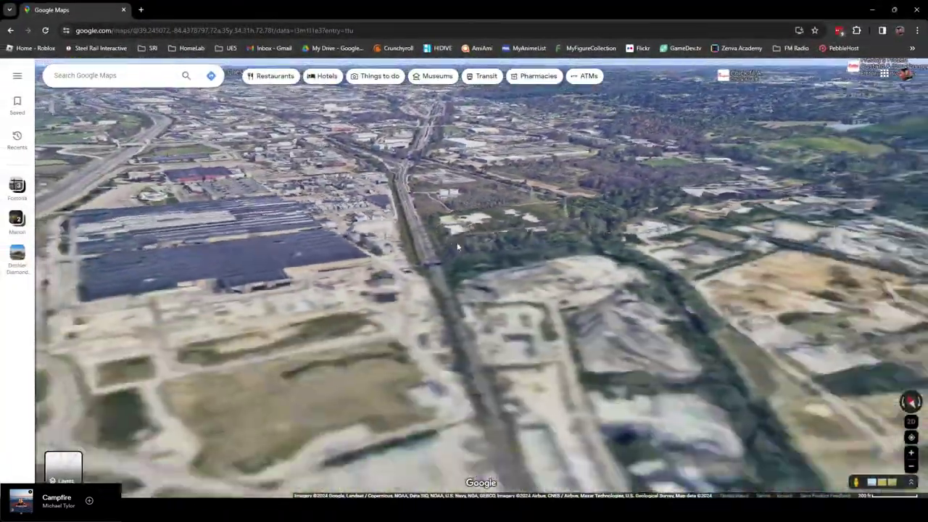
{"action": "left_click_drag", "start_coordinate": [498, 399], "coordinate": [489, 317]}
{"action": "left_click_drag", "start_coordinate": [479, 370], "coordinate": [467, 301]}
{"action": "scroll", "coordinate": [450, 366], "scroll_direction": "down", "scroll_amount": 3}
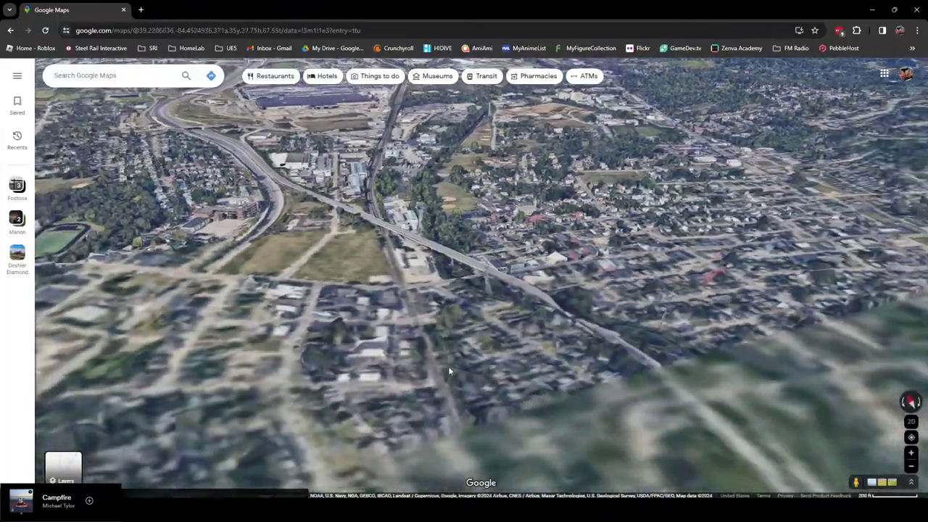
{"action": "scroll", "coordinate": [399, 245], "scroll_direction": "up", "scroll_amount": 3}
{"action": "scroll", "coordinate": [400, 247], "scroll_direction": "up", "scroll_amount": 8}
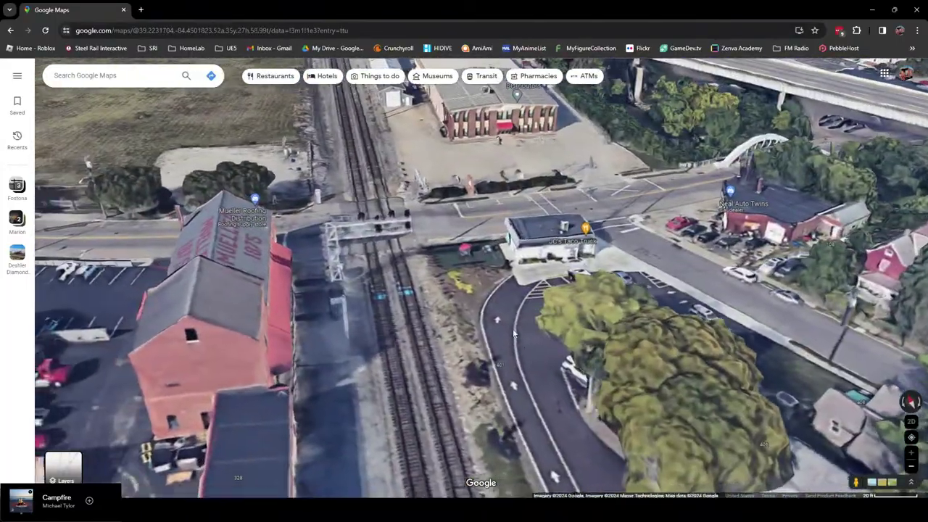
Examine the E Wyoming Ave level crossing, its signal bridge and the nearby highway overpass from several angles
{"action": "left_click_drag", "start_coordinate": [514, 333], "coordinate": [453, 316], "text": "ctrl"}
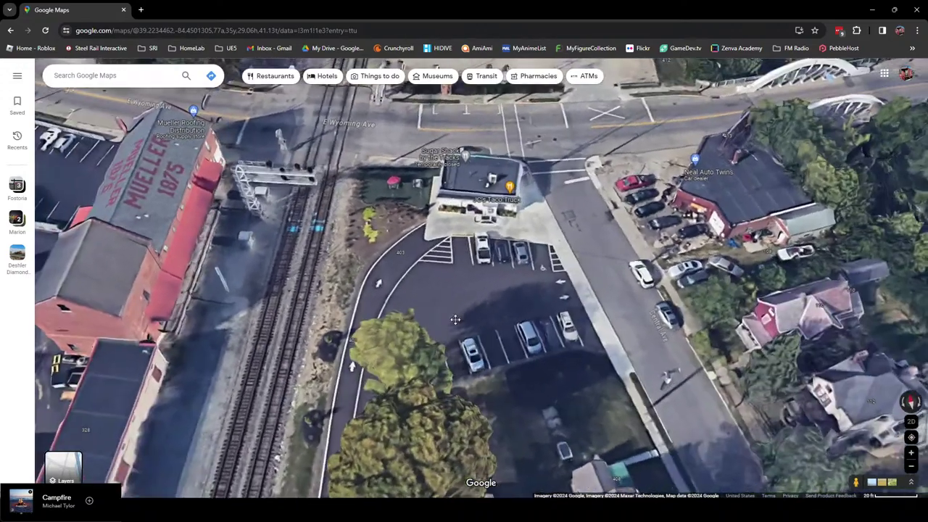
{"action": "left_click_drag", "start_coordinate": [304, 221], "coordinate": [379, 264]}
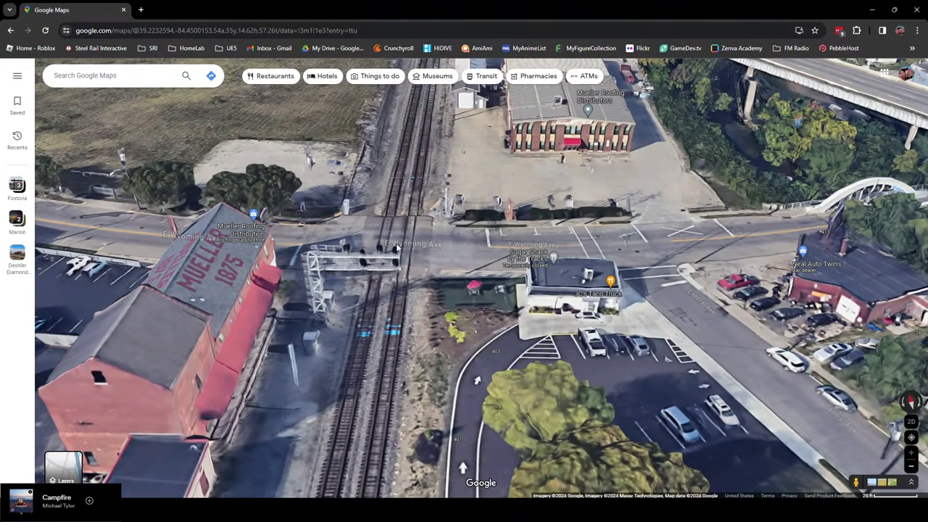
{"action": "left_click_drag", "start_coordinate": [397, 309], "coordinate": [502, 307], "text": "ctrl"}
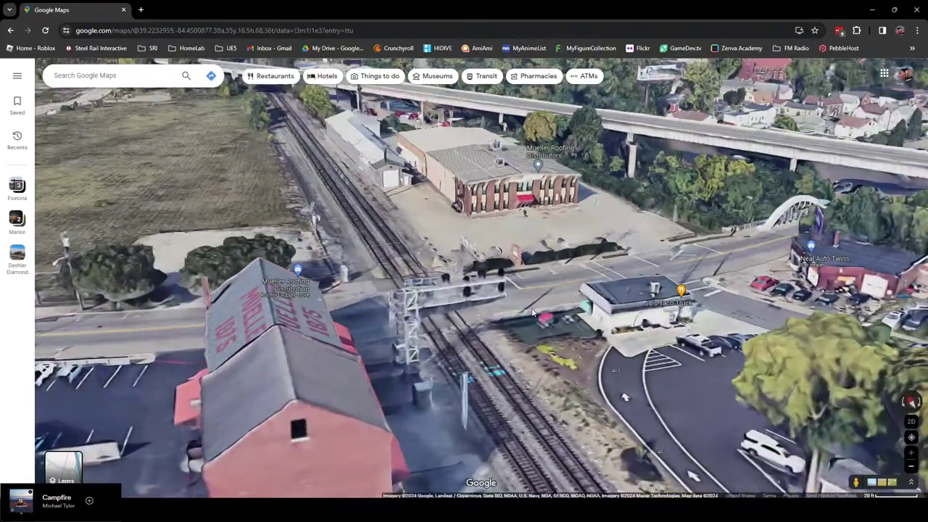
{"action": "scroll", "coordinate": [502, 298], "scroll_direction": "down", "scroll_amount": 3}
{"action": "left_click_drag", "start_coordinate": [801, 210], "coordinate": [692, 290]}
{"action": "left_click_drag", "start_coordinate": [611, 306], "coordinate": [576, 355]}
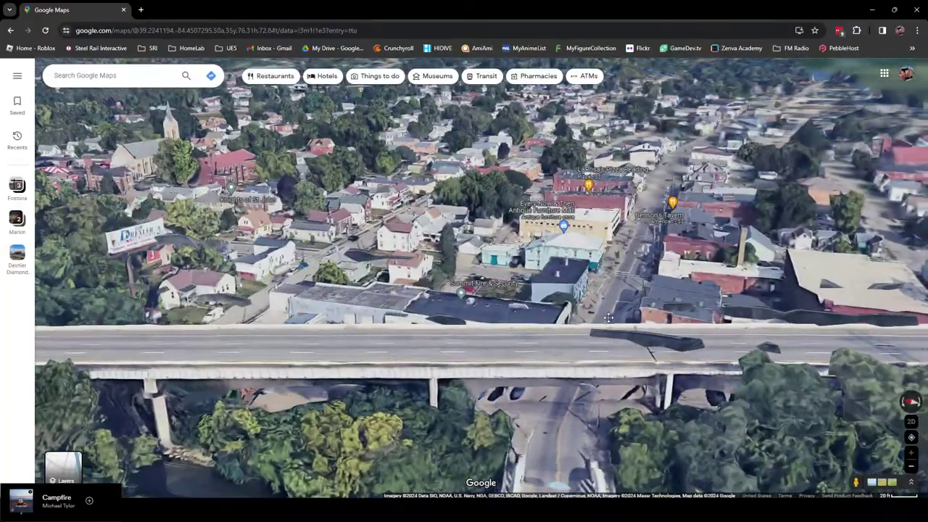
{"action": "scroll", "coordinate": [565, 356], "scroll_direction": "down", "scroll_amount": 3}
{"action": "left_click_drag", "start_coordinate": [540, 435], "coordinate": [478, 353]}
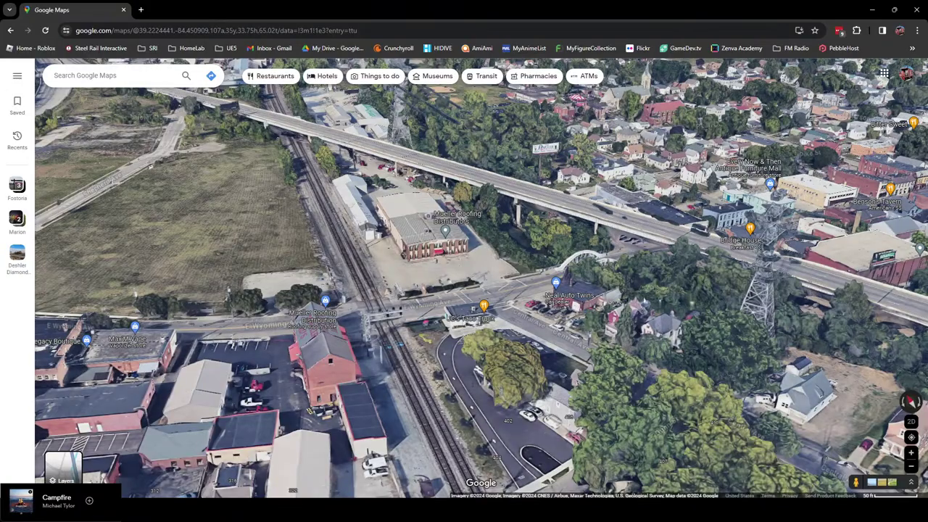
Look over the highway overpass and the town around the E Wyoming Ave crossing, ending on the railway beside the factory buildings
{"action": "left_click_drag", "start_coordinate": [573, 273], "coordinate": [609, 304]}
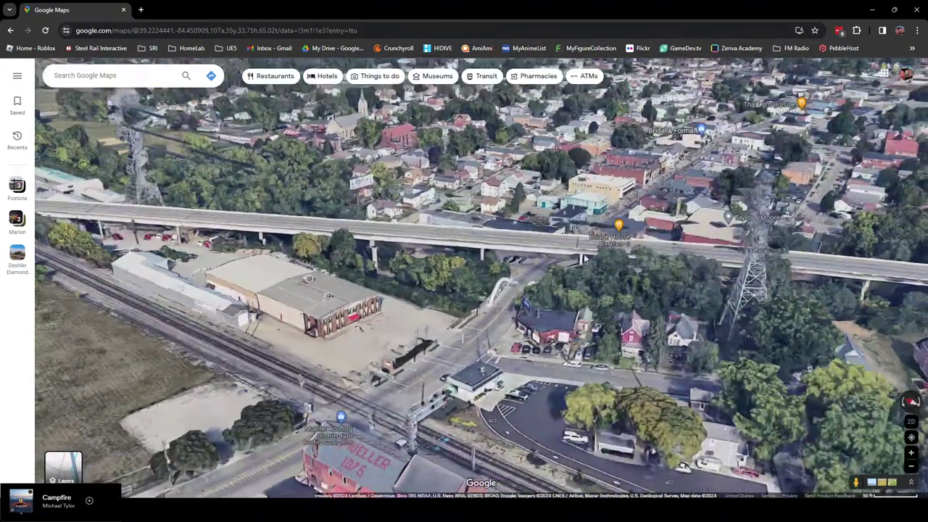
{"action": "left_click_drag", "start_coordinate": [783, 203], "coordinate": [240, 279]}
{"action": "mouse_move", "coordinate": [551, 315]}
{"action": "left_mouse_down", "text": "ctrl"}
{"action": "mouse_move", "coordinate": [504, 315]}
{"action": "mouse_move", "coordinate": [565, 314]}
{"action": "left_mouse_up", "text": "ctrl"}
{"action": "left_click_drag", "start_coordinate": [834, 280], "coordinate": [622, 323]}
{"action": "scroll", "coordinate": [622, 323], "scroll_direction": "down", "scroll_amount": 3}
{"action": "scroll", "coordinate": [643, 332], "scroll_direction": "down", "scroll_amount": 3}
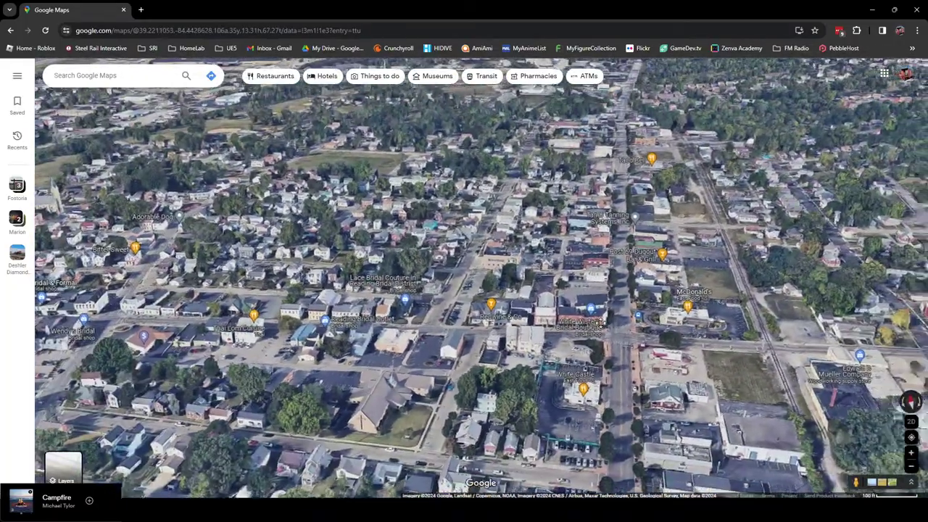
{"action": "left_click_drag", "start_coordinate": [61, 242], "coordinate": [827, 257]}
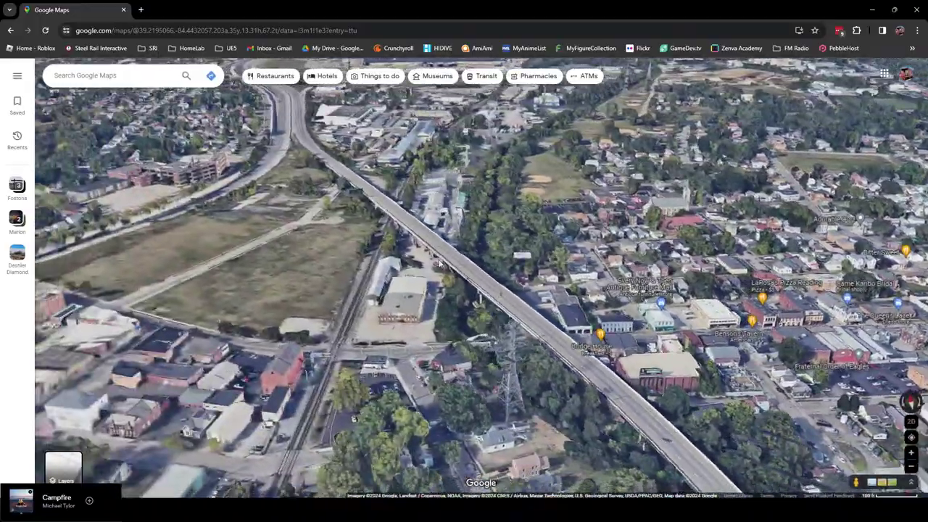
{"action": "left_click_drag", "start_coordinate": [522, 207], "coordinate": [540, 286]}
{"action": "scroll", "coordinate": [532, 221], "scroll_direction": "up", "scroll_amount": 5}
{"action": "left_click_drag", "start_coordinate": [569, 127], "coordinate": [528, 219]}
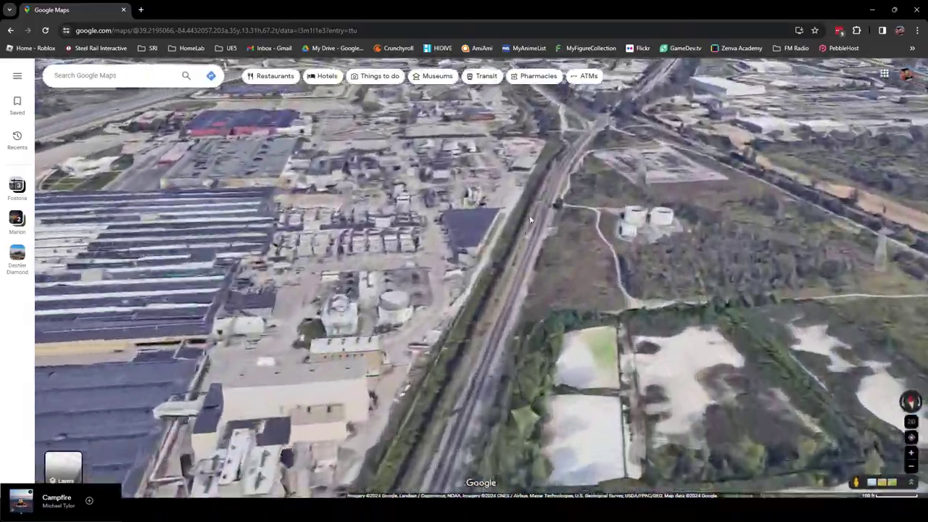
Follow the railway past the substation to the junction and the rail bridge crossing over the line
{"action": "left_click_drag", "start_coordinate": [562, 148], "coordinate": [481, 402]}
{"action": "scroll", "coordinate": [456, 285], "scroll_direction": "up", "scroll_amount": 6}
{"action": "left_click_drag", "start_coordinate": [453, 284], "coordinate": [428, 312]}
{"action": "left_click_drag", "start_coordinate": [384, 471], "coordinate": [384, 218]}
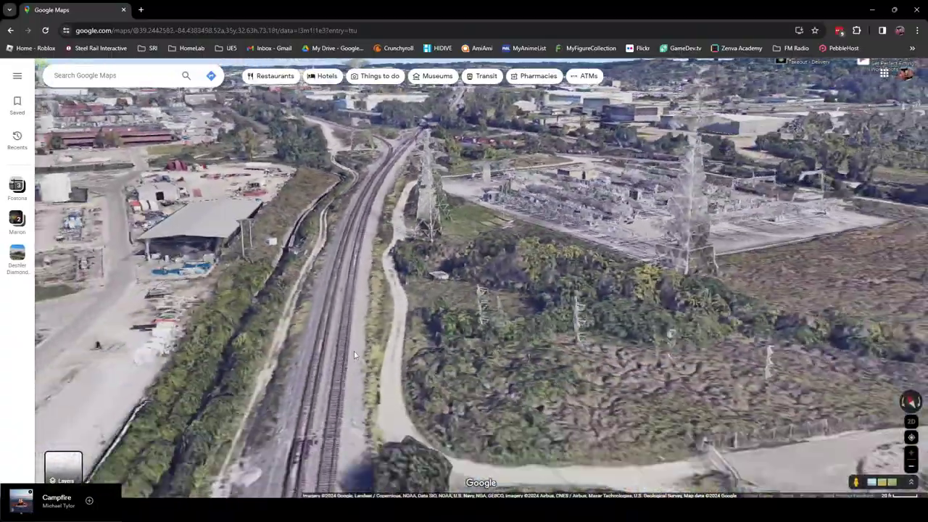
{"action": "left_click_drag", "start_coordinate": [328, 286], "coordinate": [363, 324]}
{"action": "left_click_drag", "start_coordinate": [383, 236], "coordinate": [409, 321]}
{"action": "left_click_drag", "start_coordinate": [423, 203], "coordinate": [429, 316]}
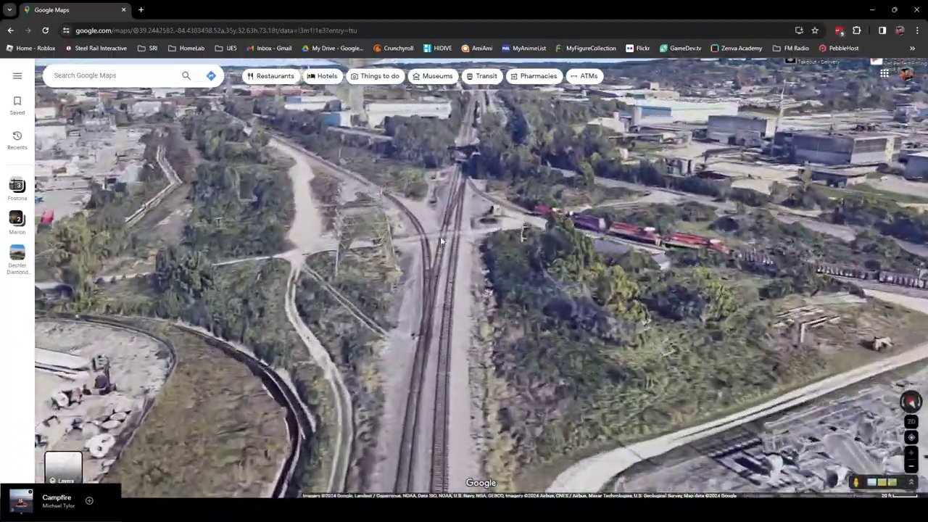
{"action": "left_click_drag", "start_coordinate": [439, 238], "coordinate": [458, 319]}
{"action": "left_click_drag", "start_coordinate": [467, 197], "coordinate": [467, 301]}
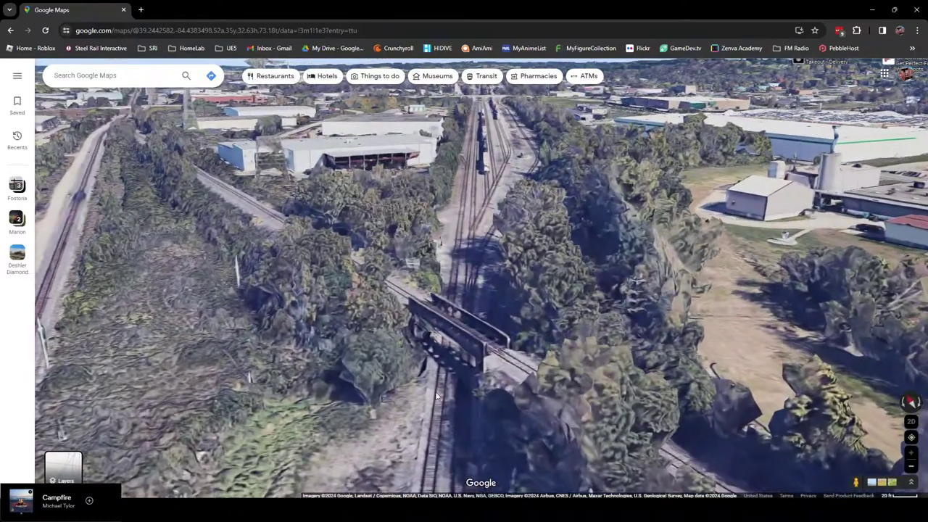
Examine the real freight yard beyond the rail bridge, following its parallel tracks and ladder switches to the far yard throat
{"action": "left_click_drag", "start_coordinate": [475, 110], "coordinate": [493, 293]}
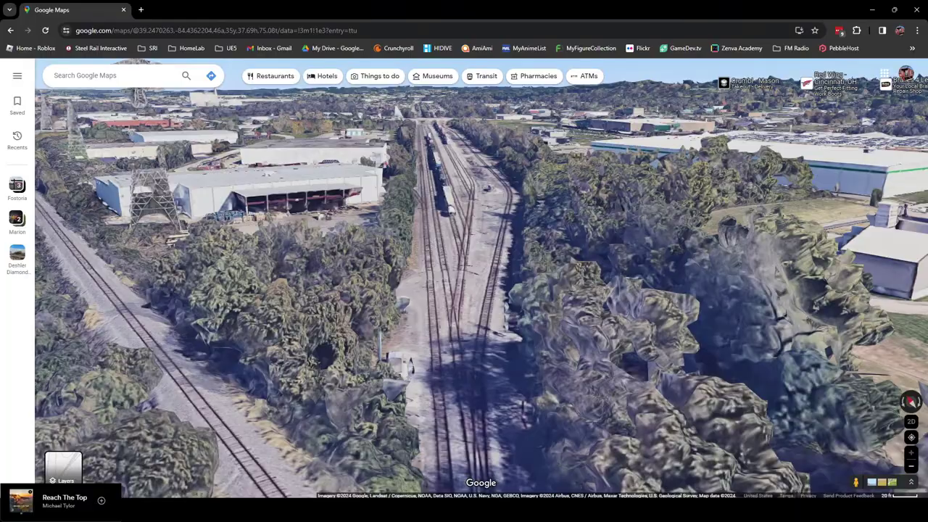
{"action": "left_click_drag", "start_coordinate": [446, 242], "coordinate": [448, 316]}
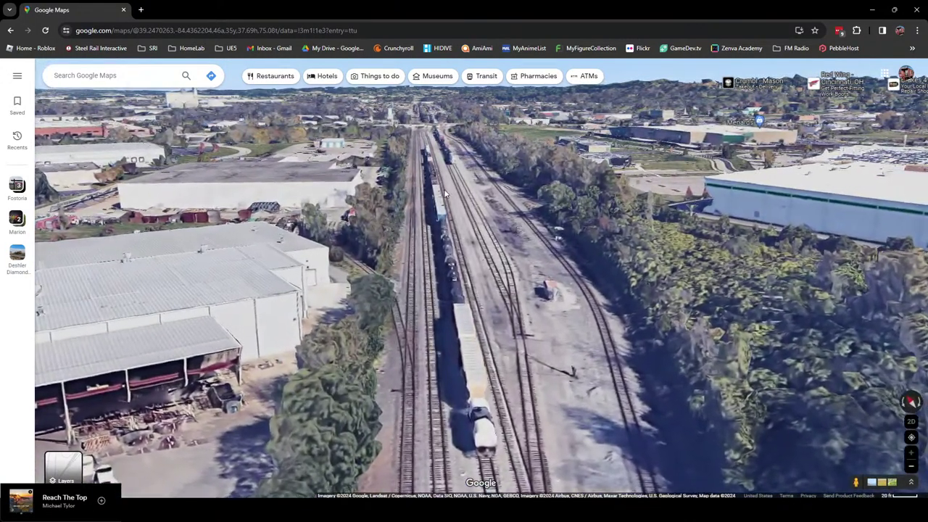
{"action": "left_click_drag", "start_coordinate": [445, 193], "coordinate": [448, 279]}
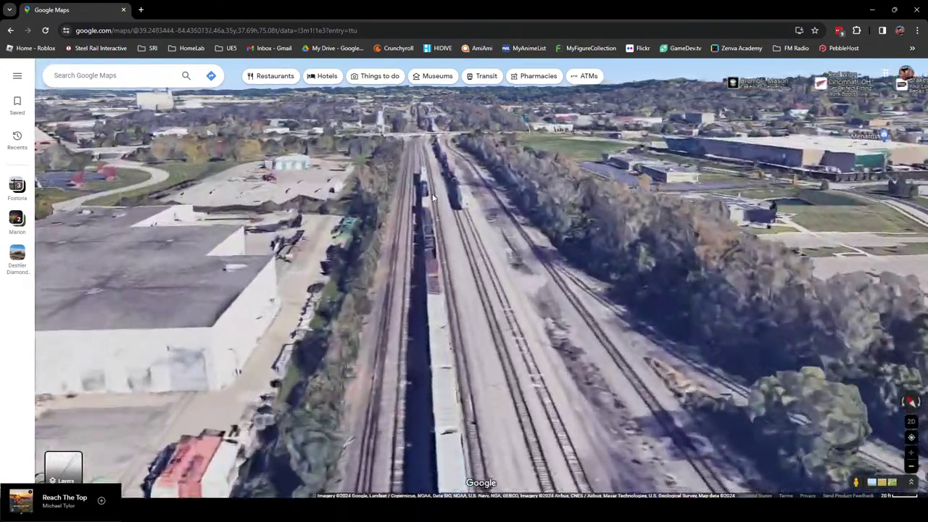
{"action": "left_click_drag", "start_coordinate": [440, 195], "coordinate": [442, 290]}
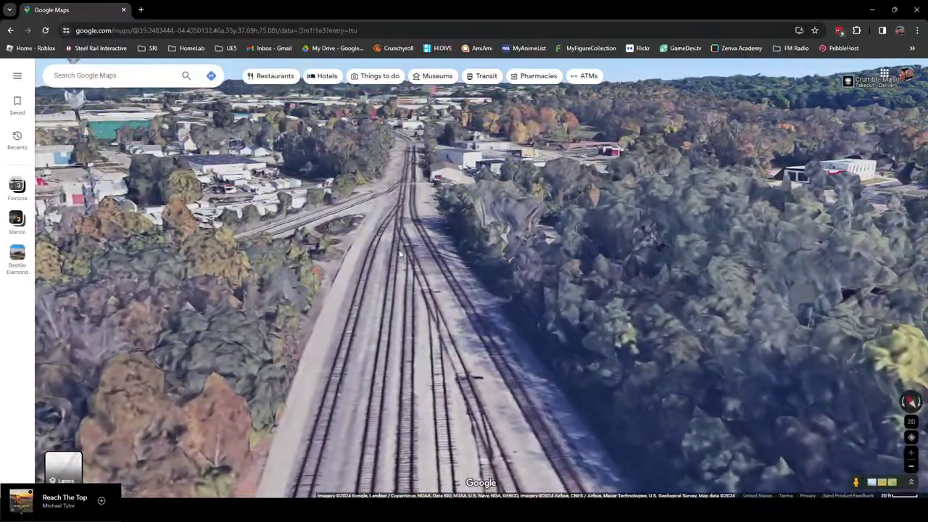
{"action": "left_click_drag", "start_coordinate": [426, 197], "coordinate": [433, 290]}
{"action": "left_click_drag", "start_coordinate": [426, 199], "coordinate": [428, 288]}
{"action": "left_click_drag", "start_coordinate": [417, 200], "coordinate": [398, 206]}
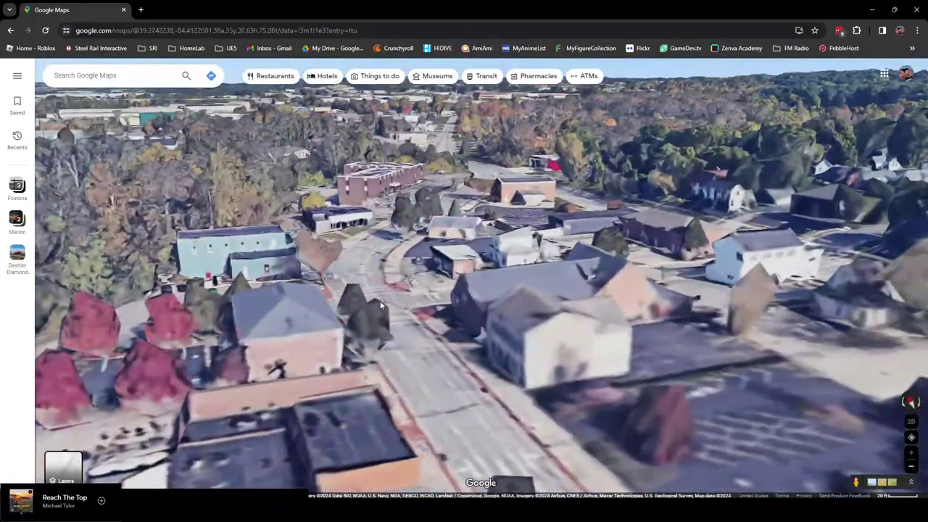
Survey the main road through the town and the double-track curve beside the AAA Emergency Services building
{"action": "key", "text": "Up"}
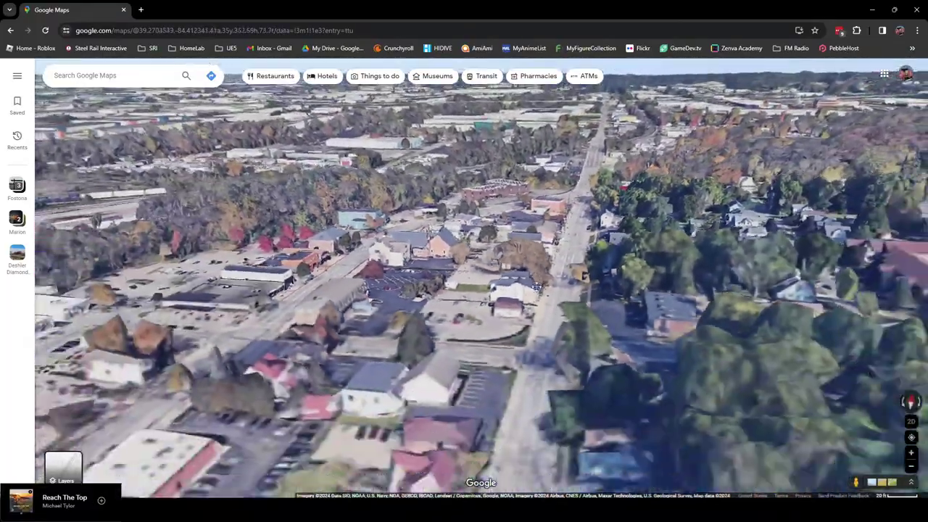
{"action": "left_click_drag", "start_coordinate": [536, 287], "coordinate": [569, 194]}
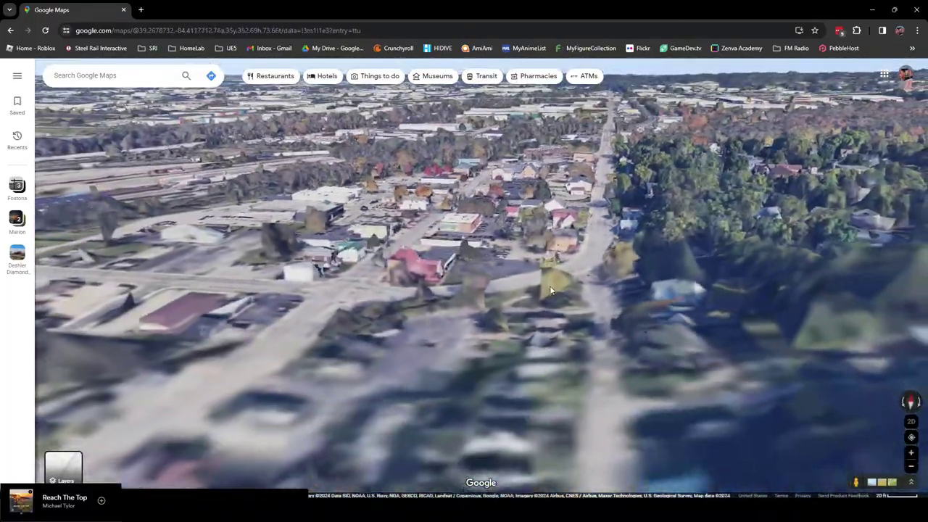
{"action": "left_click_drag", "start_coordinate": [540, 291], "coordinate": [538, 493], "text": "ctrl"}
{"action": "scroll", "coordinate": [517, 353], "scroll_direction": "up", "scroll_amount": 3}
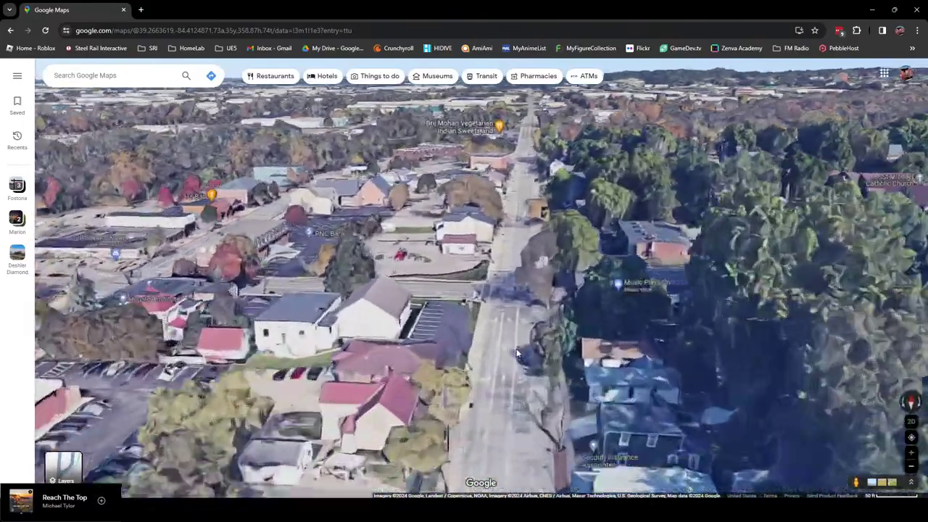
{"action": "scroll", "coordinate": [517, 353], "scroll_direction": "up", "scroll_amount": 3}
{"action": "left_click_drag", "start_coordinate": [517, 353], "coordinate": [523, 379]}
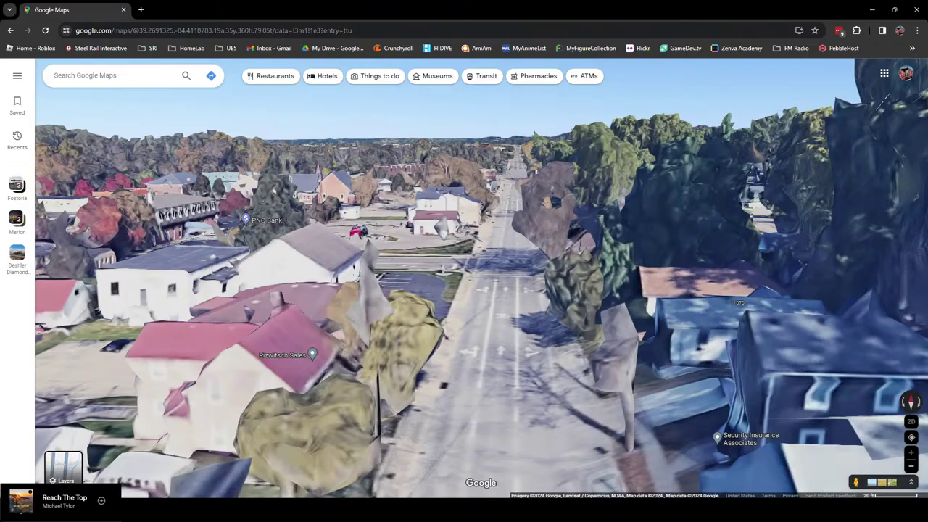
{"action": "left_click_drag", "start_coordinate": [568, 157], "coordinate": [514, 458]}
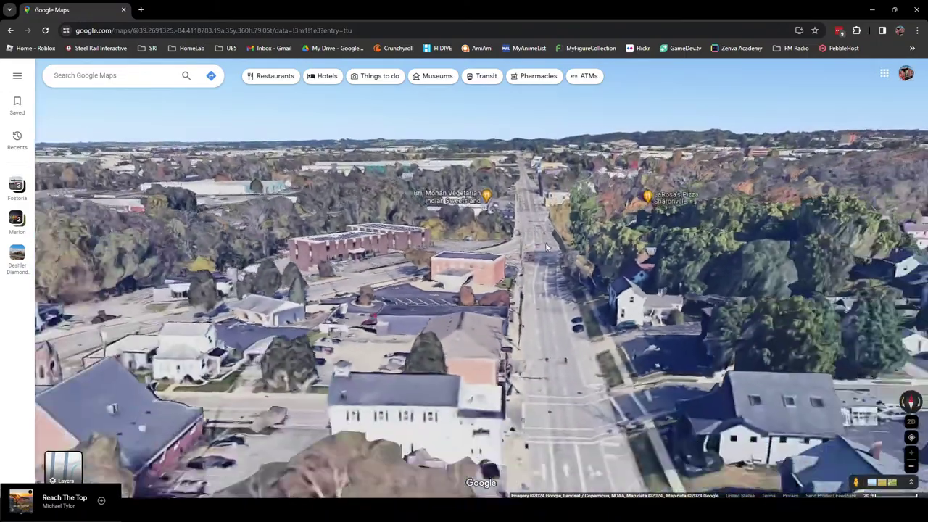
{"action": "left_click_drag", "start_coordinate": [562, 210], "coordinate": [536, 468]}
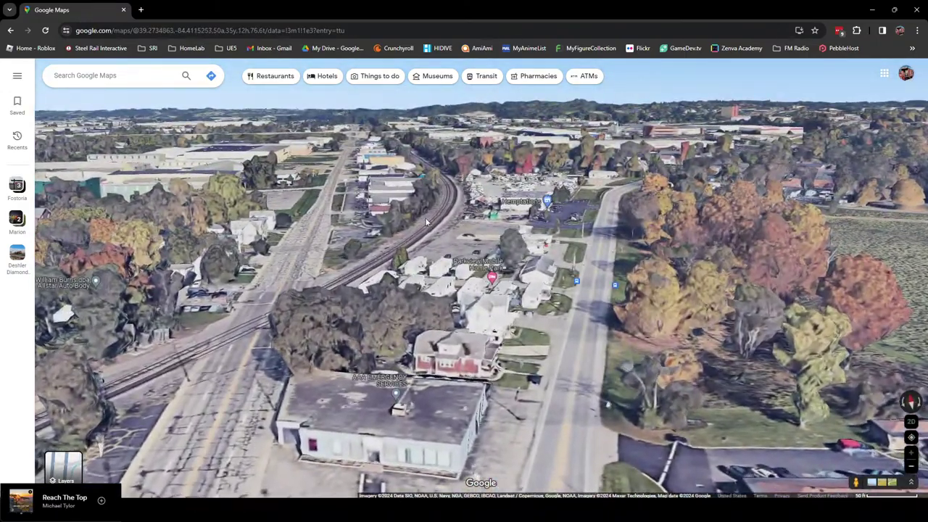
{"action": "left_click_drag", "start_coordinate": [569, 298], "coordinate": [527, 435]}
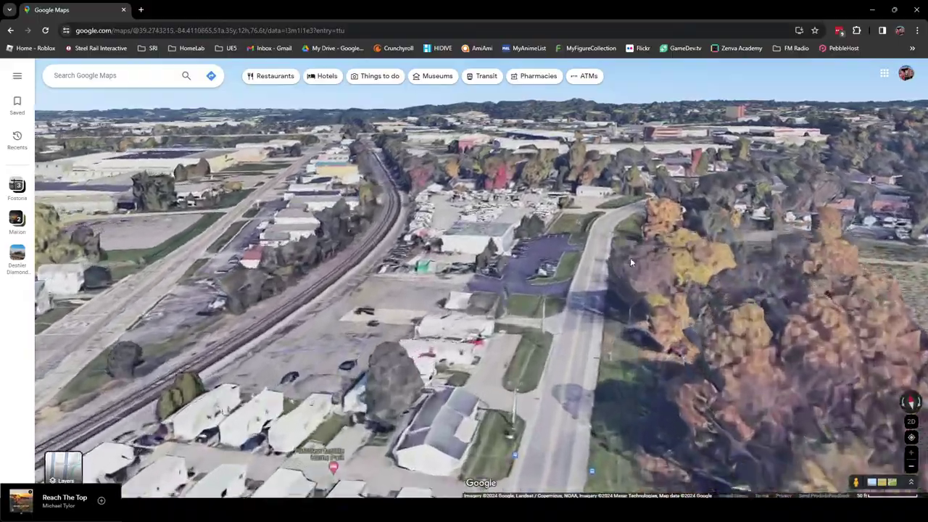
{"action": "left_click_drag", "start_coordinate": [630, 257], "coordinate": [605, 406]}
{"action": "left_click_drag", "start_coordinate": [602, 259], "coordinate": [591, 399]}
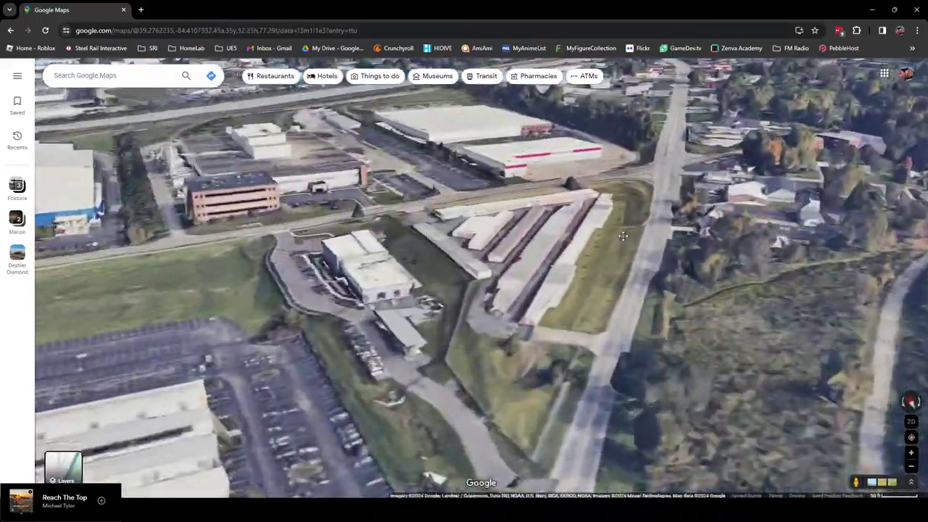
Follow the roads and highway past the industrial area and through the cloverleaf interchange
{"action": "left_click_drag", "start_coordinate": [621, 234], "coordinate": [609, 370]}
{"action": "left_click_drag", "start_coordinate": [612, 218], "coordinate": [529, 348]}
{"action": "left_click_drag", "start_coordinate": [529, 300], "coordinate": [410, 303], "text": "ctrl"}
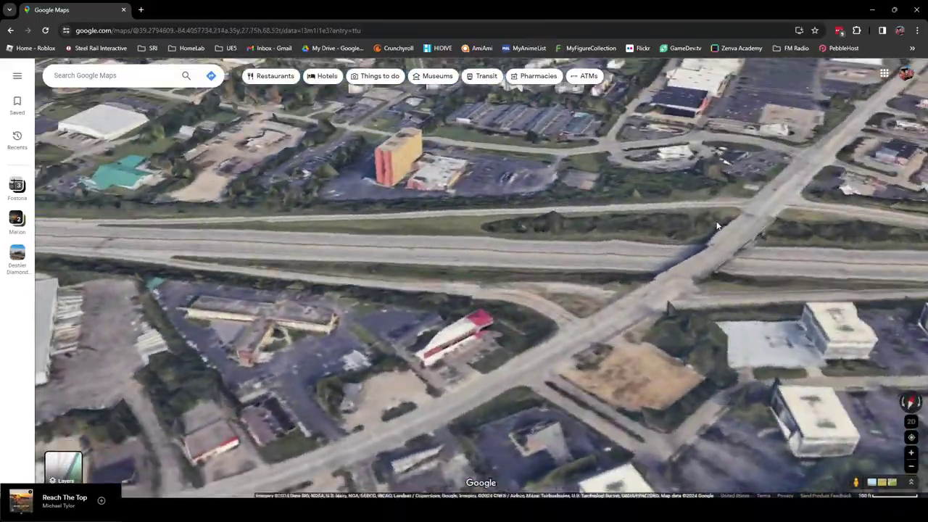
{"action": "left_click_drag", "start_coordinate": [719, 224], "coordinate": [471, 246]}
{"action": "left_click_drag", "start_coordinate": [391, 166], "coordinate": [472, 362]}
{"action": "left_click_drag", "start_coordinate": [377, 181], "coordinate": [449, 363]}
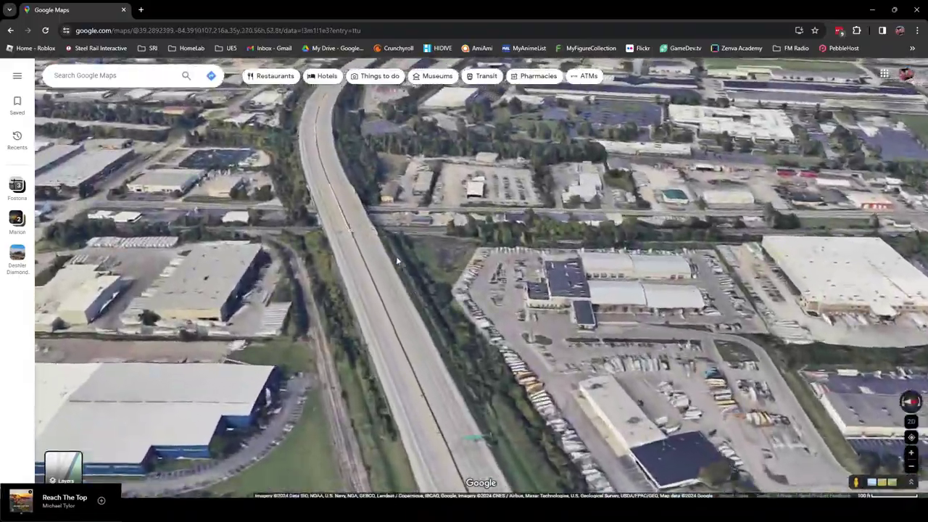
{"action": "left_click_drag", "start_coordinate": [395, 256], "coordinate": [459, 339]}
{"action": "left_click_drag", "start_coordinate": [348, 210], "coordinate": [484, 283]}
{"action": "left_click_drag", "start_coordinate": [363, 163], "coordinate": [375, 256]}
{"action": "left_click_drag", "start_coordinate": [379, 145], "coordinate": [406, 312]}
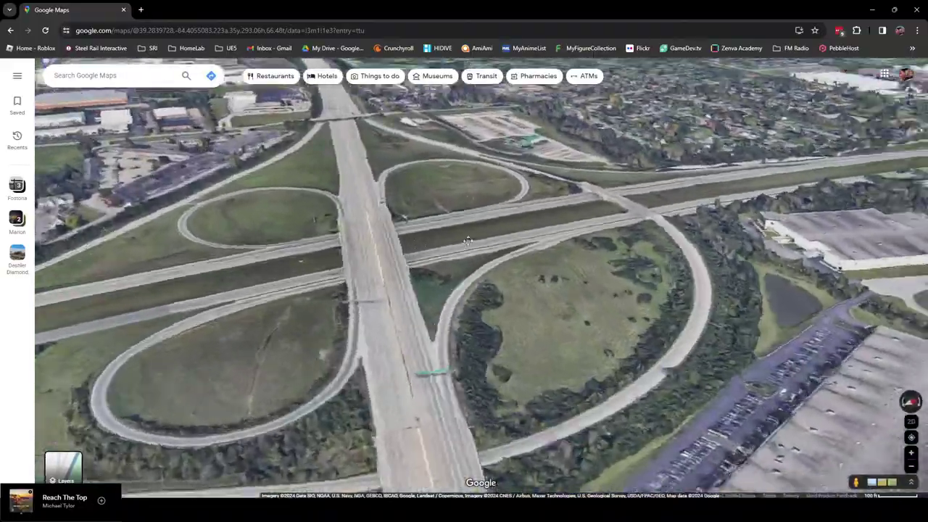
{"action": "left_click_drag", "start_coordinate": [348, 312], "coordinate": [484, 303], "text": "ctrl"}
{"action": "scroll", "coordinate": [484, 303], "scroll_direction": "down", "scroll_amount": 2}
{"action": "left_click_drag", "start_coordinate": [527, 182], "coordinate": [641, 304]}
{"action": "left_click_drag", "start_coordinate": [580, 174], "coordinate": [562, 319]}
{"action": "left_click_drag", "start_coordinate": [562, 205], "coordinate": [536, 327]}
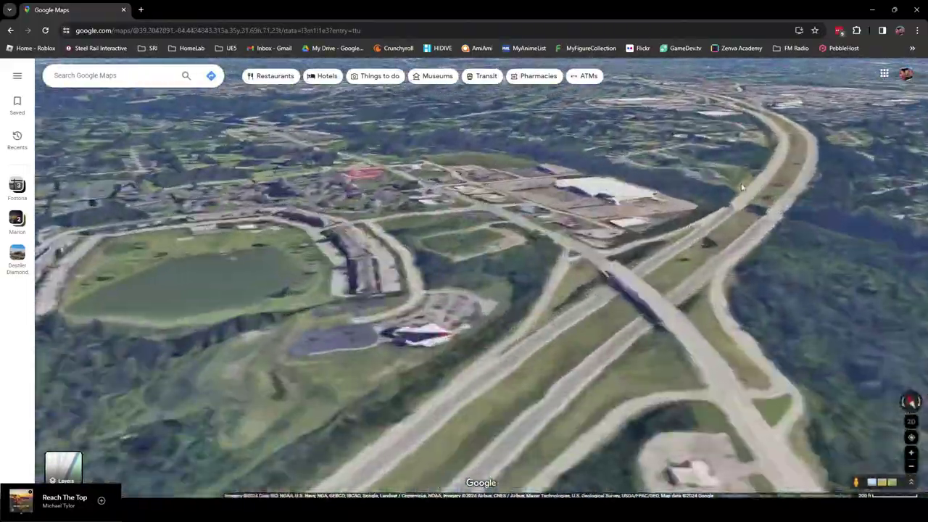
Follow the highway to the interchange near Costco Wholesale and view the surrounding area from above
{"action": "left_click_drag", "start_coordinate": [741, 186], "coordinate": [659, 287]}
{"action": "left_click_drag", "start_coordinate": [658, 194], "coordinate": [626, 277]}
{"action": "left_click_drag", "start_coordinate": [611, 226], "coordinate": [613, 272]}
{"action": "left_click_drag", "start_coordinate": [572, 224], "coordinate": [566, 346]}
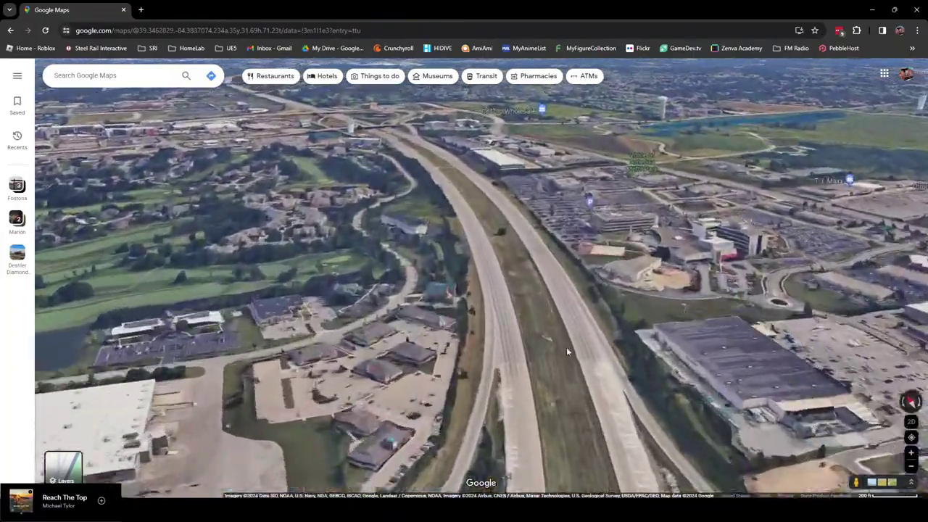
{"action": "left_click_drag", "start_coordinate": [536, 212], "coordinate": [503, 324]}
{"action": "left_click_drag", "start_coordinate": [439, 170], "coordinate": [446, 267]}
{"action": "scroll", "coordinate": [535, 341], "scroll_direction": "up", "scroll_amount": 2}
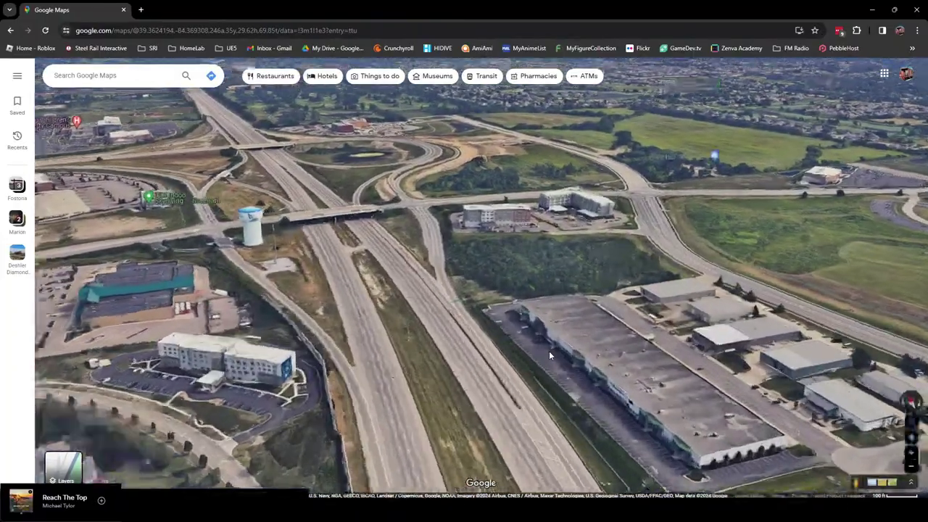
{"action": "left_click_drag", "start_coordinate": [549, 351], "coordinate": [471, 341], "text": "ctrl"}
{"action": "left_click_drag", "start_coordinate": [408, 225], "coordinate": [428, 297]}
{"action": "scroll", "coordinate": [428, 297], "scroll_direction": "down", "scroll_amount": 5}
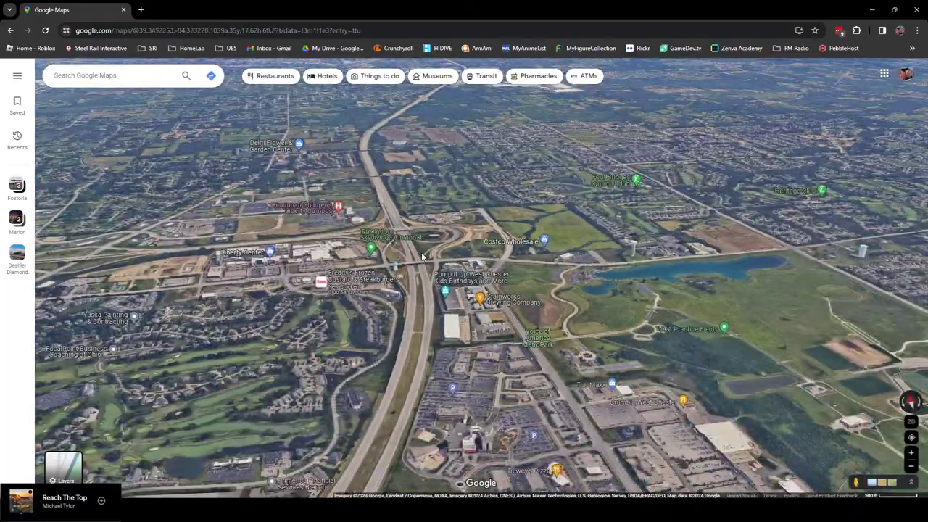
{"action": "left_click_drag", "start_coordinate": [427, 255], "coordinate": [420, 260], "text": "ctrl"}
Look along the highway near Texas Roadhouse and follow the local road toward the railway
{"action": "left_click_drag", "start_coordinate": [426, 296], "coordinate": [486, 160]}
{"action": "scroll", "coordinate": [393, 313], "scroll_direction": "up", "scroll_amount": 3}
{"action": "left_click_drag", "start_coordinate": [394, 314], "coordinate": [374, 303], "text": "ctrl"}
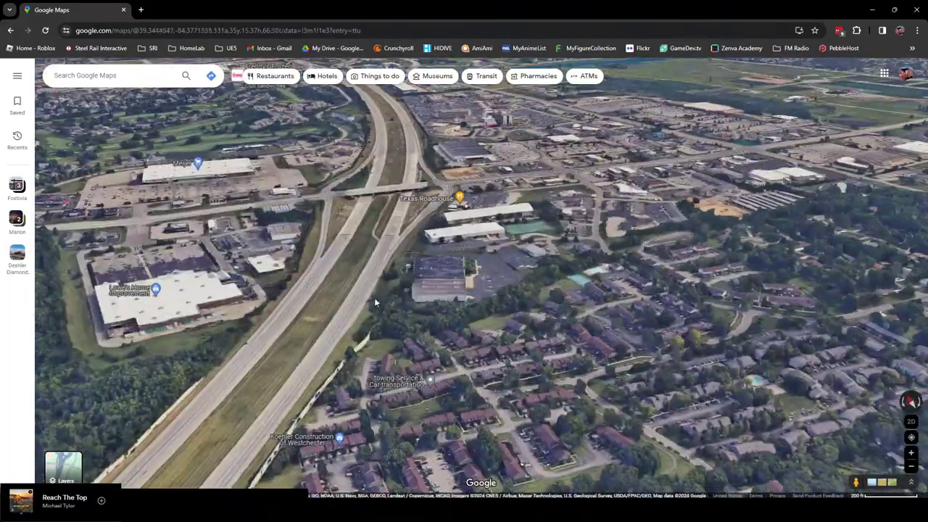
{"action": "scroll", "coordinate": [375, 303], "scroll_direction": "up", "scroll_amount": 3}
{"action": "left_click_drag", "start_coordinate": [435, 310], "coordinate": [425, 292], "text": "ctrl"}
{"action": "scroll", "coordinate": [384, 269], "scroll_direction": "up", "scroll_amount": 3}
{"action": "left_click_drag", "start_coordinate": [369, 174], "coordinate": [435, 298]}
{"action": "left_click_drag", "start_coordinate": [478, 218], "coordinate": [428, 319]}
{"action": "left_click_drag", "start_coordinate": [428, 319], "coordinate": [399, 290], "text": "ctrl"}
{"action": "left_click_drag", "start_coordinate": [427, 244], "coordinate": [450, 309]}
{"action": "left_click_drag", "start_coordinate": [476, 178], "coordinate": [527, 253]}
{"action": "left_click_drag", "start_coordinate": [497, 163], "coordinate": [500, 333]}
{"action": "left_click_drag", "start_coordinate": [433, 167], "coordinate": [474, 276]}
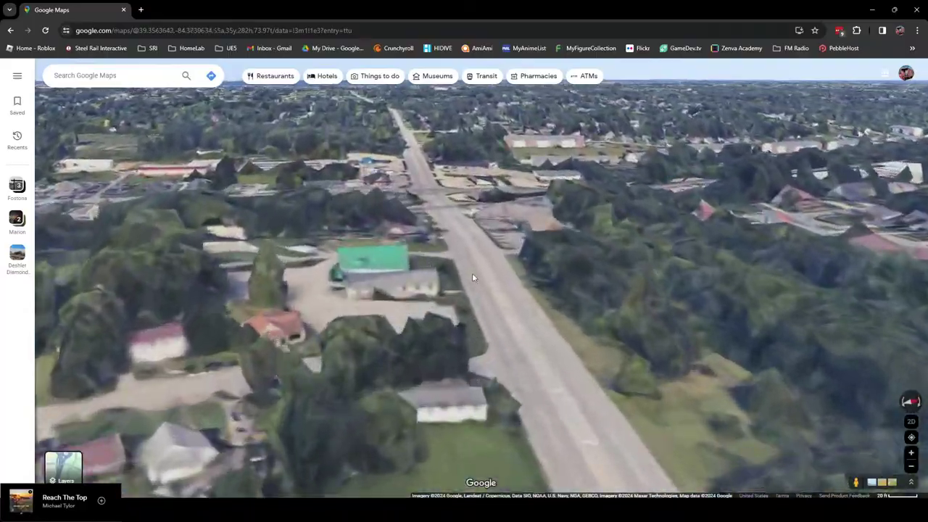
Examine the double-track level crossing near Splash & Dash Car Wash in both directions and survey the line's wider route
{"action": "left_click_drag", "start_coordinate": [439, 216], "coordinate": [416, 323]}
{"action": "scroll", "coordinate": [477, 317], "scroll_direction": "up", "scroll_amount": 4}
{"action": "left_click_drag", "start_coordinate": [477, 316], "coordinate": [485, 271], "text": "ctrl"}
{"action": "left_click_drag", "start_coordinate": [420, 276], "coordinate": [540, 238]}
{"action": "left_click_drag", "start_coordinate": [526, 235], "coordinate": [563, 239]}
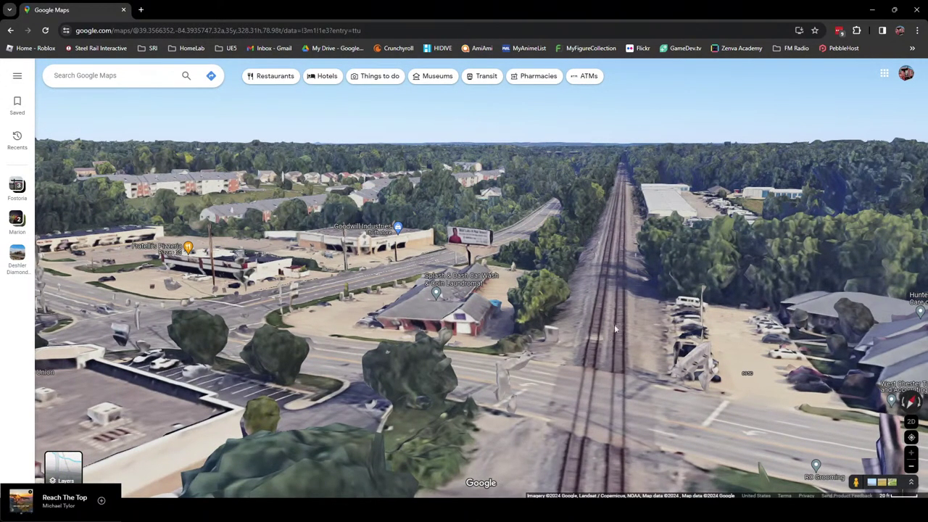
{"action": "left_click_drag", "start_coordinate": [607, 290], "coordinate": [437, 321], "text": "ctrl"}
{"action": "scroll", "coordinate": [420, 321], "scroll_direction": "down", "scroll_amount": 3}
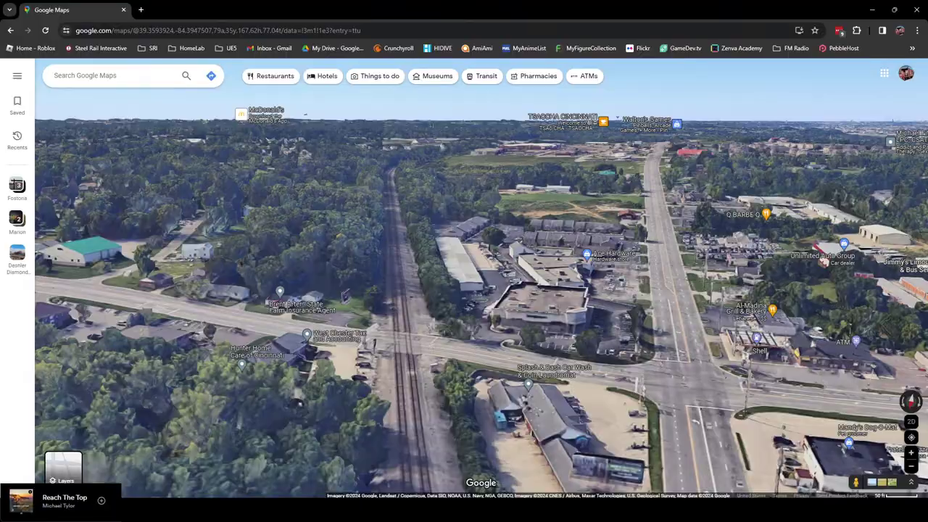
{"action": "left_click_drag", "start_coordinate": [433, 131], "coordinate": [485, 272]}
{"action": "scroll", "coordinate": [533, 170], "scroll_direction": "down", "scroll_amount": 8}
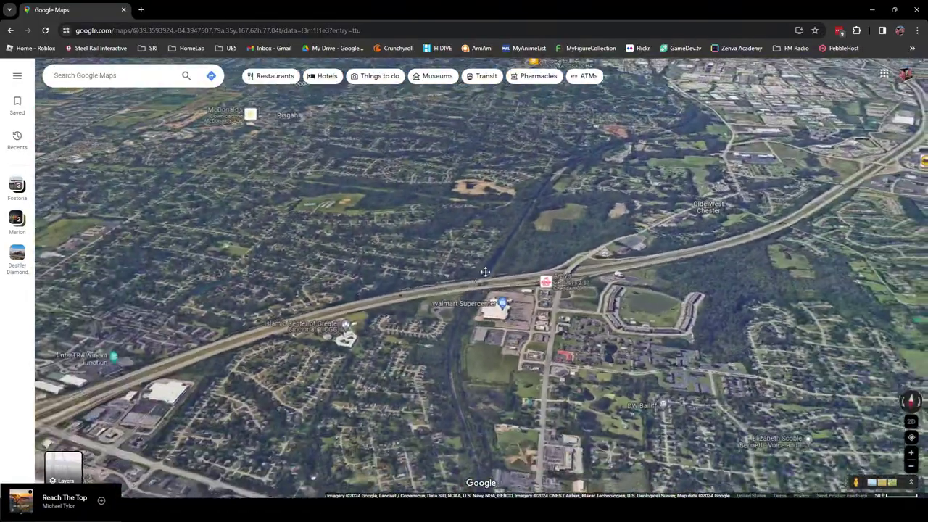
{"action": "scroll", "coordinate": [485, 272], "scroll_direction": "down", "scroll_amount": 5}
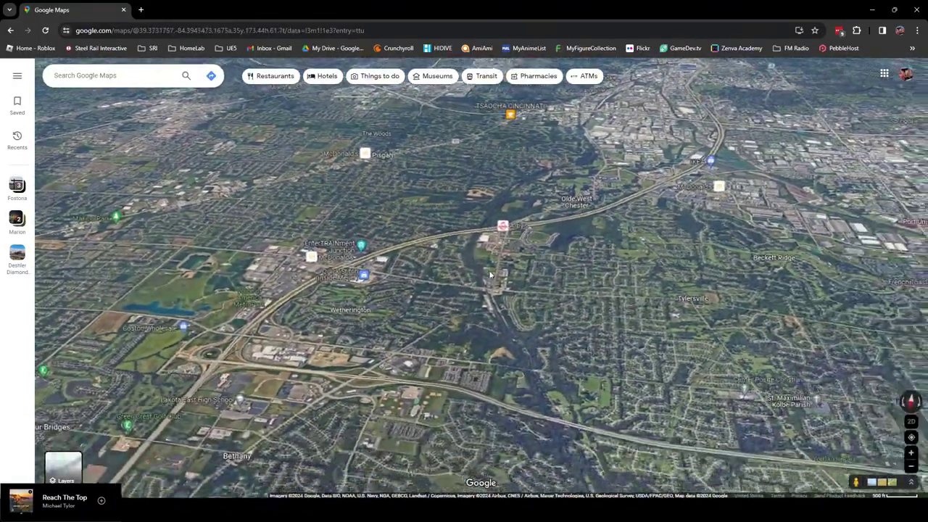
{"action": "scroll", "coordinate": [490, 275], "scroll_direction": "up", "scroll_amount": 5}
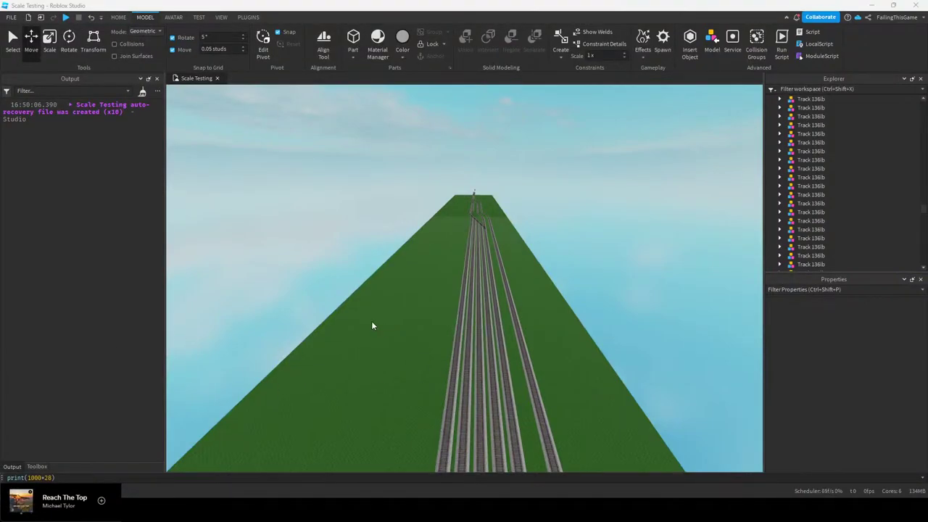
Switch to Roblox Studio and review the modelled yard's parallel tracks, ladder switches and curved leads along the green baseplate
{"action": "right_click_drag", "start_coordinate": [372, 325], "coordinate": [364, 300]}
{"action": "key", "text": "w"}
{"action": "right_click_drag", "start_coordinate": [468, 312], "coordinate": [495, 308]}
{"action": "key", "text": "s"}
{"action": "key", "text": "w"}
{"action": "key", "text": "w"}
{"action": "key", "text": "e"}
{"action": "key", "text": "w"}
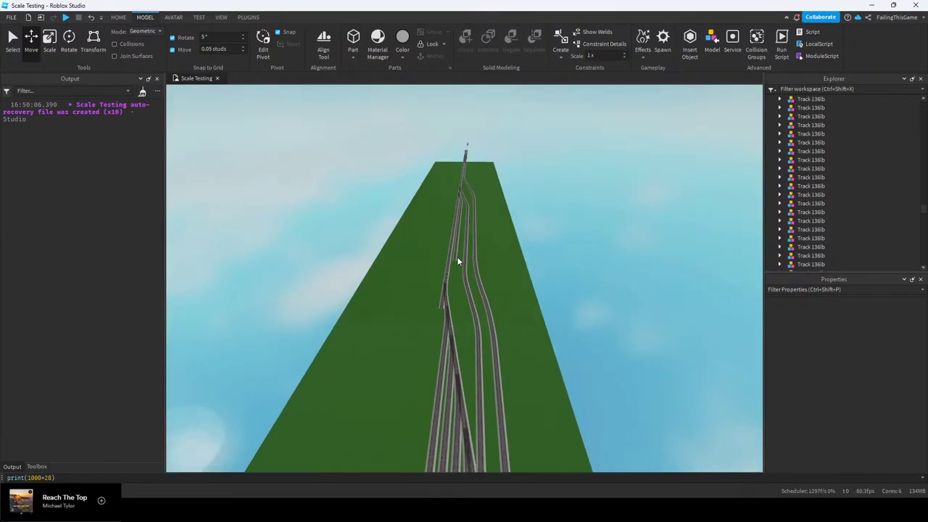
Examine the converging yard tracks, parallel curved leads and double-track approach along the full length of the green baseplate
{"action": "scroll", "coordinate": [442, 204], "scroll_direction": "up", "scroll_amount": 10}
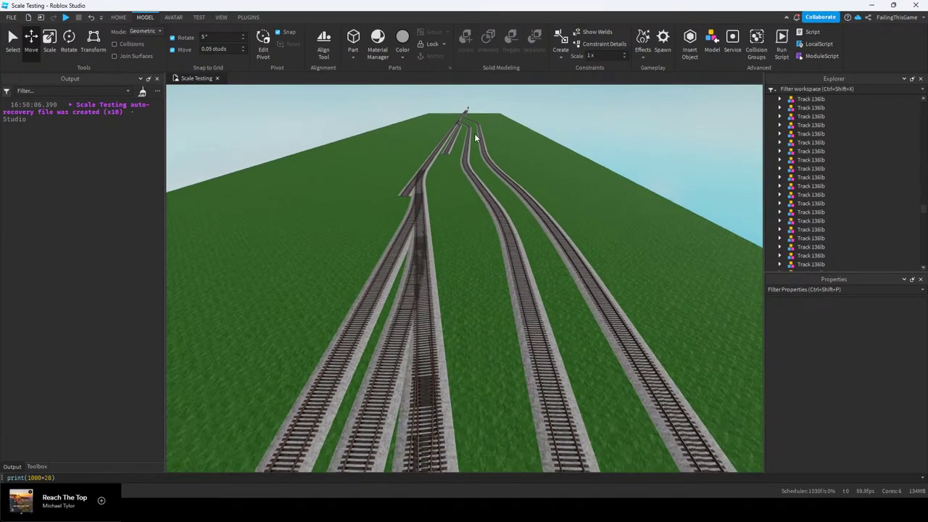
{"action": "scroll", "coordinate": [454, 145], "scroll_direction": "down", "scroll_amount": 8}
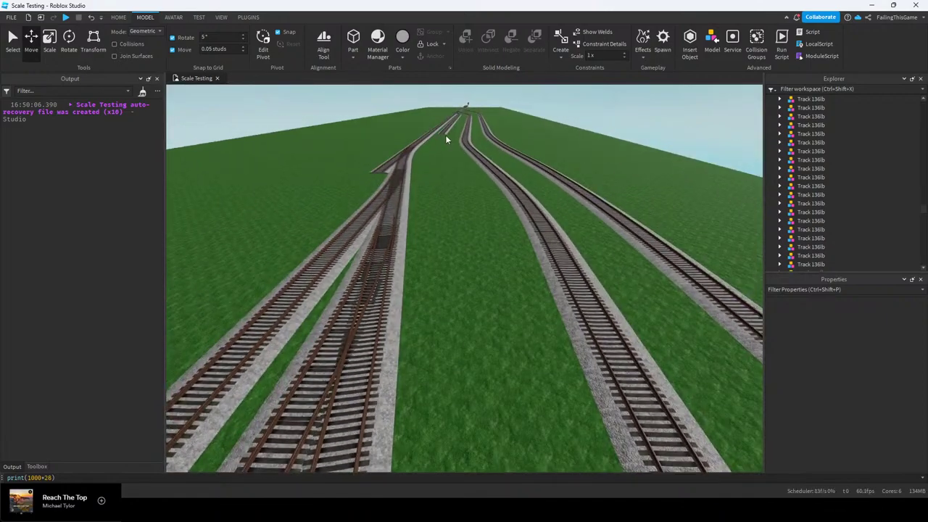
{"action": "scroll", "coordinate": [485, 284], "scroll_direction": "up", "scroll_amount": 4}
{"action": "scroll", "coordinate": [464, 225], "scroll_direction": "down", "scroll_amount": 4}
{"action": "scroll", "coordinate": [433, 220], "scroll_direction": "up", "scroll_amount": 2}
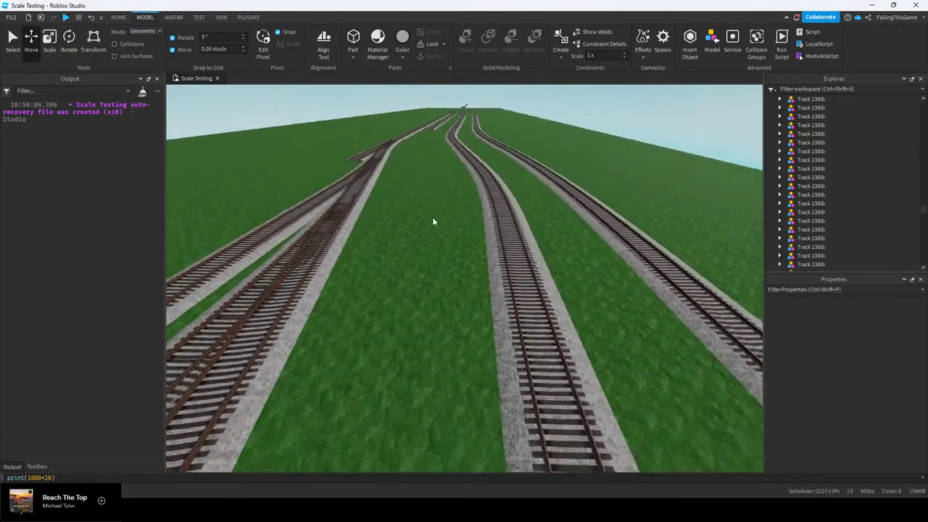
{"action": "right_click_drag", "start_coordinate": [444, 240], "coordinate": [444, 240]}
{"action": "scroll", "coordinate": [445, 245], "scroll_direction": "up", "scroll_amount": 2}
{"action": "scroll", "coordinate": [446, 245], "scroll_direction": "down", "scroll_amount": 8}
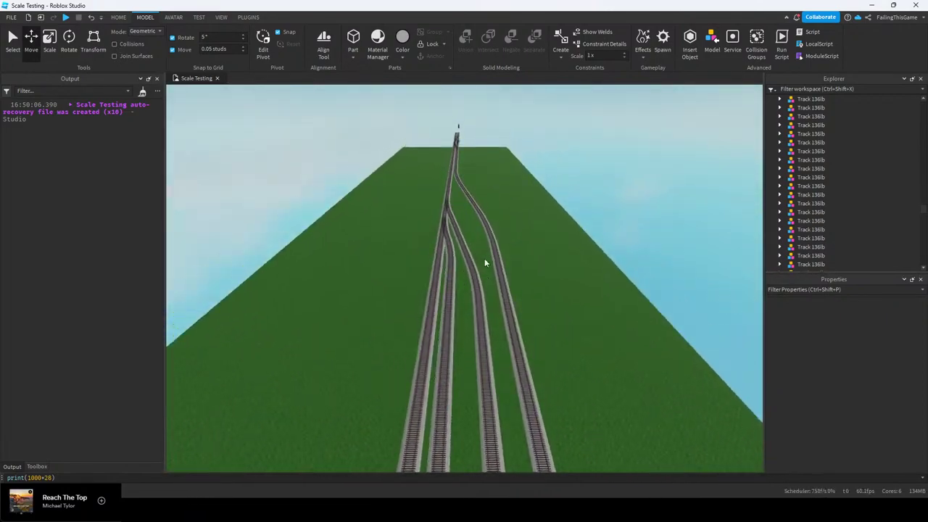
{"action": "right_click_drag", "start_coordinate": [485, 263], "coordinate": [488, 240]}
{"action": "scroll", "coordinate": [485, 286], "scroll_direction": "up", "scroll_amount": 6}
{"action": "scroll", "coordinate": [466, 273], "scroll_direction": "down", "scroll_amount": 8}
{"action": "scroll", "coordinate": [540, 279], "scroll_direction": "up", "scroll_amount": 2}
{"action": "scroll", "coordinate": [501, 276], "scroll_direction": "up", "scroll_amount": 7}
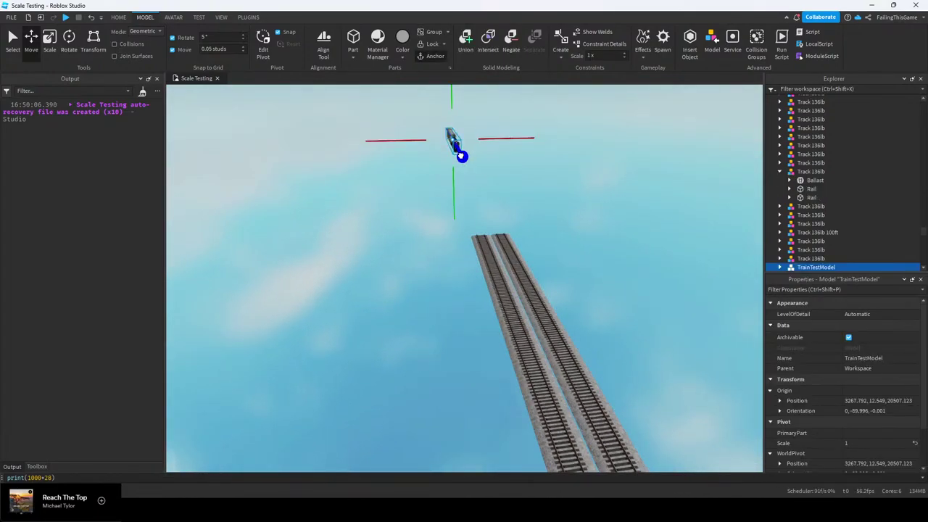
Start a Play Here test from above the CSX locomotive on the double track beyond the baseplate
{"action": "left_click", "coordinate": [642, 273]}
{"action": "scroll", "coordinate": [567, 256], "scroll_direction": "down", "scroll_amount": 5}
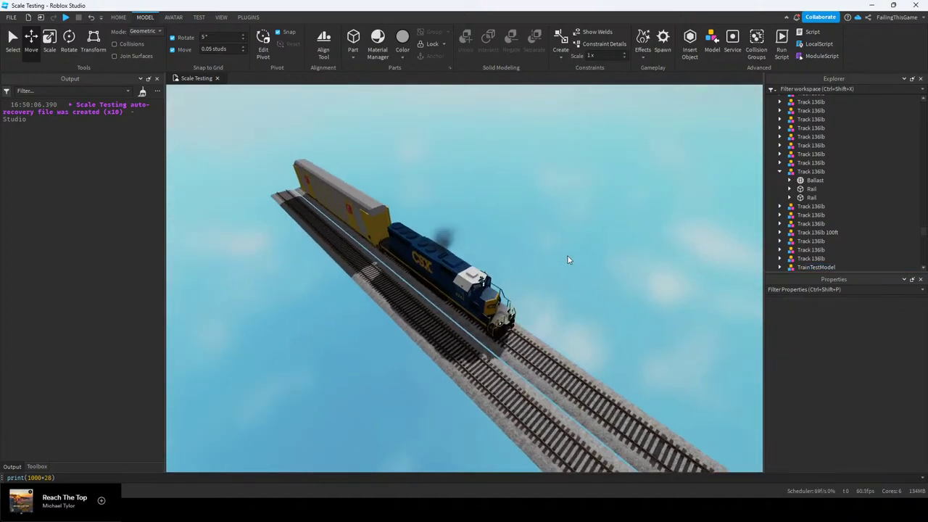
{"action": "right_click_drag", "start_coordinate": [567, 256], "coordinate": [568, 256]}
{"action": "scroll", "coordinate": [567, 256], "scroll_direction": "up", "scroll_amount": 4}
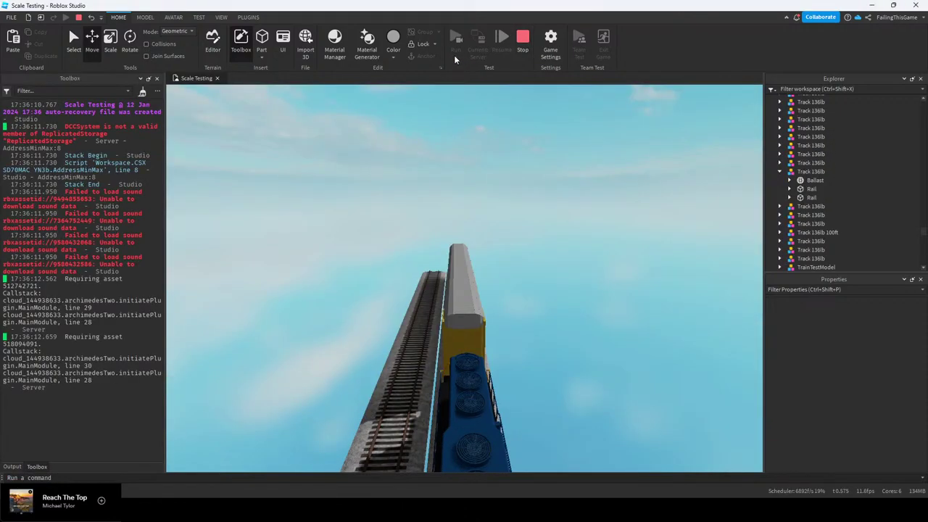
{"action": "left_click", "coordinate": [456, 60]}
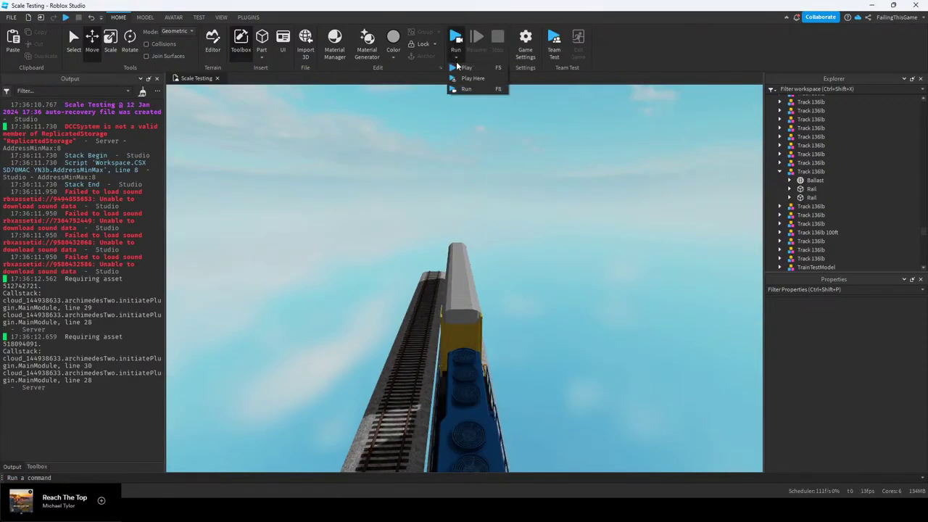
{"action": "left_click", "coordinate": [465, 79]}
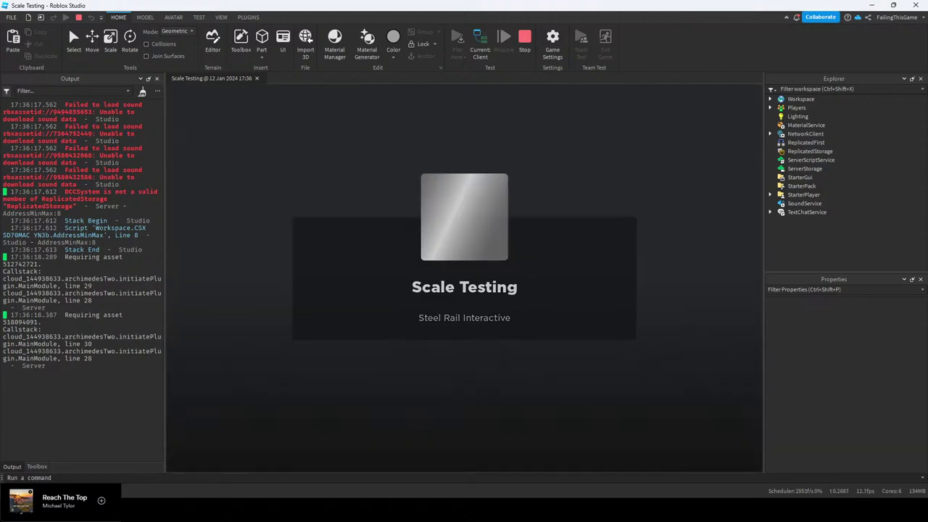
Walk the avatar along the locomotive roof and turn it to face the green baseplate ahead
{"action": "key", "text": "w"}
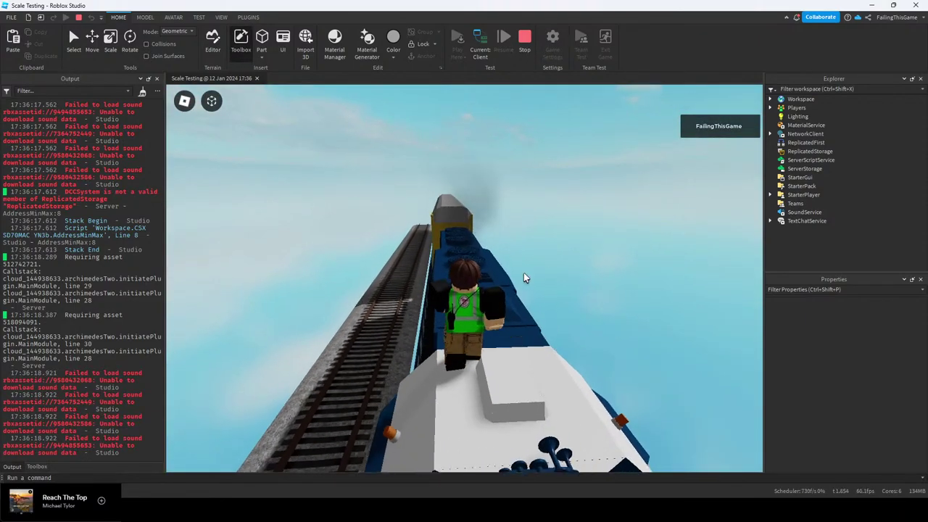
{"action": "scroll", "coordinate": [508, 268], "scroll_direction": "down", "scroll_amount": 2}
{"action": "key", "text": "w"}
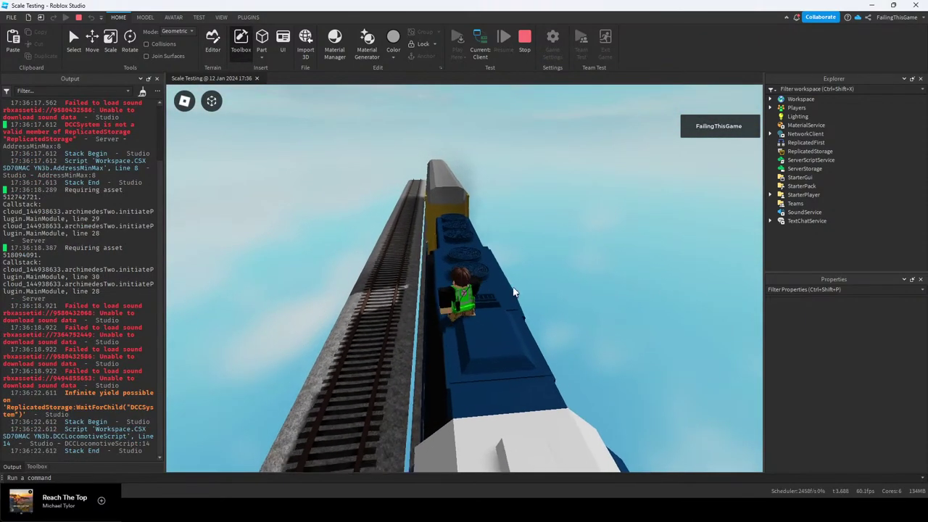
{"action": "right_click_drag", "start_coordinate": [476, 283], "coordinate": [482, 277]}
{"action": "key", "text": "w"}
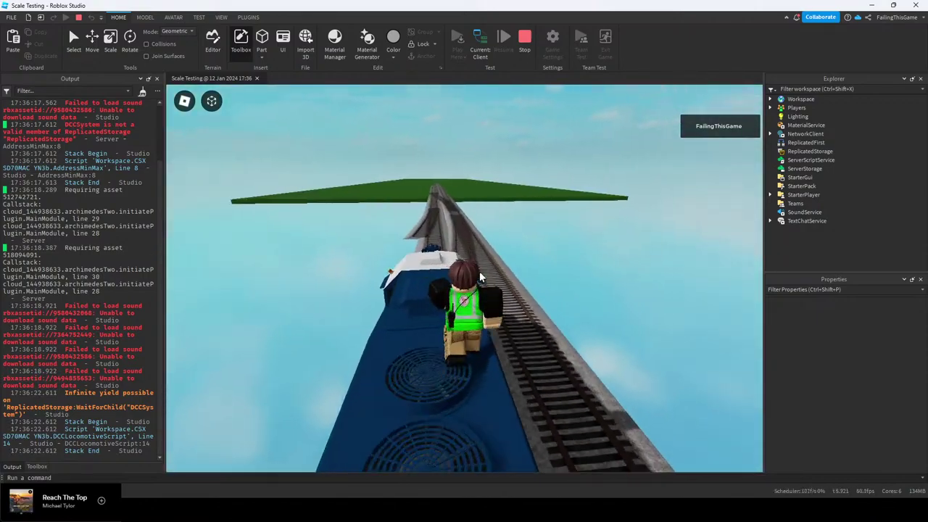
Ride the locomotive past the yard in first-person view and watch the parallel tracks from its roof
{"action": "scroll", "coordinate": [481, 277], "scroll_direction": "up", "scroll_amount": 5}
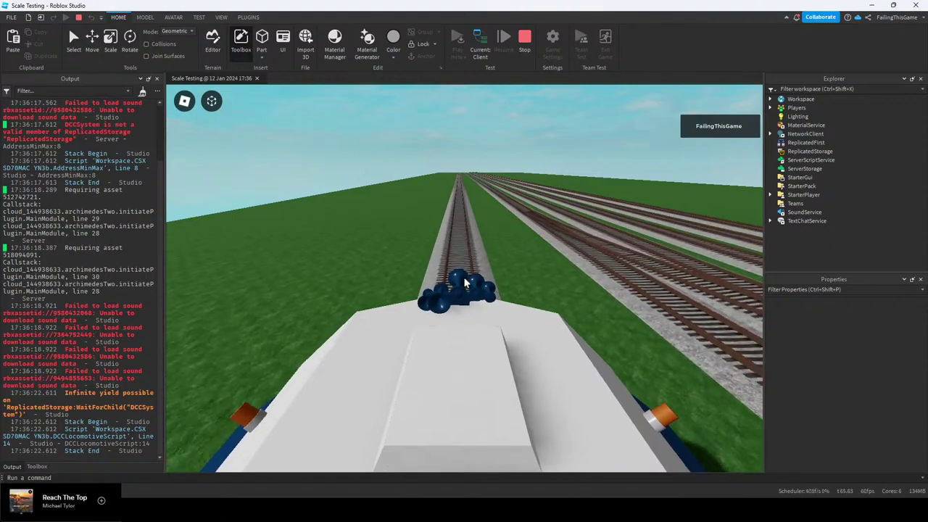
{"action": "scroll", "coordinate": [465, 282], "scroll_direction": "down", "scroll_amount": 1}
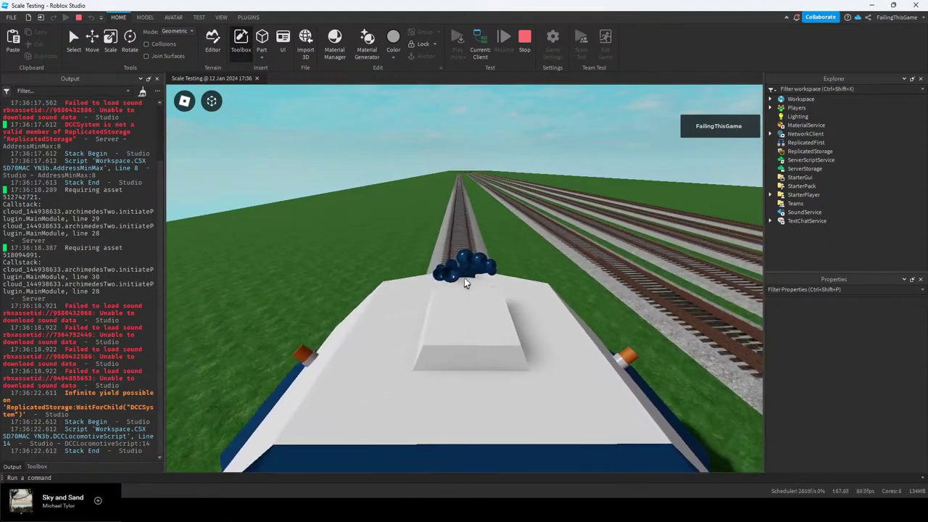
{"action": "scroll", "coordinate": [465, 283], "scroll_direction": "up", "scroll_amount": 2}
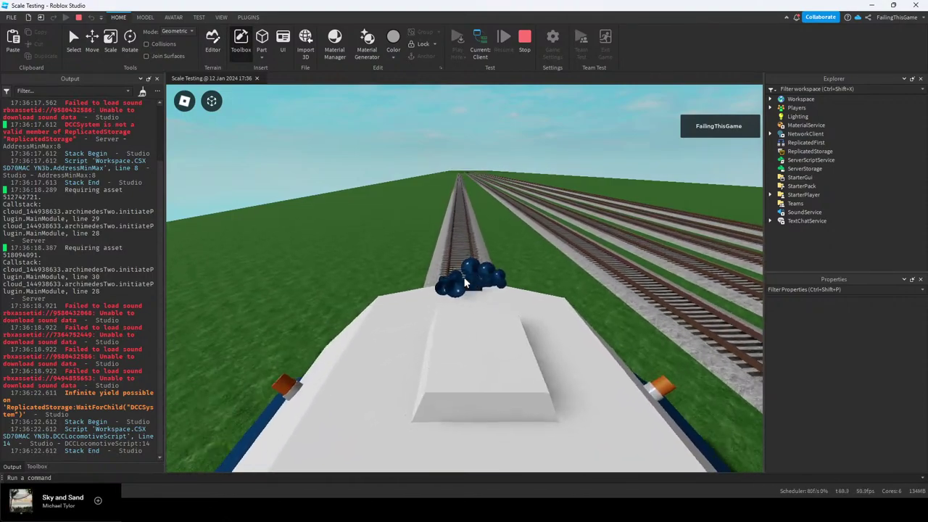